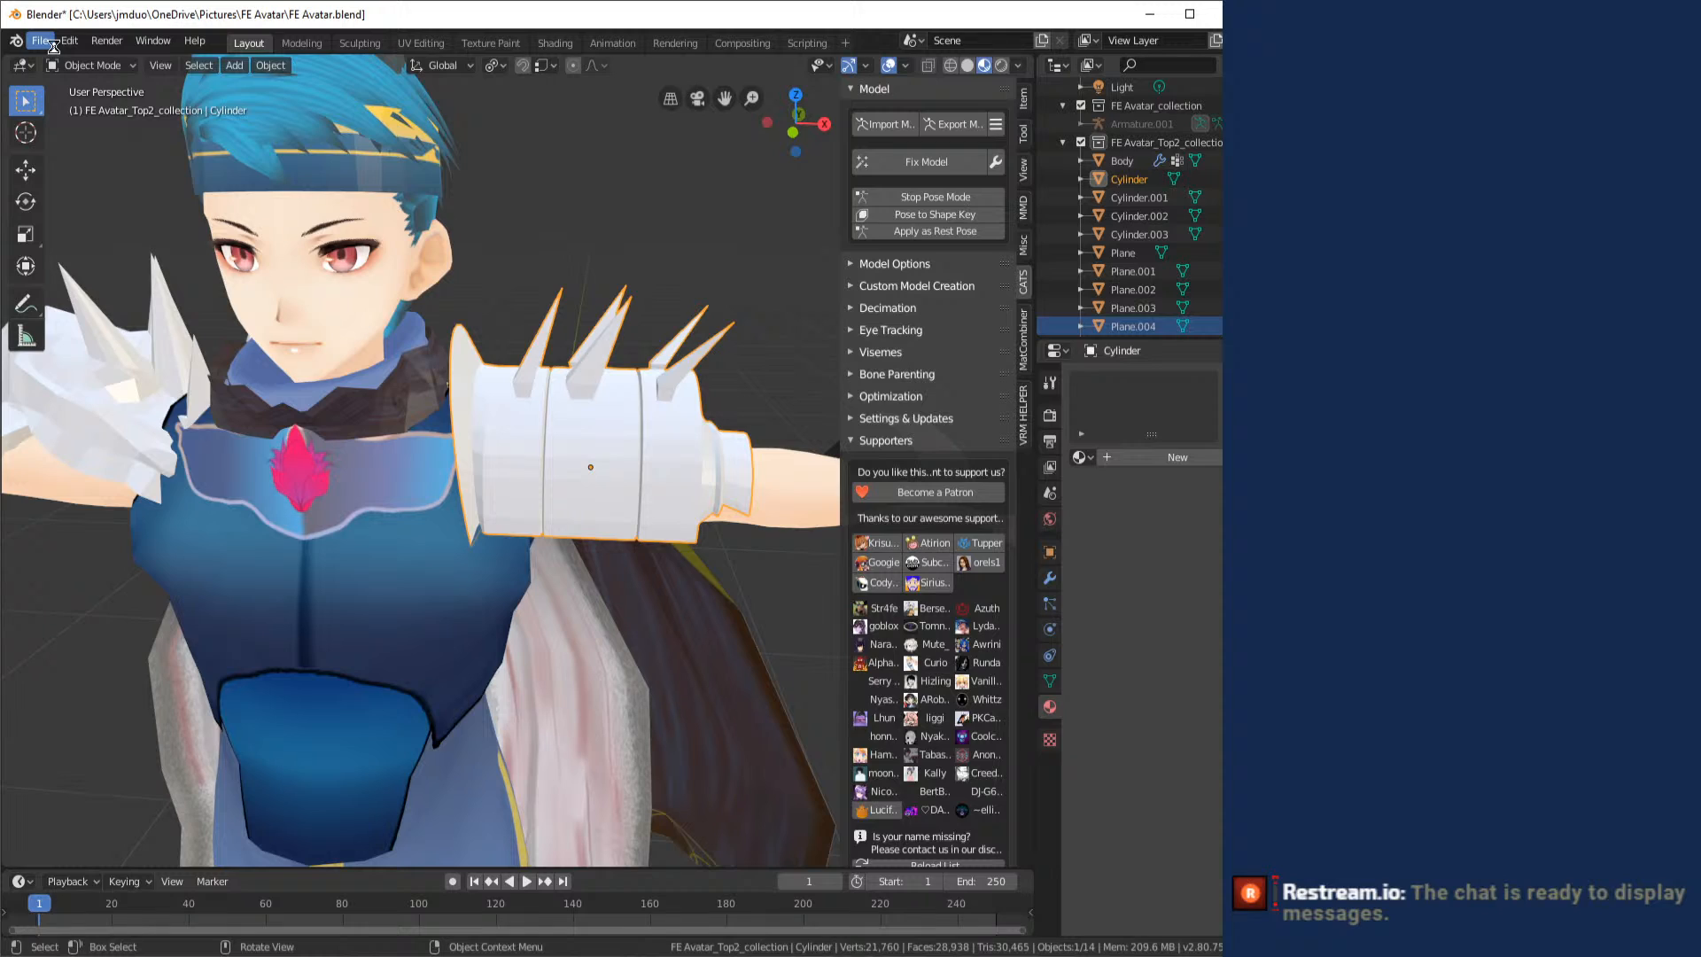
# - Save the blend file and select all faces of the spiked shoulder armor Cylinder in the UV Editing workspace
pyautogui.hotkey('ctrl', 's')
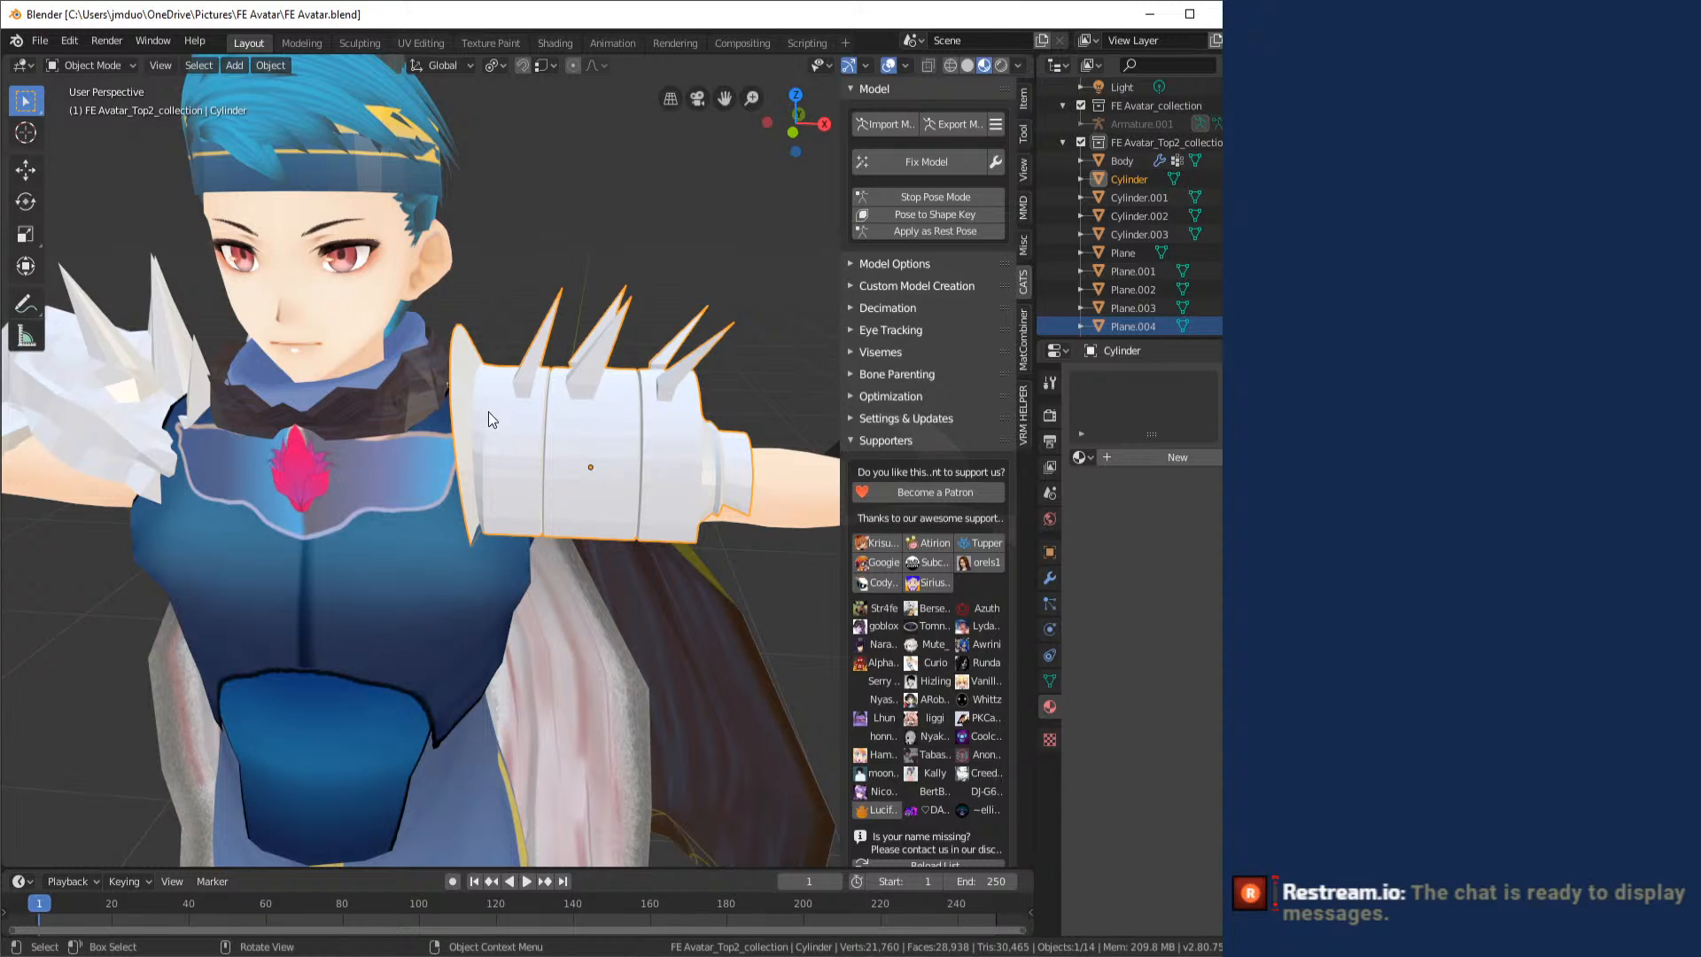
pyautogui.click(39, 39)
pyautogui.click(479, 142)
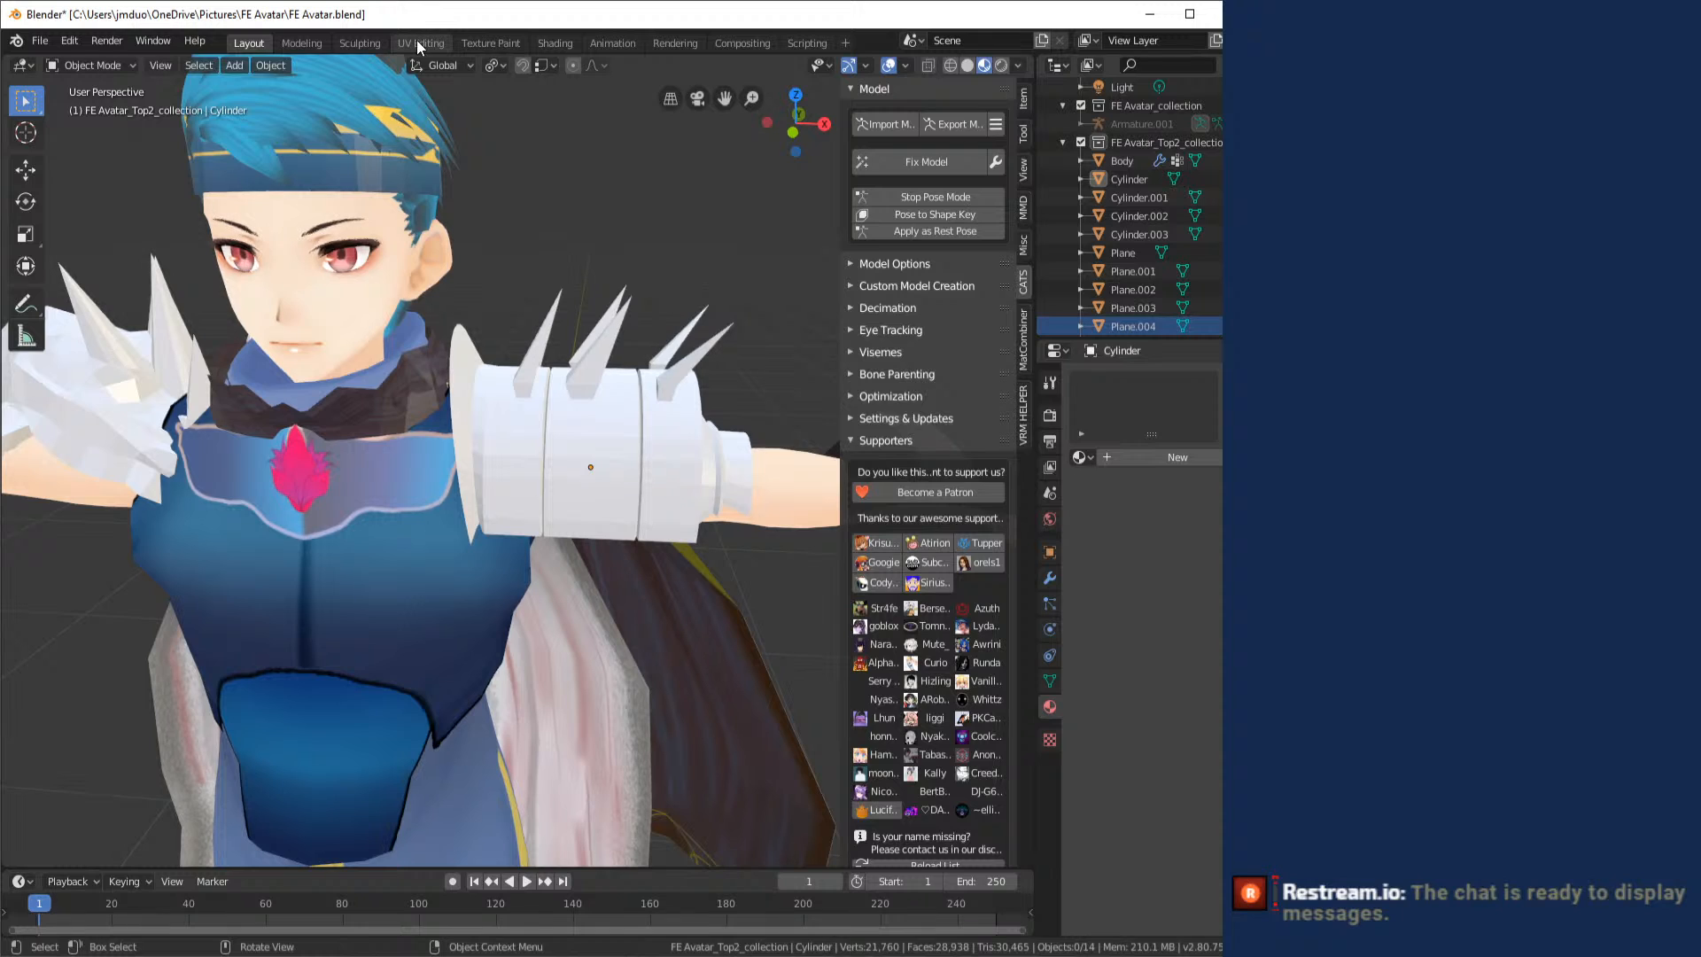
pyautogui.click(418, 43)
pyautogui.press('a')
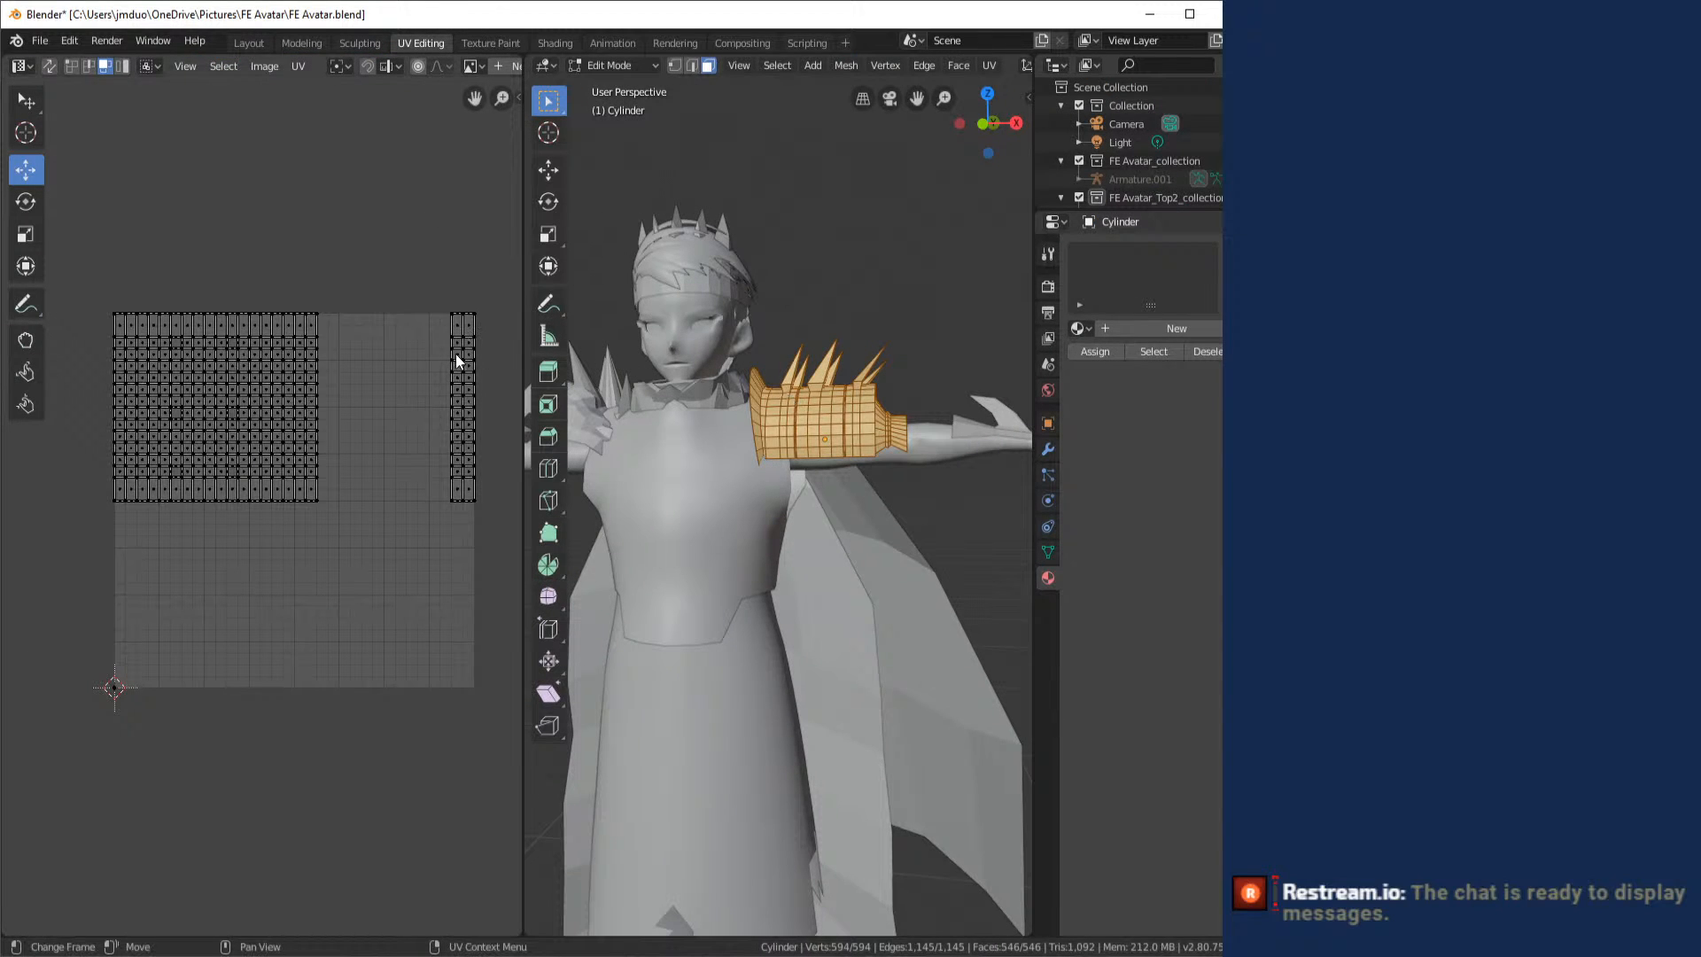
# - Unwrap the shoulder armor with Smart UV Project using an island margin of 0.5
pyautogui.click(990, 67)
pyautogui.click(991, 69)
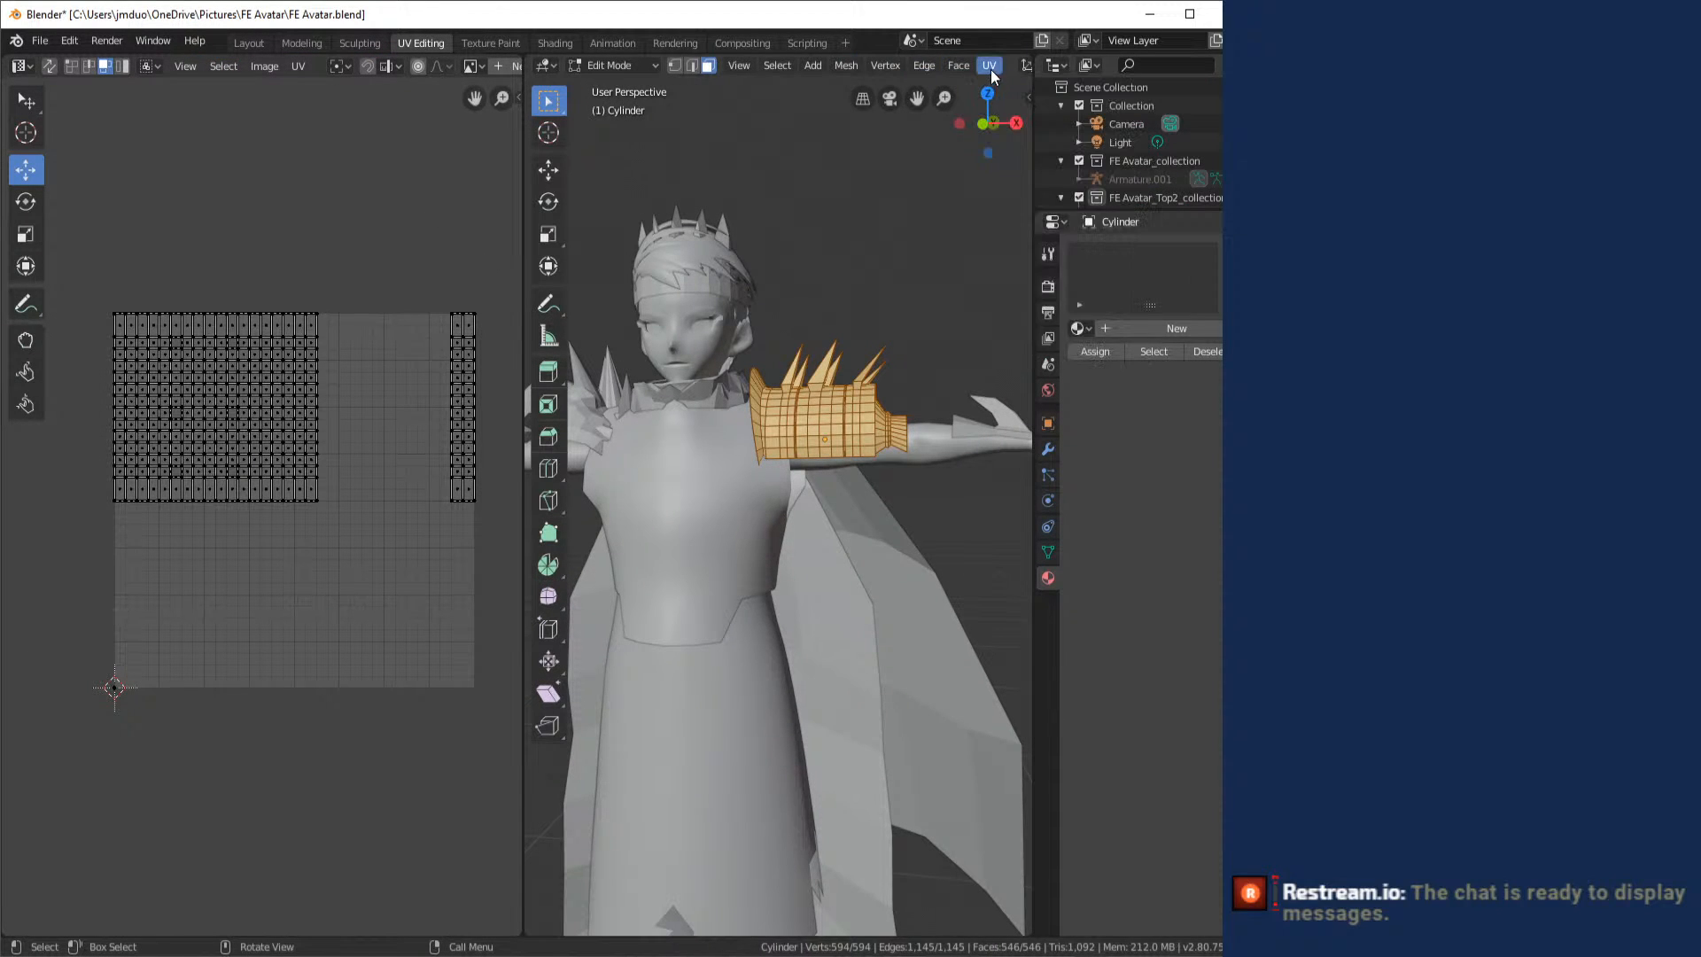
pyautogui.click(991, 69)
pyautogui.click(1045, 132)
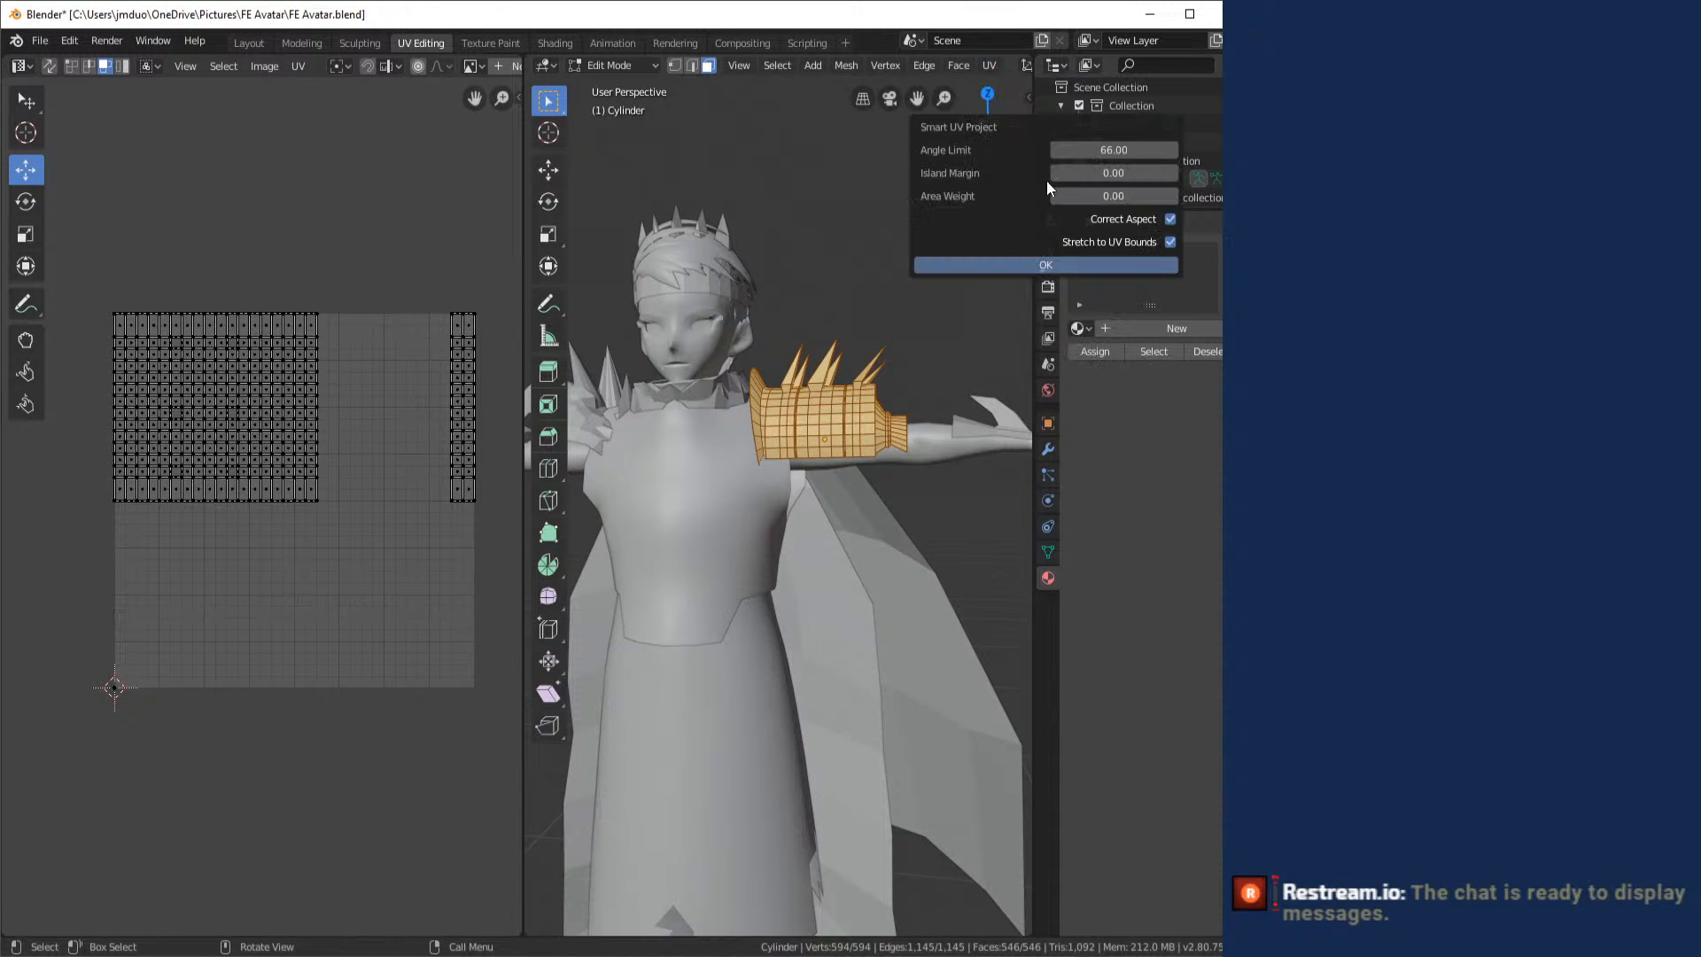
pyautogui.click(1127, 171)
pyautogui.write('.5')
pyautogui.click(1078, 265)
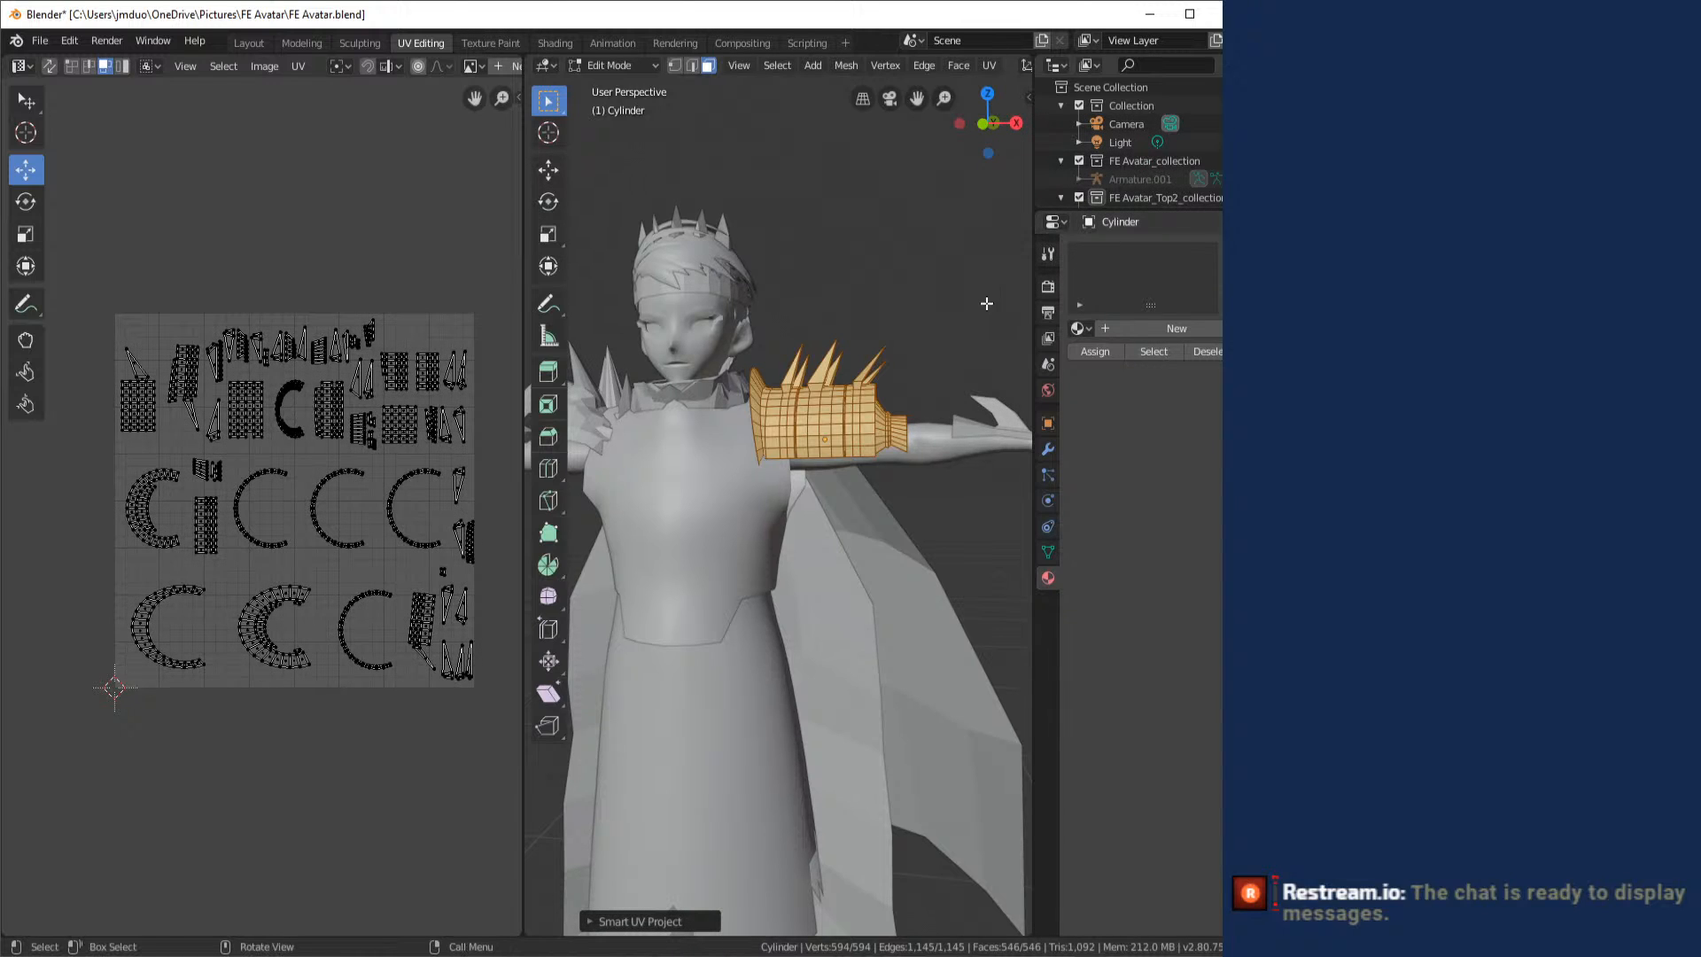
# - Enable Live Unwrap and try a regular Unwrap on the shoulder armor
pyautogui.click(990, 66)
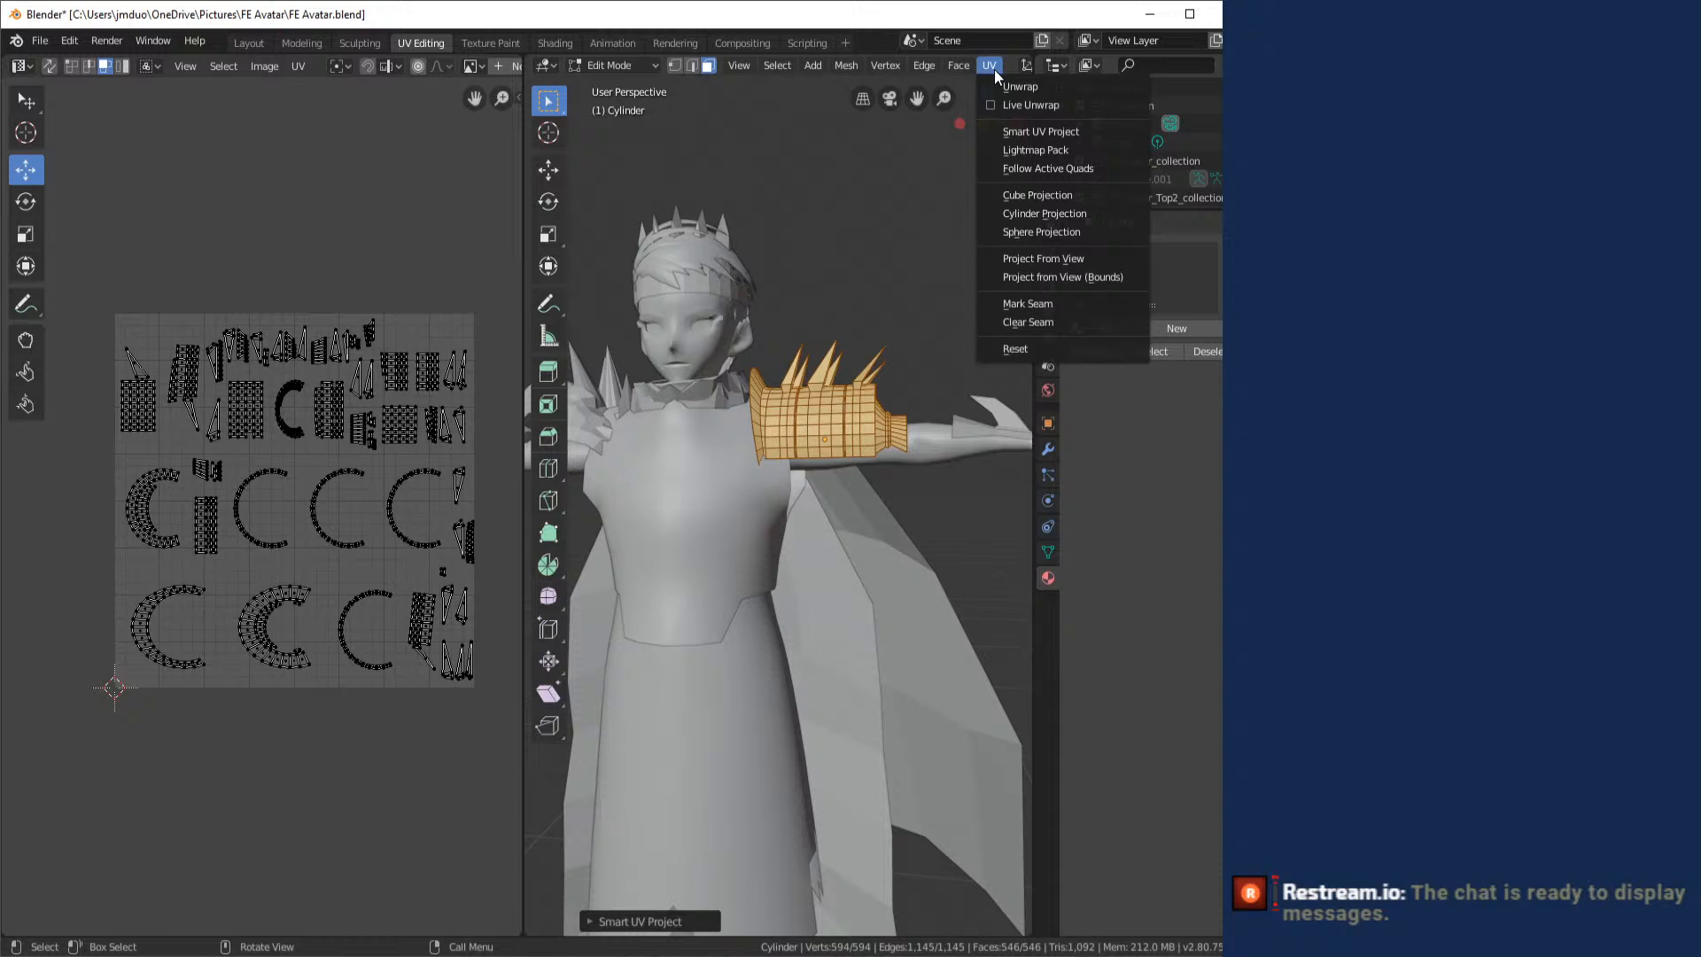
pyautogui.click(1047, 105)
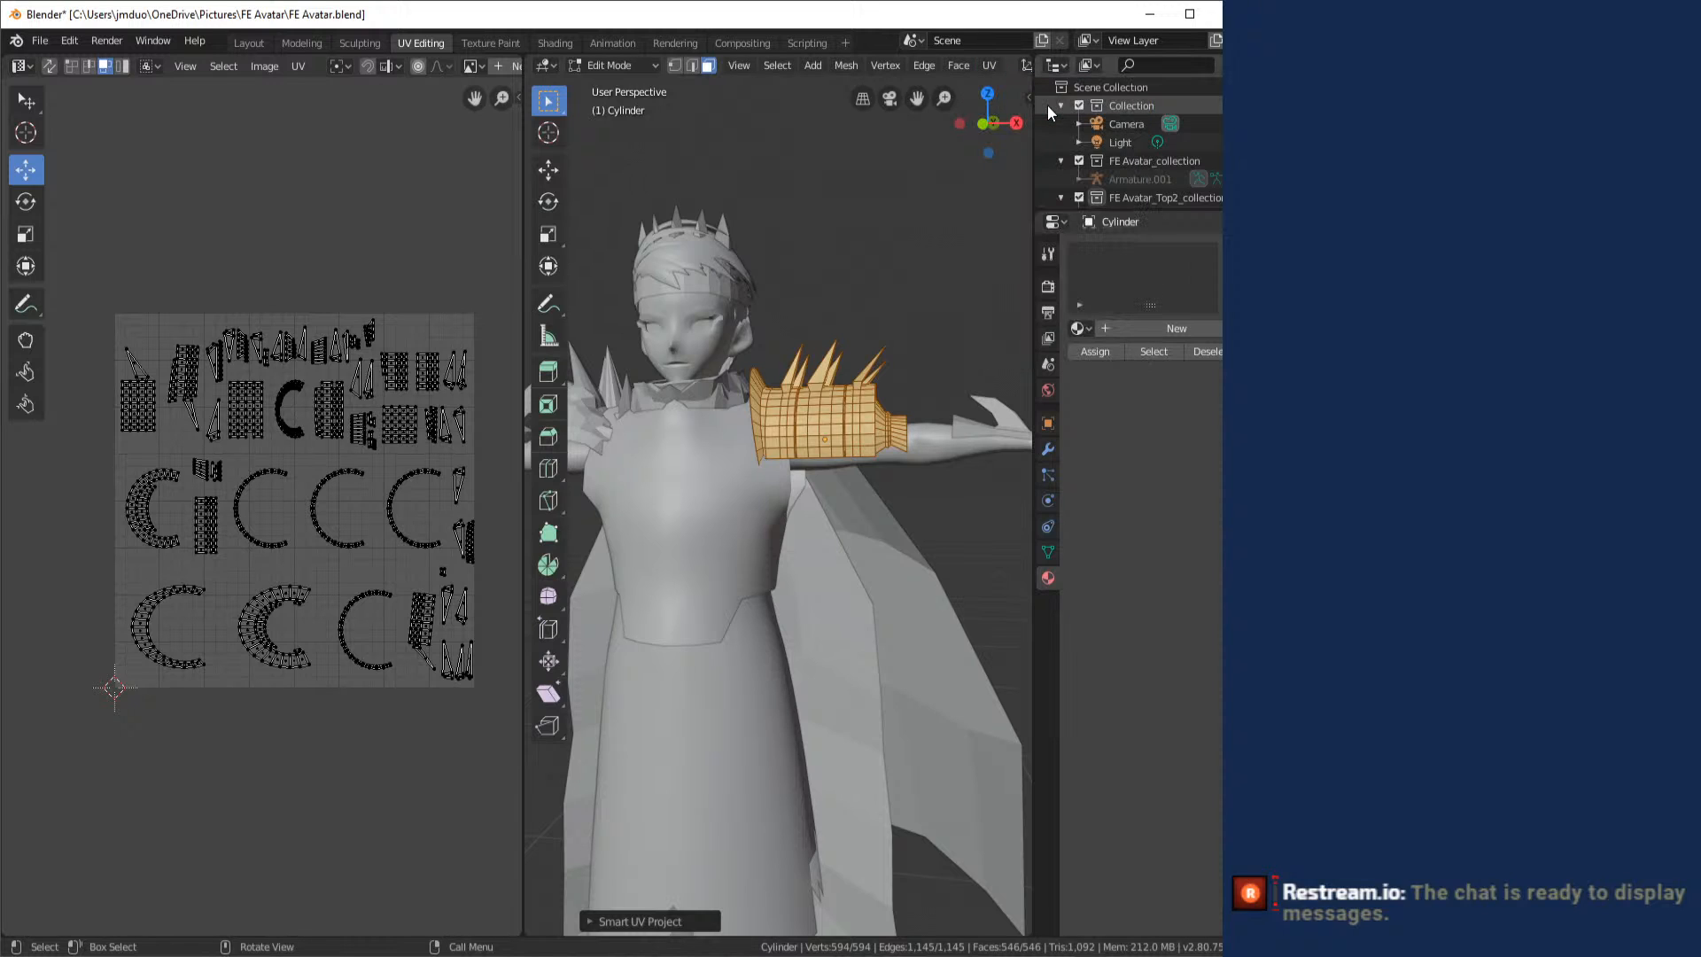
pyautogui.click(989, 66)
pyautogui.click(996, 93)
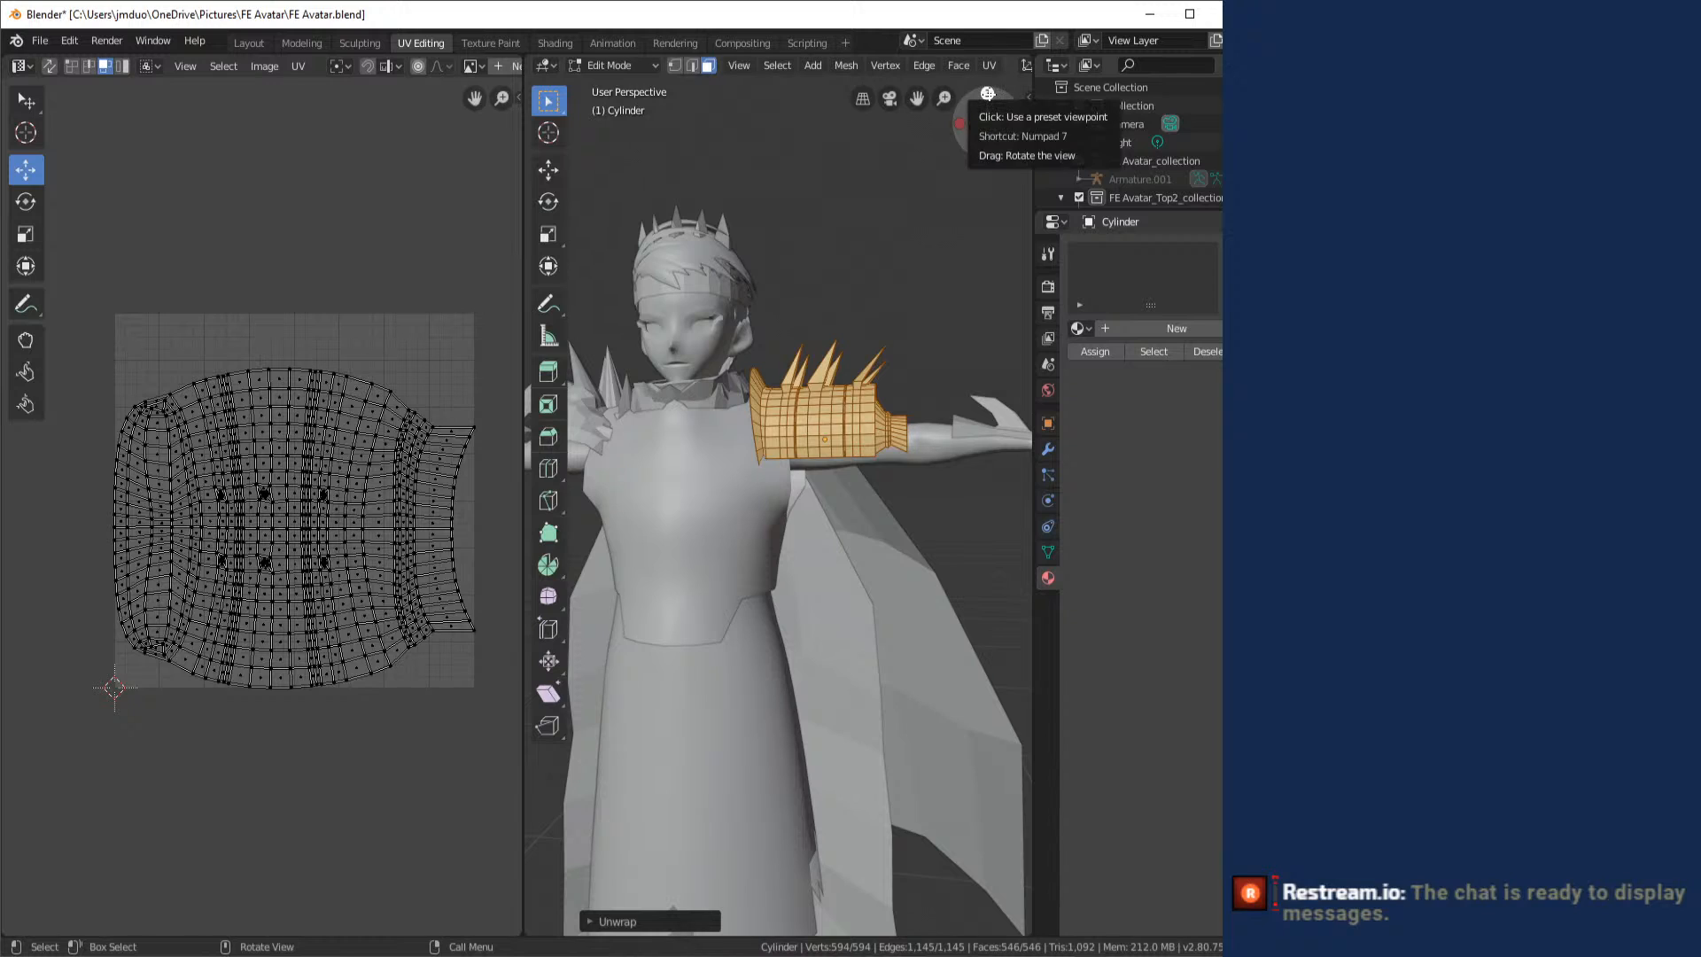
pyautogui.click(989, 68)
pyautogui.click(994, 89)
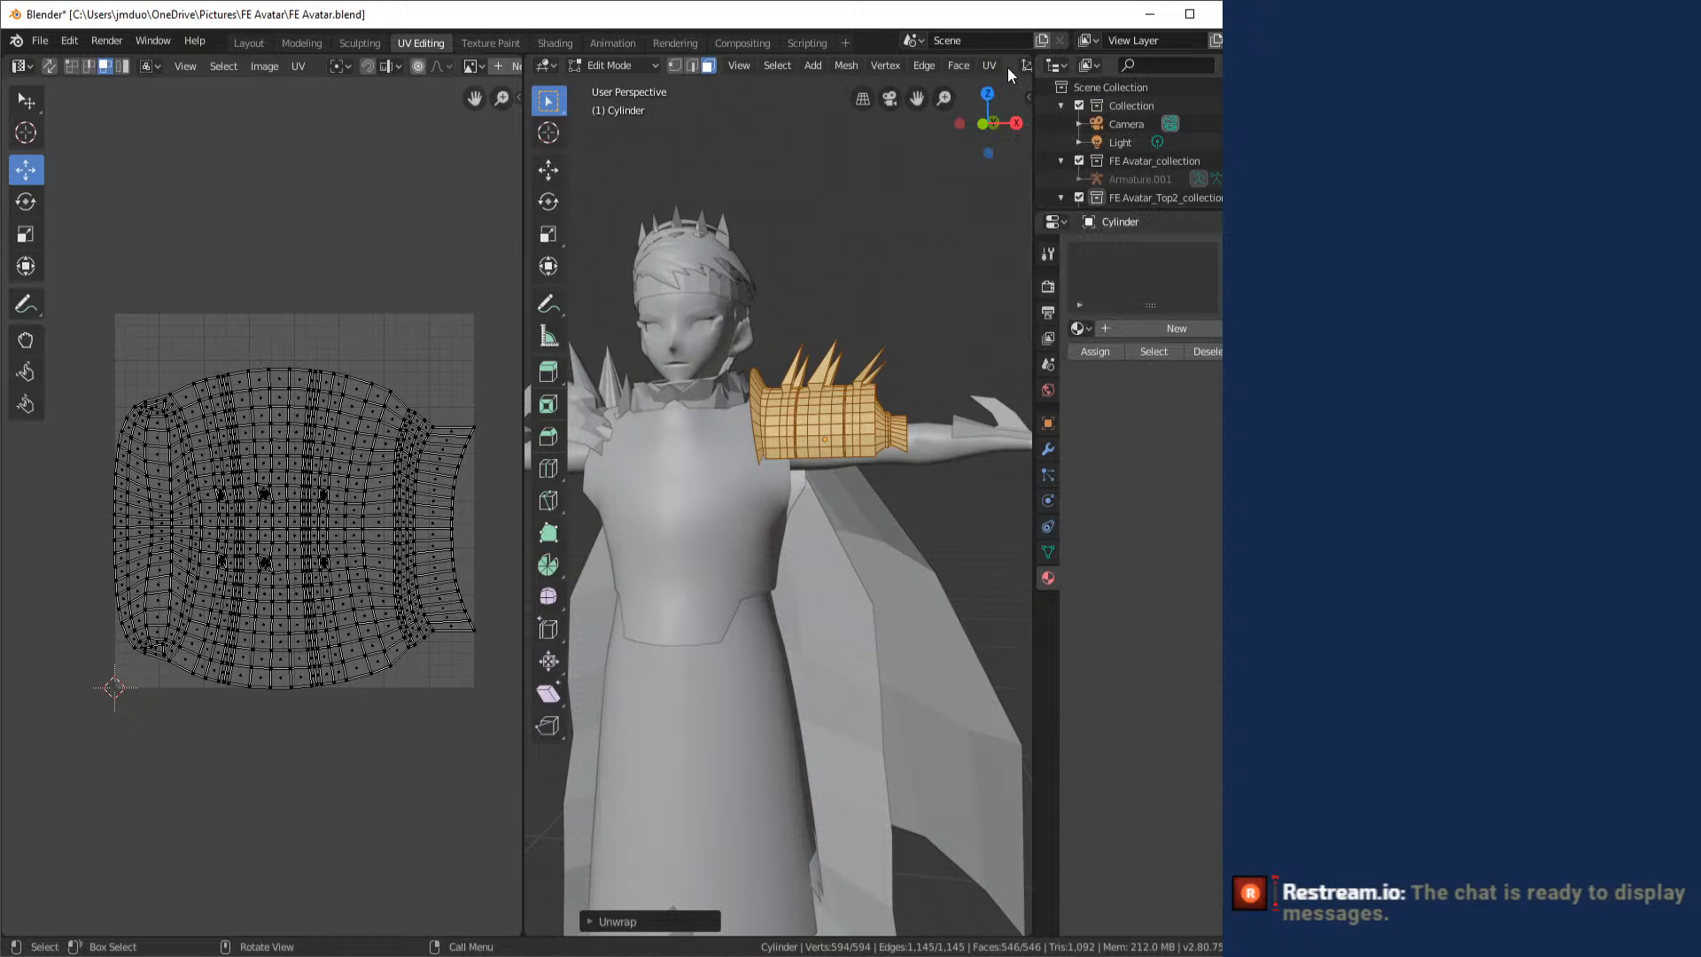
# - Unwrap the shoulder armor again with Smart UV Project, using a smaller island margin
pyautogui.click(994, 64)
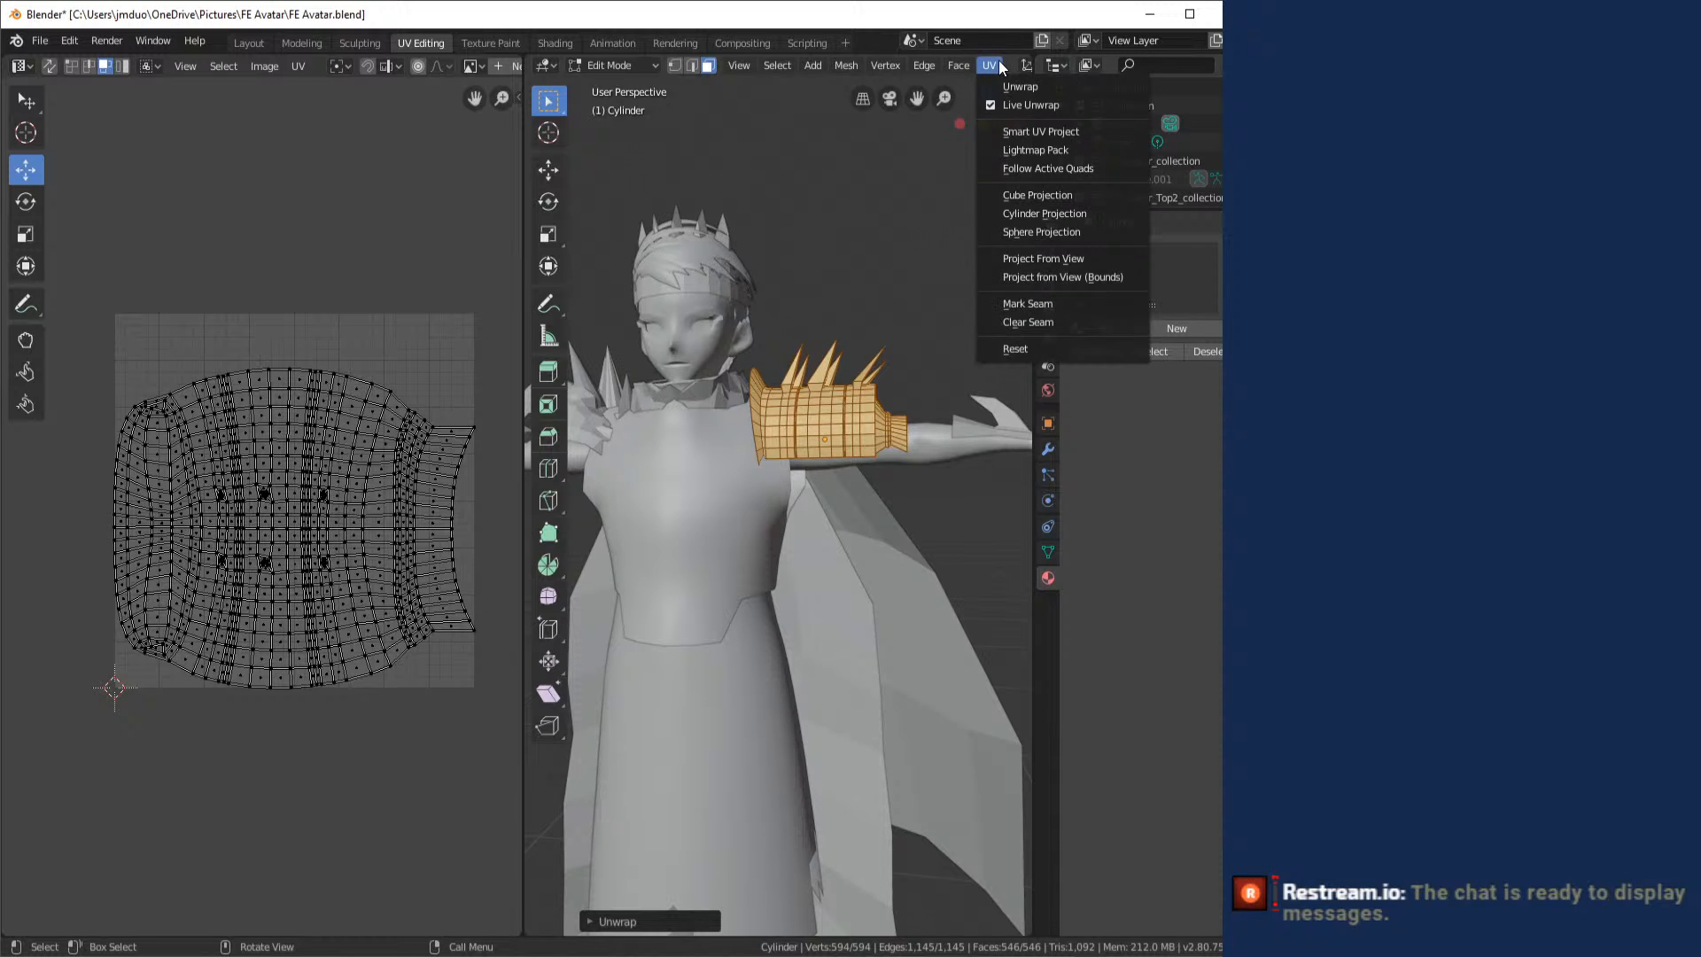
pyautogui.click(1024, 131)
pyautogui.click(1081, 171)
pyautogui.write('0.5')
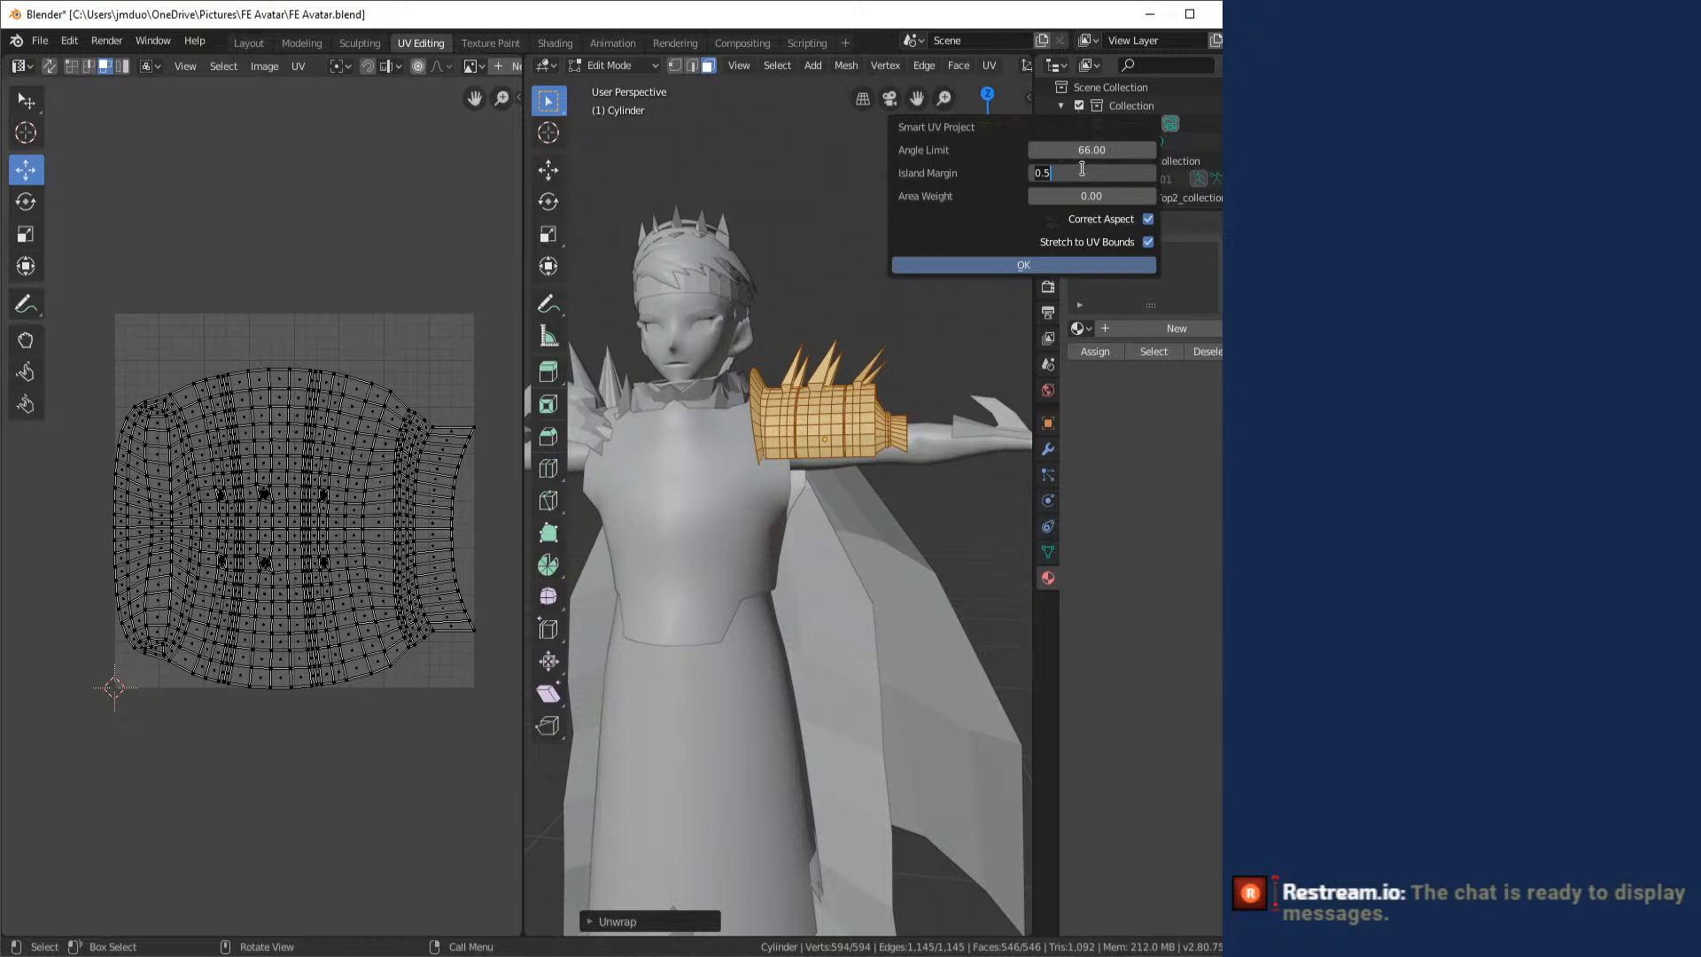
pyautogui.click(1035, 268)
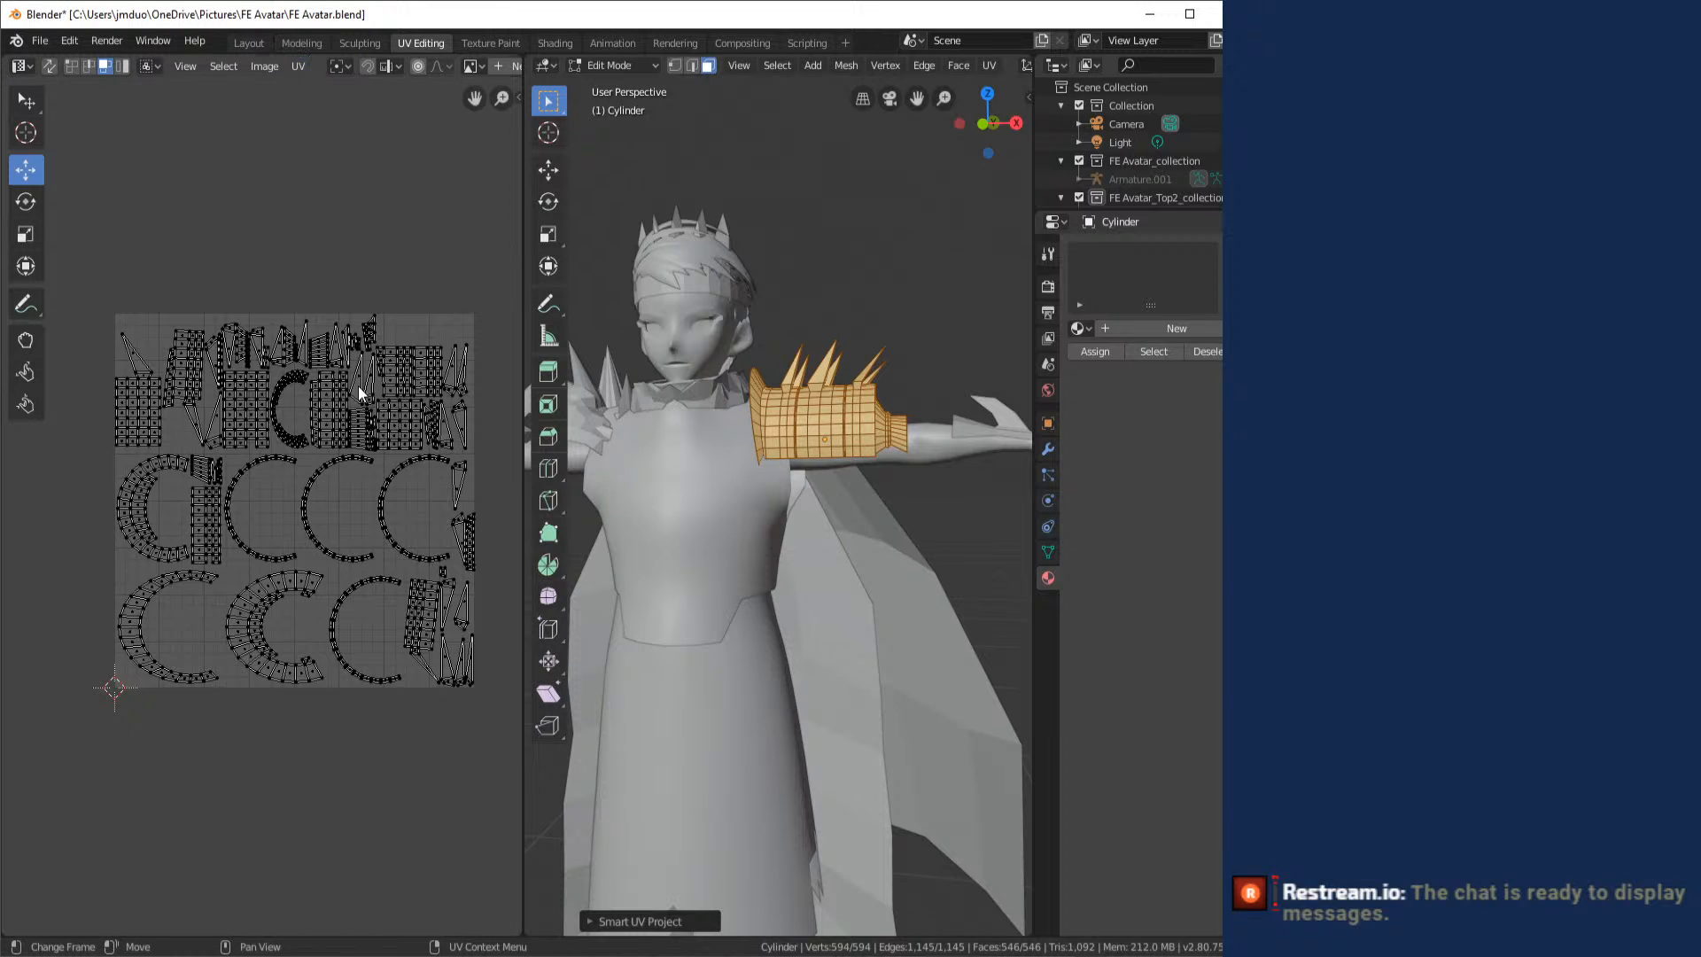
# - Export the armor's UV layout as Shoulder_1.png in the FE Avatar folder
pyautogui.click(295, 67)
pyautogui.click(387, 482)
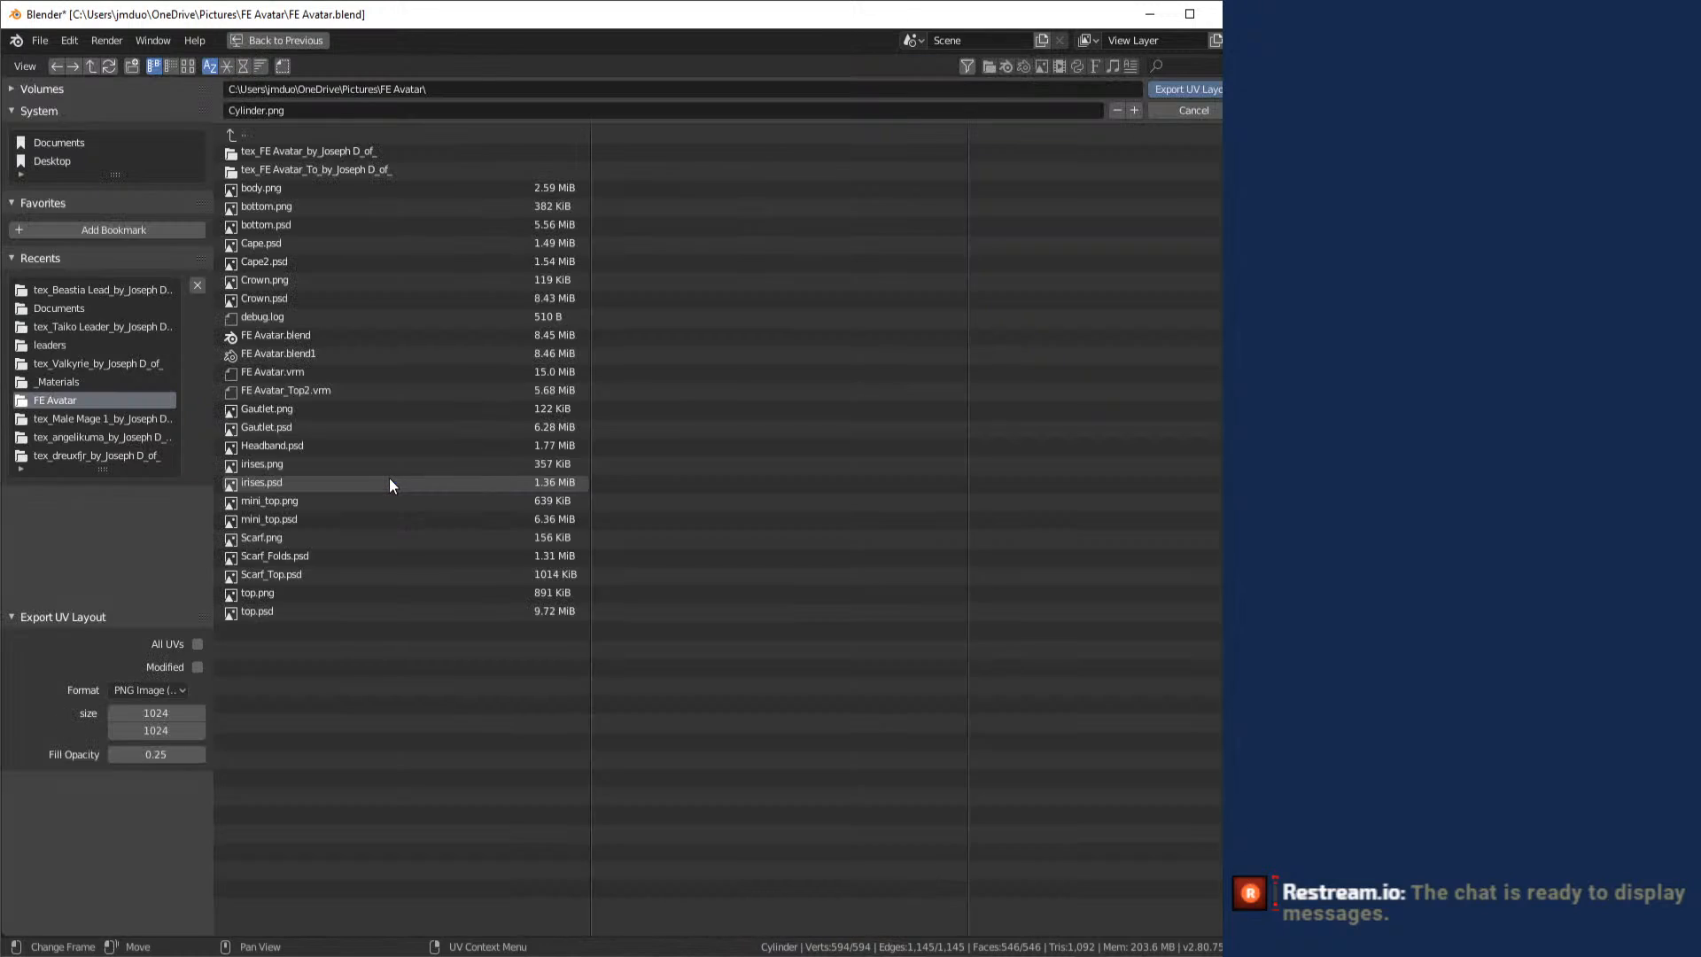
pyautogui.click(304, 111)
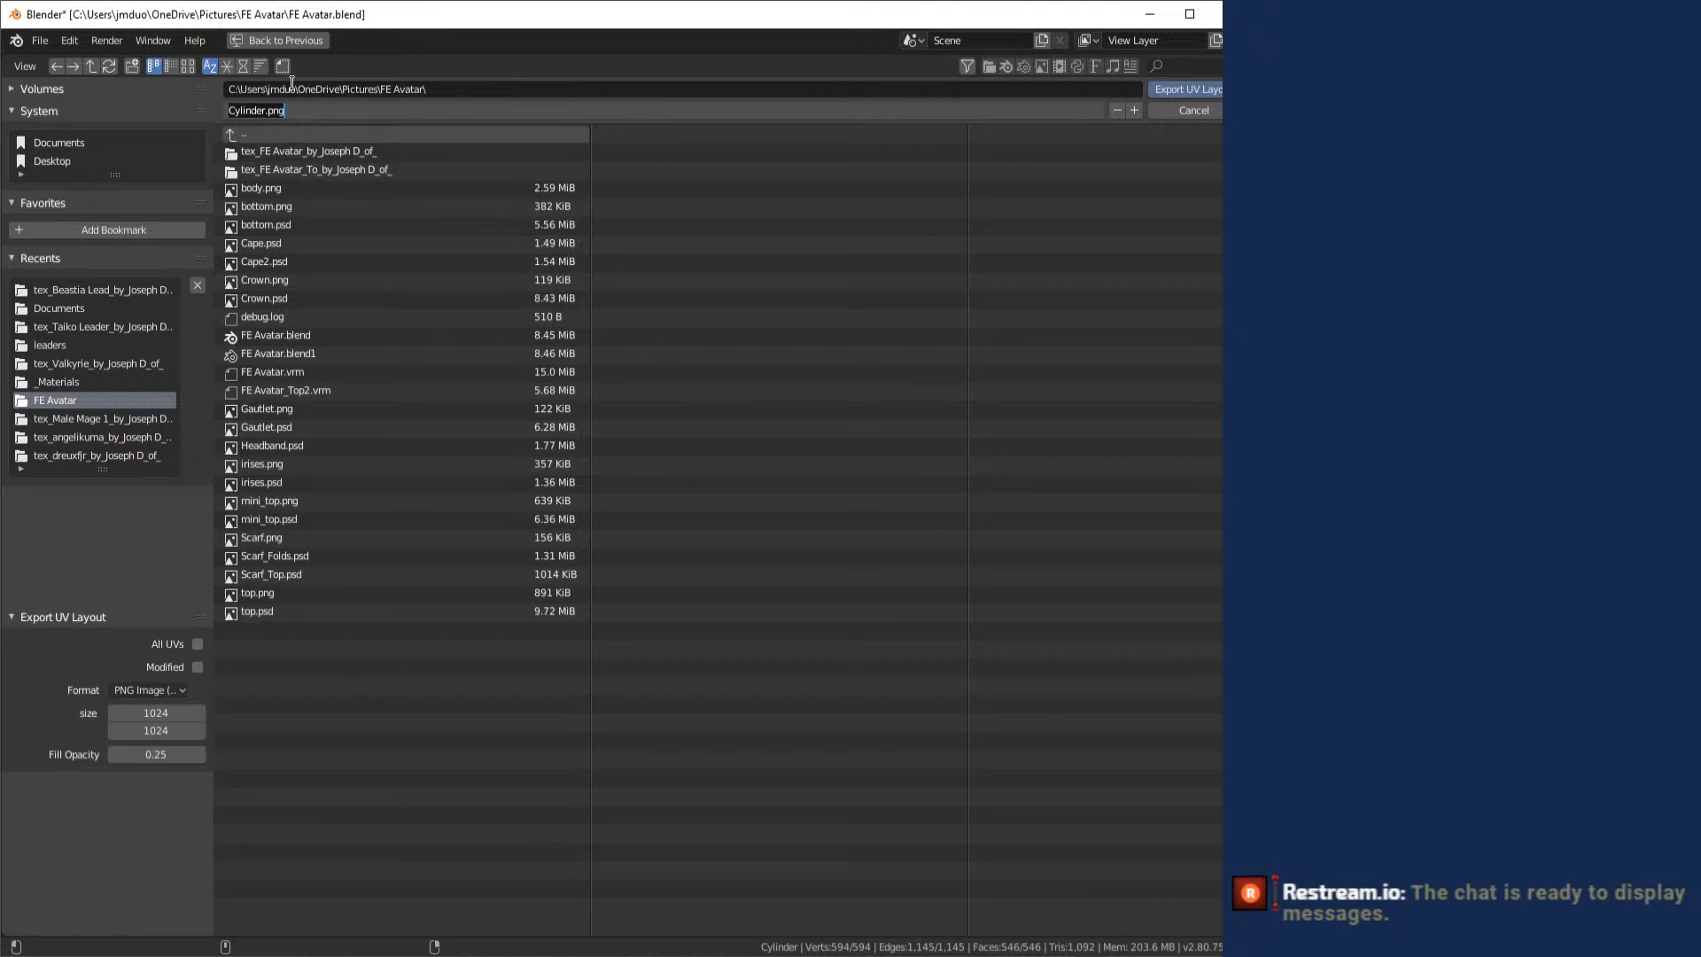
pyautogui.press('Home')
pyautogui.hotkey('ctrl', 'shift', 'Right')
pyautogui.write('Dhoulder 1')
pyautogui.write('S')
pyautogui.press('BackSpace')
pyautogui.write('_')
pyautogui.click(1193, 91)
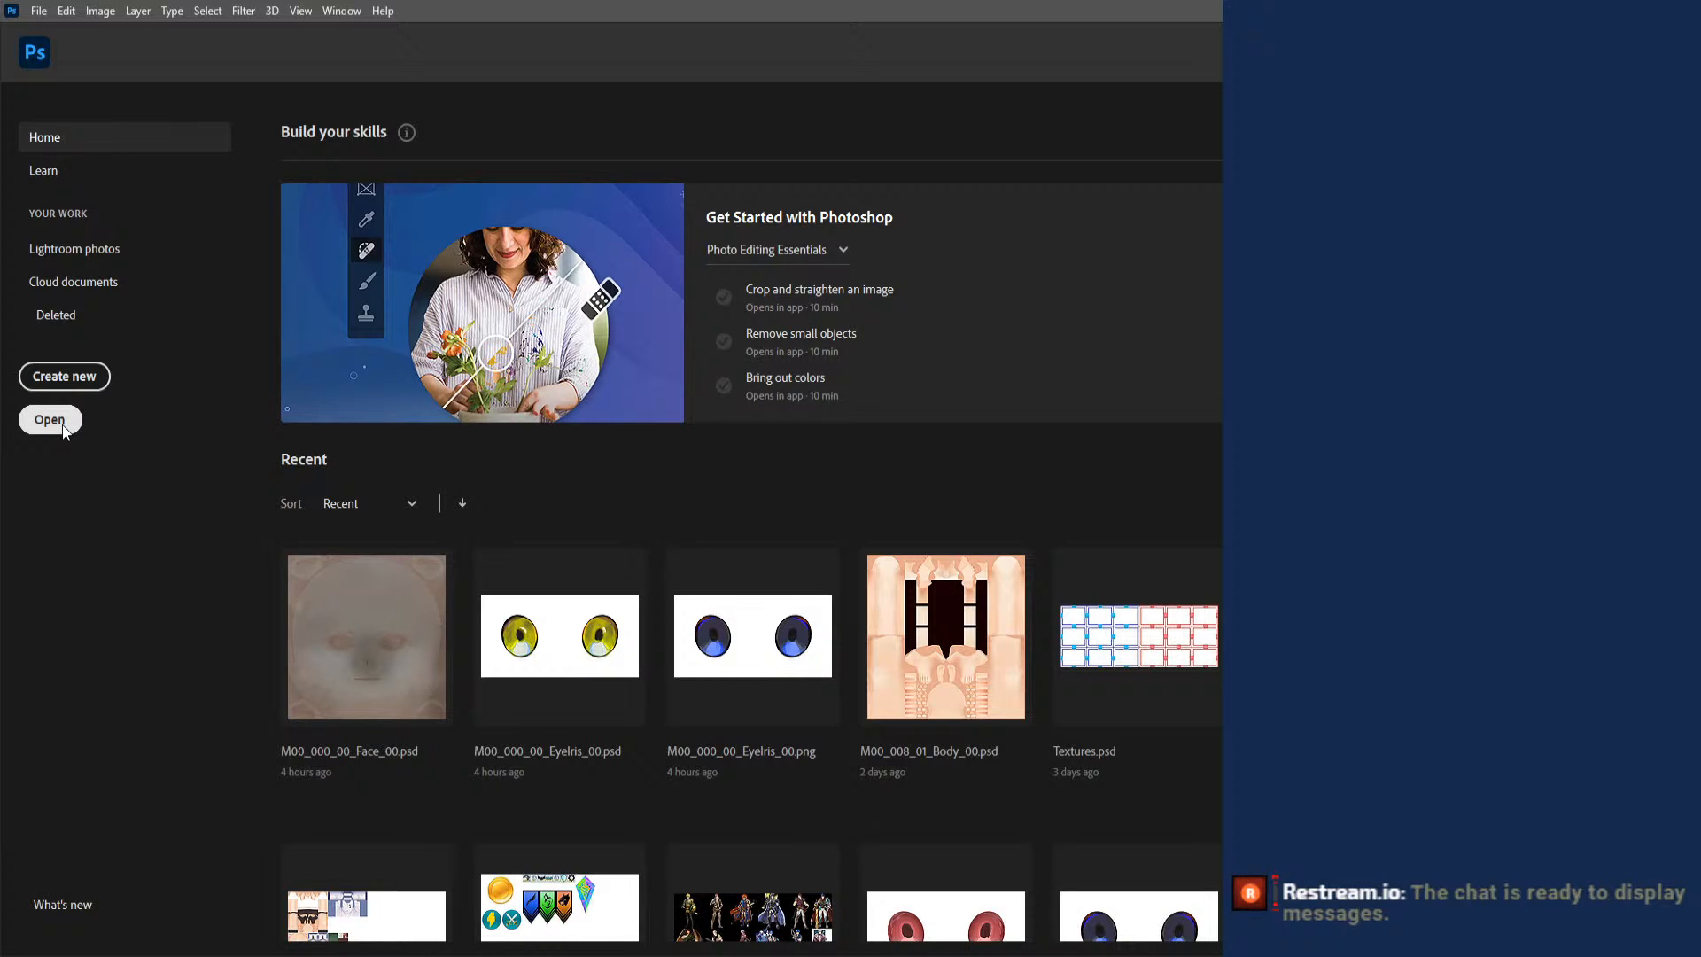
# - Switch to Photoshop, open Shoulder_1.png from Pictures\FE Avatar, and add a new empty layer
pyautogui.click(50, 420)
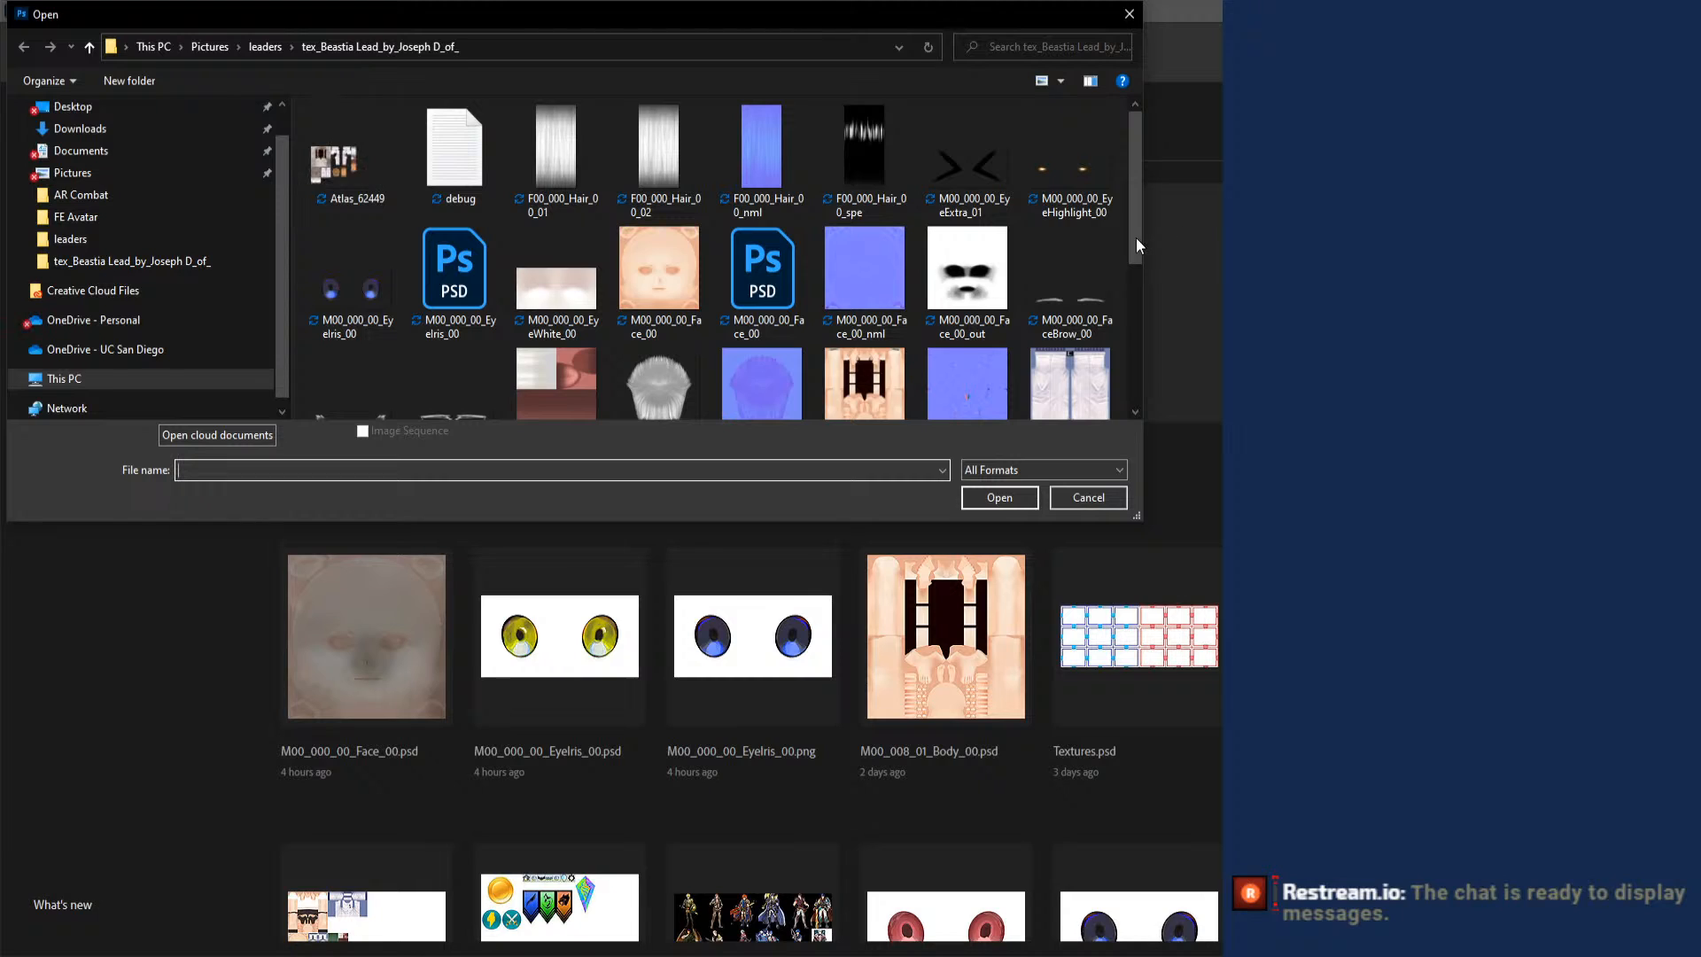
pyautogui.click(210, 47)
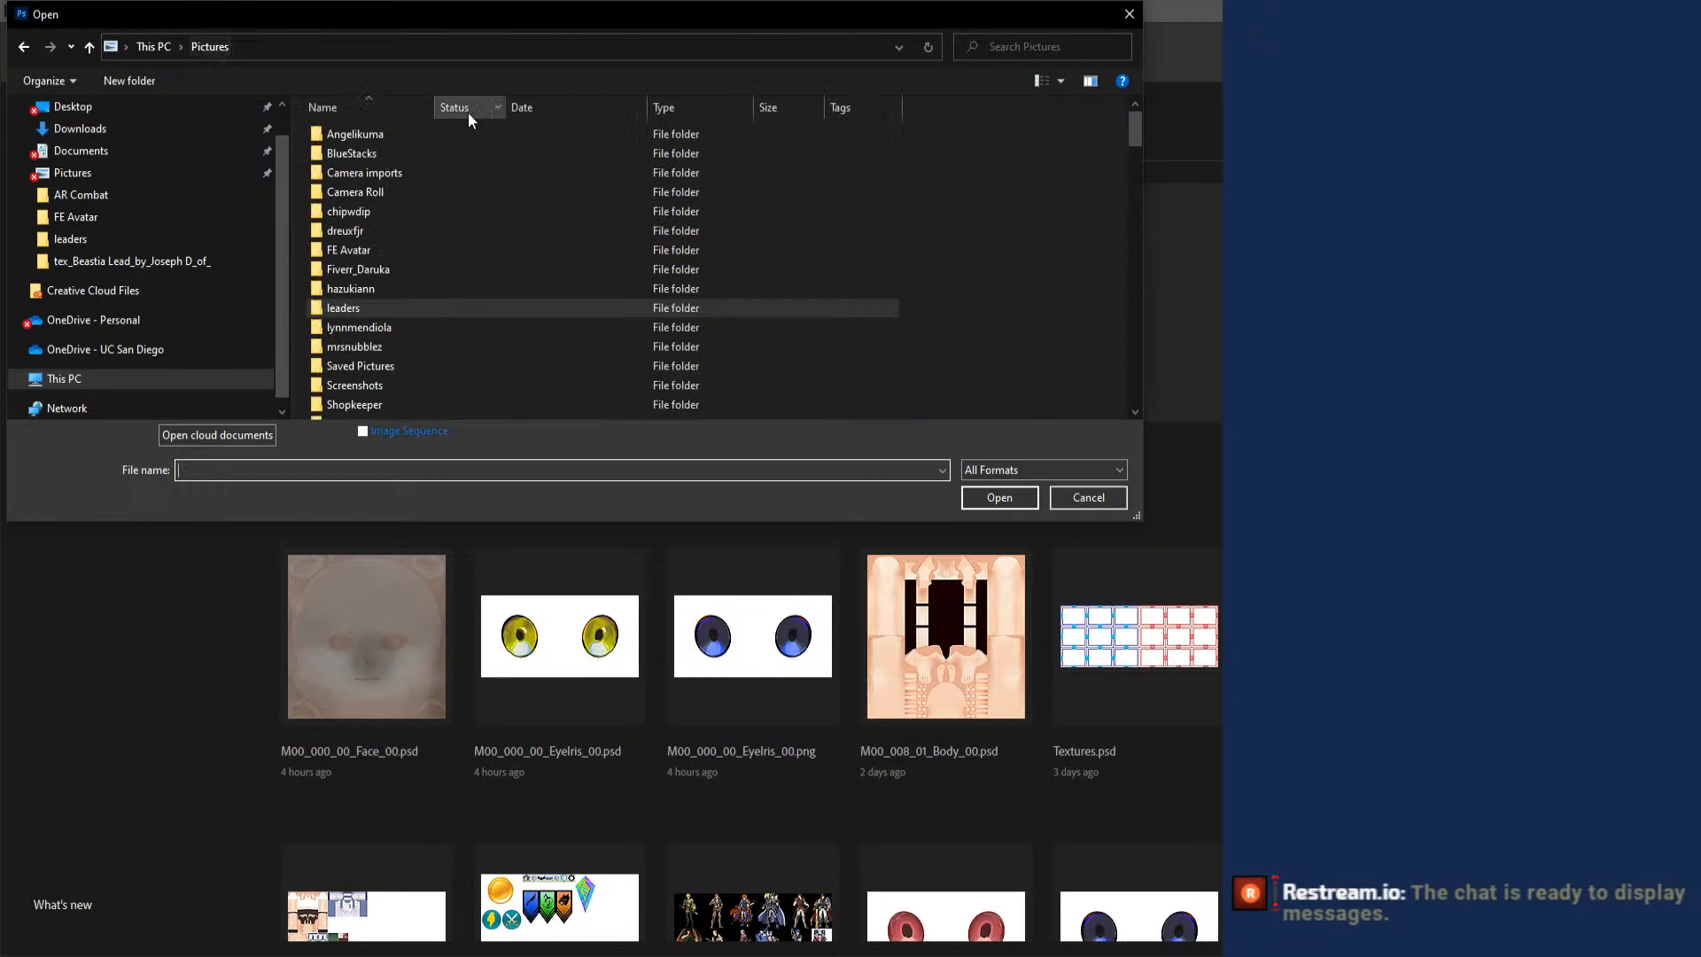
pyautogui.doubleClick(443, 249)
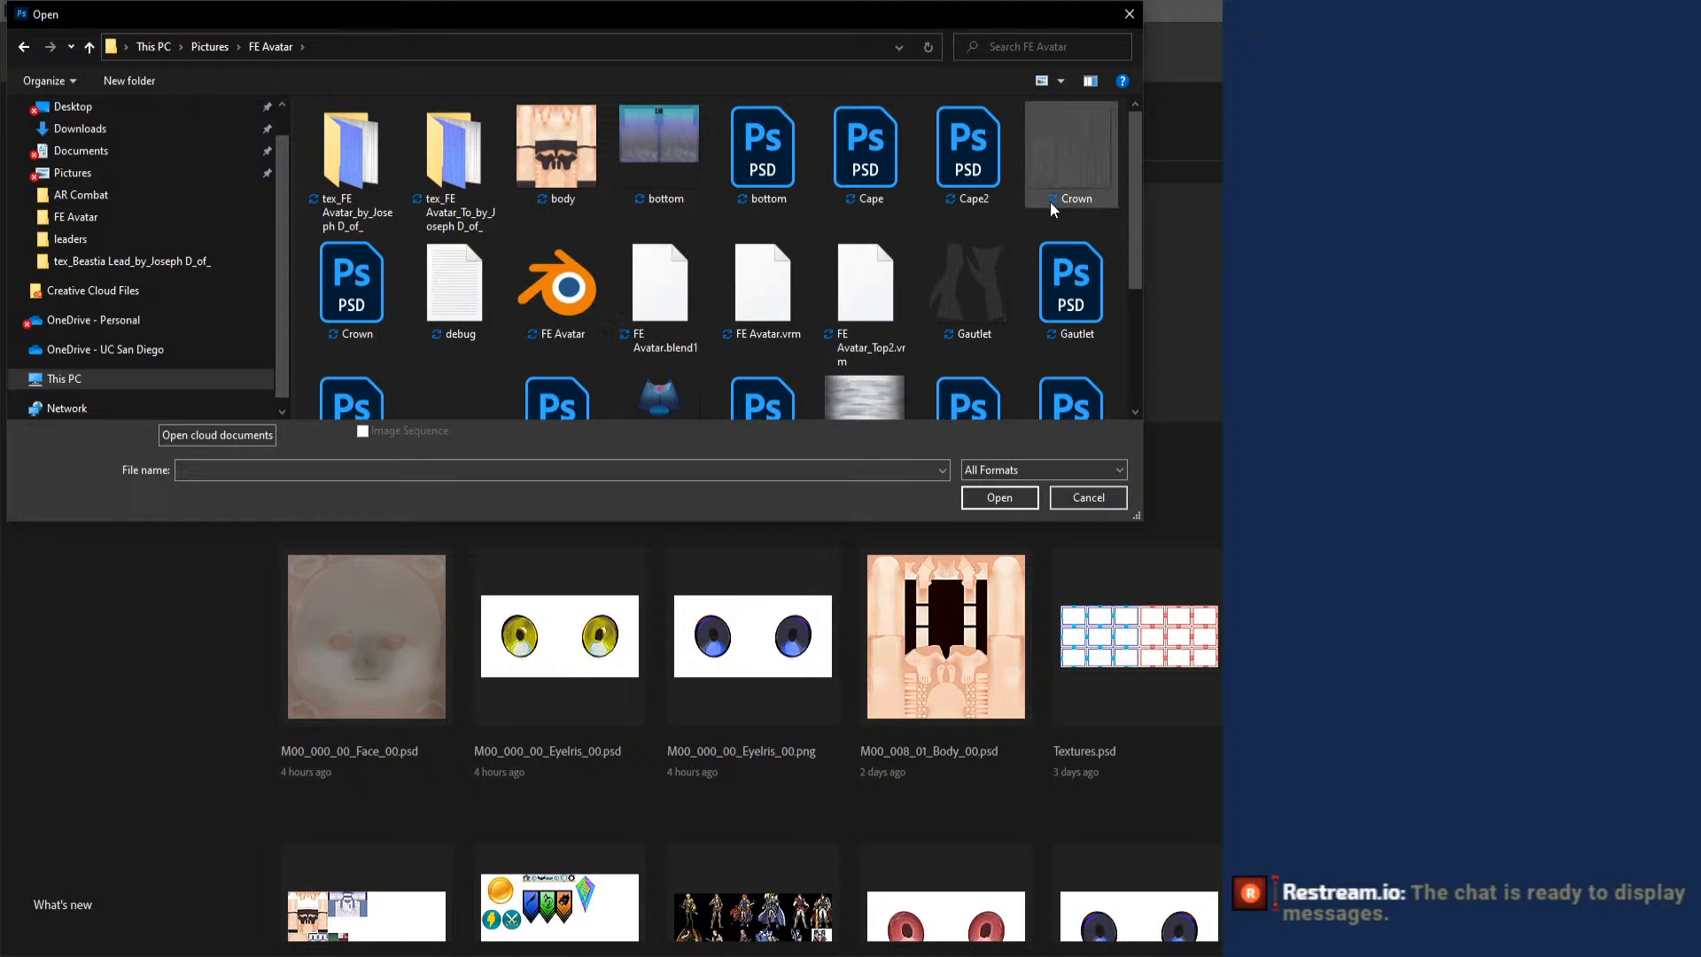
pyautogui.moveTo(1132, 226); pyautogui.dragTo(1127, 354)
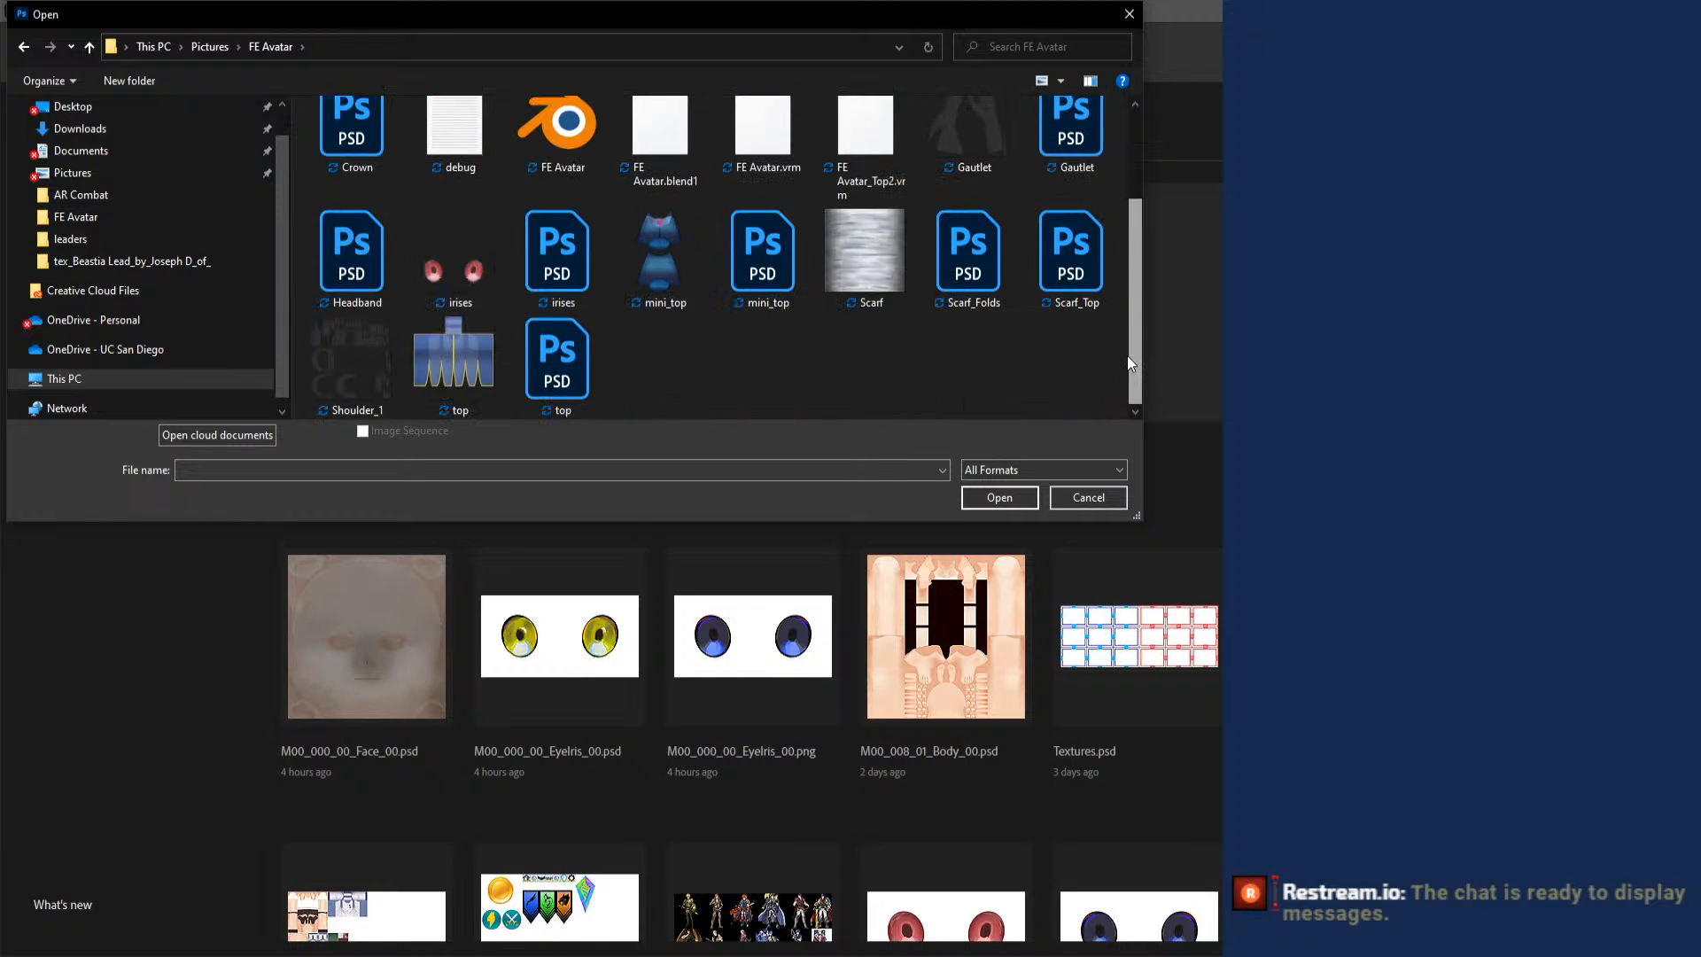
pyautogui.doubleClick(377, 344)
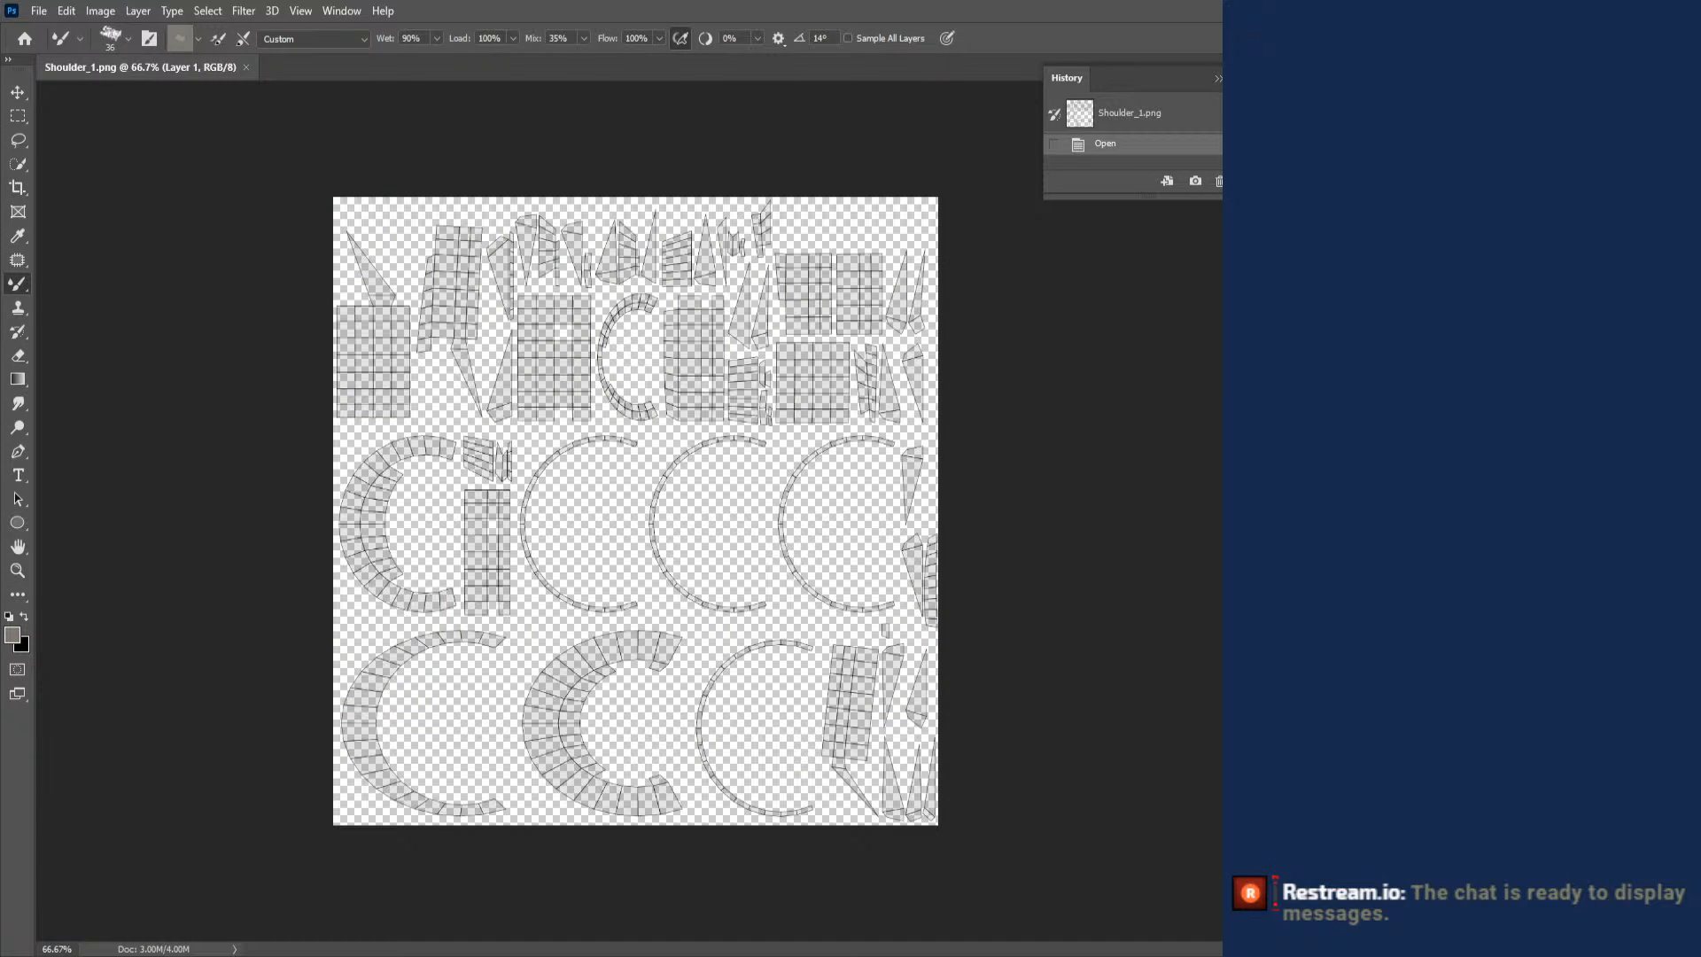
pyautogui.hotkey('ctrl', 'alt', 'shift', 'n')
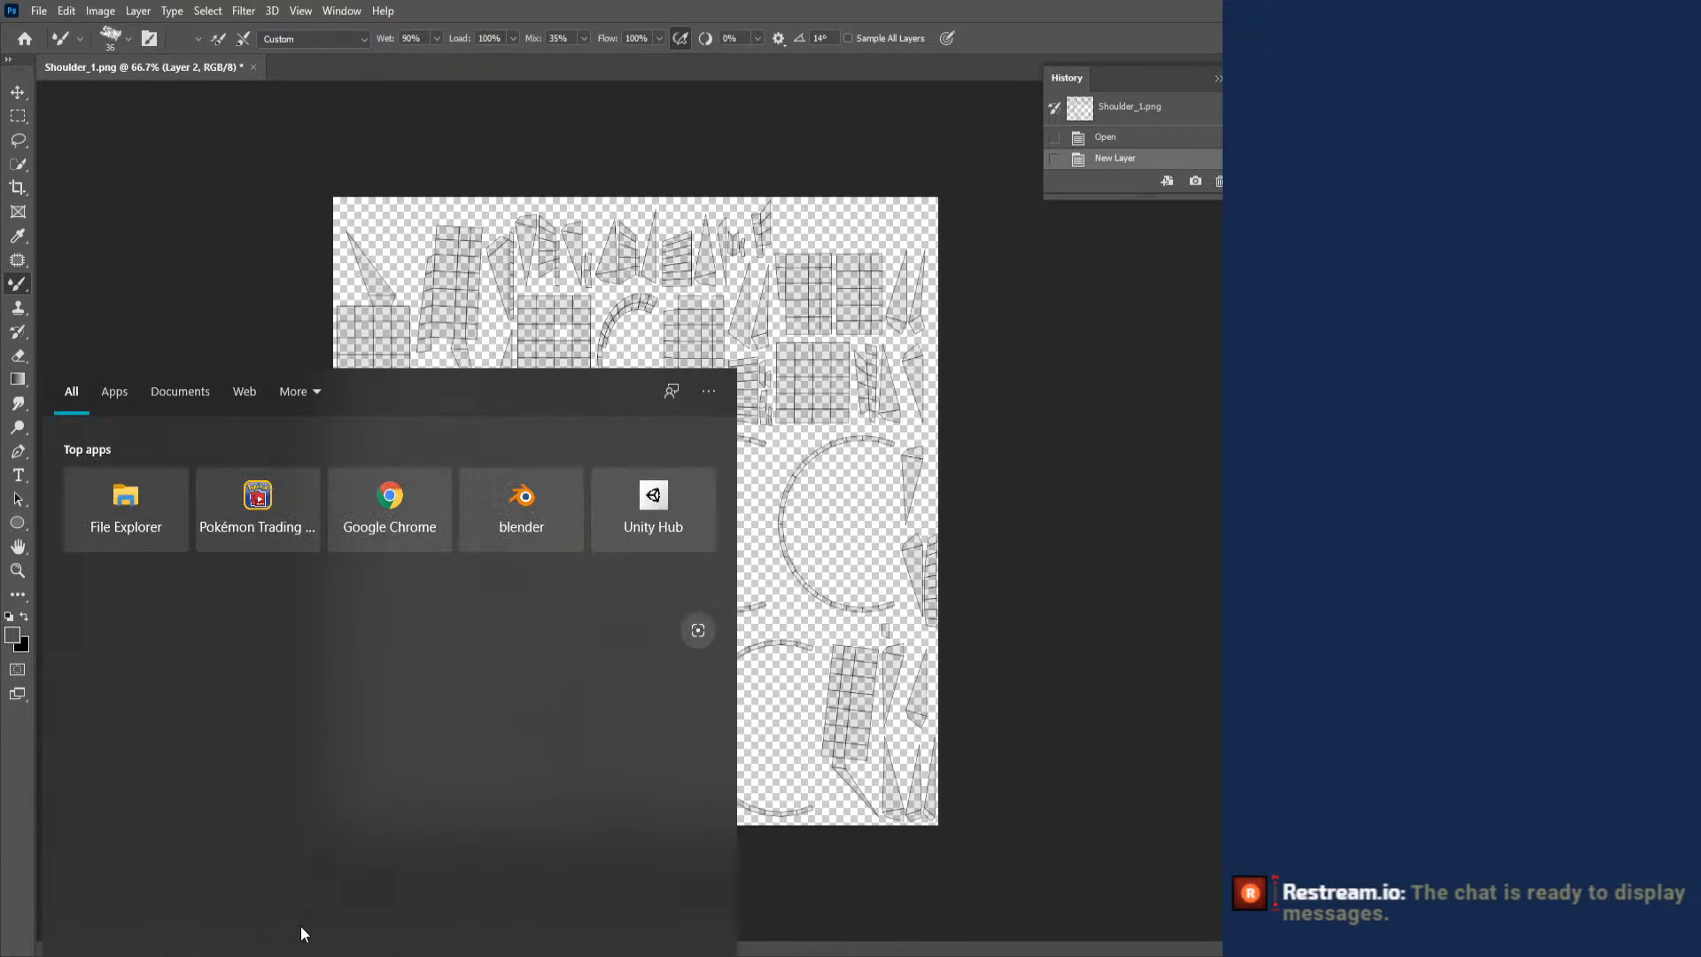
# - Find and view the FE Set.png reference image to examine the character outfits, undoing the stray pen stroke on it
pyautogui.write('set')
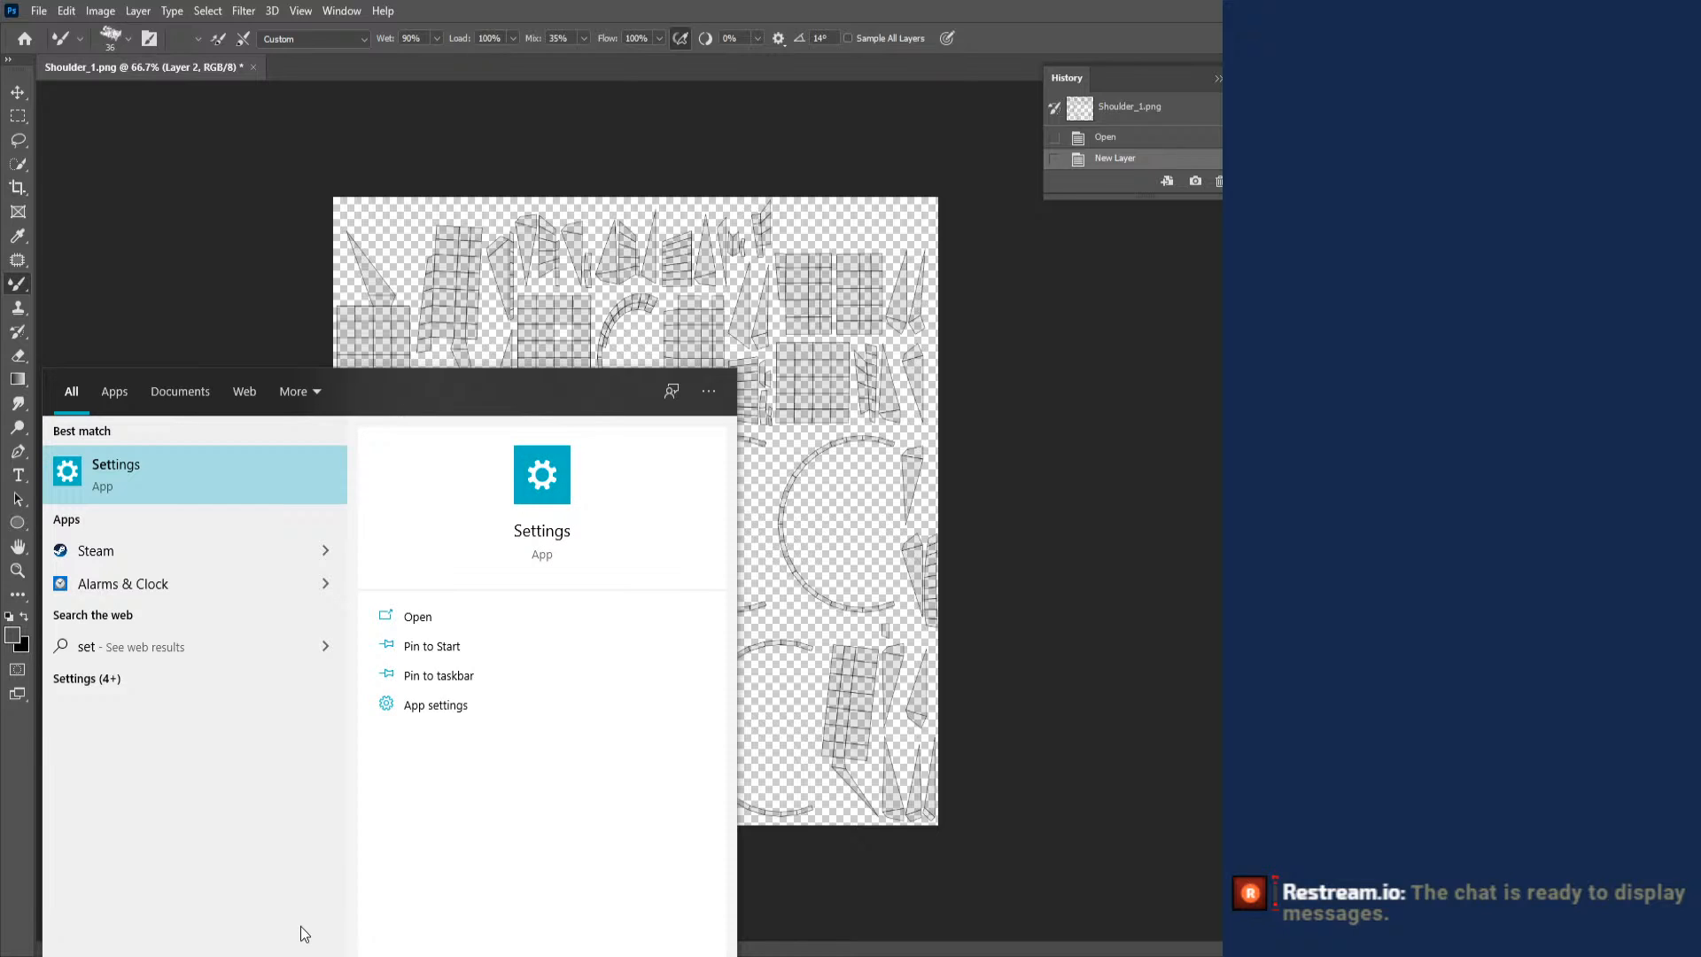
pyautogui.write('tings')
pyautogui.hotkey('ctrl', 'a')
pyautogui.write('fe')
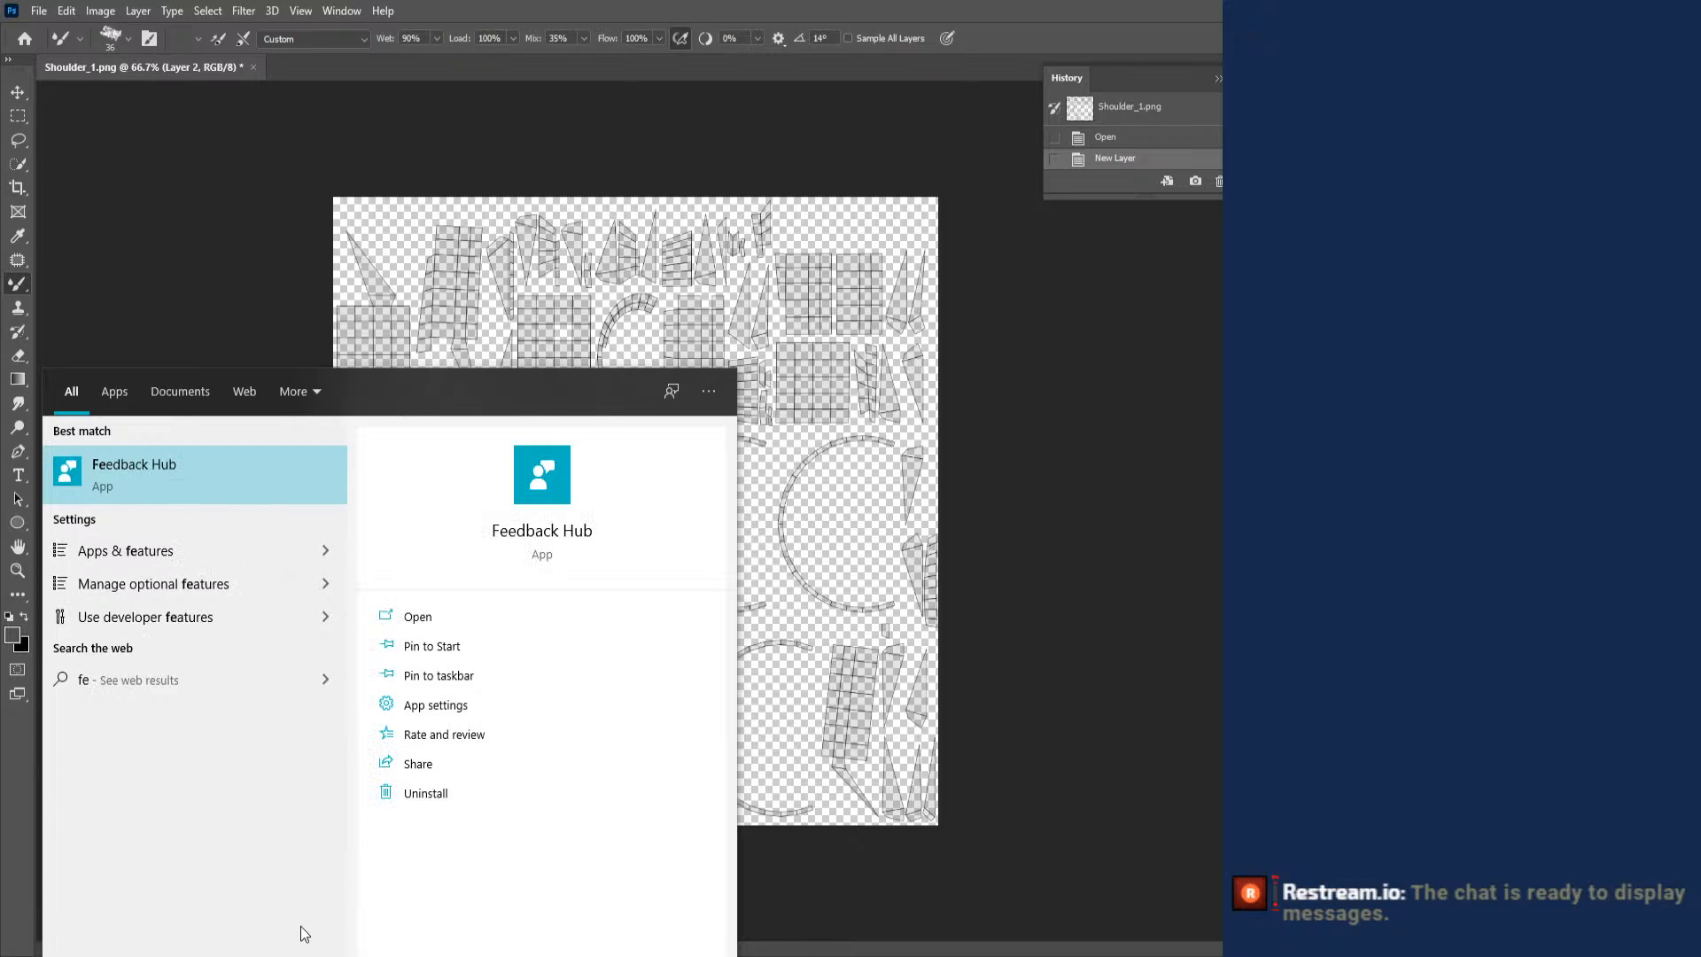
pyautogui.write(' set')
pyautogui.click(325, 540)
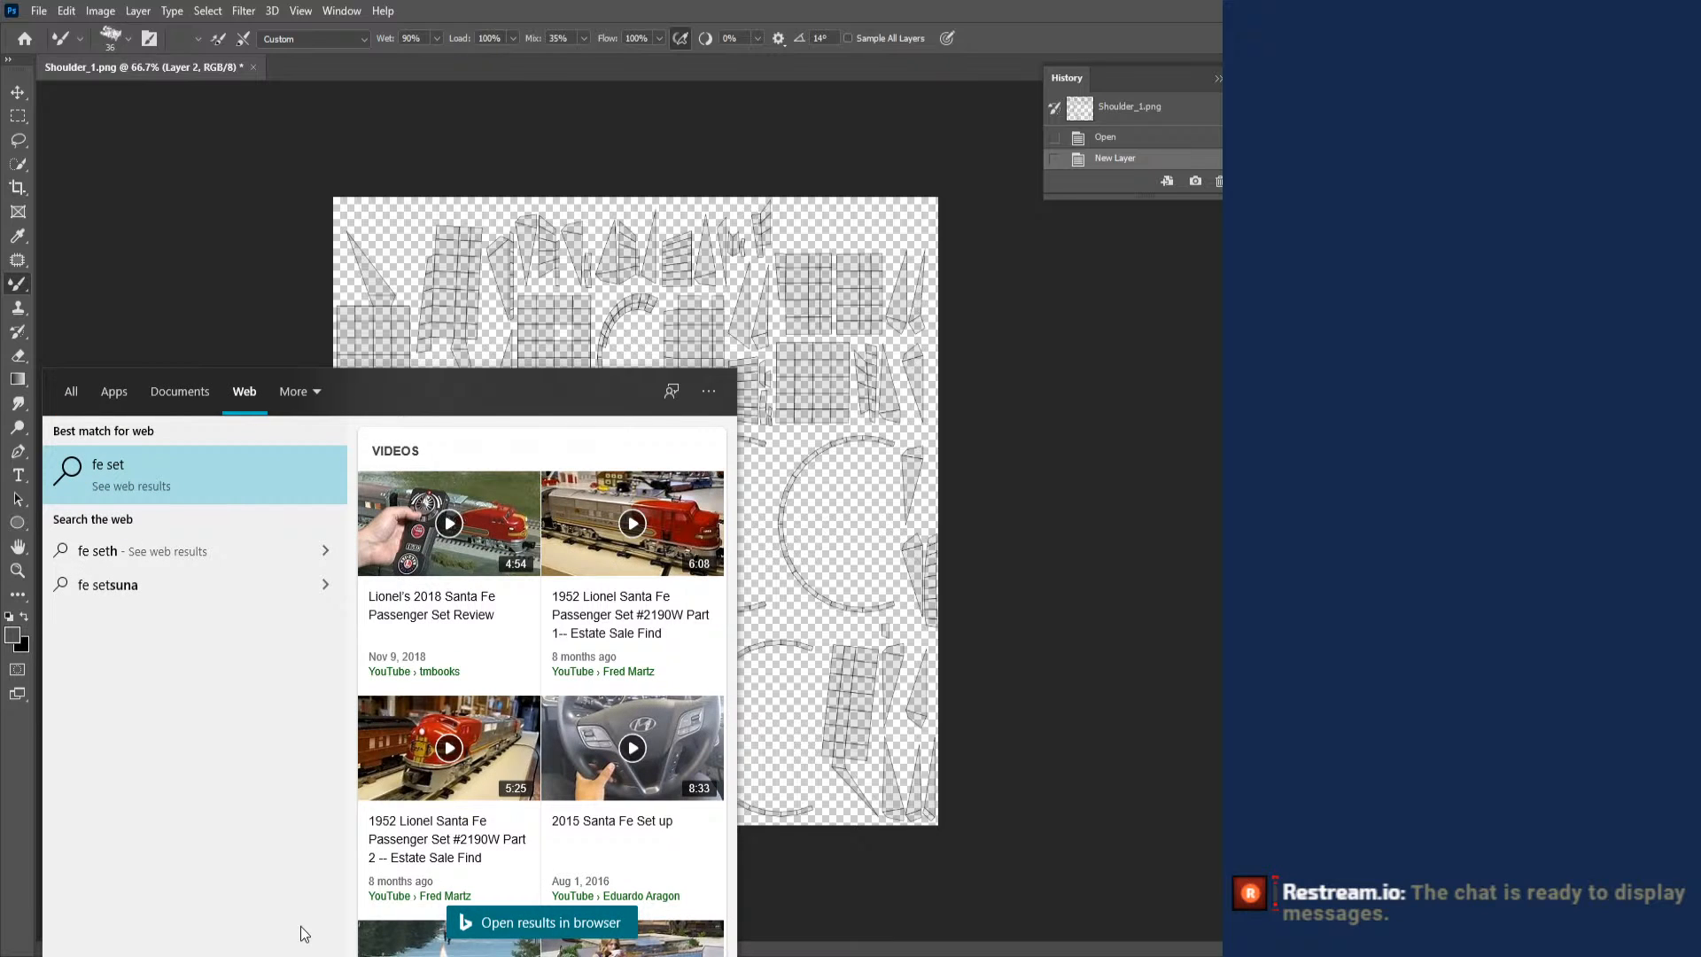
pyautogui.press('BackSpace')
pyautogui.press('BackSpace')
pyautogui.press('BackSpace')
pyautogui.press('BackSpace')
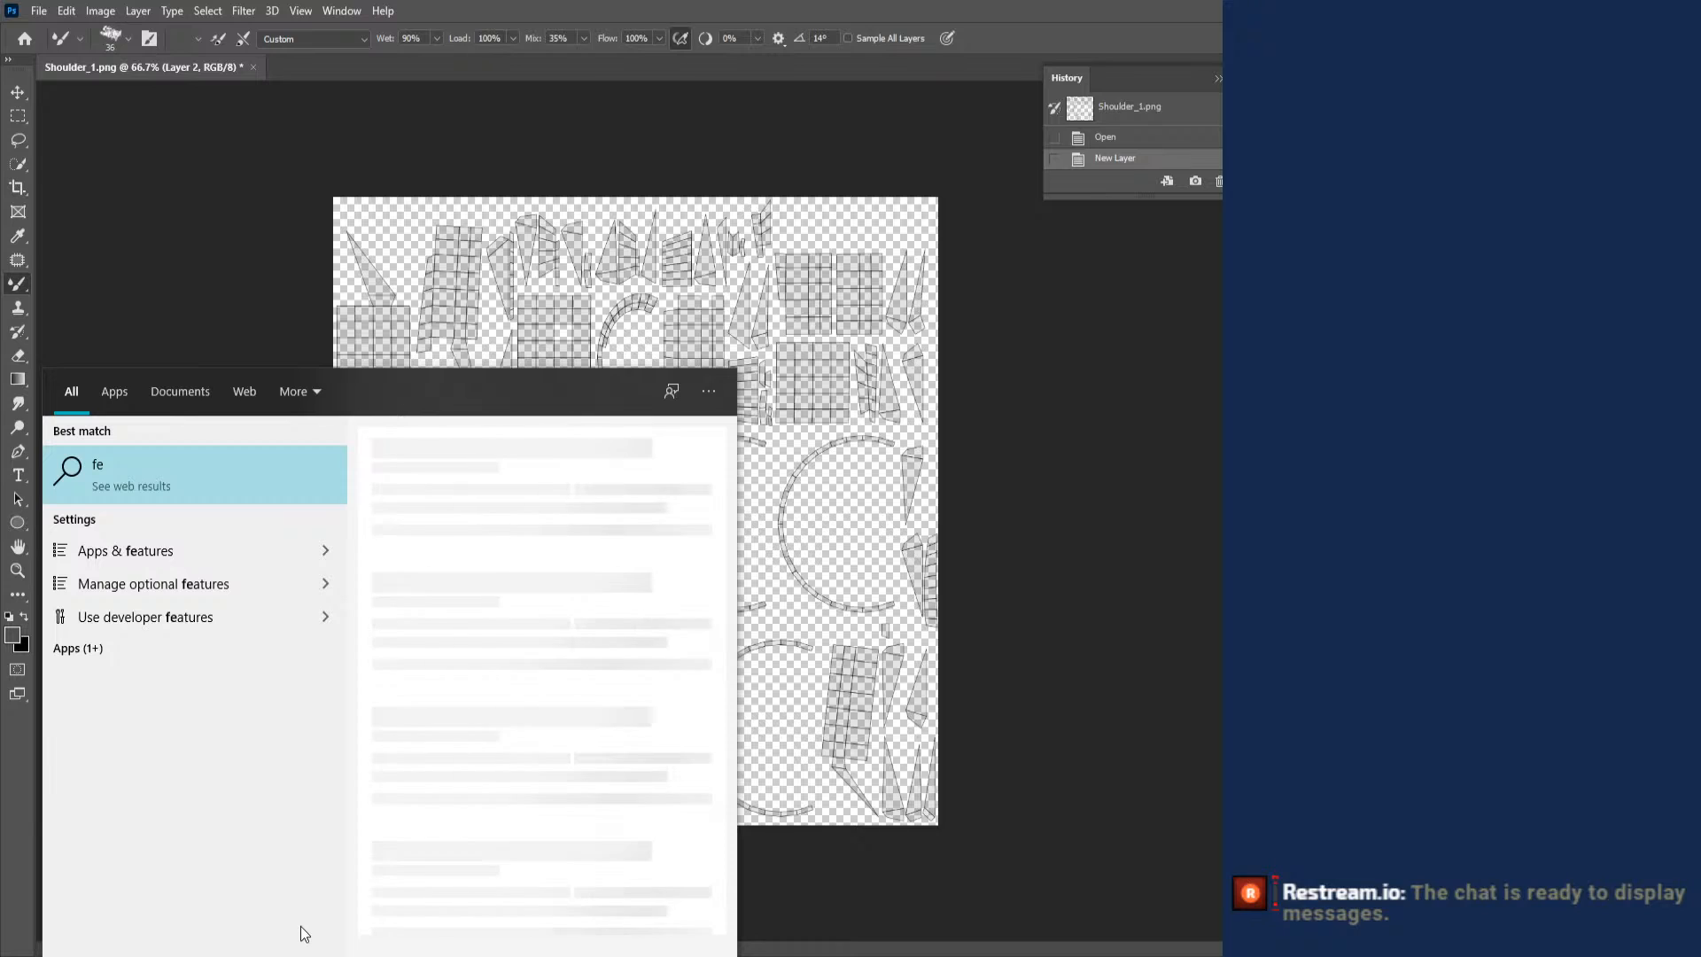
pyautogui.write('set')
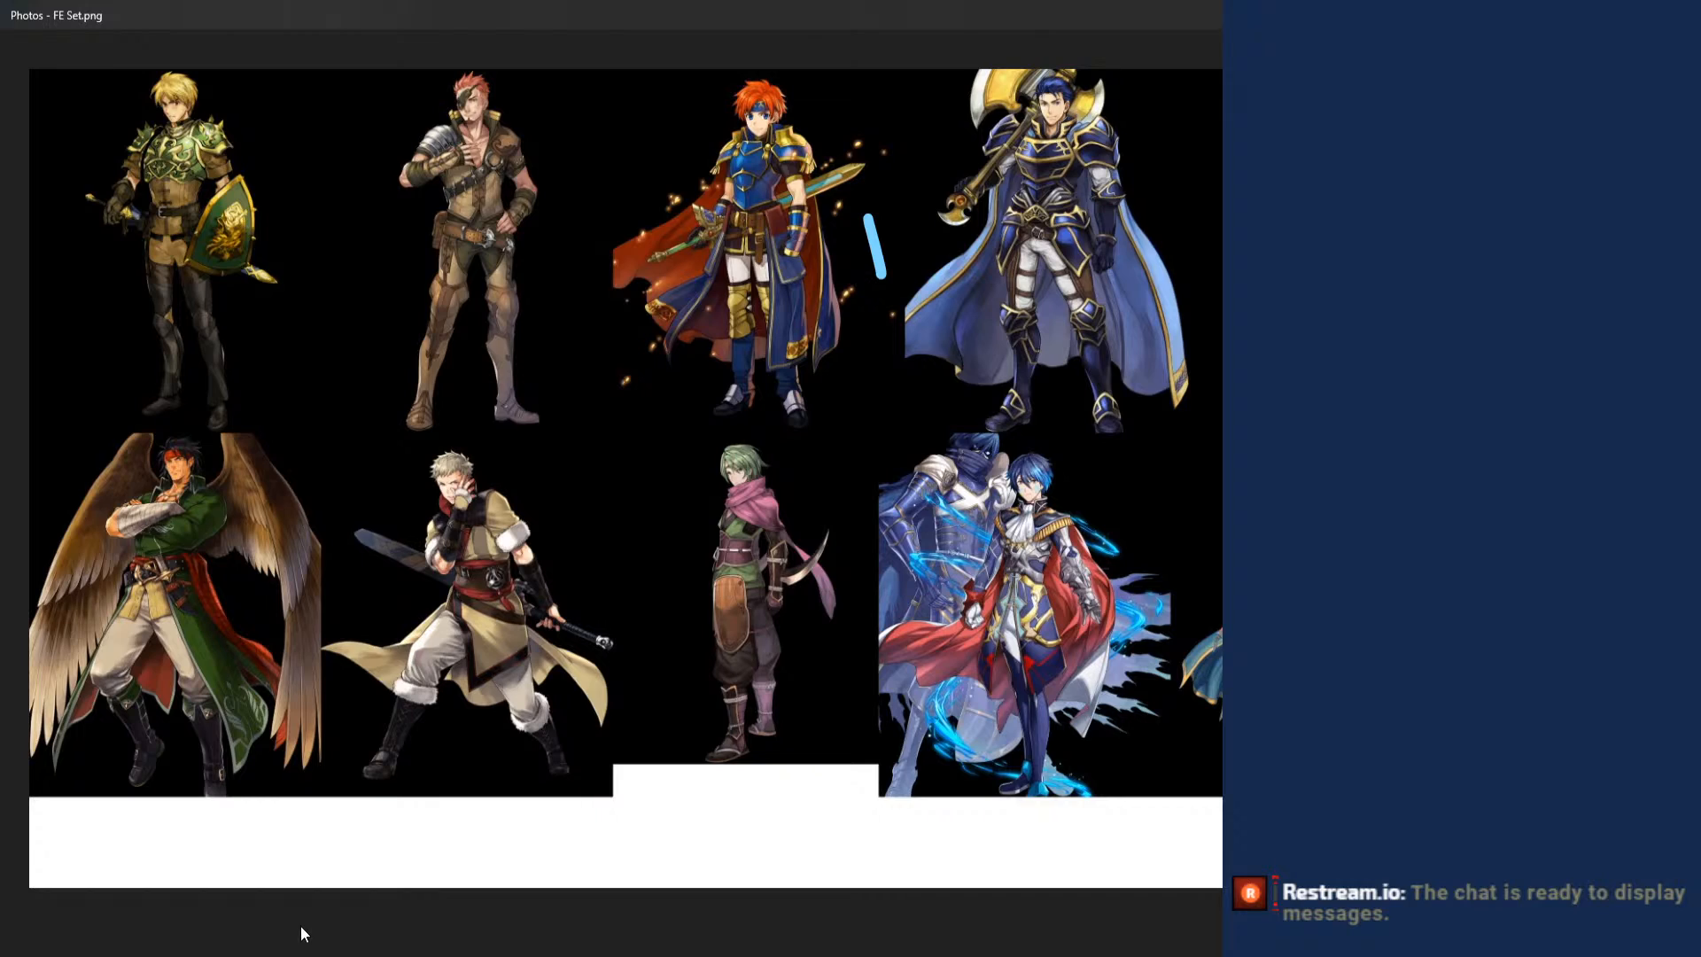
pyautogui.hotkey('ctrl', 'z')
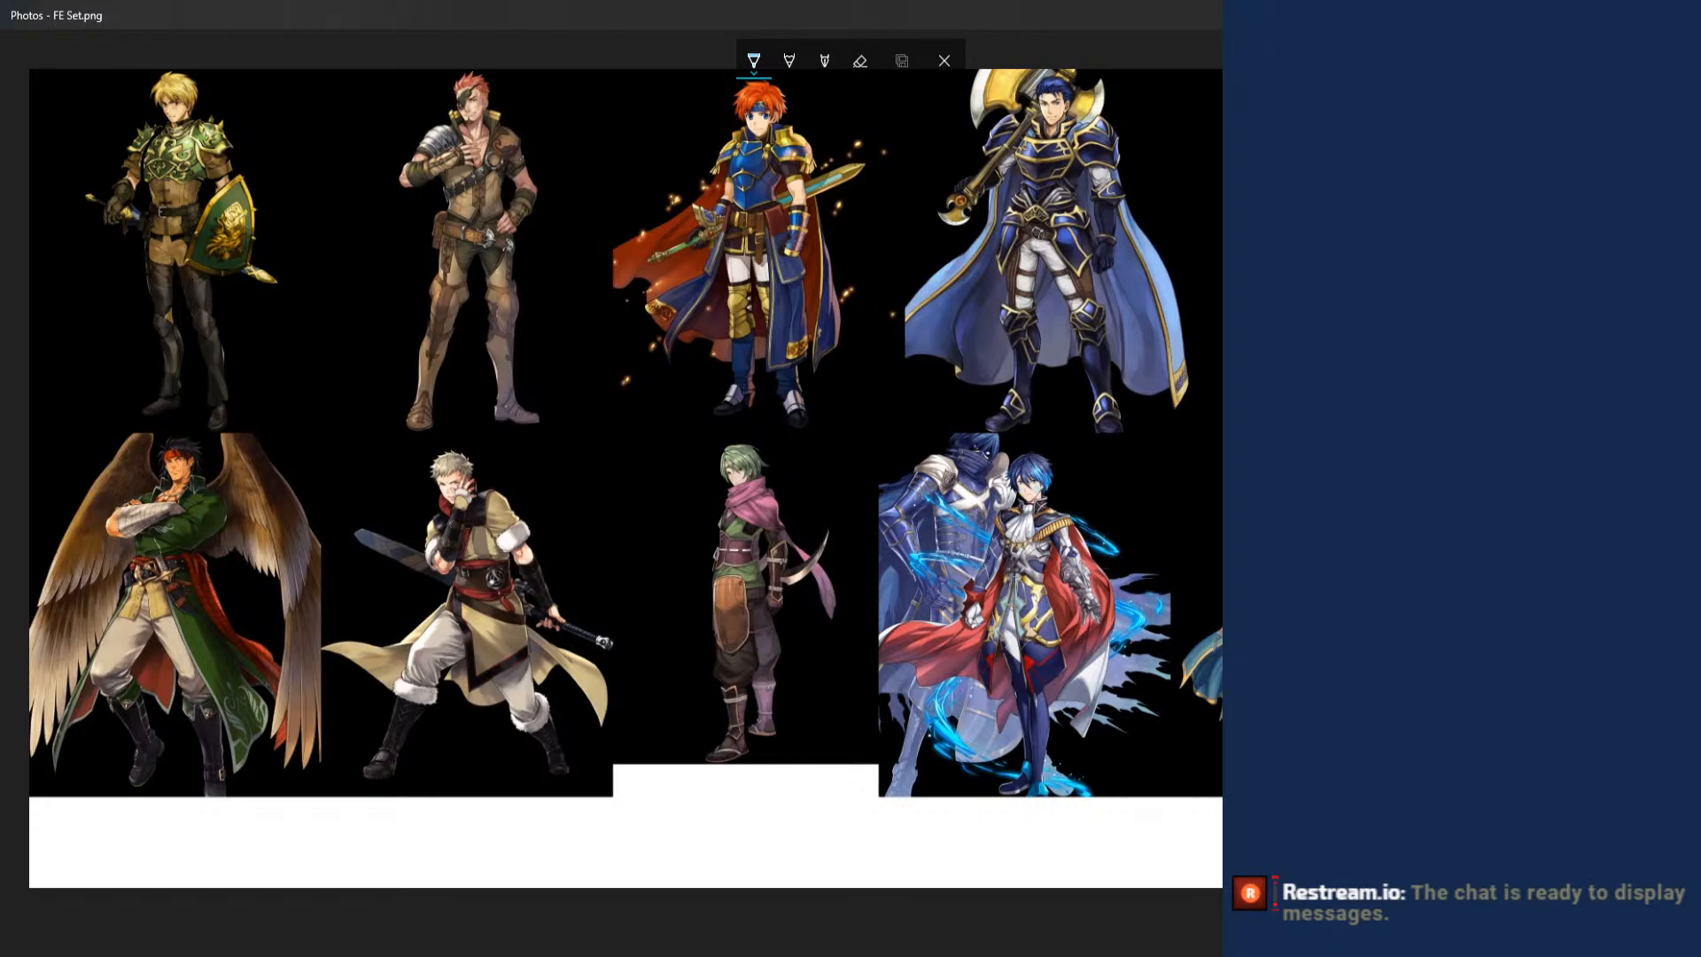
# - Return to Photoshop, open Gautlet.psd from the FE Avatar folder, and toggle layer visibility to inspect its painted shading
pyautogui.hotkey('alt', 'Tab')
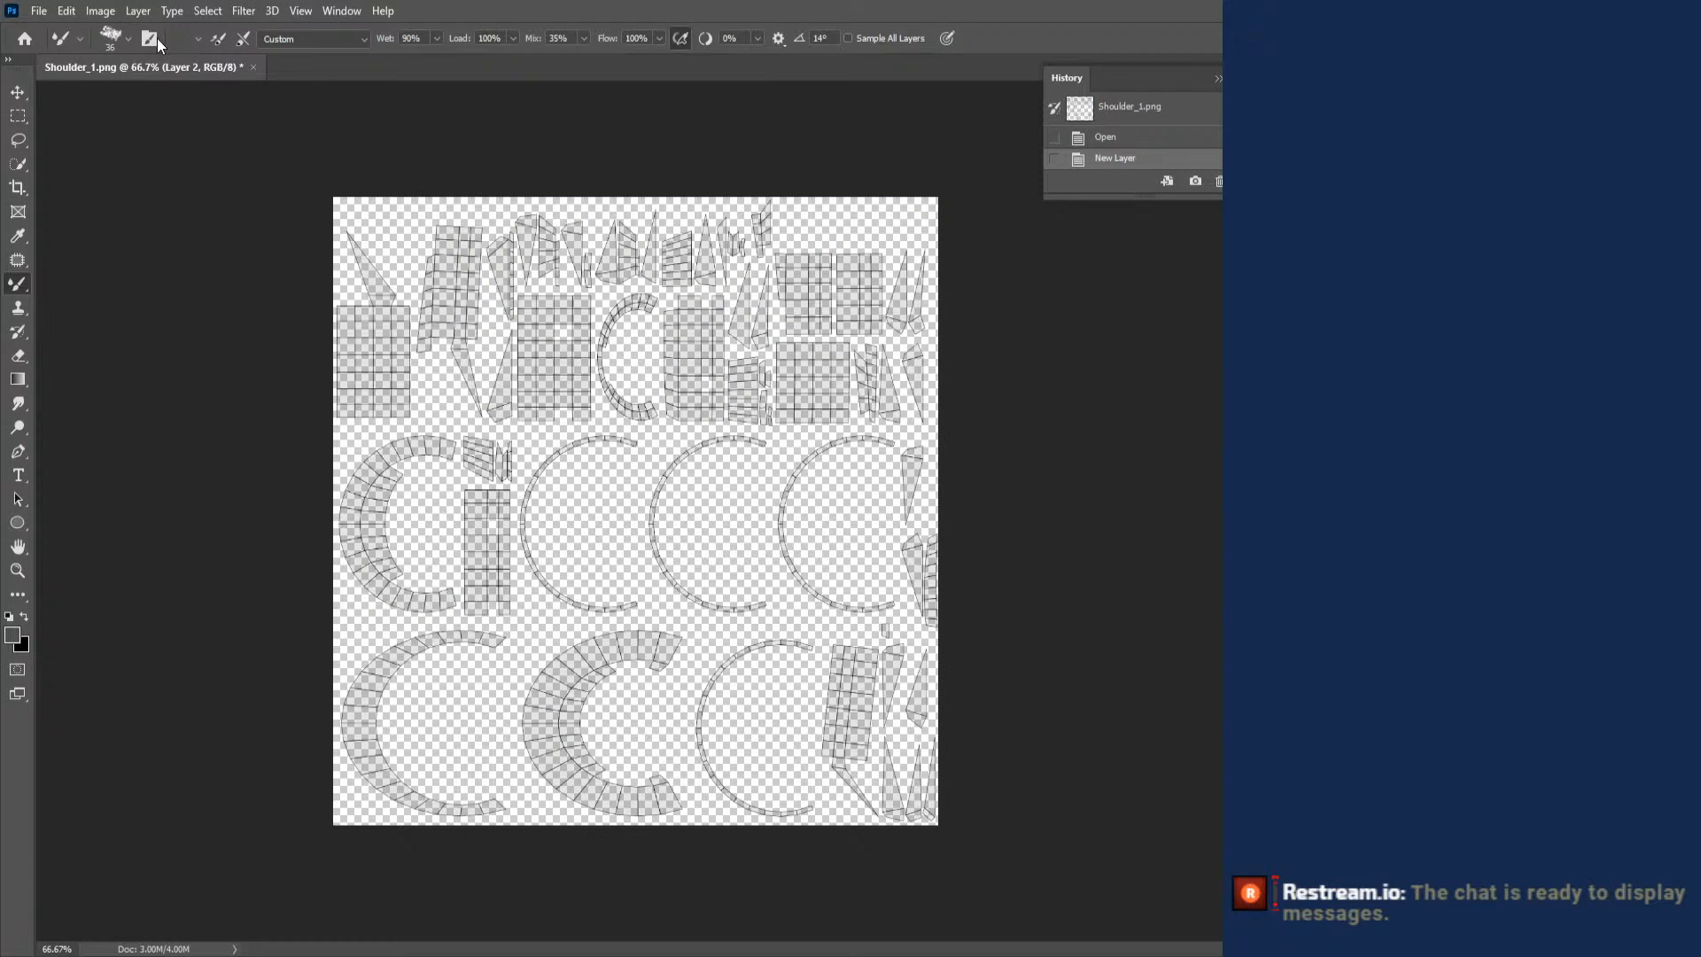
pyautogui.click(40, 13)
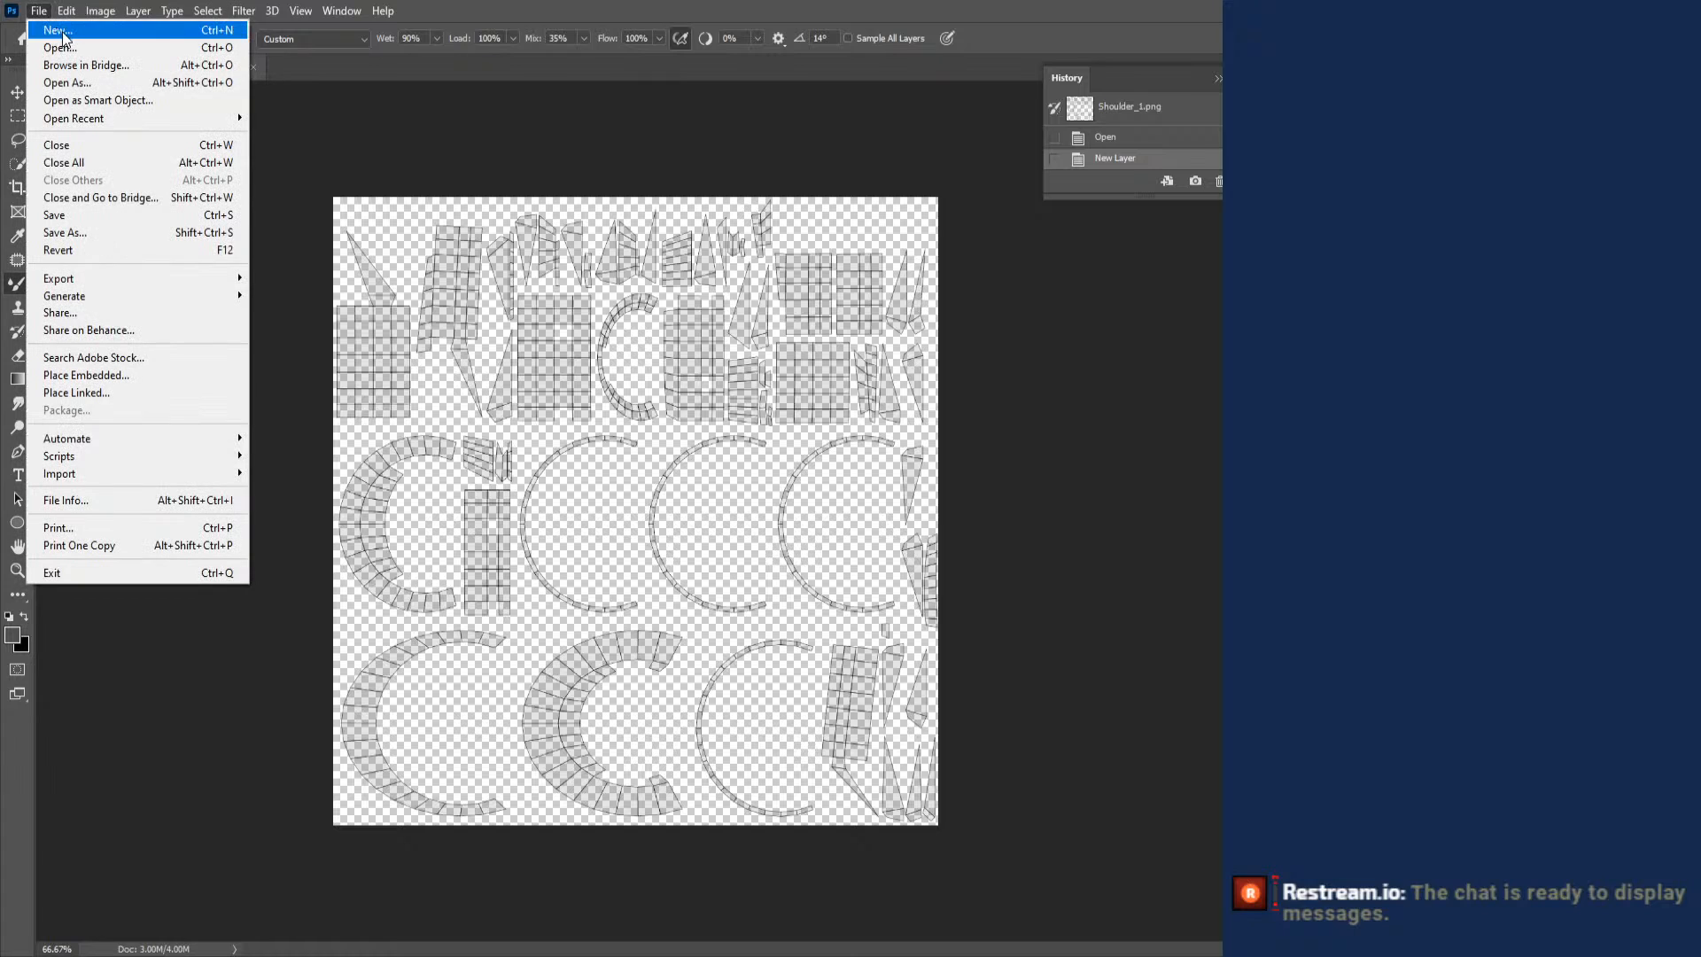
pyautogui.click(74, 50)
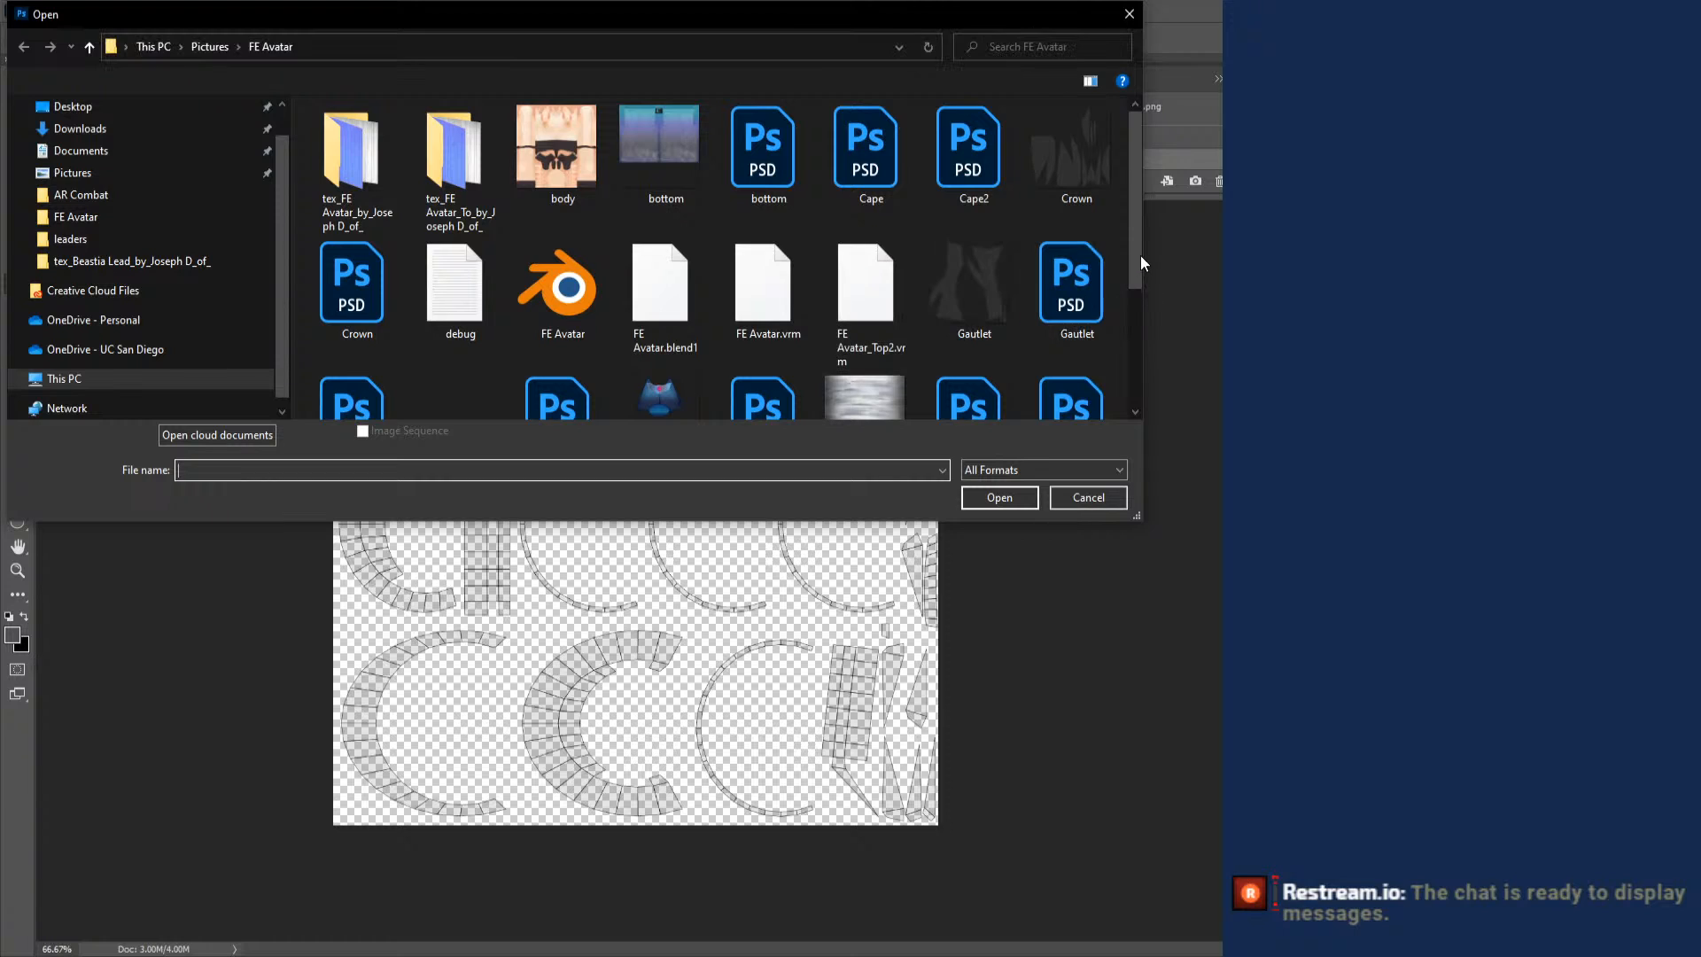
pyautogui.scroll(-2, 1123, 310)
pyautogui.scroll(-2, 1120, 319)
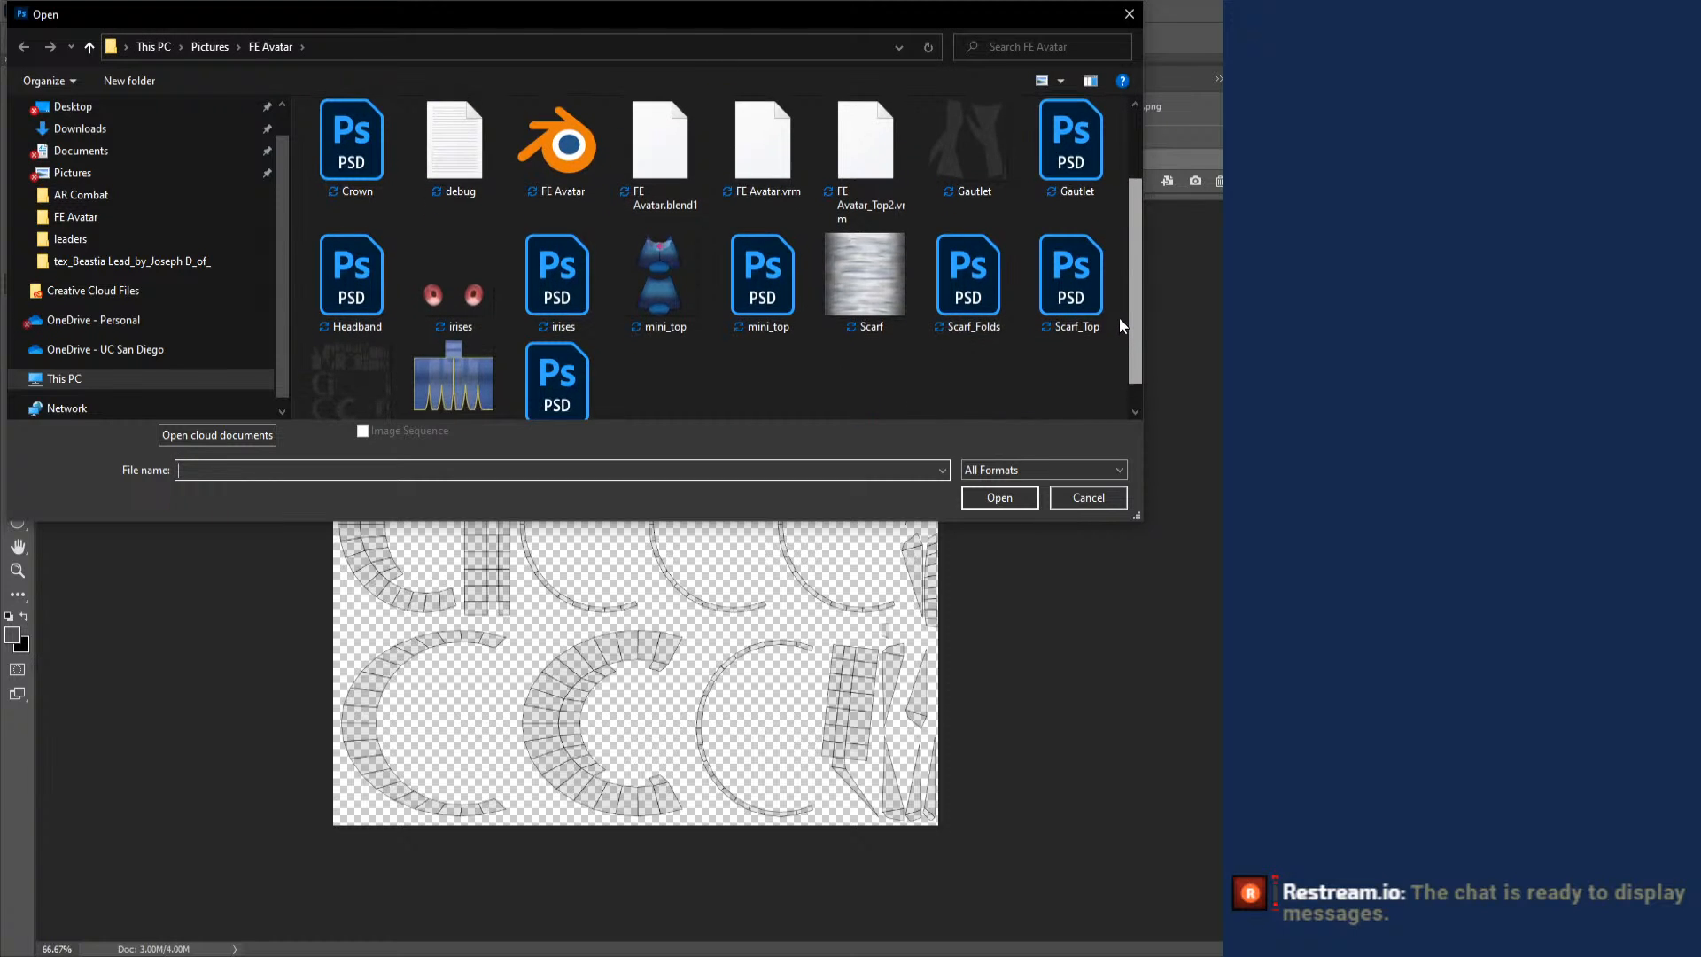
pyautogui.doubleClick(1082, 227)
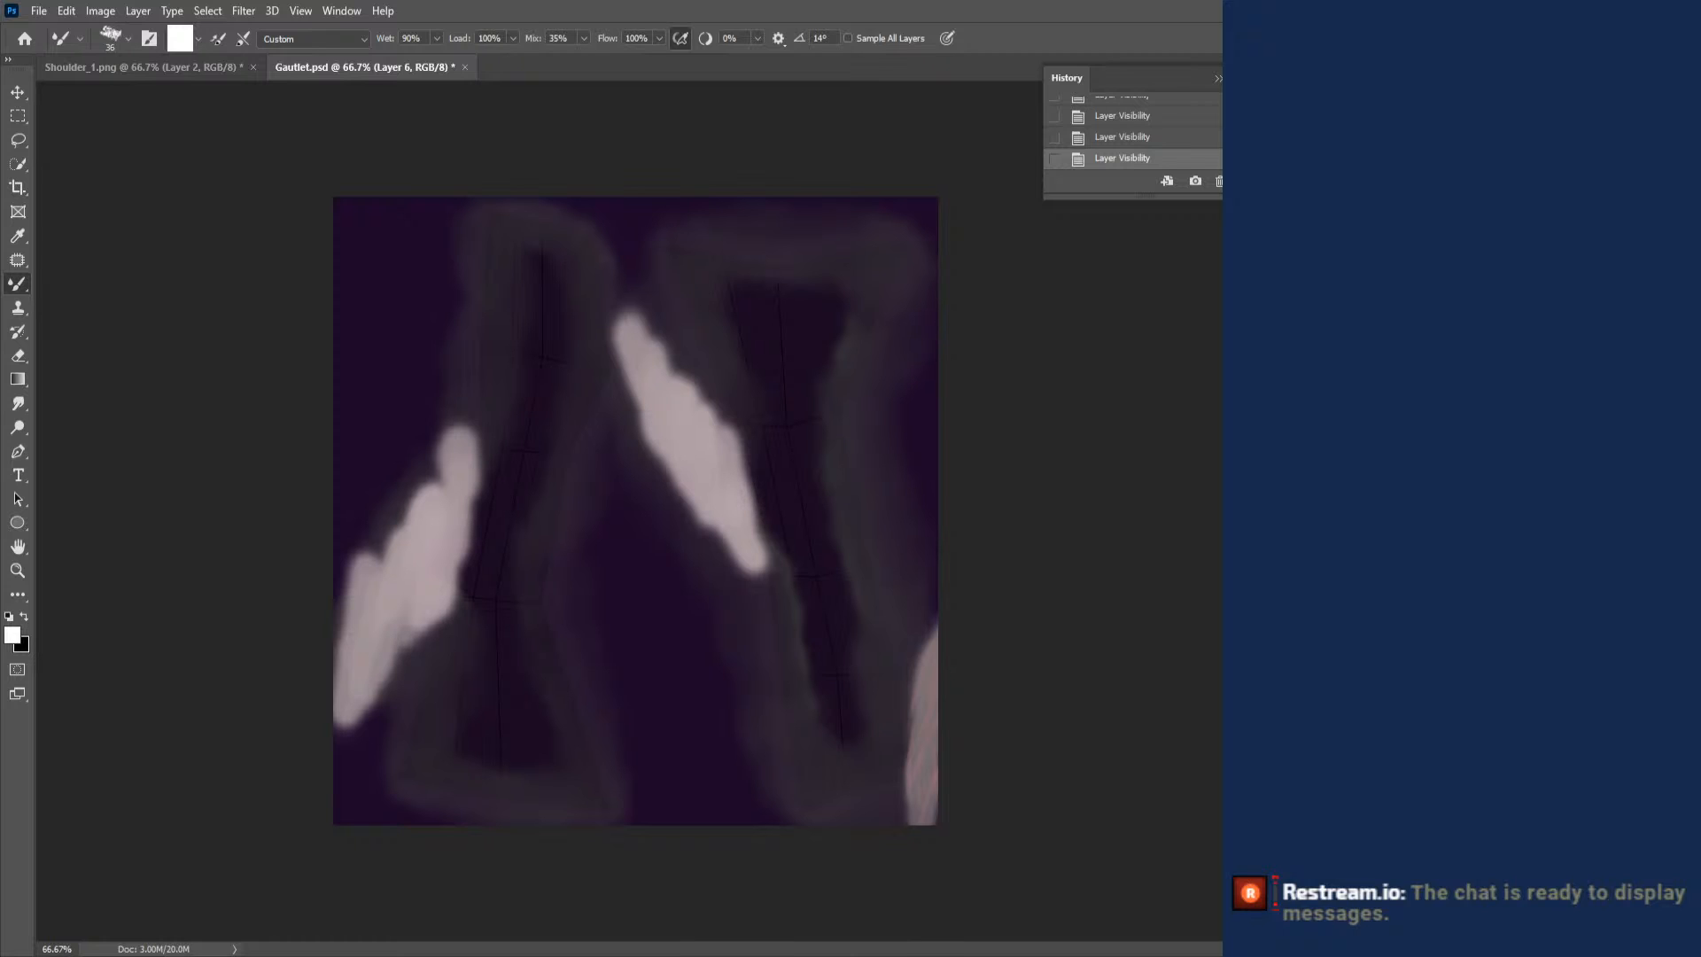
pyautogui.hotkey('ctrl', ',')
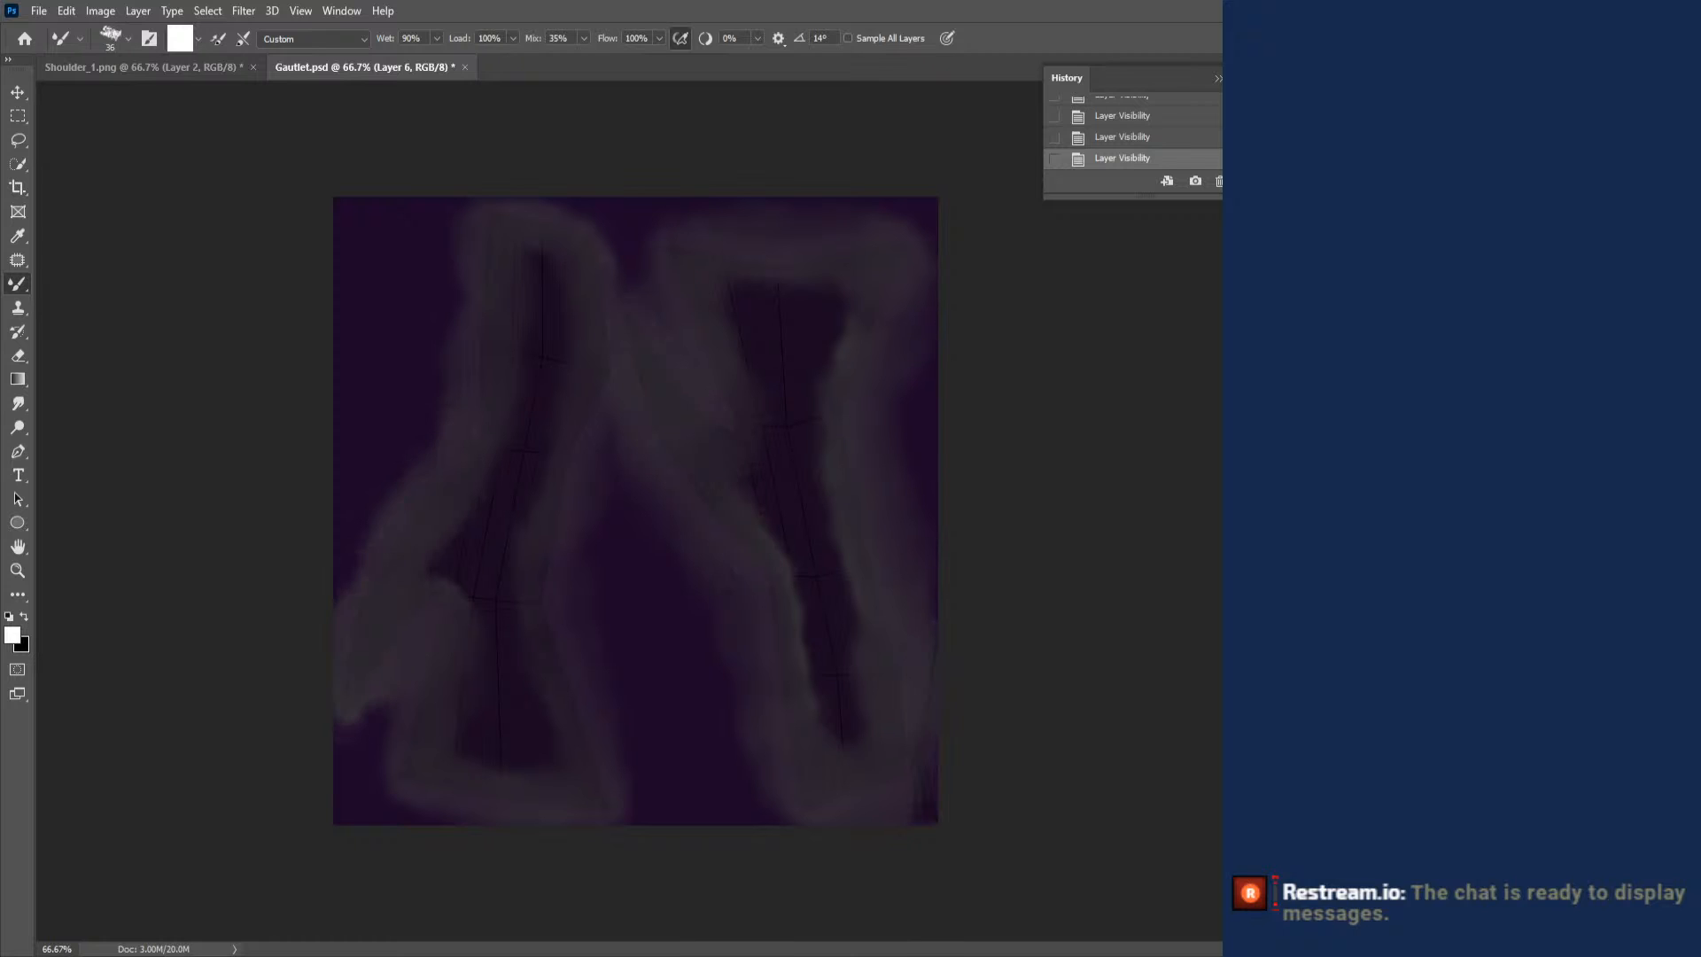
pyautogui.hotkey('ctrl', ',')
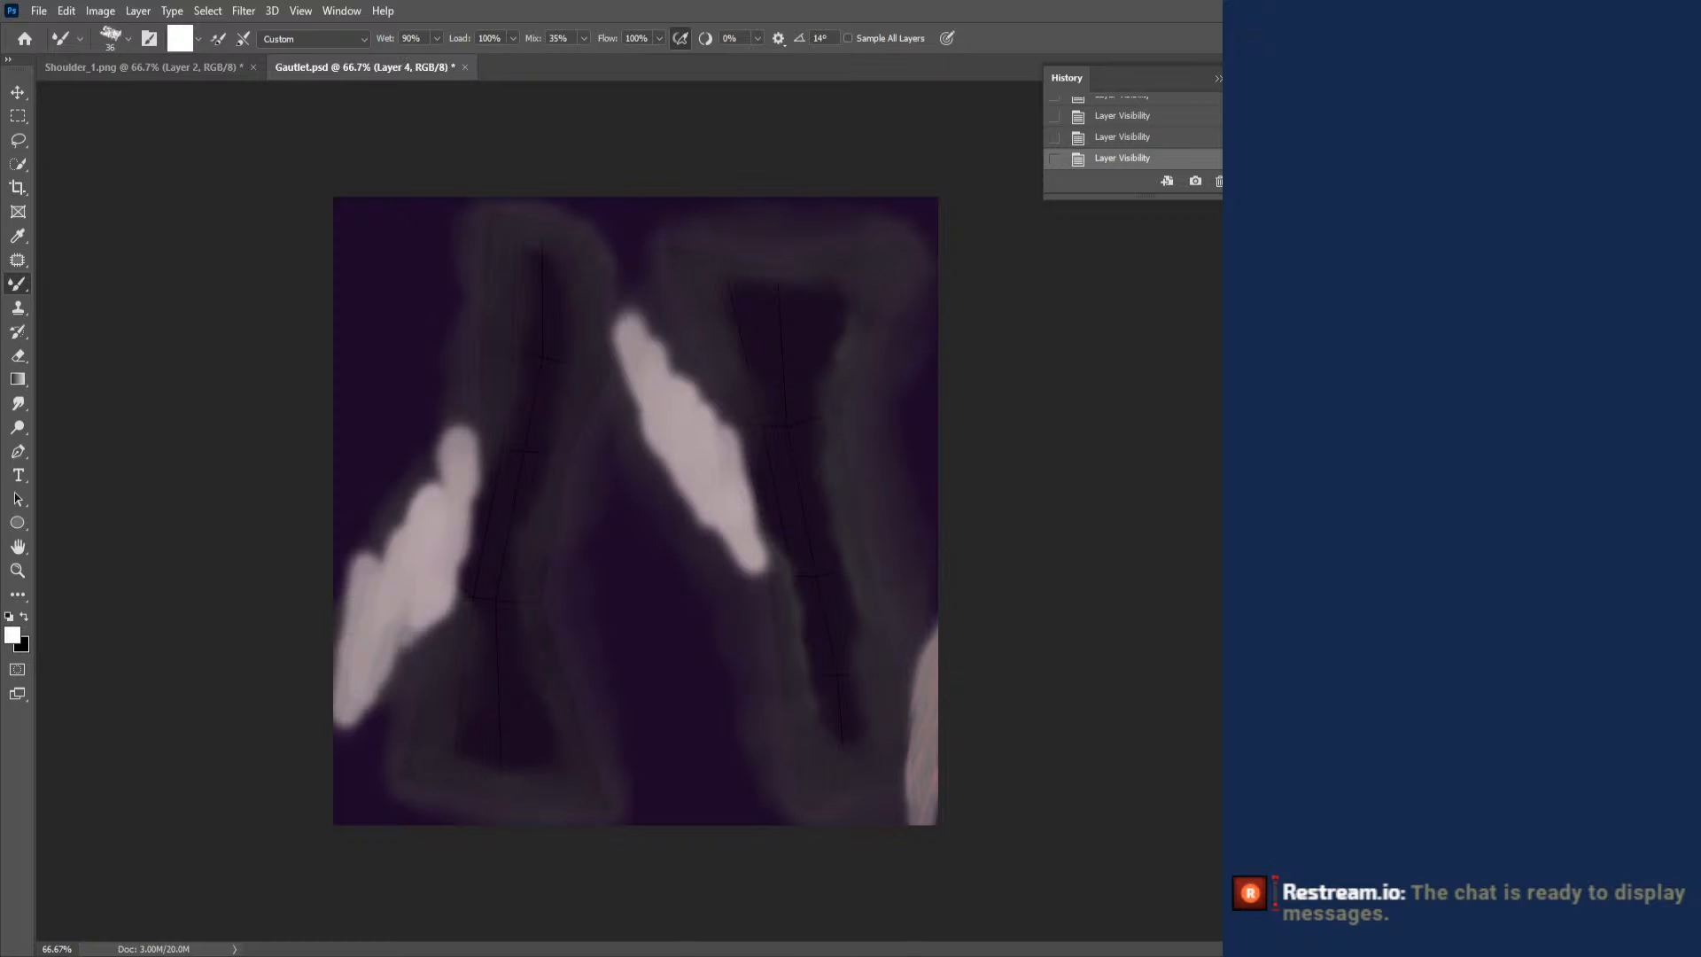
pyautogui.hotkey('ctrl', ',')
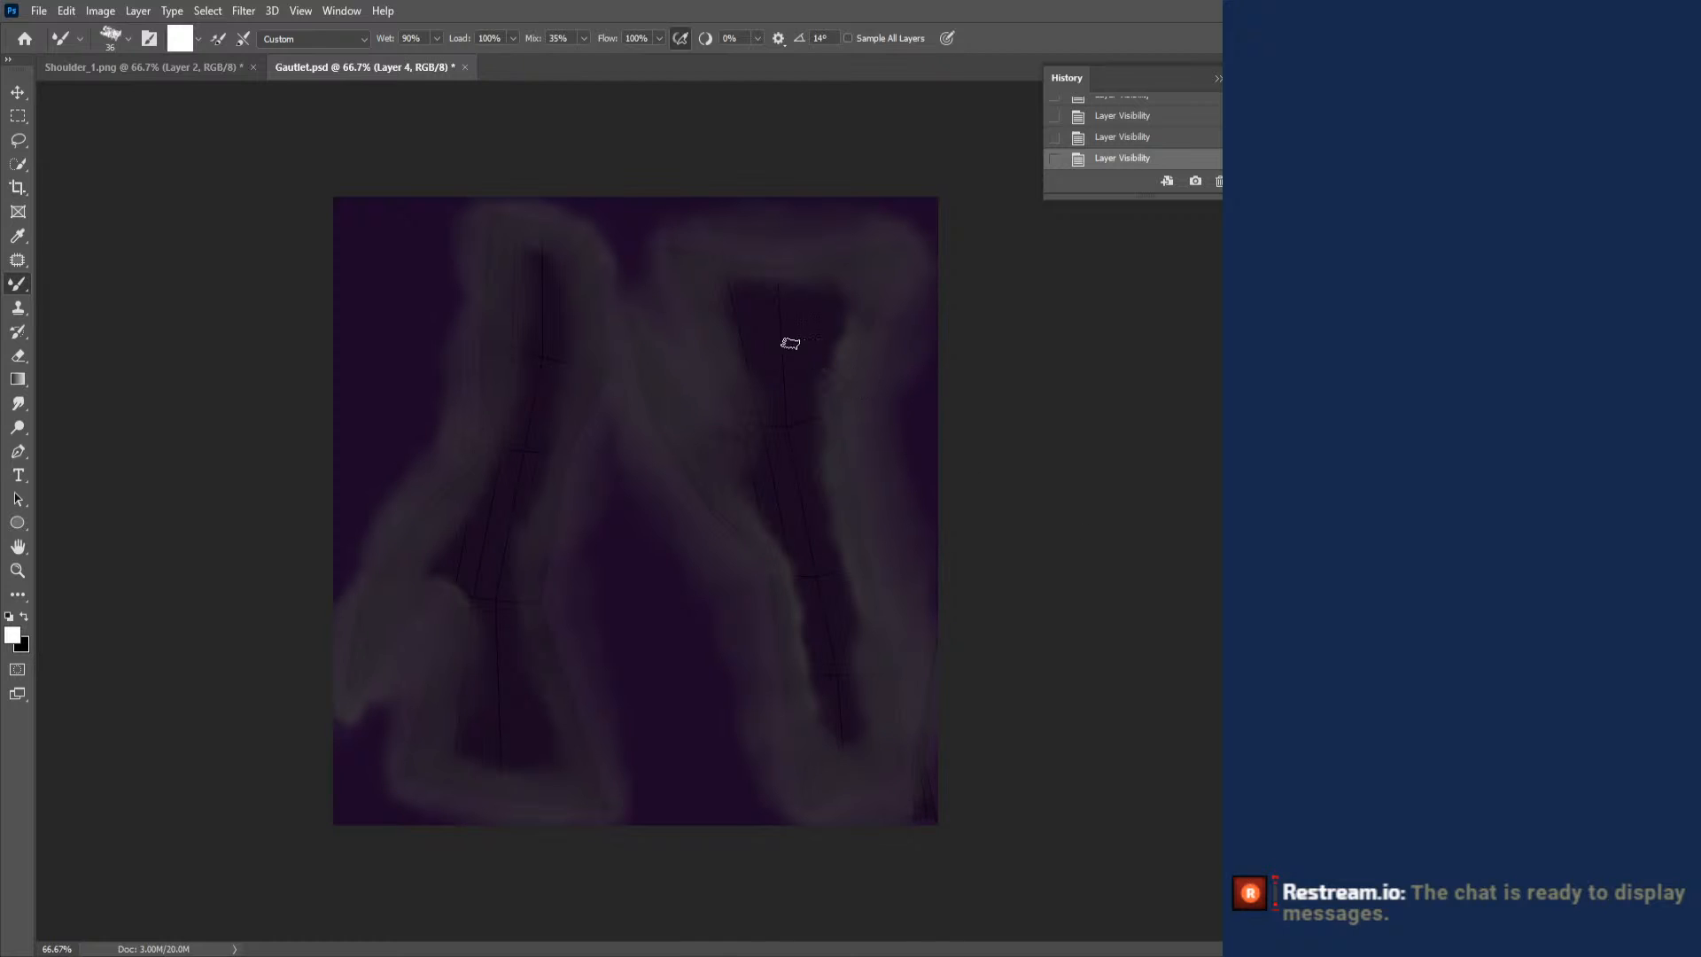
pyautogui.hotkey('ctrl', ',')
pyautogui.rightClick(767, 460)
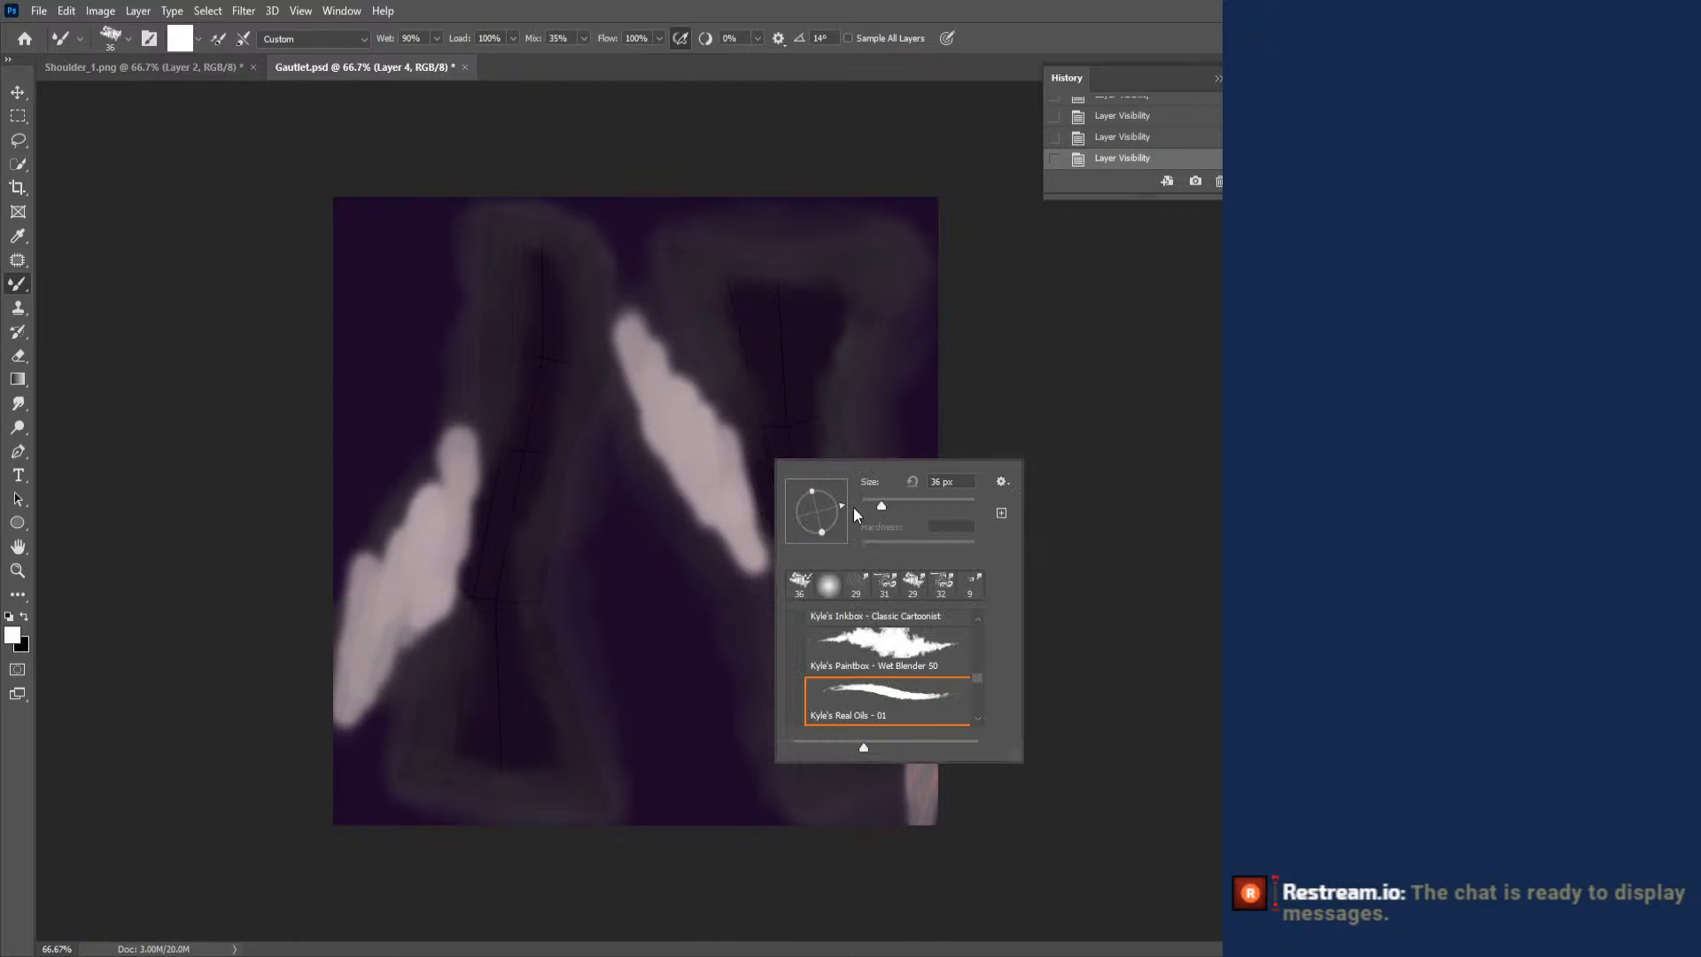
pyautogui.click(899, 637)
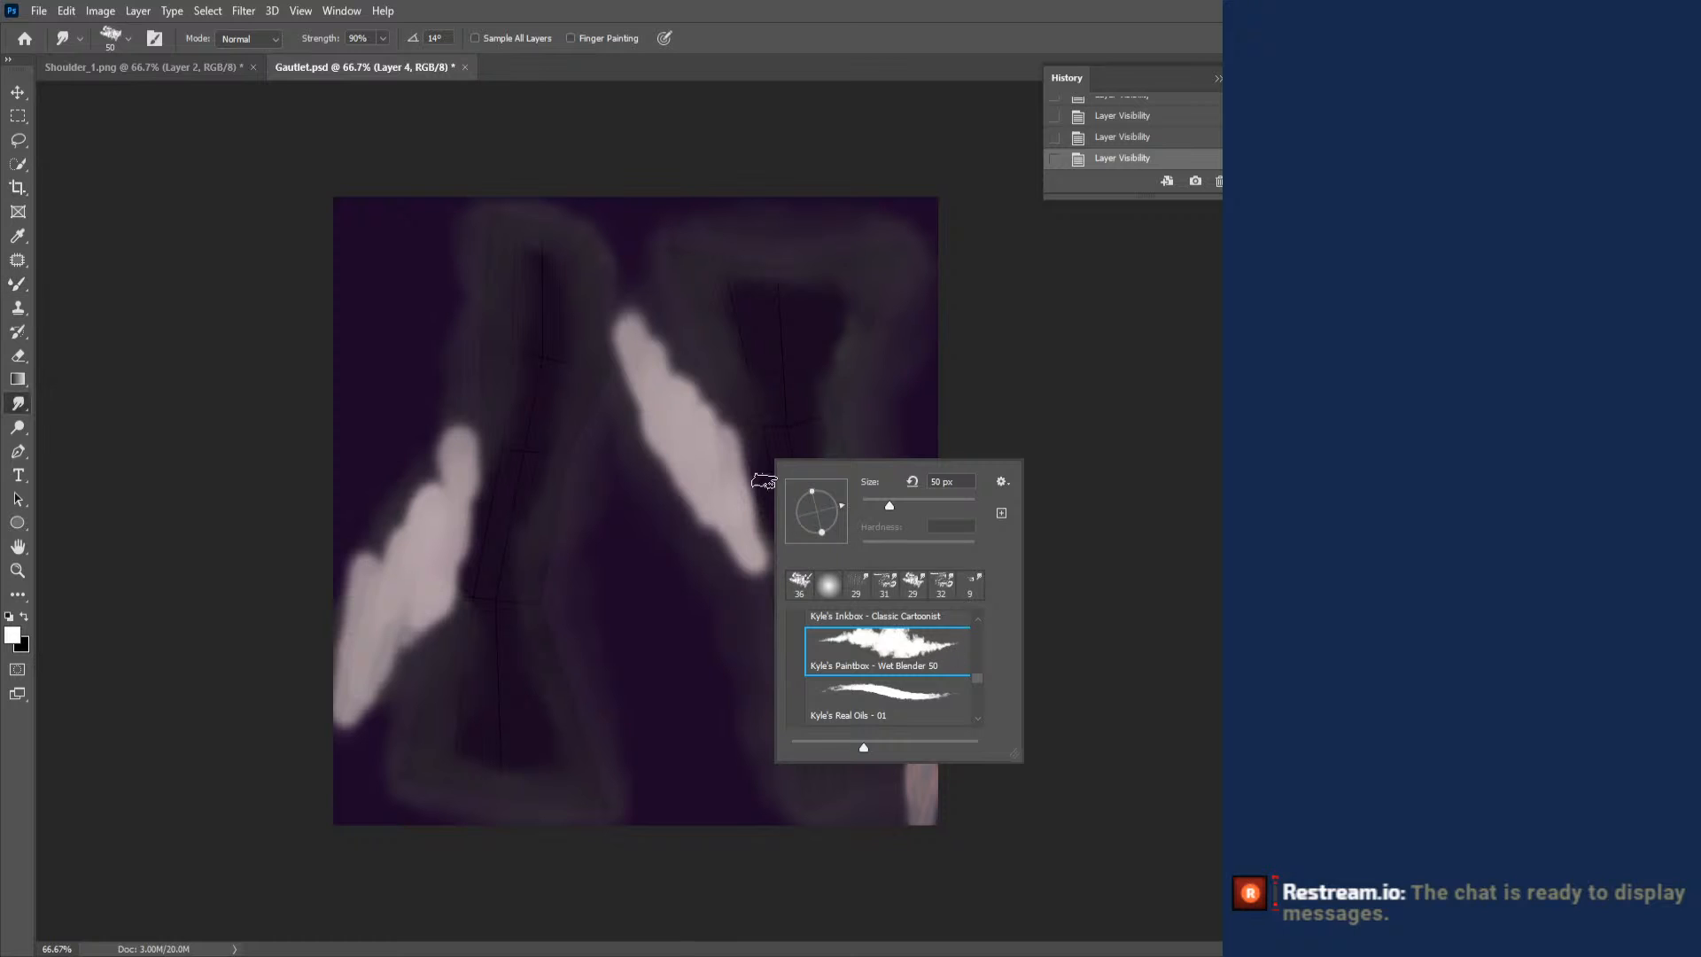
pyautogui.rightClick(655, 362)
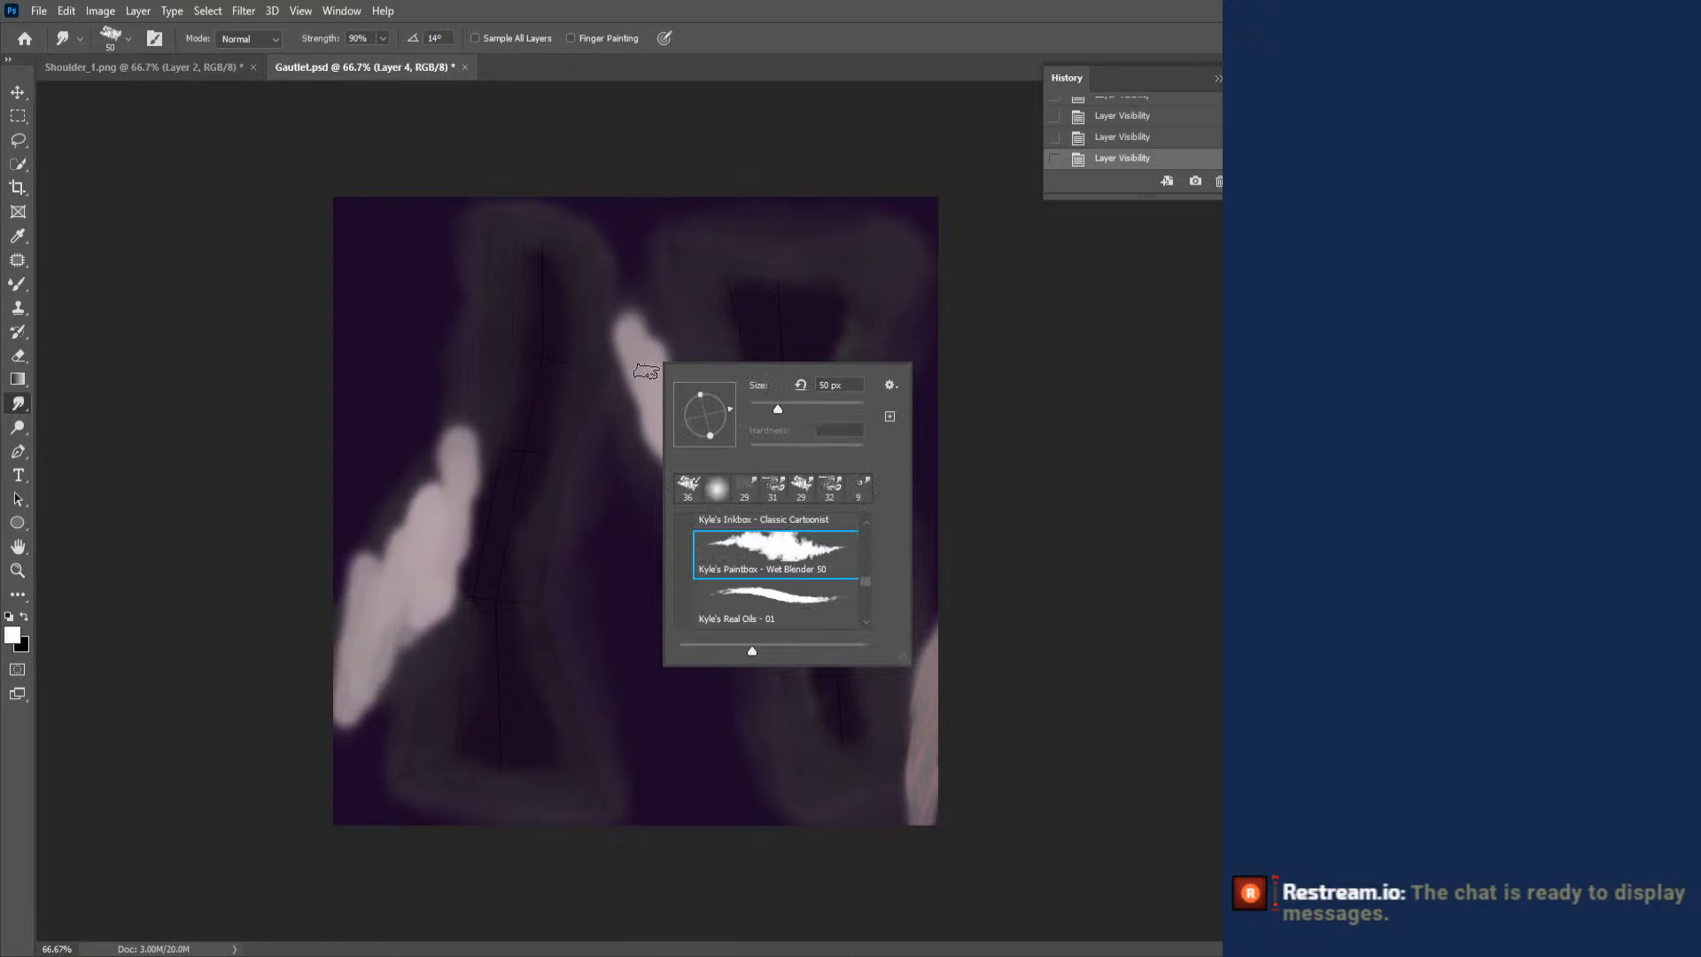
pyautogui.click(645, 369)
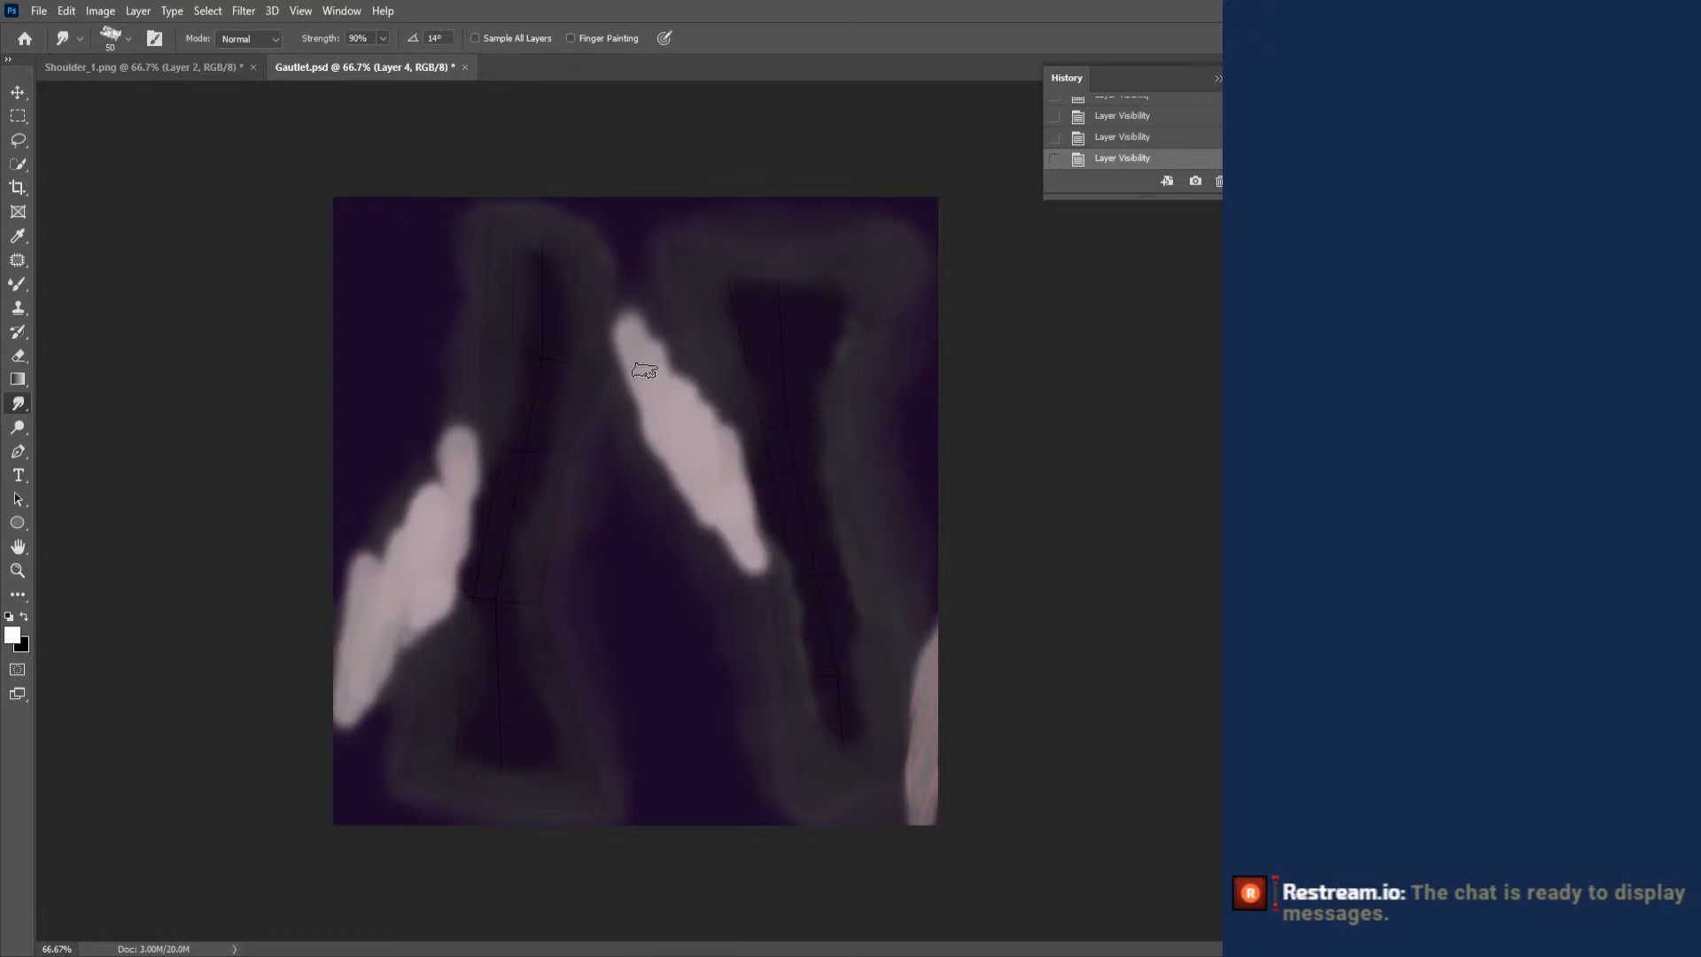
# - Choose the Kyle's Ultimate Pastel Palooza preset at 60 px for the Brush tool
pyautogui.rightClick(739, 364)
pyautogui.scroll(-3, 946, 578)
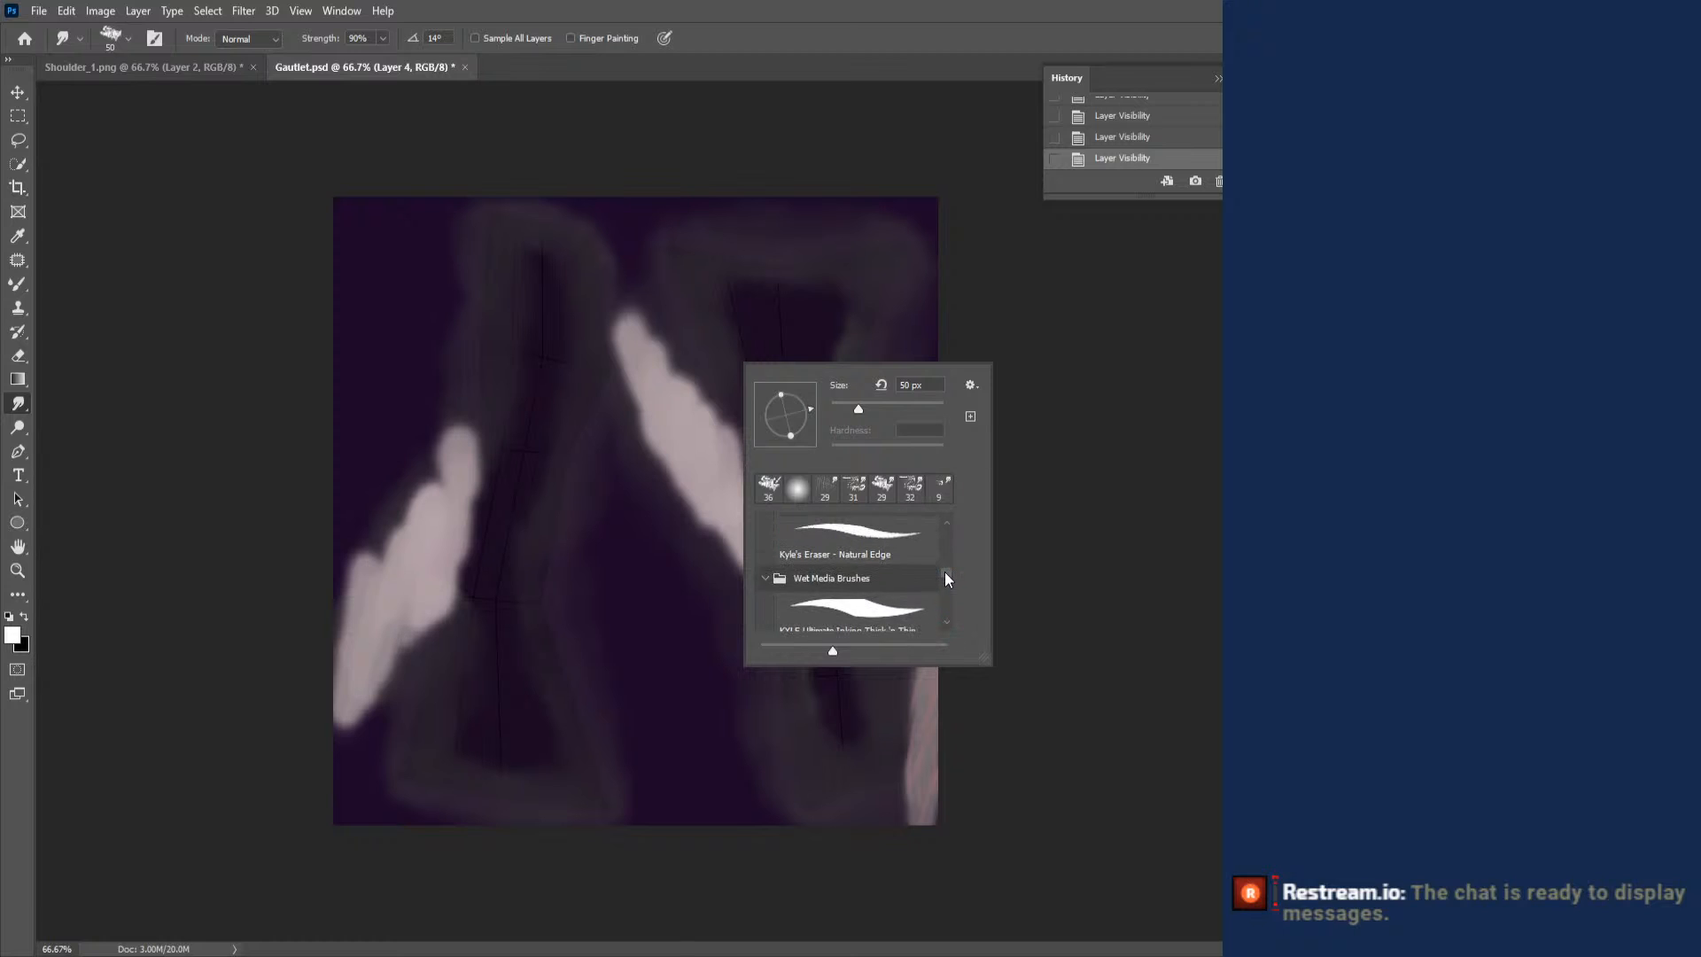
pyautogui.scroll(2, 945, 567)
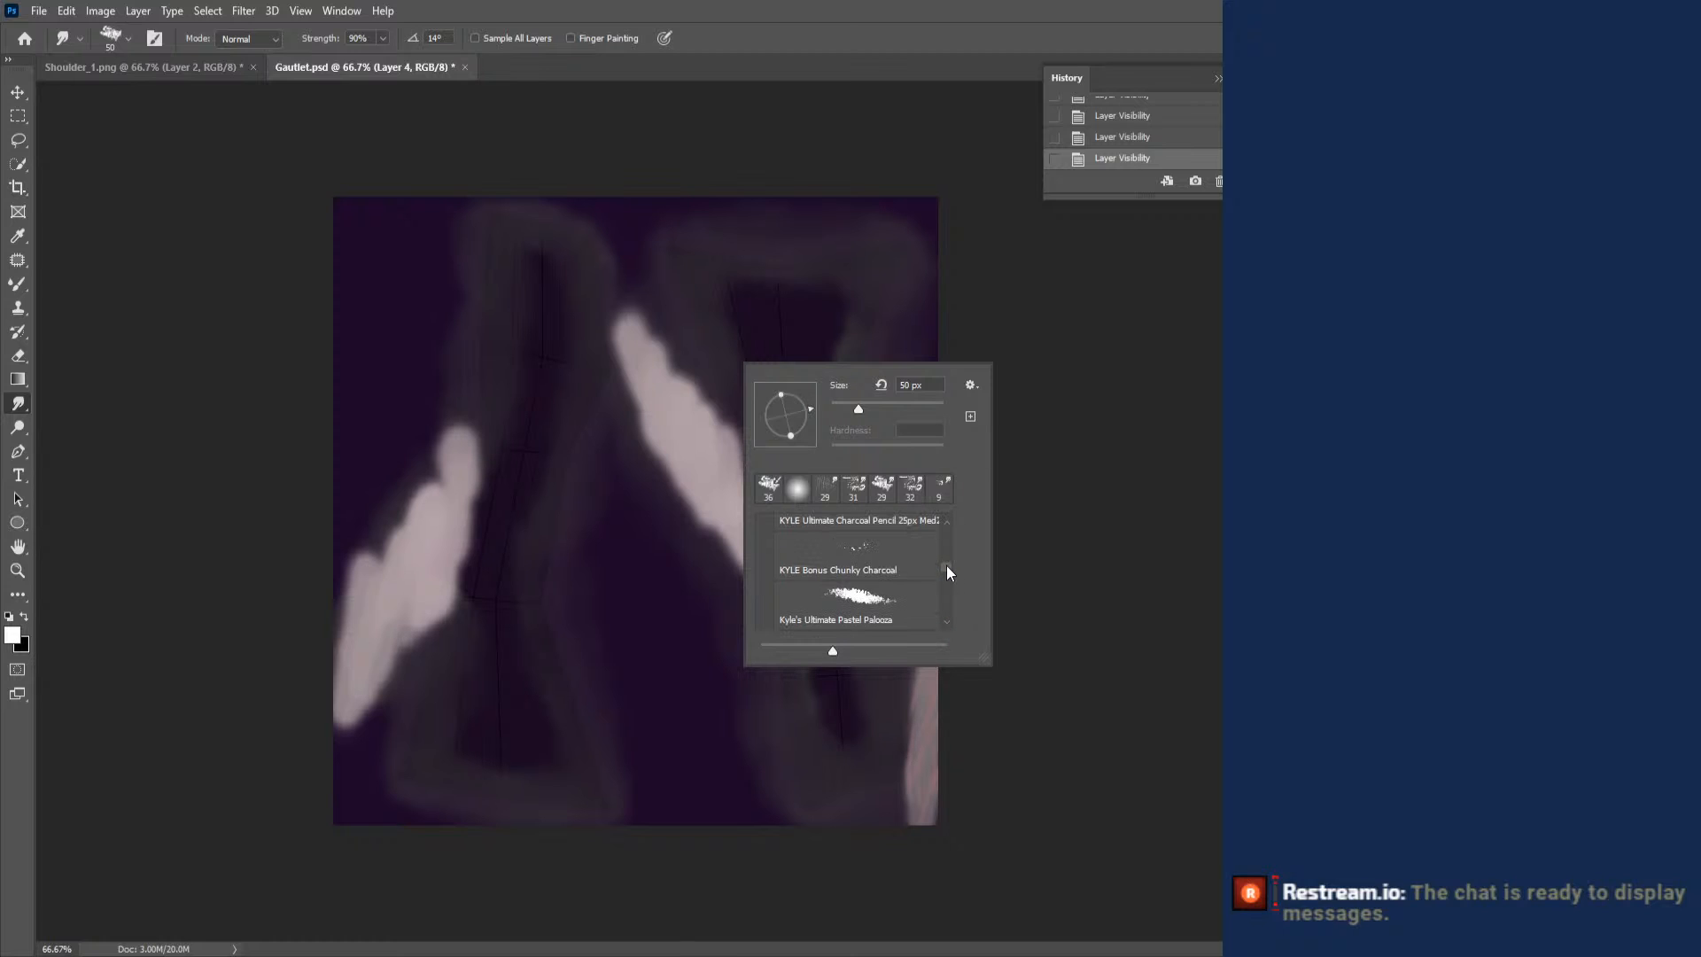
pyautogui.click(874, 582)
pyautogui.press('b')
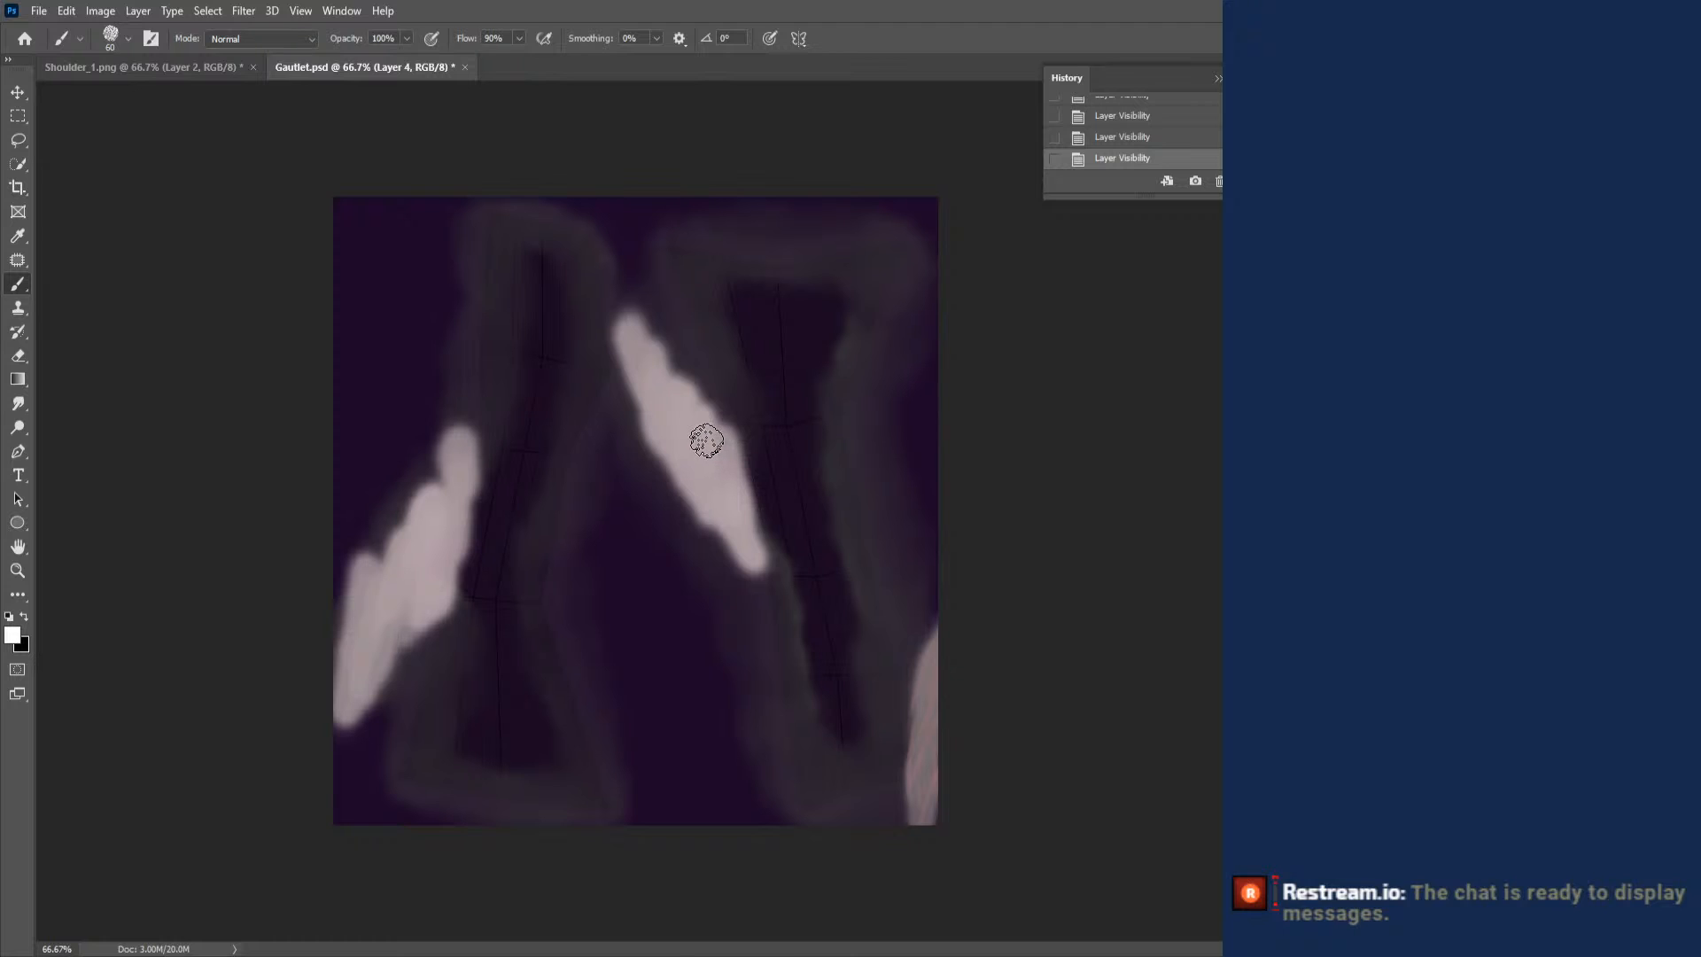
pyautogui.rightClick(696, 421)
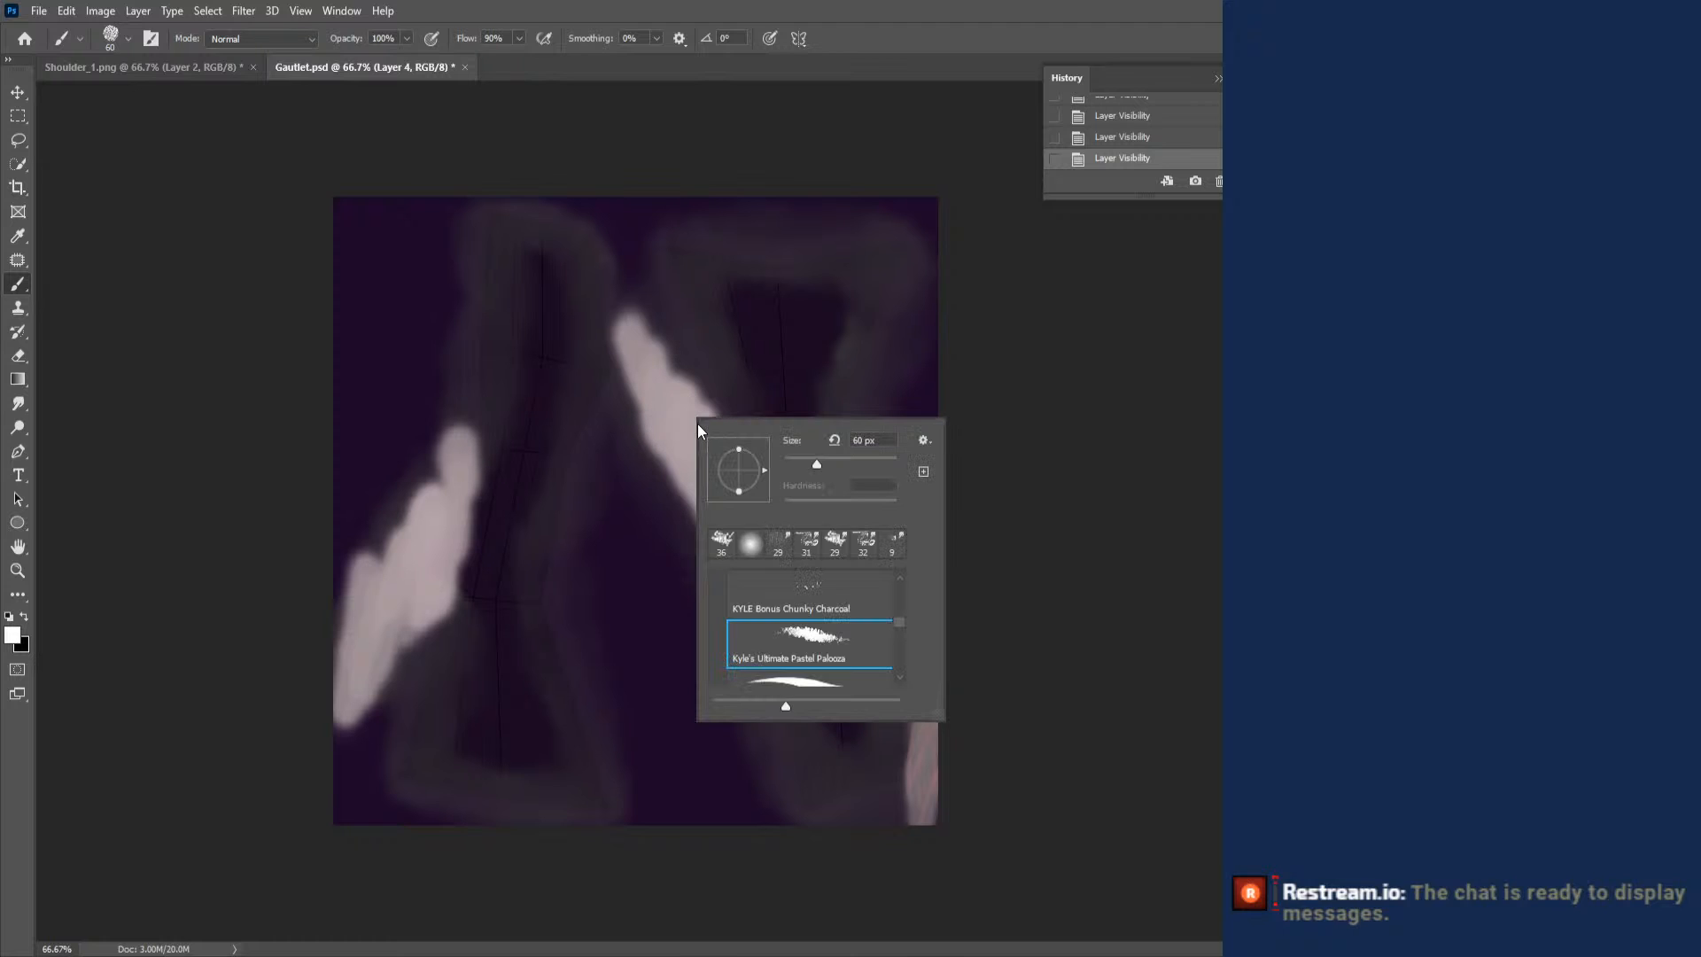
# - Paint rough white outlines around the three light highlight patches on Layer 4 of the gauntlet texture
pyautogui.moveTo(654, 380); pyautogui.dragTo(656, 382)
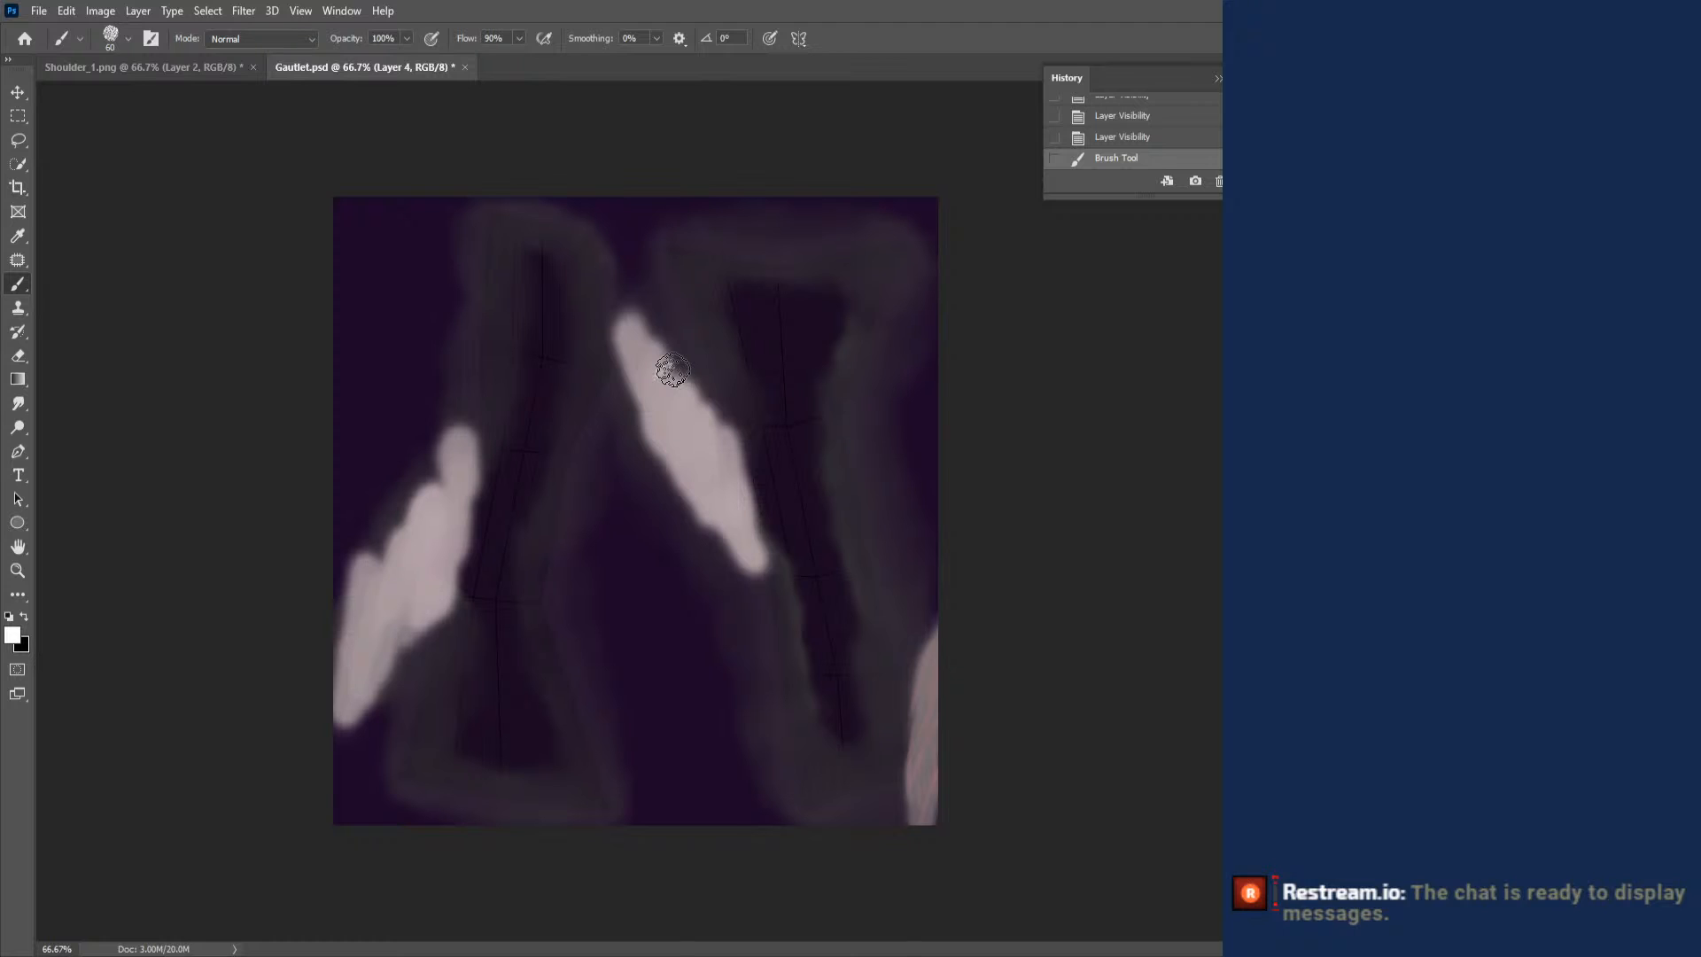
pyautogui.moveTo(672, 370)
pyautogui.mouseDown()
pyautogui.moveTo(649, 378)
pyautogui.moveTo(671, 369)
pyautogui.moveTo(634, 330)
pyautogui.moveTo(717, 438)
pyautogui.moveTo(751, 560)
pyautogui.moveTo(675, 478)
pyautogui.moveTo(647, 400)
pyautogui.moveTo(672, 327)
pyautogui.mouseUp()
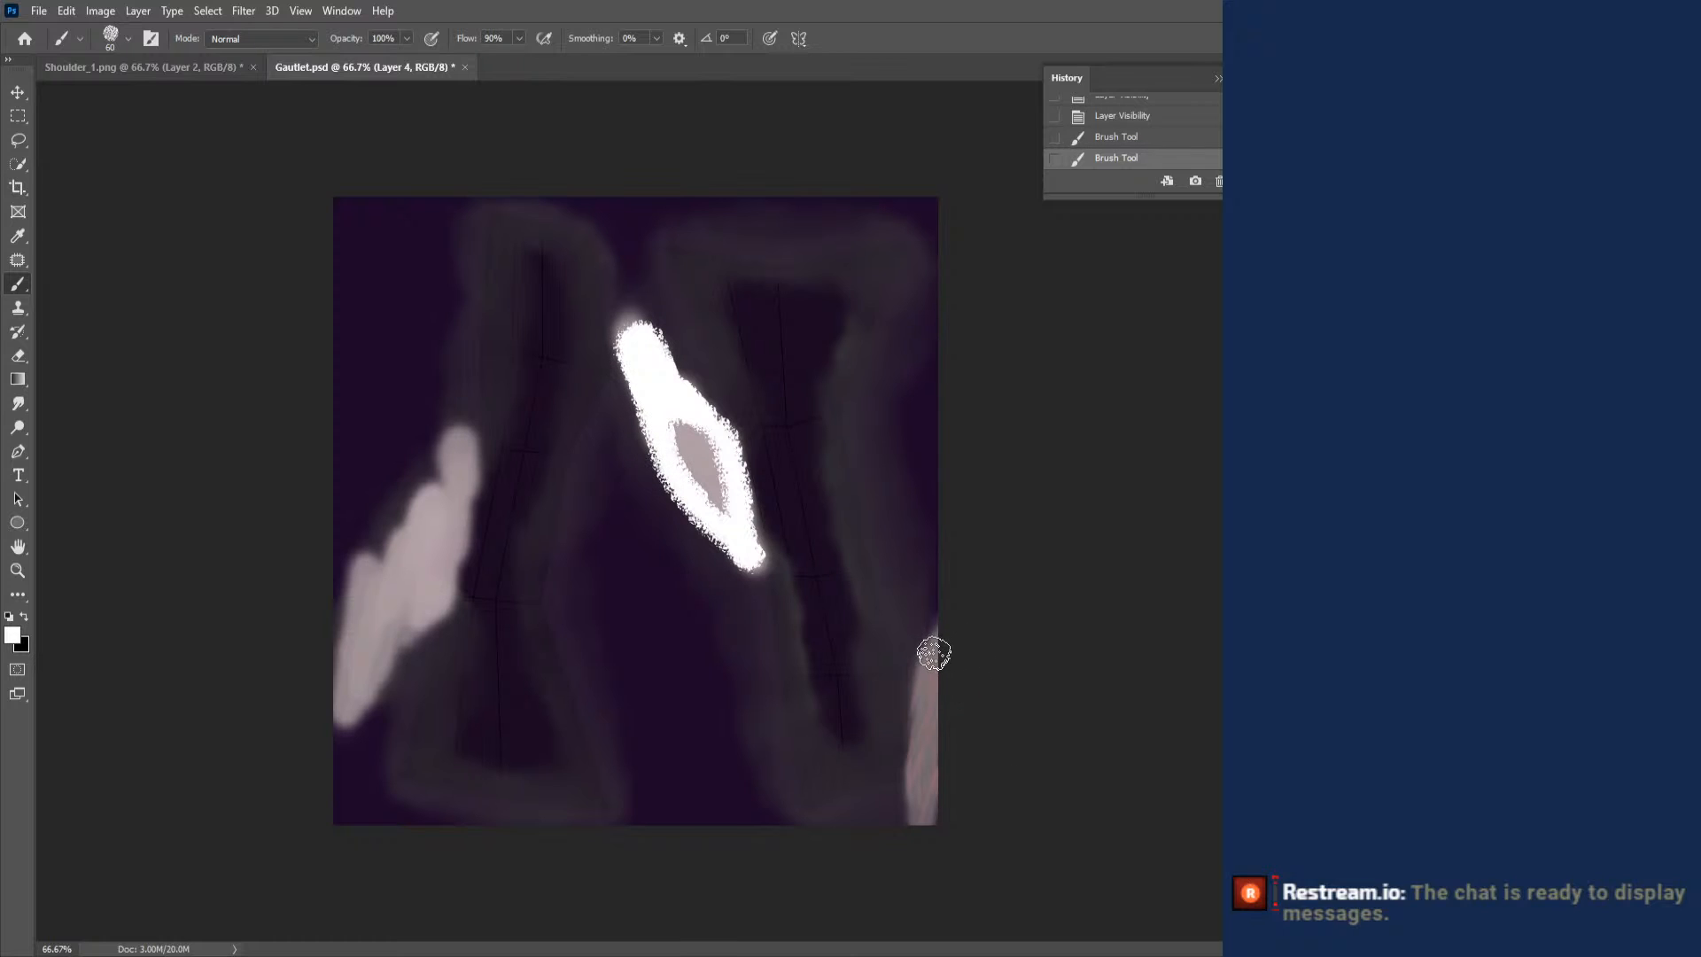
pyautogui.moveTo(936, 646); pyautogui.dragTo(922, 823)
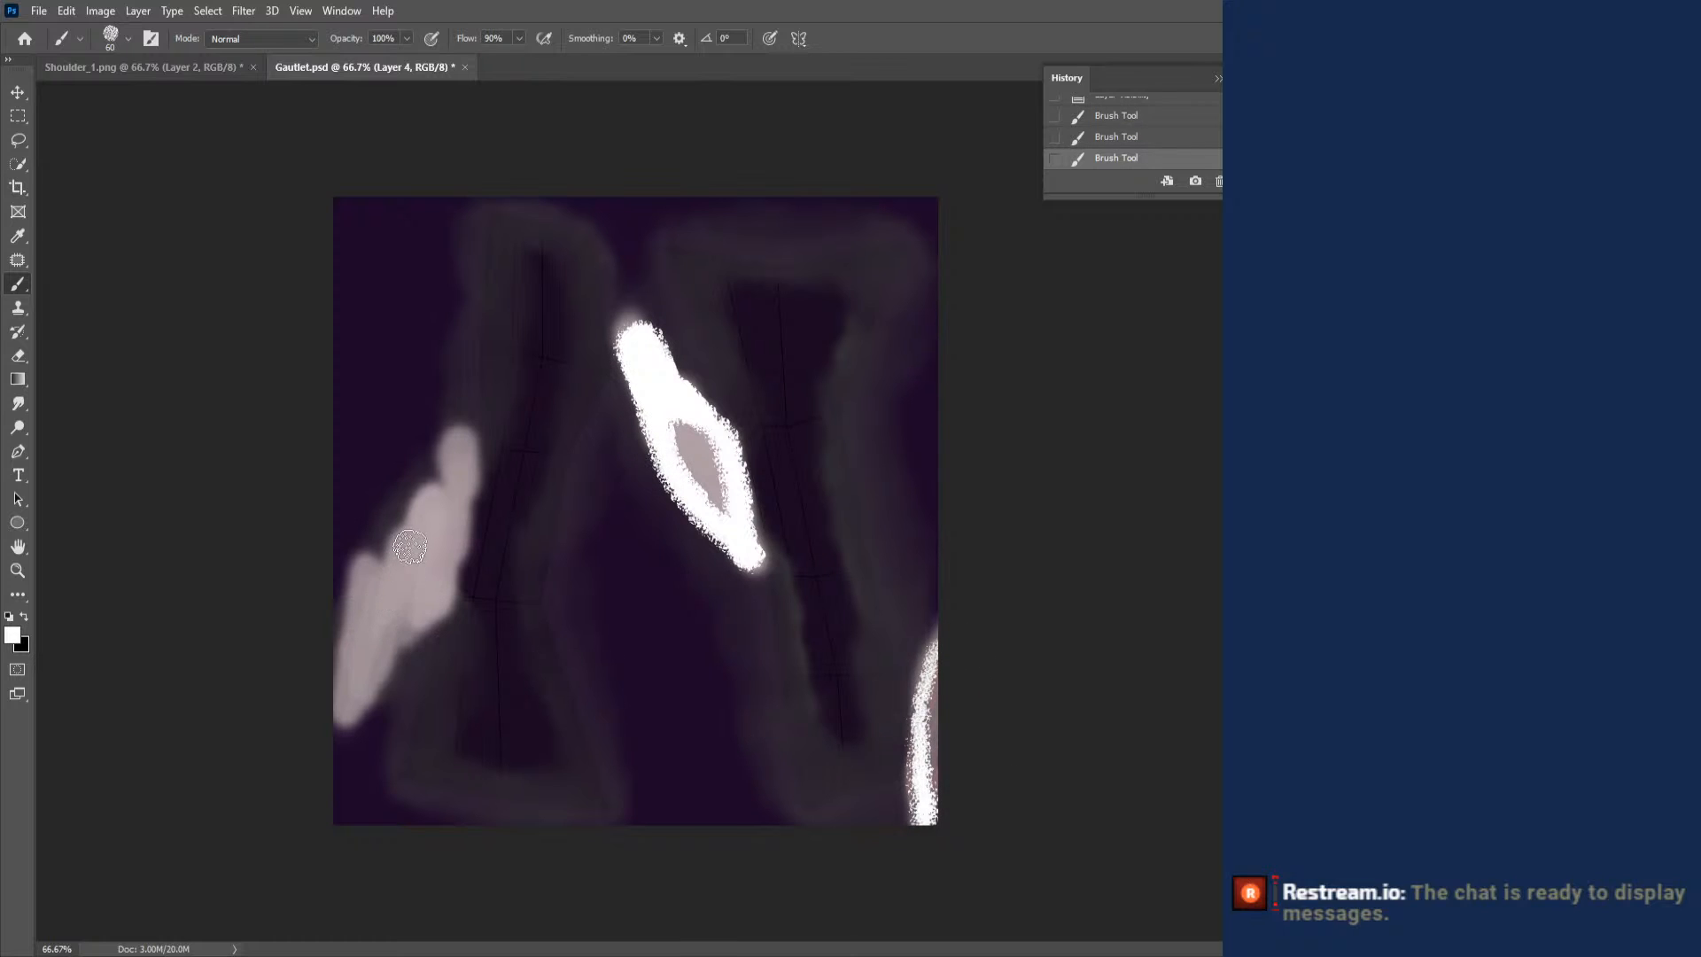
pyautogui.moveTo(350, 704)
pyautogui.mouseDown()
pyautogui.moveTo(402, 614)
pyautogui.moveTo(452, 570)
pyautogui.moveTo(458, 446)
pyautogui.moveTo(342, 628)
pyautogui.moveTo(346, 710)
pyautogui.moveTo(455, 594)
pyautogui.moveTo(459, 547)
pyautogui.mouseUp()
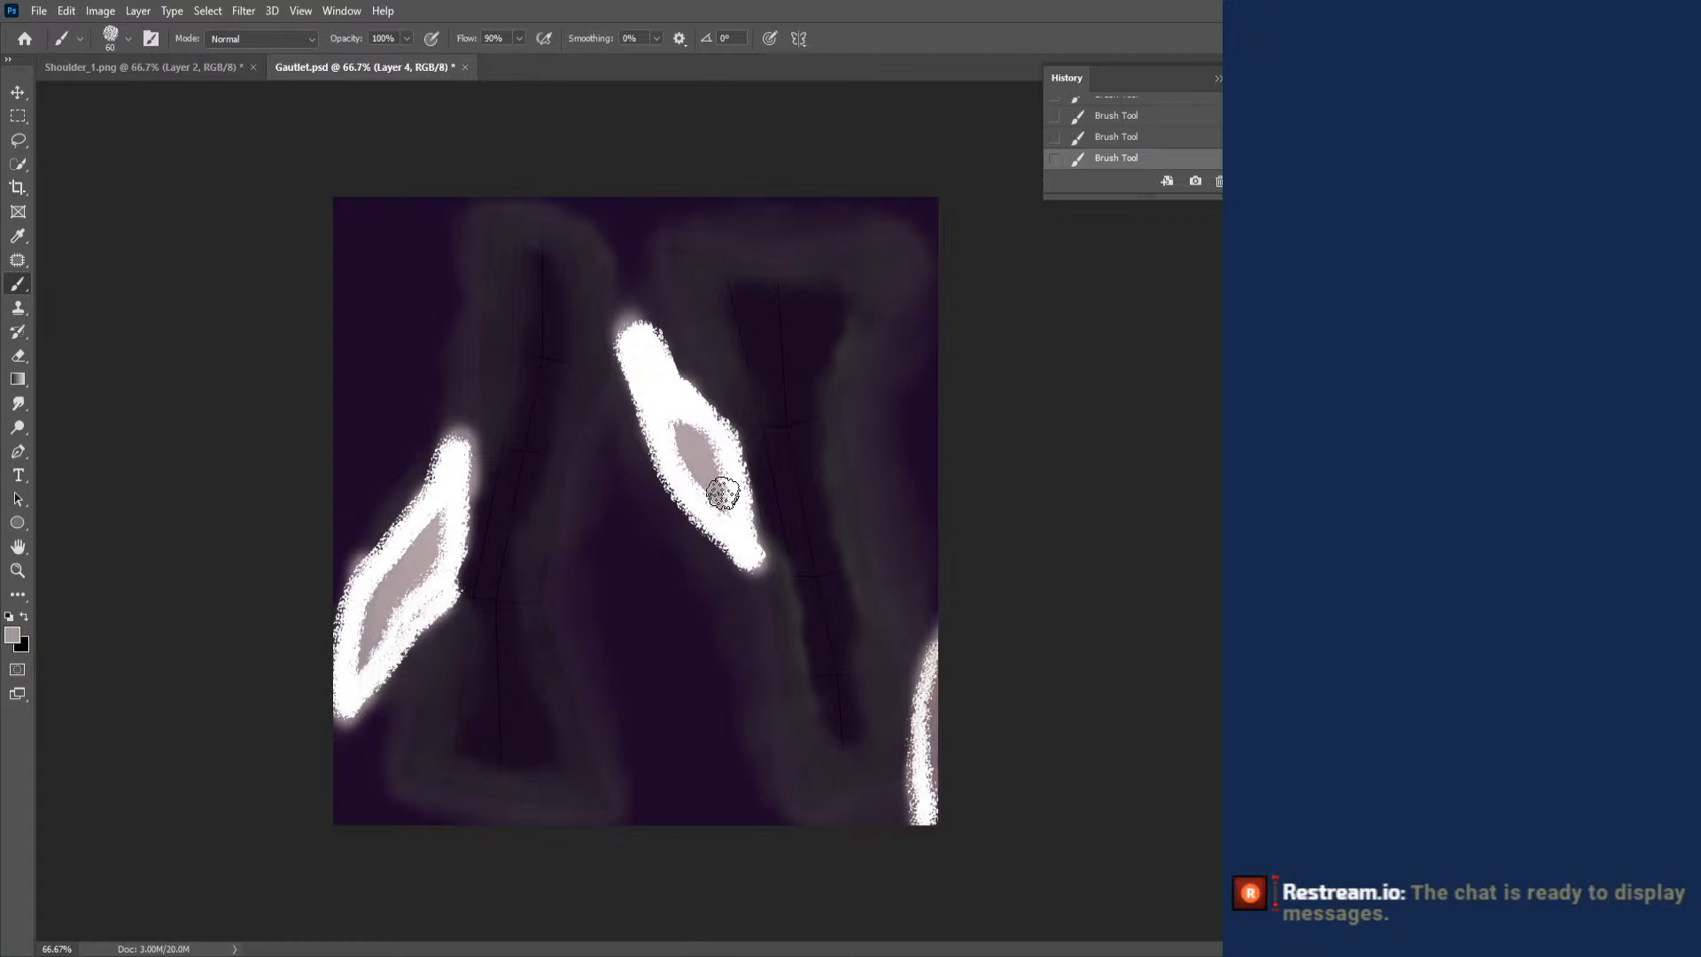
# - Paint the interiors of the three white-outlined patches with a light warm grey
pyautogui.moveTo(928, 666); pyautogui.dragTo(921, 810)
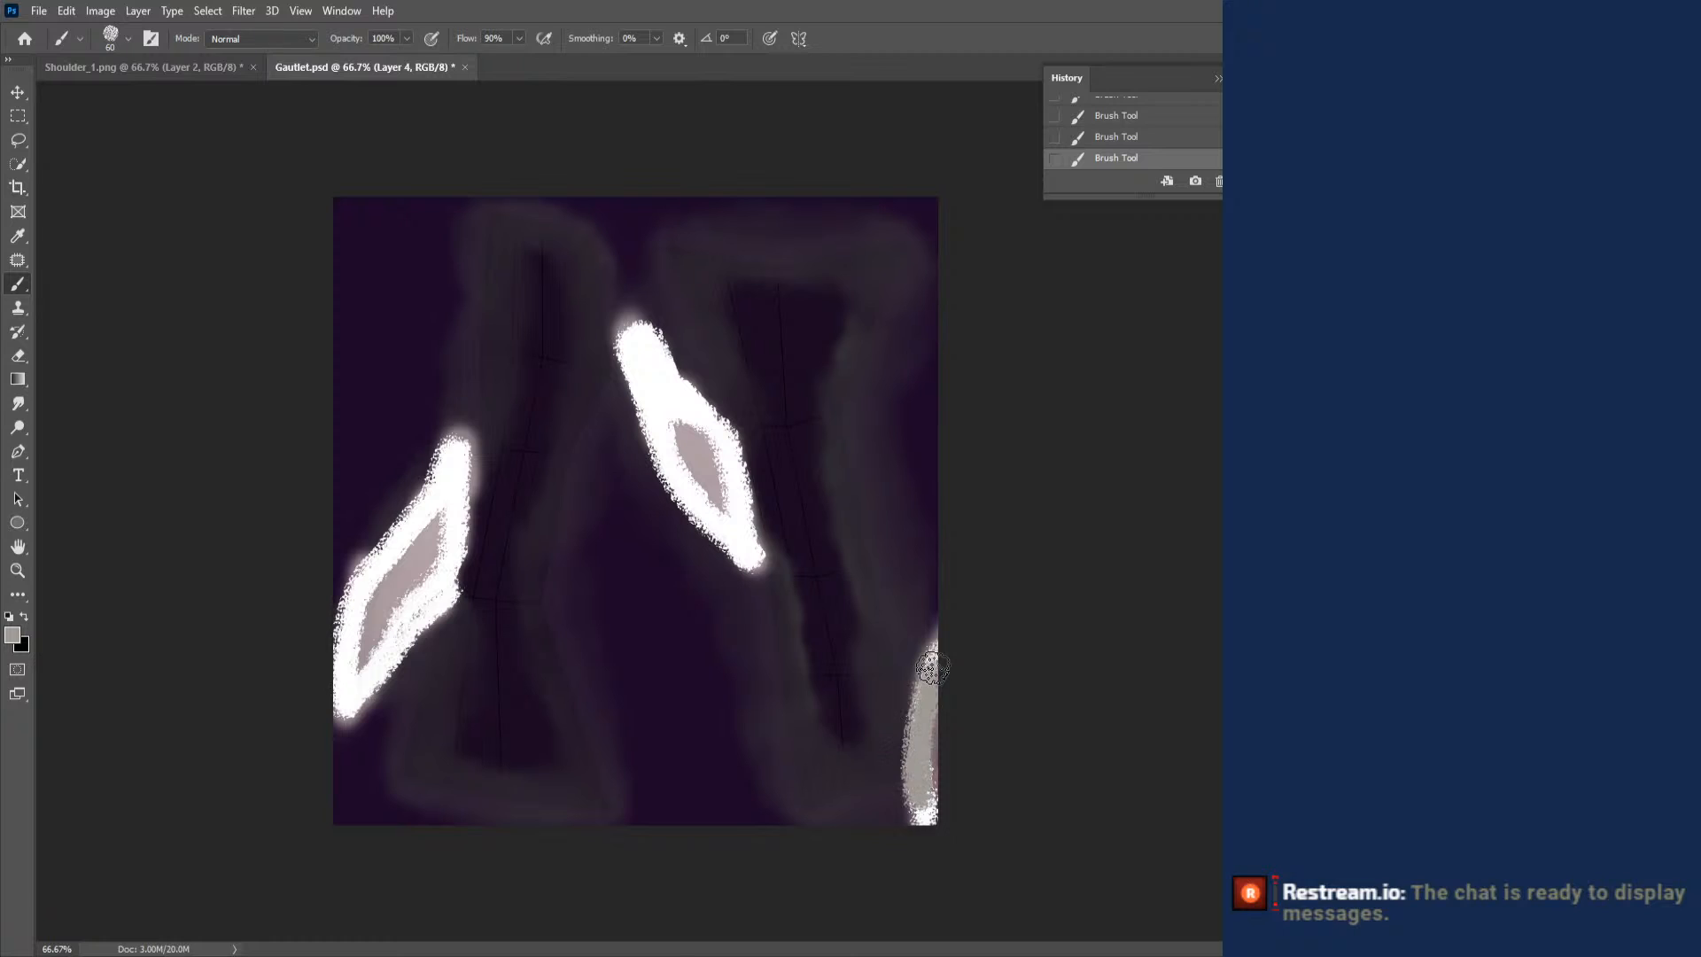
pyautogui.moveTo(656, 390); pyautogui.dragTo(657, 392)
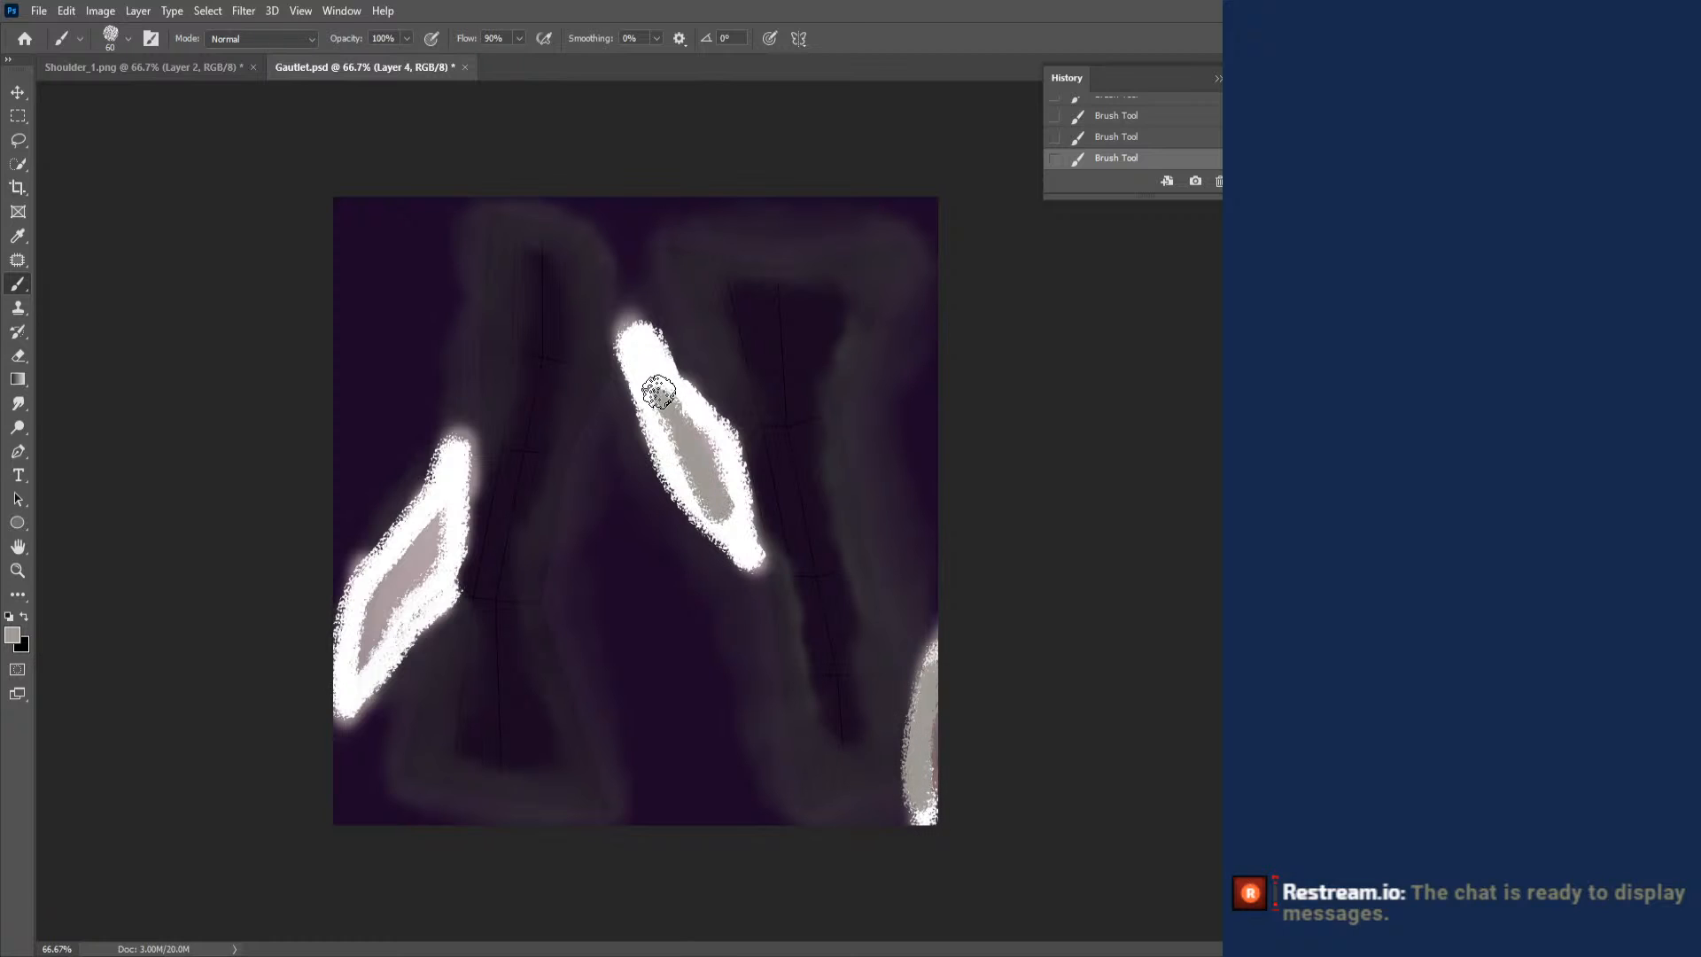
pyautogui.moveTo(353, 675); pyautogui.dragTo(415, 554)
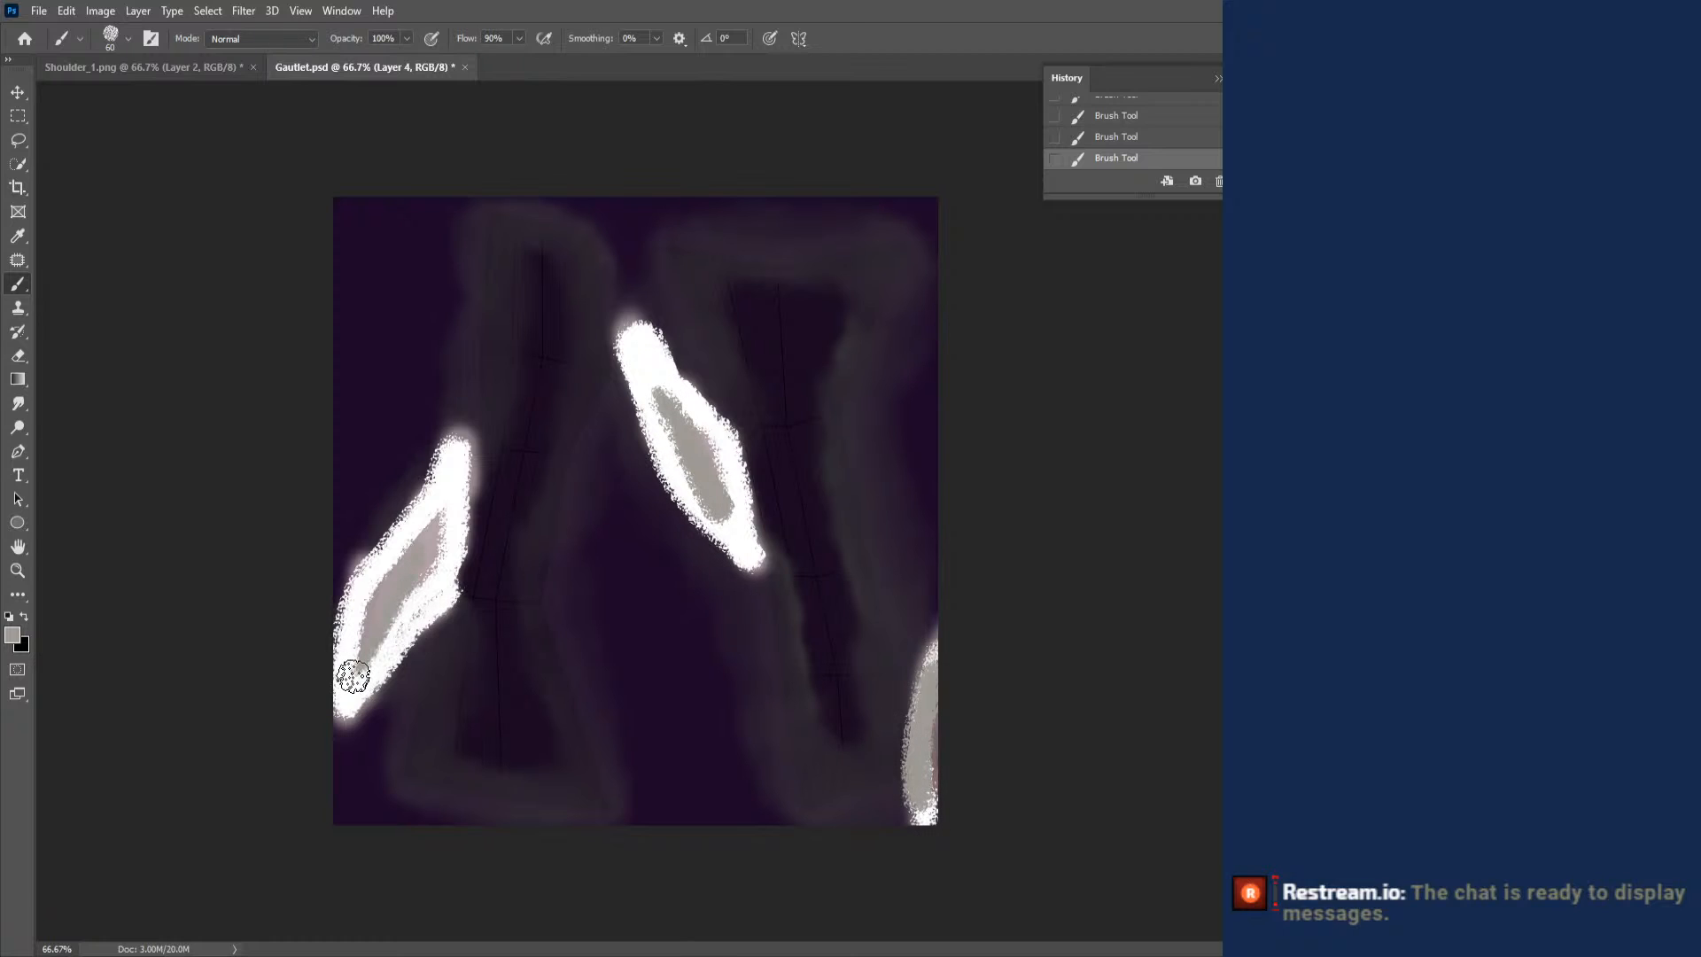
# - Choose the Kyle's Concept Brushes - Scratch Blend smudge brush and reduce its size to 44 px
pyautogui.rightClick(460, 445)
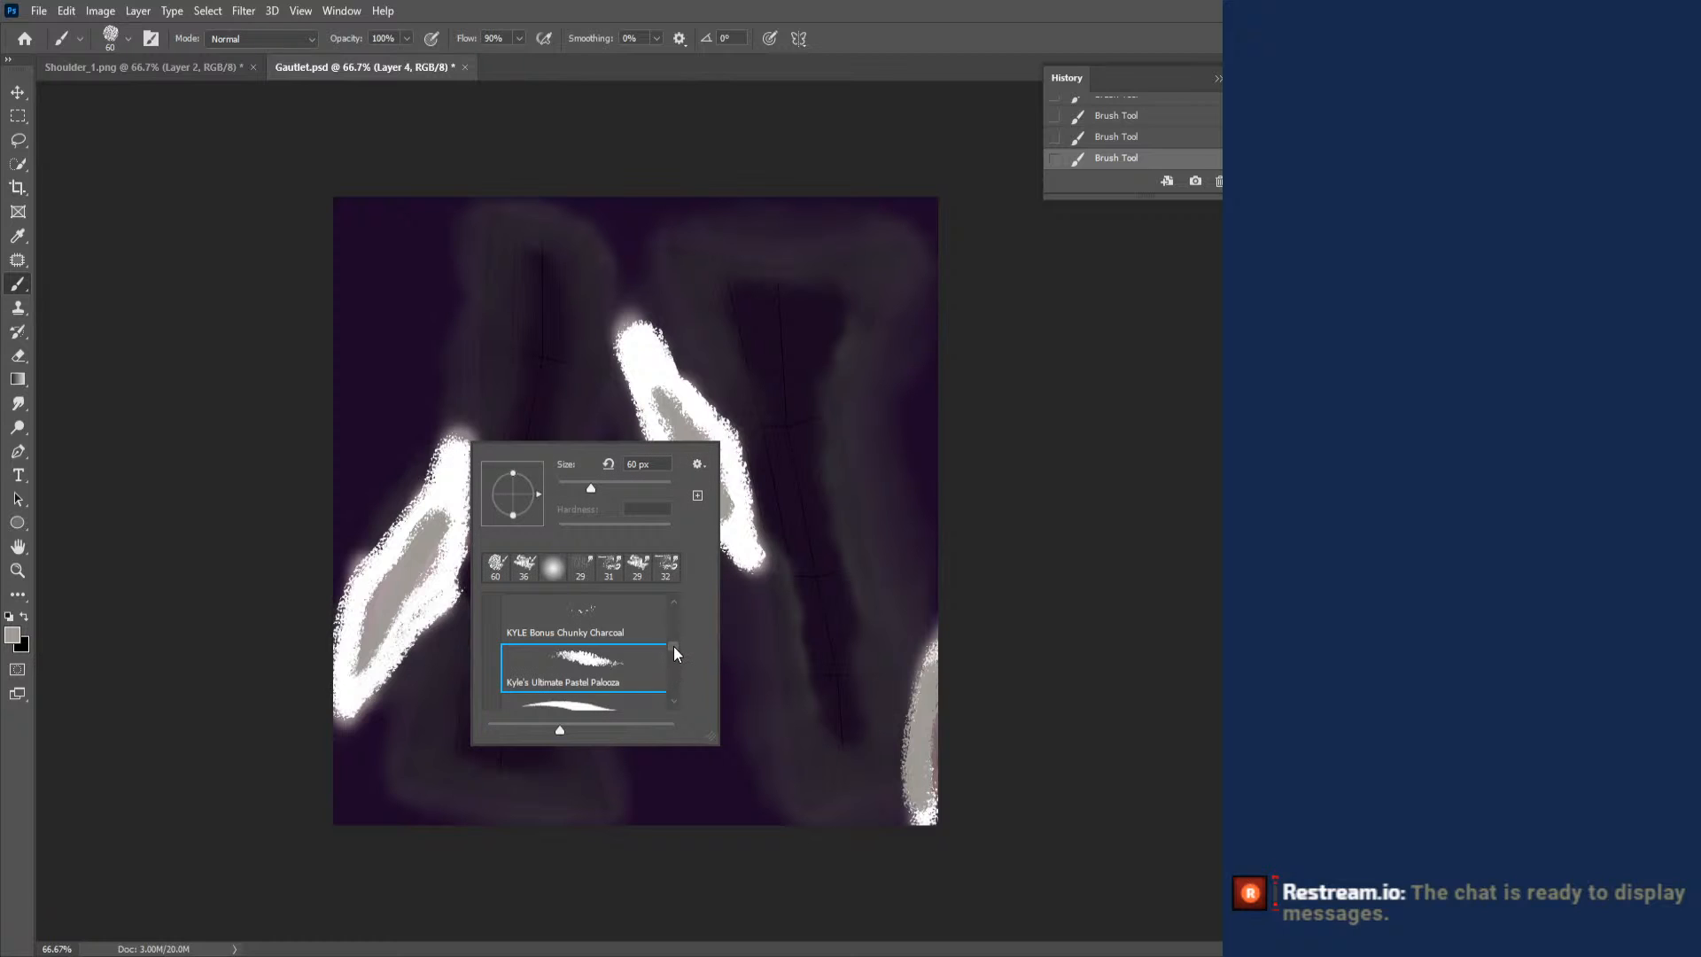
pyautogui.moveTo(673, 645); pyautogui.dragTo(669, 684)
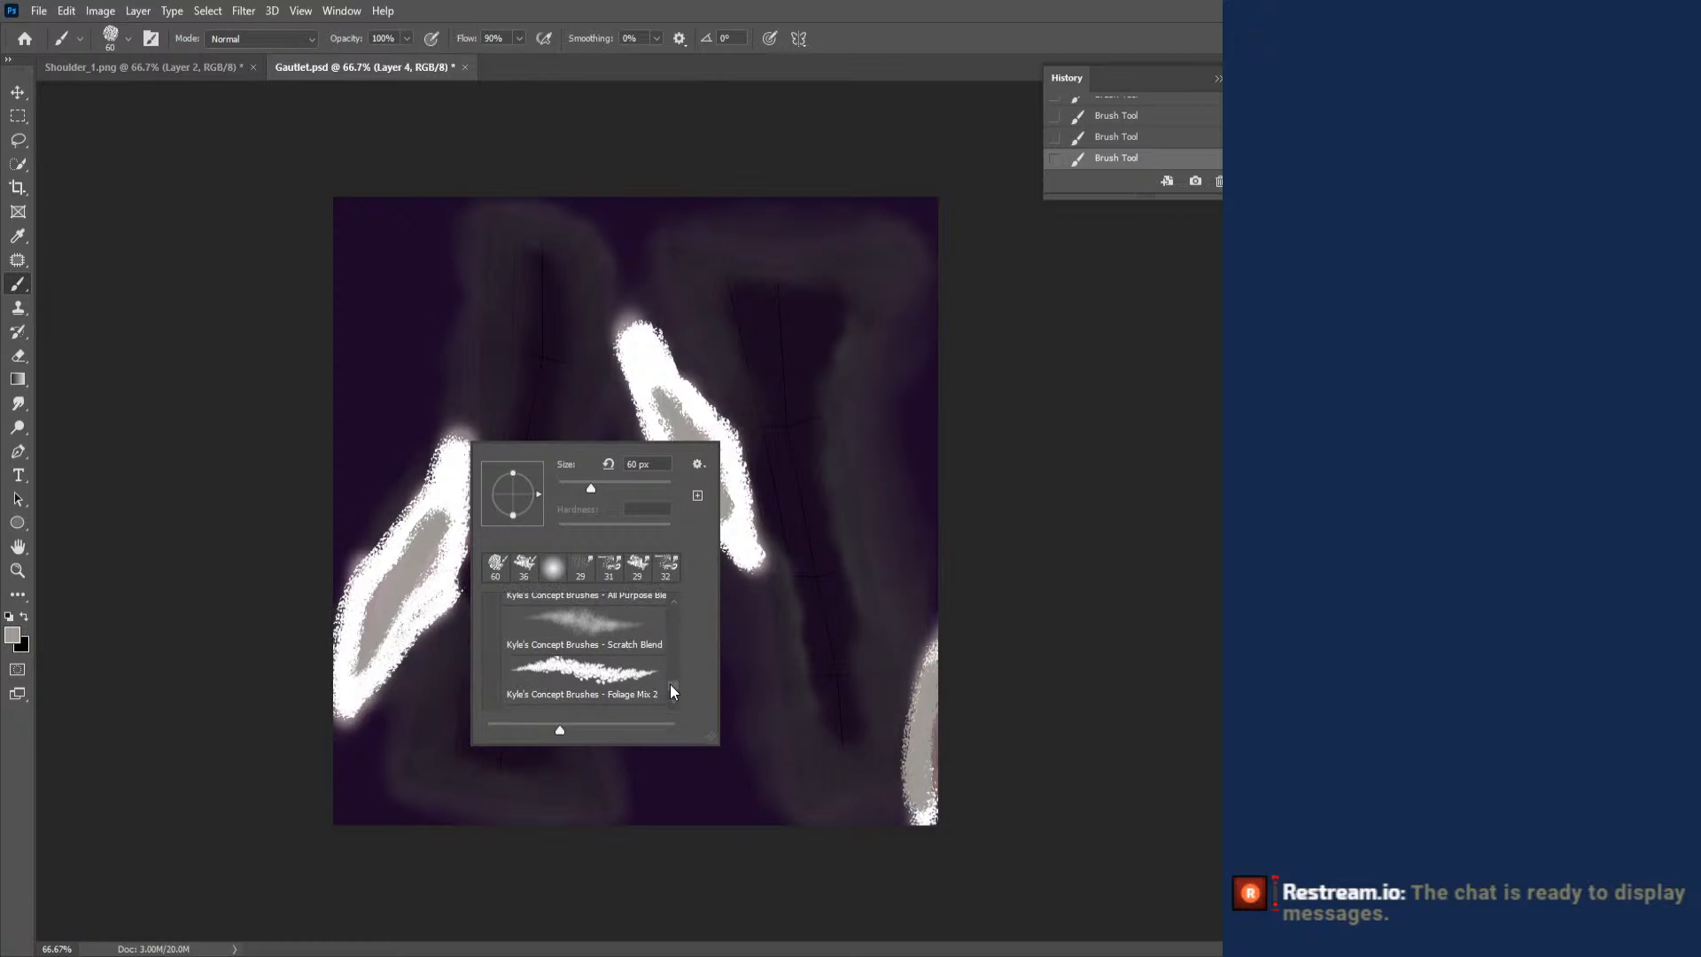
pyautogui.click(588, 666)
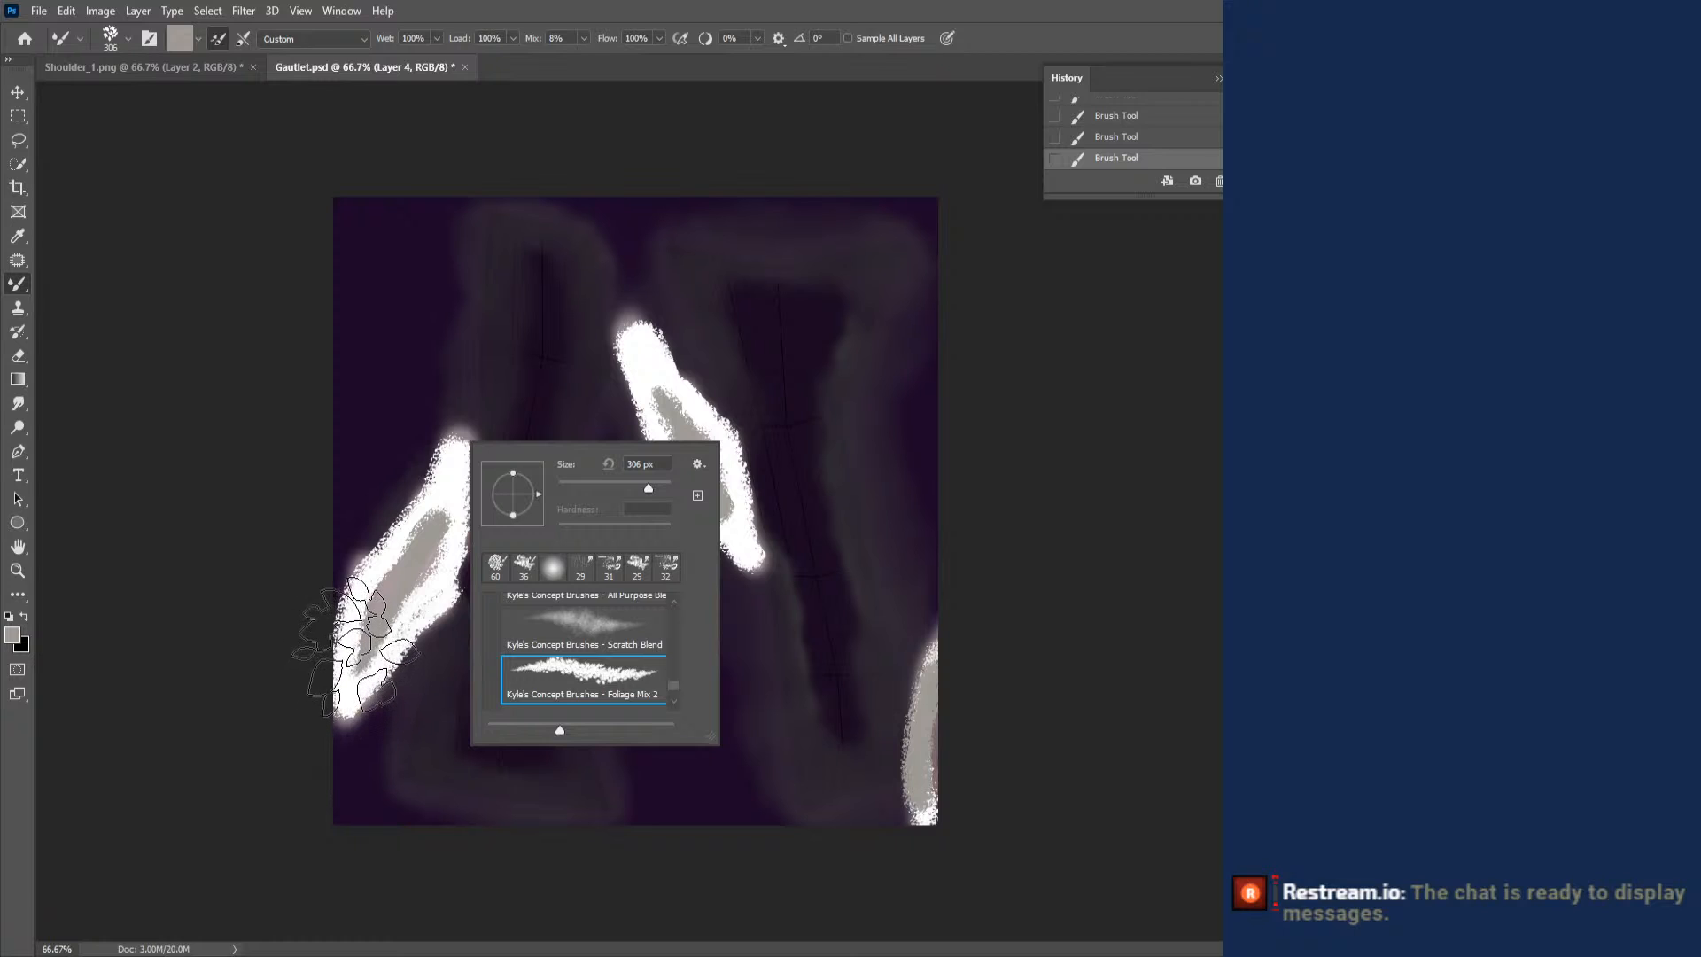
pyautogui.click(562, 625)
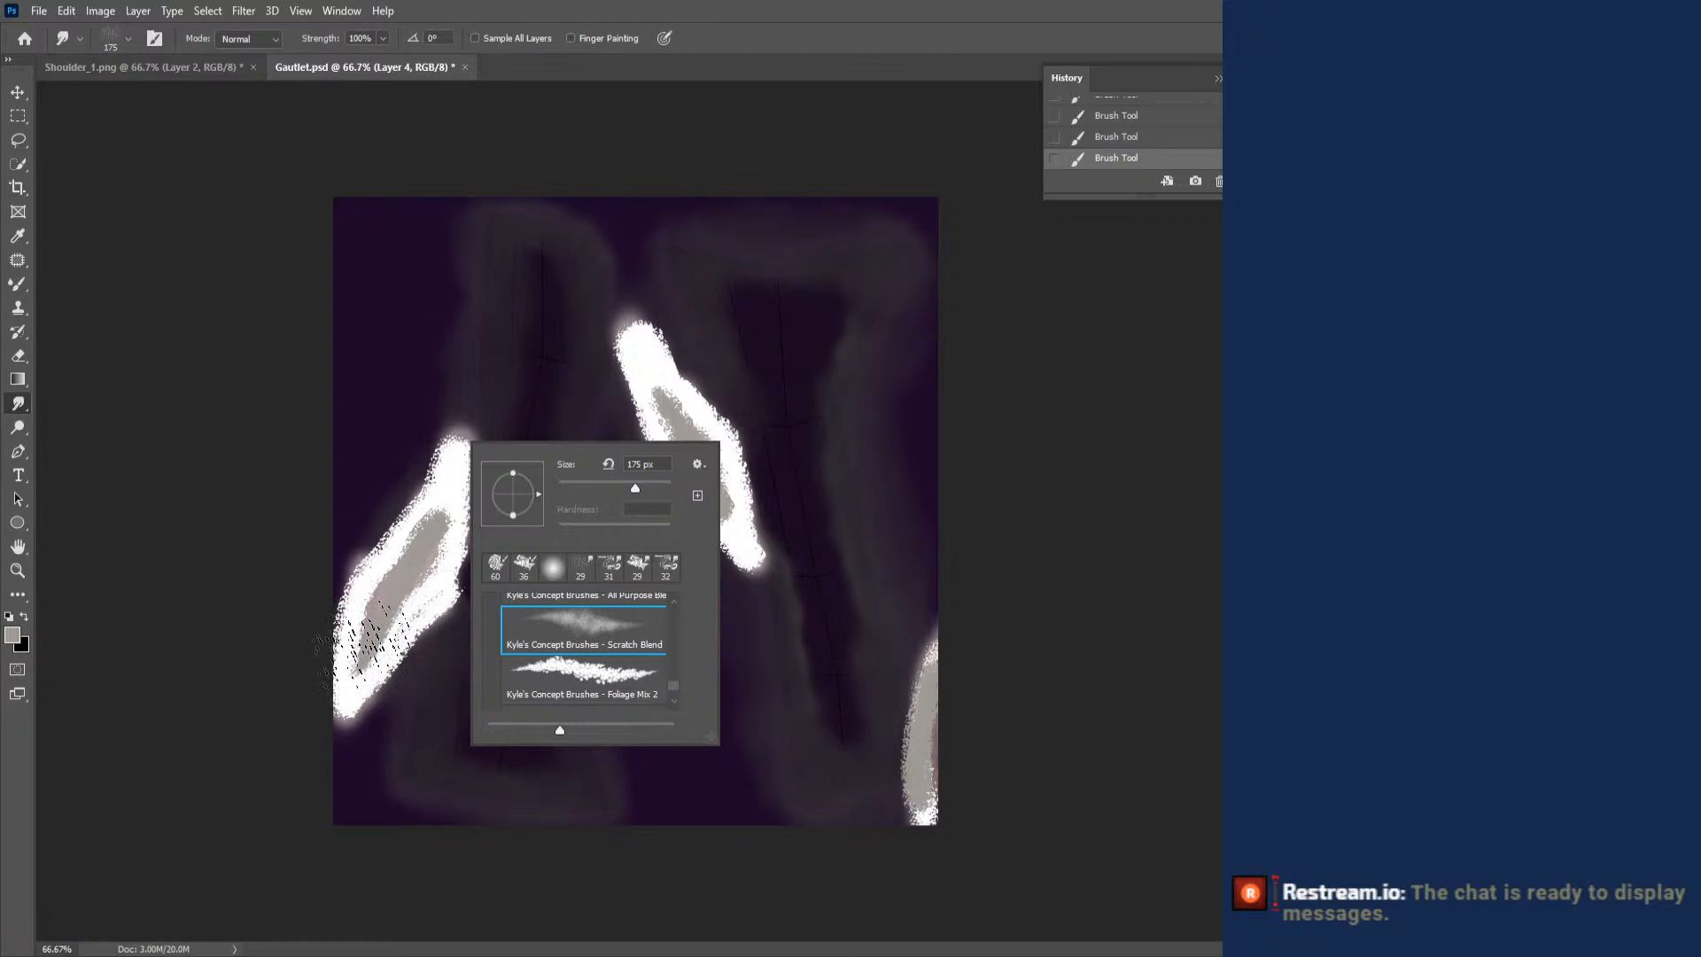
pyautogui.rightClick(387, 631)
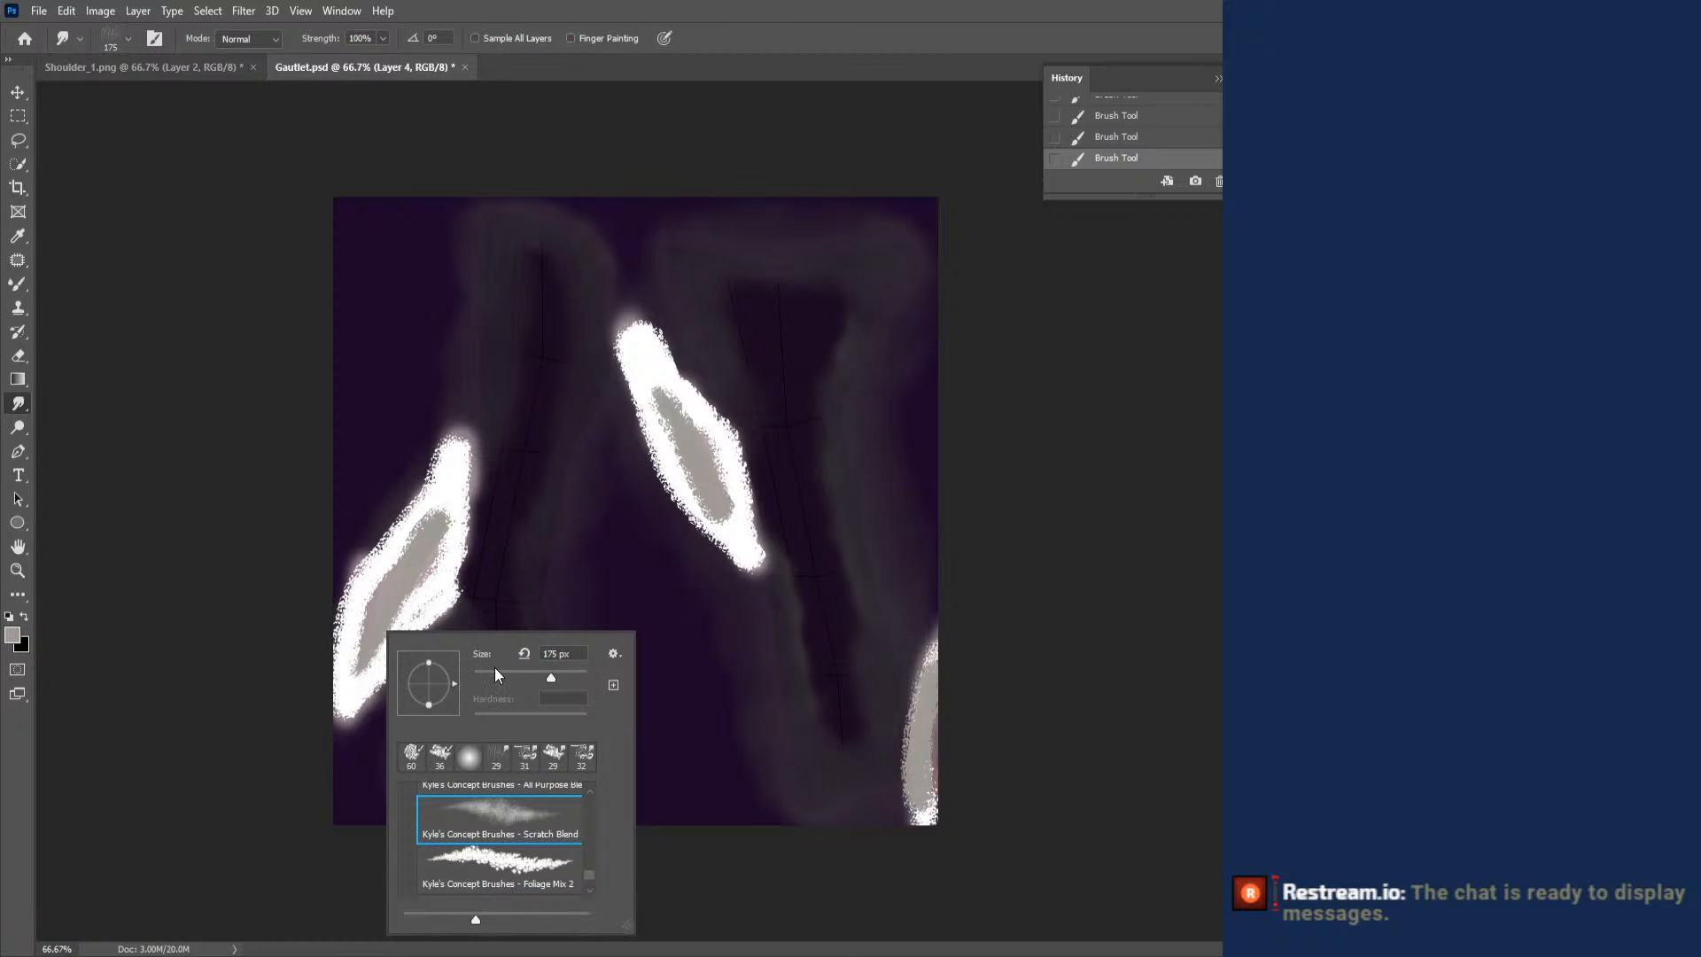
pyautogui.click(497, 675)
# - Smudge the grey centers and white edges of the three highlight patches together, and save Gautlet.psd
pyautogui.moveTo(379, 580)
pyautogui.mouseDown()
pyautogui.moveTo(429, 572)
pyautogui.moveTo(432, 514)
pyautogui.moveTo(470, 489)
pyautogui.moveTo(469, 537)
pyautogui.moveTo(390, 669)
pyautogui.moveTo(363, 638)
pyautogui.moveTo(347, 660)
pyautogui.moveTo(343, 638)
pyautogui.moveTo(359, 606)
pyautogui.moveTo(376, 620)
pyautogui.moveTo(376, 554)
pyautogui.moveTo(358, 596)
pyautogui.moveTo(434, 591)
pyautogui.moveTo(429, 474)
pyautogui.mouseUp()
pyautogui.moveTo(657, 391)
pyautogui.mouseDown()
pyautogui.moveTo(687, 383)
pyautogui.moveTo(726, 471)
pyautogui.moveTo(689, 472)
pyautogui.moveTo(703, 499)
pyautogui.mouseUp()
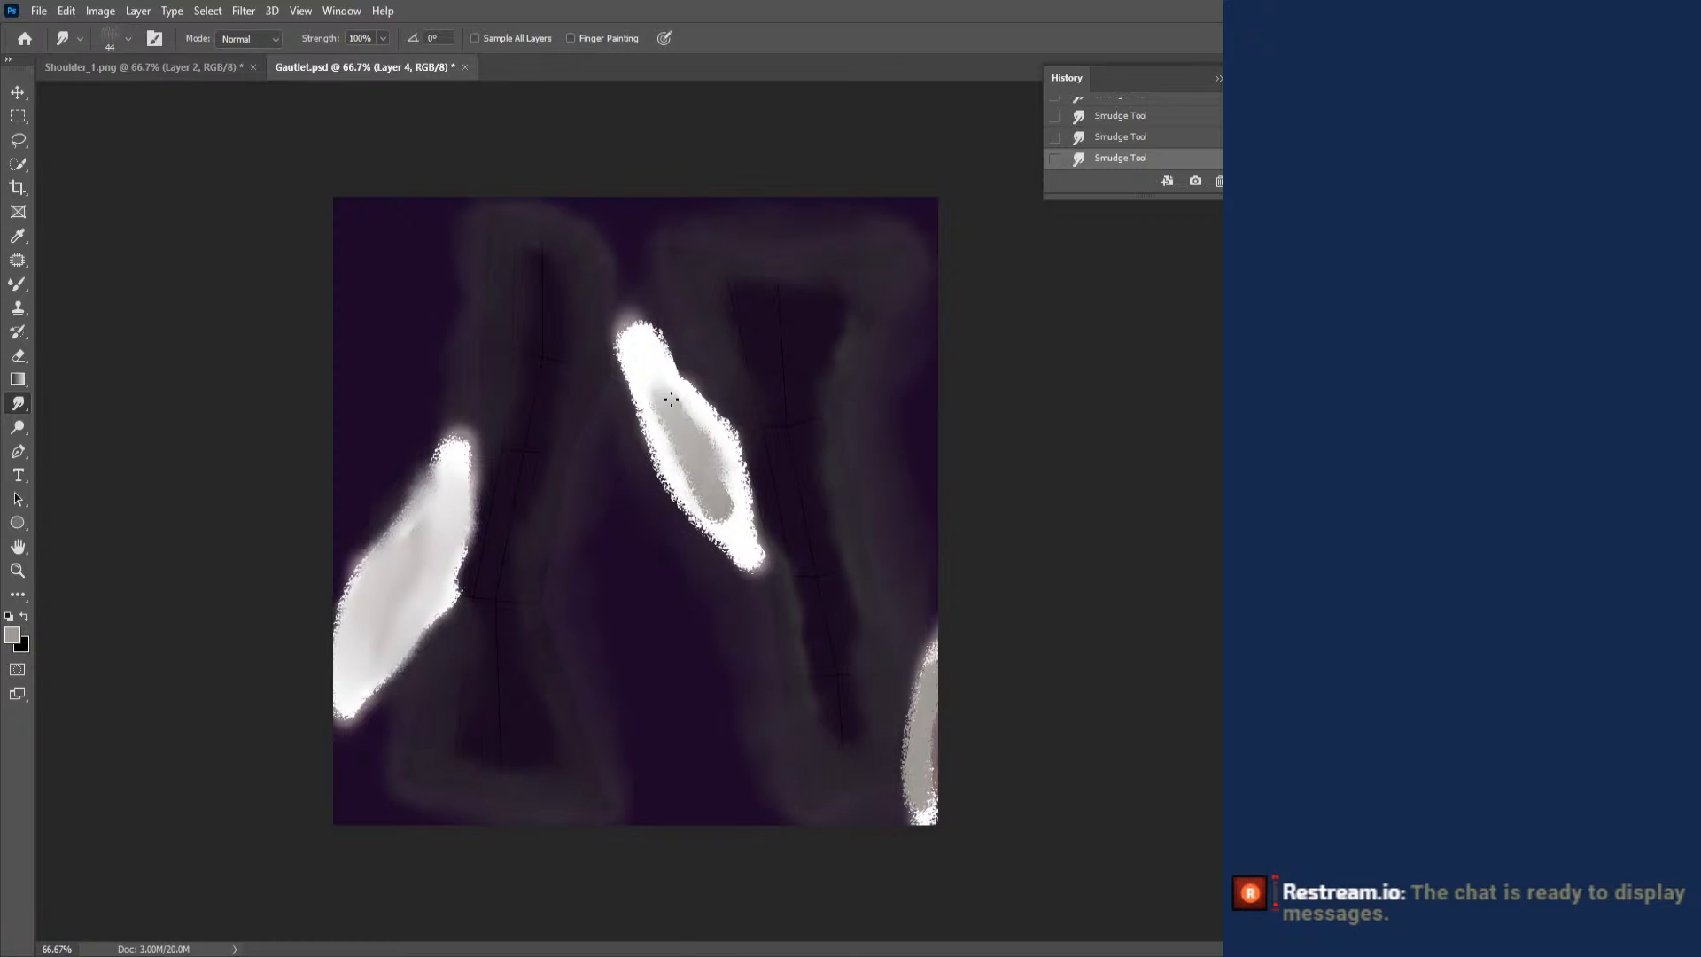
pyautogui.moveTo(672, 400)
pyautogui.mouseDown()
pyautogui.moveTo(728, 541)
pyautogui.moveTo(726, 483)
pyautogui.moveTo(699, 466)
pyautogui.moveTo(721, 502)
pyautogui.moveTo(664, 341)
pyautogui.moveTo(663, 424)
pyautogui.mouseUp()
pyautogui.moveTo(910, 715)
pyautogui.mouseDown()
pyautogui.moveTo(918, 686)
pyautogui.moveTo(908, 772)
pyautogui.moveTo(926, 814)
pyautogui.moveTo(913, 807)
pyautogui.mouseUp()
pyautogui.moveTo(626, 320)
pyautogui.mouseDown()
pyautogui.moveTo(664, 480)
pyautogui.moveTo(749, 567)
pyautogui.mouseUp()
pyautogui.moveTo(743, 467)
pyautogui.mouseDown()
pyautogui.moveTo(669, 355)
pyautogui.moveTo(645, 347)
pyautogui.mouseUp()
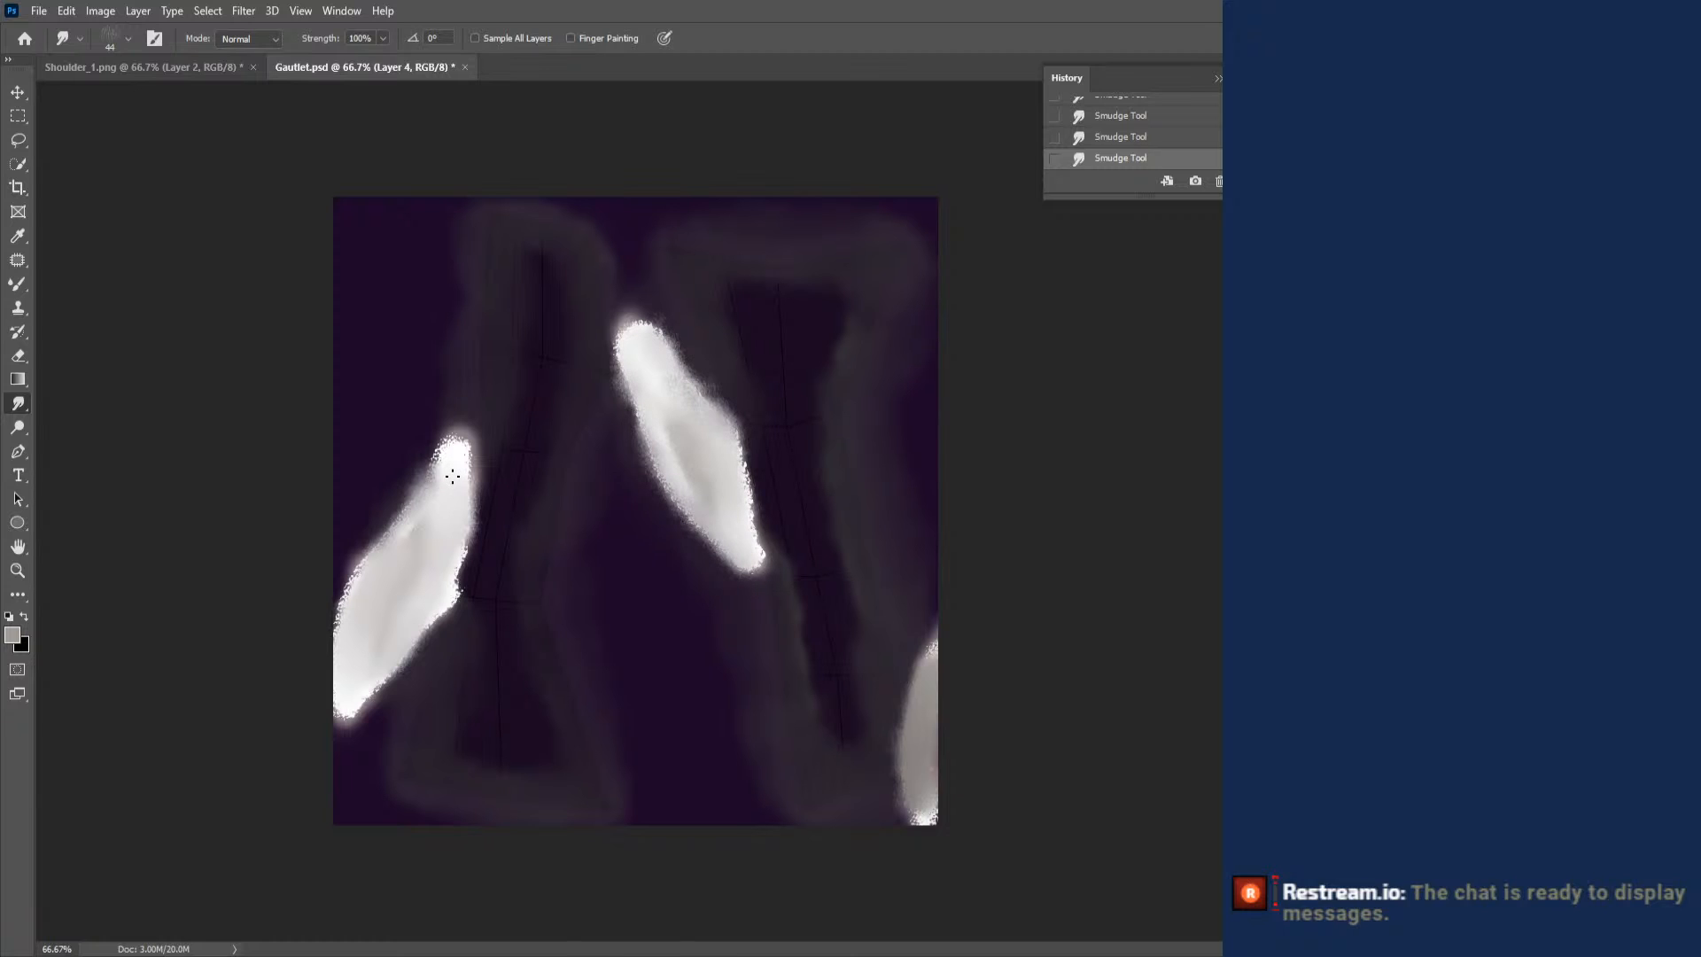
pyautogui.hotkey('ctrl', 's')
# - Select Layer 1 in Shoulder_1.png, and sample the dark purple inside the upper part of the second gauntlet shape in Gautlet.psd
pyautogui.click(205, 66)
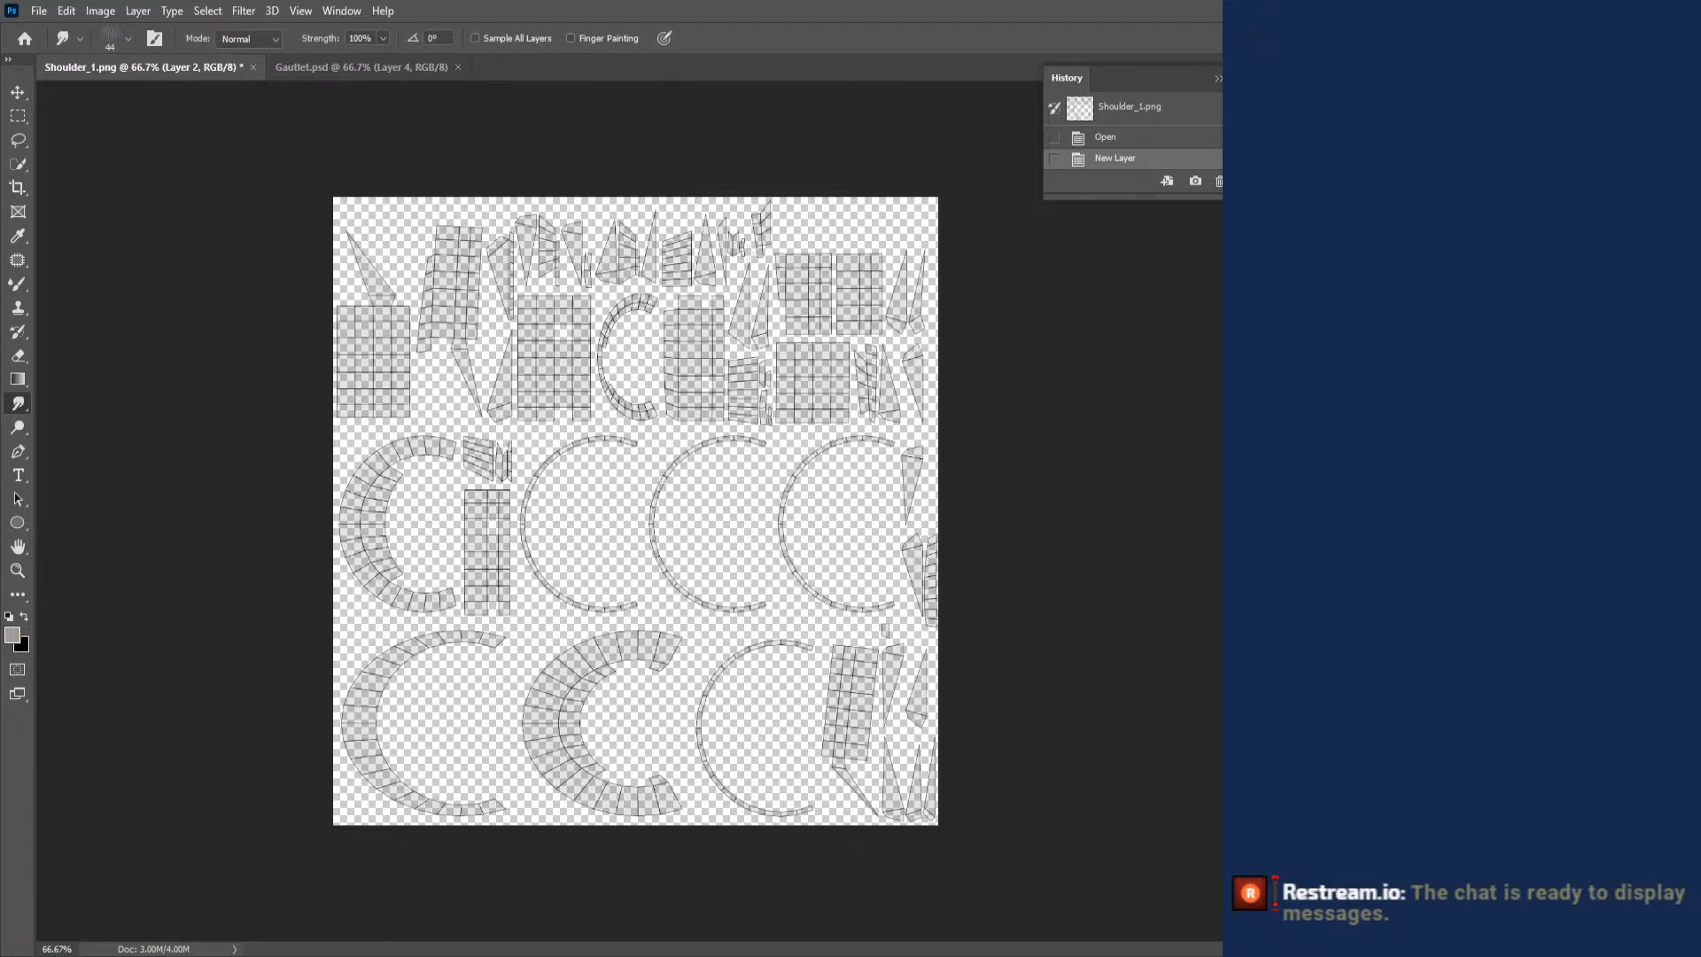
pyautogui.click(397, 72)
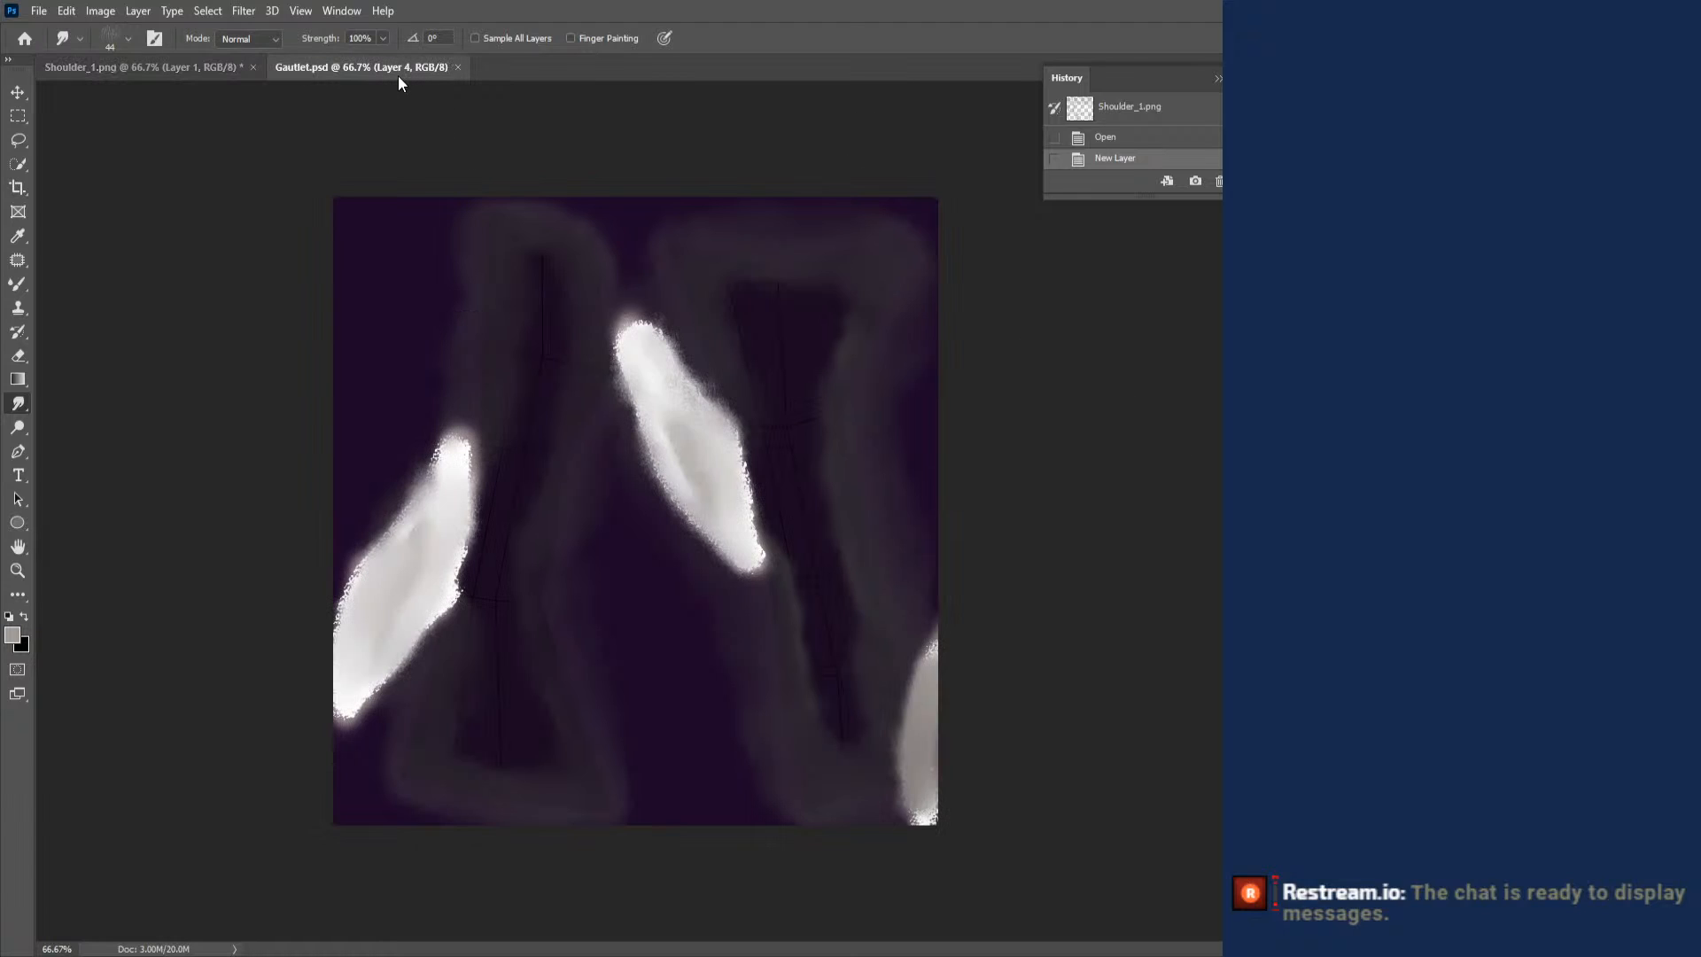
pyautogui.click(28, 235)
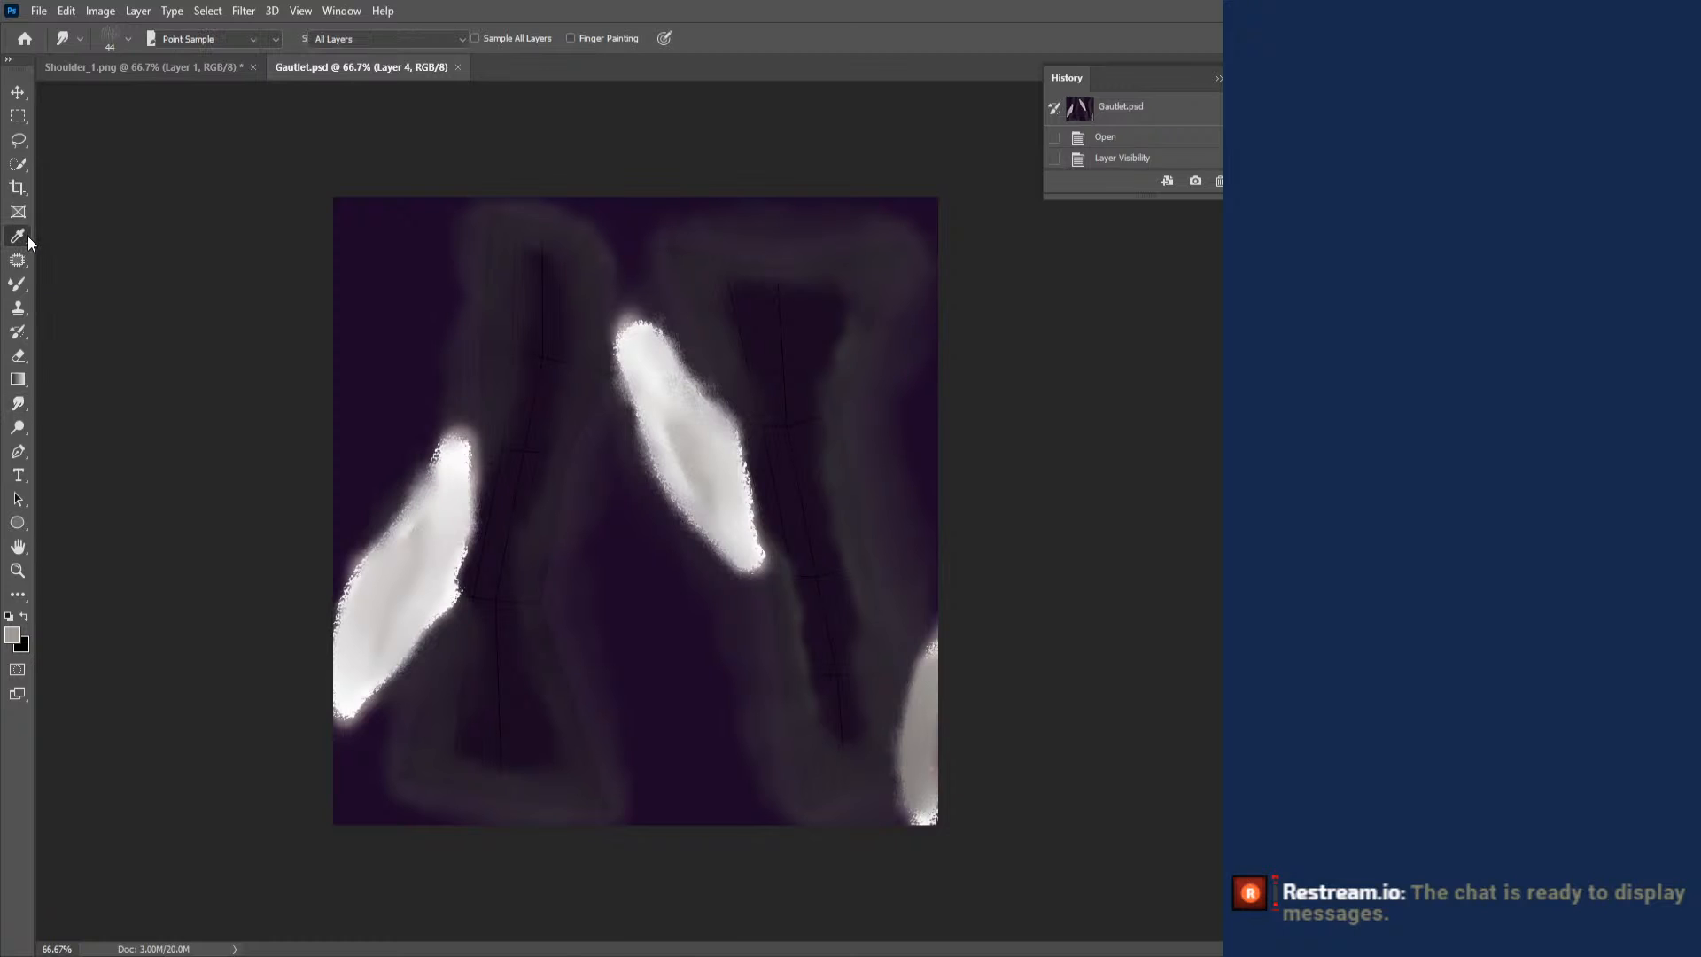
pyautogui.click(674, 622)
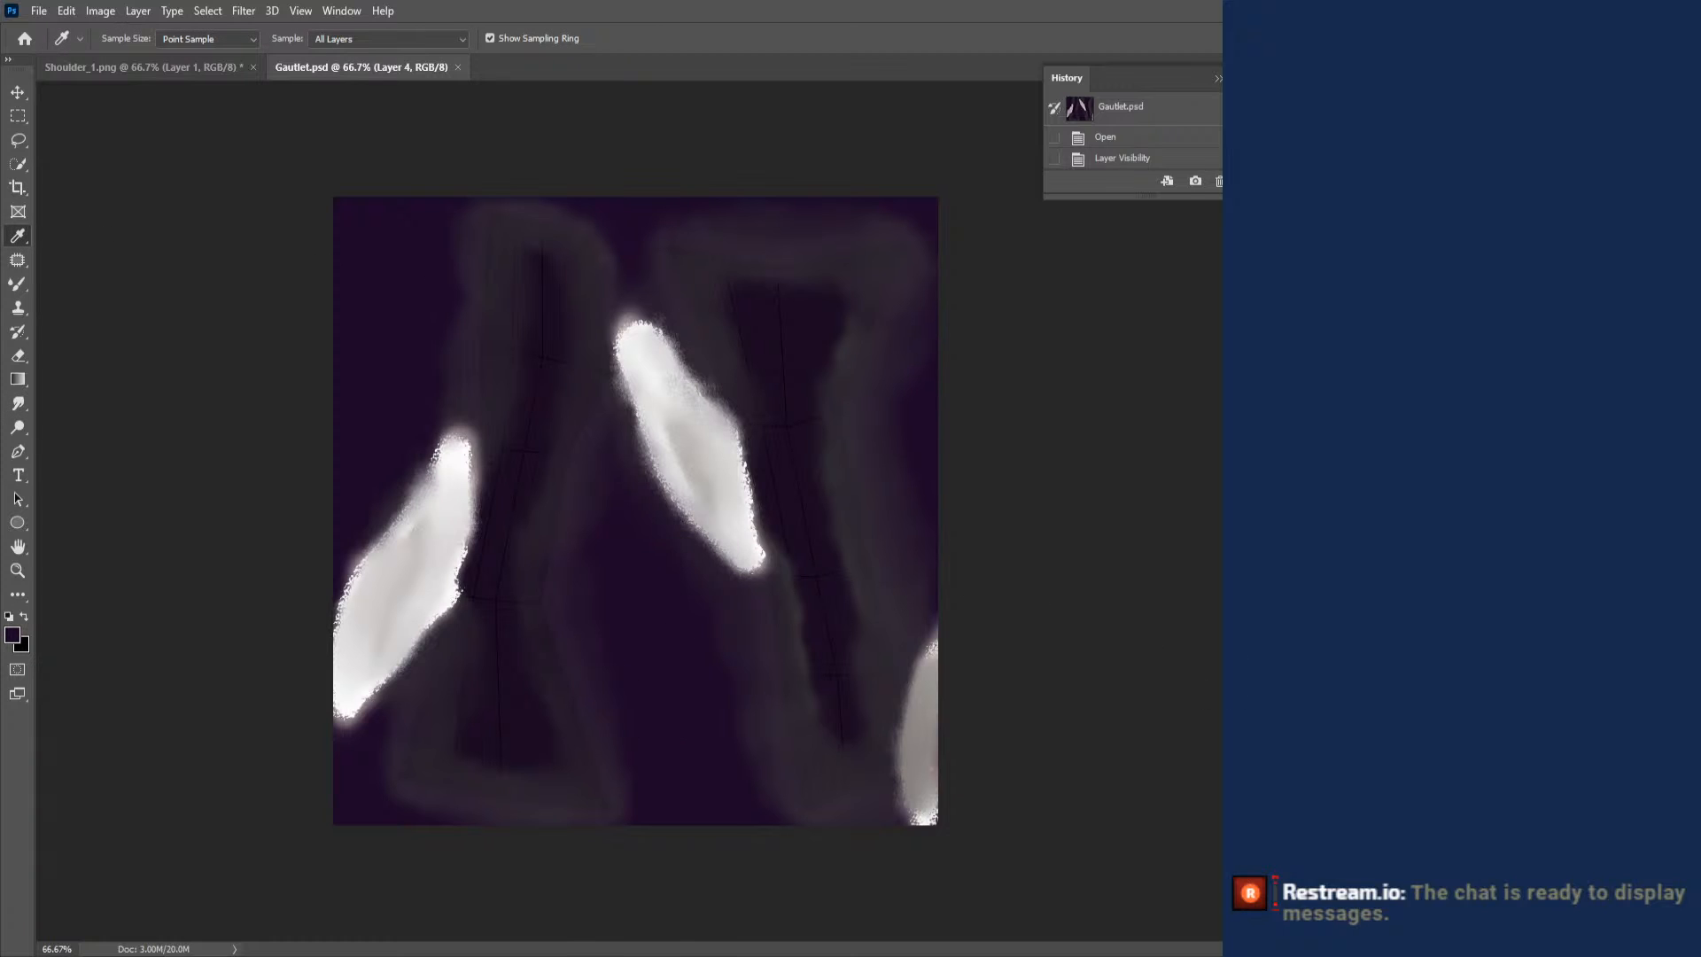
pyautogui.click(789, 346)
# - Cover all of Layer 1 in Shoulder_1.png with the sampled dark purple using a 5000 px Pencil, and hide that layer
pyautogui.click(166, 66)
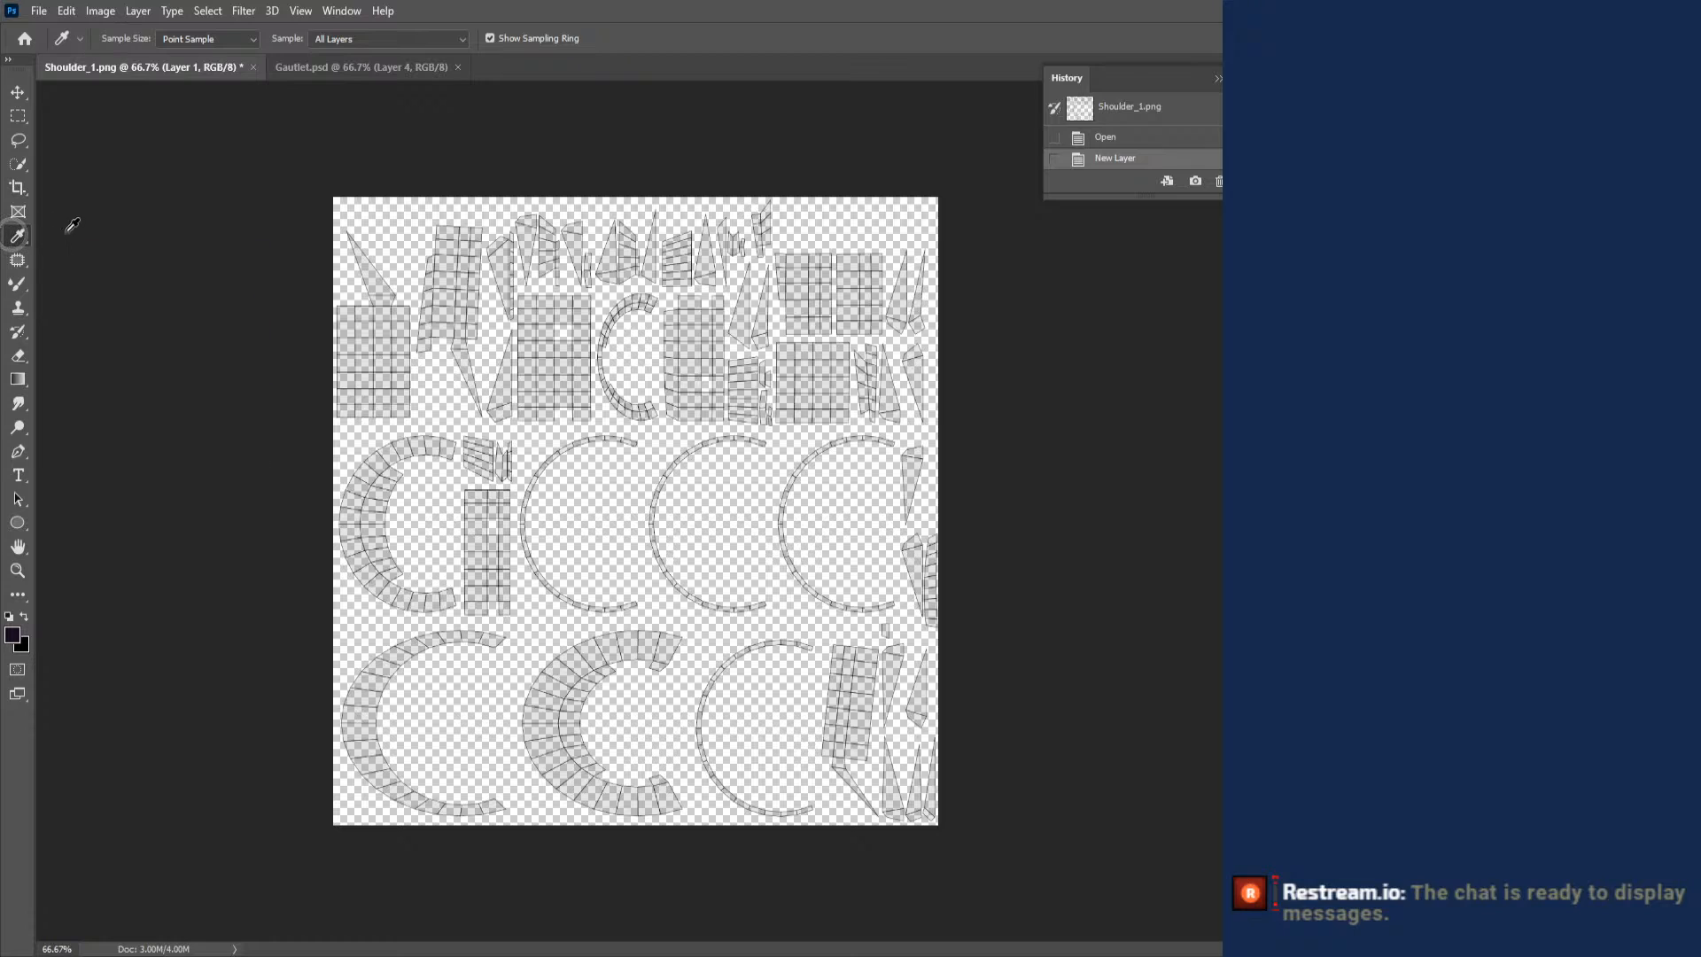
pyautogui.rightClick(21, 242)
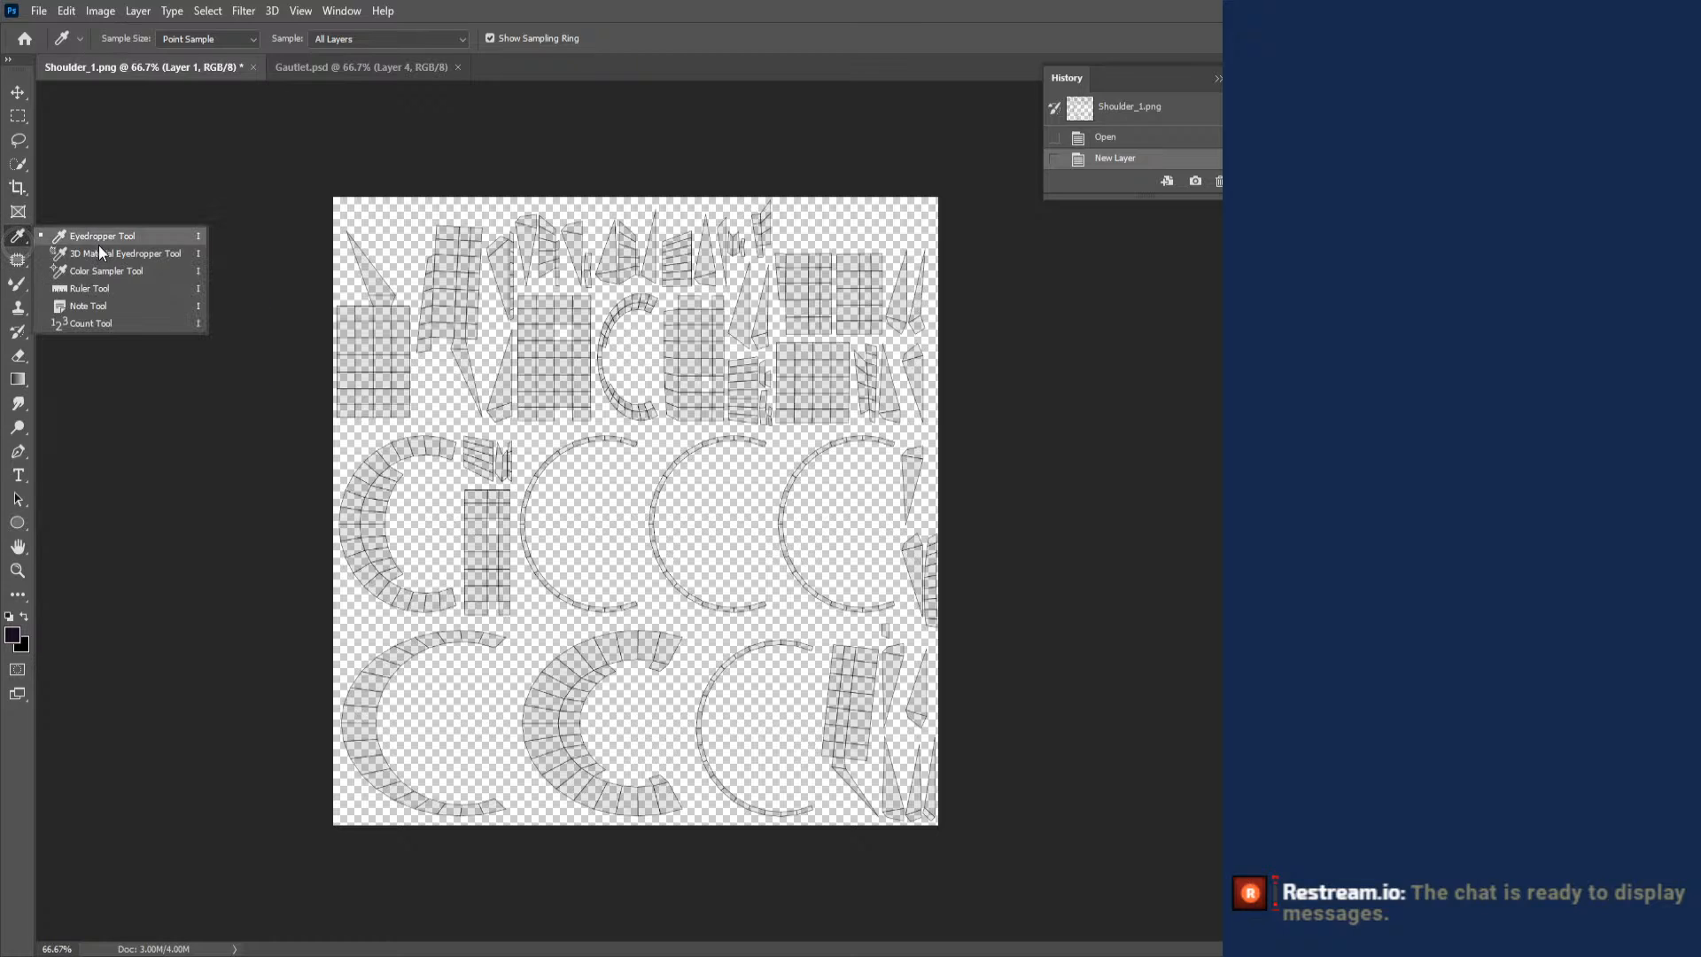
pyautogui.click(22, 285)
pyautogui.rightClick(19, 284)
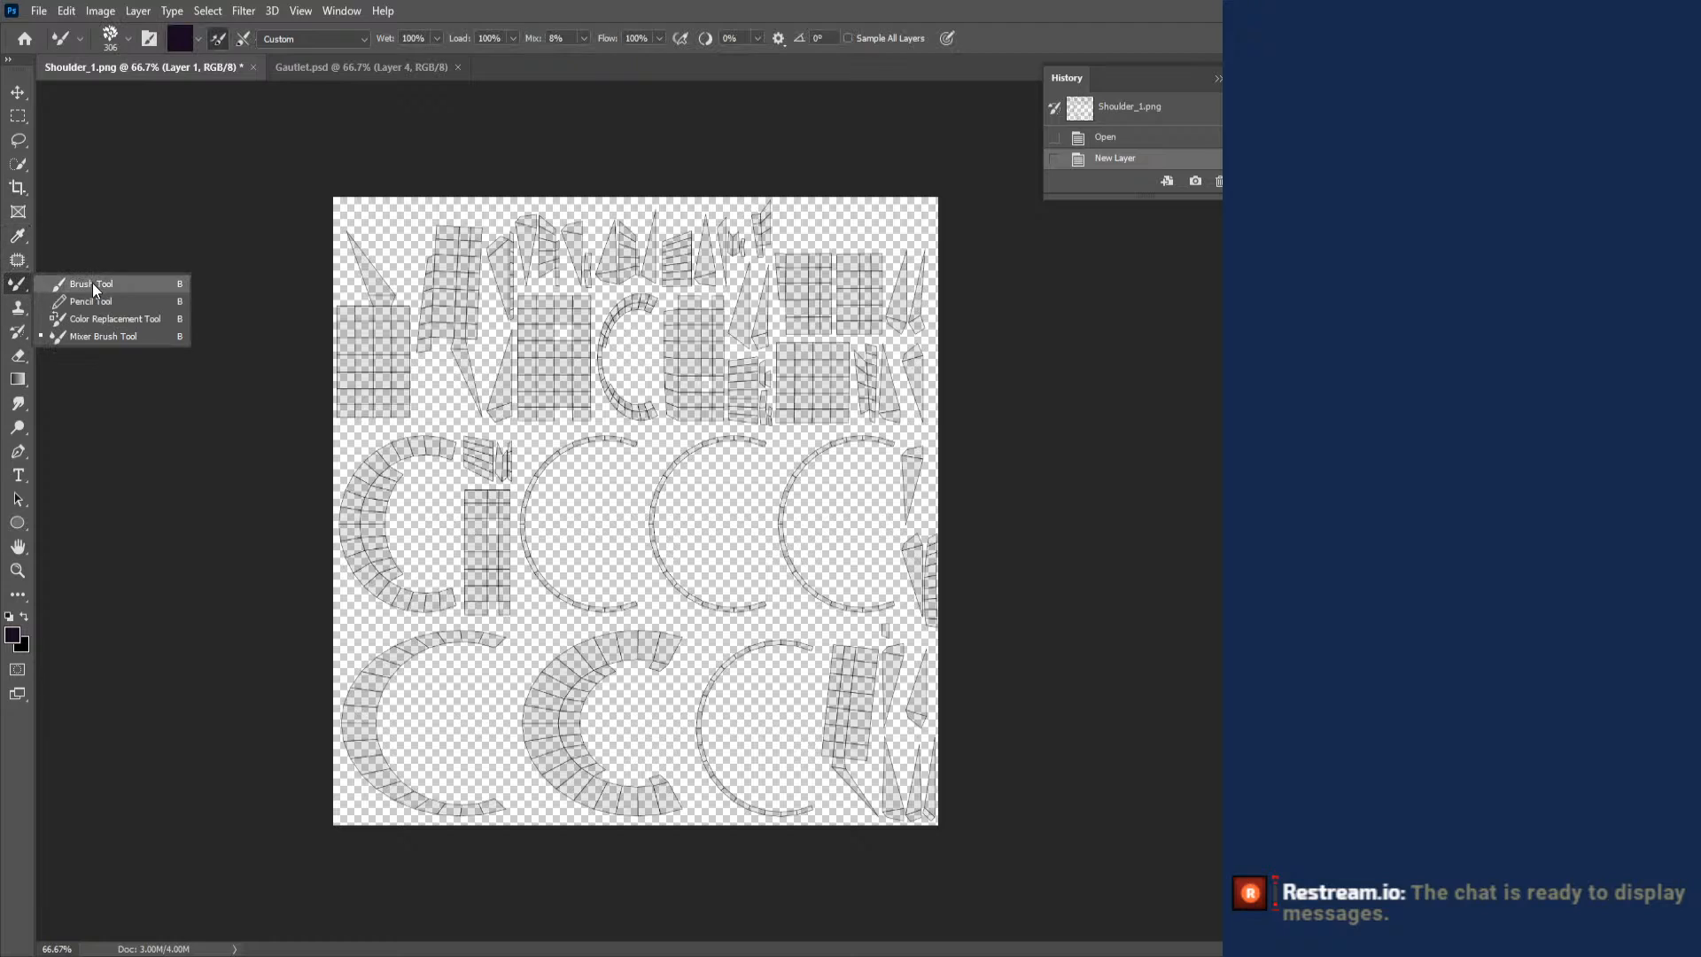
pyautogui.click(97, 303)
pyautogui.rightClick(438, 234)
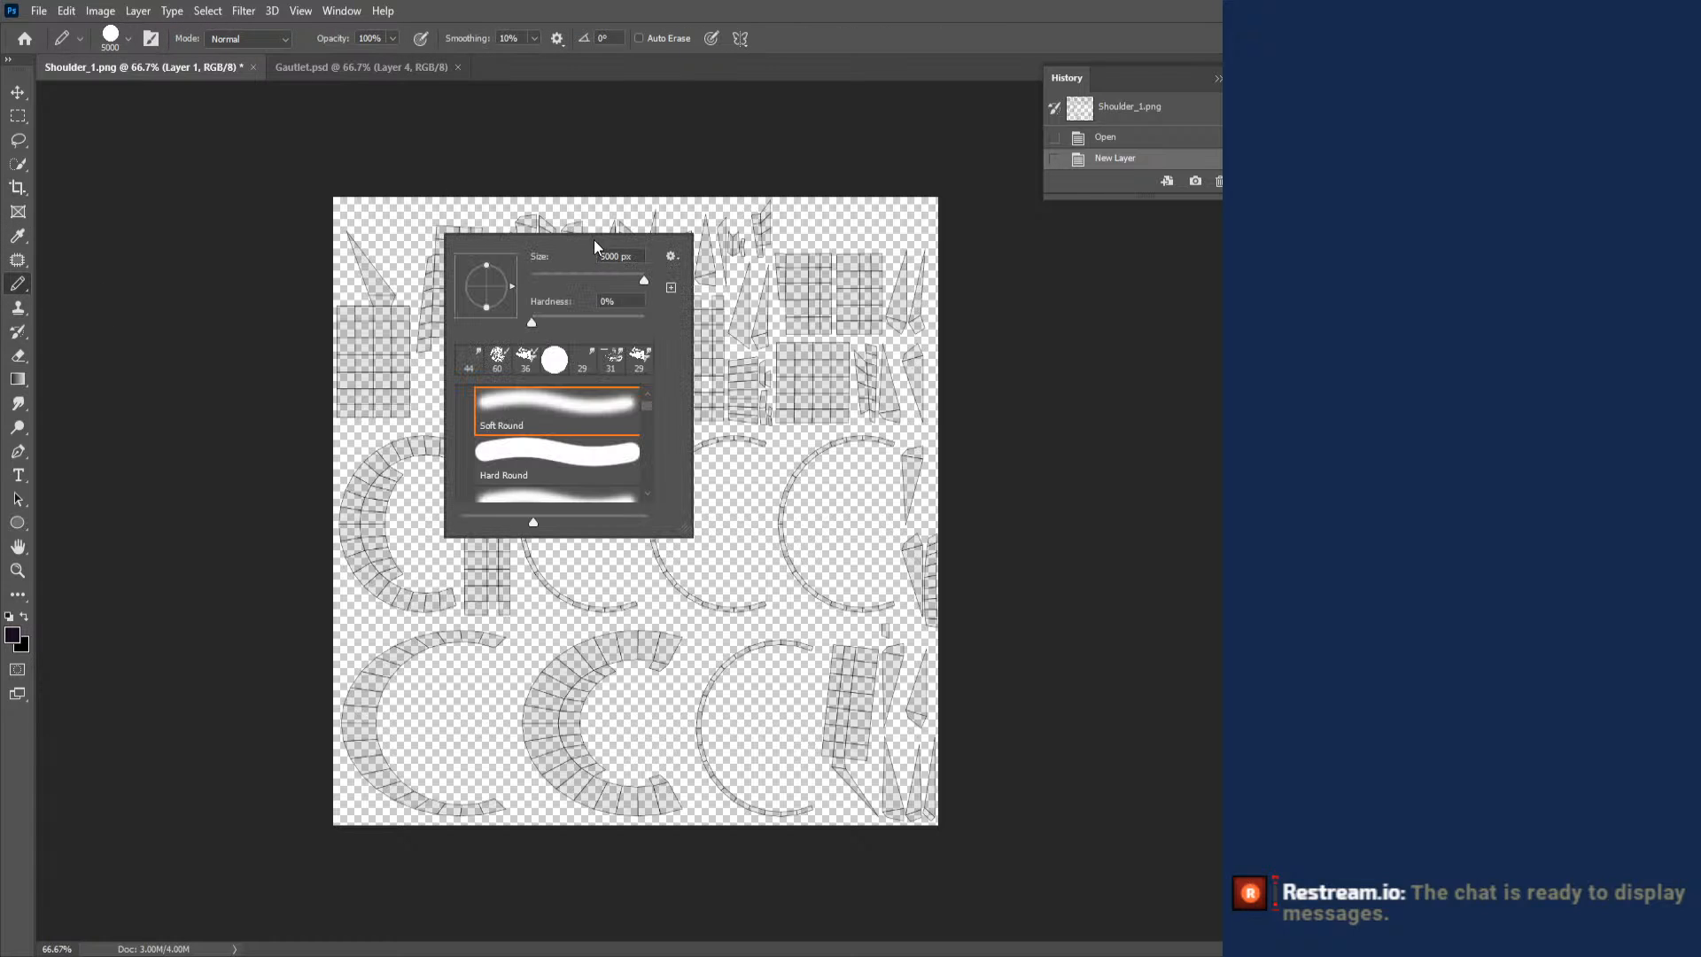
pyautogui.click(776, 274)
pyautogui.click(776, 273)
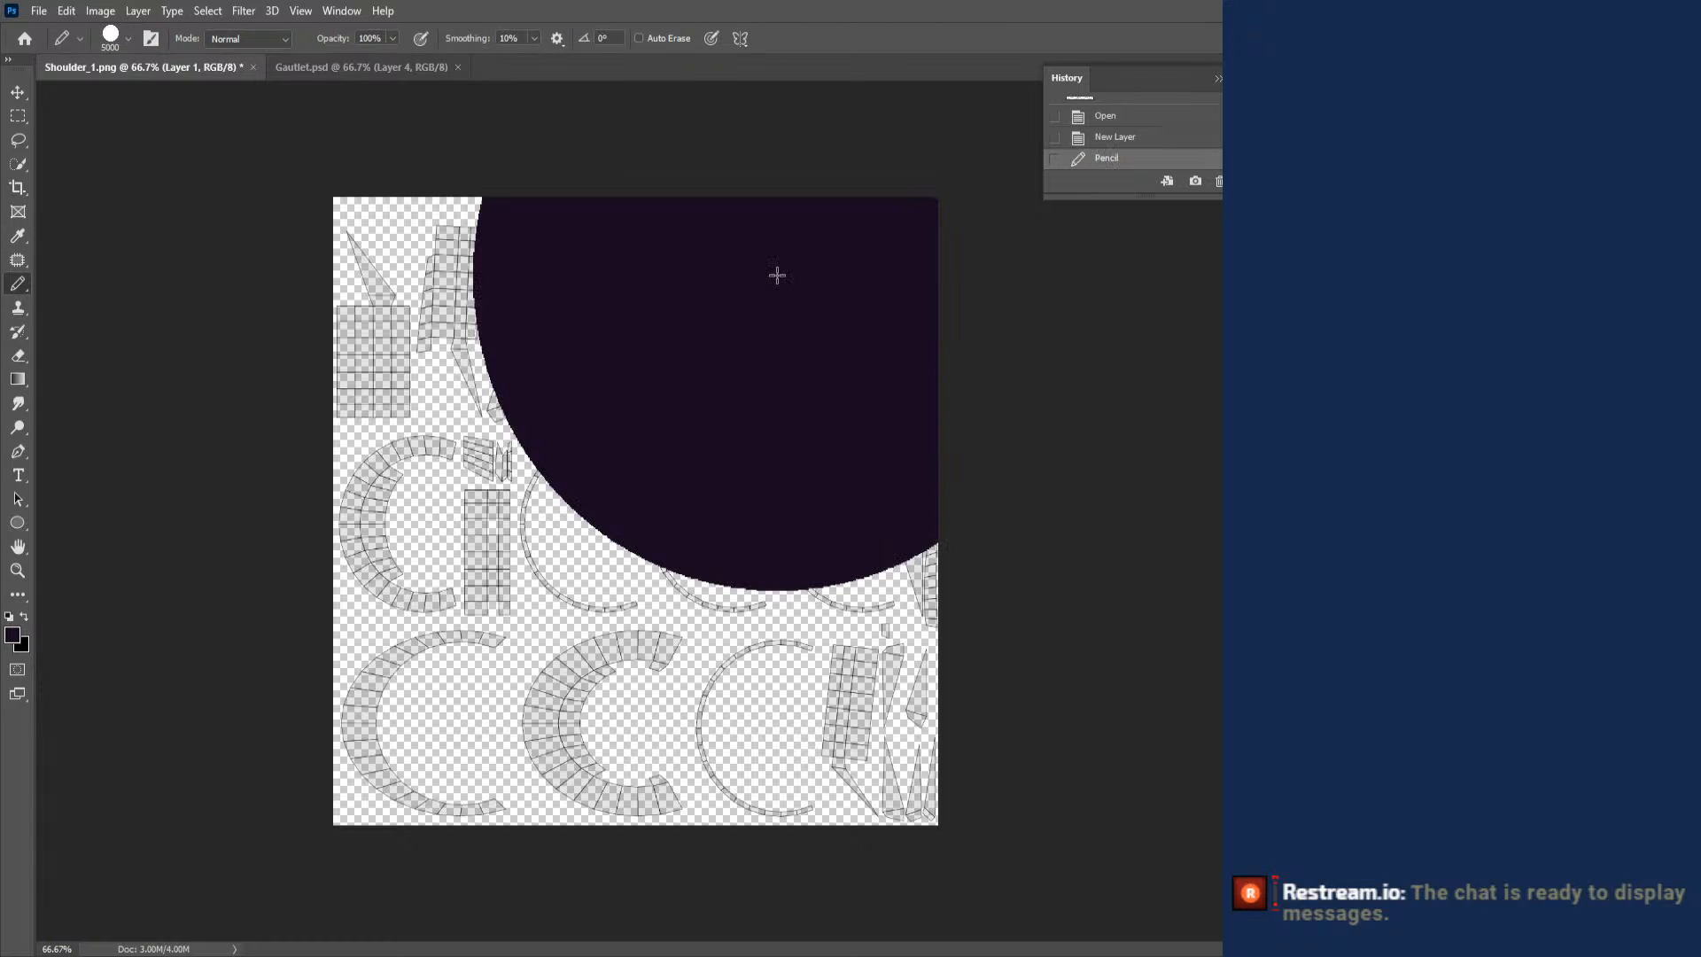
pyautogui.click(634, 327)
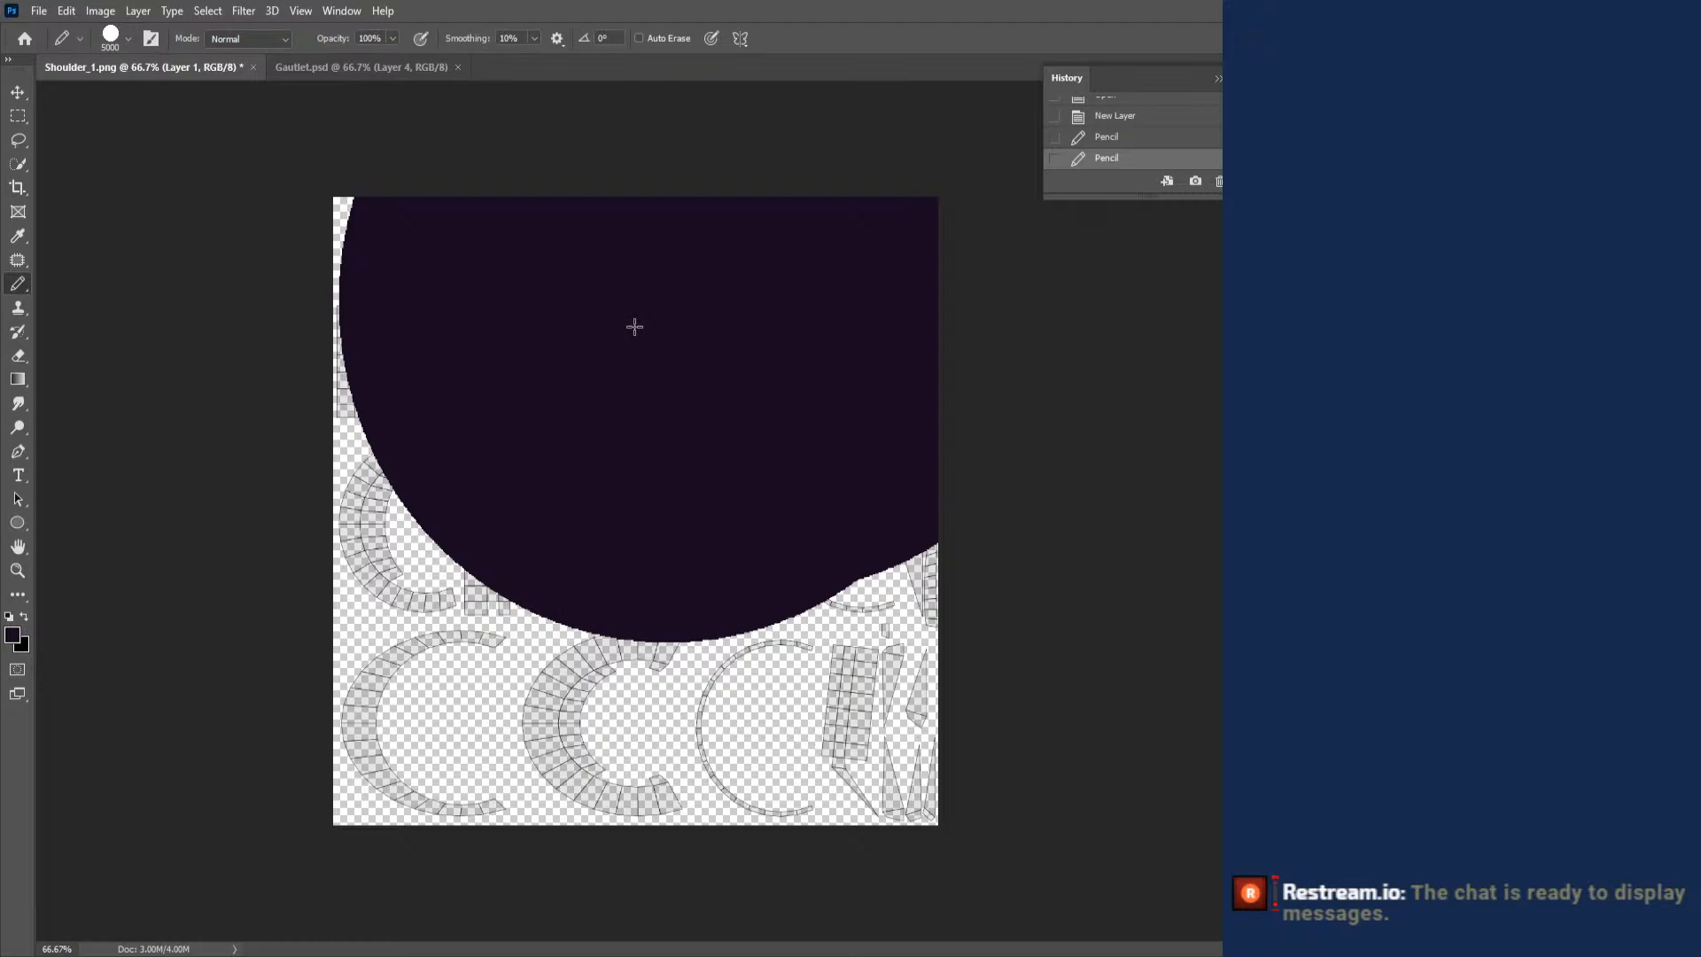
pyautogui.click(634, 327)
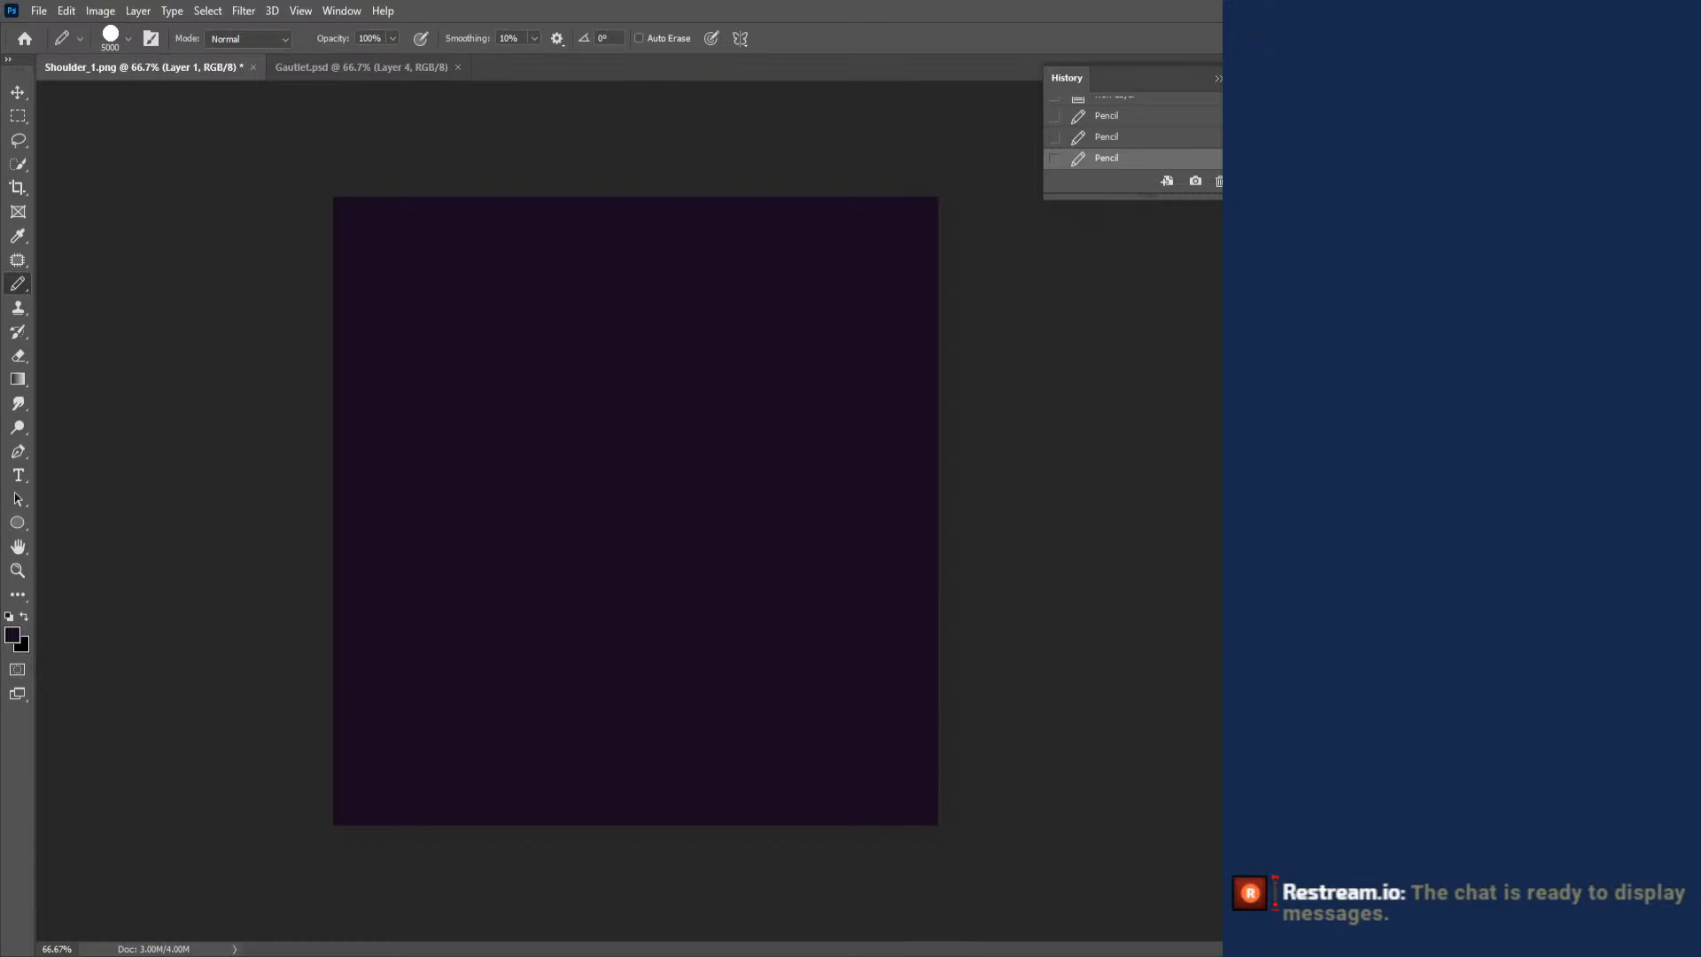
pyautogui.hotkey('ctrl', ',')
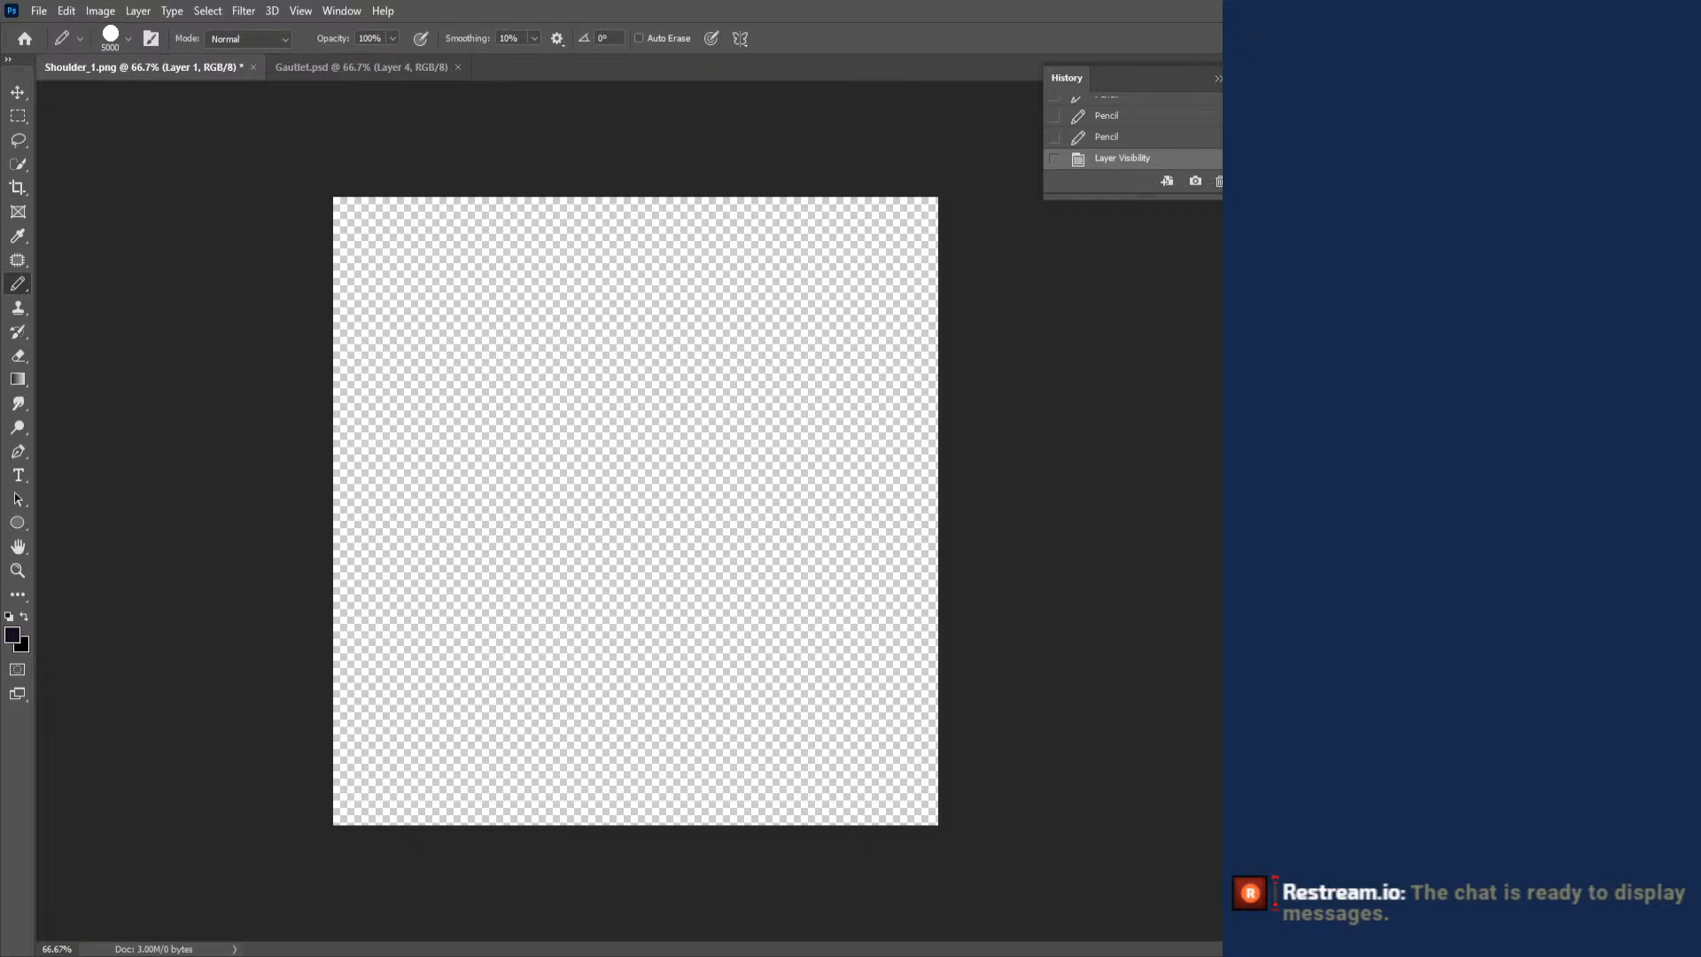
# - Undo the hiding of the layer and all of its purple Pencil strokes in Shoulder_1.png
pyautogui.hotkey('ctrl', 'z')
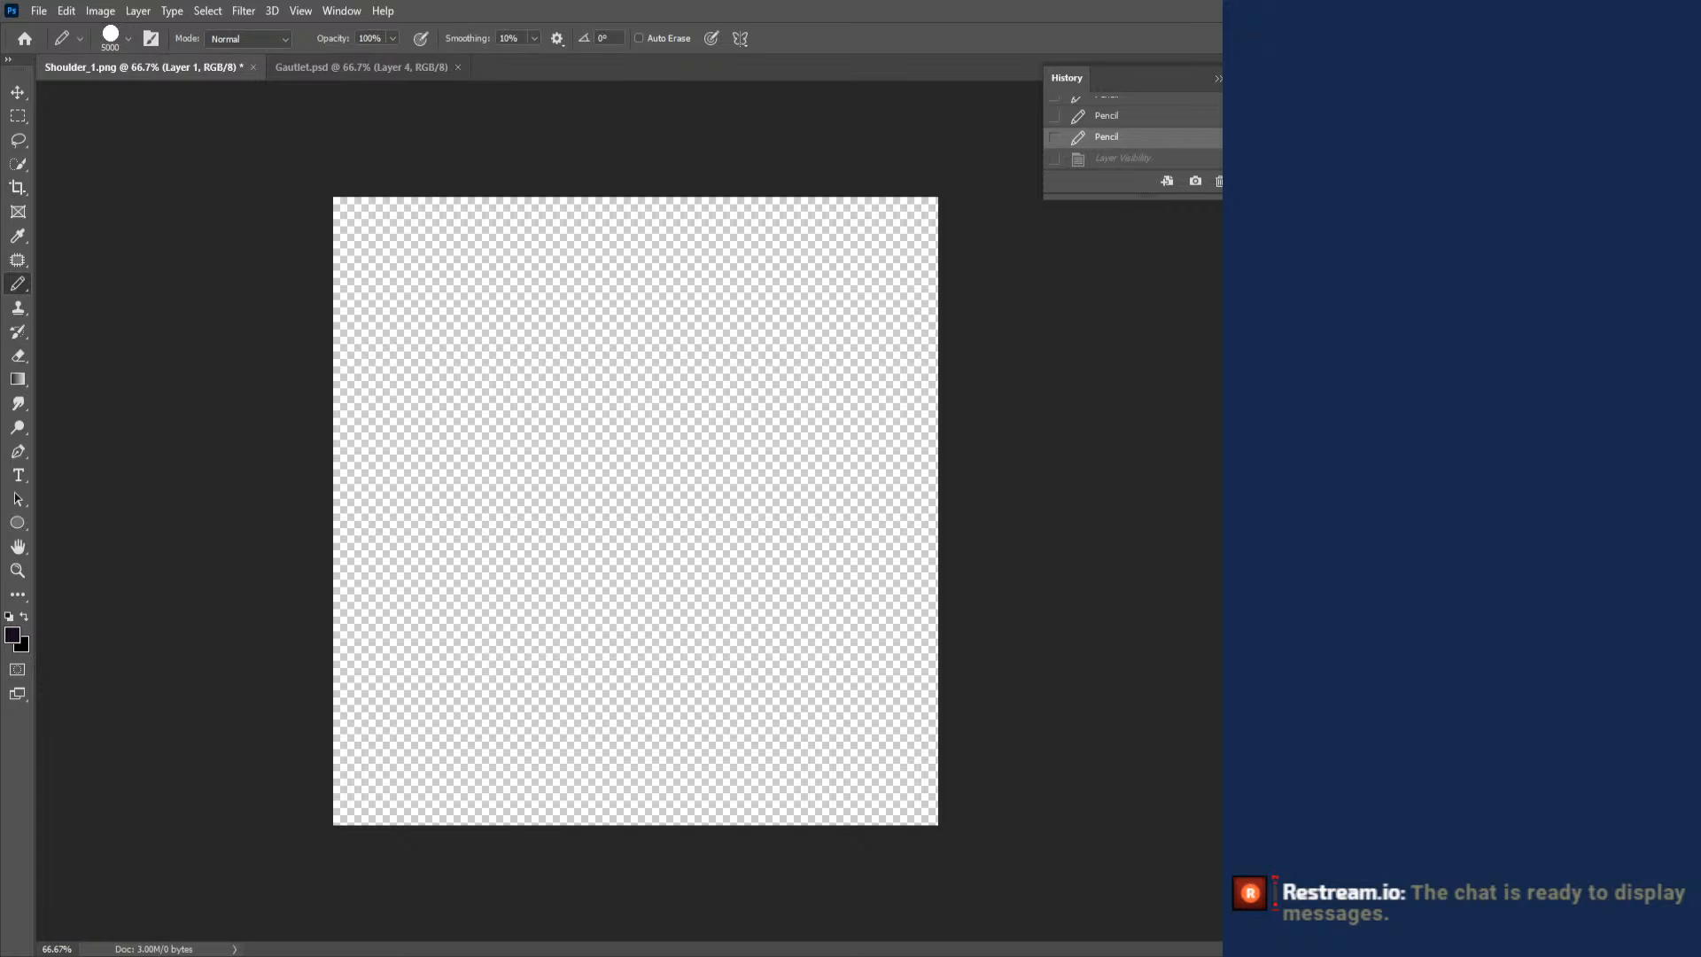
pyautogui.hotkey('ctrl', 'z')
pyautogui.hotkey('ctrl', 'z')
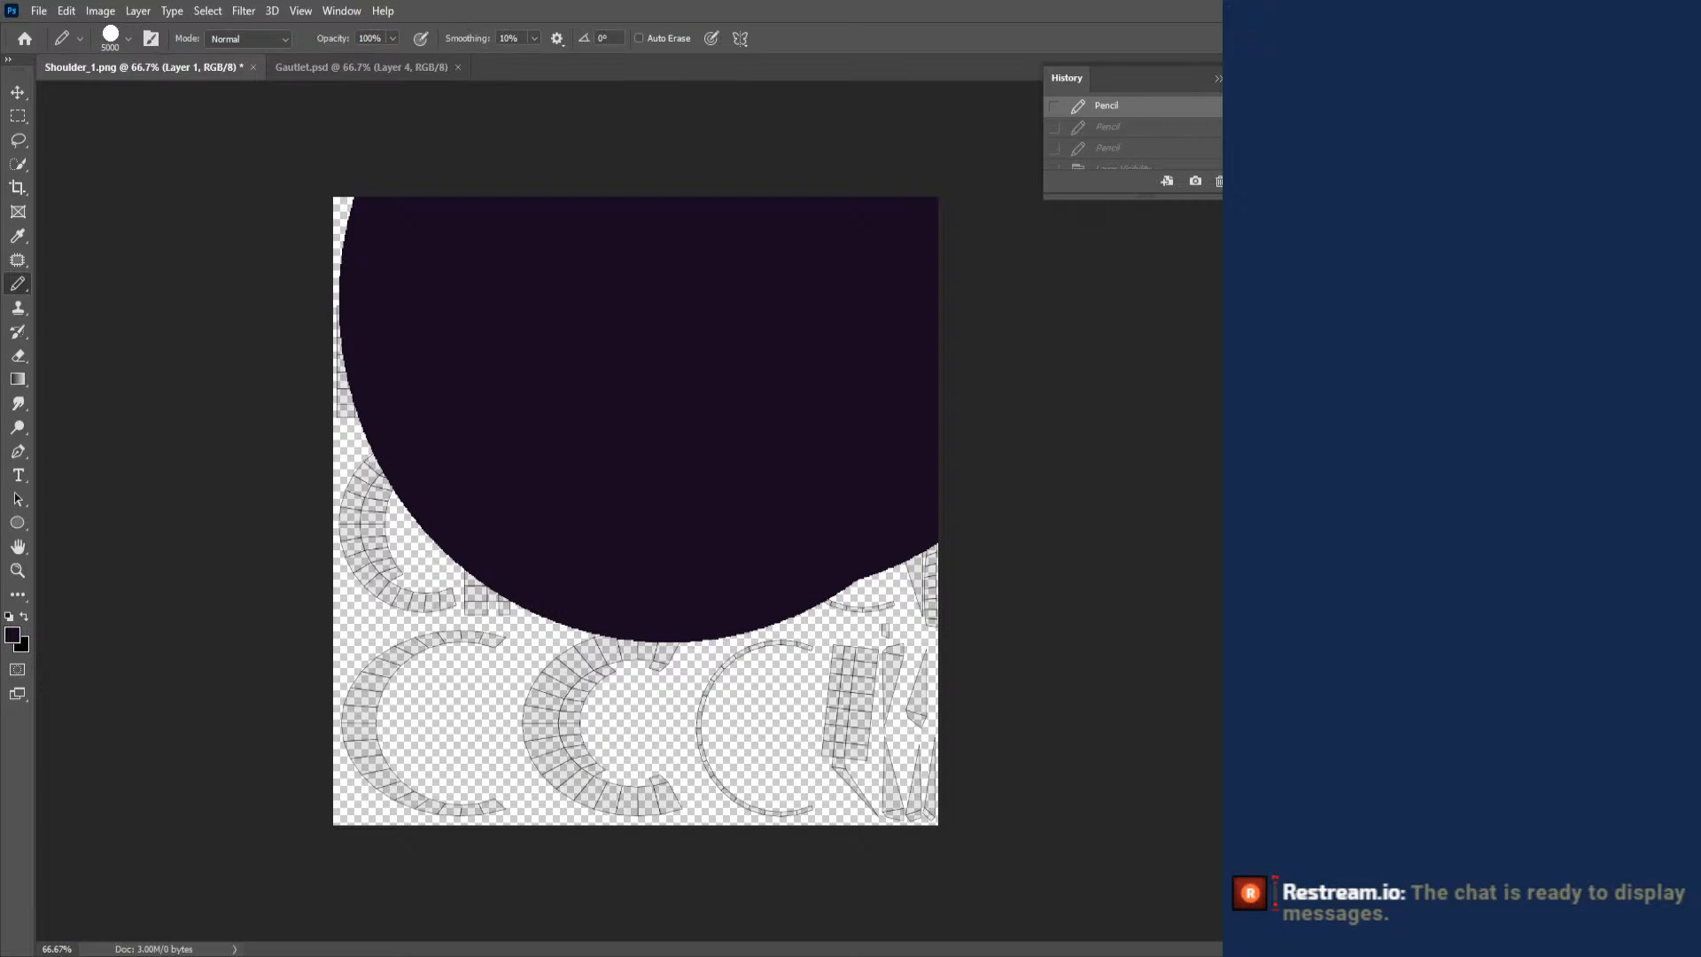
pyautogui.hotkey('ctrl', 'z')
pyautogui.hotkey('ctrl', 'z')
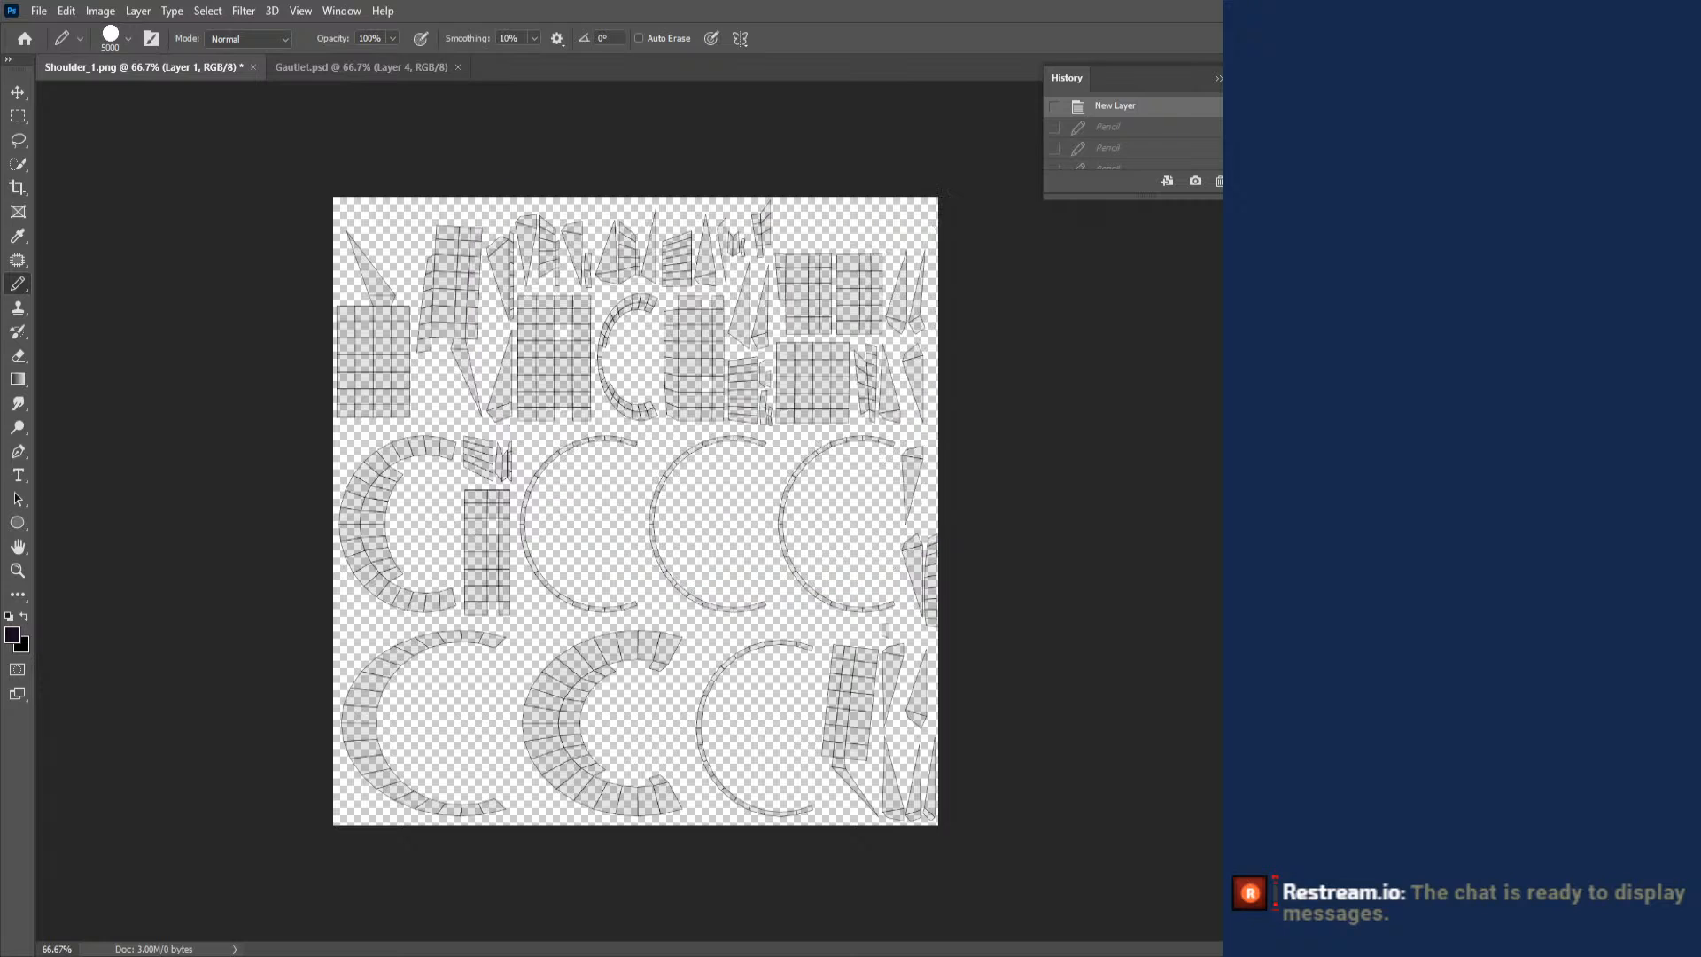
# - Fill Layer 2 with the dark purple using the 5000 px Pencil, and move it below the UV layout layer
pyautogui.rightClick(1079, 496)
pyautogui.press('Escape')
pyautogui.click(776, 421)
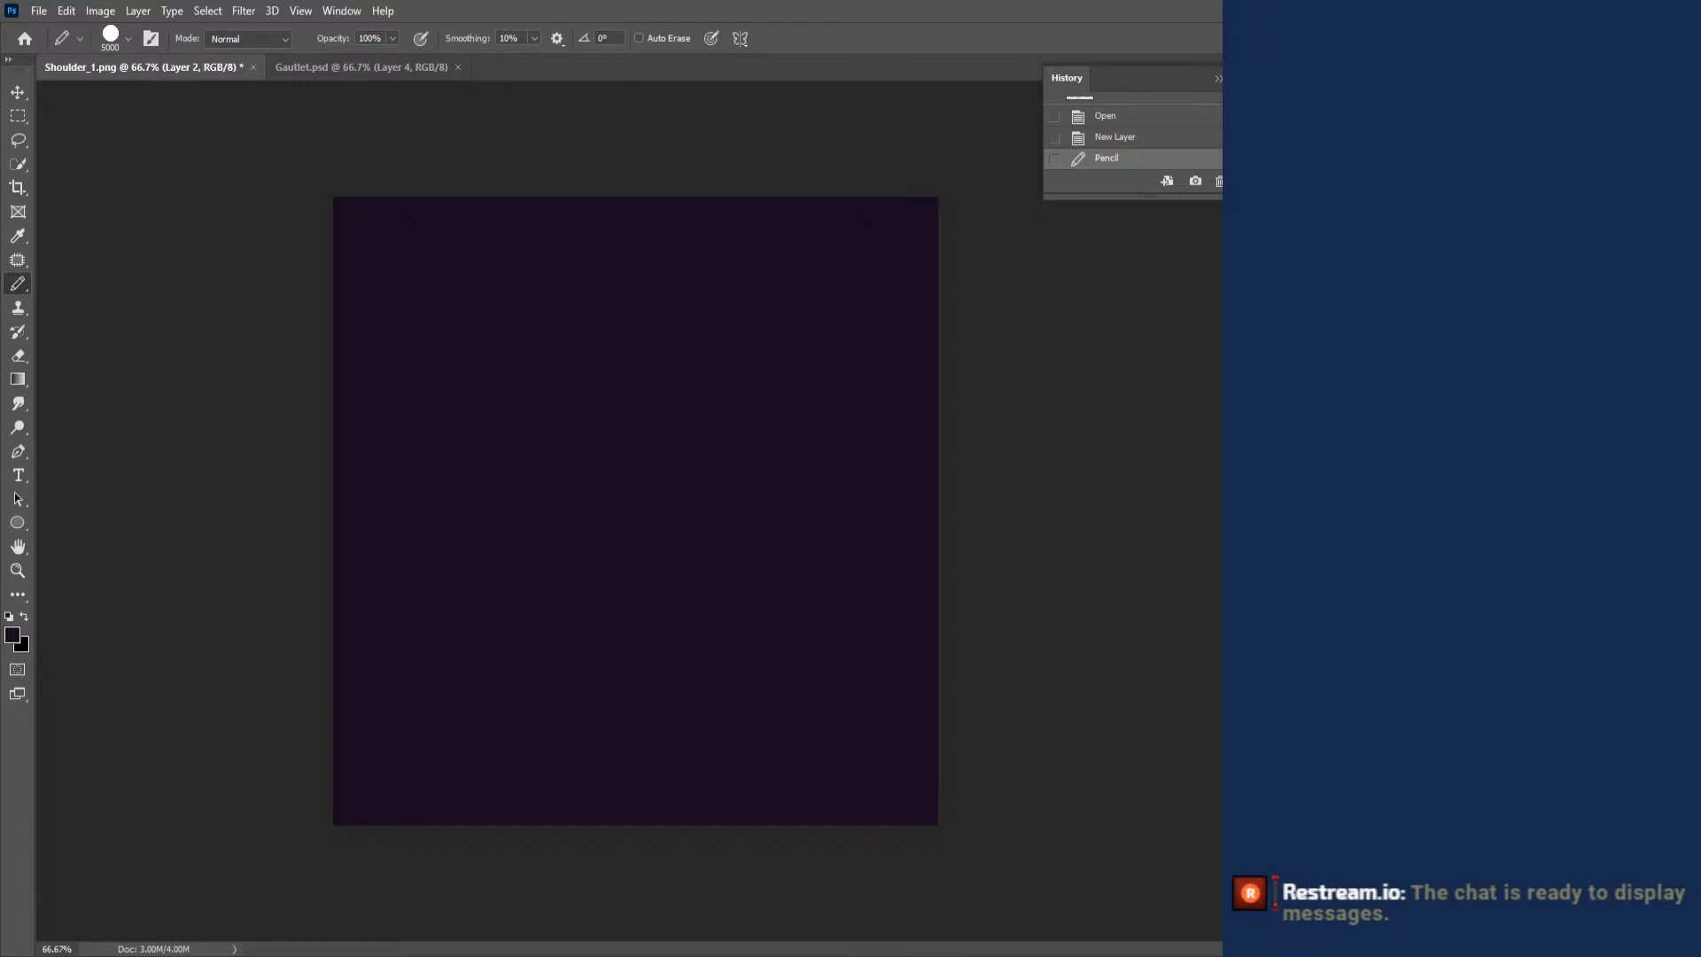
pyautogui.hotkey('ctrl', '[')
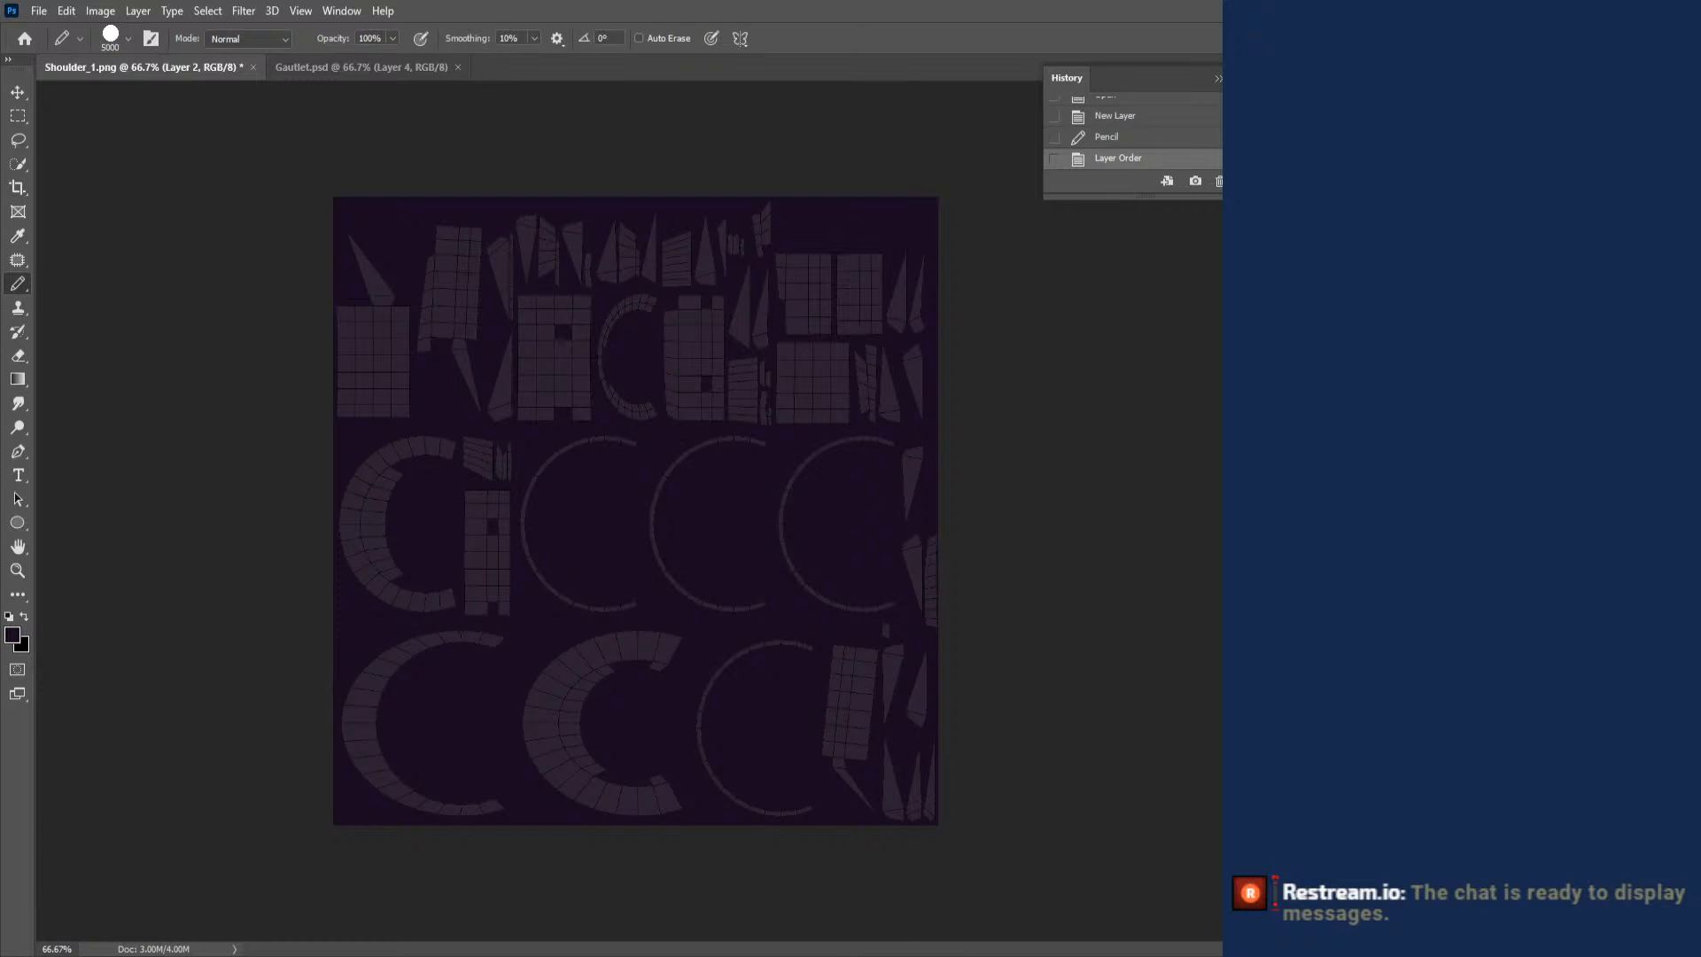
# - Give the UV layout on Layer 1 a pale pinkish-purple Color Overlay, with Inner Shadow turned off
pyautogui.hotkey('alt', ']')
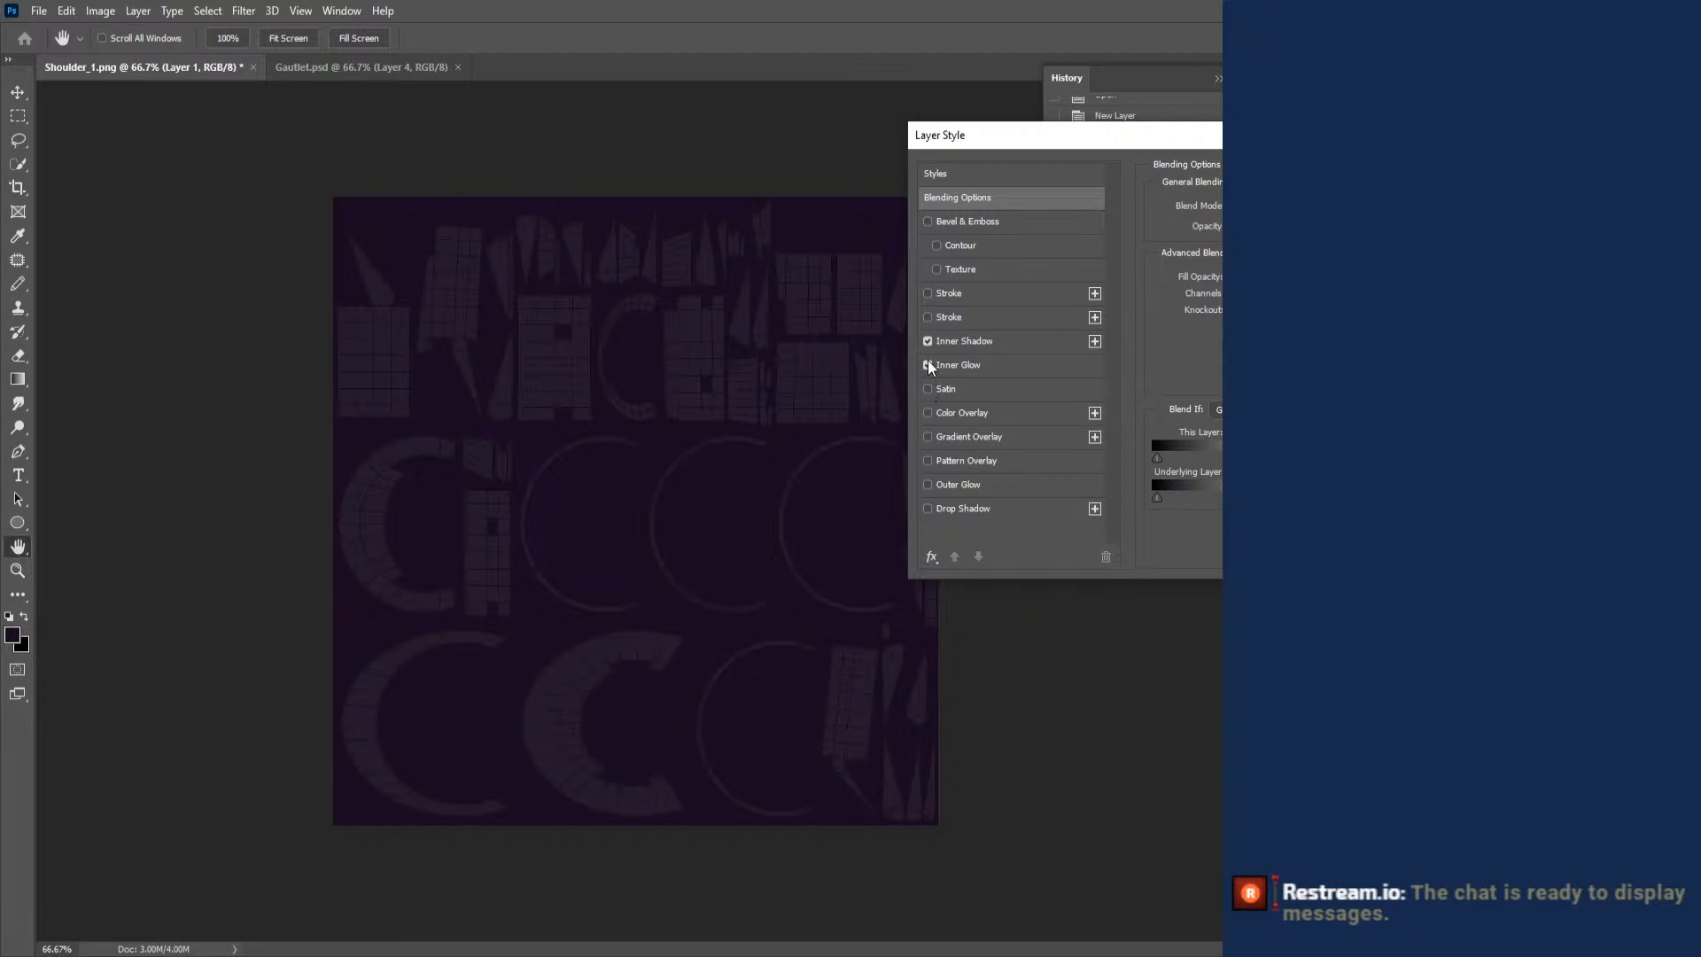
pyautogui.click(928, 341)
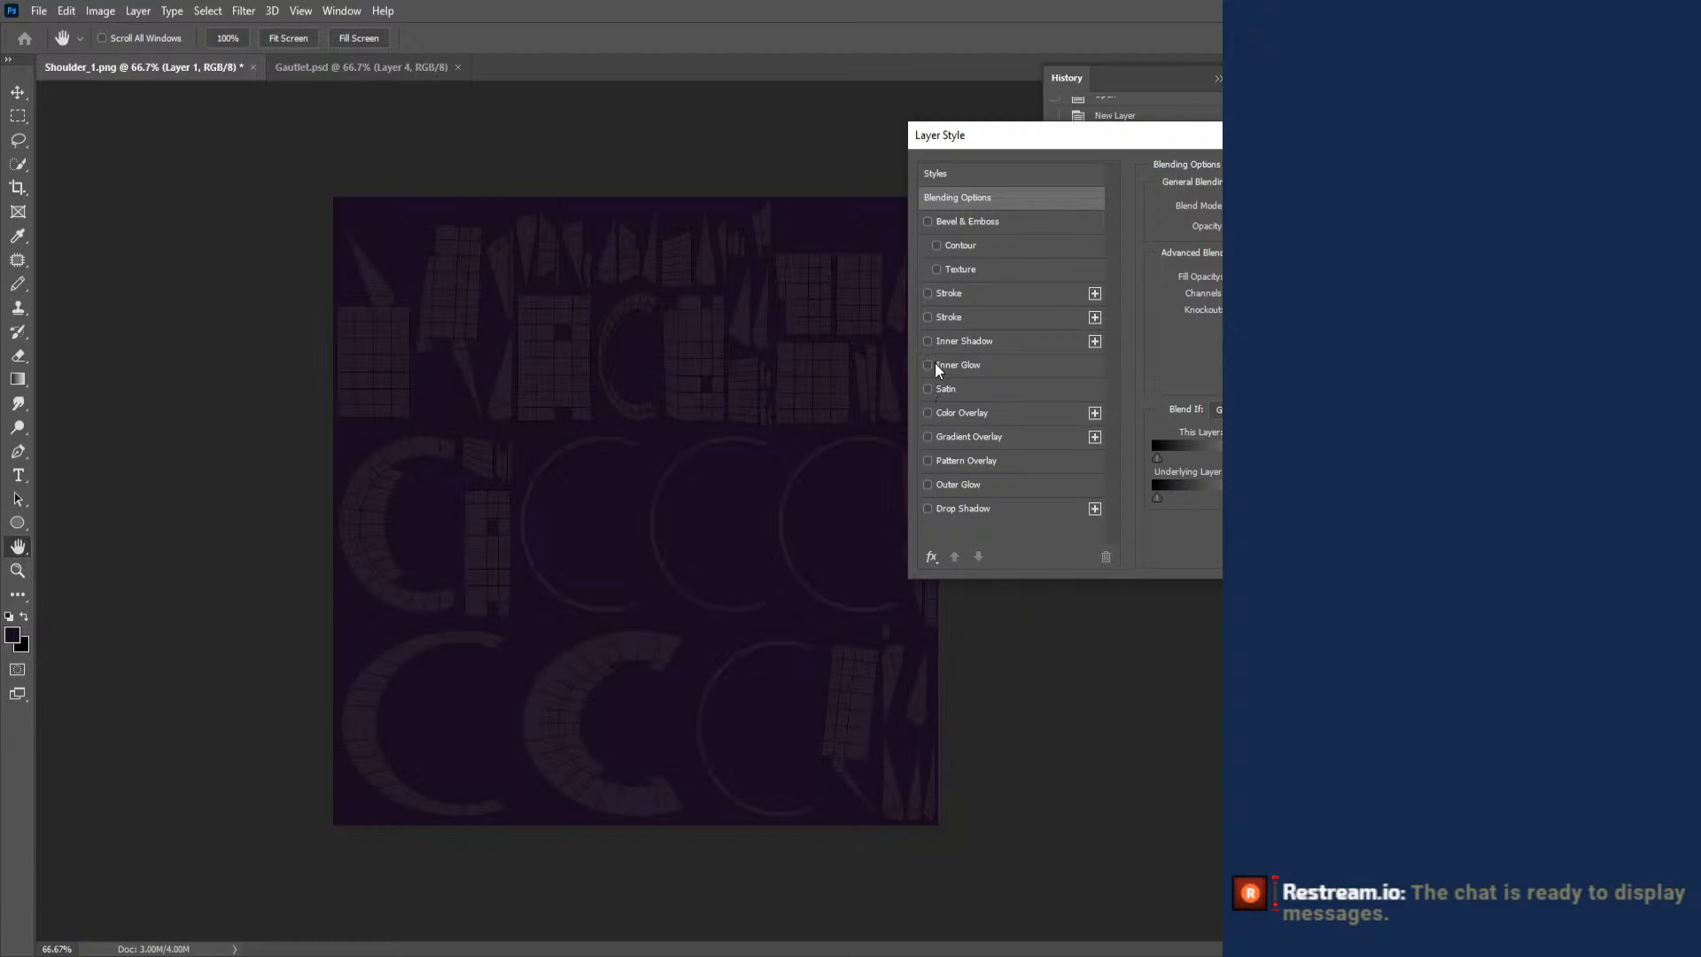
pyautogui.click(926, 413)
pyautogui.click(960, 412)
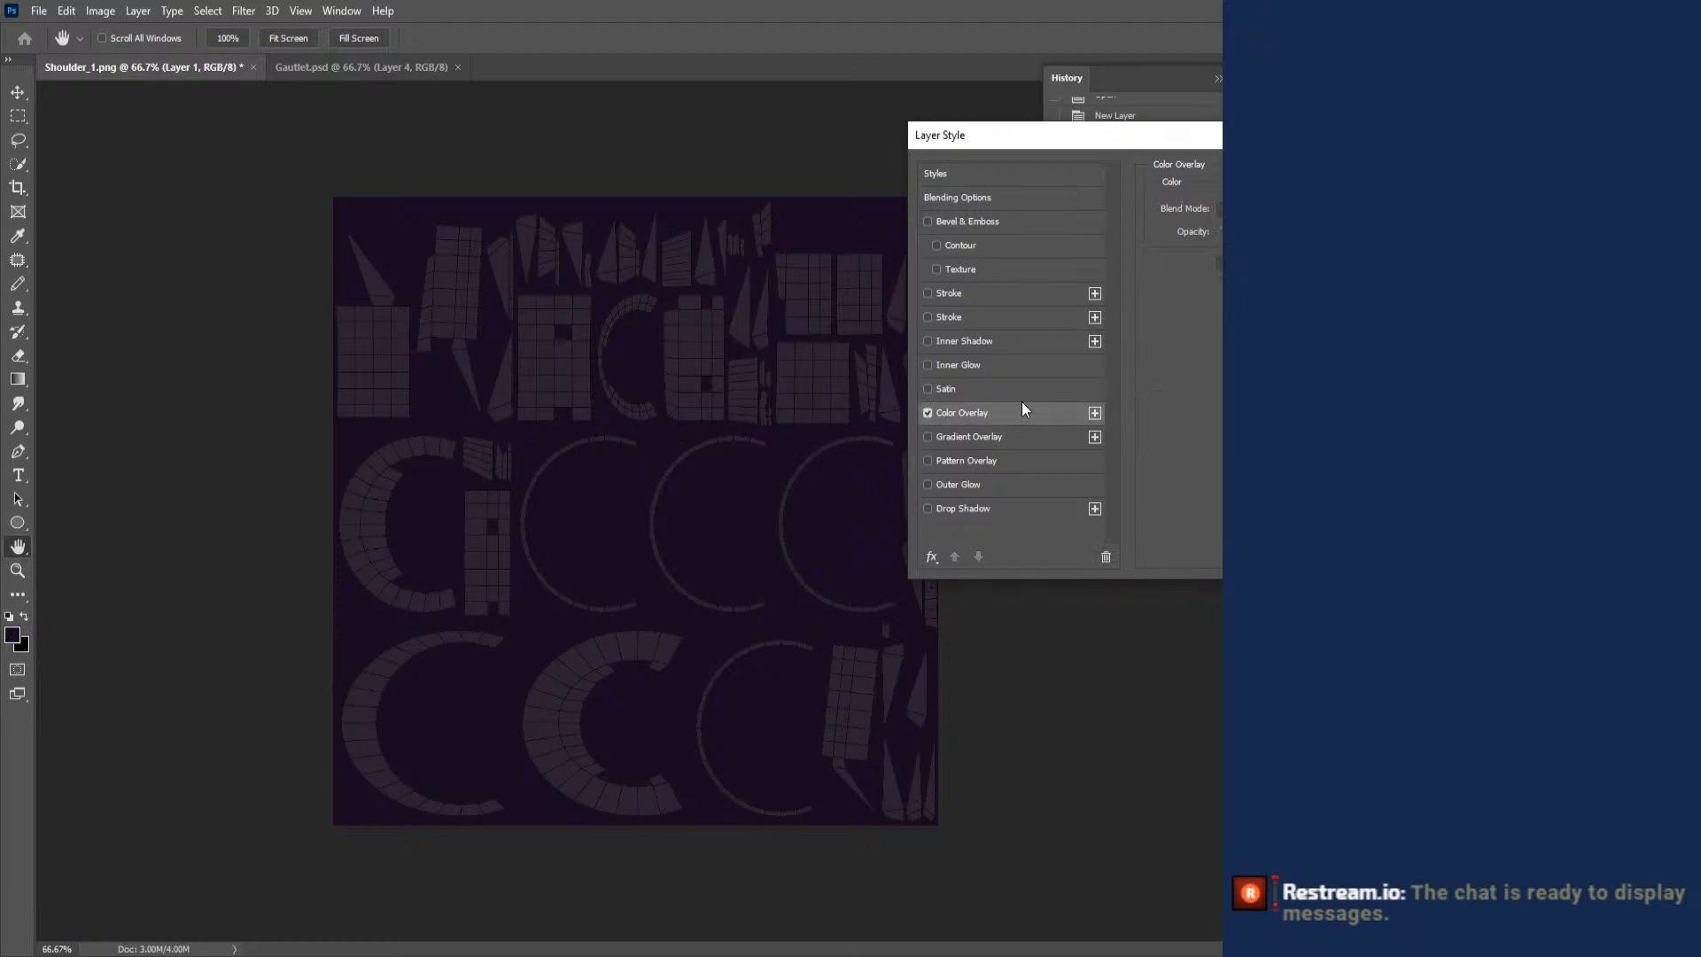
pyautogui.click(1336, 209)
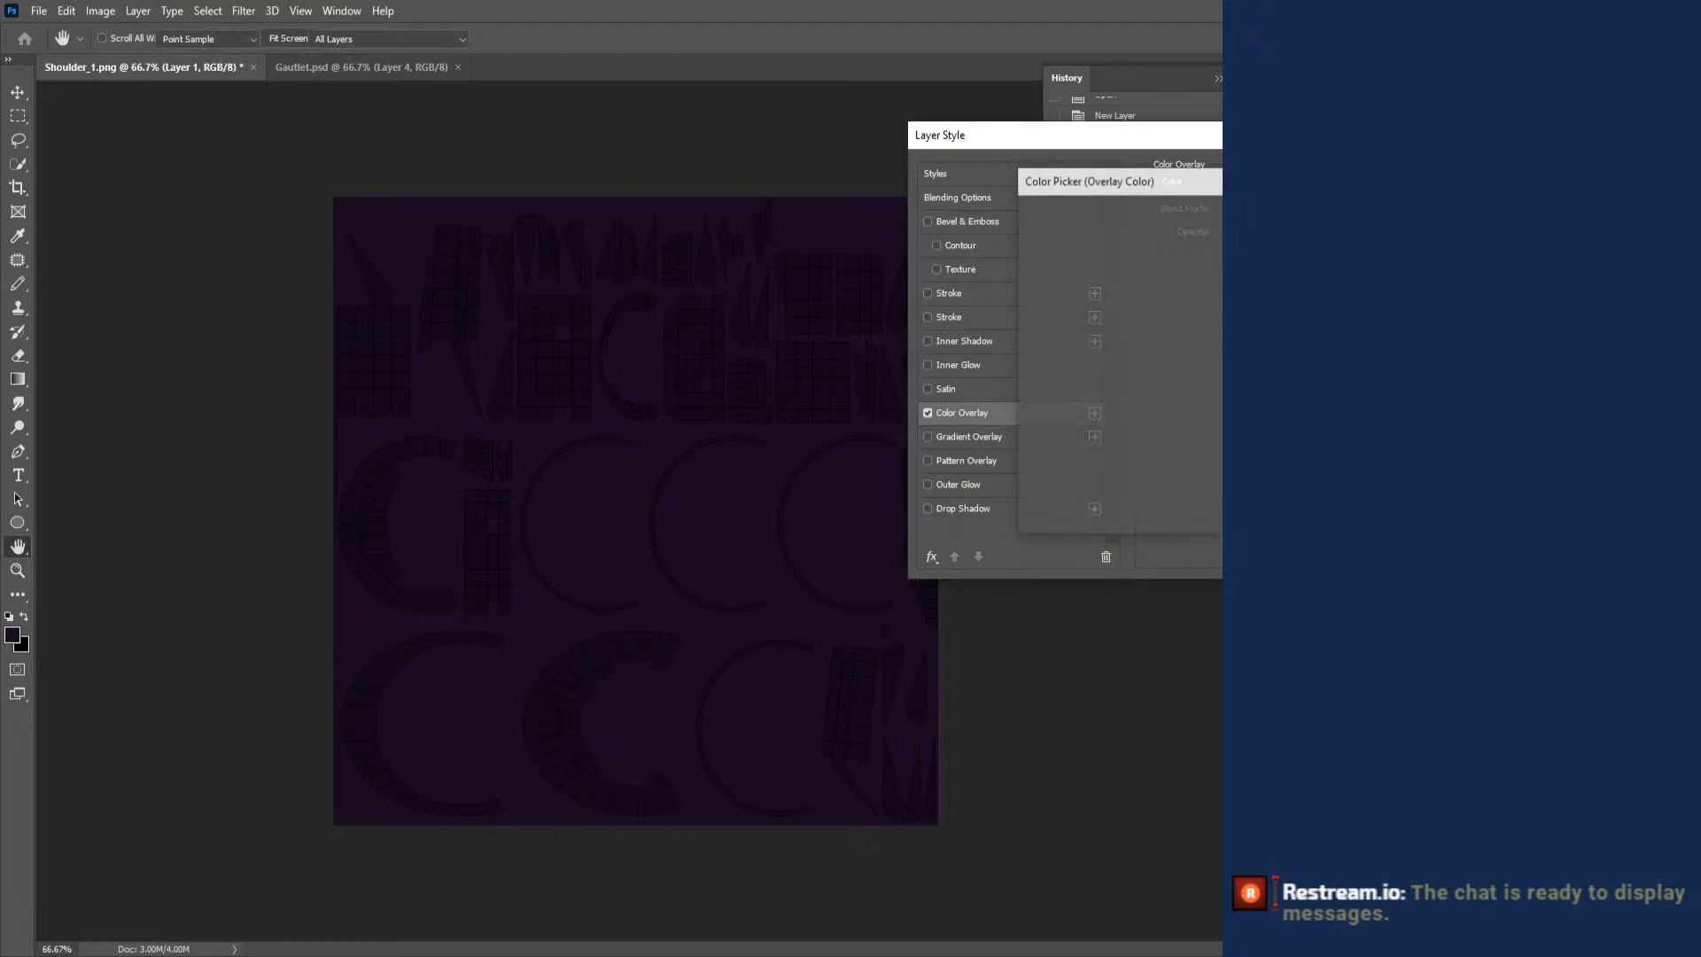
pyautogui.press('Return')
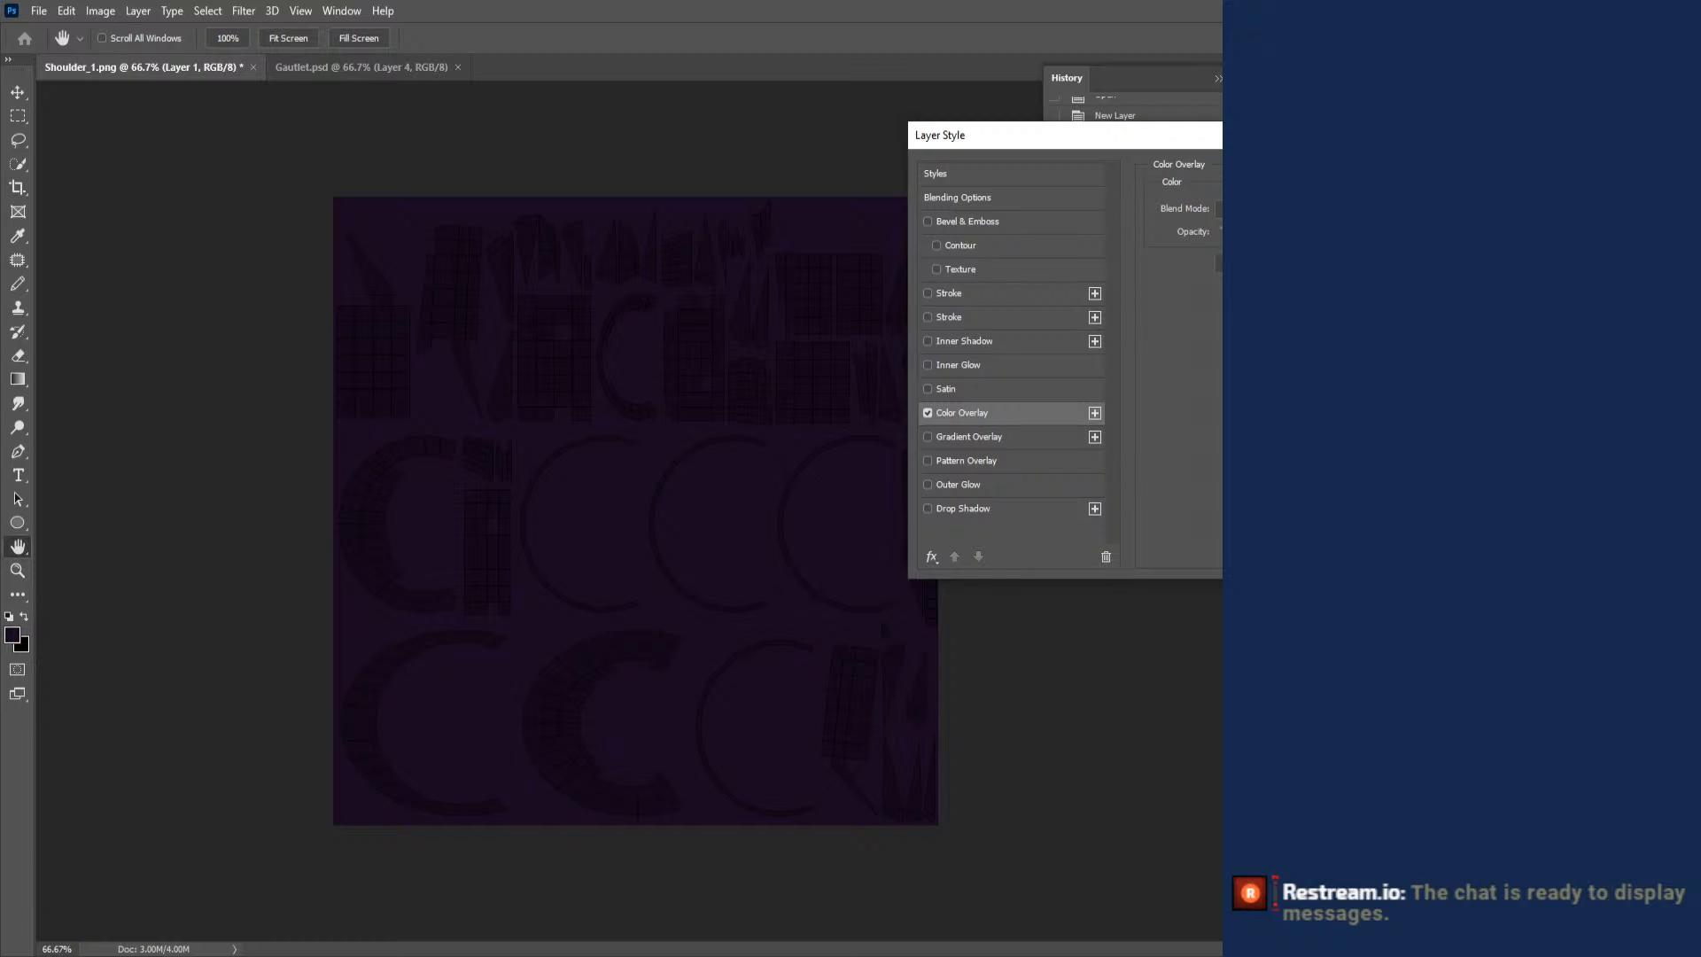
pyautogui.click(1336, 209)
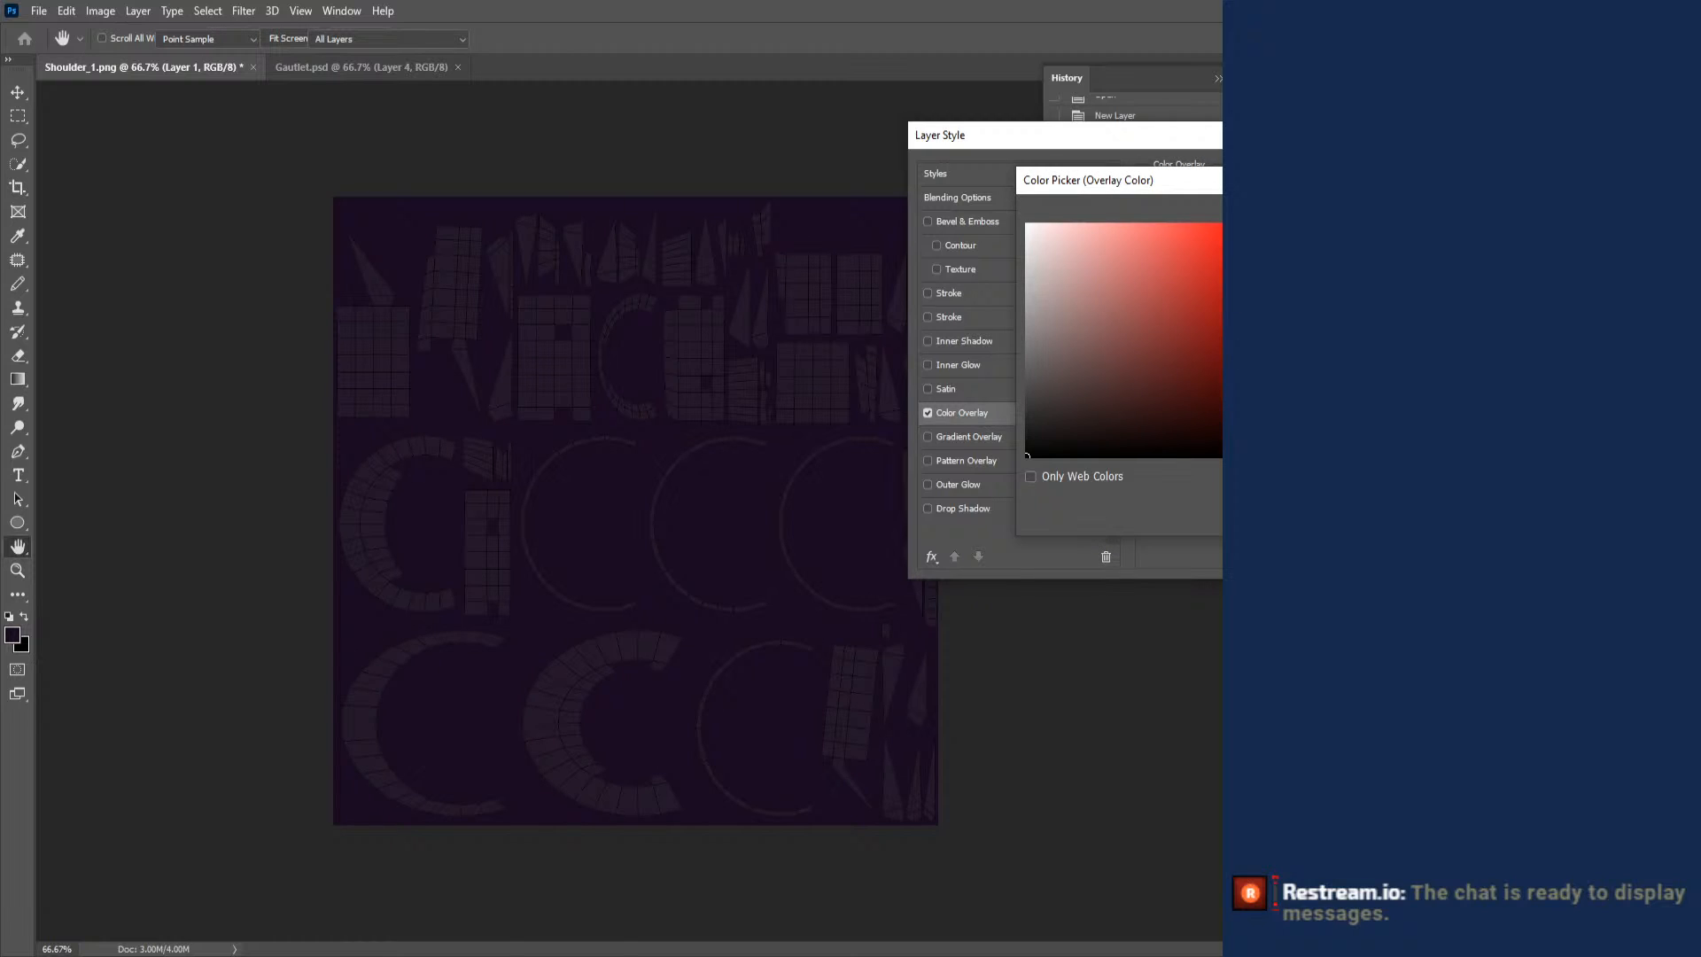
pyautogui.click(1282, 257)
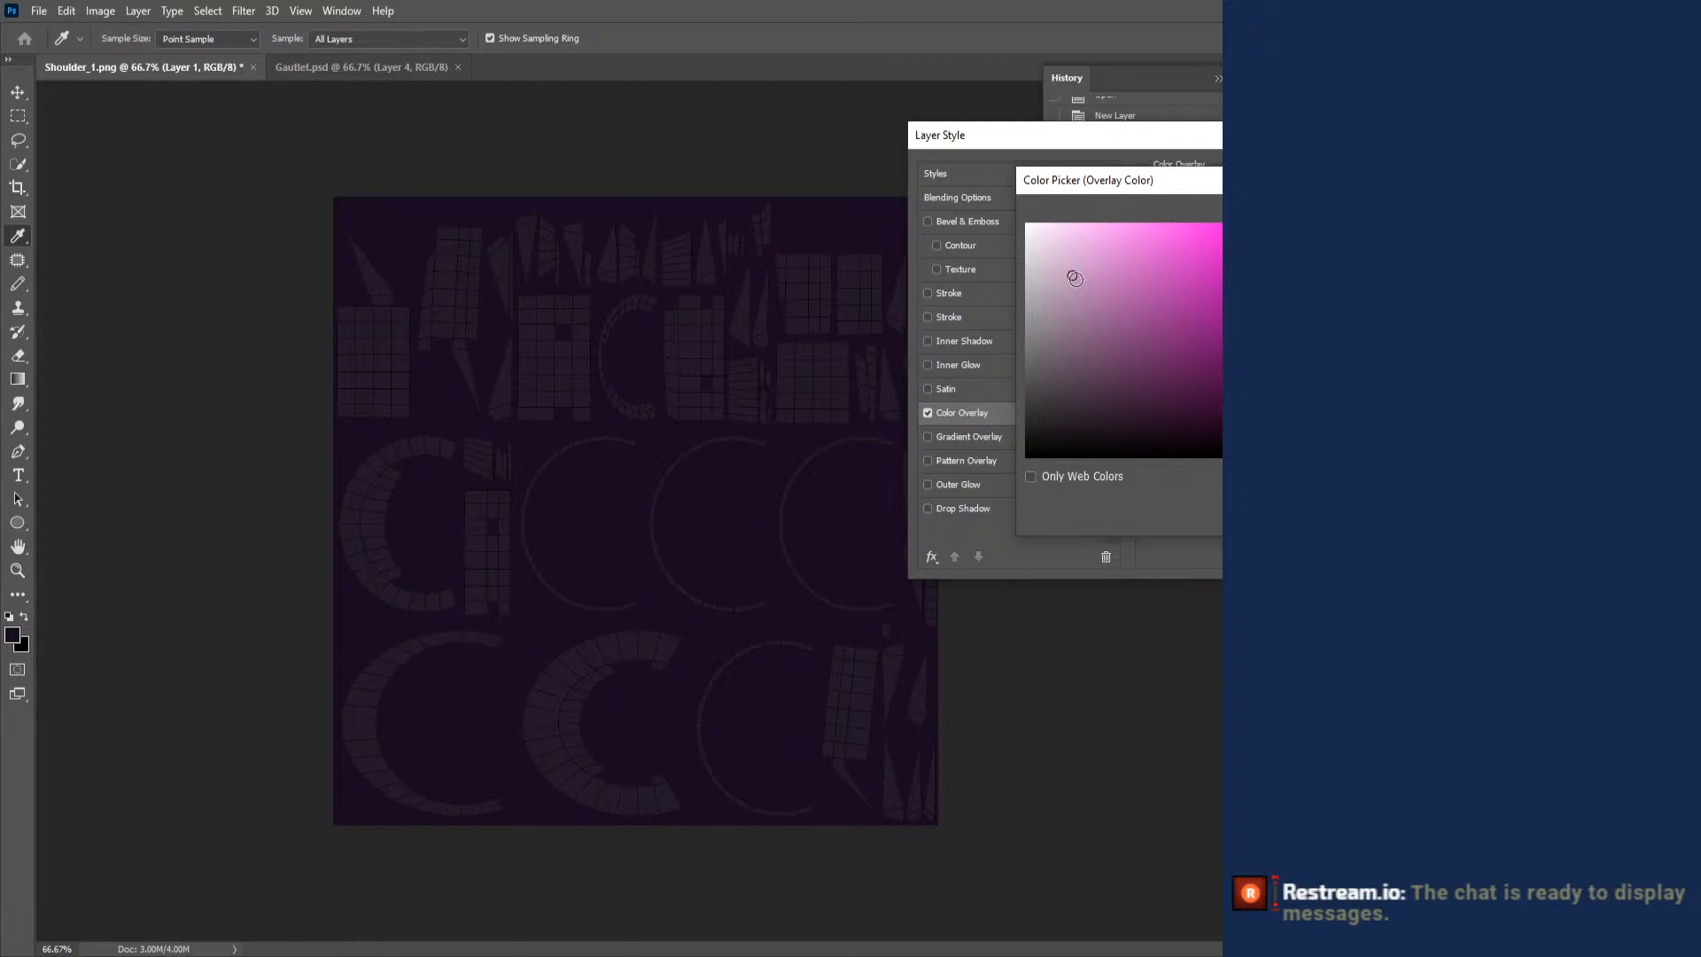
pyautogui.click(1073, 277)
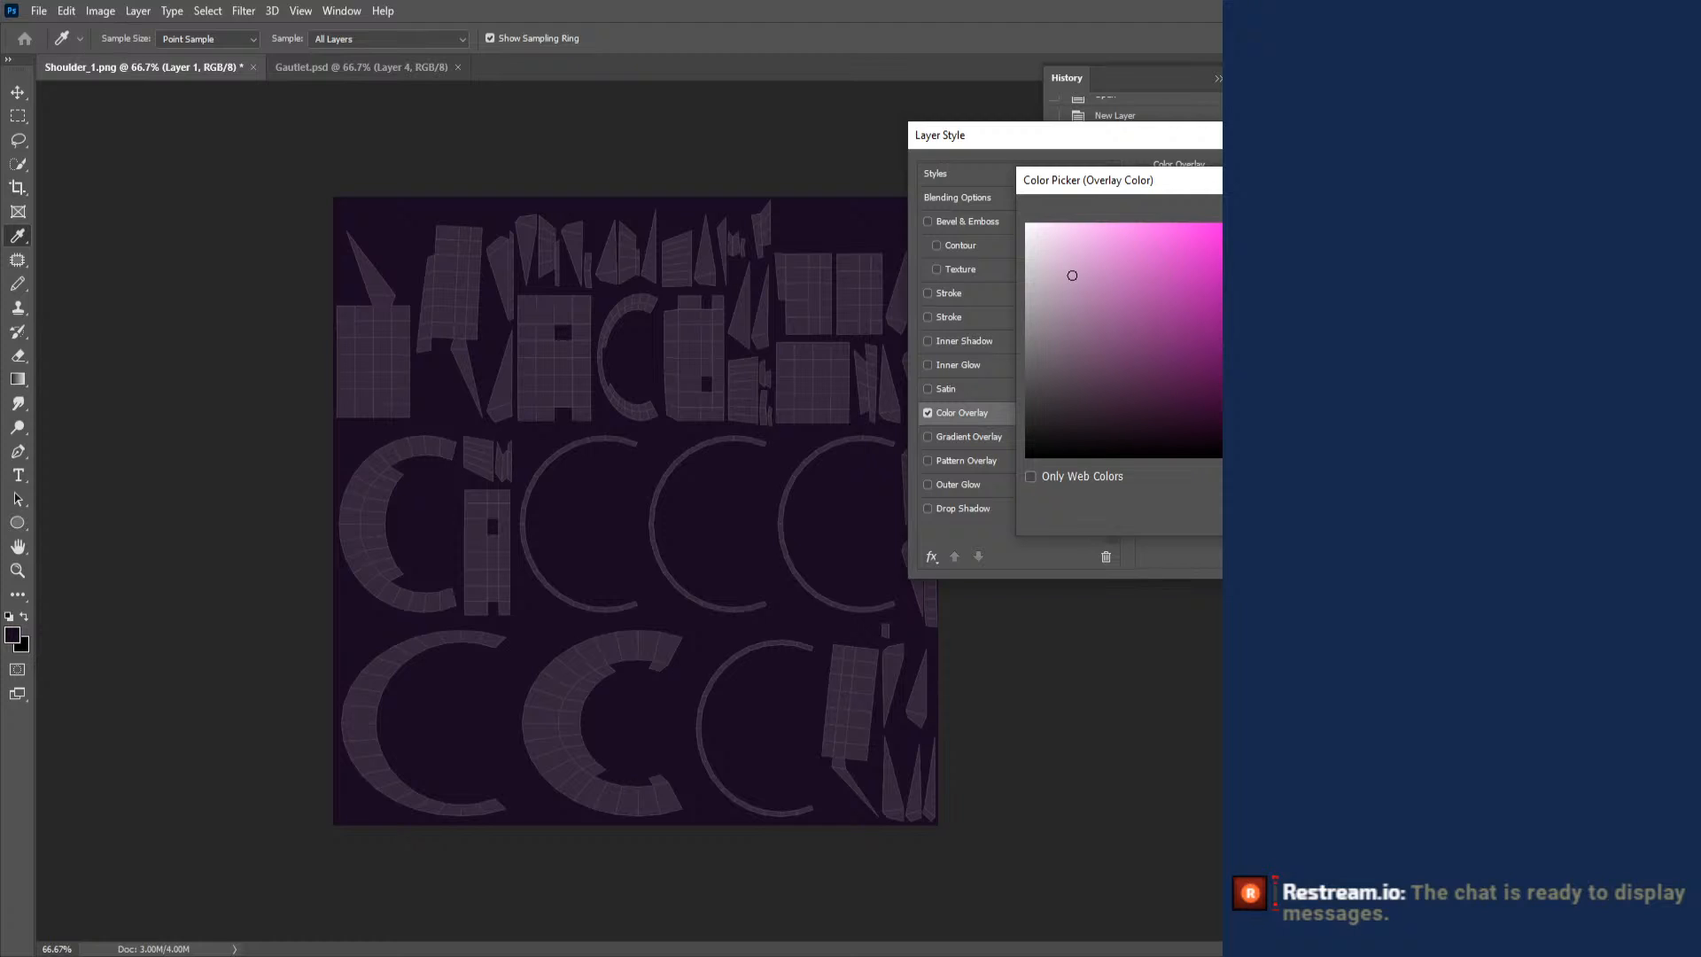
pyautogui.click(1462, 215)
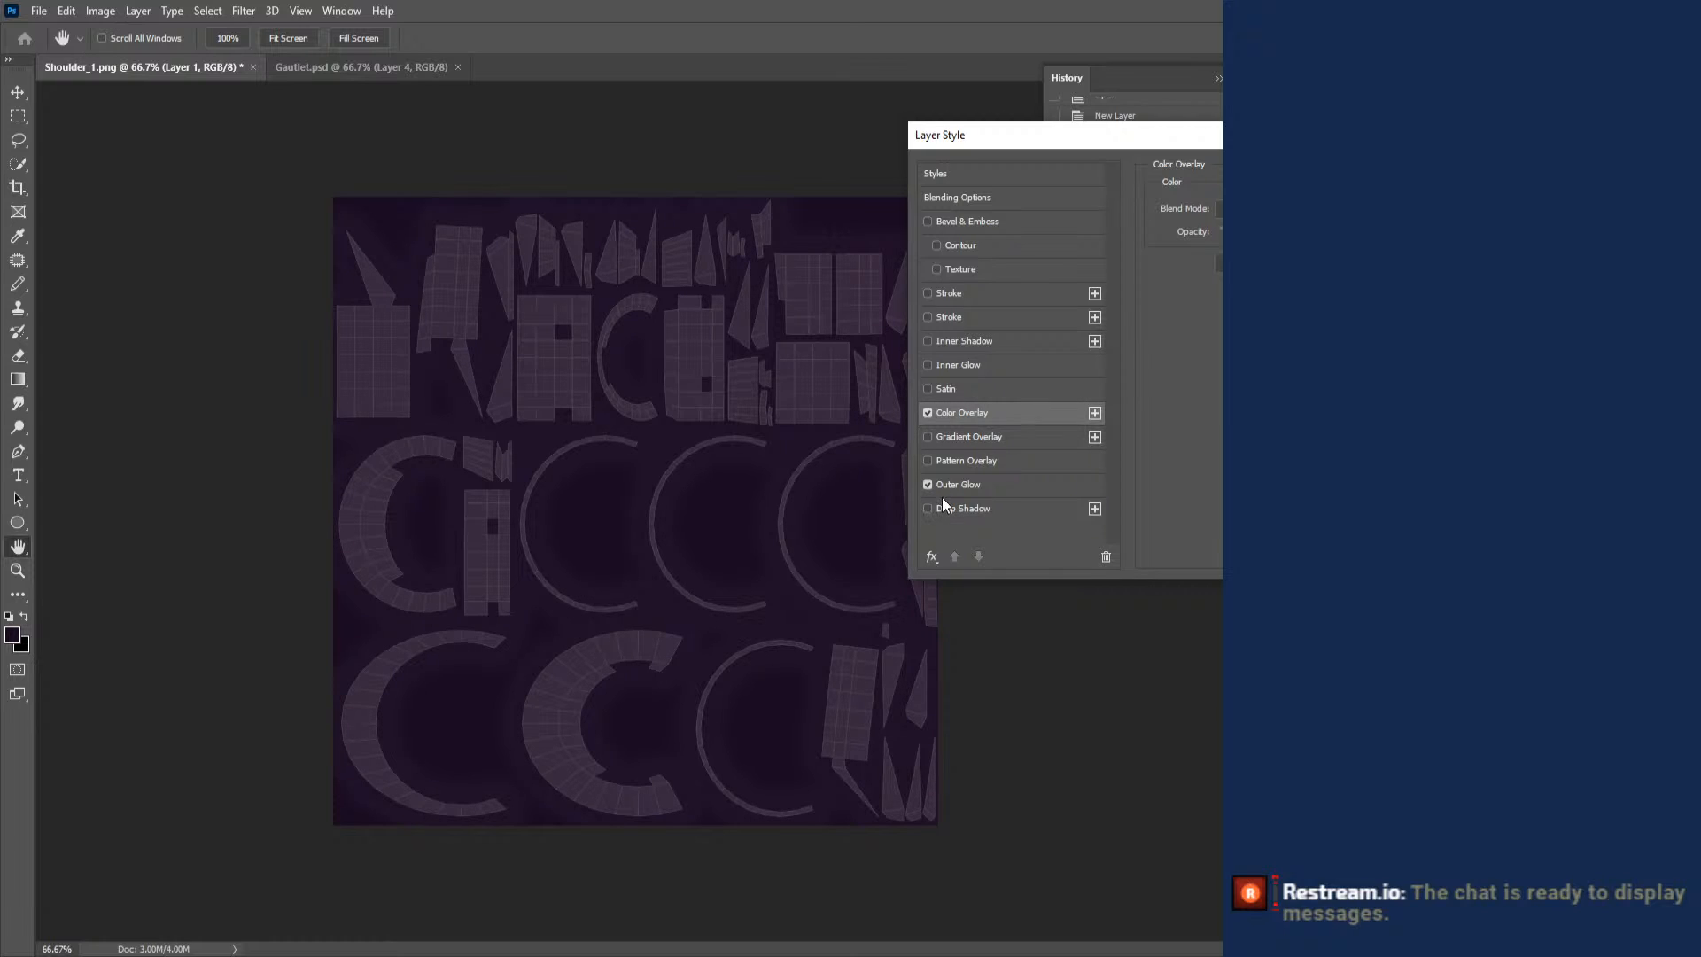
# - Try an Outer Glow on Layer 1, replace it with an Inner Glow using the Foreground to Transparent gradient, and apply the layer style
pyautogui.click(962, 484)
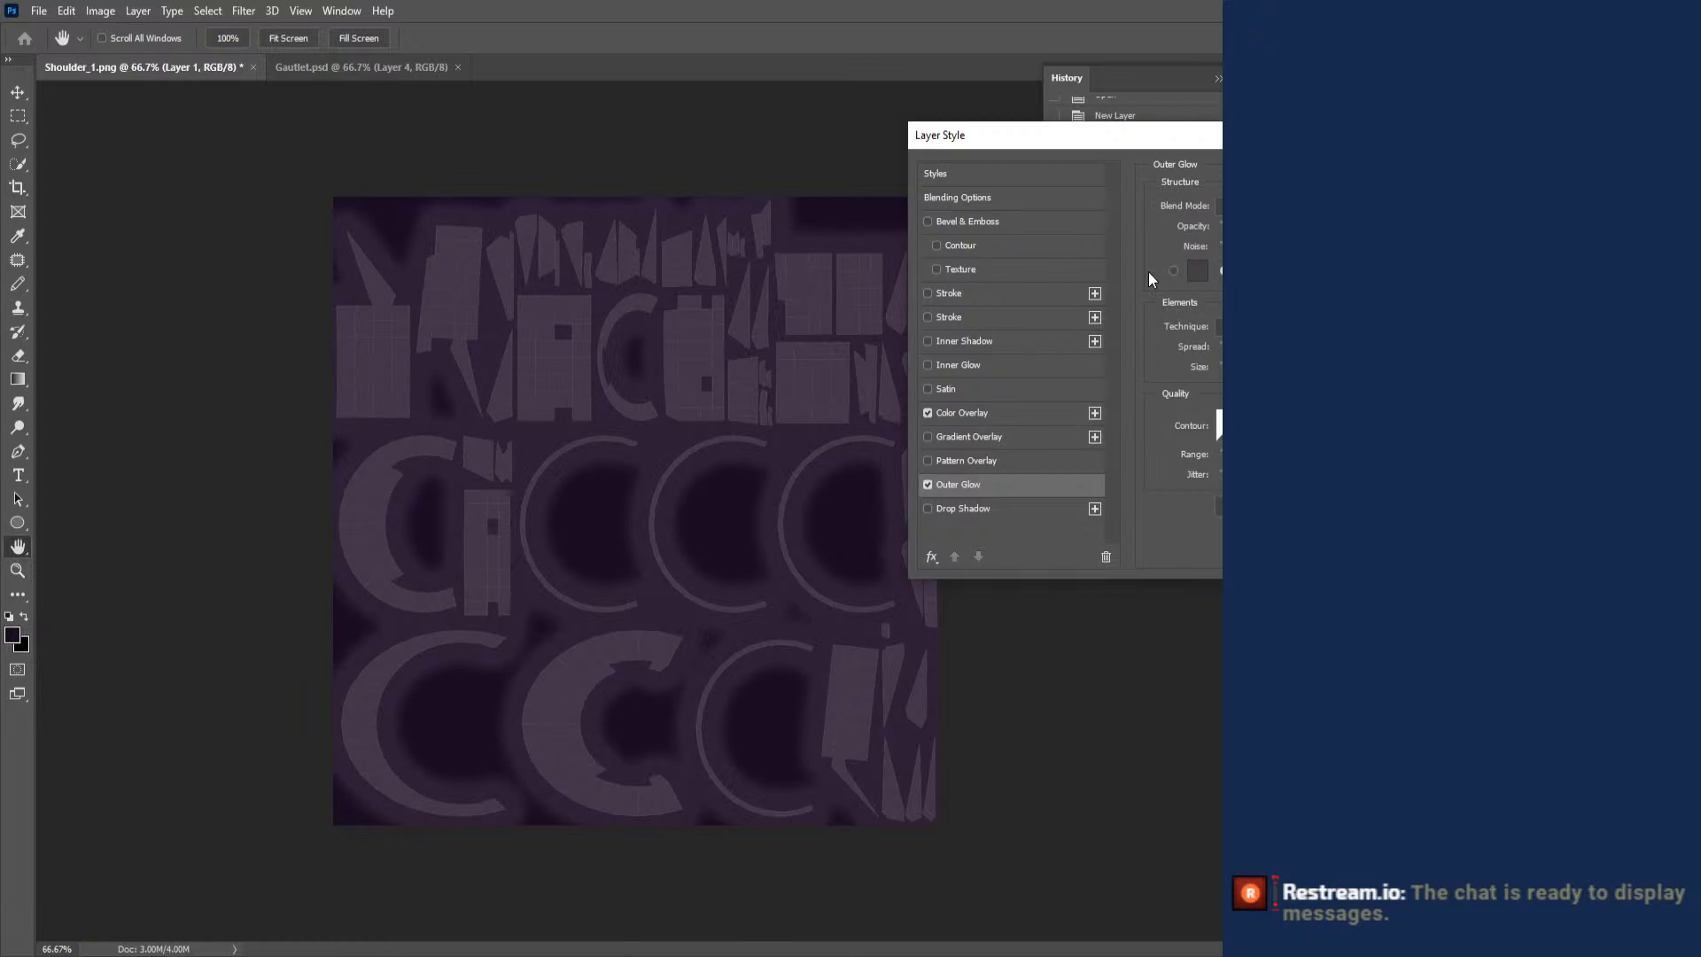
pyautogui.click(928, 365)
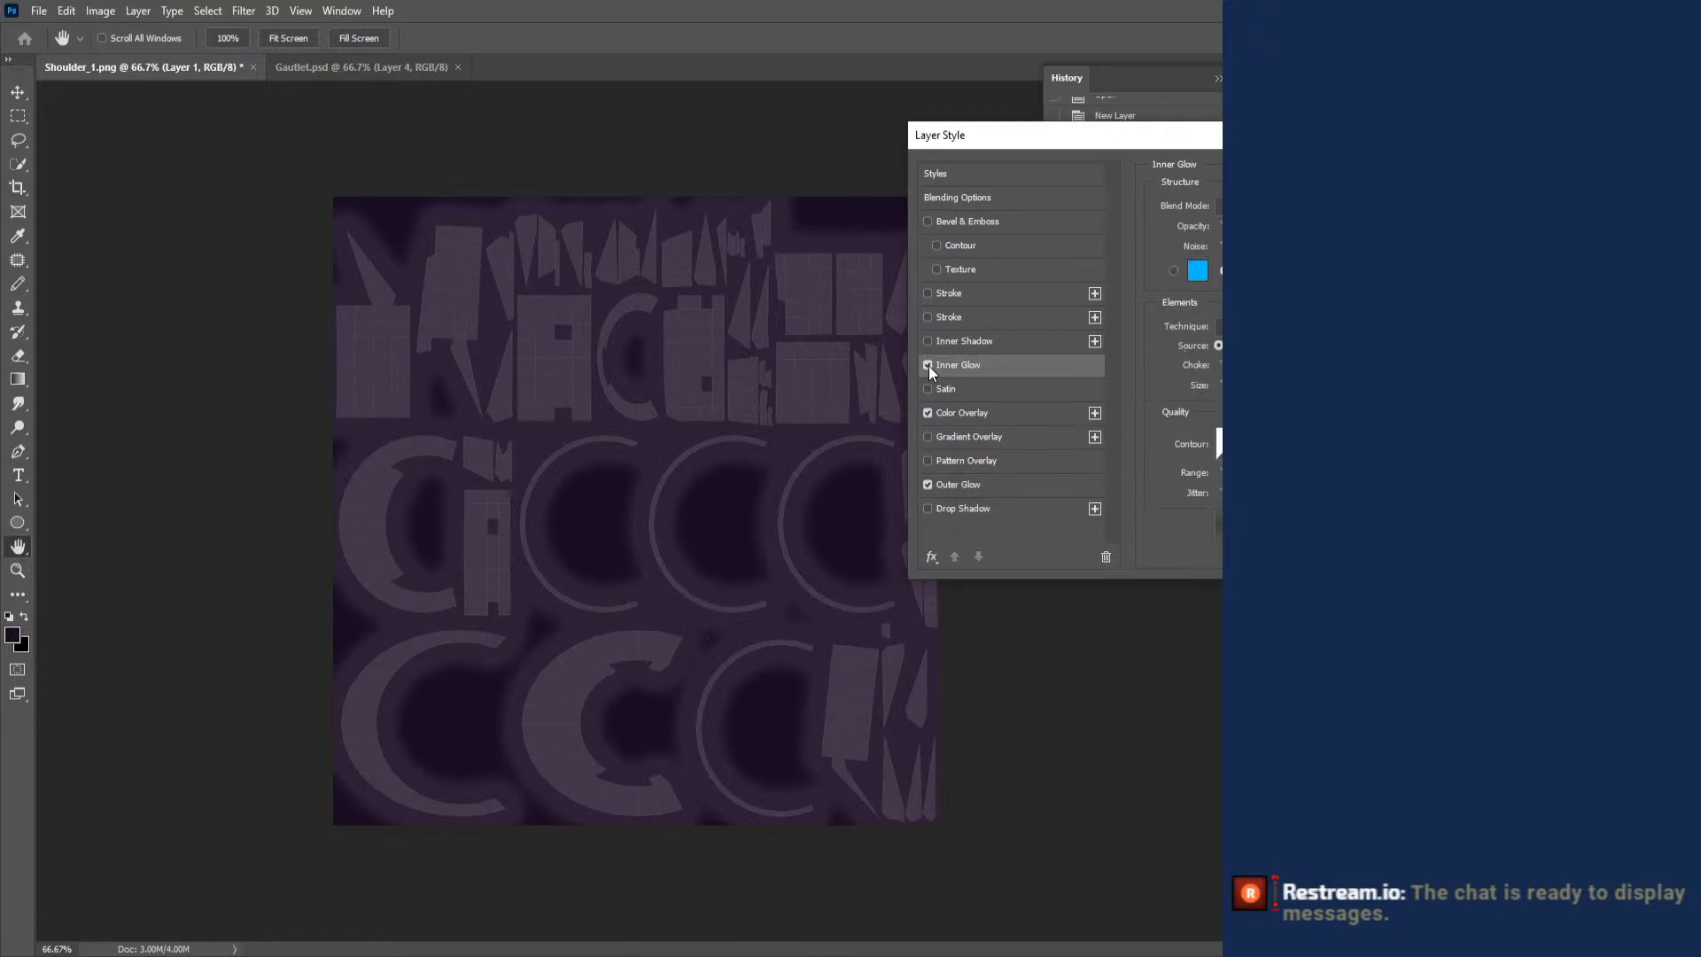
pyautogui.click(927, 484)
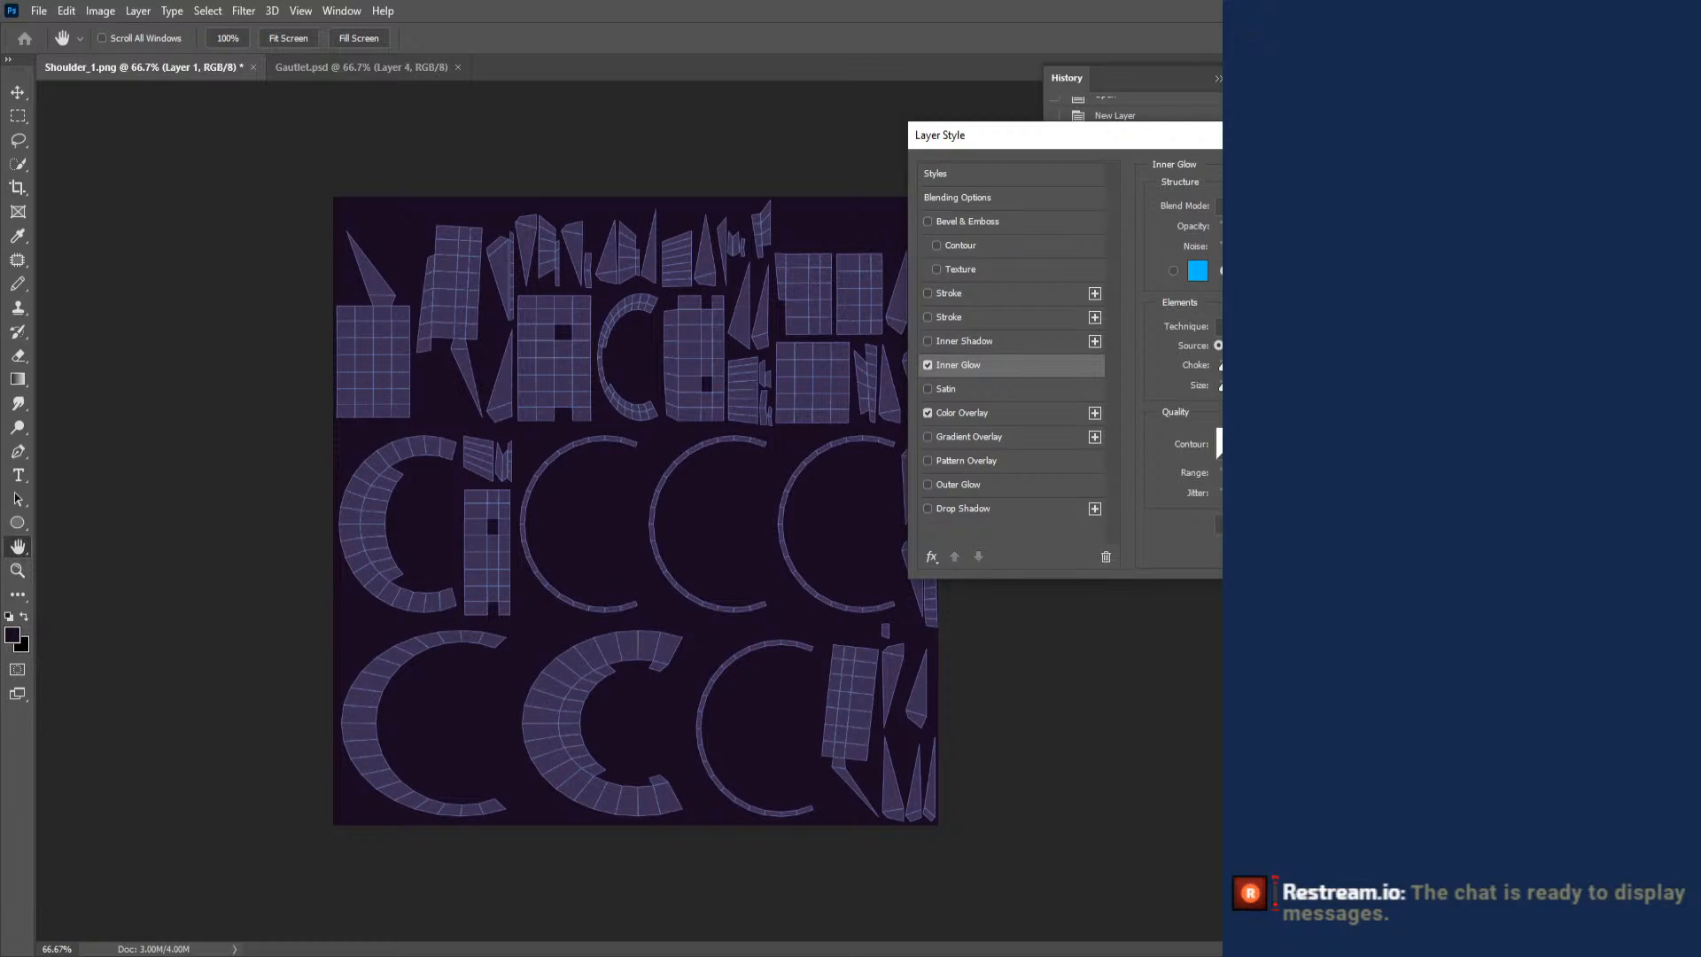
pyautogui.click(1265, 271)
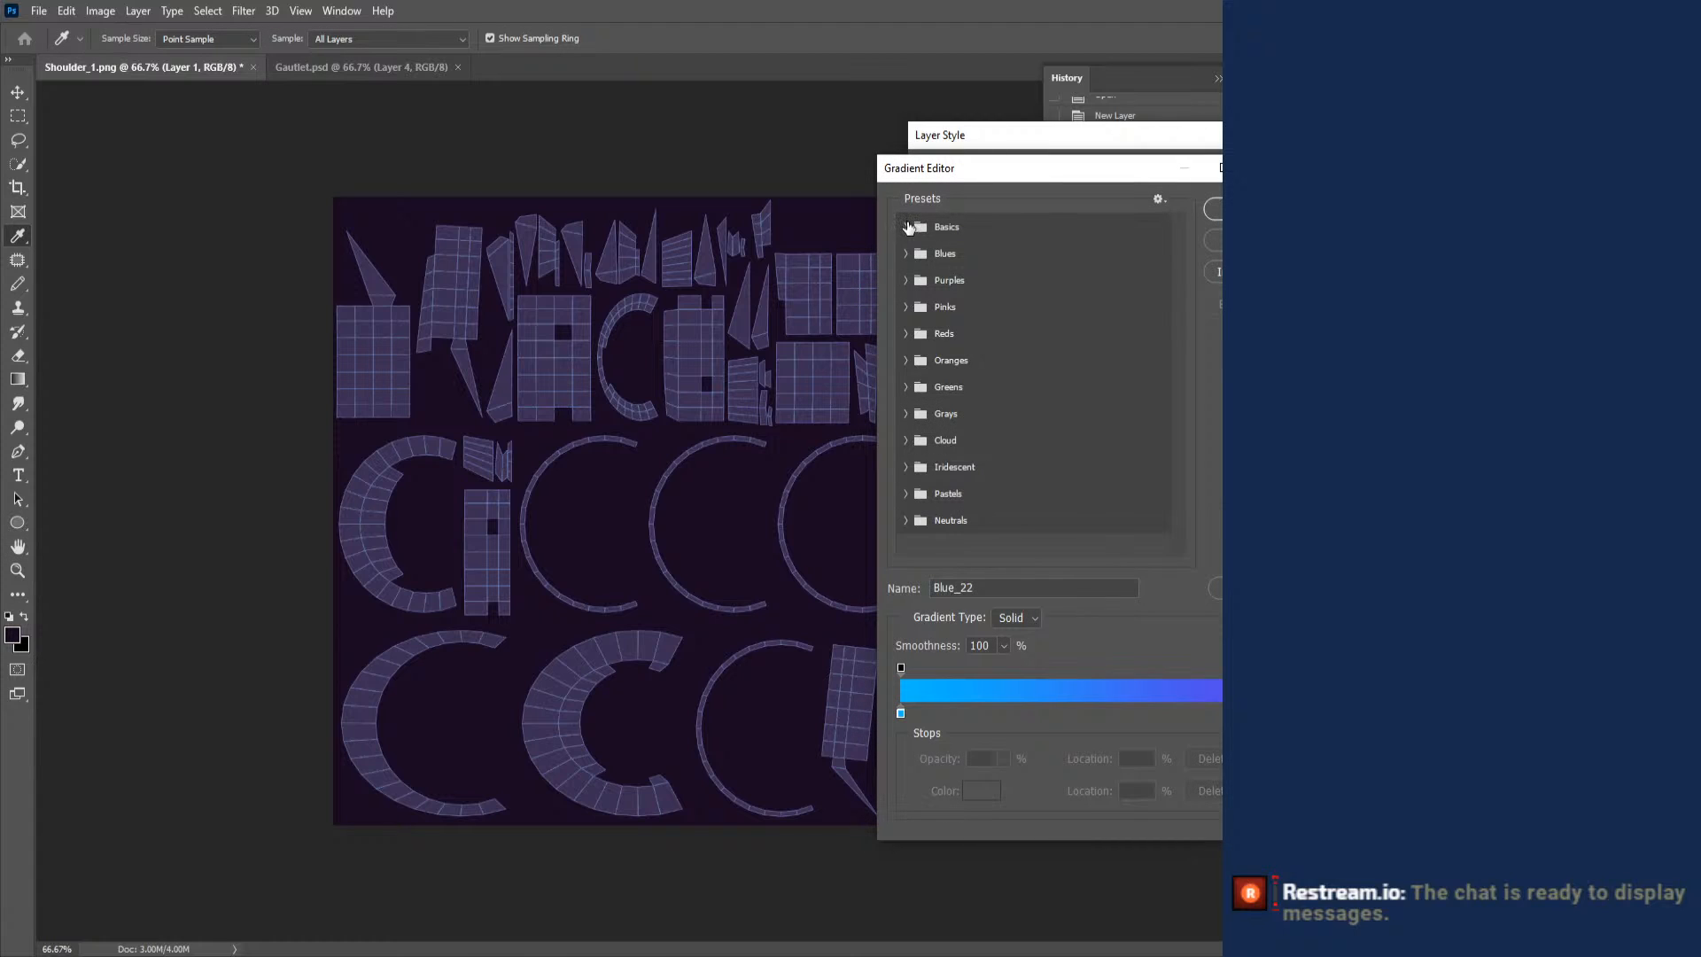
pyautogui.click(906, 227)
pyautogui.click(961, 259)
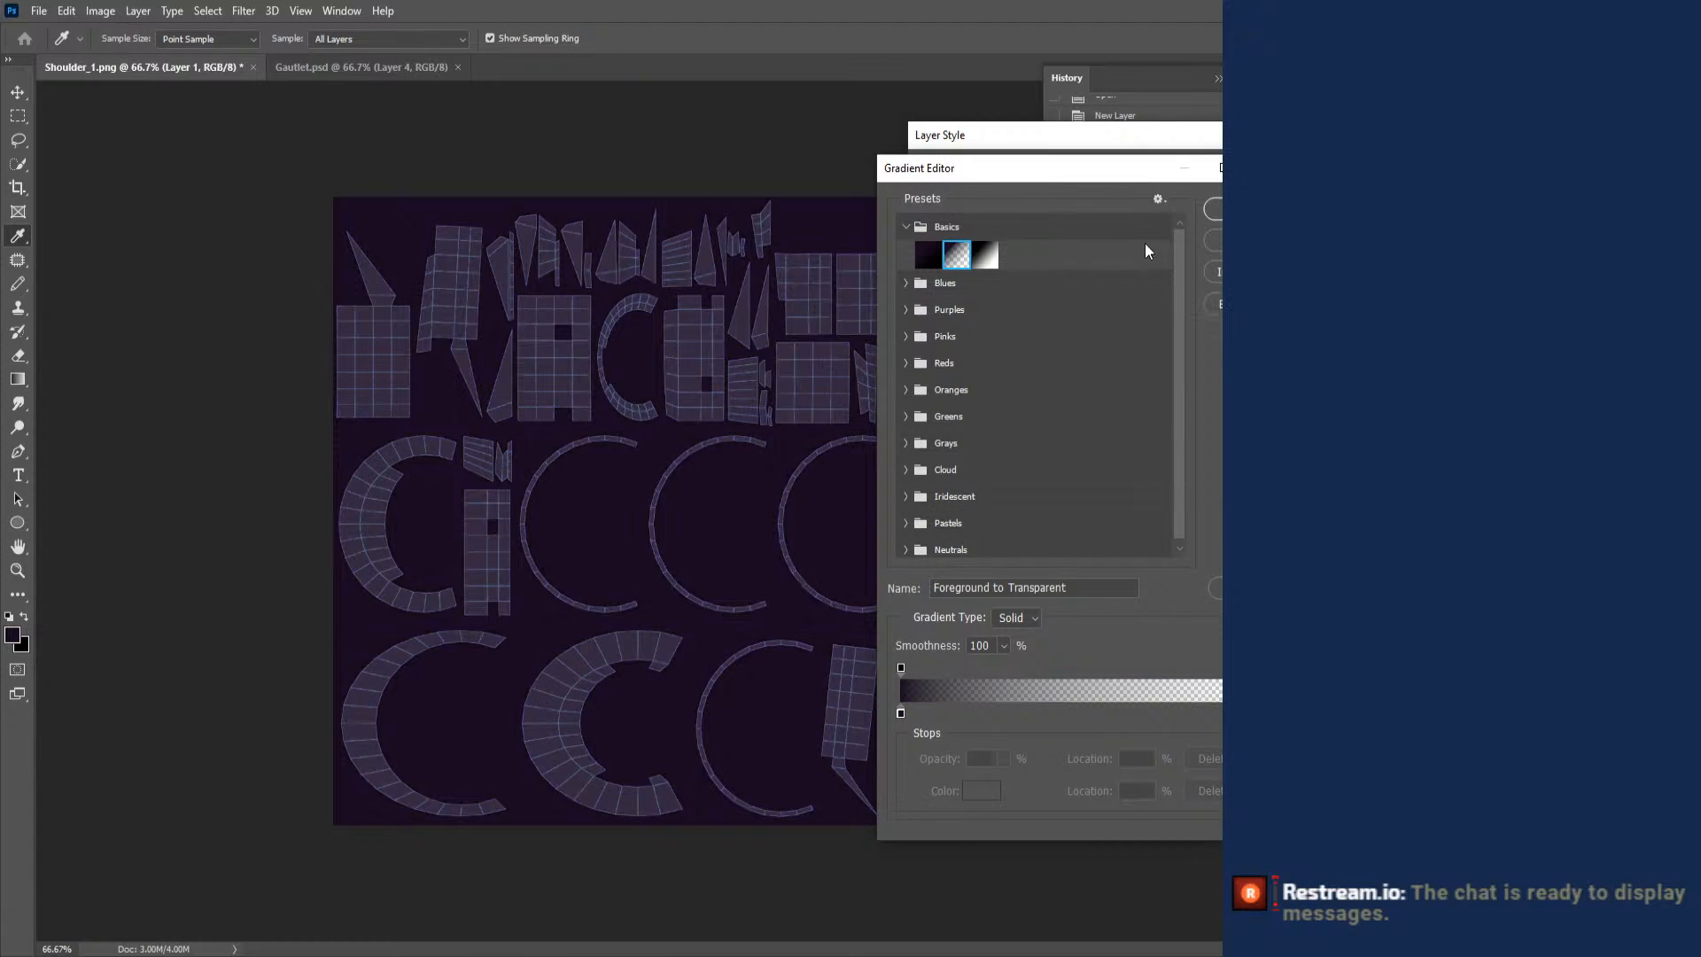
pyautogui.press('Return')
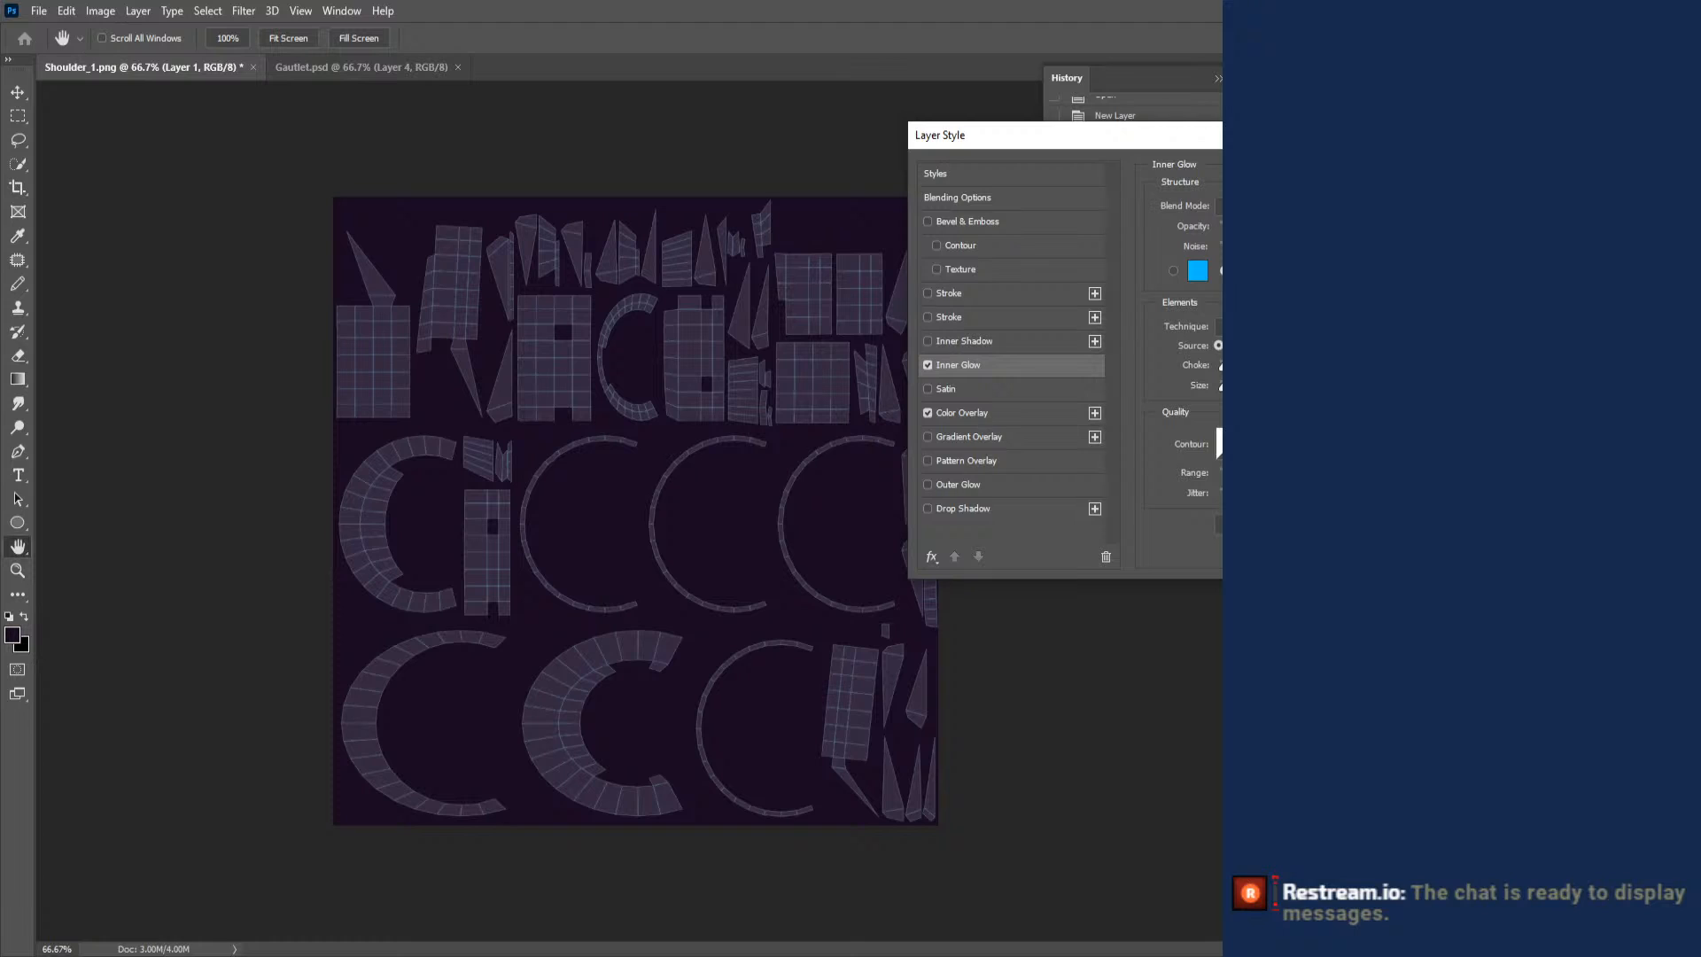
pyautogui.press('Escape')
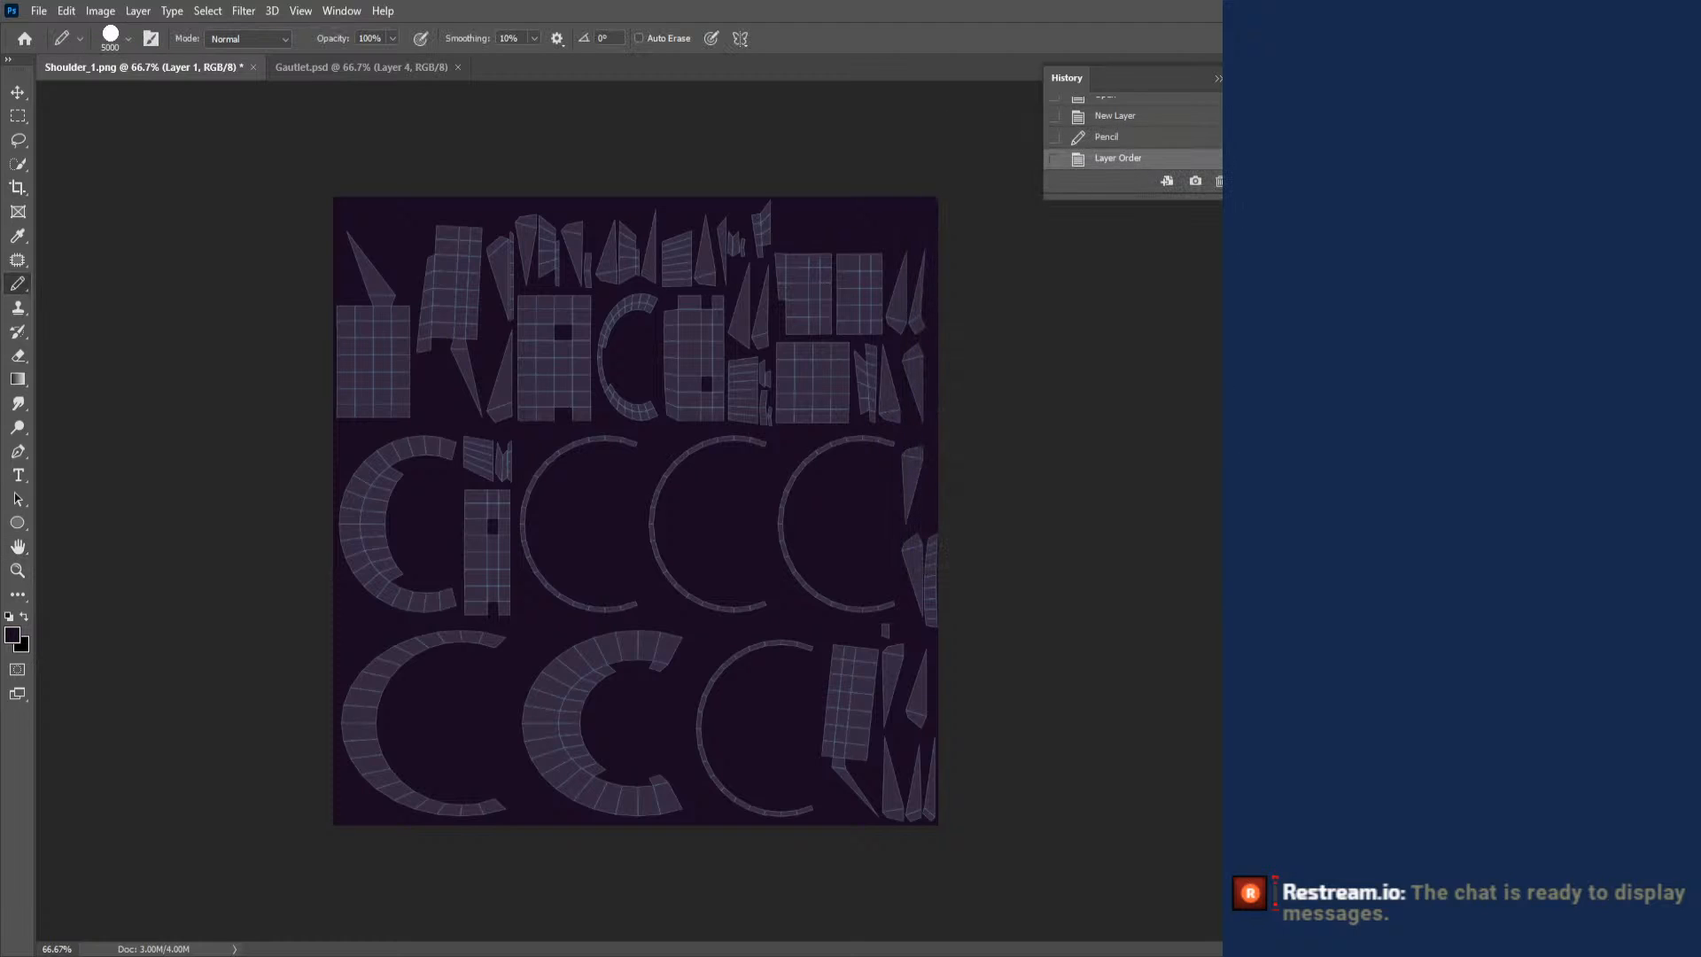
# - Check the highlights in Gautlet.psd, and add a new layer in Shoulder_1.png for painting with a light grey, 60 px textured Brush
pyautogui.click(353, 62)
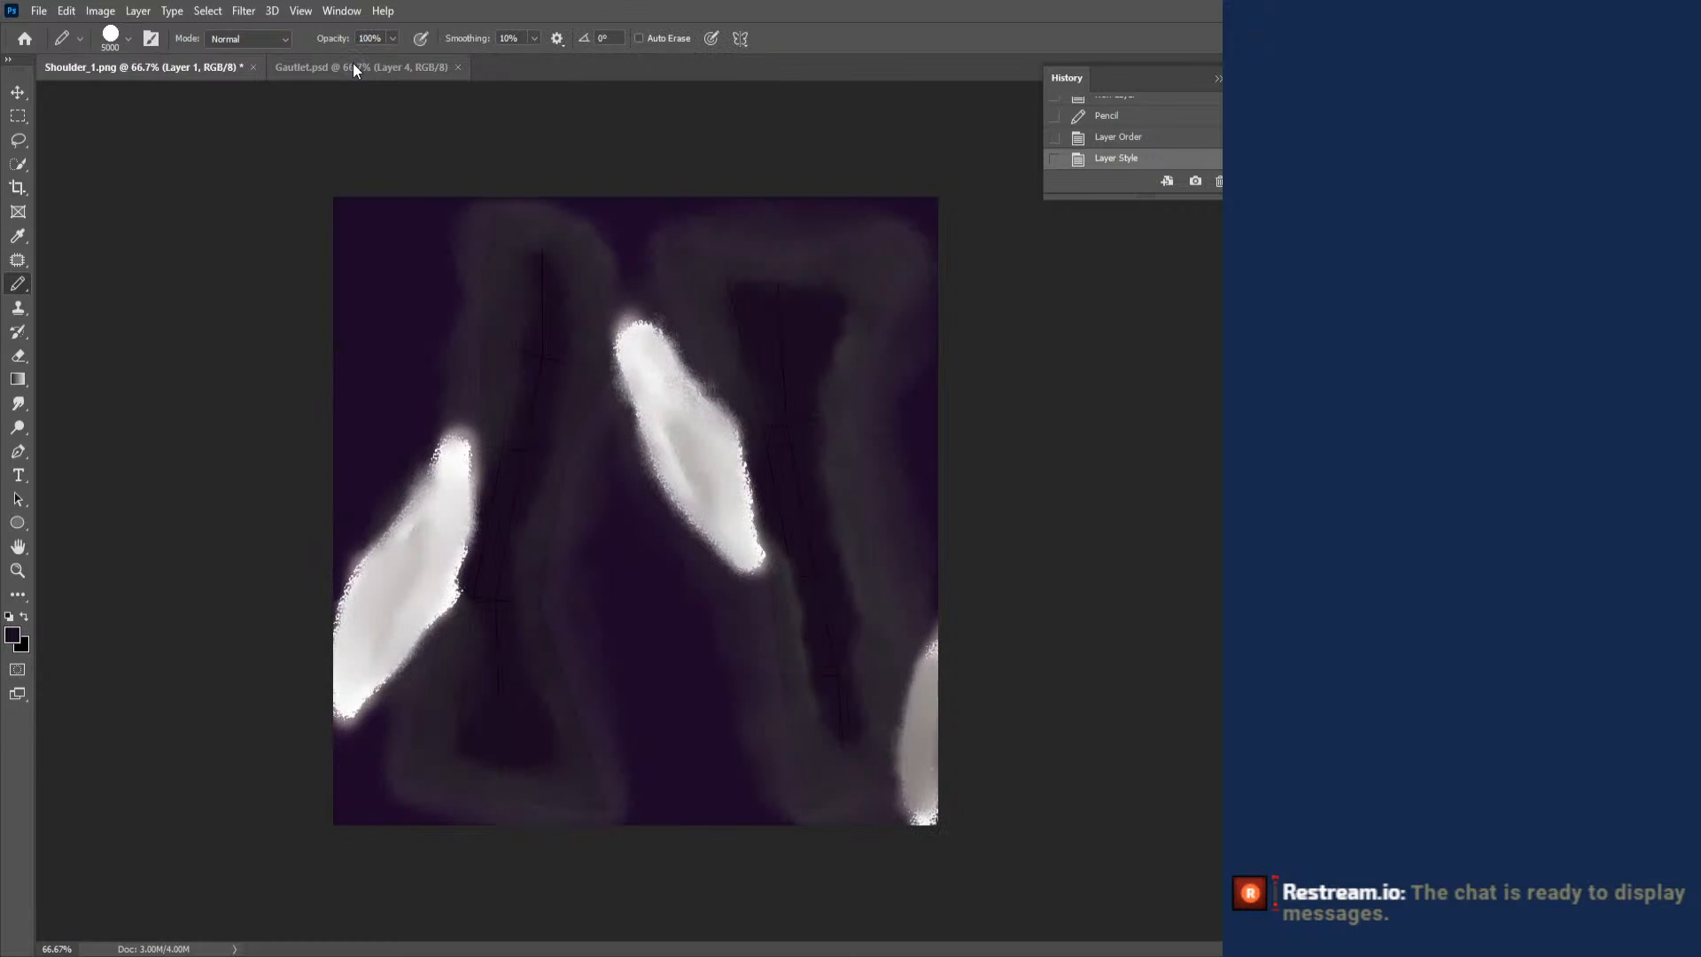
pyautogui.click(180, 68)
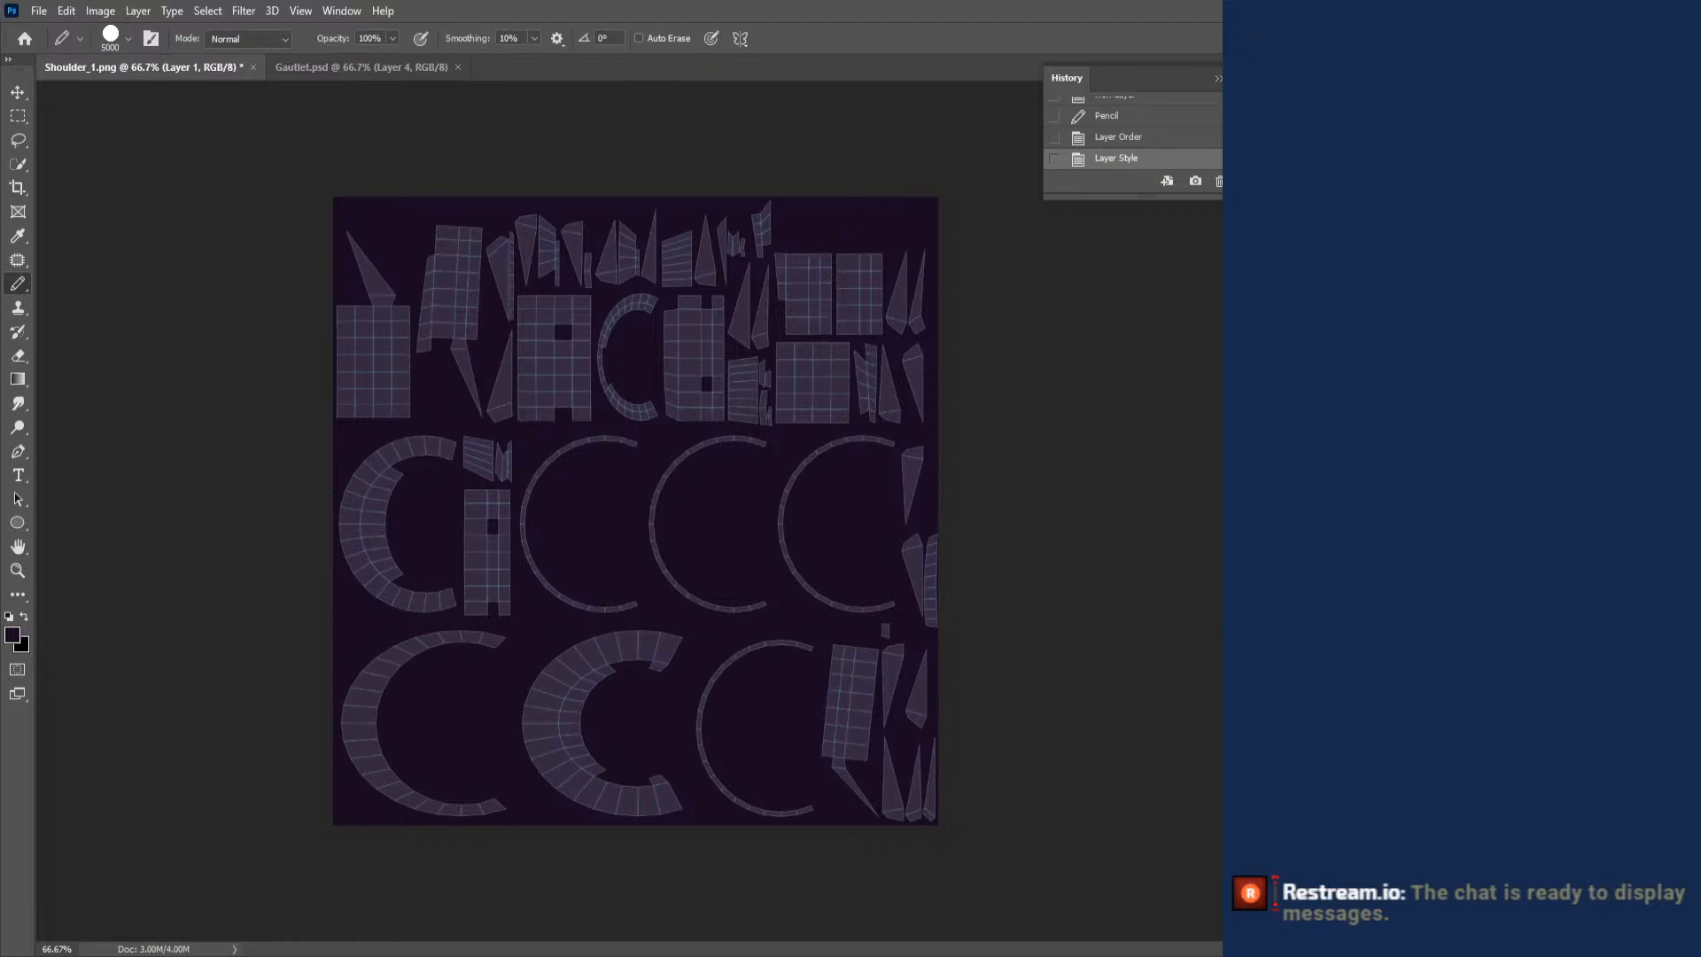
pyautogui.hotkey('ctrl', 'alt', 'shift', 'n')
pyautogui.rightClick(483, 254)
pyautogui.click(16, 286)
pyautogui.click(75, 287)
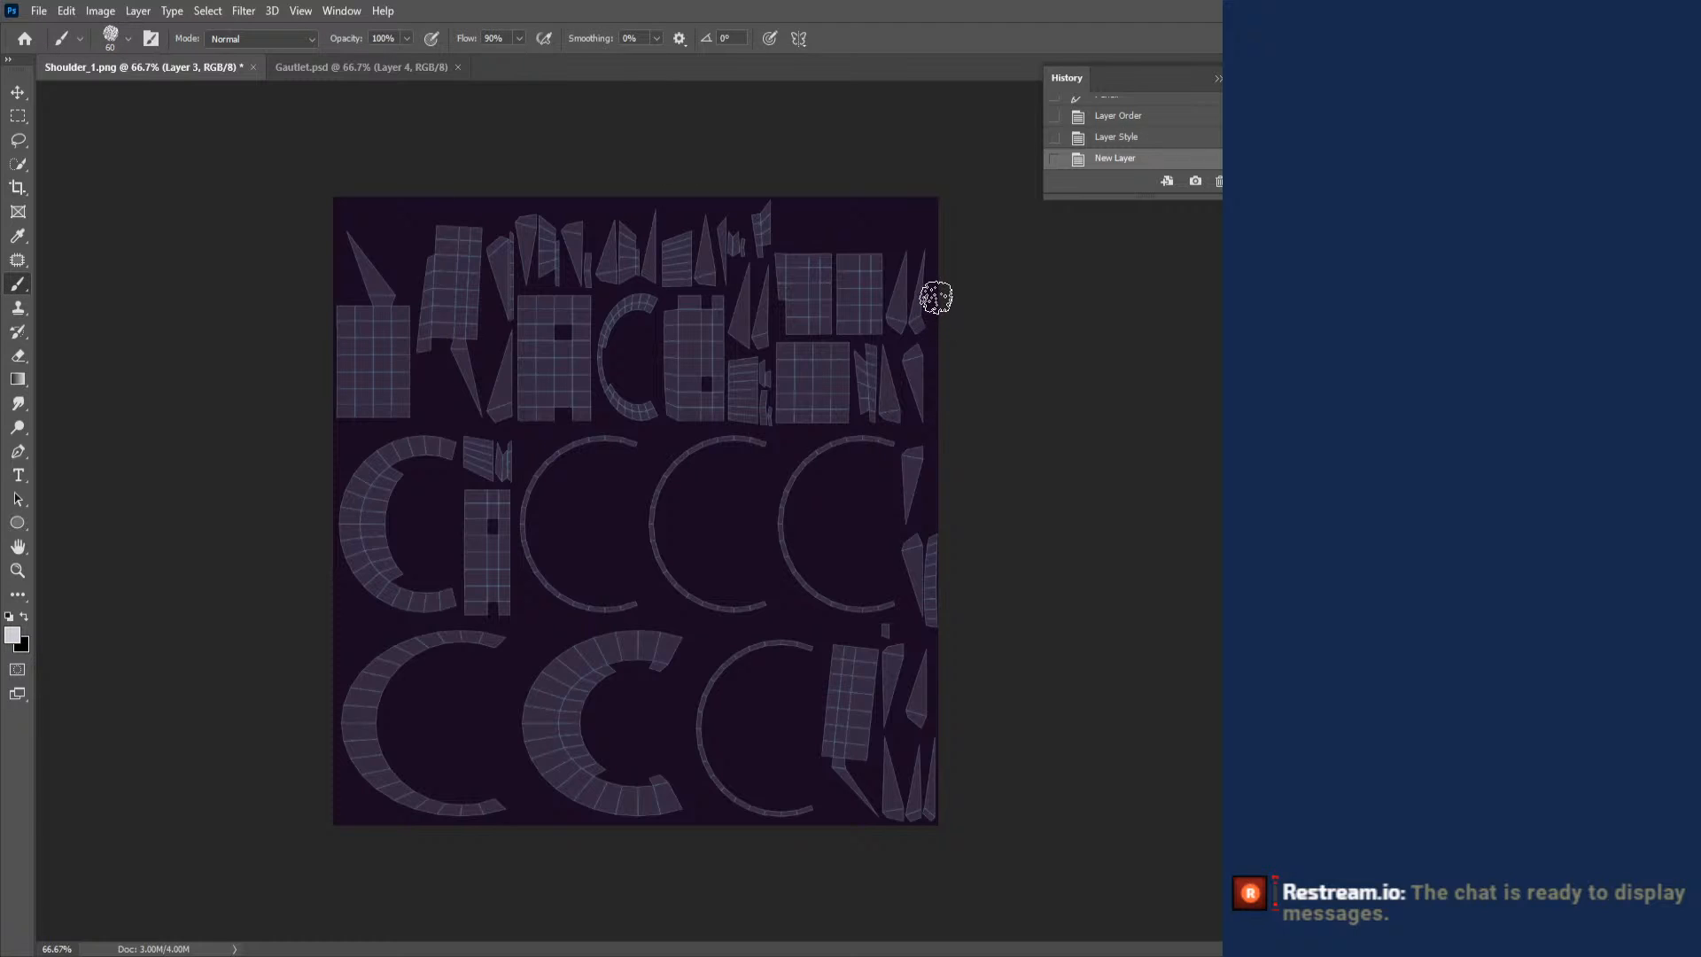
# - Paint light grey over the narrow pointed UV islands along the layout's right edge and across its upper rows
pyautogui.moveTo(911, 258)
pyautogui.mouseDown()
pyautogui.moveTo(891, 333)
pyautogui.moveTo(921, 324)
pyautogui.moveTo(913, 439)
pyautogui.moveTo(904, 418)
pyautogui.mouseUp()
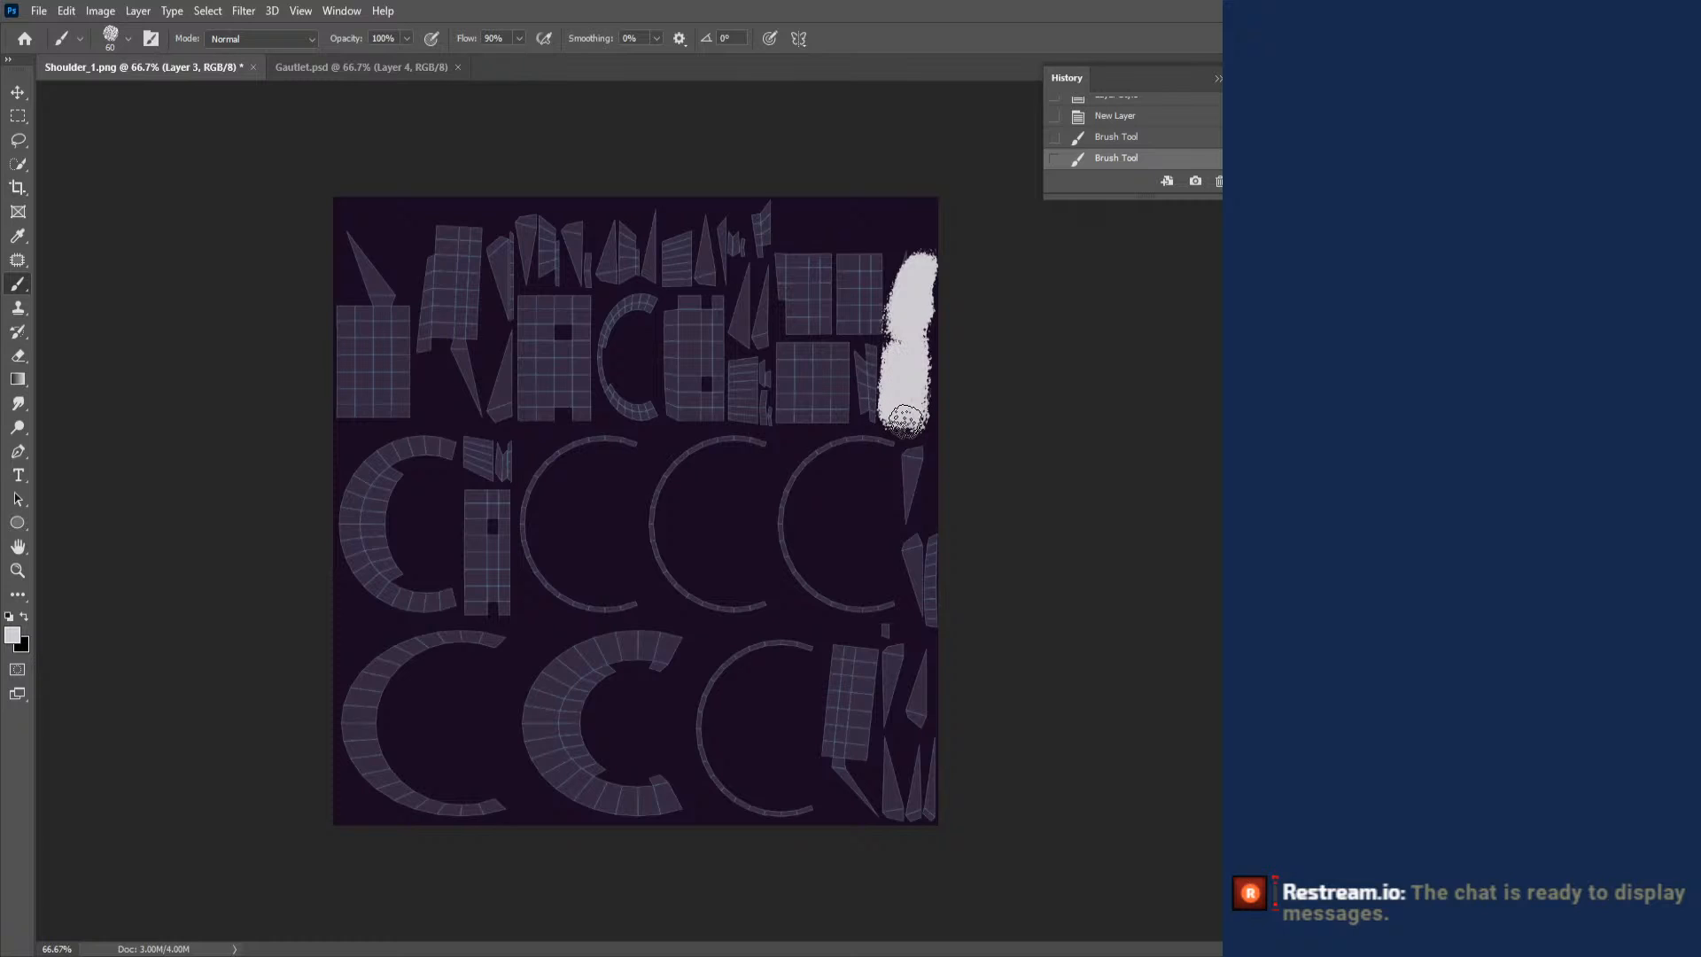
pyautogui.moveTo(905, 419)
pyautogui.mouseDown()
pyautogui.moveTo(906, 512)
pyautogui.moveTo(913, 453)
pyautogui.mouseUp()
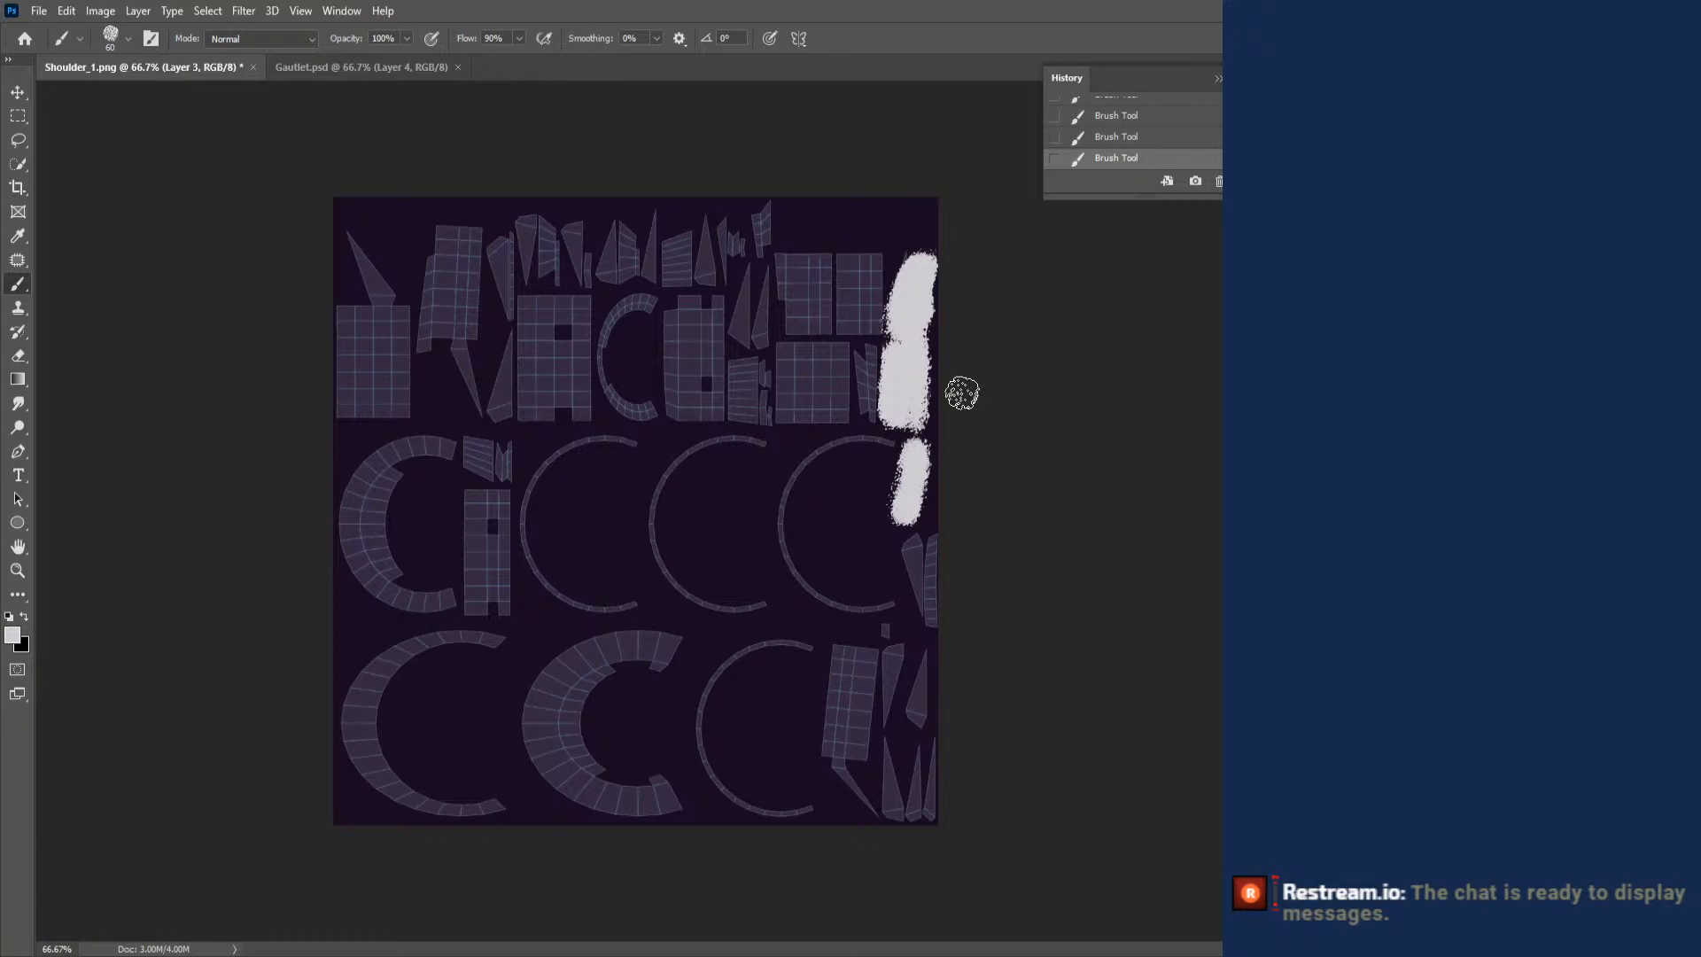
pyautogui.moveTo(896, 540)
pyautogui.mouseDown()
pyautogui.moveTo(914, 658)
pyautogui.moveTo(891, 660)
pyautogui.moveTo(888, 725)
pyautogui.mouseUp()
pyautogui.moveTo(914, 658)
pyautogui.mouseDown()
pyautogui.moveTo(915, 704)
pyautogui.moveTo(914, 660)
pyautogui.mouseUp()
pyautogui.moveTo(927, 758)
pyautogui.mouseDown()
pyautogui.moveTo(912, 802)
pyautogui.moveTo(927, 756)
pyautogui.moveTo(882, 801)
pyautogui.moveTo(895, 739)
pyautogui.moveTo(861, 793)
pyautogui.moveTo(835, 770)
pyautogui.moveTo(872, 770)
pyautogui.mouseUp()
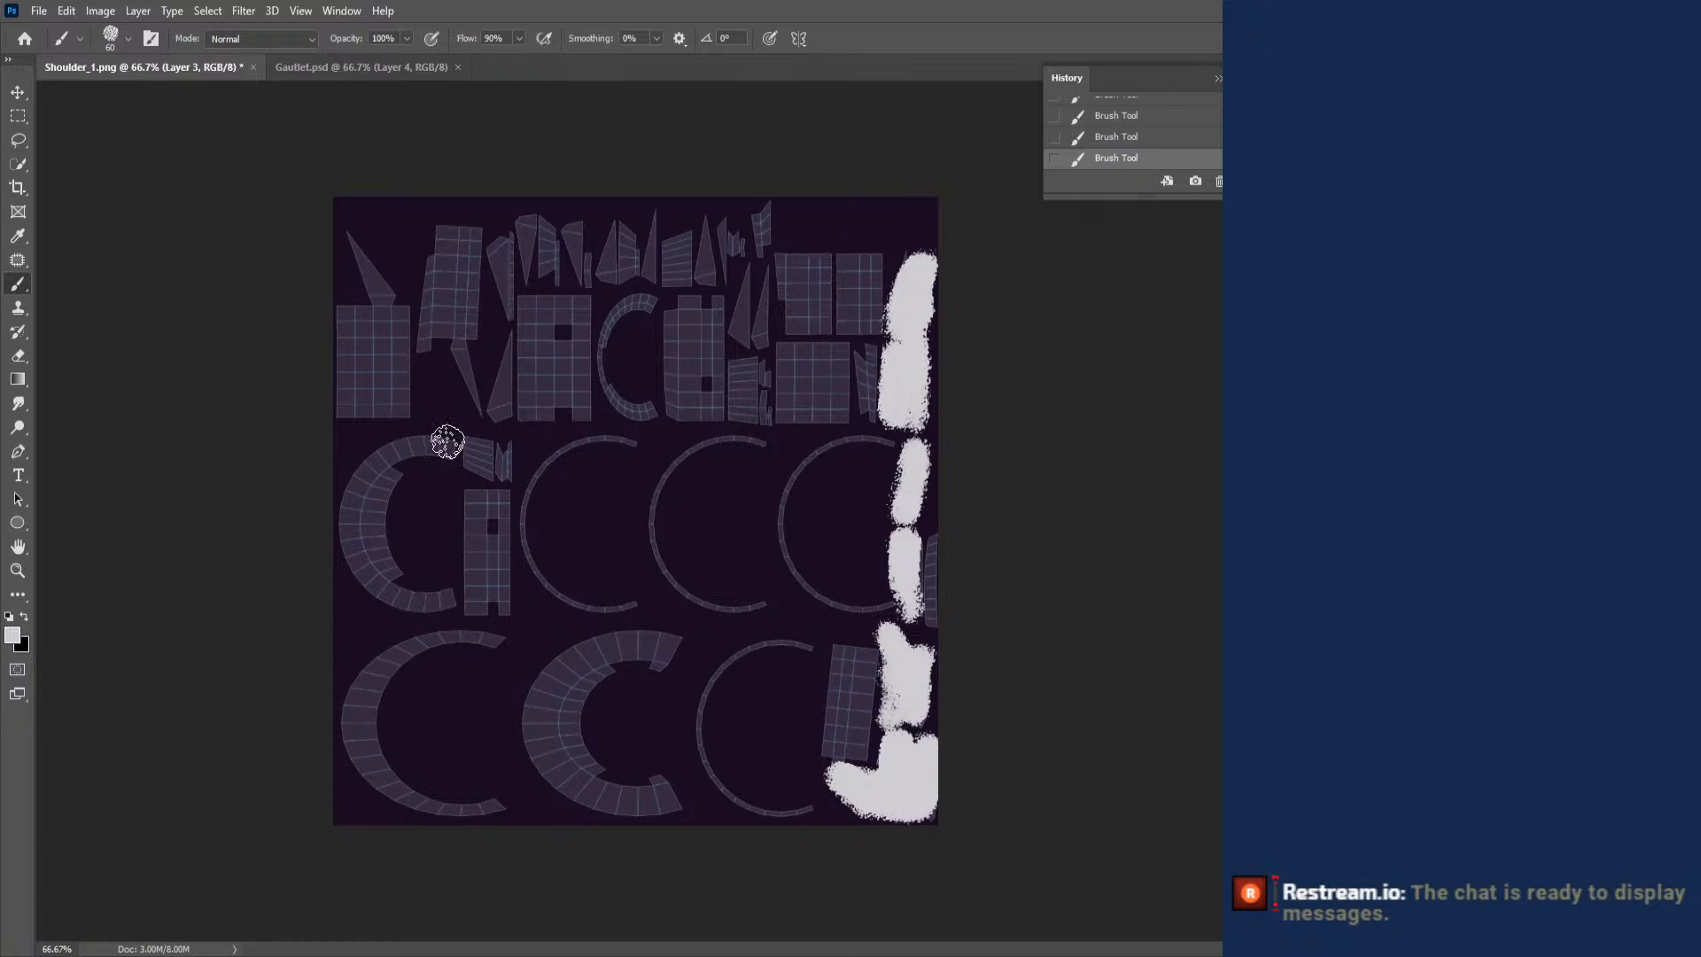
pyautogui.moveTo(353, 247); pyautogui.dragTo(397, 285)
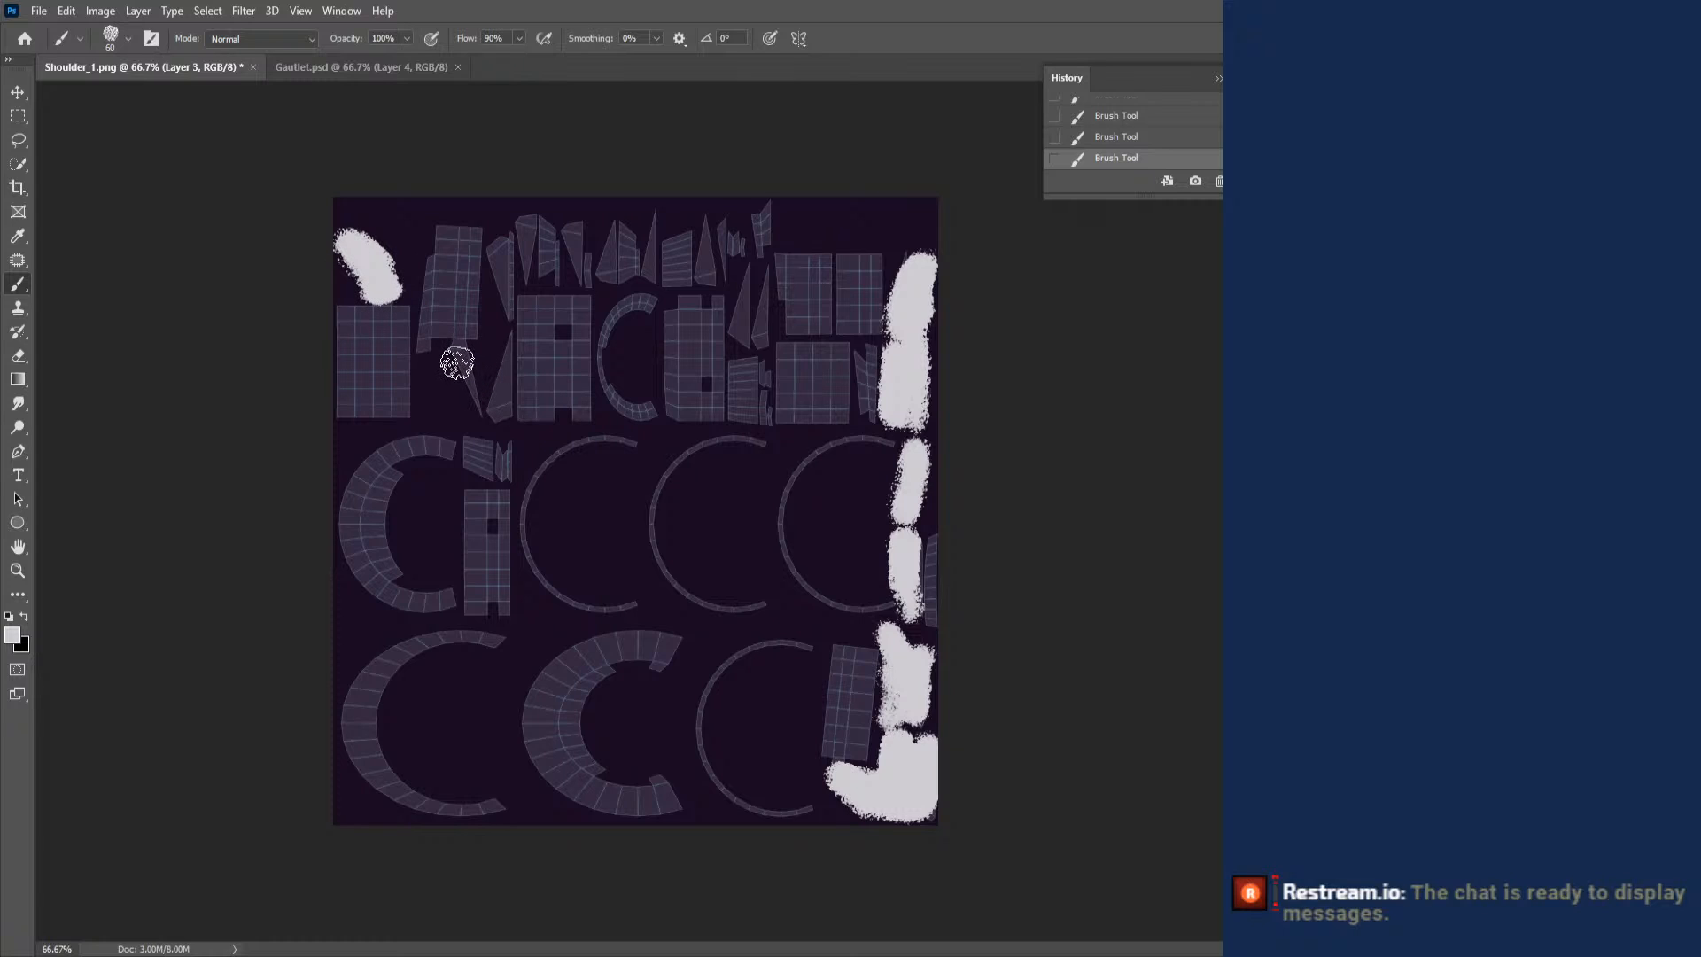
pyautogui.moveTo(457, 362)
pyautogui.mouseDown()
pyautogui.moveTo(483, 415)
pyautogui.moveTo(502, 409)
pyautogui.moveTo(501, 328)
pyautogui.mouseUp()
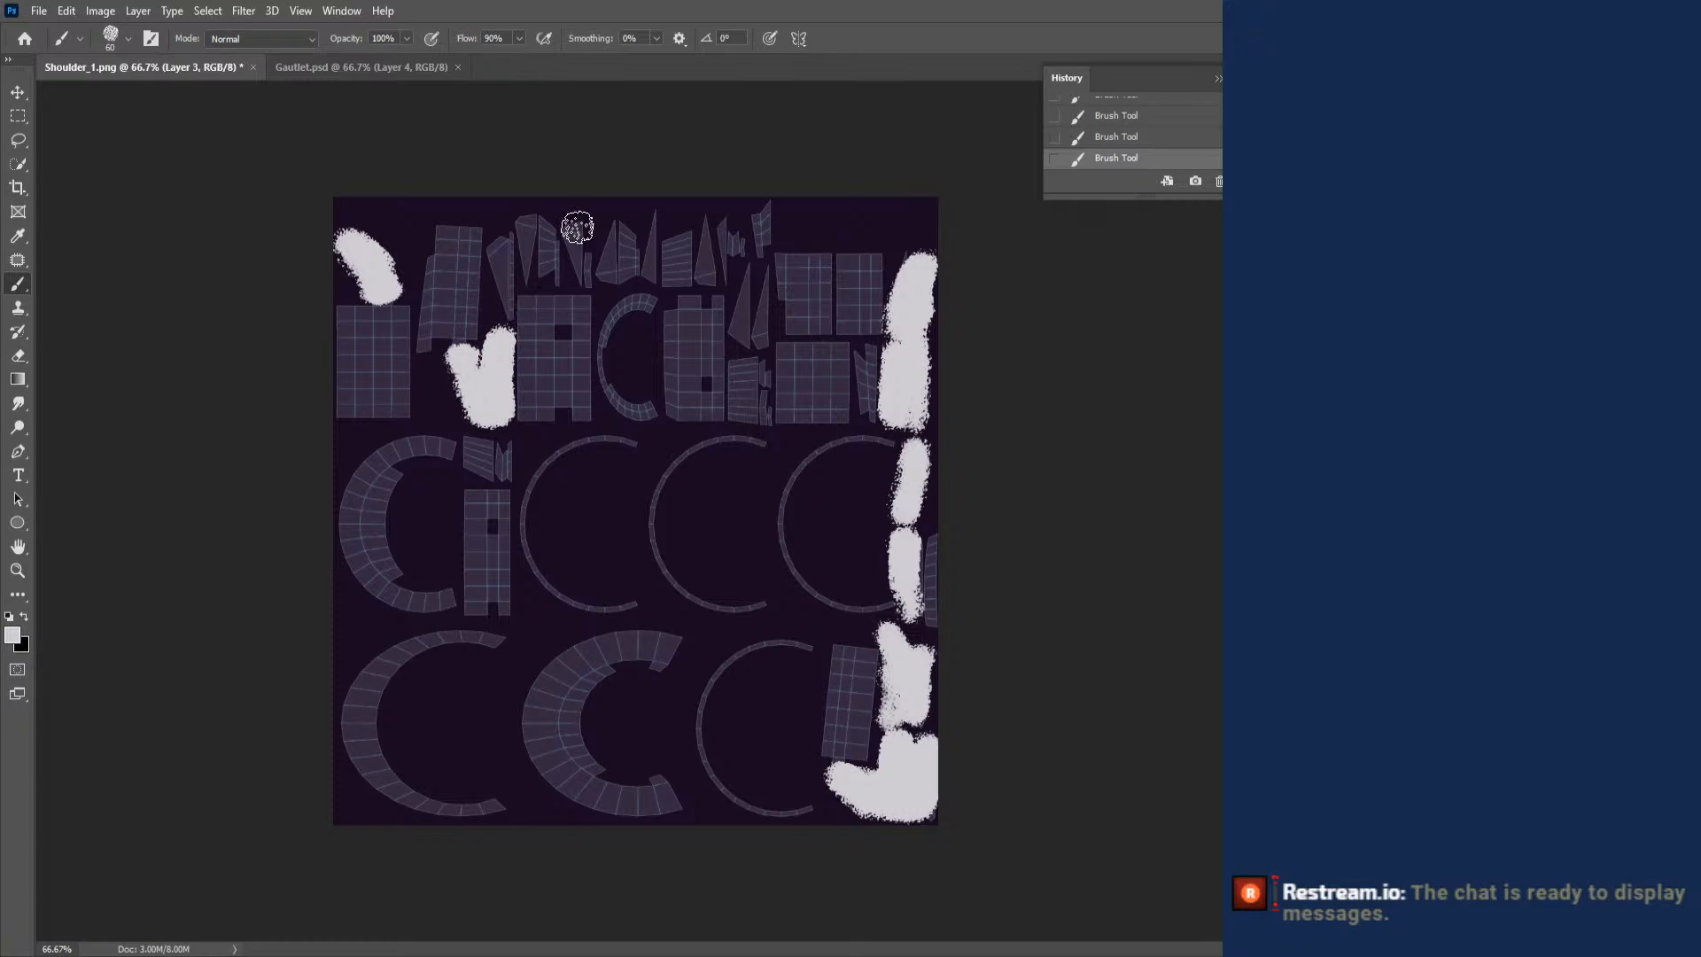
pyautogui.moveTo(493, 226)
pyautogui.mouseDown()
pyautogui.moveTo(495, 257)
pyautogui.moveTo(494, 221)
pyautogui.moveTo(523, 241)
pyautogui.moveTo(524, 279)
pyautogui.moveTo(525, 210)
pyautogui.moveTo(571, 266)
pyautogui.moveTo(572, 216)
pyautogui.moveTo(646, 228)
pyautogui.moveTo(656, 209)
pyautogui.moveTo(704, 279)
pyautogui.moveTo(706, 232)
pyautogui.mouseUp()
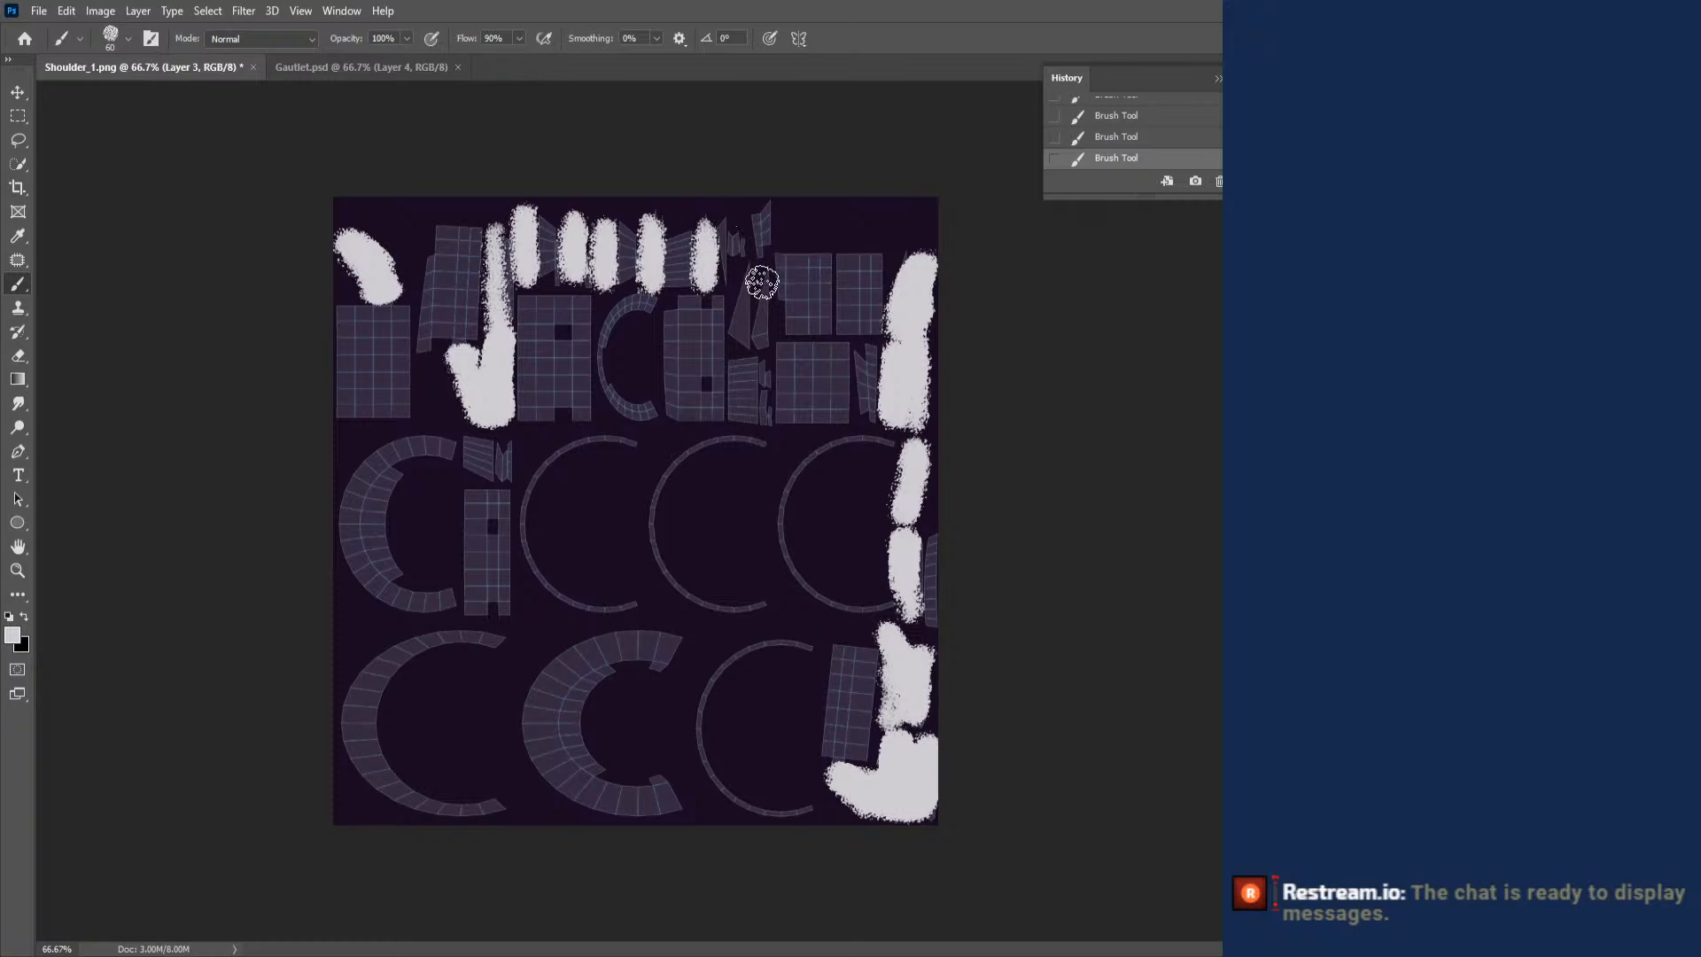
pyautogui.moveTo(745, 289)
pyautogui.mouseDown()
pyautogui.moveTo(753, 341)
pyautogui.moveTo(767, 310)
pyautogui.moveTo(711, 226)
pyautogui.mouseUp()
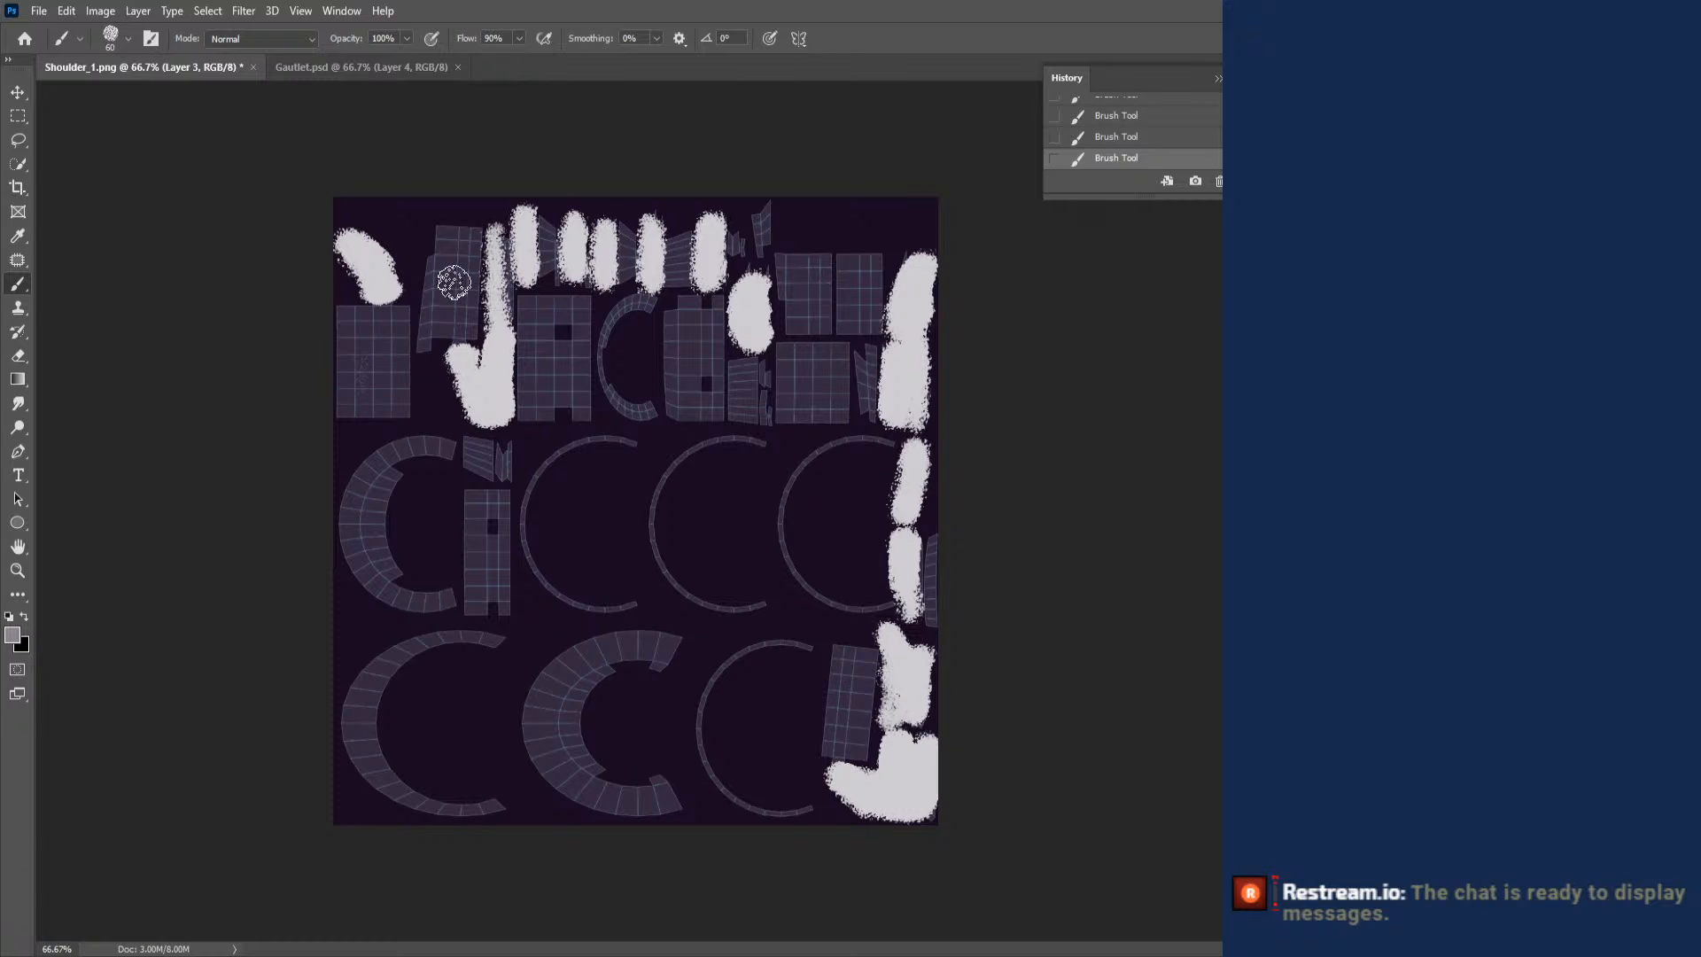
# - Paint loose translucent grey strokes over the grid panels and C-shaped islands across all rows of the shoulder layout
pyautogui.moveTo(451, 283); pyautogui.dragTo(455, 249)
pyautogui.moveTo(551, 339)
pyautogui.mouseDown()
pyautogui.moveTo(542, 397)
pyautogui.moveTo(564, 397)
pyautogui.mouseUp()
pyautogui.moveTo(624, 341)
pyautogui.mouseDown()
pyautogui.moveTo(656, 414)
pyautogui.moveTo(719, 415)
pyautogui.mouseUp()
pyautogui.moveTo(814, 419)
pyautogui.mouseDown()
pyautogui.moveTo(848, 310)
pyautogui.moveTo(825, 351)
pyautogui.moveTo(835, 414)
pyautogui.moveTo(753, 570)
pyautogui.mouseUp()
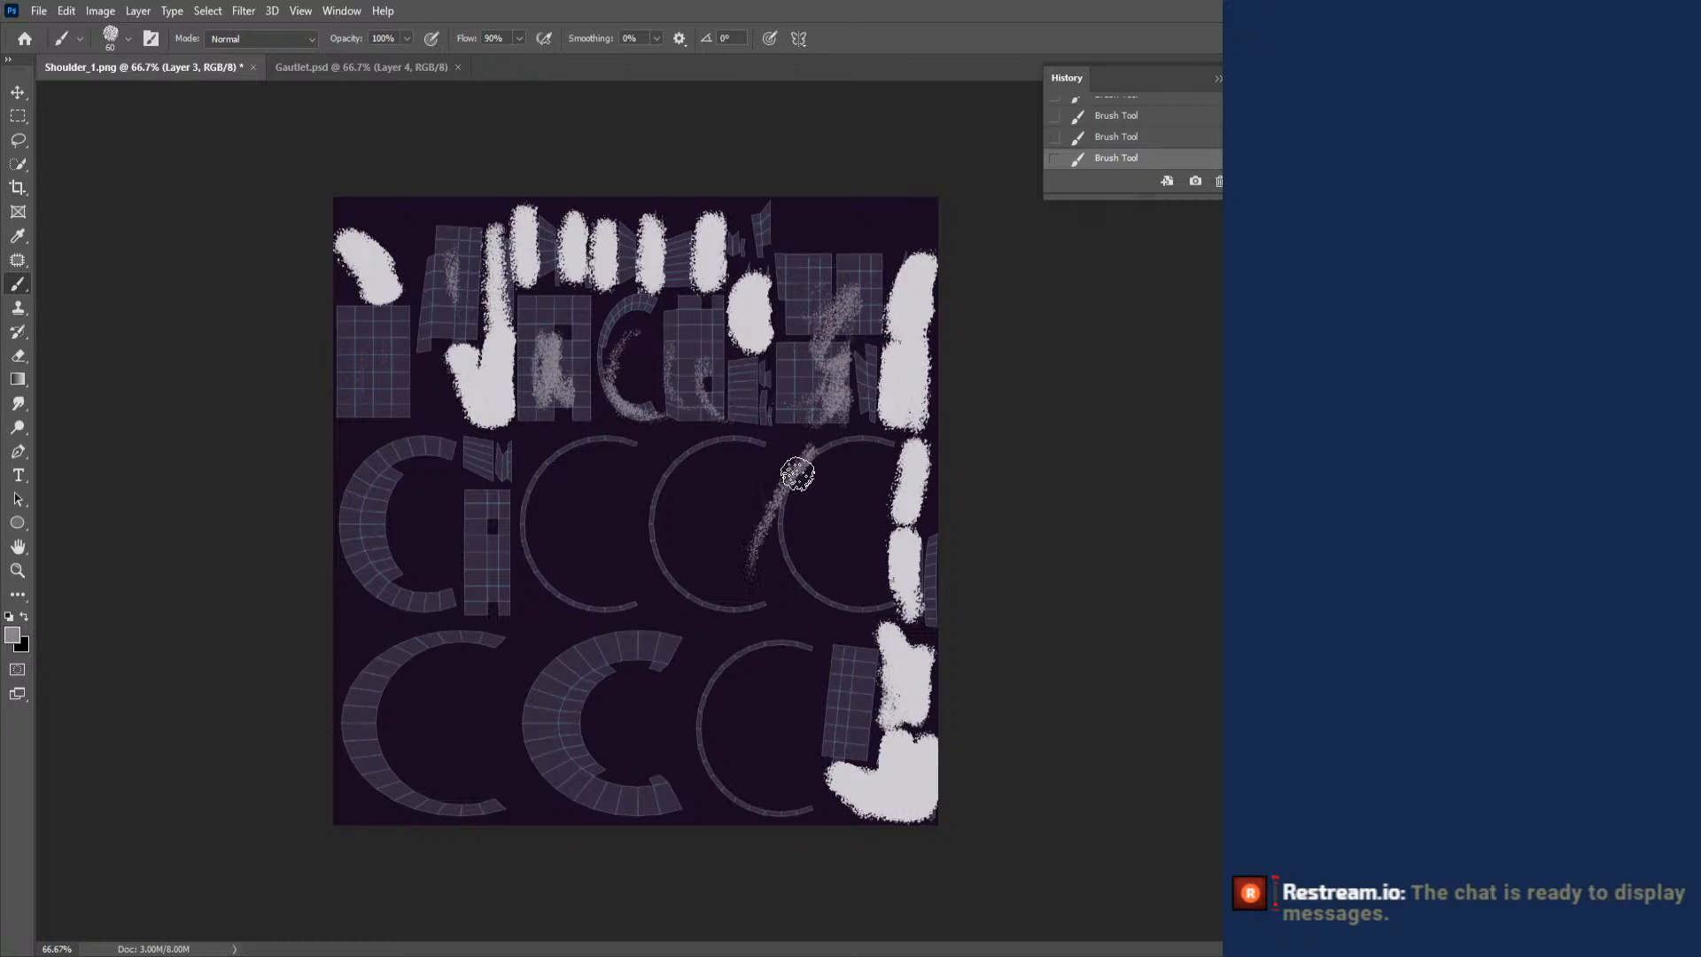
pyautogui.moveTo(800, 473); pyautogui.dragTo(785, 583)
pyautogui.moveTo(861, 500); pyautogui.dragTo(831, 585)
pyautogui.moveTo(769, 474)
pyautogui.mouseDown()
pyautogui.moveTo(726, 531)
pyautogui.moveTo(624, 598)
pyautogui.mouseUp()
pyautogui.moveTo(630, 460); pyautogui.dragTo(530, 580)
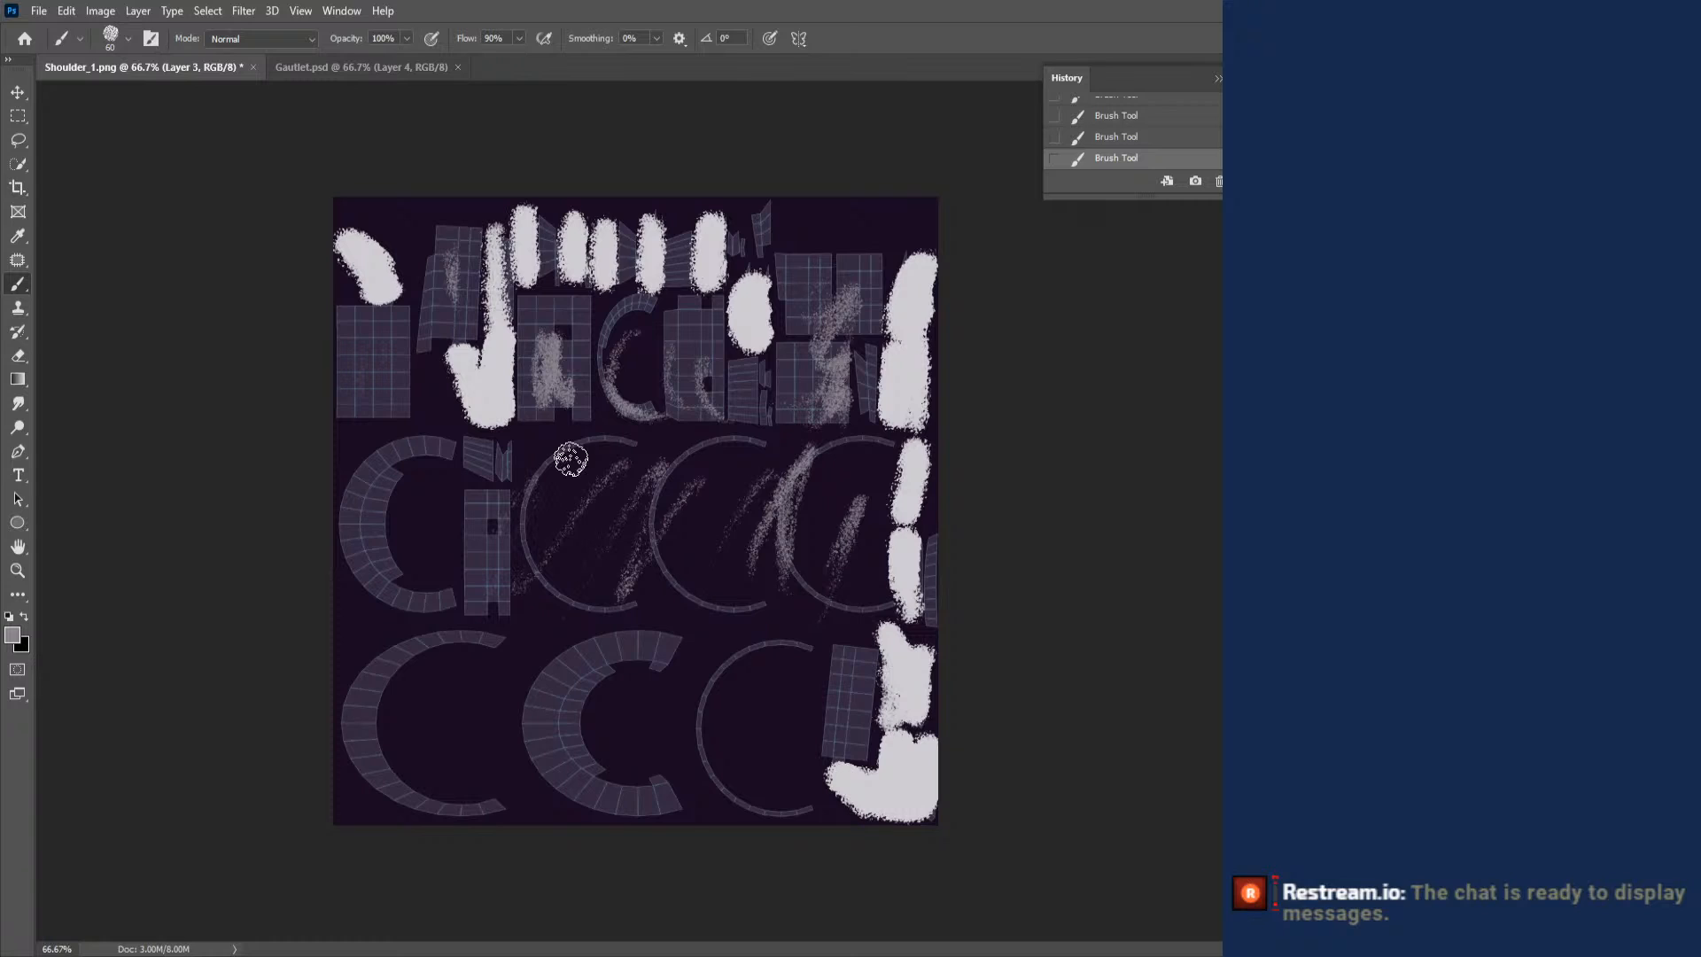
pyautogui.moveTo(536, 479); pyautogui.dragTo(496, 532)
pyautogui.moveTo(478, 469); pyautogui.dragTo(381, 585)
pyautogui.moveTo(412, 456); pyautogui.dragTo(341, 567)
pyautogui.moveTo(390, 447); pyautogui.dragTo(335, 545)
pyautogui.moveTo(416, 620)
pyautogui.mouseDown()
pyautogui.moveTo(345, 789)
pyautogui.moveTo(372, 802)
pyautogui.mouseUp()
pyautogui.moveTo(465, 625); pyautogui.dragTo(425, 811)
pyautogui.moveTo(478, 669); pyautogui.dragTo(456, 779)
pyautogui.moveTo(574, 688)
pyautogui.mouseDown()
pyautogui.moveTo(576, 645)
pyautogui.moveTo(657, 633)
pyautogui.moveTo(584, 813)
pyautogui.mouseUp()
pyautogui.moveTo(693, 759)
pyautogui.mouseDown()
pyautogui.moveTo(769, 634)
pyautogui.moveTo(833, 651)
pyautogui.moveTo(857, 684)
pyautogui.moveTo(823, 752)
pyautogui.moveTo(704, 781)
pyautogui.mouseUp()
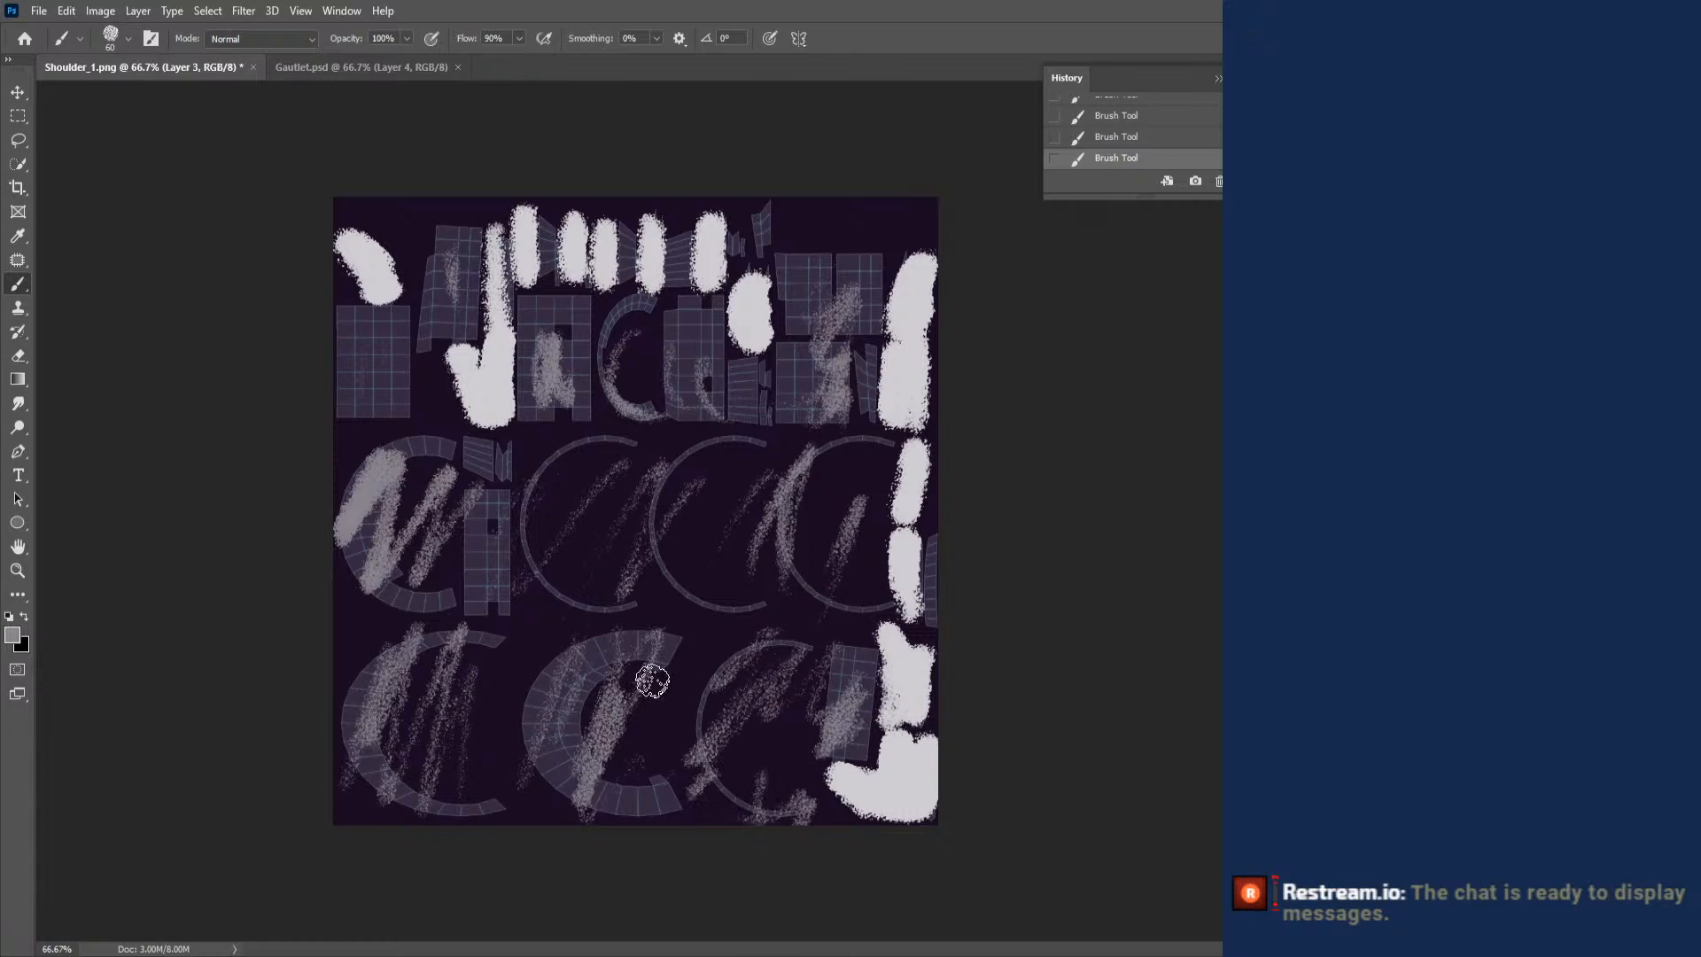
pyautogui.moveTo(600, 471); pyautogui.dragTo(581, 441)
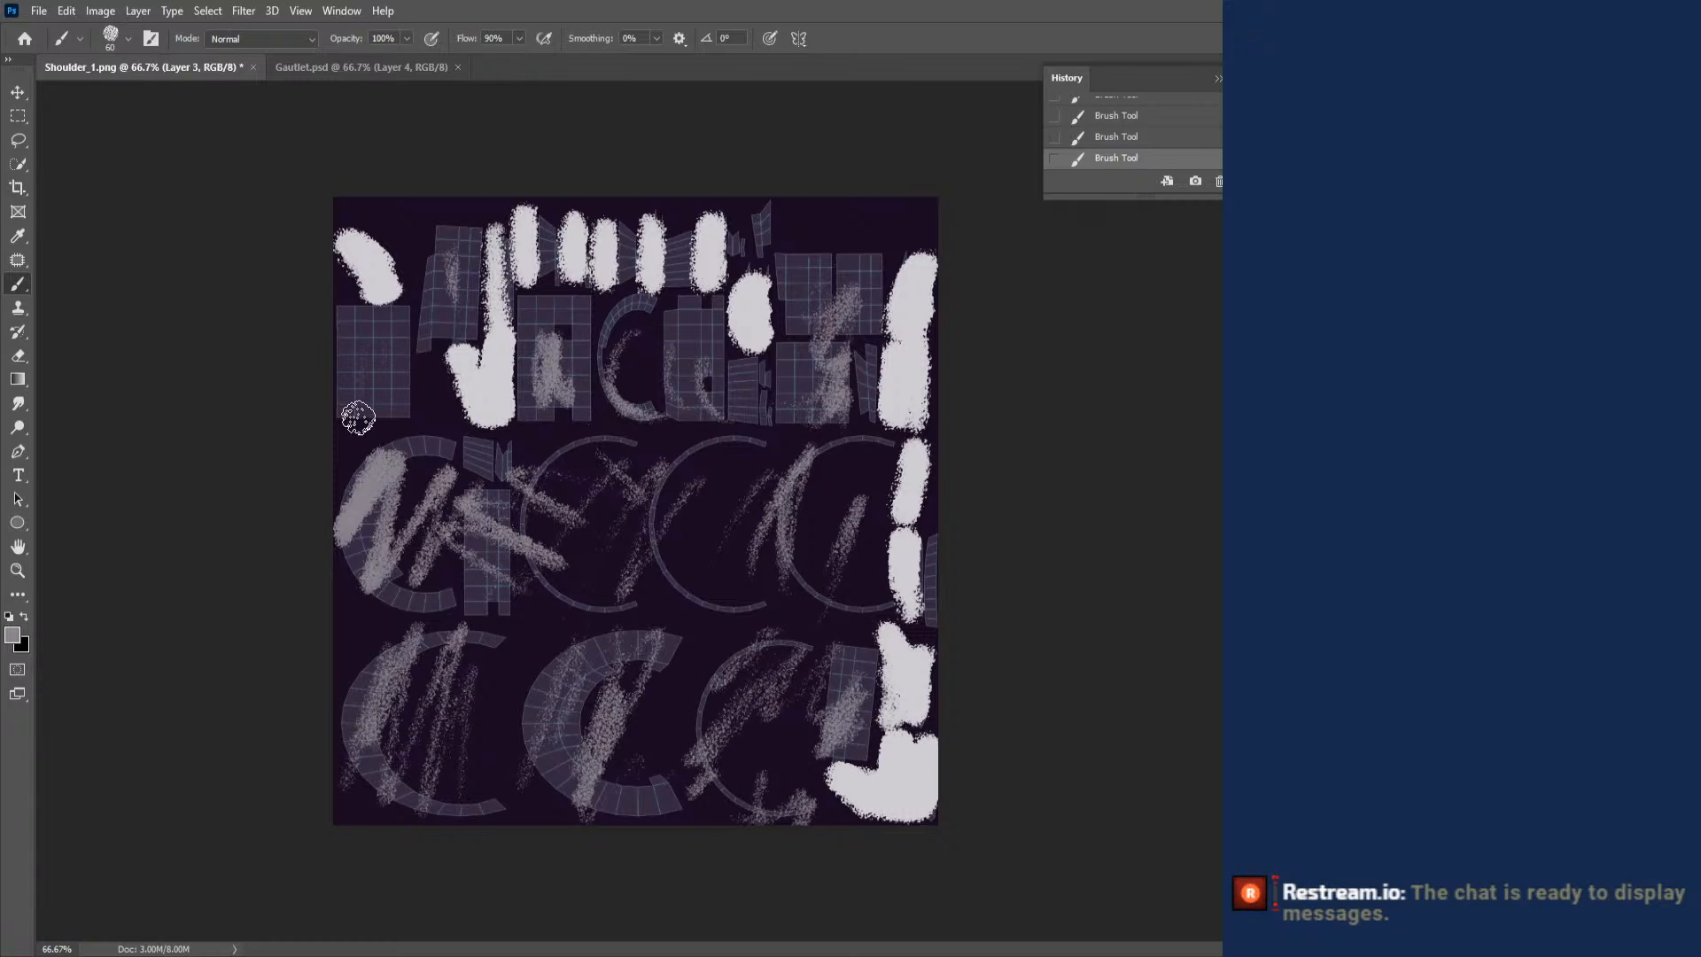
pyautogui.moveTo(357, 414); pyautogui.dragTo(361, 346)
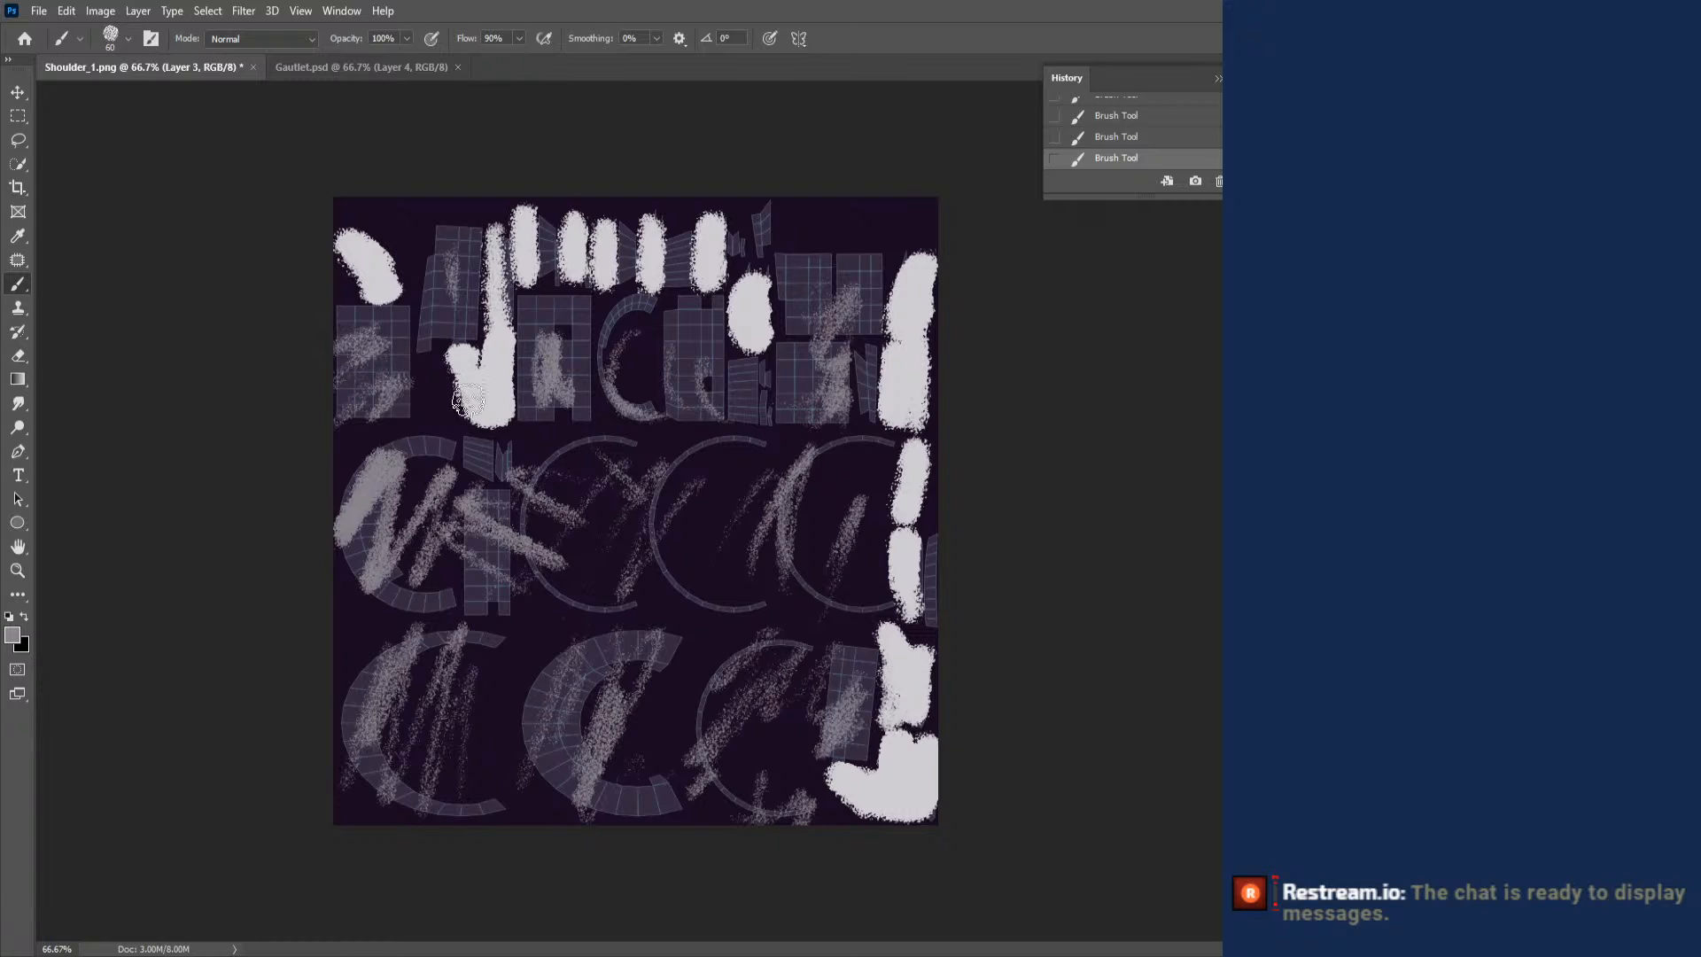
# - Try the Kyle's Concept Brushes - Foliage Mix 2 mixer brush at 36 px over the middle row's leftmost C-shaped island, and undo the strokes
pyautogui.rightClick(620, 492)
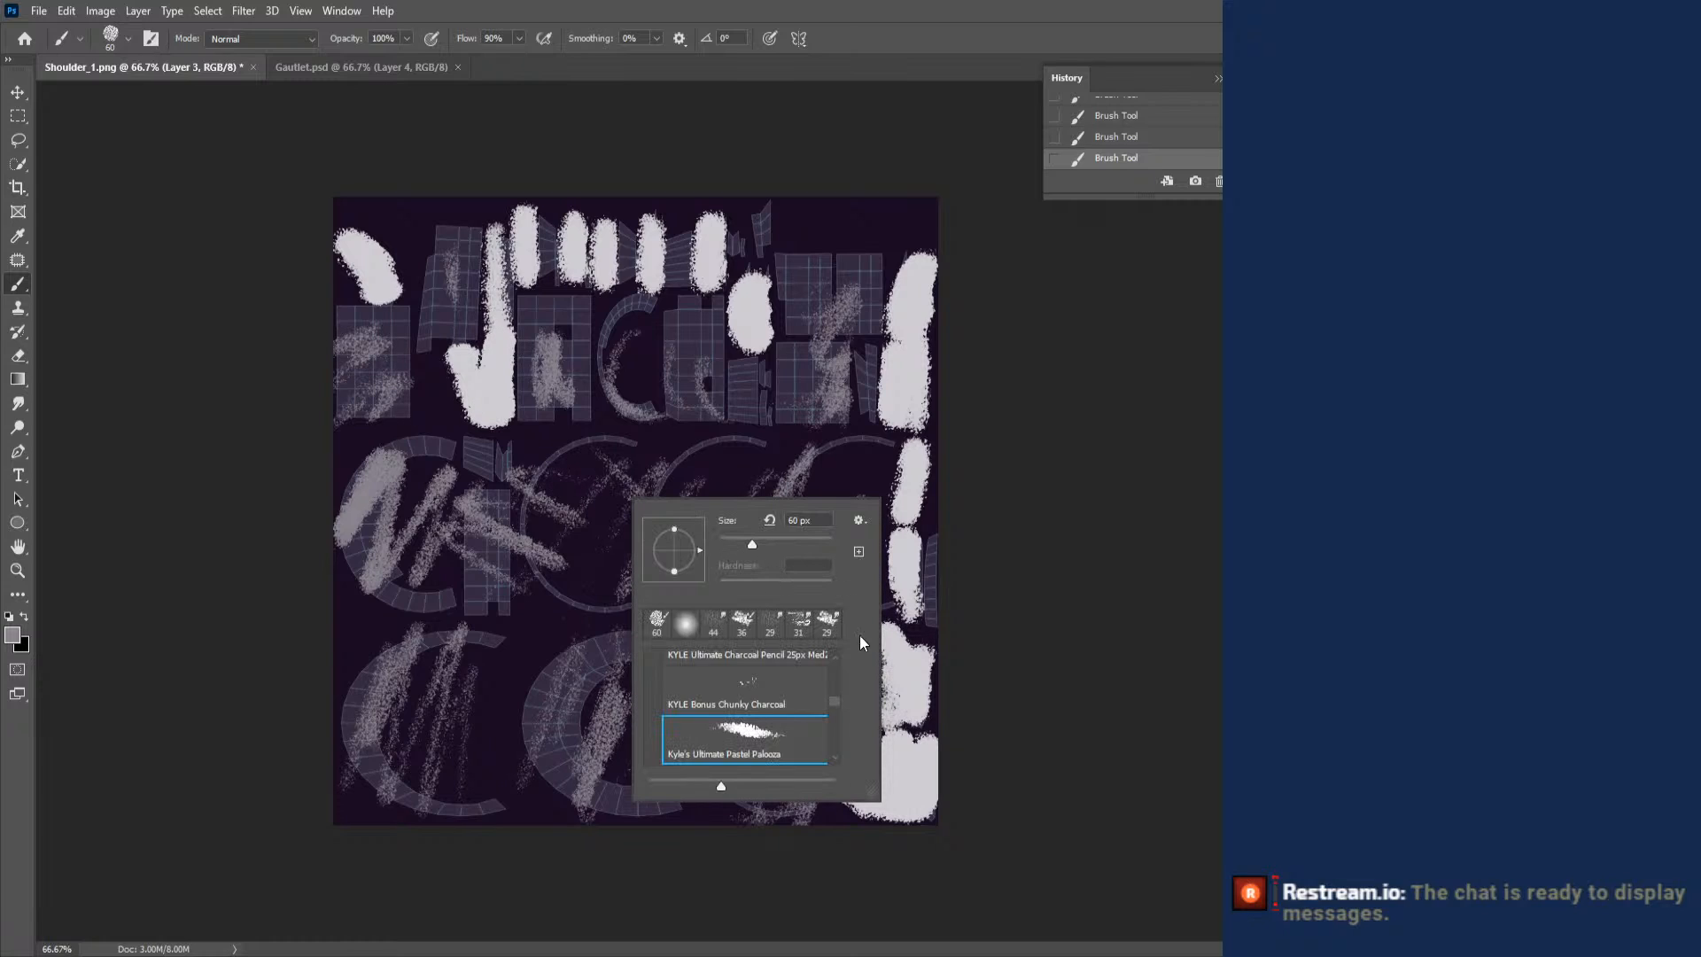
pyautogui.scroll(-10, 836, 722)
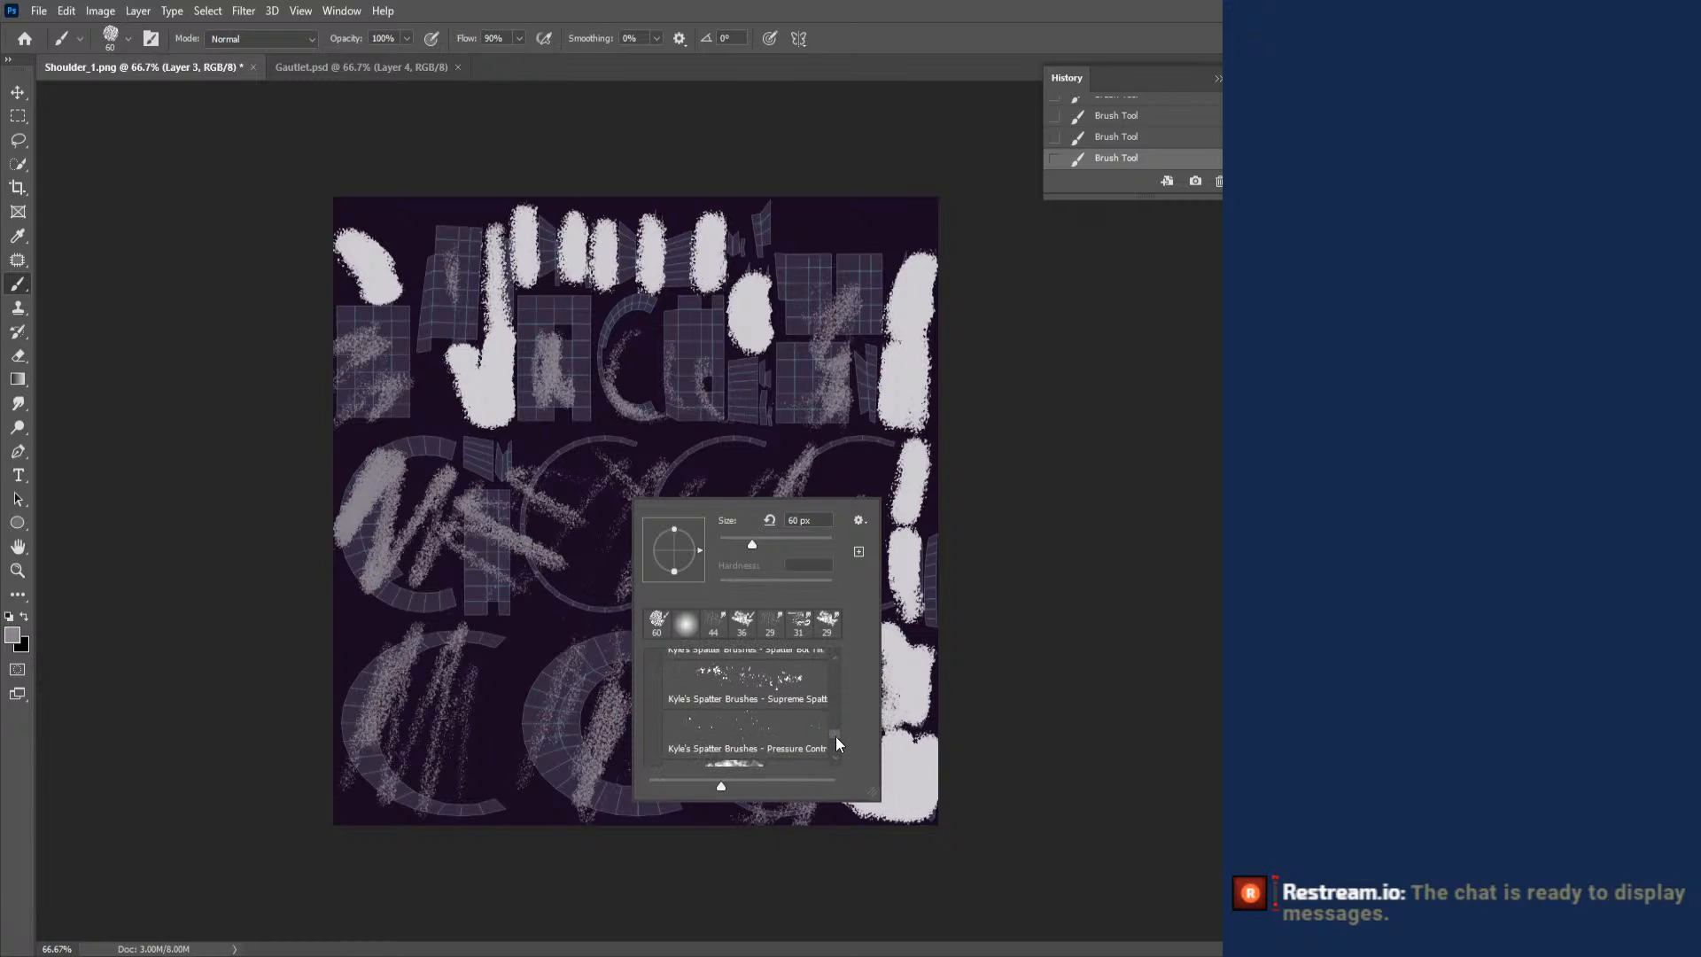
pyautogui.scroll(-8, 836, 740)
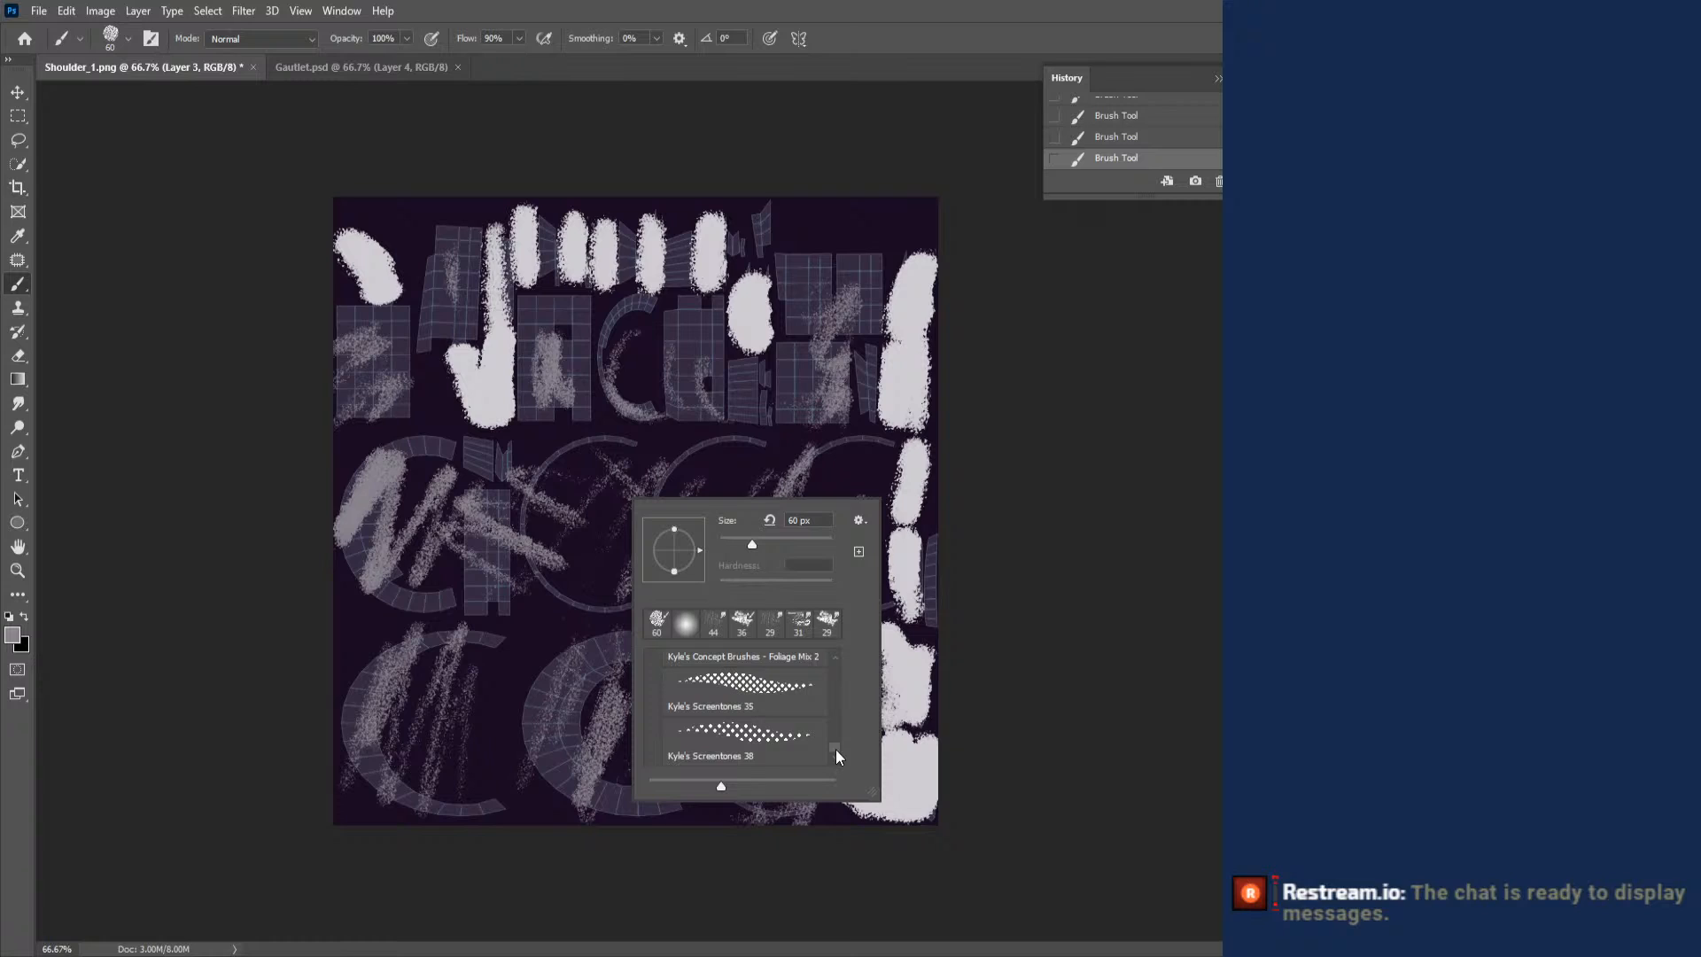
pyautogui.scroll(1, 836, 747)
pyautogui.click(749, 682)
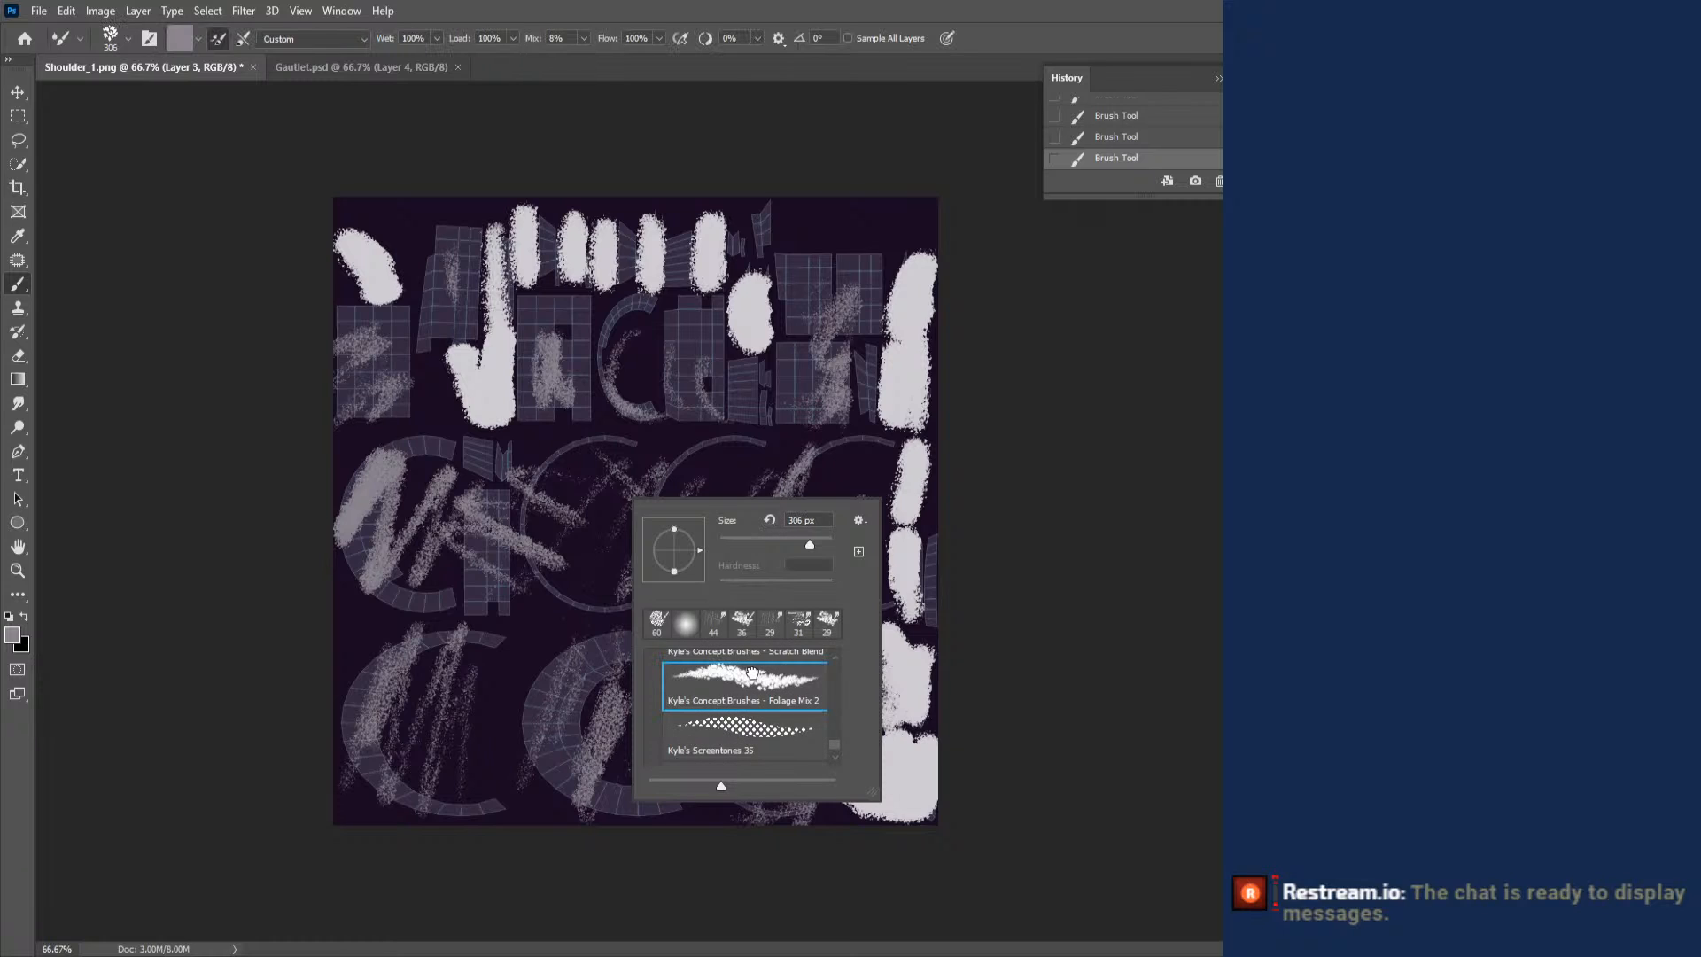
pyautogui.rightClick(465, 540)
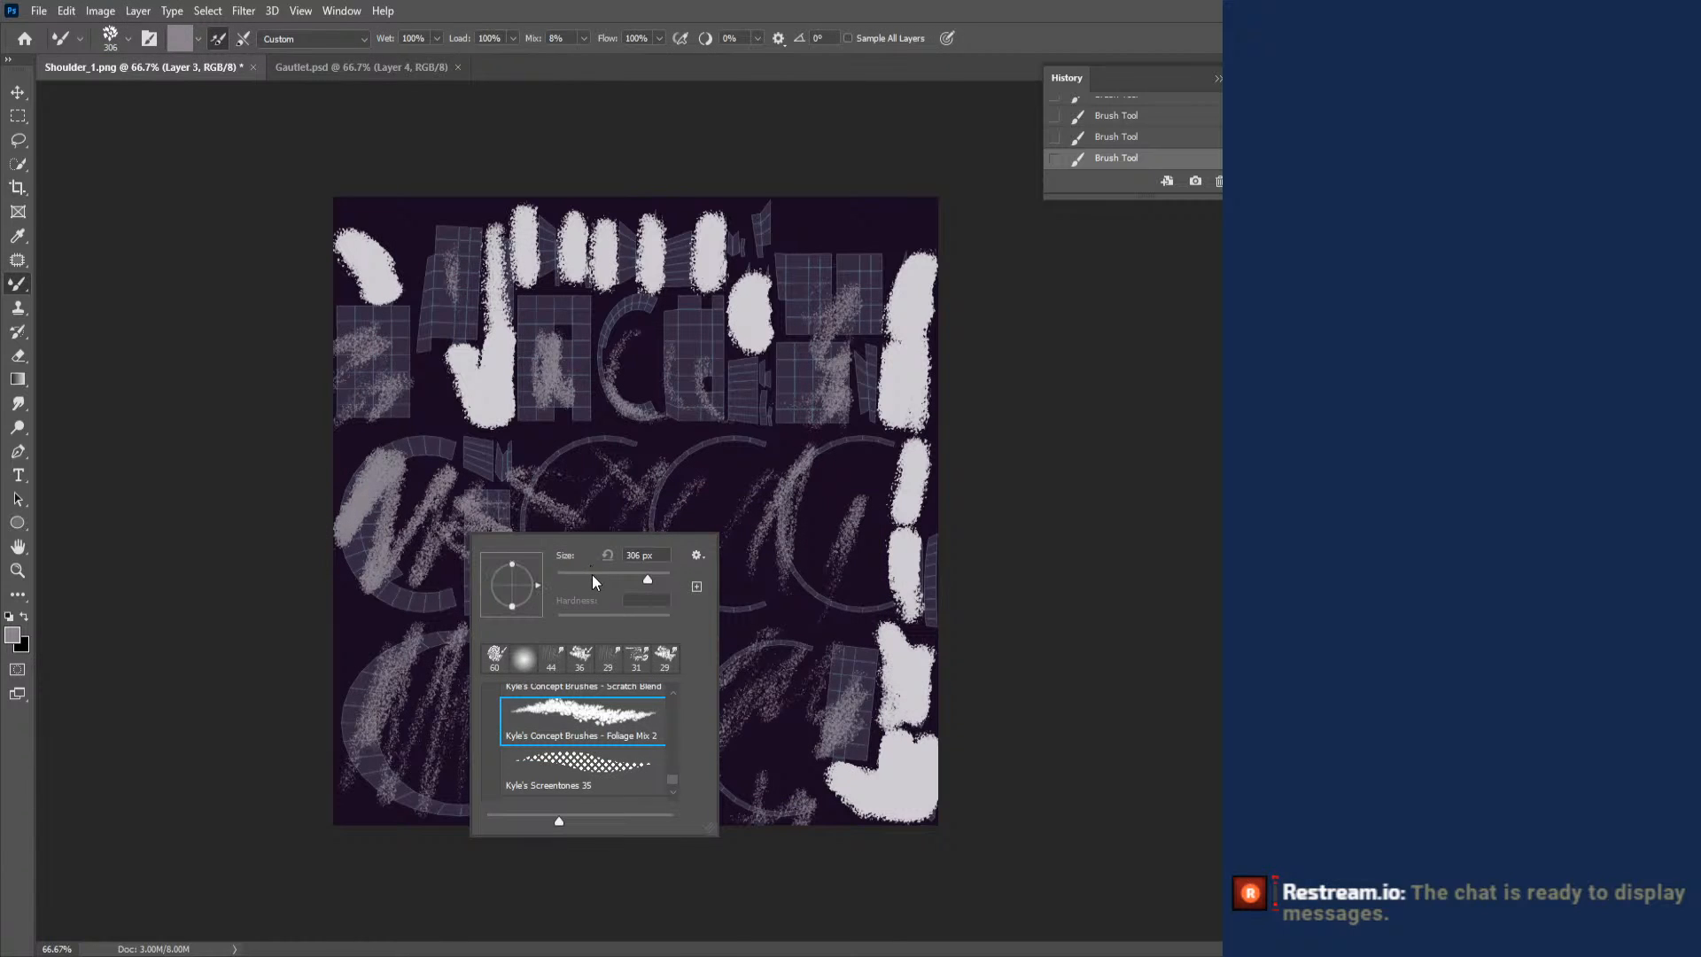
pyautogui.moveTo(582, 576); pyautogui.dragTo(576, 577)
pyautogui.moveTo(394, 503)
pyautogui.mouseDown()
pyautogui.moveTo(372, 532)
pyautogui.moveTo(417, 585)
pyautogui.moveTo(461, 558)
pyautogui.moveTo(446, 535)
pyautogui.moveTo(377, 514)
pyautogui.moveTo(353, 462)
pyautogui.moveTo(412, 478)
pyautogui.moveTo(429, 532)
pyautogui.mouseUp()
pyautogui.rightClick(537, 474)
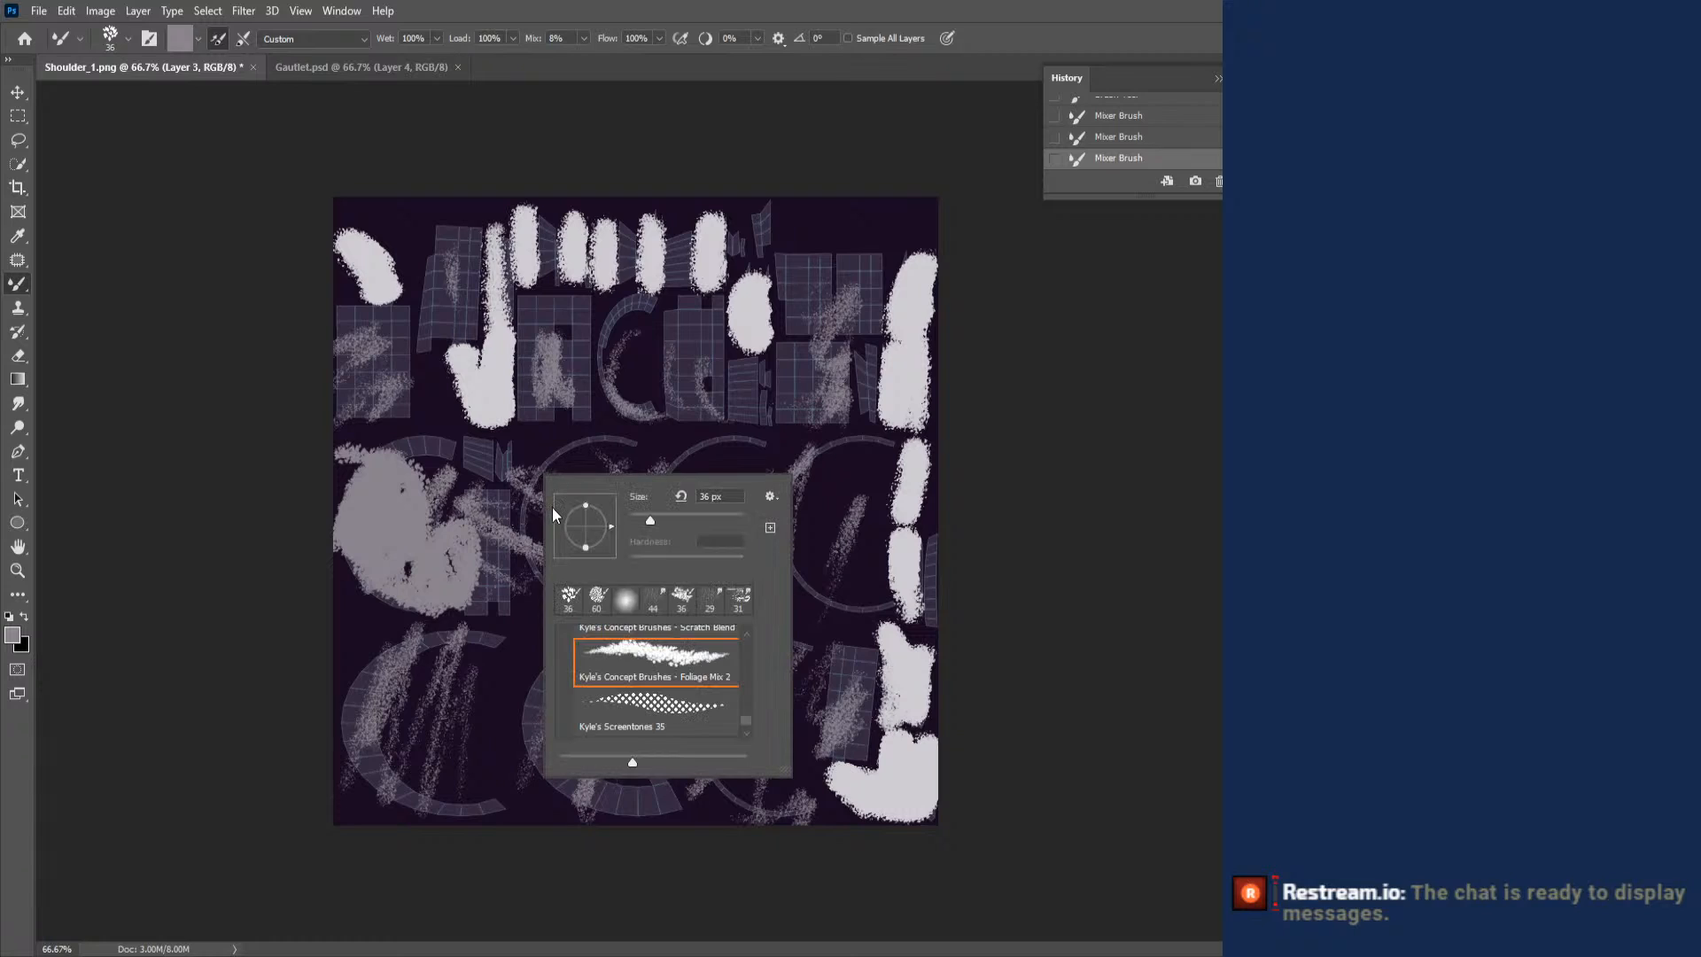
pyautogui.hotkey('ctrl', 'z')
pyautogui.hotkey('ctrl', 'z')
pyautogui.hotkey('ctrl', 'z')
pyautogui.hotkey('ctrl', 'z')
pyautogui.hotkey('ctrl', 'z')
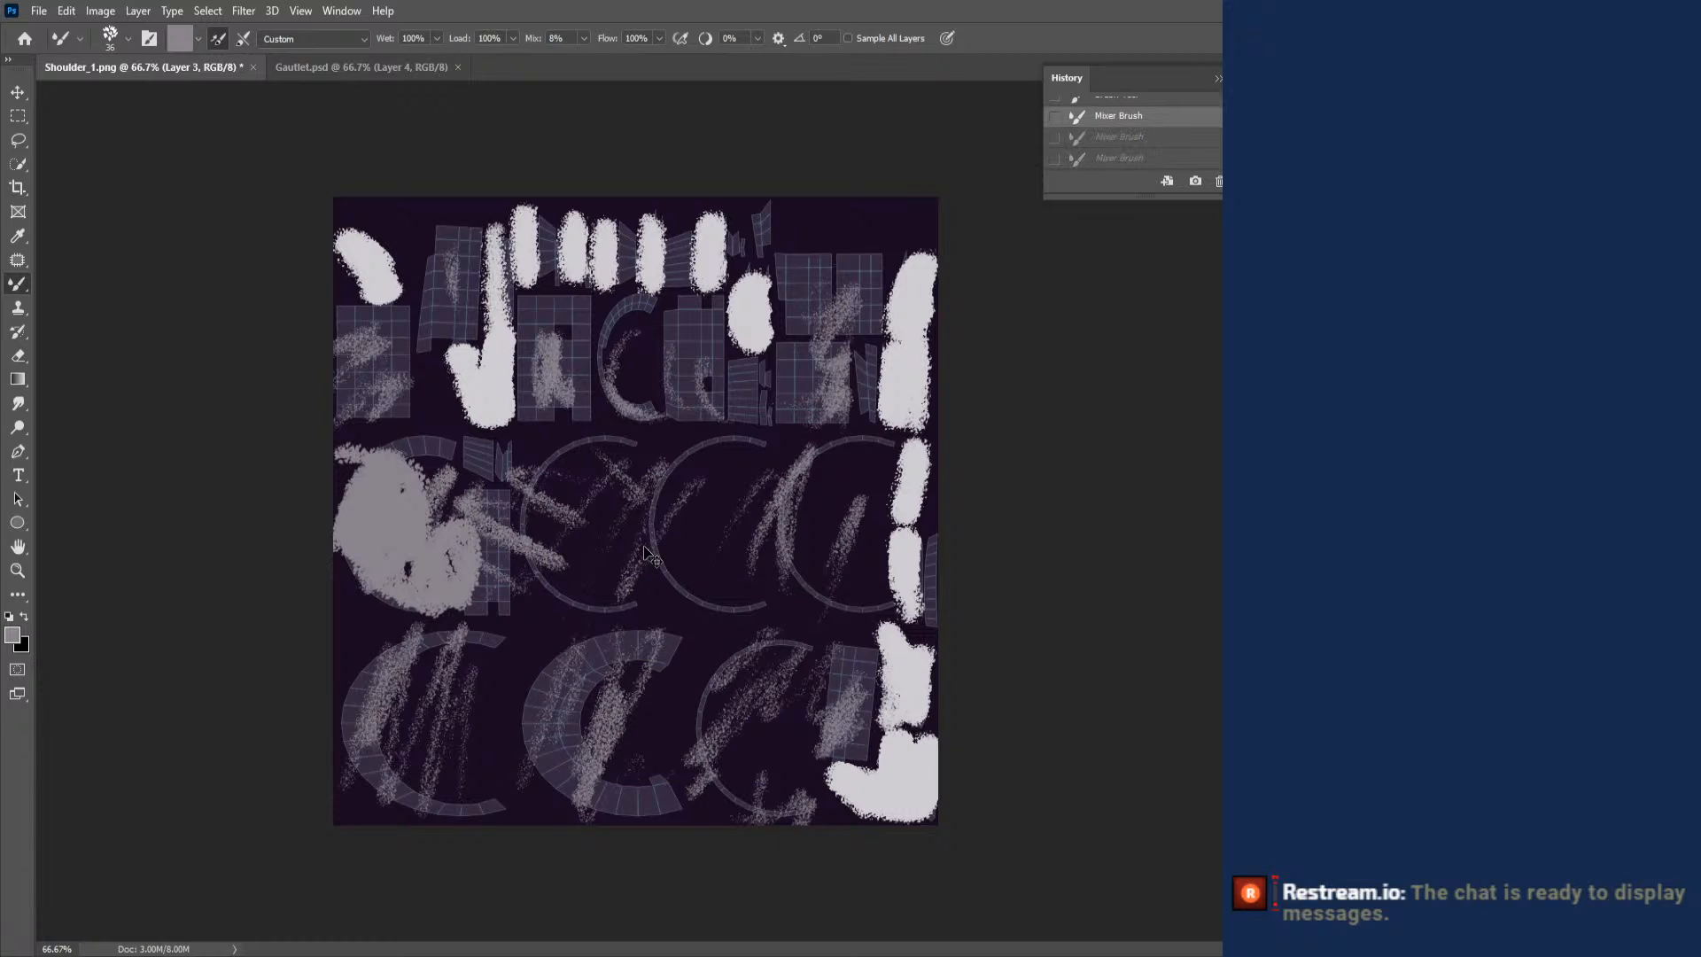
# - Choose the Kyle's Concept Brushes - All Purpose smudge brush at 174 px and blend the grey strokes around the middle row's leftmost islands
pyautogui.rightClick(684, 470)
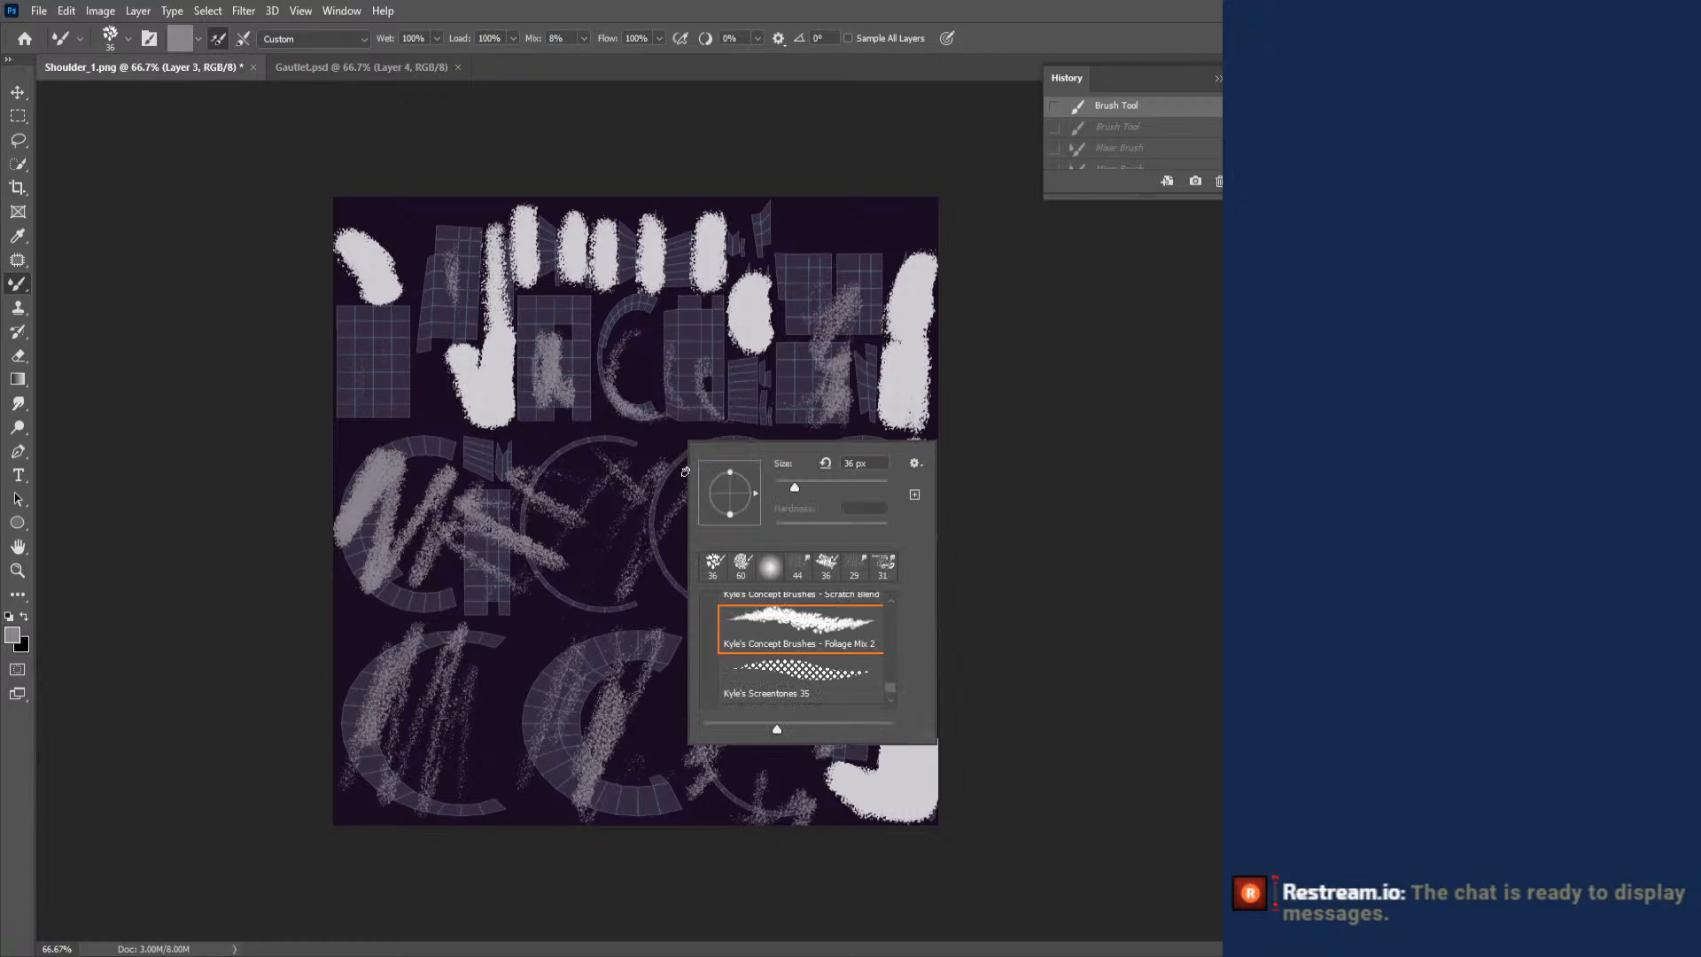
pyautogui.scroll(2, 890, 677)
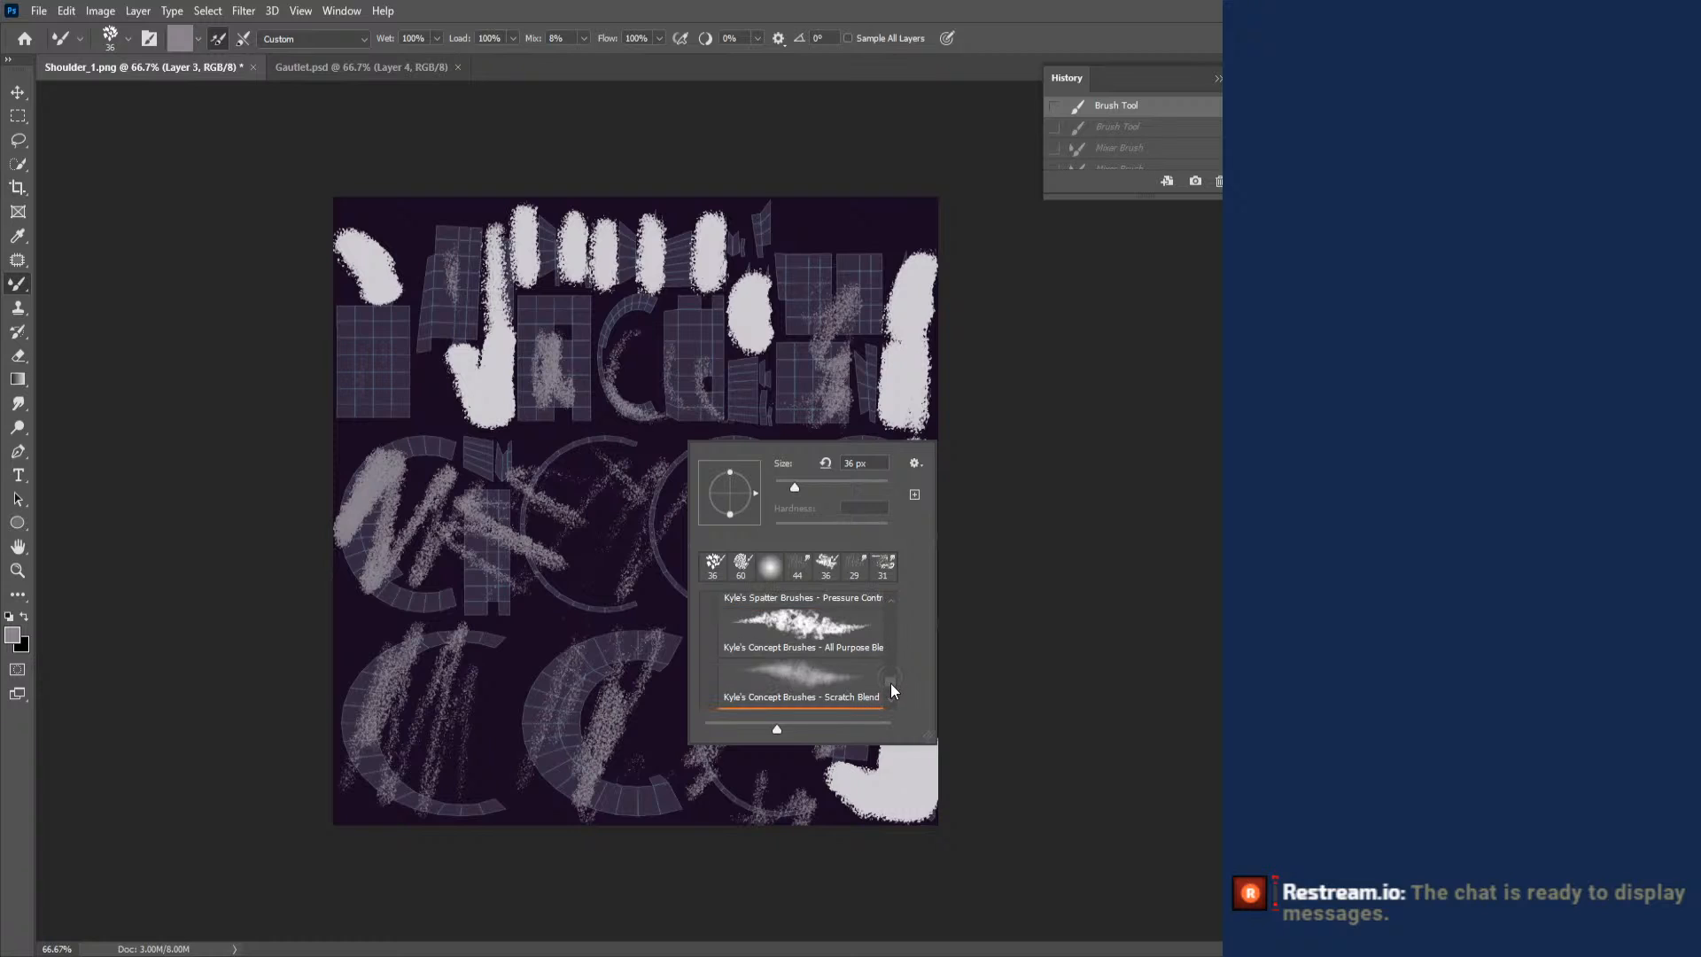
pyautogui.click(844, 640)
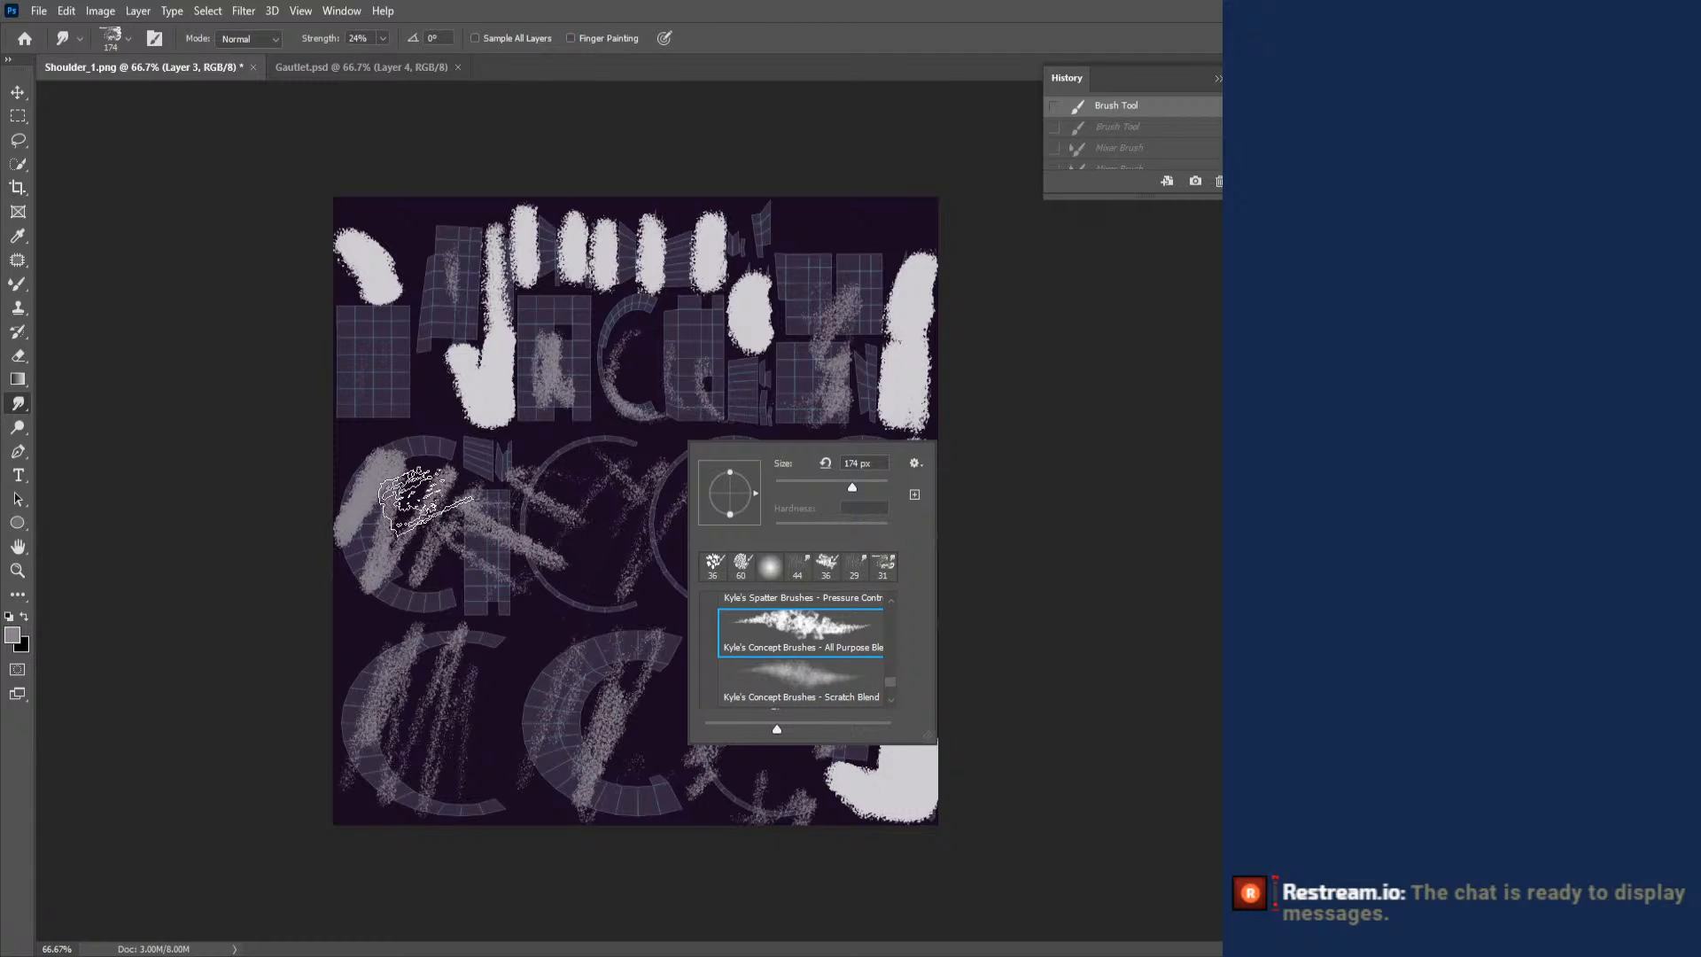
pyautogui.moveTo(417, 493); pyautogui.dragTo(395, 479)
pyautogui.rightClick(403, 479)
pyautogui.moveTo(390, 489)
pyautogui.mouseDown()
pyautogui.moveTo(364, 494)
pyautogui.moveTo(508, 542)
pyautogui.moveTo(512, 505)
pyautogui.mouseUp()
pyautogui.moveTo(514, 492)
pyautogui.mouseDown()
pyautogui.moveTo(639, 483)
pyautogui.moveTo(549, 547)
pyautogui.mouseUp()
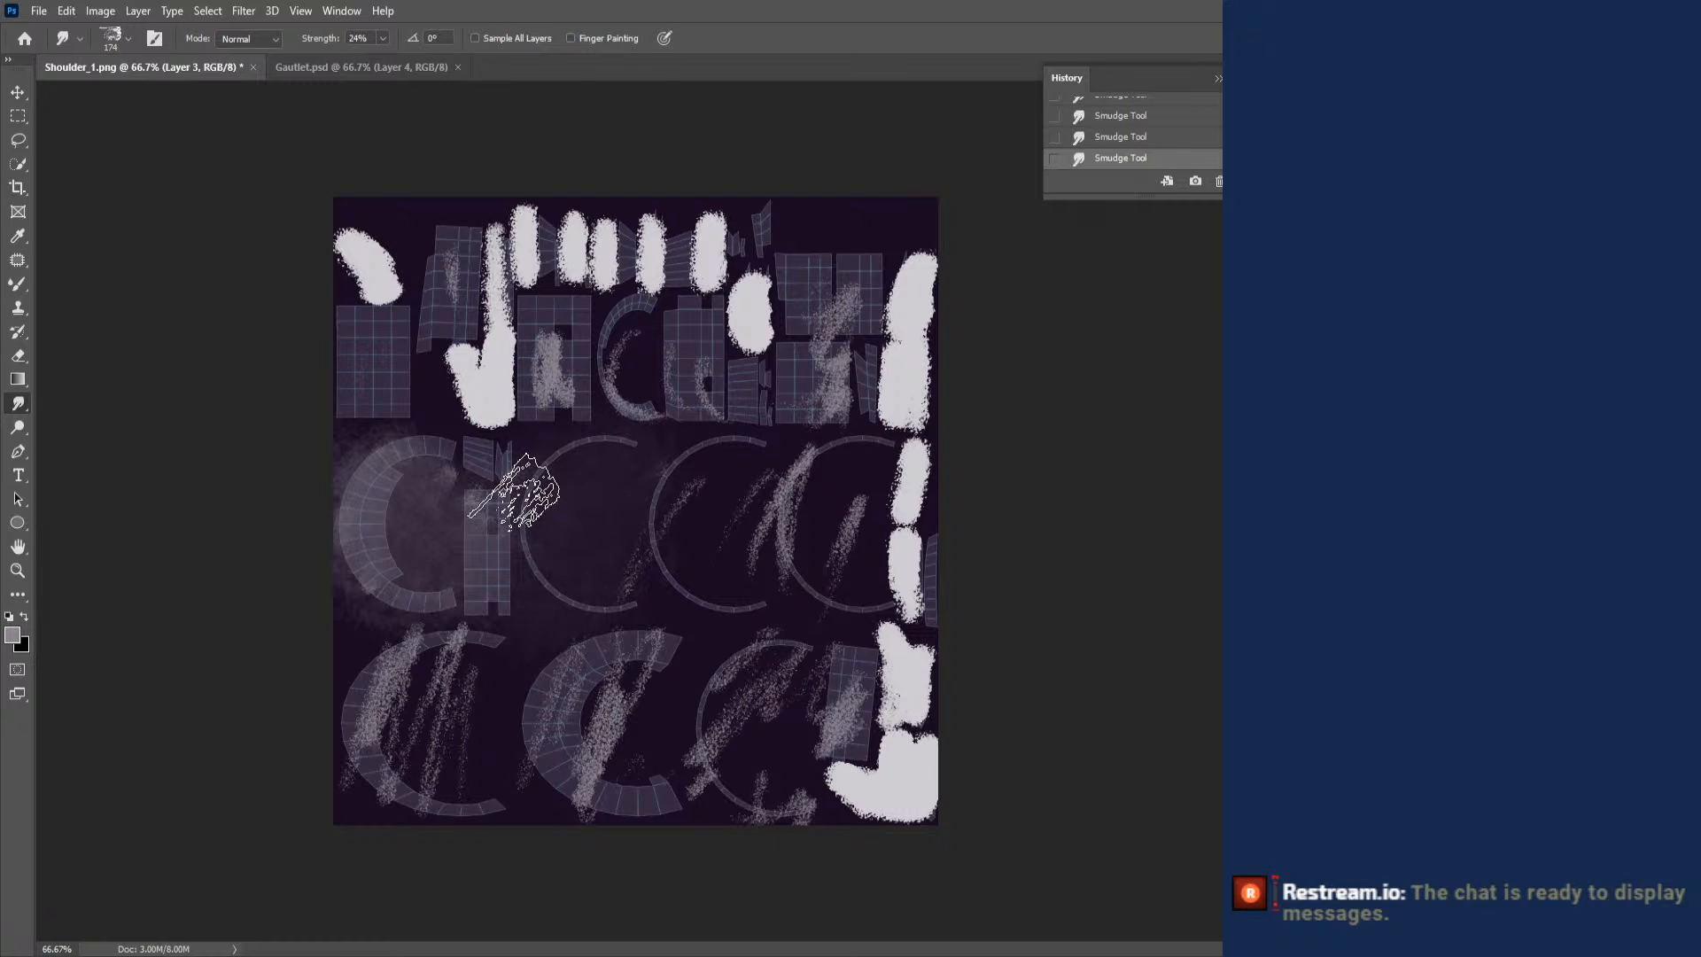
# - Smudge the grey strokes over the remaining C-shaped islands and bottom row, and blend the grey and light paint across the upper rows
pyautogui.moveTo(778, 523)
pyautogui.mouseDown()
pyautogui.moveTo(761, 533)
pyautogui.moveTo(847, 531)
pyautogui.moveTo(893, 580)
pyautogui.moveTo(888, 643)
pyautogui.moveTo(841, 708)
pyautogui.mouseUp()
pyautogui.moveTo(780, 681)
pyautogui.mouseDown()
pyautogui.moveTo(811, 719)
pyautogui.moveTo(736, 724)
pyautogui.moveTo(855, 775)
pyautogui.moveTo(709, 783)
pyautogui.moveTo(612, 721)
pyautogui.moveTo(613, 698)
pyautogui.moveTo(589, 775)
pyautogui.mouseUp()
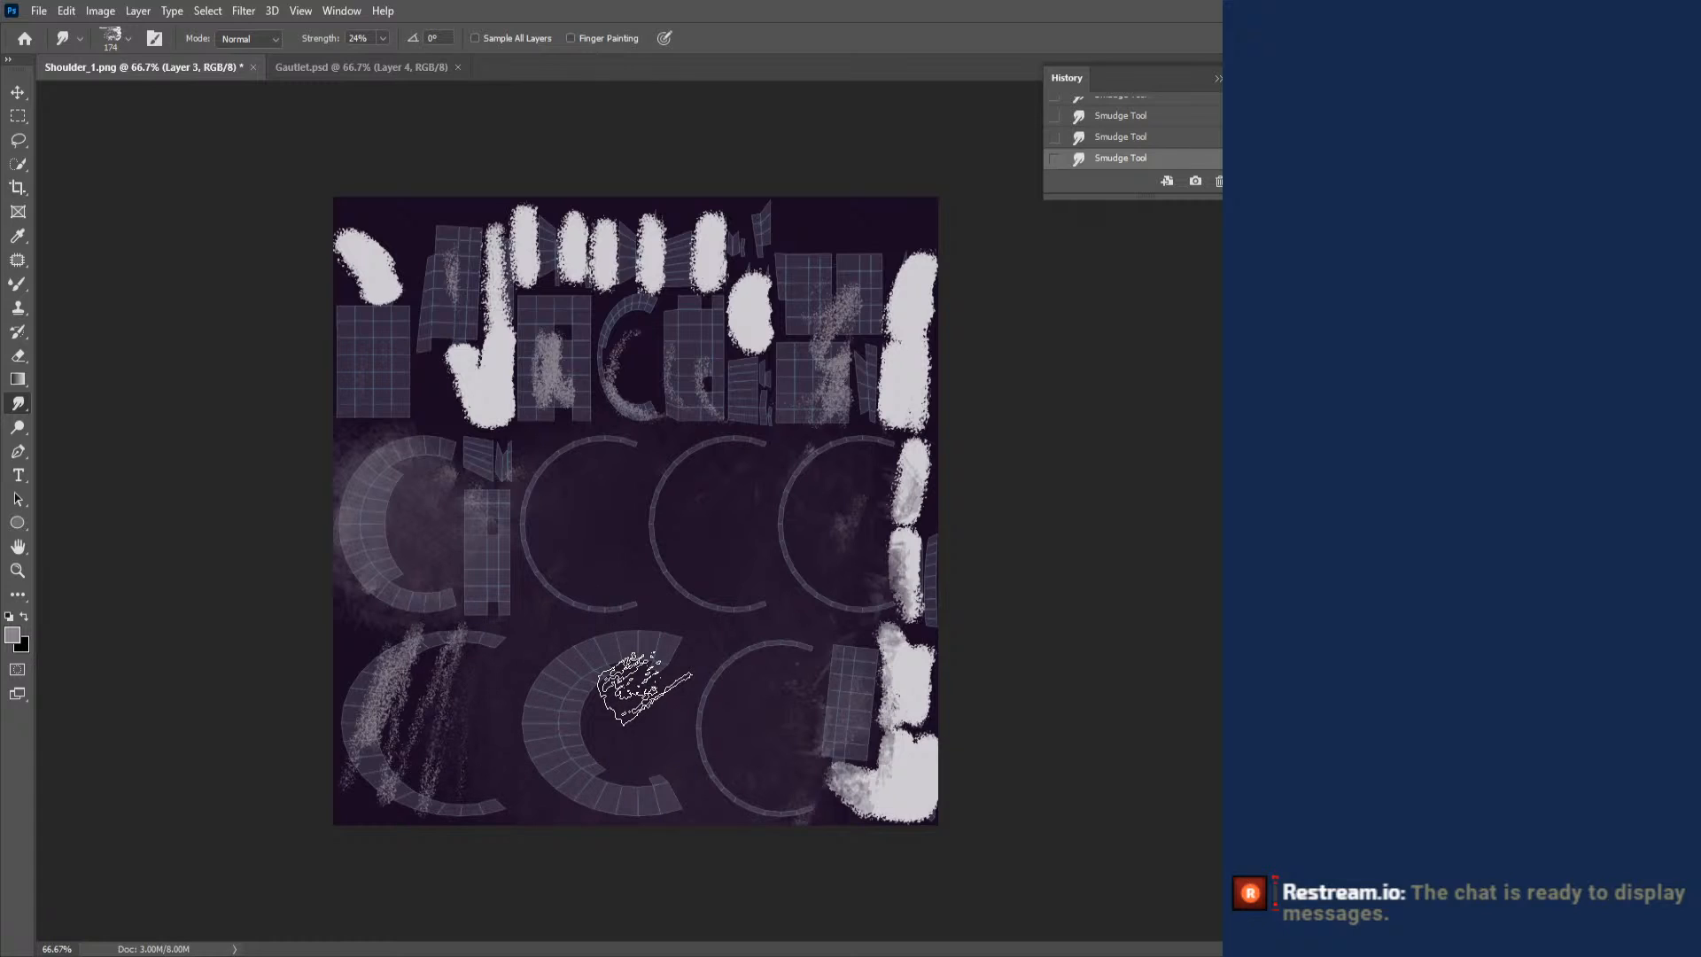
pyautogui.moveTo(383, 671)
pyautogui.mouseDown()
pyautogui.moveTo(365, 708)
pyautogui.moveTo(417, 655)
pyautogui.moveTo(447, 682)
pyautogui.mouseUp()
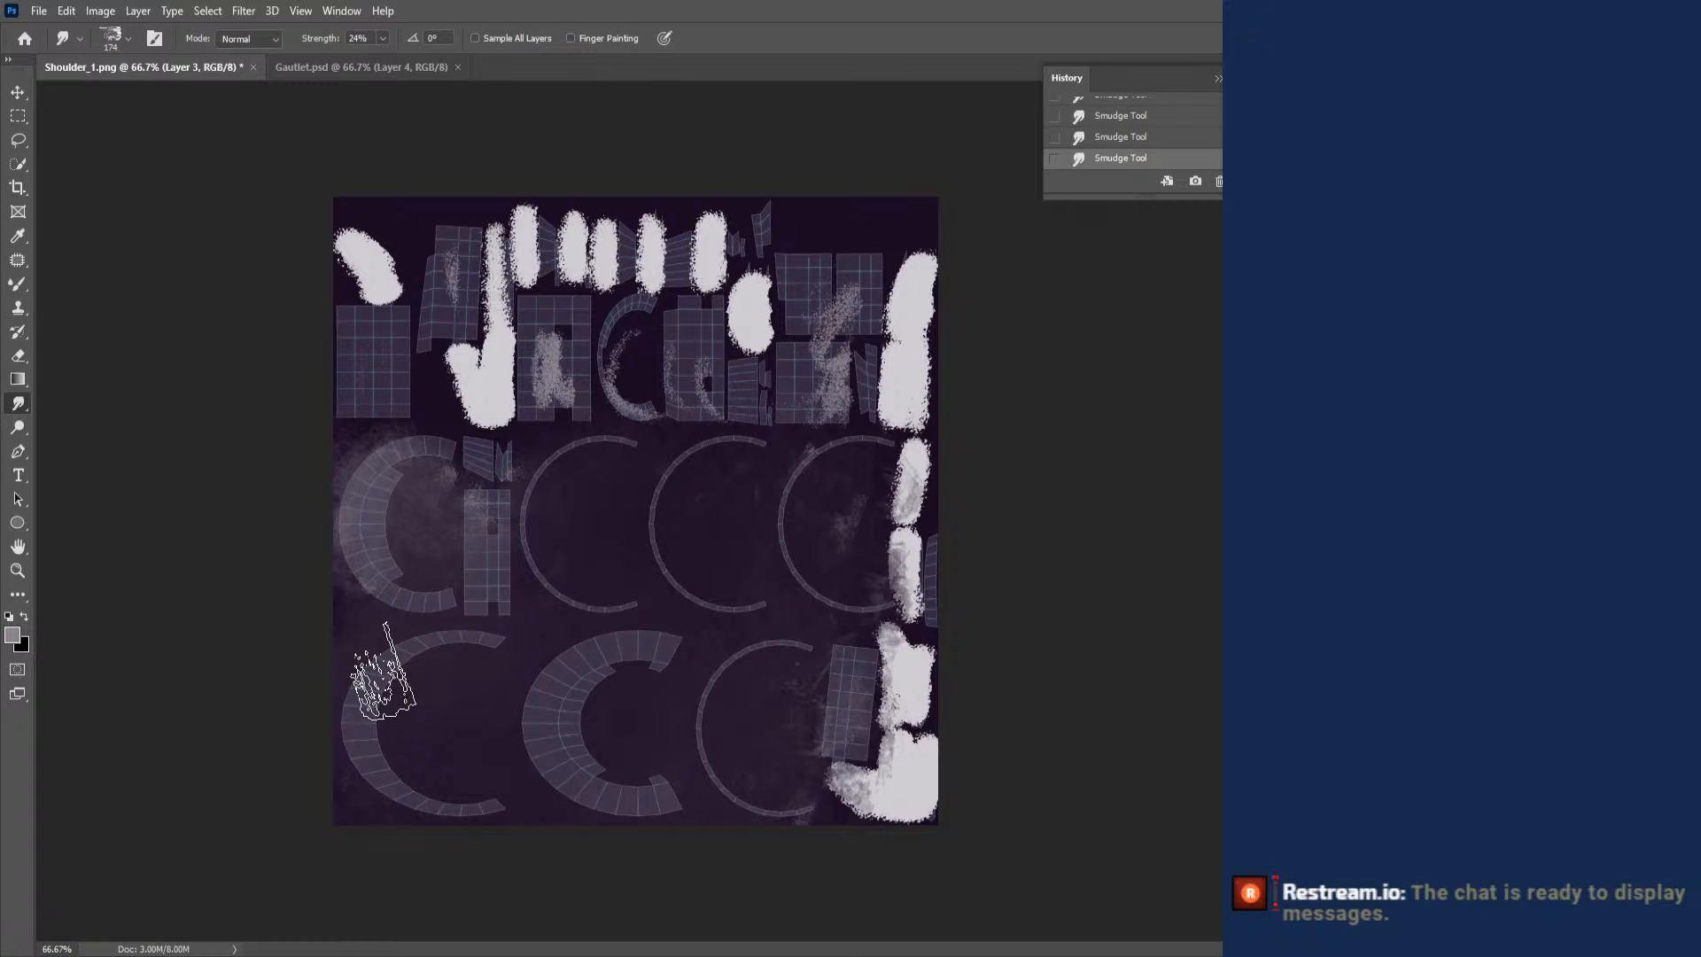
pyautogui.moveTo(364, 419)
pyautogui.mouseDown()
pyautogui.moveTo(425, 432)
pyautogui.moveTo(385, 301)
pyautogui.moveTo(474, 394)
pyautogui.moveTo(448, 286)
pyautogui.moveTo(547, 341)
pyautogui.moveTo(572, 381)
pyautogui.moveTo(505, 376)
pyautogui.moveTo(514, 394)
pyautogui.moveTo(629, 301)
pyautogui.moveTo(691, 389)
pyautogui.moveTo(753, 354)
pyautogui.moveTo(749, 328)
pyautogui.moveTo(789, 443)
pyautogui.moveTo(837, 381)
pyautogui.moveTo(904, 407)
pyautogui.moveTo(912, 222)
pyautogui.moveTo(713, 235)
pyautogui.mouseUp()
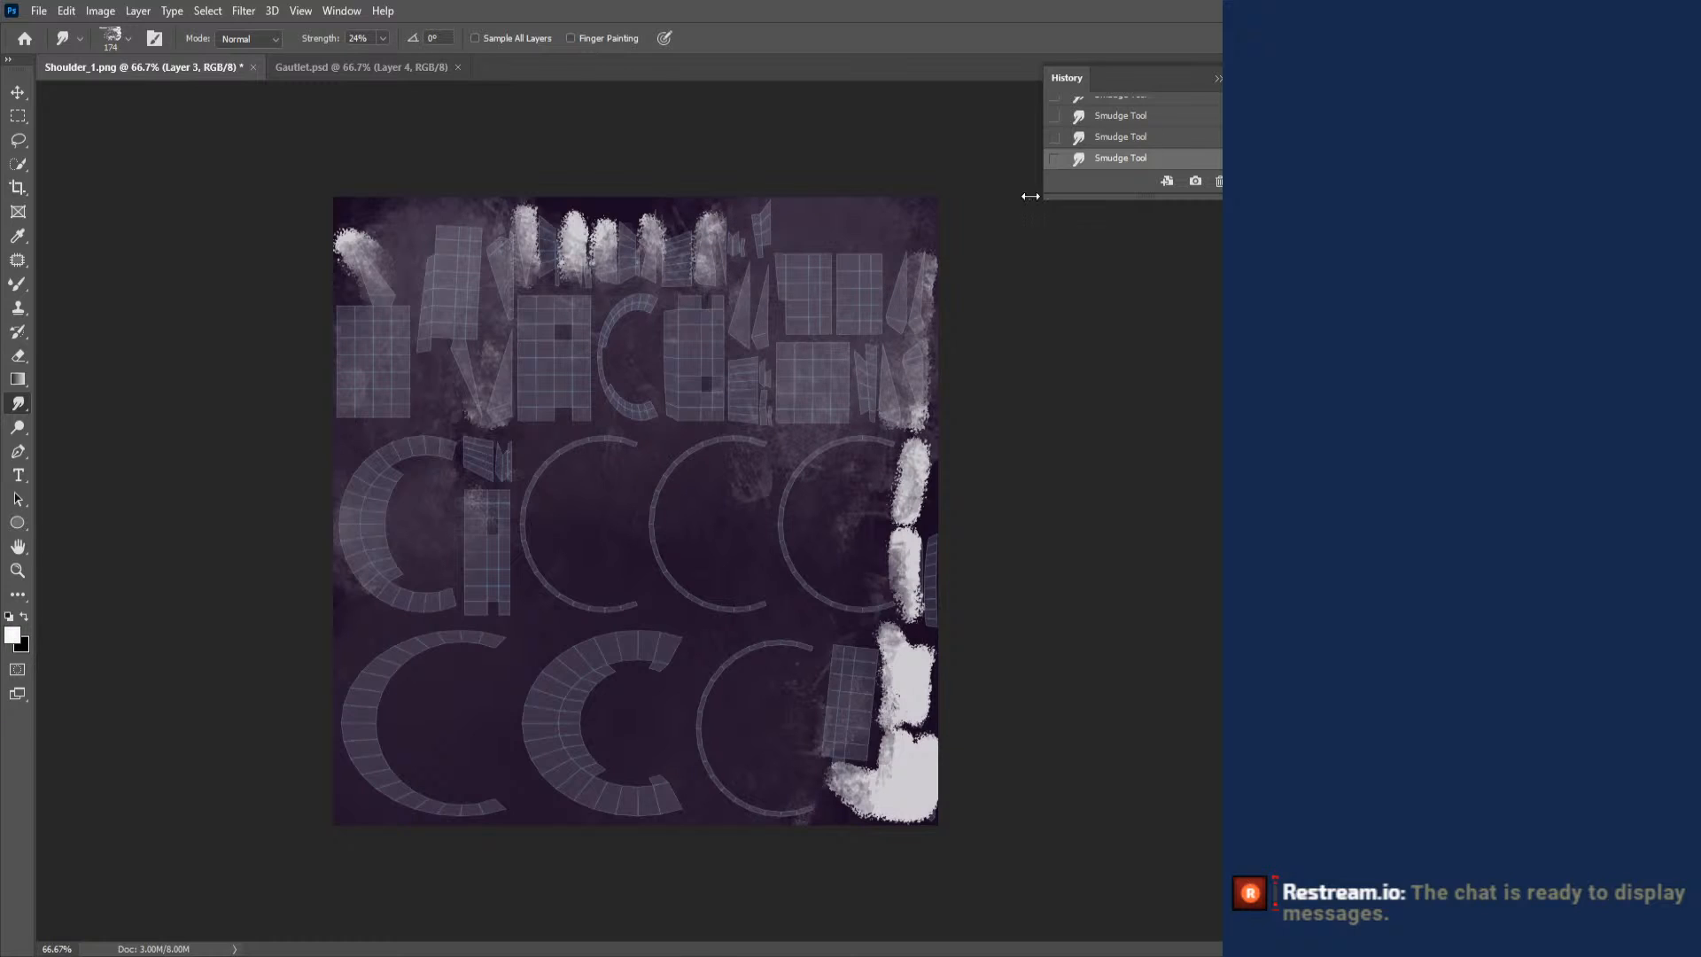
# - Switch the smudge brush to Soft Round Pressure Size at 44 px and soften the light highlights on the top row's pointed islands
pyautogui.rightClick(975, 393)
pyautogui.moveTo(1089, 537); pyautogui.dragTo(1087, 467)
pyautogui.click(1040, 529)
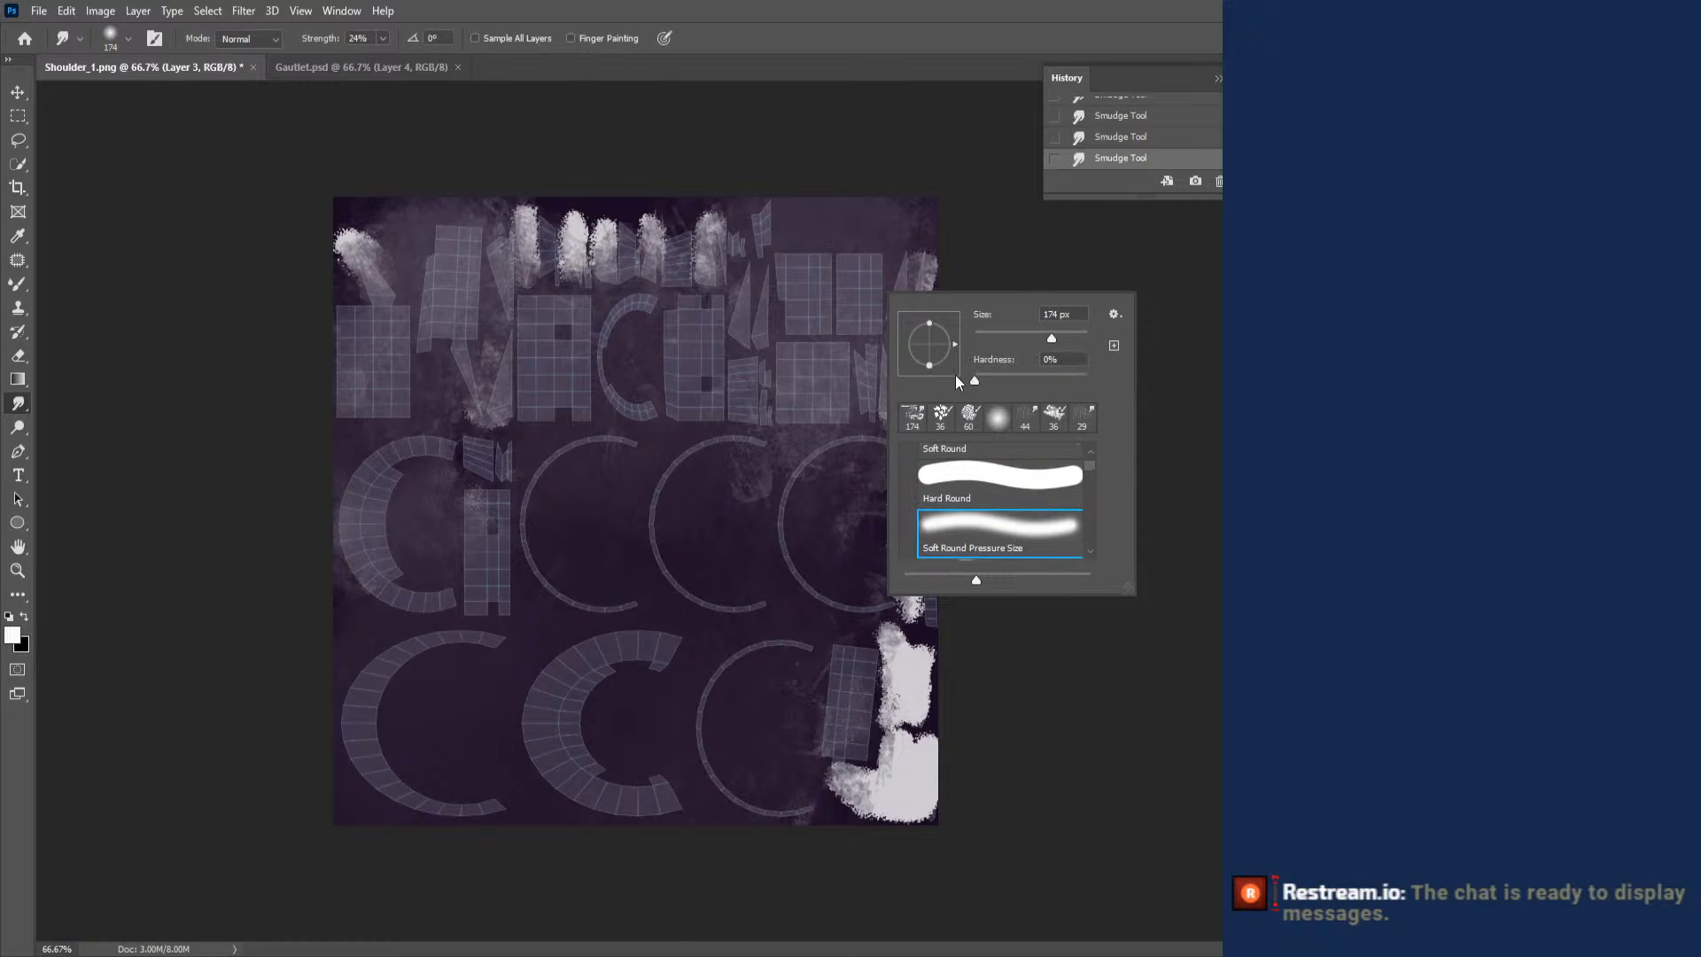
pyautogui.click(959, 247)
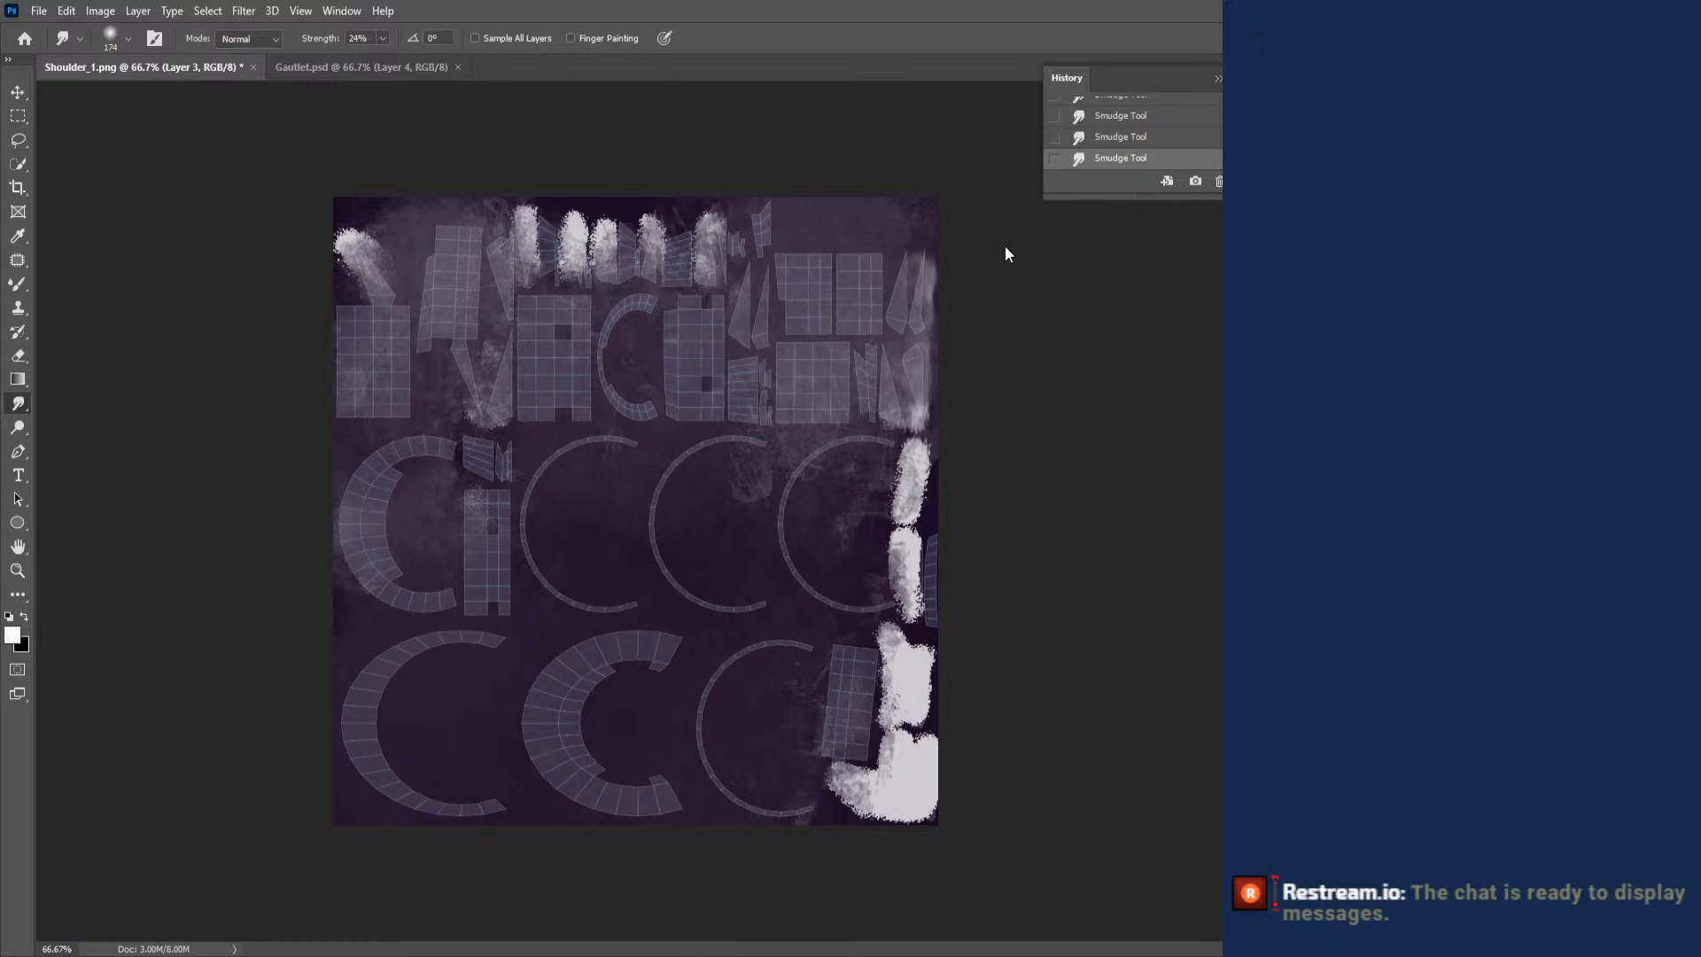
pyautogui.rightClick(829, 314)
pyautogui.click(949, 327)
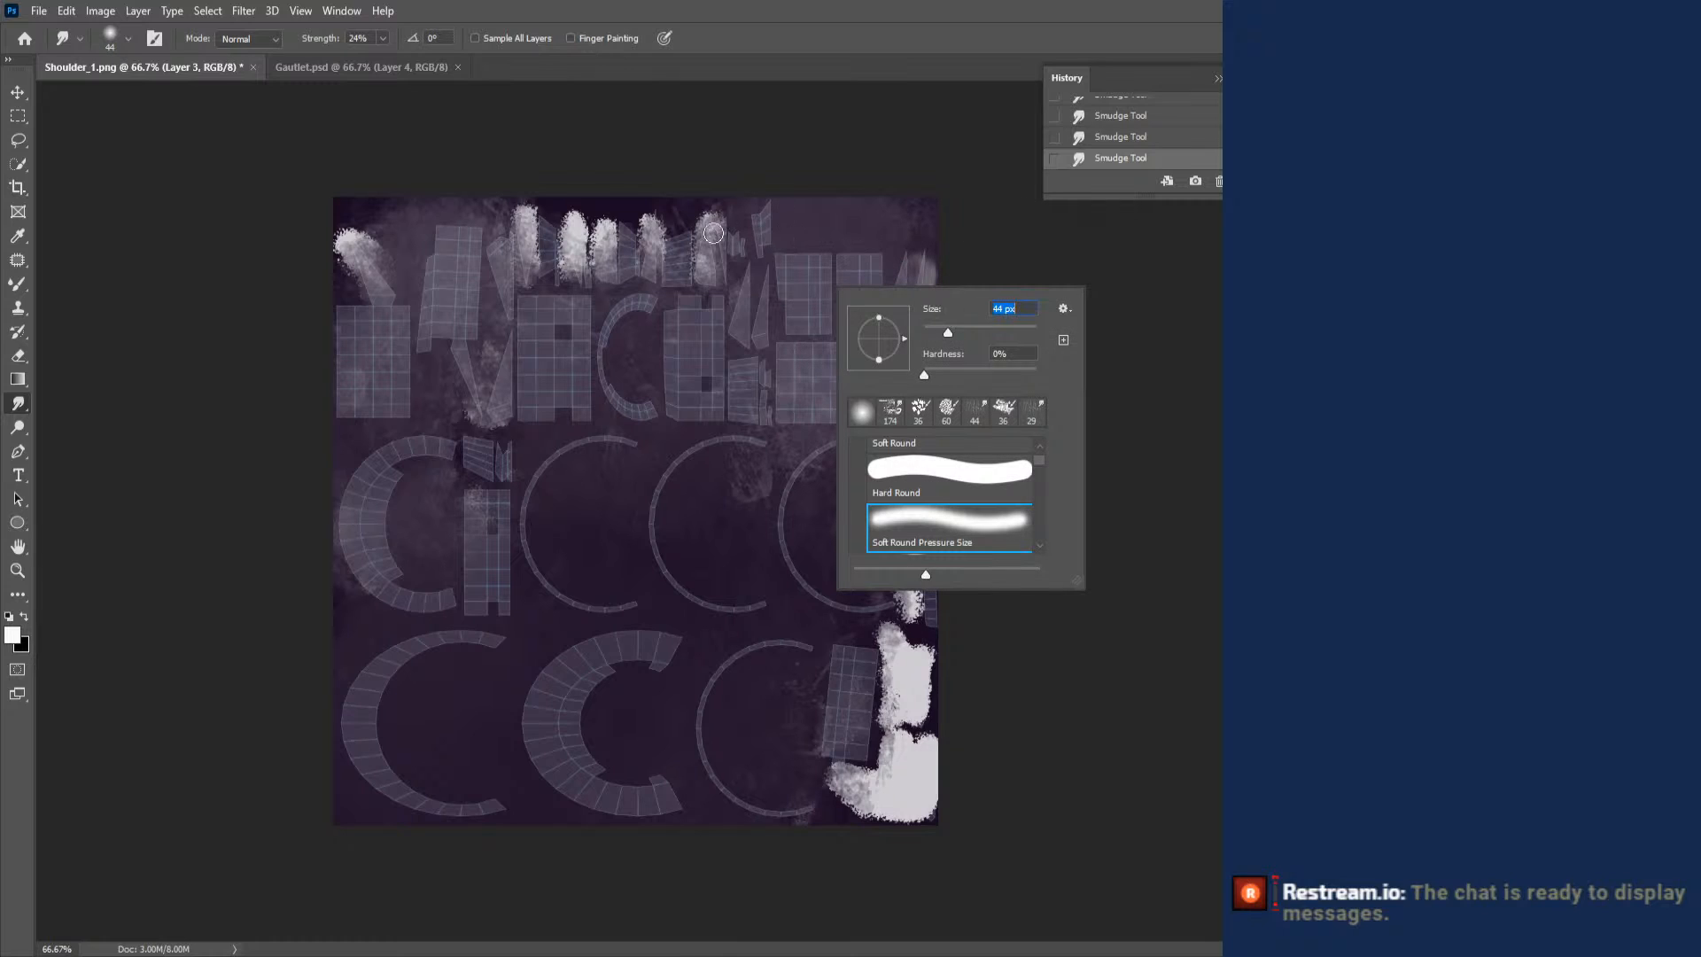
pyautogui.click(711, 210)
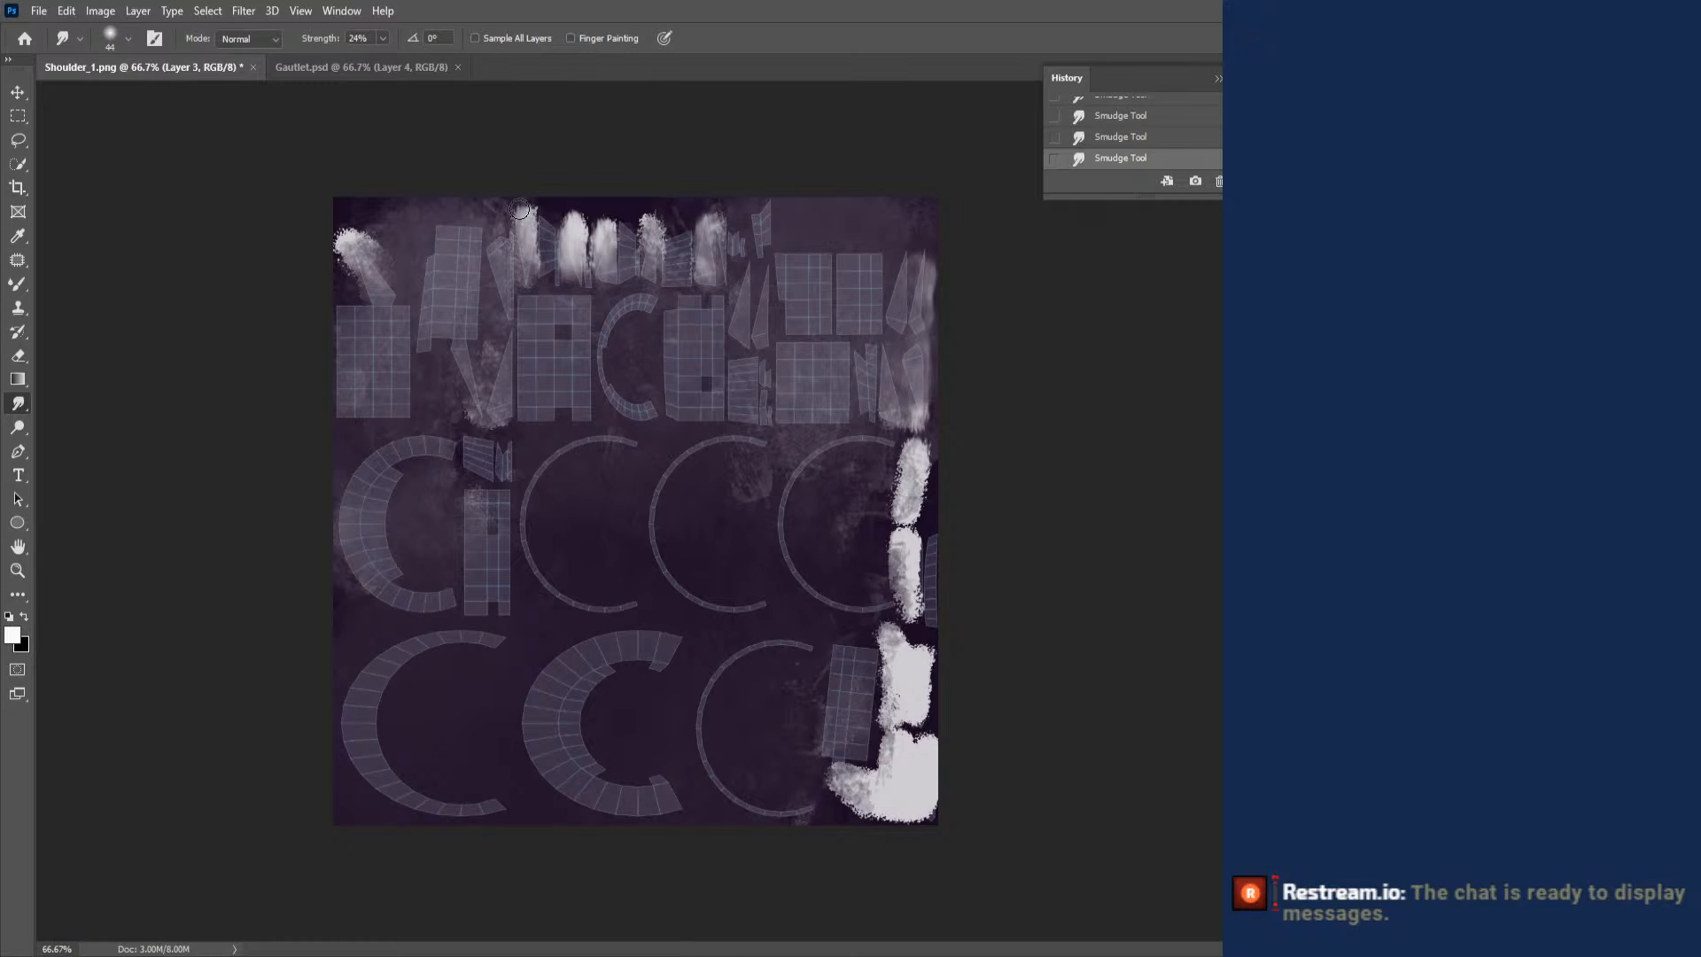
# - Change the smudge brush to Hard Round Pressure Opacity and blend the highlight at the layout's upper-left corner
pyautogui.rightClick(534, 254)
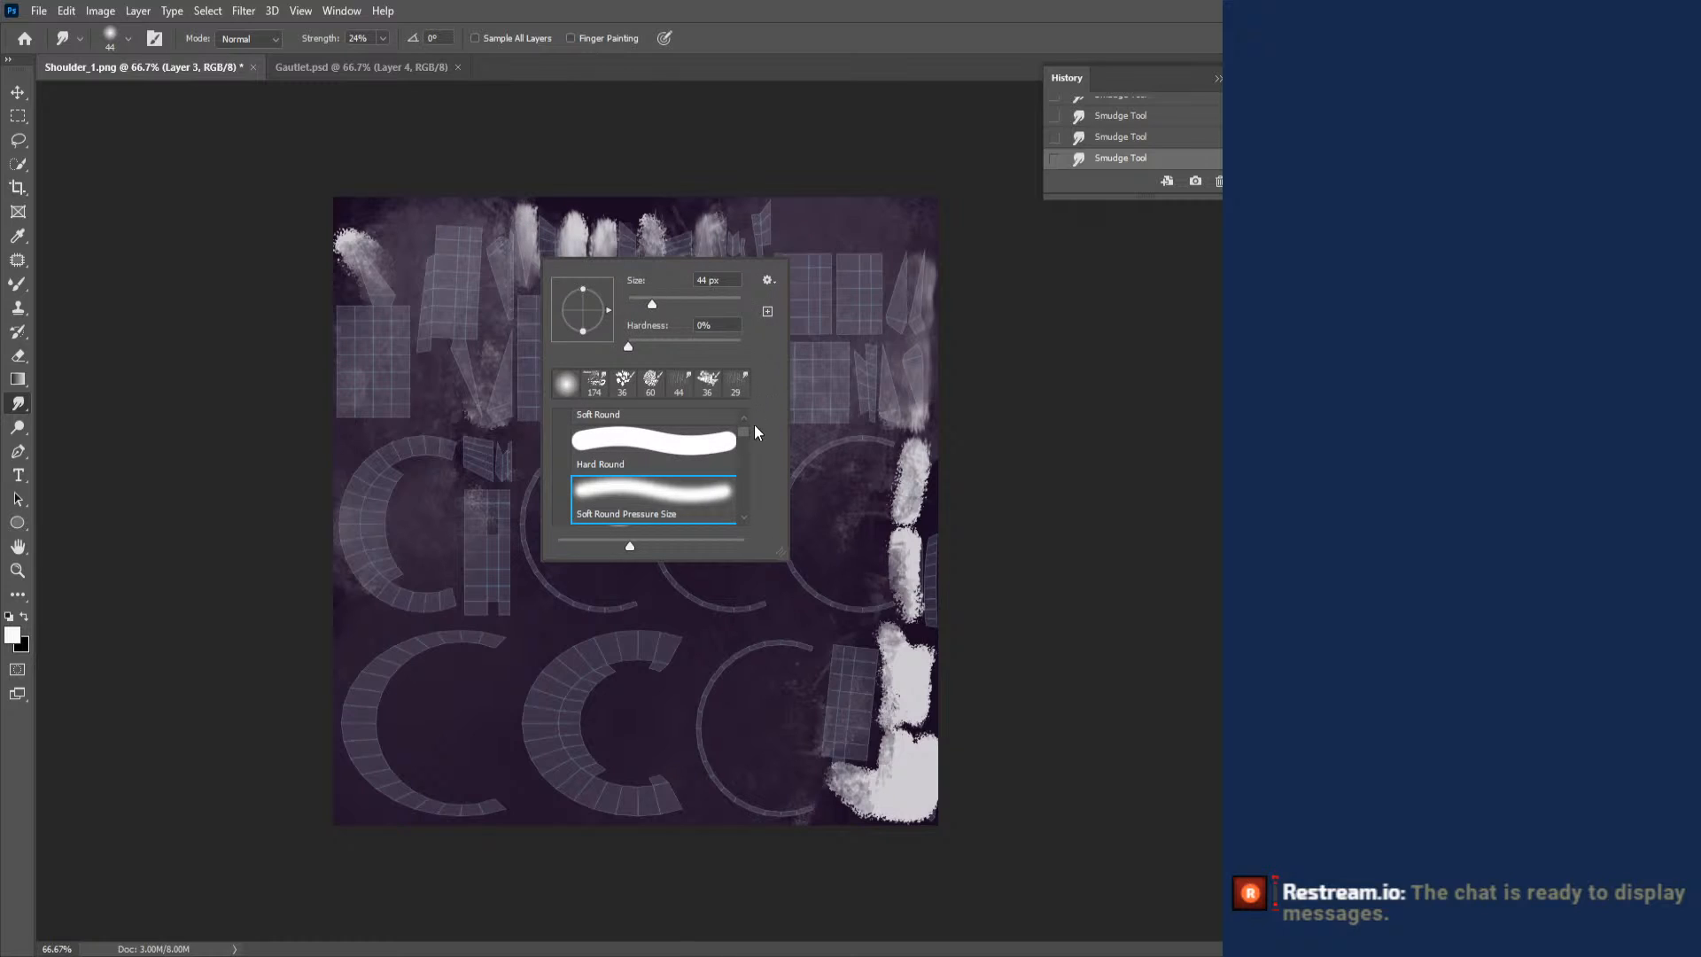
pyautogui.scroll(-3, 738, 438)
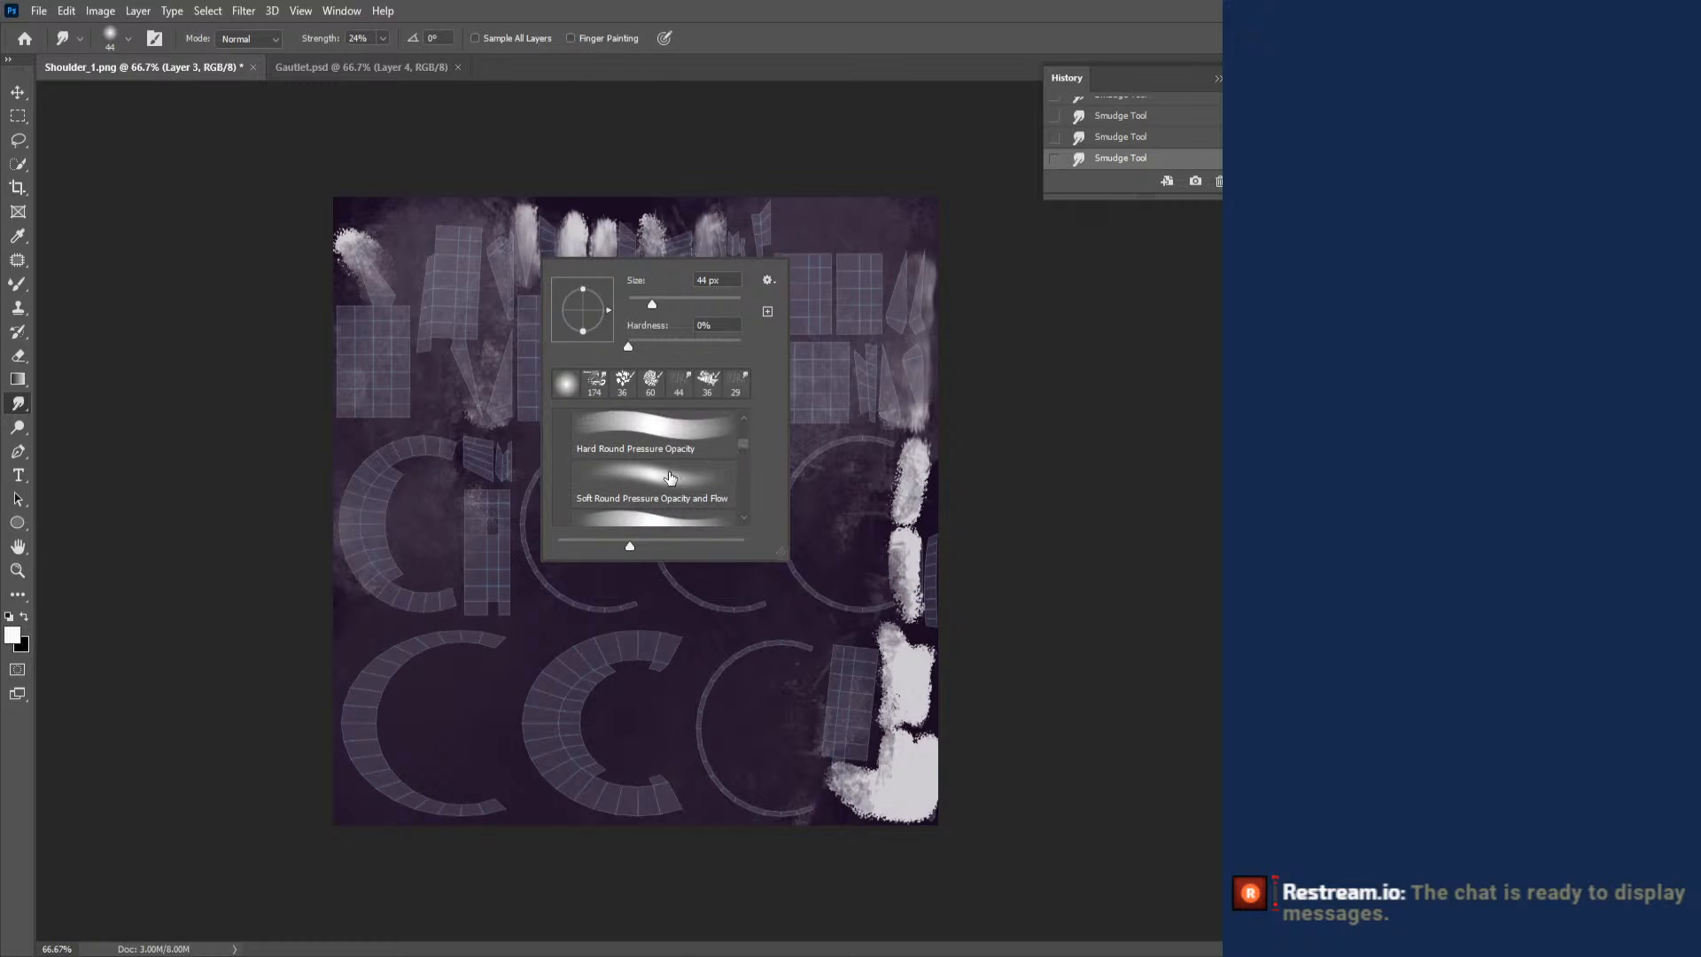
pyautogui.click(661, 470)
pyautogui.click(659, 434)
pyautogui.click(360, 241)
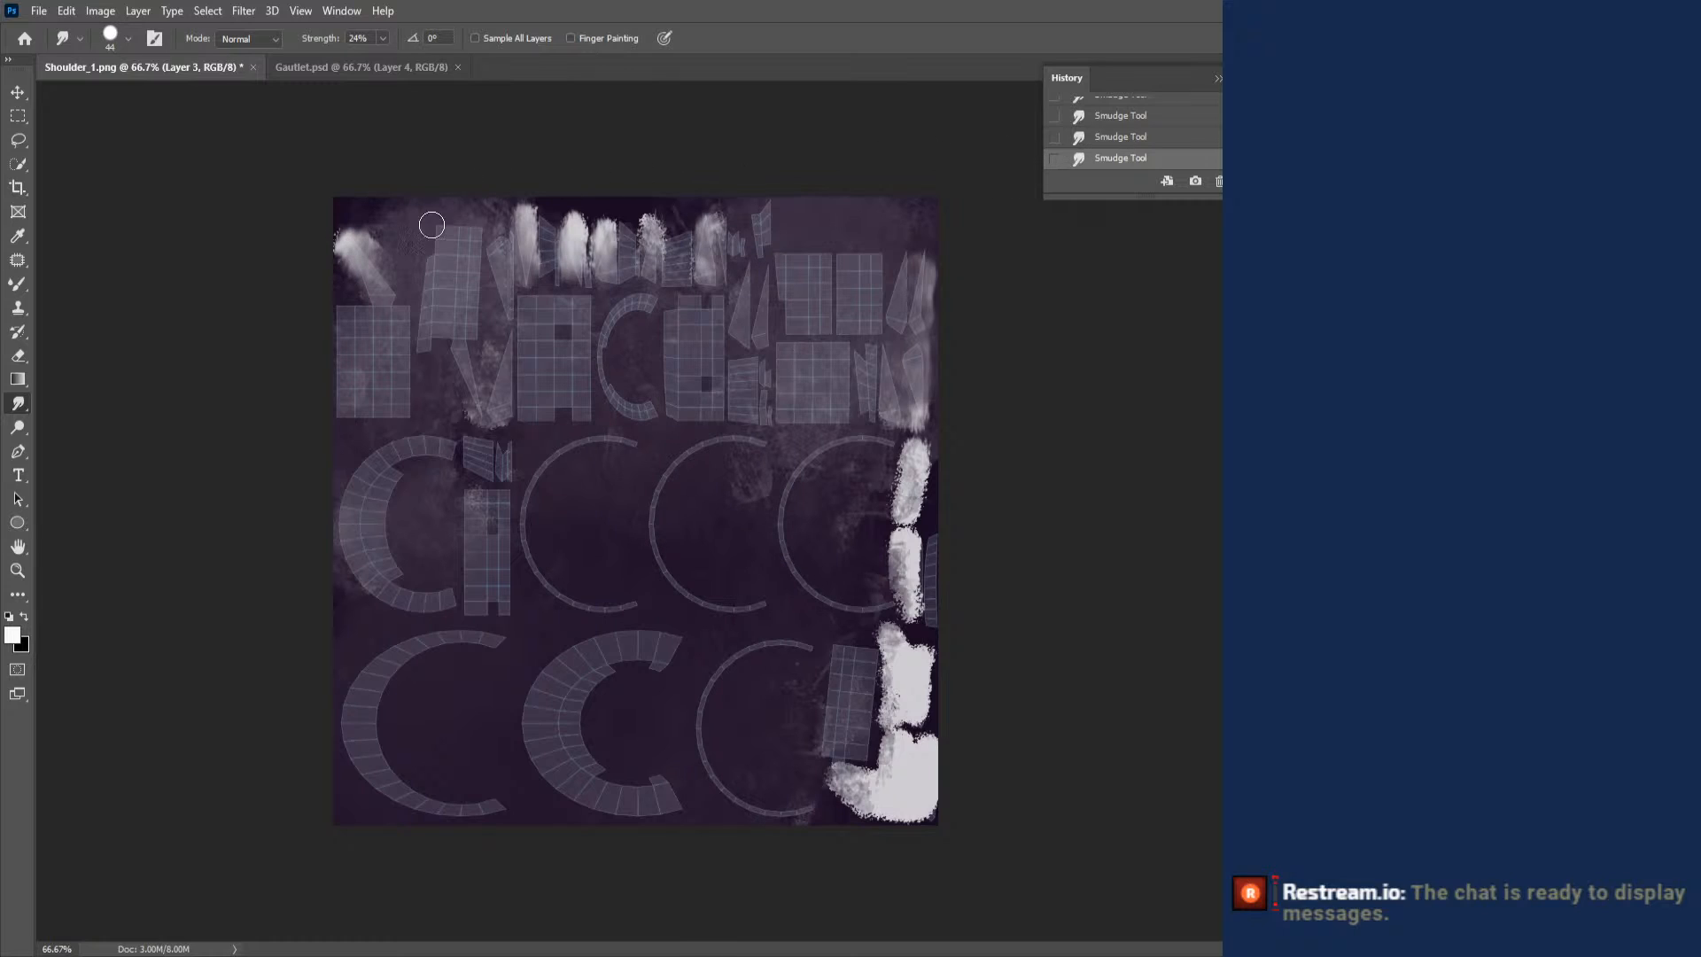
# - Repaint the pointed islands in the upper rows and along the layout's right edge in white with the 60 px textured Brush
pyautogui.click(18, 286)
pyautogui.click(76, 282)
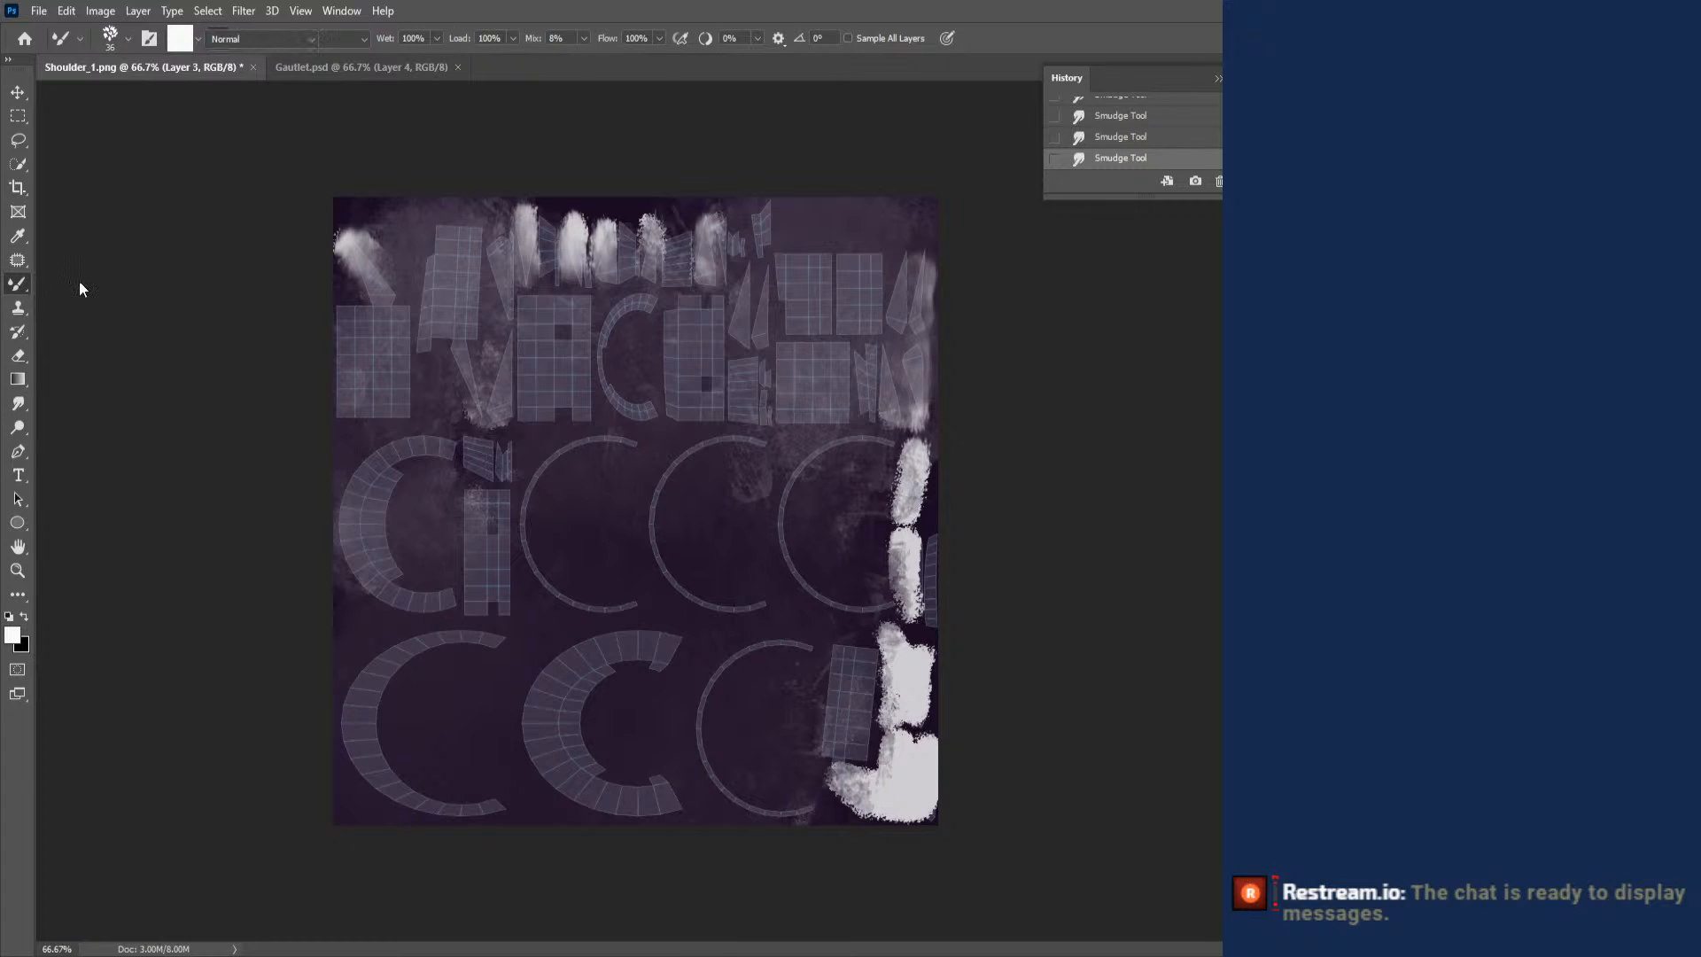
pyautogui.moveTo(351, 239); pyautogui.dragTo(352, 241)
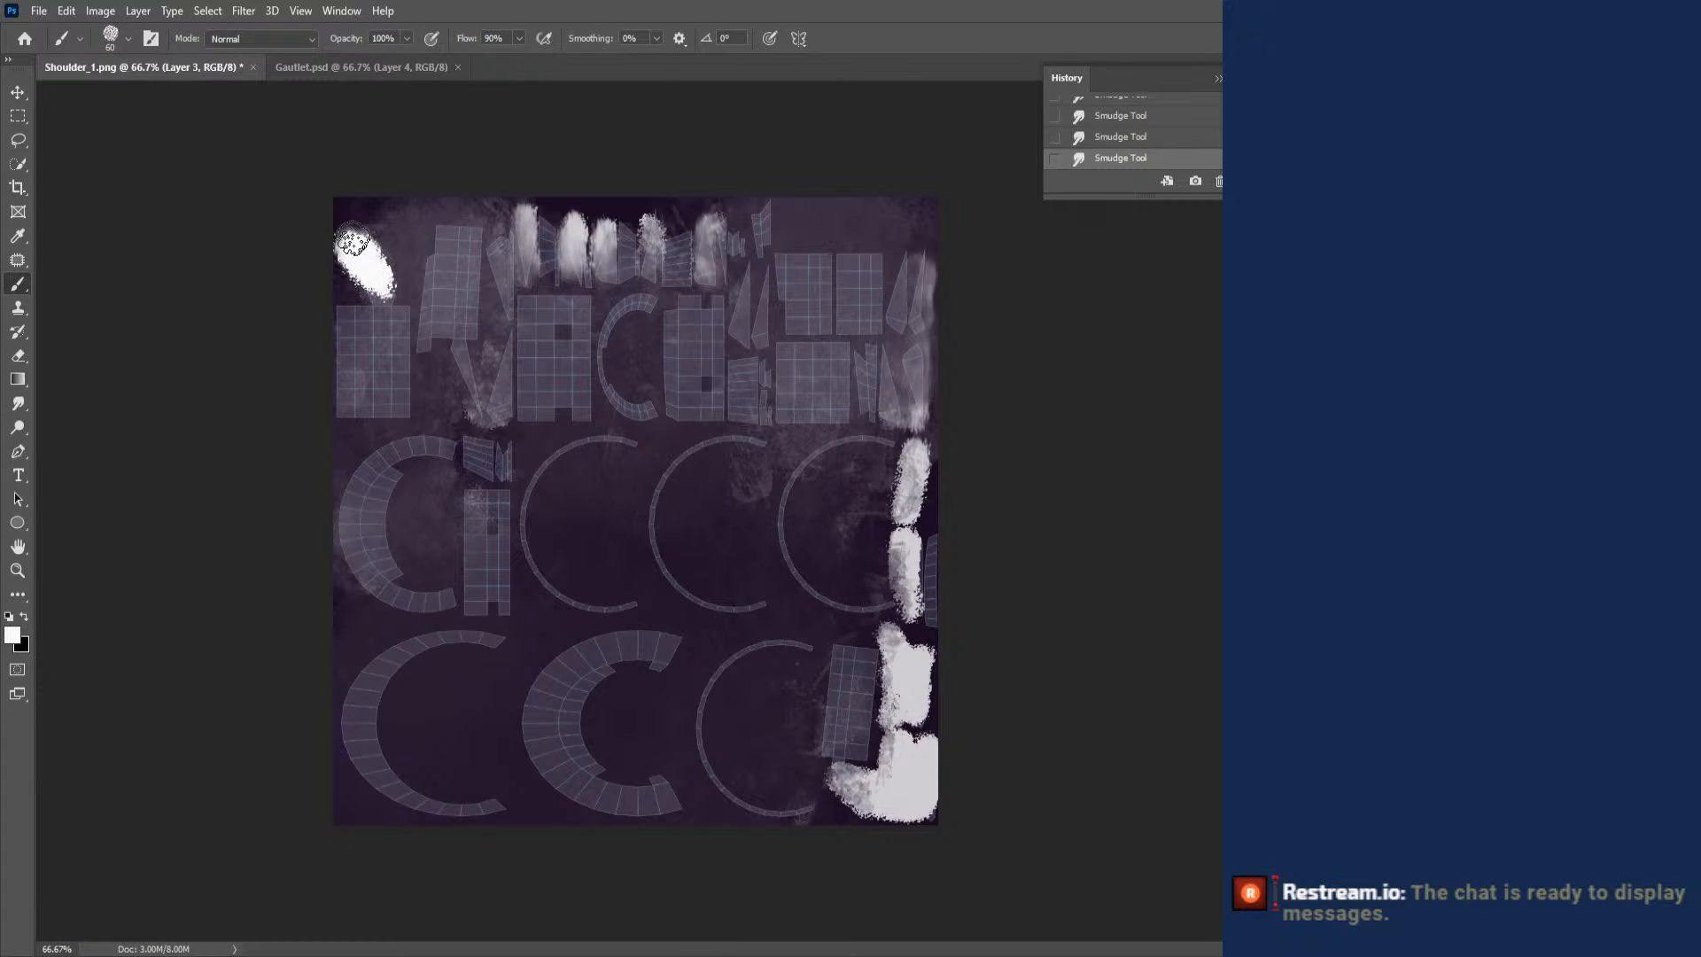
pyautogui.moveTo(520, 218)
pyautogui.mouseDown()
pyautogui.moveTo(496, 434)
pyautogui.moveTo(453, 347)
pyautogui.moveTo(519, 222)
pyautogui.moveTo(574, 262)
pyautogui.moveTo(577, 232)
pyautogui.moveTo(576, 266)
pyautogui.moveTo(605, 279)
pyautogui.moveTo(602, 222)
pyautogui.moveTo(649, 281)
pyautogui.moveTo(654, 221)
pyautogui.moveTo(706, 257)
pyautogui.moveTo(709, 220)
pyautogui.moveTo(744, 345)
pyautogui.moveTo(740, 286)
pyautogui.moveTo(783, 270)
pyautogui.mouseUp()
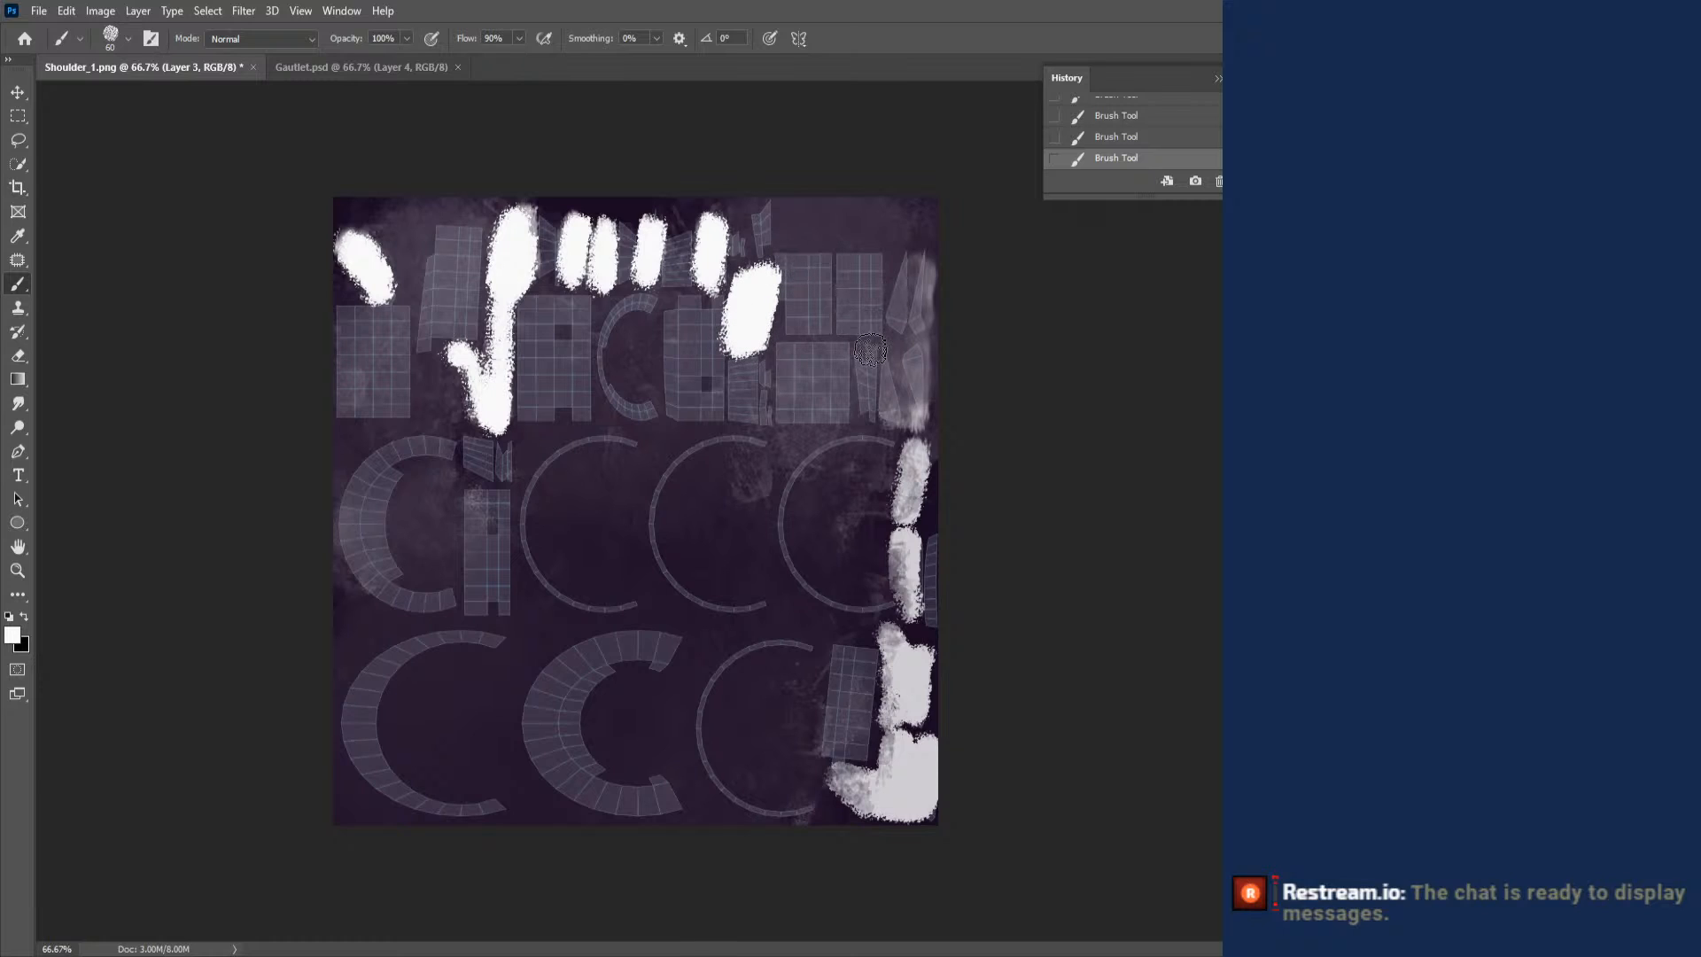
pyautogui.moveTo(899, 353)
pyautogui.mouseDown()
pyautogui.moveTo(893, 390)
pyautogui.moveTo(914, 274)
pyautogui.moveTo(898, 522)
pyautogui.moveTo(916, 453)
pyautogui.moveTo(872, 776)
pyautogui.moveTo(861, 744)
pyautogui.mouseUp()
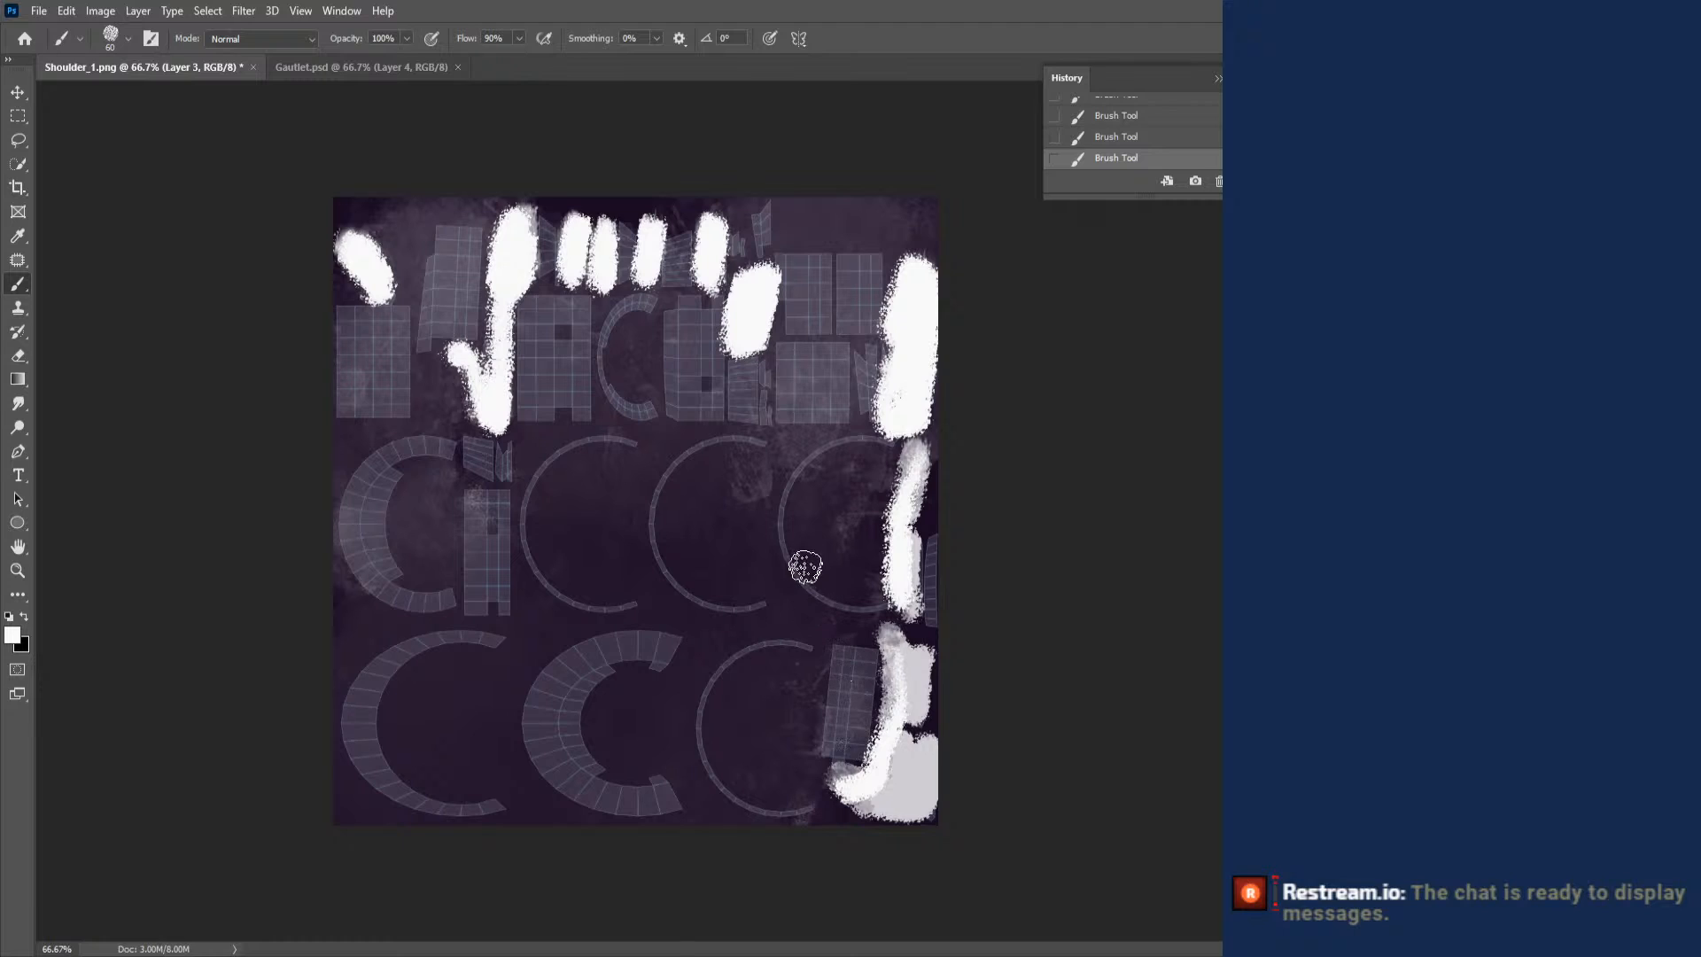
# - Save the texture on the computer as the Photoshop file Shoulder_1 with Maximize Compatibility, and switch to Blender
pyautogui.hotkey('ctrl', 's')
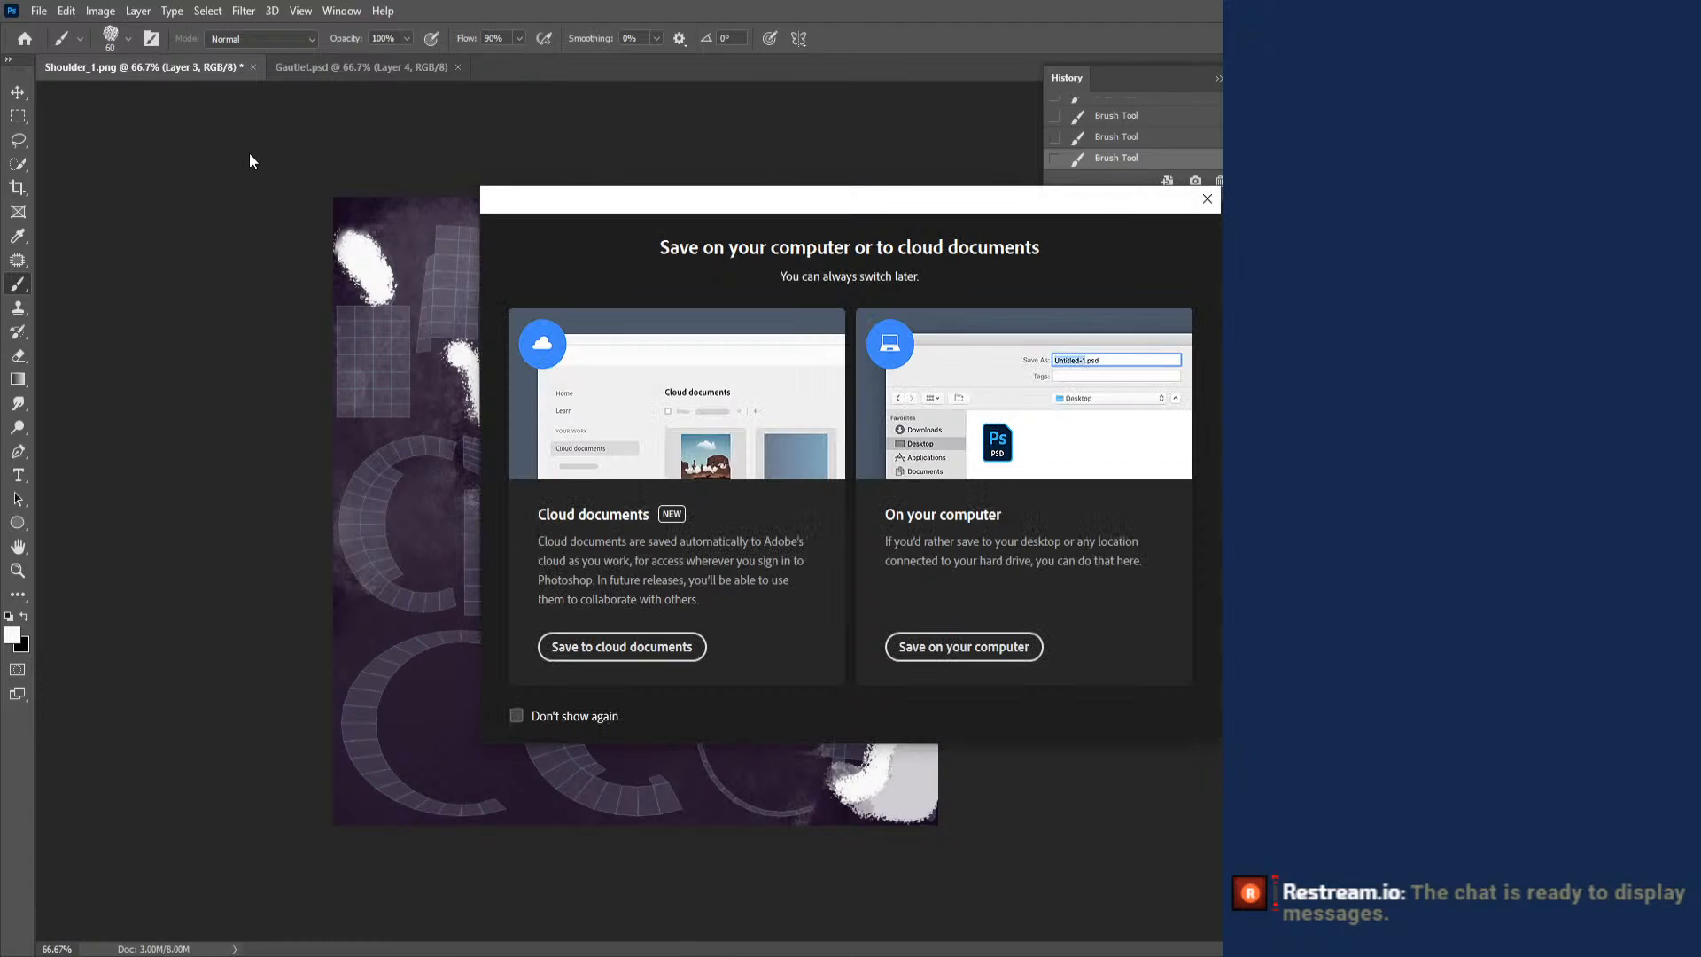
pyautogui.click(953, 638)
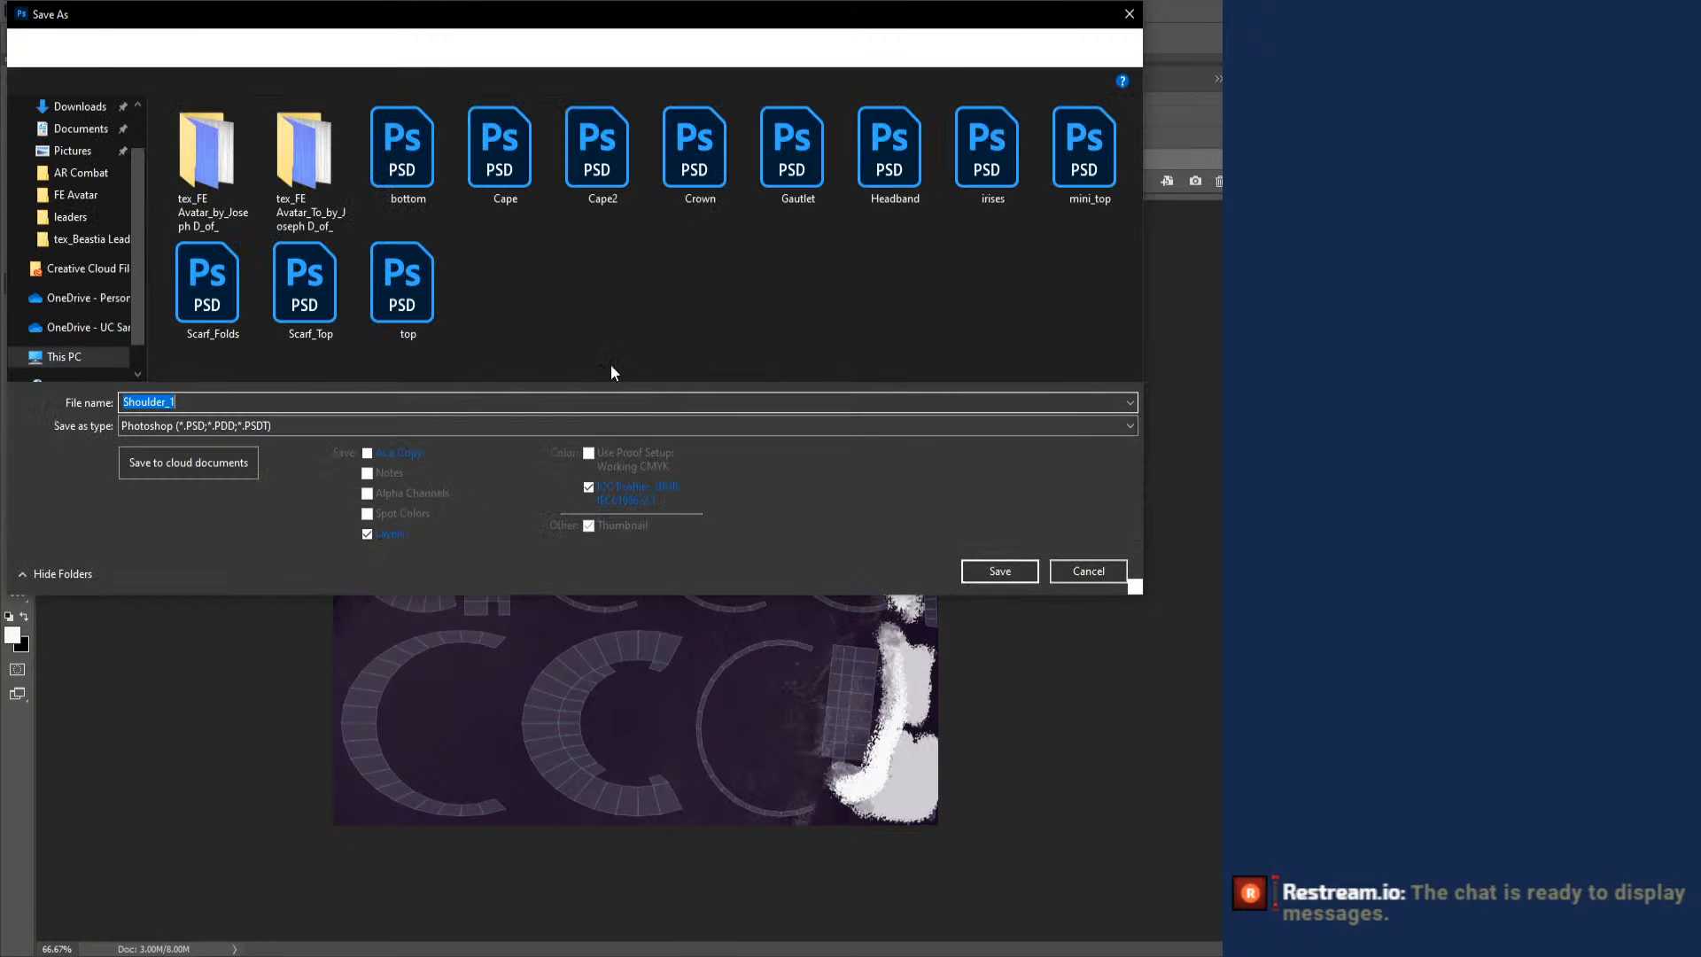
pyautogui.click(1000, 571)
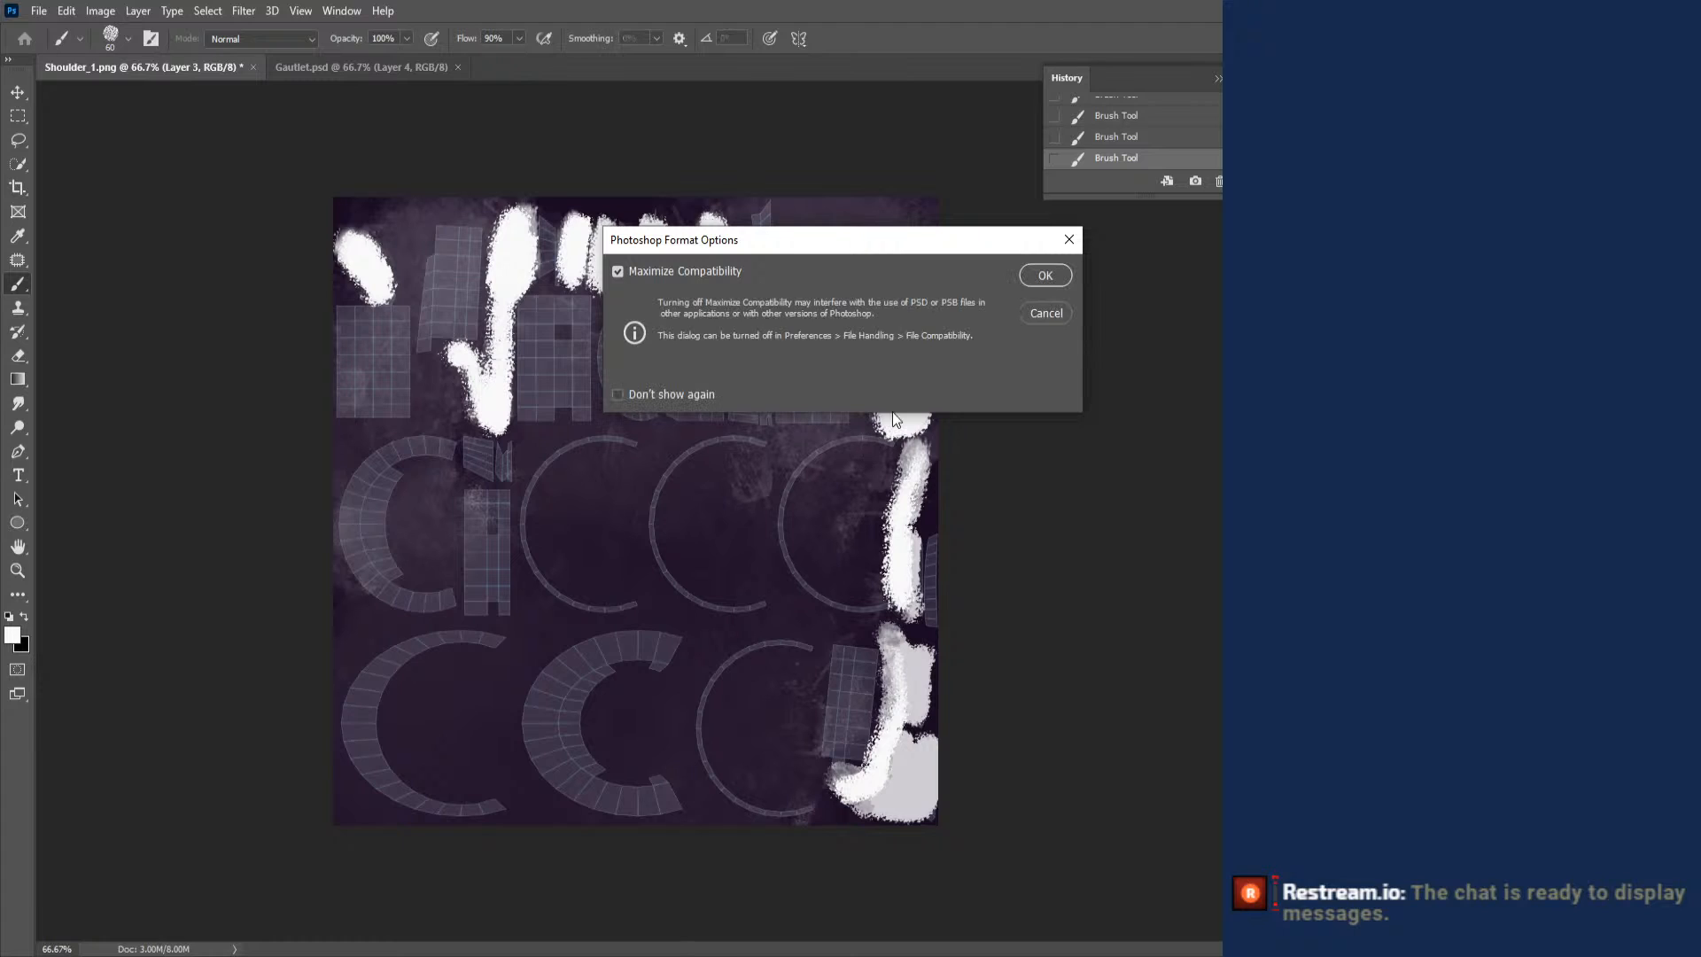
pyautogui.click(1045, 277)
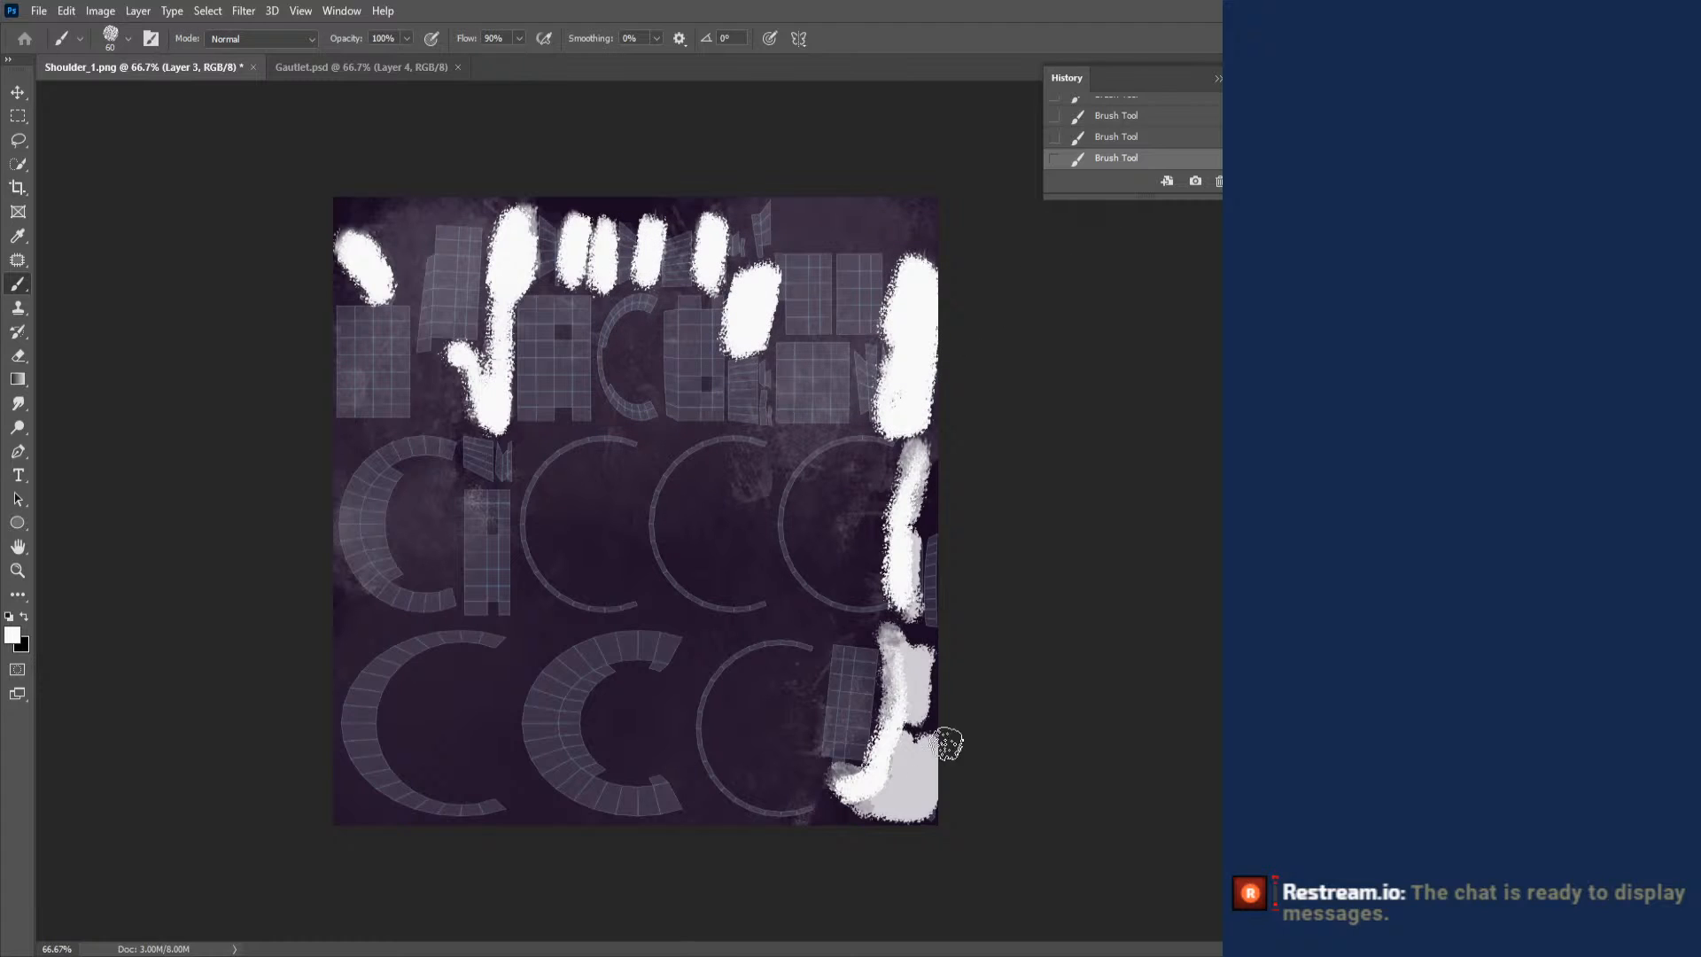
pyautogui.hotkey('alt', 'Tab')
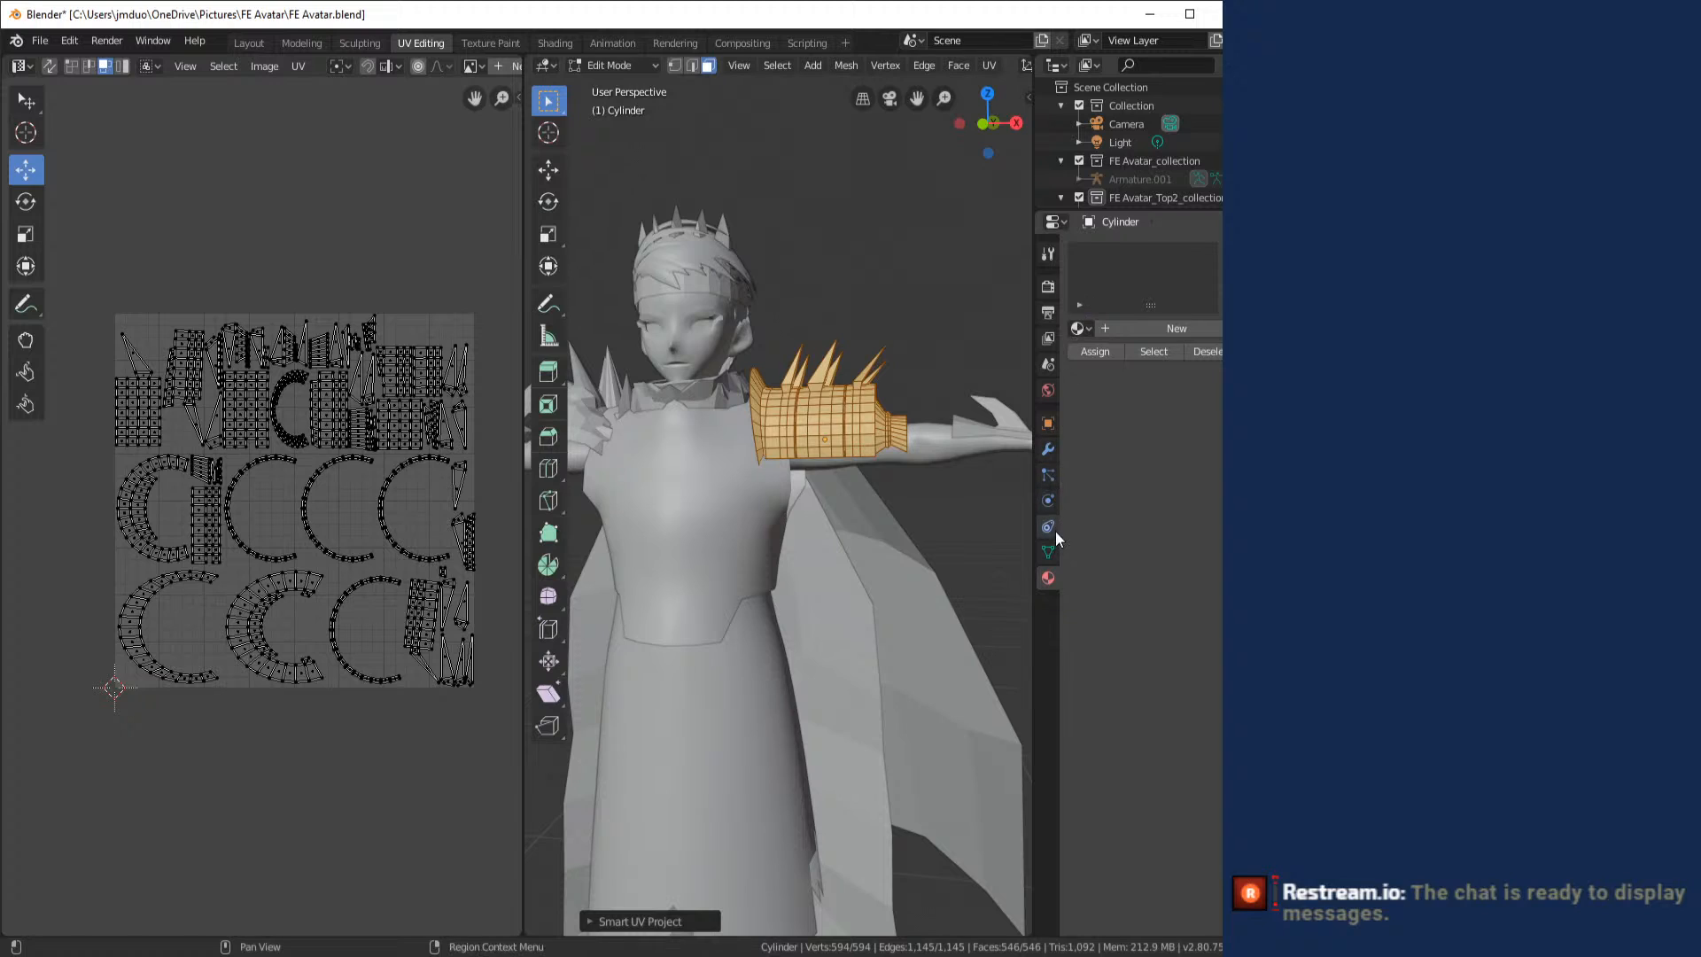
# - Return the shoulder armor from Edit Mode to Object Mode and switch to the Layout workspace
pyautogui.click(1047, 423)
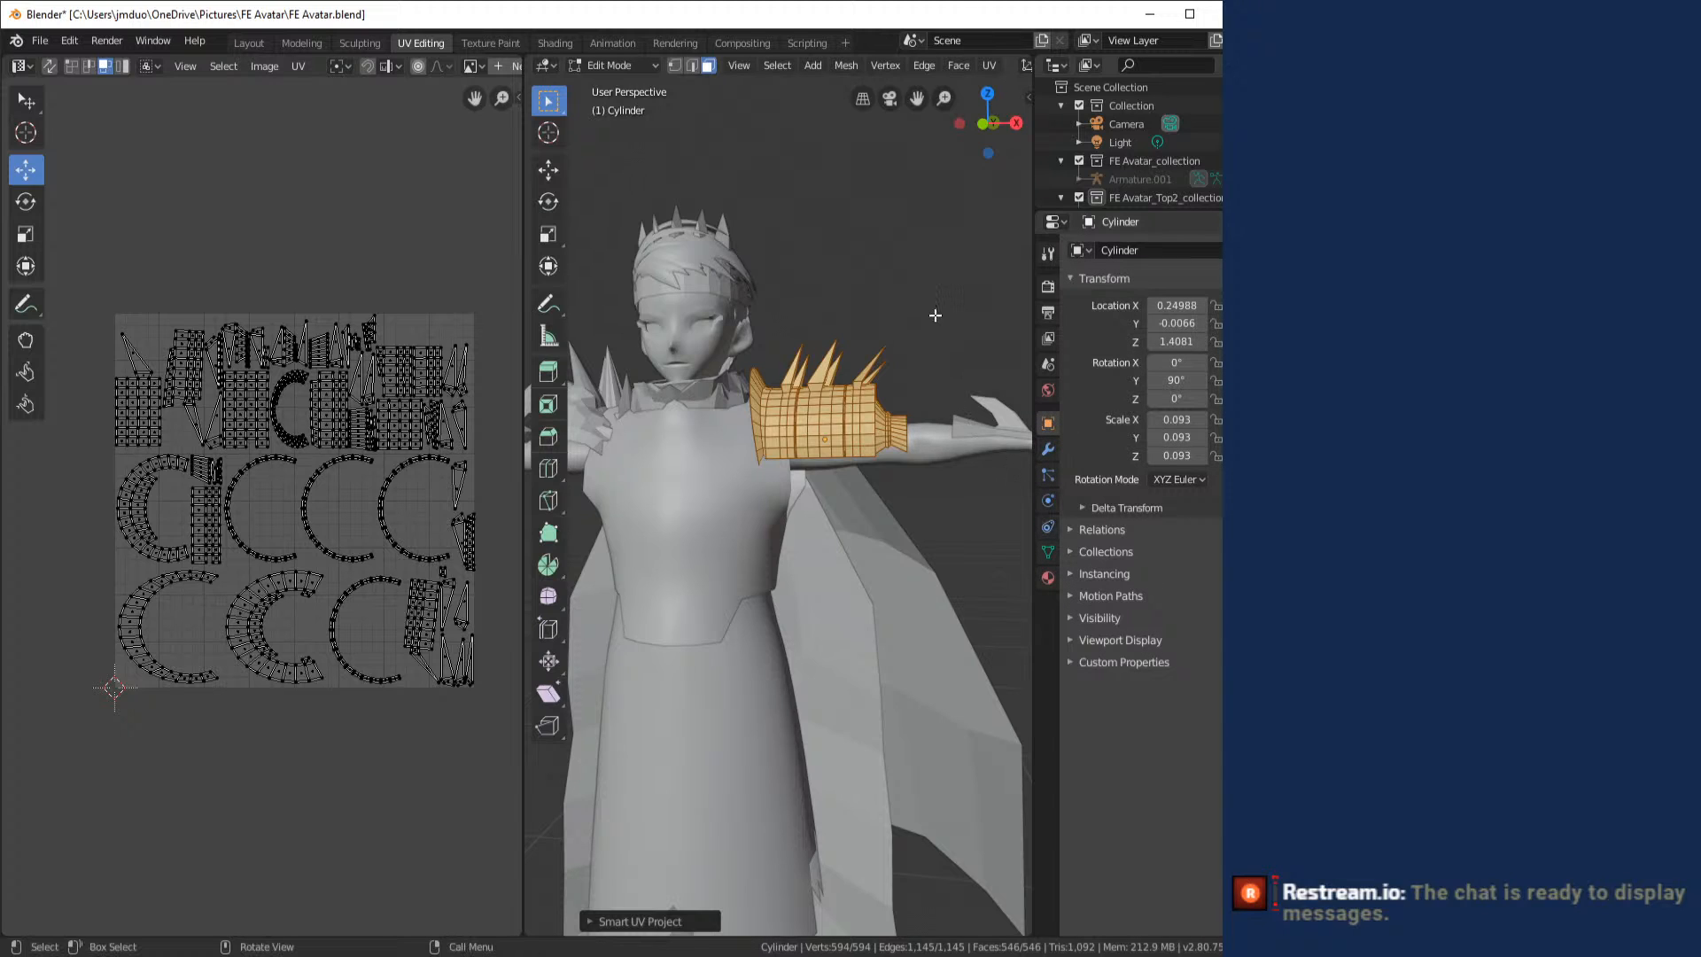
pyautogui.click(620, 64)
pyautogui.click(591, 78)
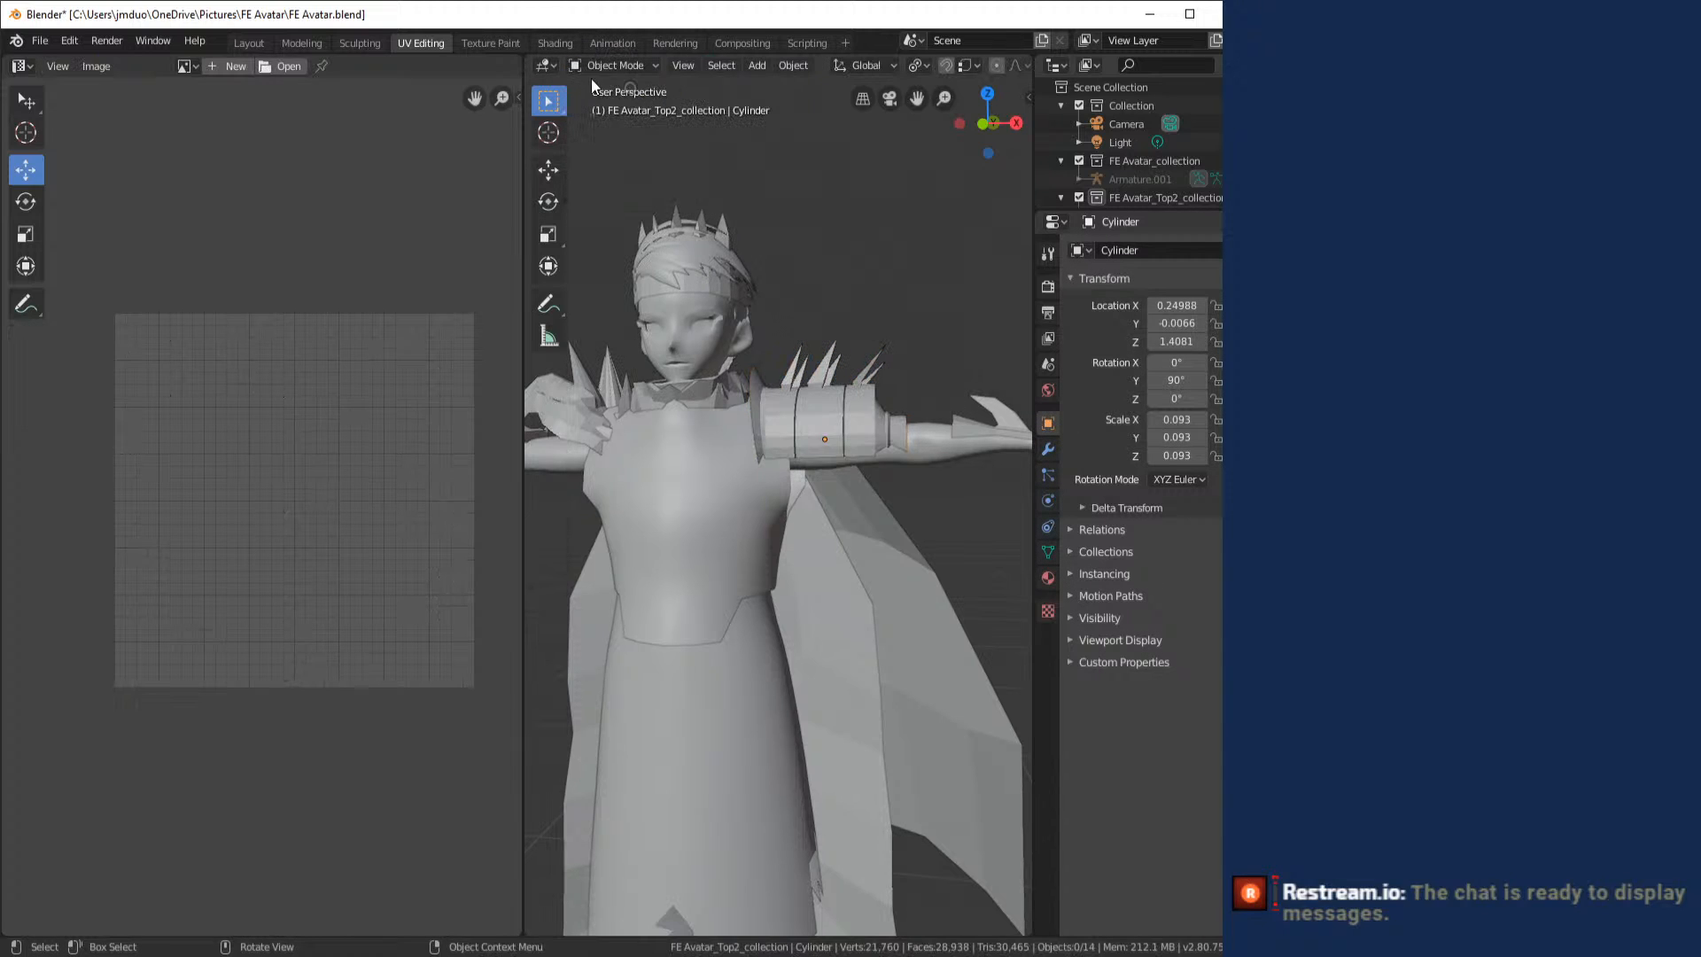
pyautogui.click(249, 42)
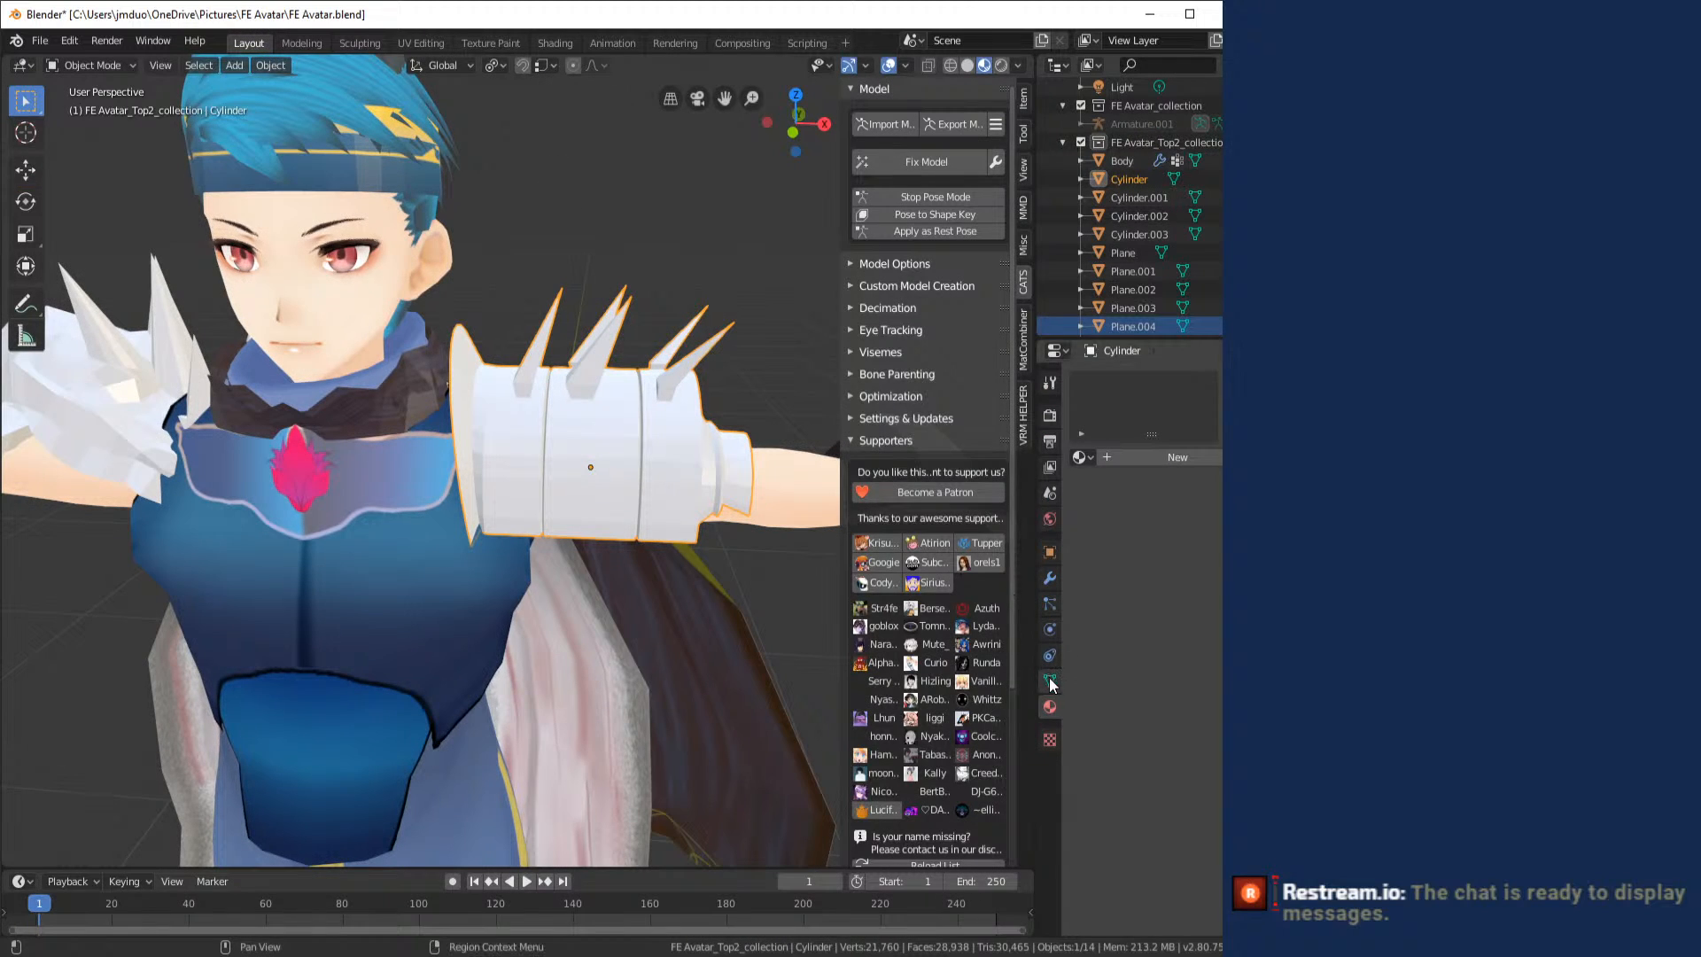
# - Create a new material for the shoulder armor and name it Shoulder 1
pyautogui.click(1125, 460)
pyautogui.click(1120, 457)
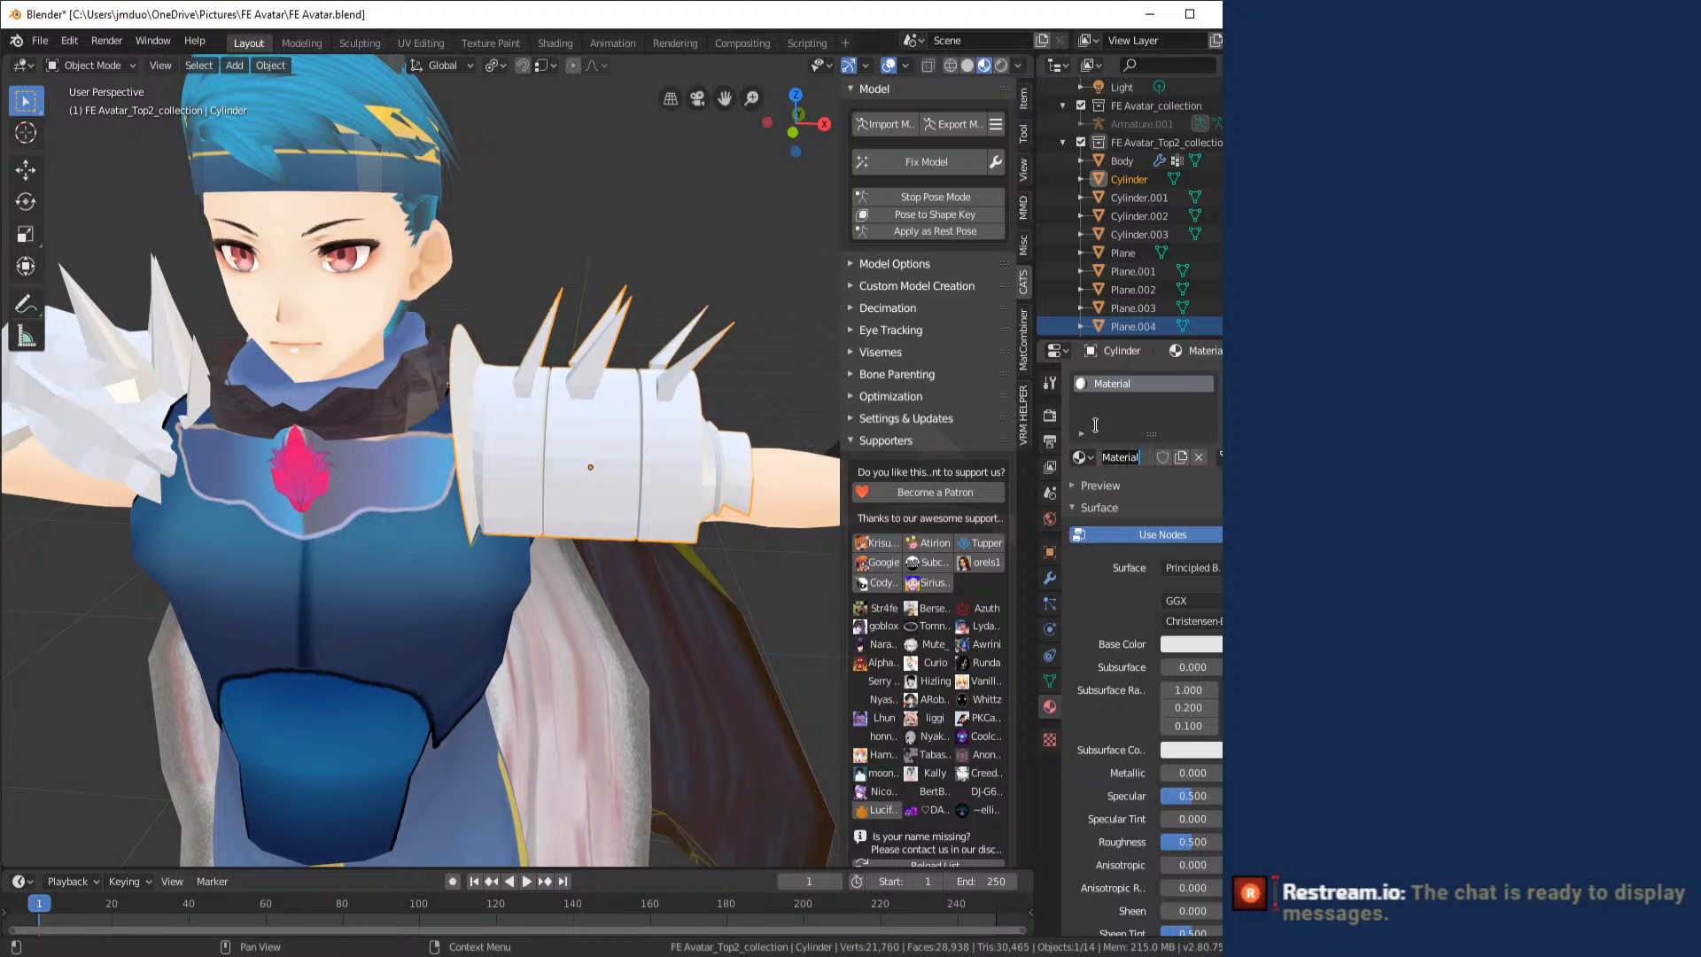
pyautogui.write('Shoulder 1')
pyautogui.press('Return')
# - Assign Shoulder_1.psd as an image texture to the material's Base Color, then deselect the armor to inspect it
pyautogui.click(1229, 643)
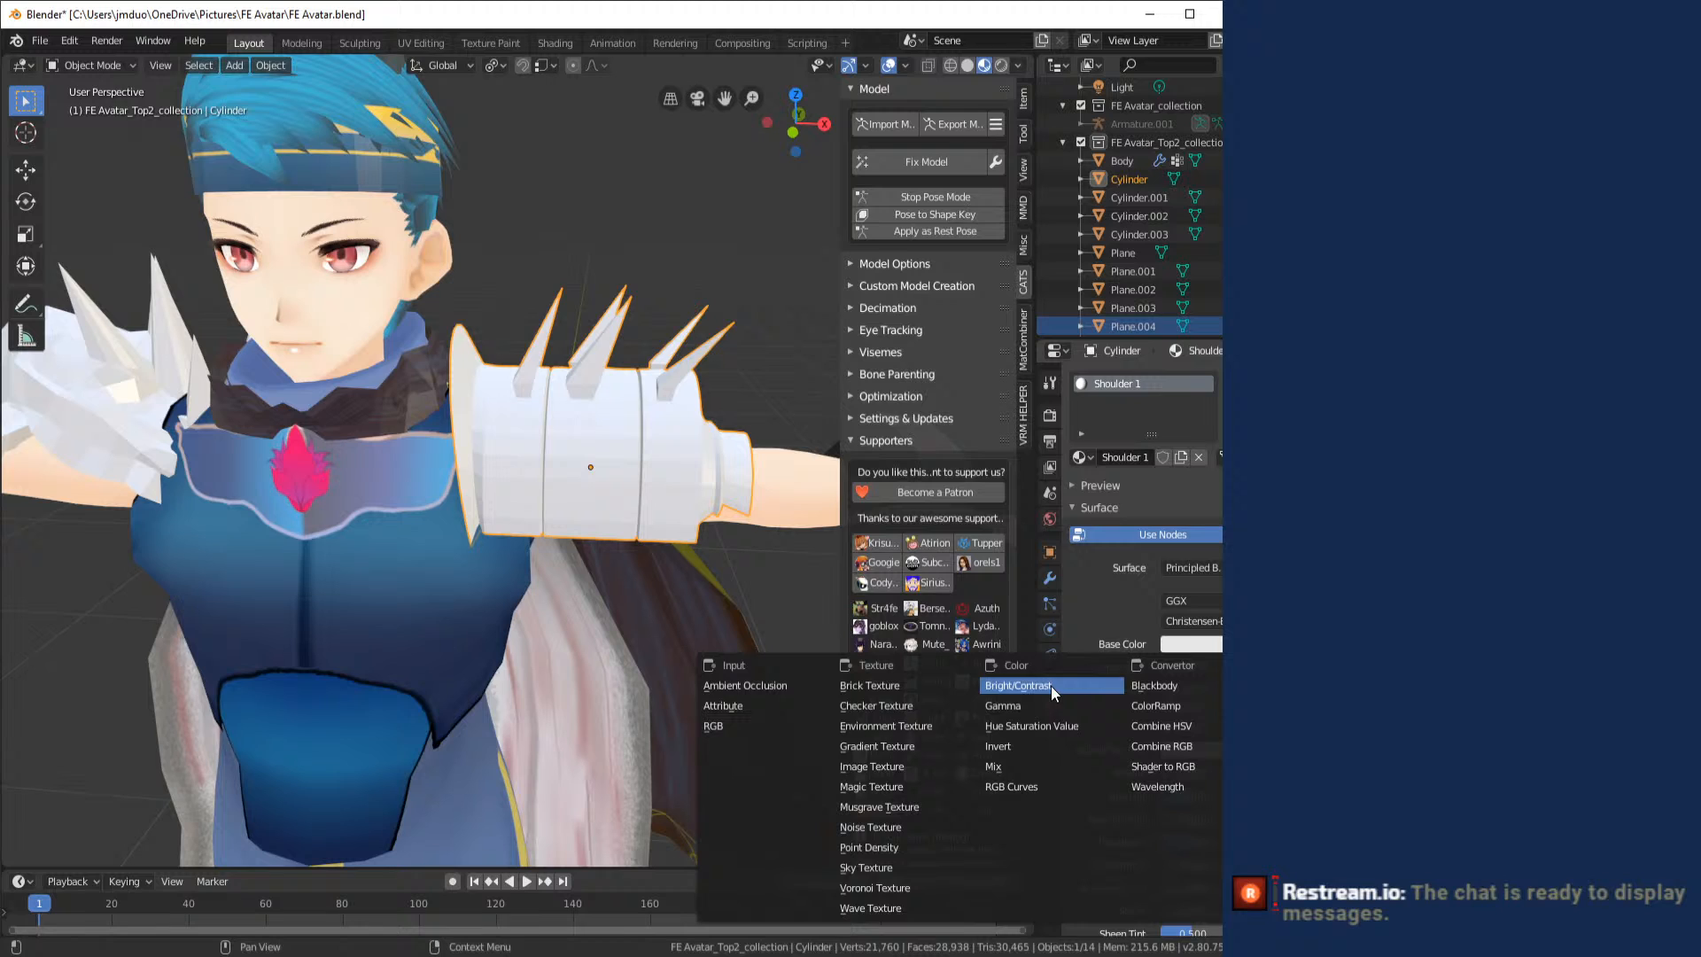
pyautogui.click(894, 767)
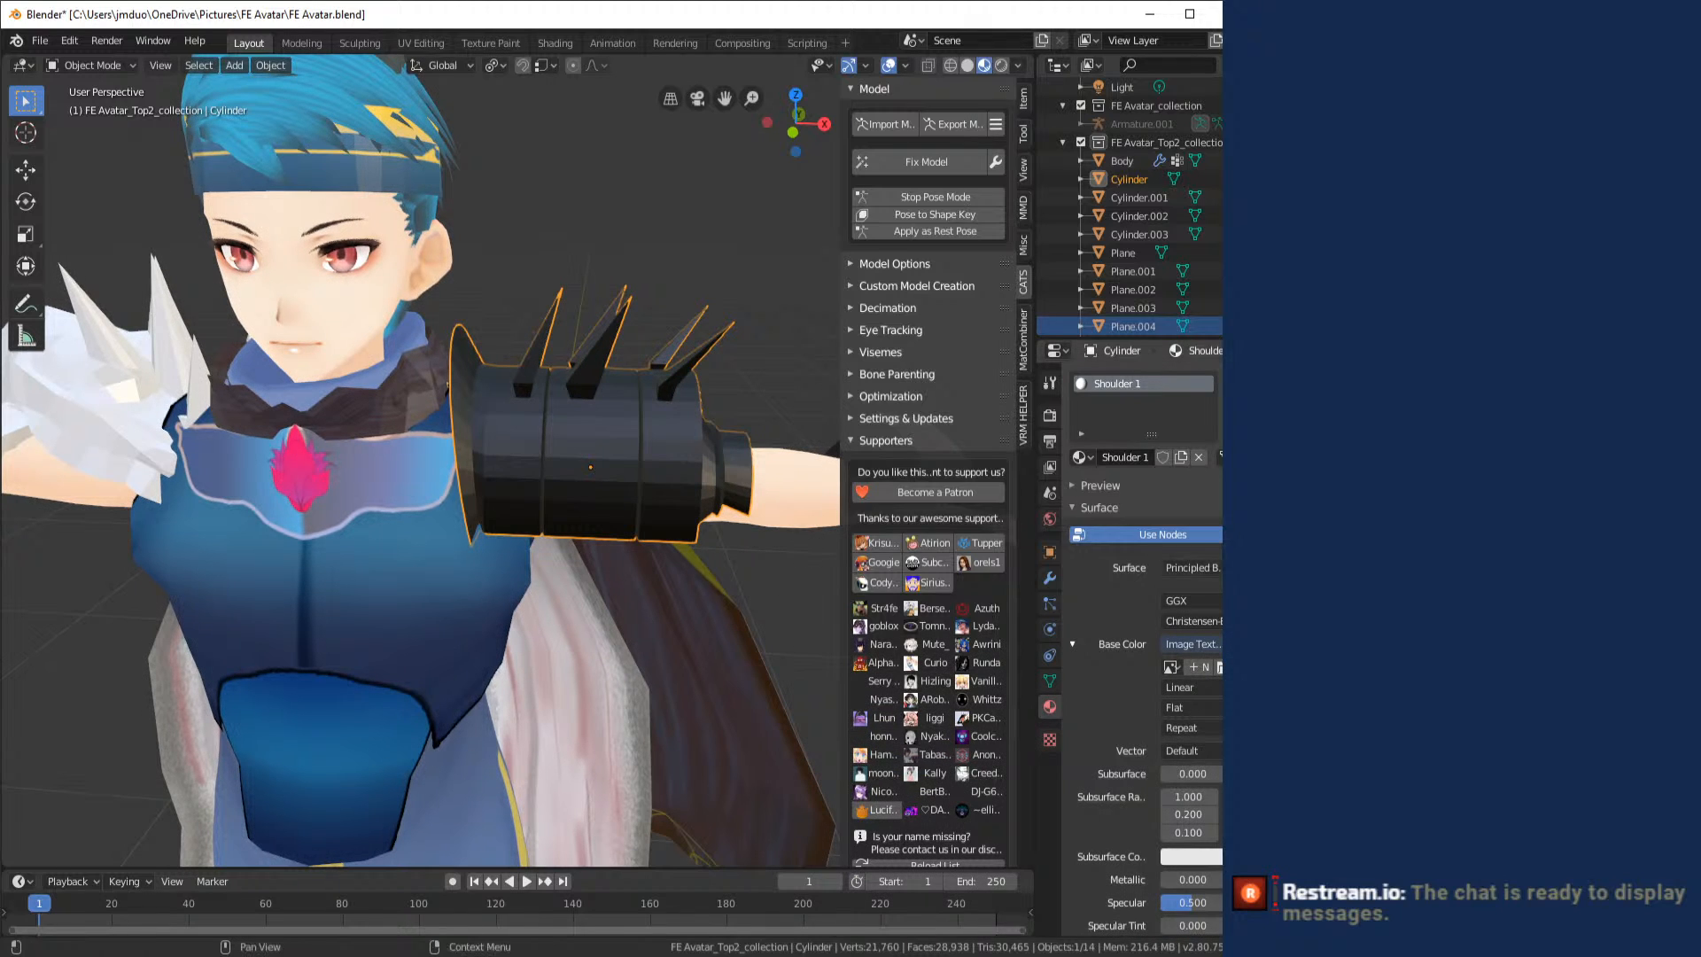
pyautogui.click(1218, 666)
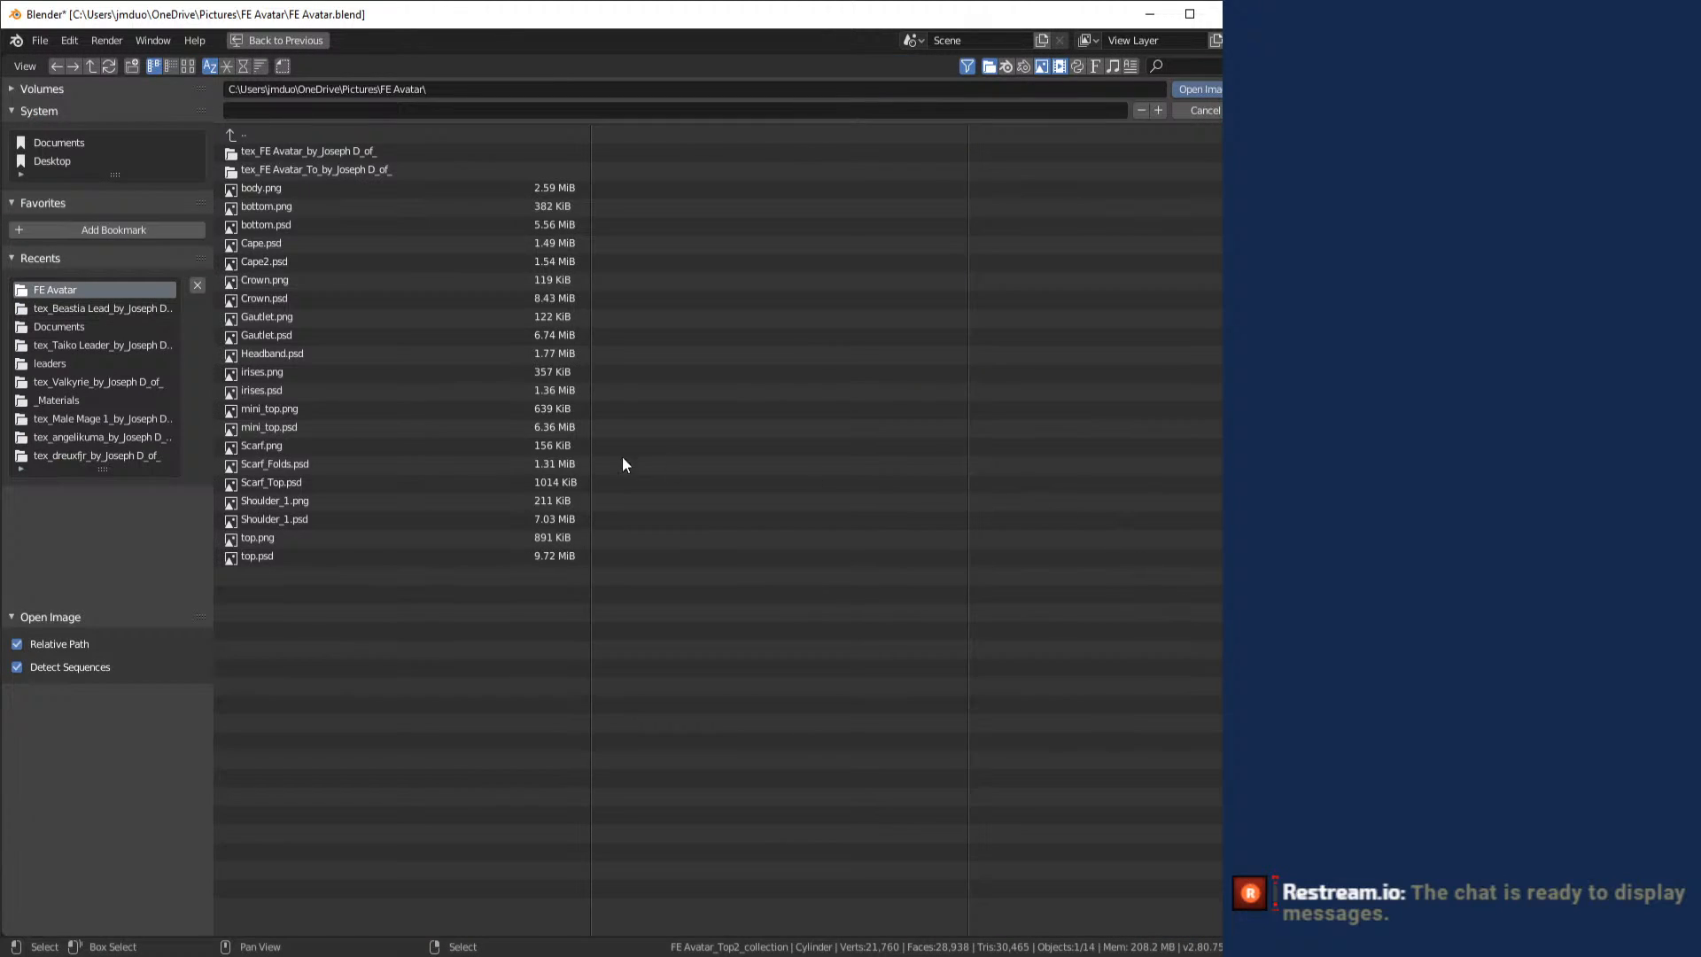
pyautogui.click(379, 514)
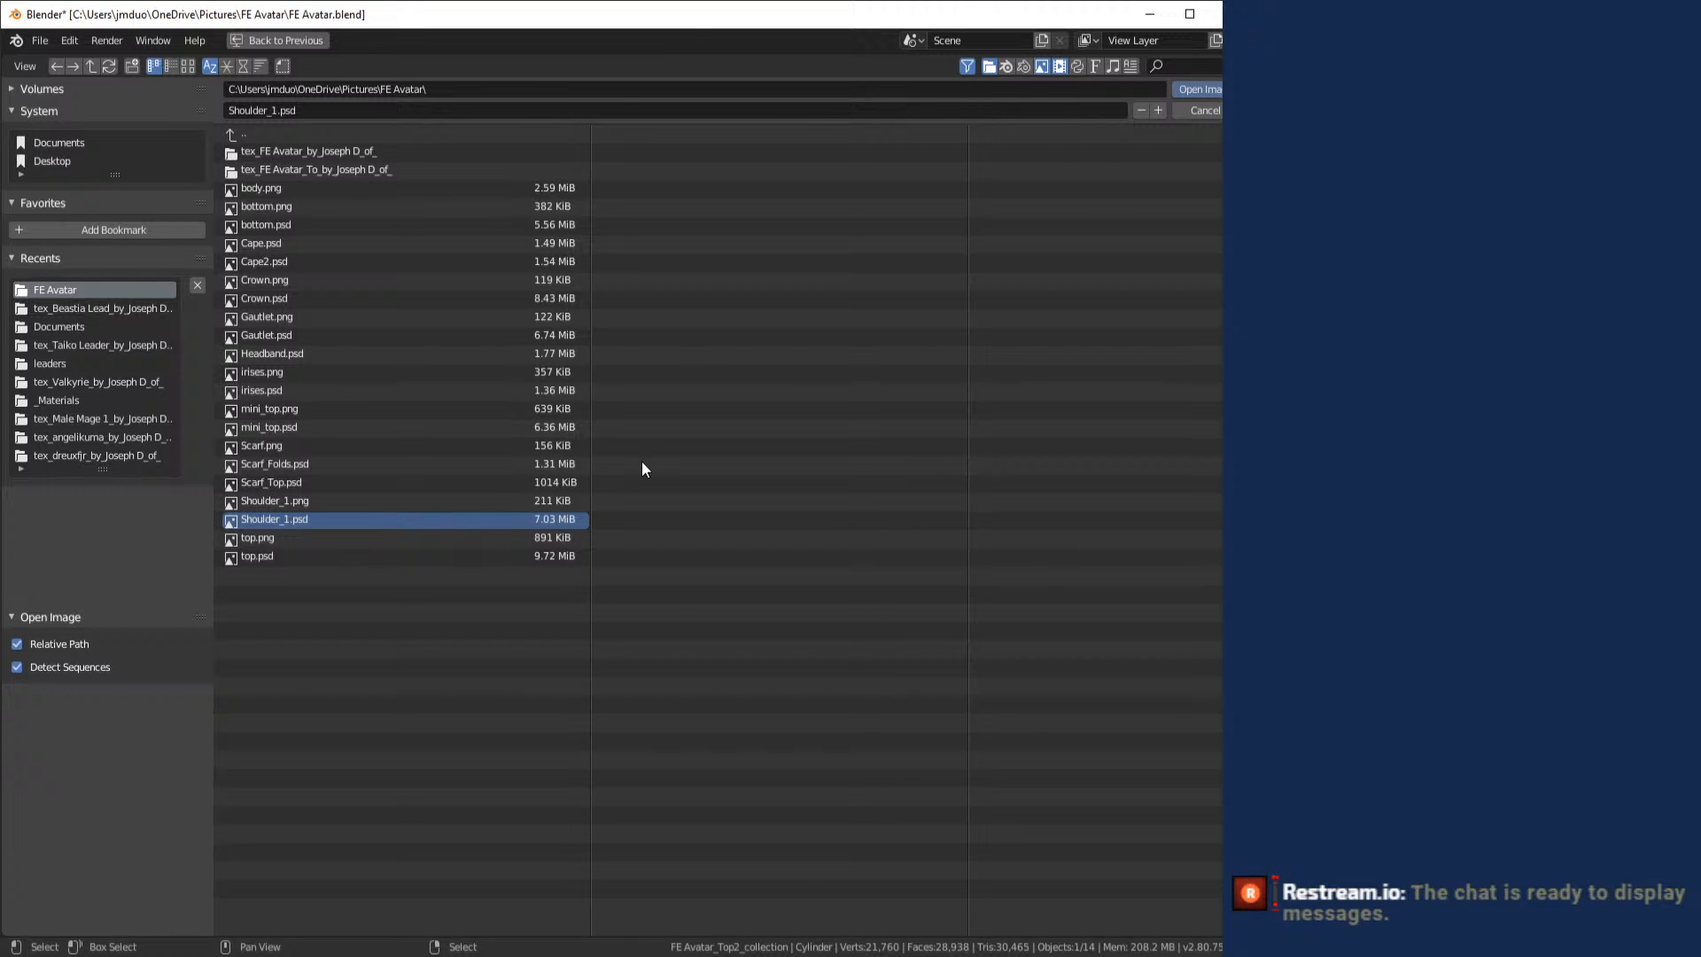
pyautogui.press('Return')
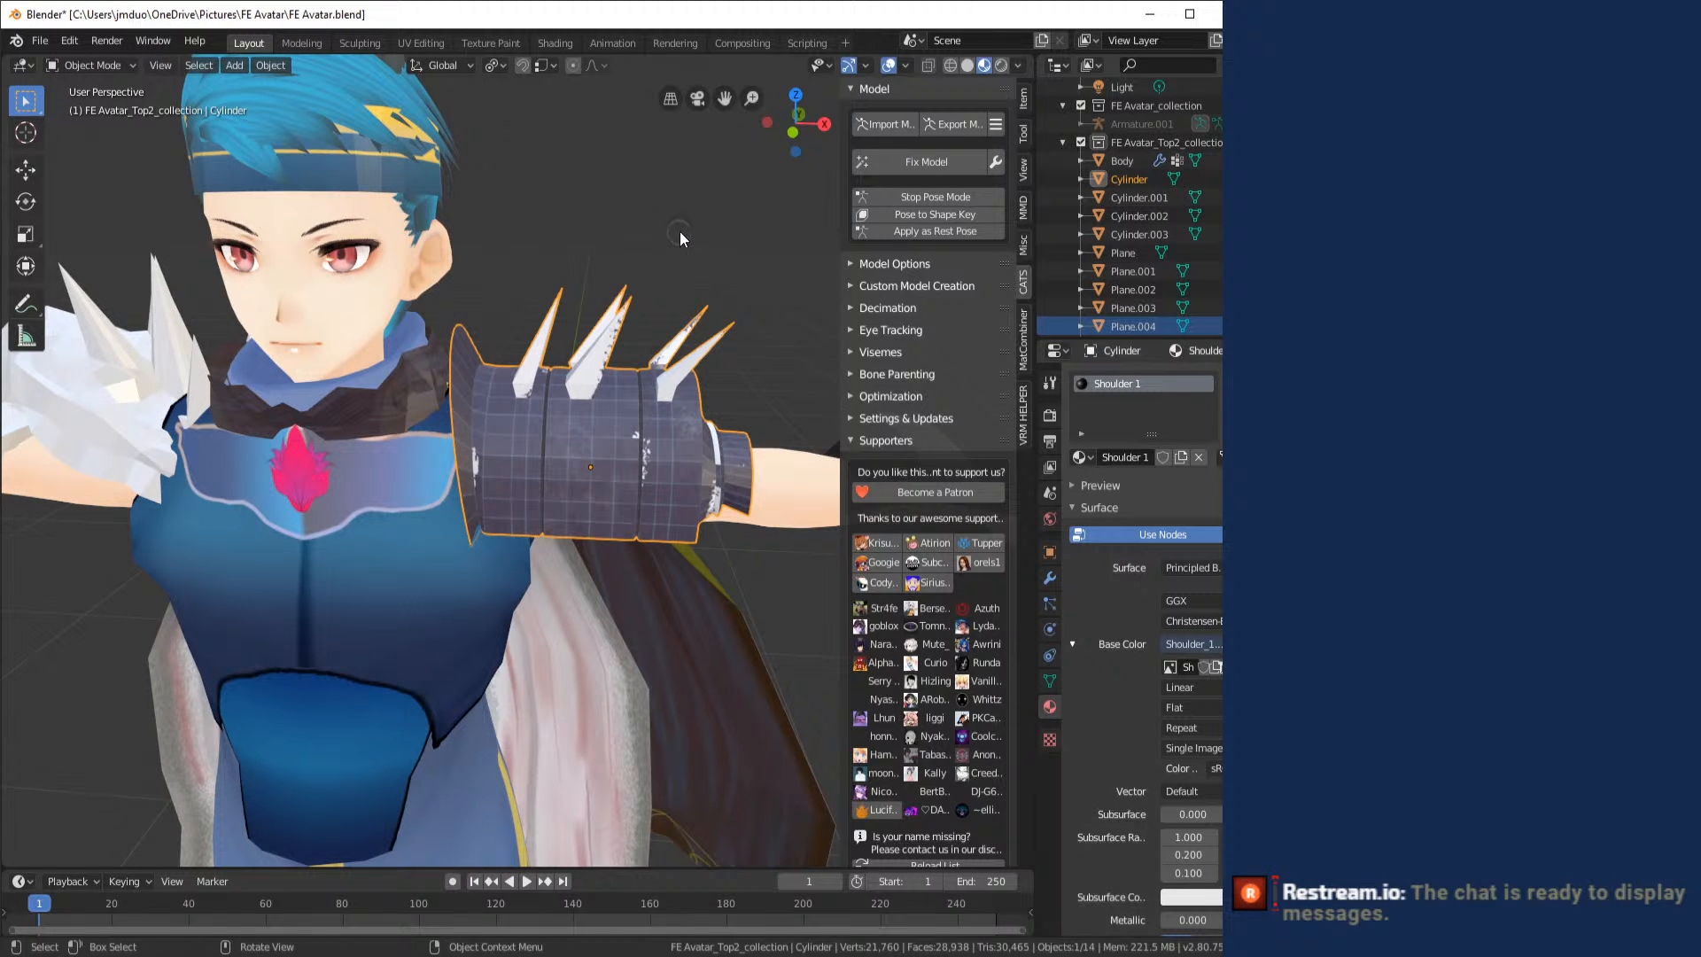
pyautogui.click(679, 232)
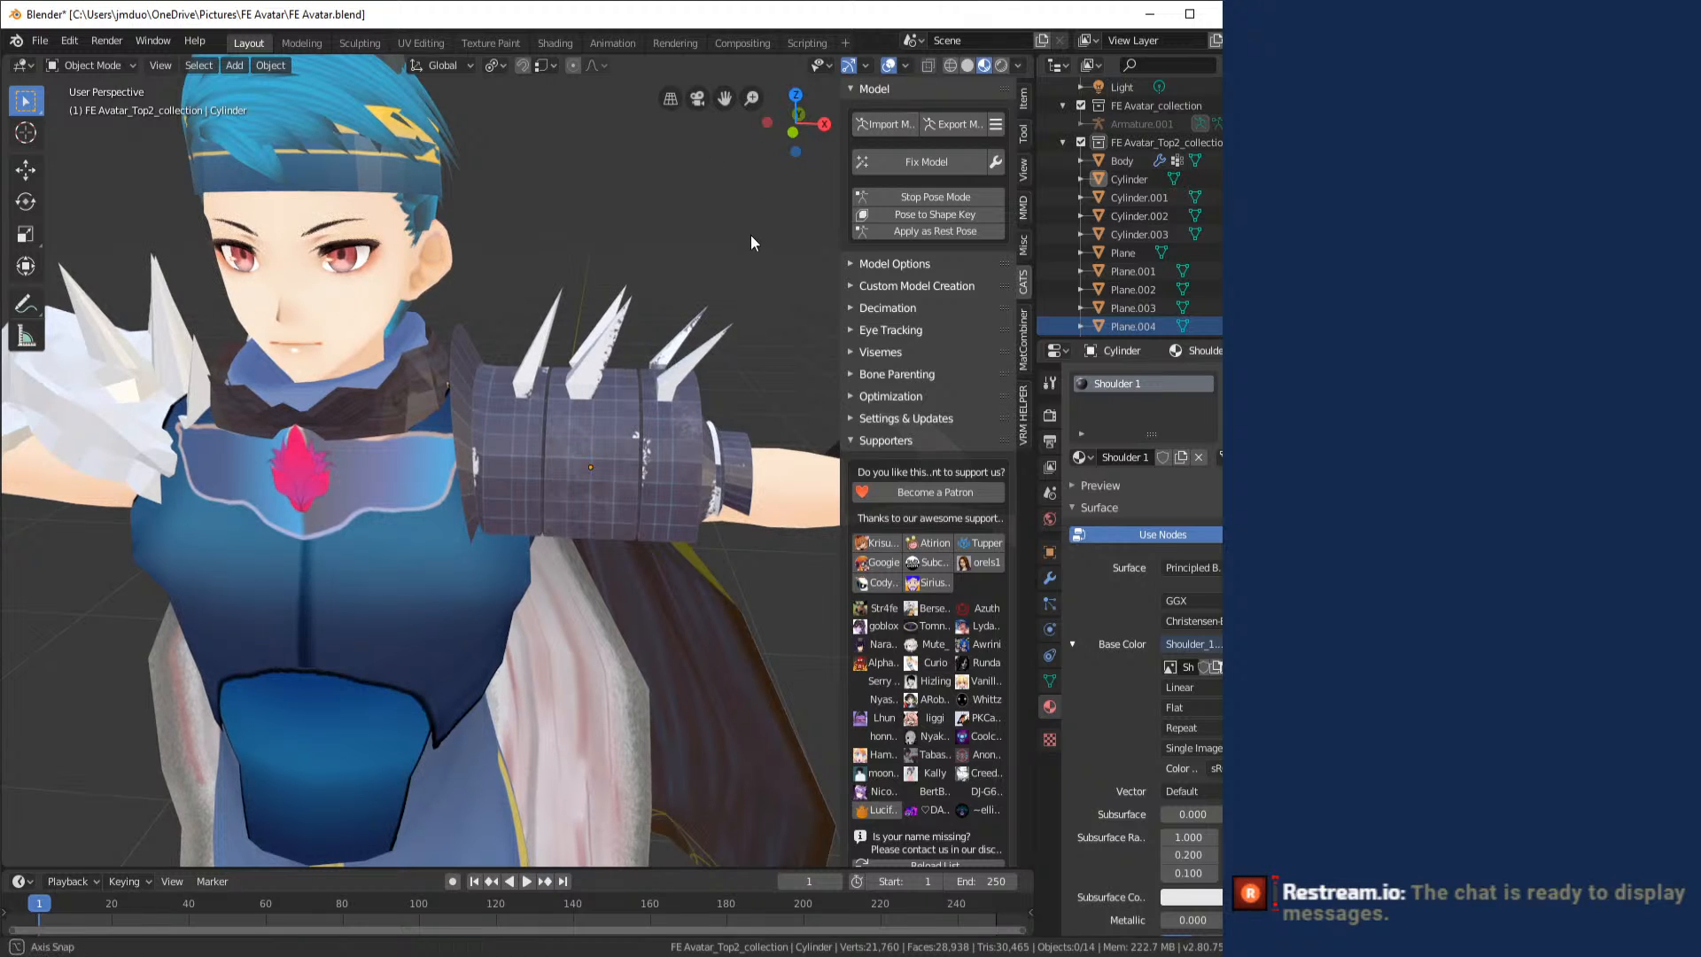
pyautogui.moveTo(751, 235)
pyautogui.mouseDown()
pyautogui.moveTo(404, 256)
pyautogui.moveTo(422, 316)
pyautogui.moveTo(606, 331)
pyautogui.moveTo(726, 296)
pyautogui.moveTo(771, 243)
pyautogui.moveTo(742, 214)
pyautogui.mouseUp()
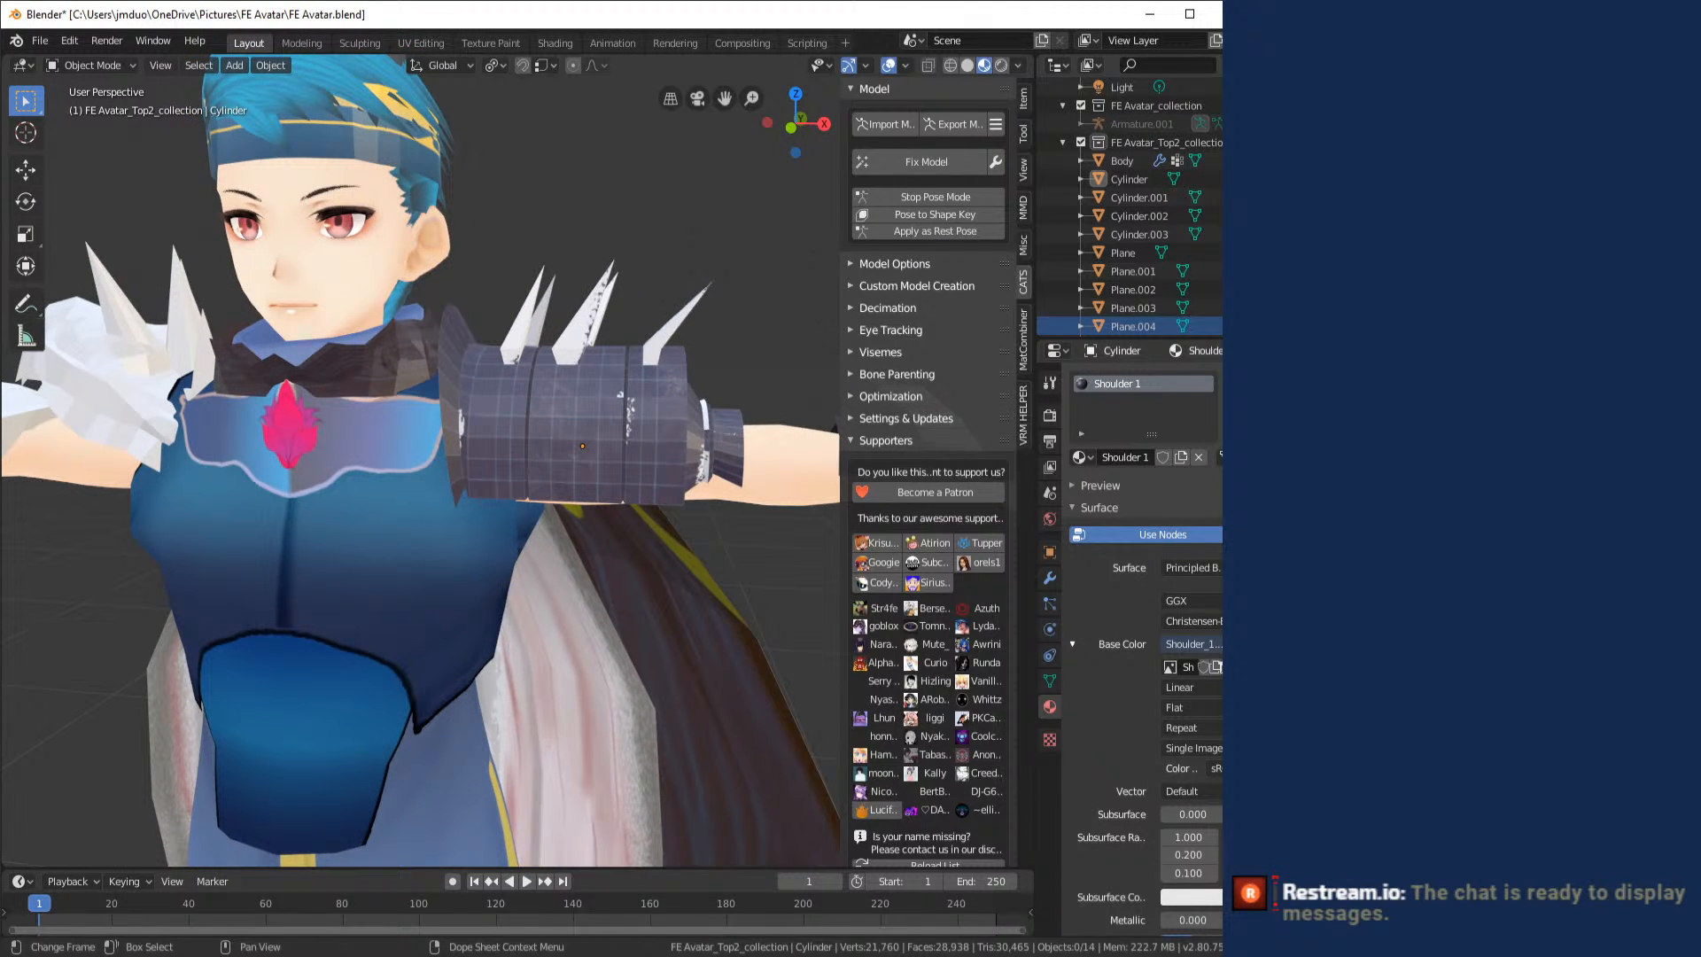
# - Switch from Blender to the Shoulder_1.psd document in Photoshop
pyautogui.hotkey('alt', 'Tab')
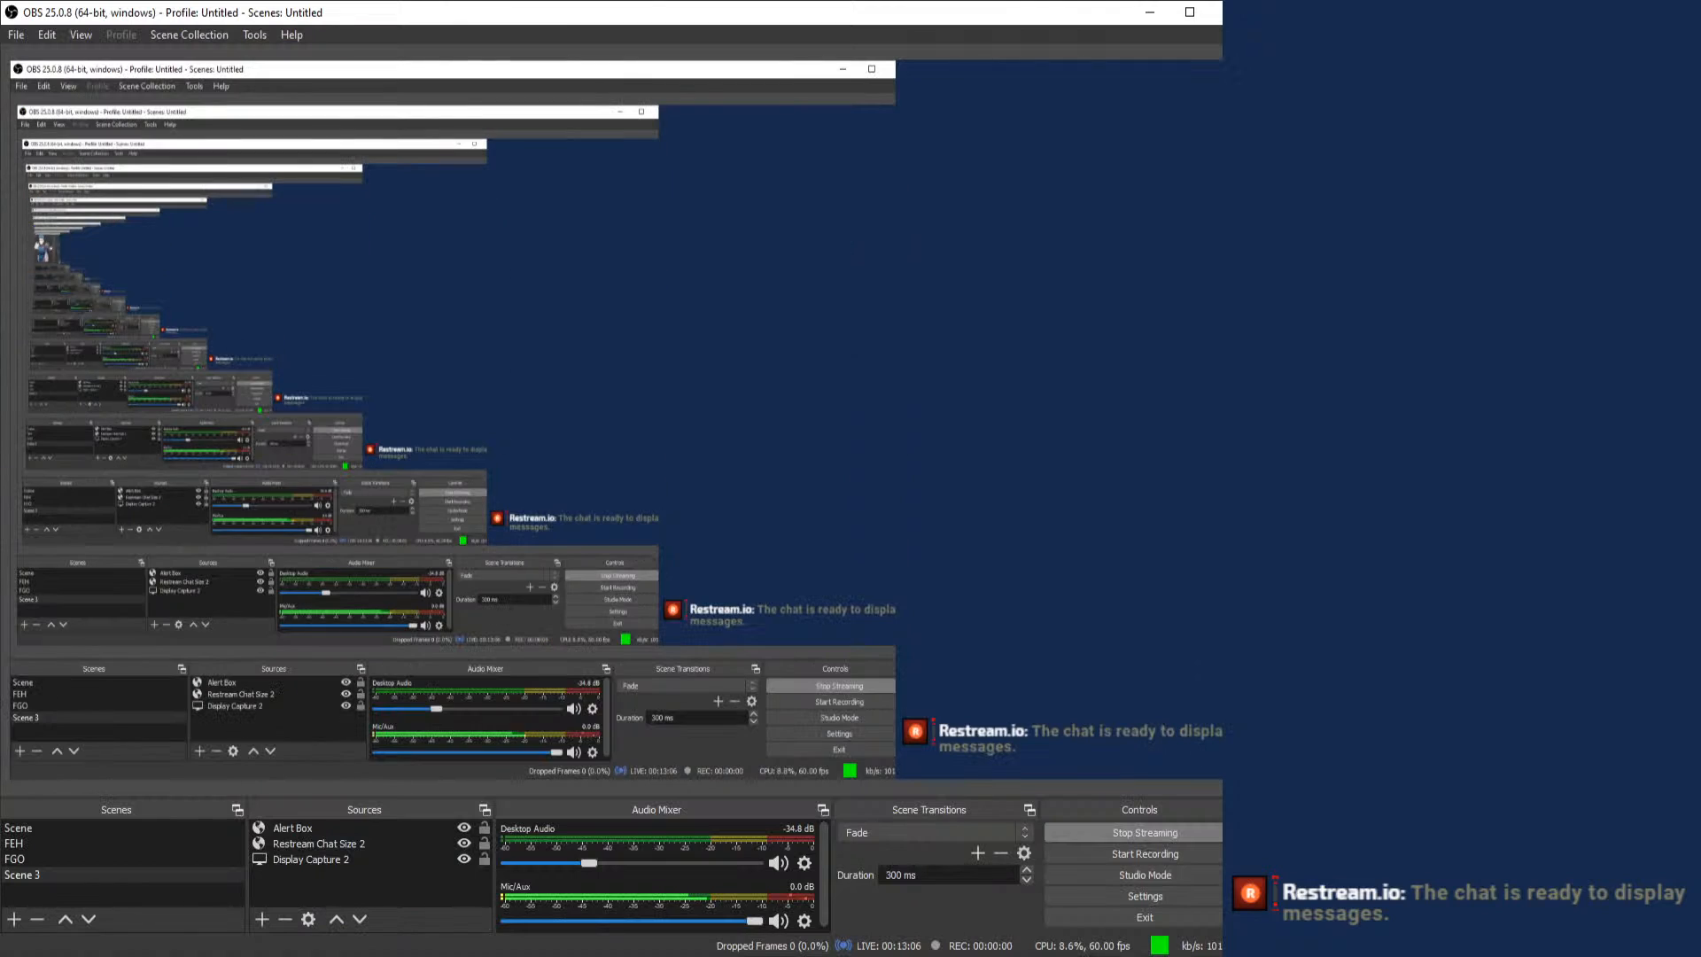
pyautogui.hotkey('alt', 'Tab')
pyautogui.hotkey('alt', 'Tab')
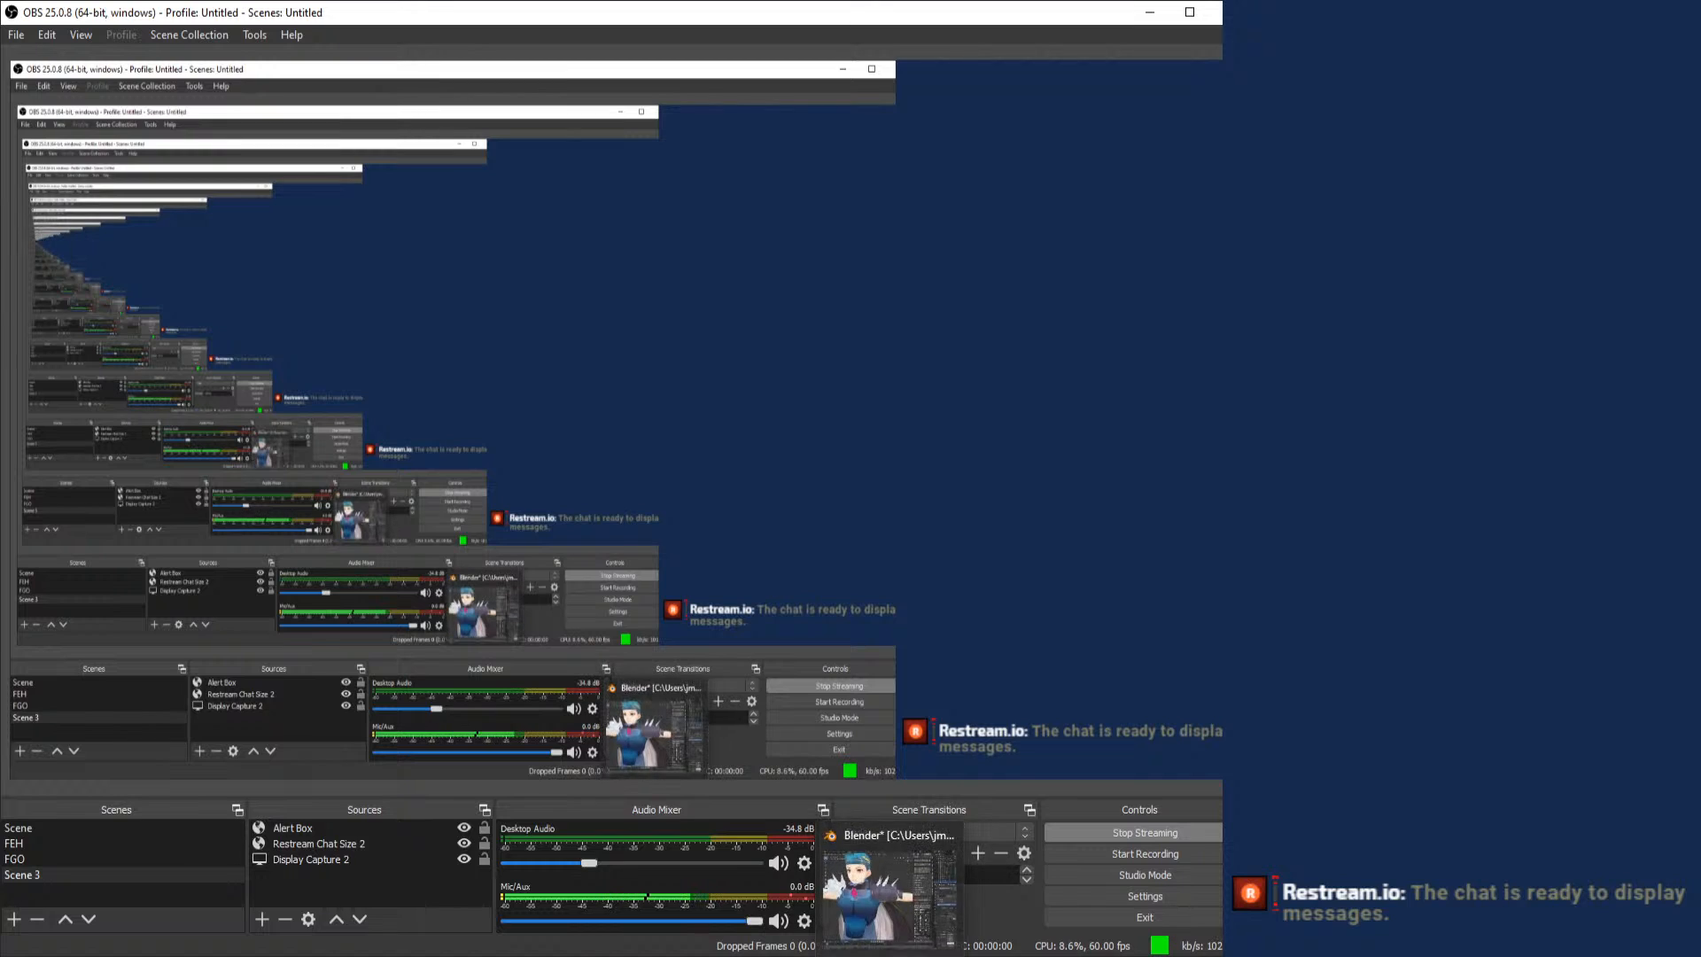
pyautogui.hotkey('alt', 'Tab')
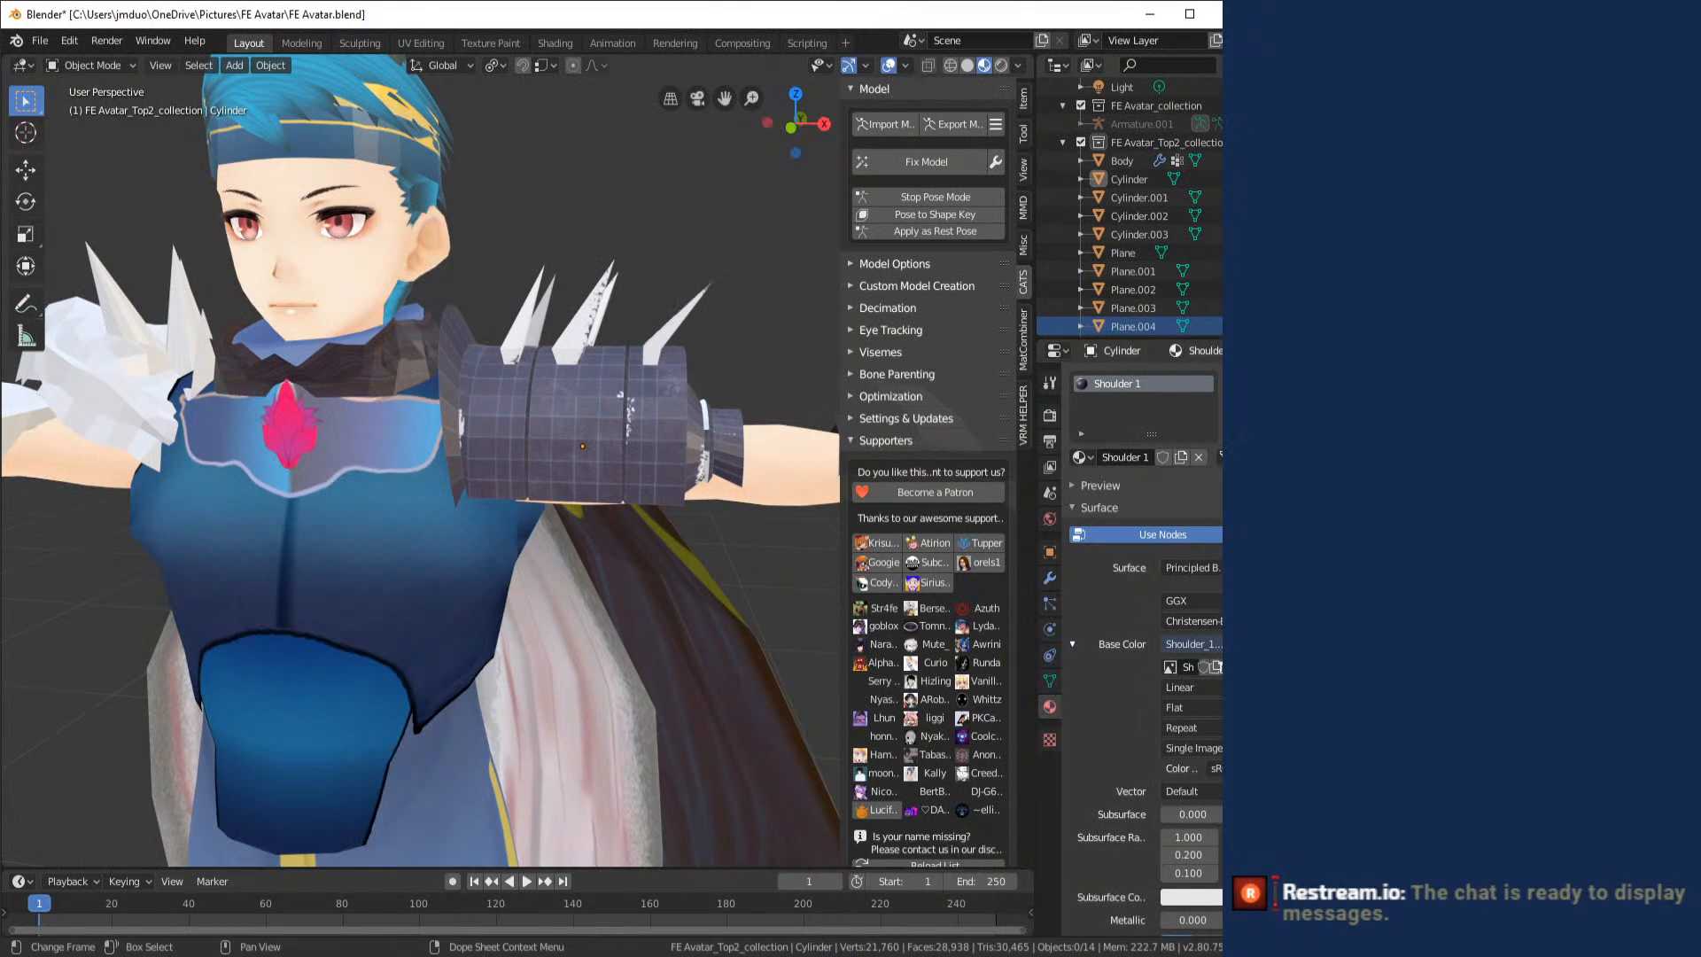
pyautogui.hotkey('alt', 'Tab')
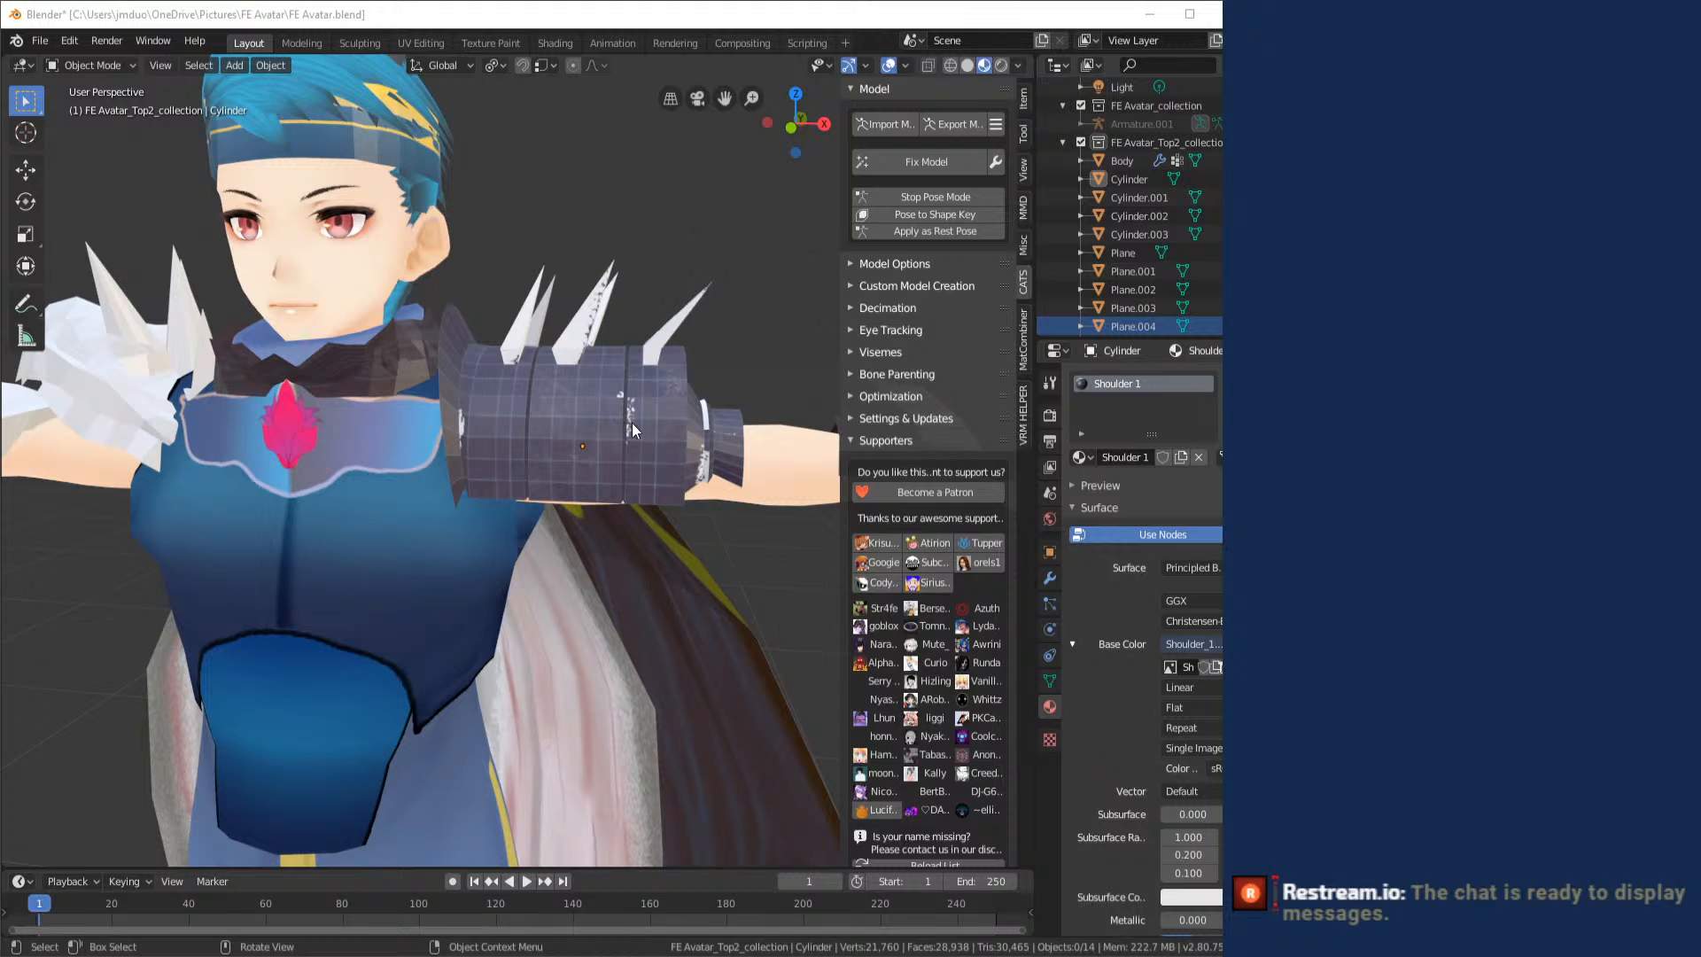
pyautogui.hotkey('alt', 'Tab')
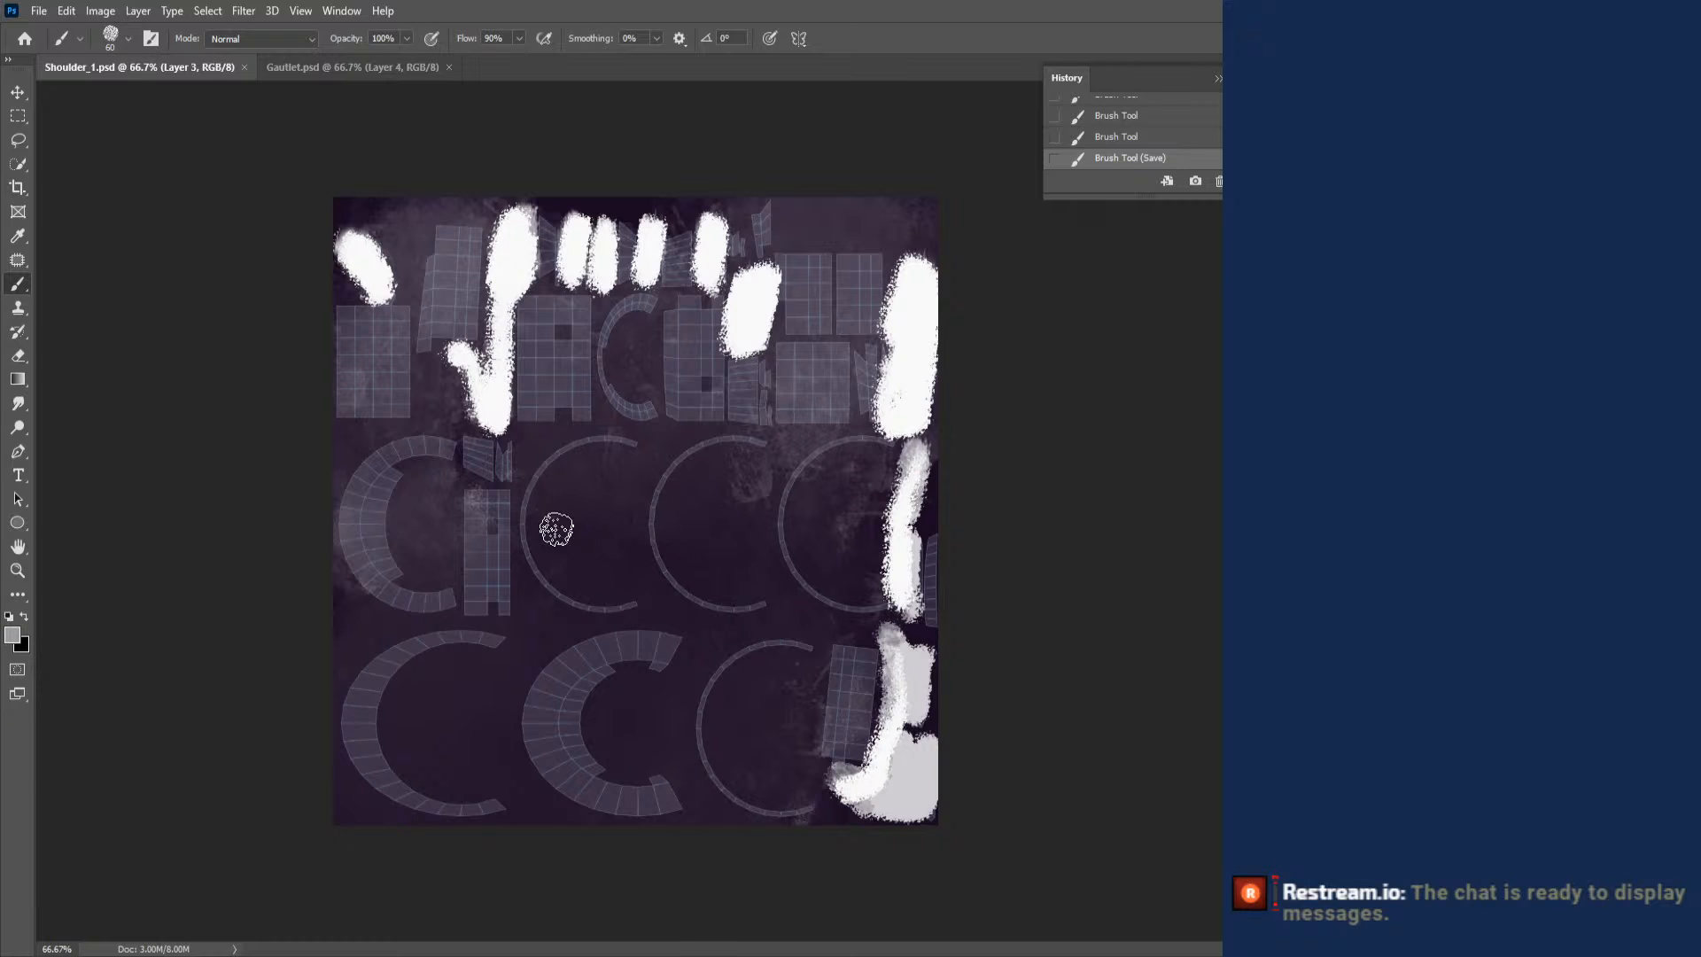
pyautogui.moveTo(347, 321)
pyautogui.mouseDown()
pyautogui.moveTo(381, 324)
pyautogui.moveTo(343, 319)
pyautogui.mouseUp()
pyautogui.moveTo(343, 320); pyautogui.dragTo(403, 358)
pyautogui.hotkey('ctrl', 'z')
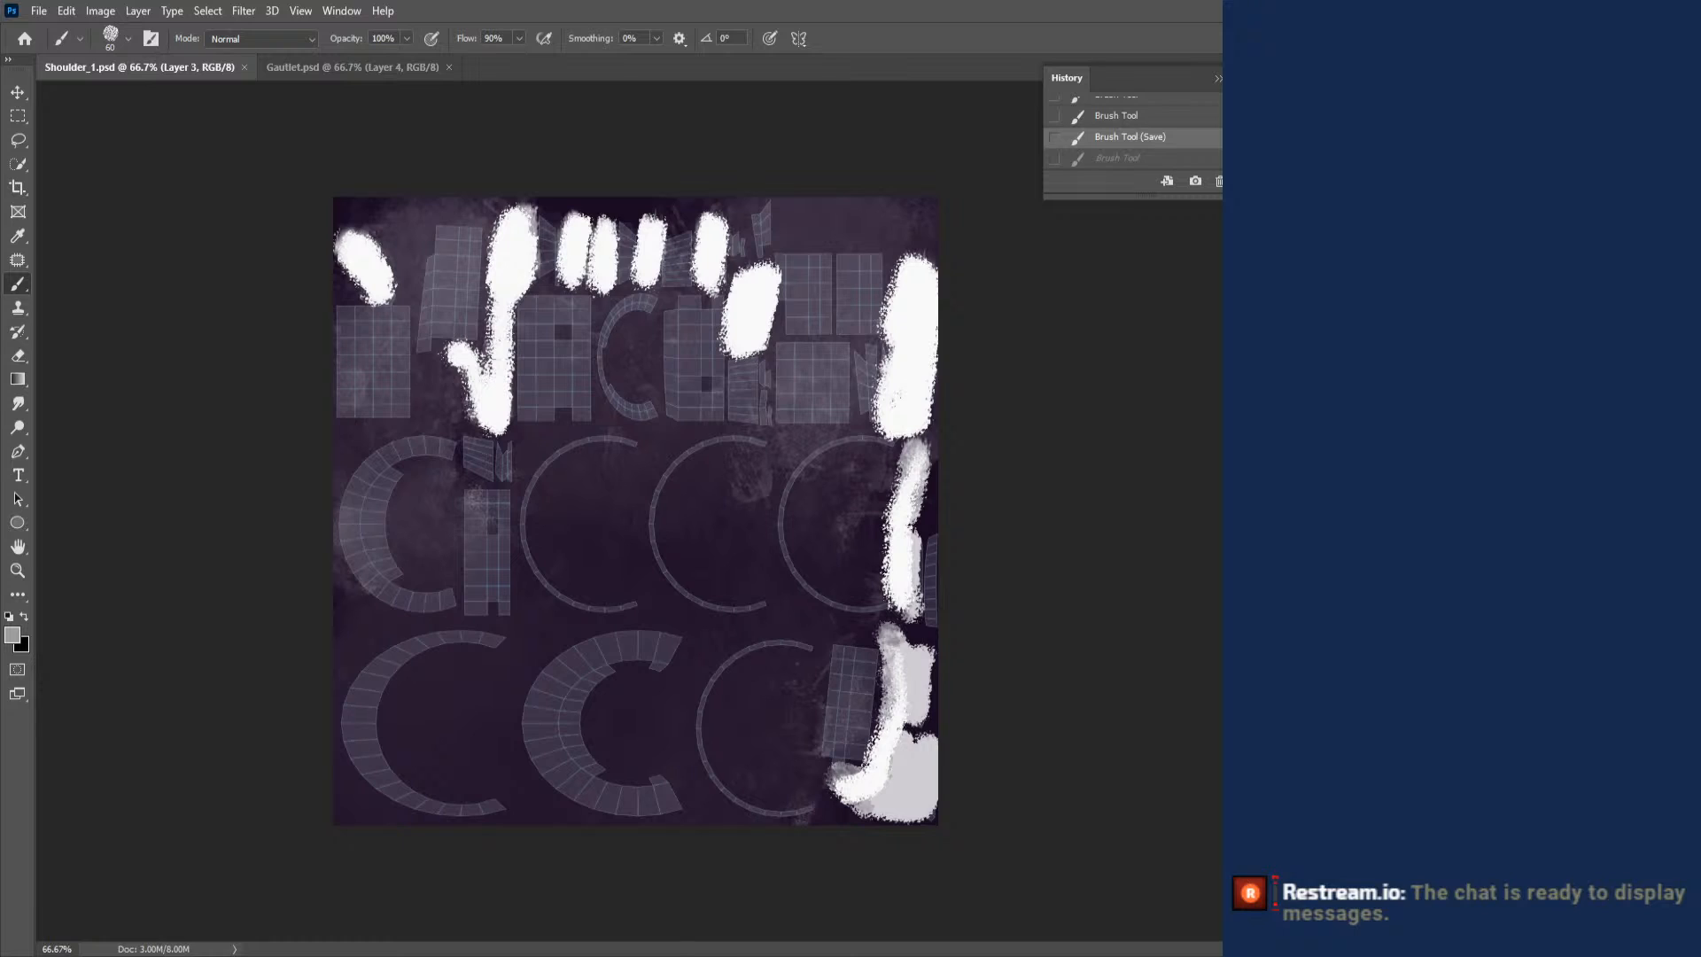
# - Toggle the UV wireframe layers to leave the fainter overlay showing, delete the unneeded layer, and make Layer 2 active
pyautogui.hotkey('ctrl', ',')
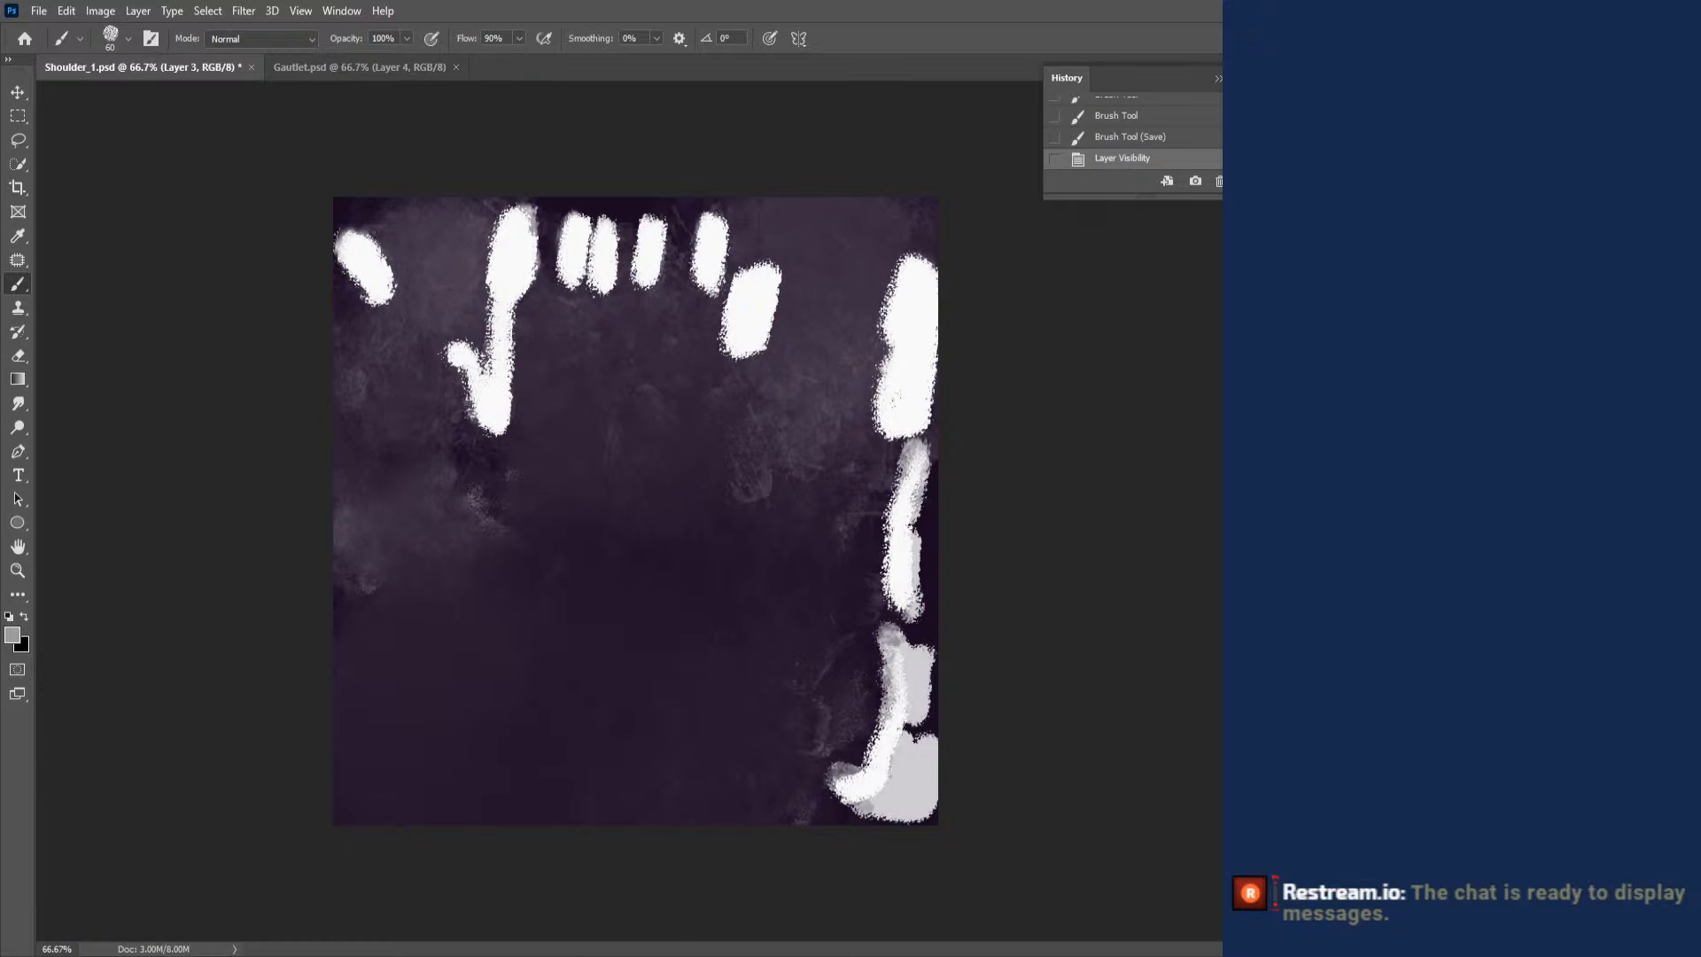
pyautogui.hotkey('ctrl', ',')
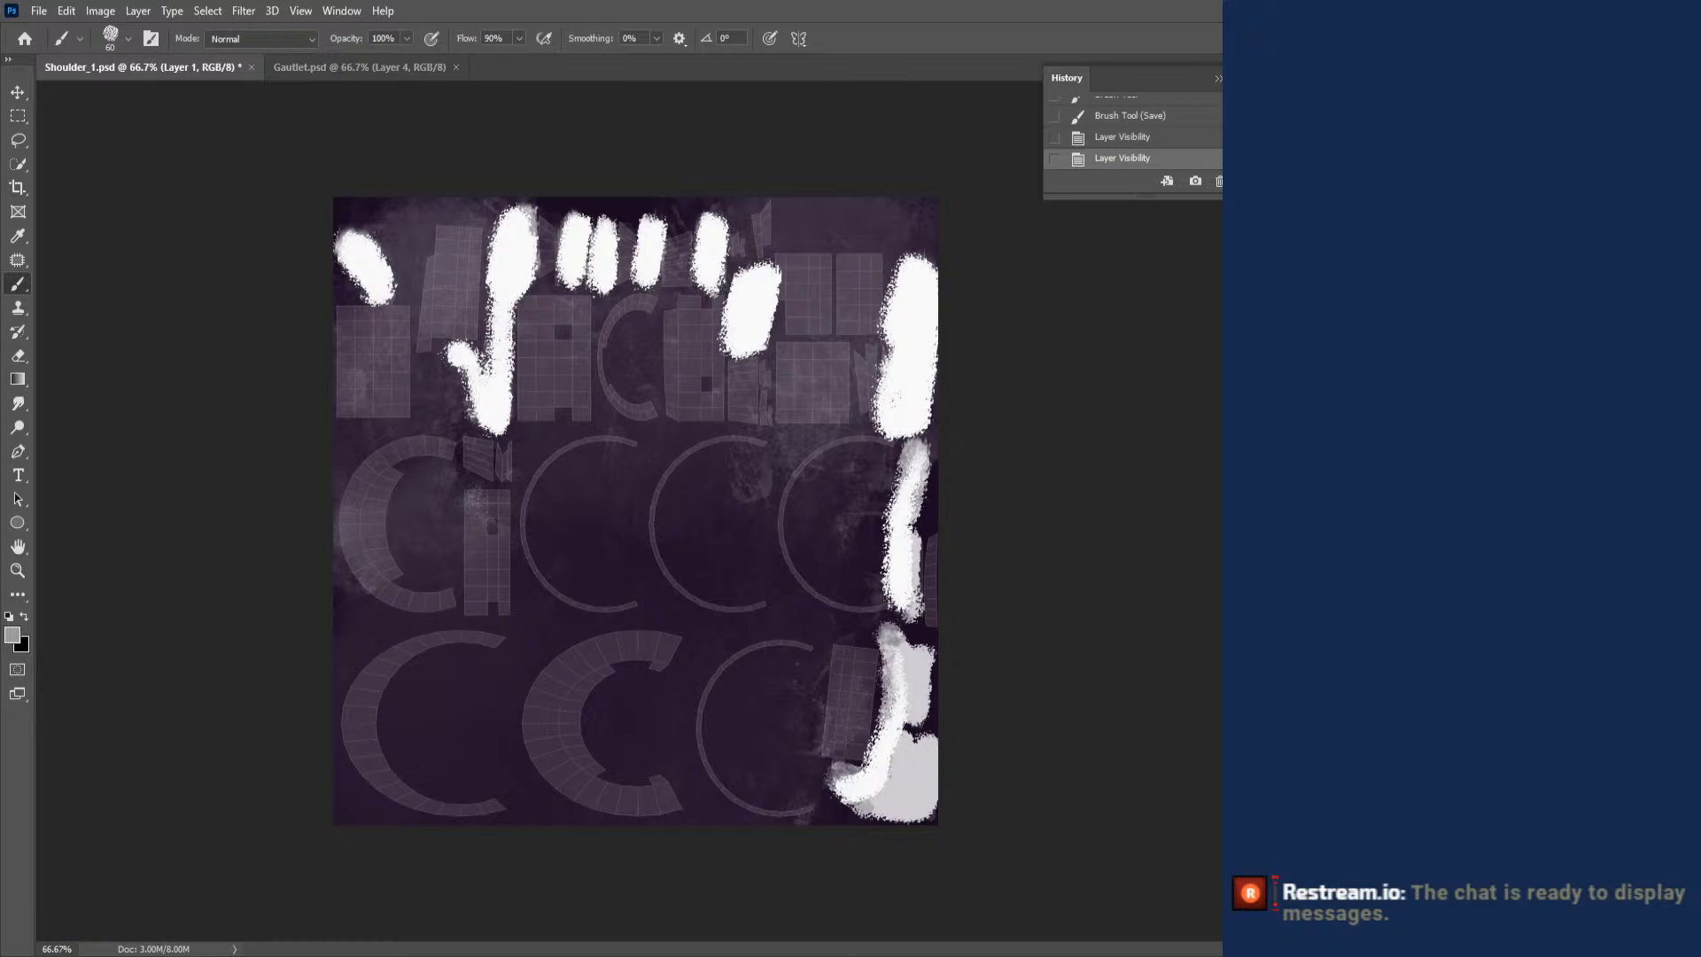
pyautogui.hotkey('ctrl', 'j')
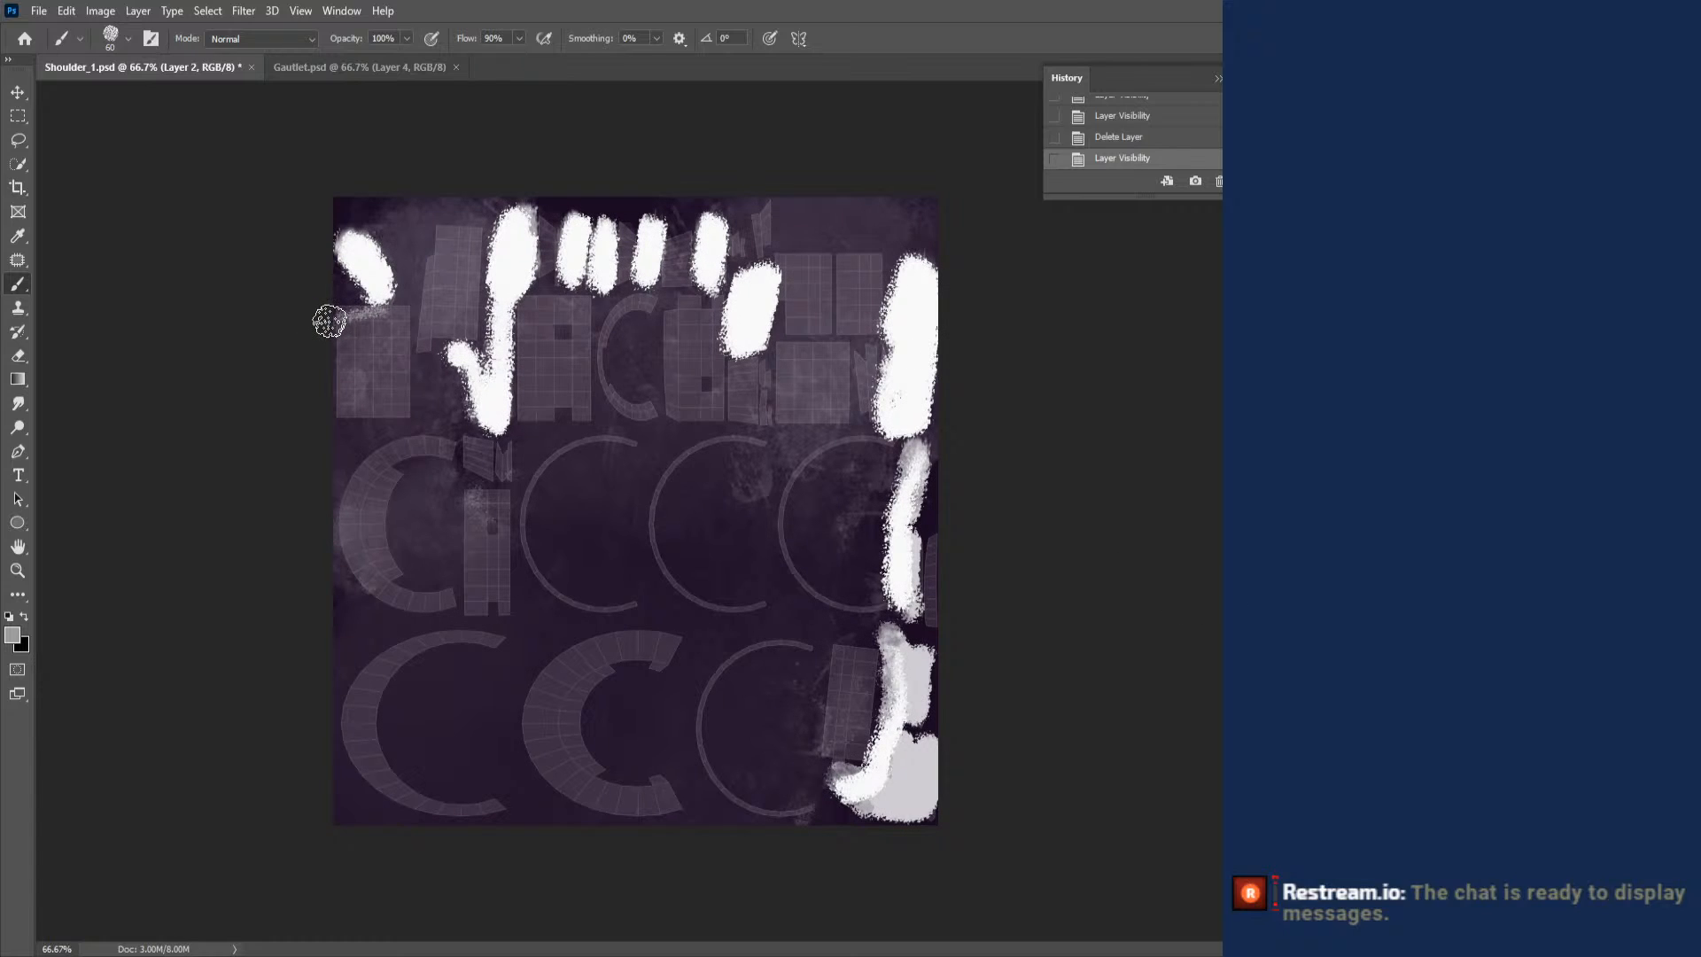
# - Paint the rectangular grid islands in the upper rows and lower-right area gray with the 60 px textured Brush, and save the document
pyautogui.moveTo(329, 322)
pyautogui.mouseDown()
pyautogui.moveTo(350, 342)
pyautogui.moveTo(351, 395)
pyautogui.moveTo(400, 368)
pyautogui.moveTo(372, 416)
pyautogui.mouseUp()
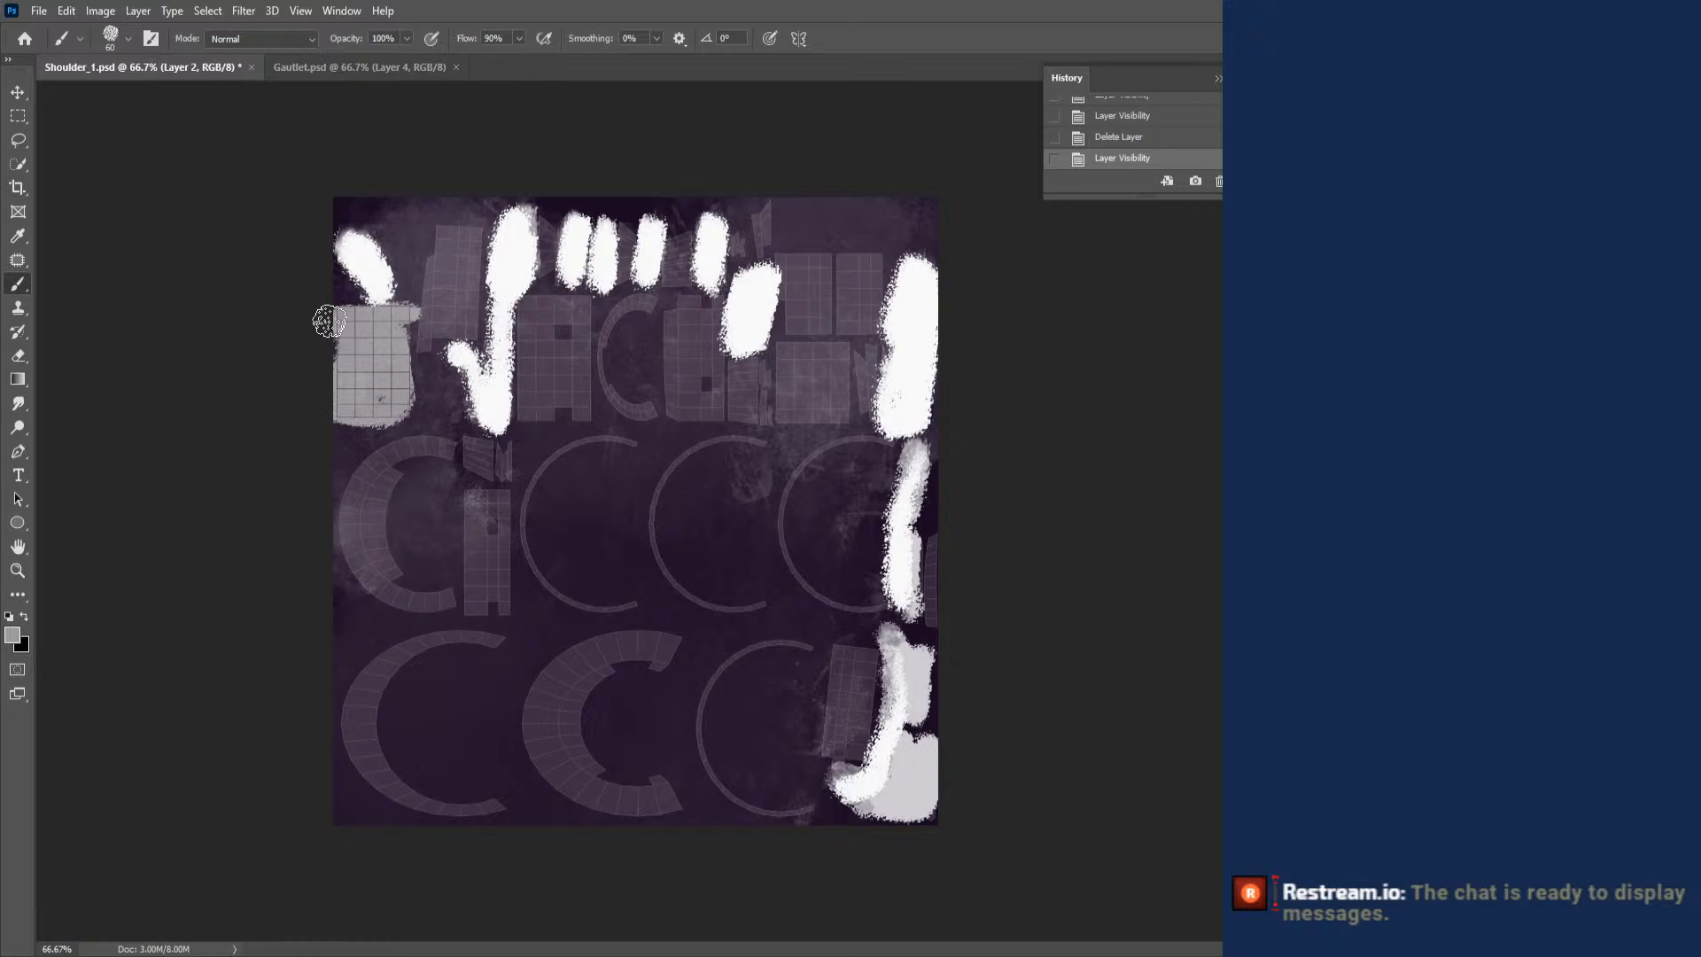
pyautogui.moveTo(404, 319)
pyautogui.mouseDown()
pyautogui.moveTo(423, 332)
pyautogui.moveTo(448, 235)
pyautogui.moveTo(474, 279)
pyautogui.moveTo(438, 353)
pyautogui.mouseUp()
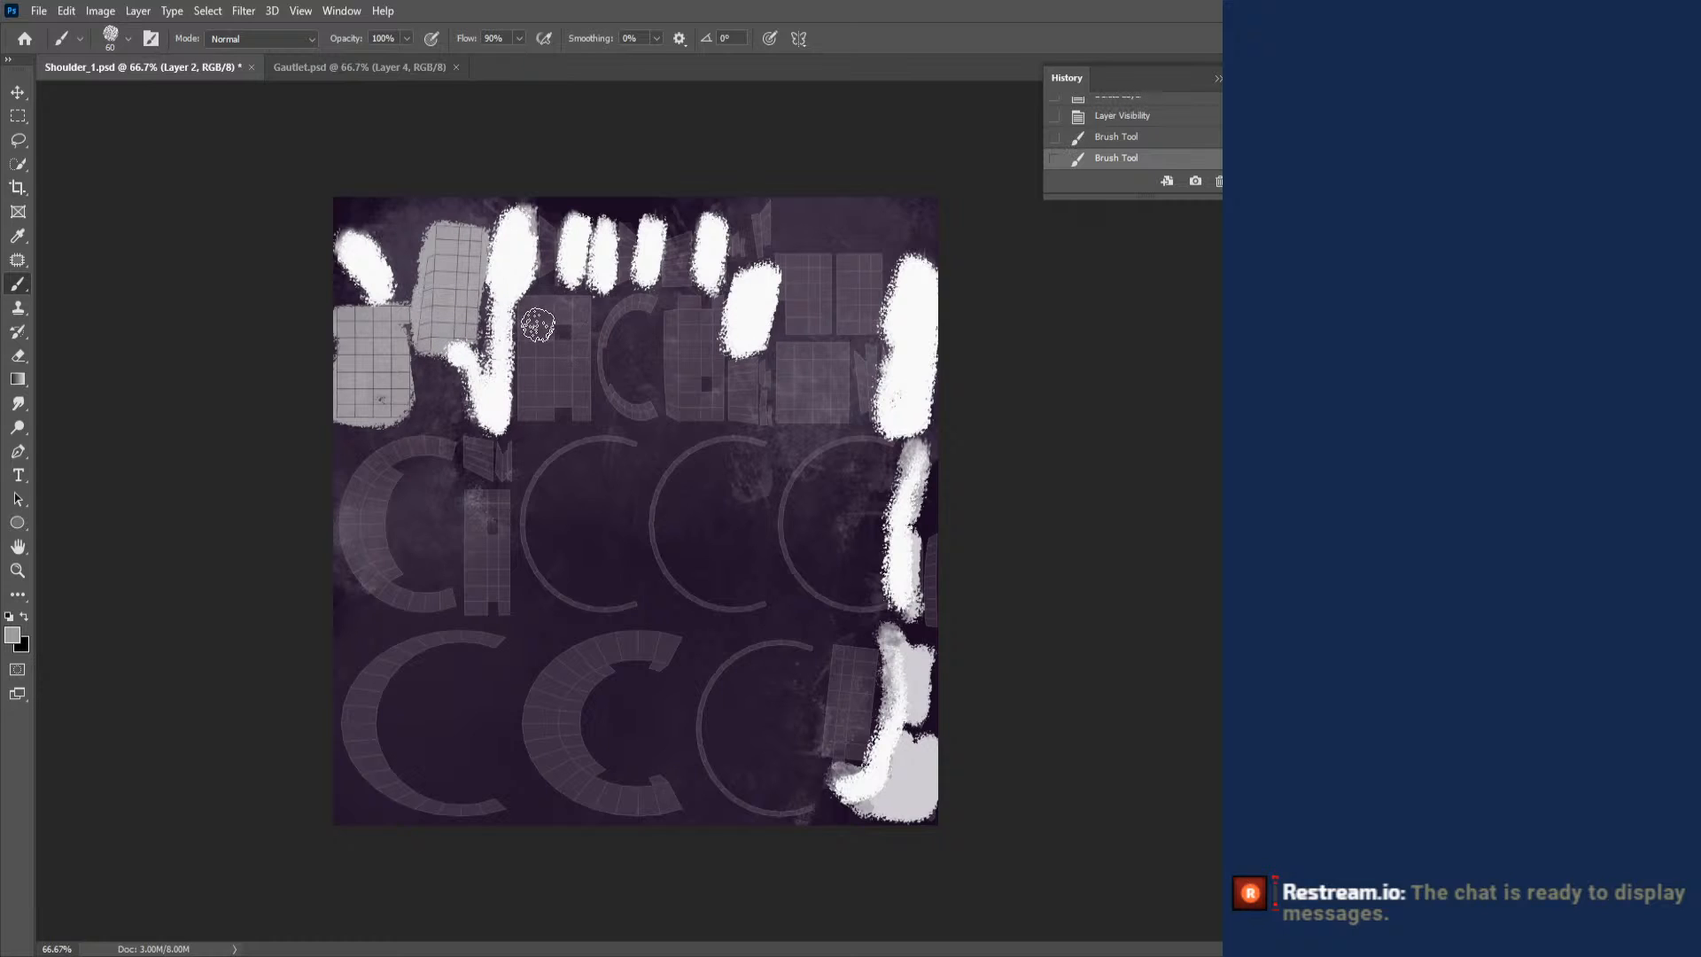
pyautogui.moveTo(526, 306)
pyautogui.mouseDown()
pyautogui.moveTo(523, 435)
pyautogui.moveTo(575, 399)
pyautogui.moveTo(574, 296)
pyautogui.moveTo(545, 301)
pyautogui.moveTo(541, 363)
pyautogui.mouseUp()
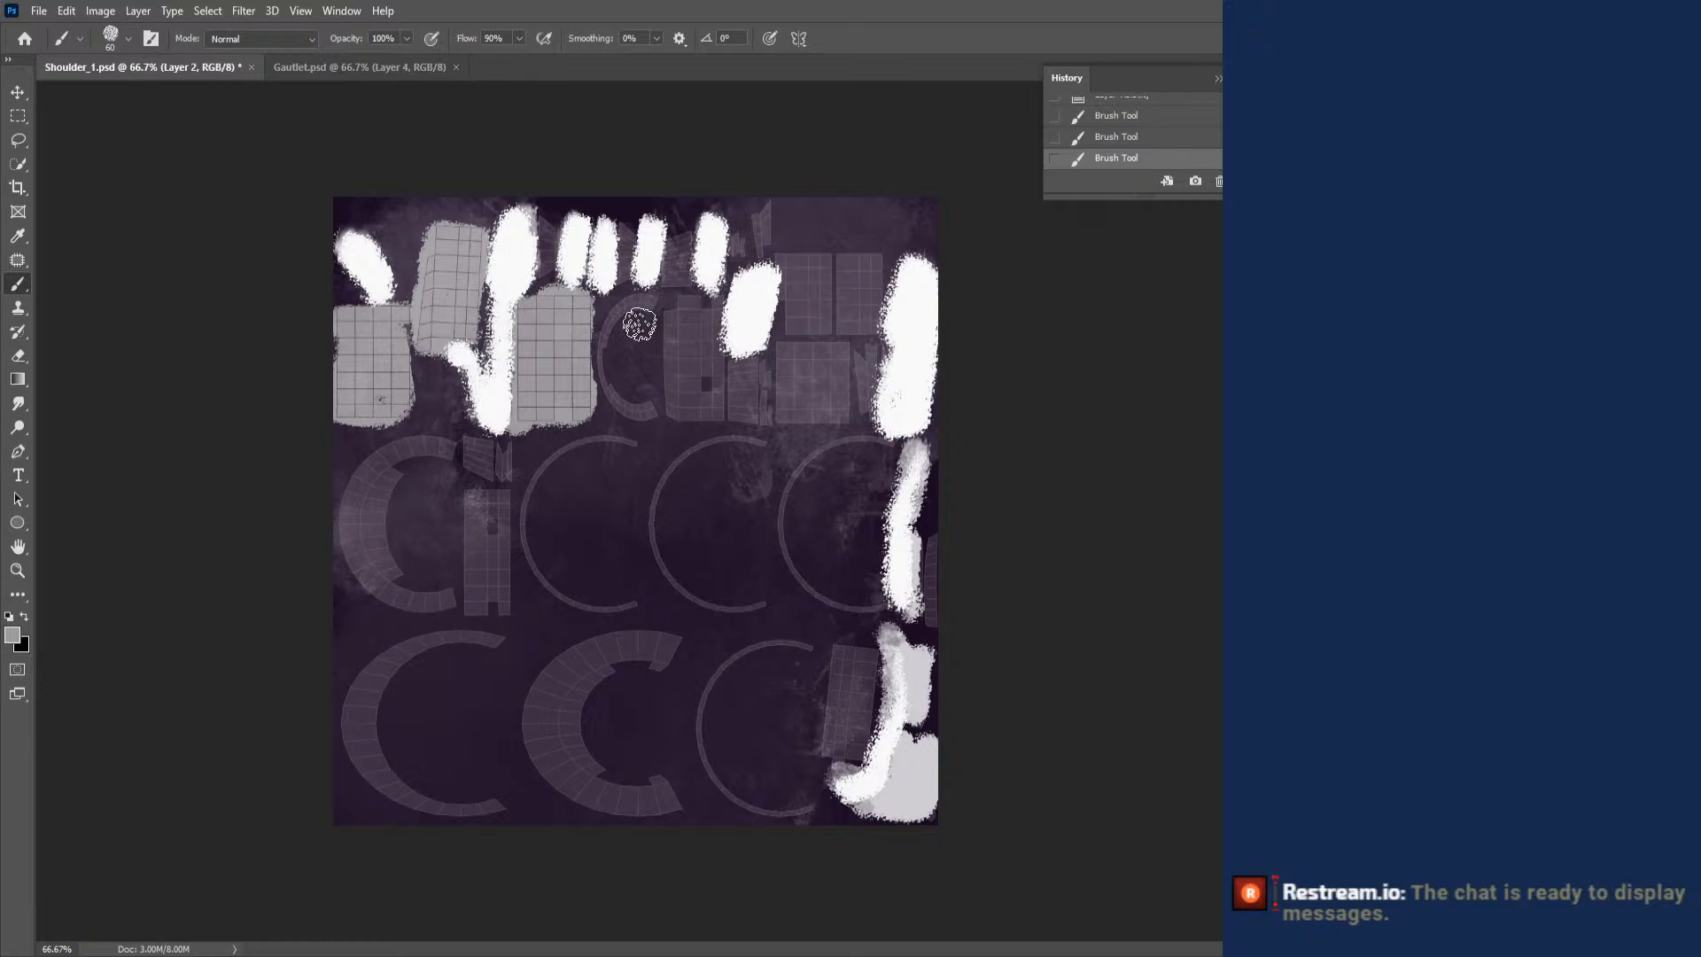
pyautogui.moveTo(685, 257)
pyautogui.mouseDown()
pyautogui.moveTo(678, 346)
pyautogui.moveTo(675, 329)
pyautogui.moveTo(716, 408)
pyautogui.moveTo(691, 408)
pyautogui.moveTo(676, 377)
pyautogui.mouseUp()
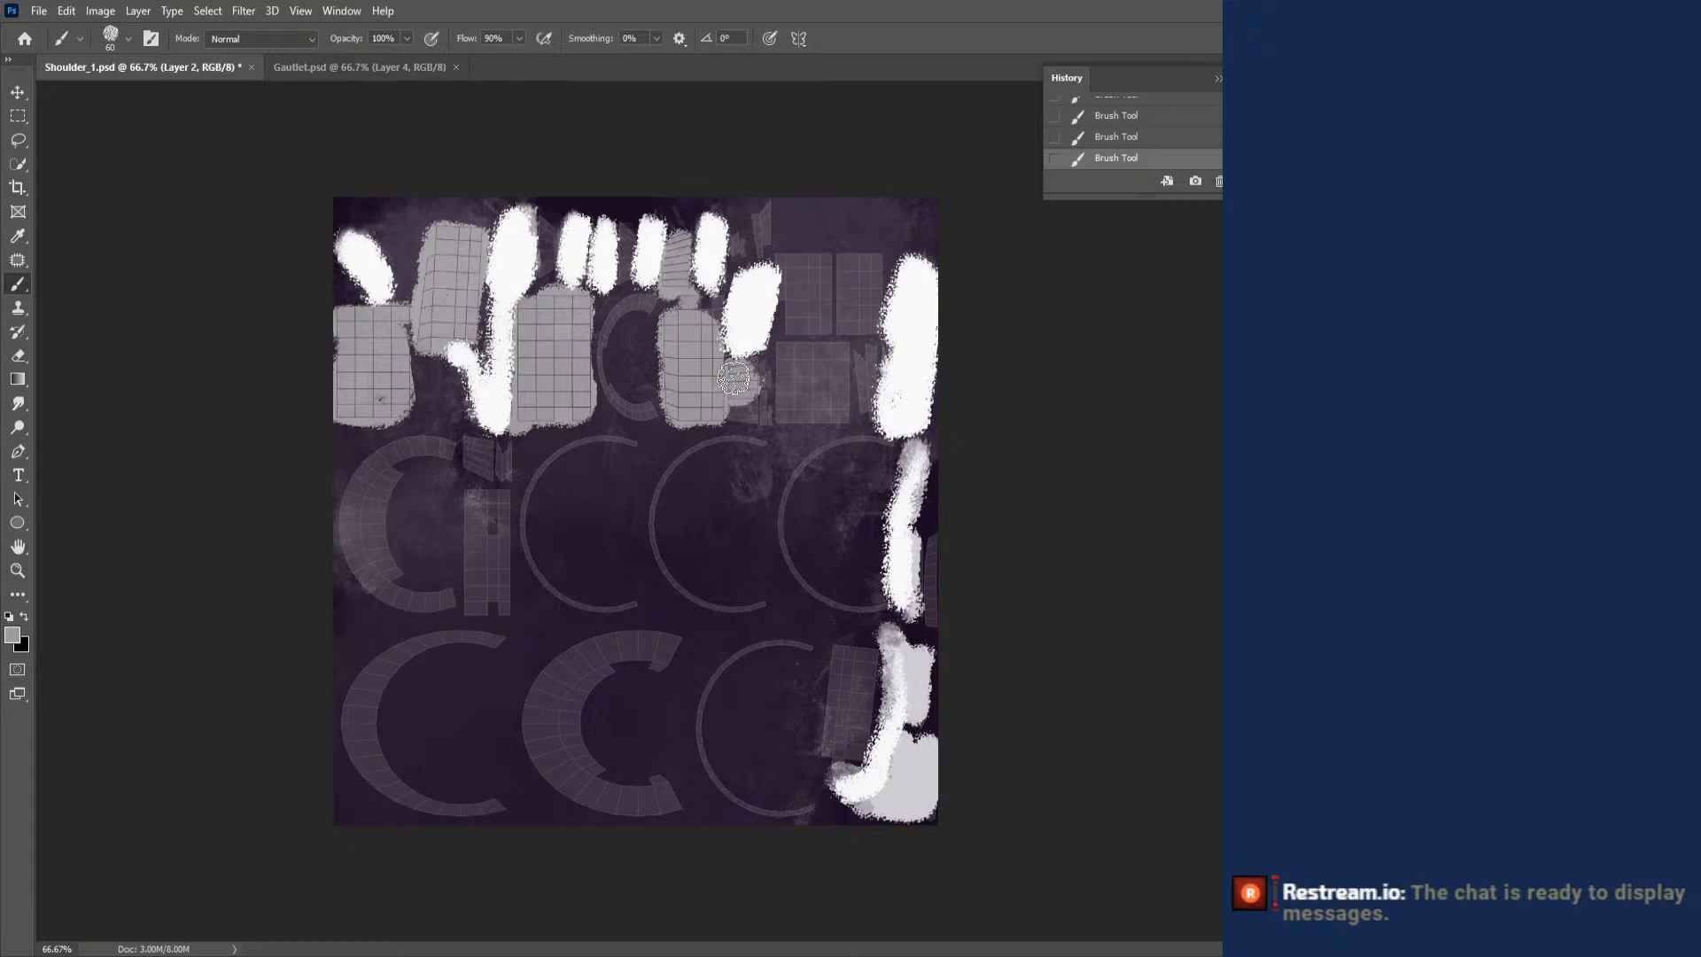
pyautogui.moveTo(742, 410); pyautogui.dragTo(767, 407)
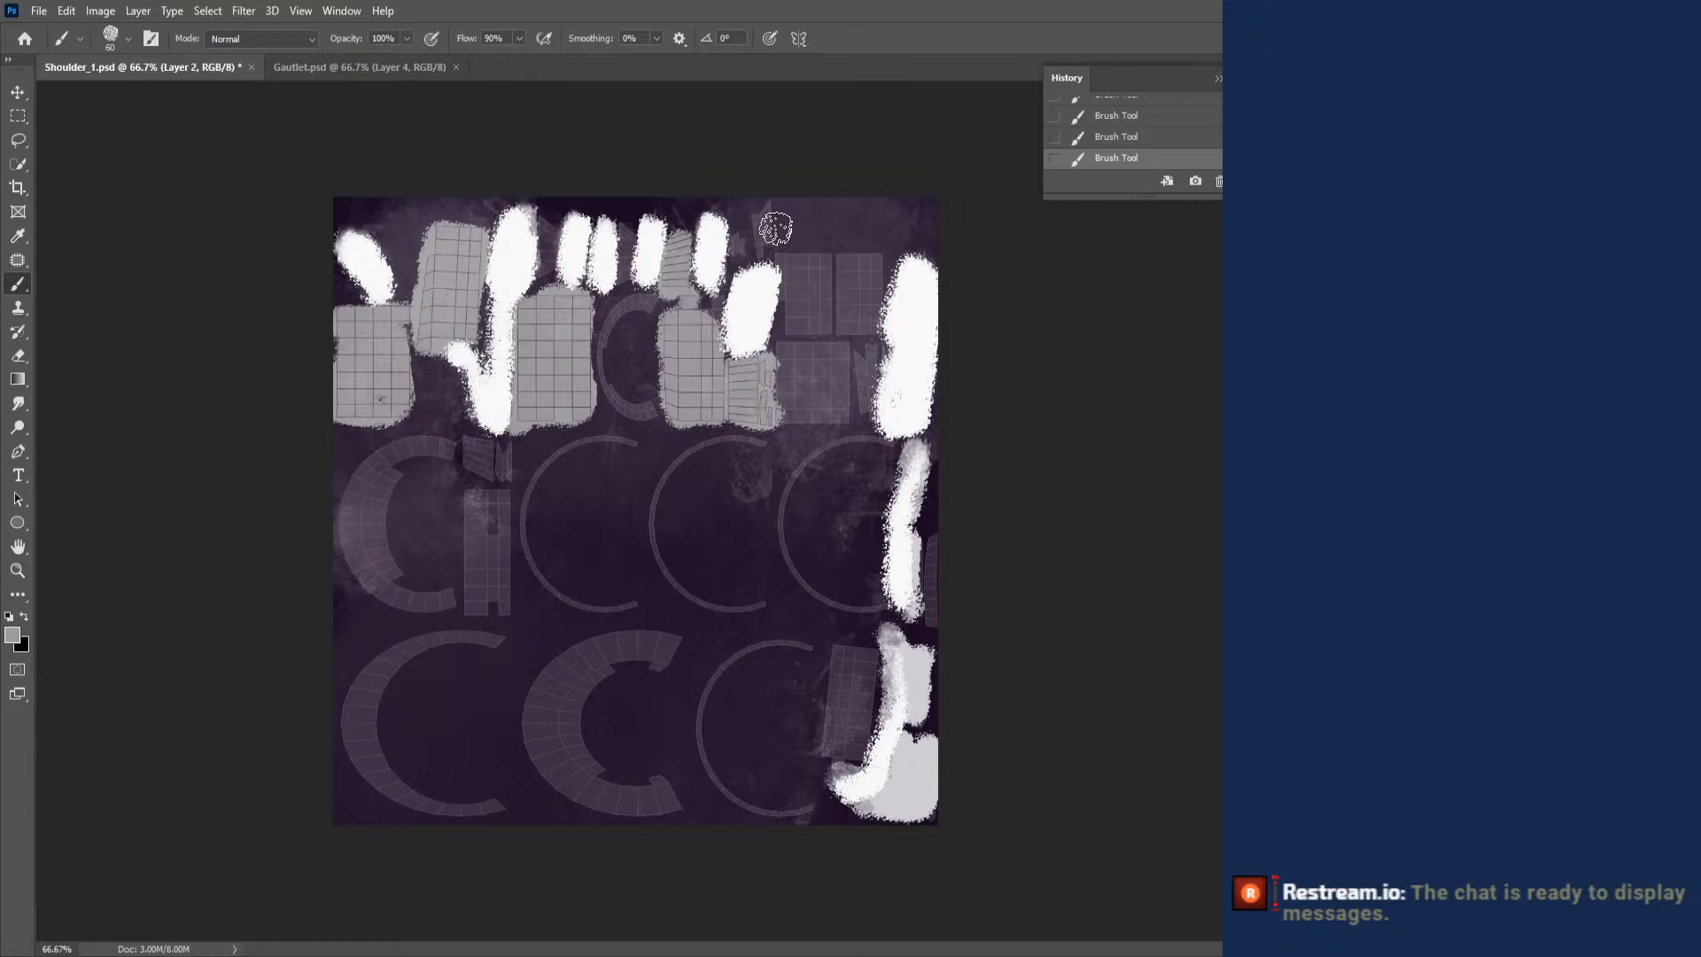
pyautogui.moveTo(770, 220)
pyautogui.mouseDown()
pyautogui.moveTo(801, 329)
pyautogui.moveTo(789, 261)
pyautogui.moveTo(868, 266)
pyautogui.moveTo(850, 332)
pyautogui.moveTo(864, 385)
pyautogui.moveTo(837, 366)
pyautogui.moveTo(788, 372)
pyautogui.moveTo(832, 416)
pyautogui.mouseUp()
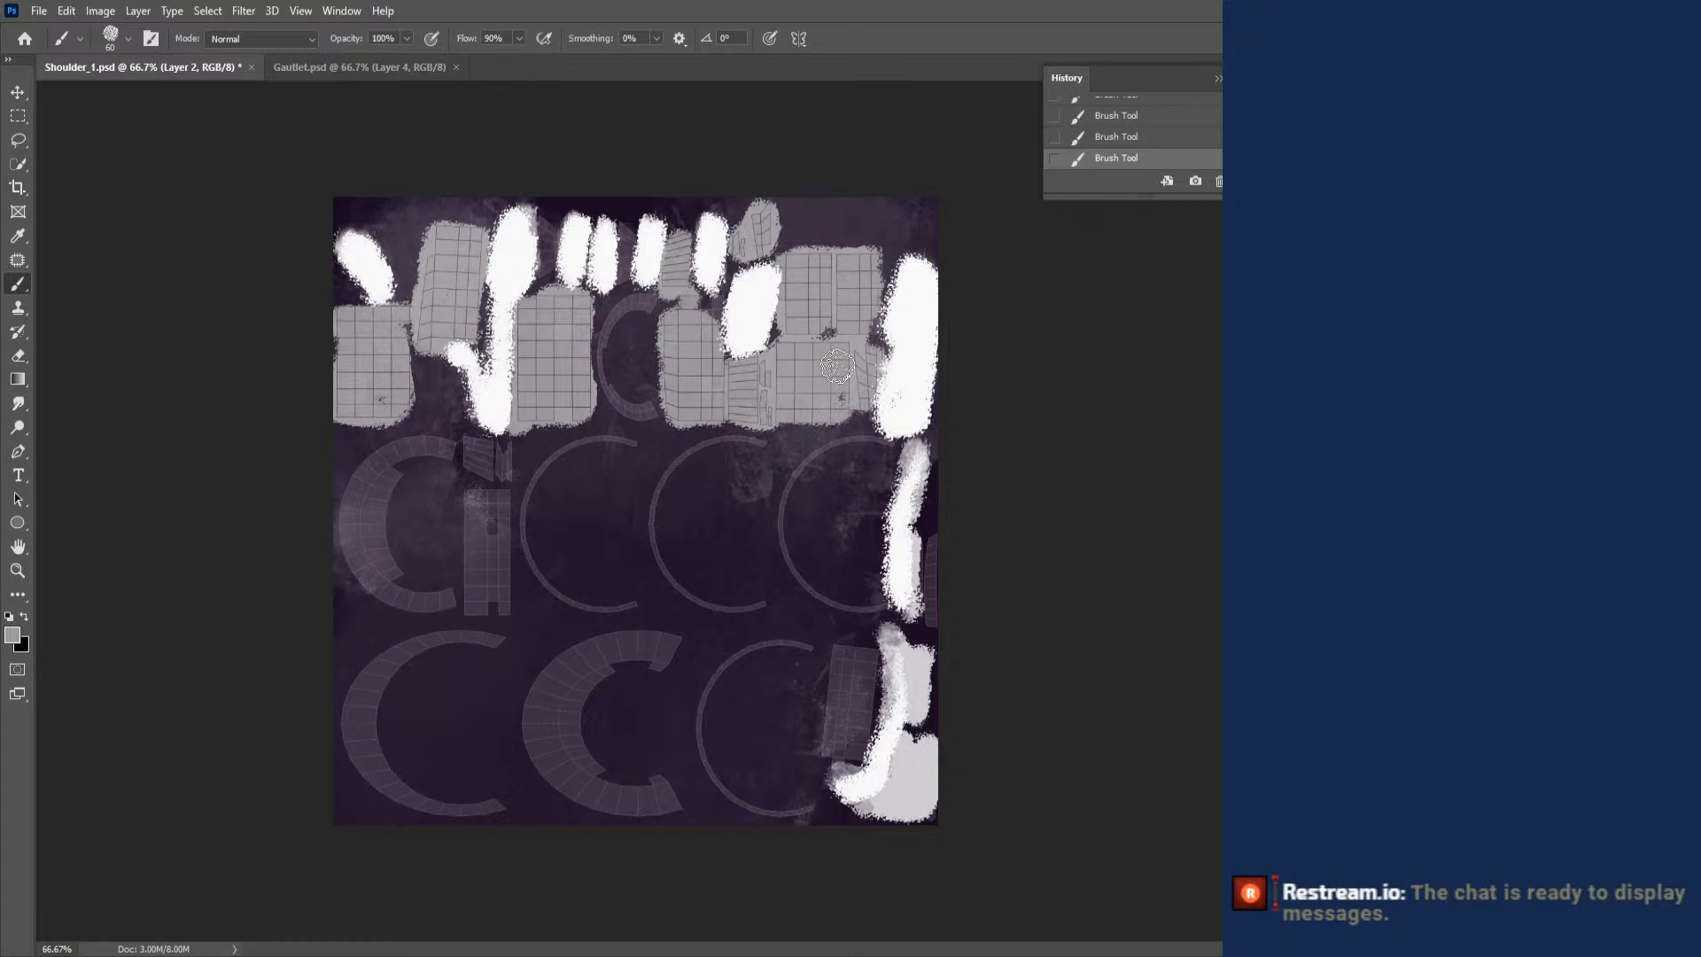
pyautogui.moveTo(842, 667)
pyautogui.mouseDown()
pyautogui.moveTo(864, 709)
pyautogui.moveTo(810, 735)
pyautogui.moveTo(837, 744)
pyautogui.mouseUp()
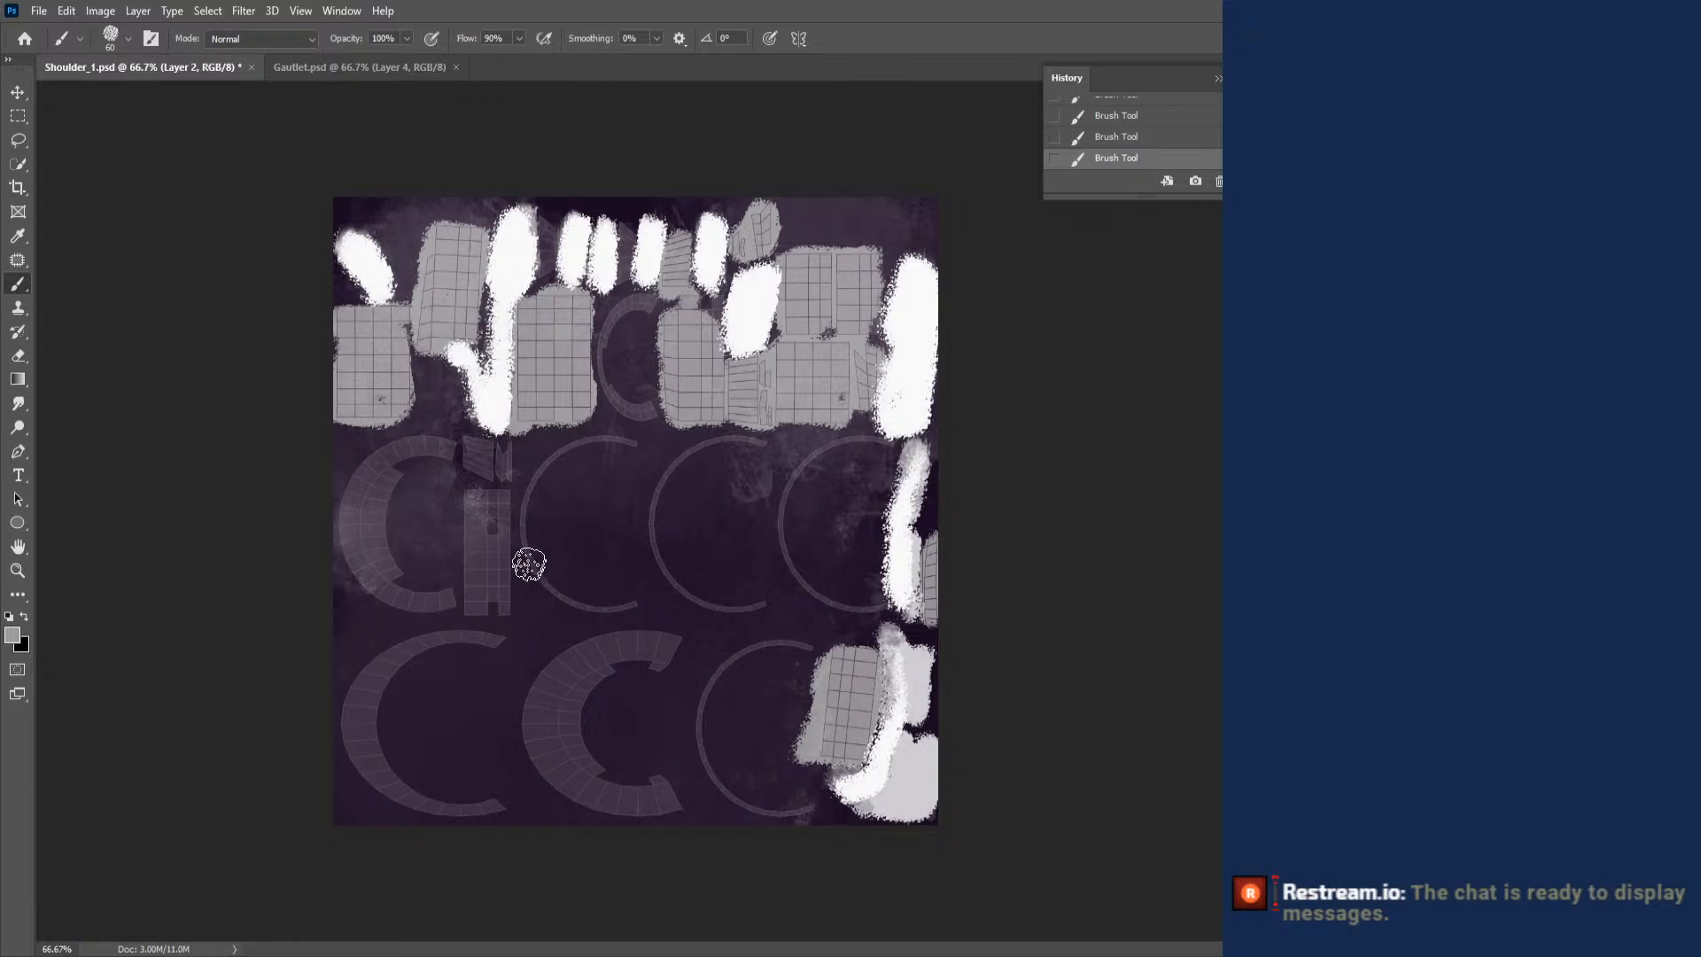
pyautogui.hotkey('ctrl', 's')
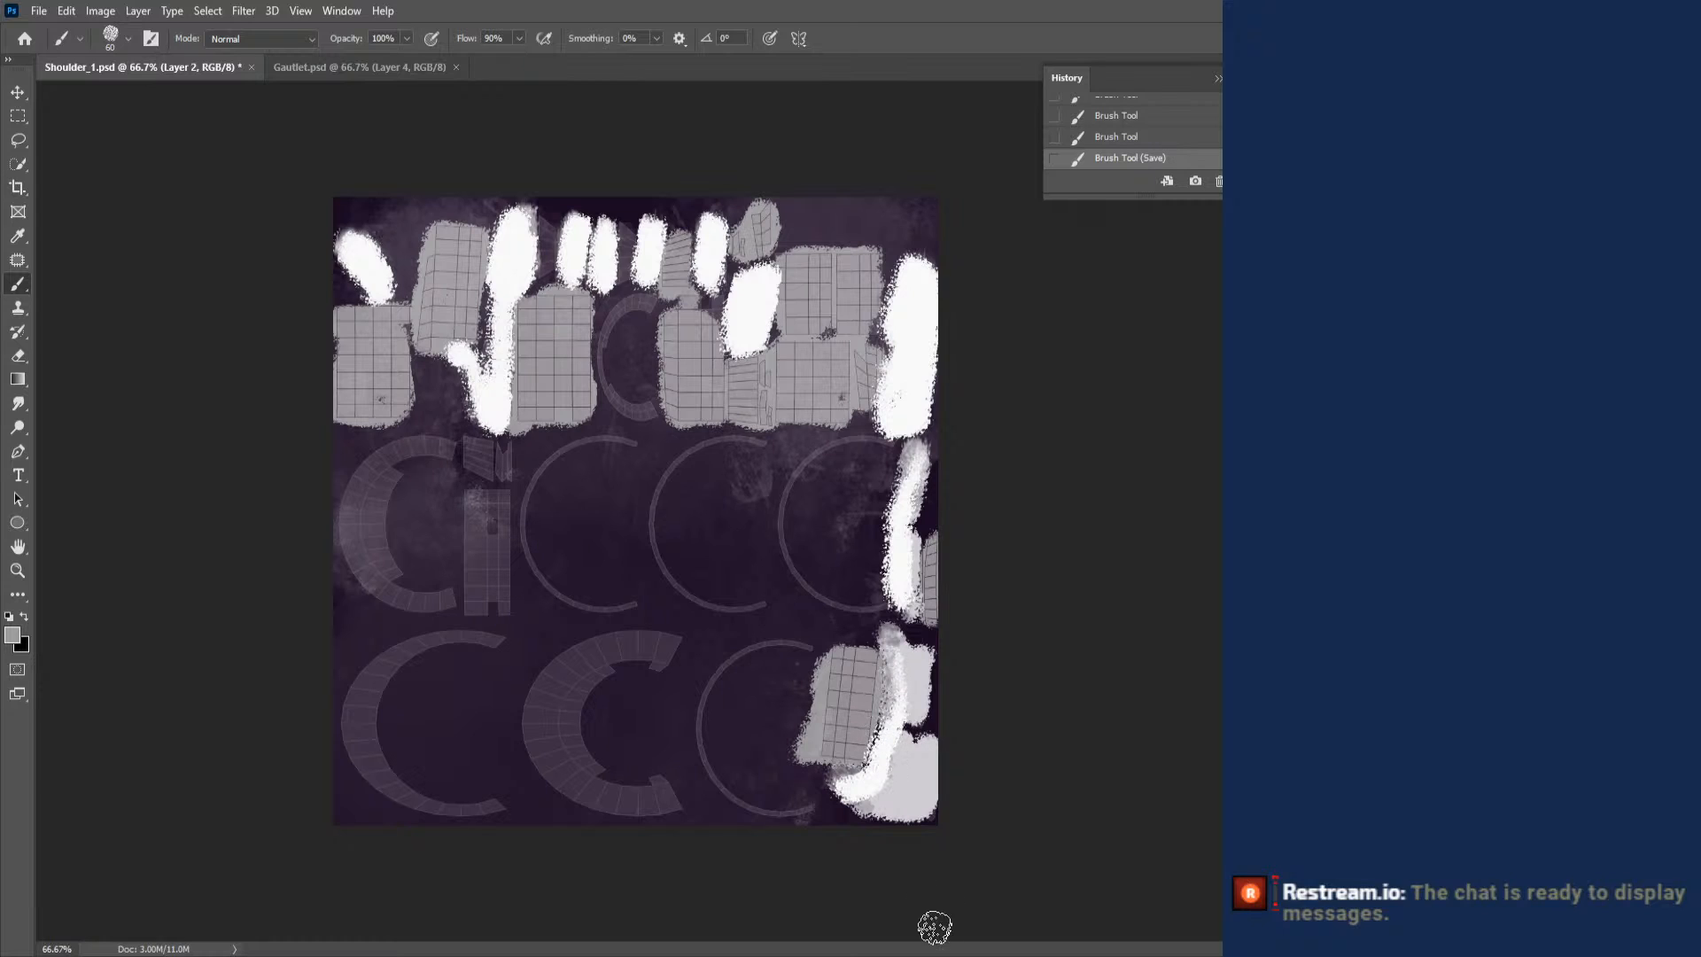
# - Switch to Blender, load the updated Shoulder_1.psd into the Shoulder 1 material, and inspect the armor from above
pyautogui.click(331, 64)
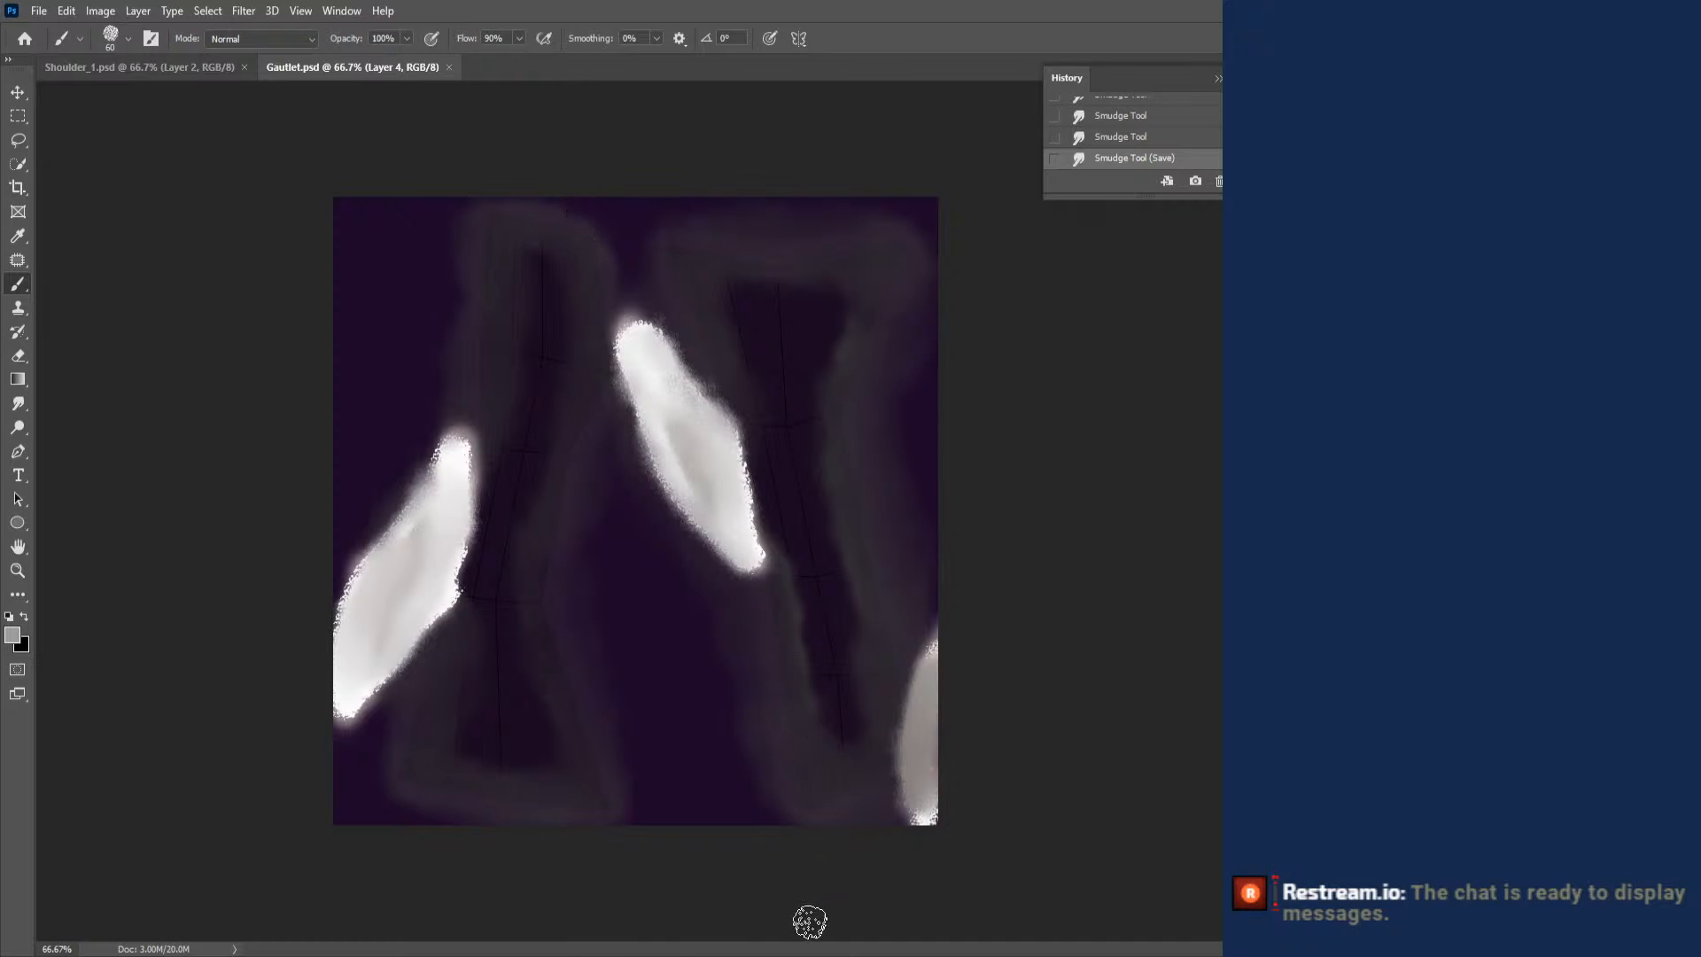
pyautogui.hotkey('alt', 'Tab')
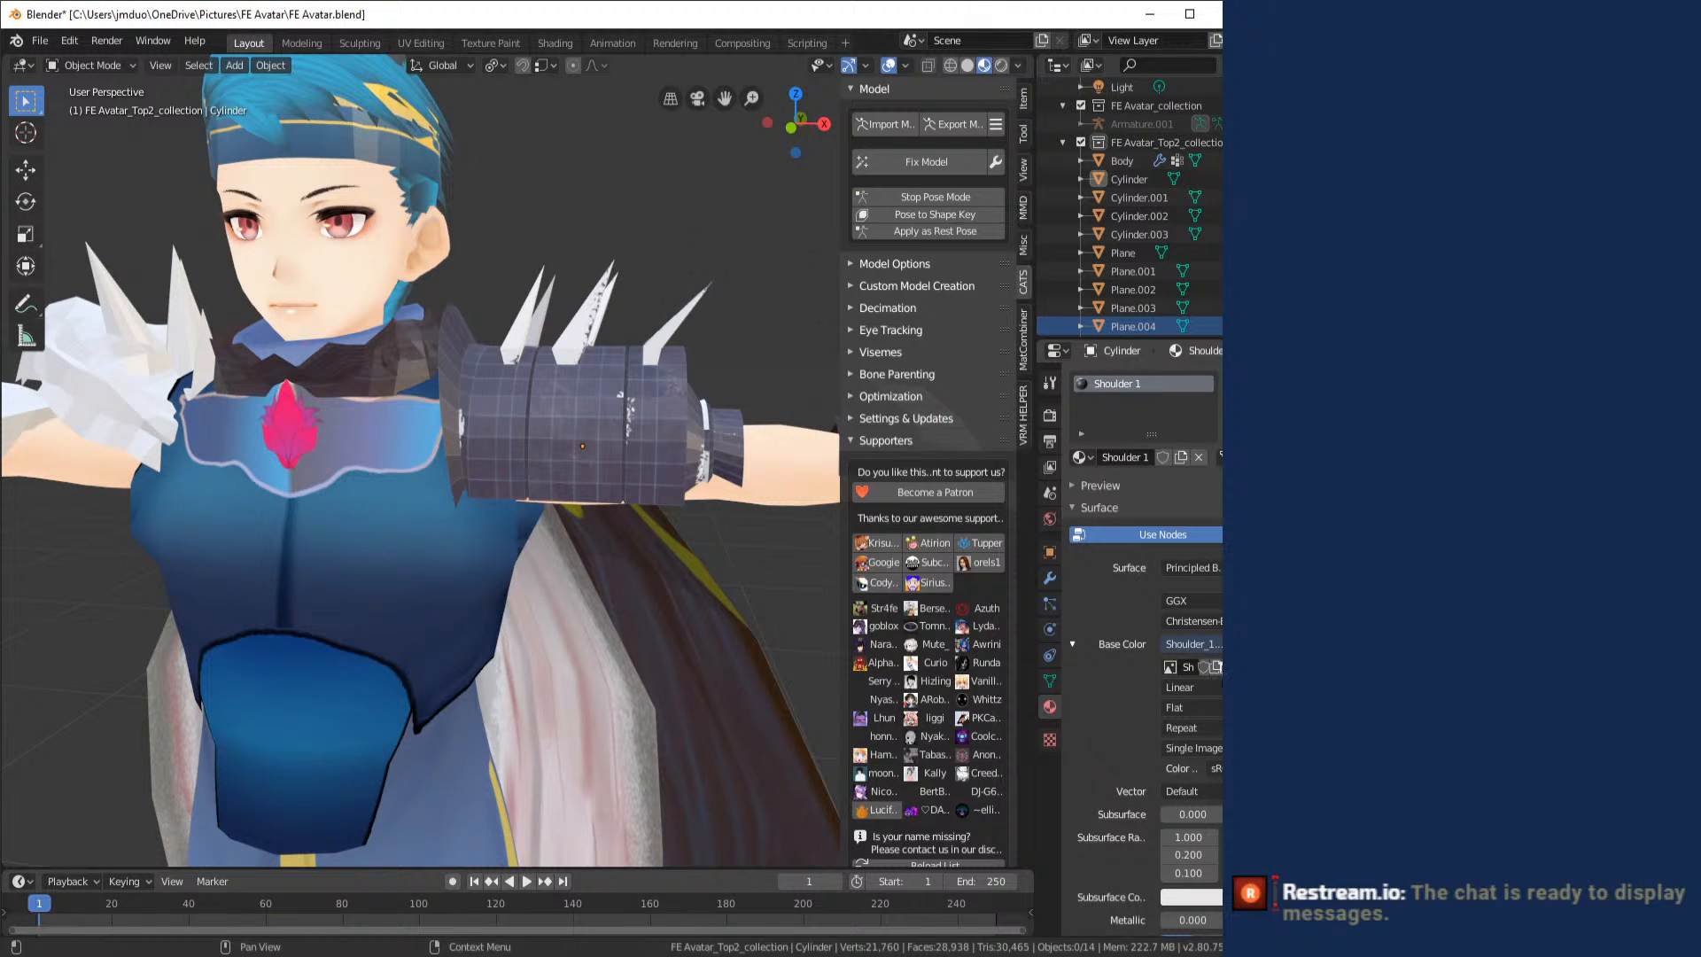
pyautogui.click(1231, 668)
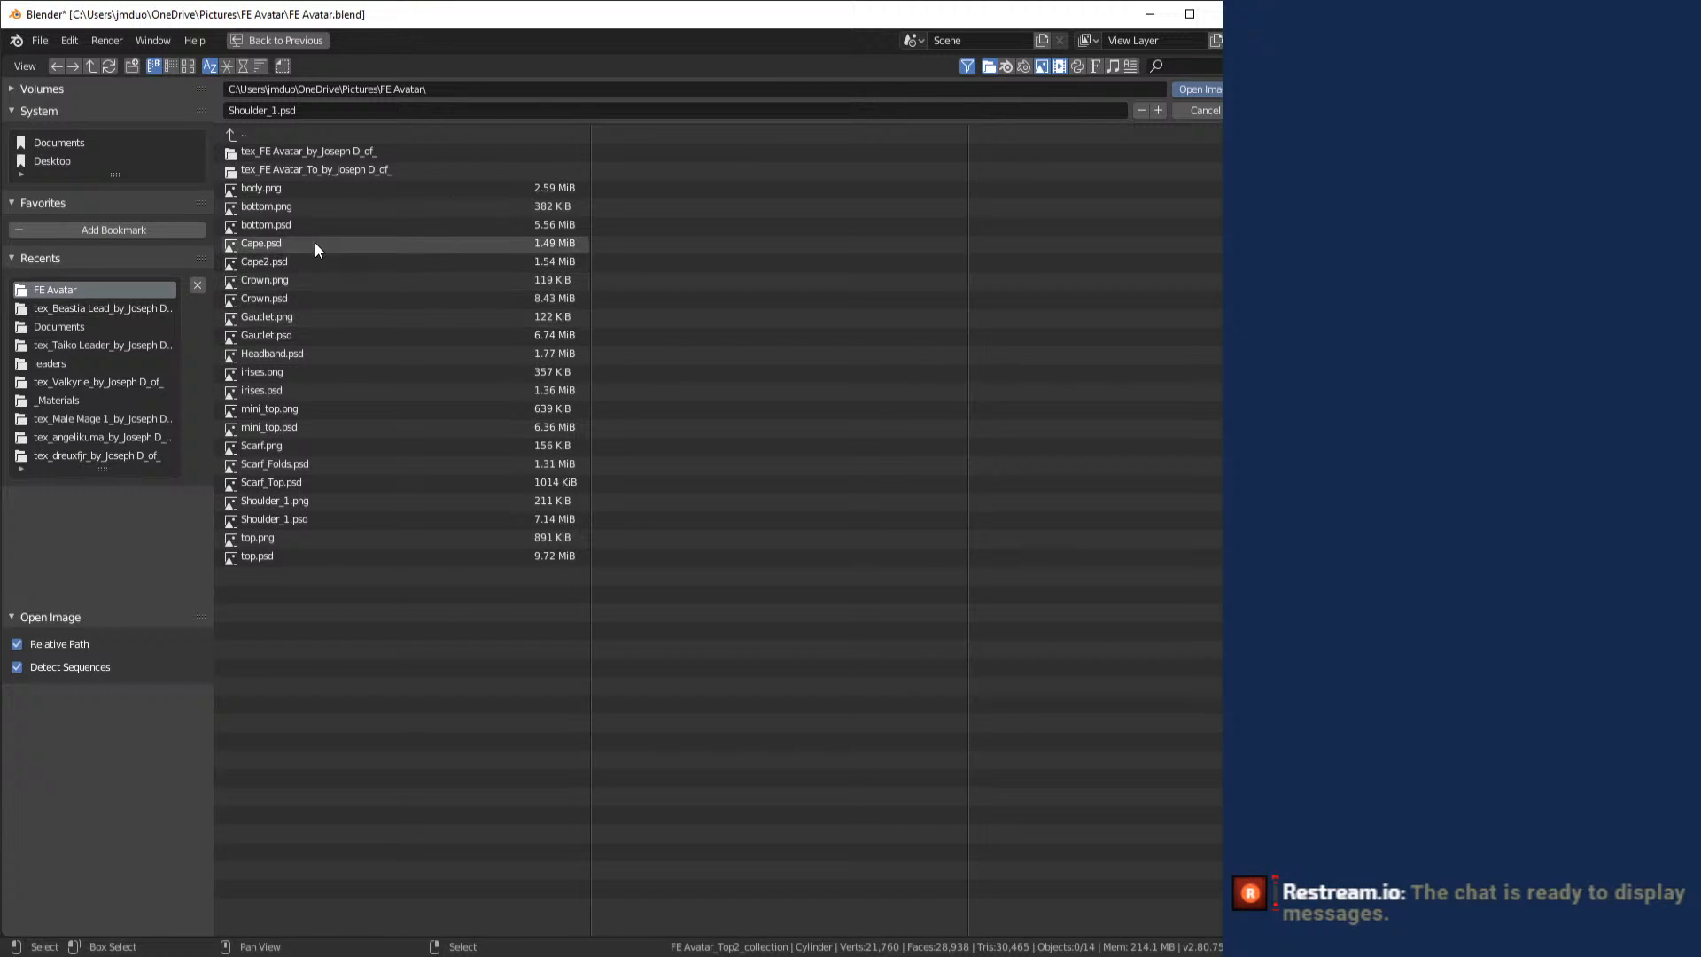
pyautogui.click(323, 520)
pyautogui.doubleClick(363, 519)
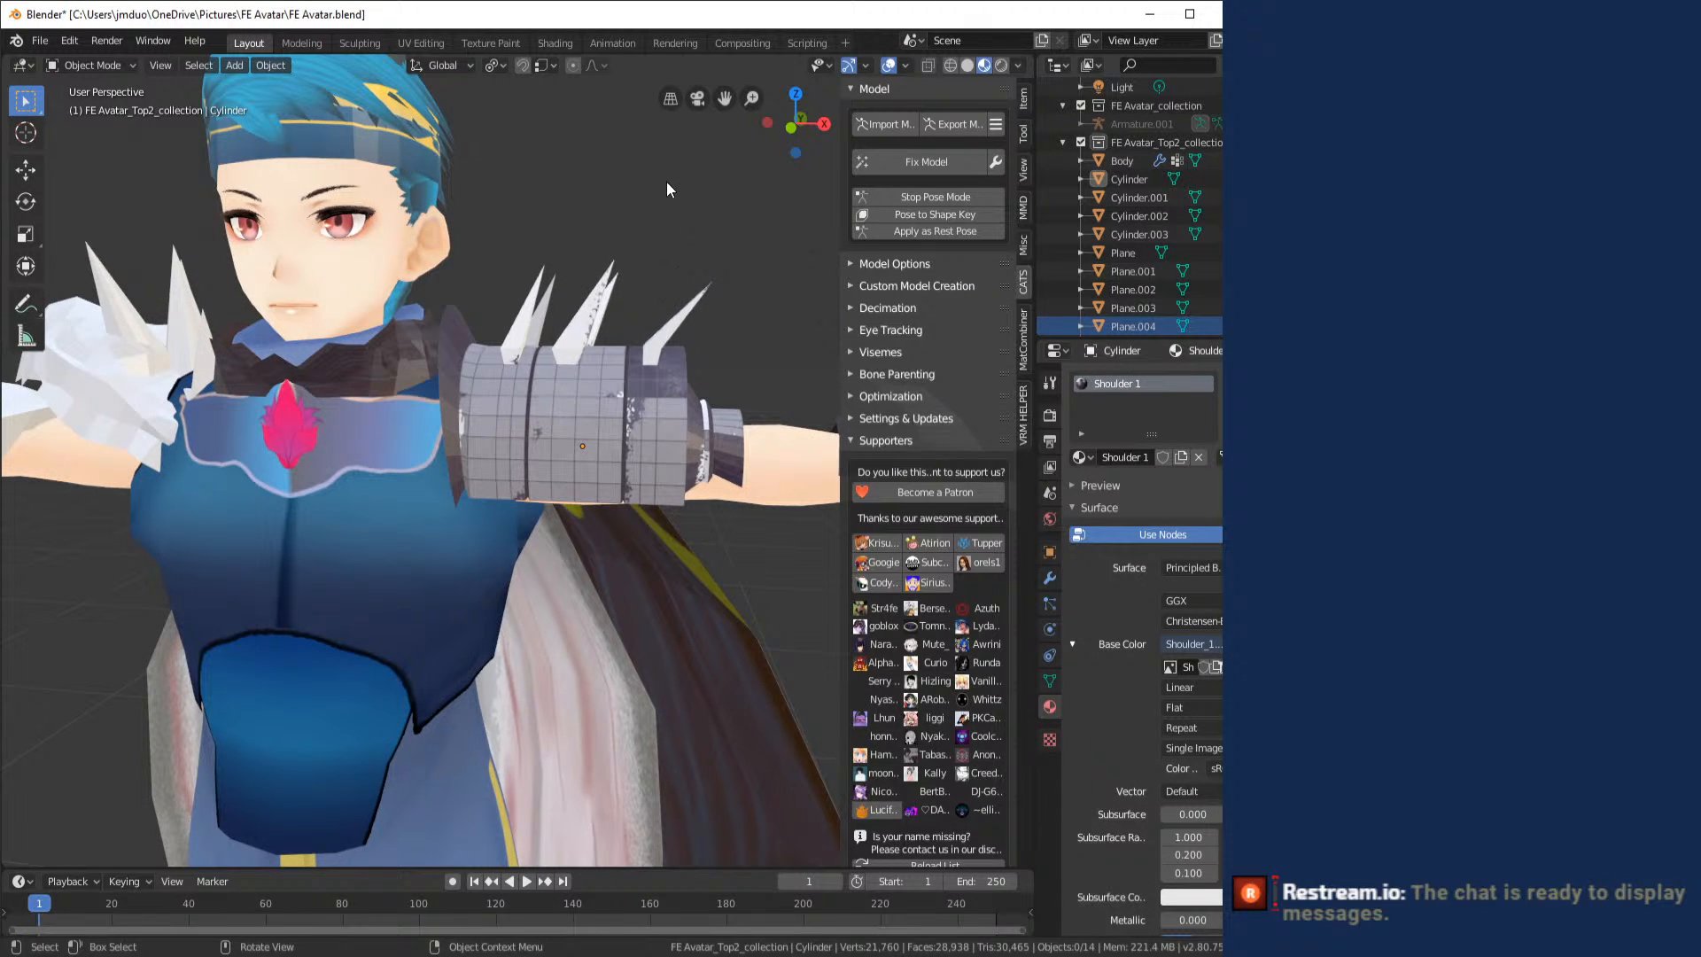
pyautogui.moveTo(666, 182); pyautogui.dragTo(536, 286)
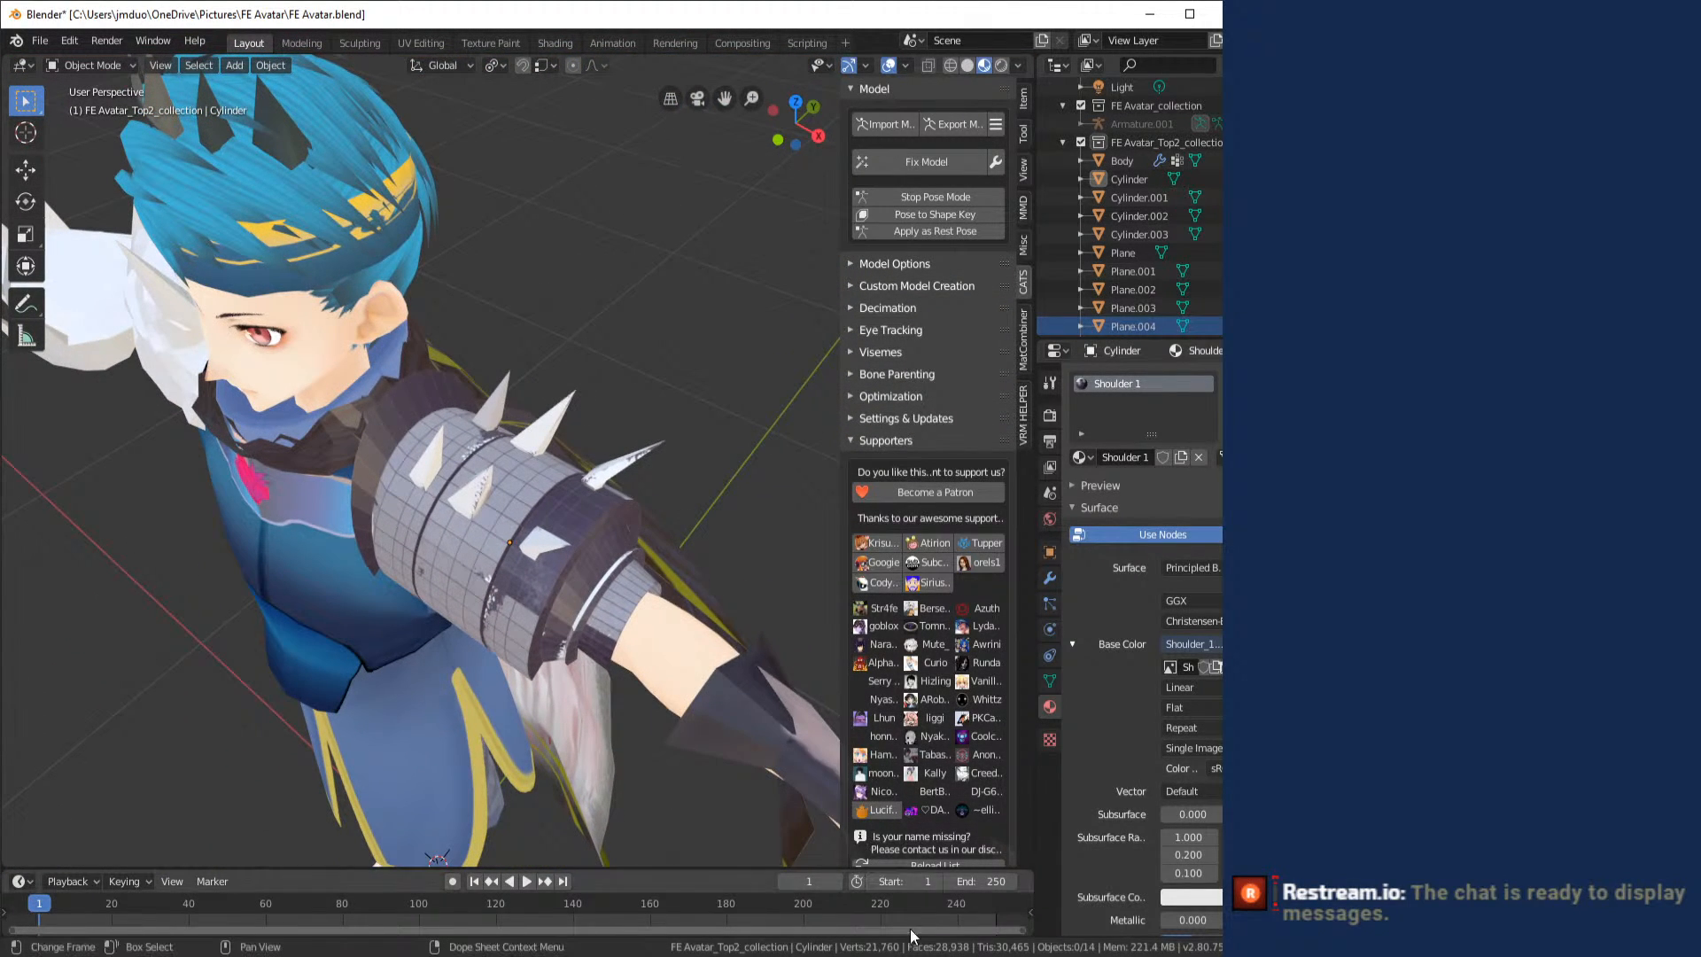
# - Switch to Shoulder_1.psd in Photoshop, touch up the small gray island above the narrow grid strip with the Brush, and save
pyautogui.hotkey('alt', 'Tab')
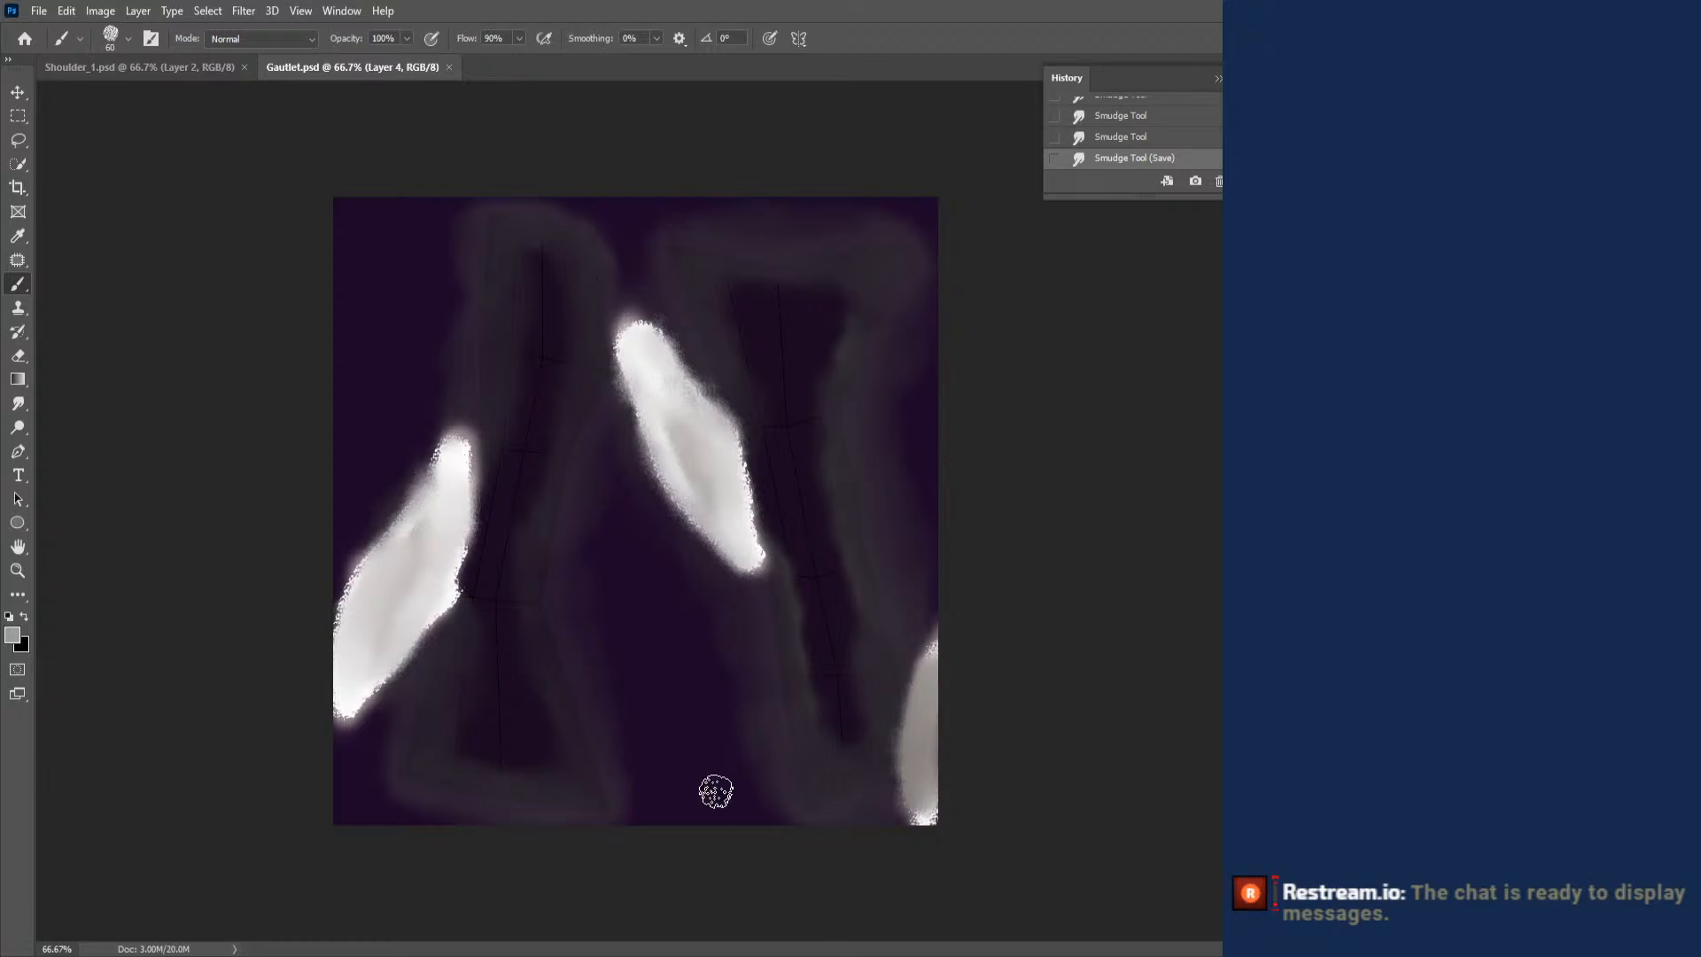
pyautogui.click(159, 76)
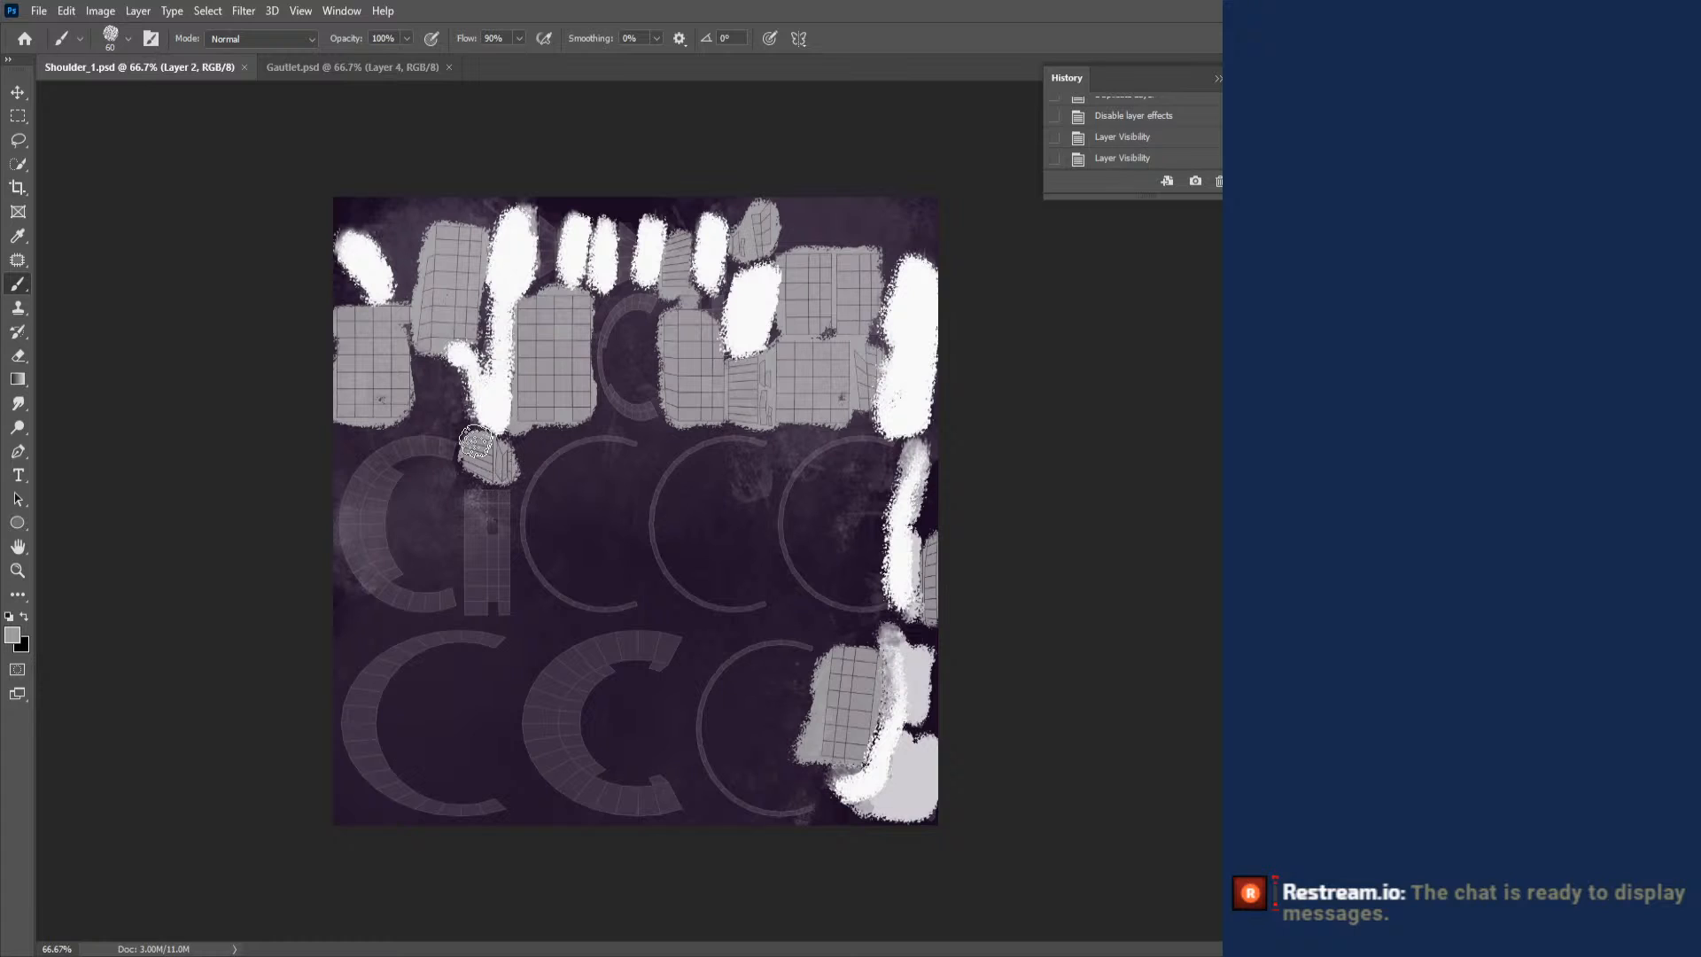
pyautogui.click(476, 443)
pyautogui.hotkey('ctrl', 's')
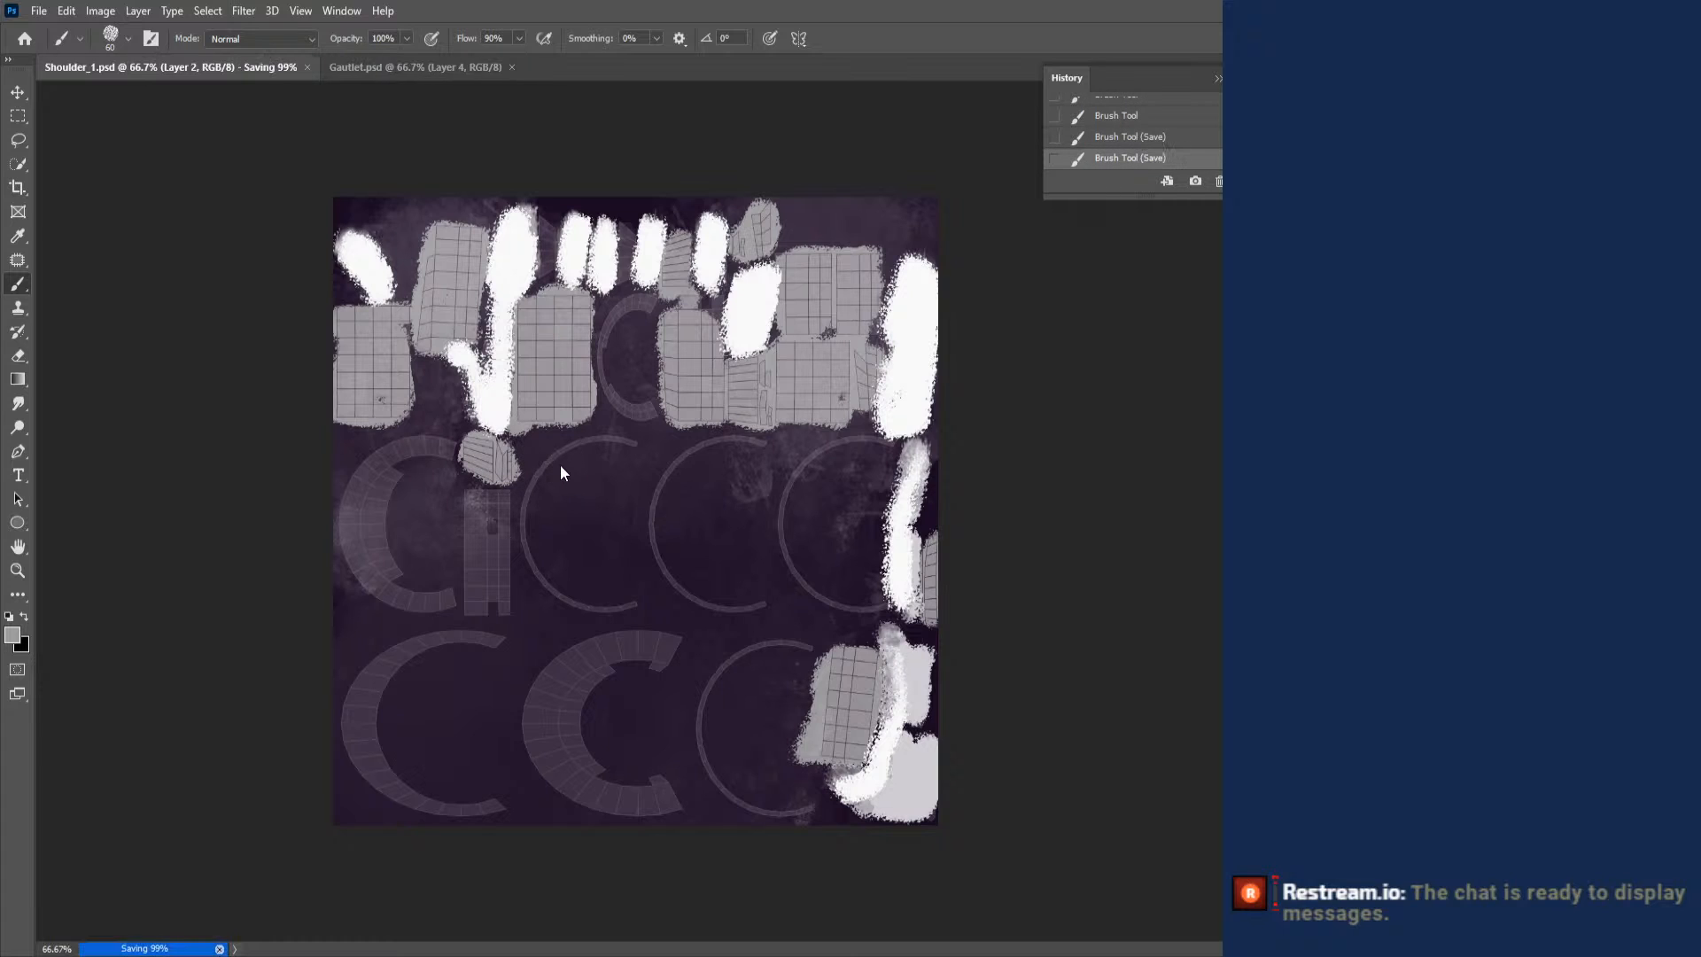
# - Switch to Blender, reload Shoulder_1.psd as the Shoulder 1 base color texture, and inspect the armor from the side
pyautogui.moveTo(934, 955)
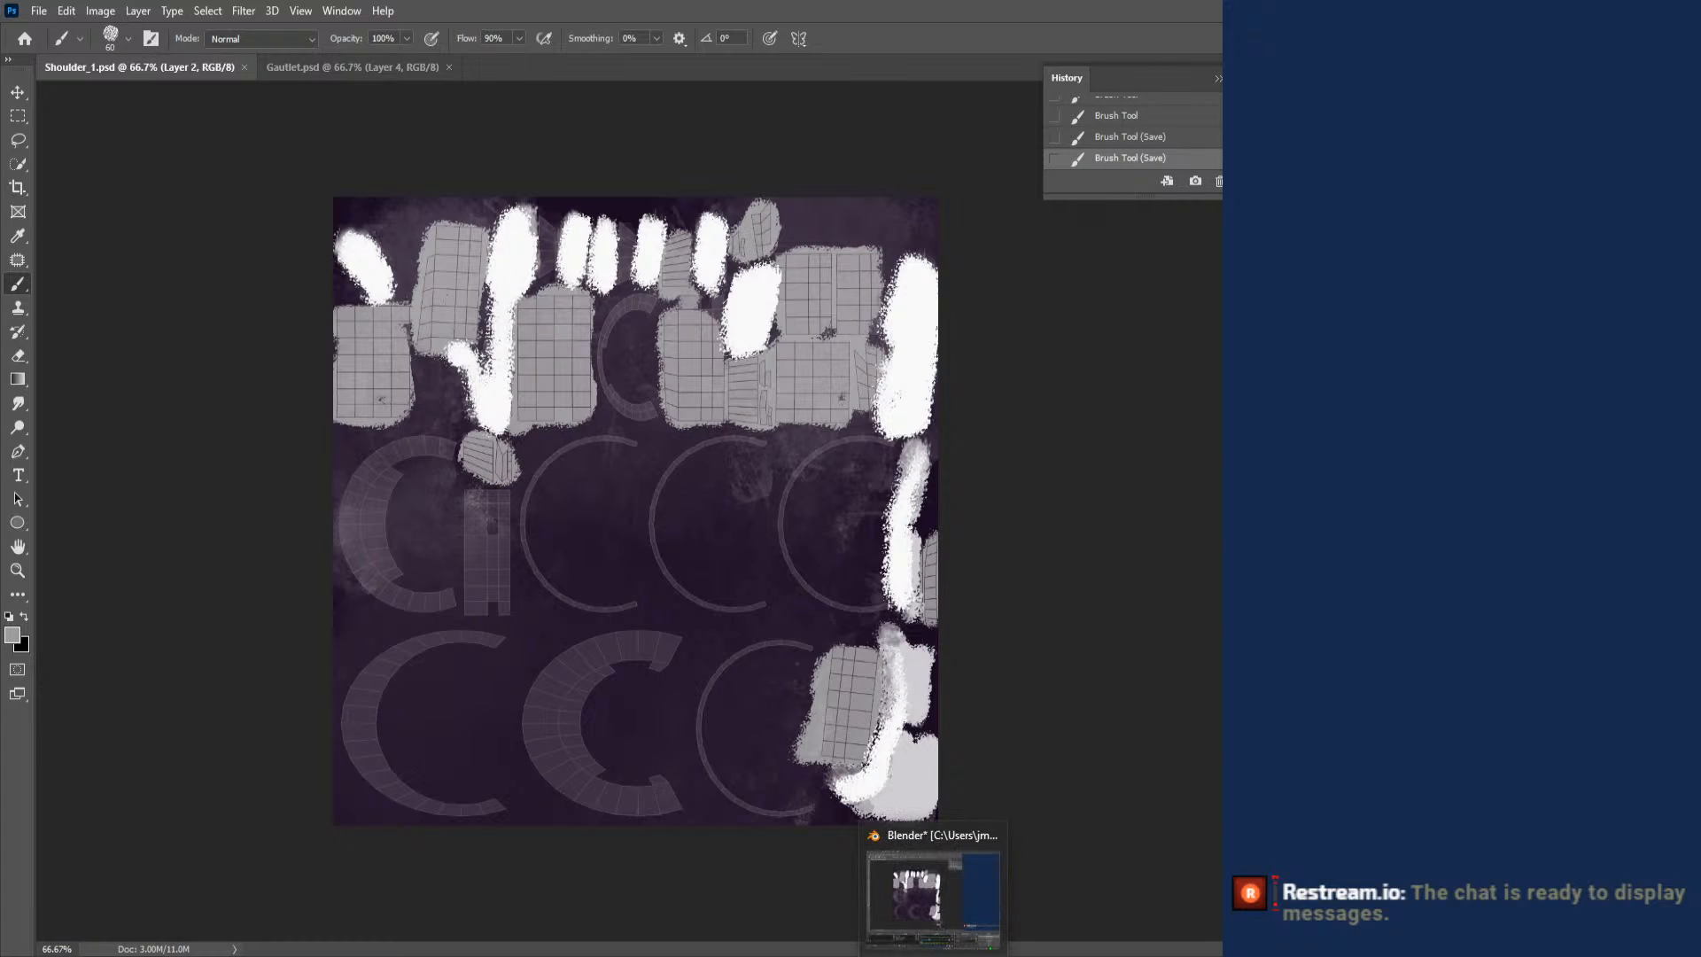
pyautogui.click(934, 898)
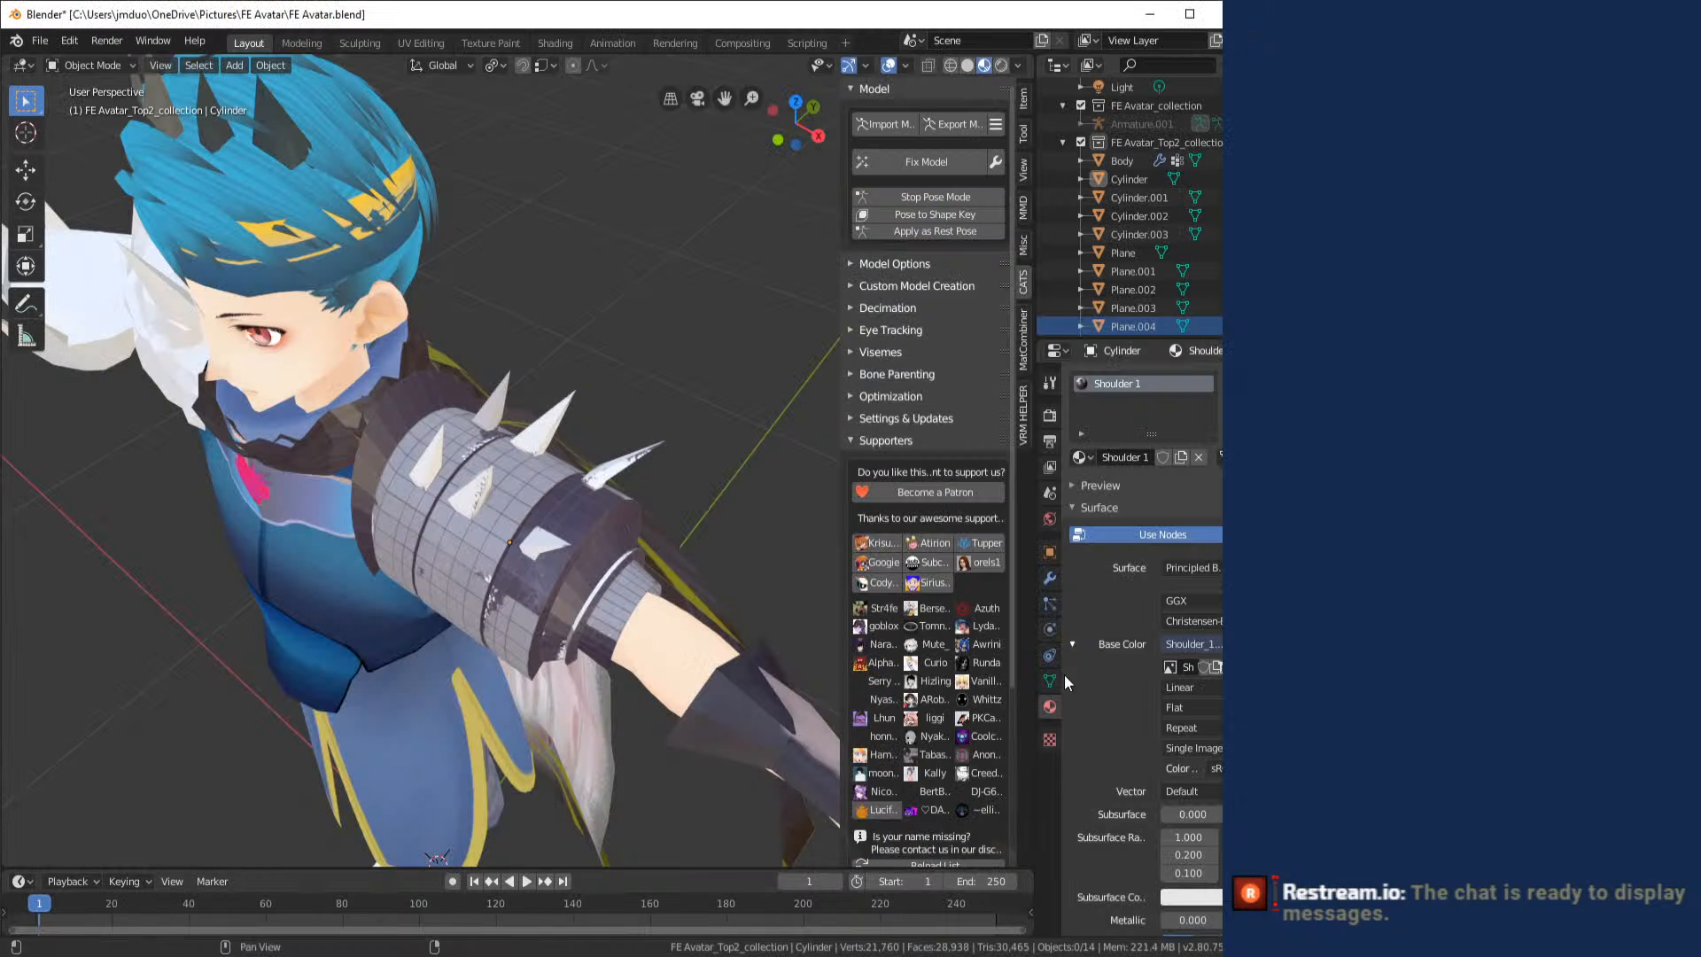
pyautogui.click(1216, 666)
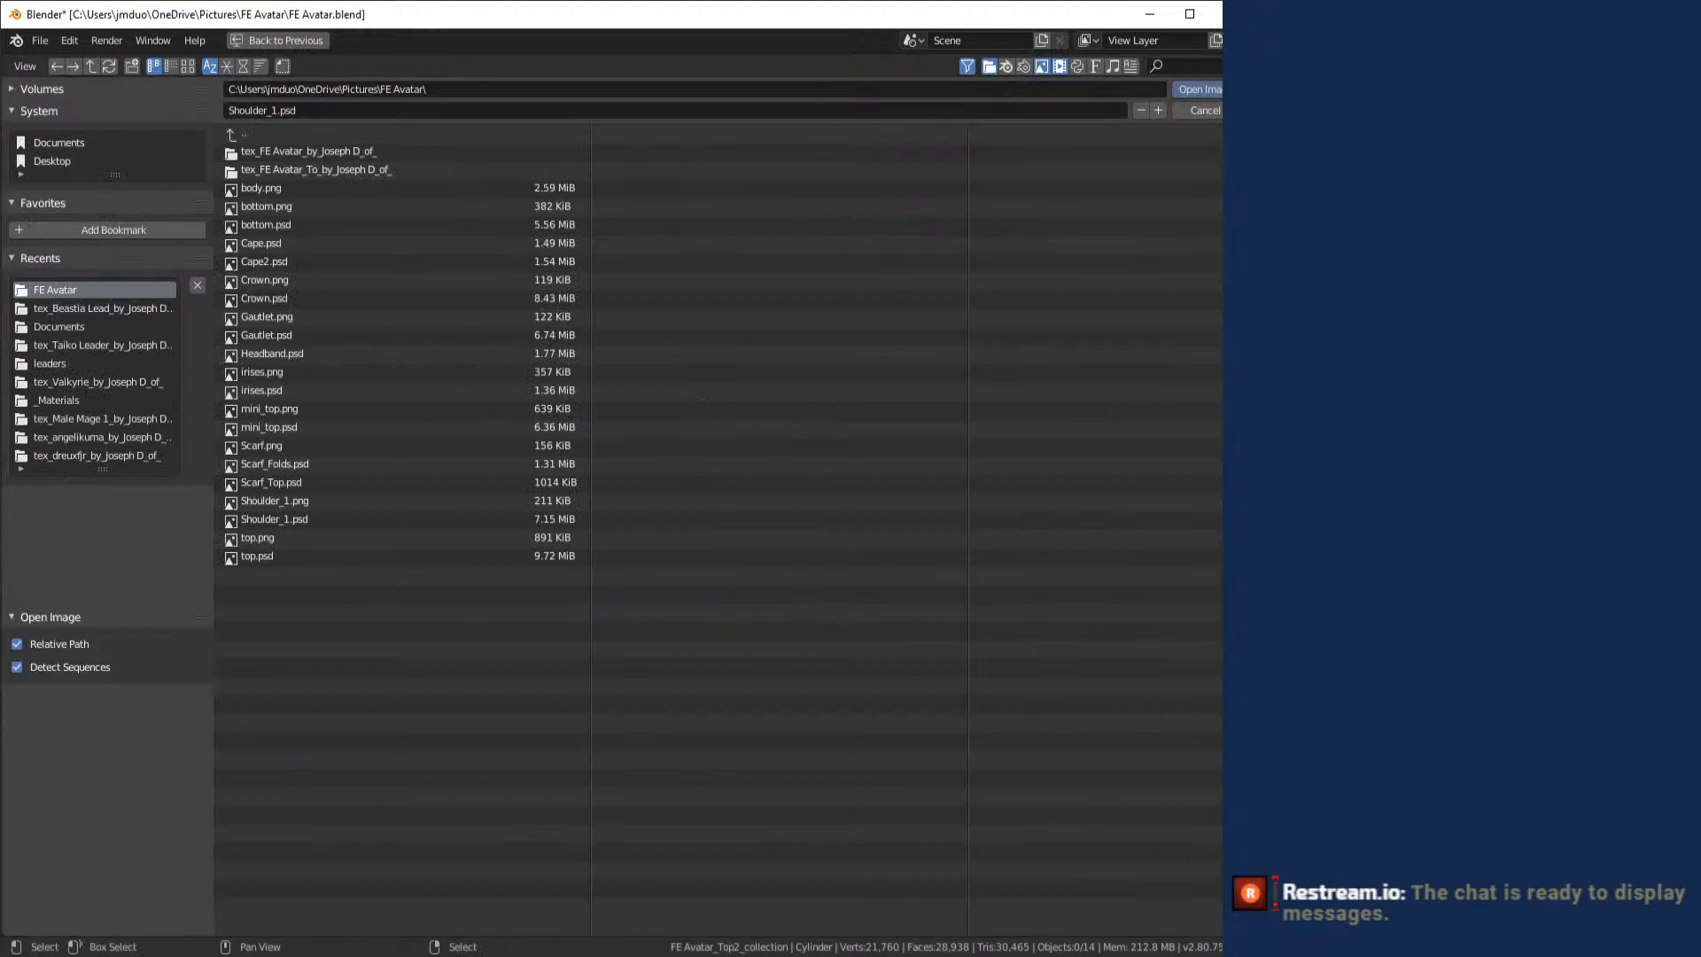
pyautogui.doubleClick(326, 517)
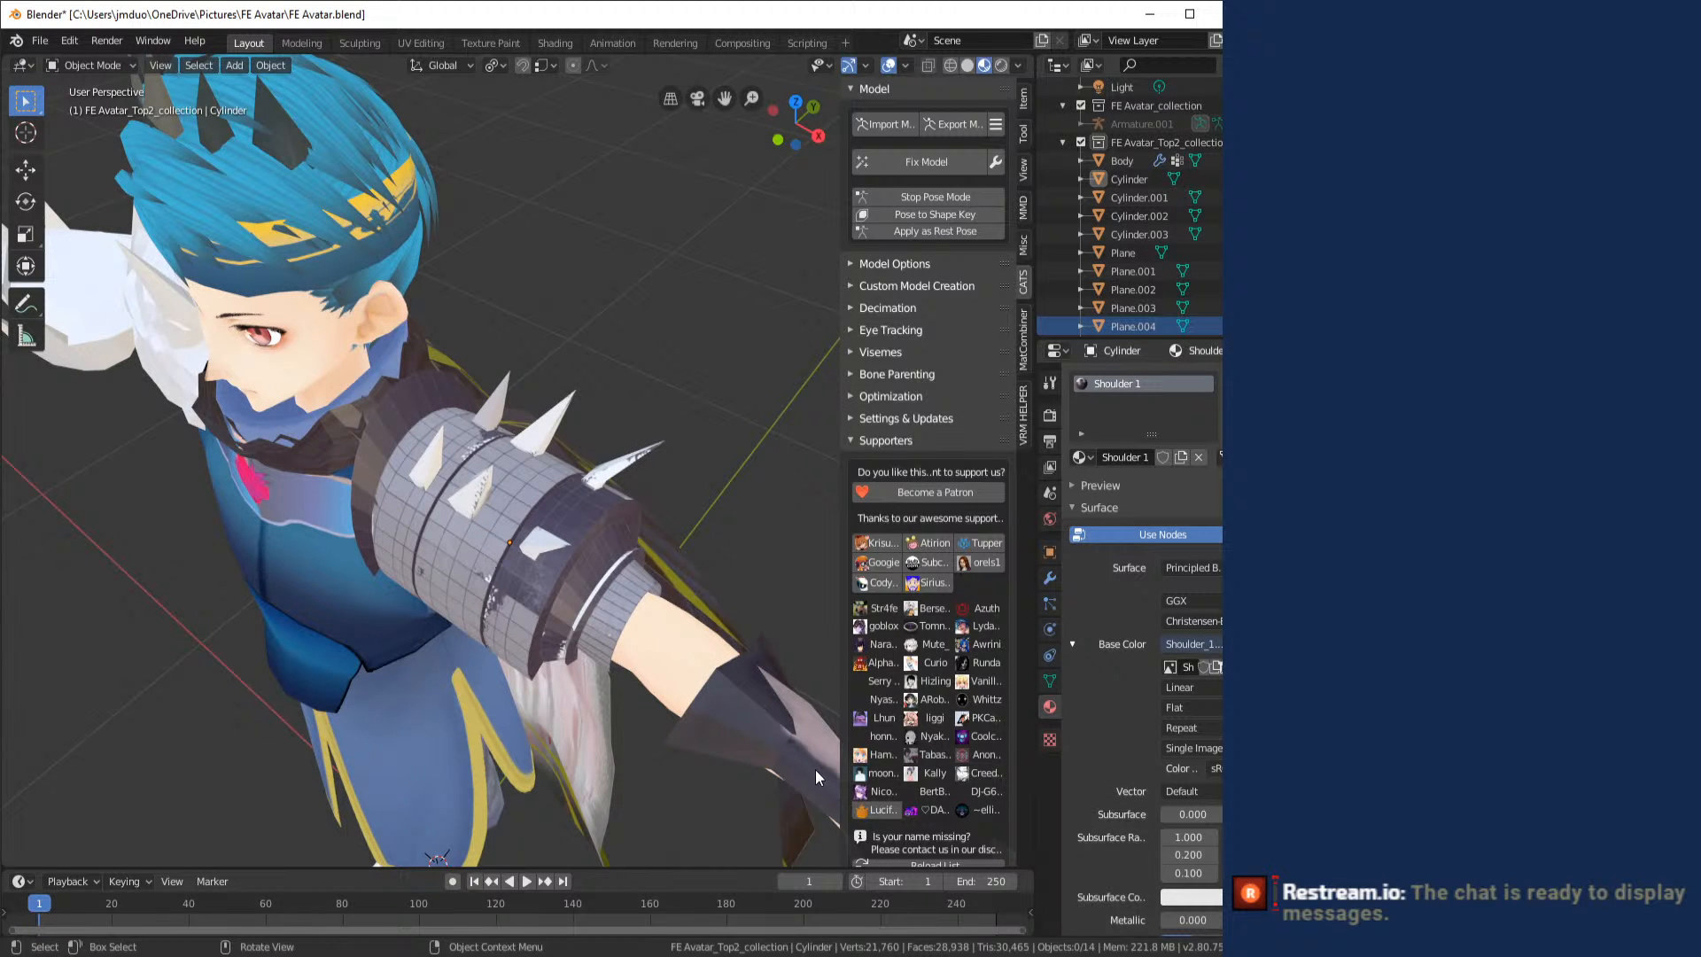
pyautogui.moveTo(554, 623); pyautogui.dragTo(512, 558)
# - Switch to Photoshop, paint the narrow vertical grid island in the middle row of Shoulder_1.psd gray, and save the document
pyautogui.hotkey('alt', 'Tab')
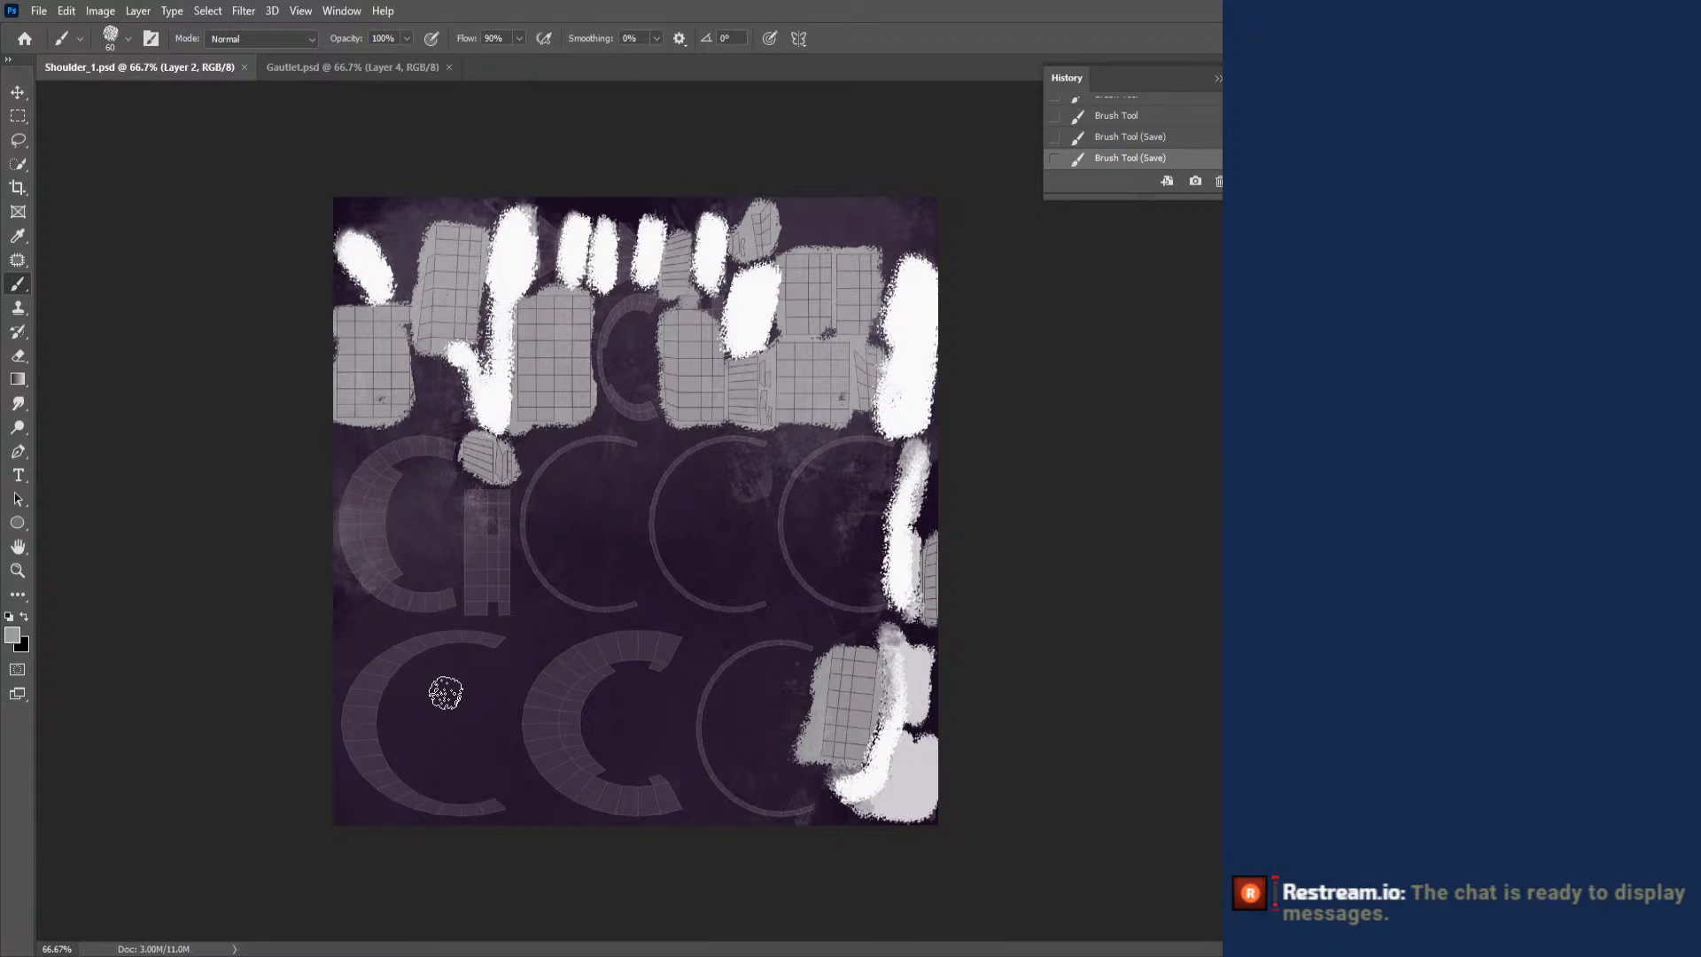
pyautogui.moveTo(470, 486)
pyautogui.mouseDown()
pyautogui.moveTo(471, 612)
pyautogui.moveTo(472, 492)
pyautogui.moveTo(498, 559)
pyautogui.mouseUp()
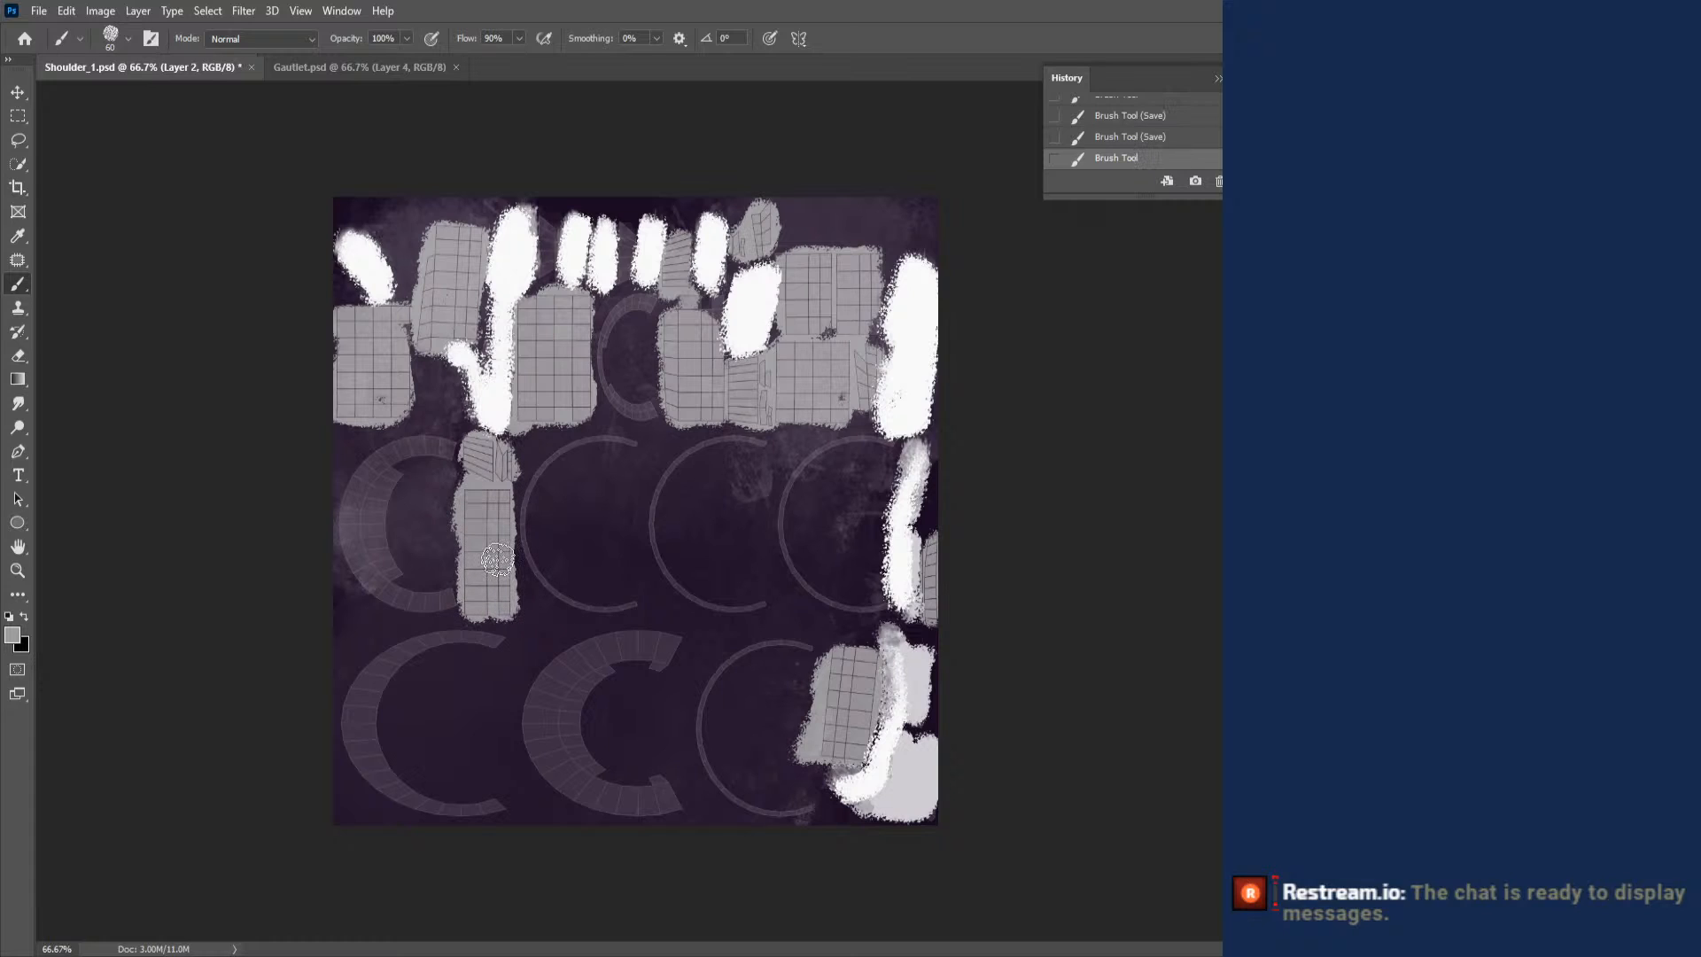
pyautogui.hotkey('ctrl', 's')
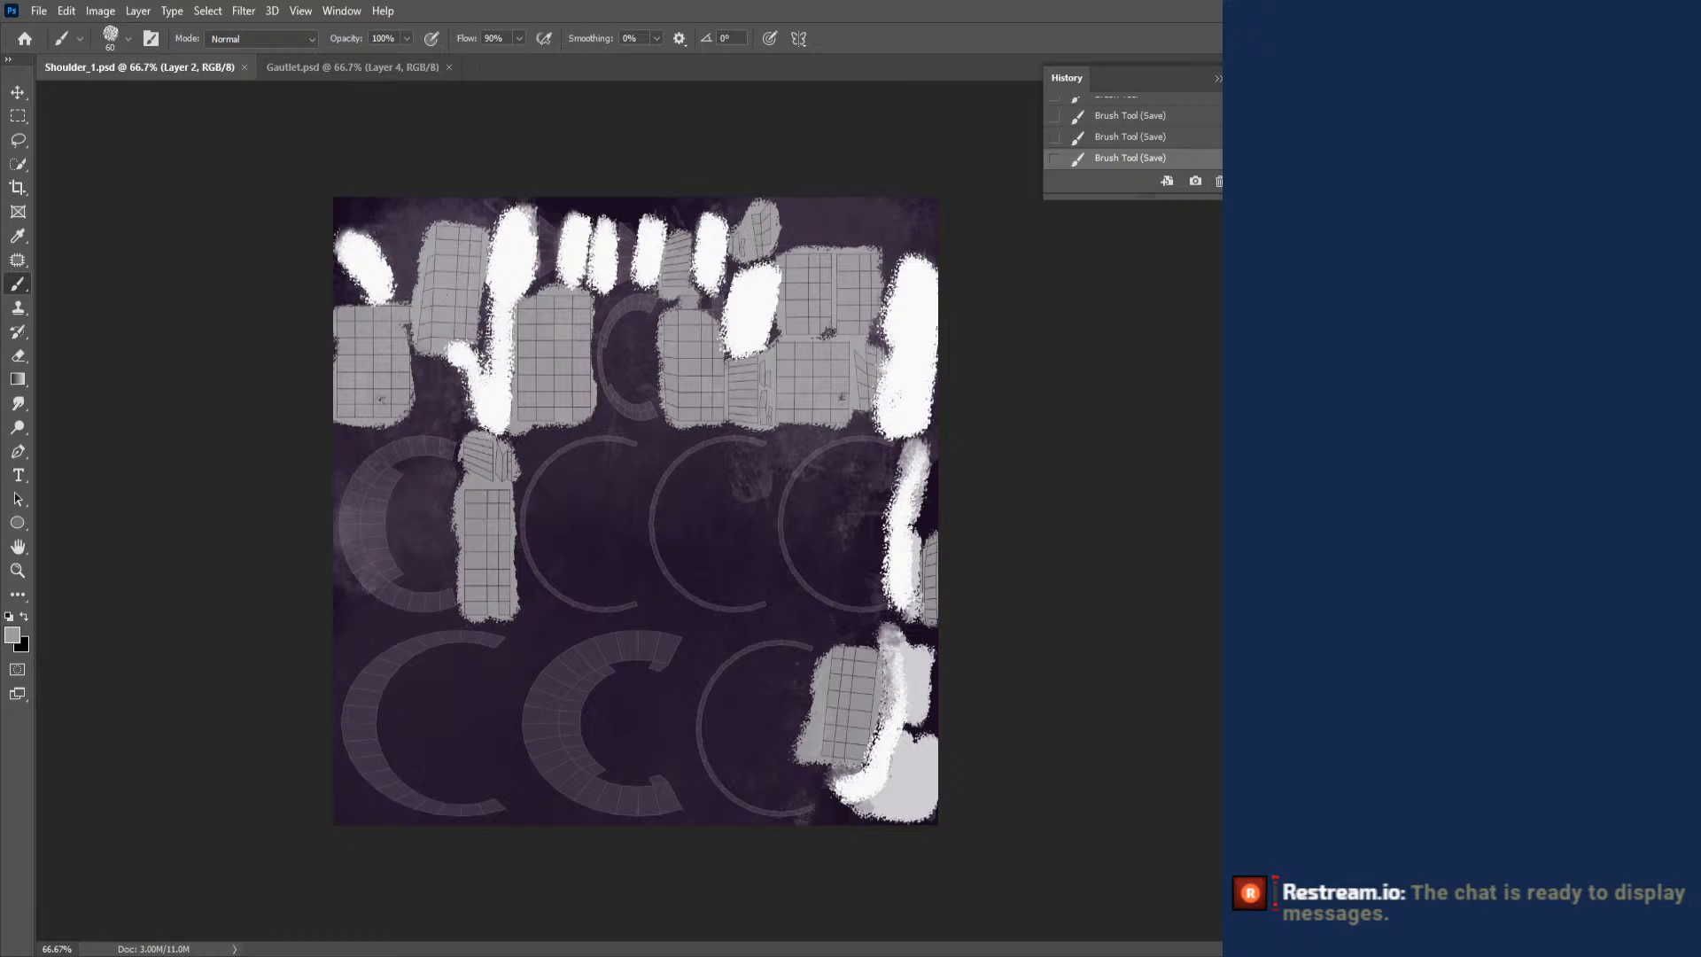
# - Switch to Blender, reload Shoulder_1.psd into the Shoulder 1 material, and inspect the arm armor from several angles
pyautogui.hotkey('alt', 'Tab')
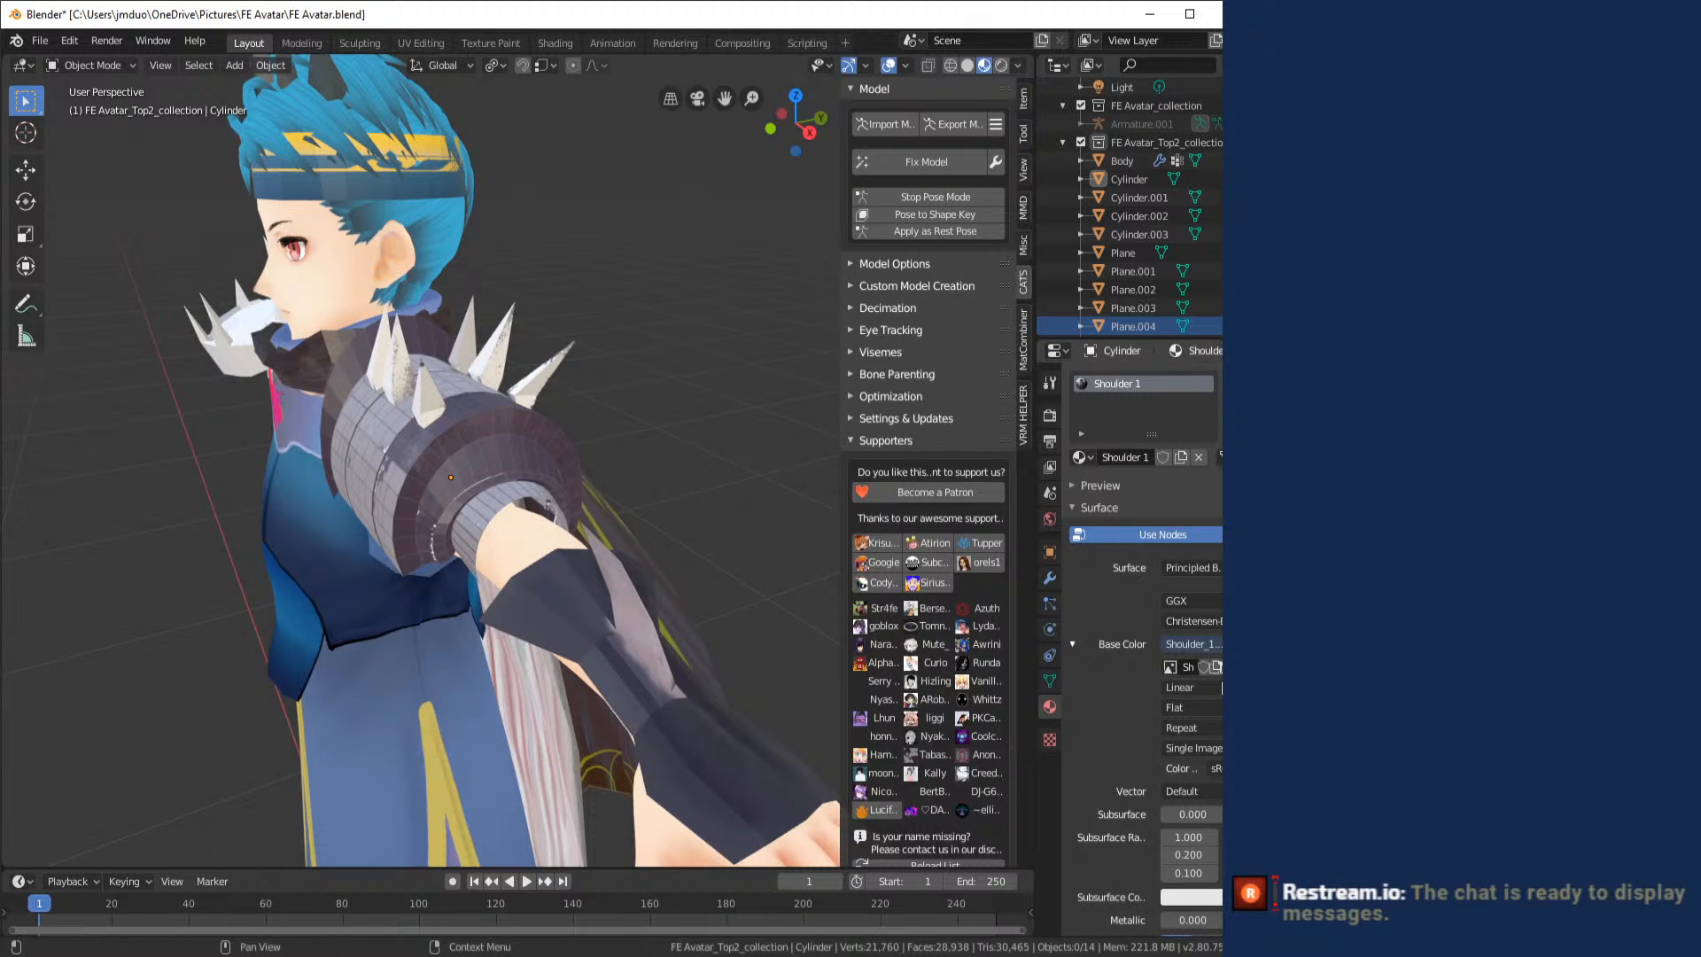
pyautogui.click(1214, 668)
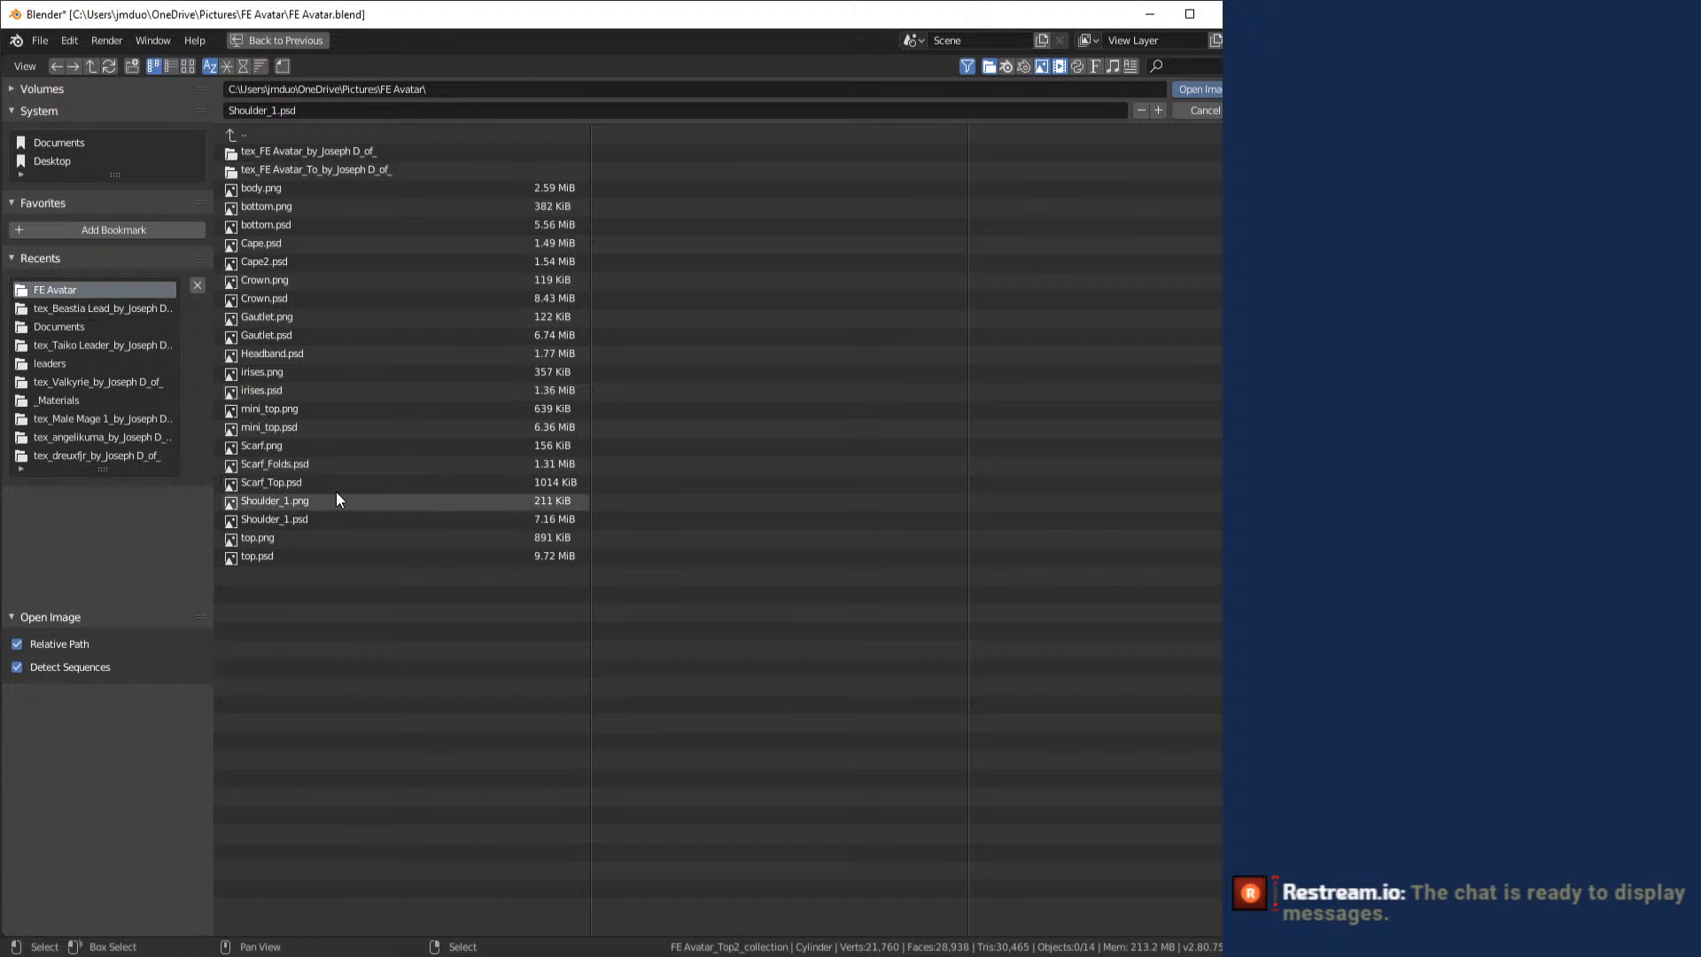
pyautogui.click(336, 521)
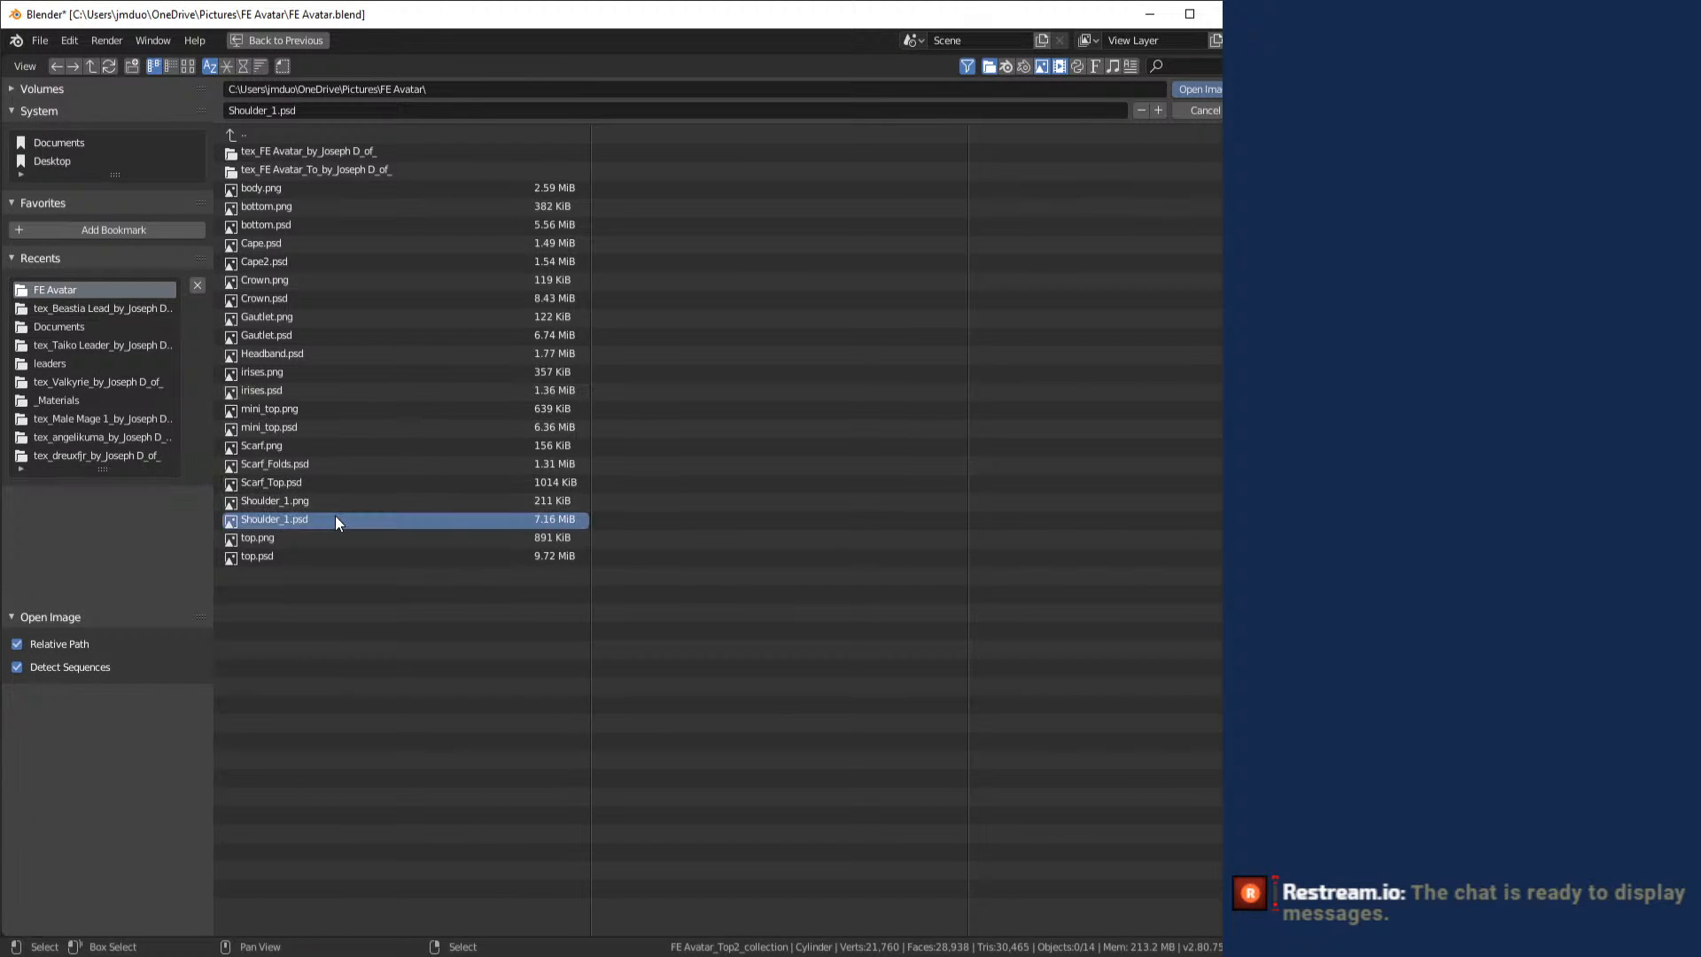
pyautogui.doubleClick(379, 524)
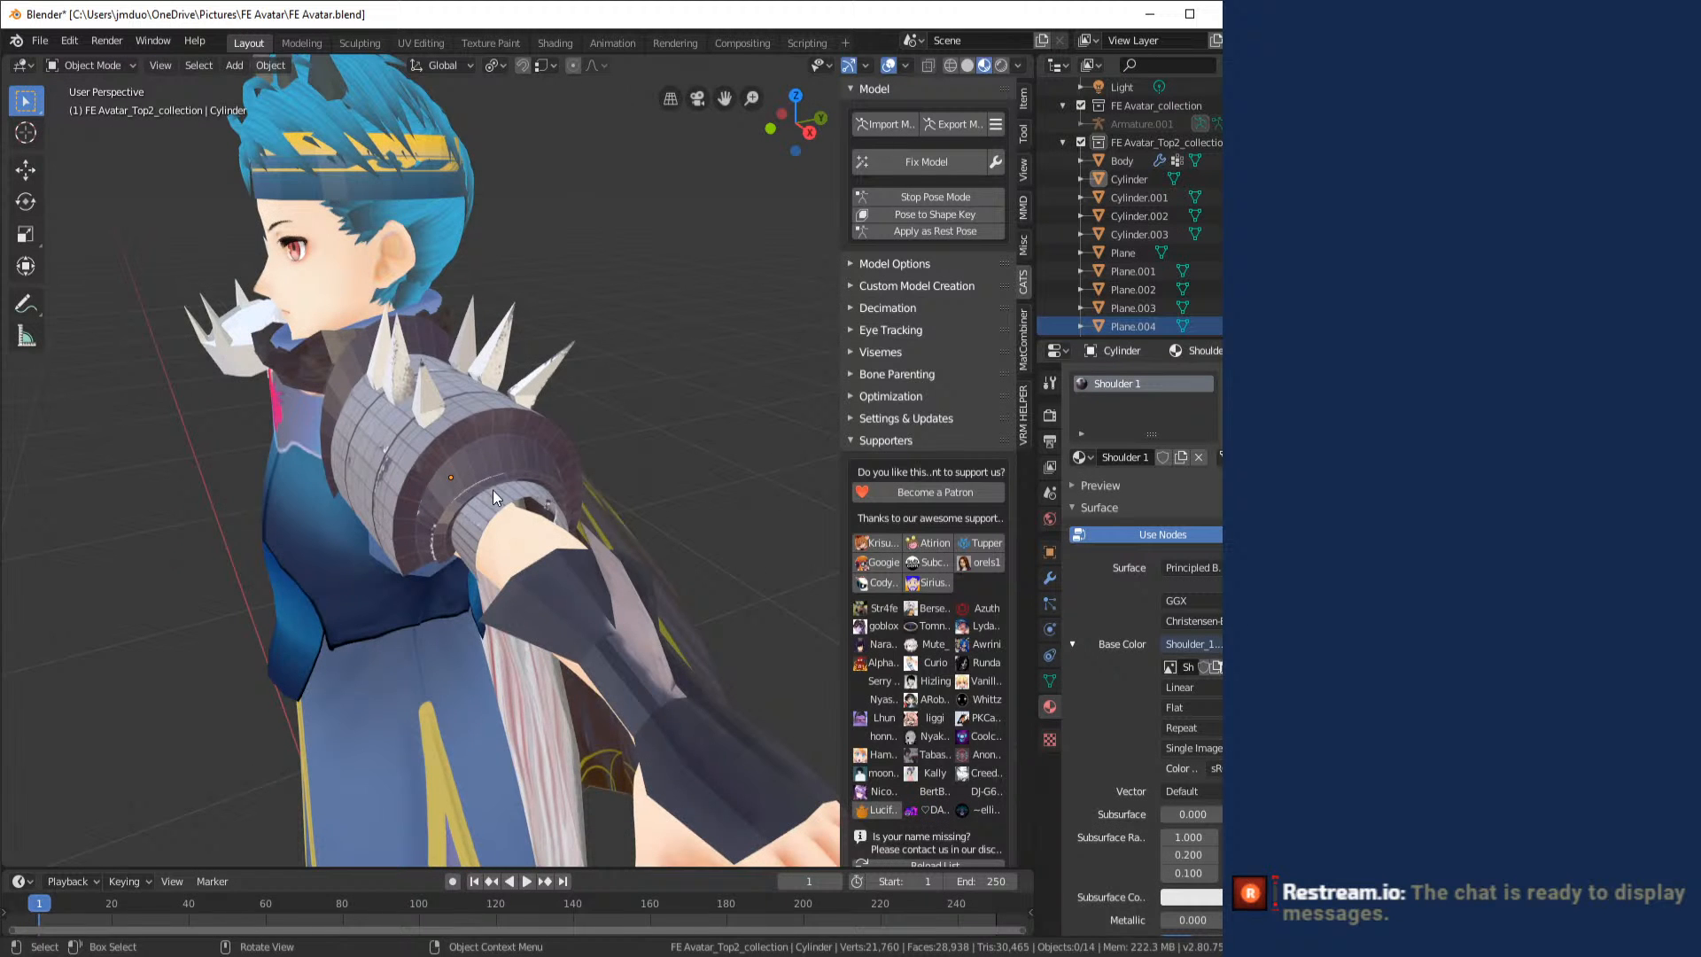
pyautogui.moveTo(493, 493); pyautogui.dragTo(475, 427)
pyautogui.scroll(5, 591, 519)
pyautogui.scroll(-5, 646, 561)
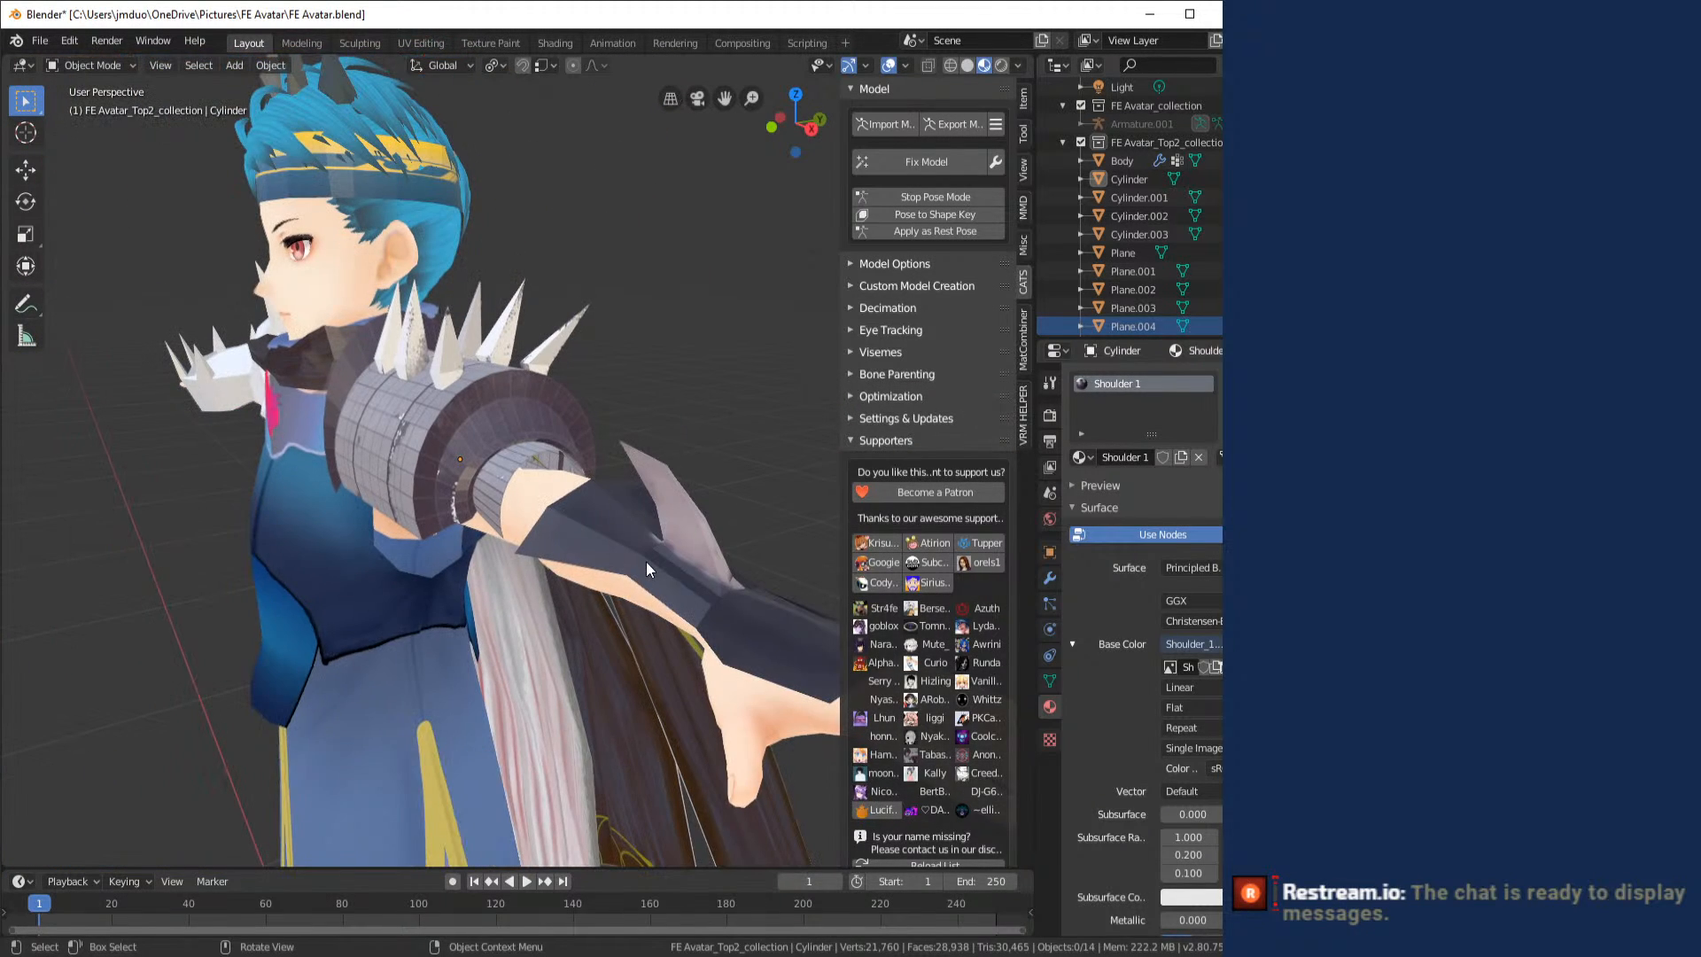
pyautogui.moveTo(646, 561); pyautogui.dragTo(733, 581)
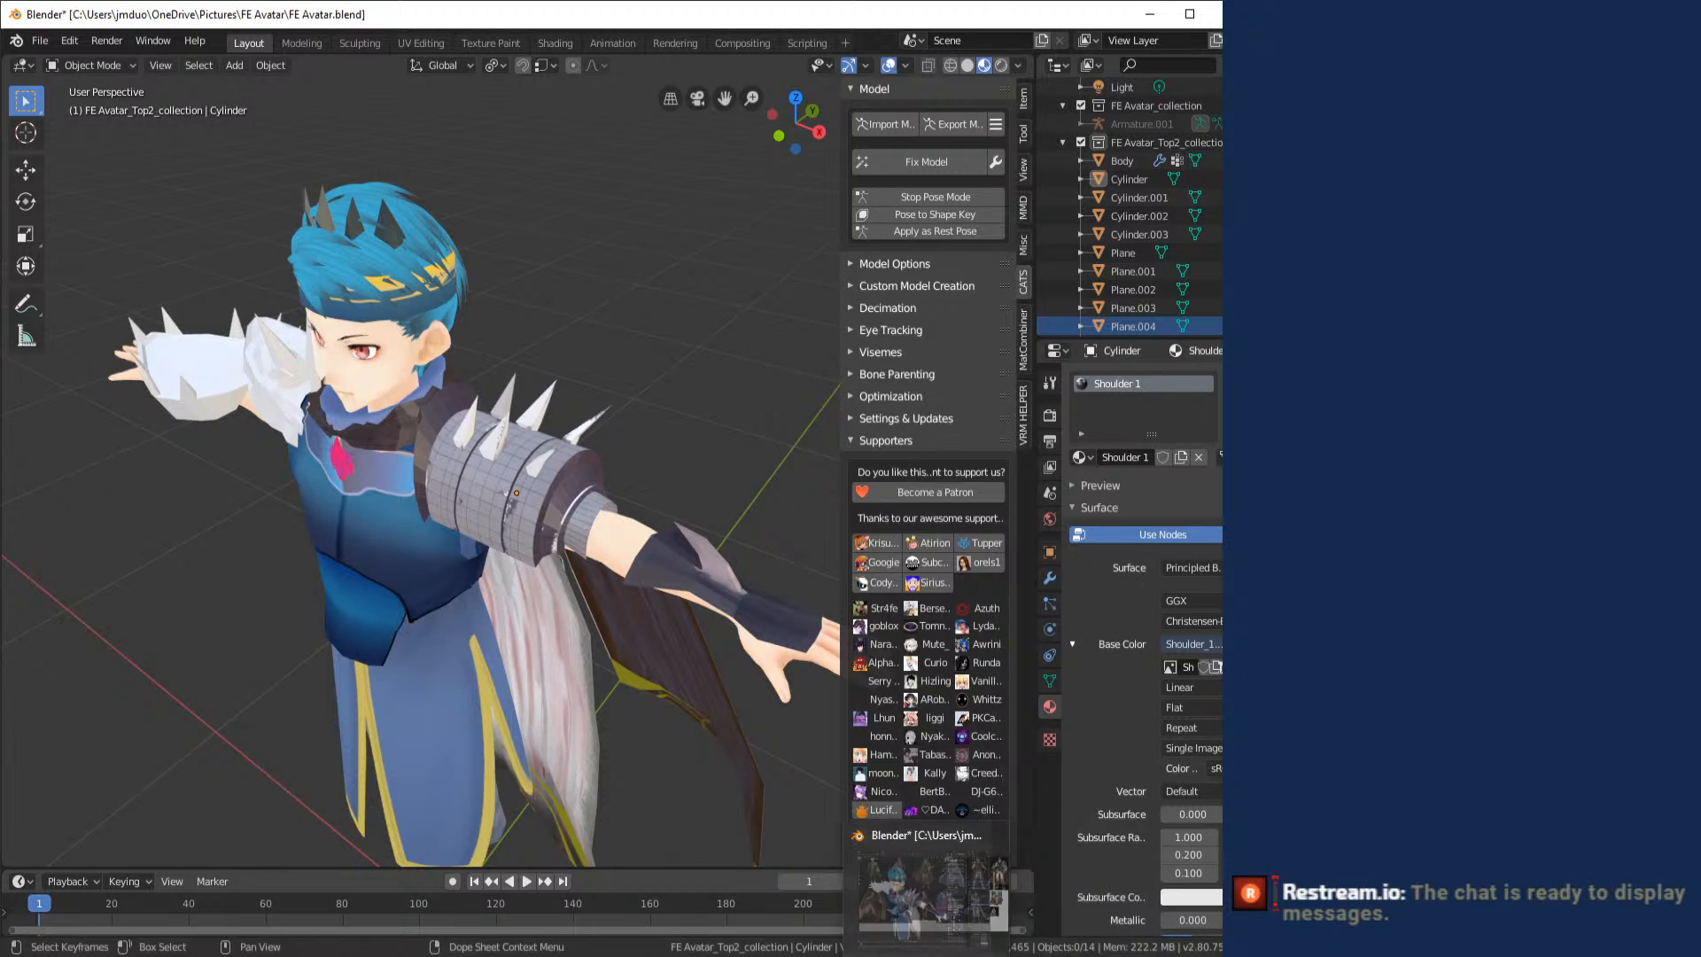
# - Switch to the Gautlet.psd document in Photoshop and hide its dark background layer
pyautogui.moveTo(817, 899)
pyautogui.click(840, 932)
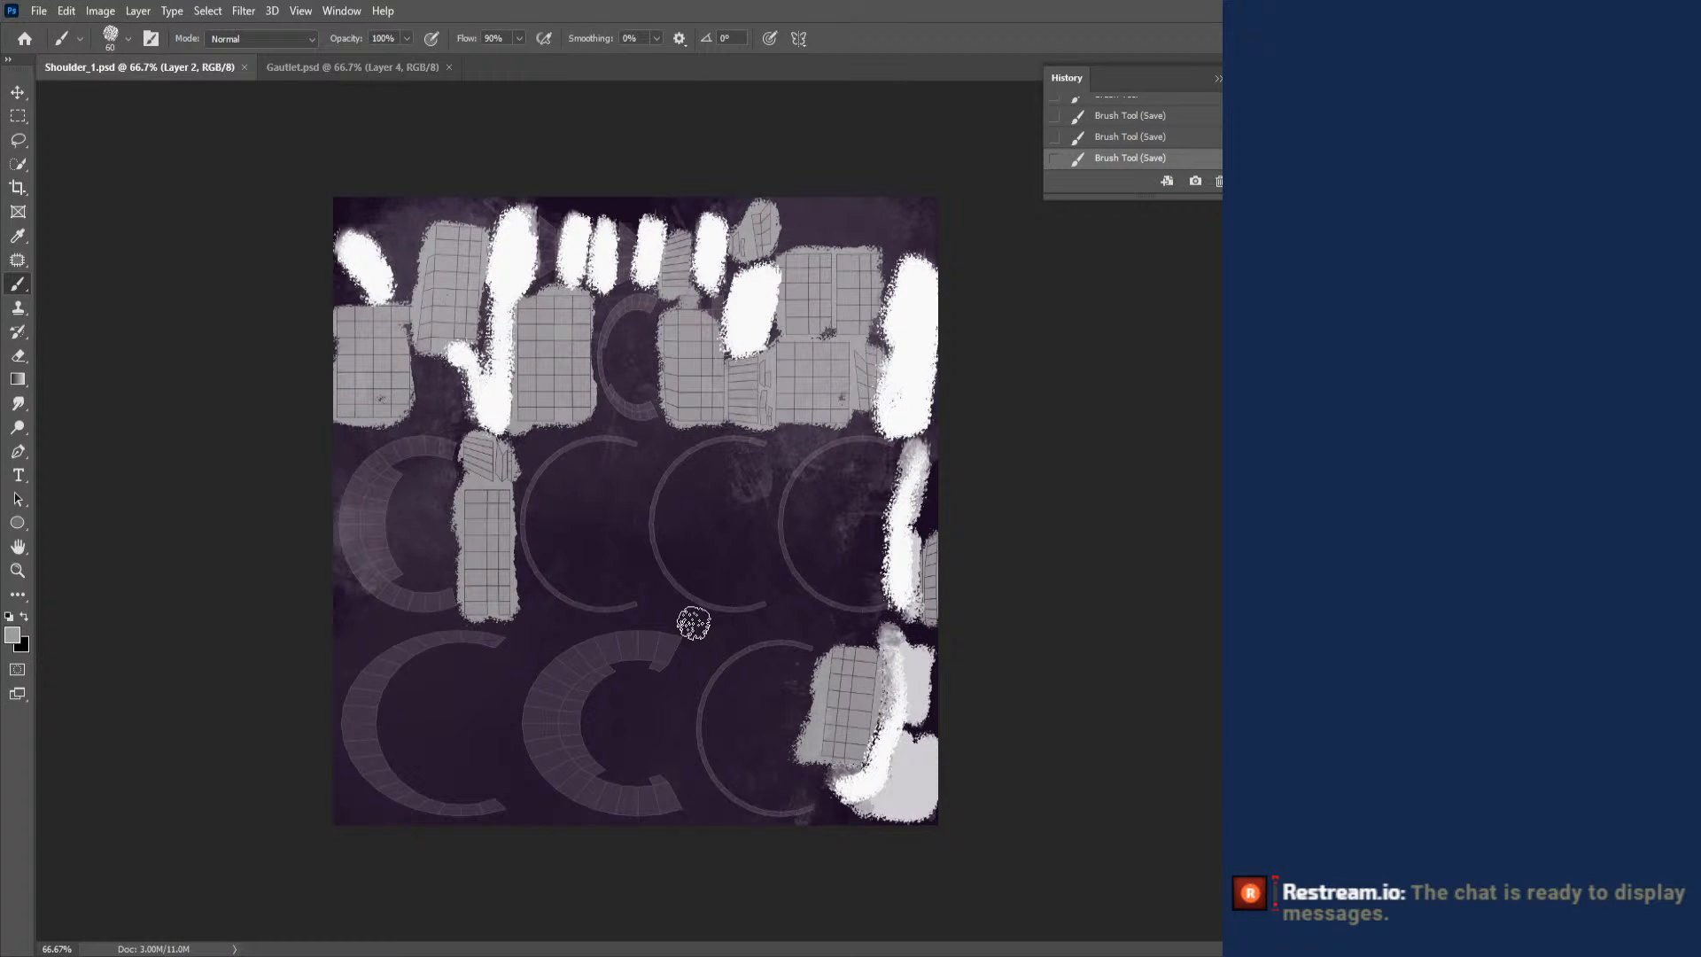
pyautogui.click(391, 73)
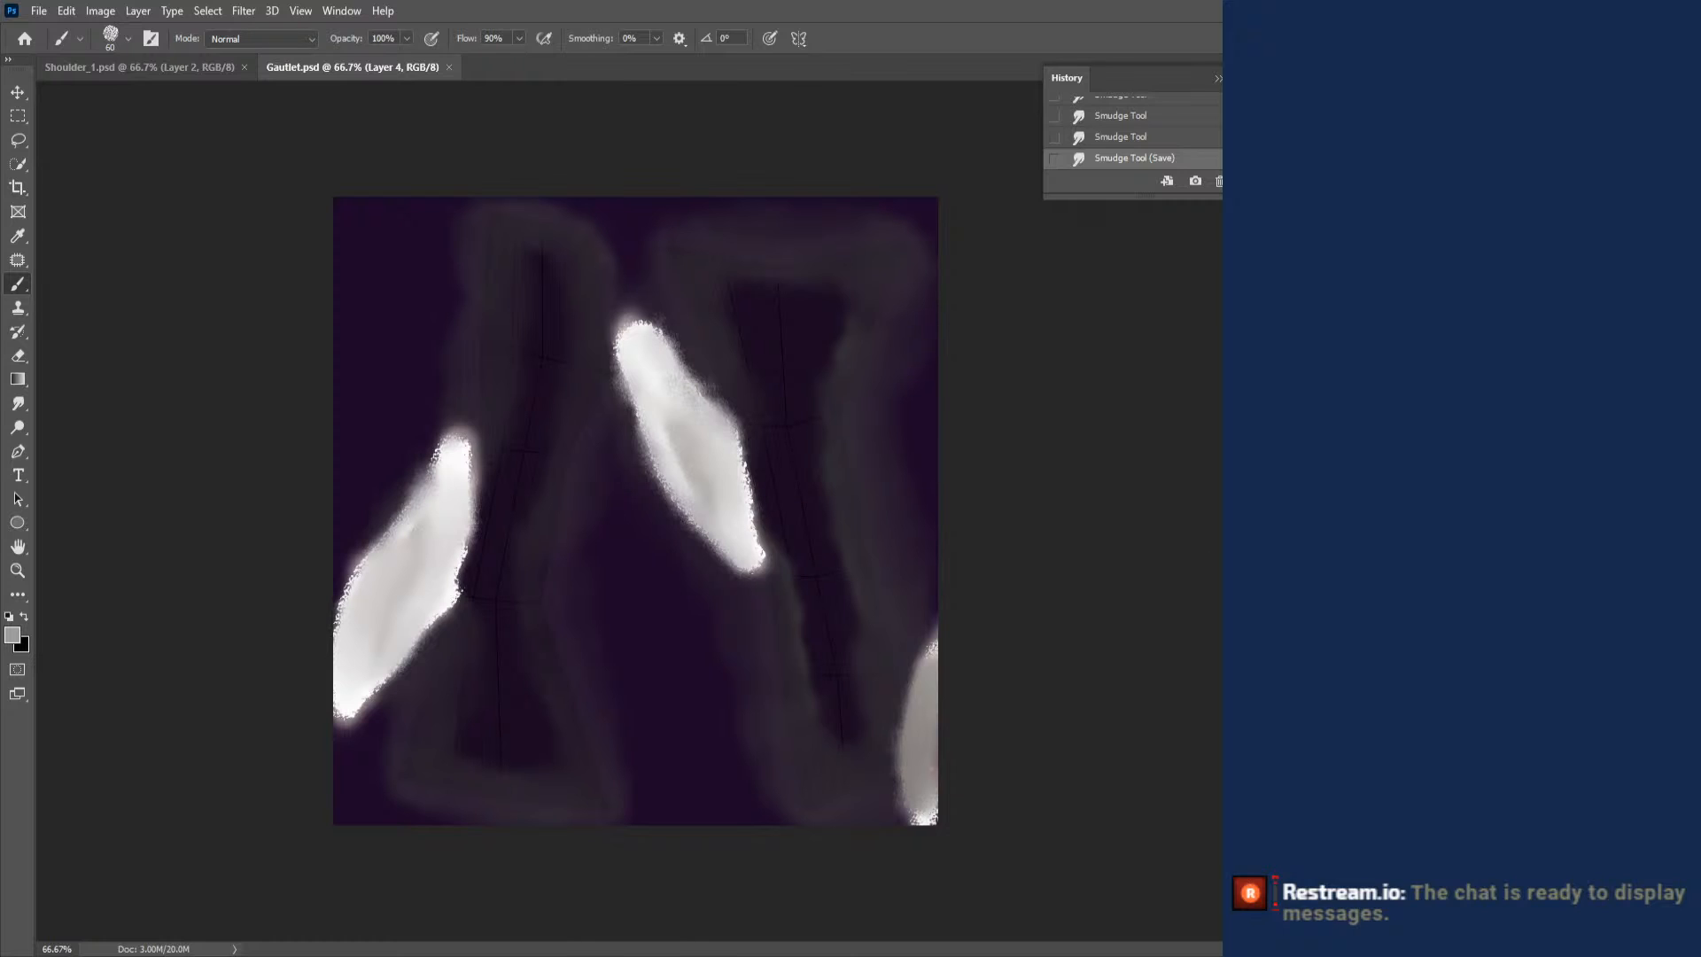
pyautogui.click(1506, 753)
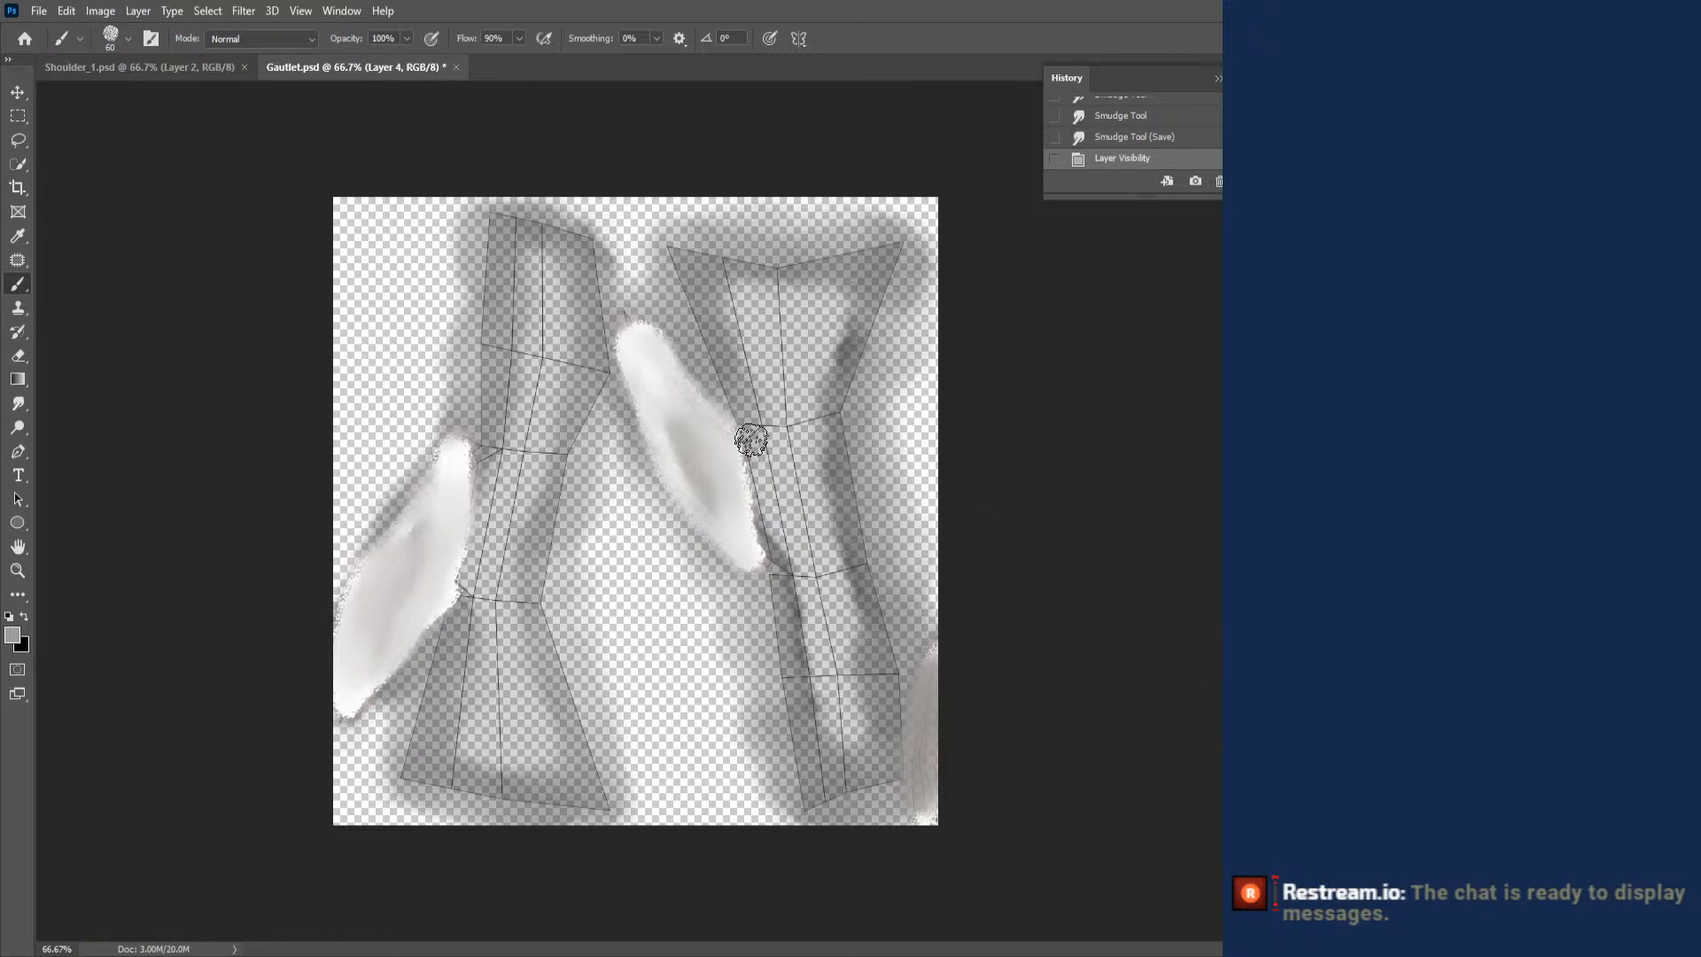
# - Paint a solid gray band across the middle section of both gauntlet UV islands on Layer 4
pyautogui.moveTo(751, 440)
pyautogui.mouseDown()
pyautogui.moveTo(767, 547)
pyautogui.moveTo(808, 560)
pyautogui.moveTo(855, 531)
pyautogui.moveTo(841, 465)
pyautogui.moveTo(798, 532)
pyautogui.mouseUp()
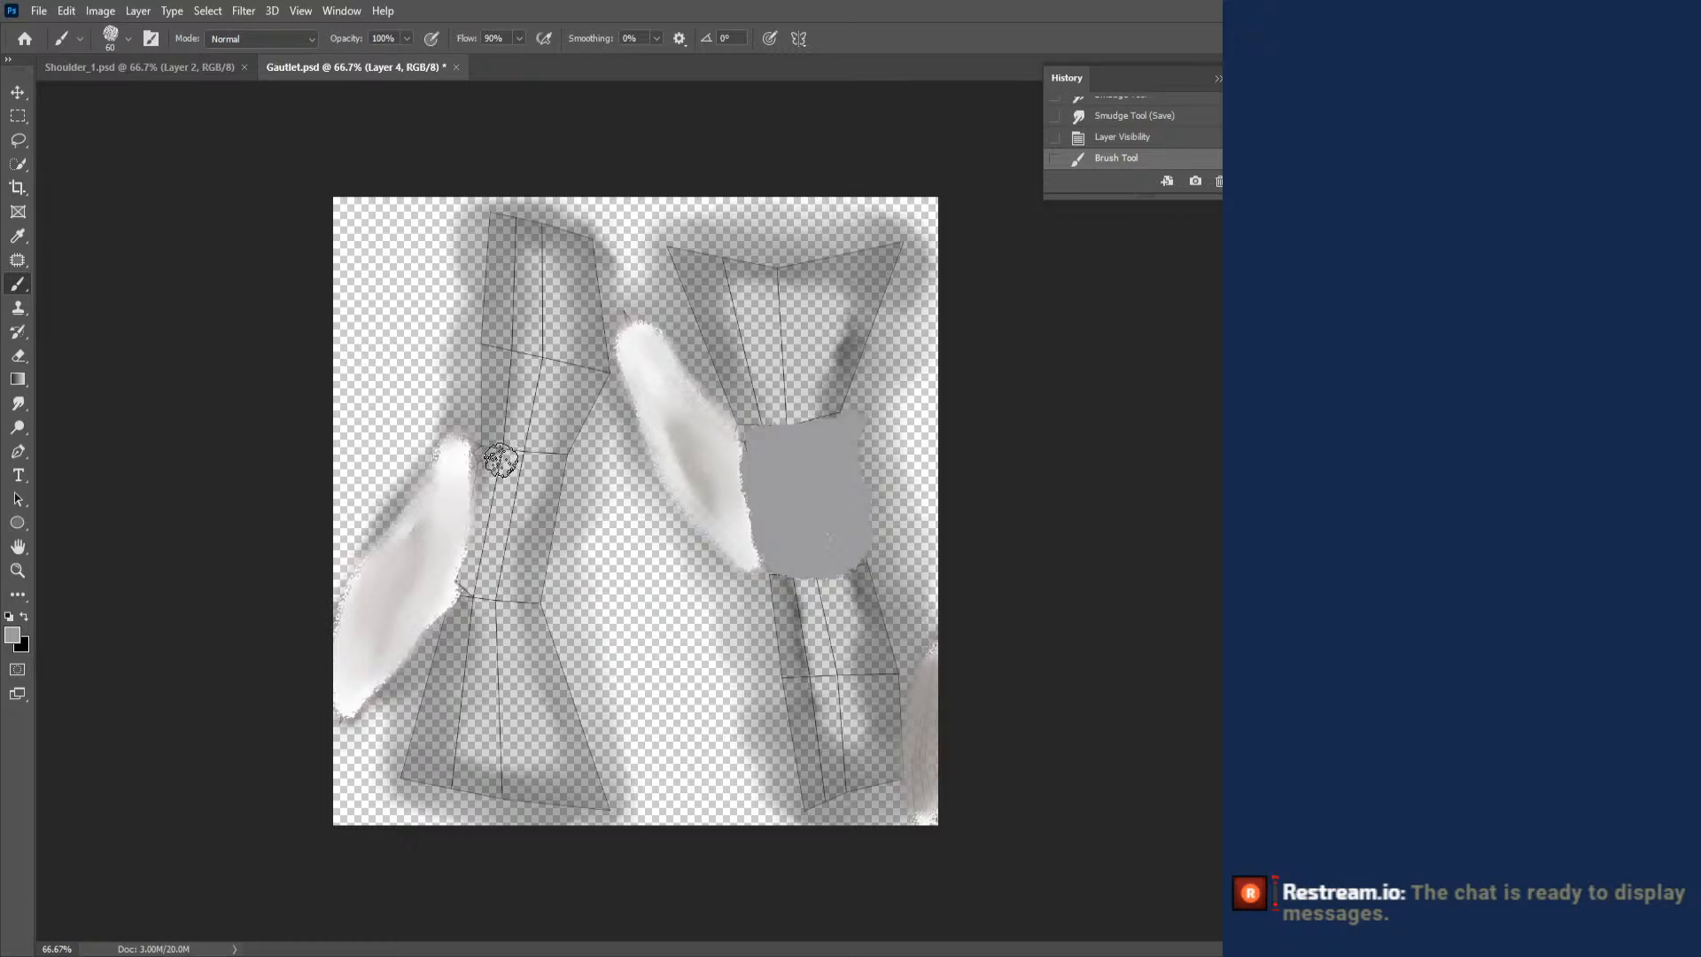
pyautogui.moveTo(493, 460)
pyautogui.mouseDown()
pyautogui.moveTo(567, 467)
pyautogui.moveTo(470, 527)
pyautogui.moveTo(523, 558)
pyautogui.moveTo(545, 518)
pyautogui.moveTo(562, 549)
pyautogui.moveTo(487, 574)
pyautogui.mouseUp()
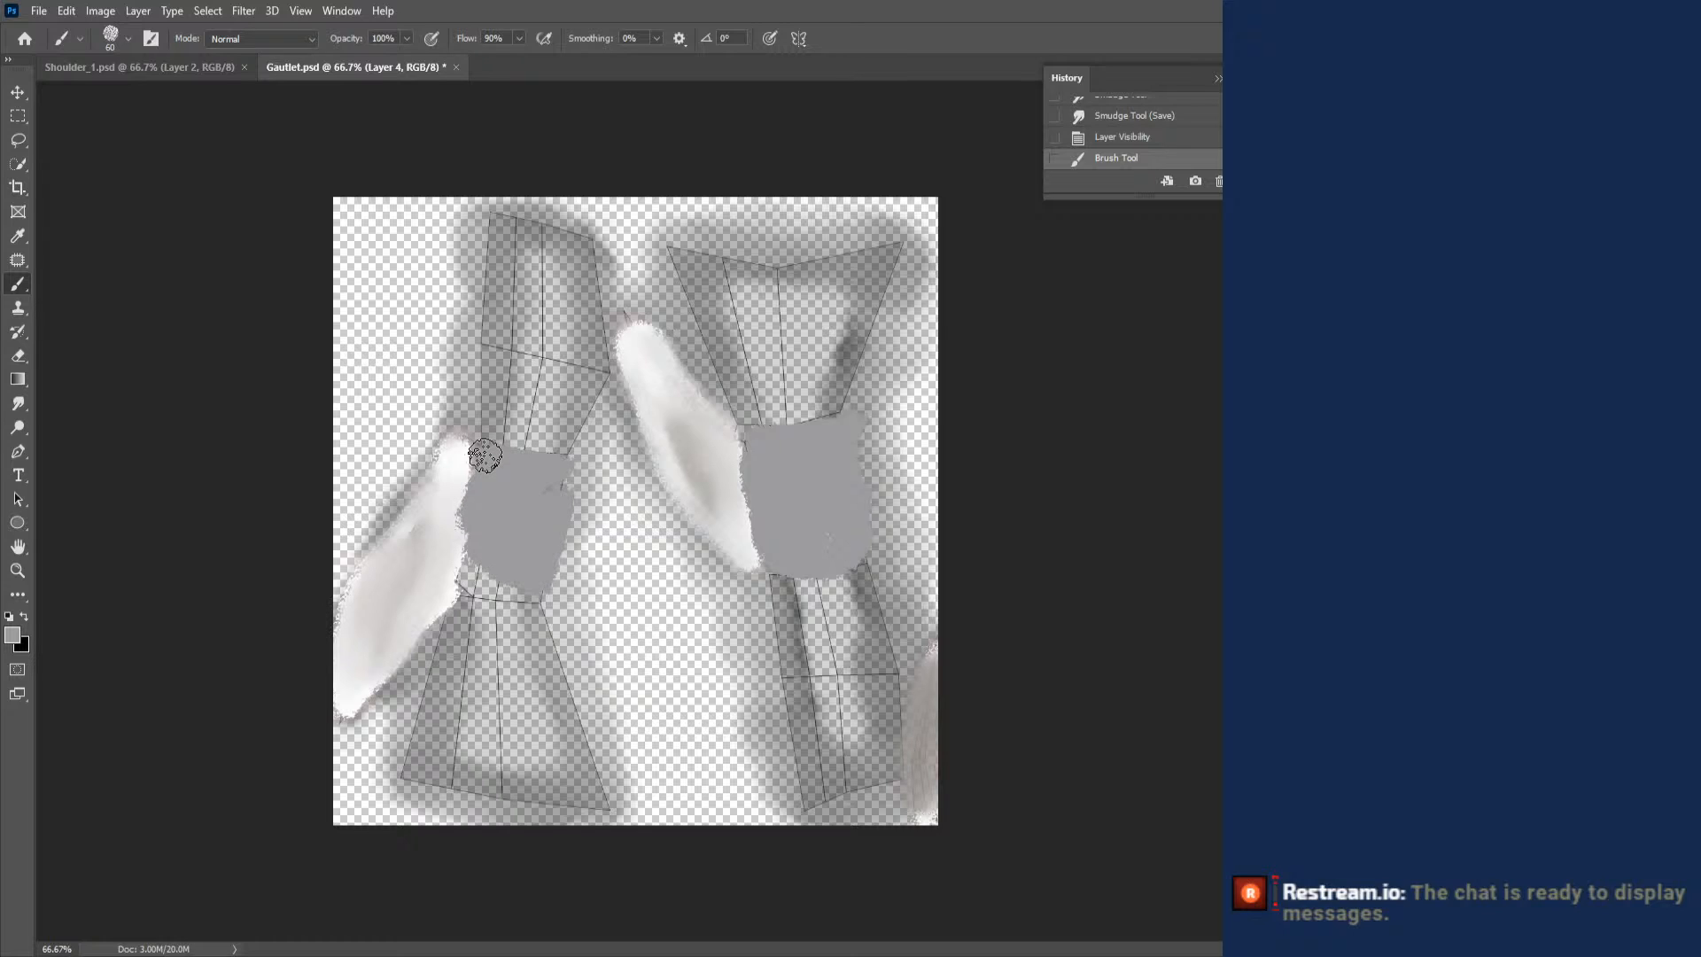
pyautogui.click(484, 455)
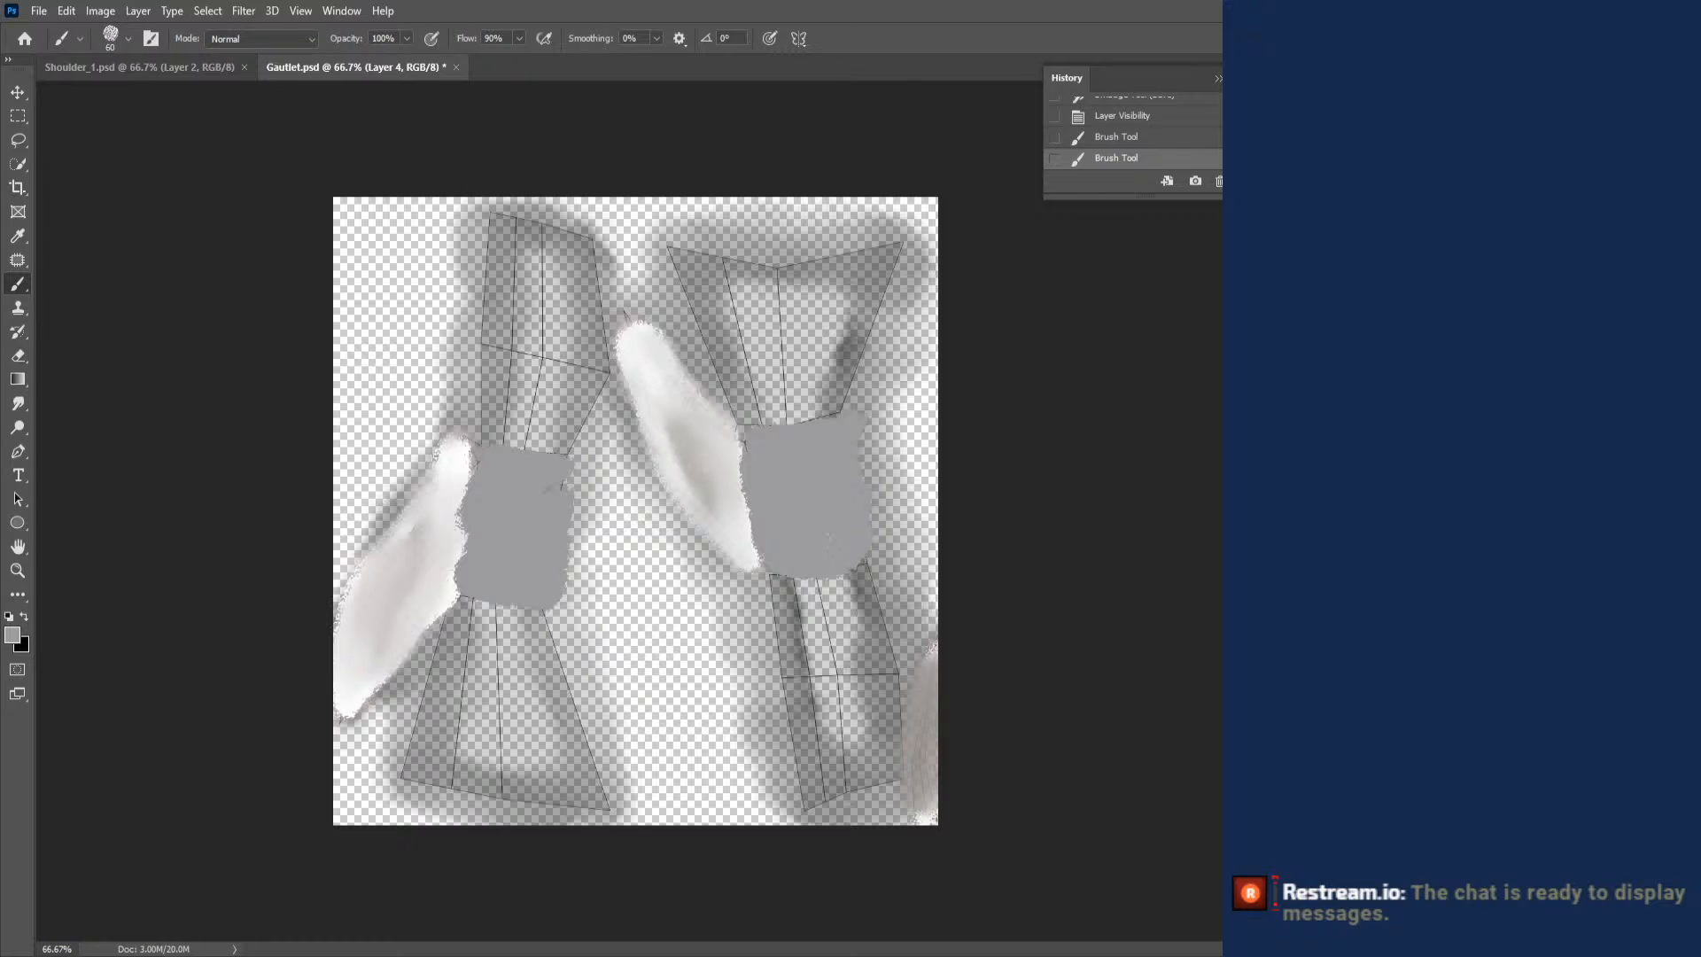
# - Add an Inner Shadow with increased size to Layer 4, show the dark background layer, and save Gautlet.psd
pyautogui.doubleClick(1558, 620)
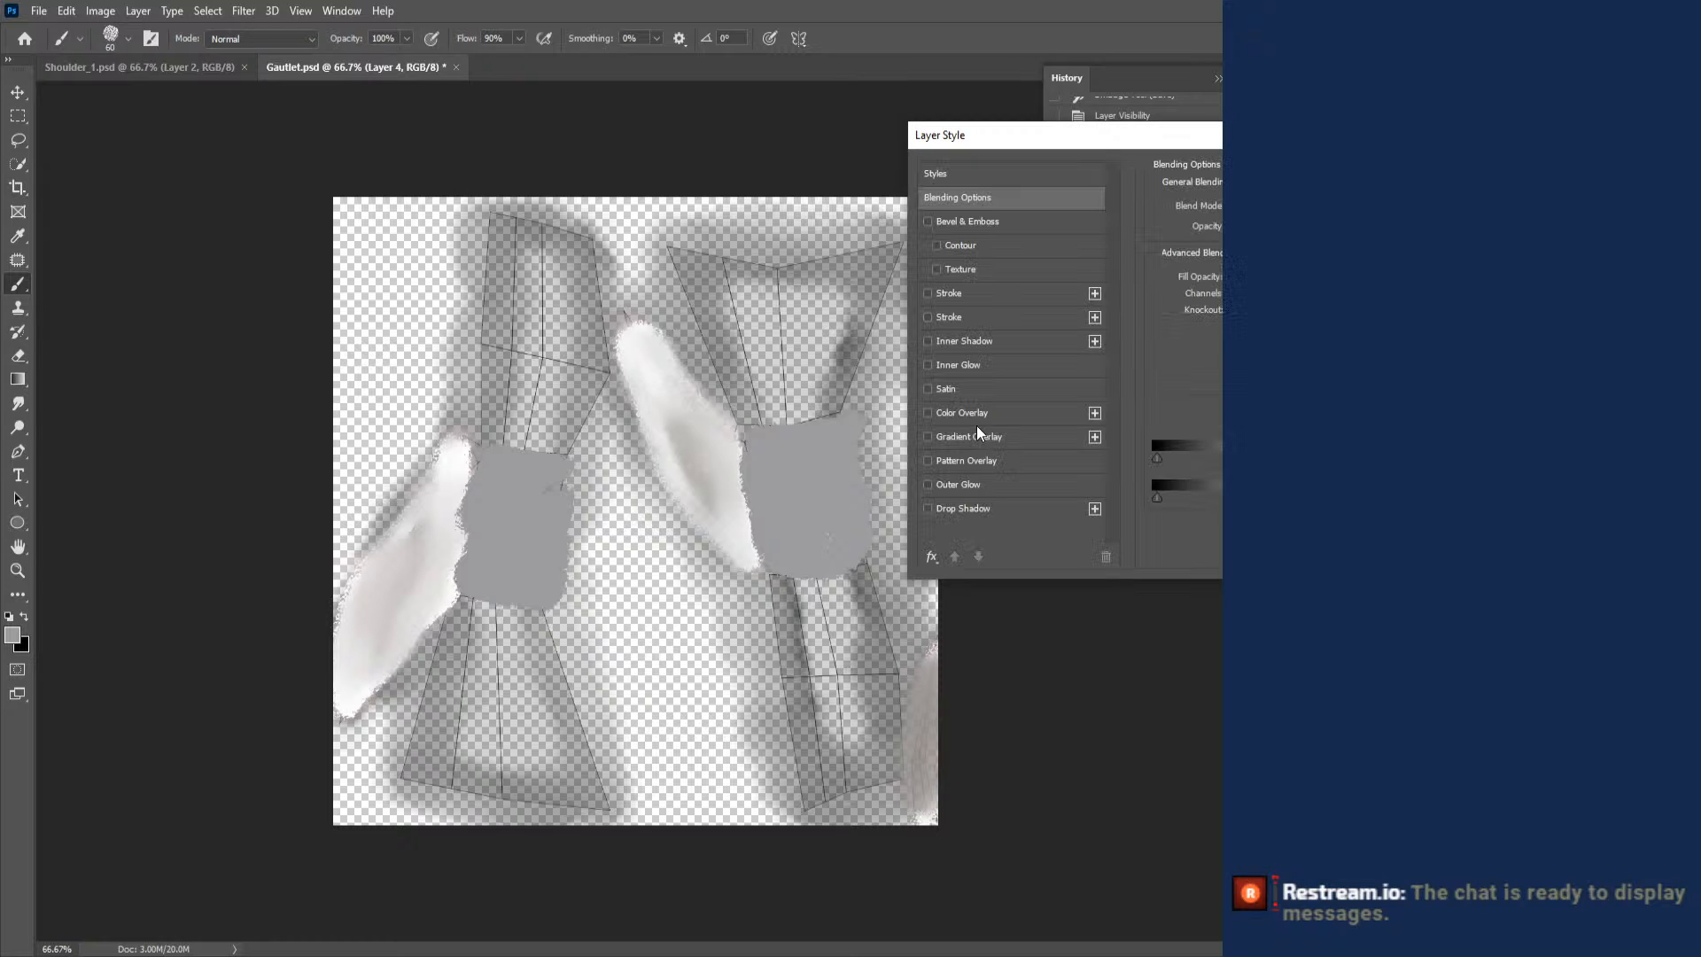
pyautogui.click(924, 342)
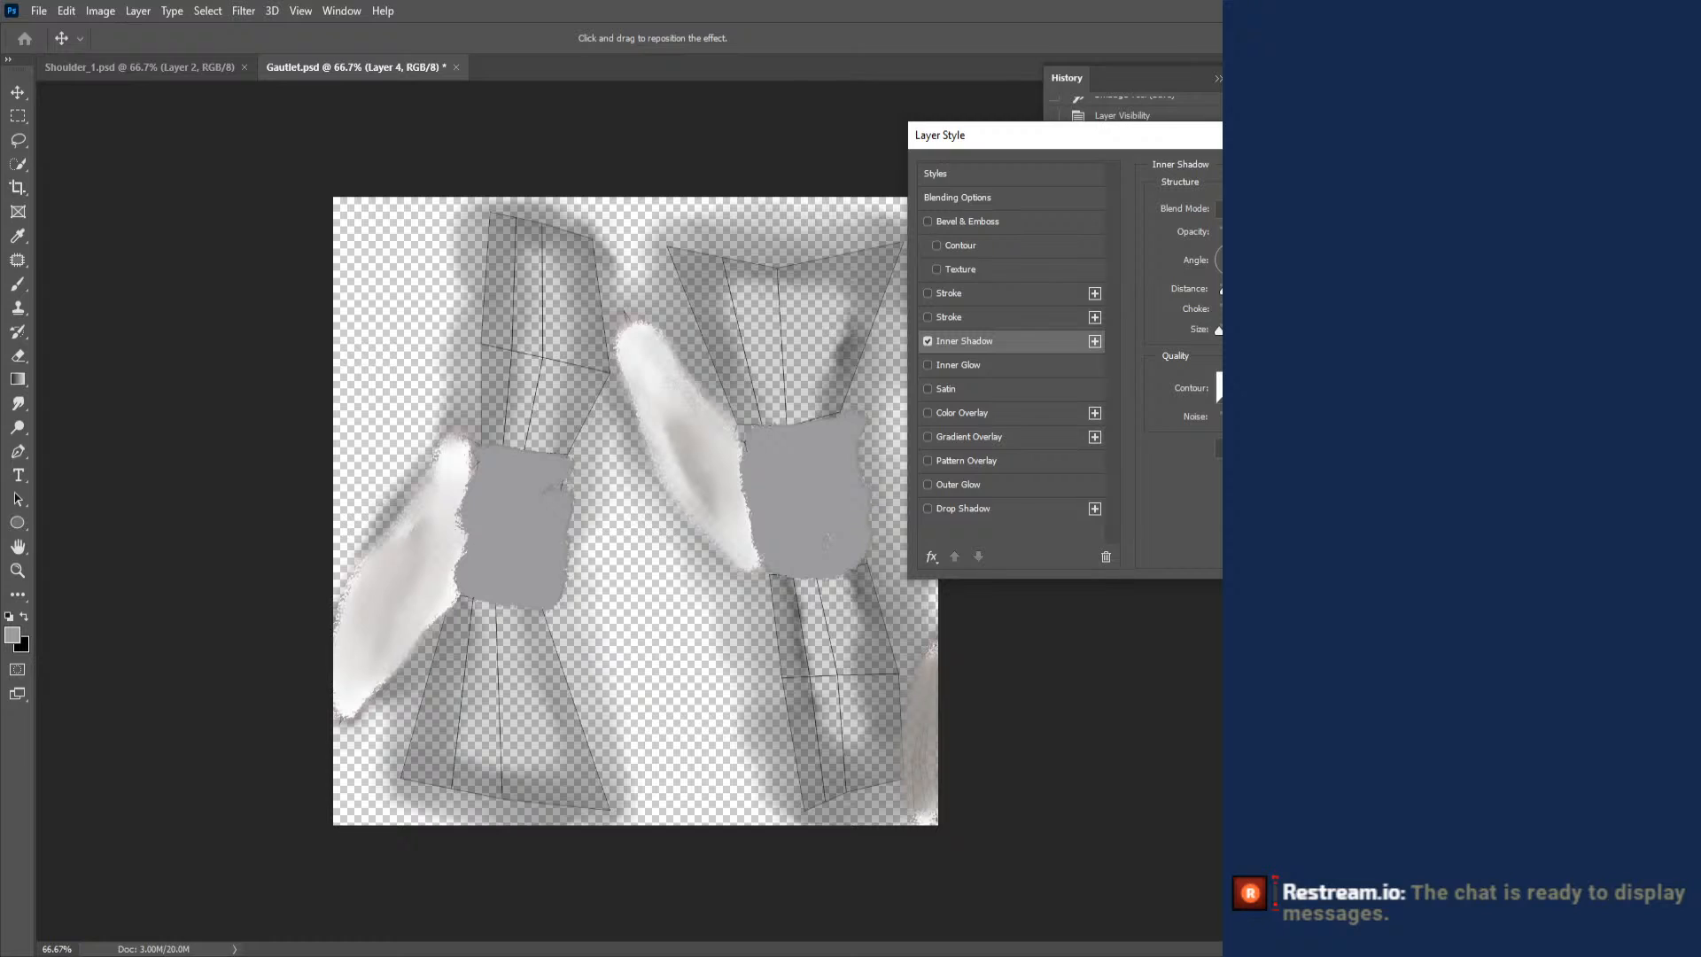
pyautogui.moveTo(1219, 330); pyautogui.dragTo(1223, 330)
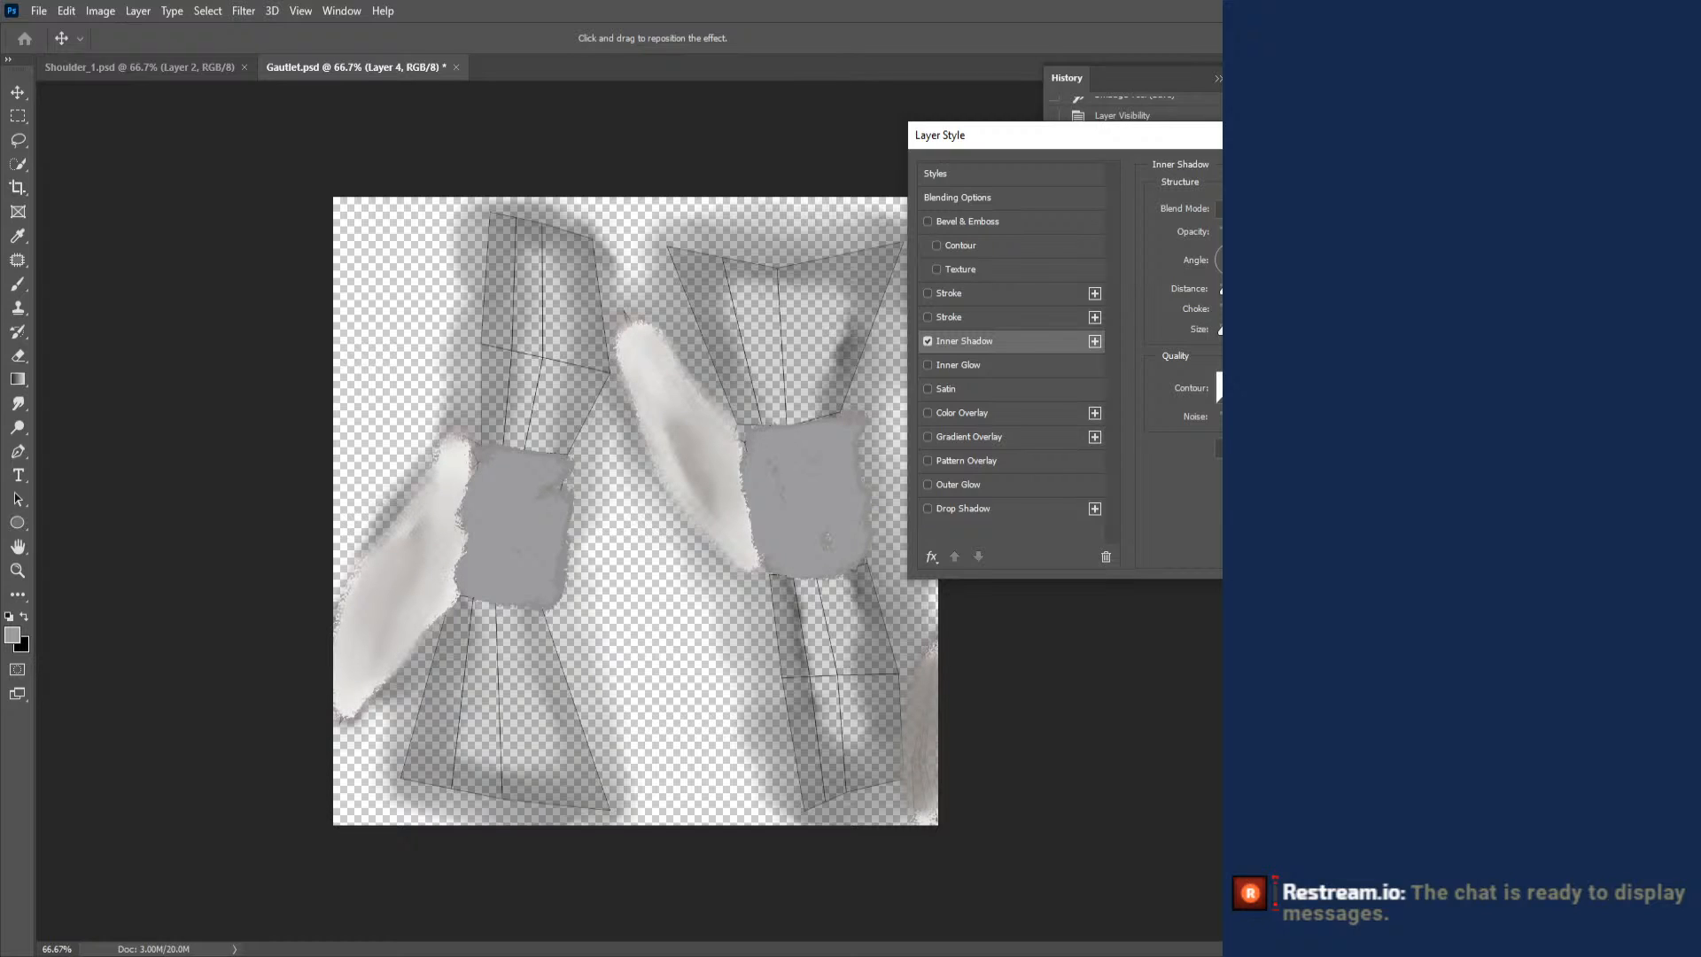
pyautogui.press('Return')
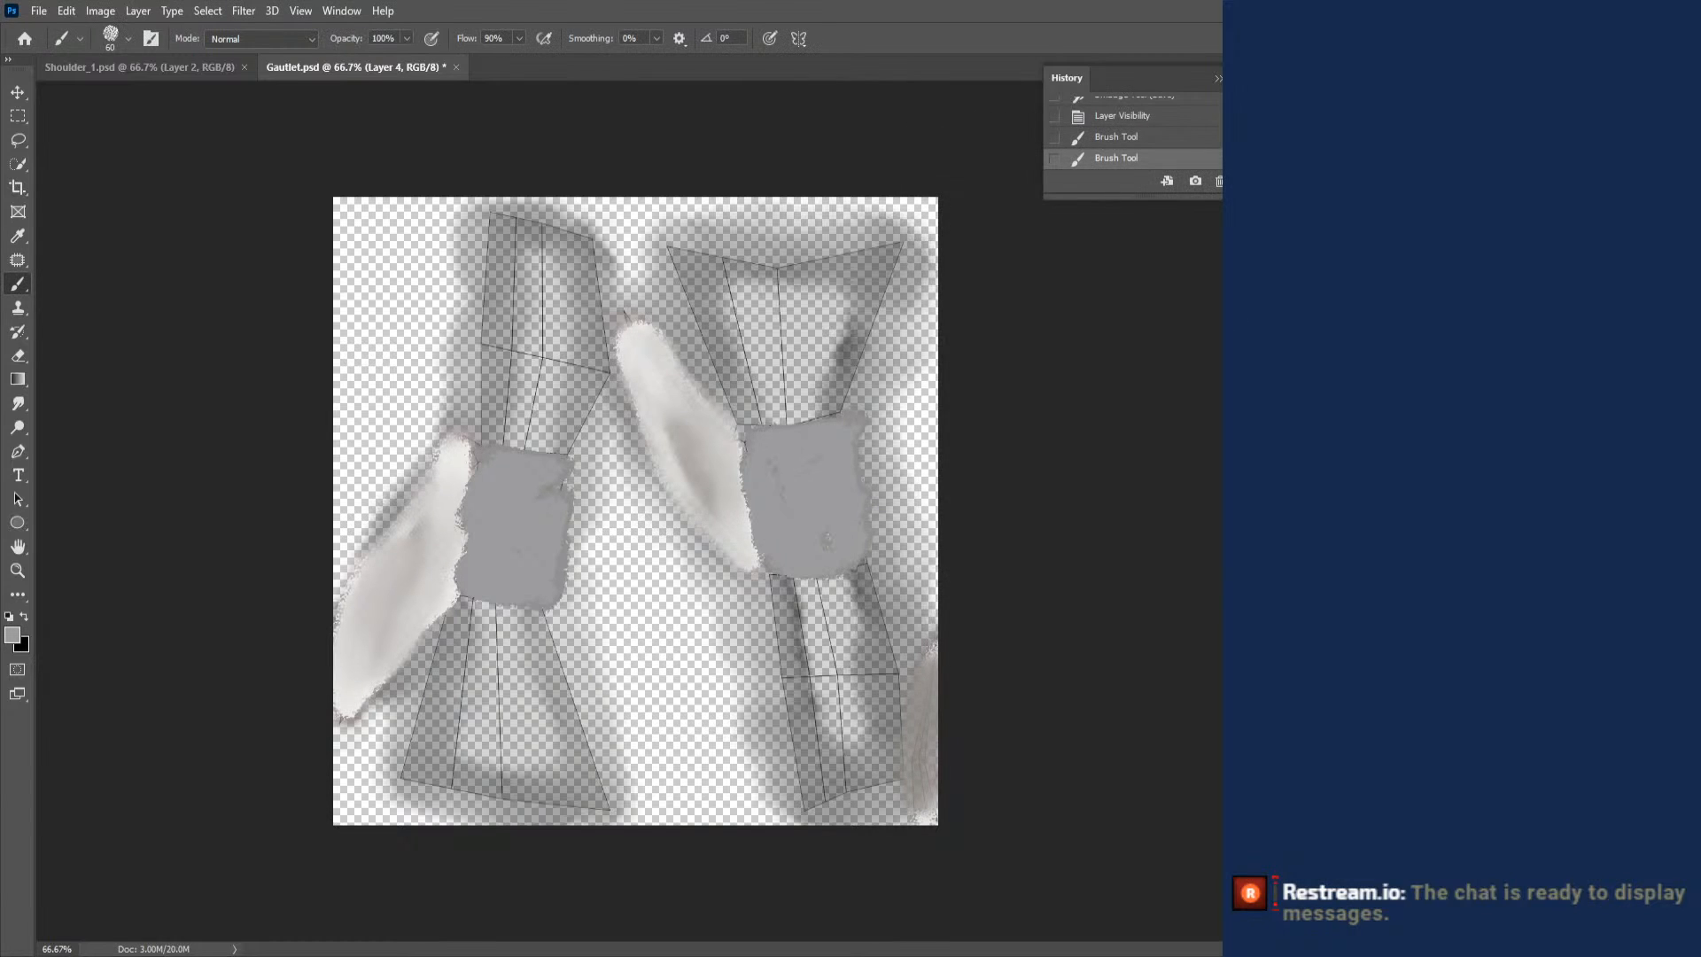
pyautogui.hotkey('ctrl', 's')
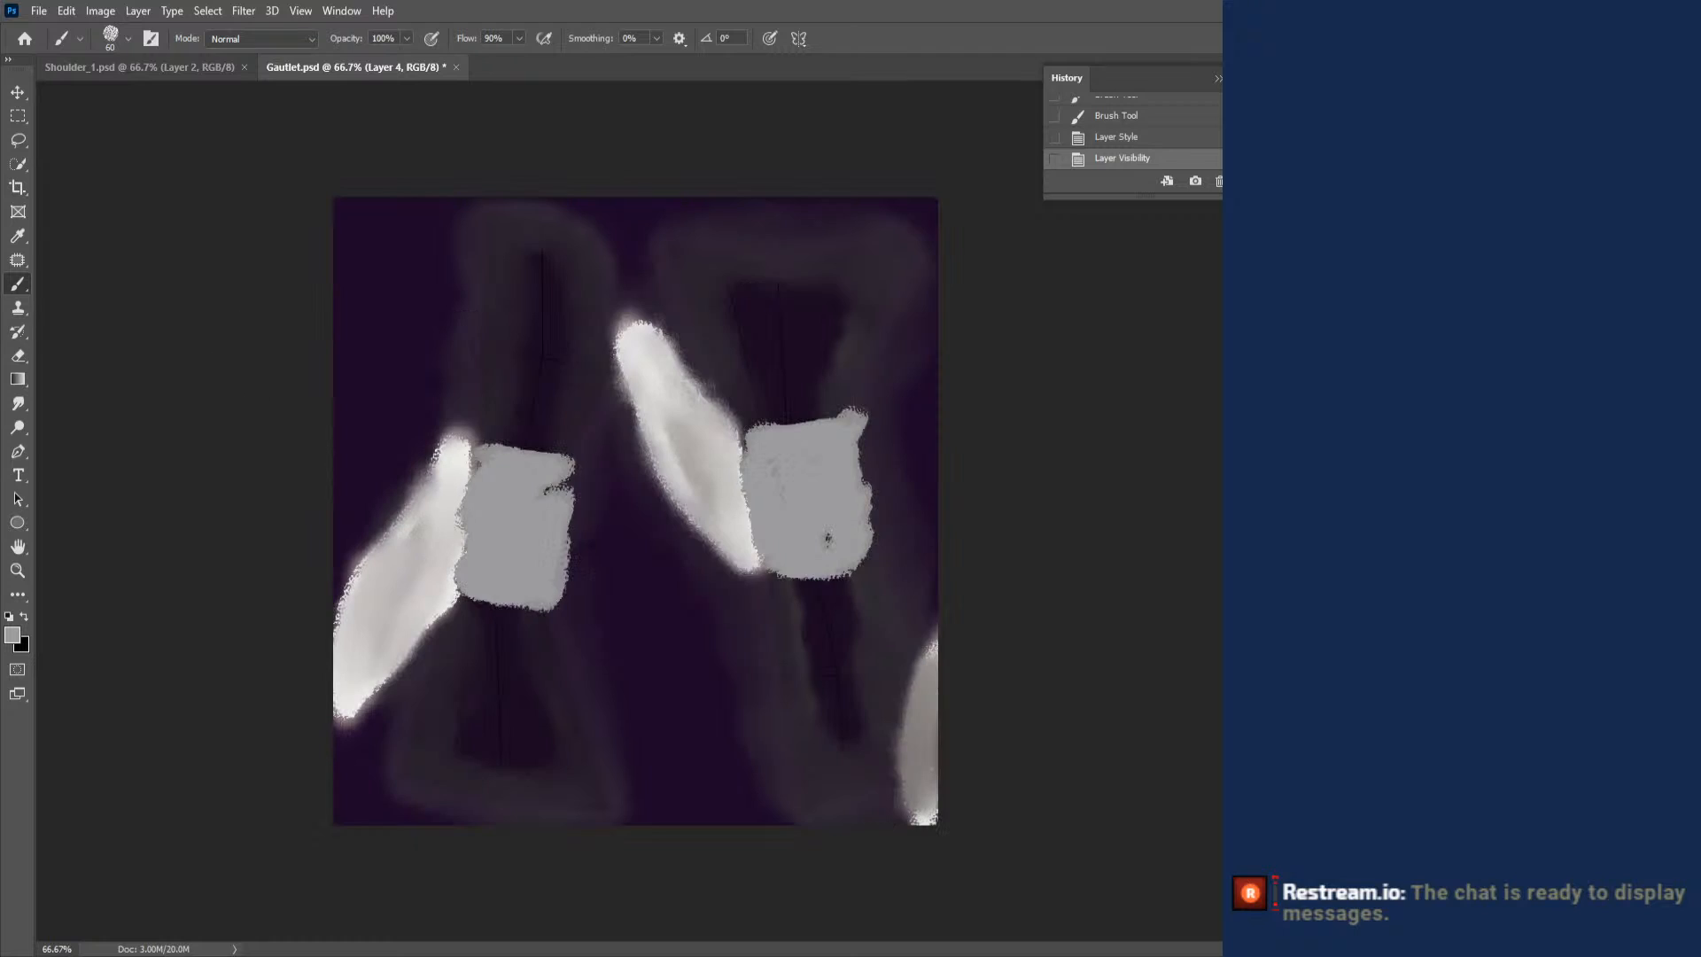
# - Switch to Blender, select the gauntlet on the forearm, and load the updated Gautlet.psd as its base color texture
pyautogui.hotkey('alt', 'Tab')
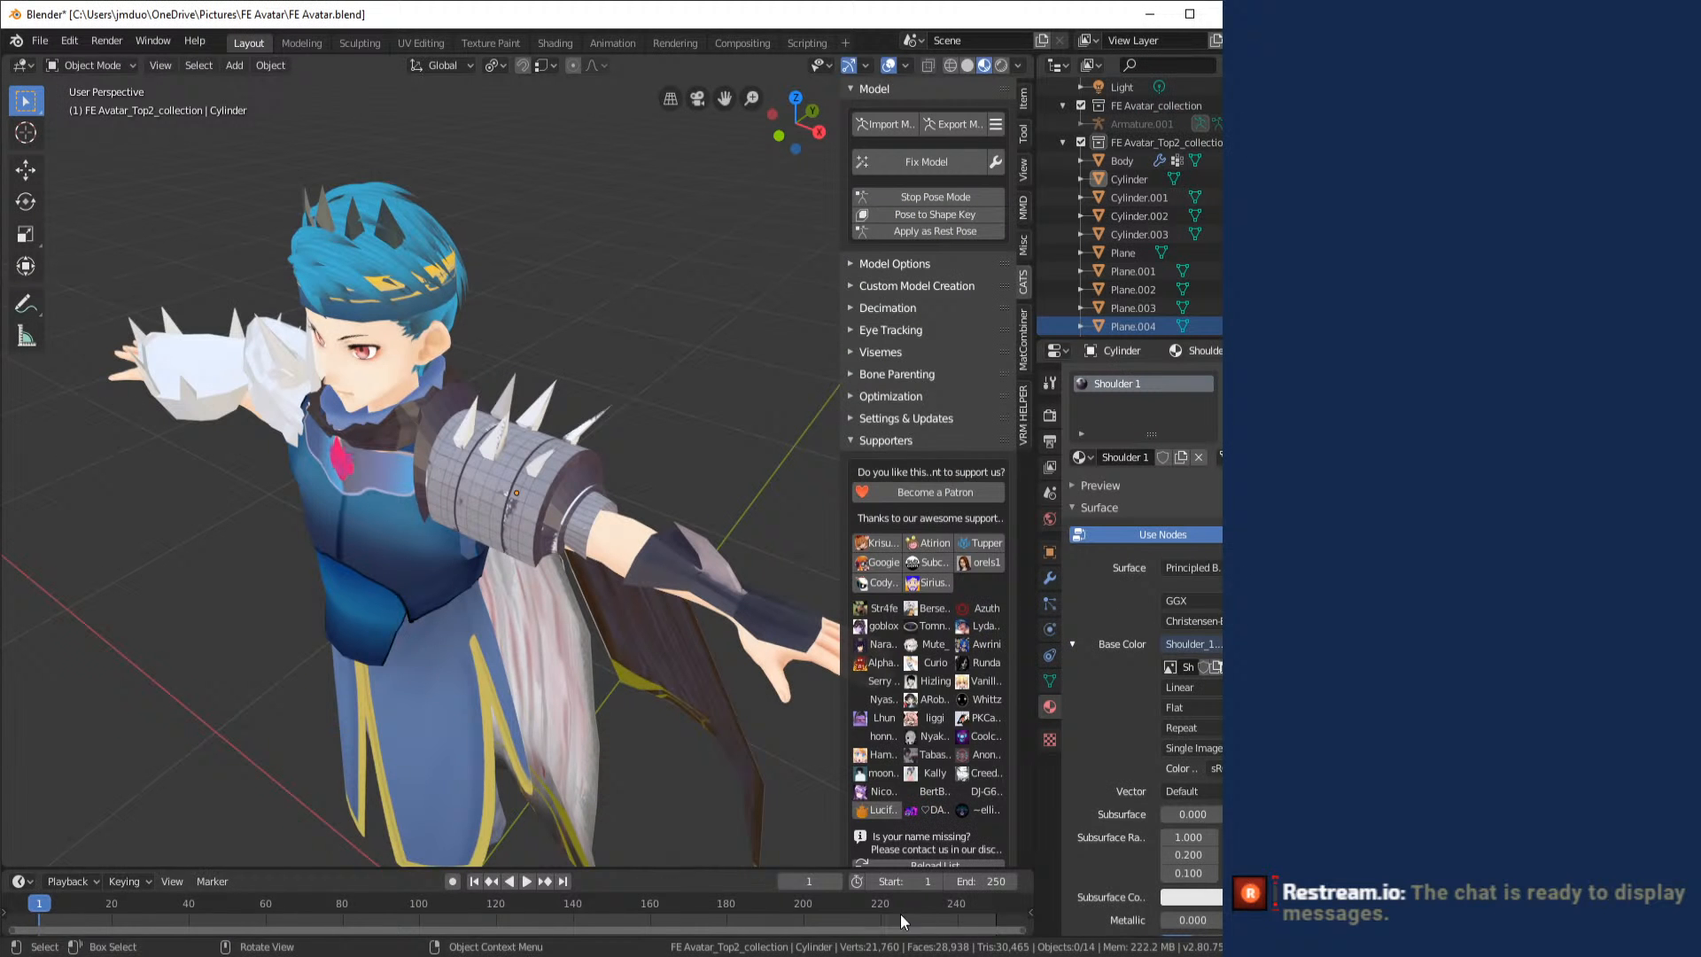
pyautogui.click(803, 620)
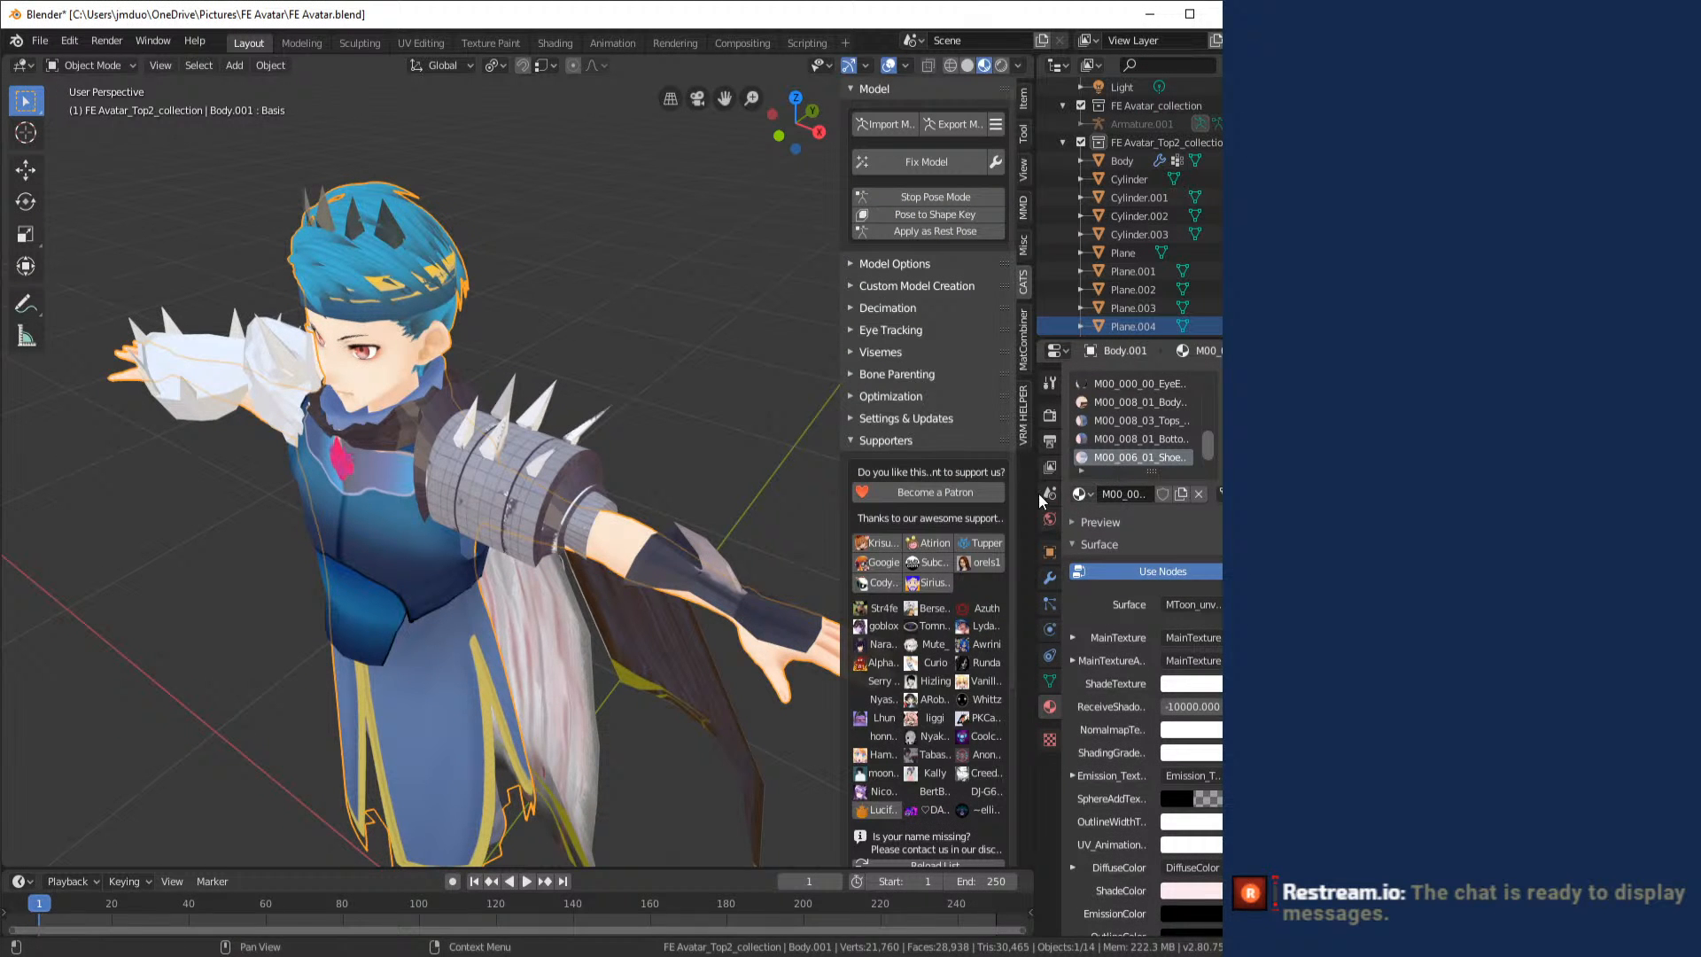
pyautogui.click(748, 588)
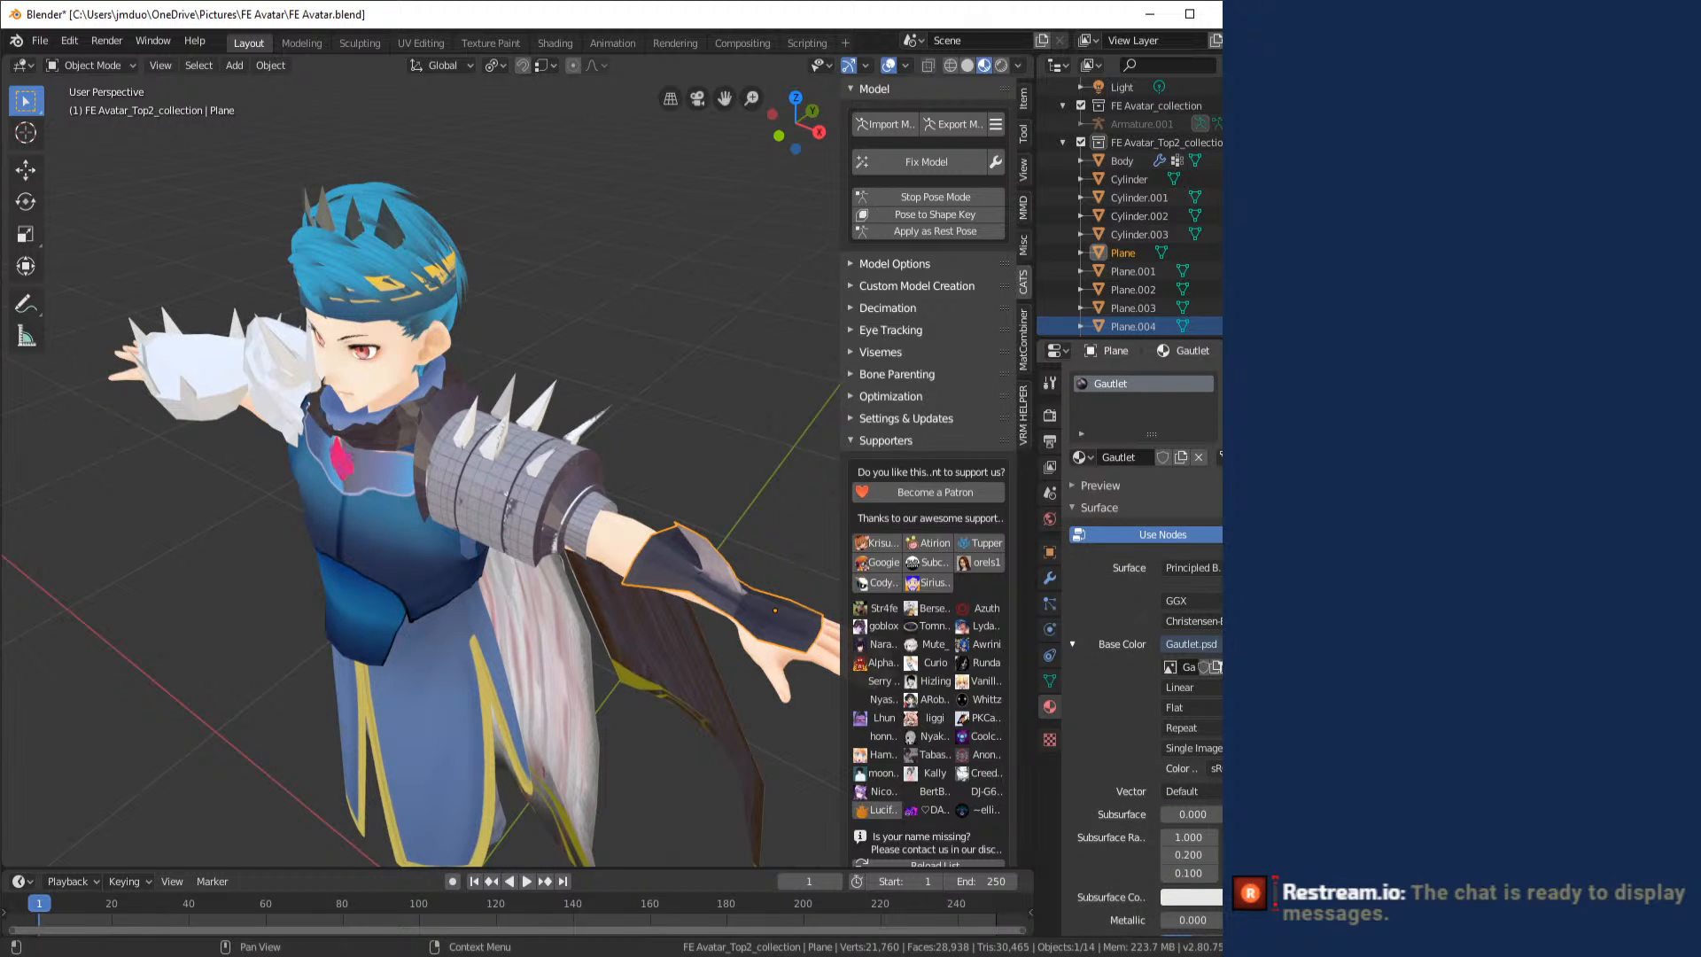
pyautogui.click(1229, 667)
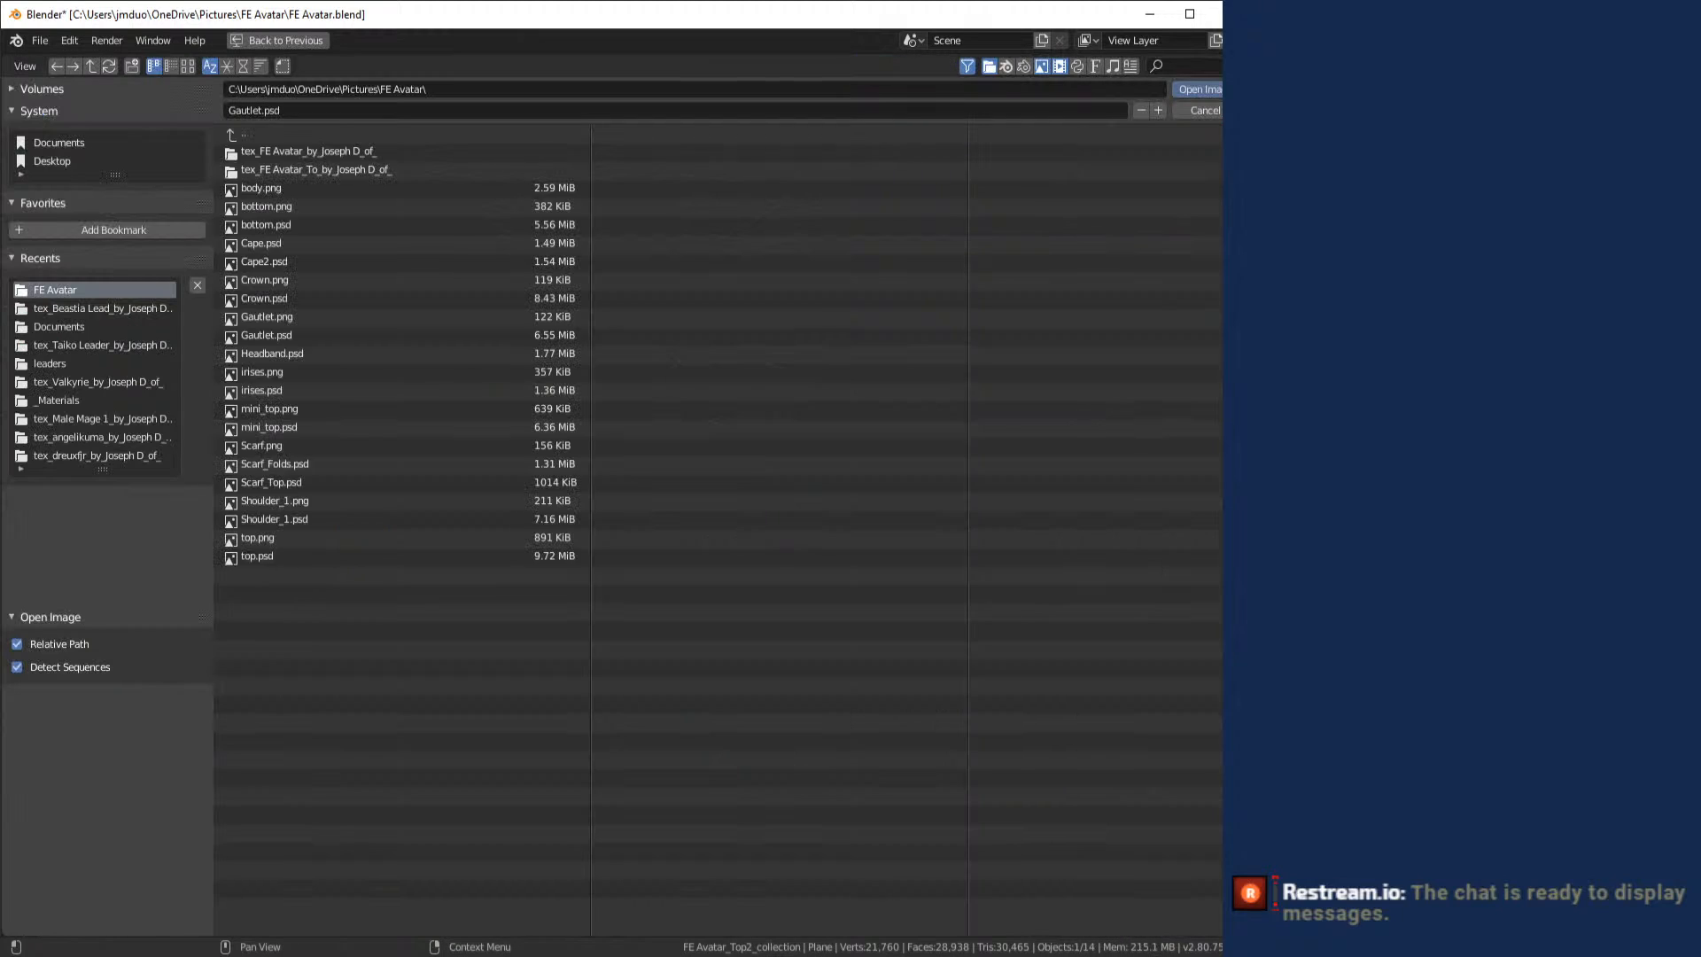
pyautogui.doubleClick(317, 337)
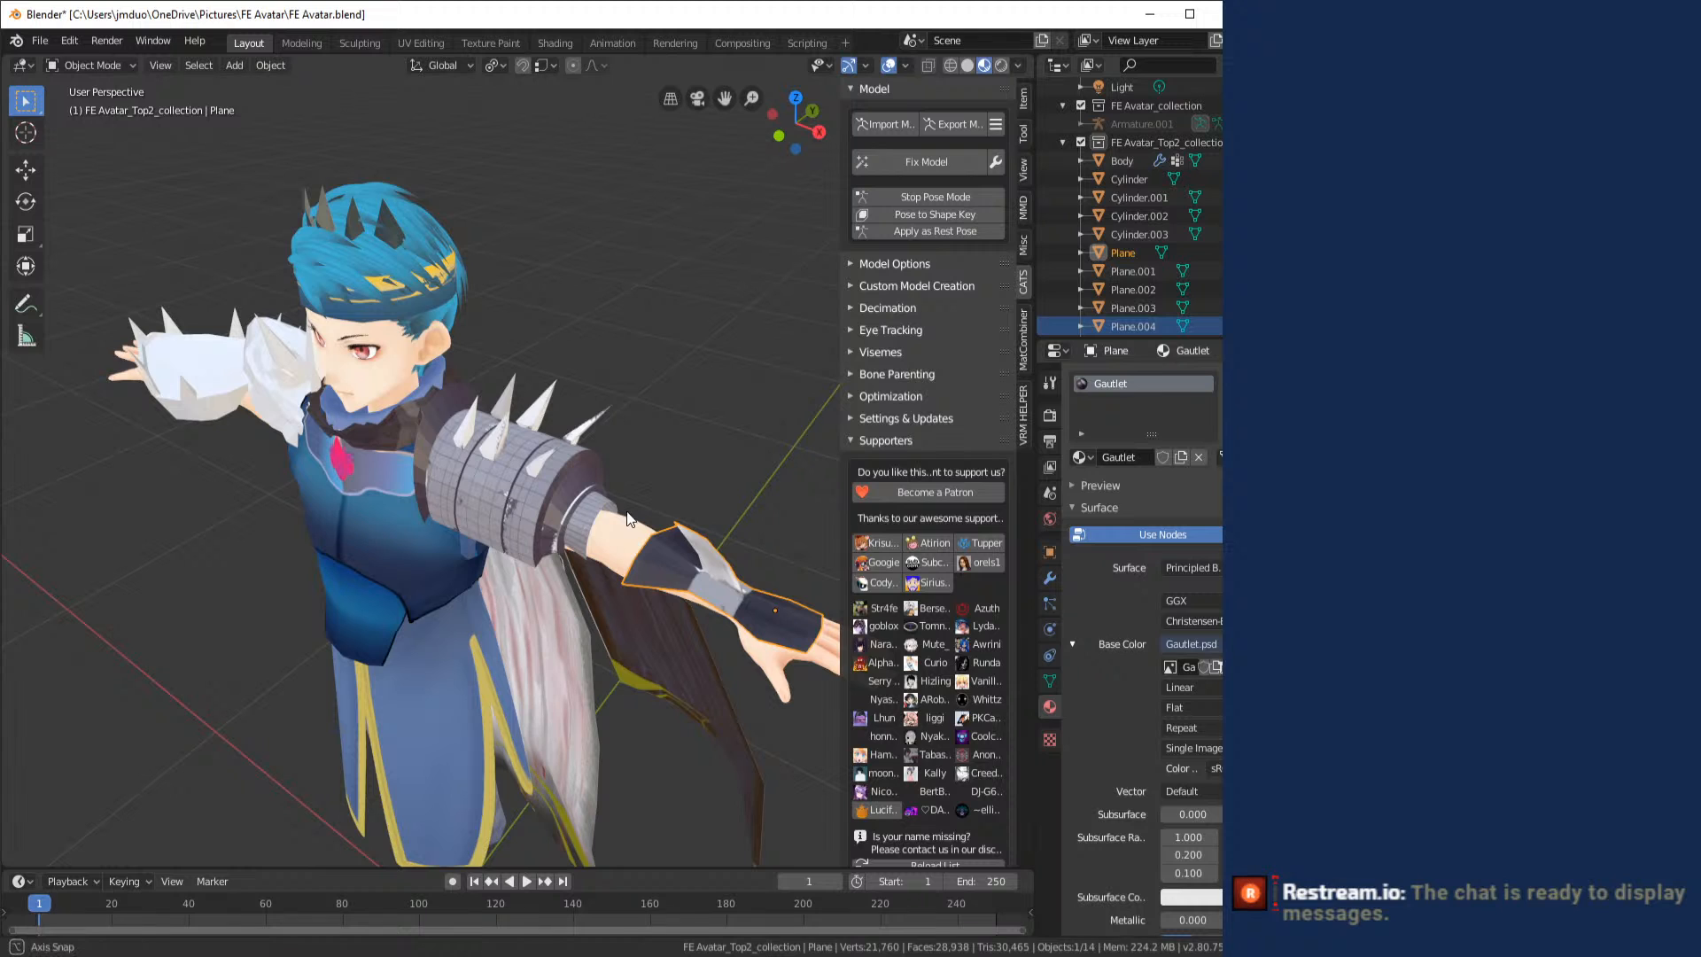
pyautogui.moveTo(626, 512); pyautogui.dragTo(583, 475)
# - Select the untextured, spiked shoulder armor on the avatar's other arm and check the existing materials available for it
pyautogui.moveTo(473, 476); pyautogui.dragTo(537, 480)
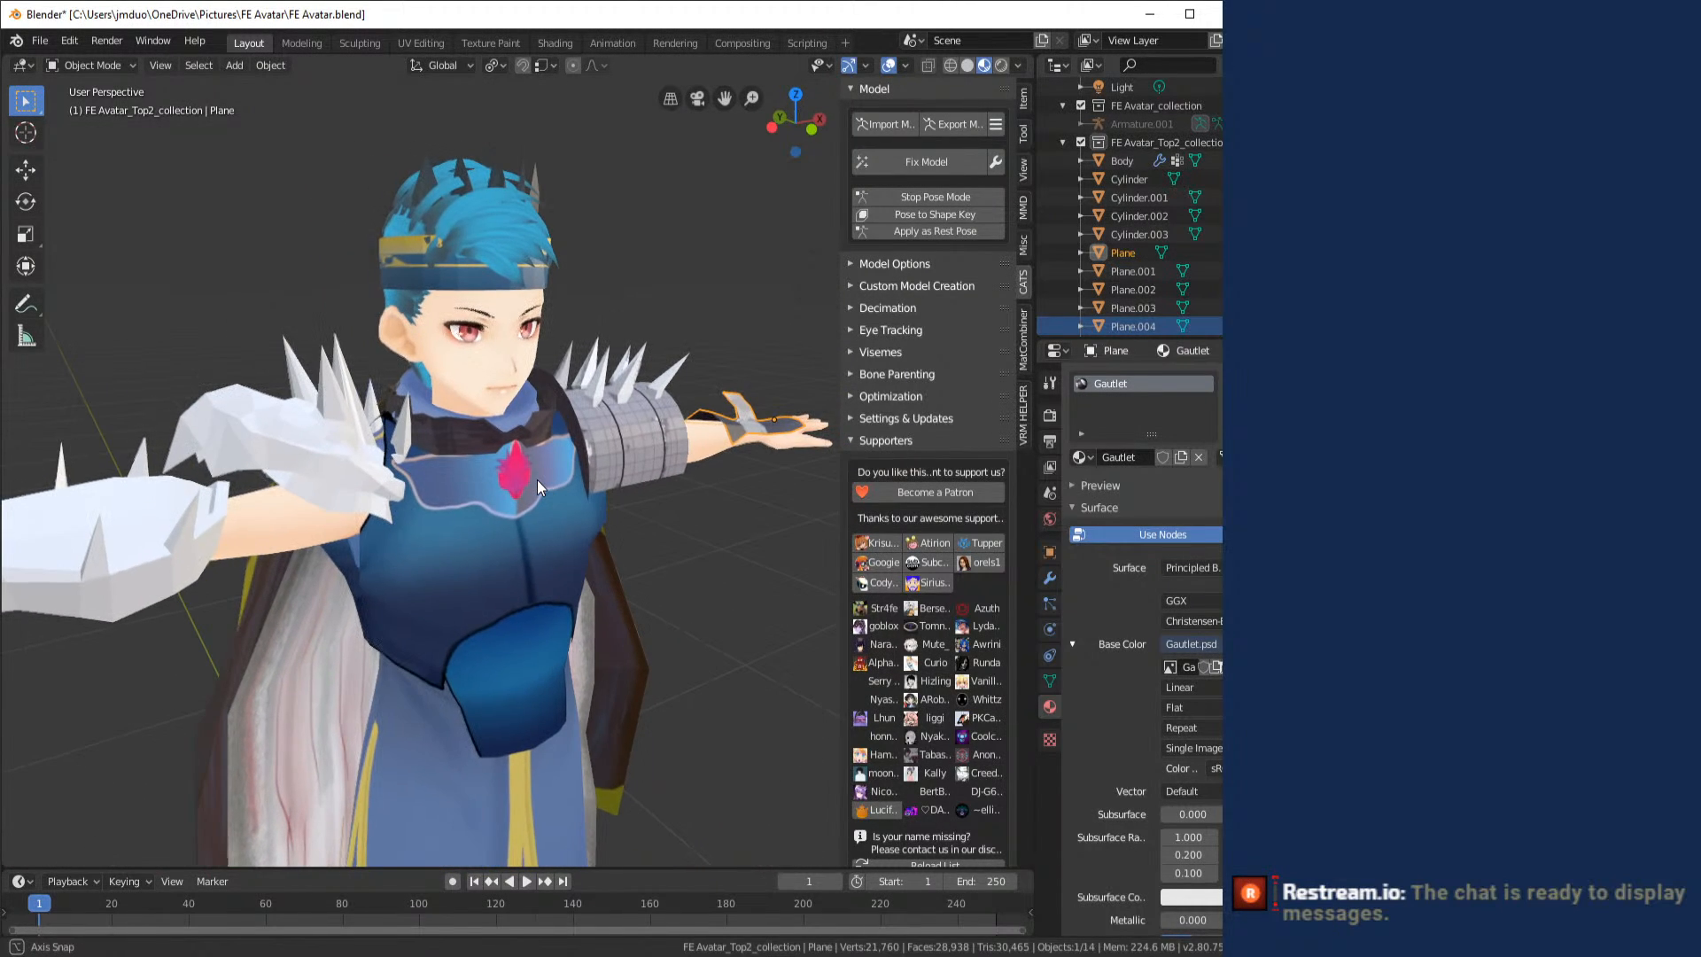
pyautogui.click(252, 444)
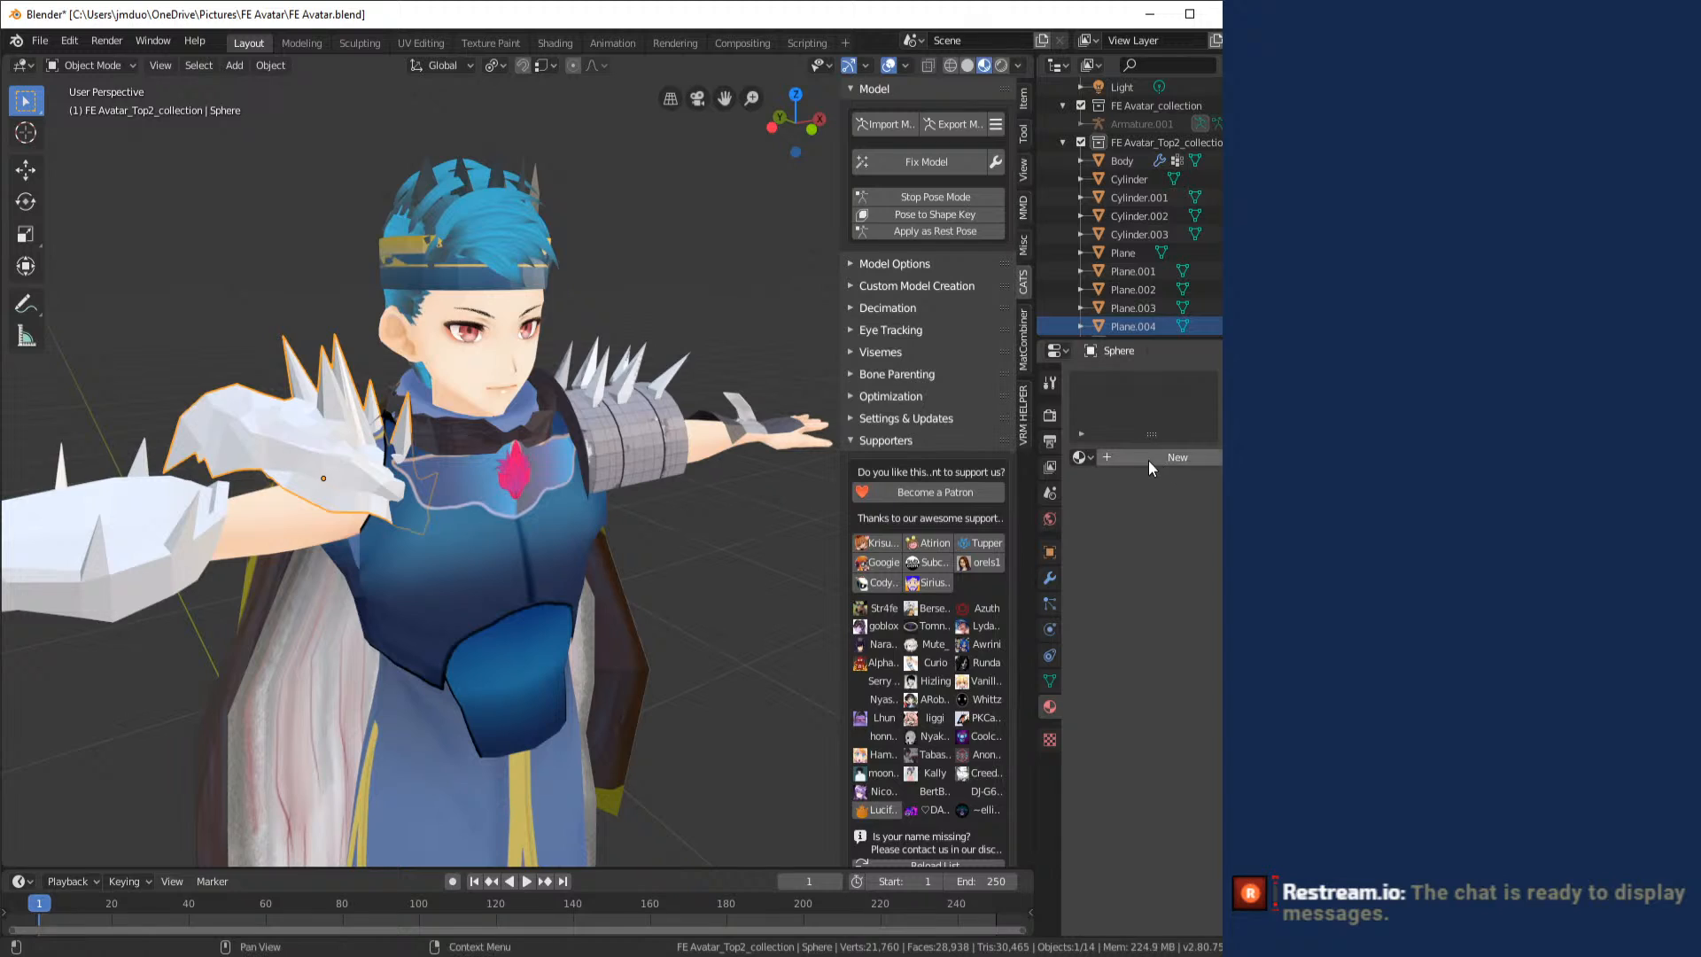
pyautogui.click(1079, 456)
pyautogui.click(1082, 456)
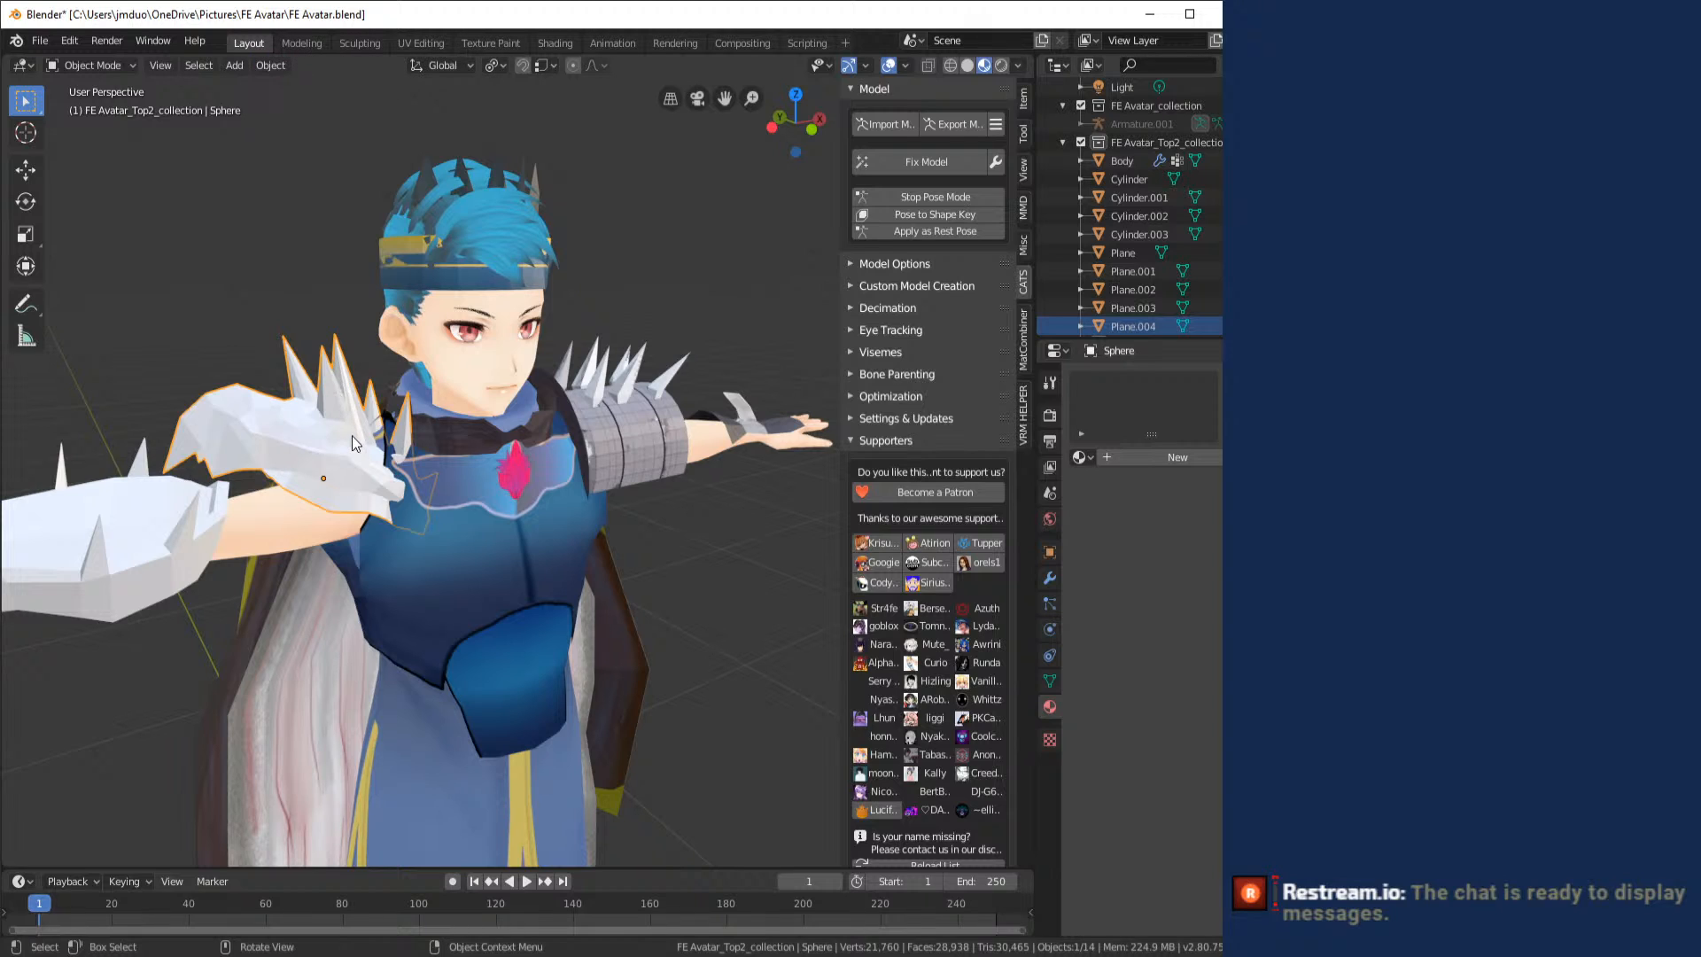
# - Unwrap all faces of the spiked shoulder armor in UV Editing with Smart UV Project, trying an island margin of 0.05
pyautogui.moveTo(363, 443); pyautogui.dragTo(454, 442)
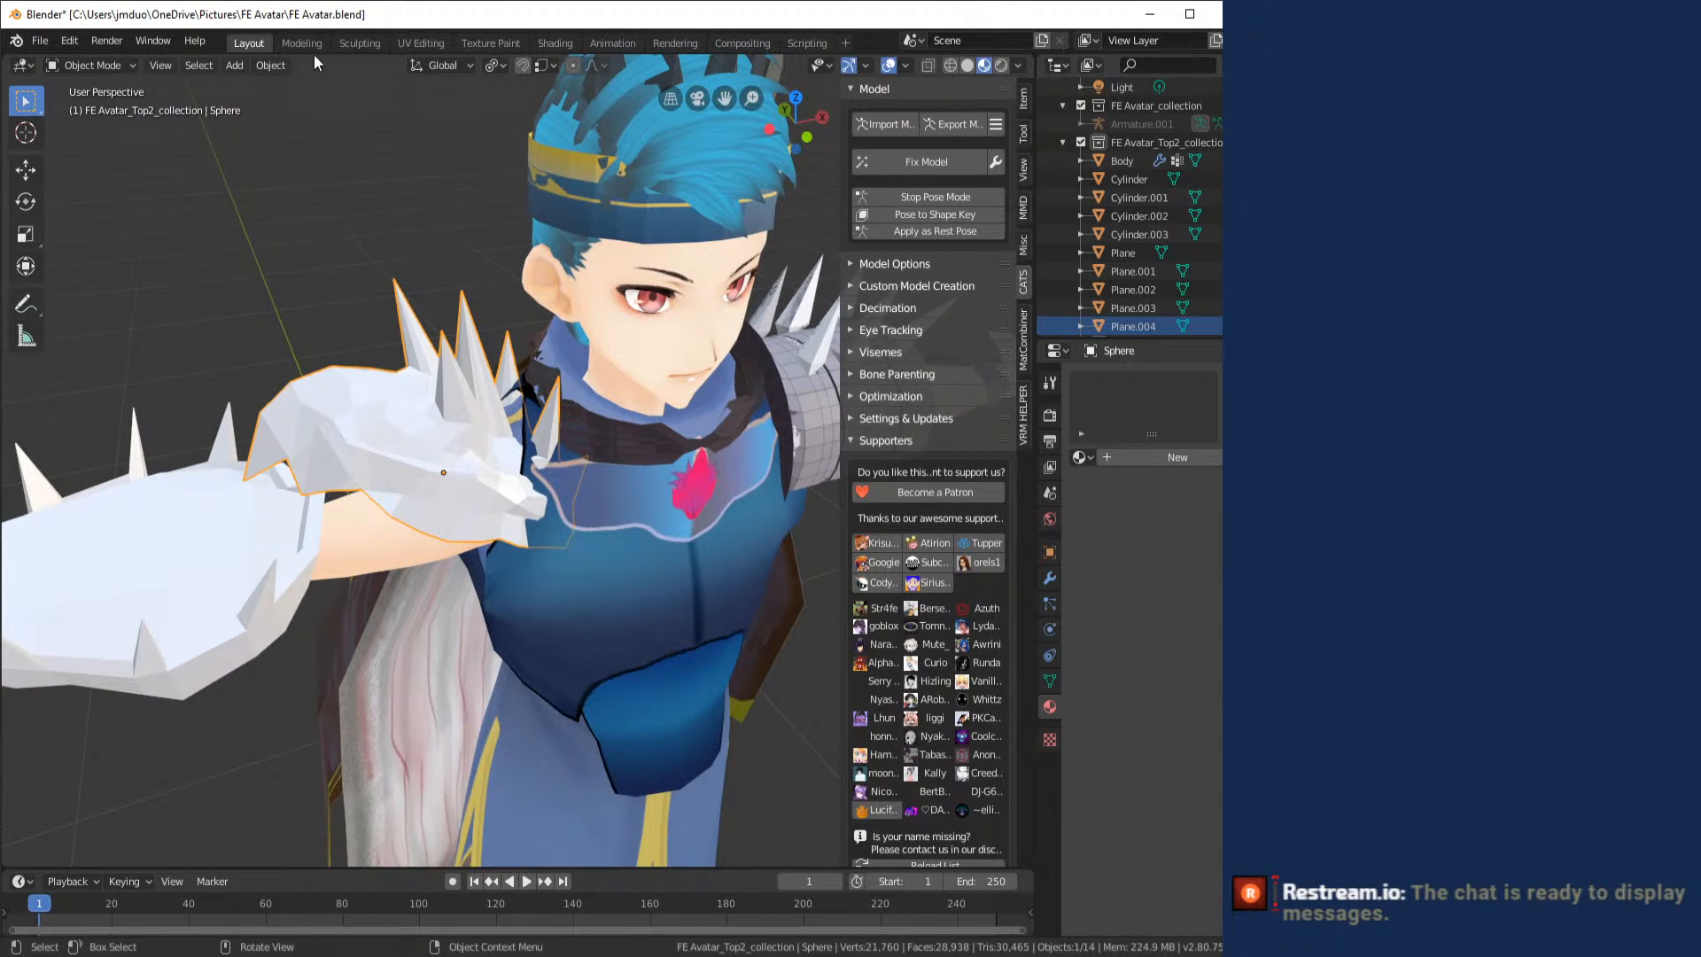
pyautogui.click(415, 45)
pyautogui.press('a')
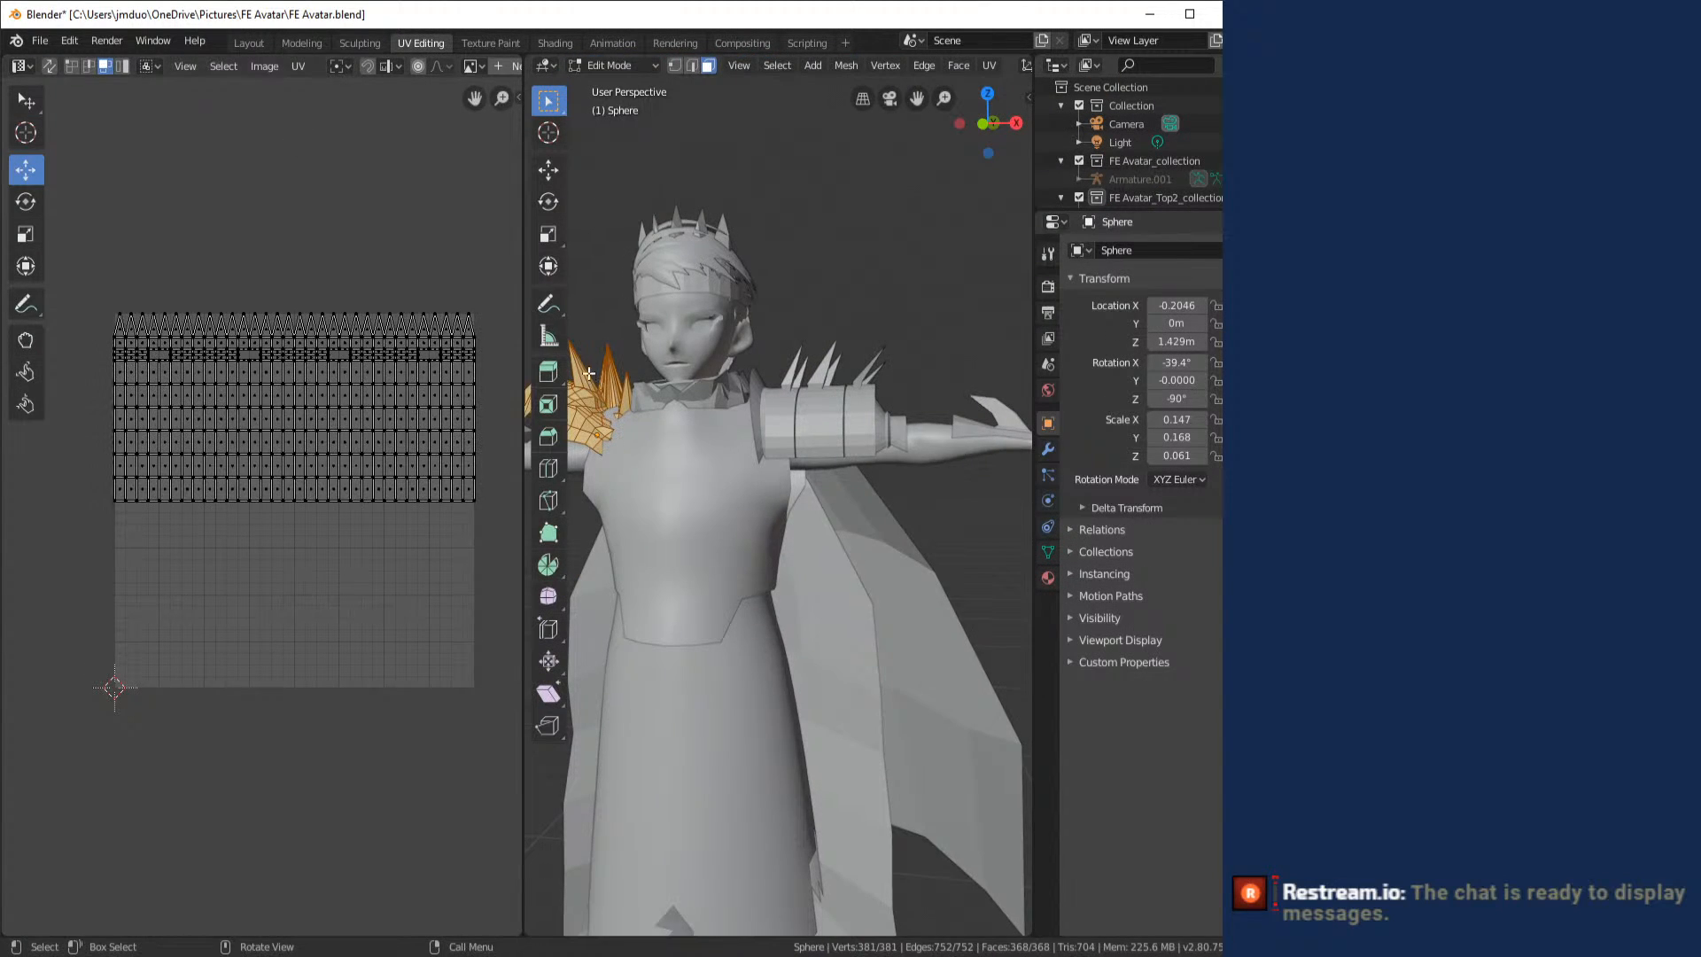
pyautogui.moveTo(588, 373); pyautogui.dragTo(675, 383)
pyautogui.click(998, 64)
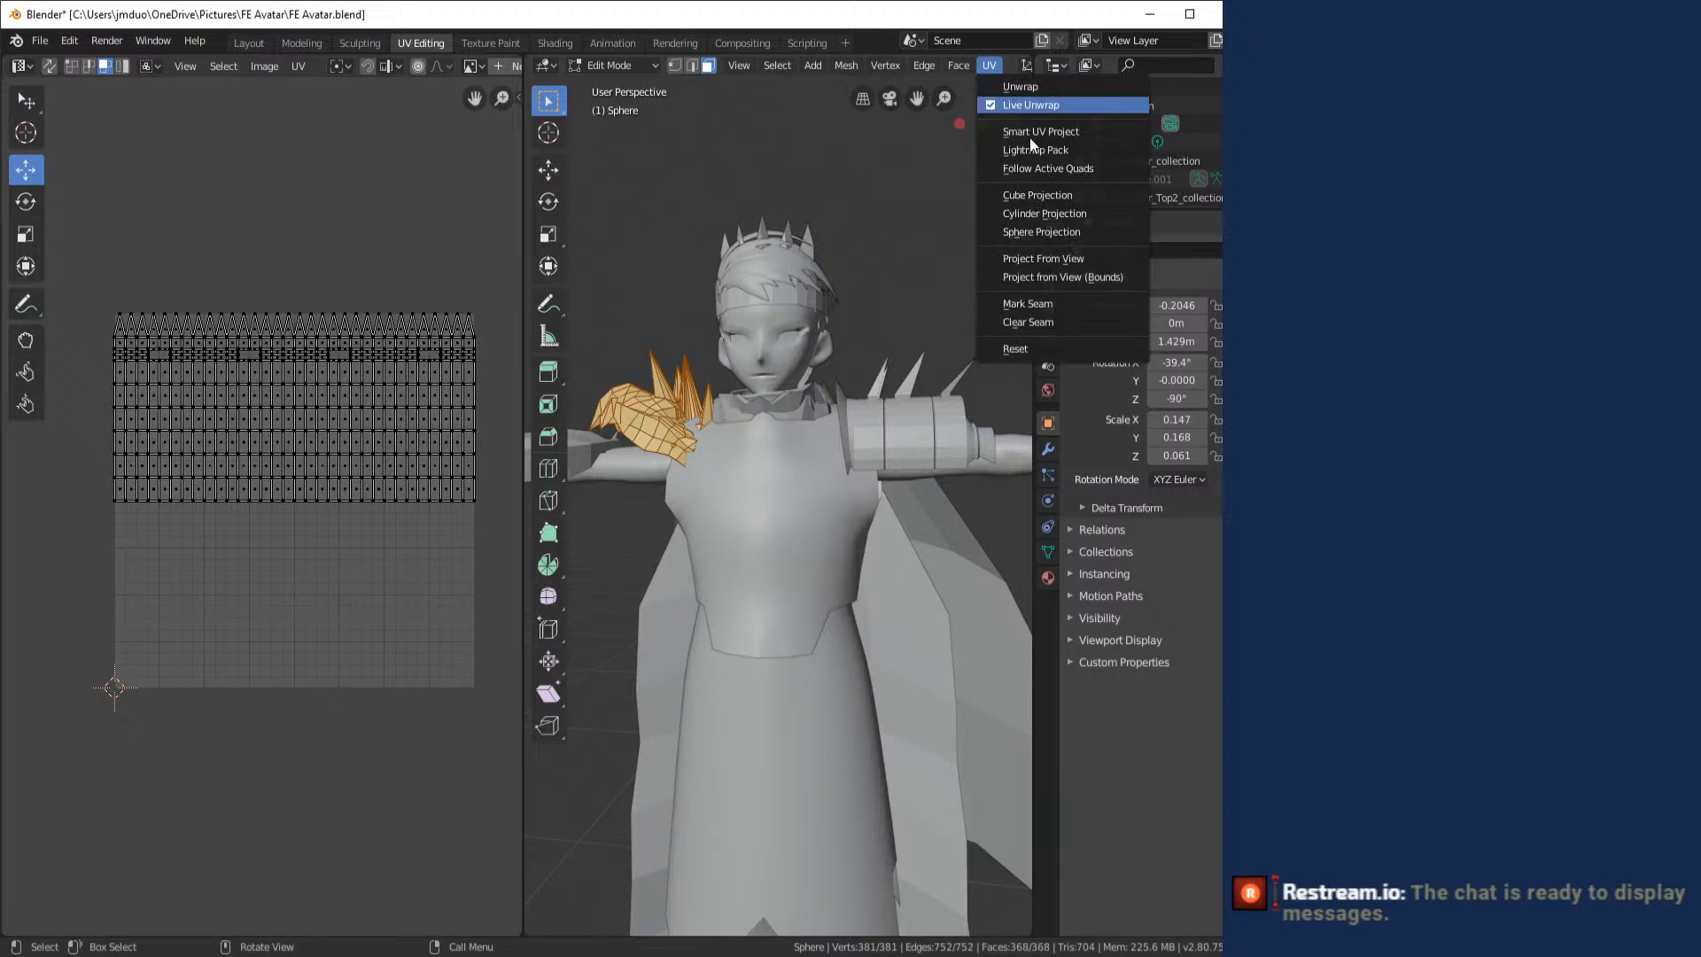
pyautogui.click(1041, 133)
pyautogui.click(1137, 186)
pyautogui.write('0.1')
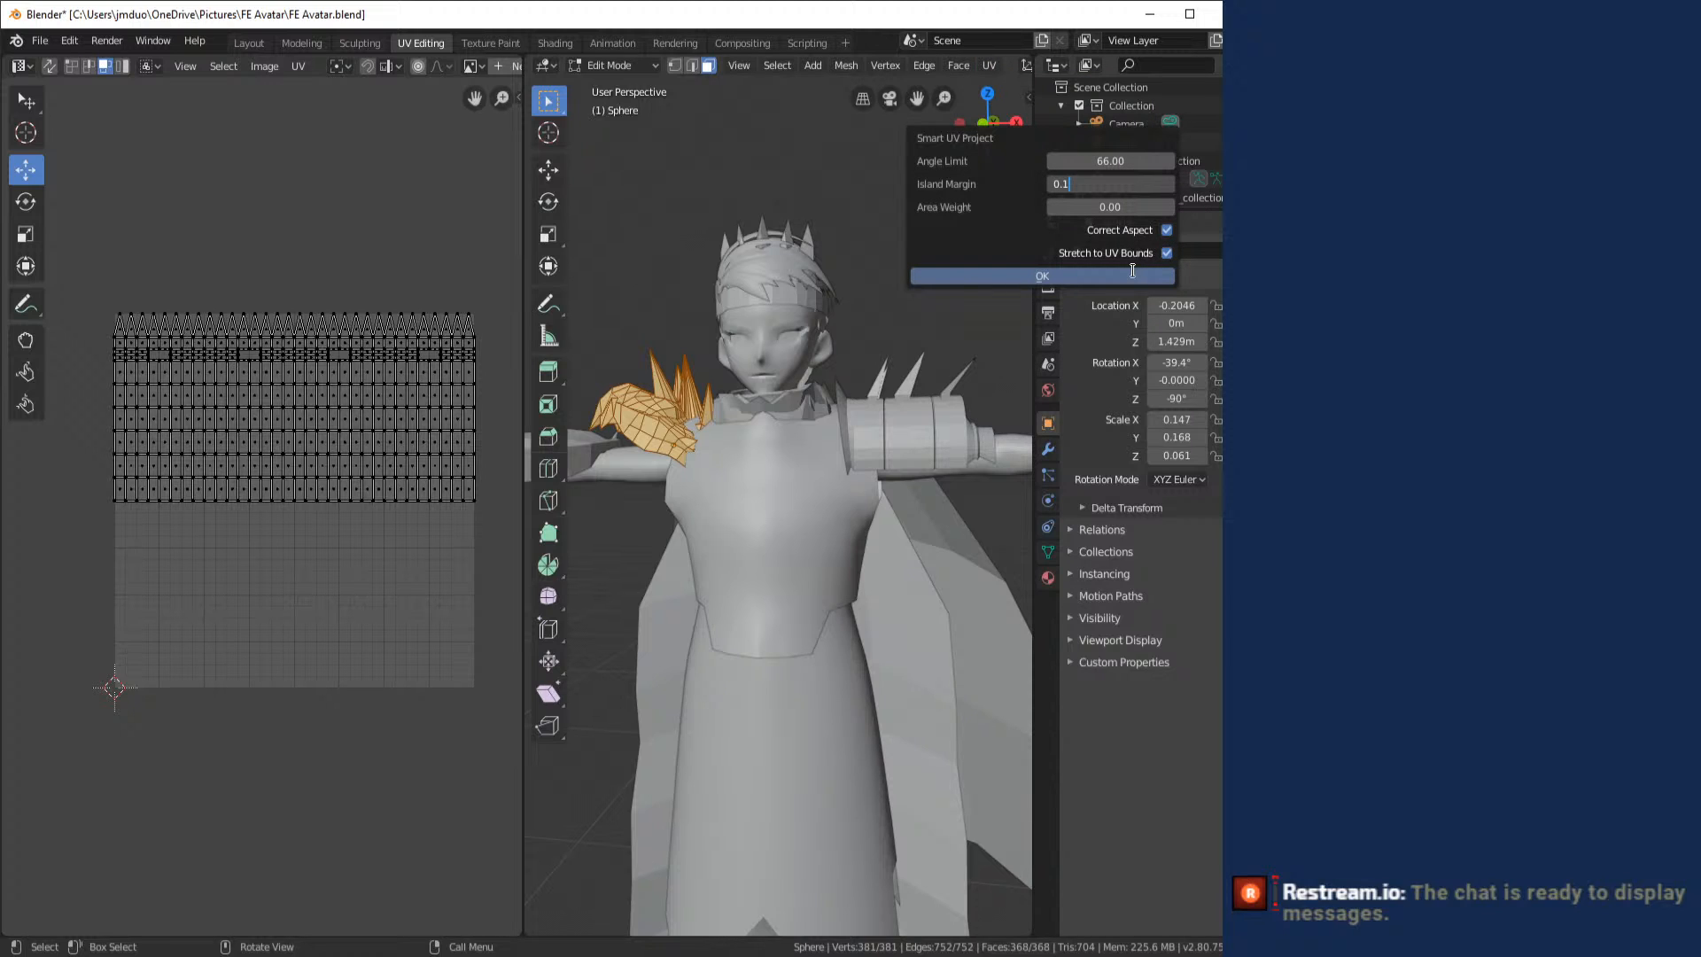
pyautogui.write('.05')
pyautogui.click(1051, 274)
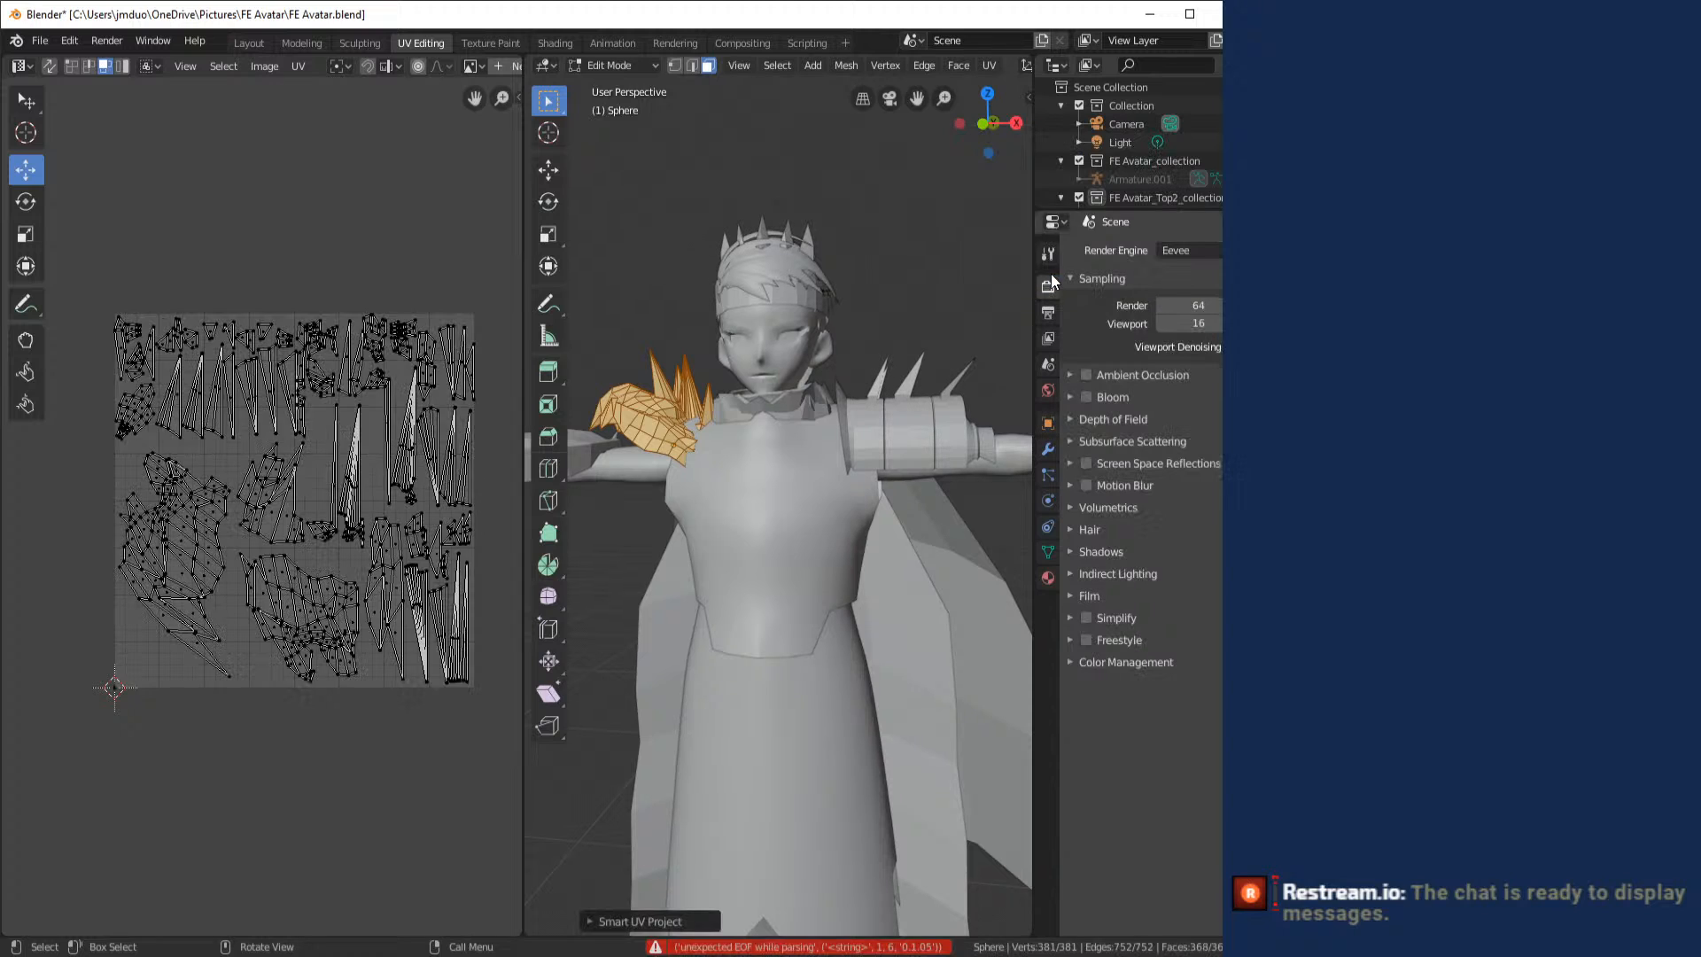
# - Export the shoulder armor's UV layout as Shoulder_2.png in the FE Avatar folder
pyautogui.scroll(1, 159, 406)
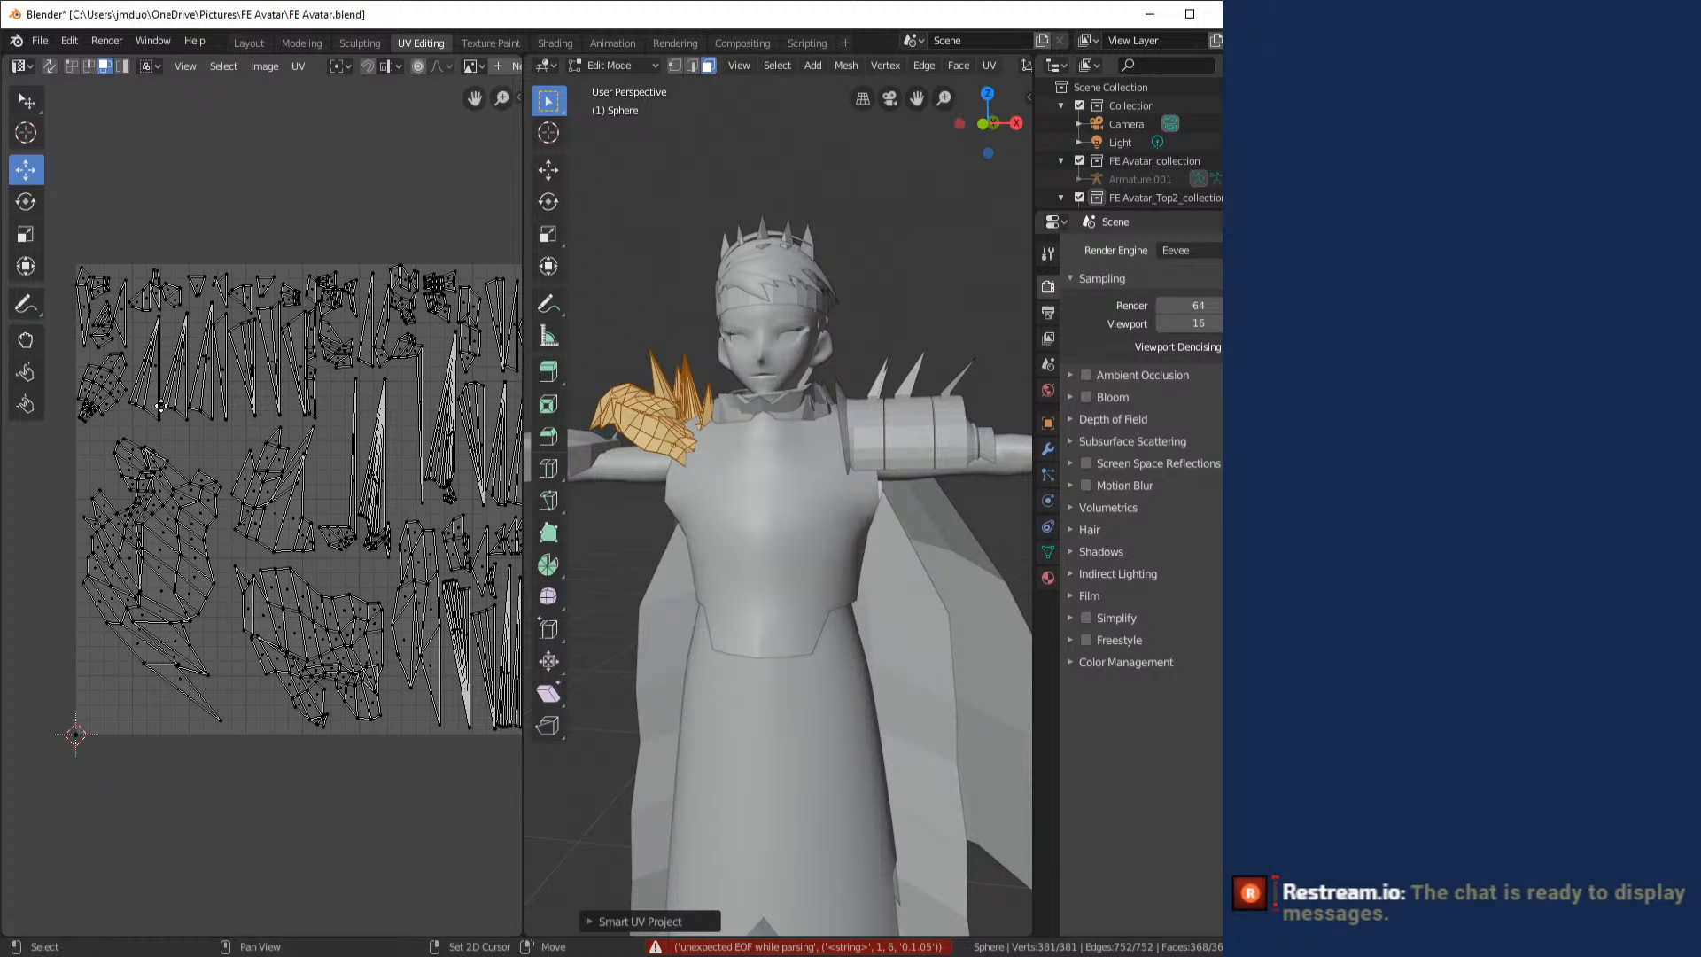
pyautogui.moveTo(161, 406); pyautogui.dragTo(143, 415)
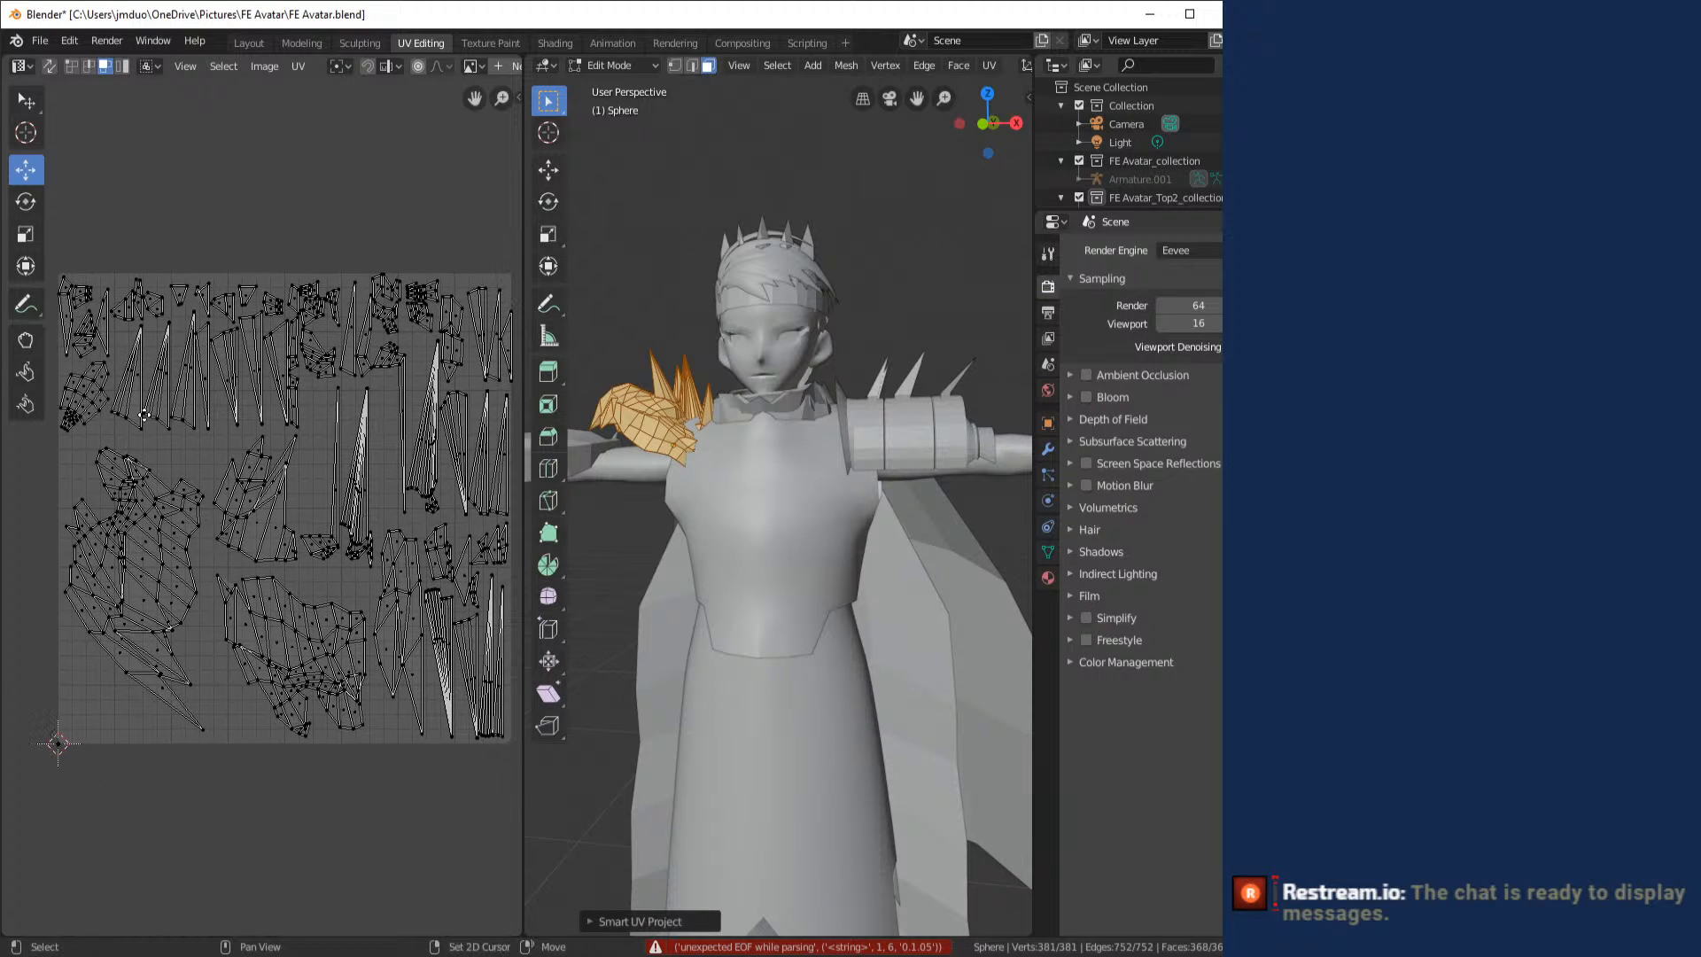
pyautogui.click(297, 67)
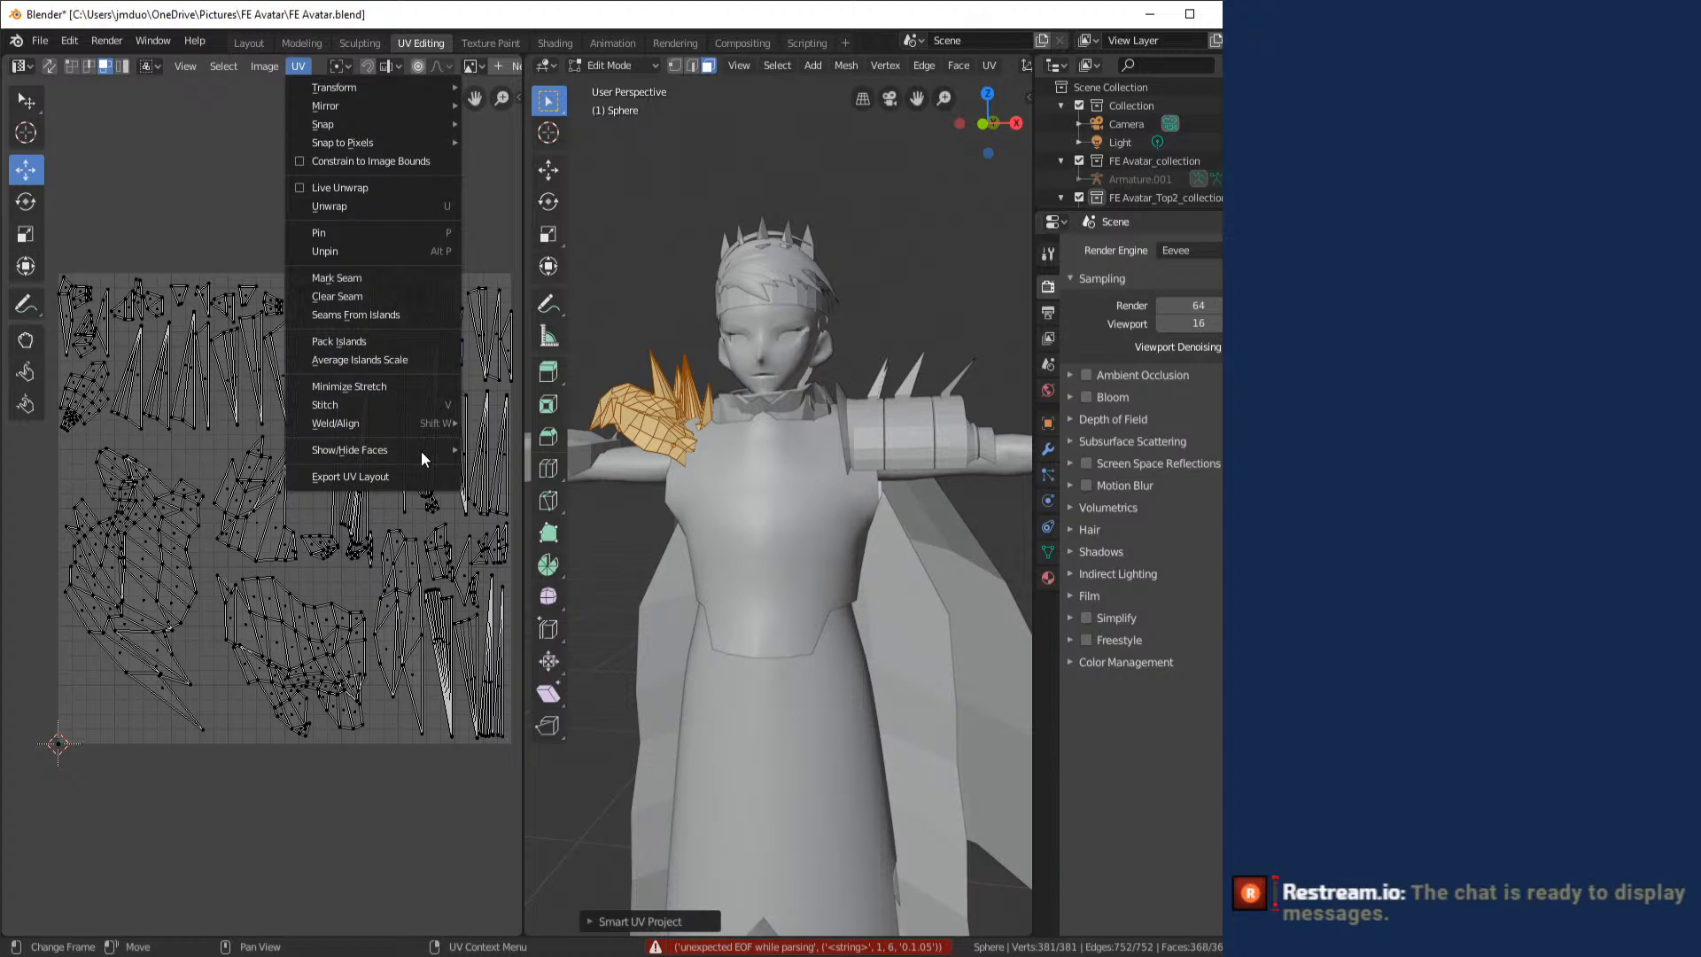
pyautogui.click(424, 476)
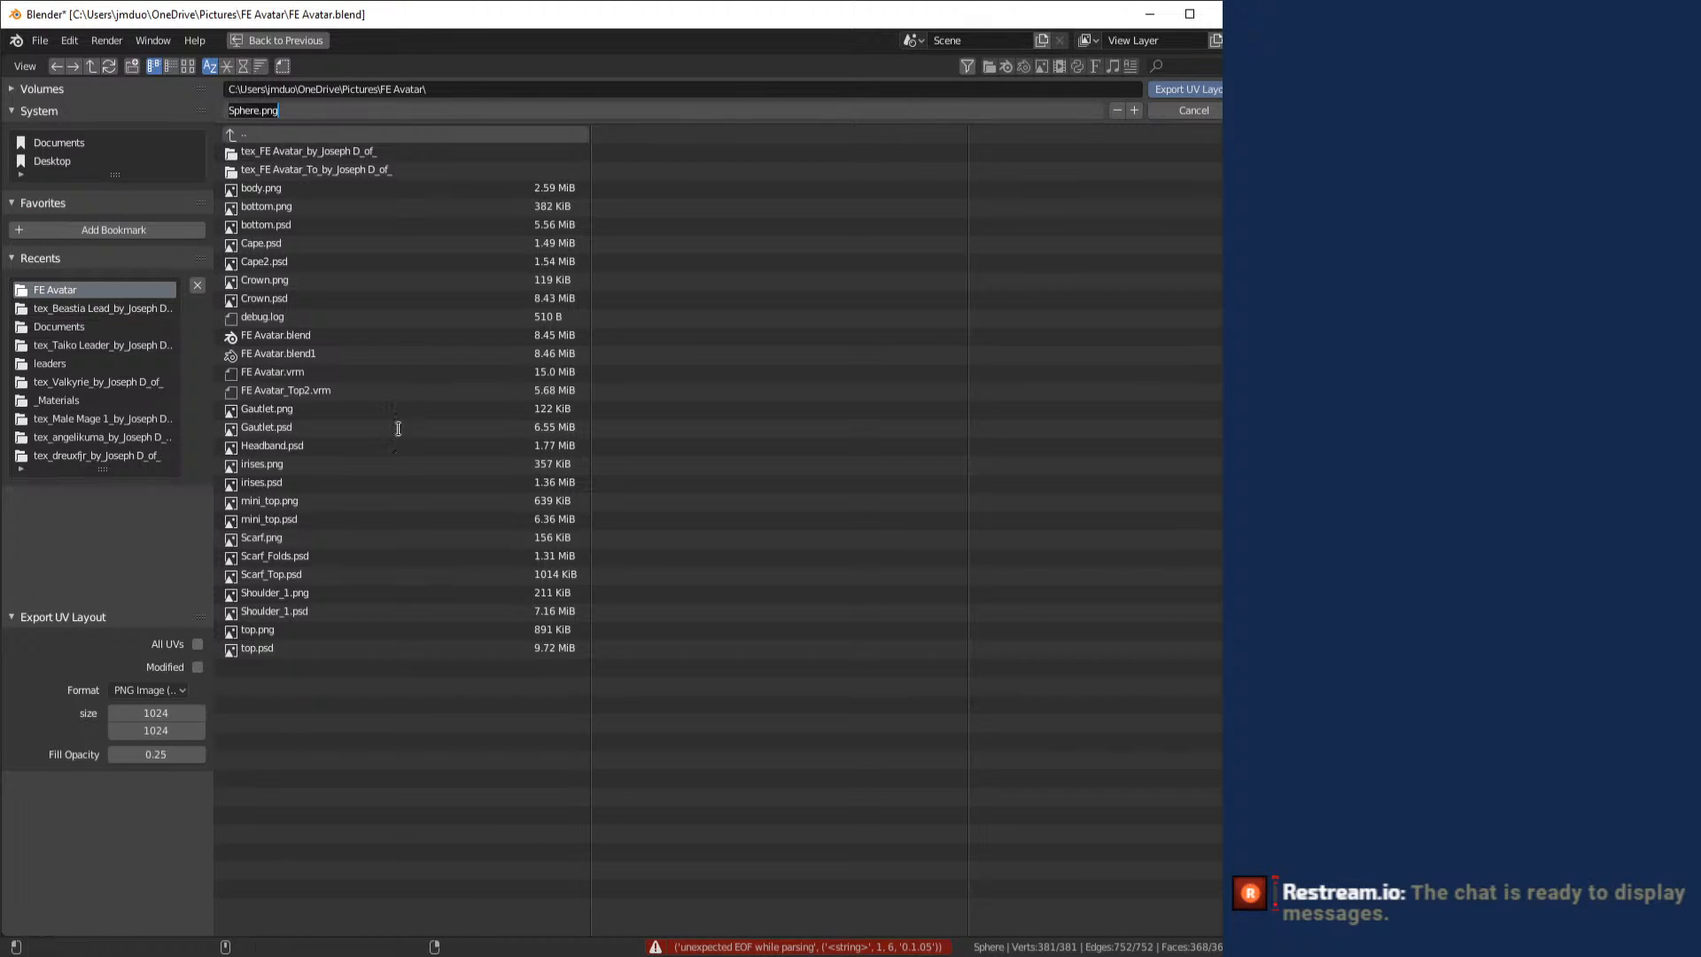
pyautogui.click(323, 593)
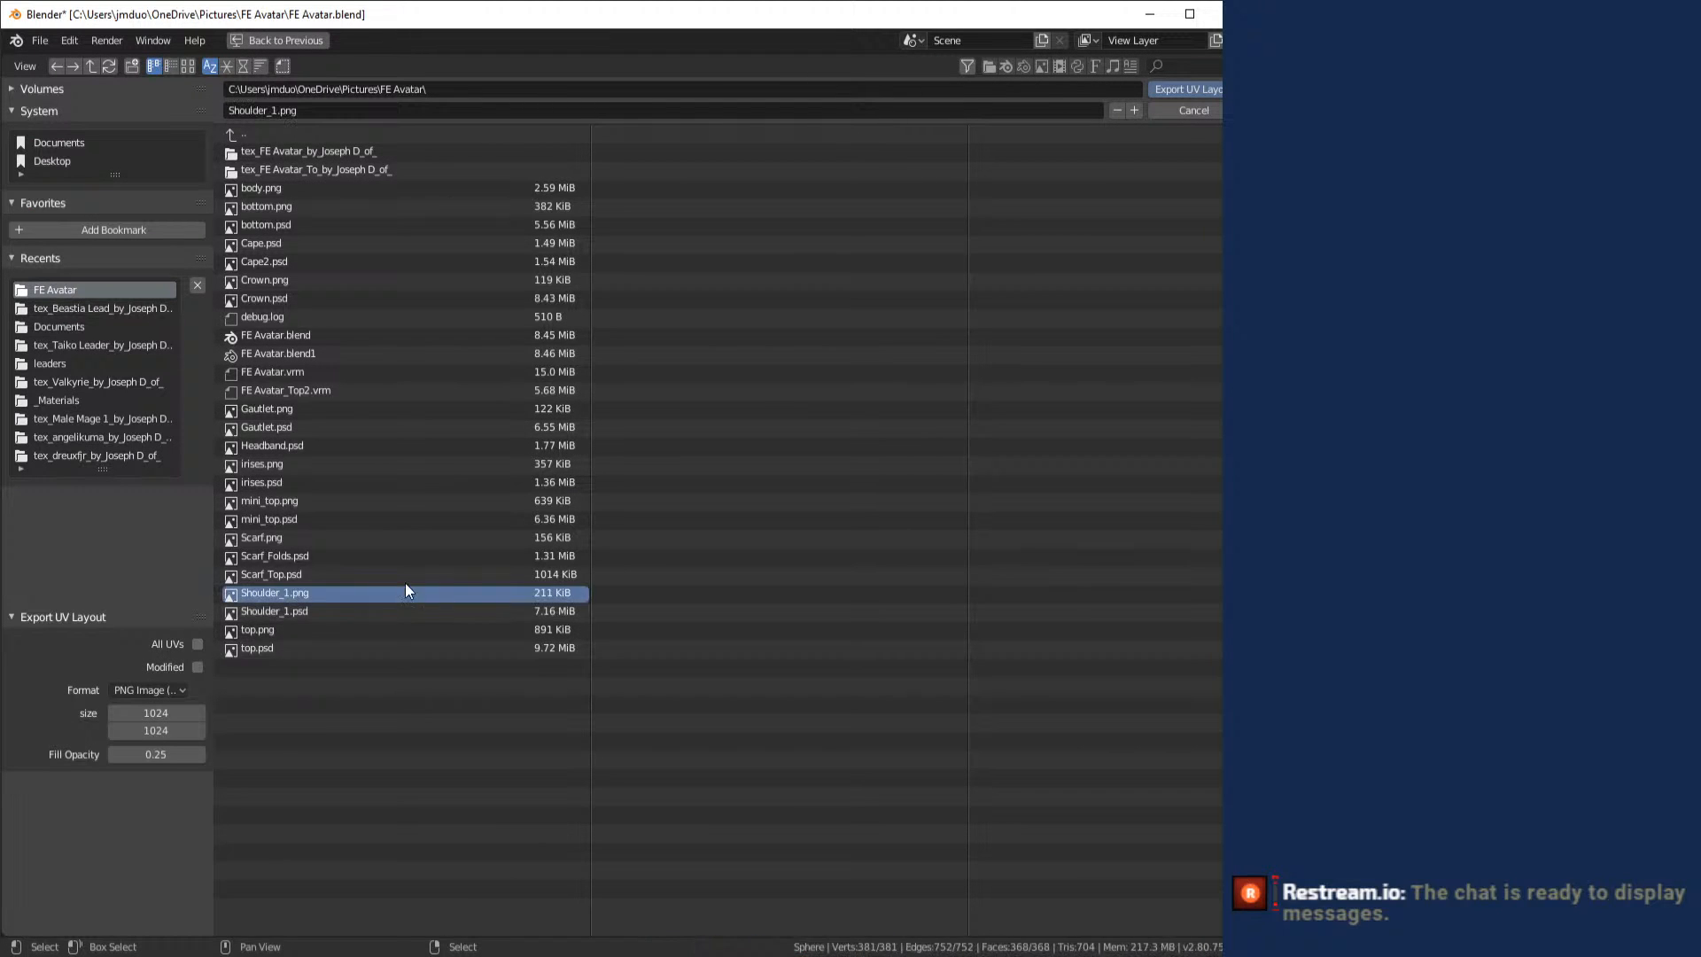
pyautogui.click(297, 109)
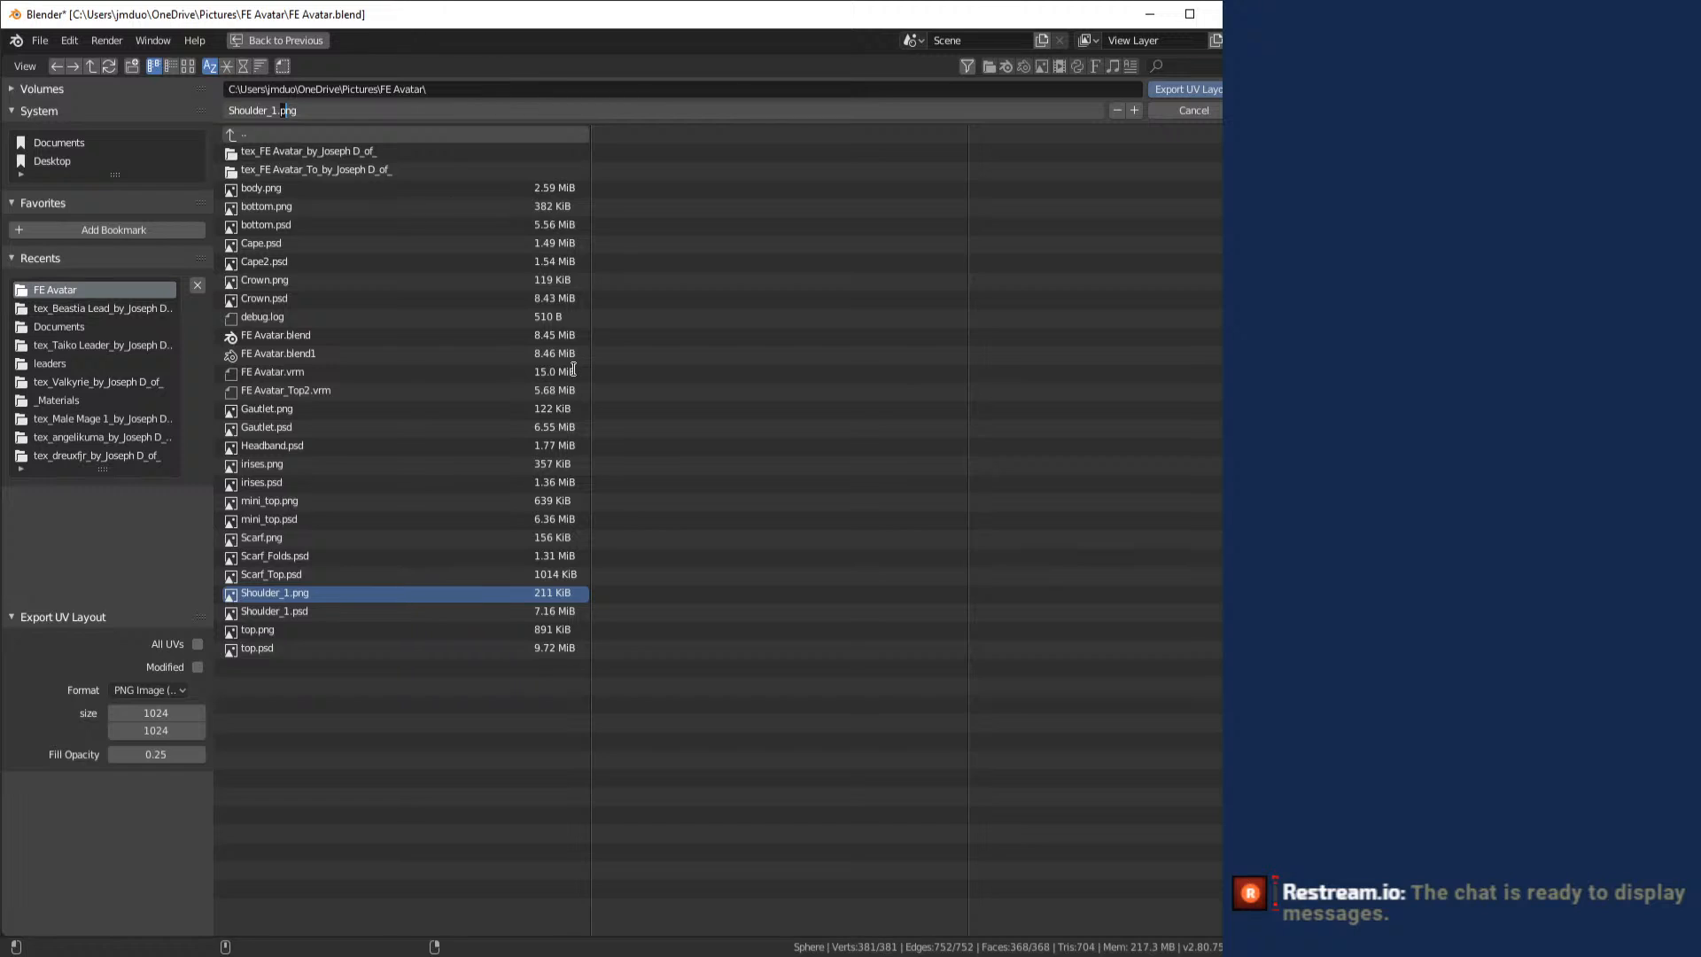
pyautogui.press('Left')
pyautogui.press('Delete')
pyautogui.write('2')
pyautogui.press('Return')
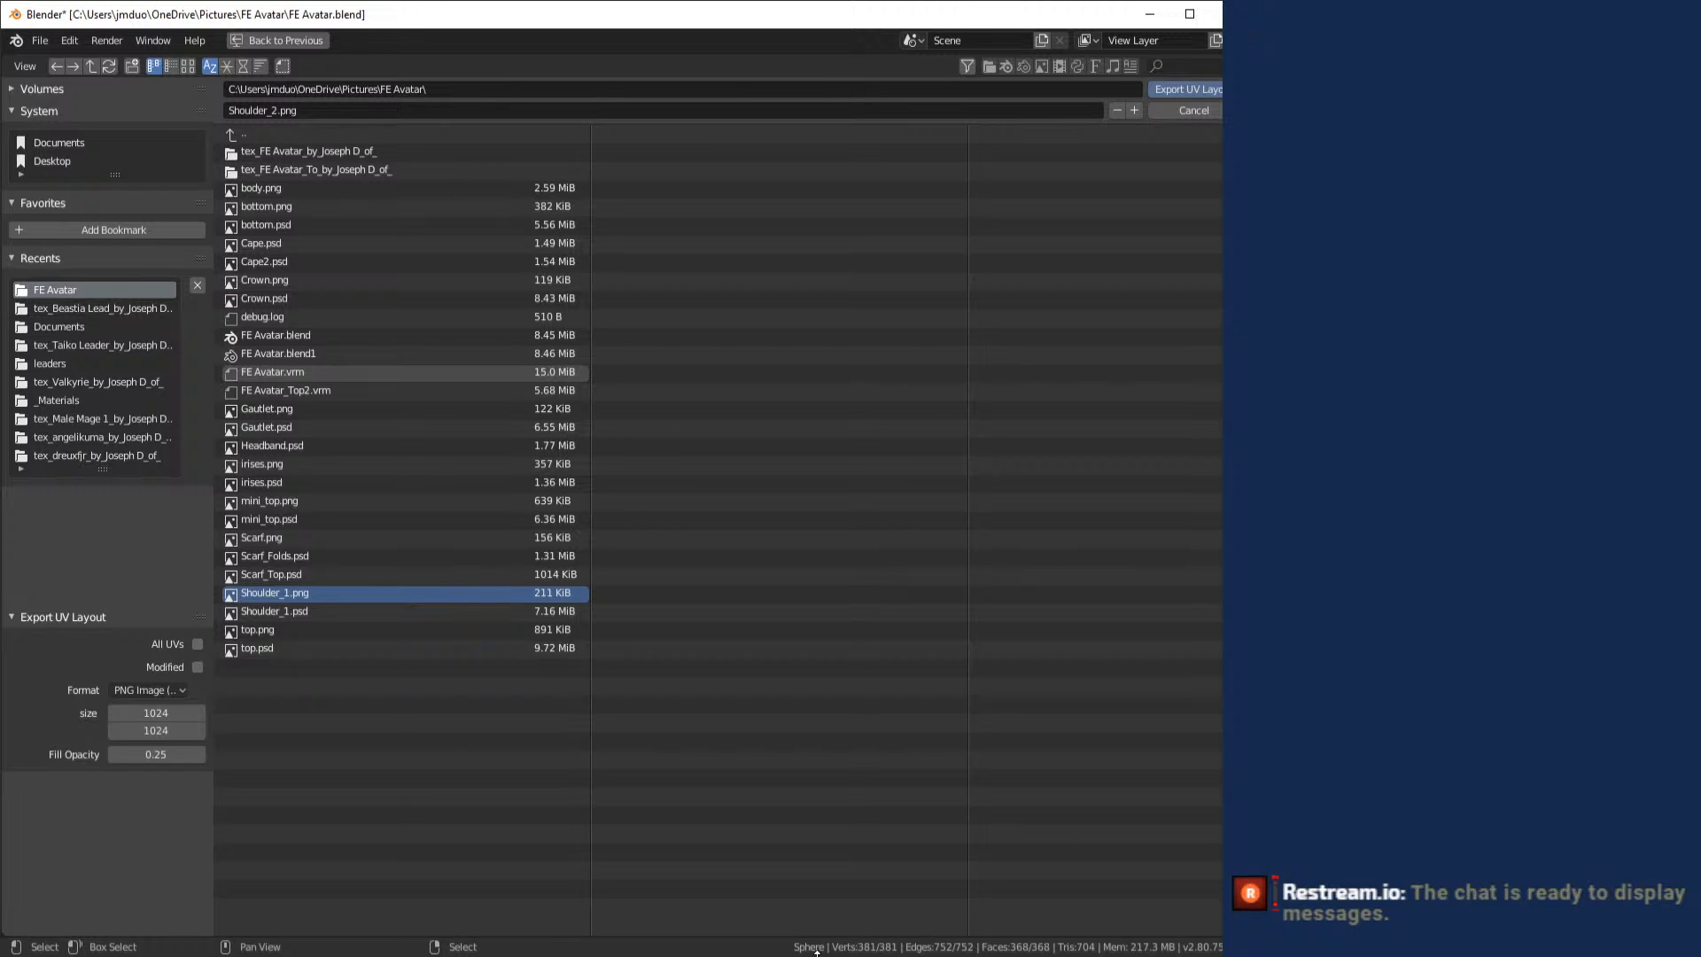
pyautogui.click(1191, 89)
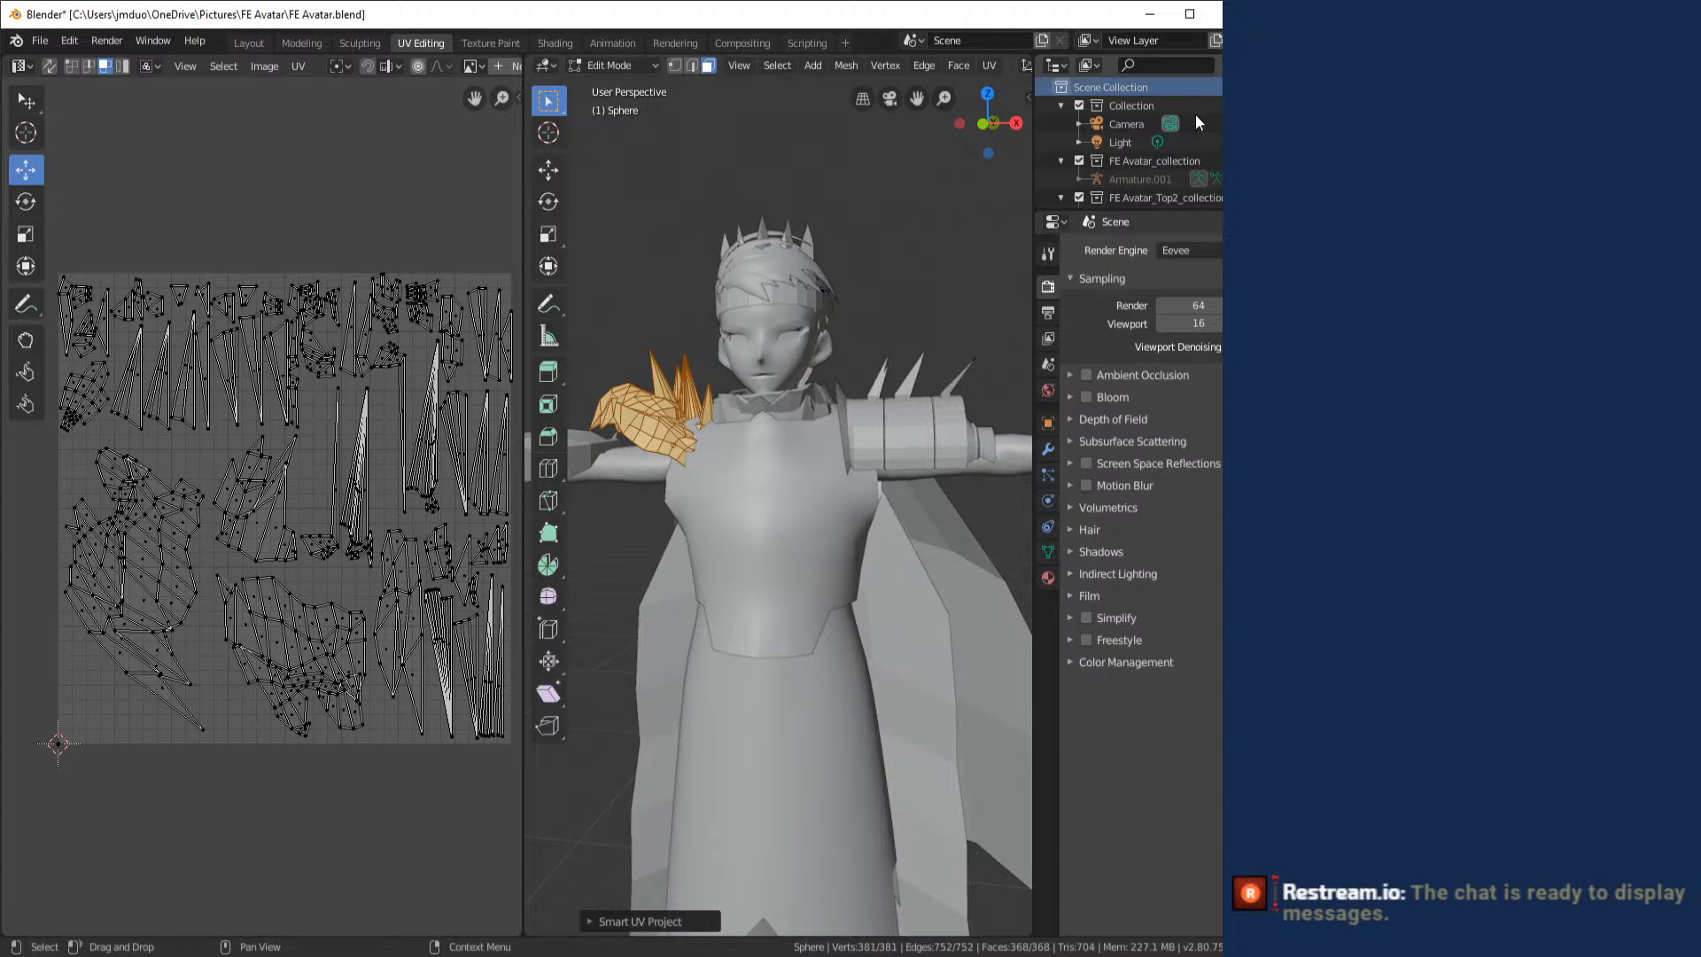
# - Switch to Photoshop and open Shoulder_2.png from the FE Avatar folder
pyautogui.hotkey('alt', 'Tab')
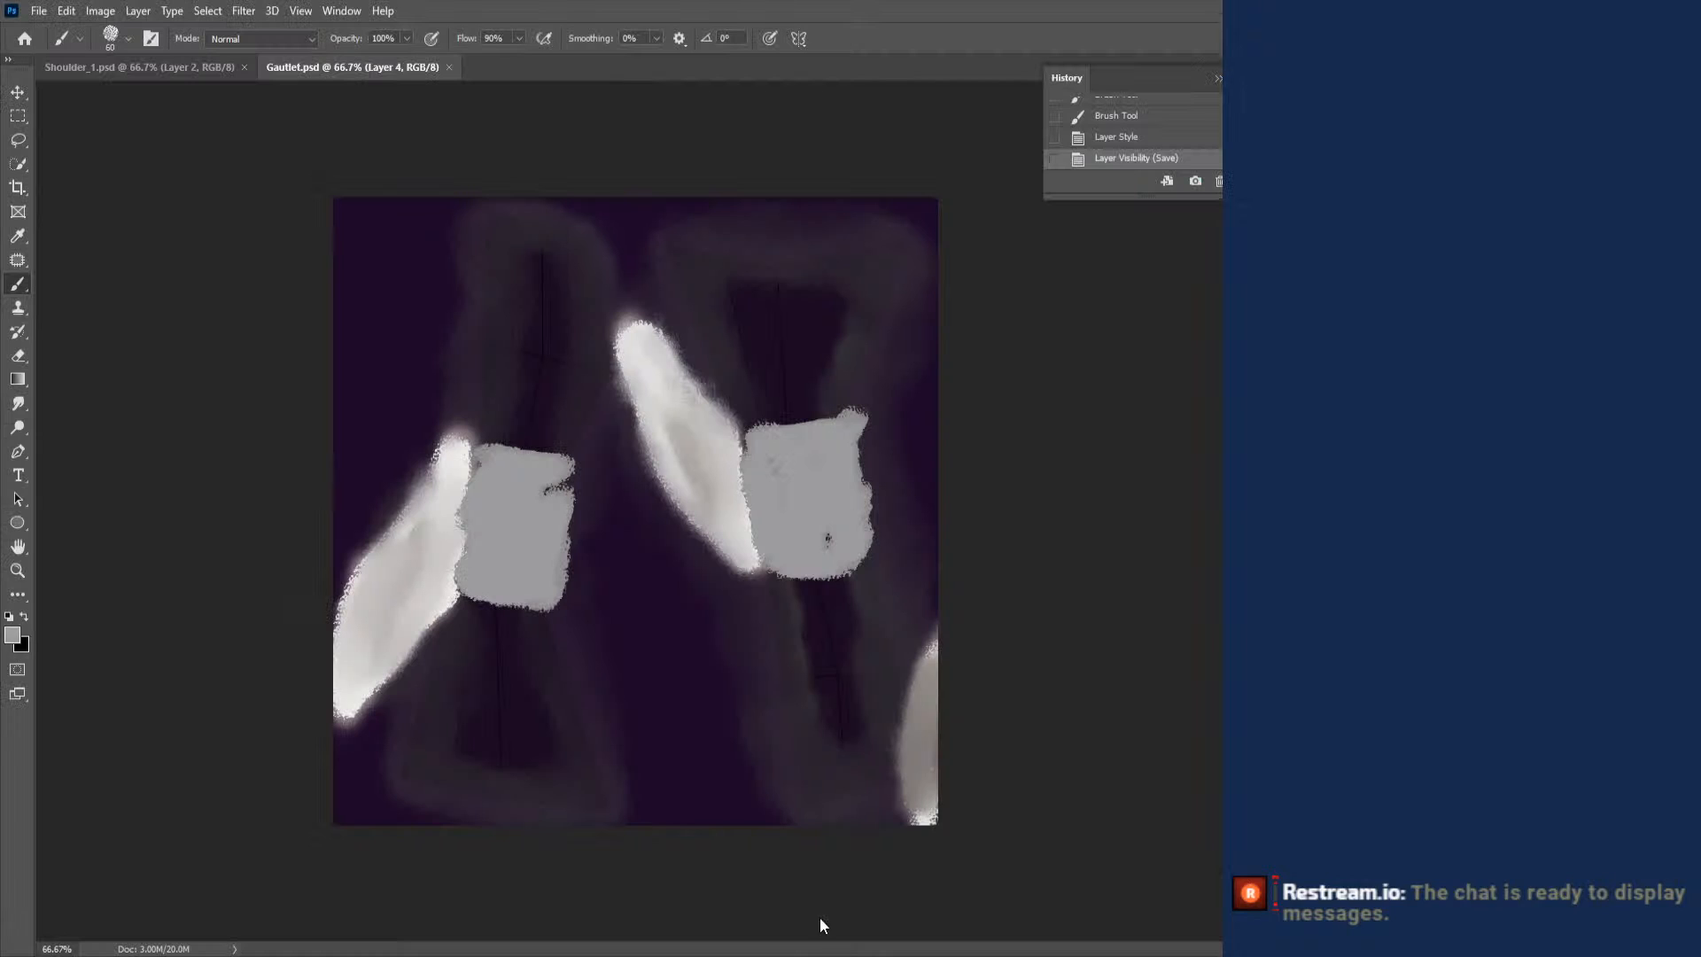
pyautogui.click(39, 11)
pyautogui.click(70, 51)
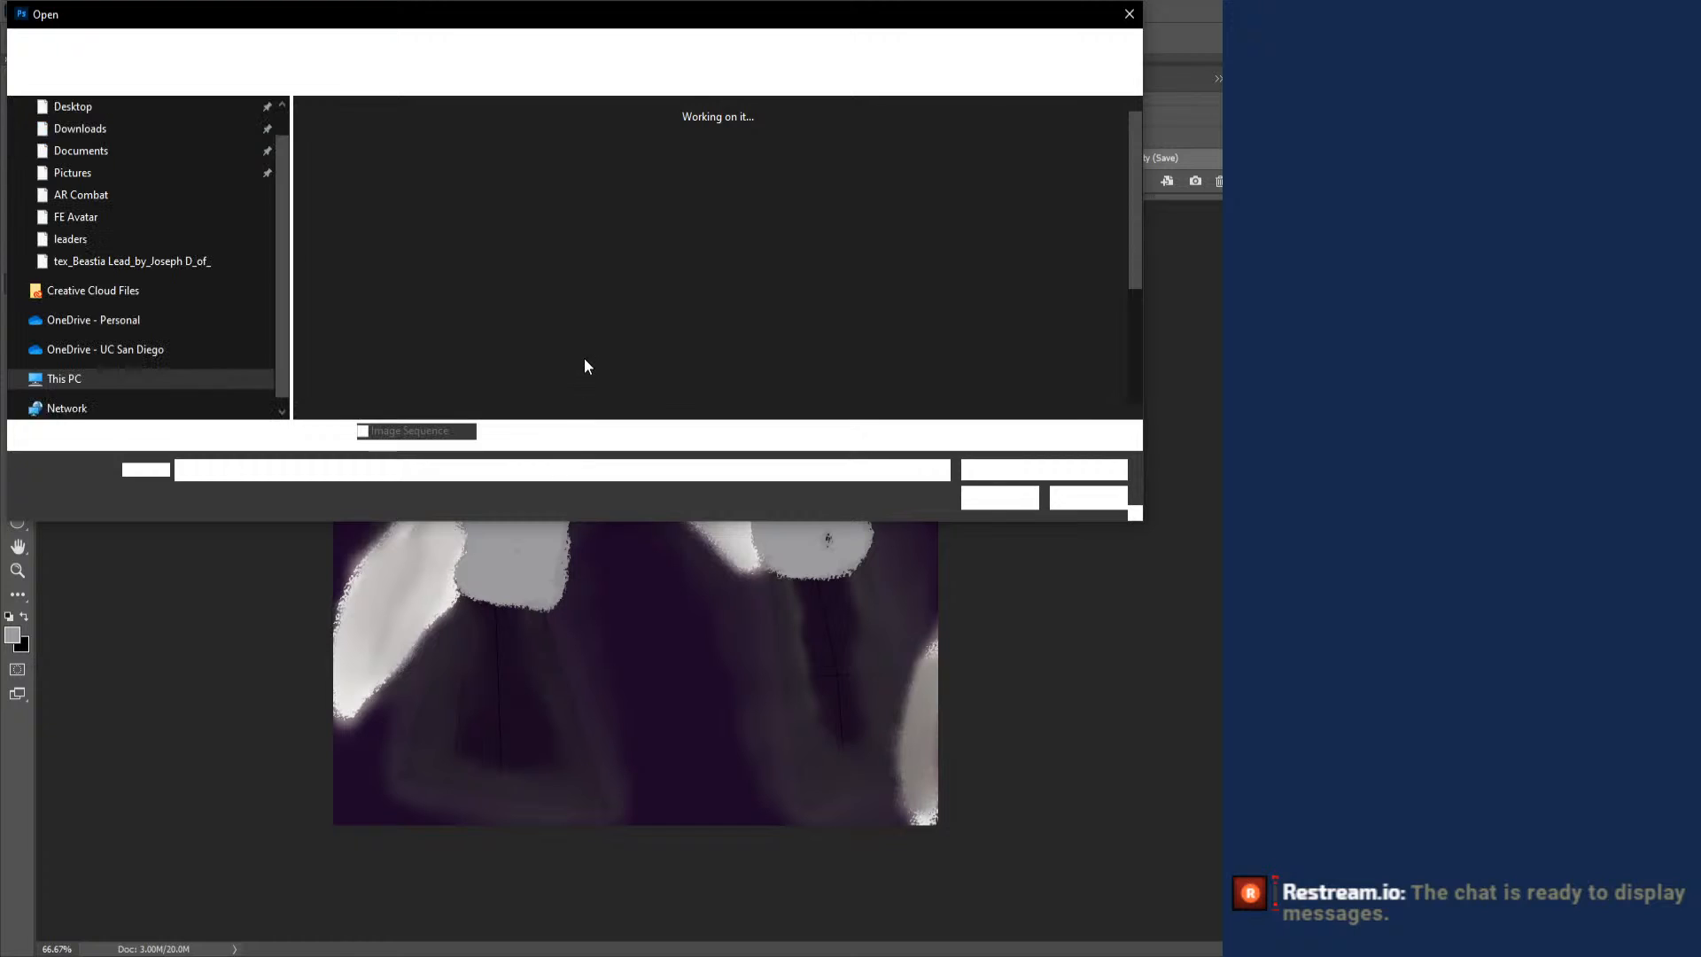
pyautogui.scroll(-3, 849, 343)
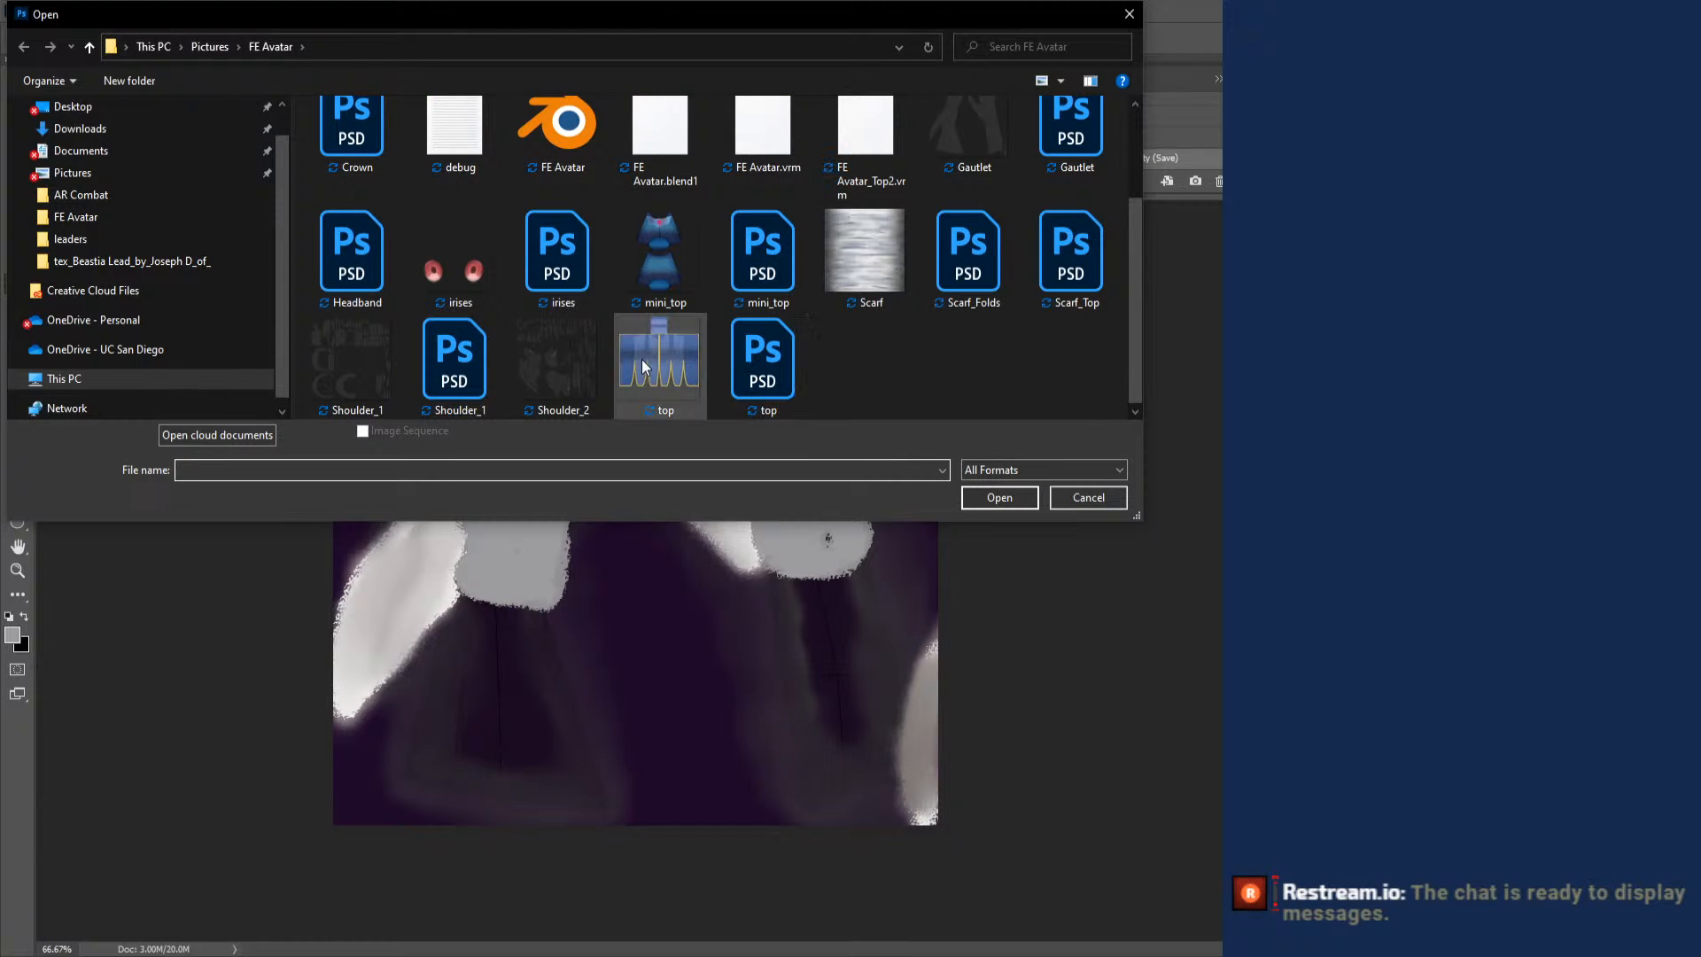
pyautogui.doubleClick(590, 365)
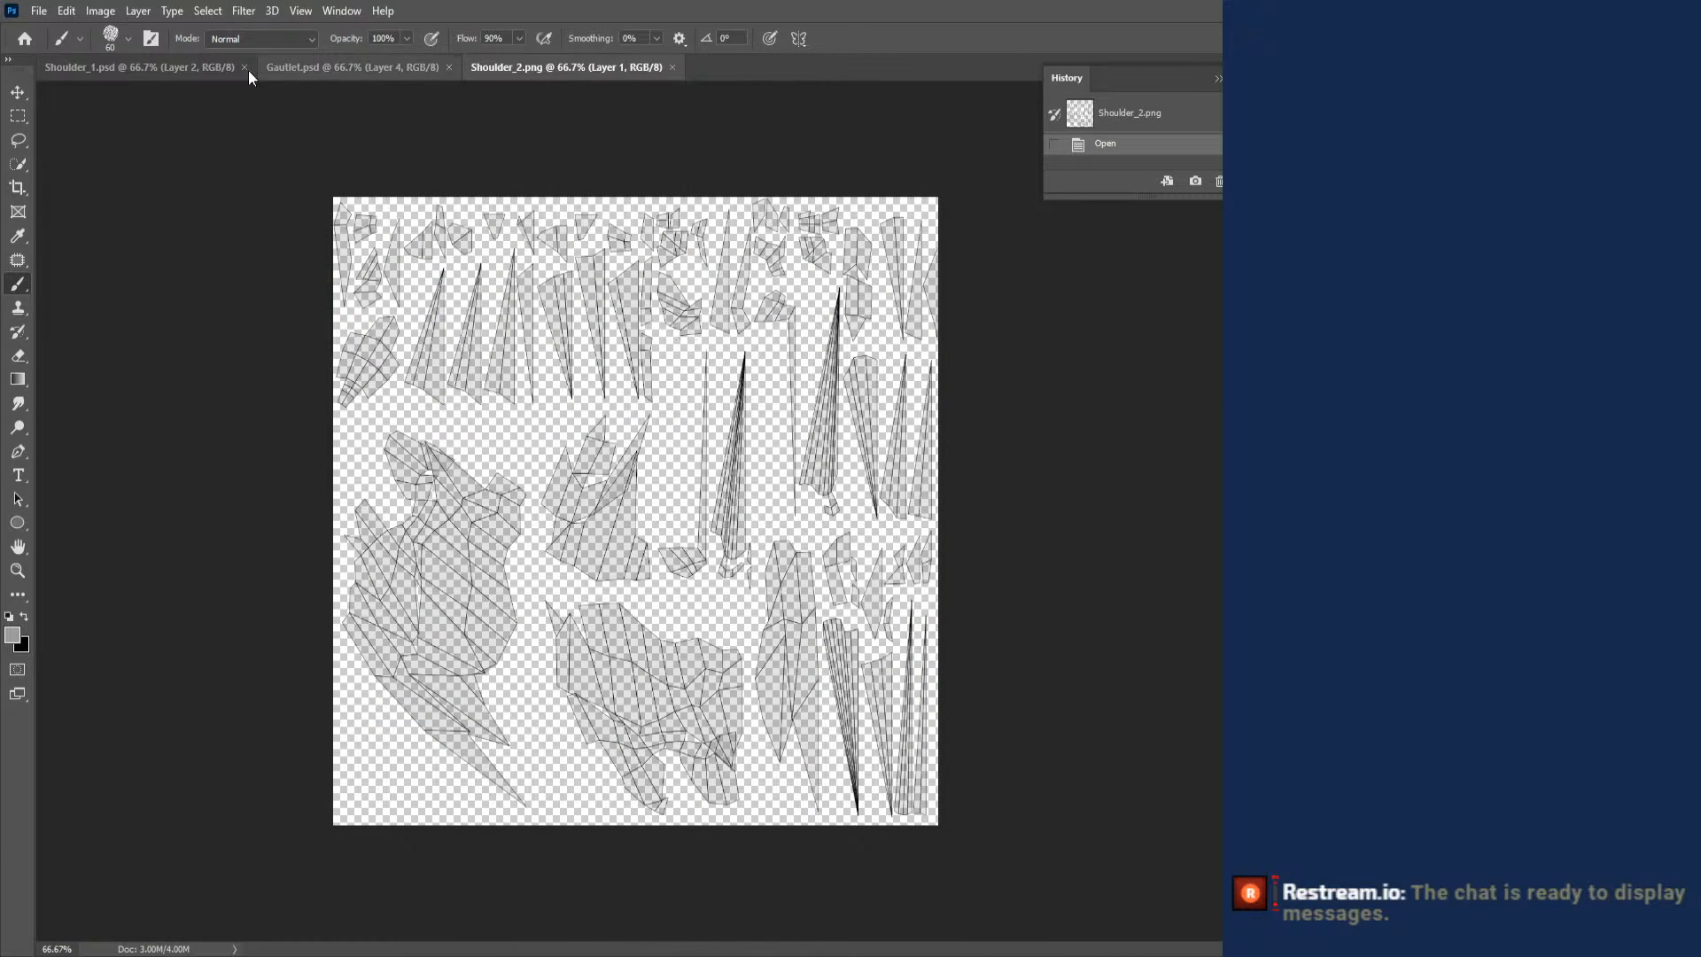
# - Copy the dark purple background layer from Gautlet.psd into Shoulder_2.png and place it beneath the UV wireframe layer
pyautogui.click(150, 71)
pyautogui.click(306, 71)
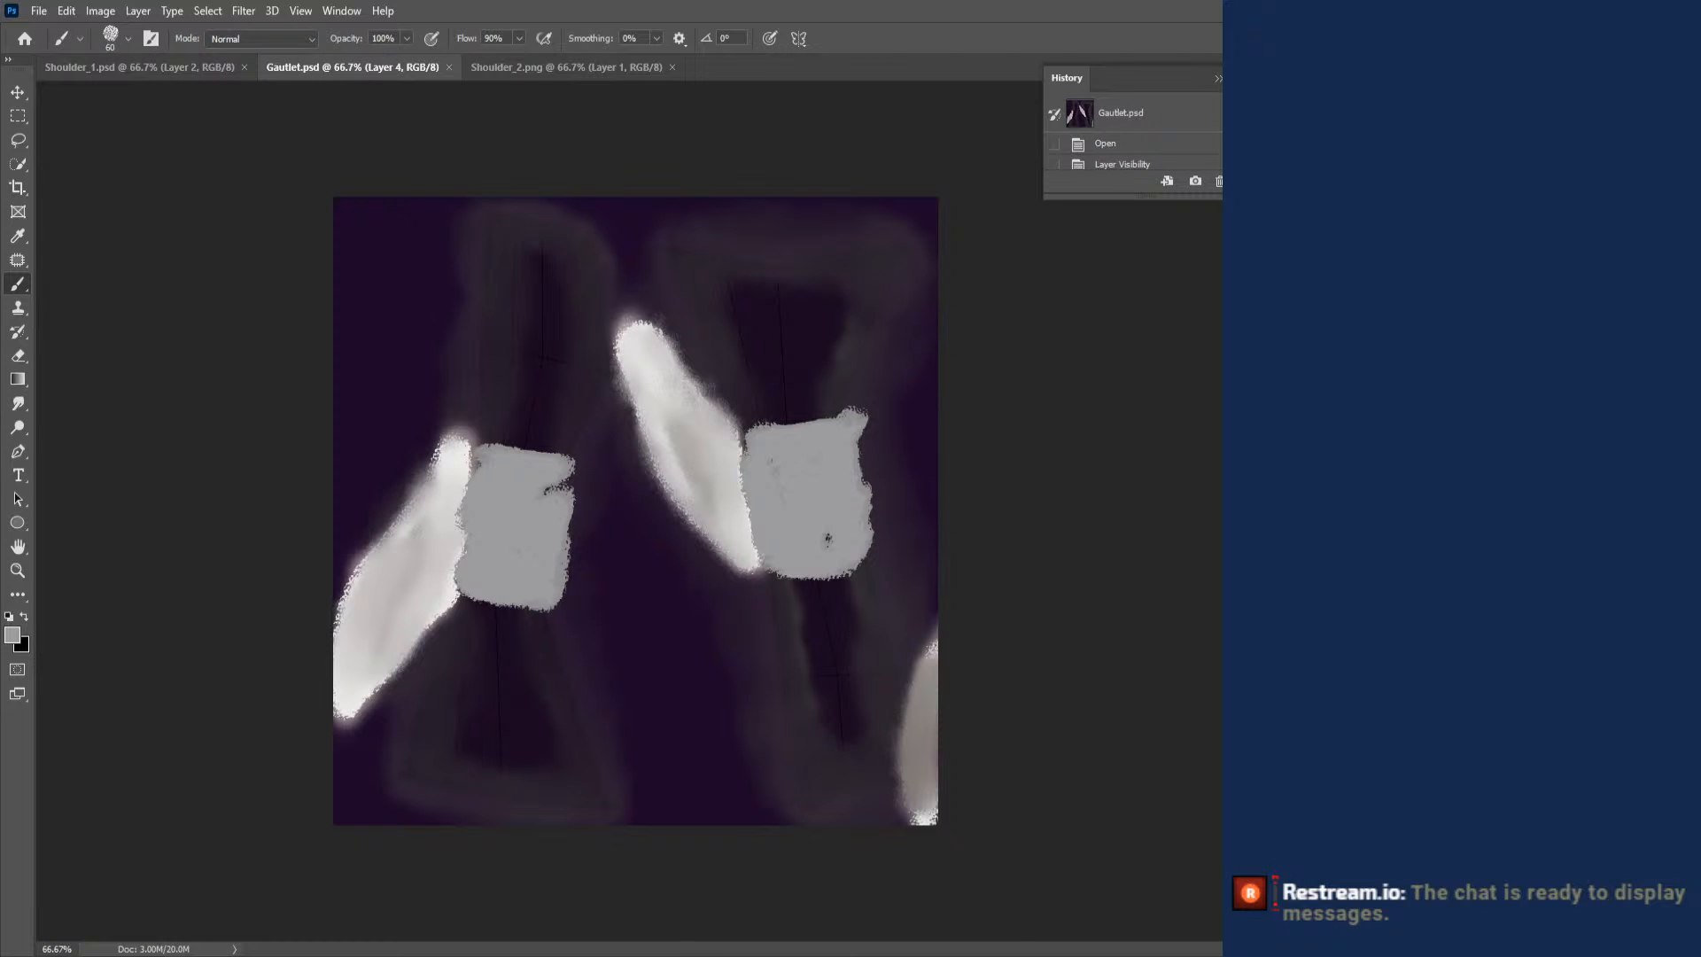
pyautogui.keyDown('ctrl'); pyautogui.click(791, 321); pyautogui.keyUp('ctrl')
pyautogui.click(599, 66)
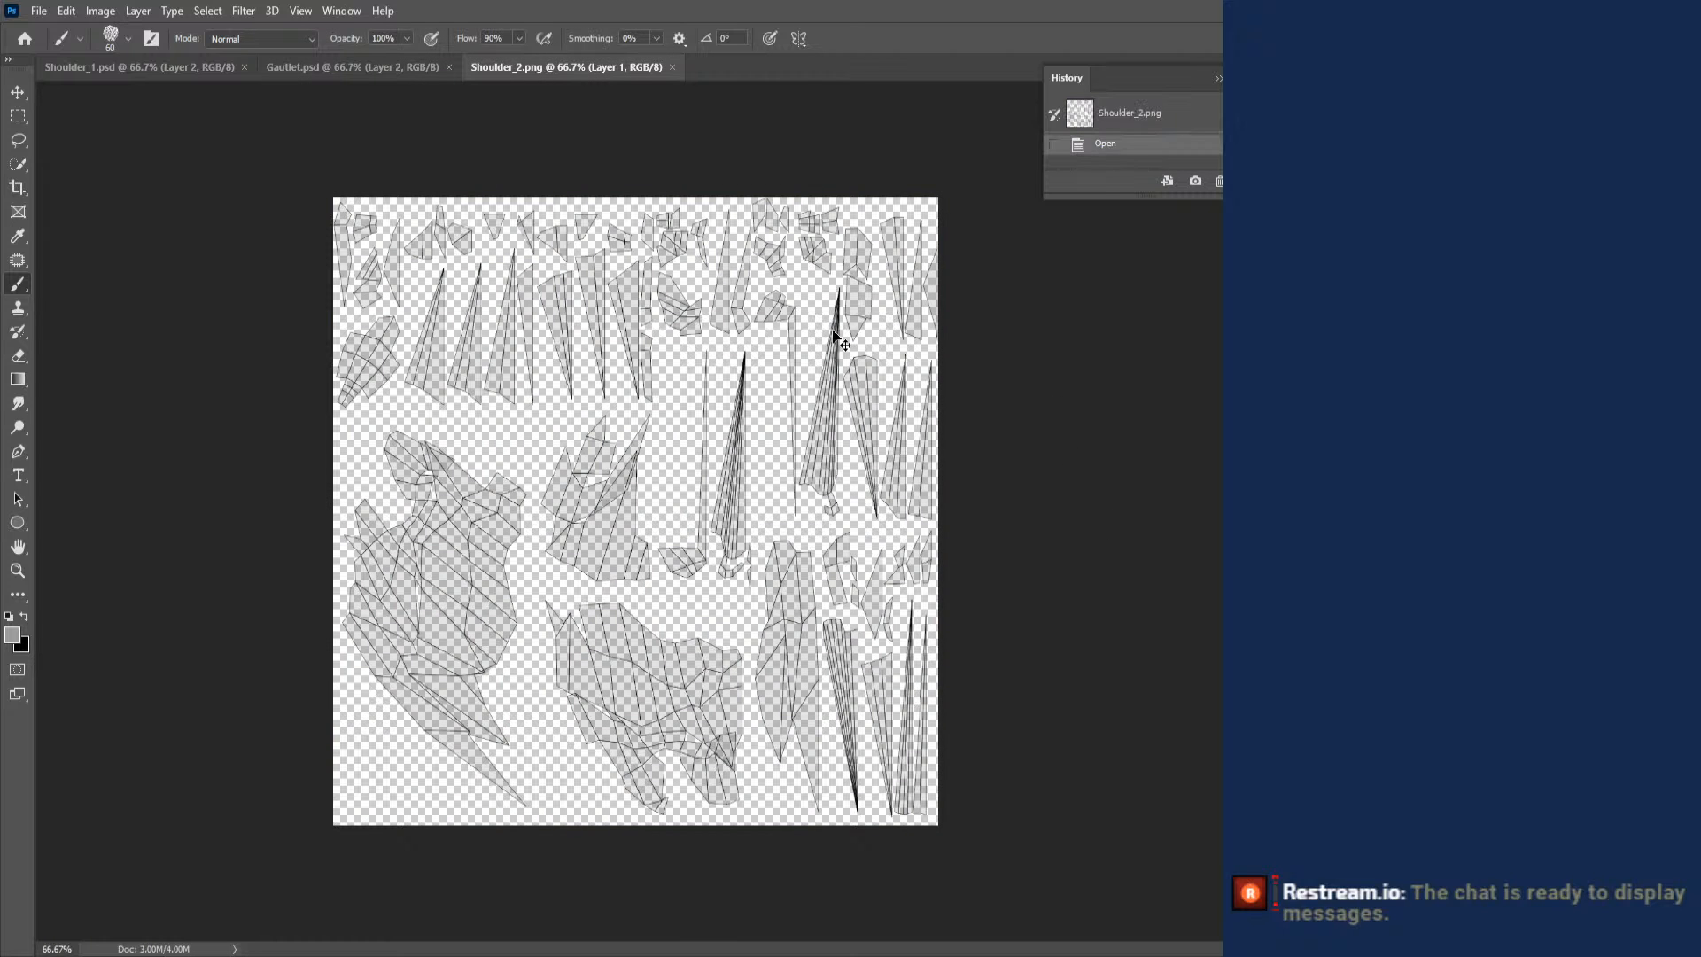
pyautogui.moveTo(832, 329); pyautogui.dragTo(834, 331)
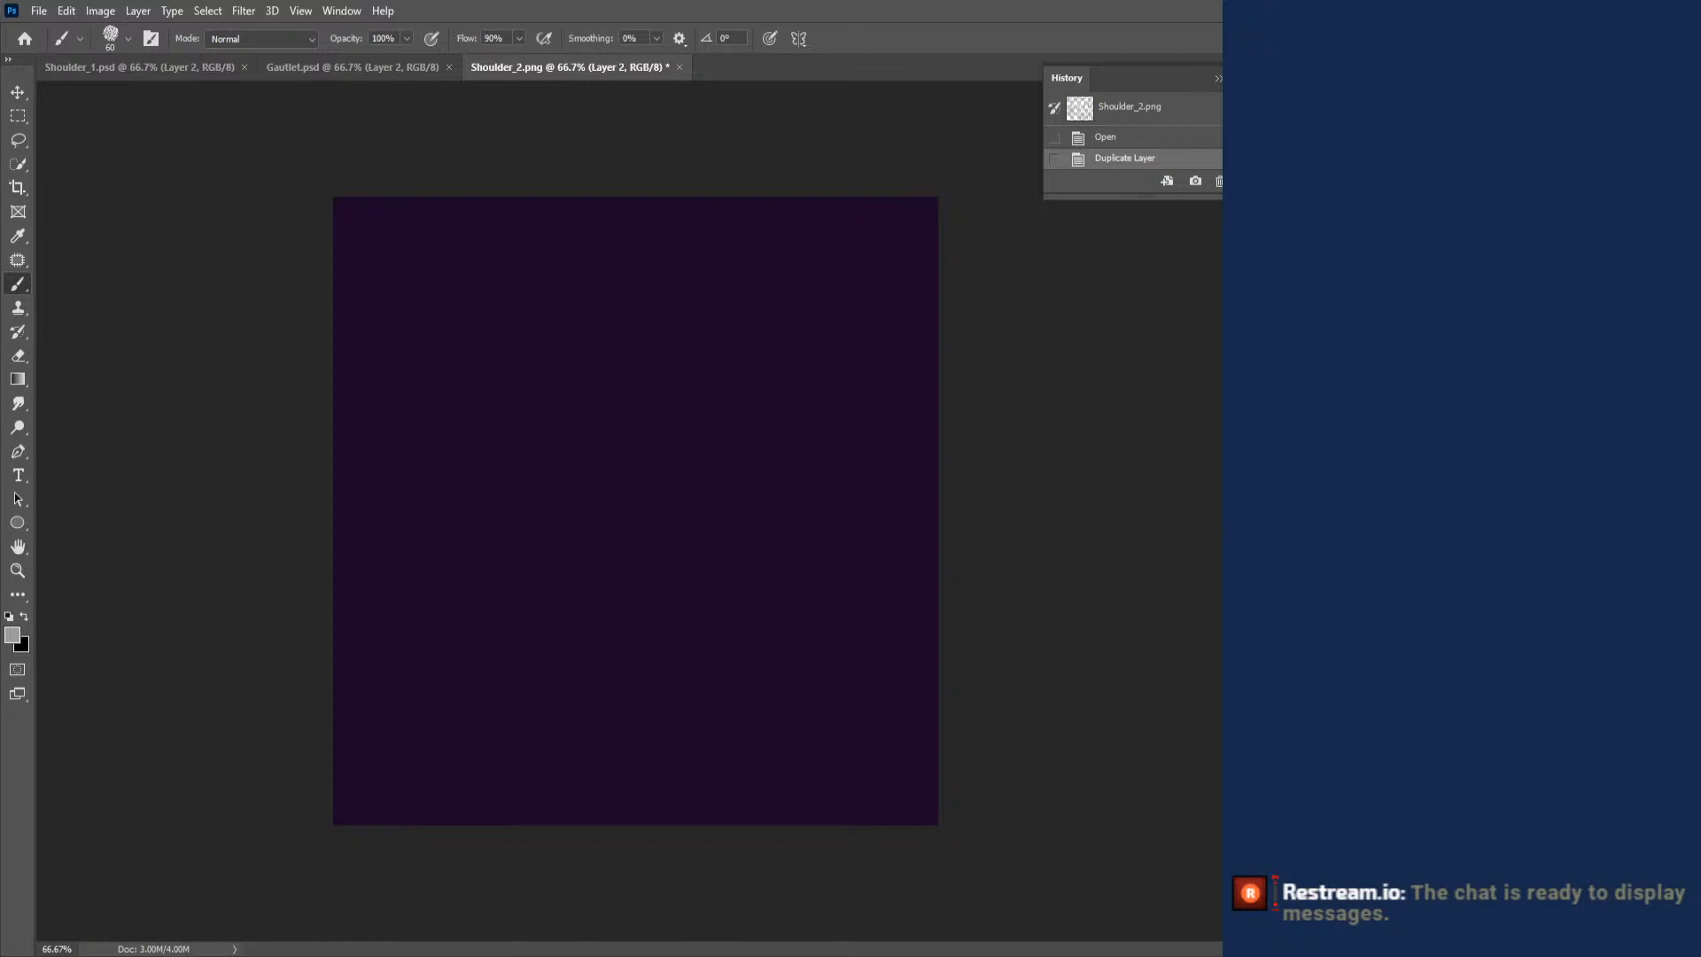
pyautogui.hotkey('ctrl', '[')
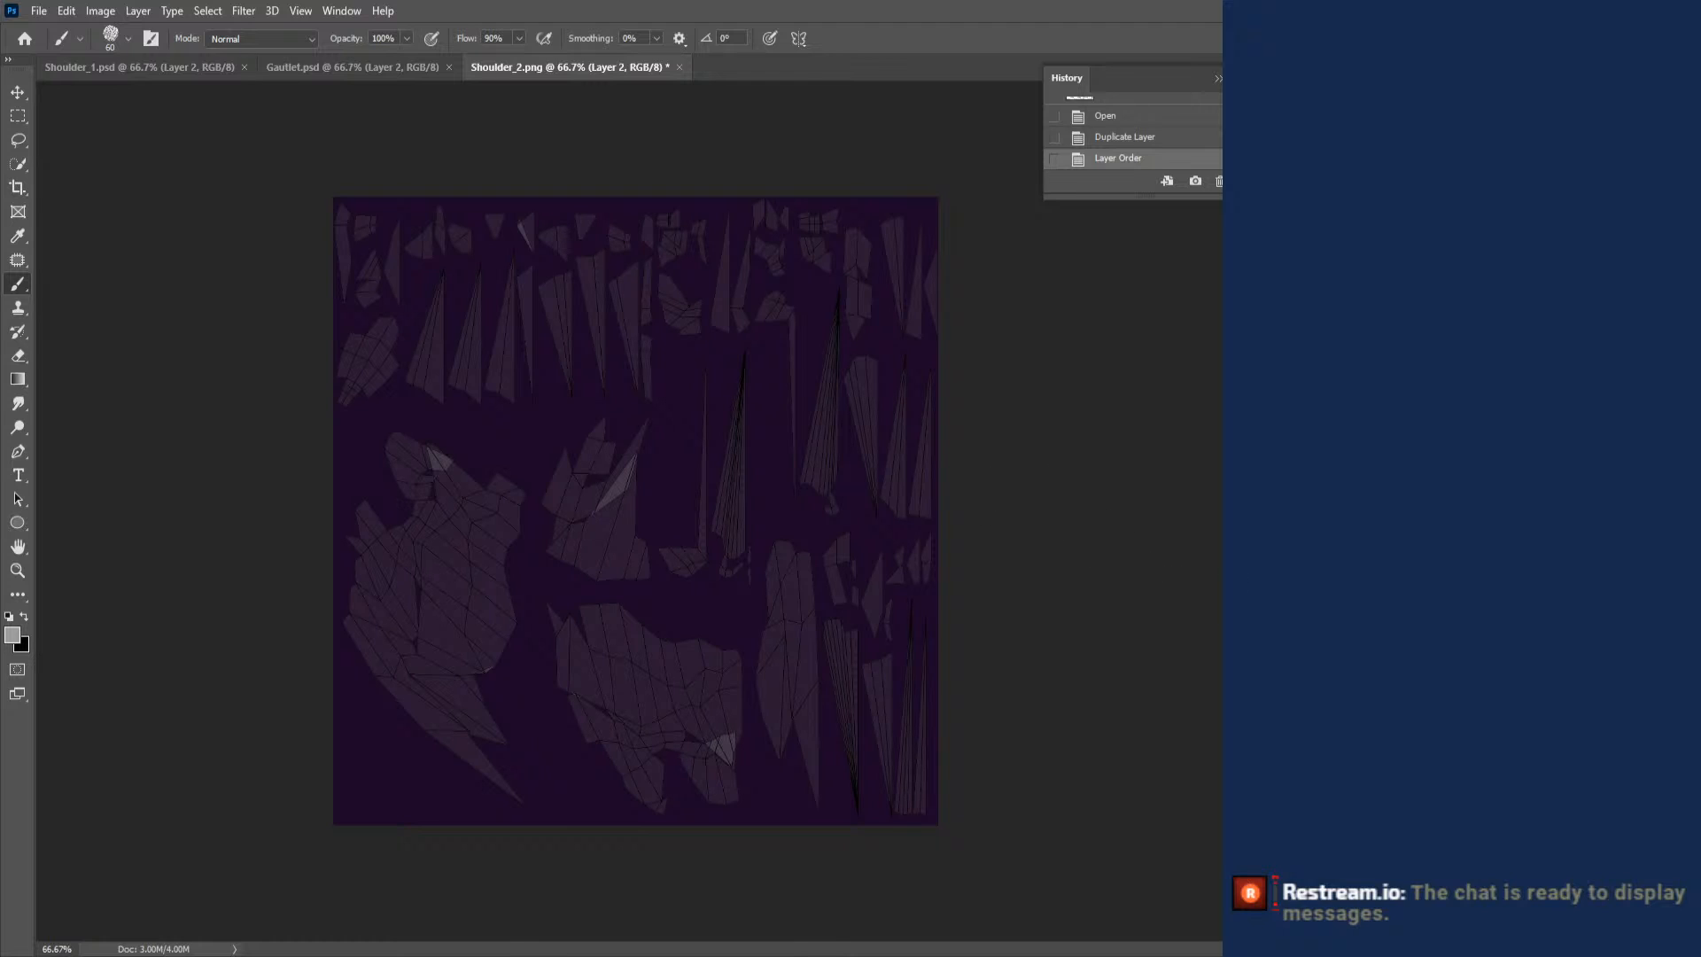
# - Open the layer style settings of the UV wireframe Layer 1 and try Inner Shadow and Inner Glow, turning both off again
pyautogui.doubleClick(1559, 612)
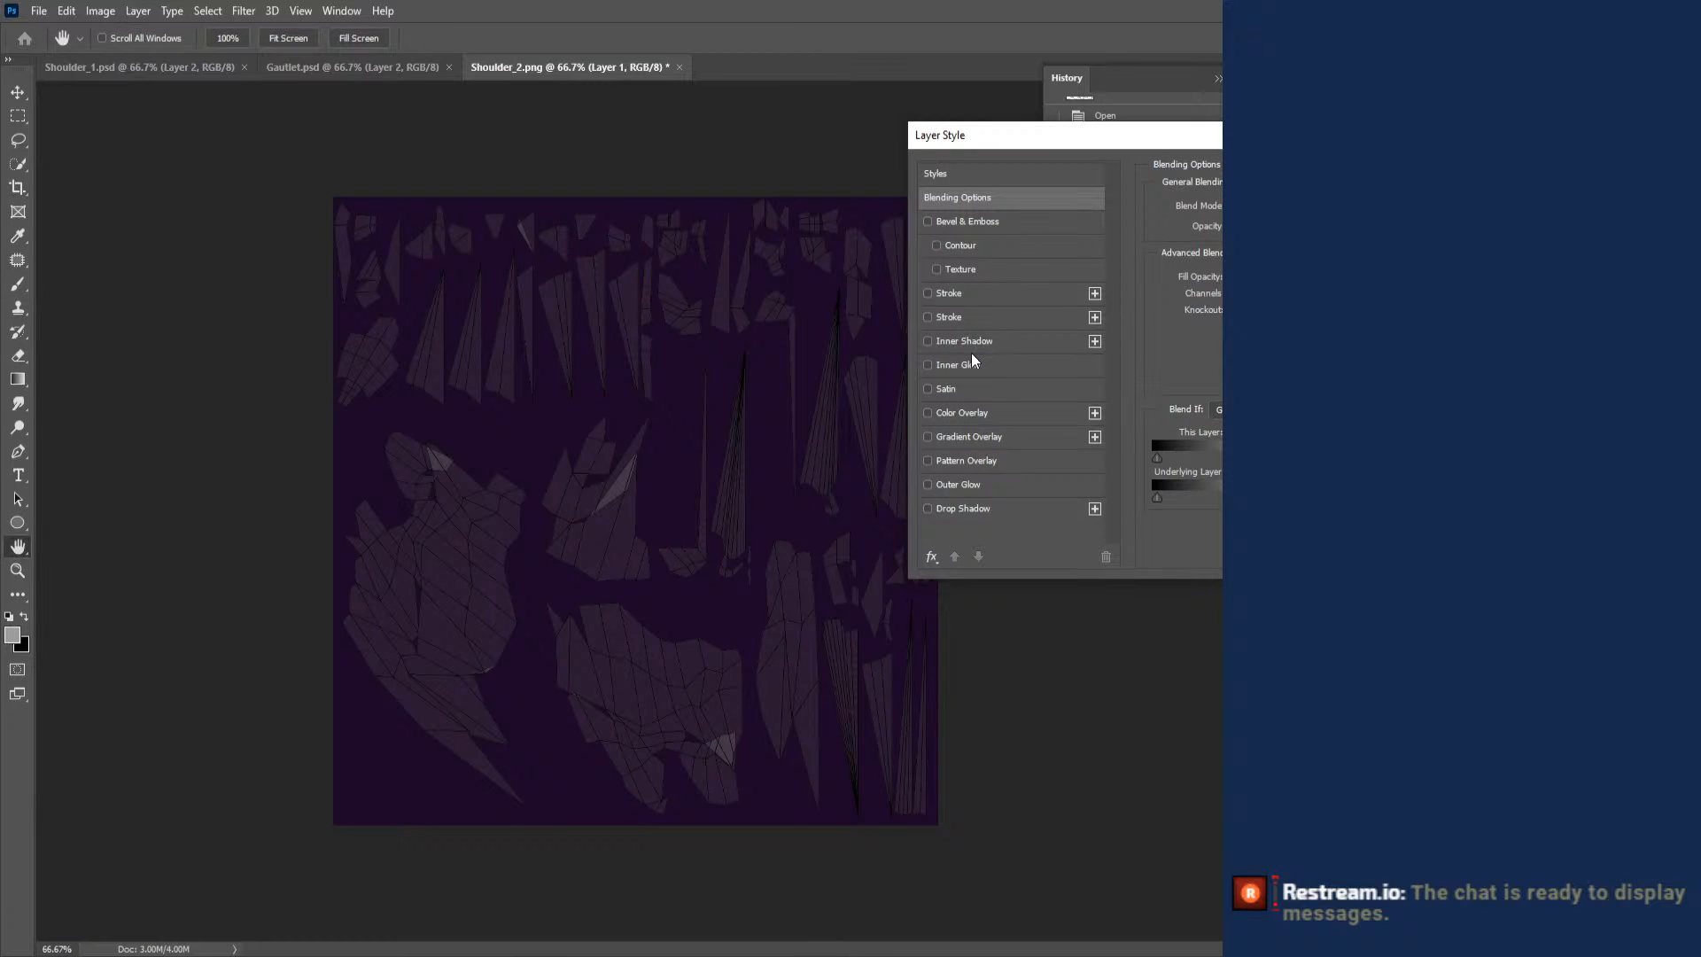
pyautogui.click(928, 319)
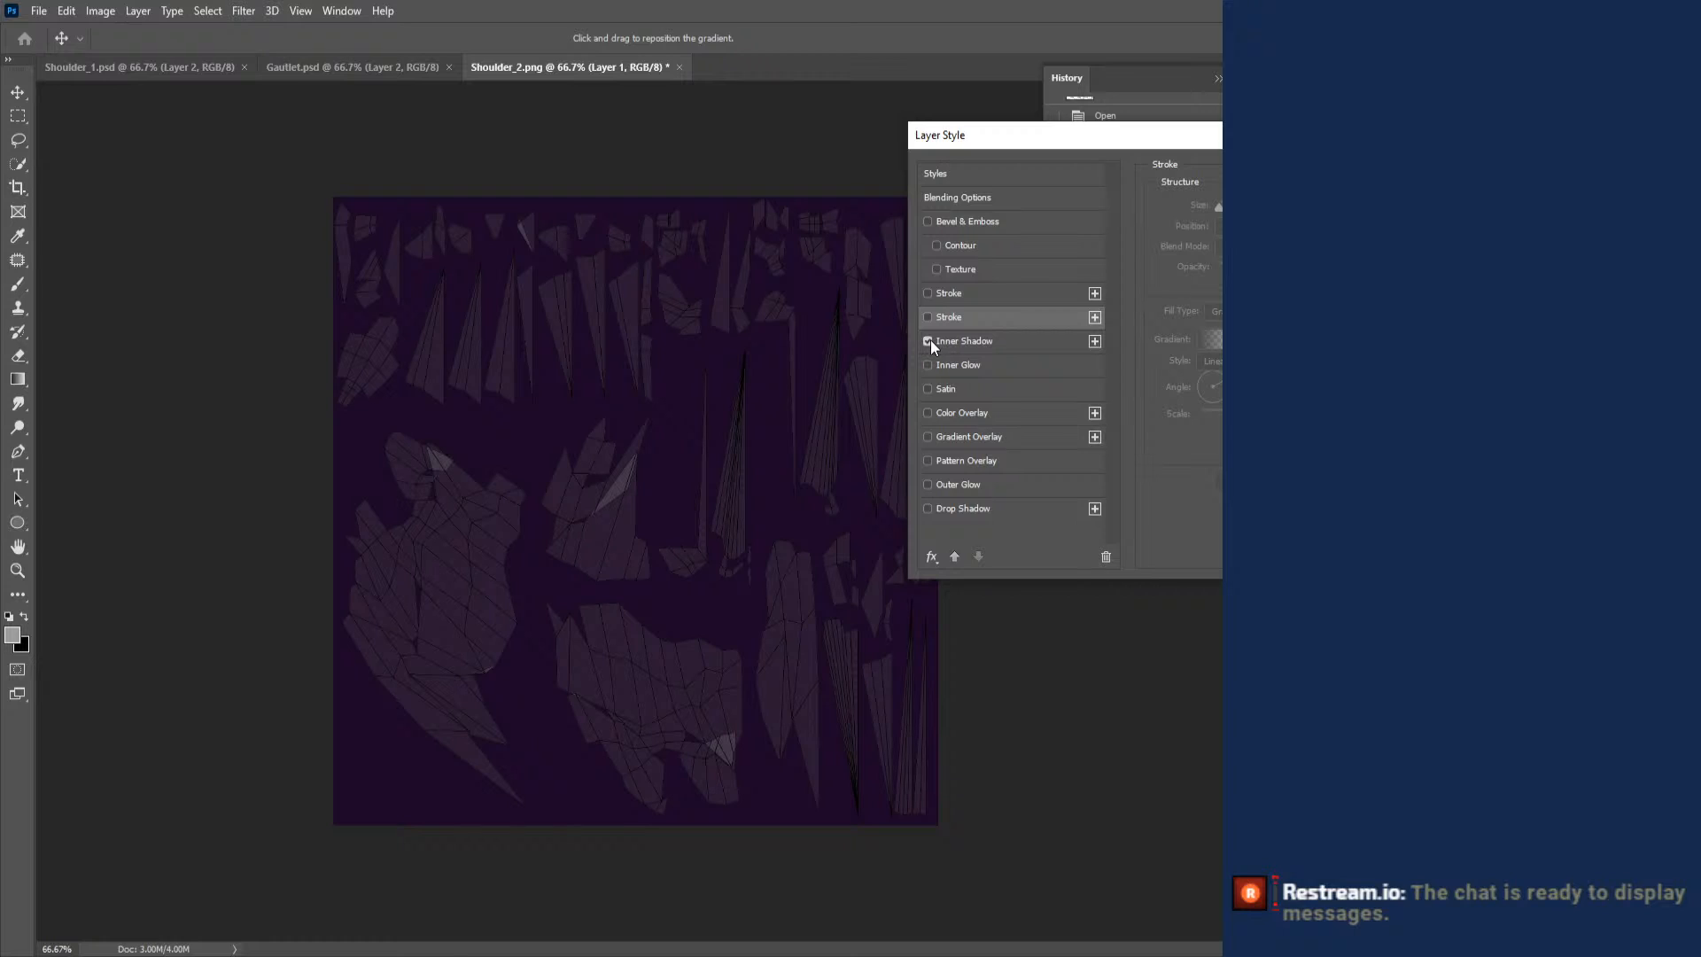
pyautogui.click(986, 340)
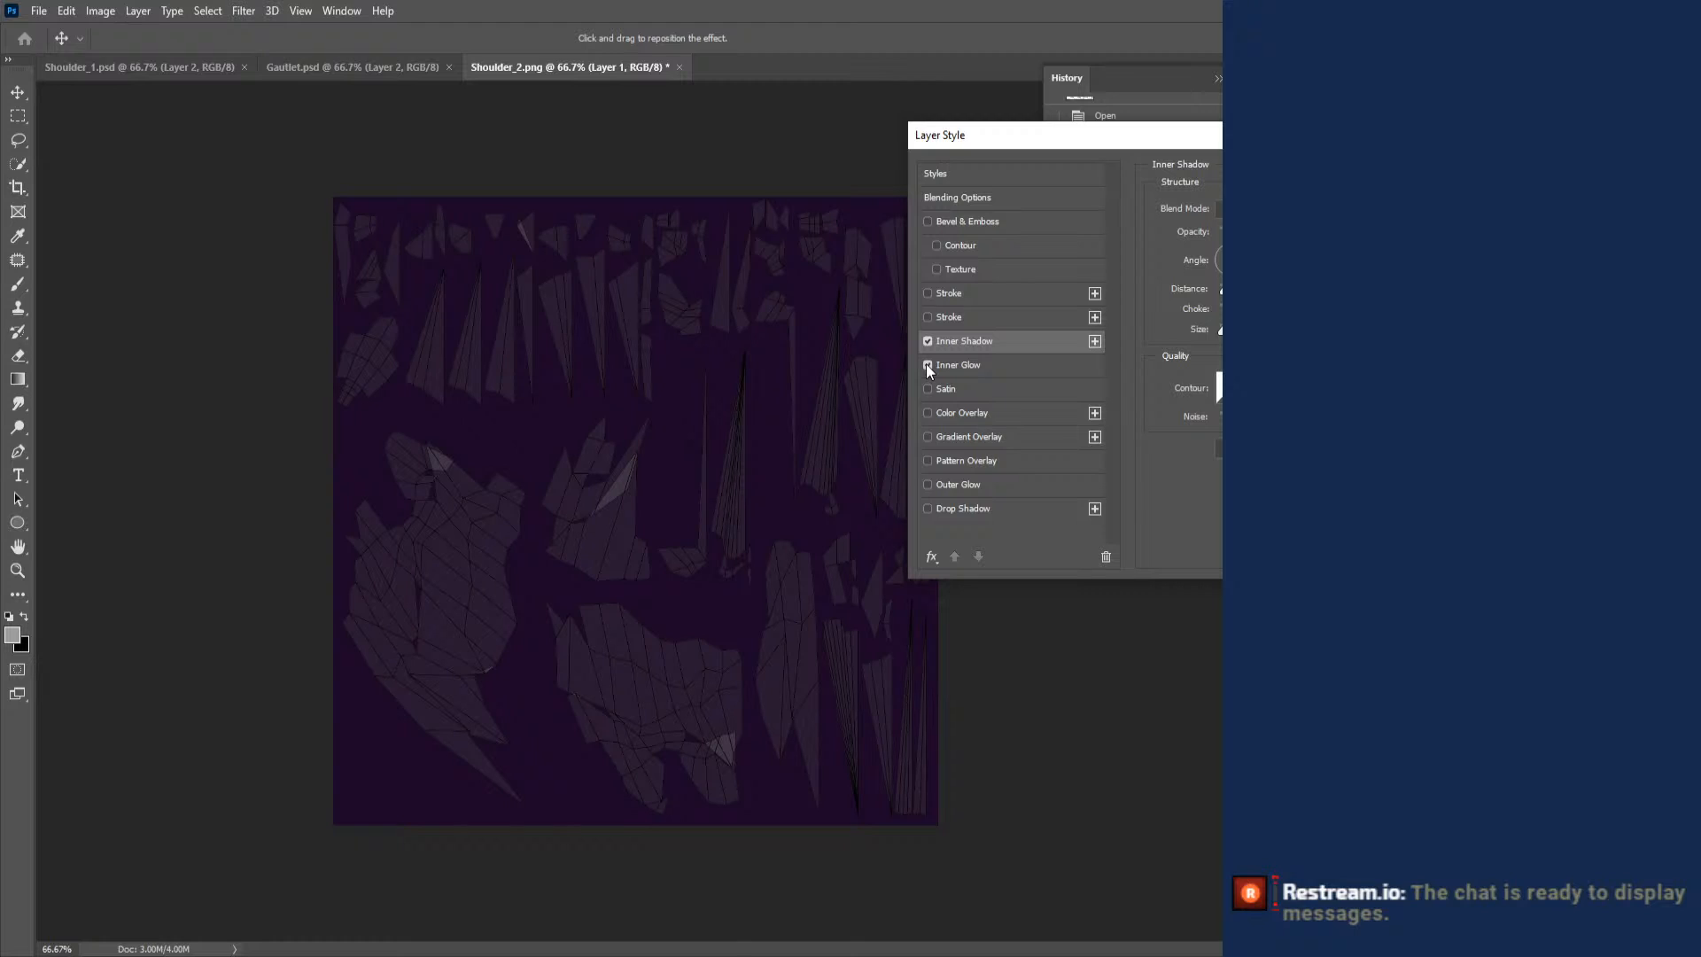
pyautogui.click(971, 364)
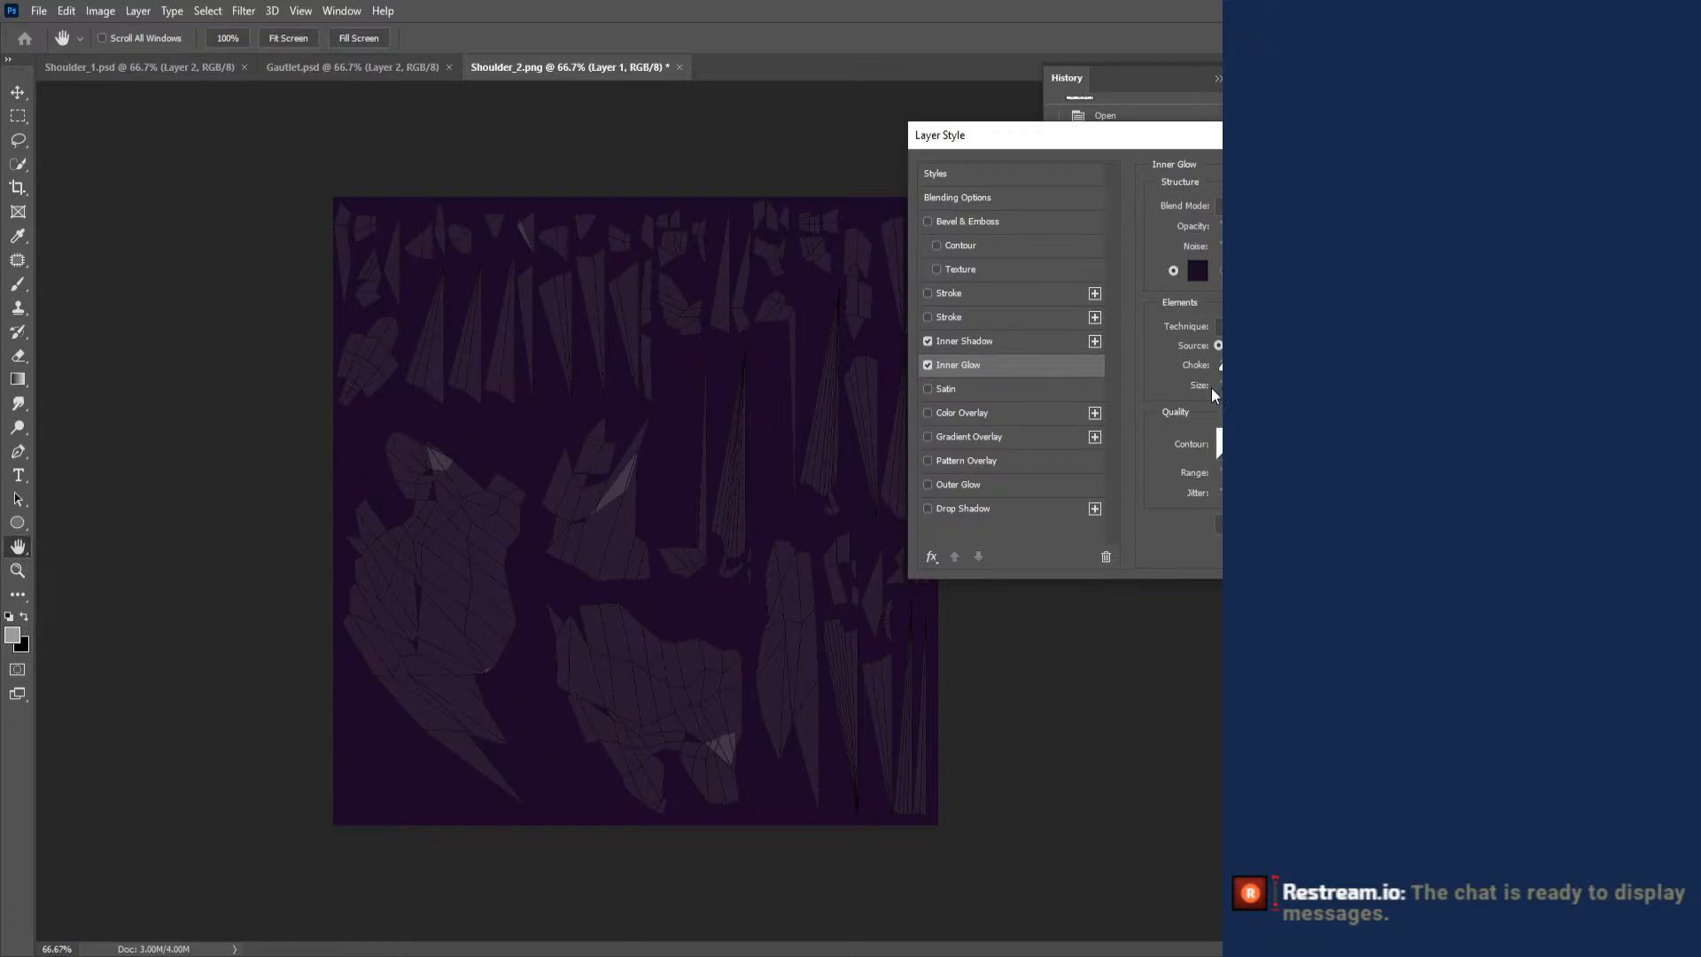
pyautogui.click(928, 363)
pyautogui.click(927, 342)
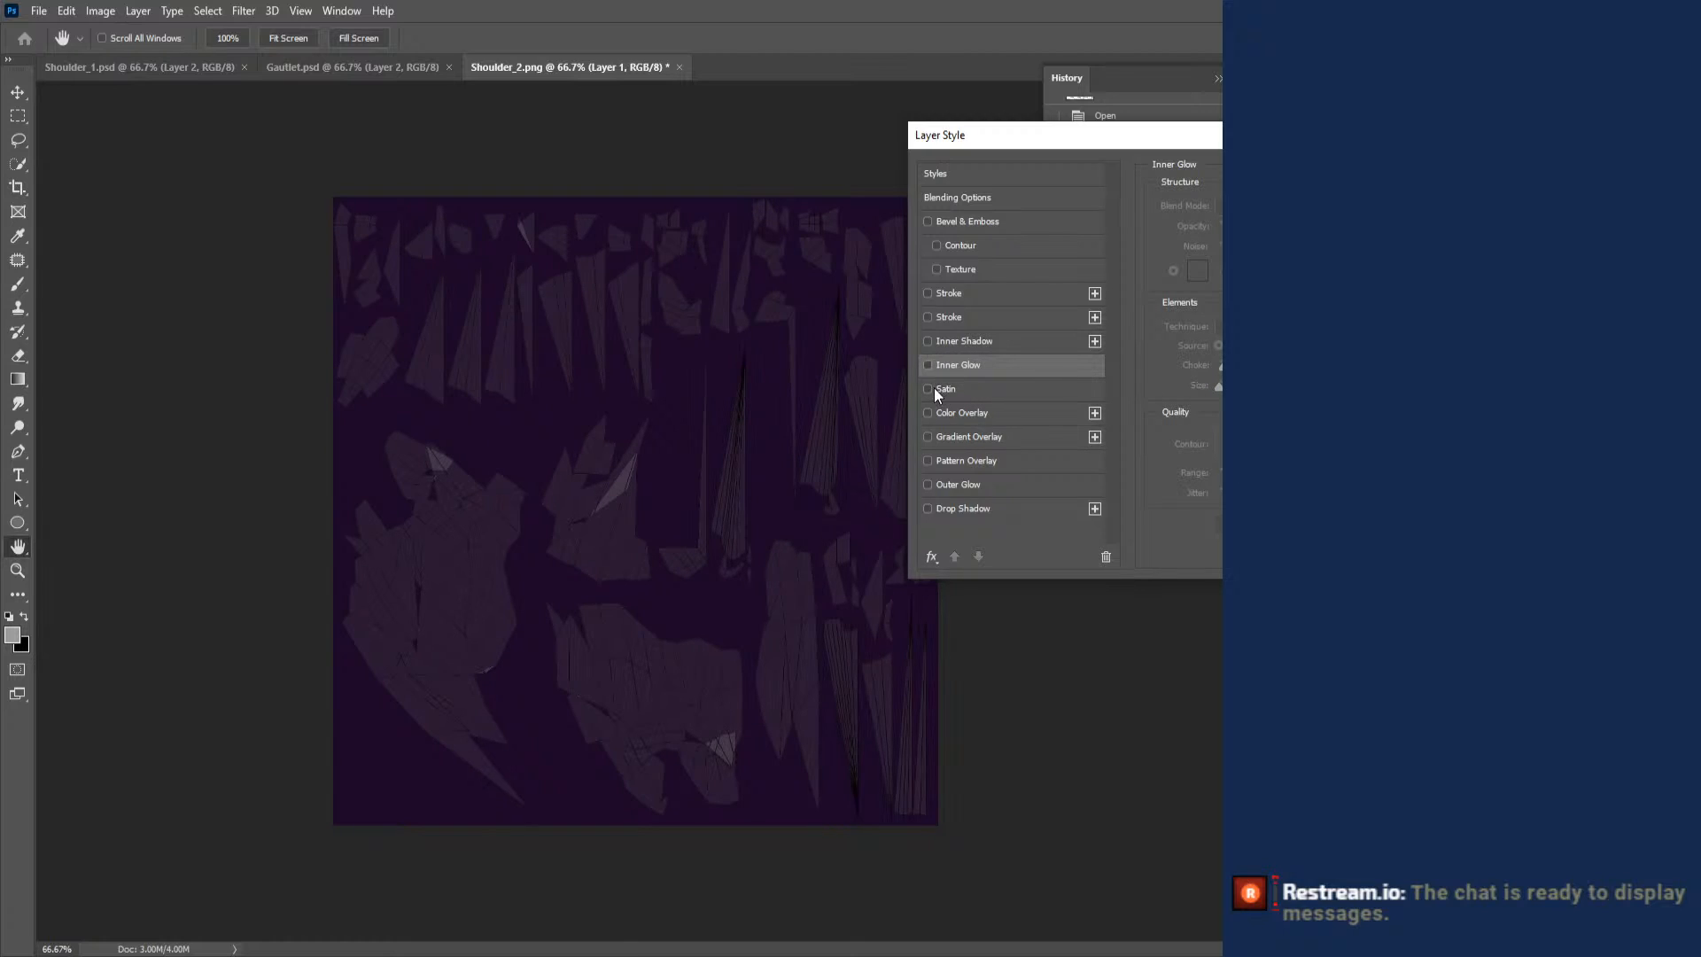
# - Apply Satin, Color Overlay and Outer Glow effects to the UV wireframe Layer 1
pyautogui.click(928, 388)
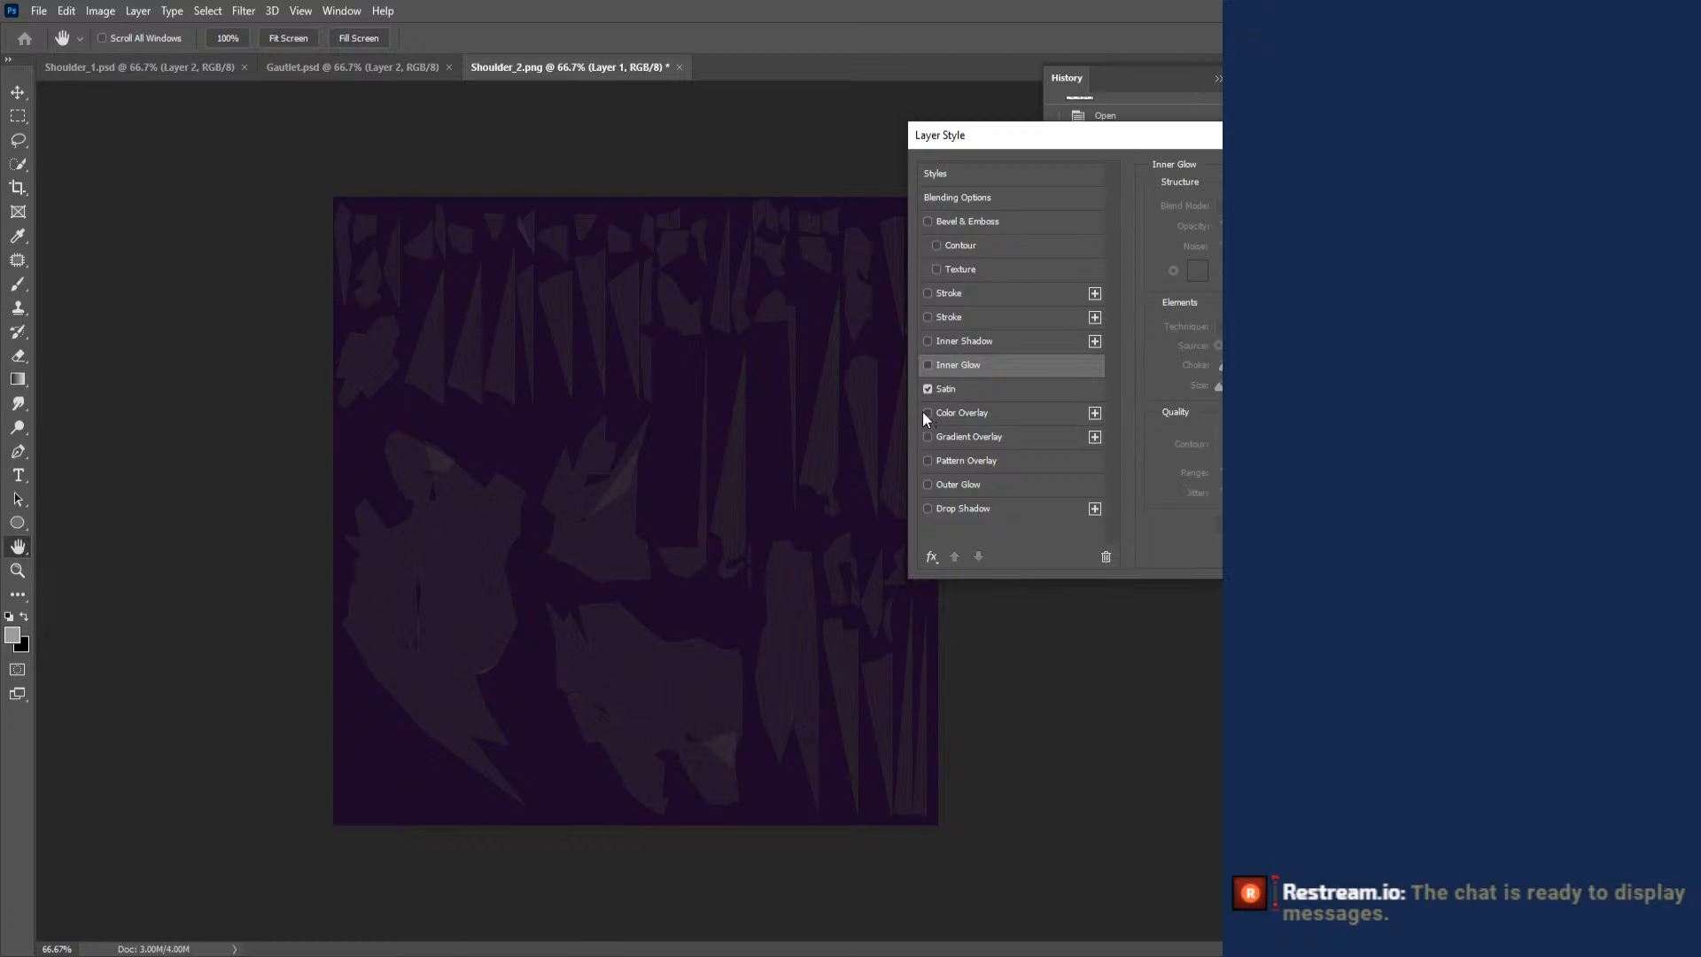
pyautogui.click(926, 412)
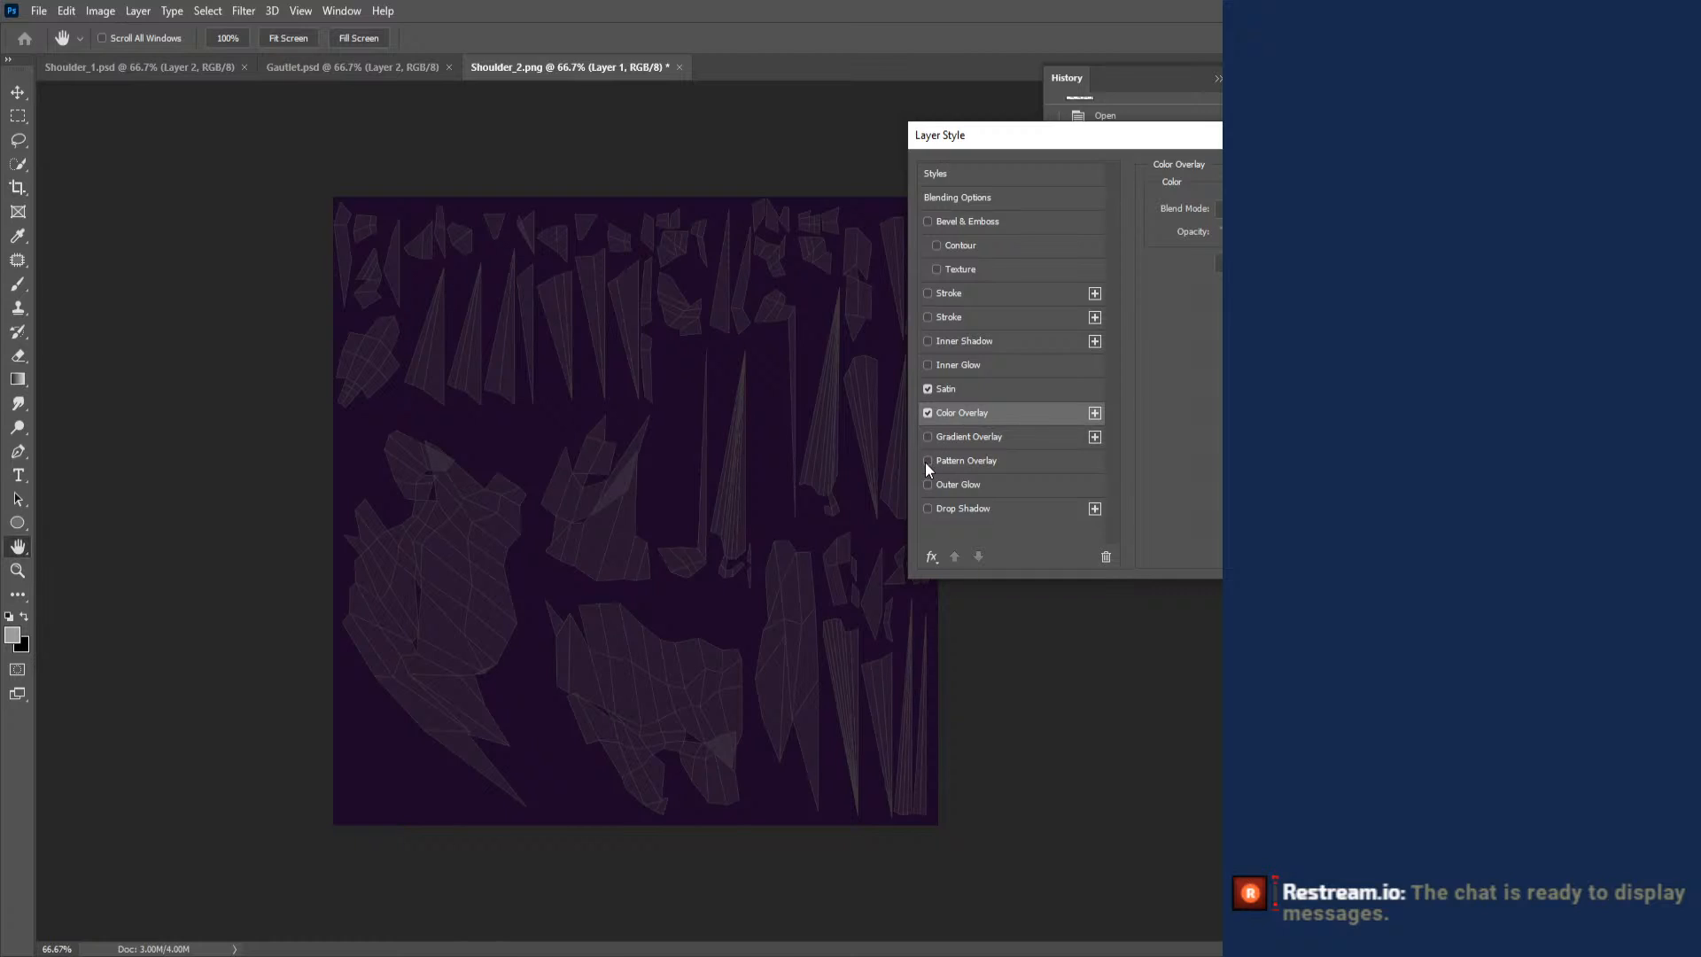
pyautogui.click(929, 484)
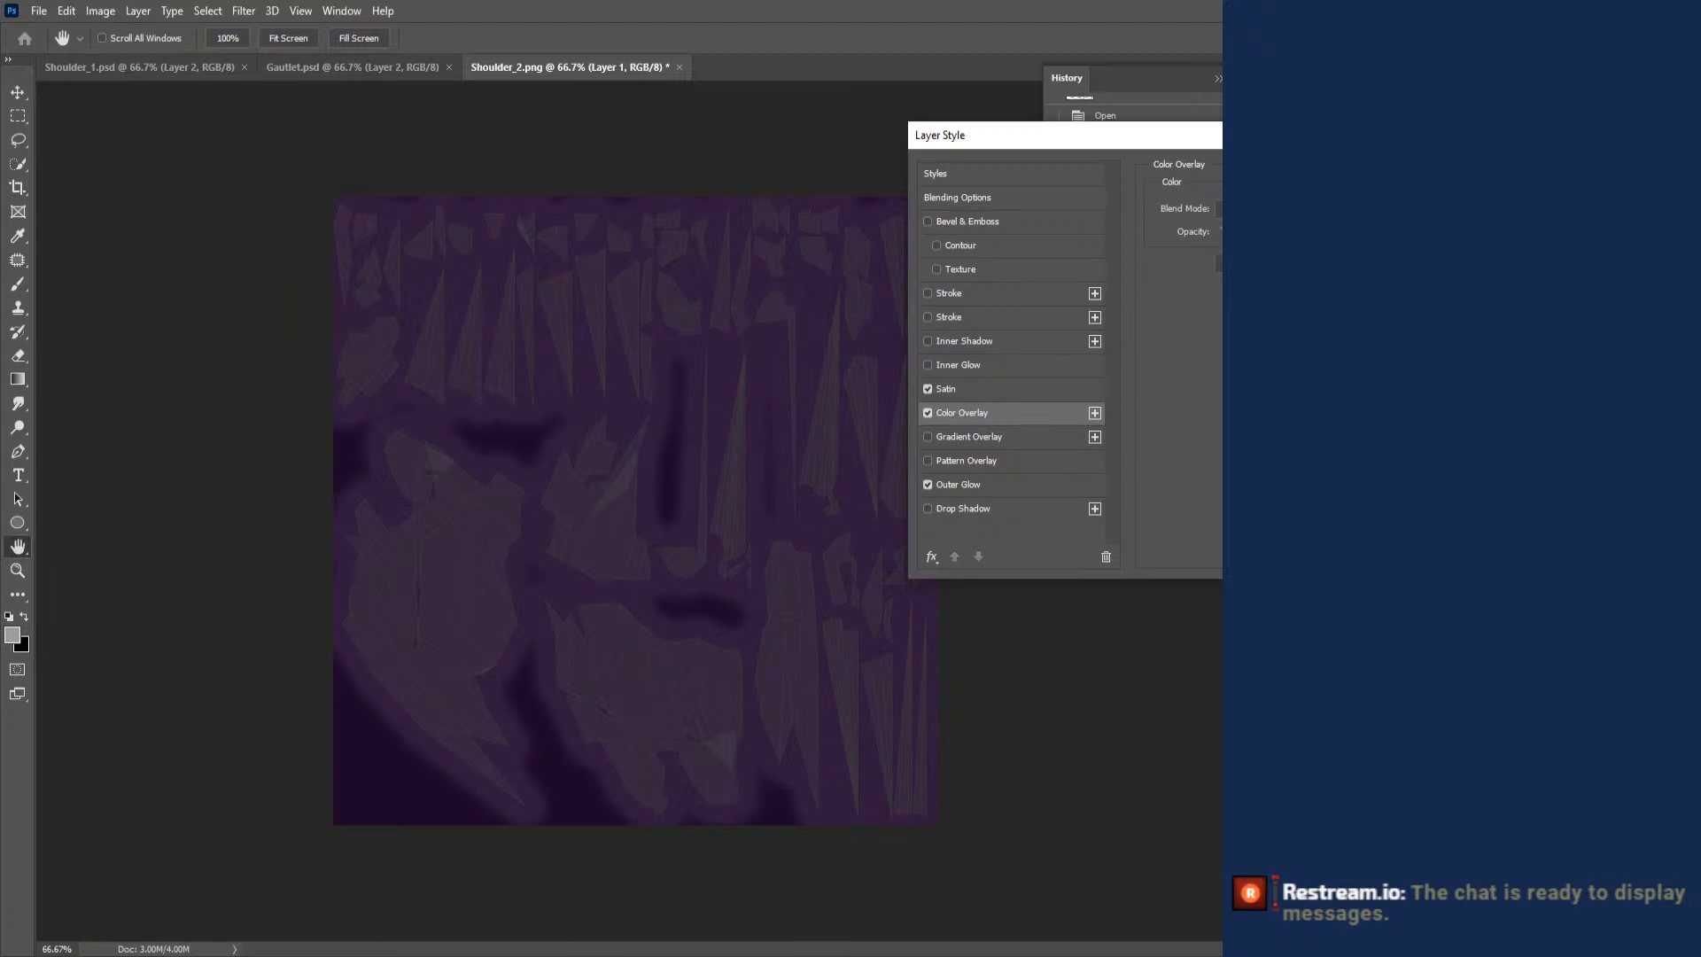
pyautogui.press('Return')
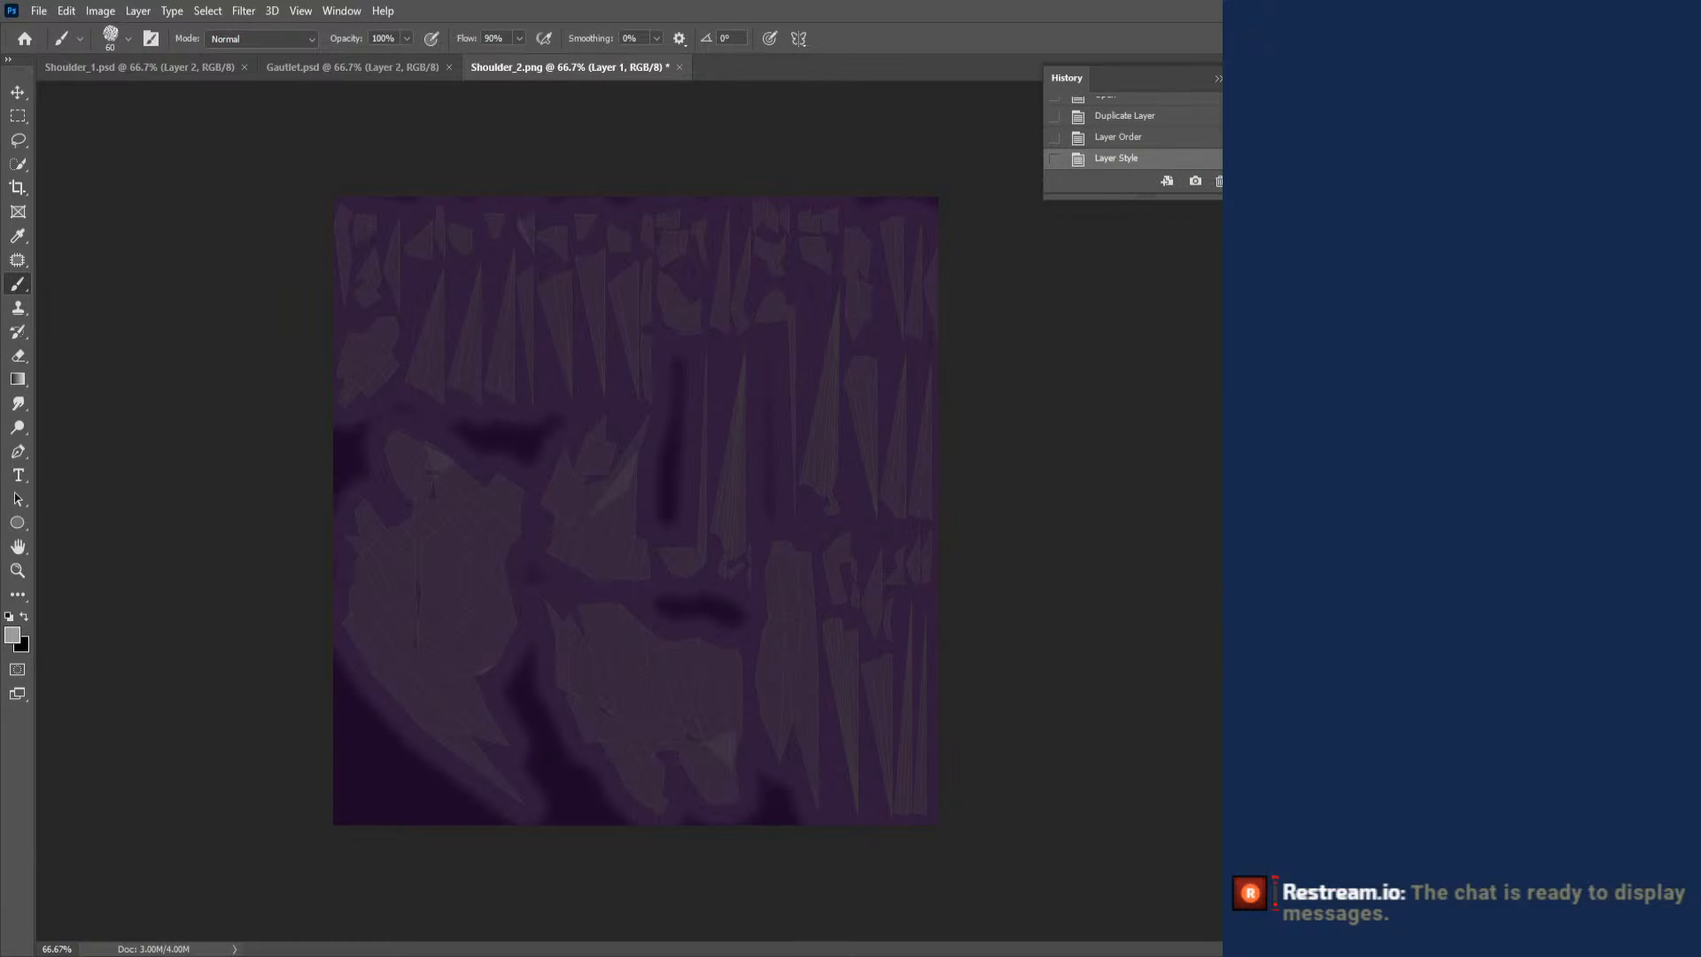
# - Create a new layer and paint white over the tall, narrow spike islands right of the UV layout's centre with a 26 px brush
pyautogui.hotkey('ctrl', 'shift', 'alt', 'n')
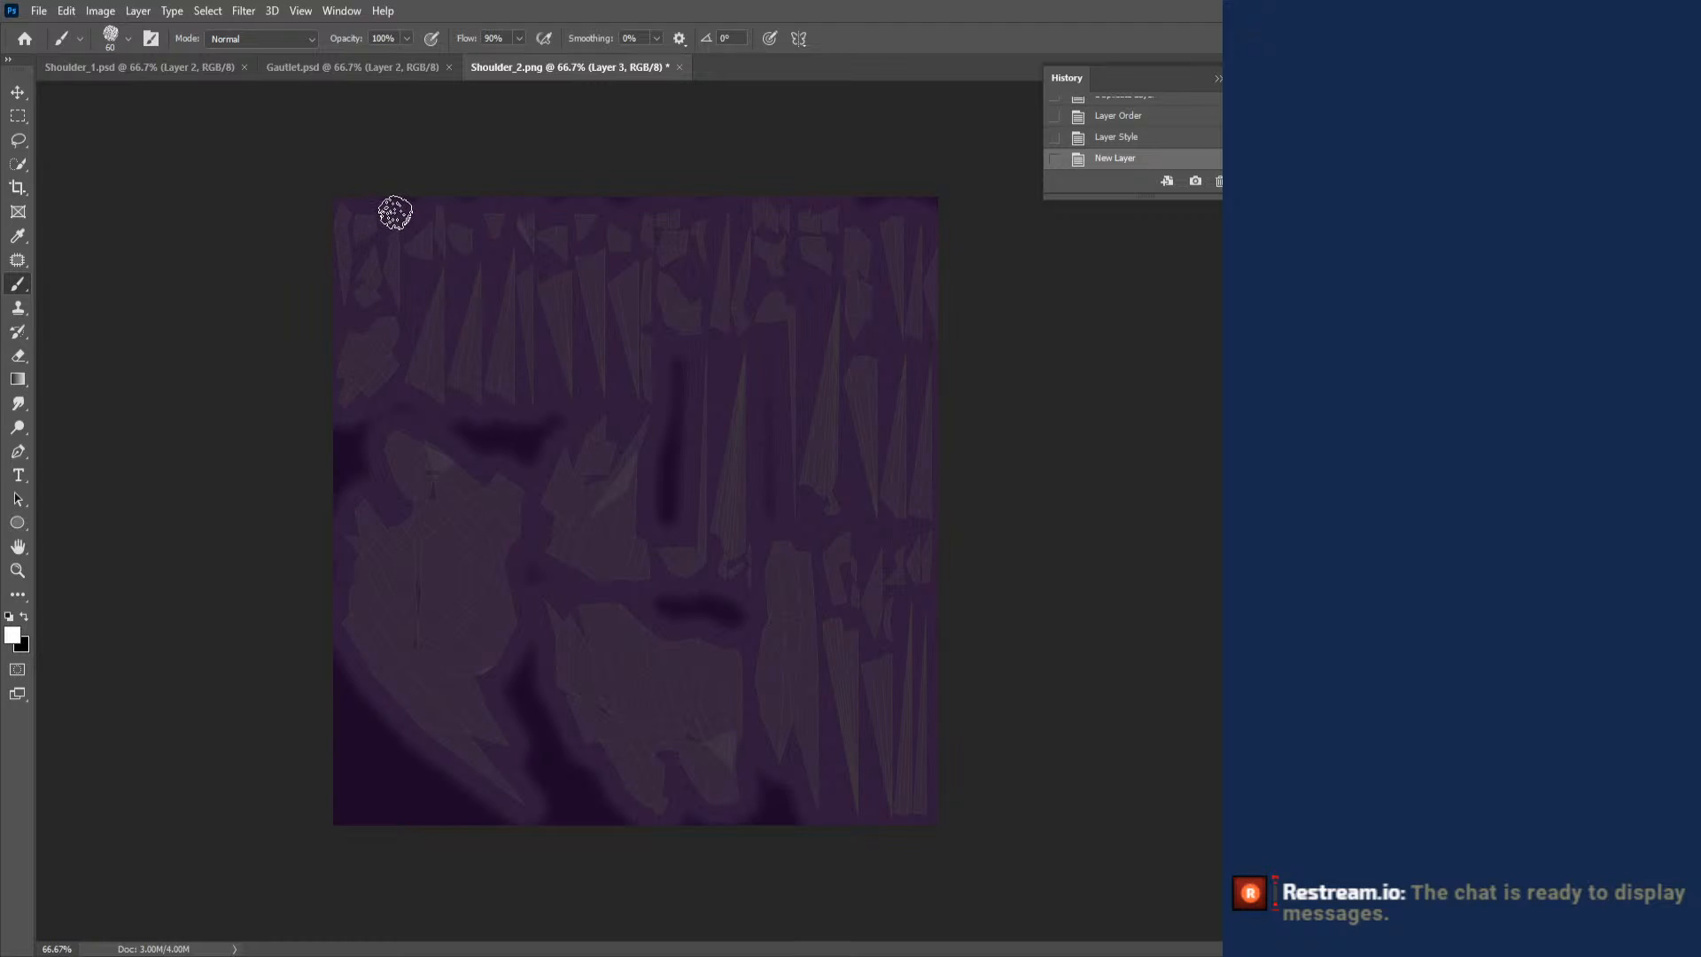
pyautogui.rightClick(395, 212)
pyautogui.click(501, 254)
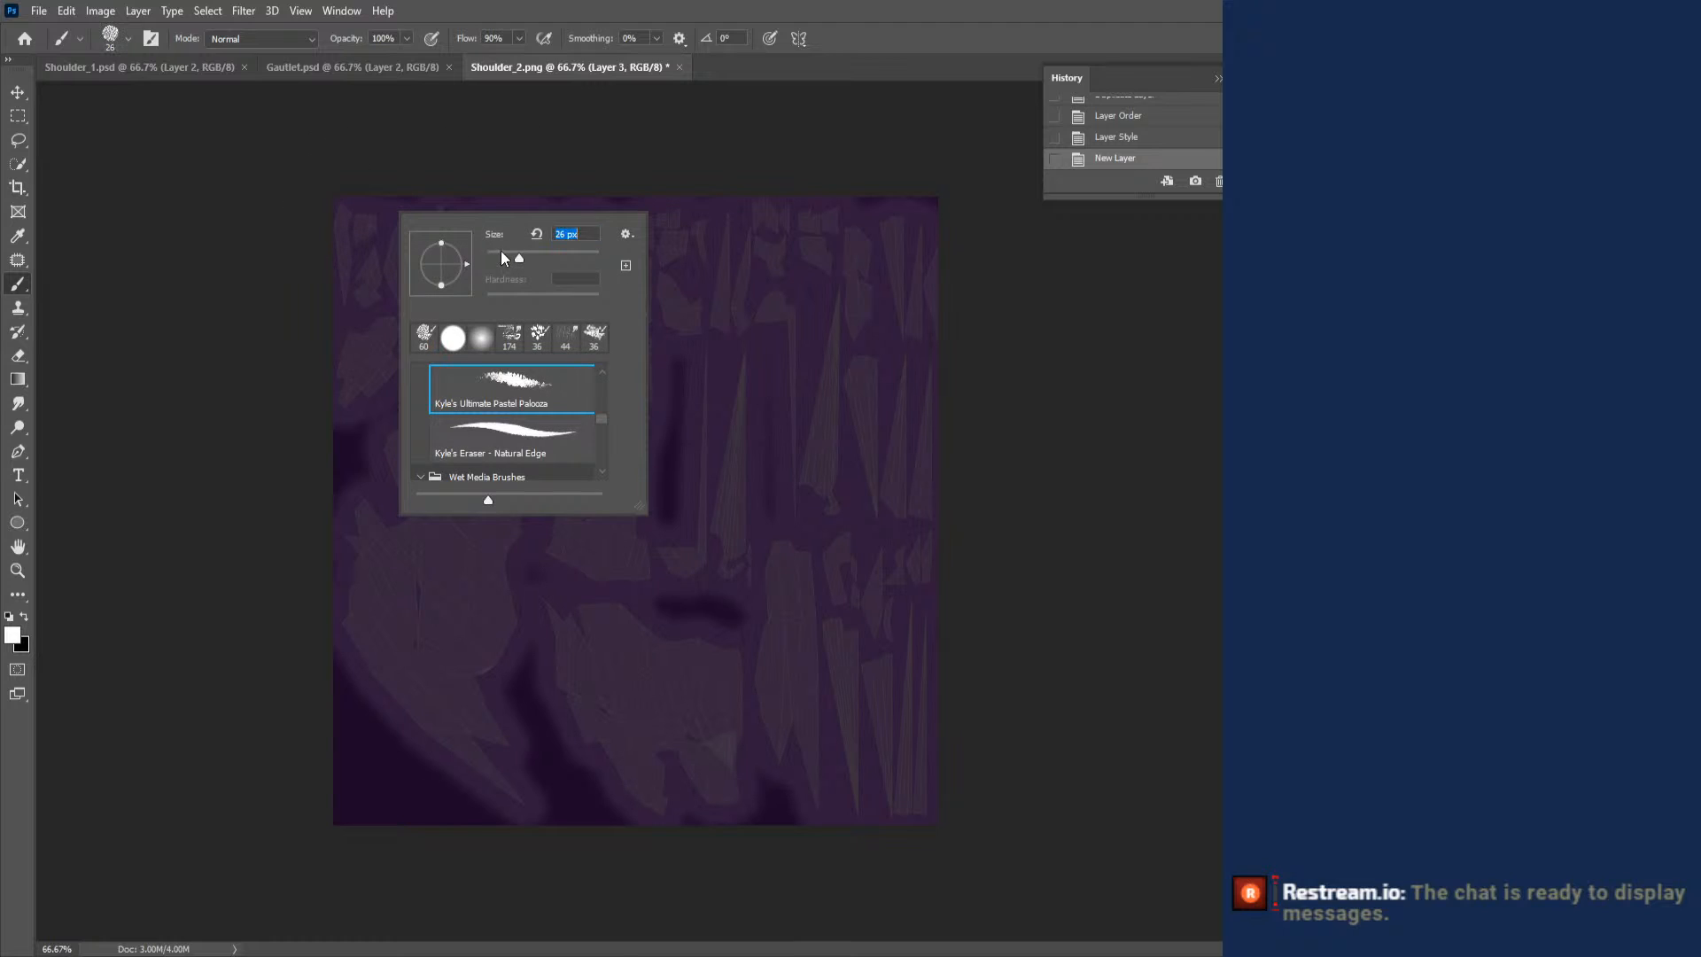
pyautogui.click(826, 353)
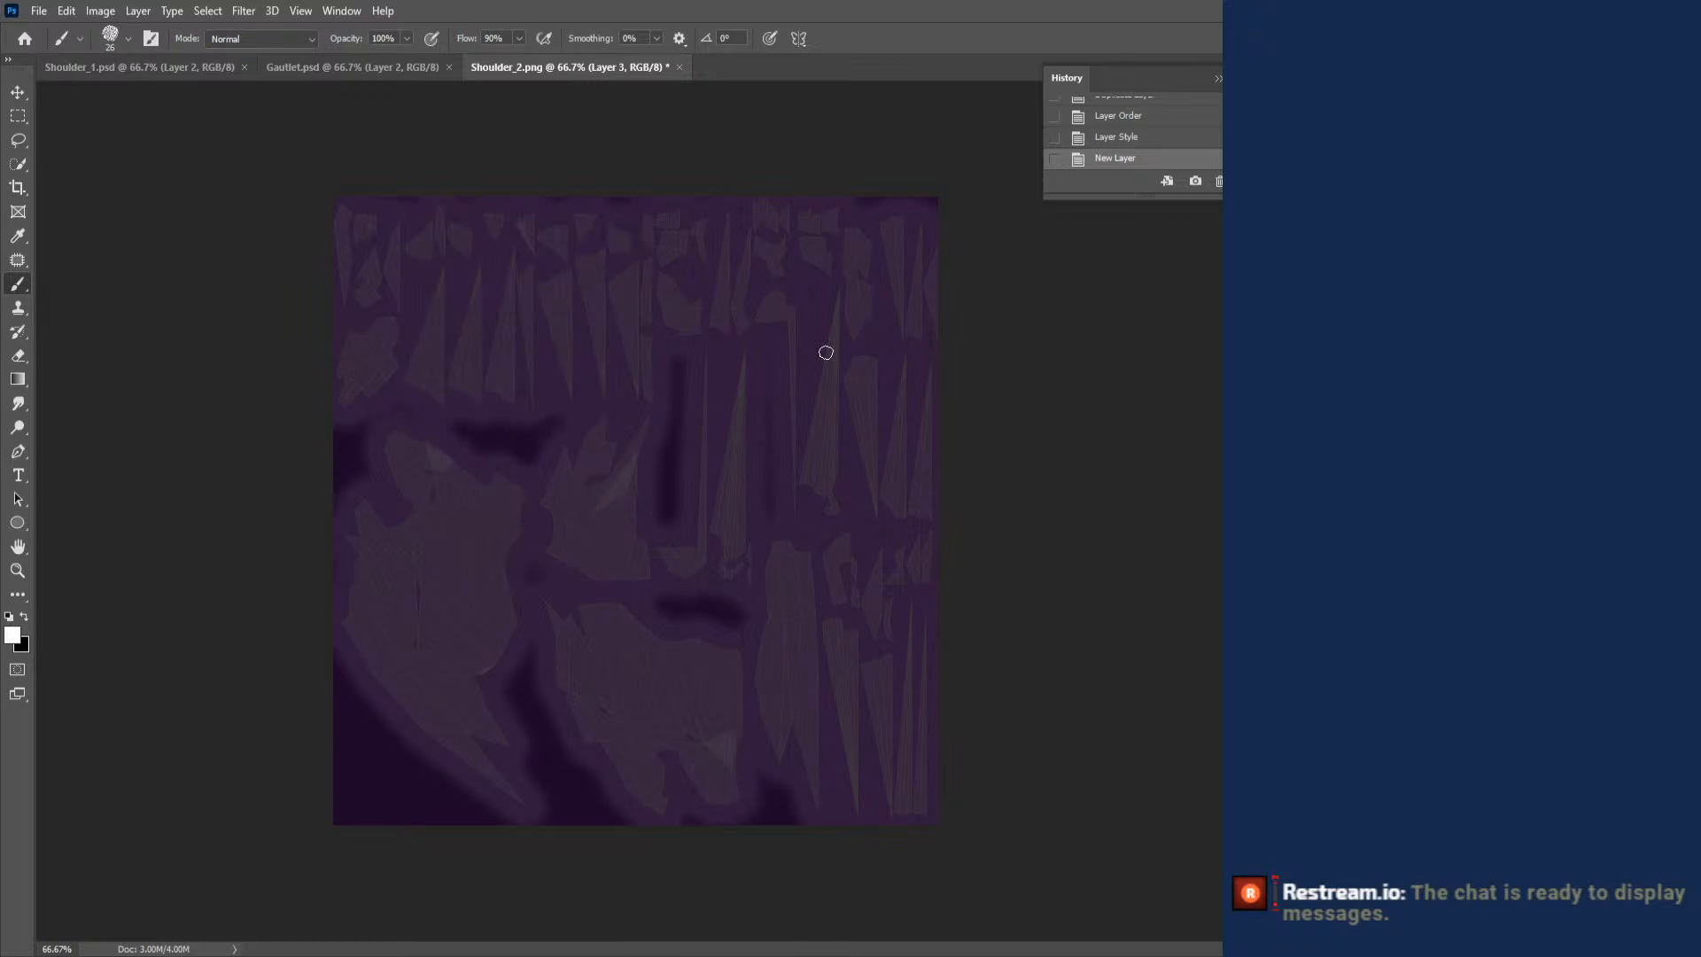
pyautogui.moveTo(820, 385)
pyautogui.mouseDown()
pyautogui.moveTo(835, 286)
pyautogui.moveTo(823, 403)
pyautogui.moveTo(837, 381)
pyautogui.moveTo(789, 507)
pyautogui.moveTo(796, 316)
pyautogui.mouseUp()
pyautogui.moveTo(814, 392)
pyautogui.mouseDown()
pyautogui.moveTo(824, 442)
pyautogui.moveTo(806, 482)
pyautogui.mouseUp()
# - Enlarge the brush to 47 px and paint white over the remaining spike islands in the UV layout's upper-right area
pyautogui.rightClick(833, 410)
pyautogui.click(833, 411)
pyautogui.rightClick(860, 412)
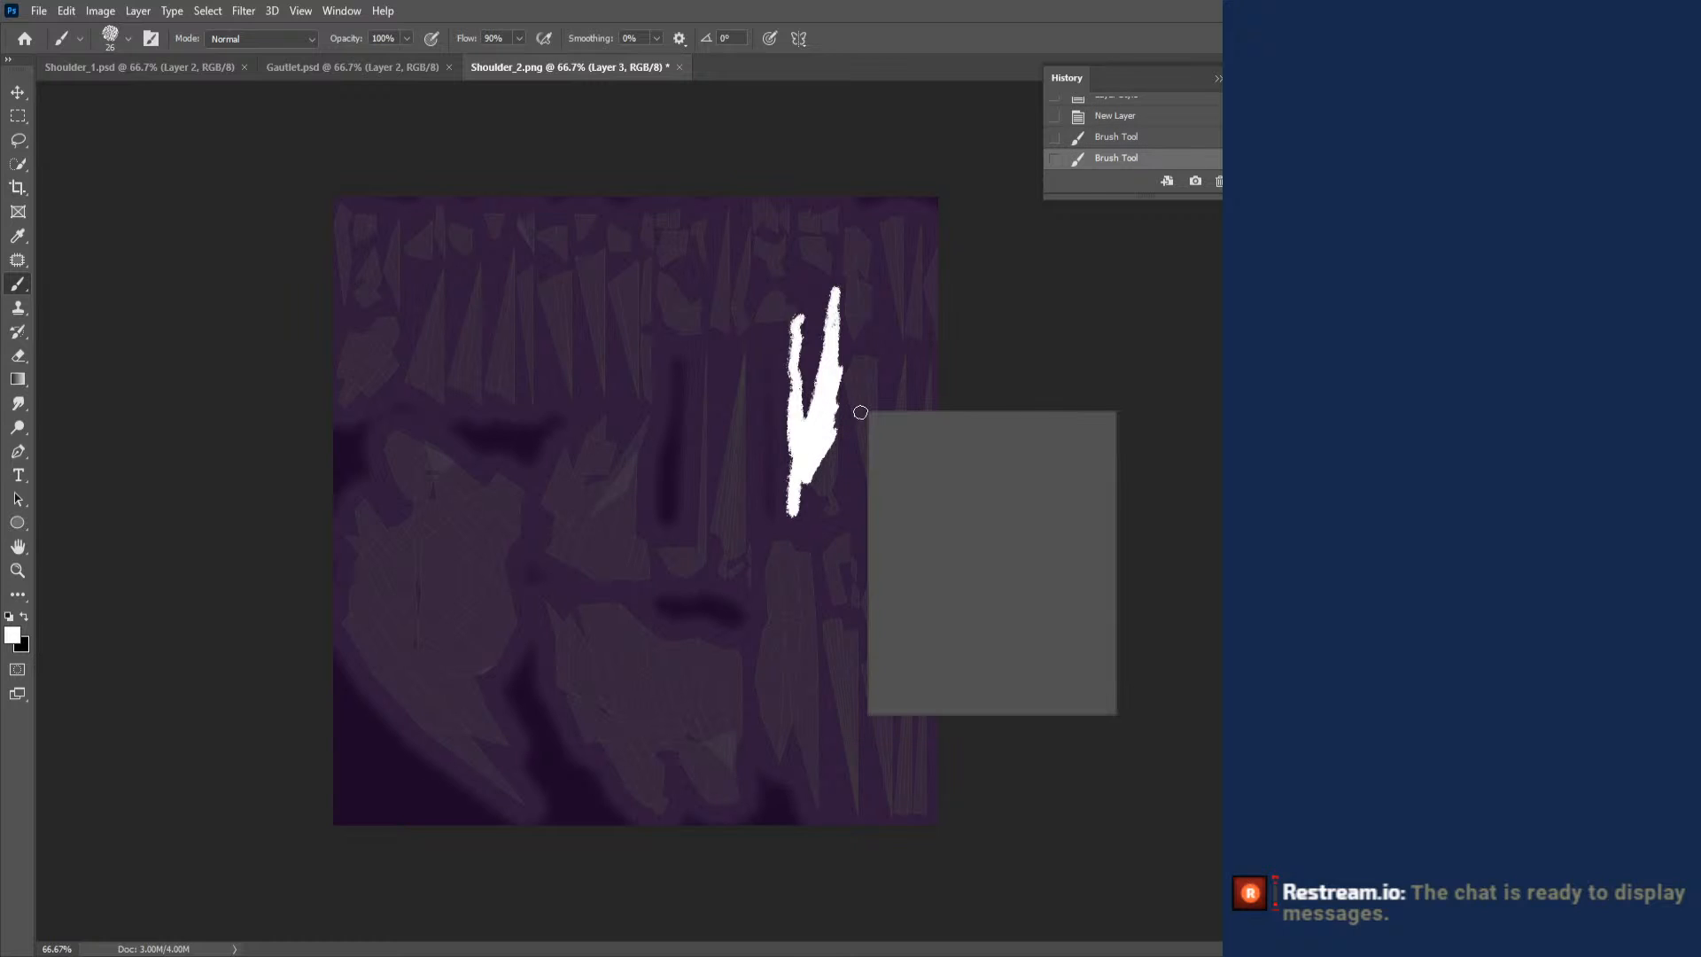
pyautogui.moveTo(976, 455); pyautogui.dragTo(980, 453)
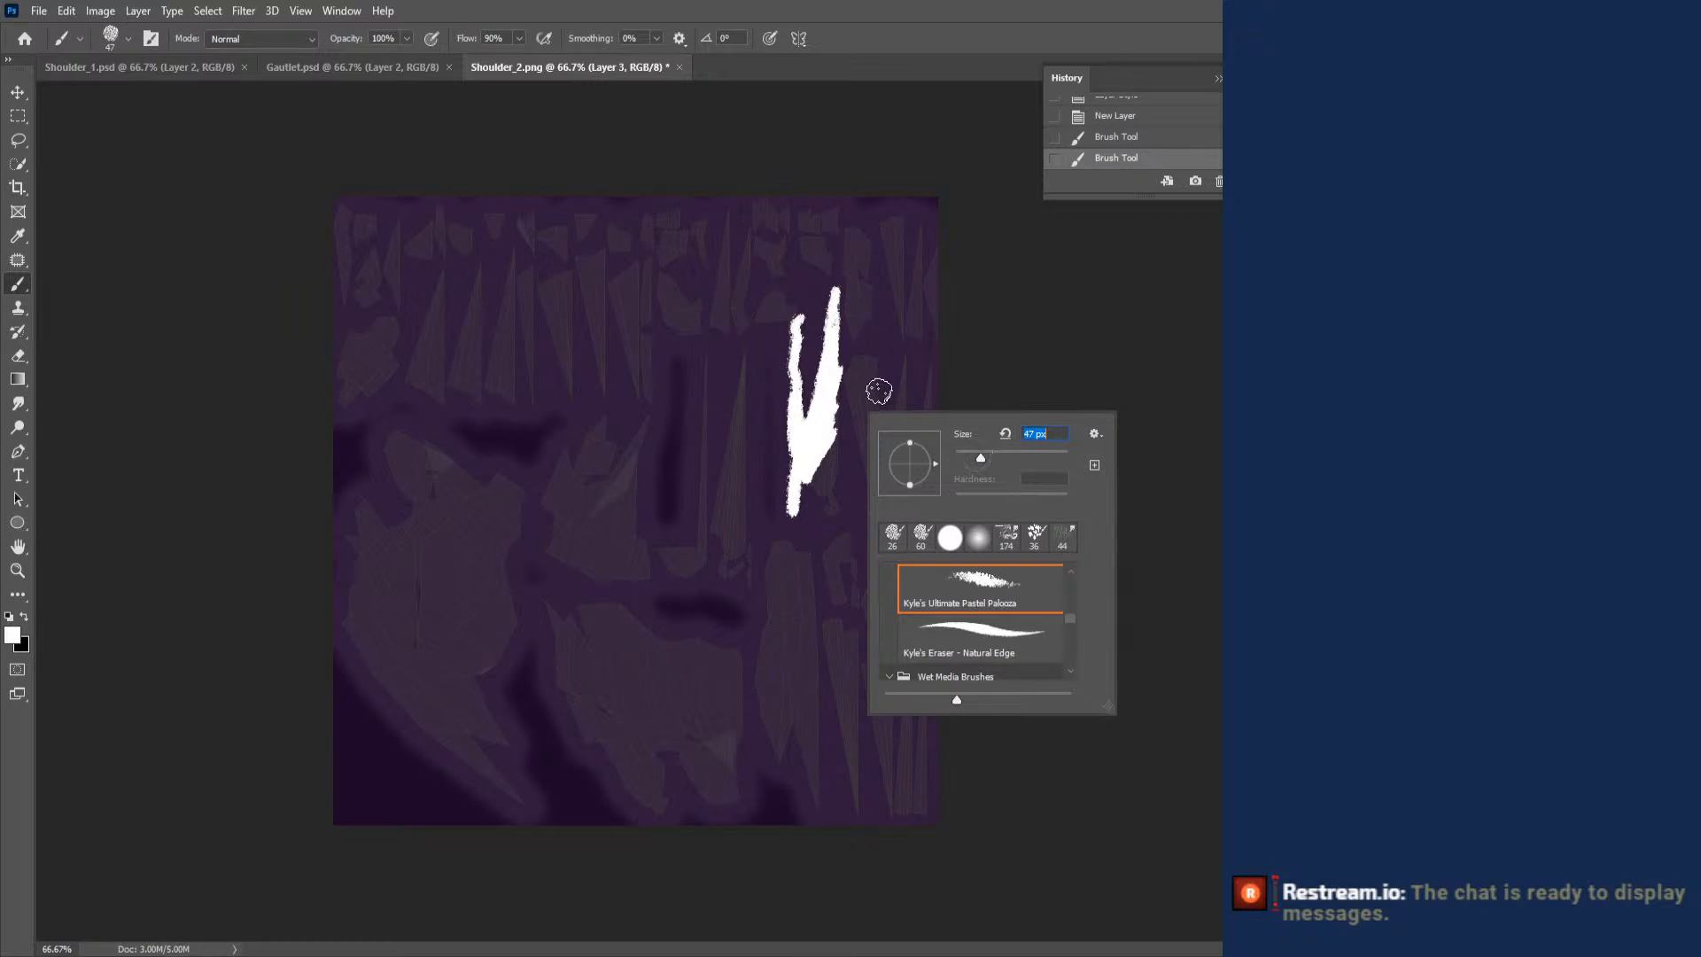
pyautogui.click(854, 368)
pyautogui.moveTo(854, 368)
pyautogui.mouseDown()
pyautogui.moveTo(932, 379)
pyautogui.moveTo(922, 251)
pyautogui.moveTo(903, 232)
pyautogui.moveTo(888, 229)
pyautogui.moveTo(899, 394)
pyautogui.moveTo(881, 456)
pyautogui.mouseUp()
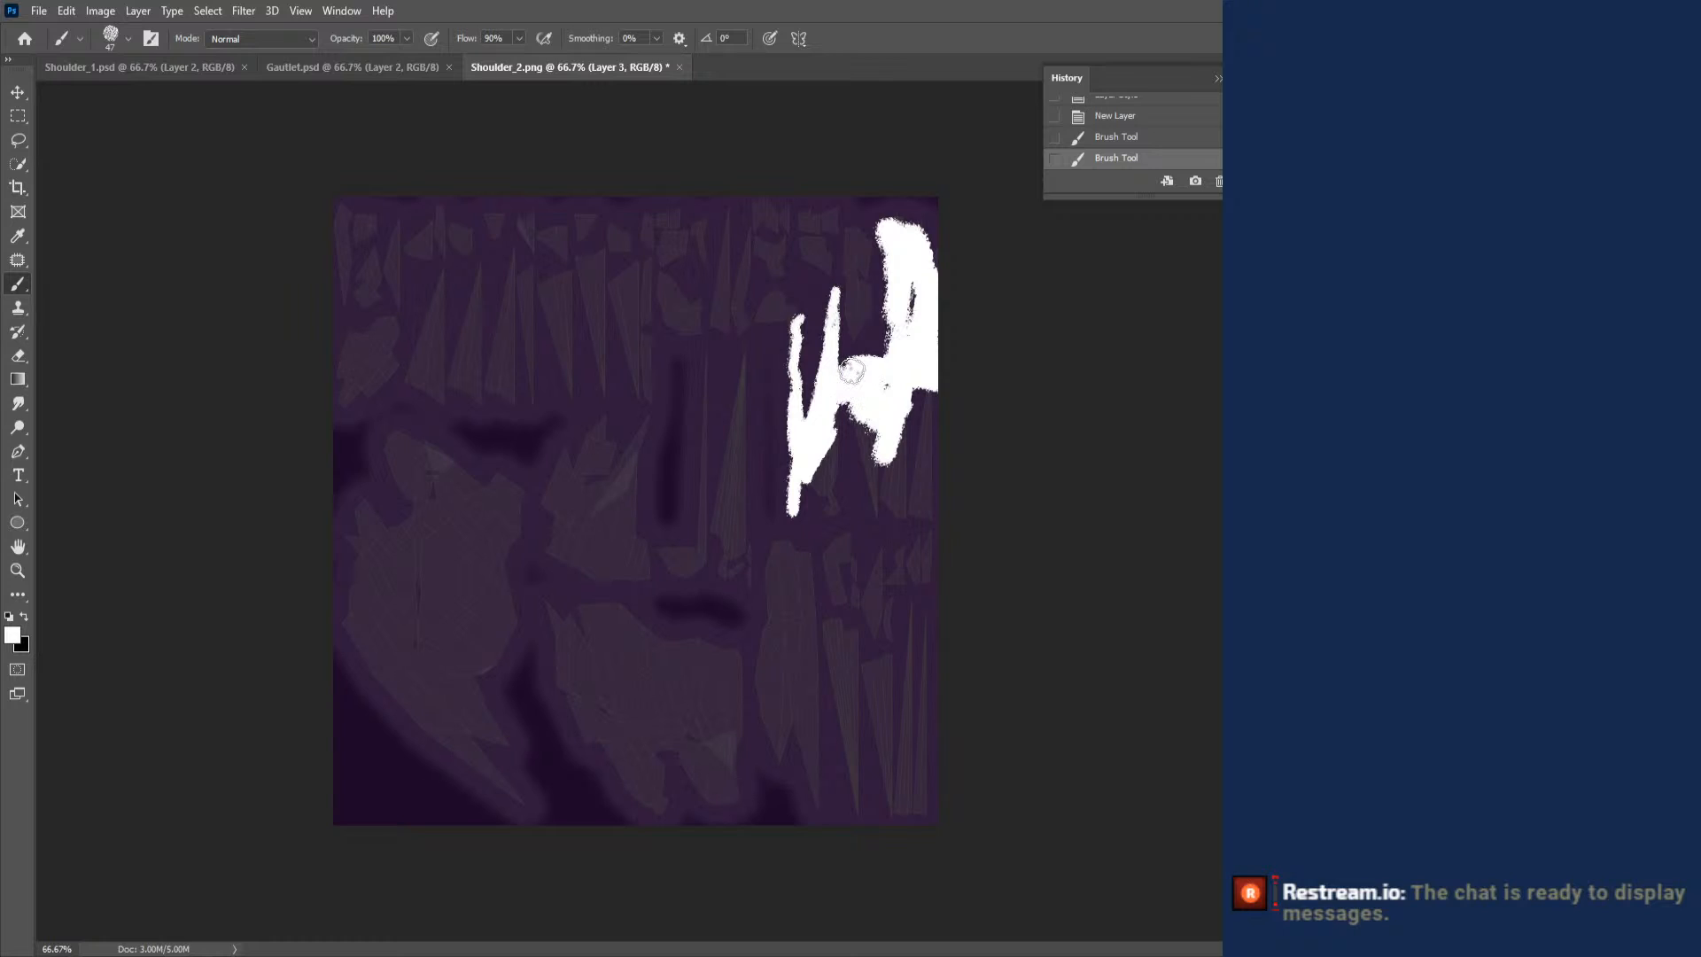
pyautogui.moveTo(852, 371)
pyautogui.mouseDown()
pyautogui.moveTo(837, 501)
pyautogui.moveTo(839, 457)
pyautogui.moveTo(833, 512)
pyautogui.moveTo(797, 501)
pyautogui.mouseUp()
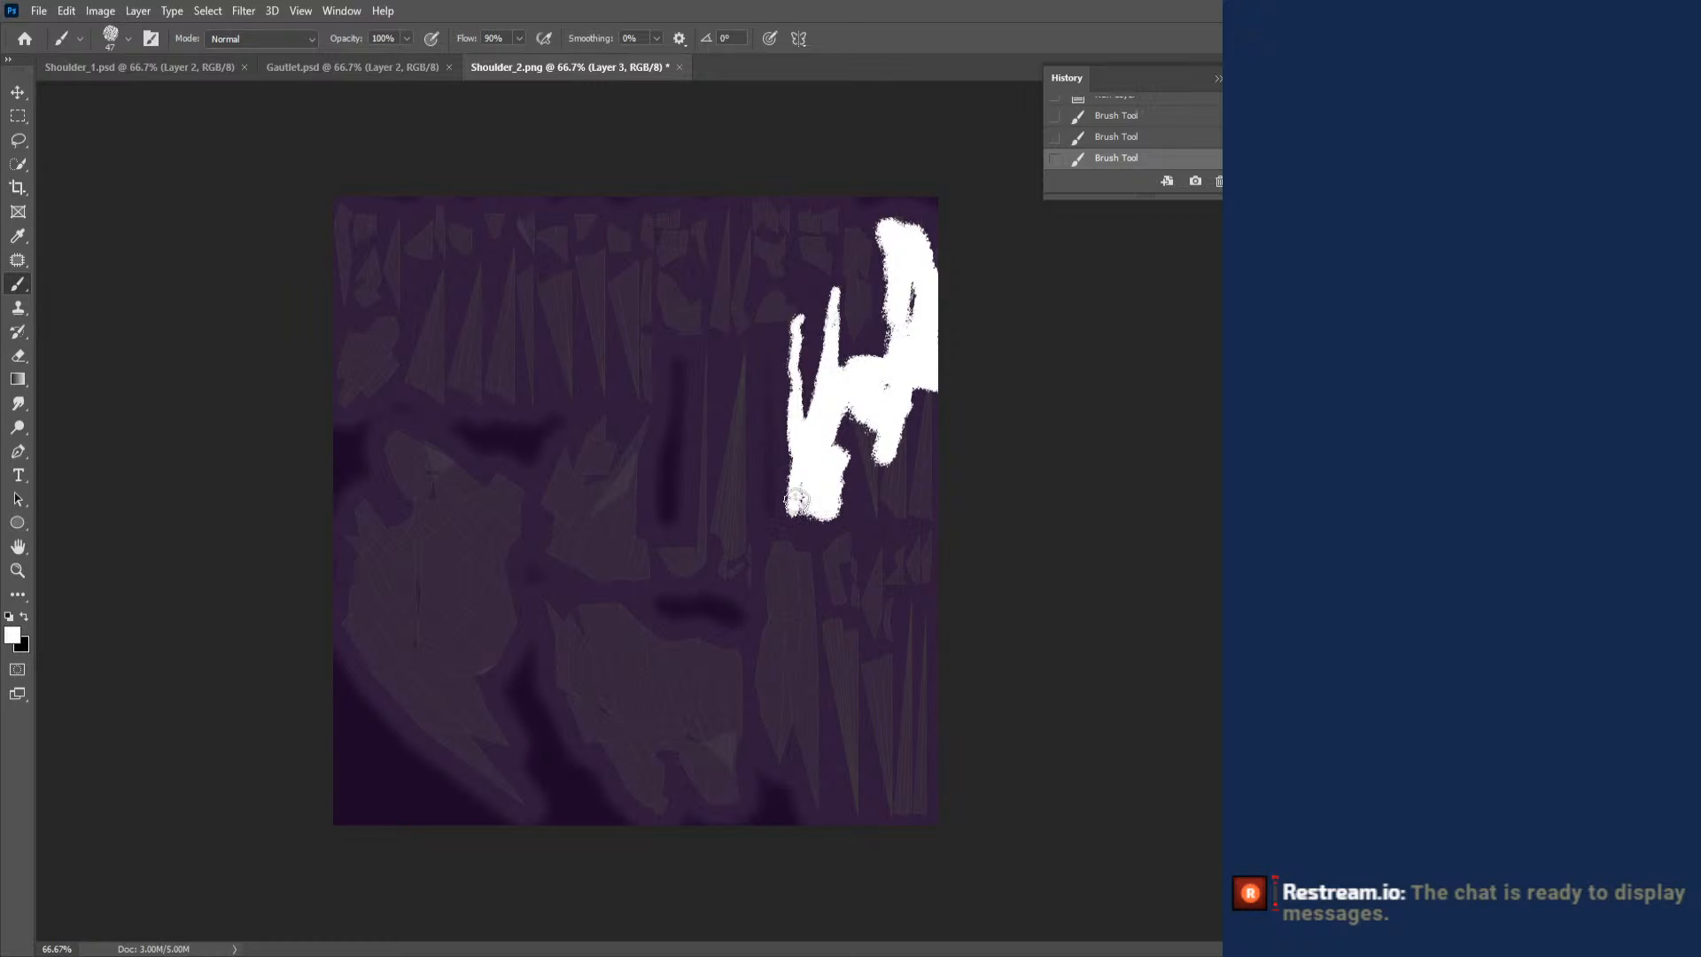
pyautogui.moveTo(880, 460)
pyautogui.mouseDown()
pyautogui.moveTo(877, 416)
pyautogui.moveTo(875, 518)
pyautogui.moveTo(884, 424)
pyautogui.moveTo(921, 510)
pyautogui.moveTo(922, 403)
pyautogui.moveTo(925, 482)
pyautogui.moveTo(930, 461)
pyautogui.mouseUp()
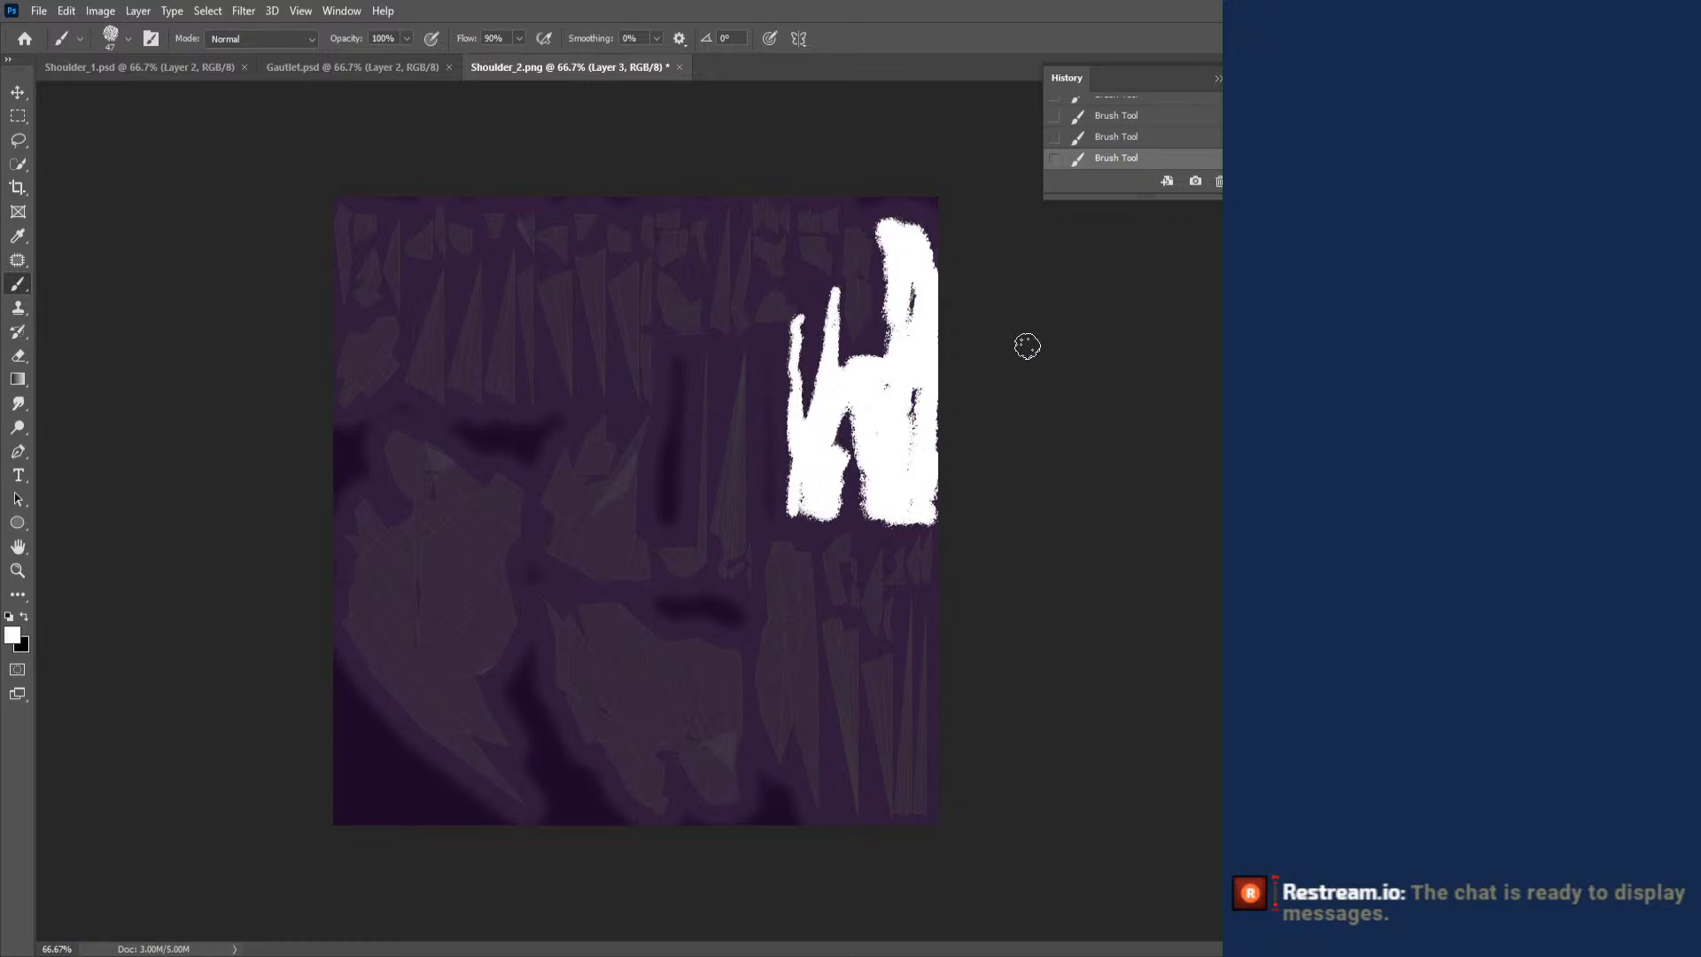
# - Paint white over the group of narrow spike islands in the lower-right corner of the UV layout
pyautogui.moveTo(923, 614); pyautogui.dragTo(926, 617)
pyautogui.moveTo(913, 731); pyautogui.dragTo(910, 808)
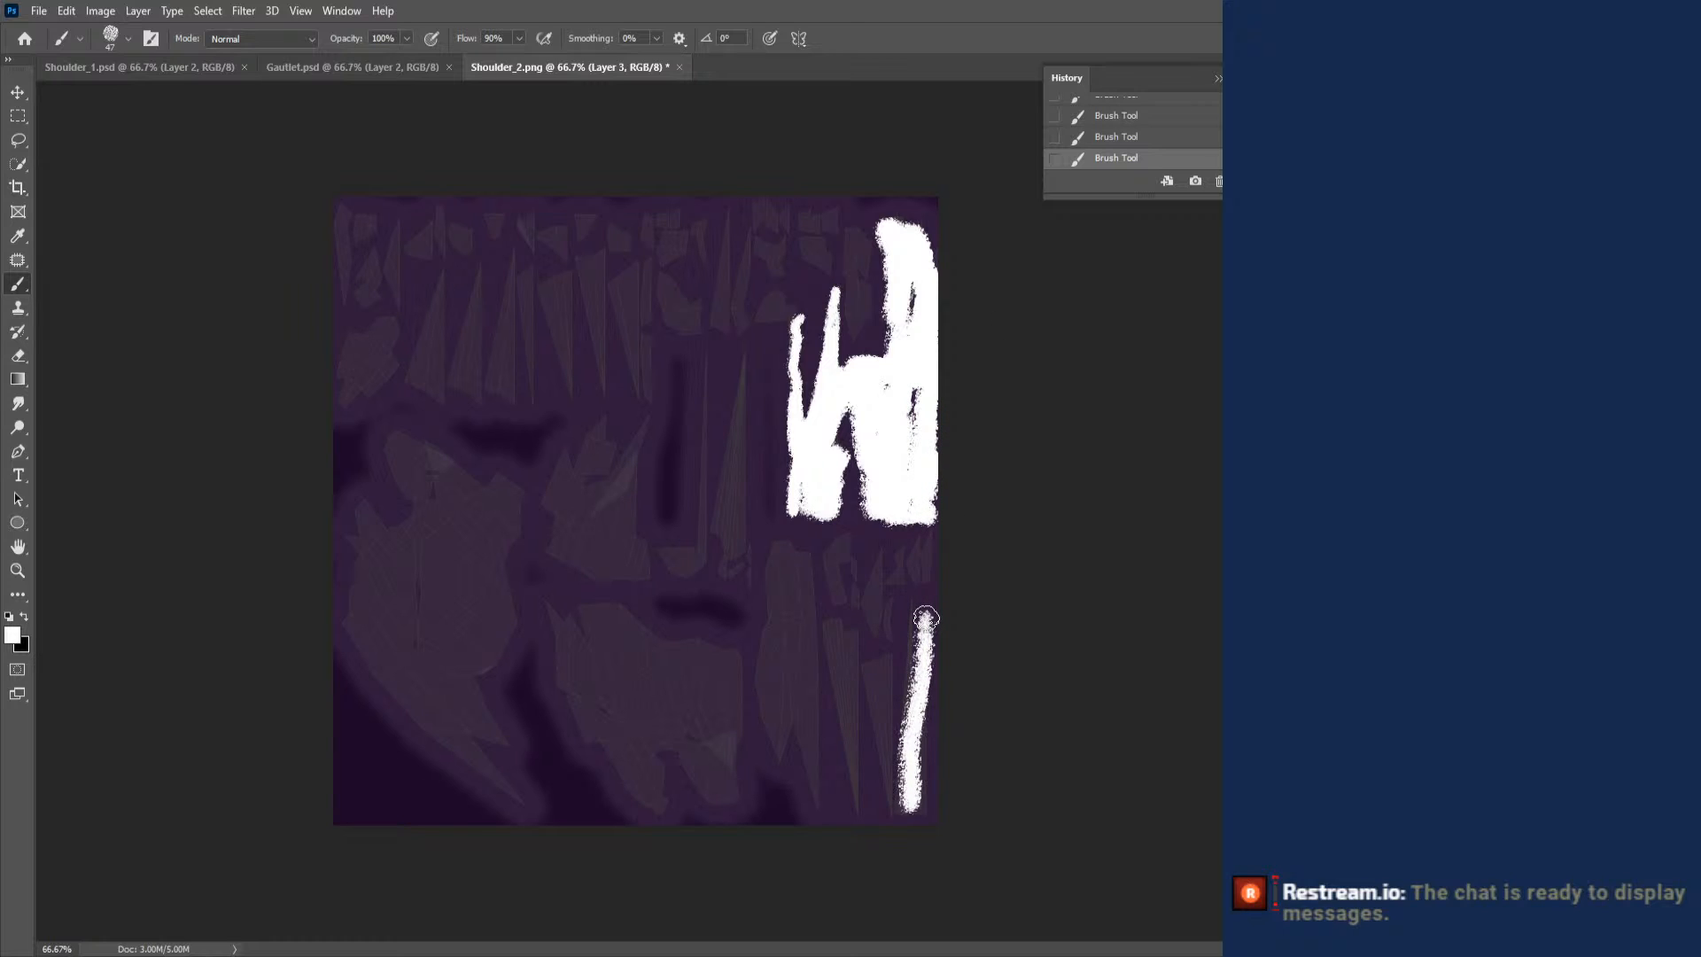
pyautogui.moveTo(926, 617)
pyautogui.mouseDown()
pyautogui.moveTo(926, 664)
pyautogui.moveTo(917, 611)
pyautogui.moveTo(908, 660)
pyautogui.moveTo(923, 618)
pyautogui.mouseUp()
pyautogui.moveTo(895, 740)
pyautogui.mouseDown()
pyautogui.moveTo(883, 792)
pyautogui.moveTo(870, 668)
pyautogui.moveTo(893, 704)
pyautogui.mouseUp()
pyautogui.moveTo(924, 618)
pyautogui.mouseDown()
pyautogui.moveTo(857, 653)
pyautogui.moveTo(833, 627)
pyautogui.moveTo(854, 648)
pyautogui.moveTo(839, 752)
pyautogui.moveTo(833, 656)
pyautogui.moveTo(857, 650)
pyautogui.moveTo(849, 808)
pyautogui.moveTo(858, 648)
pyautogui.moveTo(857, 740)
pyautogui.mouseUp()
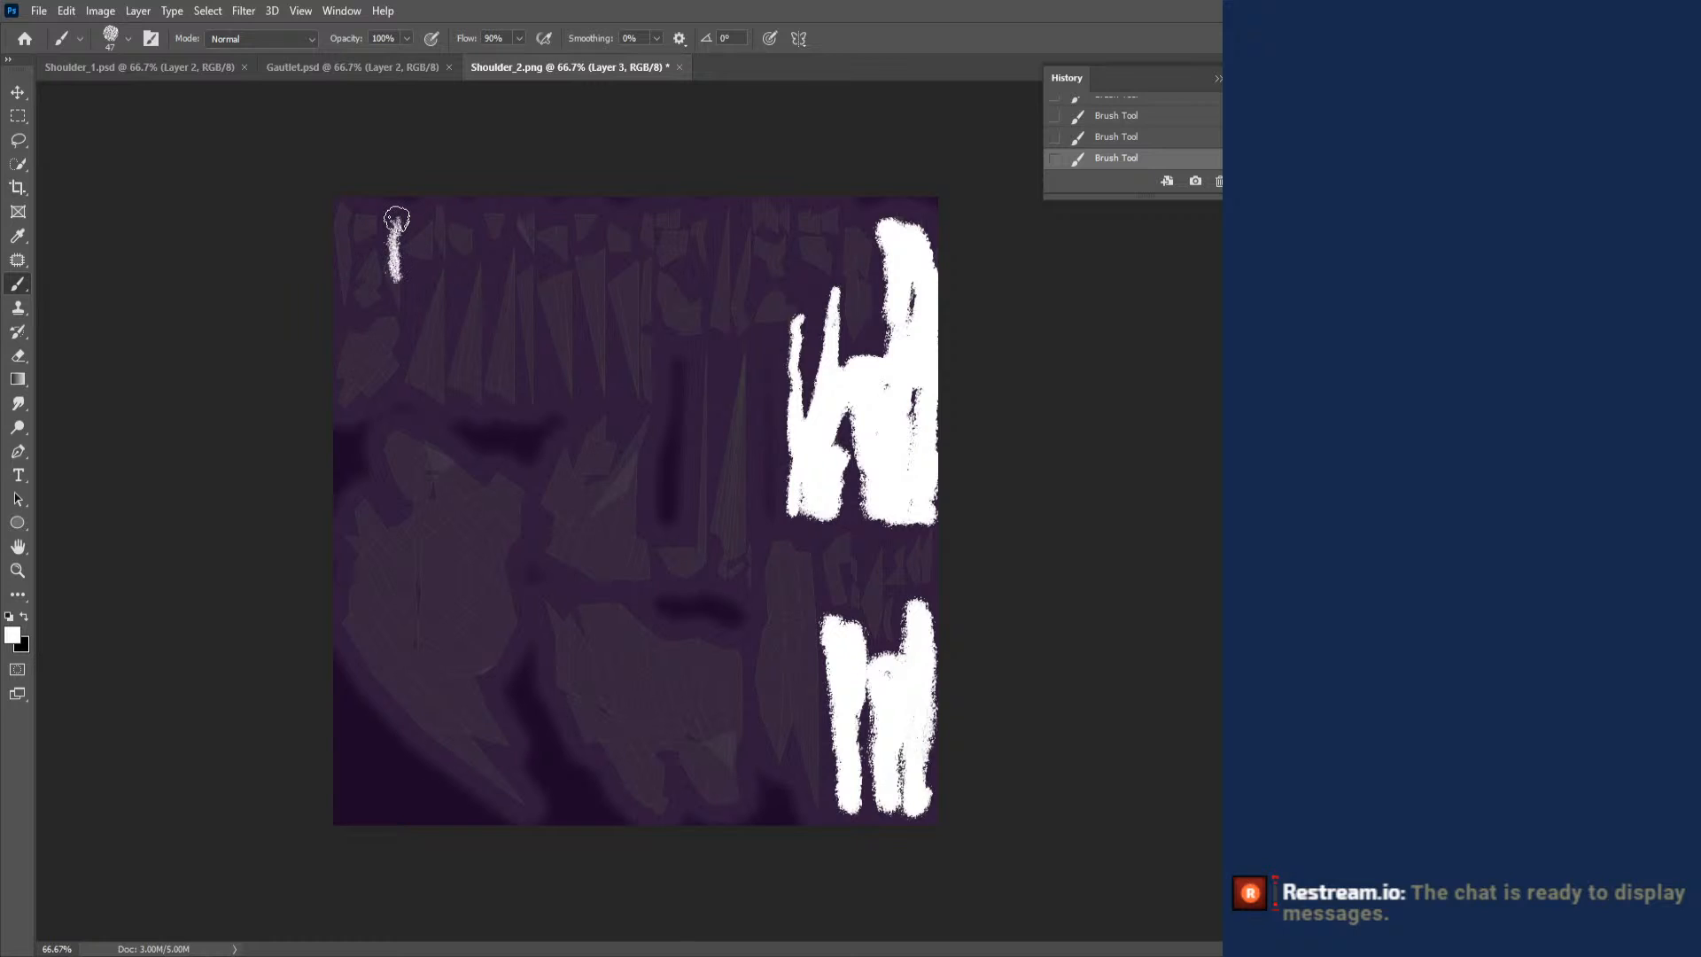
# - Paint white over the spike islands in the upper-left and upper-middle areas of the UV layout, undoing and redoing one stray stroke
pyautogui.moveTo(397, 218); pyautogui.dragTo(397, 218)
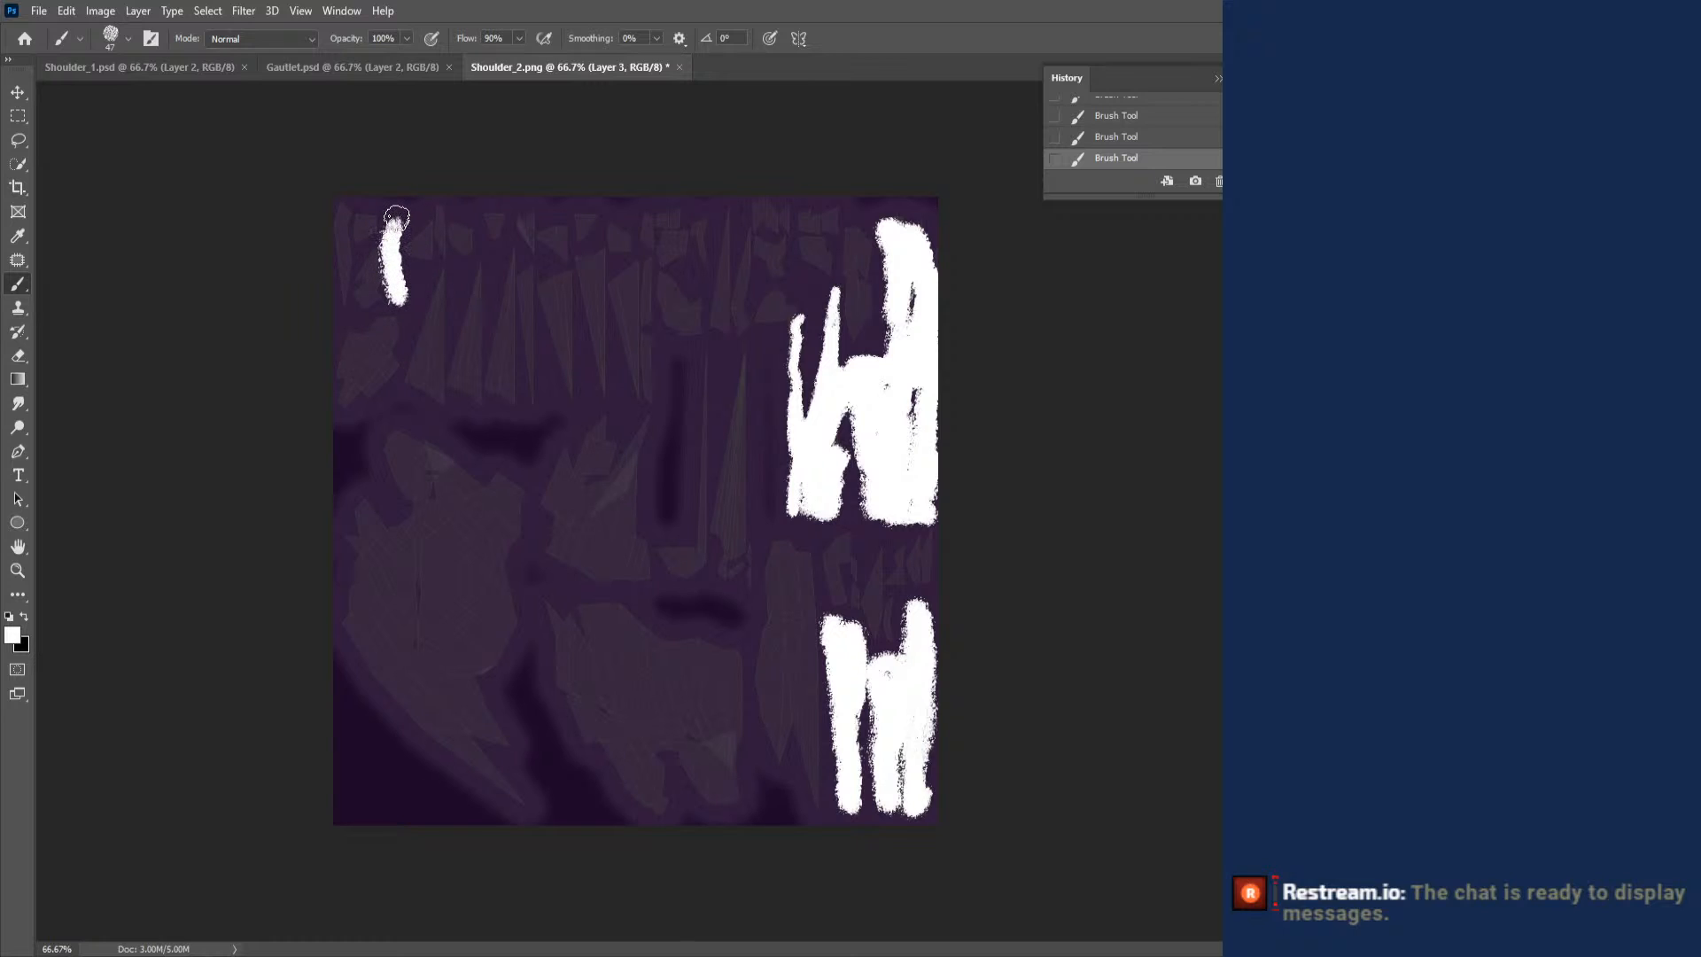
pyautogui.moveTo(440, 277)
pyautogui.mouseDown()
pyautogui.moveTo(418, 390)
pyautogui.moveTo(443, 401)
pyautogui.moveTo(440, 279)
pyautogui.moveTo(463, 284)
pyautogui.moveTo(474, 403)
pyautogui.moveTo(507, 270)
pyautogui.moveTo(527, 381)
pyautogui.moveTo(536, 306)
pyautogui.moveTo(511, 337)
pyautogui.moveTo(550, 297)
pyautogui.moveTo(562, 394)
pyautogui.moveTo(581, 278)
pyautogui.moveTo(604, 258)
pyautogui.moveTo(589, 345)
pyautogui.moveTo(580, 280)
pyautogui.moveTo(604, 381)
pyautogui.moveTo(613, 288)
pyautogui.moveTo(636, 279)
pyautogui.moveTo(611, 291)
pyautogui.mouseUp()
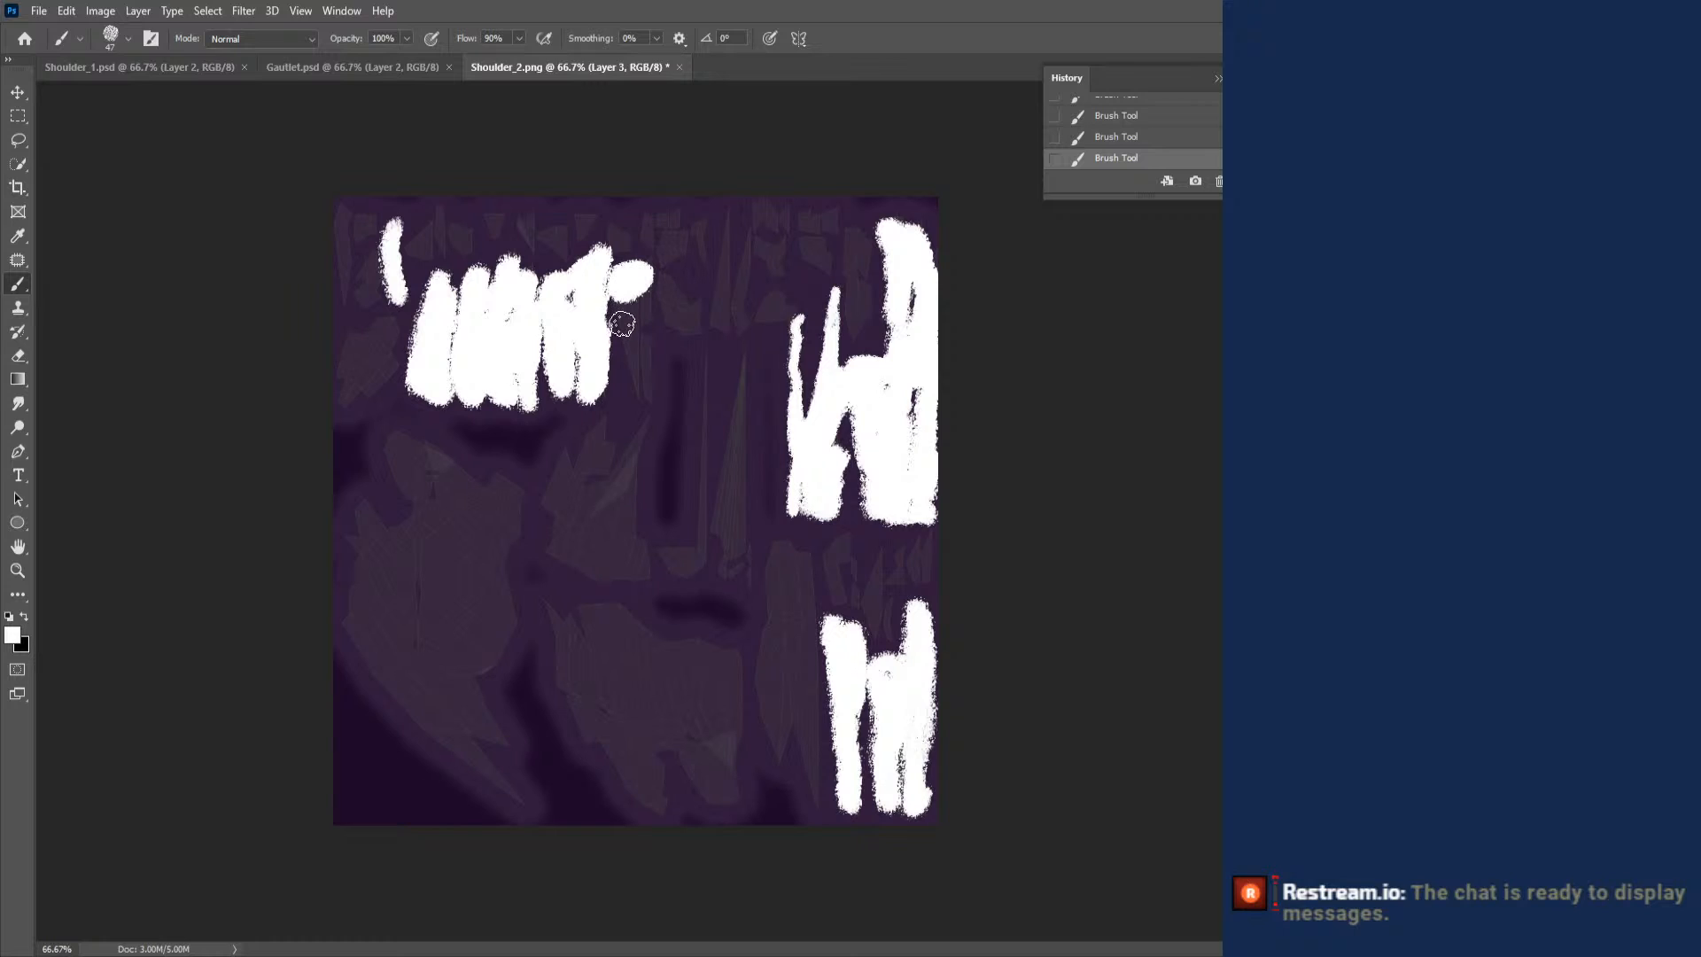
pyautogui.hotkey('ctrl', 'z')
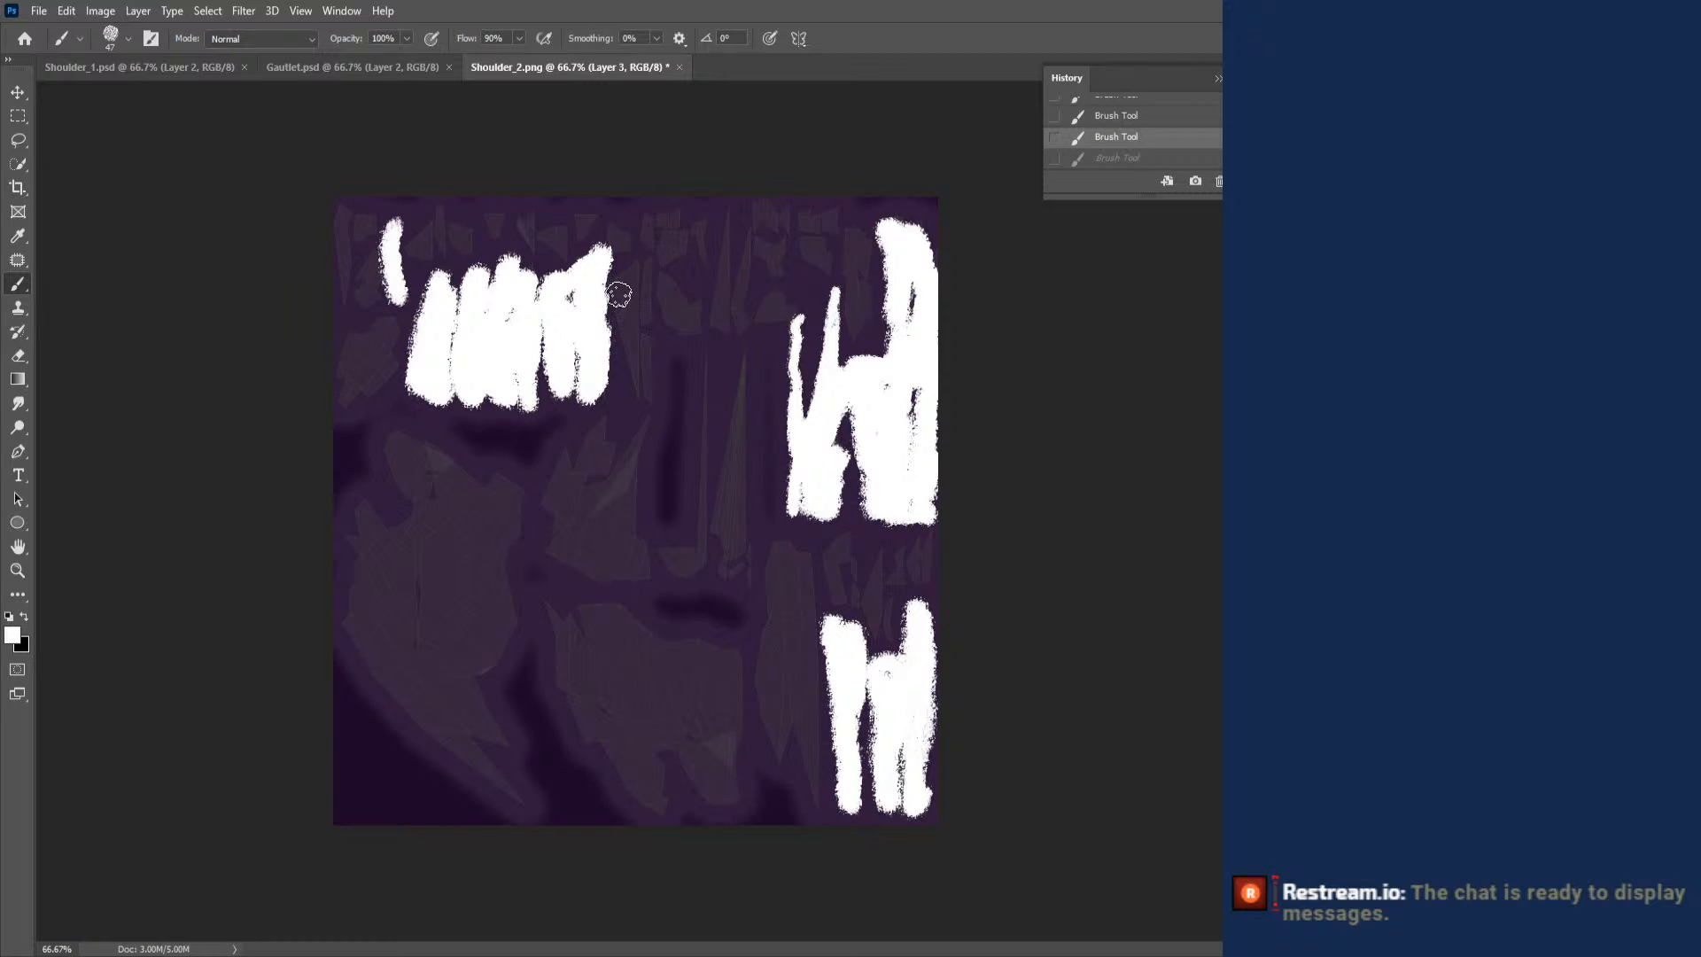
pyautogui.moveTo(618, 294)
pyautogui.mouseDown()
pyautogui.moveTo(625, 385)
pyautogui.moveTo(641, 366)
pyautogui.moveTo(700, 398)
pyautogui.moveTo(702, 366)
pyautogui.mouseUp()
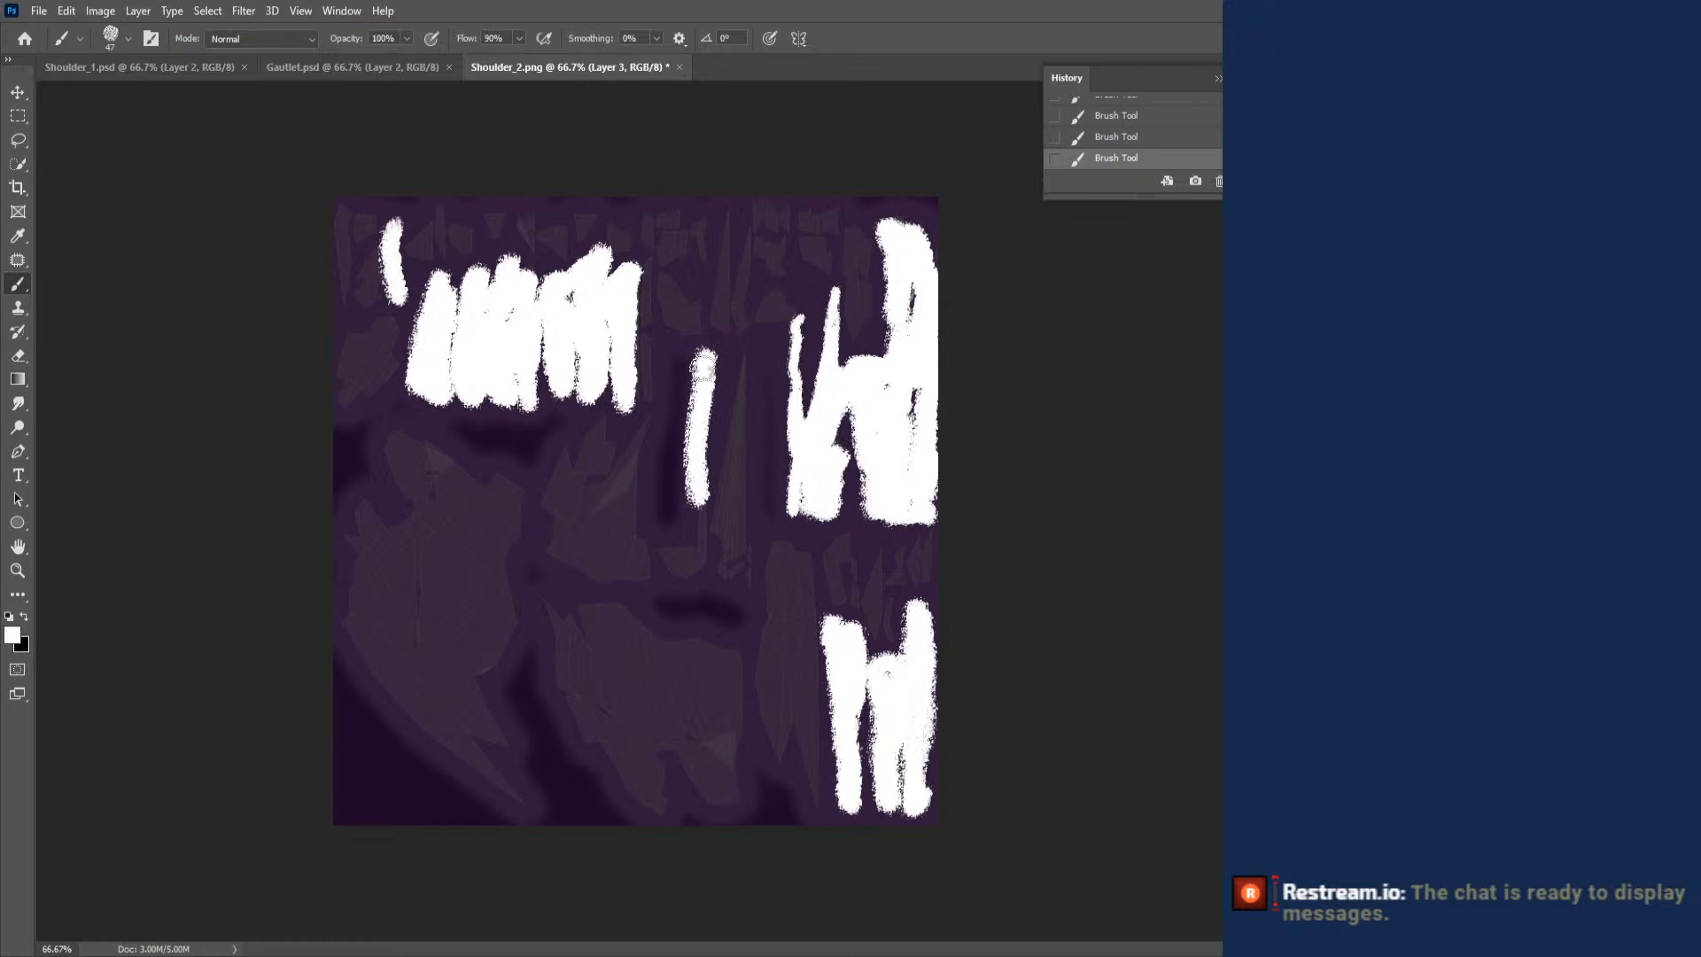
pyautogui.moveTo(699, 510)
pyautogui.mouseDown()
pyautogui.moveTo(713, 560)
pyautogui.moveTo(748, 359)
pyautogui.moveTo(731, 549)
pyautogui.moveTo(751, 540)
pyautogui.moveTo(747, 580)
pyautogui.mouseUp()
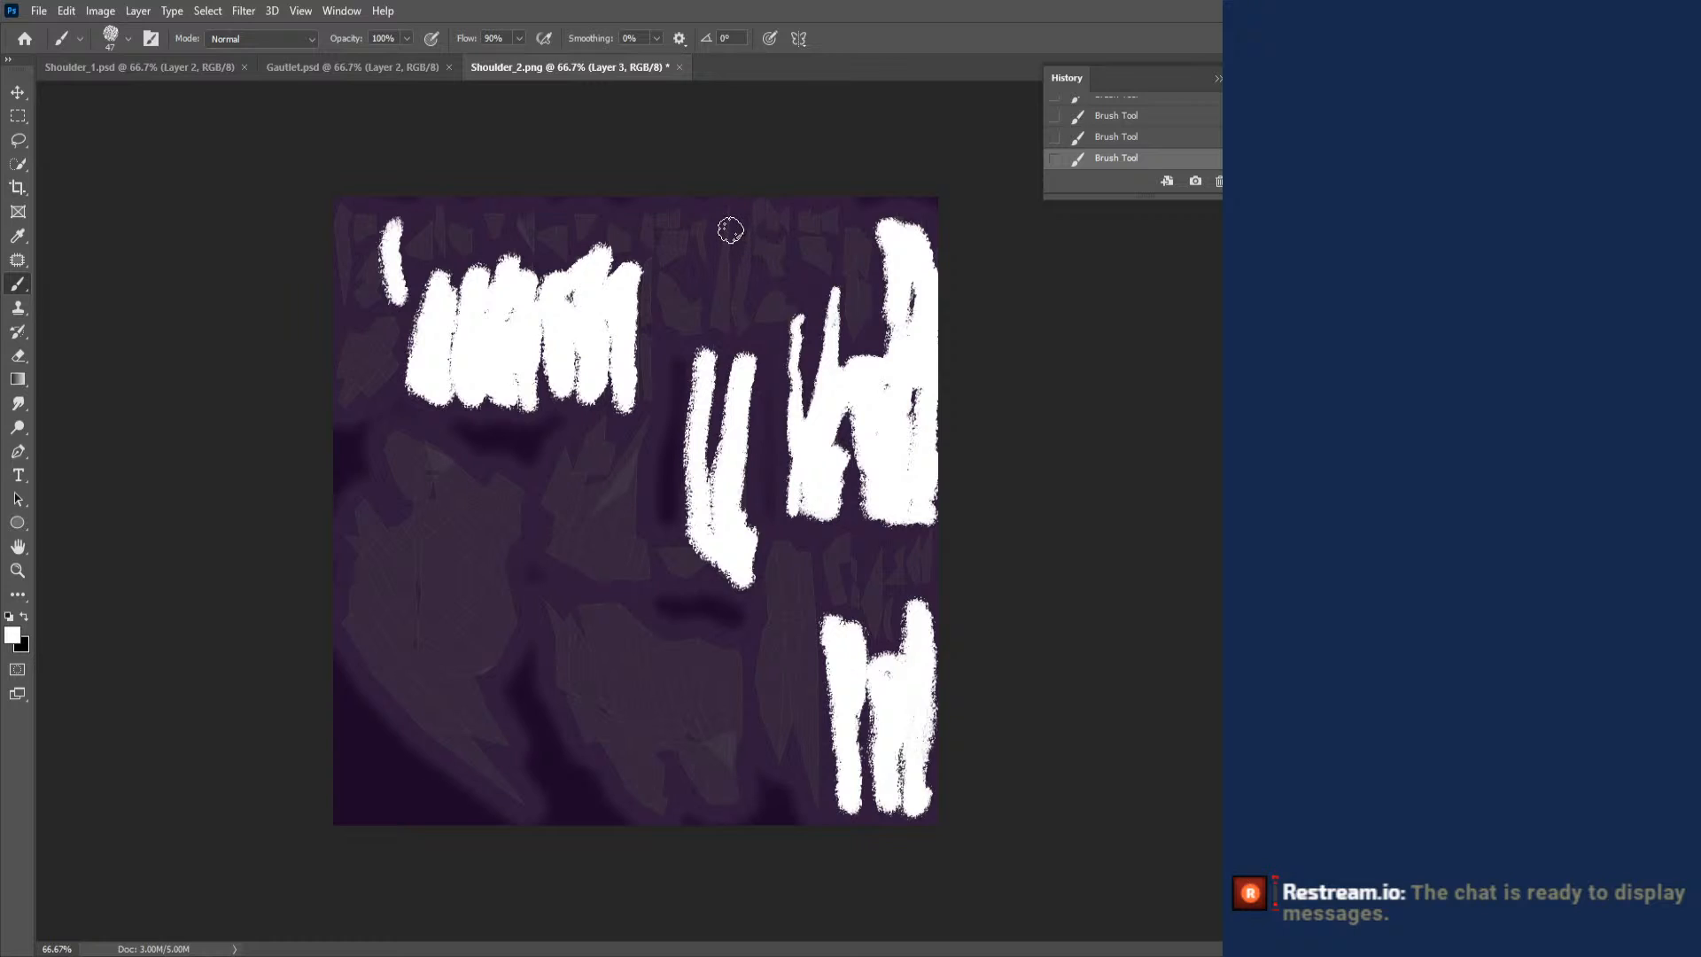
pyautogui.moveTo(725, 209); pyautogui.dragTo(727, 207)
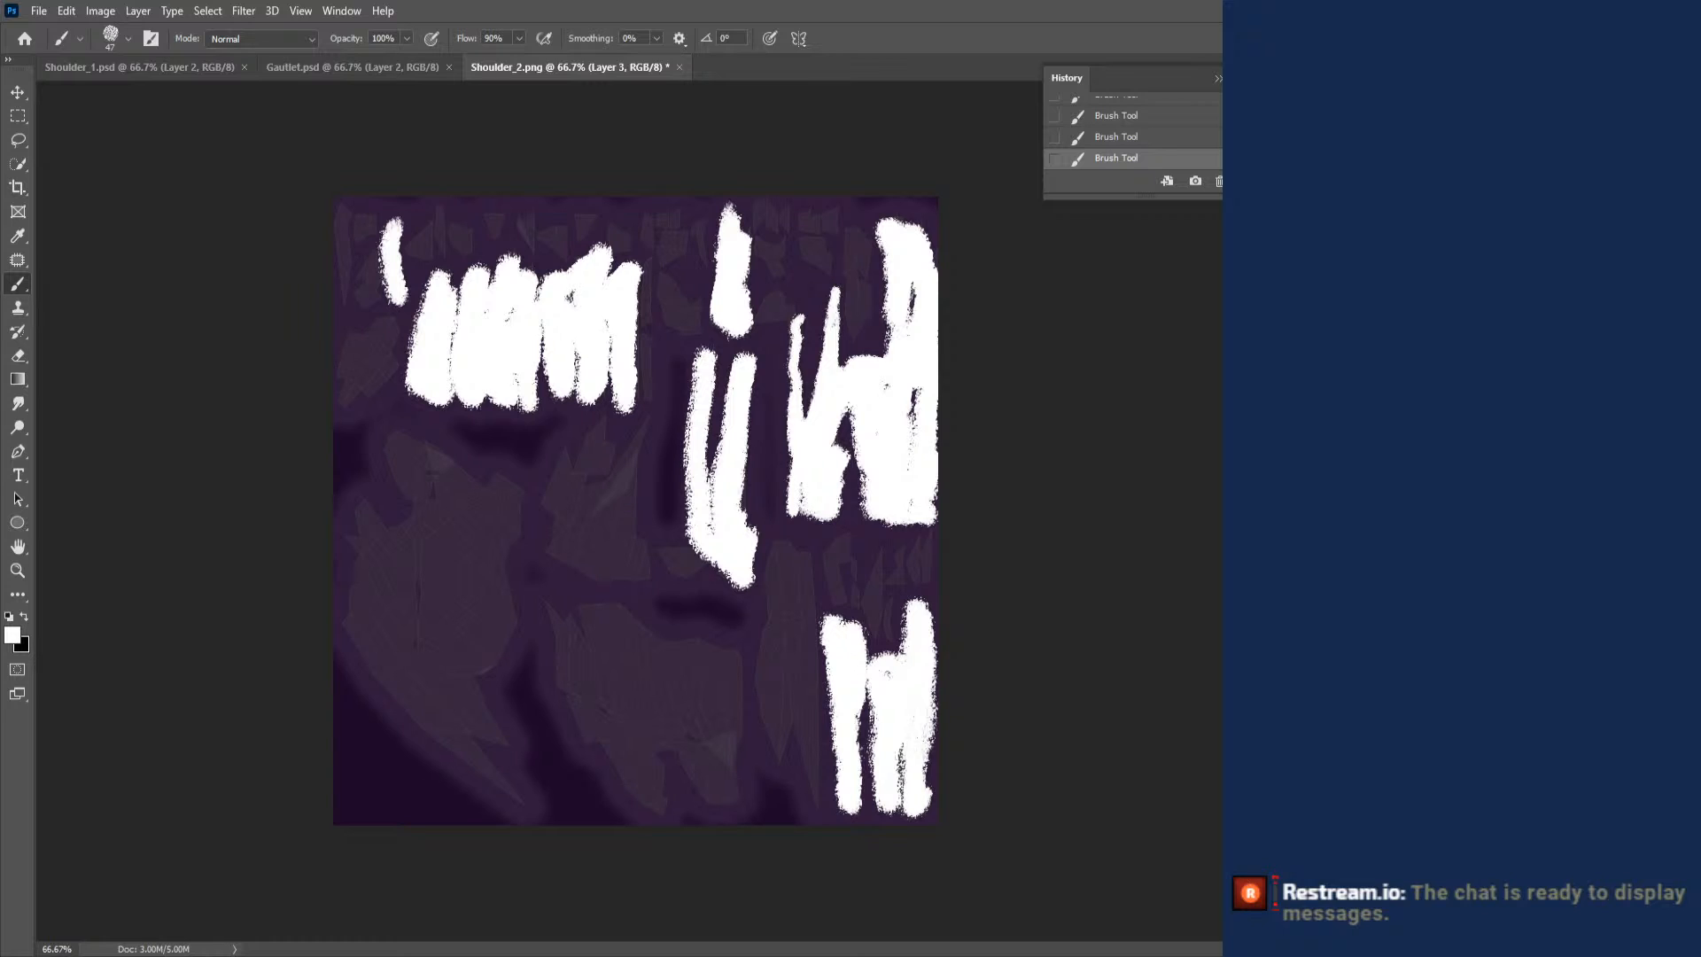
# - Add an Inner Glow effect to the white spike layer, trying an Inner Shadow first and switching it off
pyautogui.doubleClick(1577, 585)
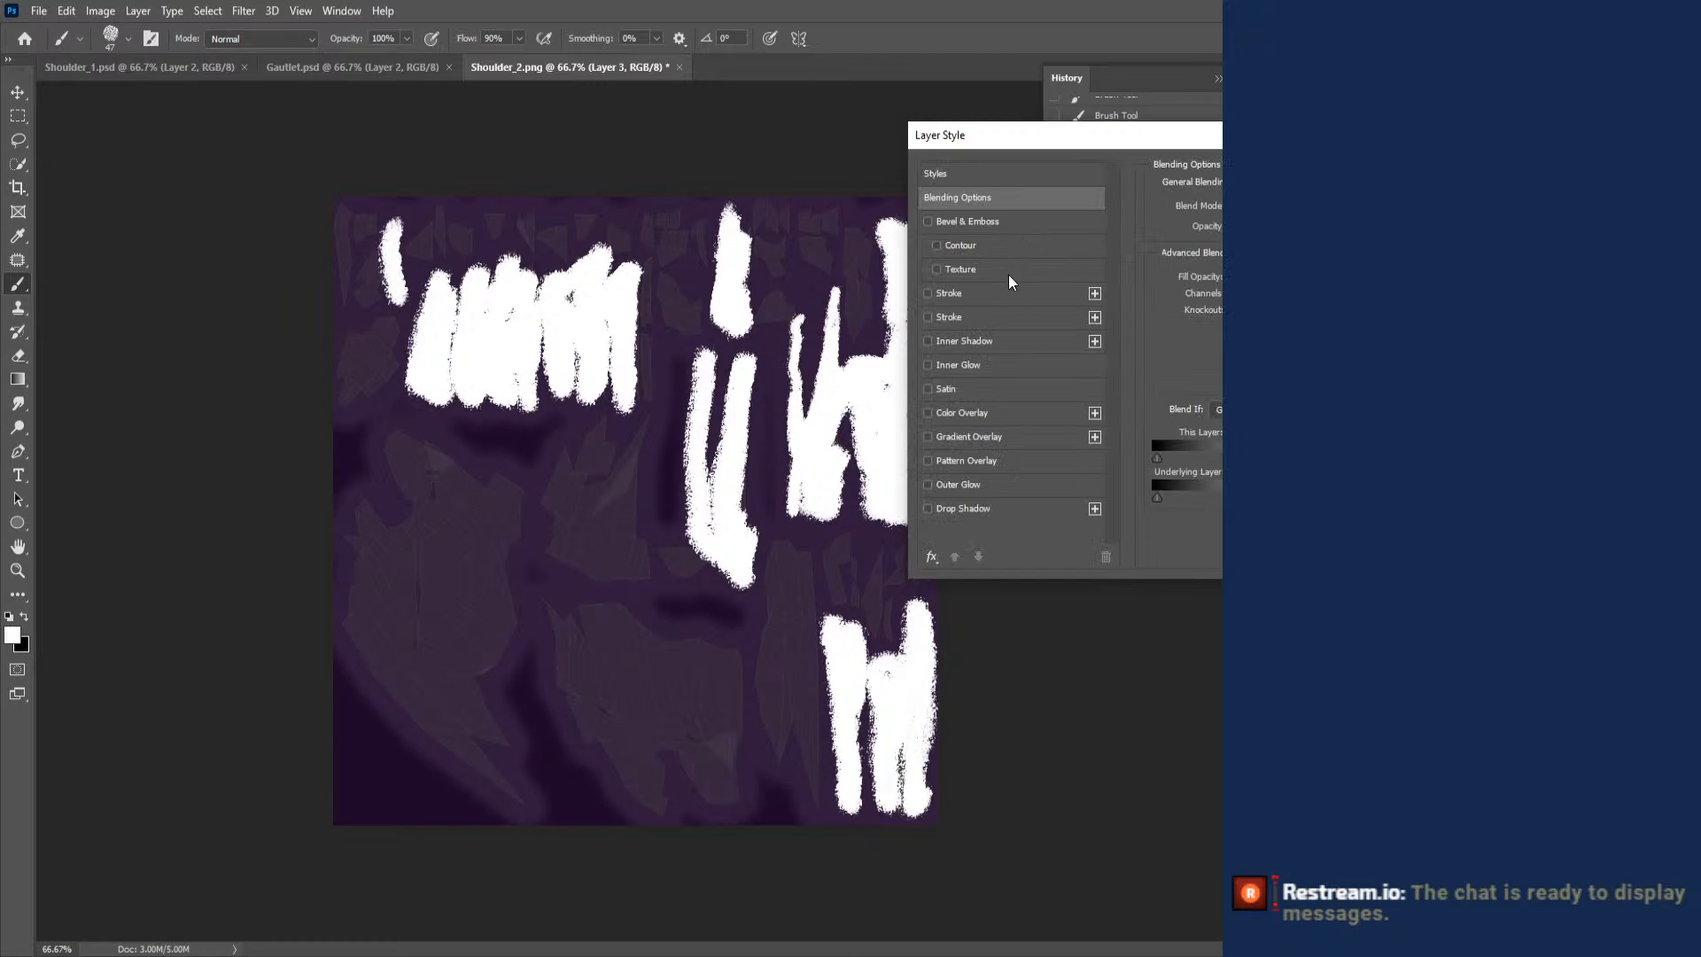
pyautogui.click(926, 341)
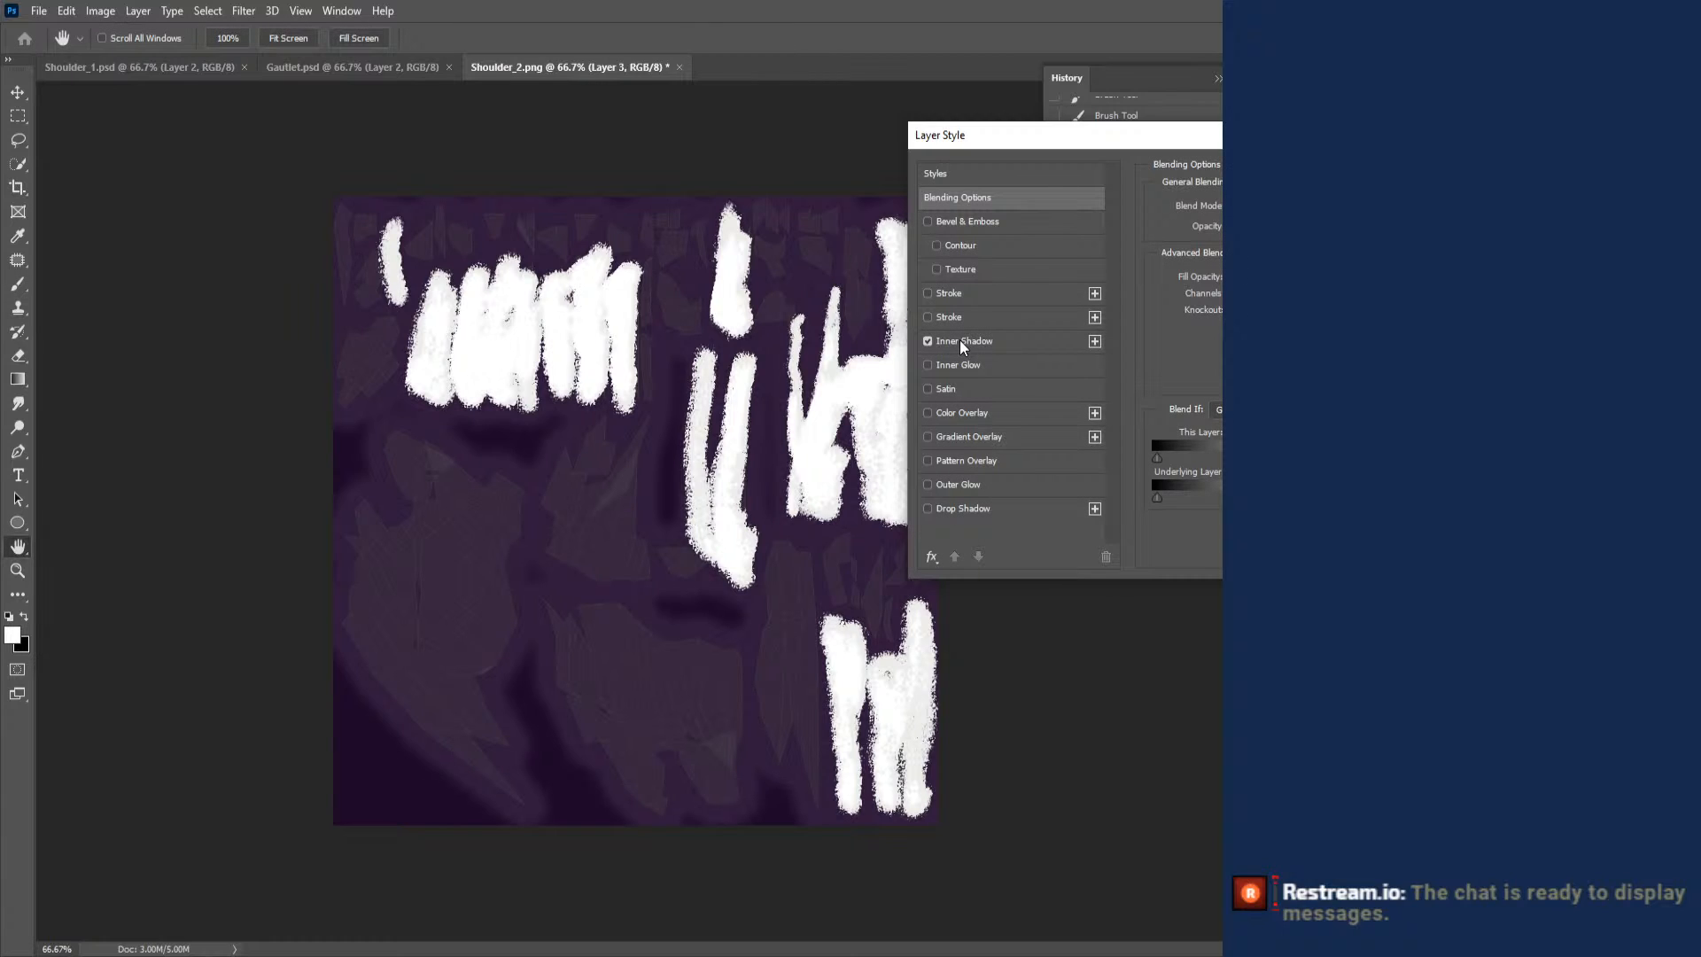
pyautogui.click(959, 338)
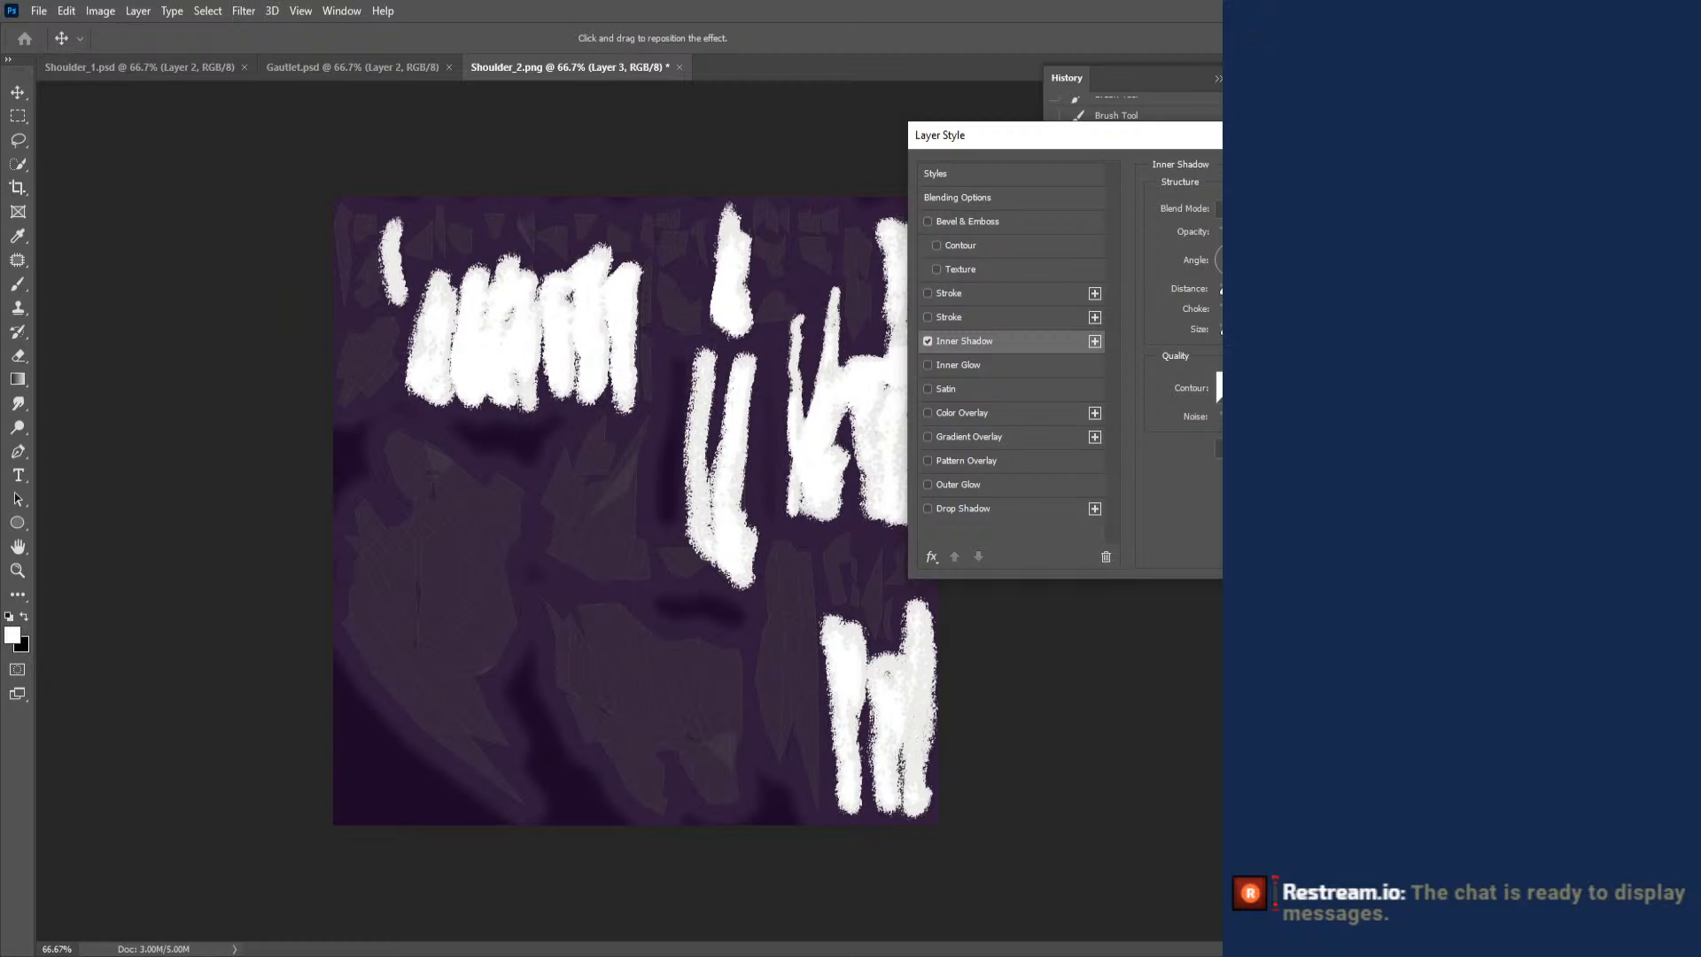
pyautogui.moveTo(1233, 331); pyautogui.dragTo(1198, 336)
pyautogui.click(928, 341)
pyautogui.click(930, 366)
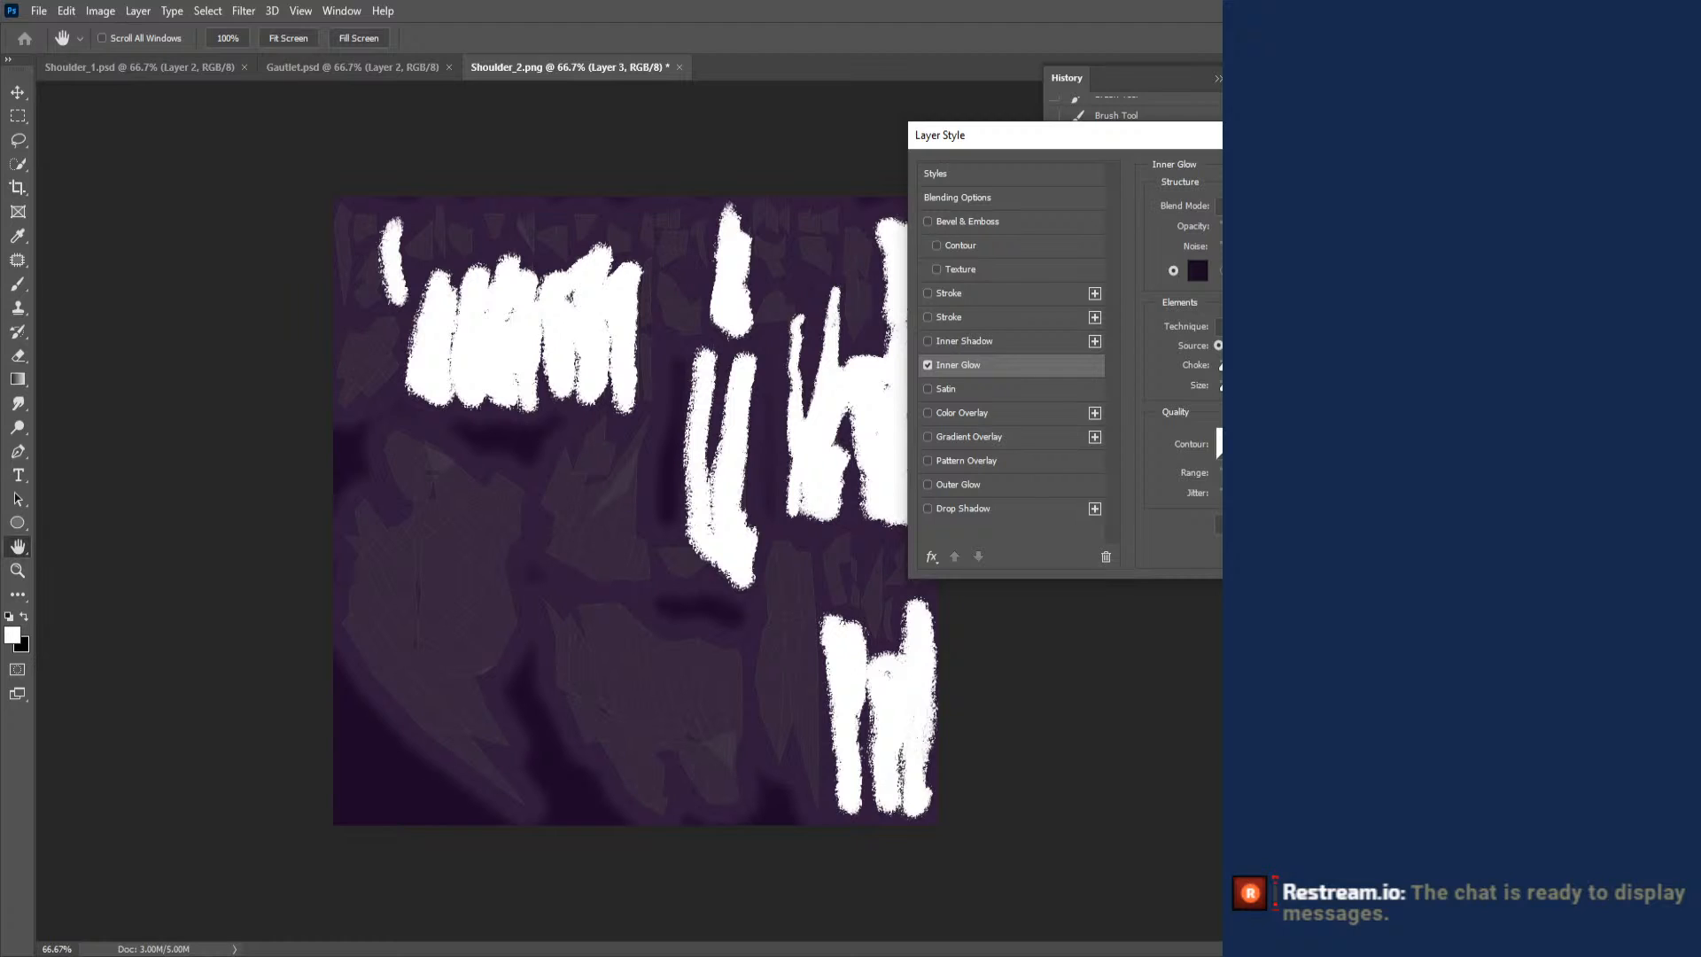
pyautogui.press('Return')
pyautogui.press('b')
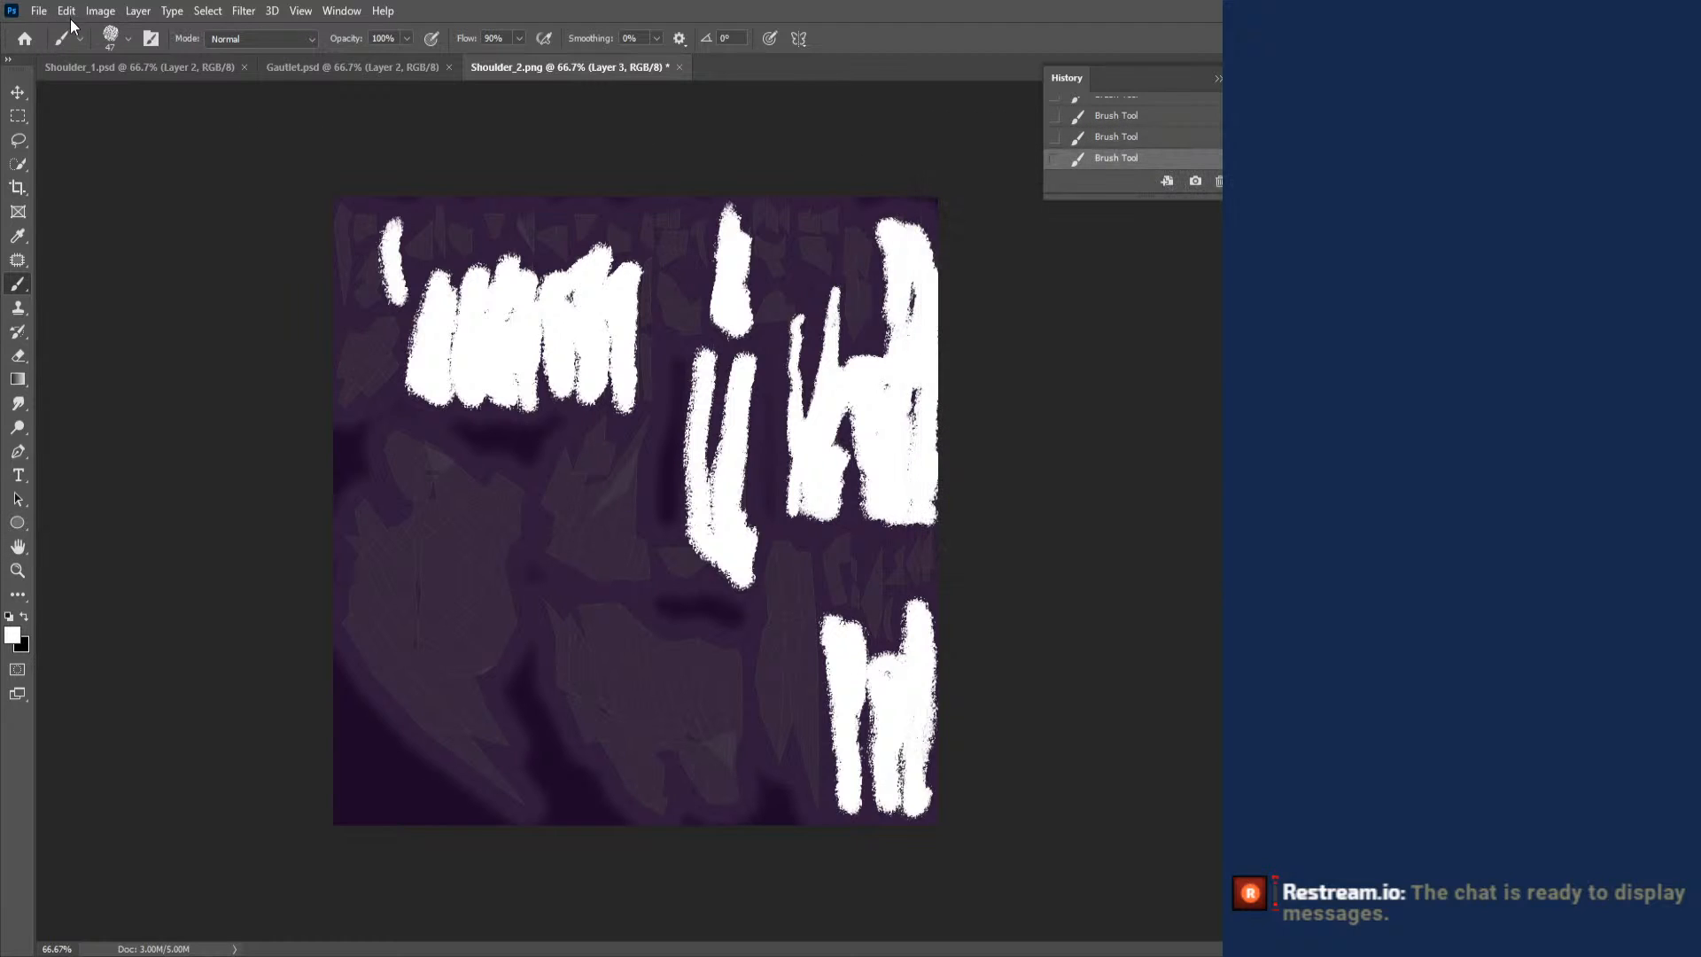
# - Save the painted texture on the computer as the Photoshop file Shoulder_2 in the FE Avatar folder, with maximum compatibility
pyautogui.hotkey('ctrl', 's')
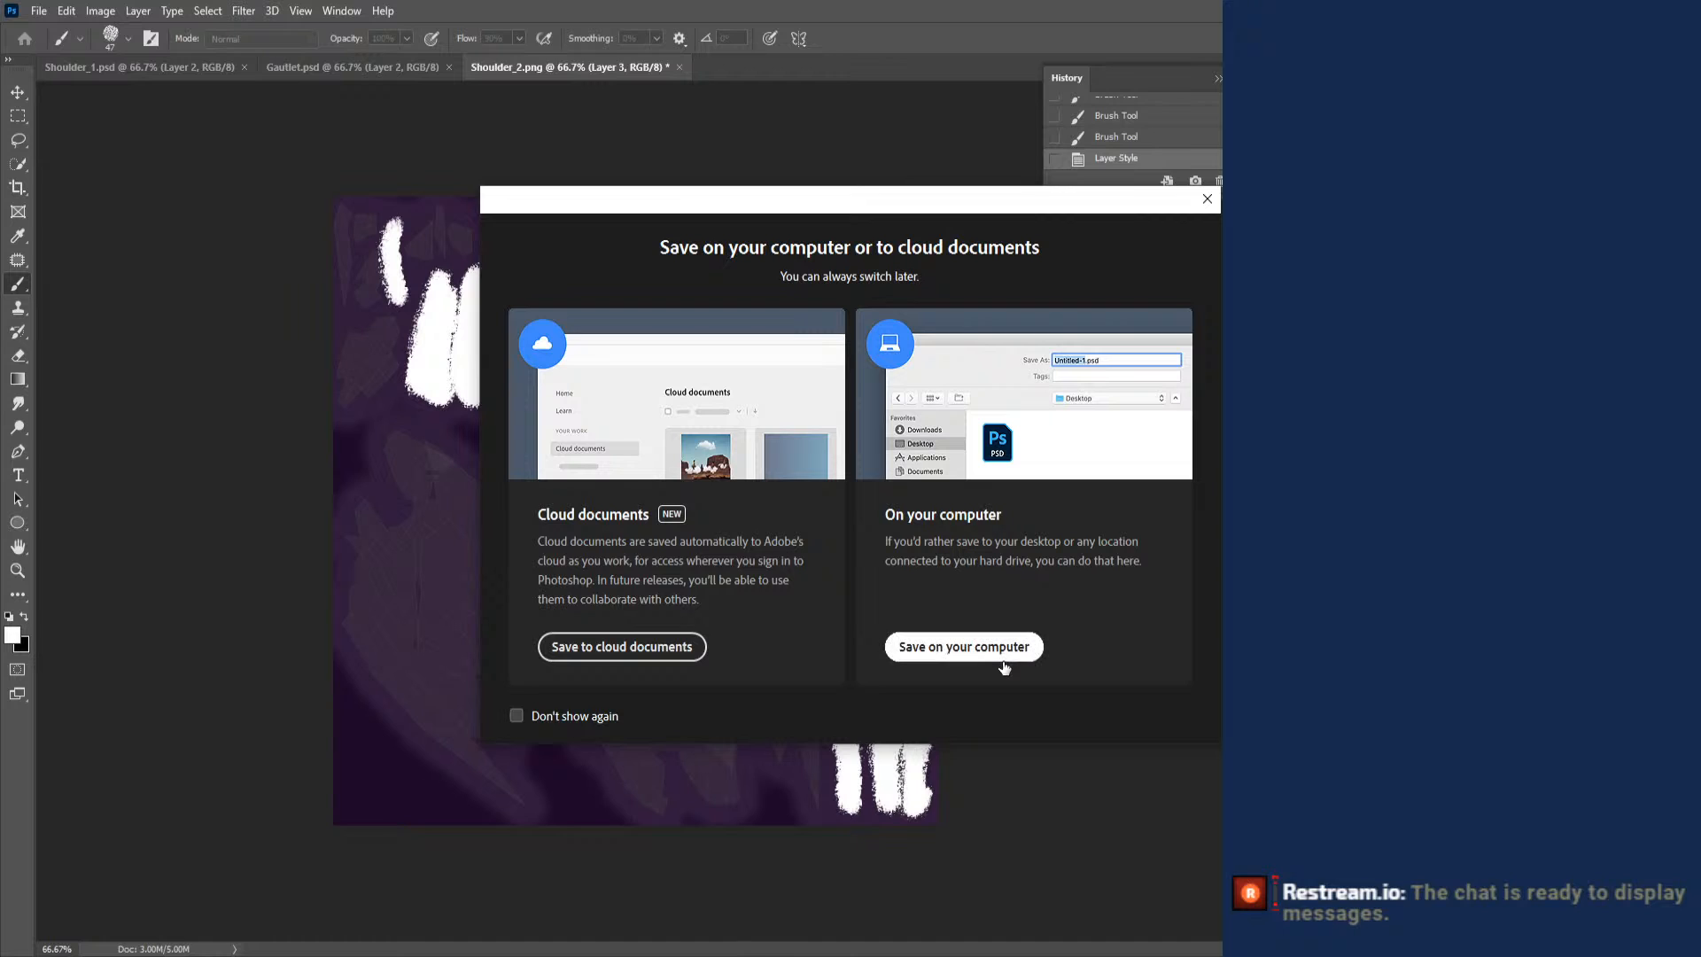
pyautogui.click(1010, 646)
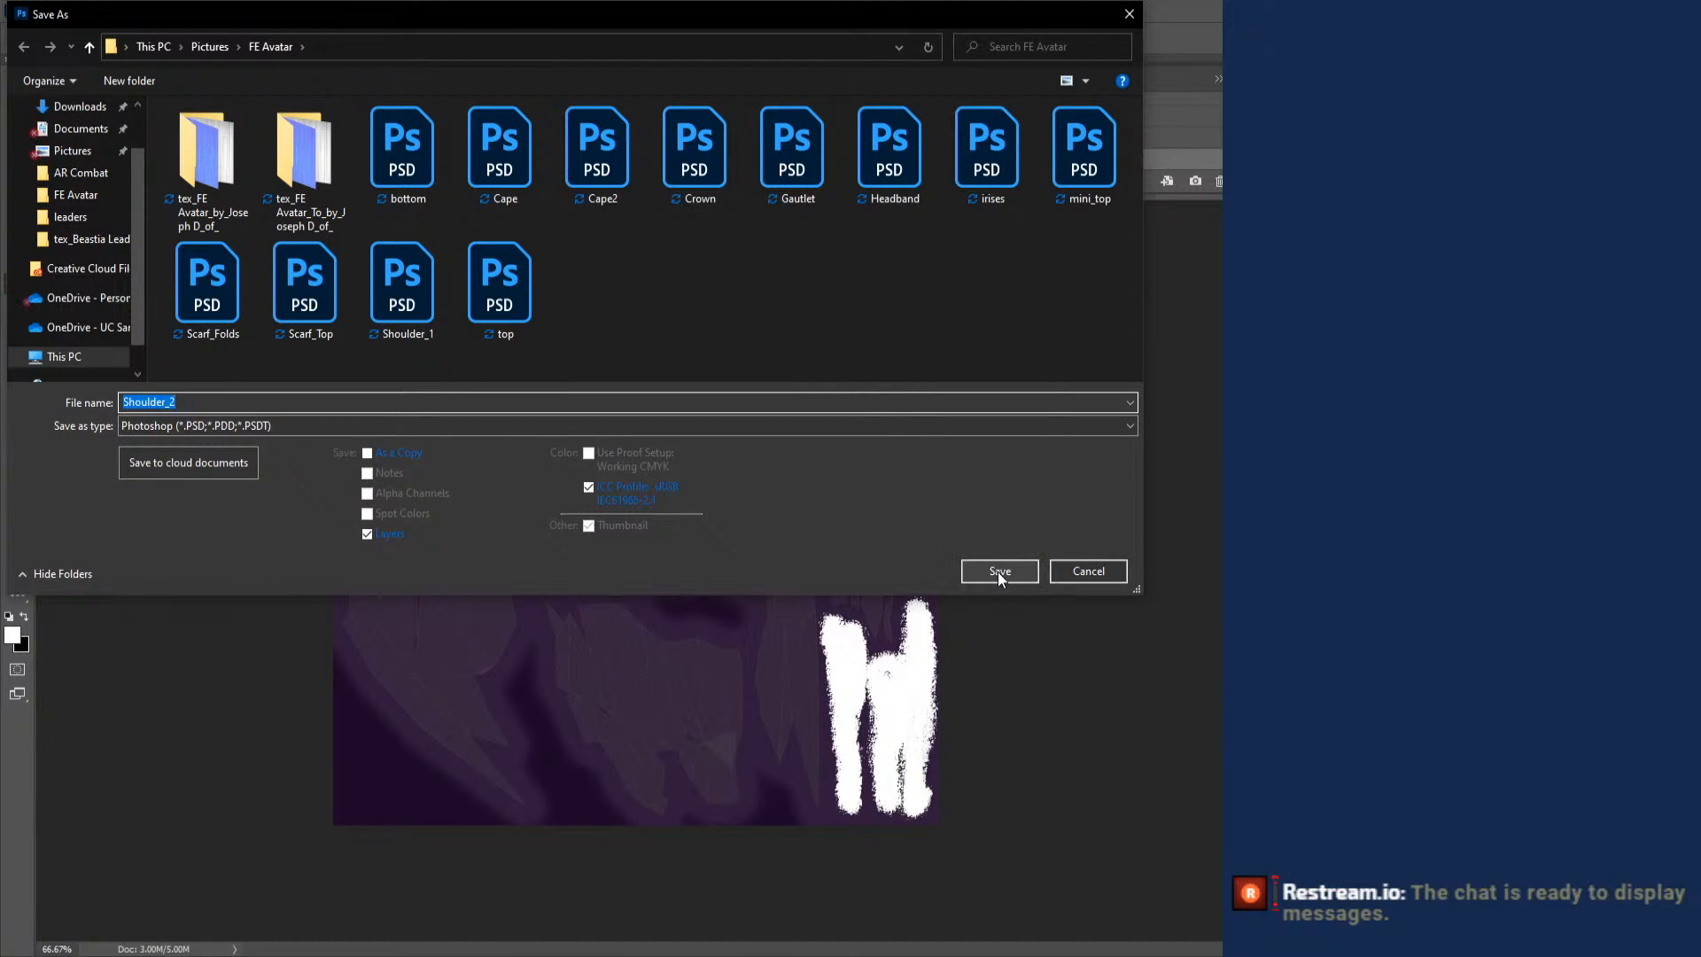
pyautogui.click(998, 571)
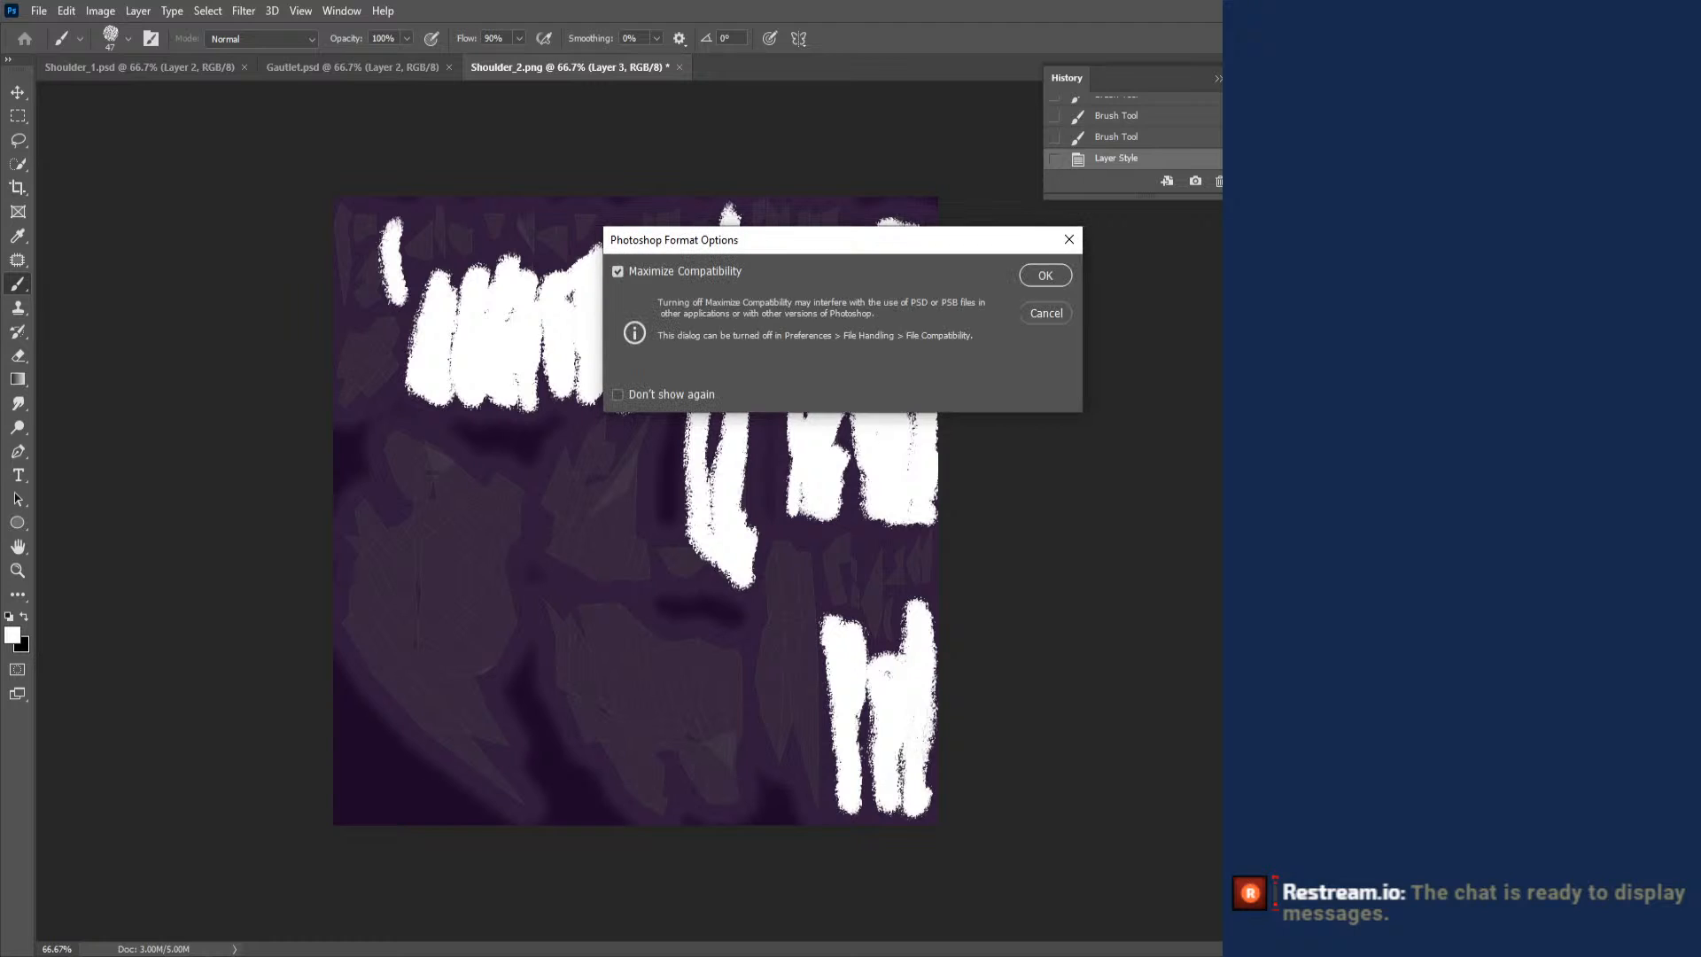
pyautogui.click(1045, 276)
# - Switch to Blender's Layout workspace and give the spiked shoulder piece a new material named "Shoulder 2"
pyautogui.hotkey('alt', 'Tab')
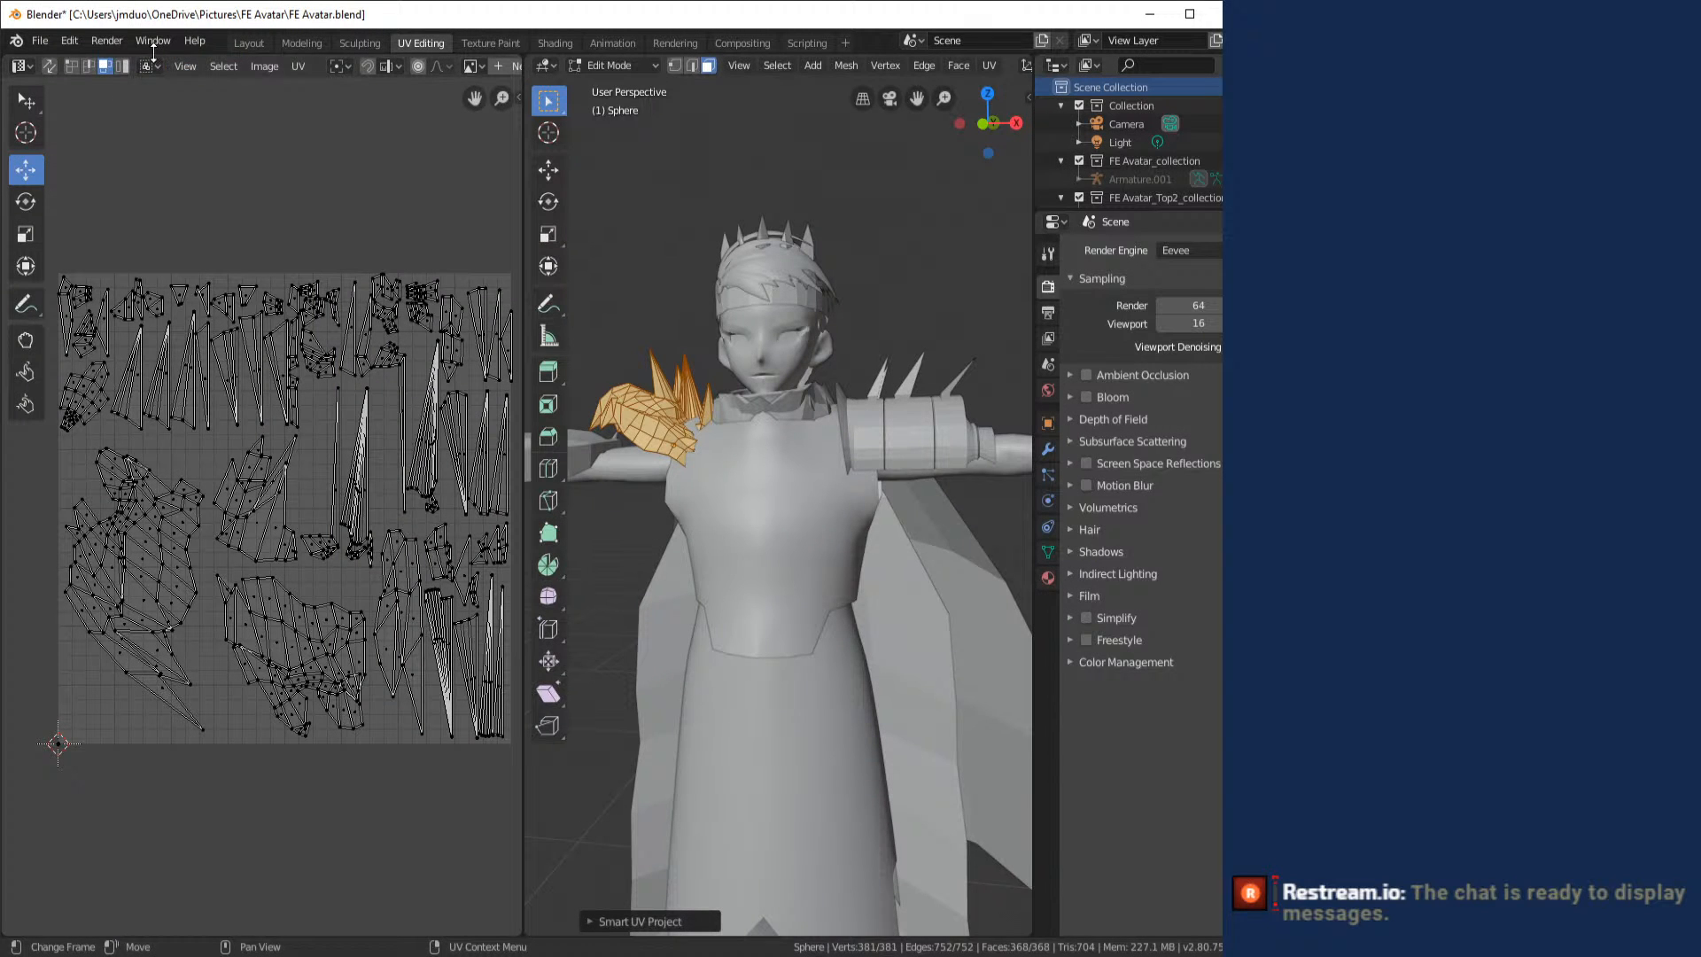
pyautogui.click(251, 43)
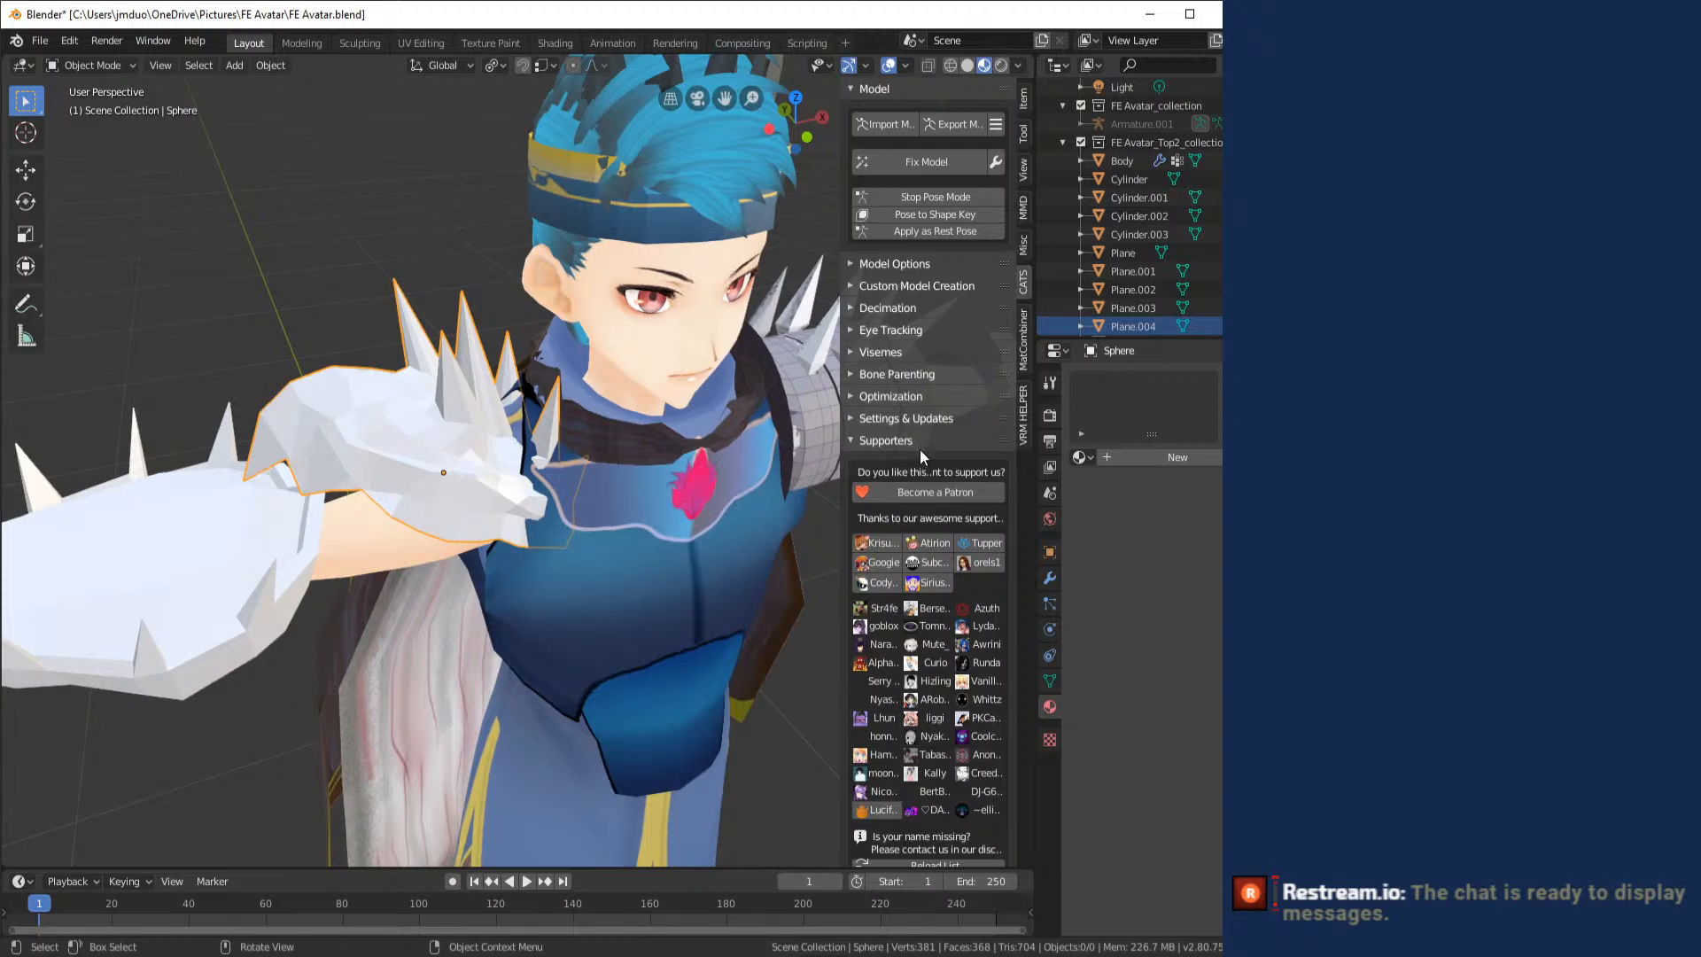
pyautogui.click(1123, 462)
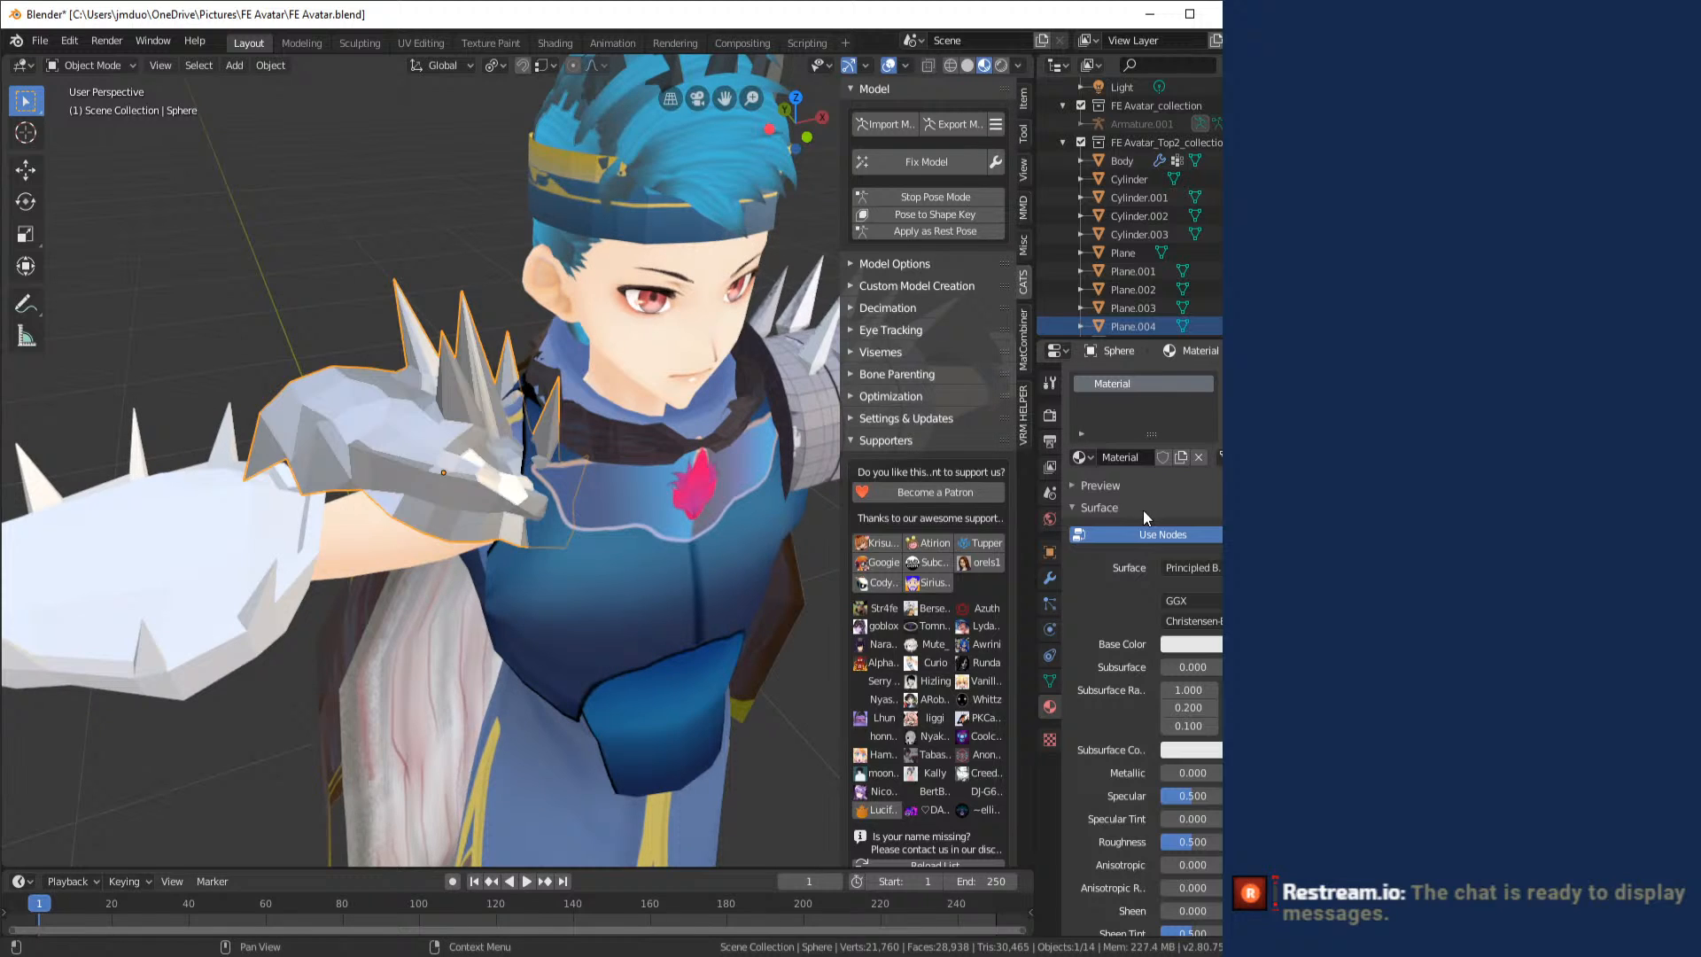
pyautogui.click(1120, 455)
pyautogui.write('Should')
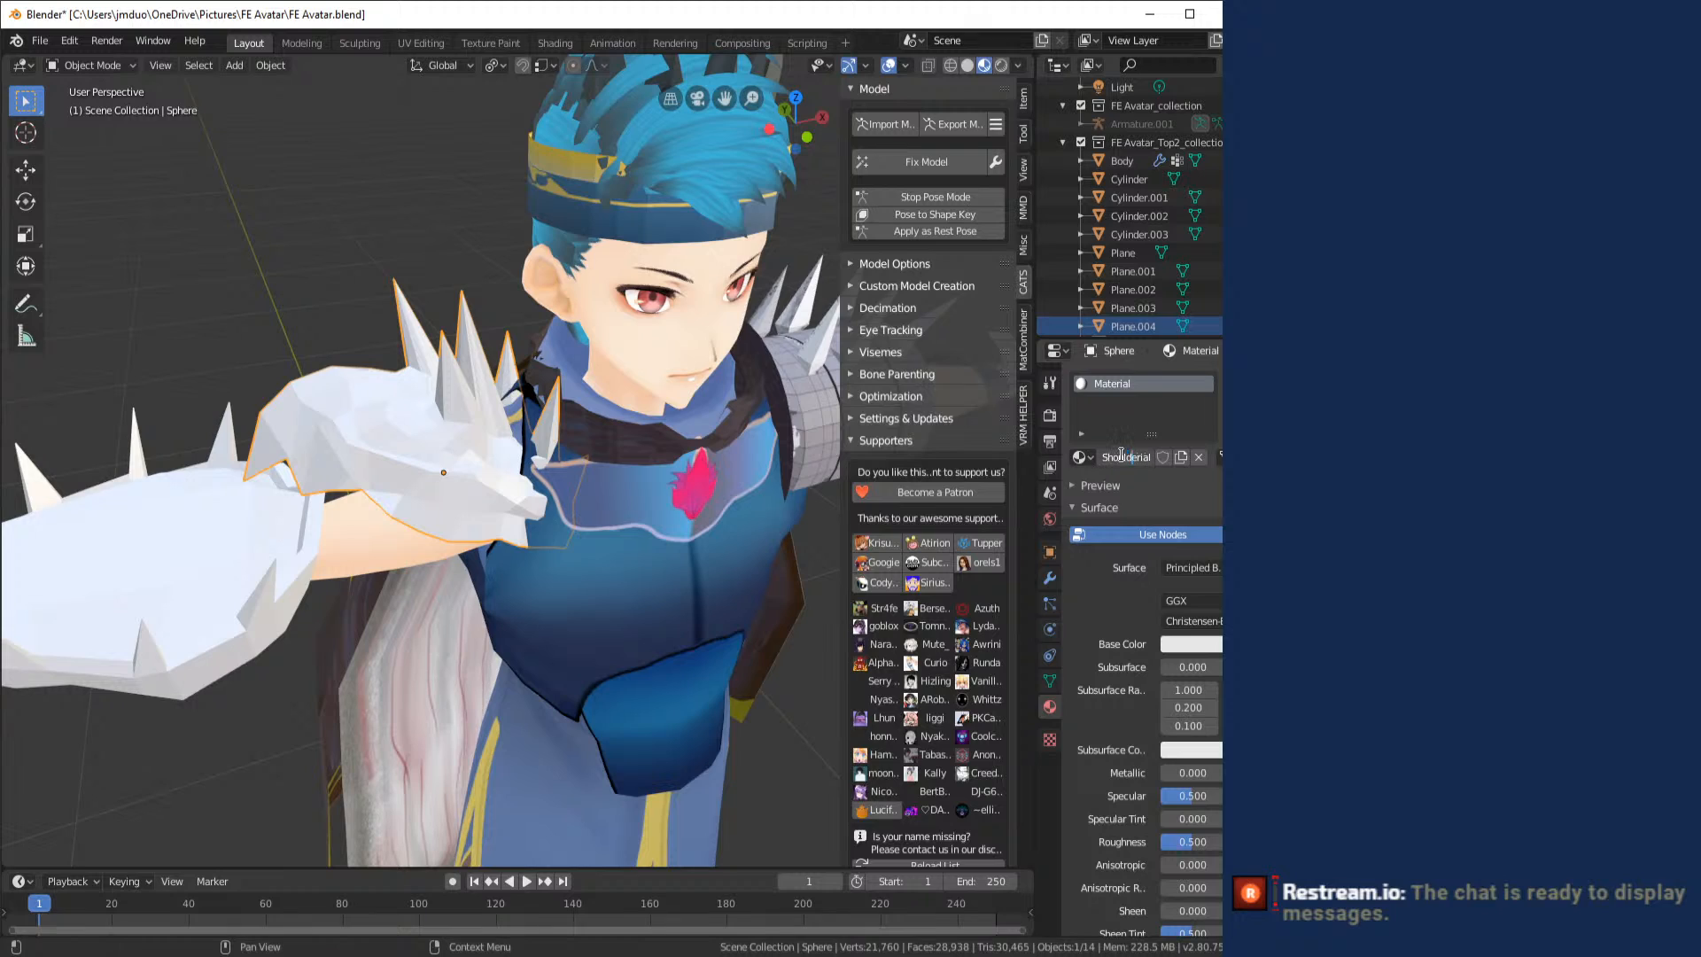
pyautogui.write('er')
pyautogui.hotkey('ctrl', 'a')
pyautogui.write('Shoulder 2')
pyautogui.press('Return')
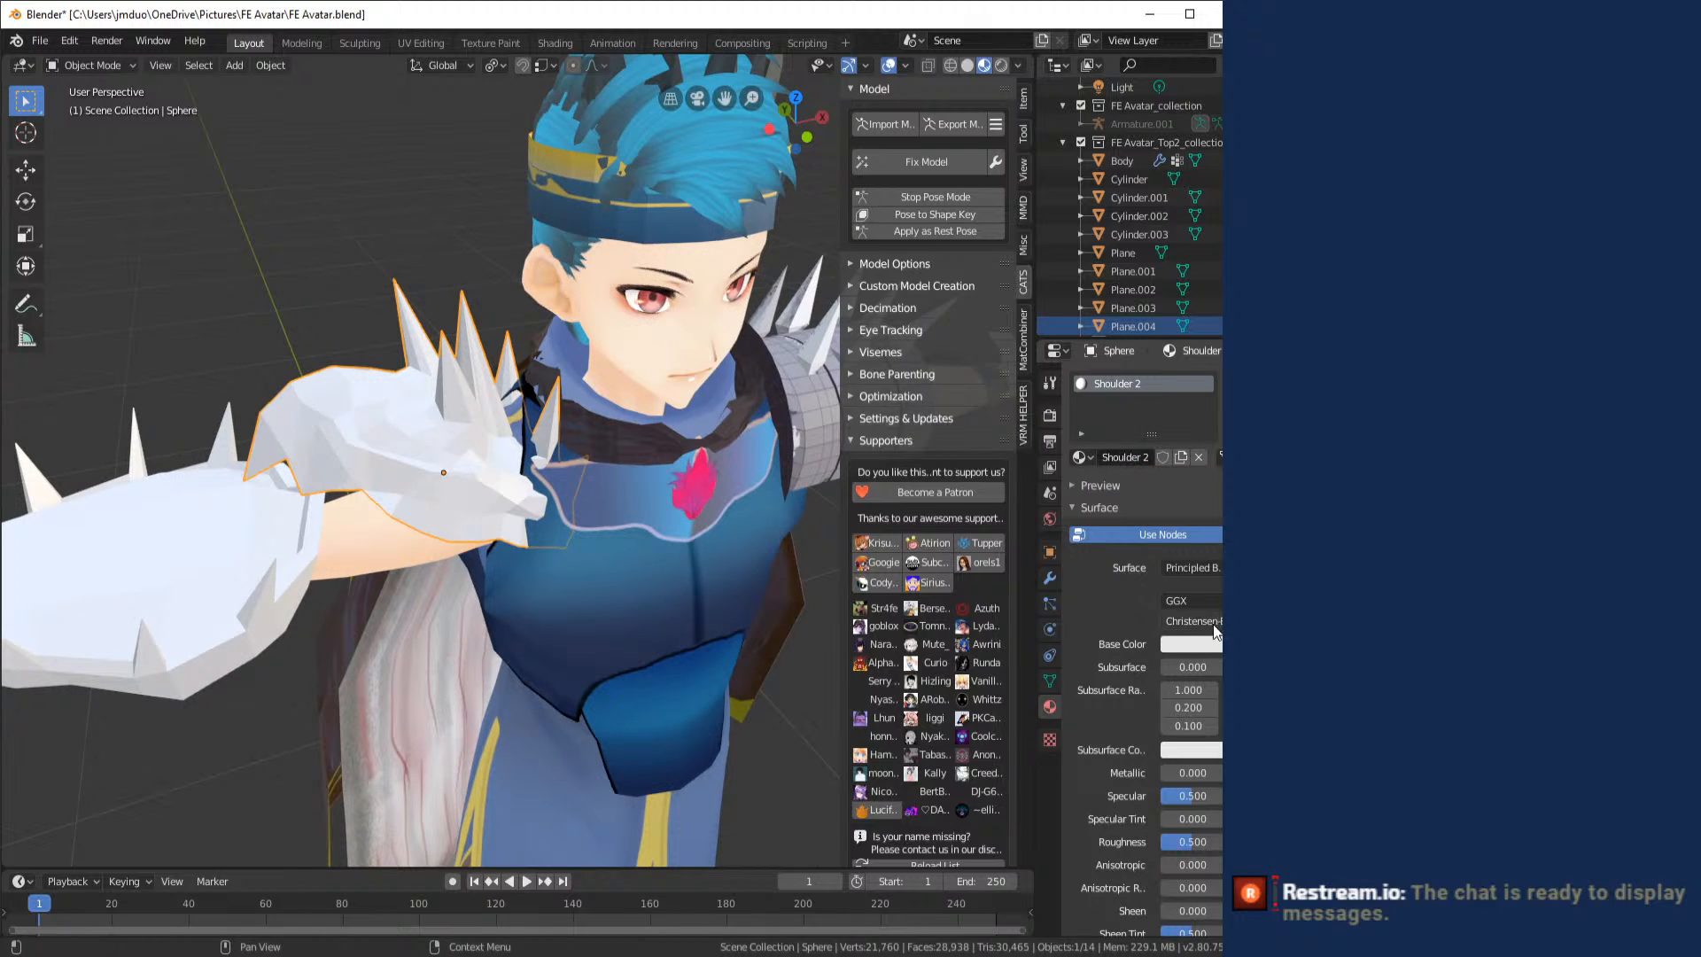
# - Set the Shoulder 2 material's base color to an image texture using Shoulder_2.psd
pyautogui.click(1082, 642)
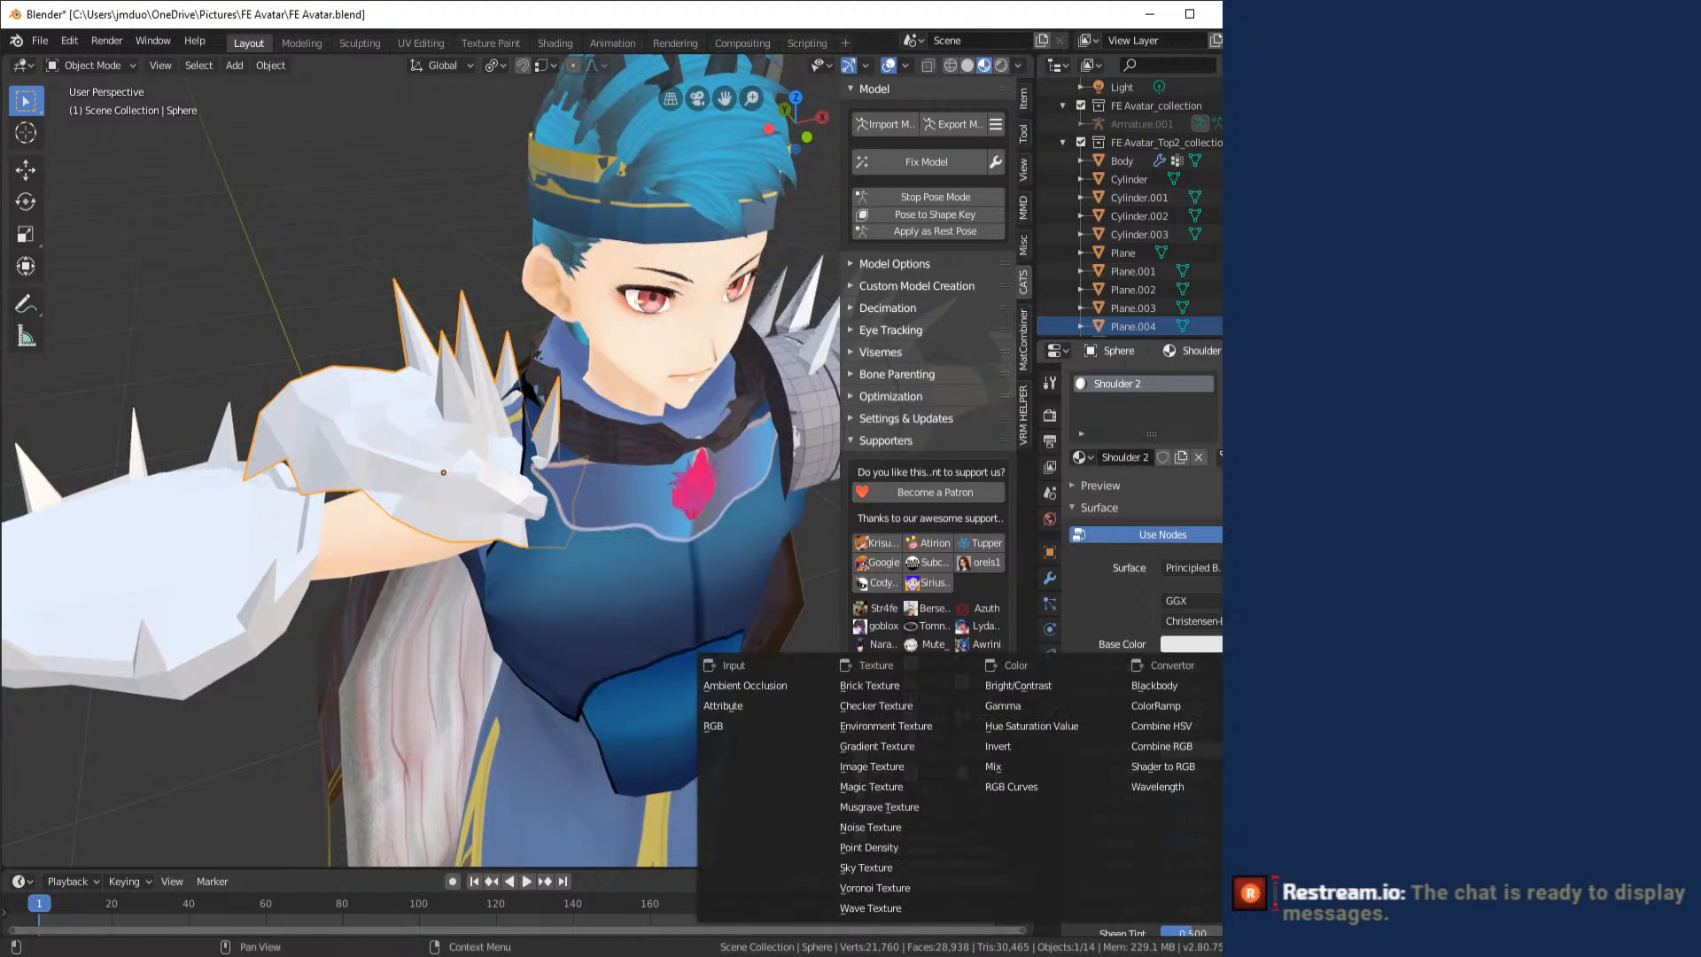
pyautogui.click(895, 768)
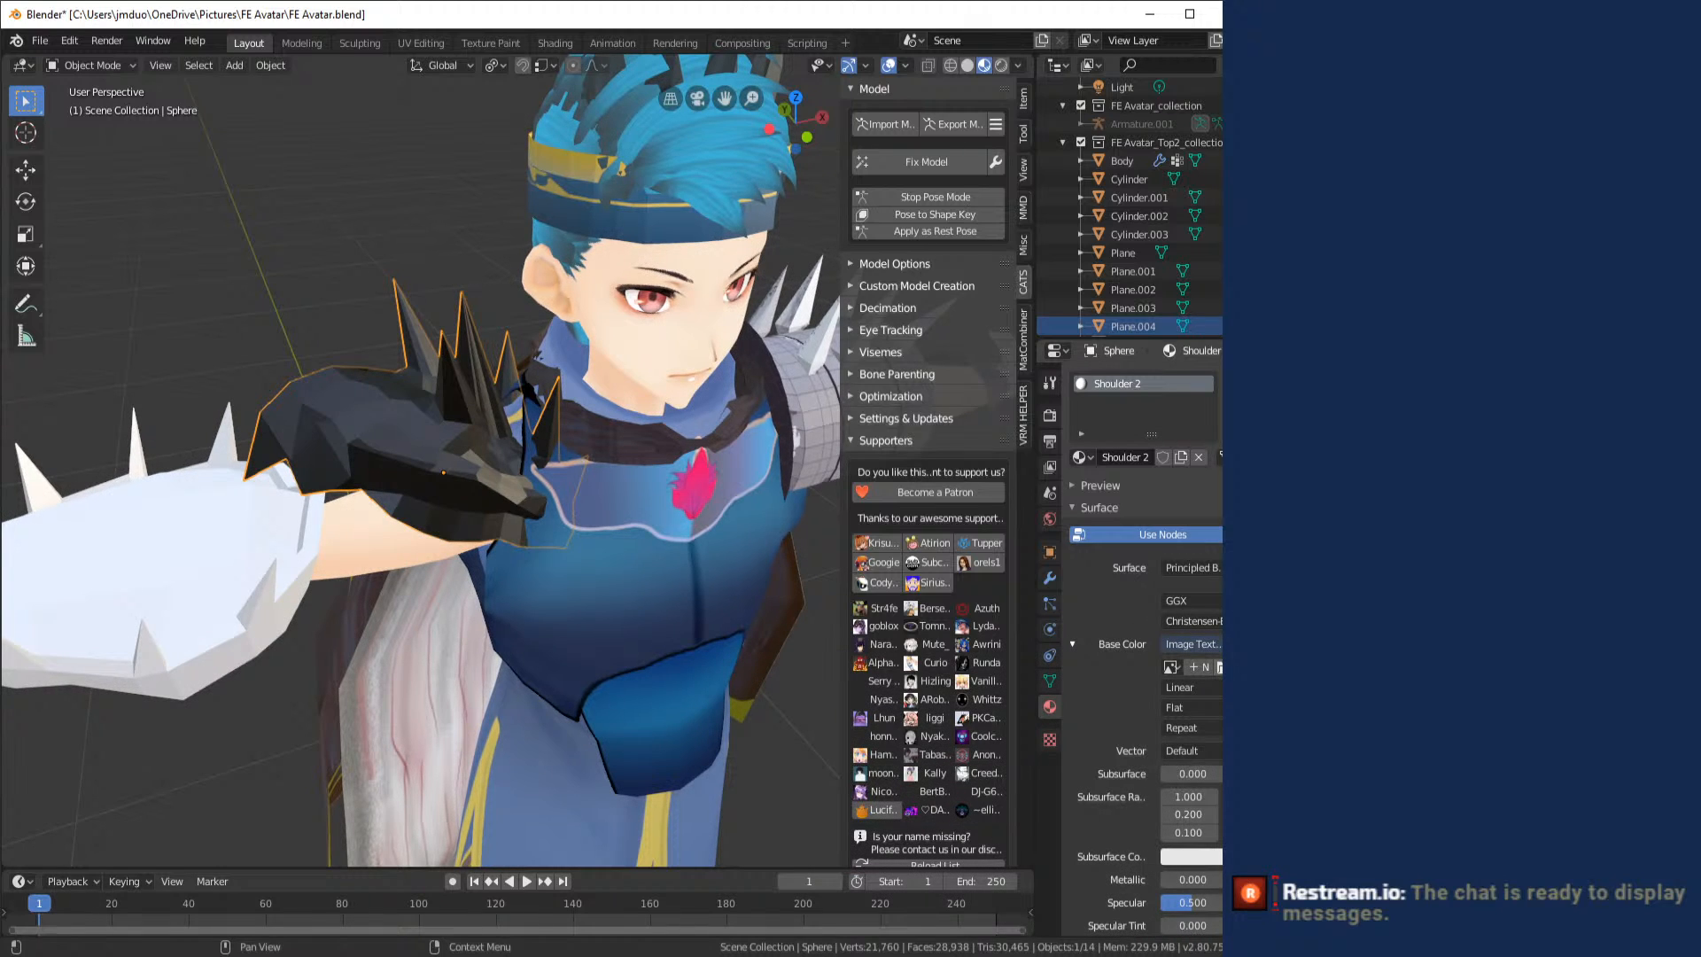
pyautogui.click(1226, 667)
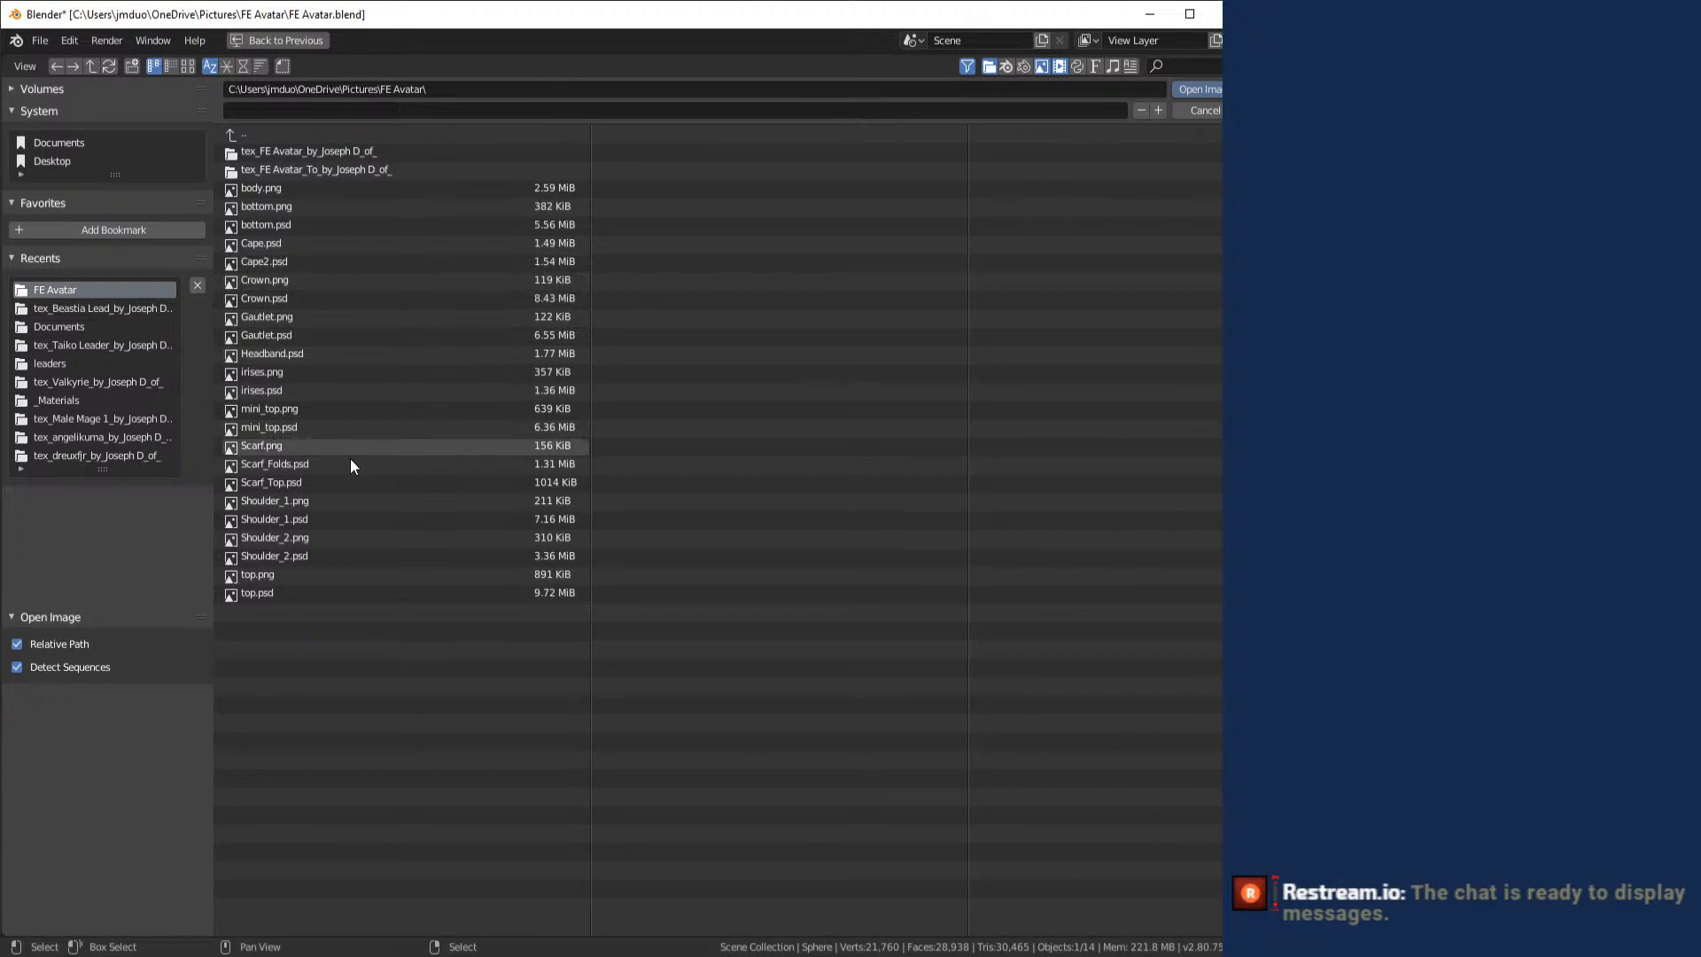
pyautogui.doubleClick(361, 549)
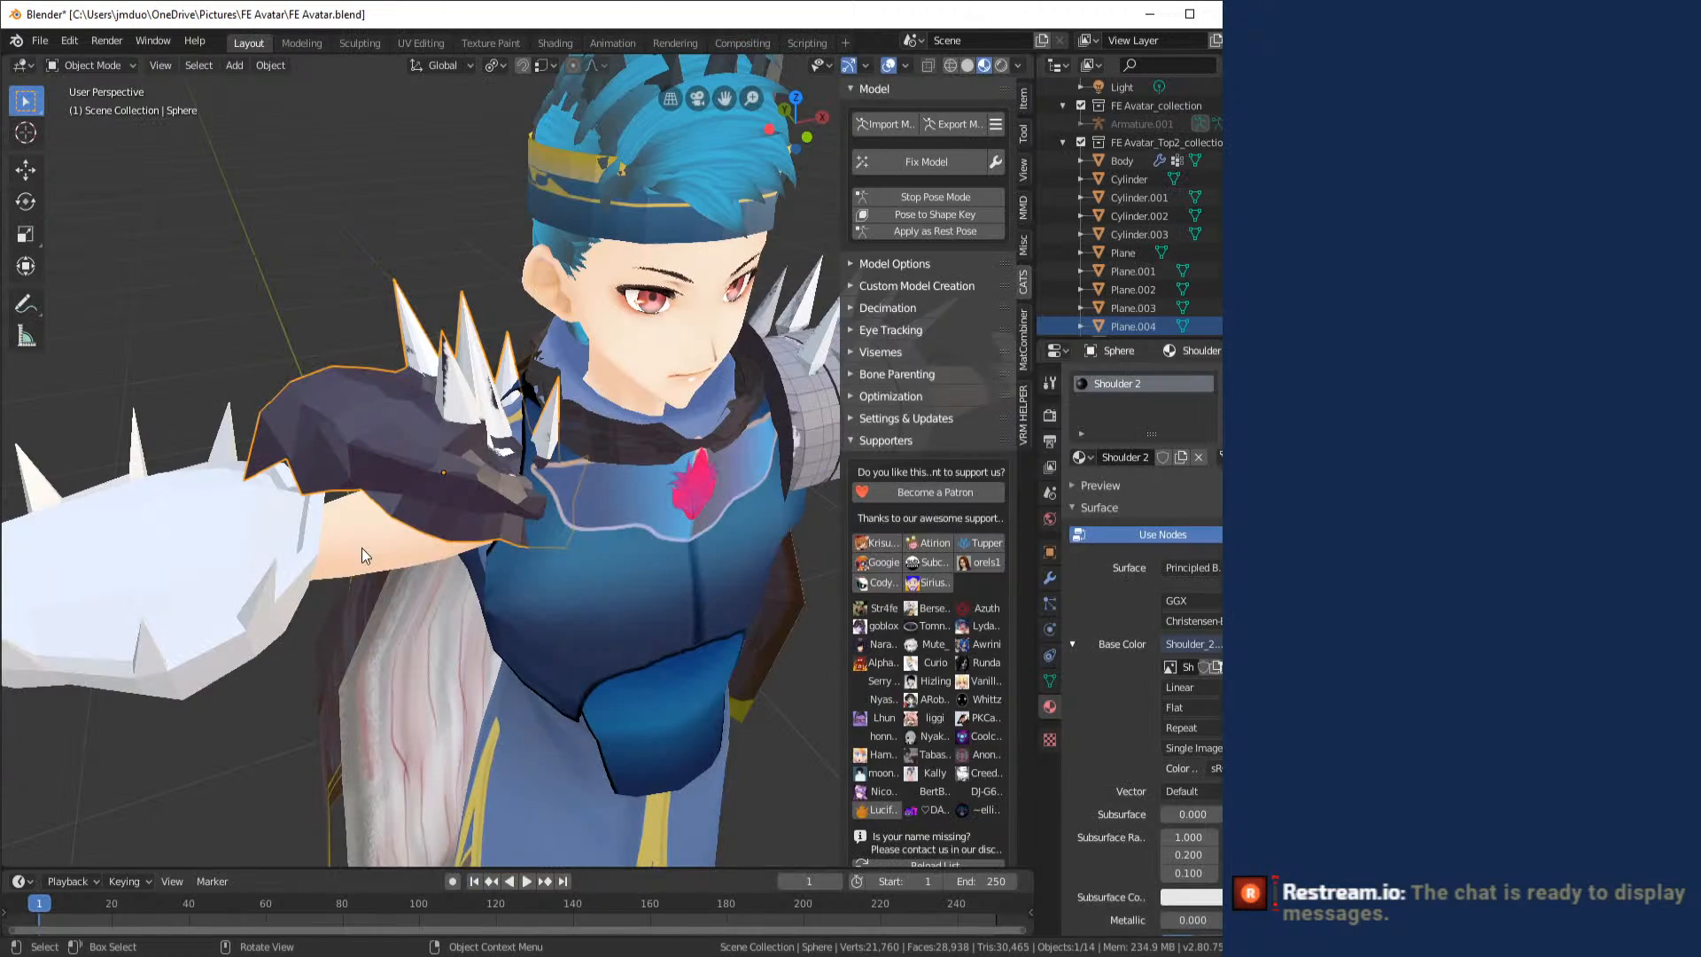
# - Select the spiked shield on the forearm and give it a new material named "Shield"
pyautogui.click(327, 223)
pyautogui.scroll(7, 327, 223)
pyautogui.moveTo(327, 224); pyautogui.dragTo(316, 441)
pyautogui.scroll(-8, 411, 249)
pyautogui.click(317, 453)
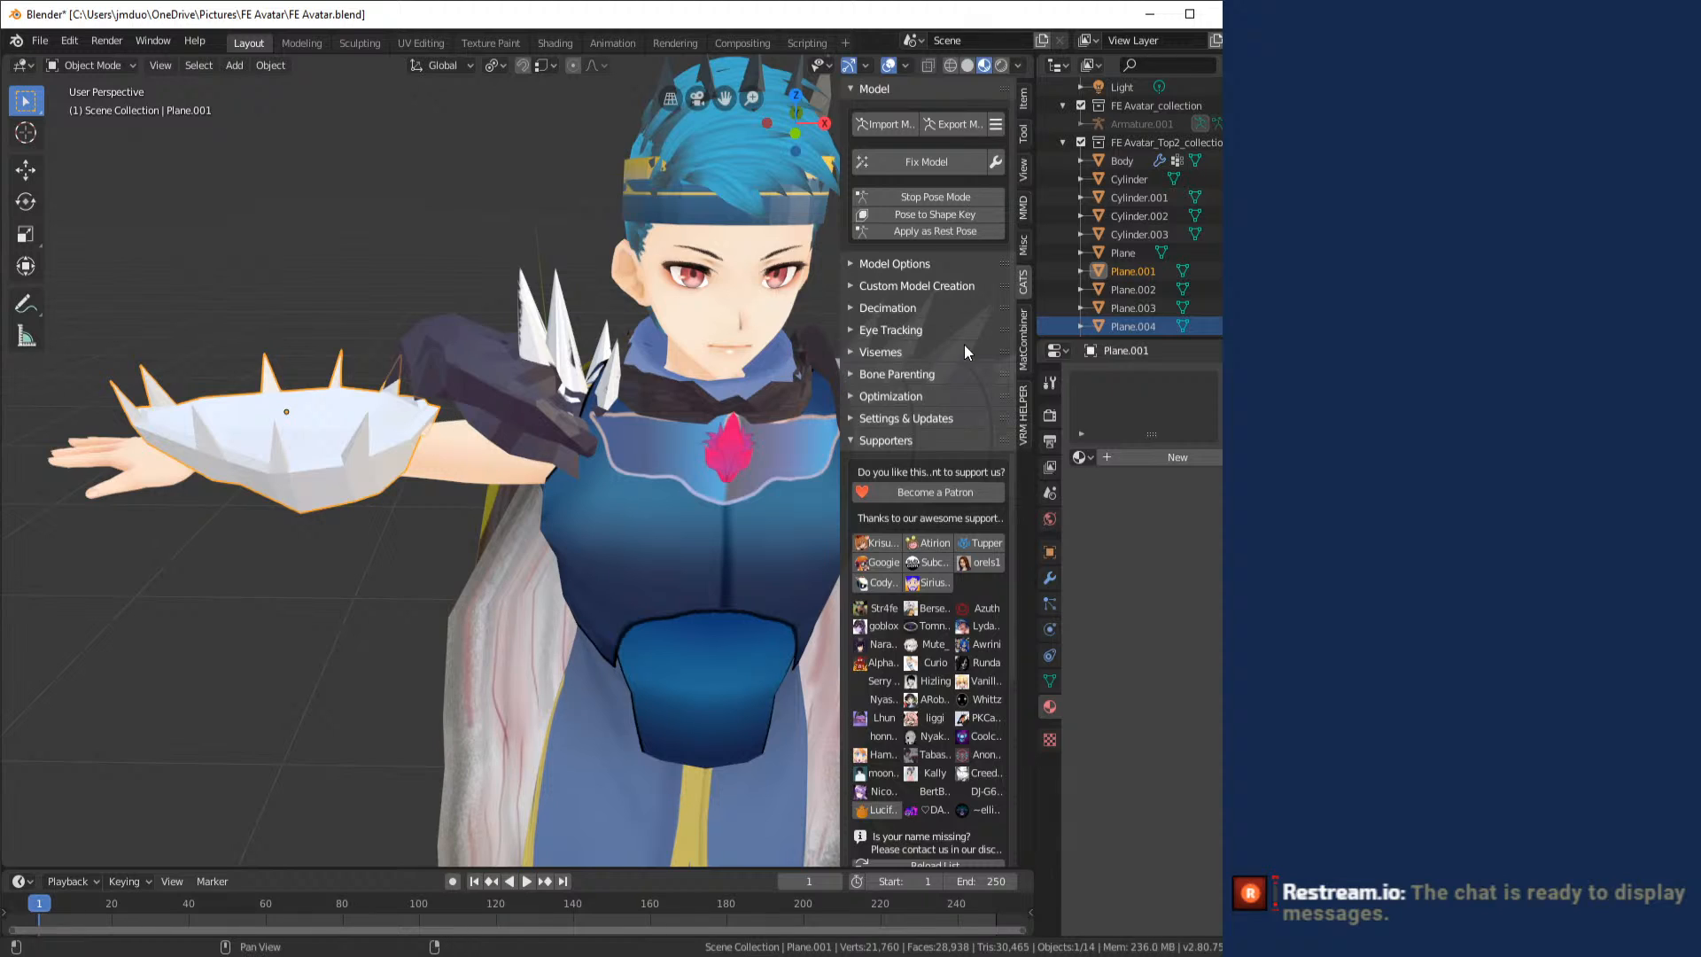
pyautogui.click(1114, 457)
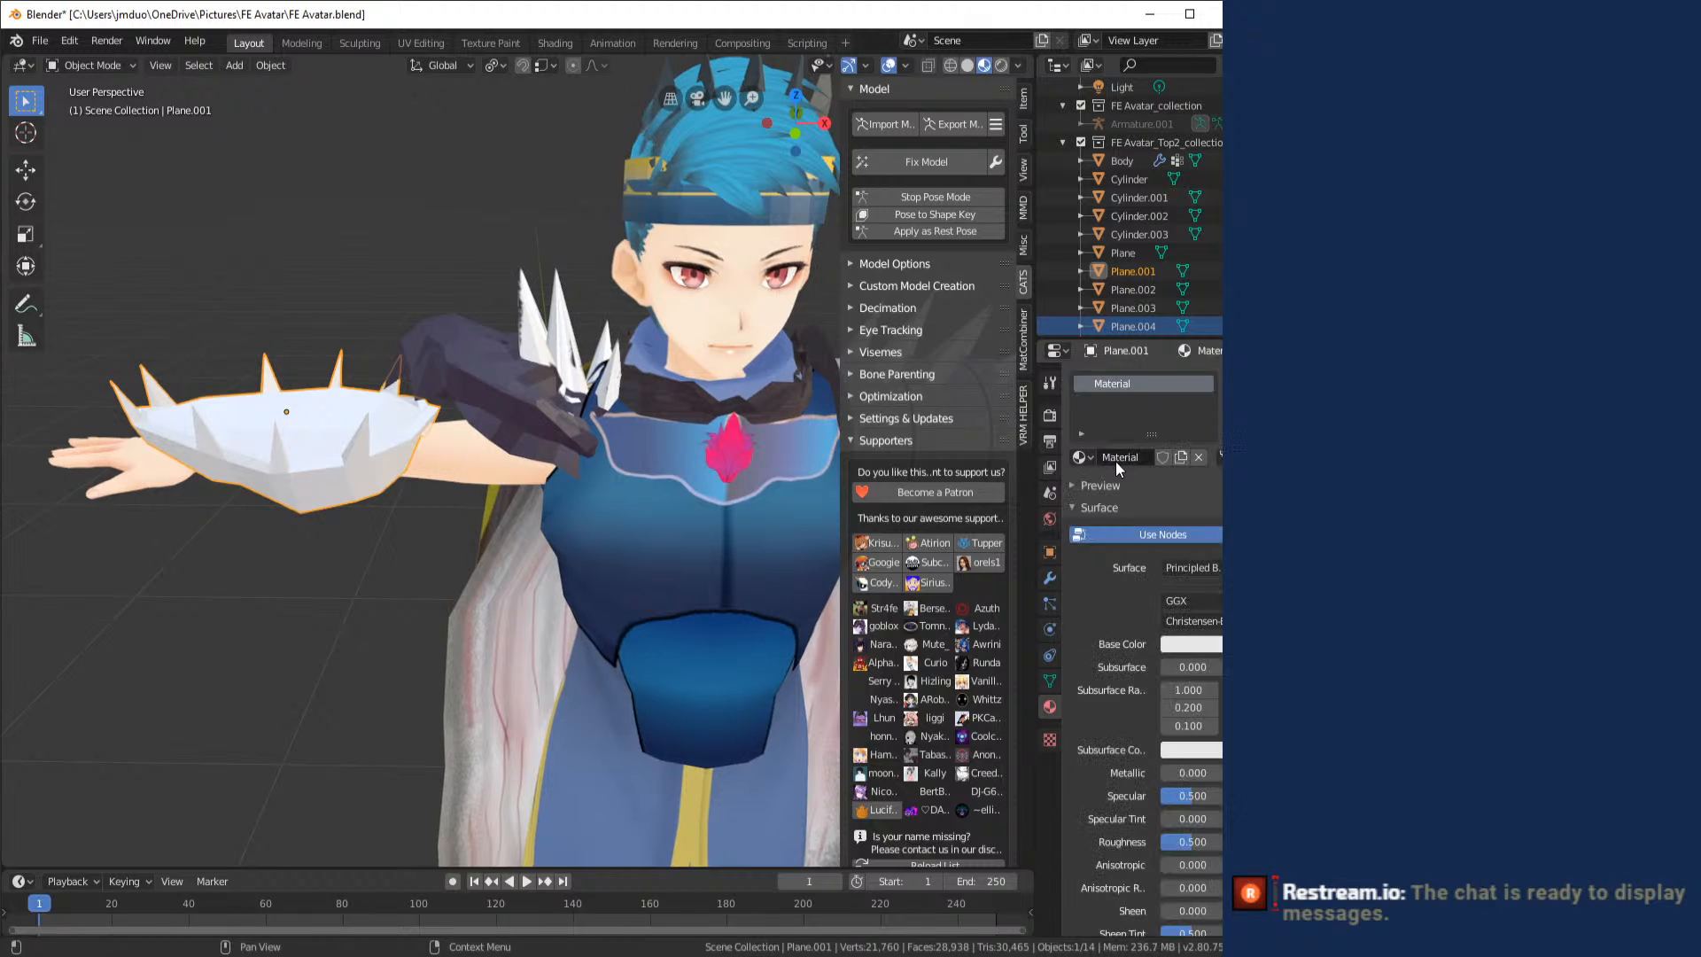
pyautogui.doubleClick(1117, 457)
pyautogui.write('Shi')
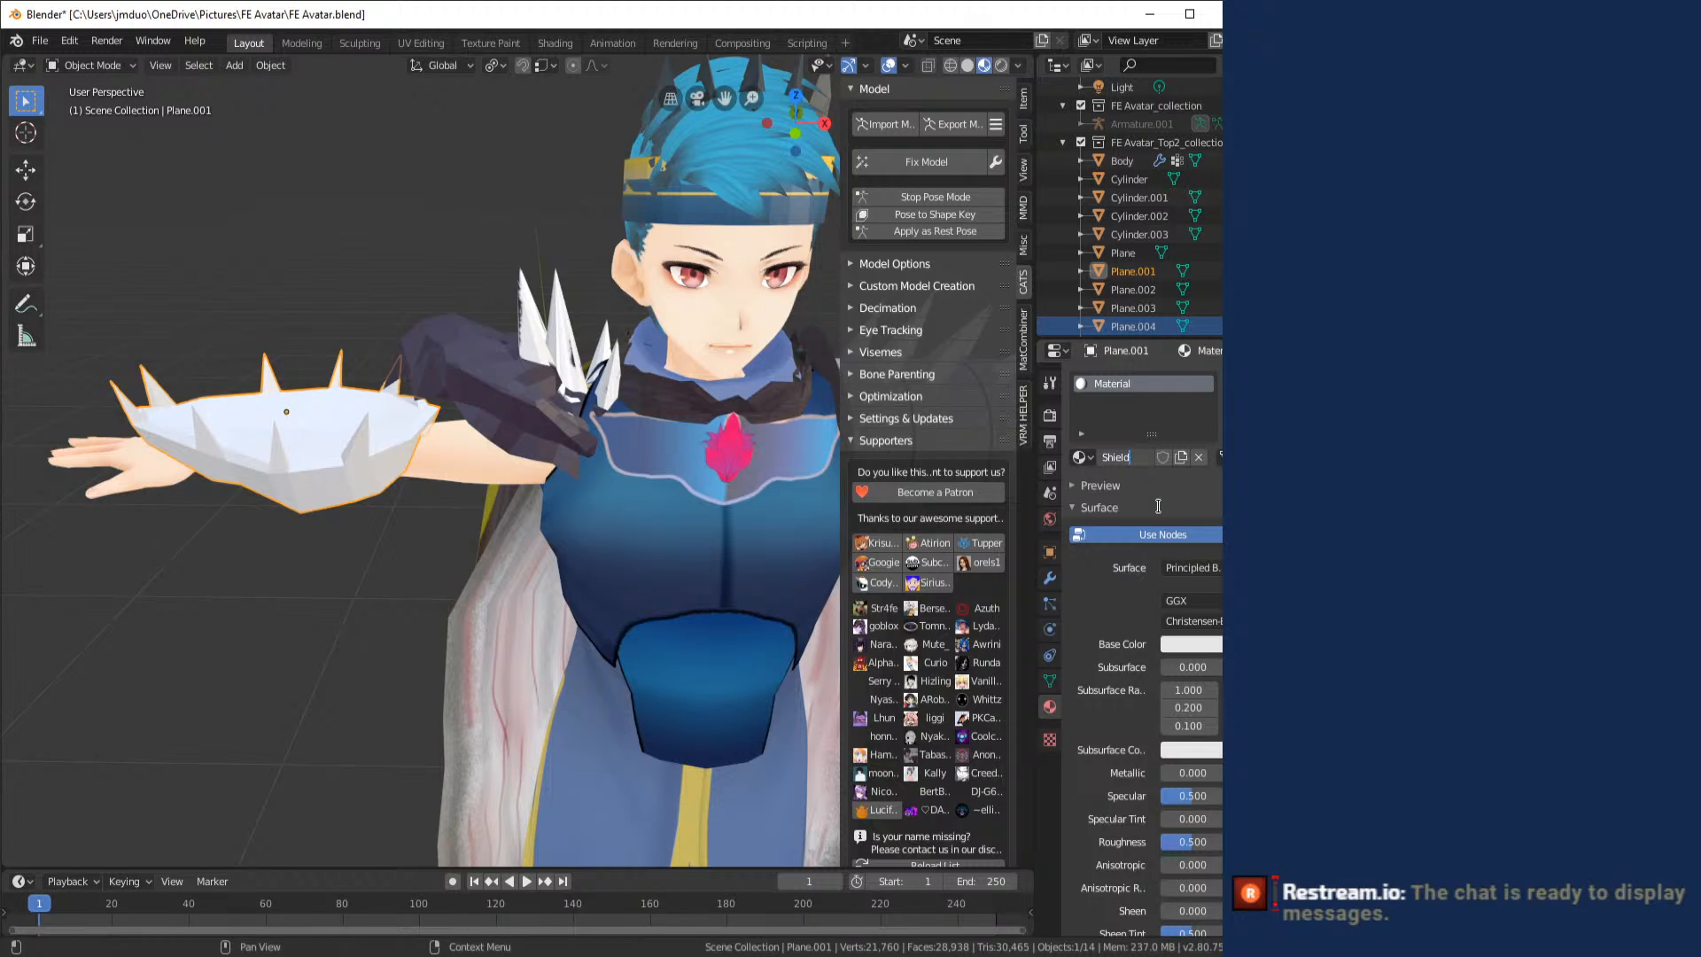
pyautogui.write('eld')
pyautogui.press('Return')
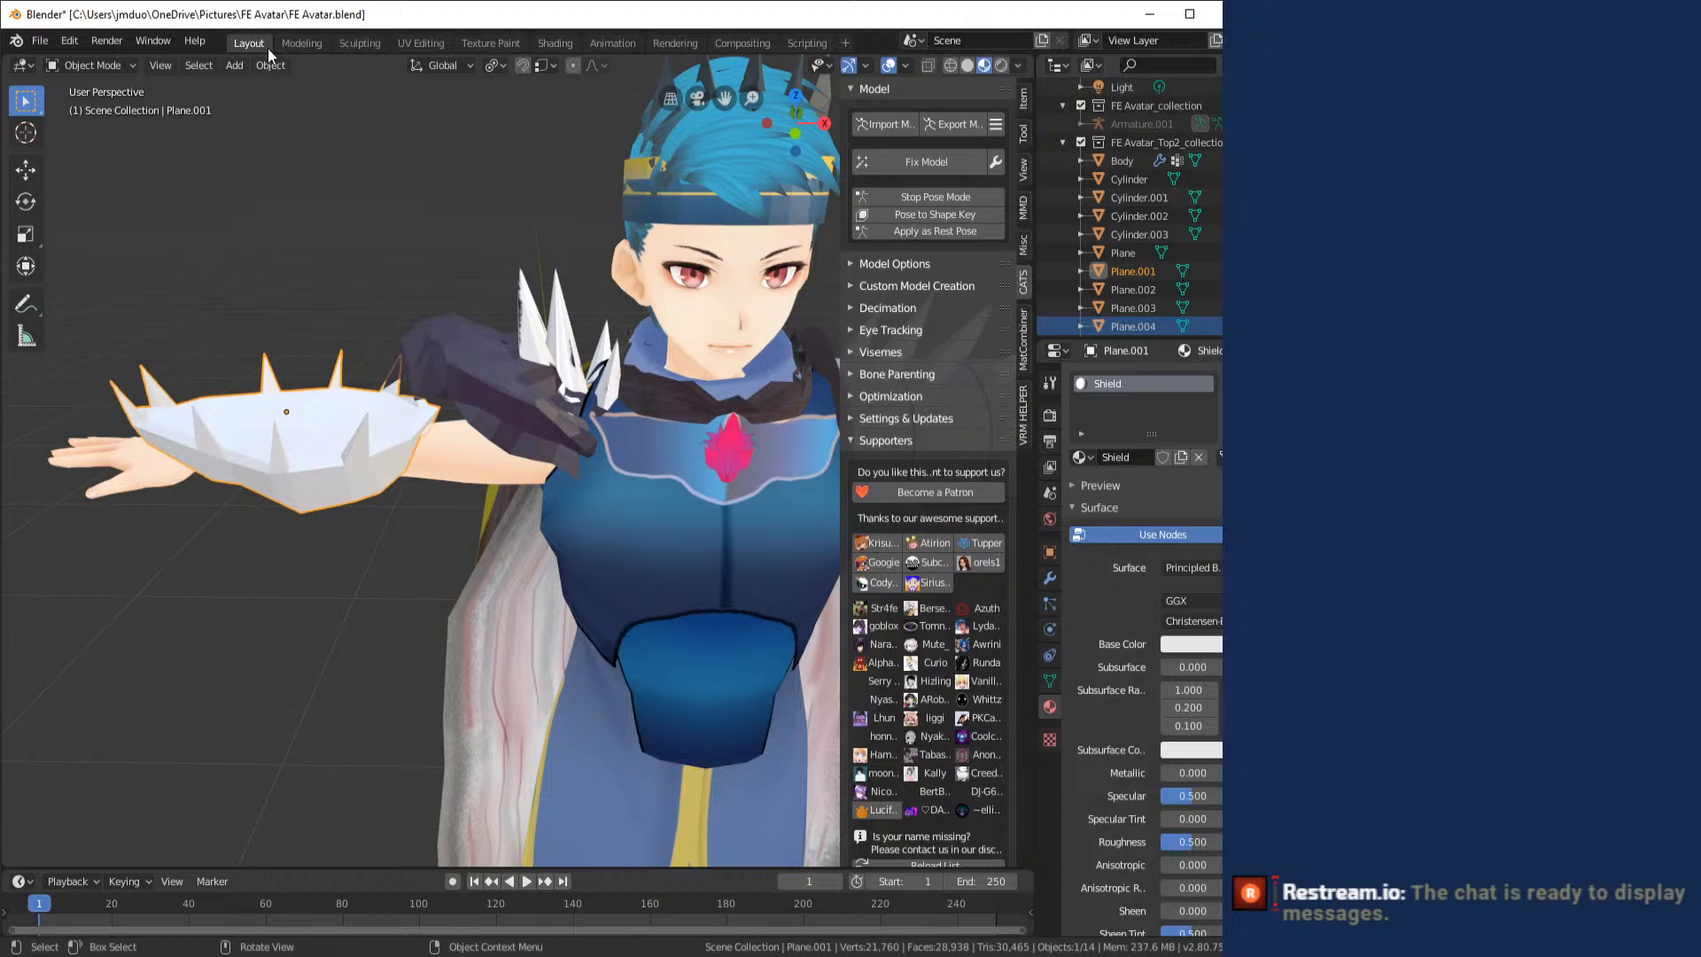
# - In the UV Editing workspace, unwrap all the shield's faces with Smart UV Project, using angle limit 66 and island margin 0.10
pyautogui.click(433, 43)
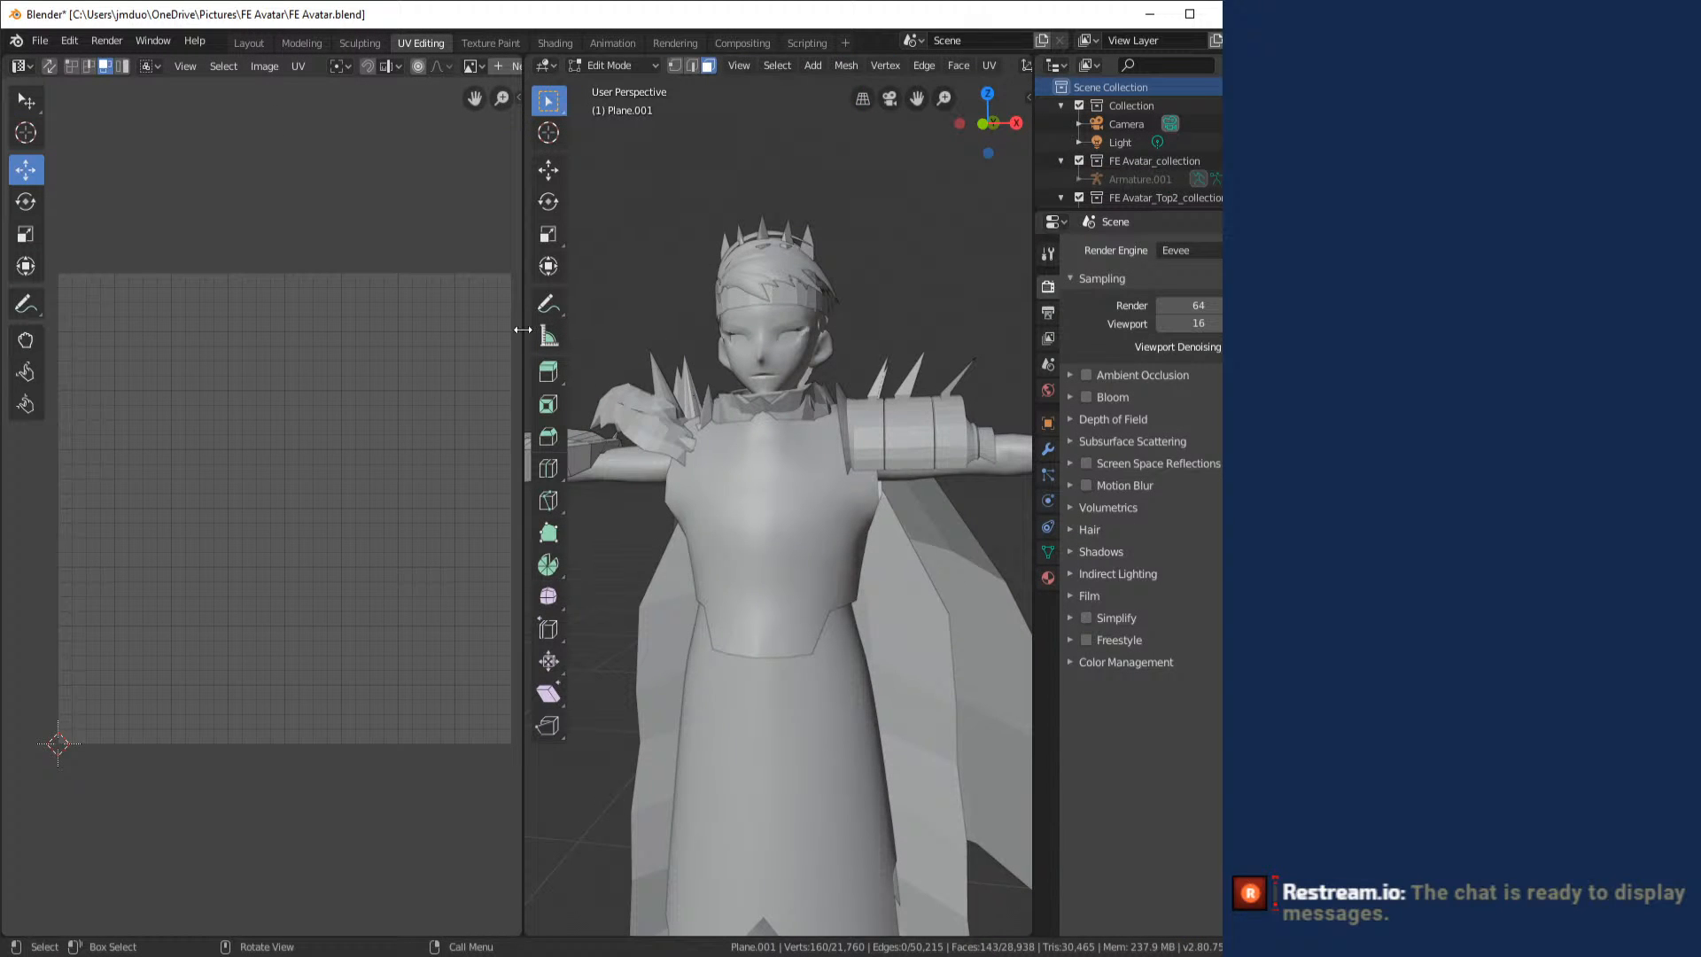
pyautogui.moveTo(567, 395); pyautogui.dragTo(738, 428)
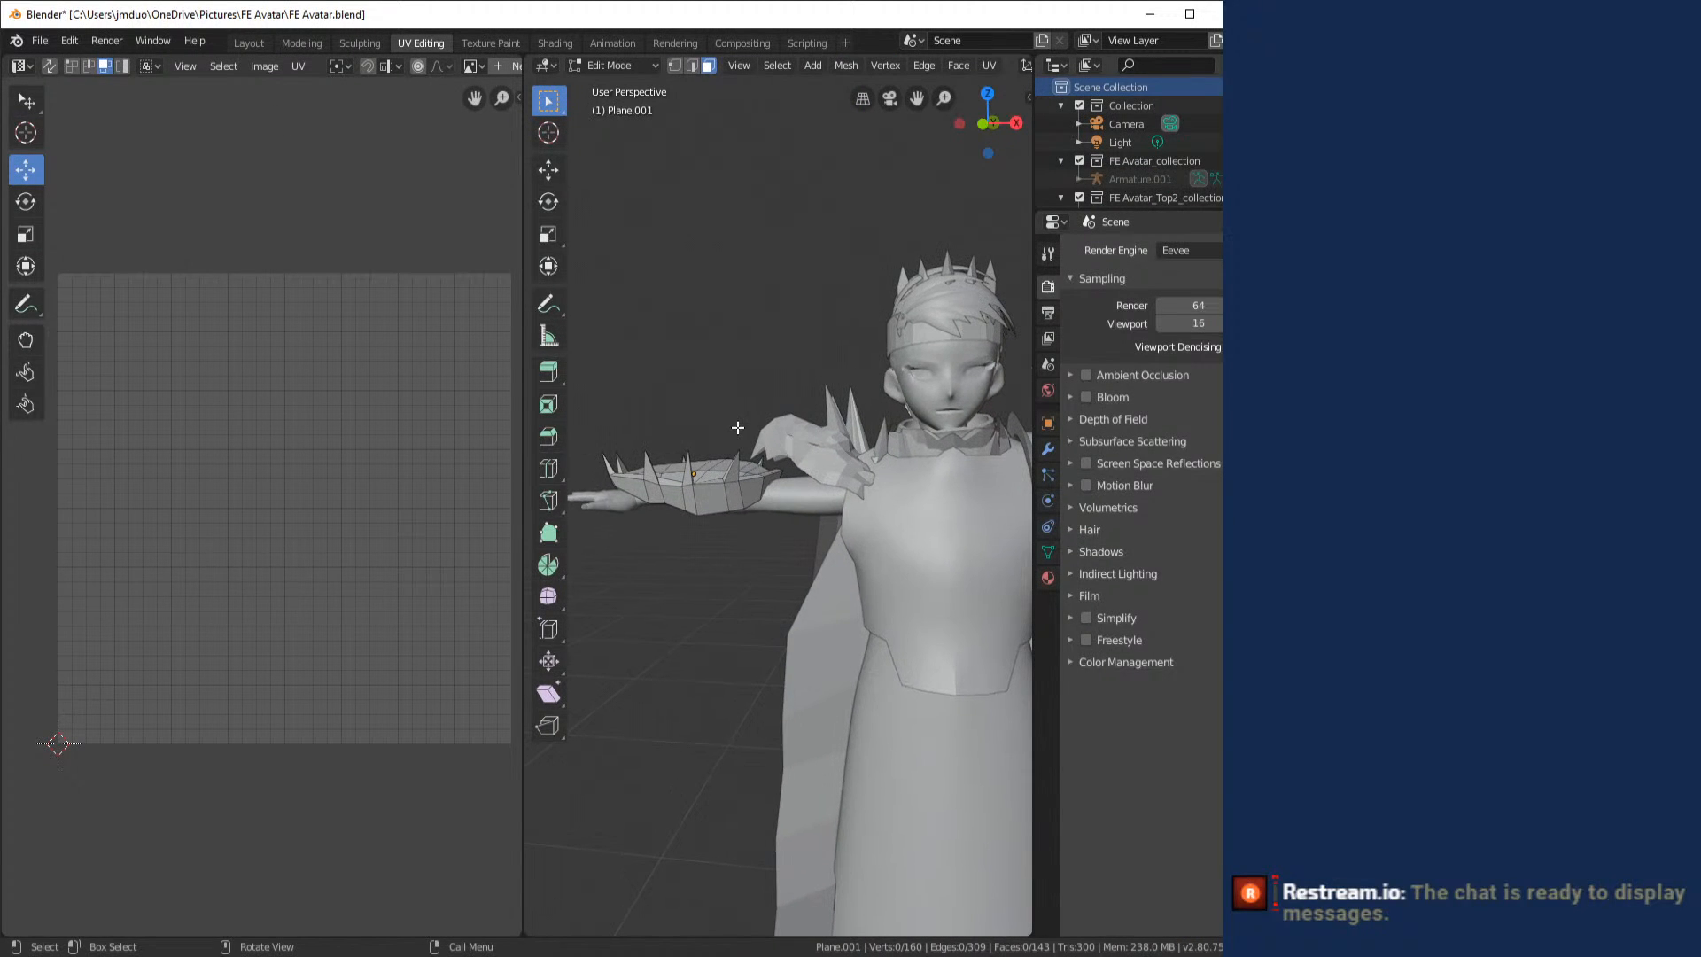
pyautogui.press('a')
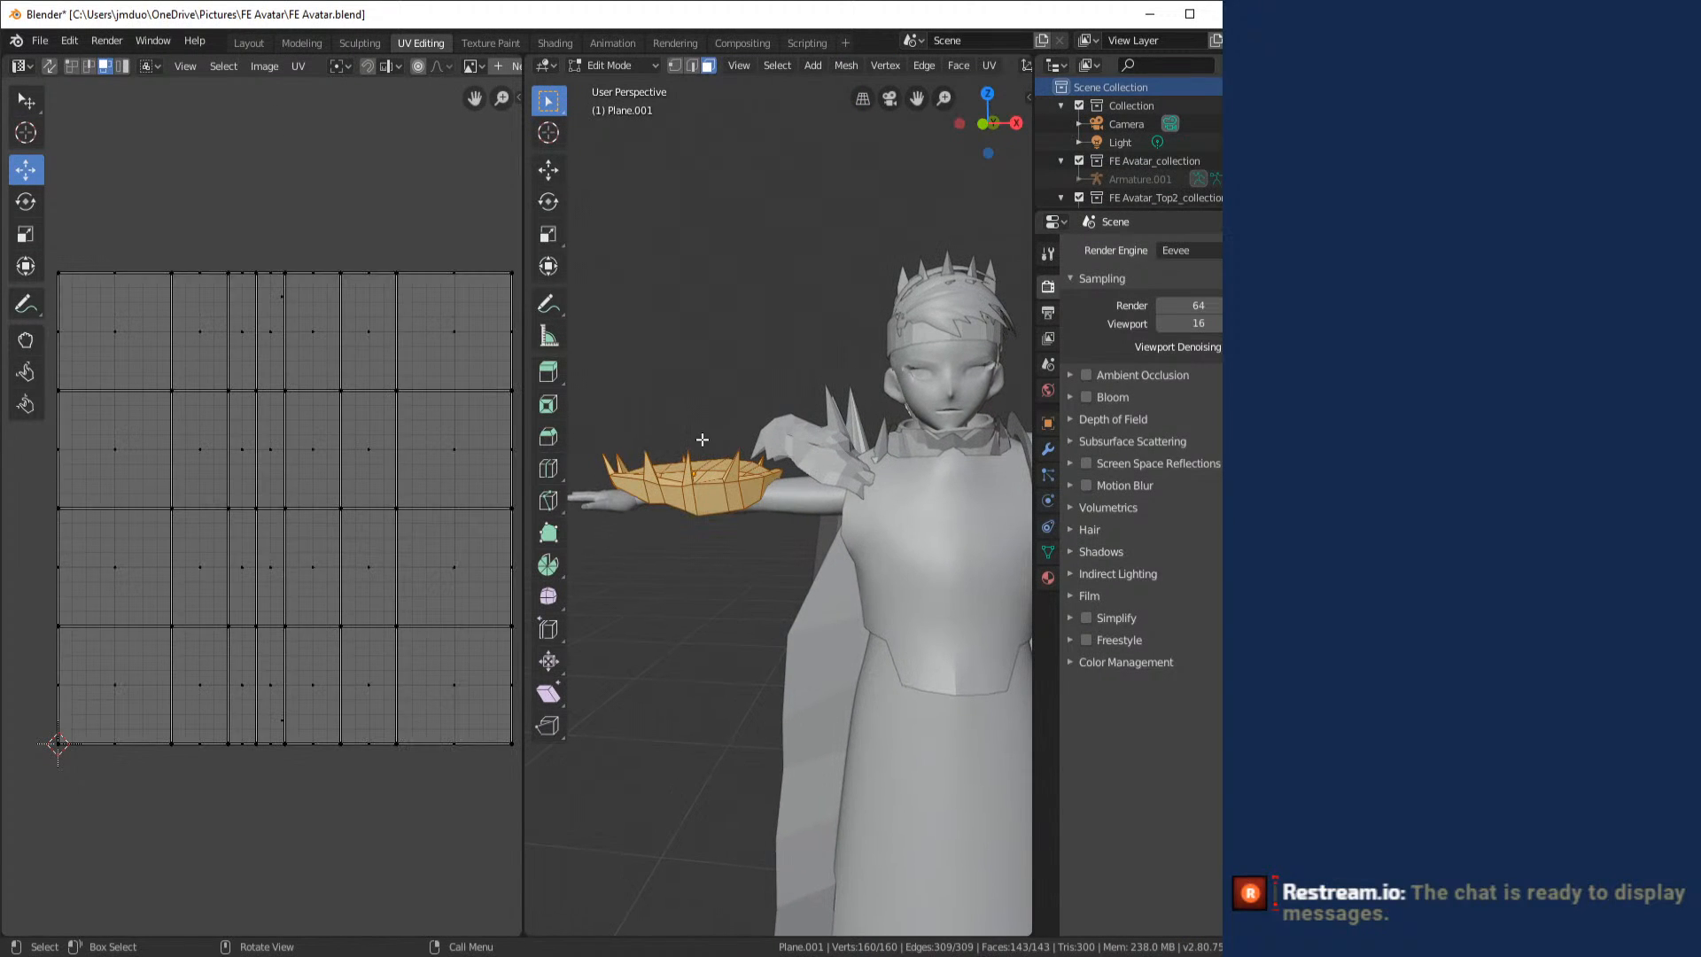
pyautogui.click(985, 65)
pyautogui.click(1022, 131)
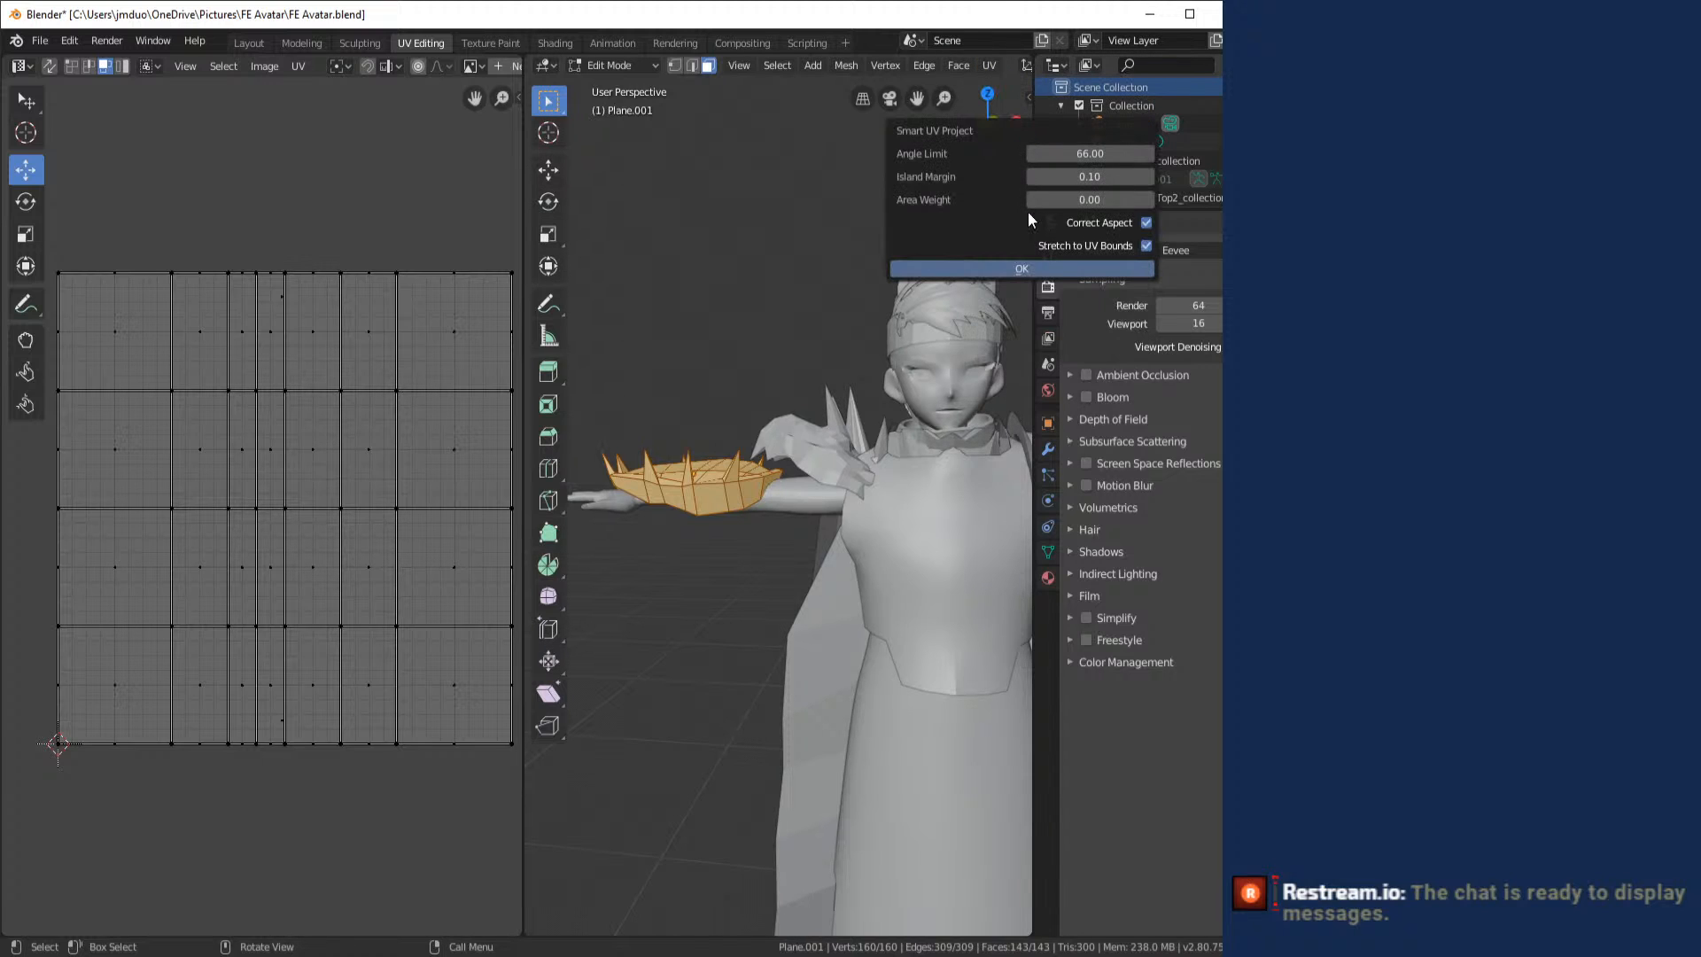
pyautogui.click(1057, 270)
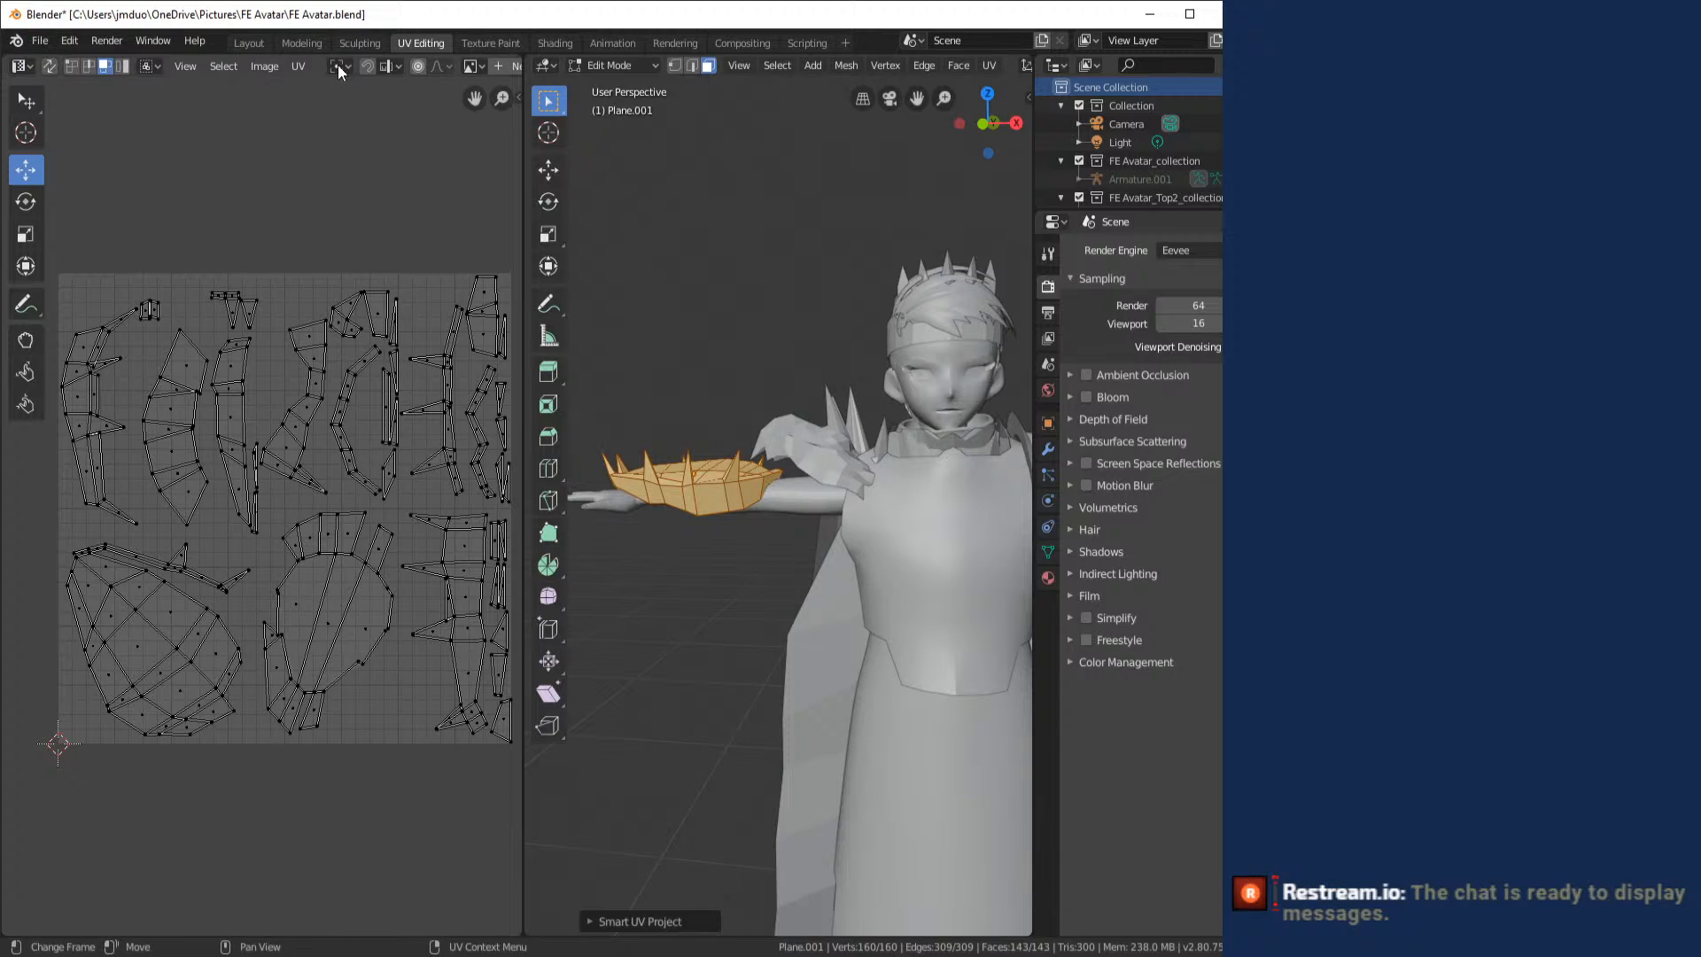
# - Export the shield's UV layout as a 1024 x 1024 PNG named Shield.png in the FE Avatar folder
pyautogui.click(301, 66)
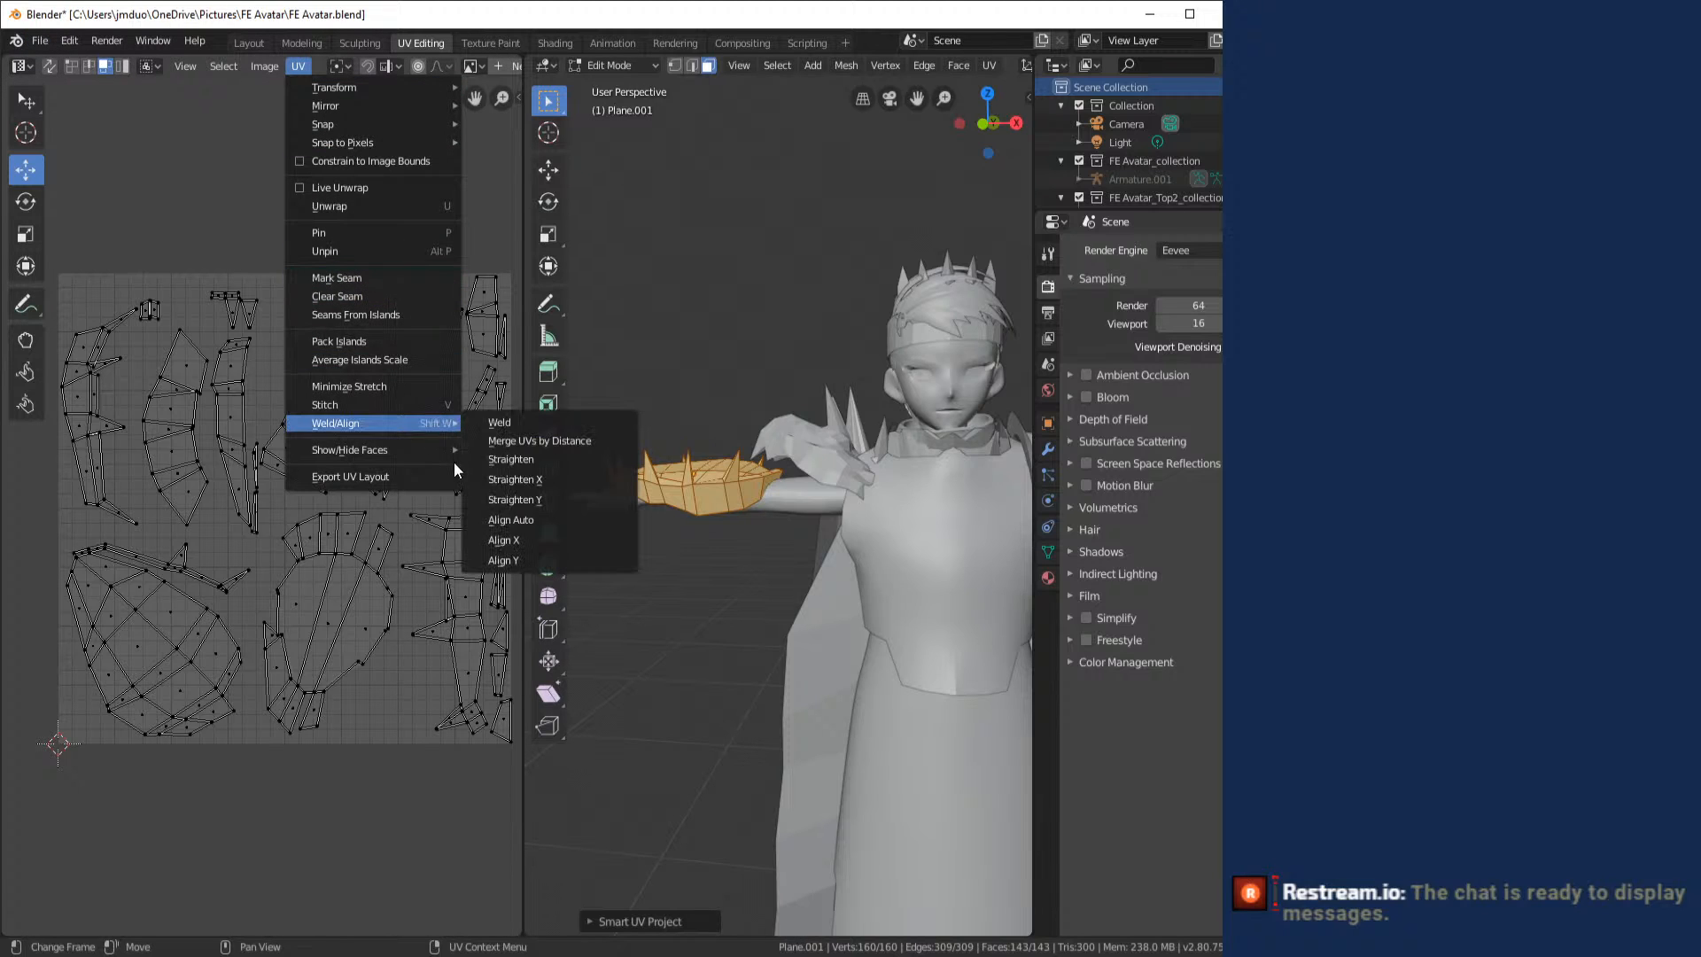
pyautogui.click(404, 478)
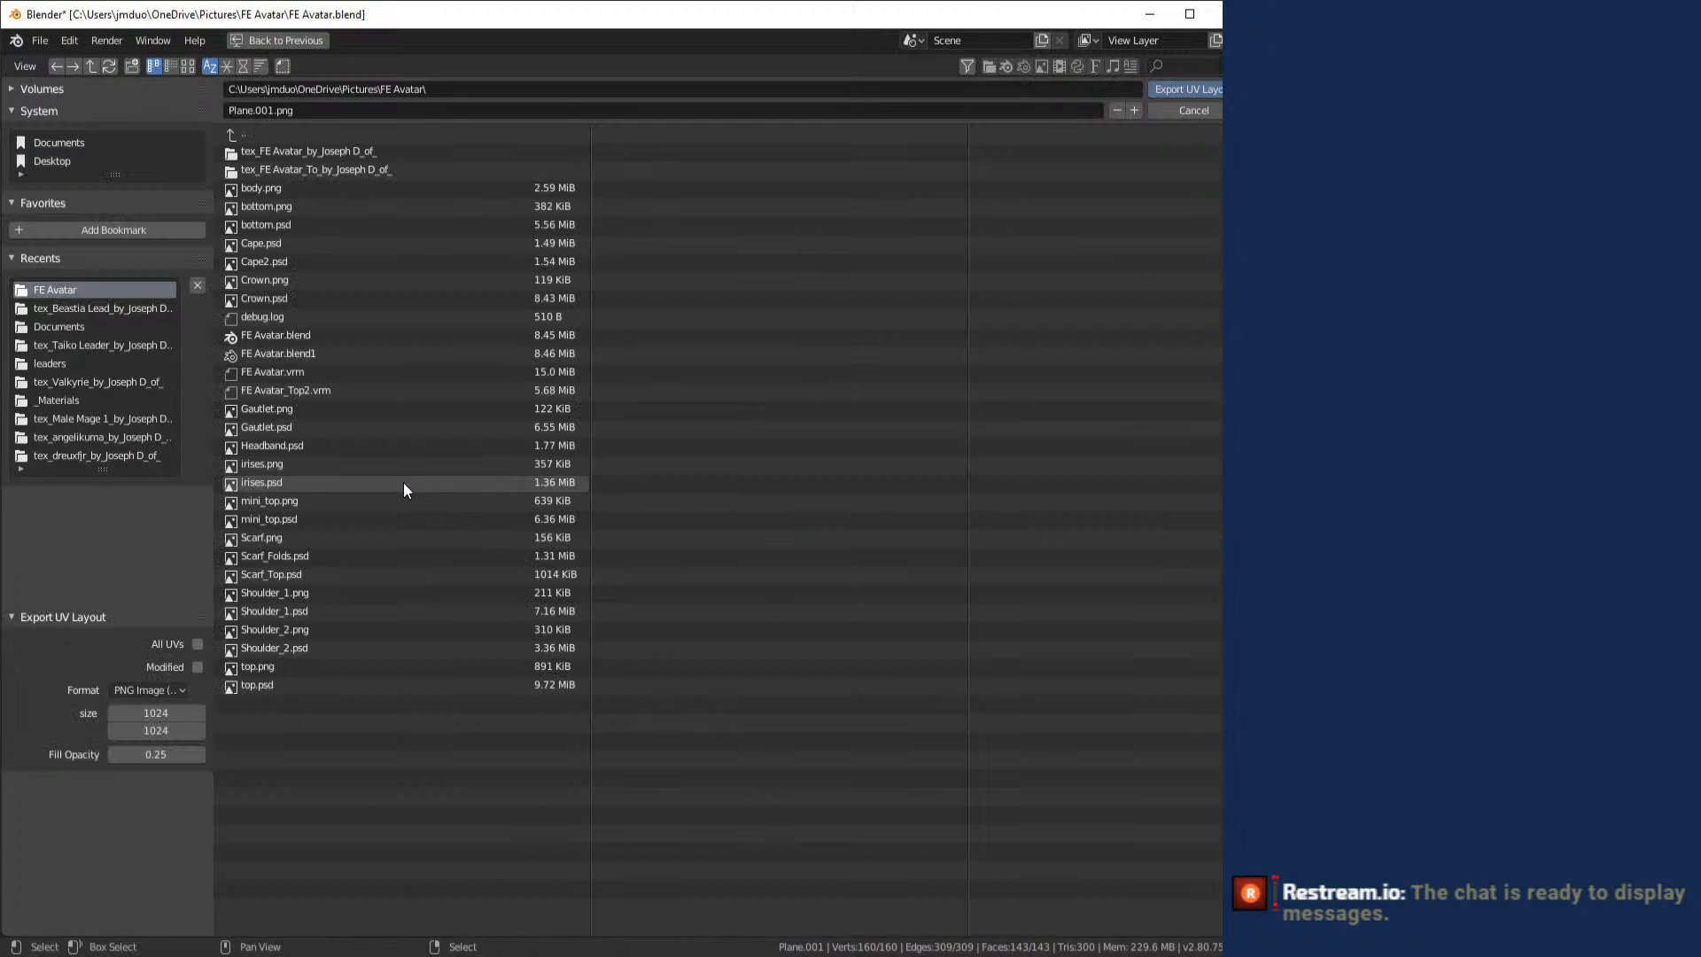
pyautogui.click(295, 118)
pyautogui.write('S')
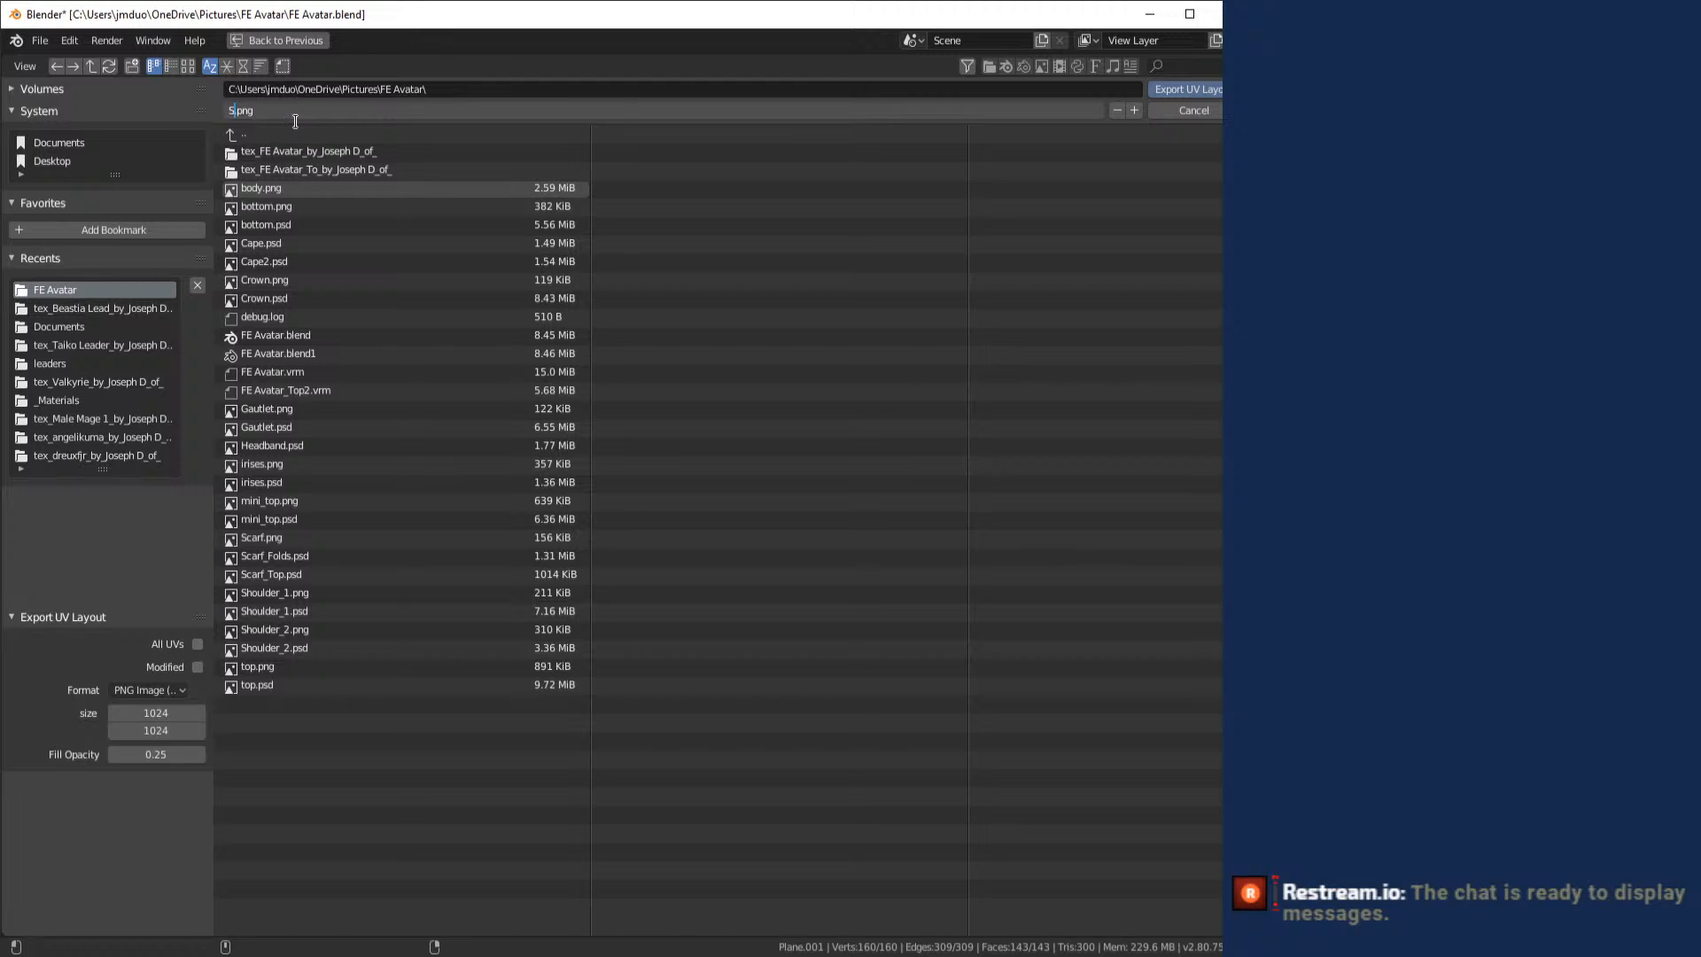
pyautogui.write('hield')
pyautogui.press('Return')
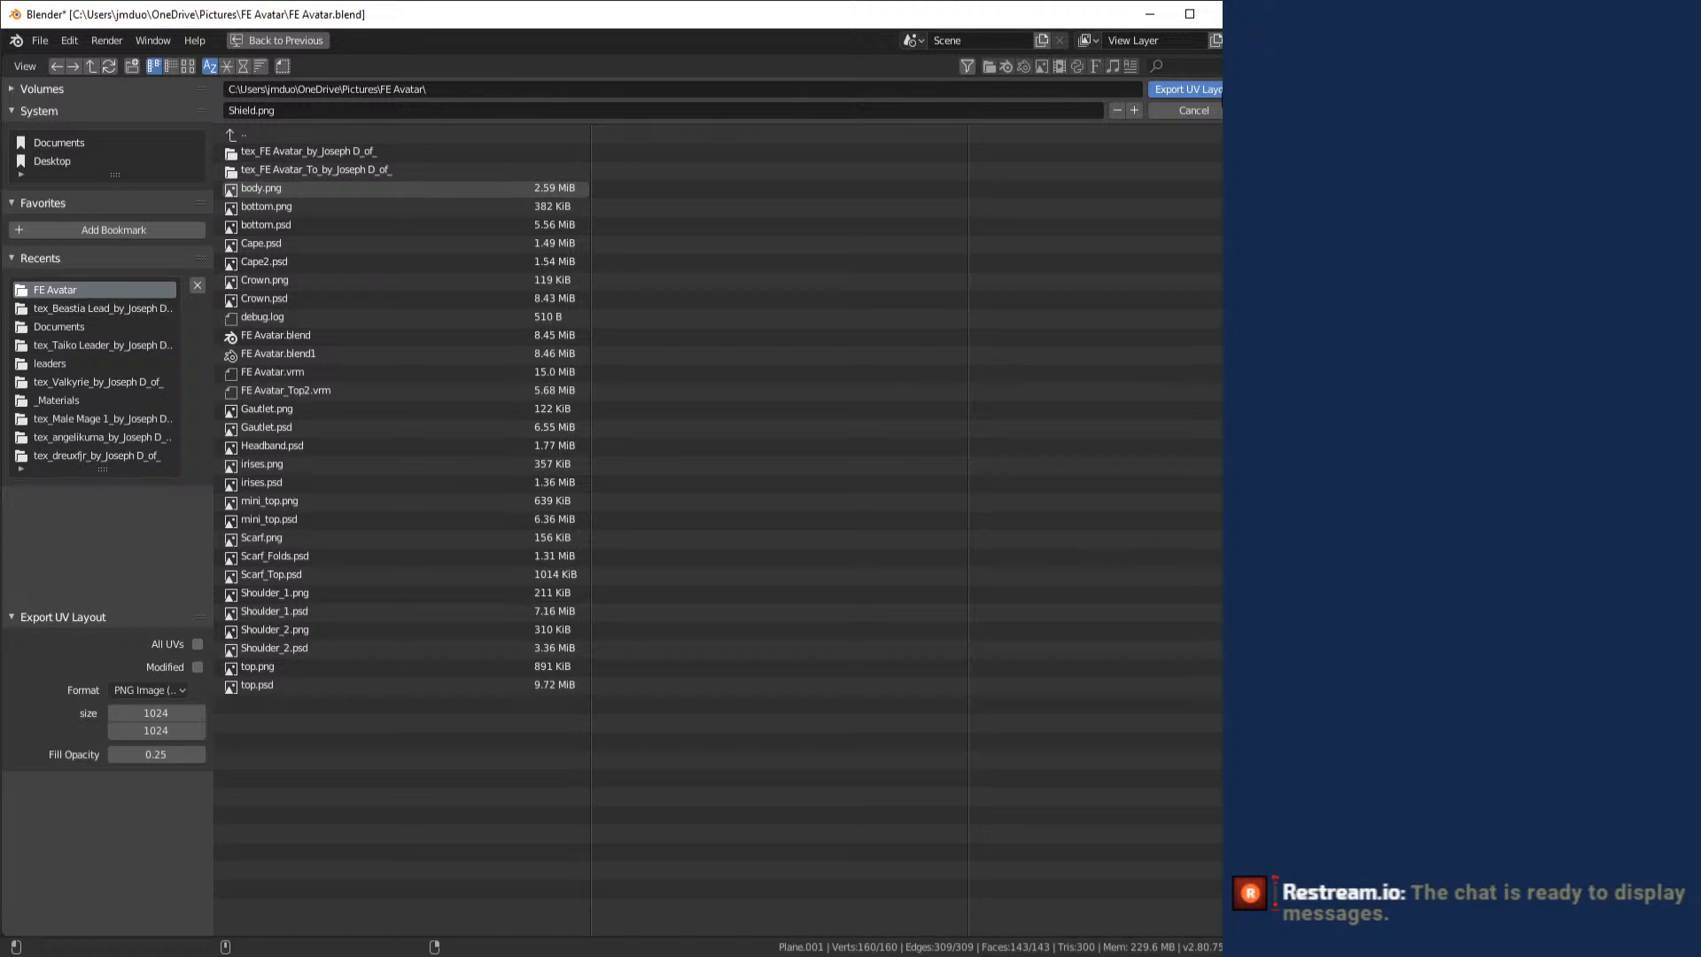
pyautogui.press('Return')
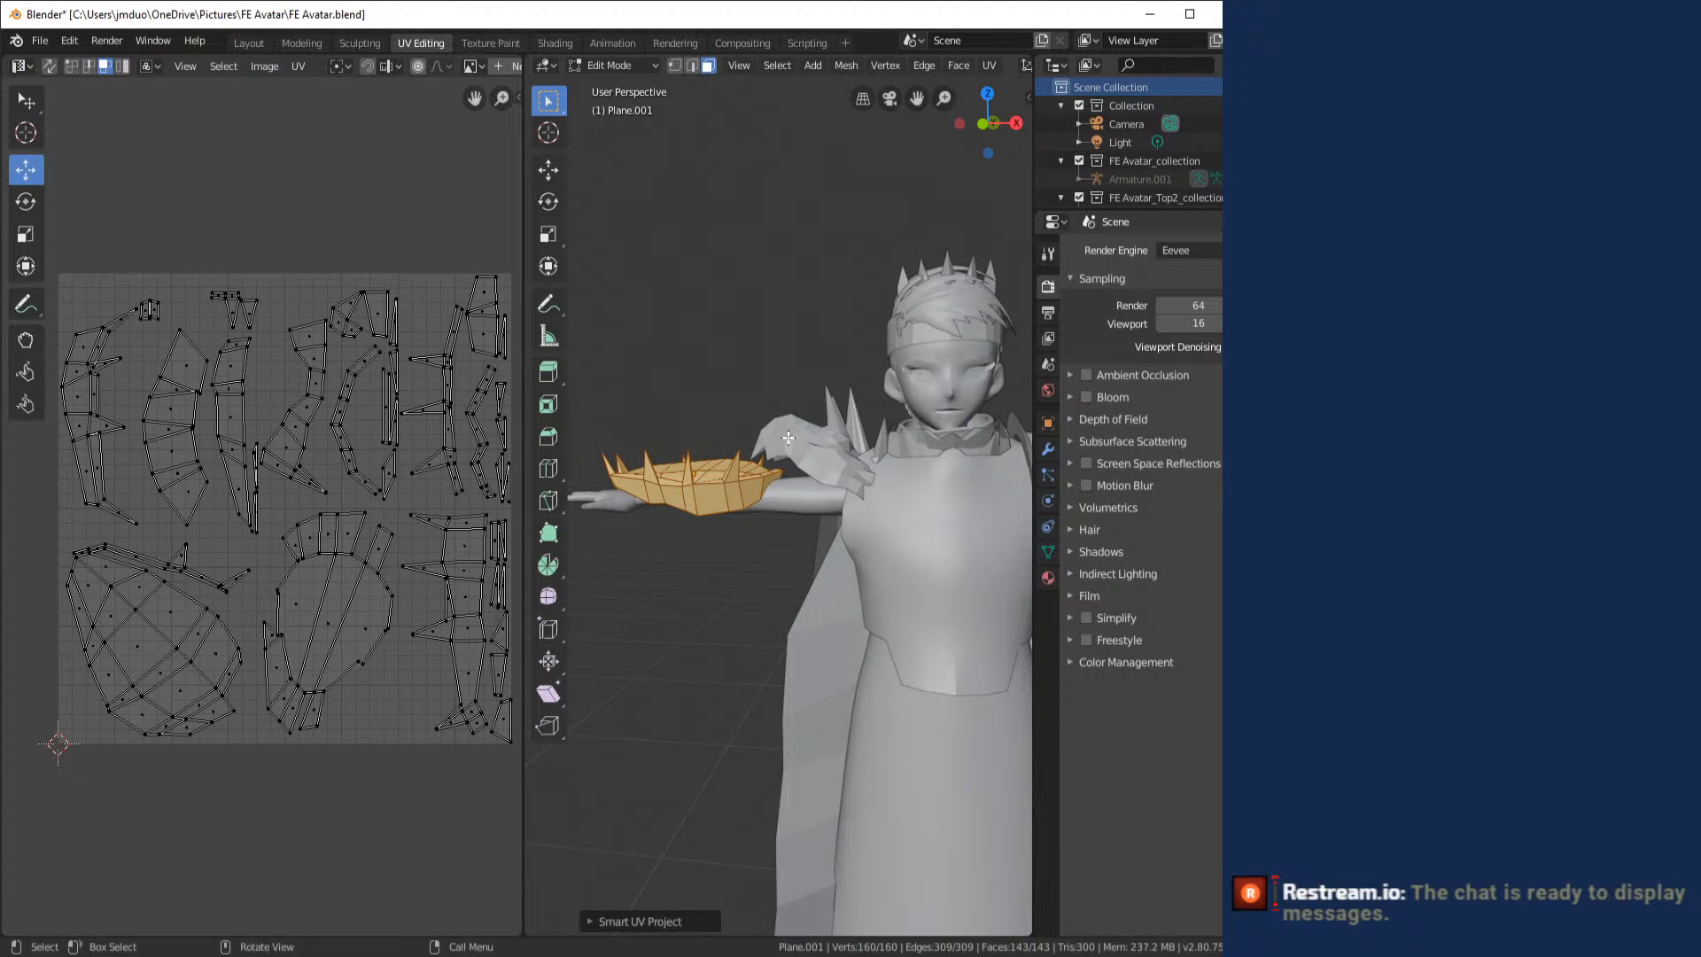
pyautogui.scroll(6, 653, 372)
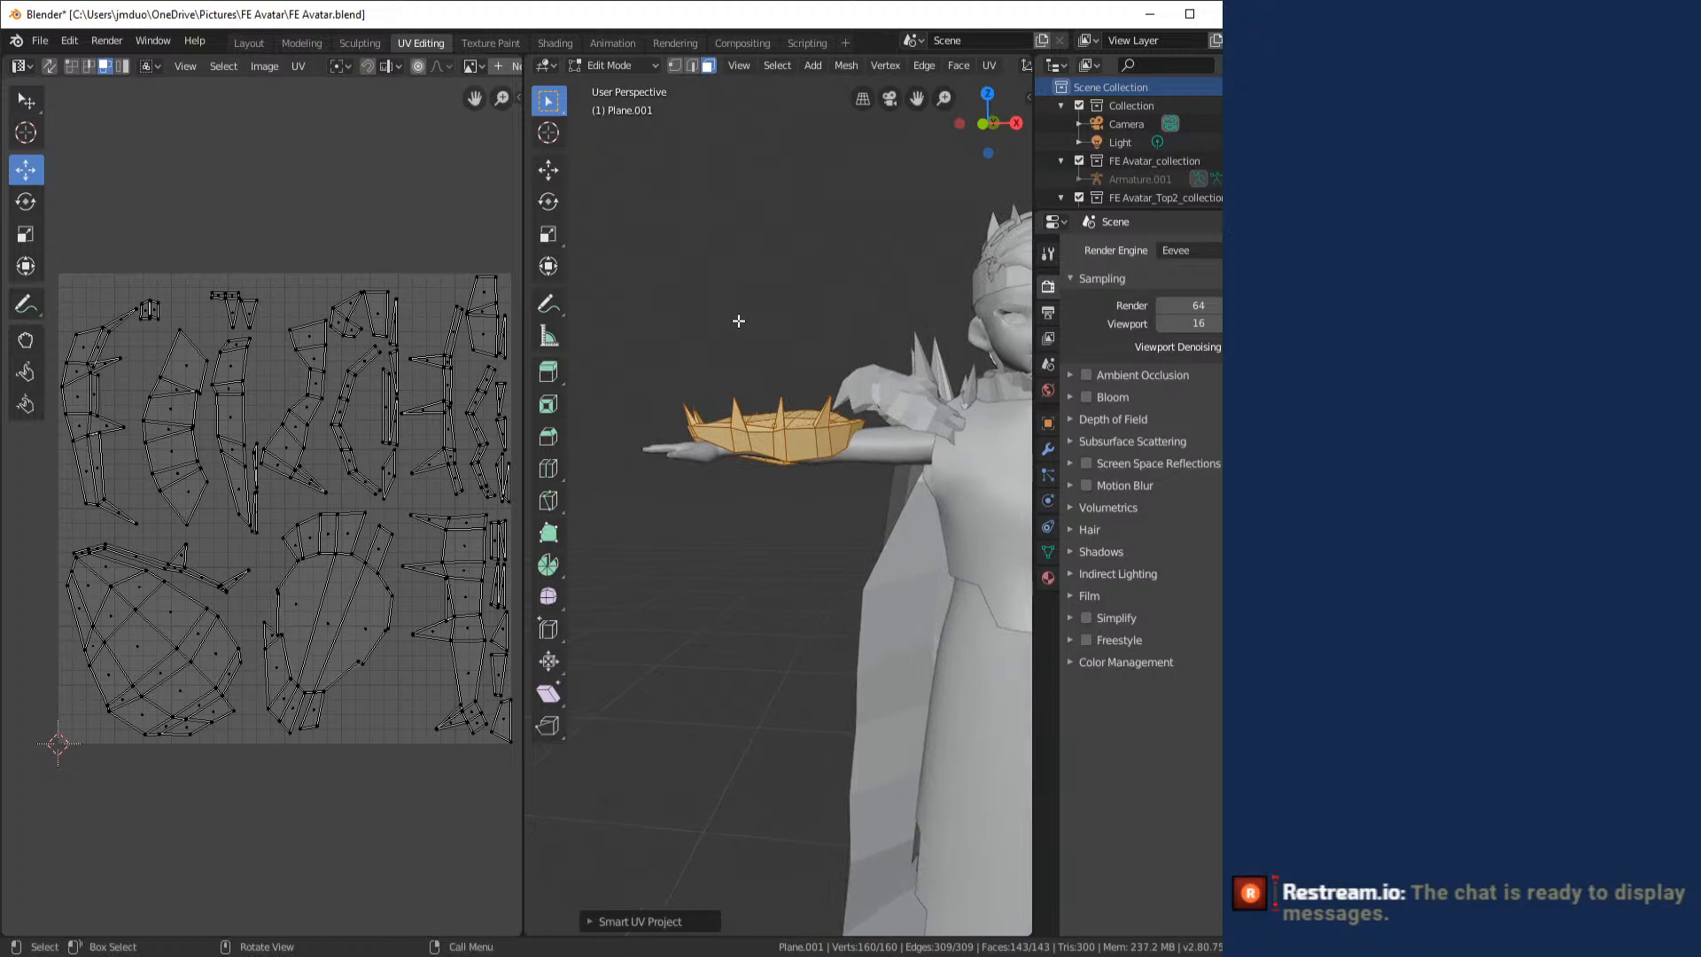
pyautogui.scroll(-6, 728, 322)
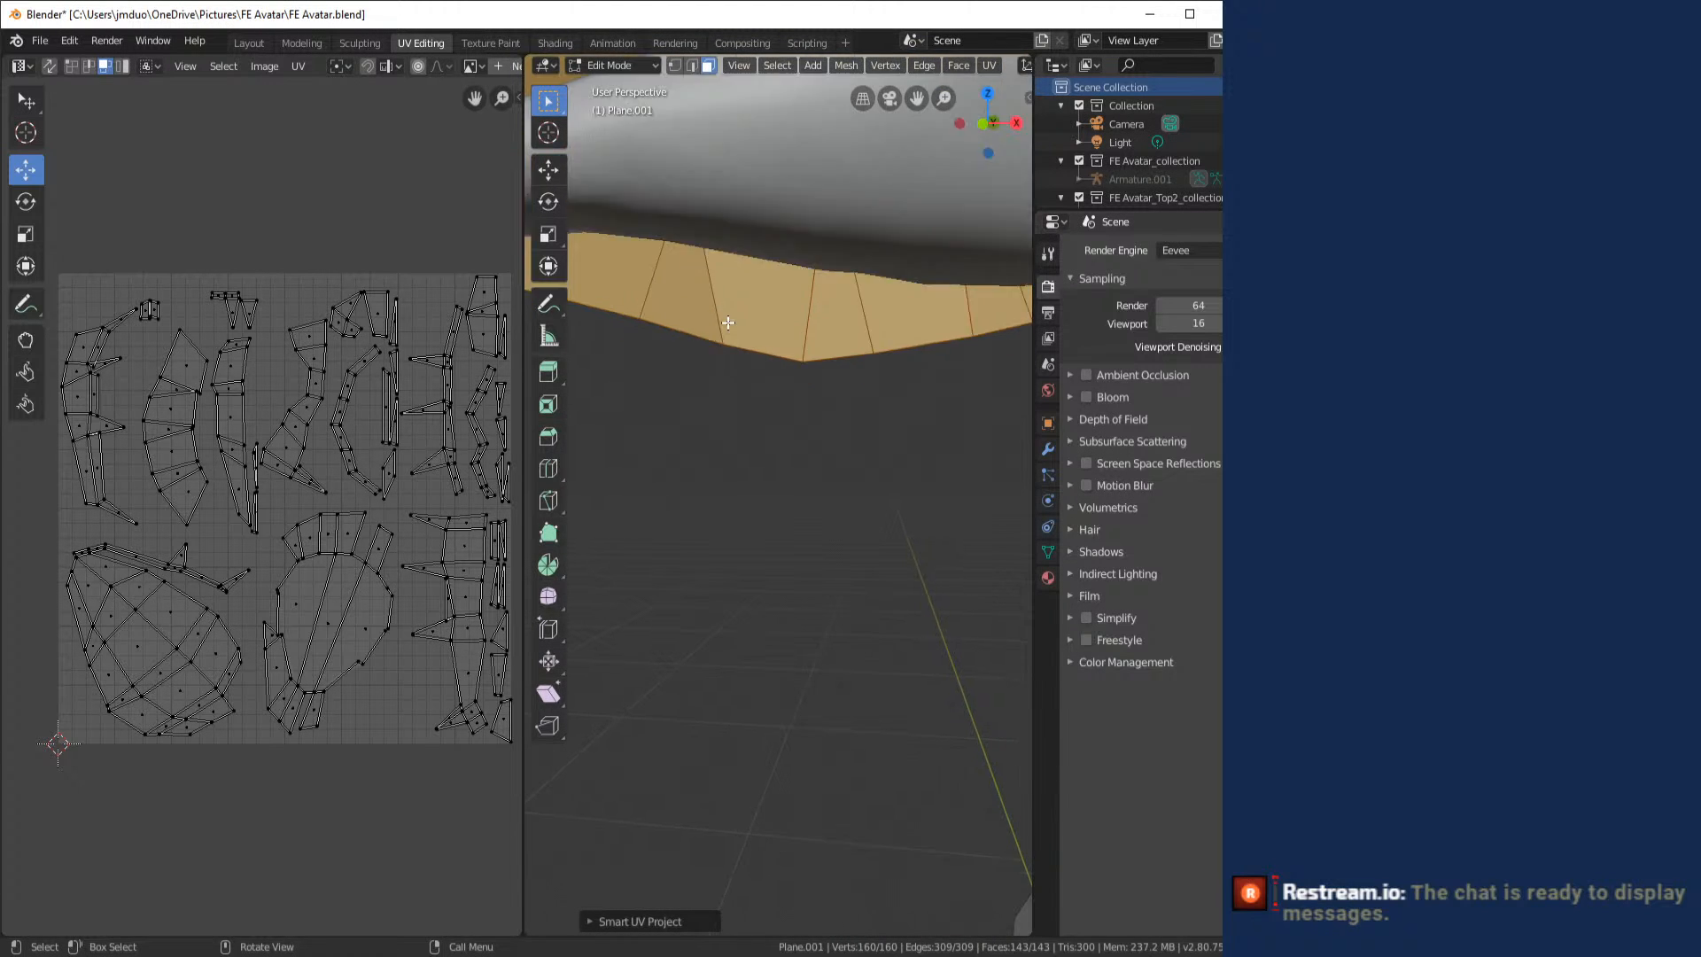
pyautogui.scroll(-5, 757, 376)
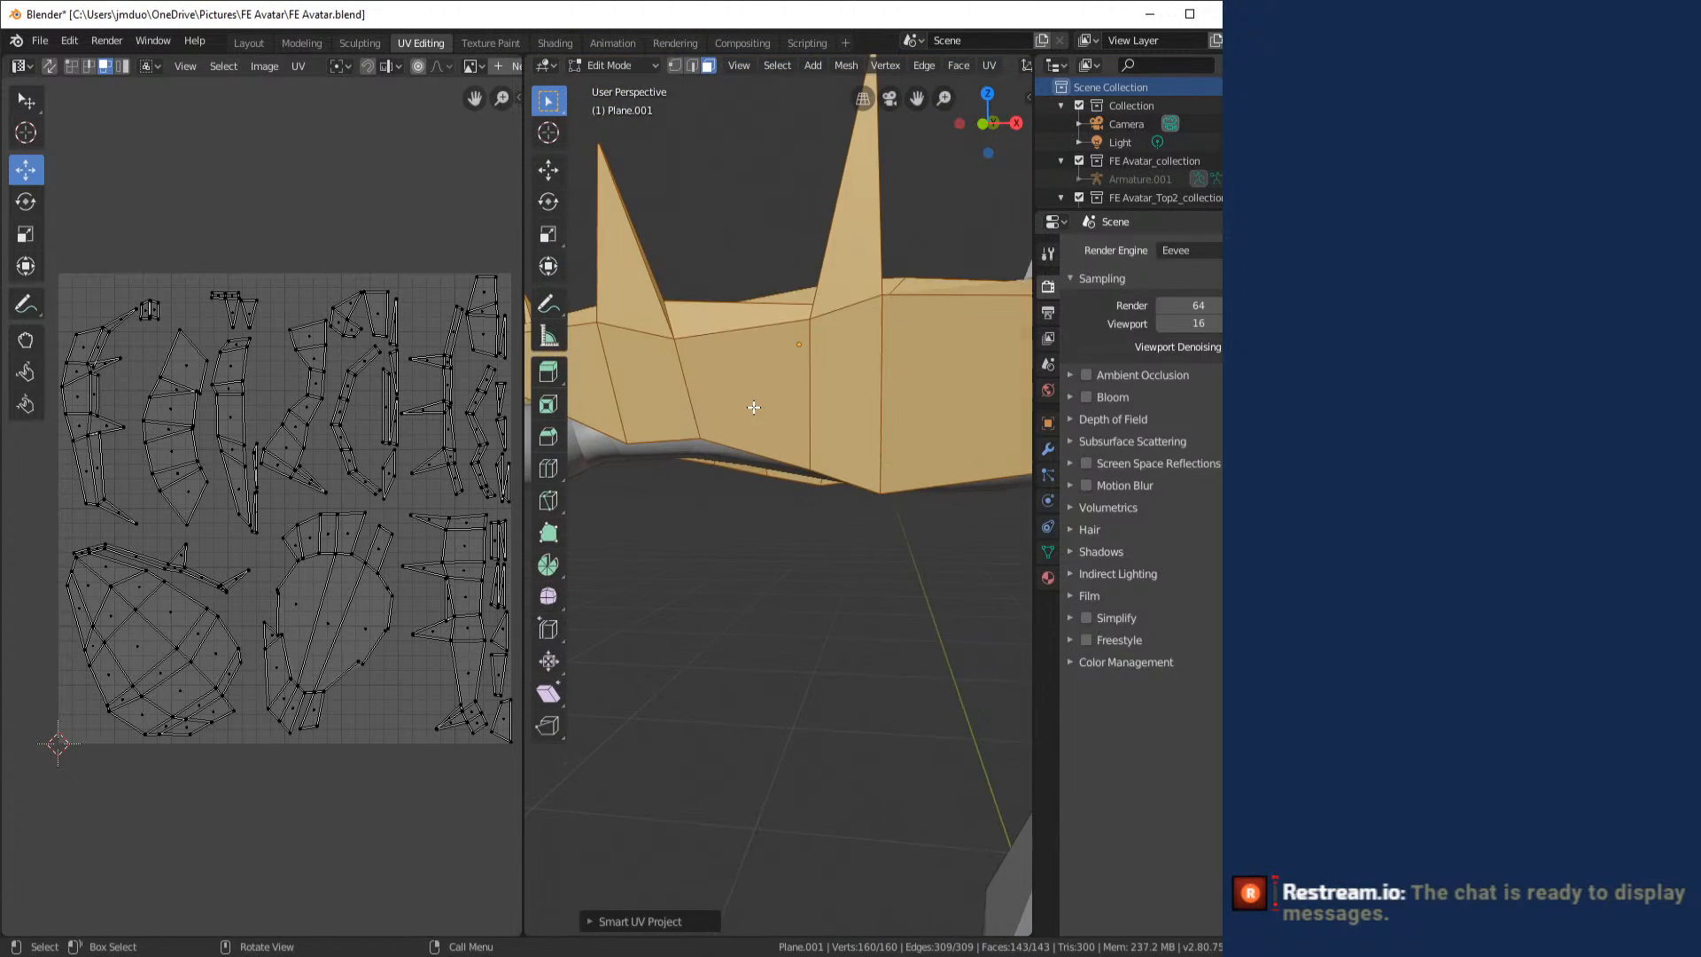
pyautogui.scroll(-4, 747, 394)
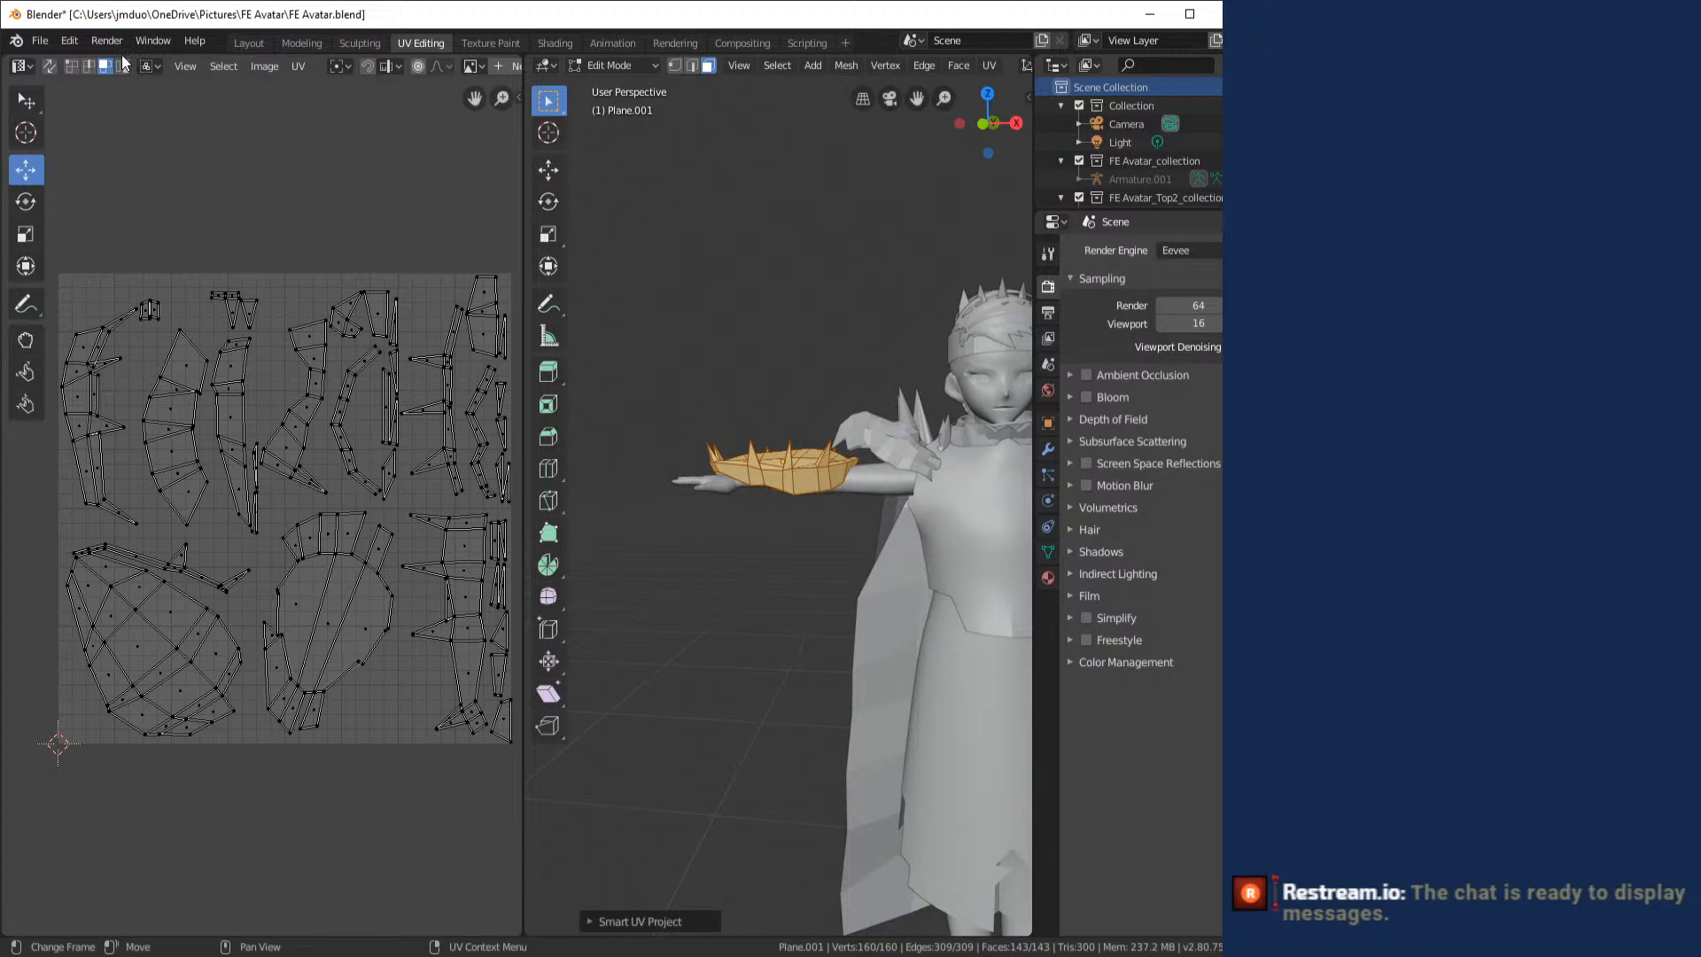
pyautogui.click(51, 45)
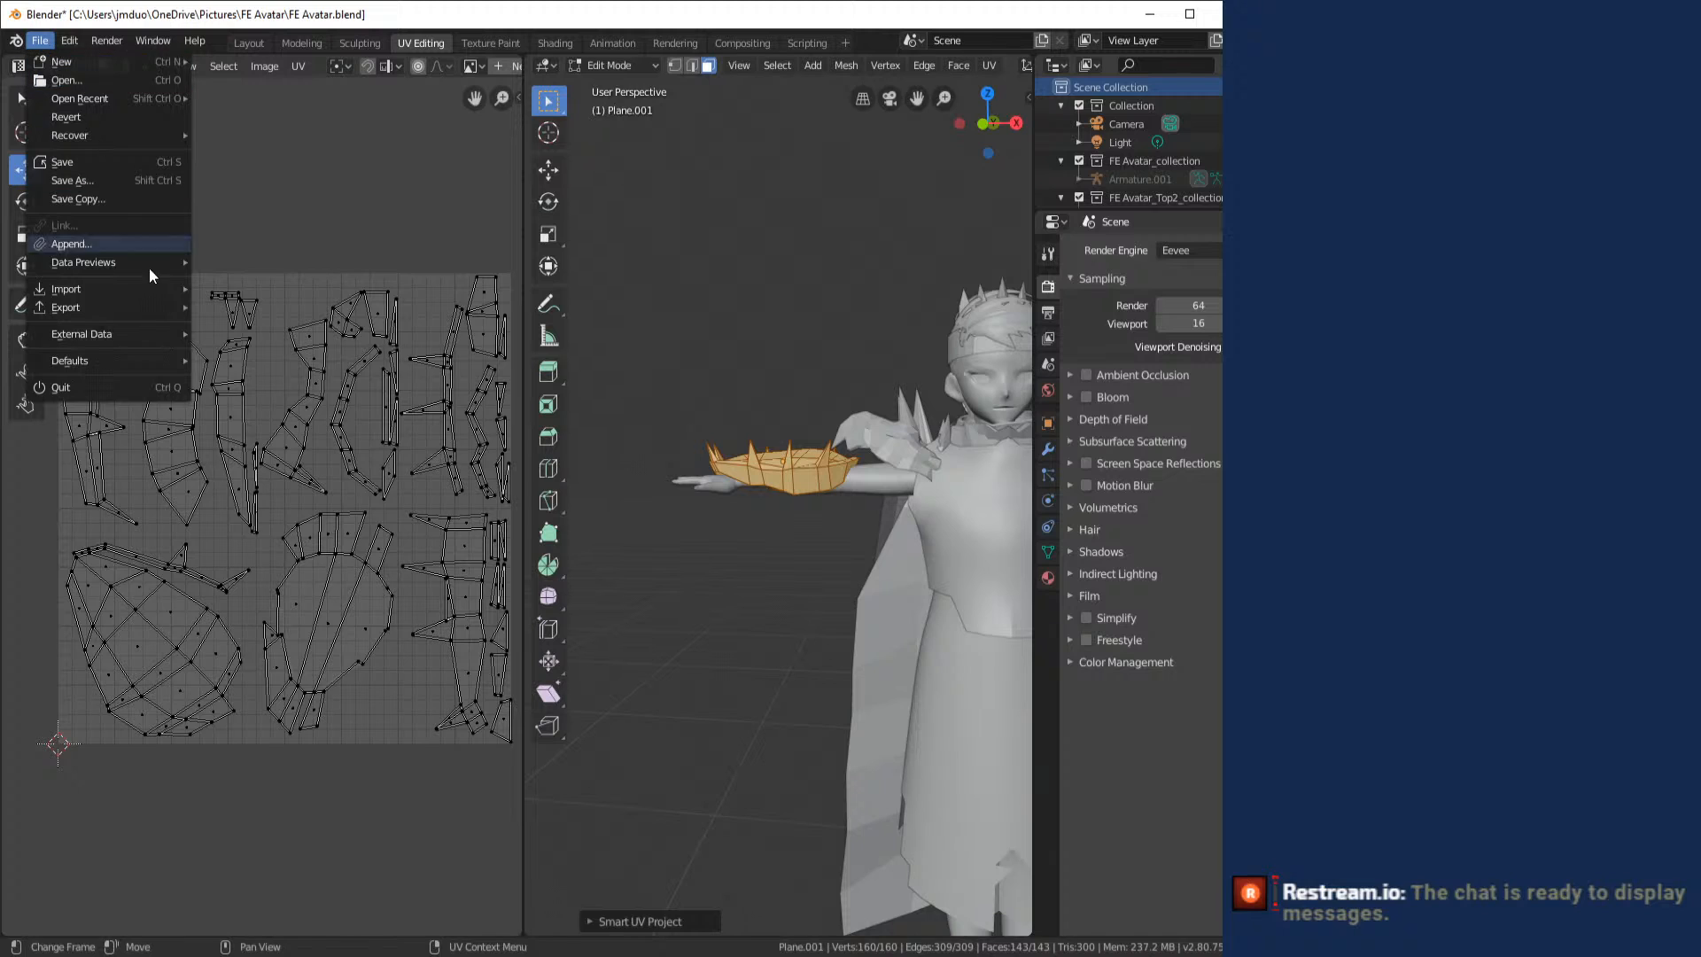
pyautogui.click(247, 205)
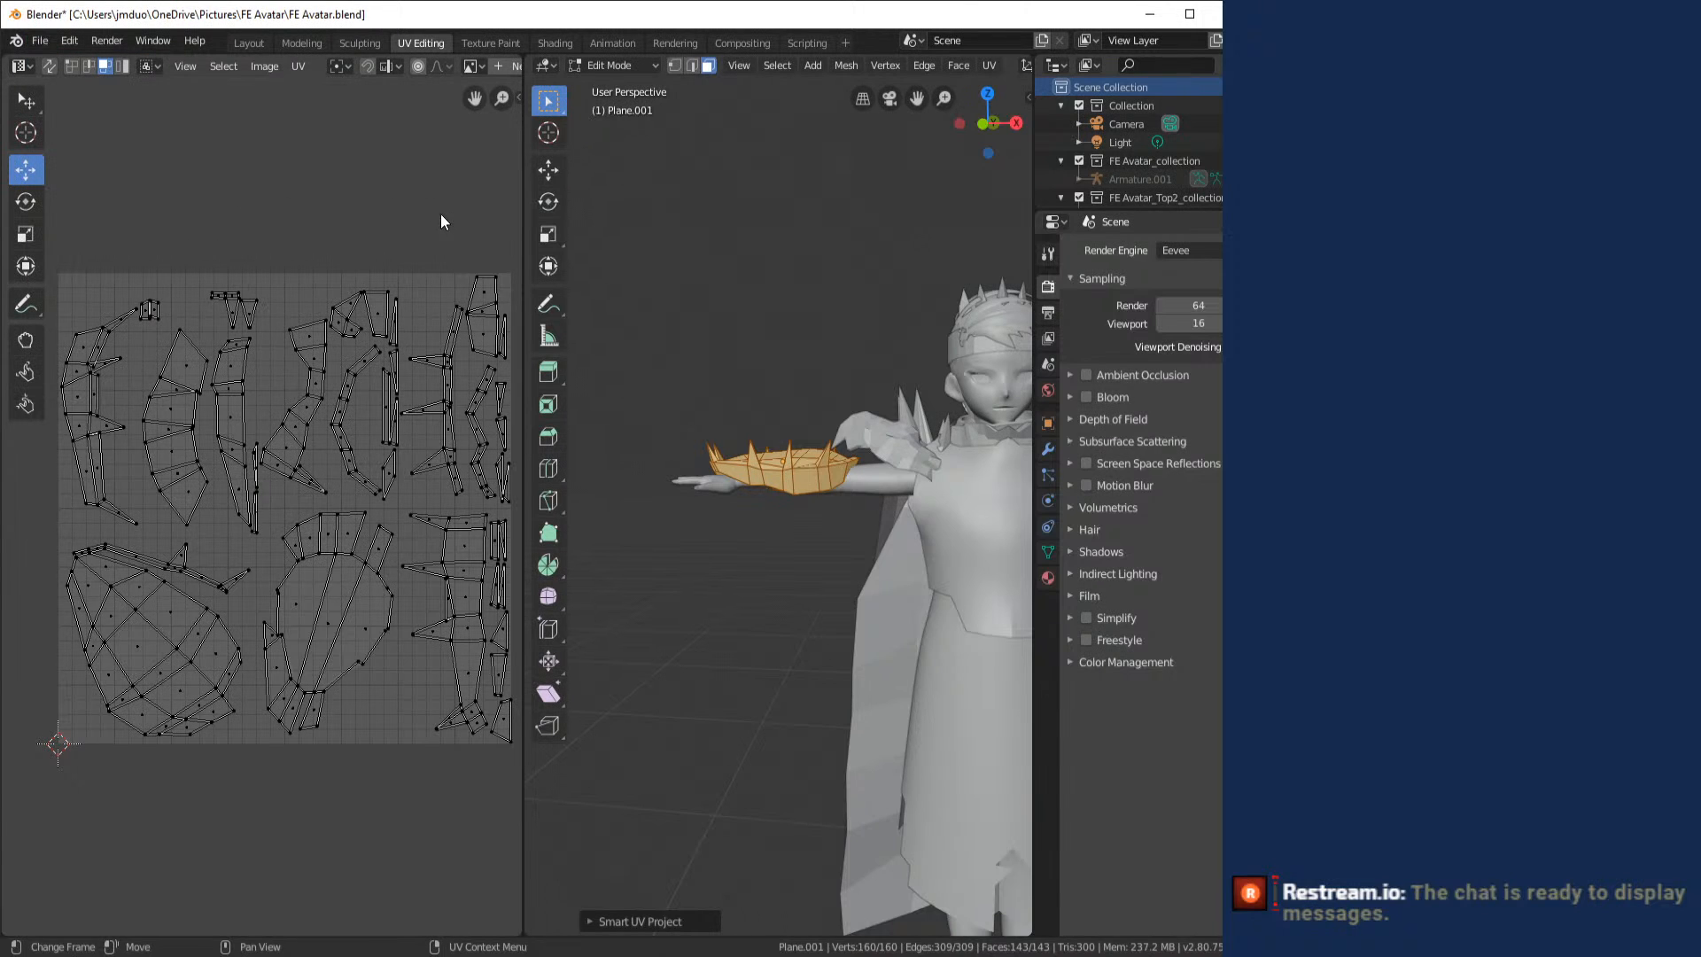
pyautogui.click(300, 67)
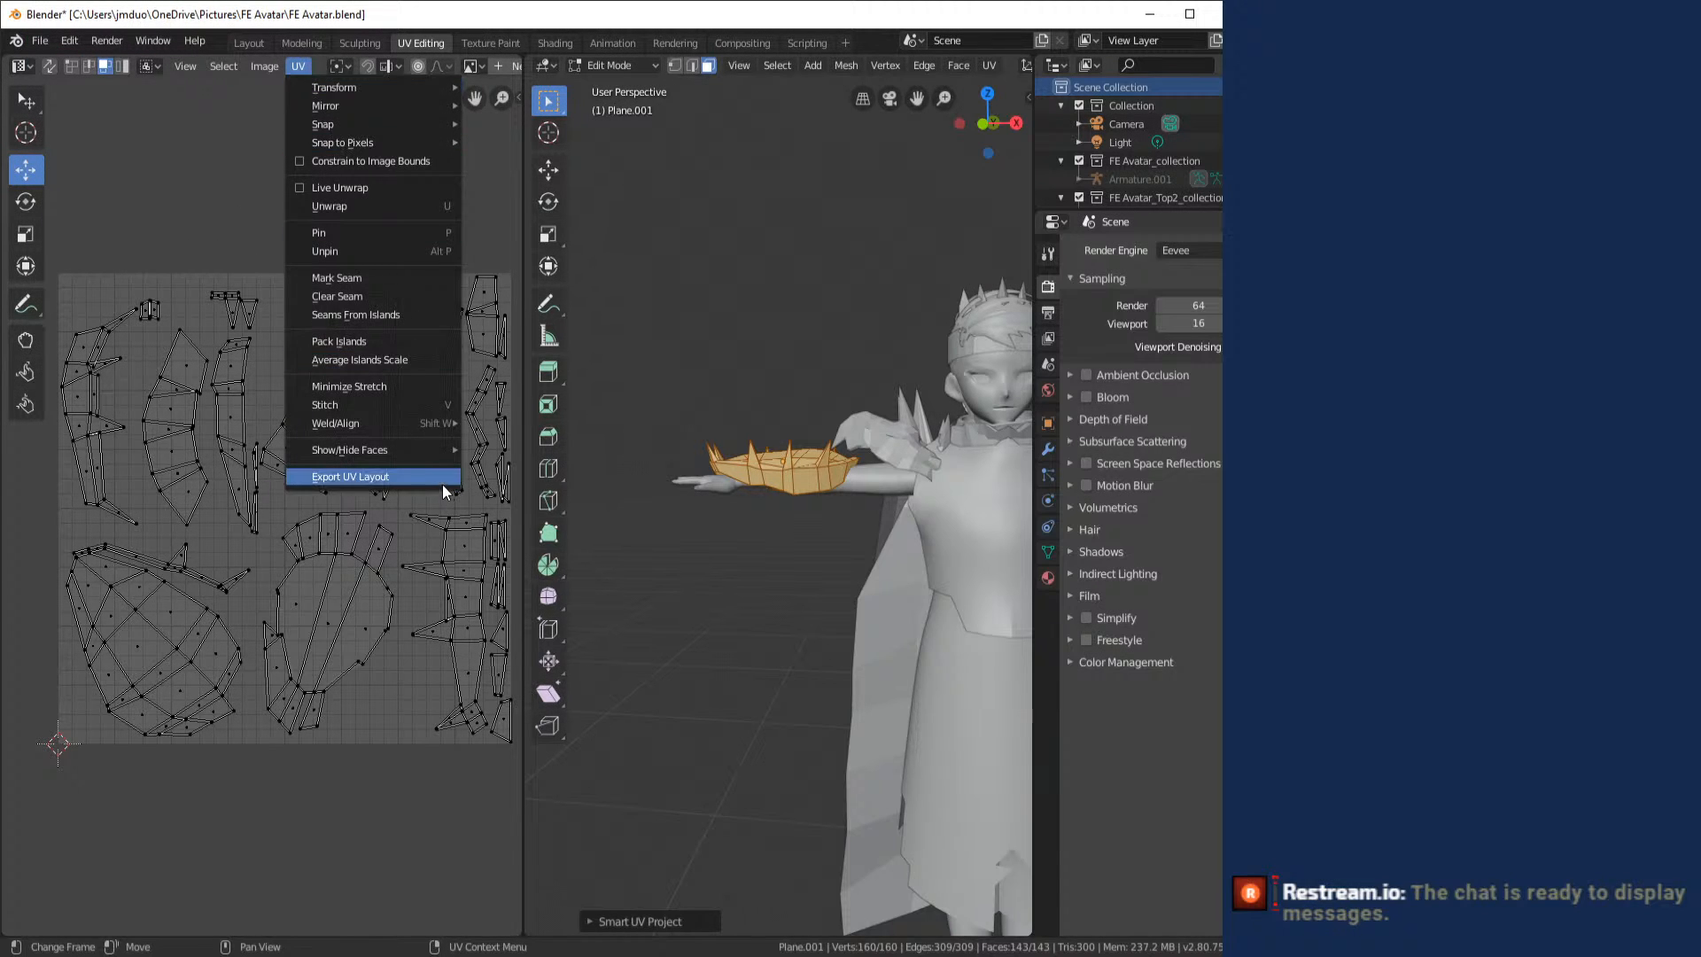
pyautogui.click(439, 480)
pyautogui.click(343, 117)
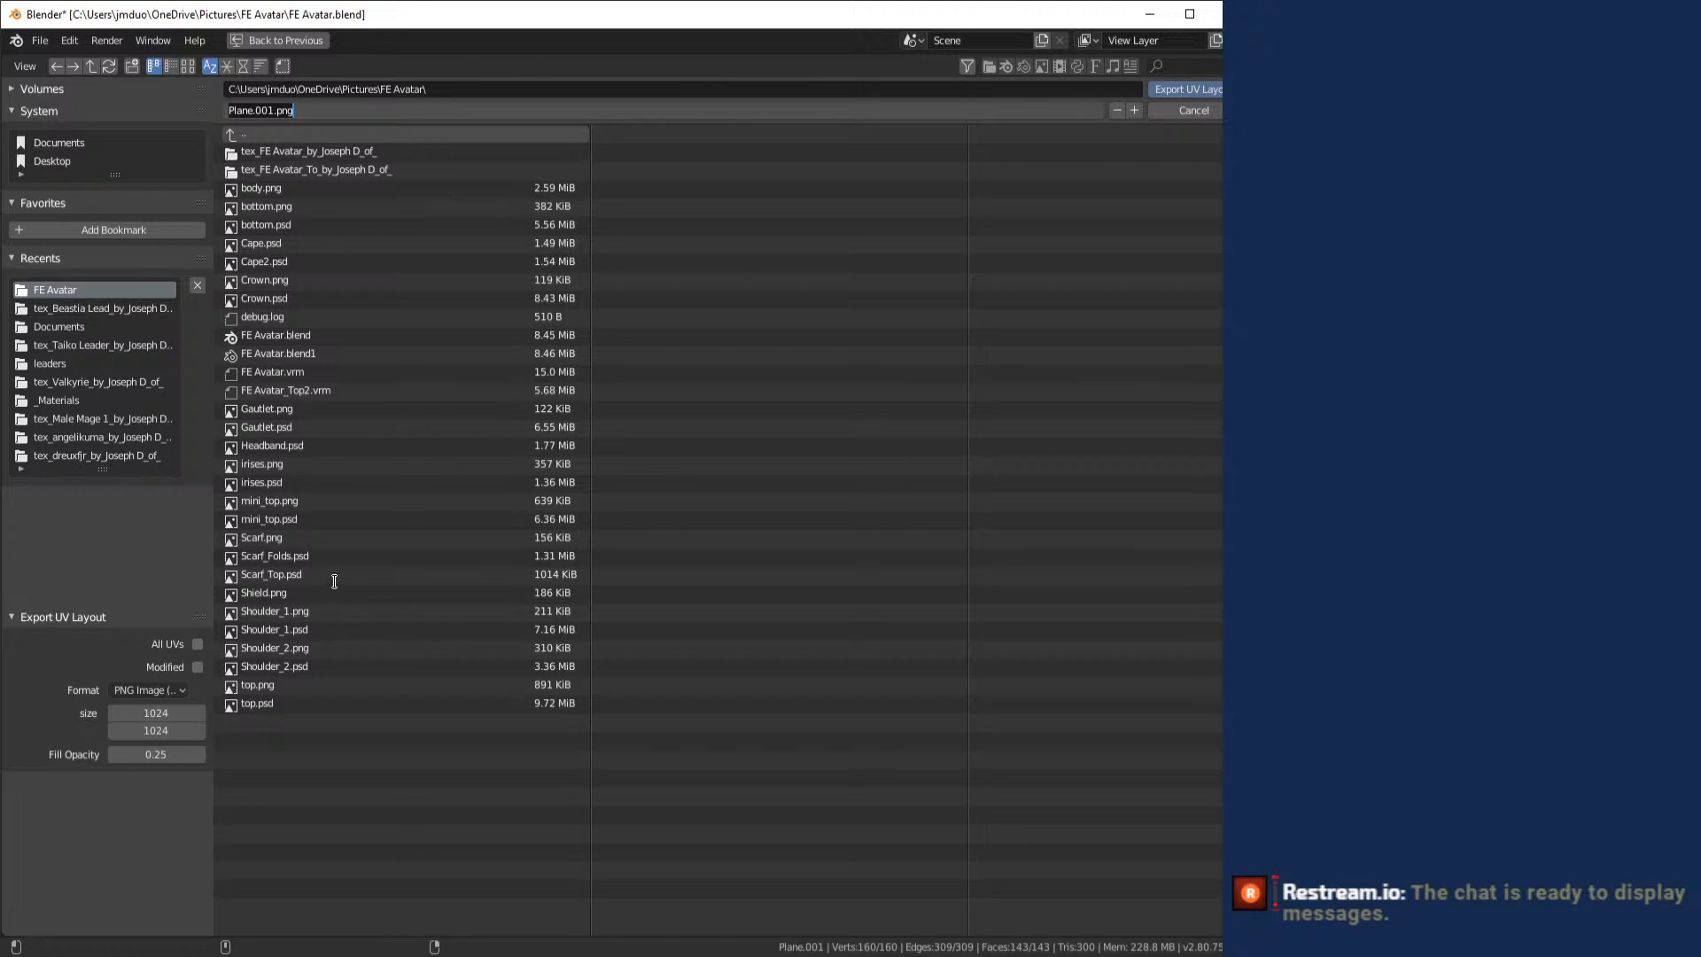
pyautogui.click(1199, 114)
pyautogui.click(1199, 113)
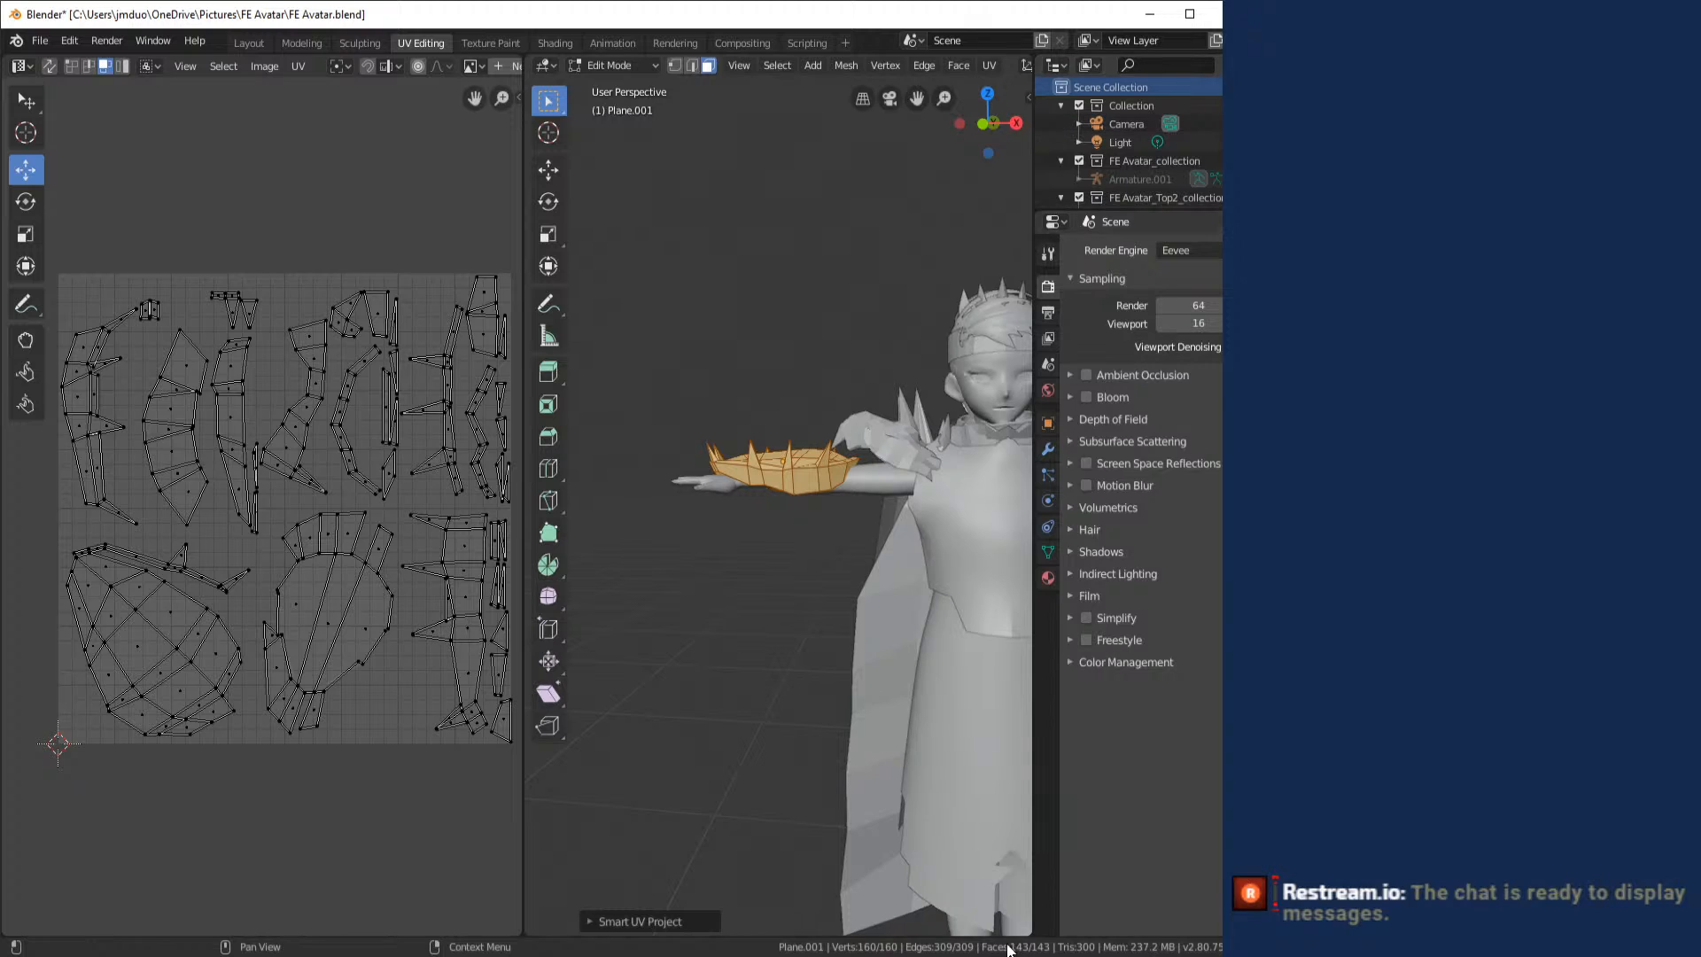
# - Switch to Photoshop and open Shield.png from the FE Avatar folder
pyautogui.hotkey('alt', 'Tab')
pyautogui.click(39, 10)
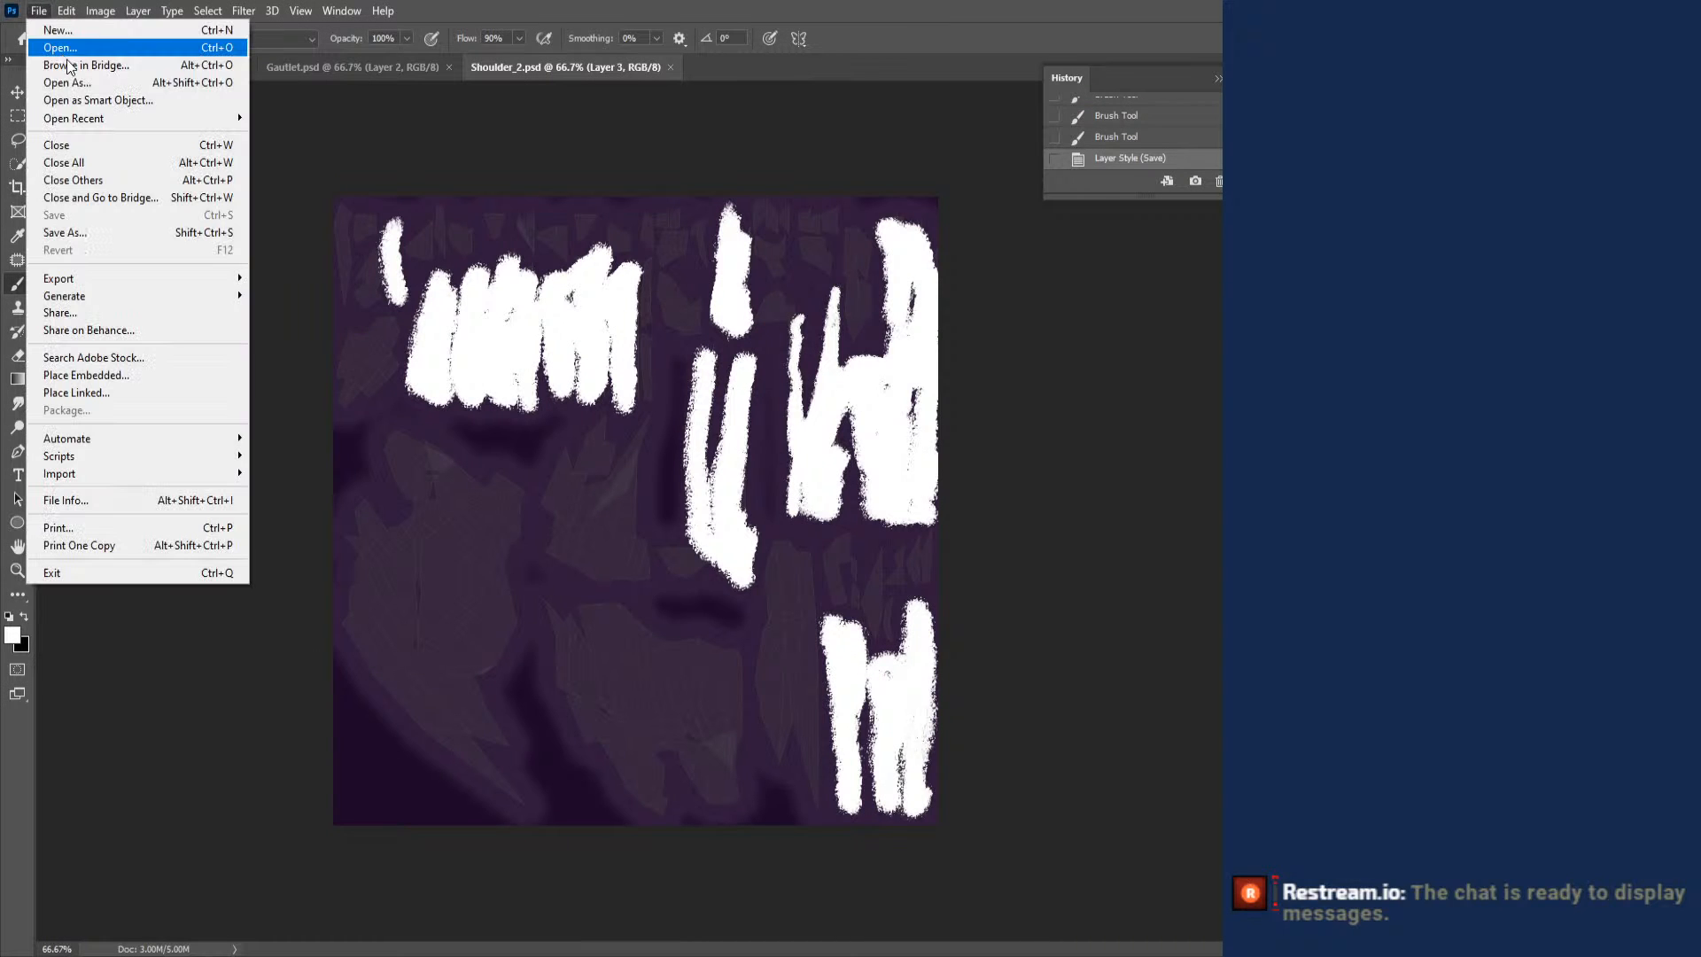
pyautogui.click(95, 49)
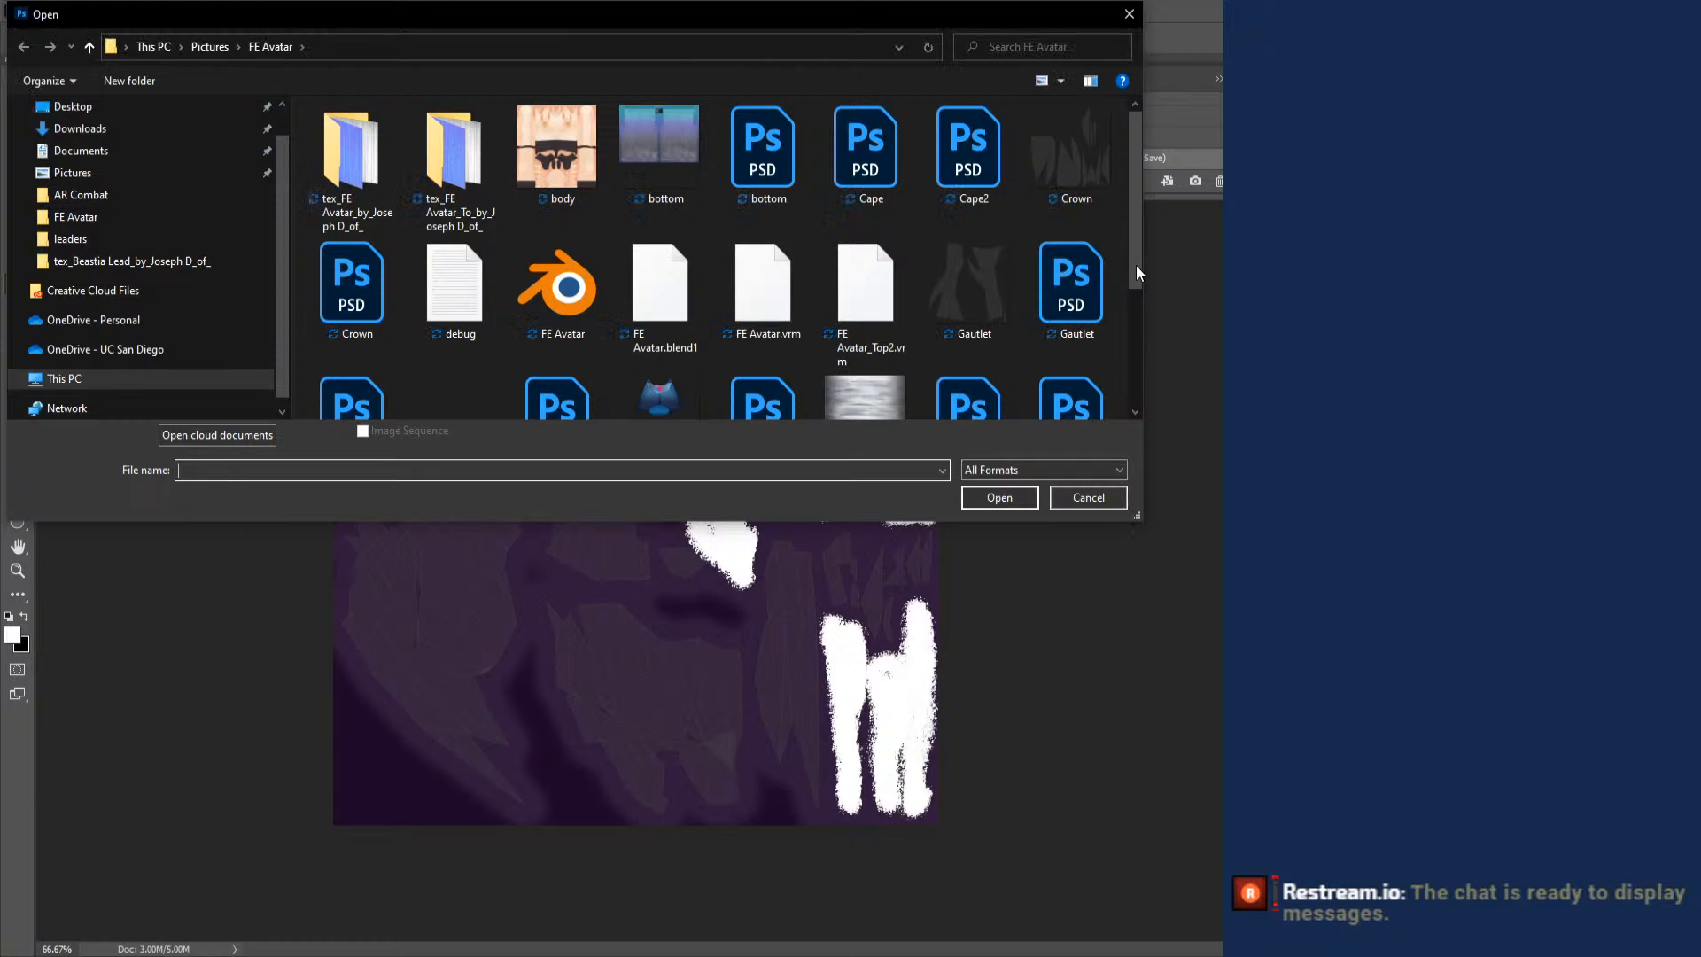
pyautogui.moveTo(1137, 337); pyautogui.dragTo(1137, 363)
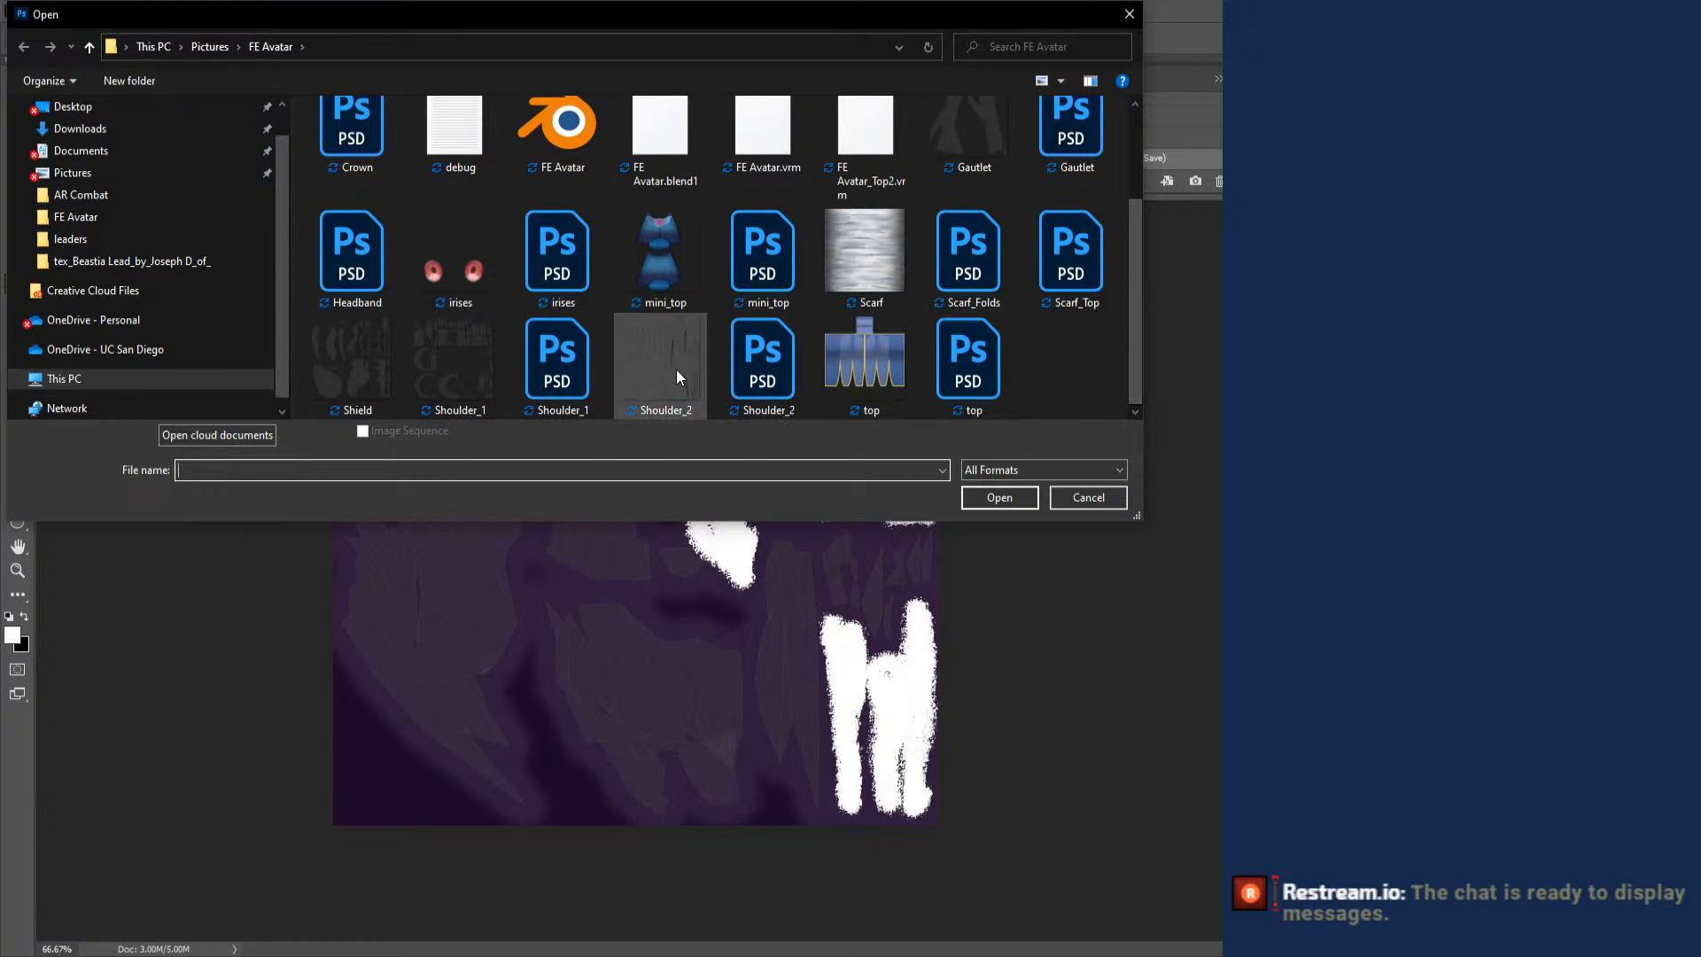
pyautogui.doubleClick(355, 372)
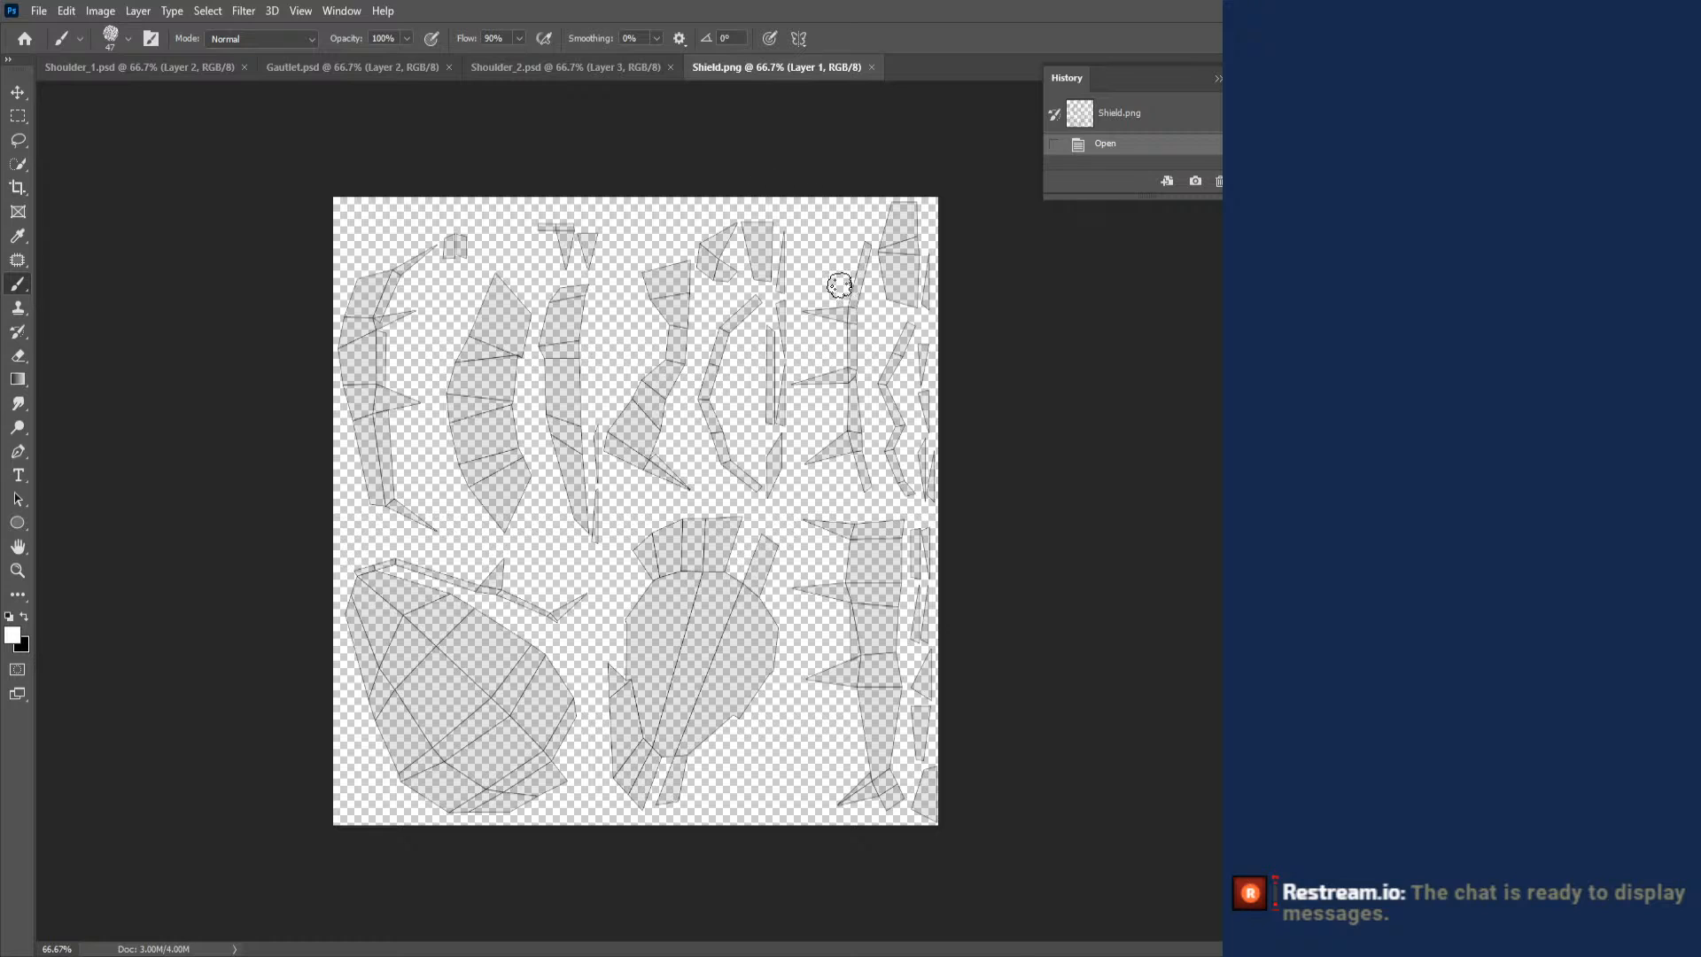
# - Check the FE Set.png character reference in Photos, and add a new layer to Shield.png with green as the foreground color
pyautogui.hotkey('alt', 'Tab')
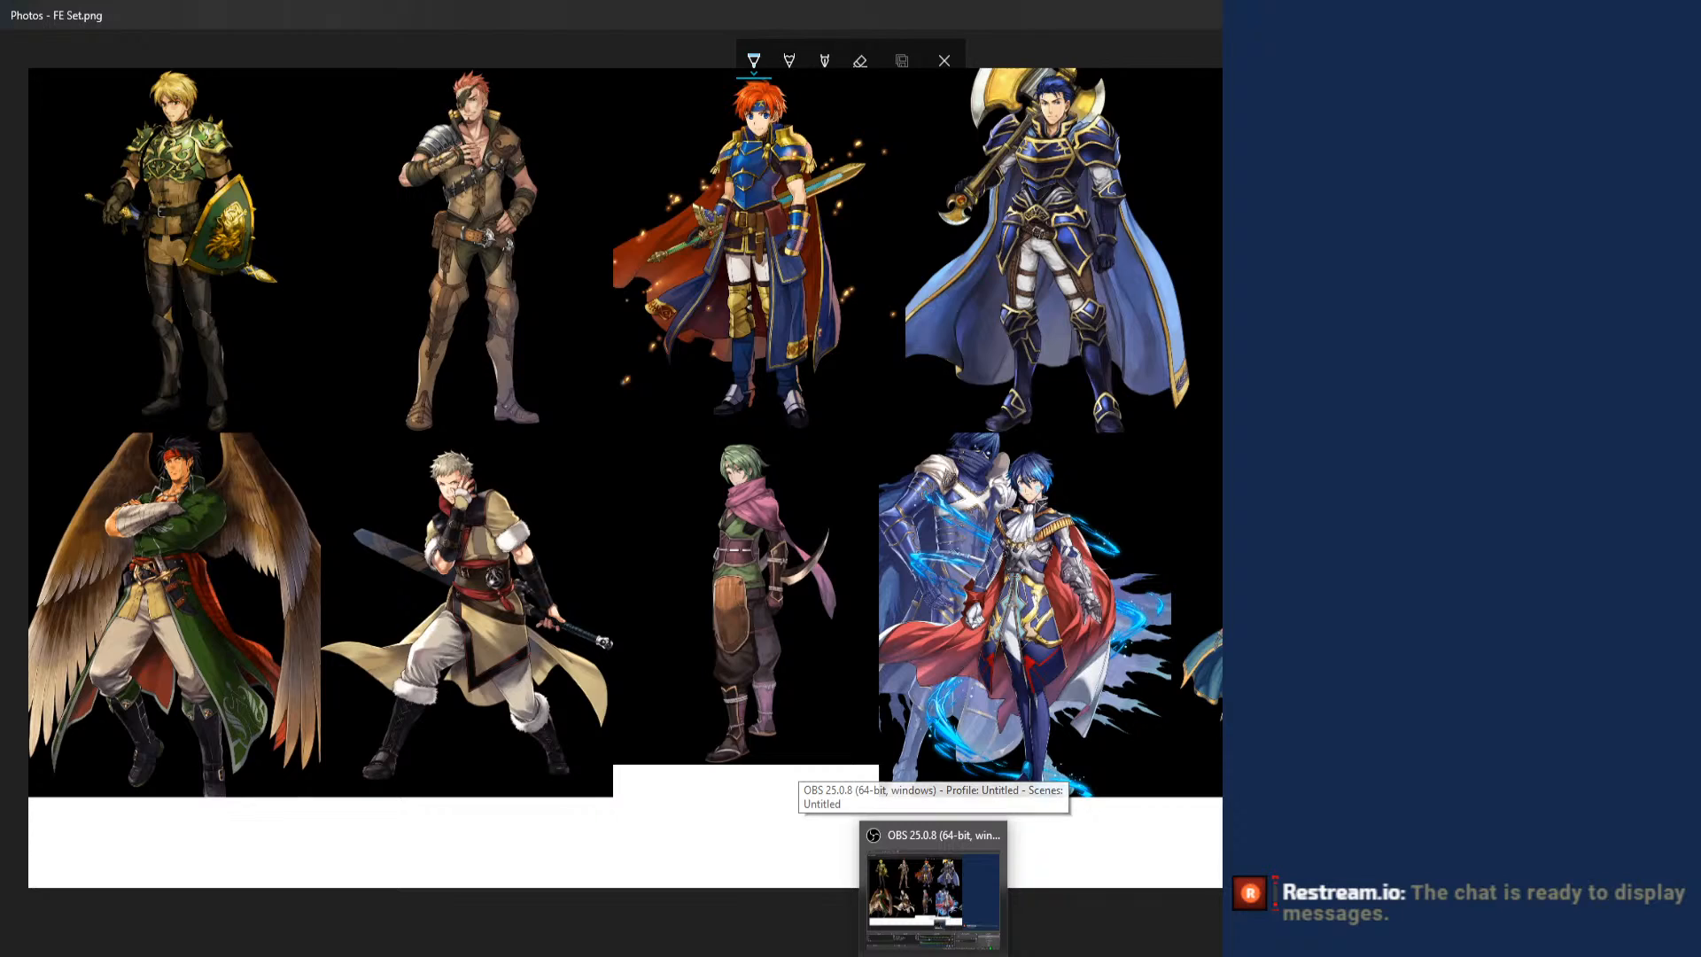
pyautogui.click(866, 953)
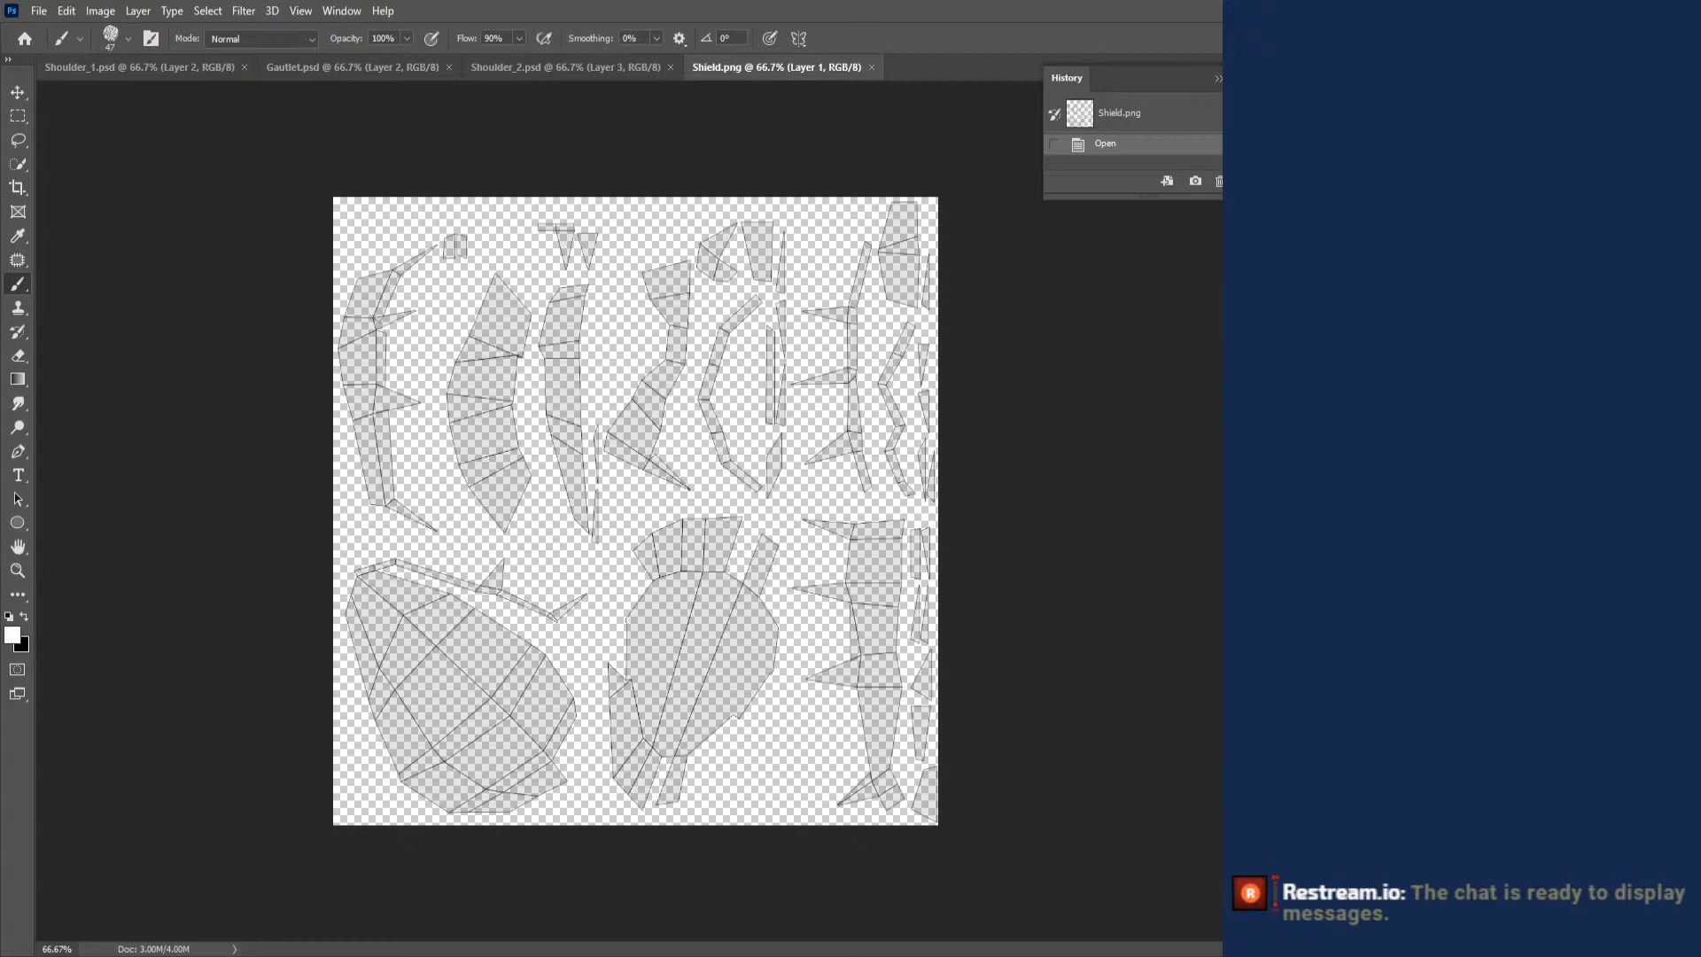
pyautogui.hotkey('ctrl', 'shift', 'alt', 'n')
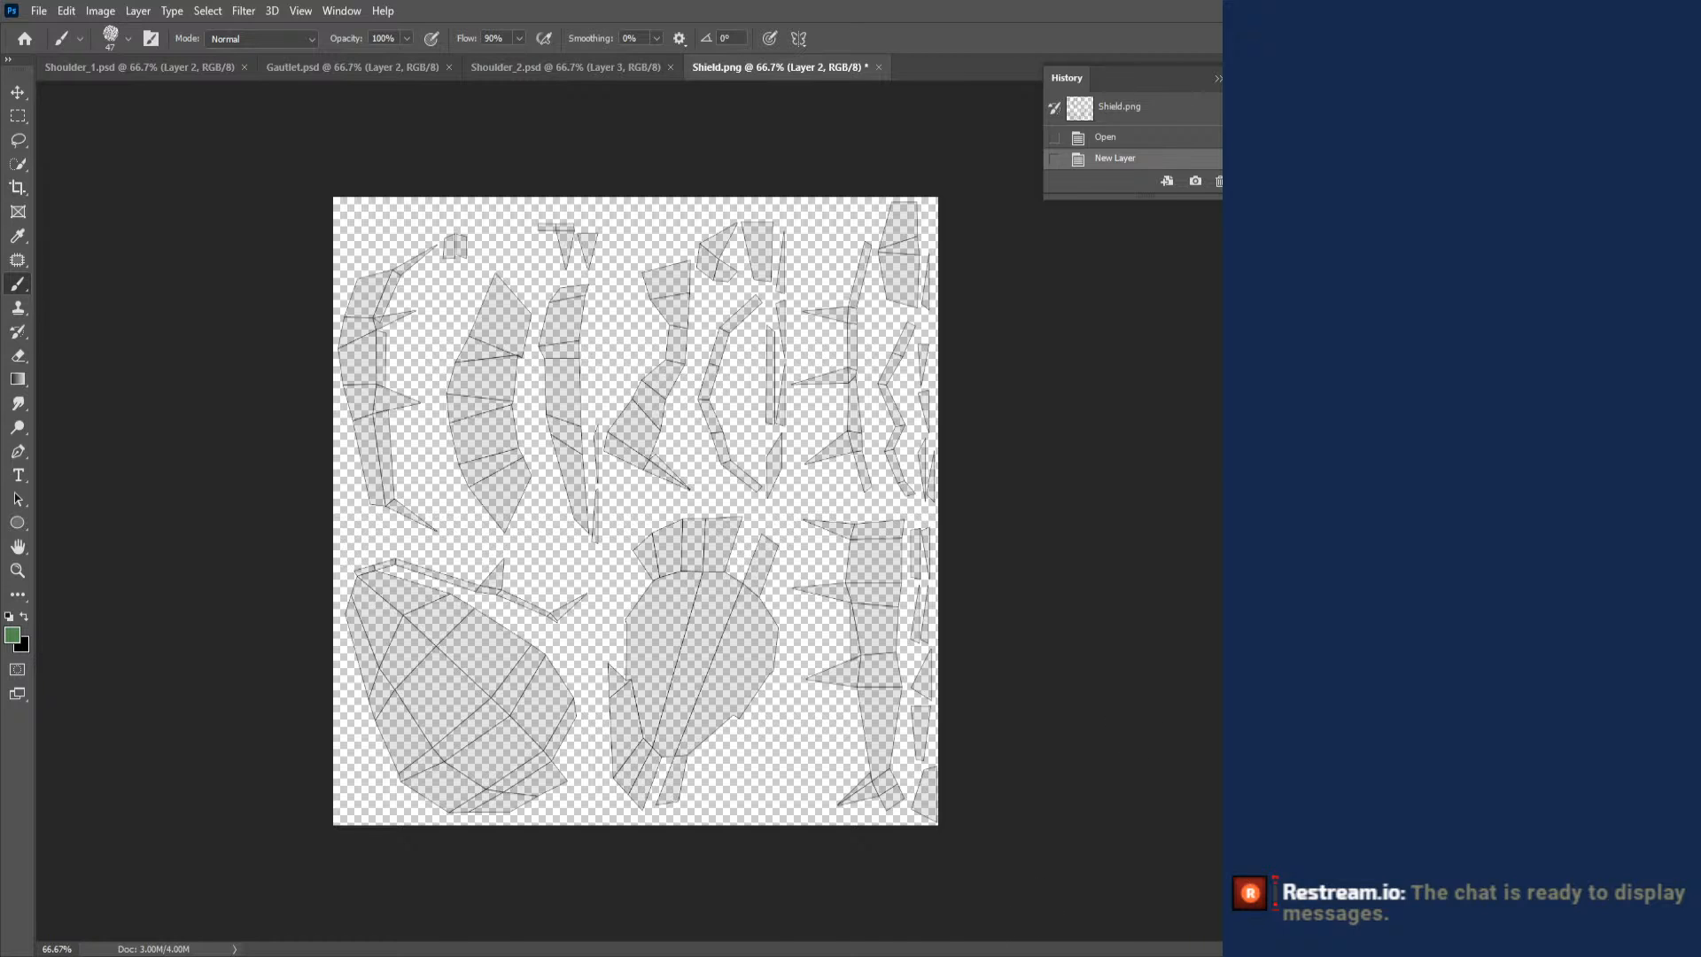
# - Switch to Blender and examine the whole textured avatar in the Layout workspace
pyautogui.hotkey('alt', 'Tab')
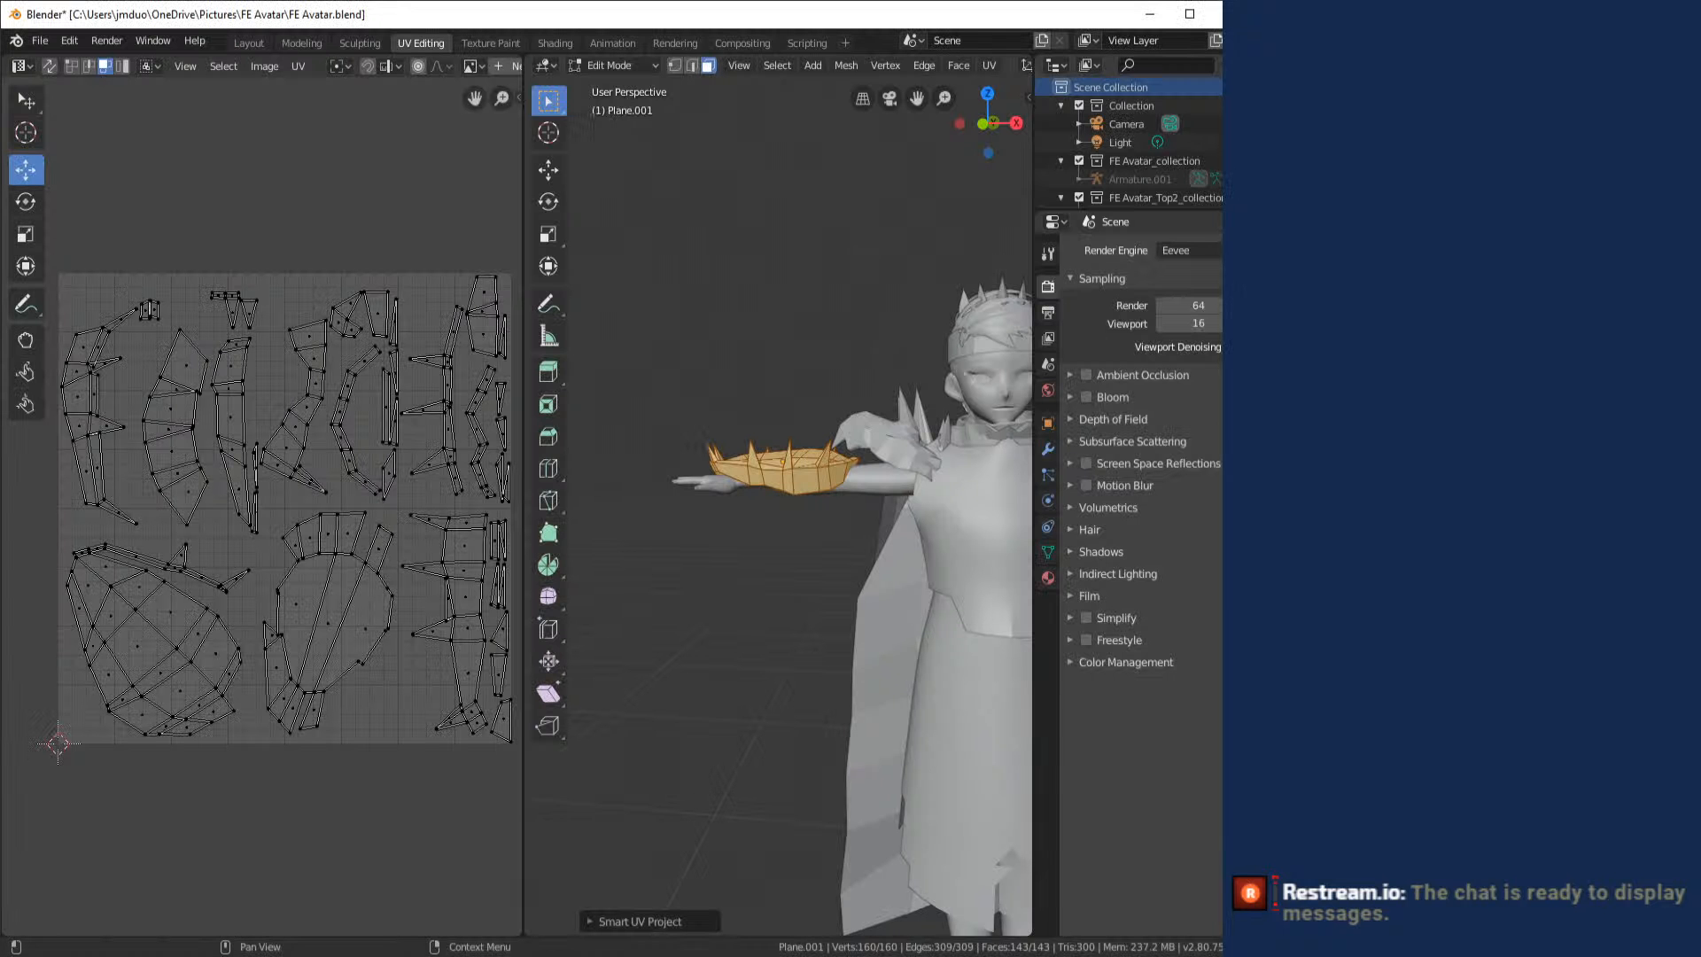
pyautogui.click(245, 44)
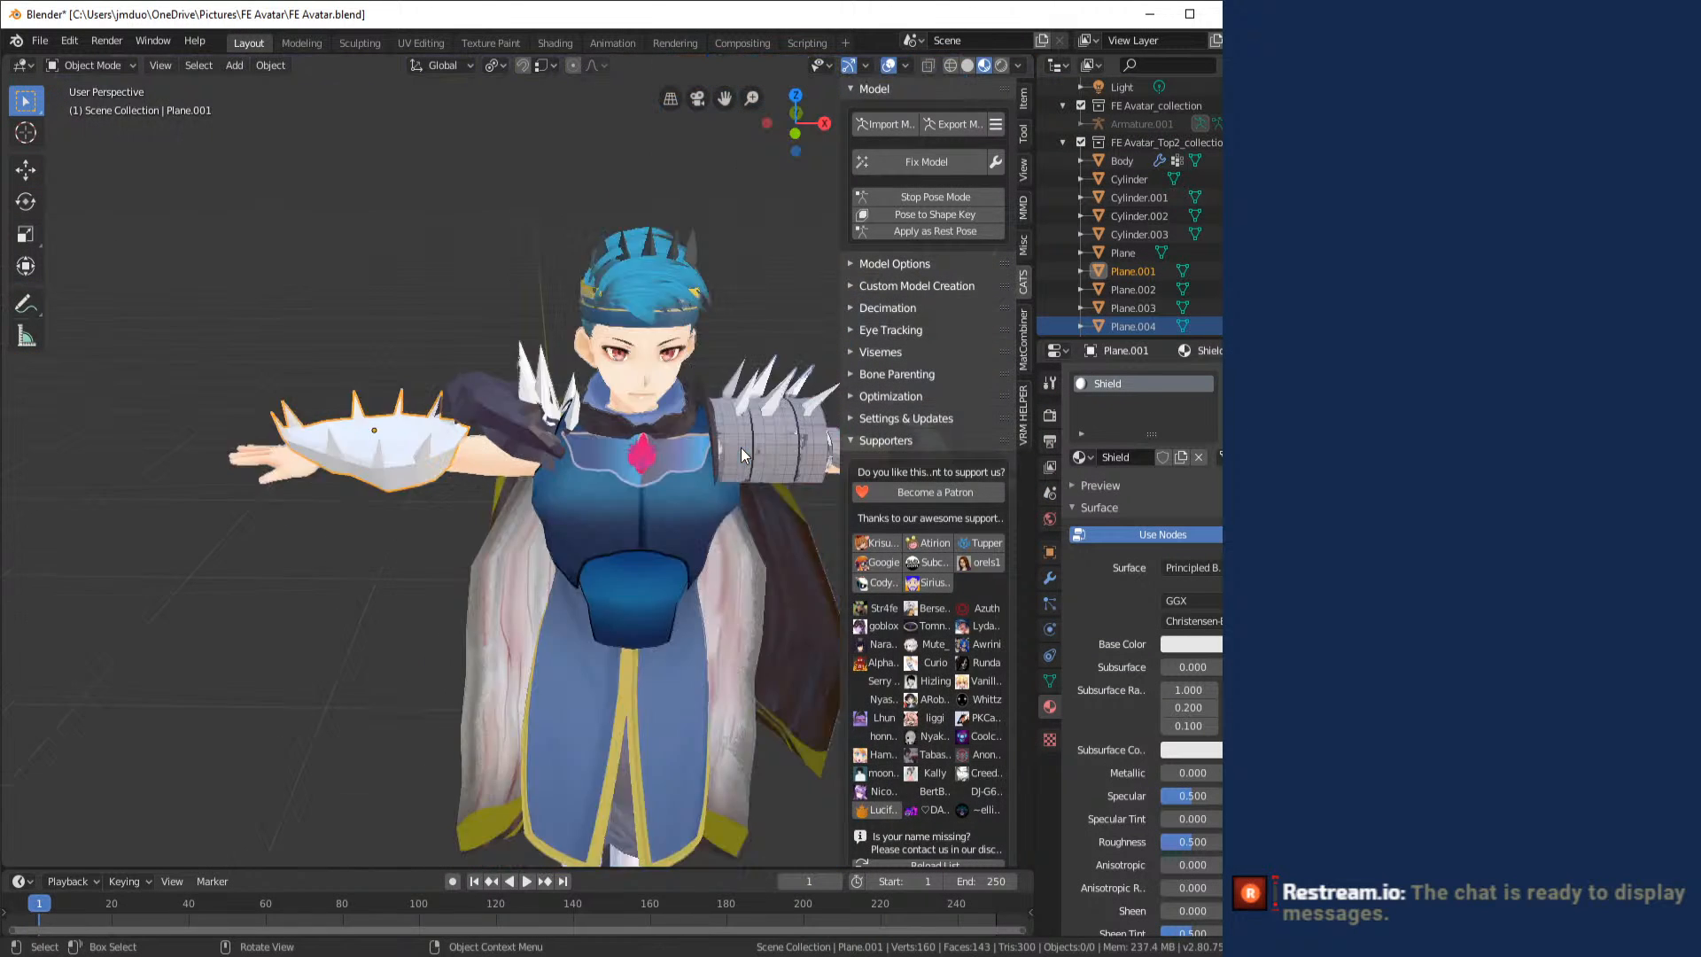
pyautogui.scroll(-3, 740, 448)
pyautogui.moveTo(741, 448); pyautogui.dragTo(776, 461)
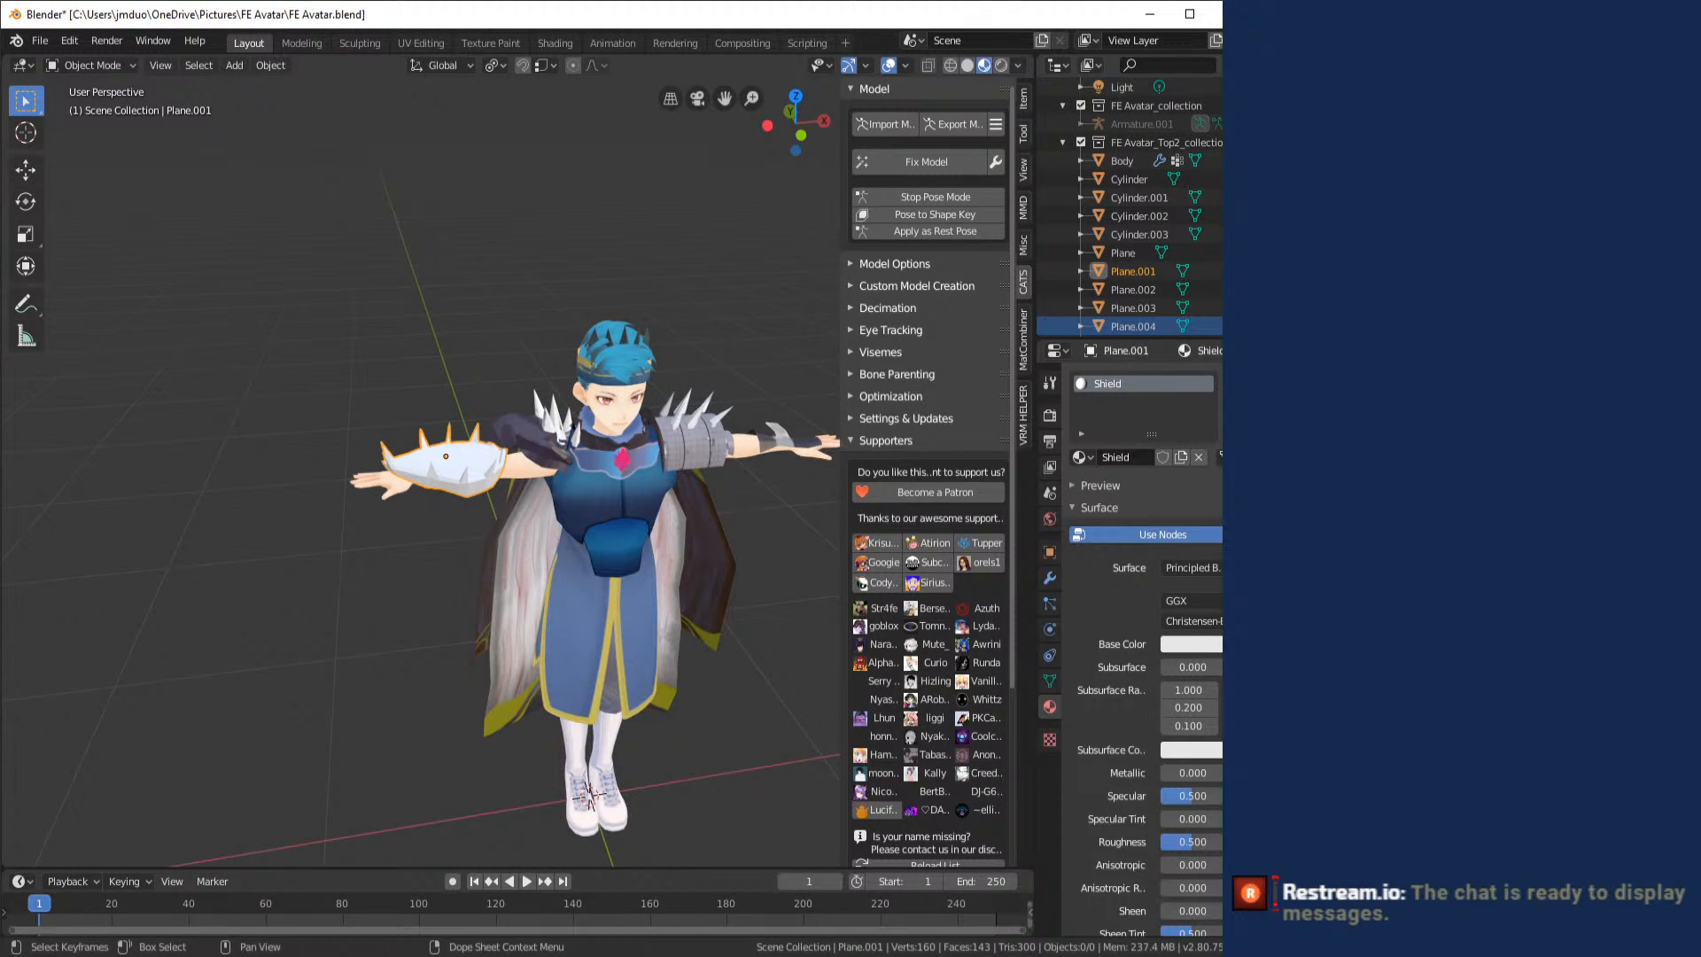
# - Back in Photoshop, move the new layer below the UV layout and fill it with olive green using the 5000 px Pencil
pyautogui.hotkey('alt', 'Tab')
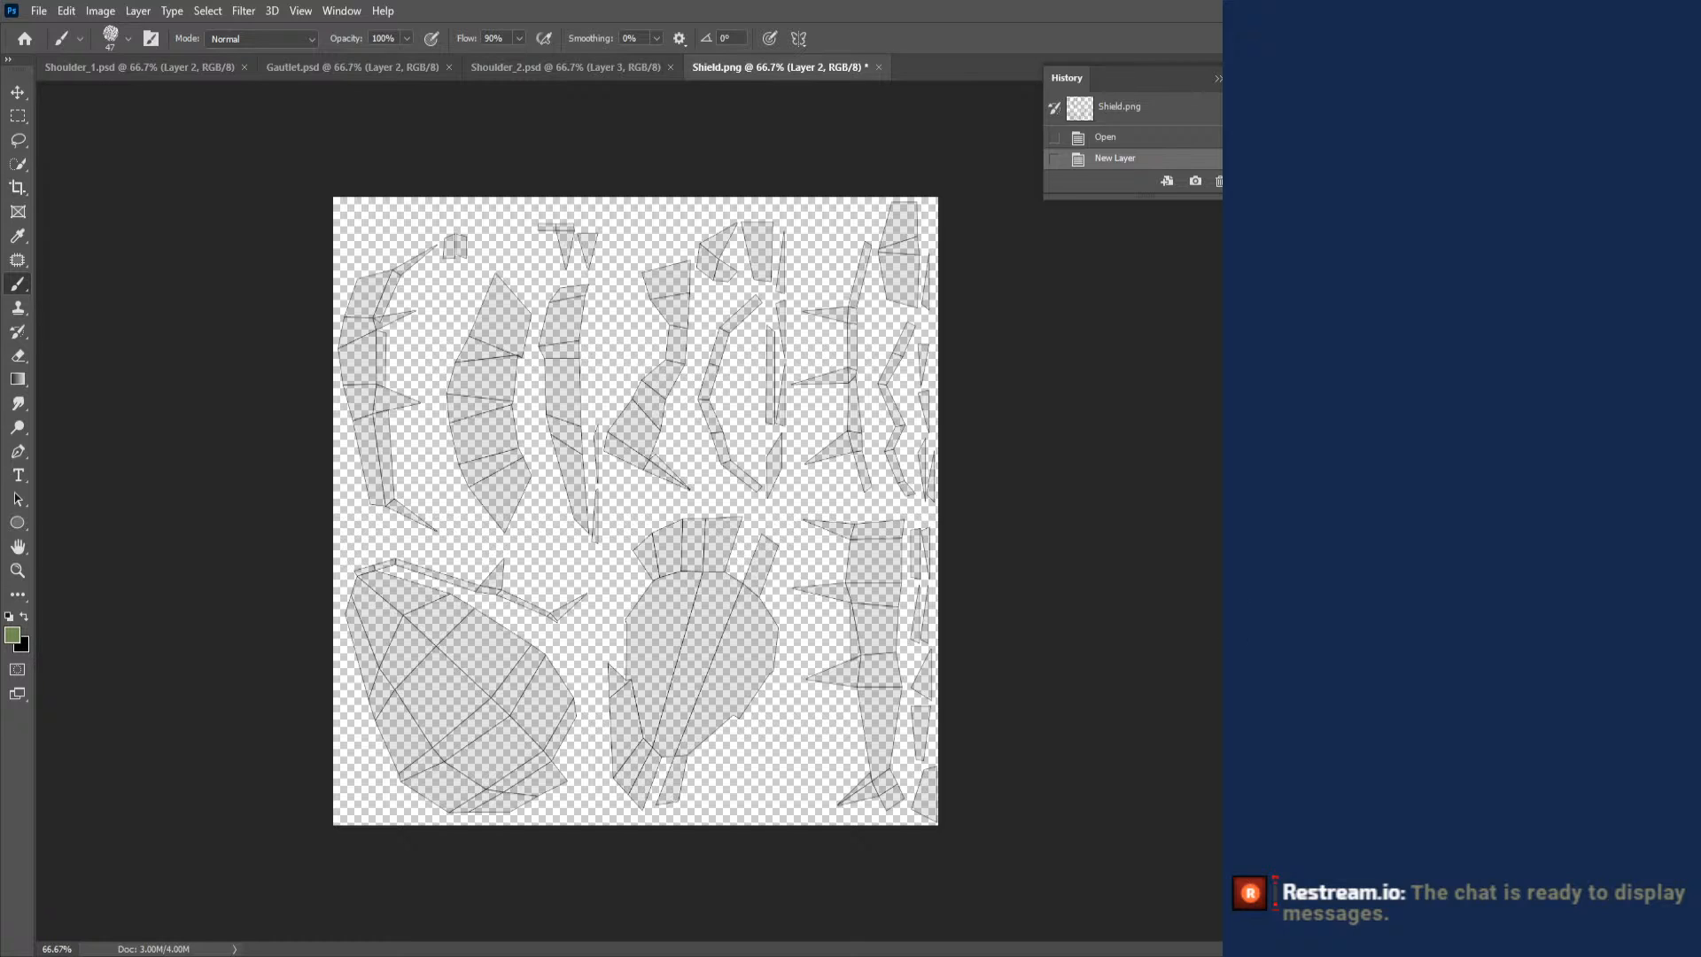
pyautogui.hotkey('ctrl', '[')
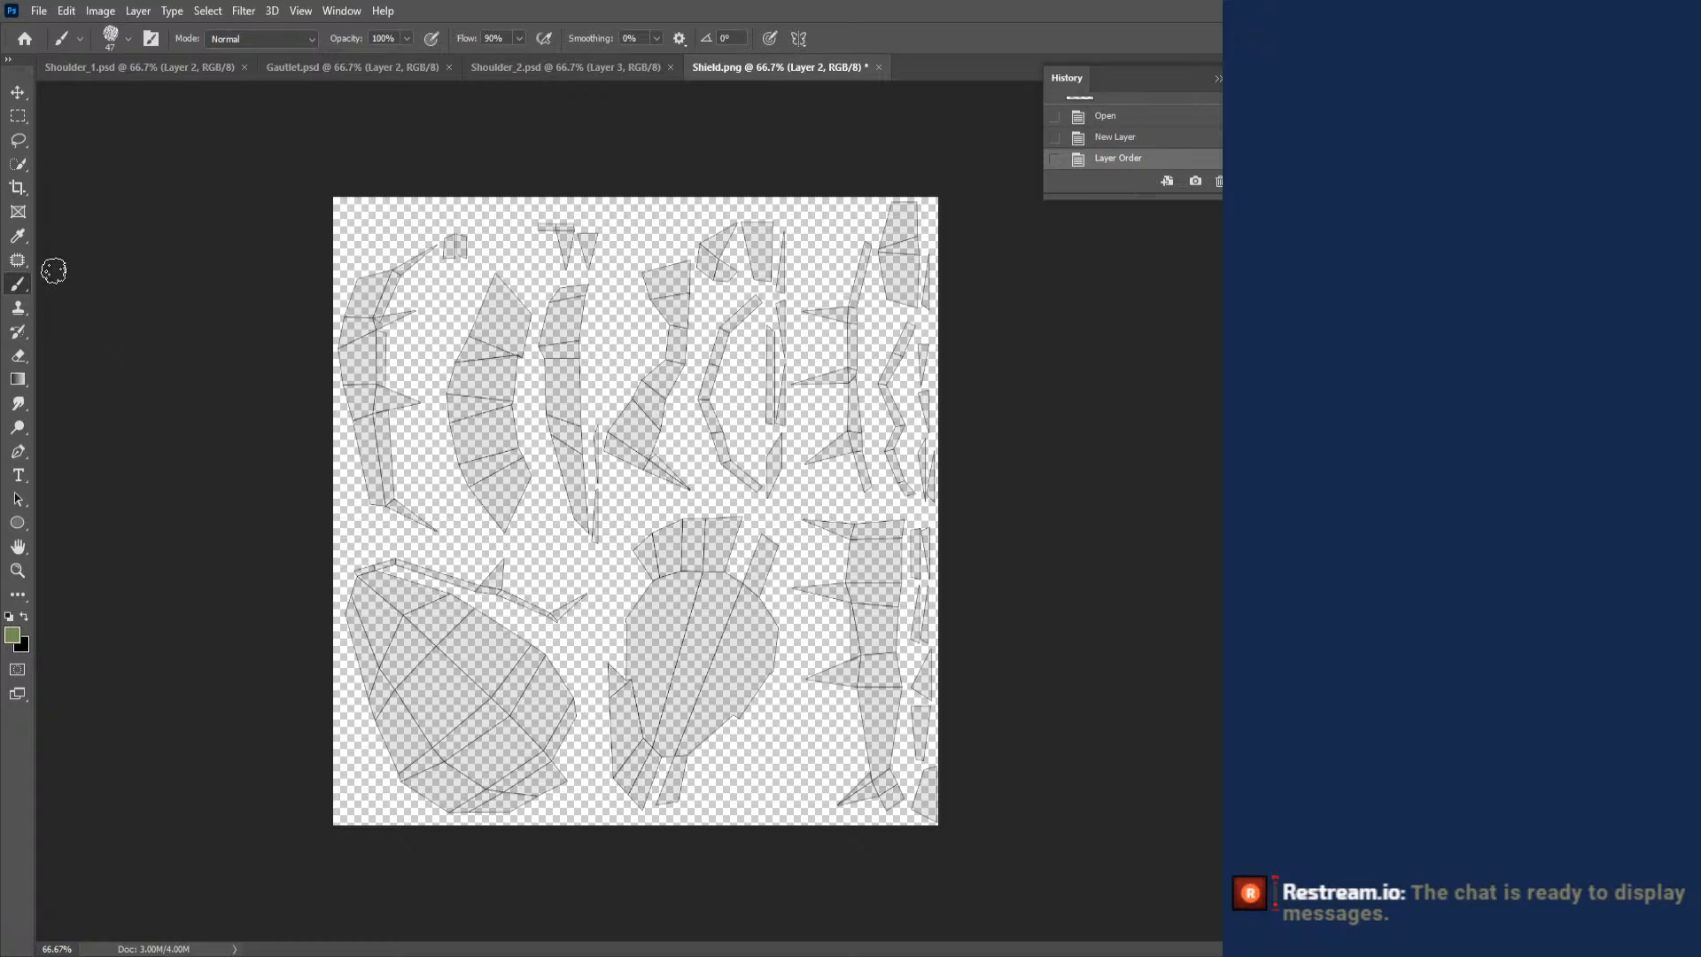
pyautogui.rightClick(18, 285)
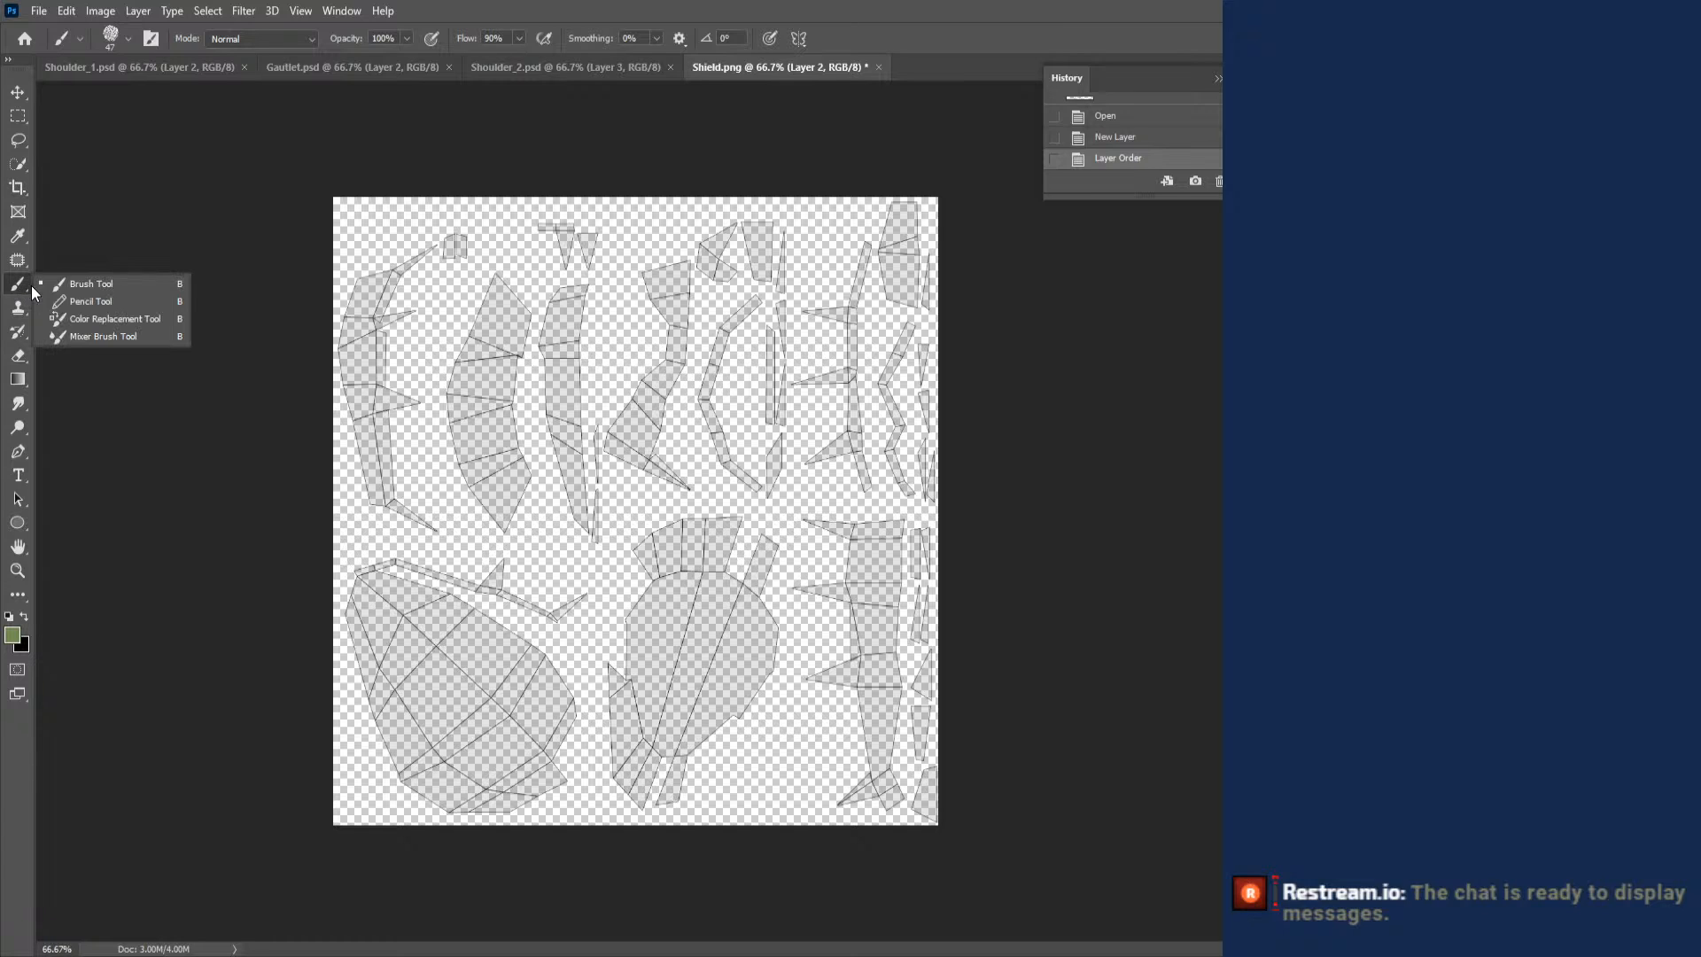
pyautogui.click(61, 303)
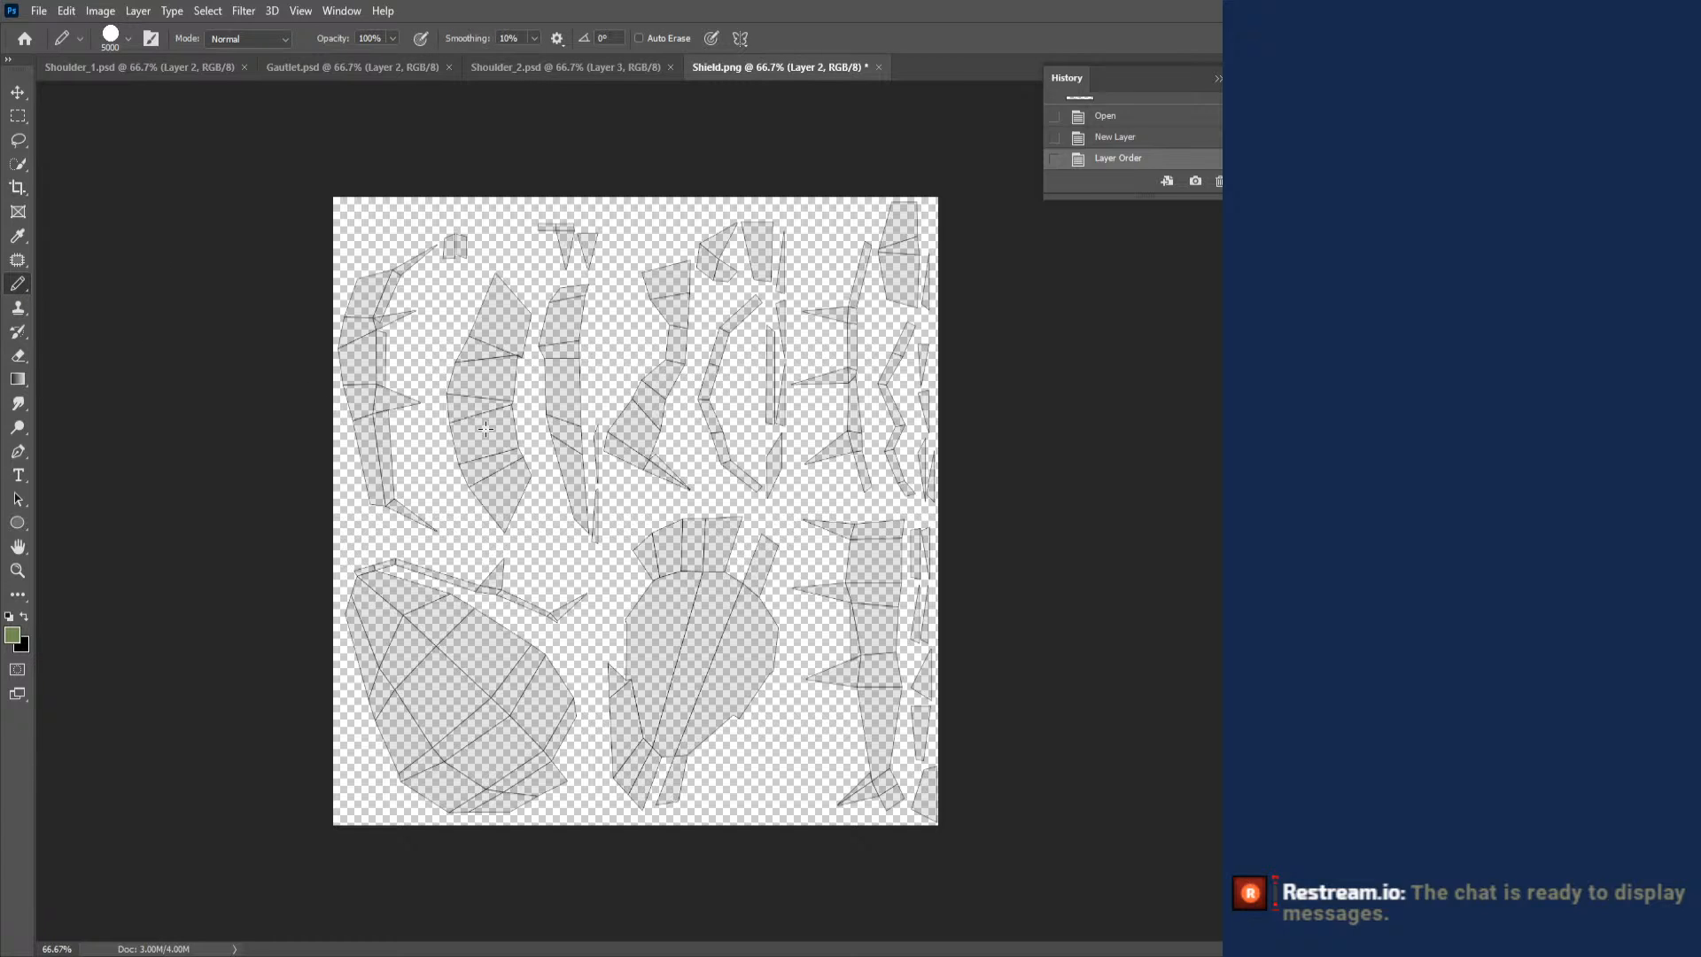
pyautogui.click(486, 429)
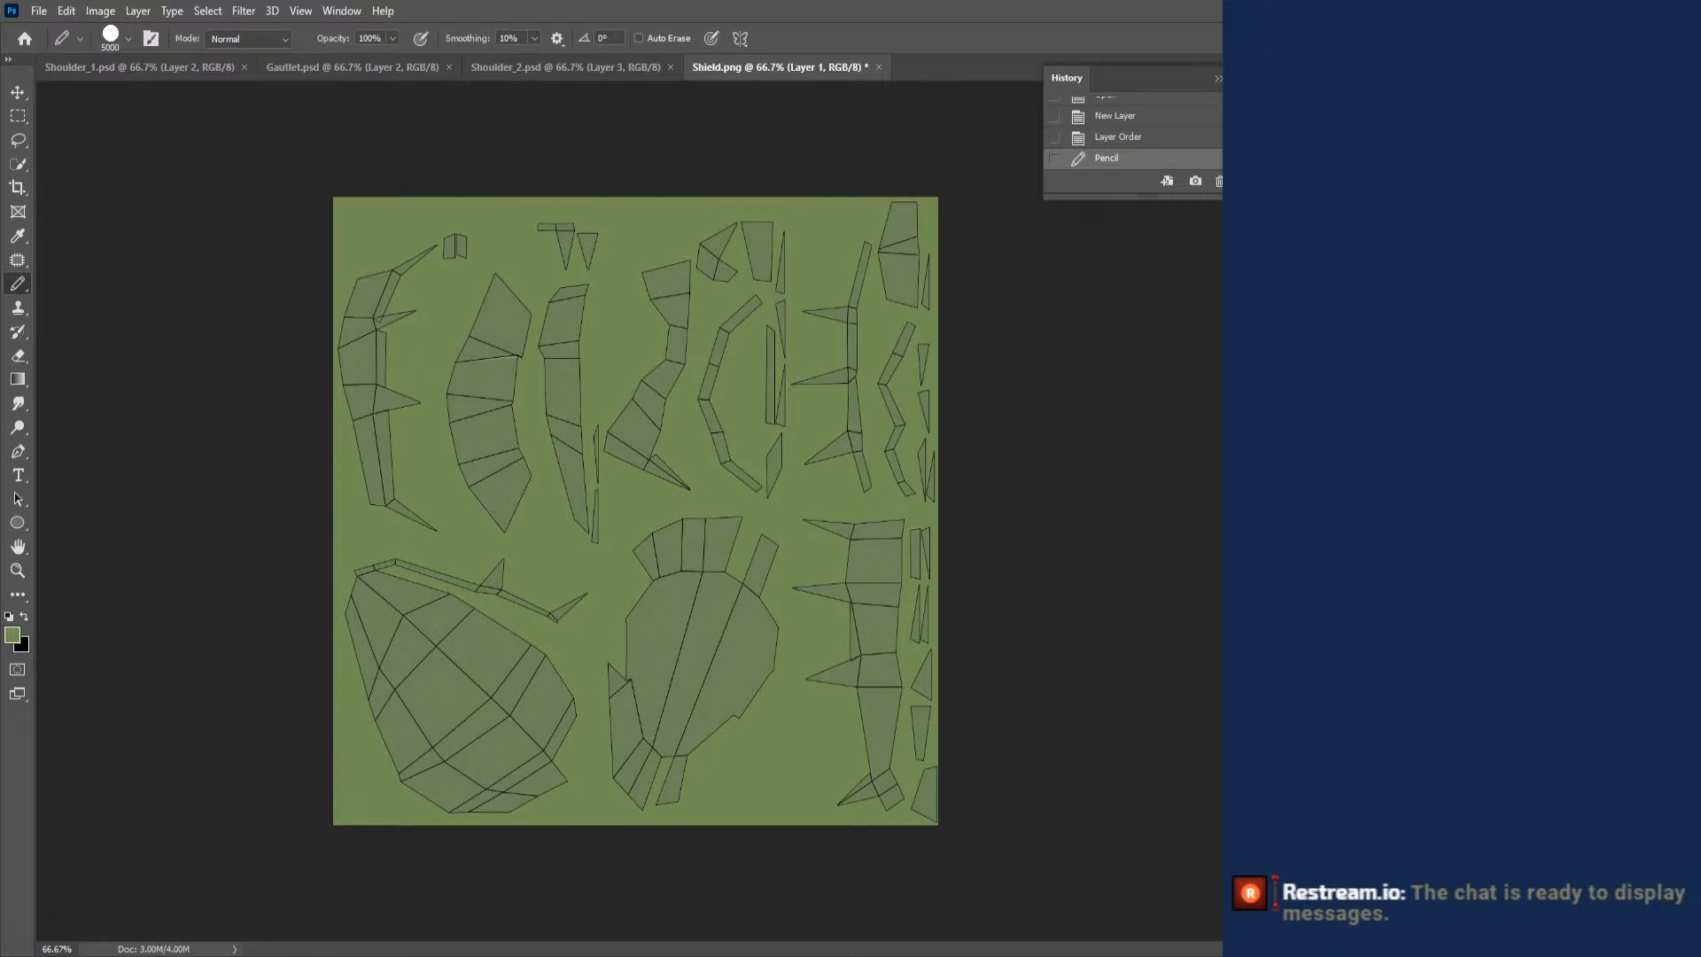
# - Apply Satin, Gradient Overlay and Outer Glow layer styles to the shield's UV layout layer
pyautogui.doubleClick(1470, 611)
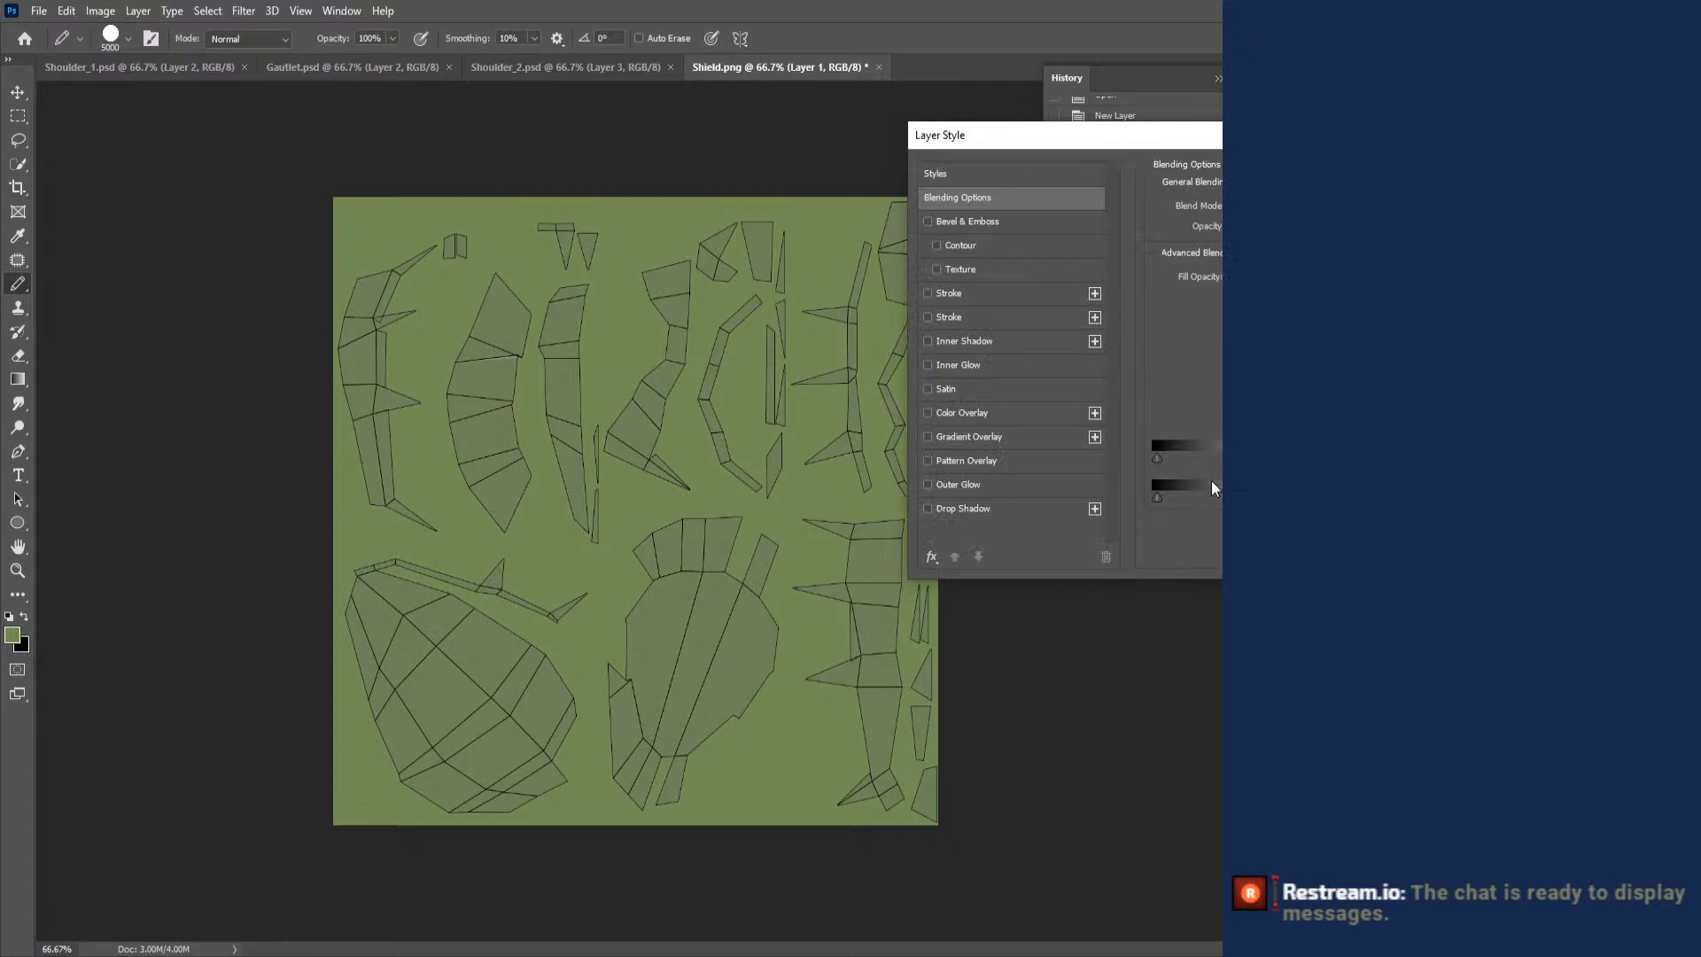
pyautogui.click(928, 387)
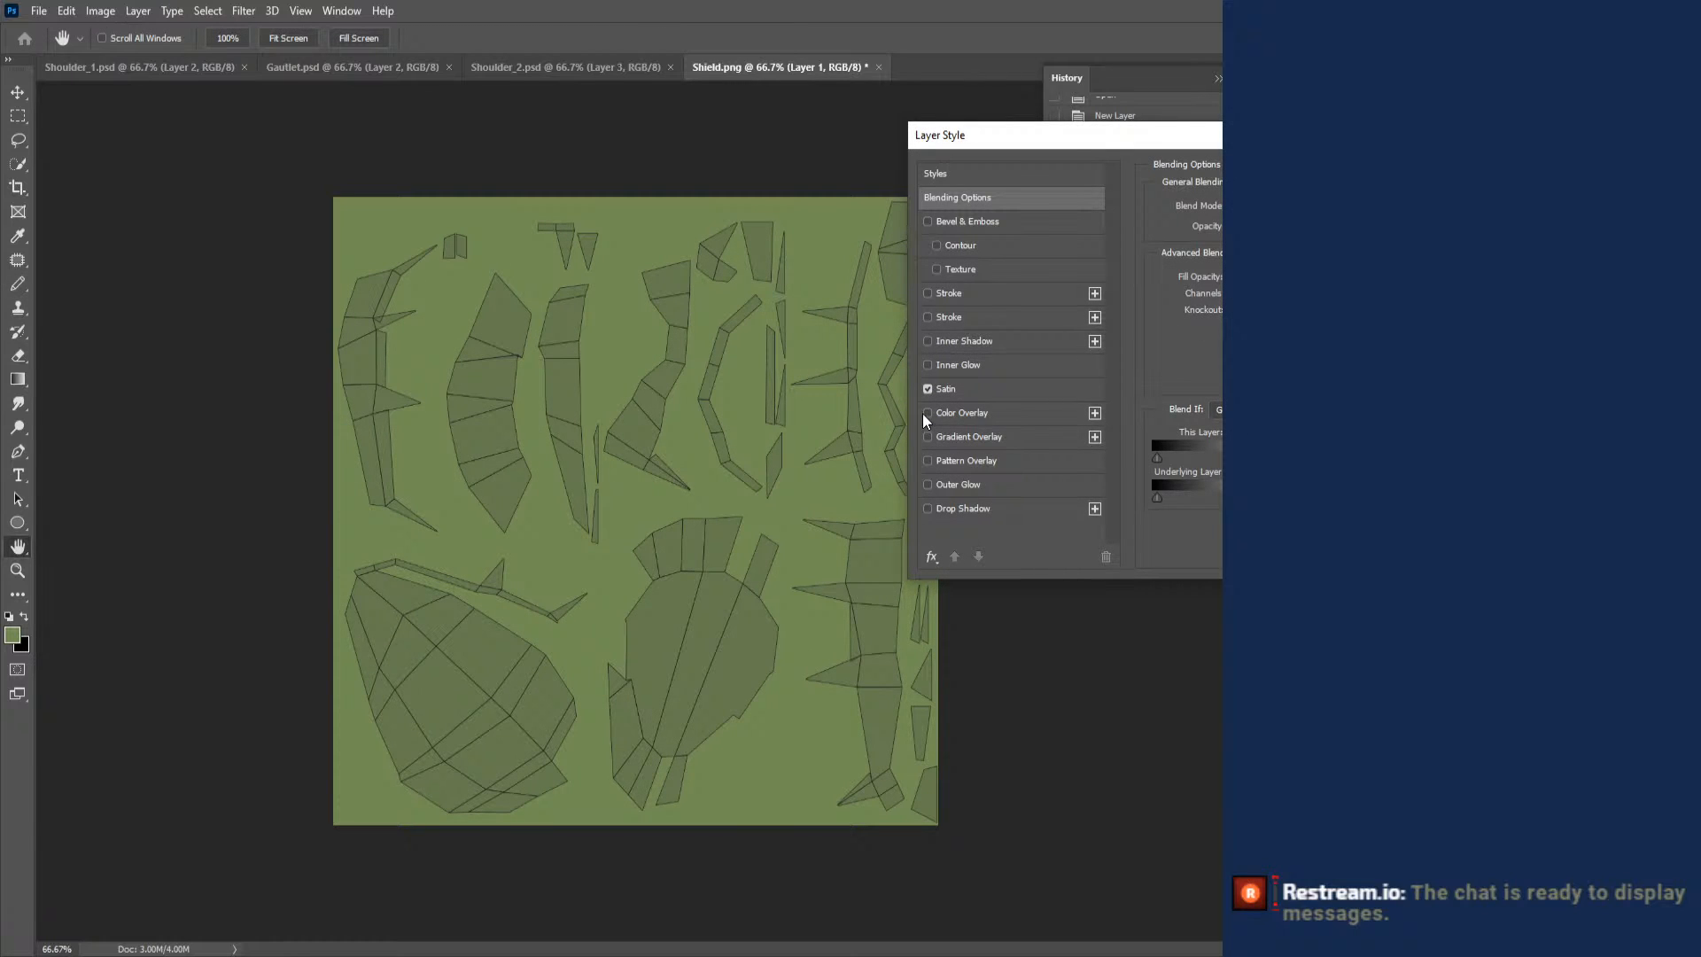
pyautogui.click(927, 413)
pyautogui.click(926, 414)
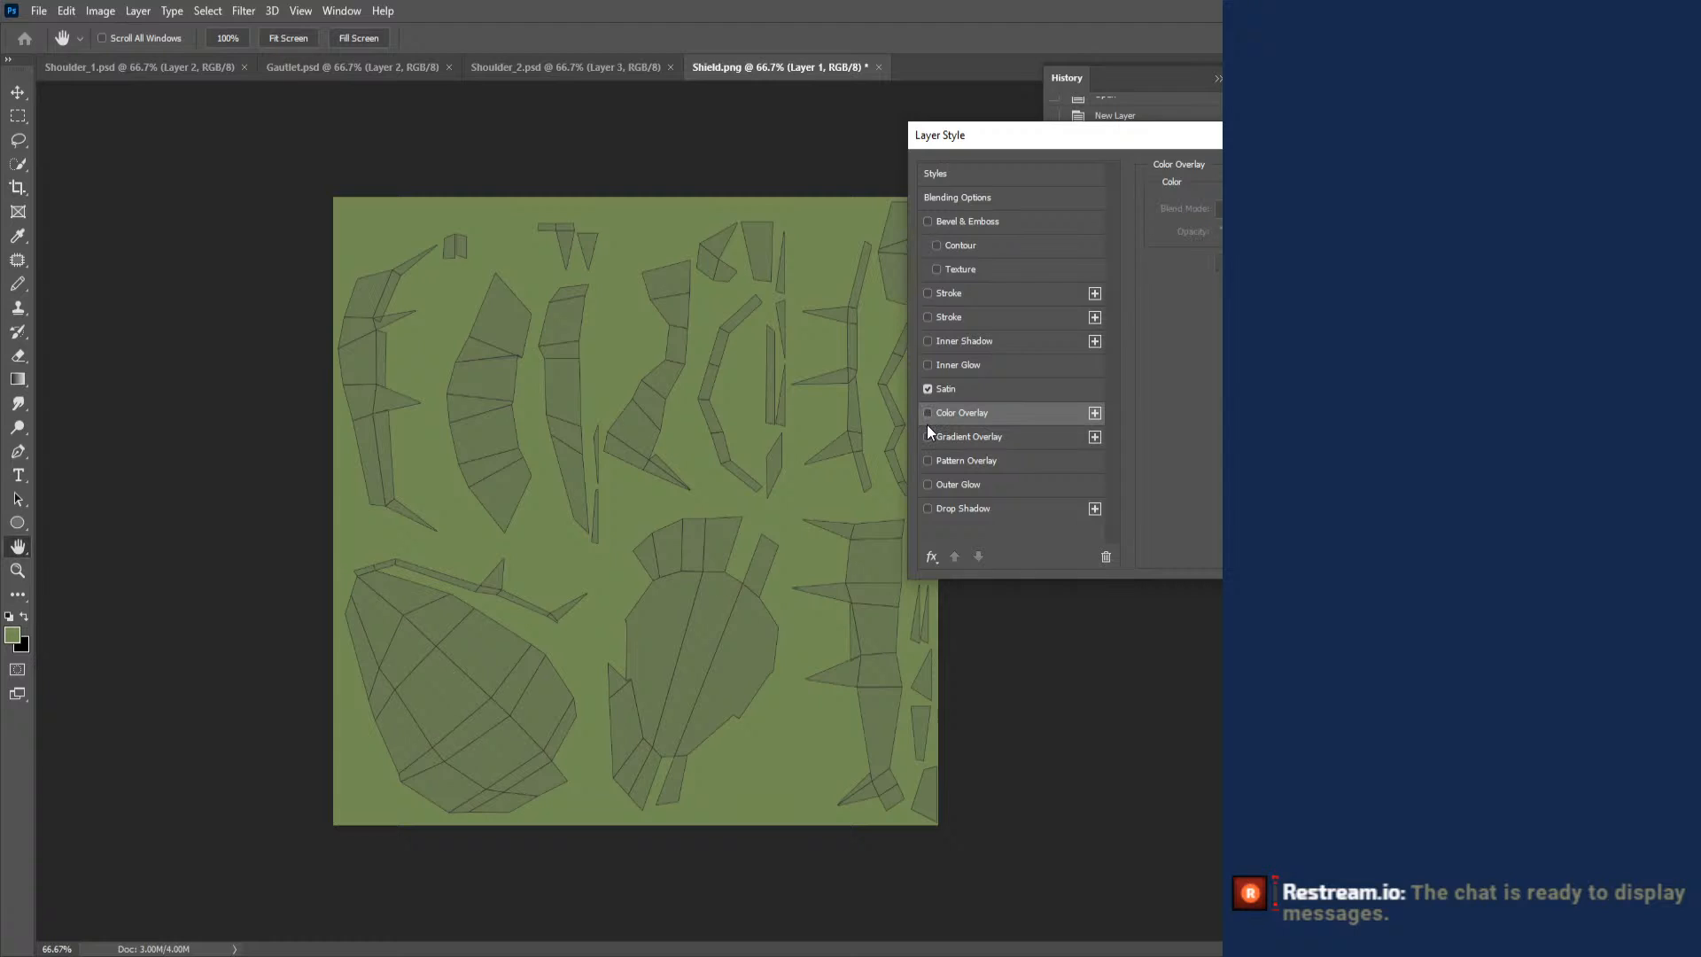
pyautogui.click(927, 436)
pyautogui.click(928, 436)
pyautogui.click(928, 436)
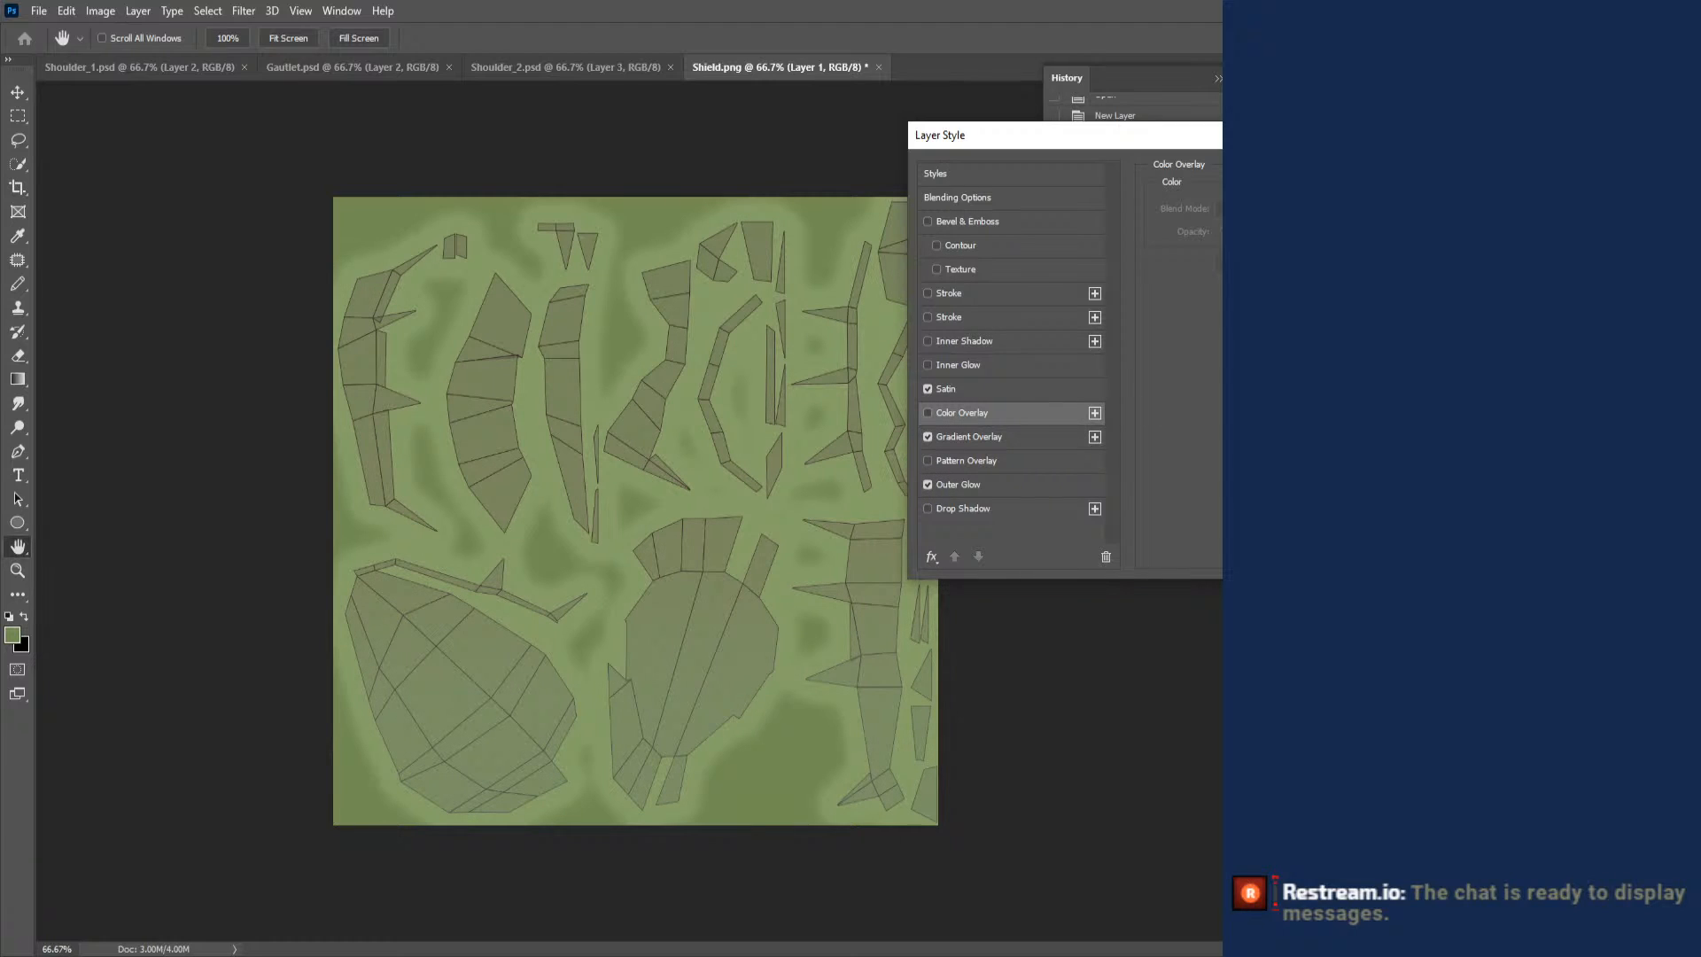
pyautogui.press('Return')
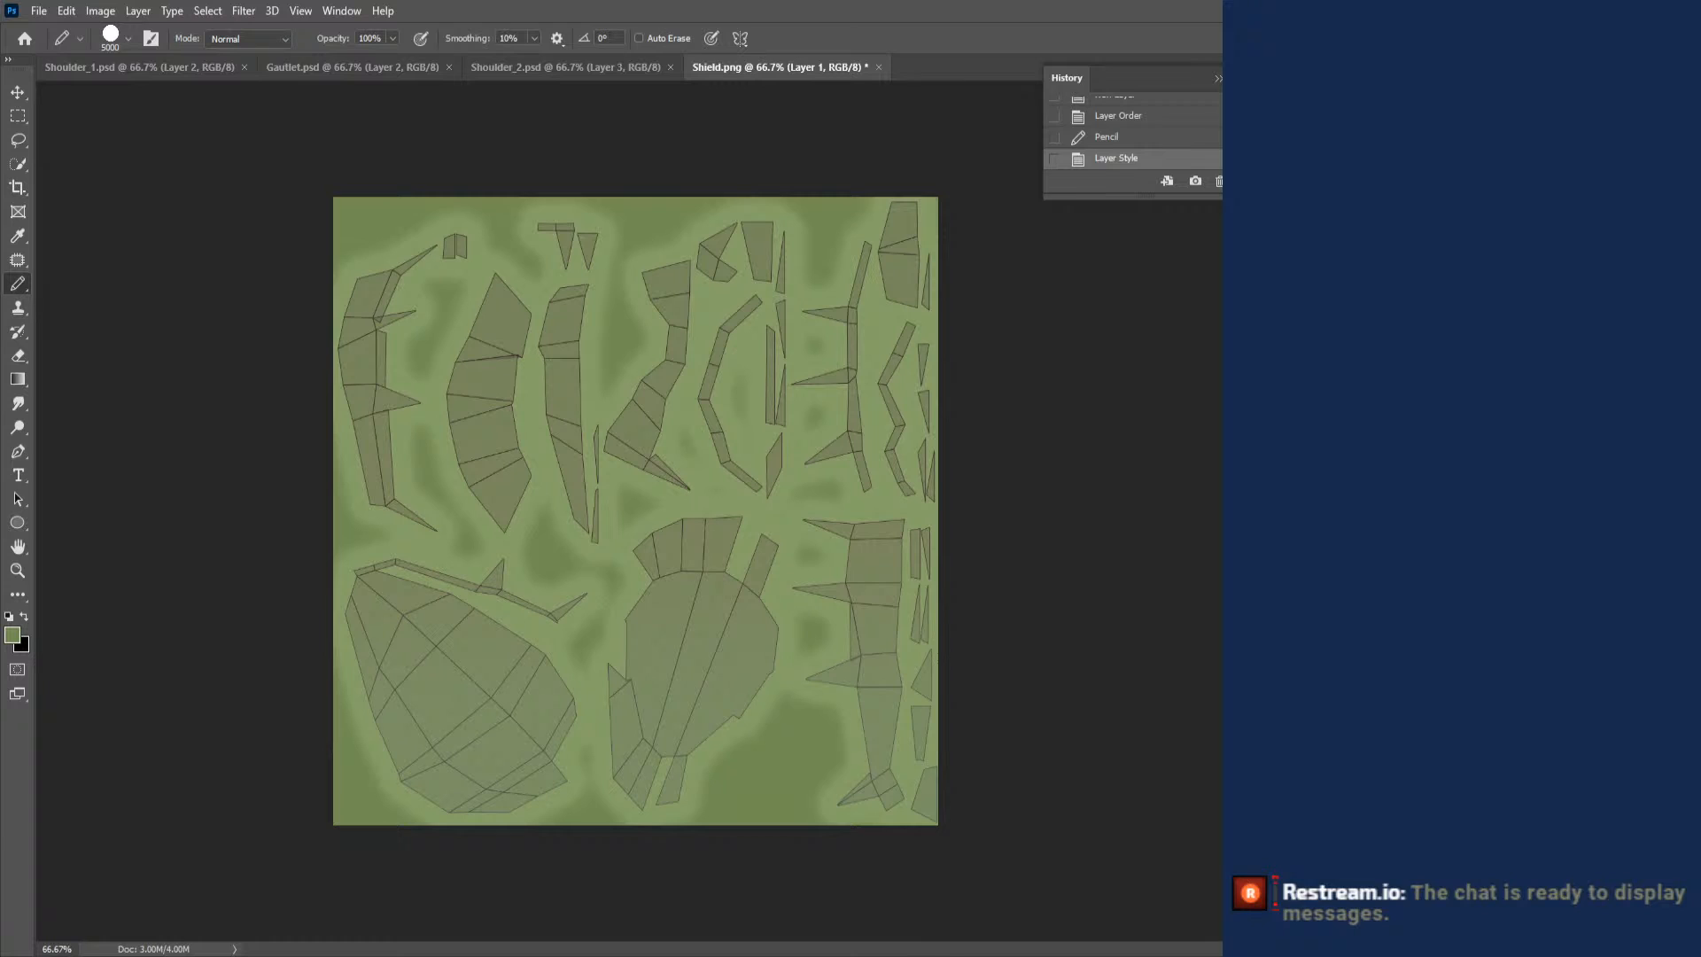
# - On a new layer, paint the curved rim strip and the long spiked strip golden yellow with an 18 px soft round Pencil
pyautogui.hotkey('ctrl', 'shift', 'alt', 'n')
pyautogui.rightClick(620, 278)
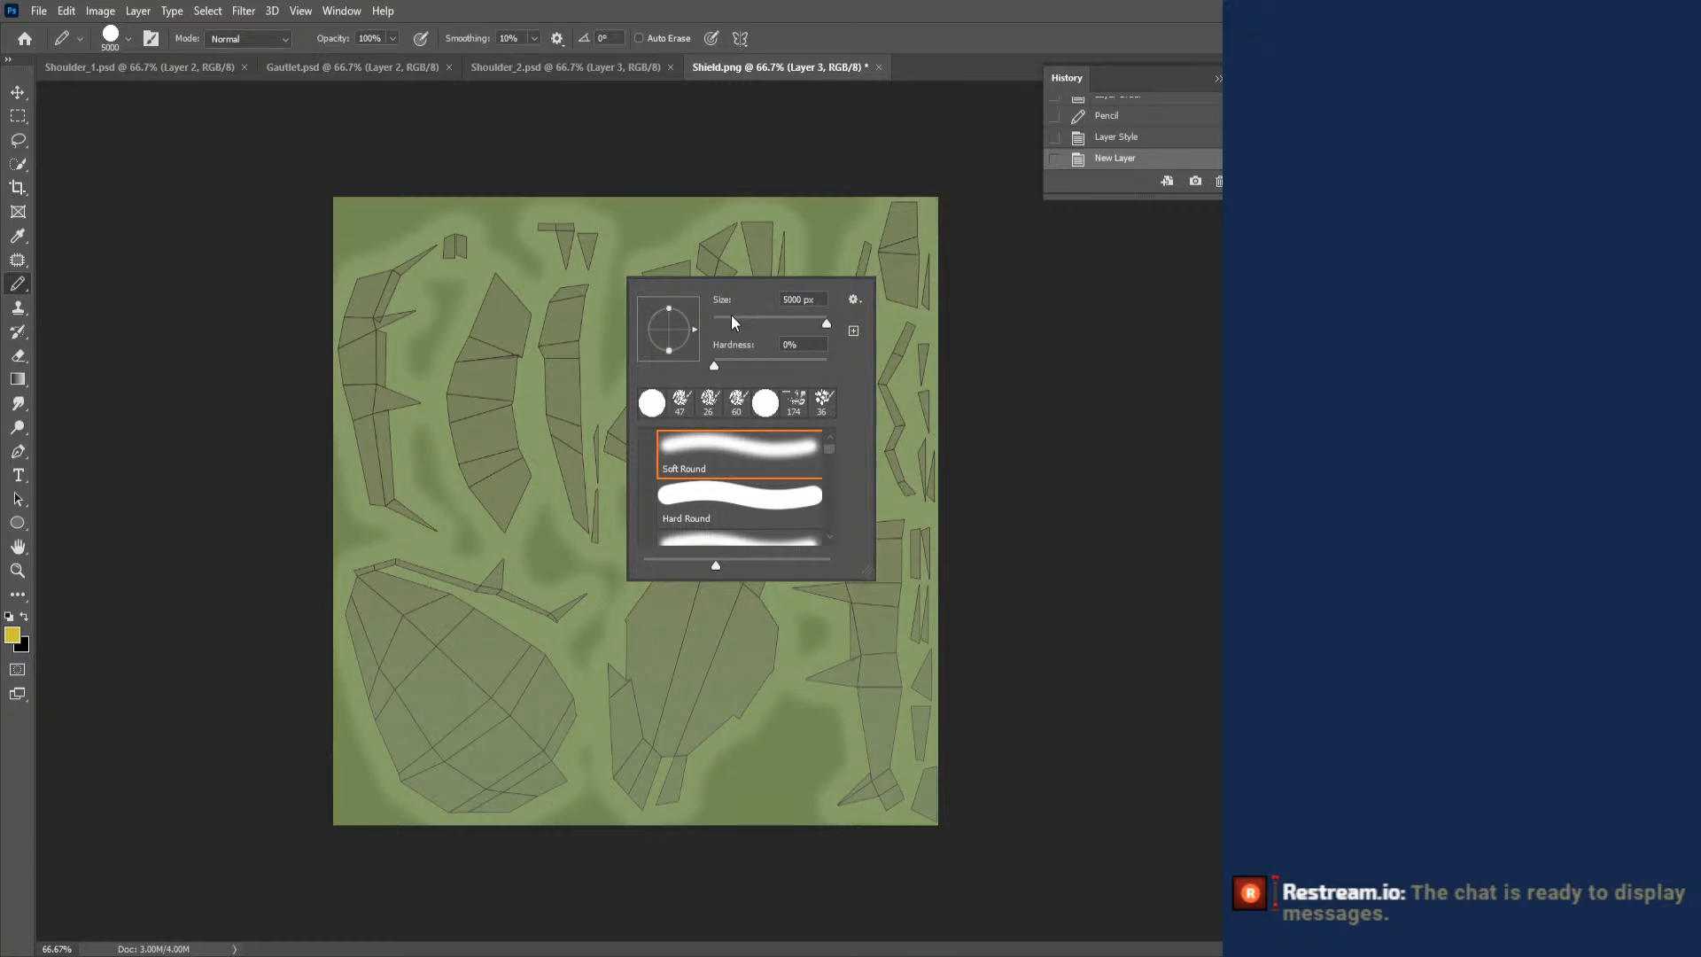
pyautogui.moveTo(730, 315); pyautogui.dragTo(725, 317)
pyautogui.click(437, 207)
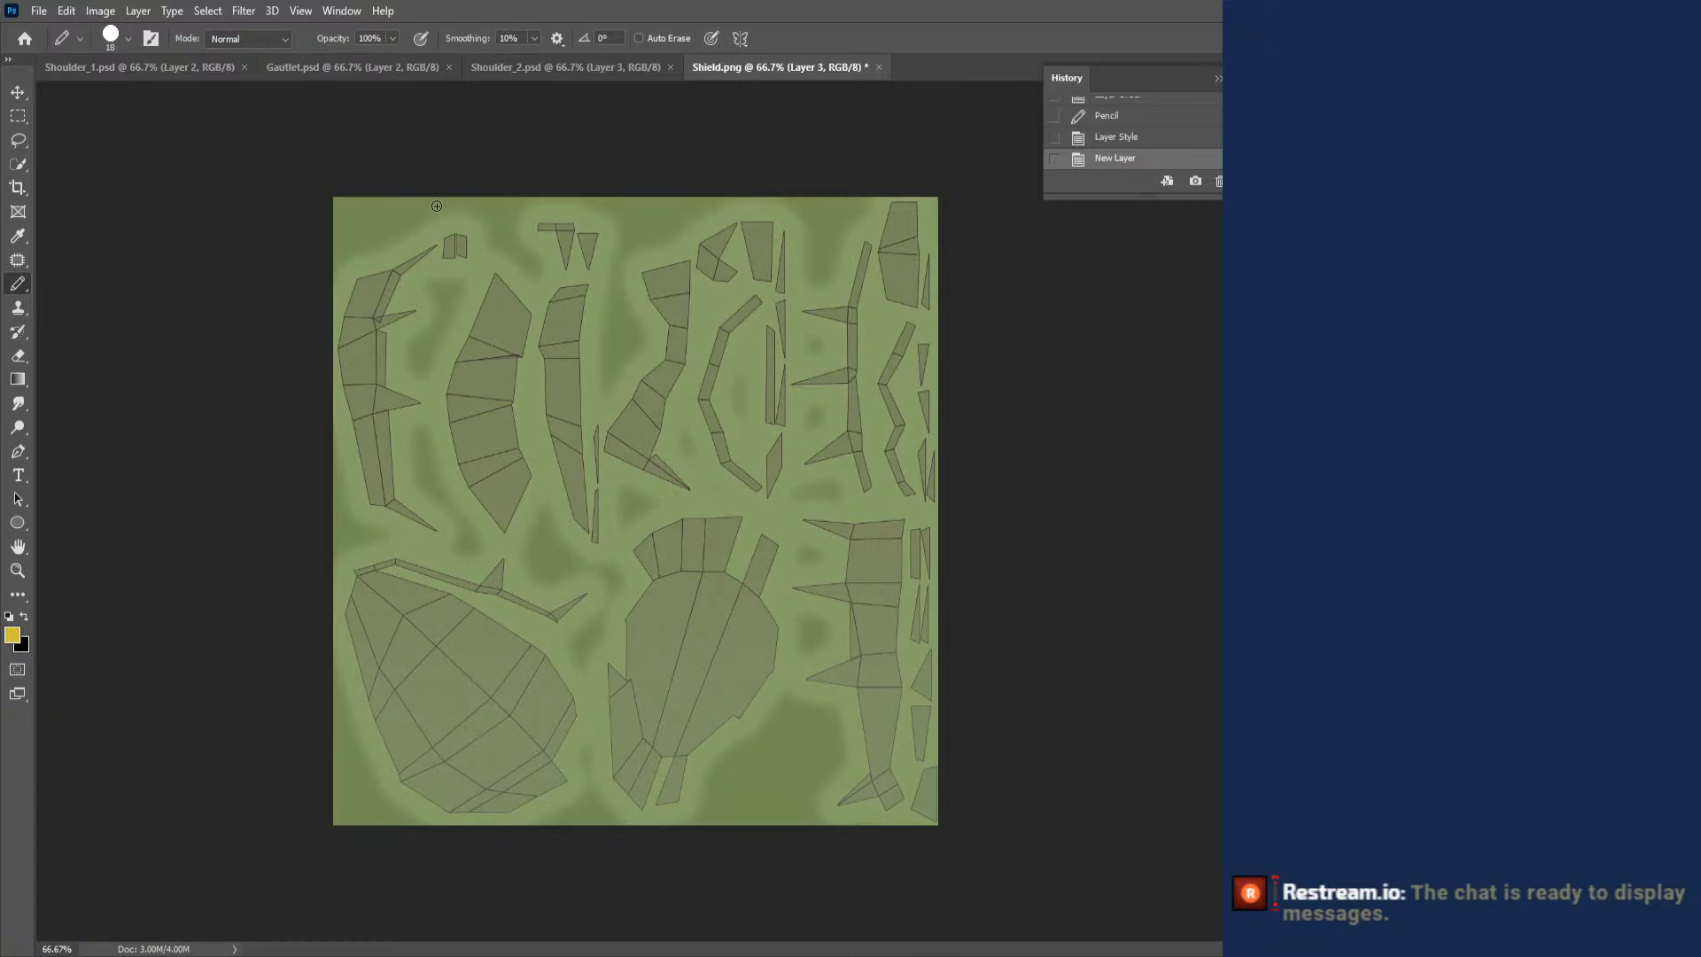
pyautogui.moveTo(748, 305)
pyautogui.mouseDown()
pyautogui.moveTo(698, 399)
pyautogui.moveTo(740, 480)
pyautogui.mouseUp()
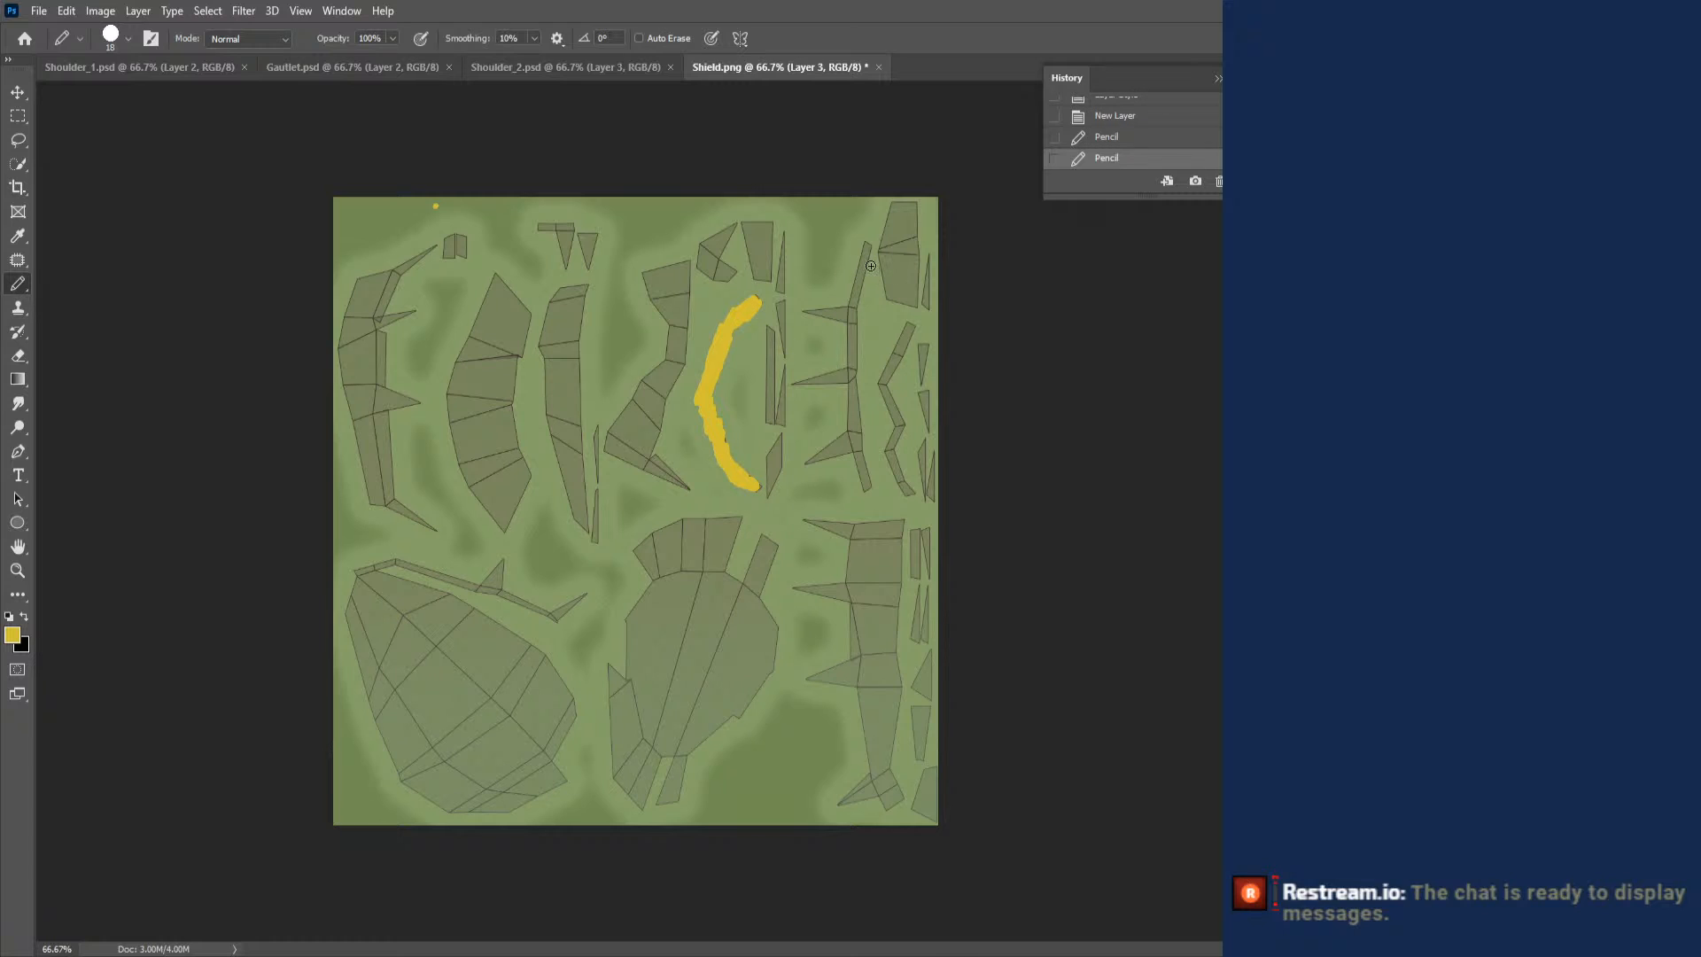
pyautogui.moveTo(859, 274)
pyautogui.mouseDown()
pyautogui.moveTo(866, 247)
pyautogui.moveTo(851, 348)
pyautogui.moveTo(865, 492)
pyautogui.mouseUp()
# - Enlarge the Pencil to 26 px and paint the zigzag strip and the strip above the large rounded shield face yellow
pyautogui.rightClick(899, 332)
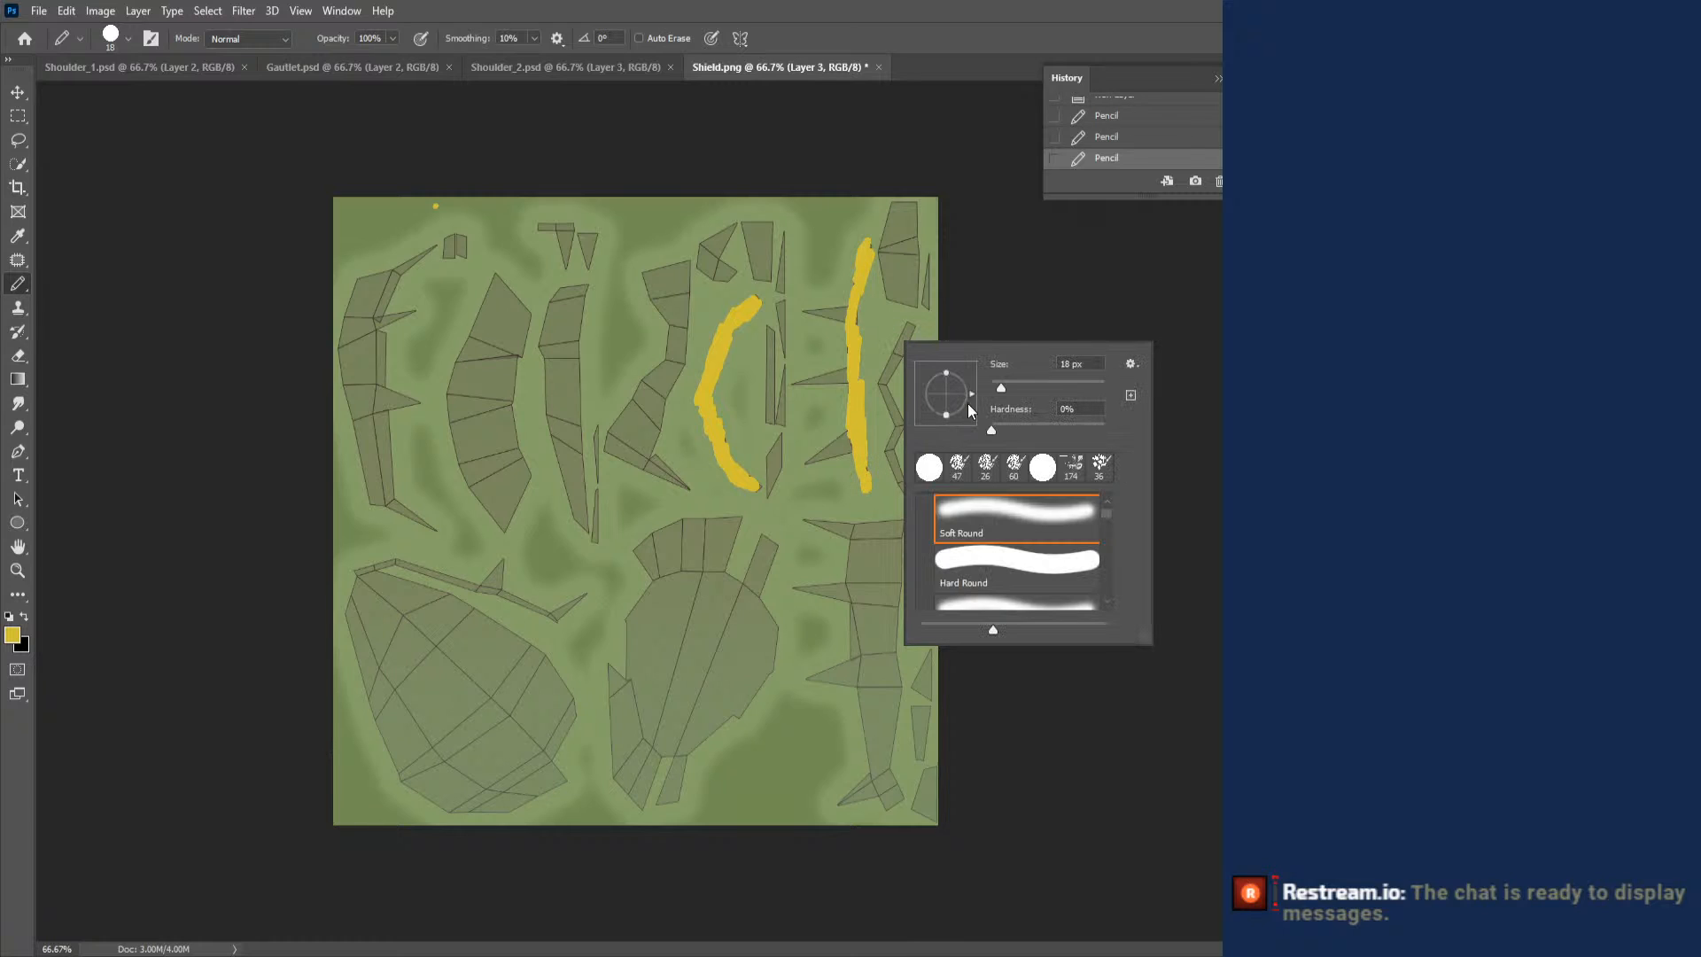
pyautogui.moveTo(1002, 384); pyautogui.dragTo(1005, 385)
pyautogui.moveTo(905, 324)
pyautogui.mouseDown()
pyautogui.moveTo(877, 395)
pyautogui.moveTo(911, 493)
pyautogui.mouseUp()
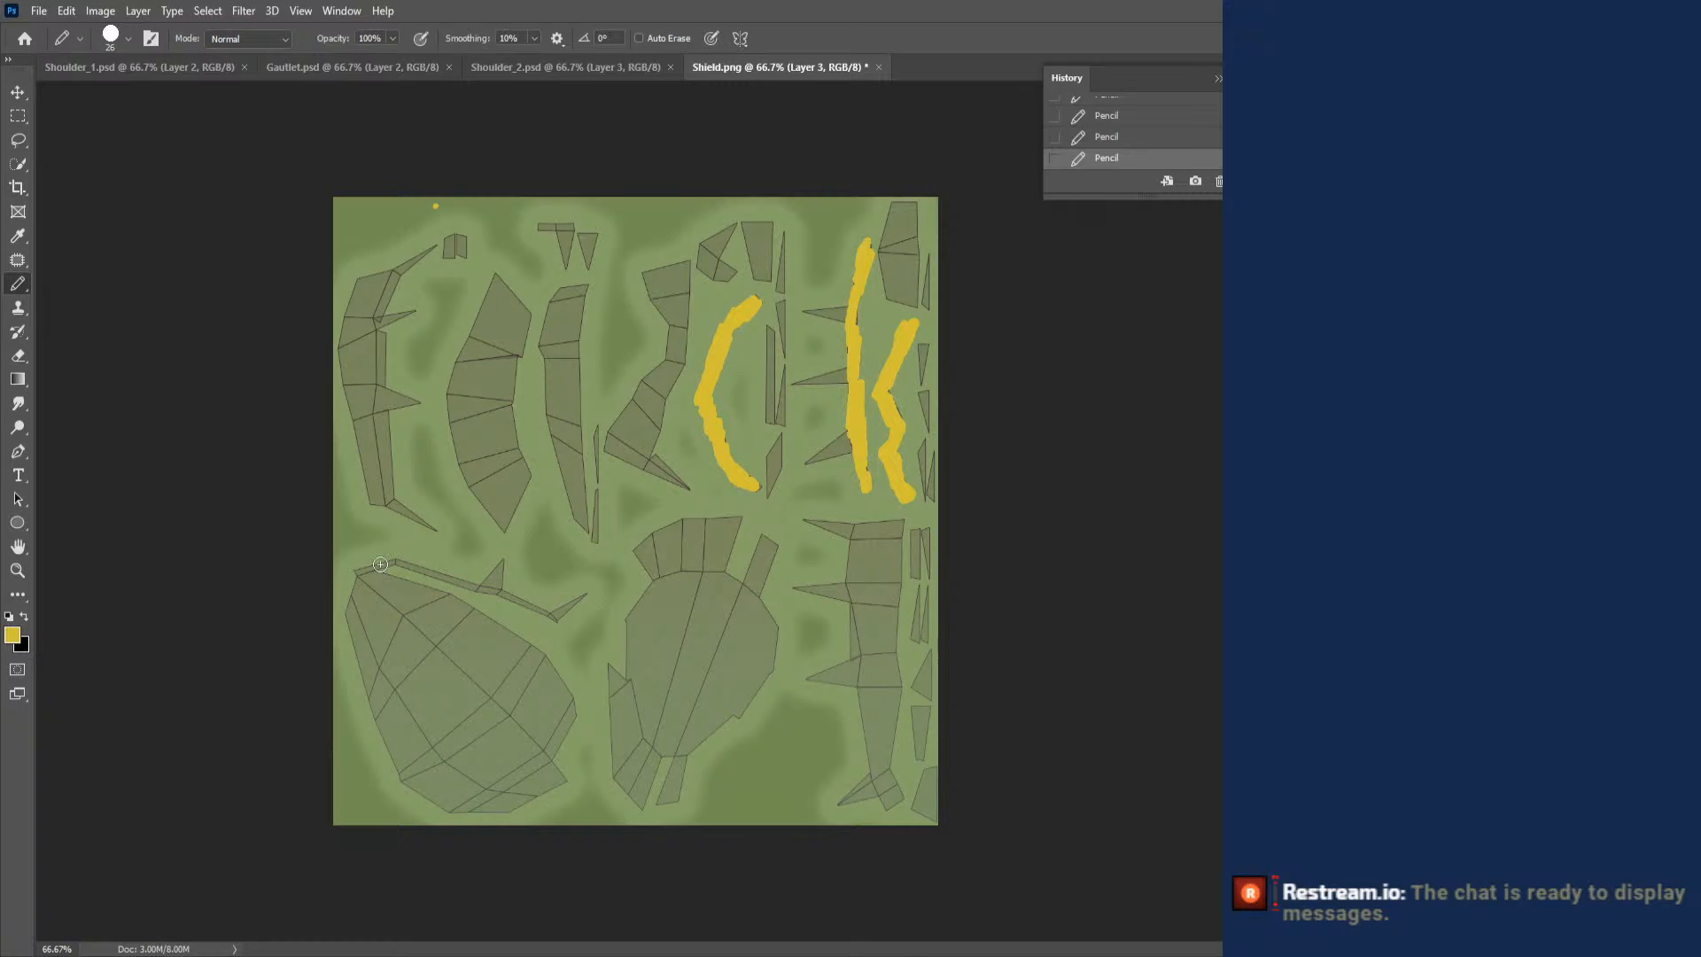
pyautogui.moveTo(350, 571)
pyautogui.mouseDown()
pyautogui.moveTo(396, 560)
pyautogui.moveTo(465, 579)
pyautogui.moveTo(558, 631)
pyautogui.mouseUp()
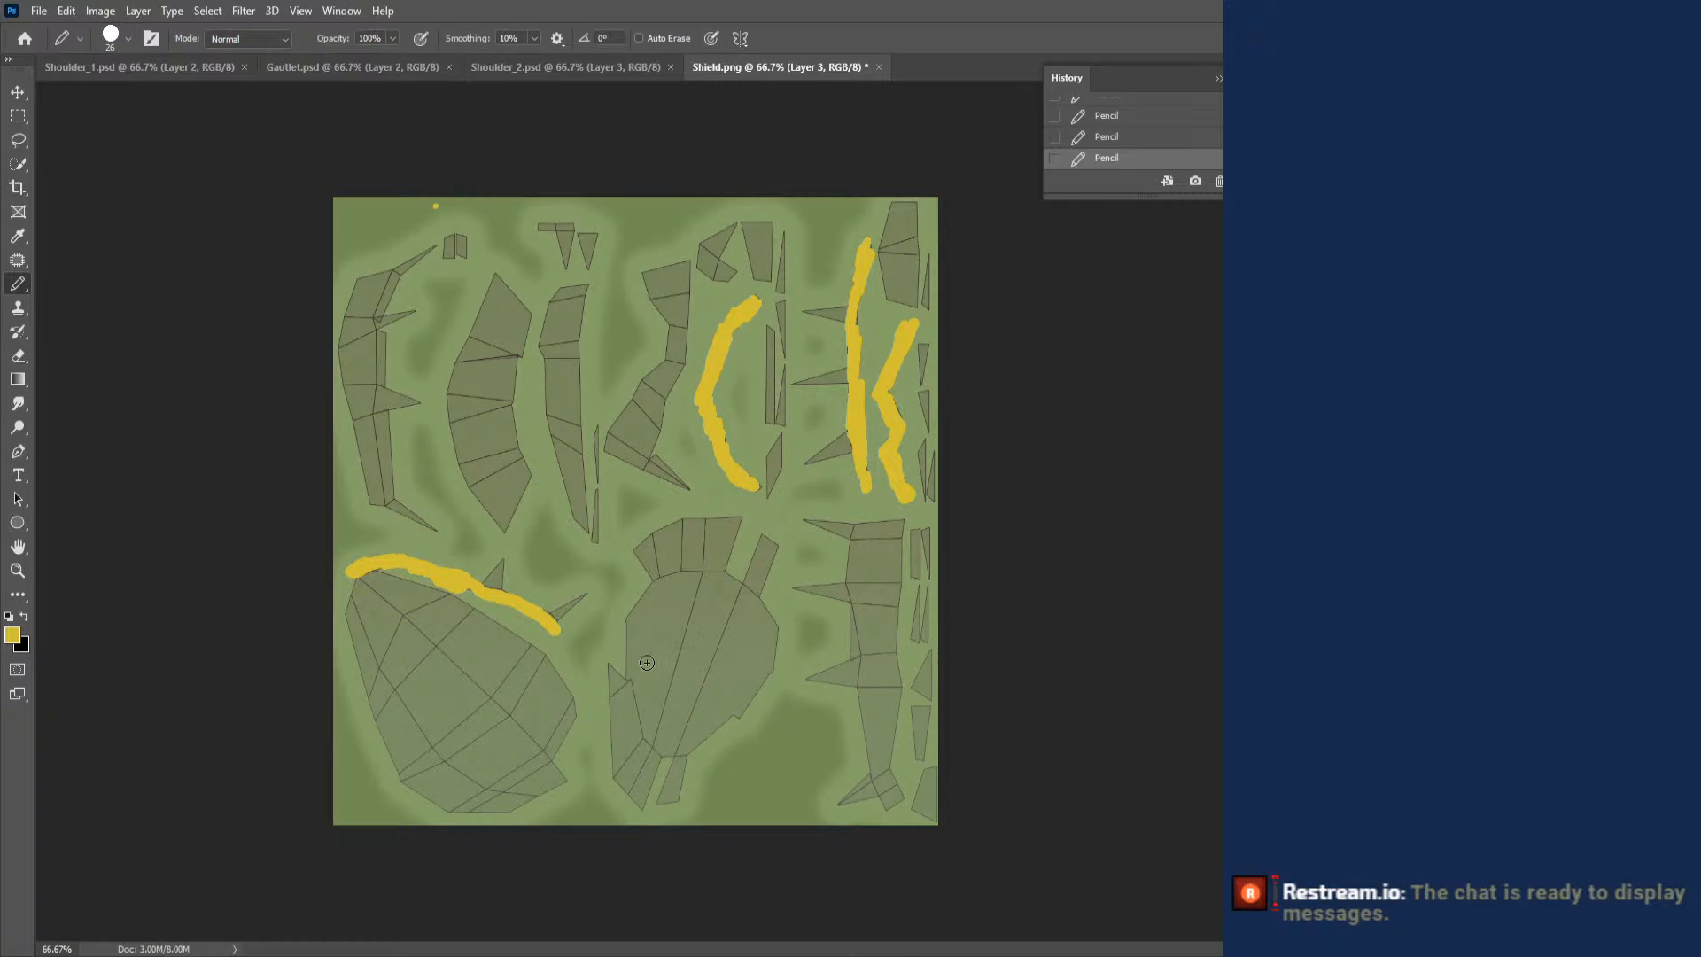
# - With white as the Pencil colour, paint the leftmost strip's spikes, the two small triangles at the layout's upper edge and the two spikes above the shield face
pyautogui.rightClick(858, 534)
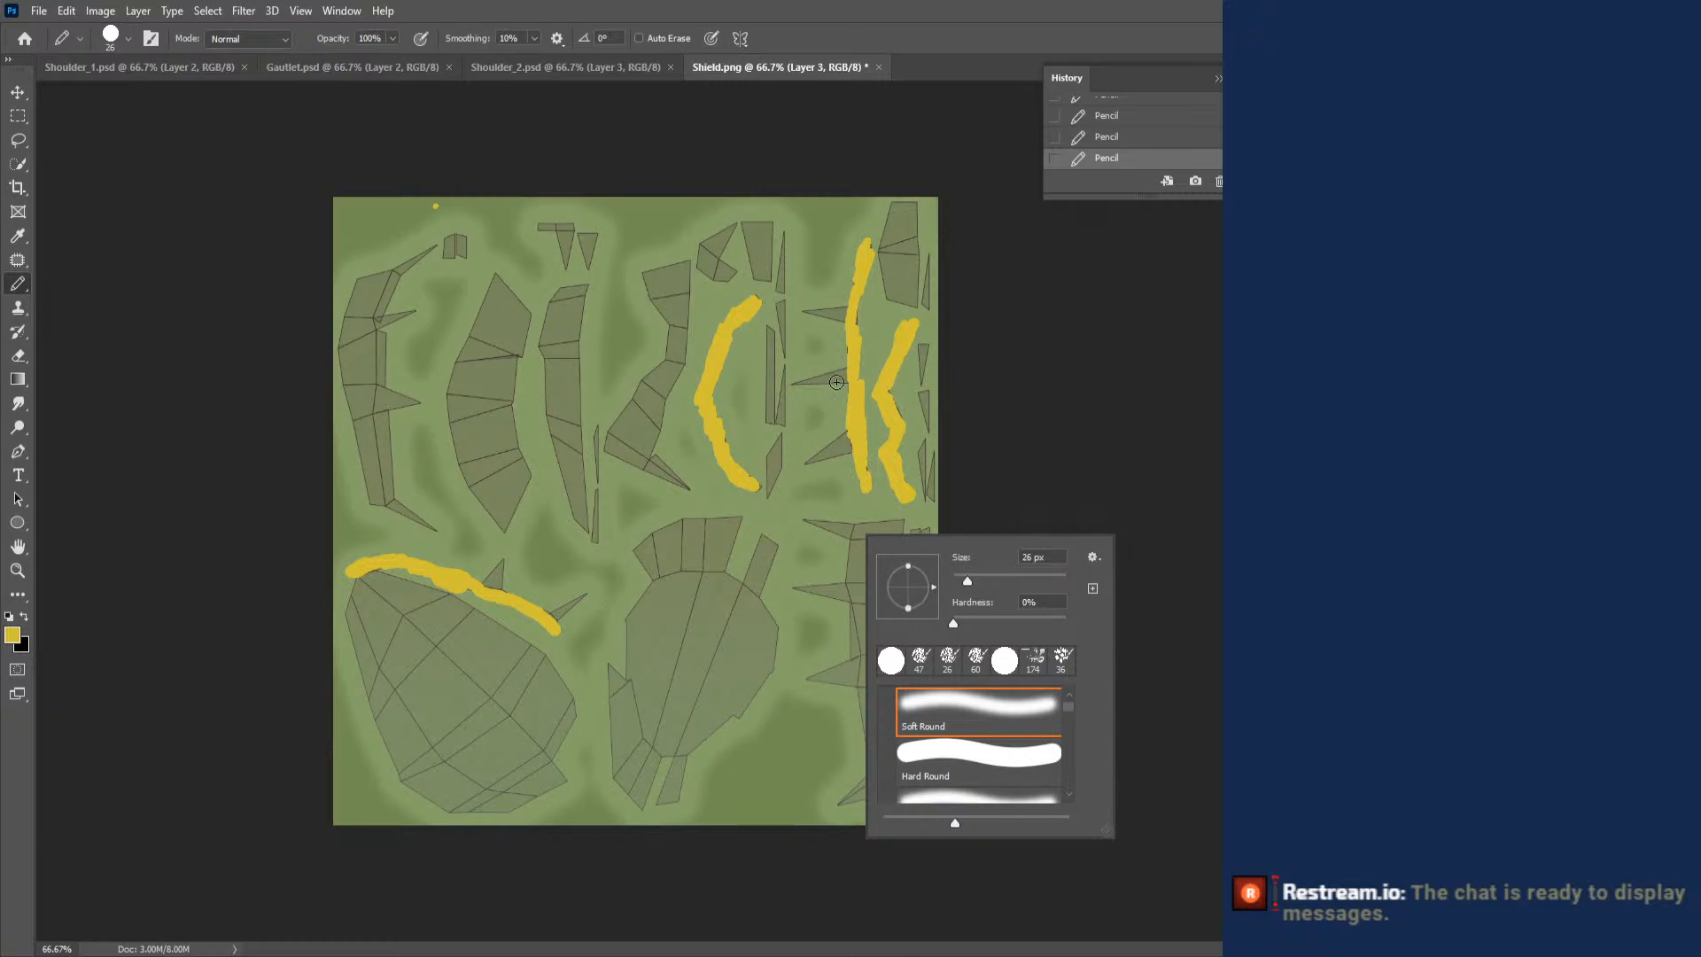
pyautogui.press('Escape')
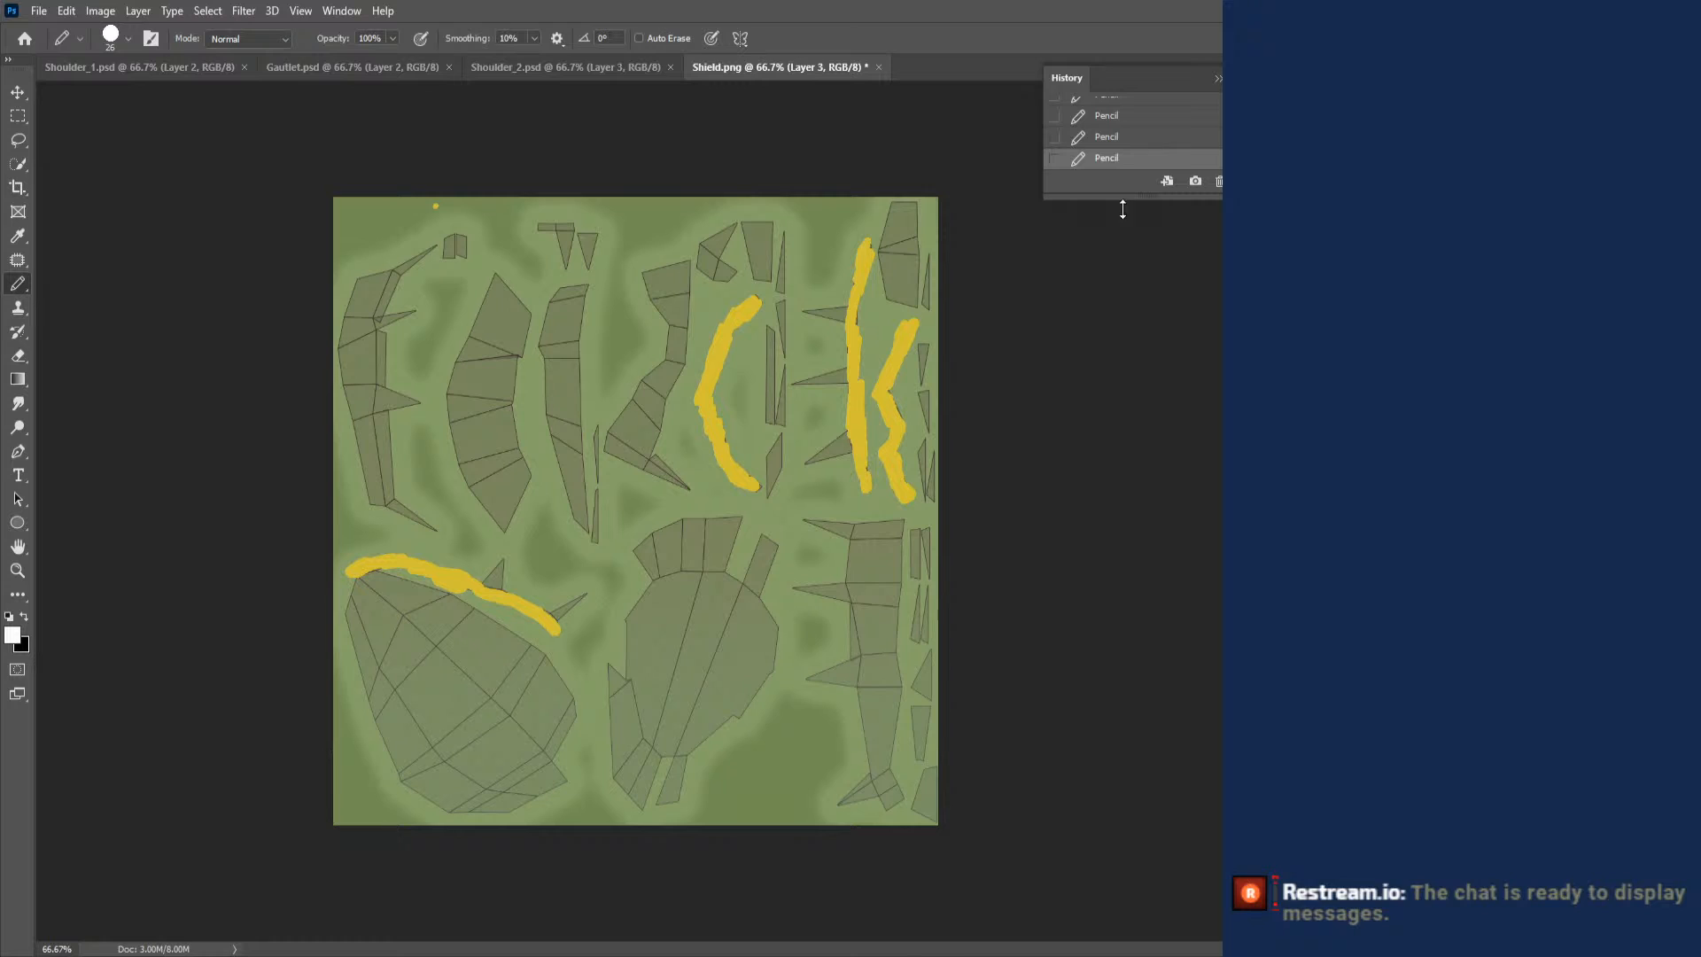
pyautogui.moveTo(586, 240)
pyautogui.mouseDown()
pyautogui.moveTo(558, 239)
pyautogui.moveTo(576, 268)
pyautogui.mouseUp()
pyautogui.moveTo(399, 264)
pyautogui.mouseDown()
pyautogui.moveTo(420, 263)
pyautogui.moveTo(396, 264)
pyautogui.mouseUp()
pyautogui.moveTo(415, 312); pyautogui.dragTo(391, 325)
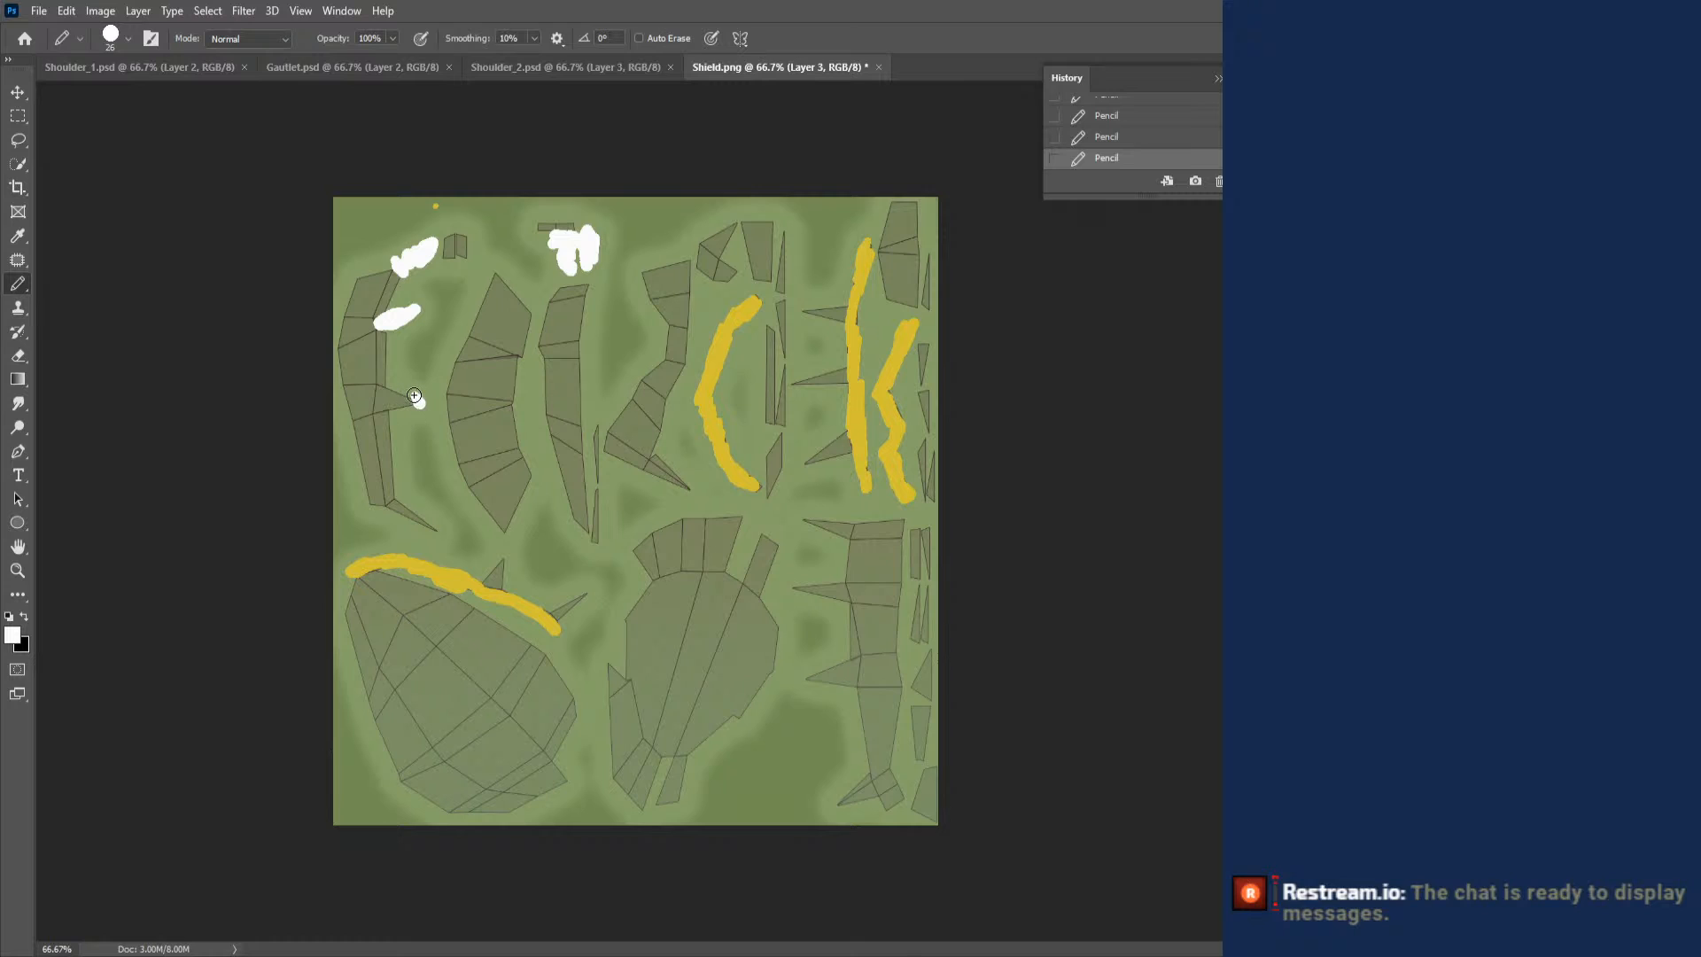
pyautogui.moveTo(414, 395); pyautogui.dragTo(381, 397)
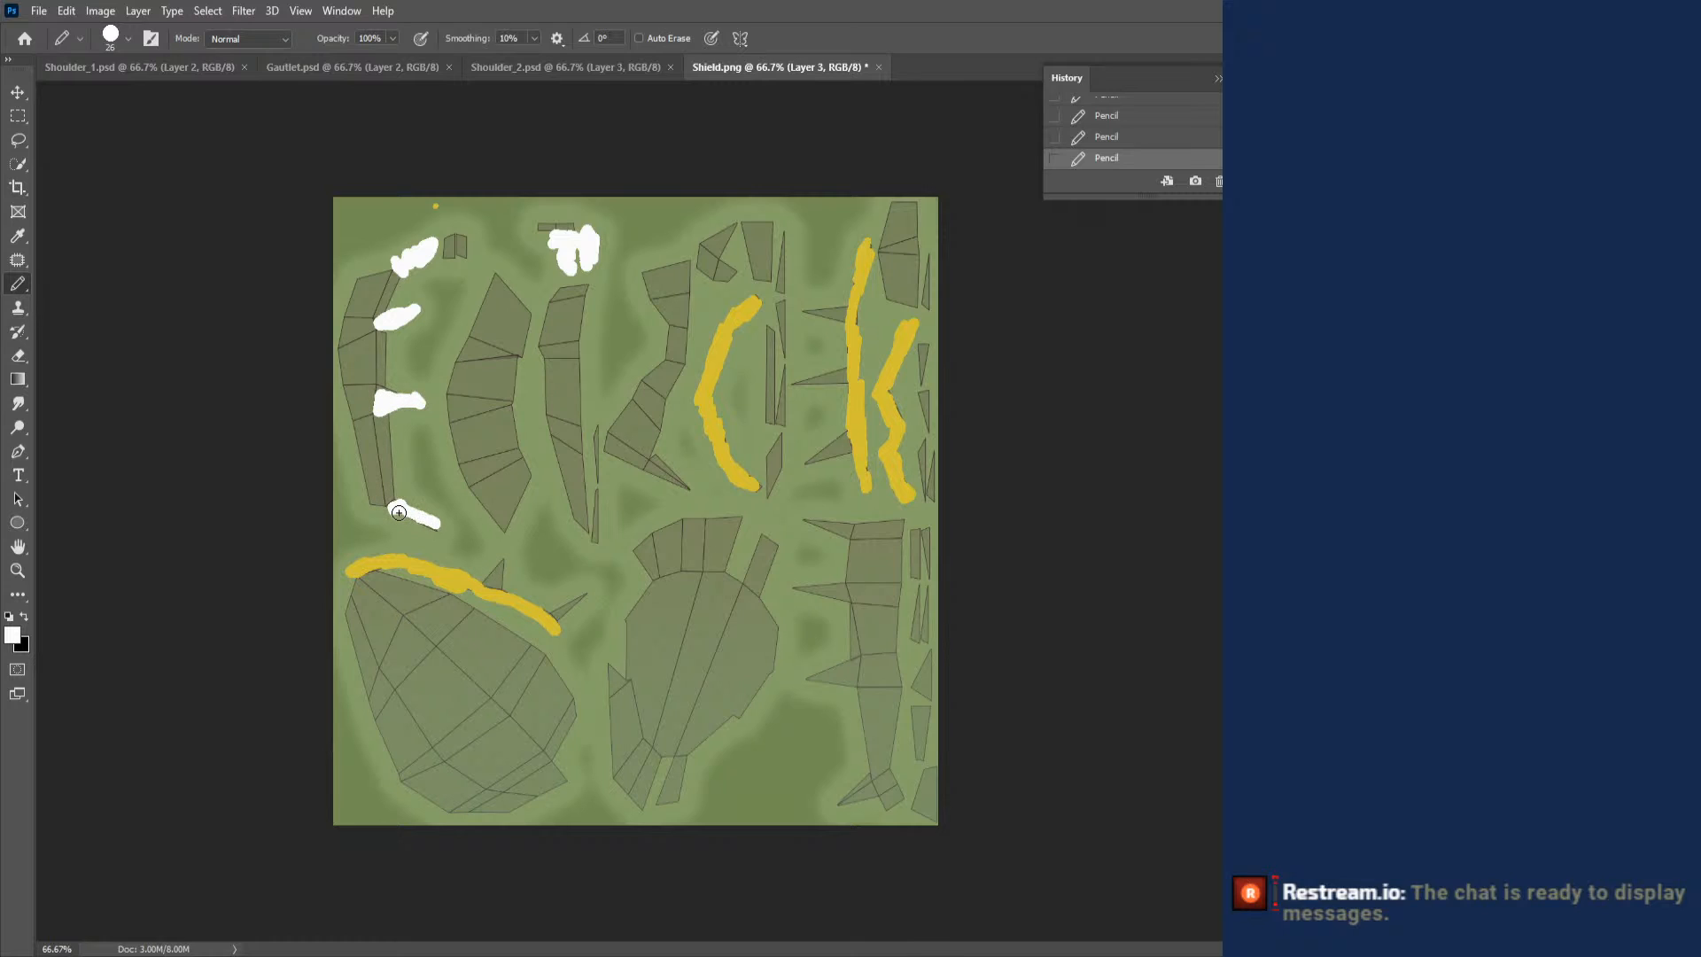
pyautogui.moveTo(492, 579); pyautogui.dragTo(499, 569)
pyautogui.moveTo(559, 615); pyautogui.dragTo(574, 592)
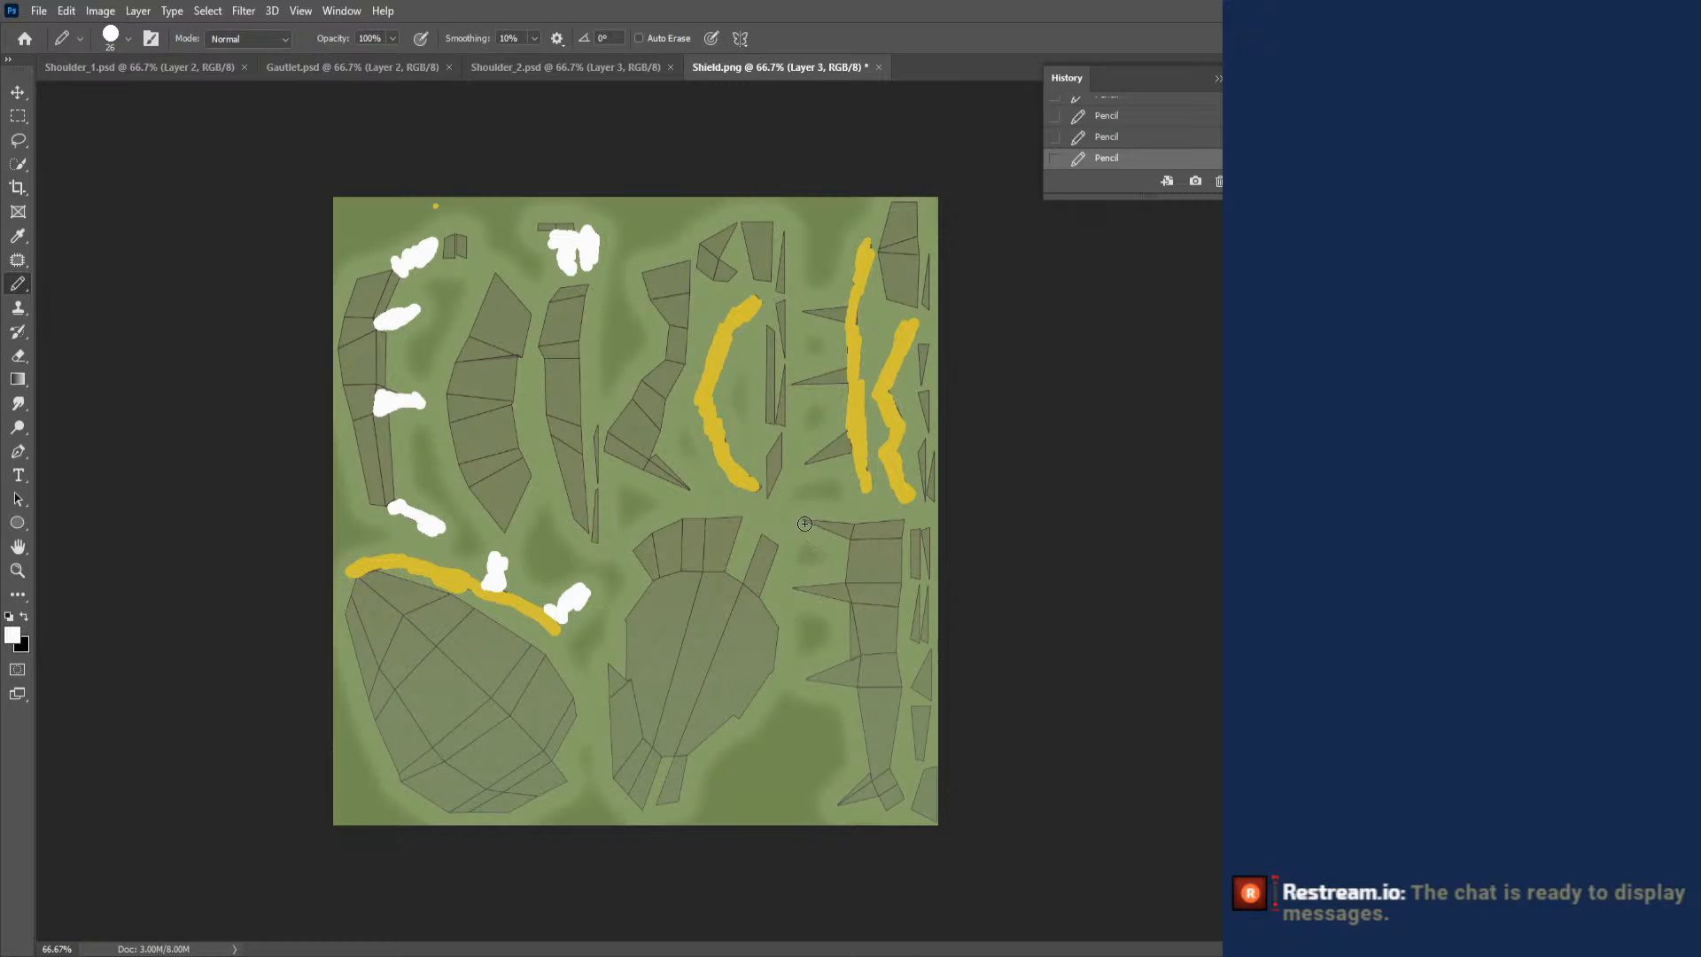
# - Paint the spikes of the lower-right strip and most of the narrow triangular pieces along the layout's right edge white
pyautogui.moveTo(804, 523); pyautogui.dragTo(800, 520)
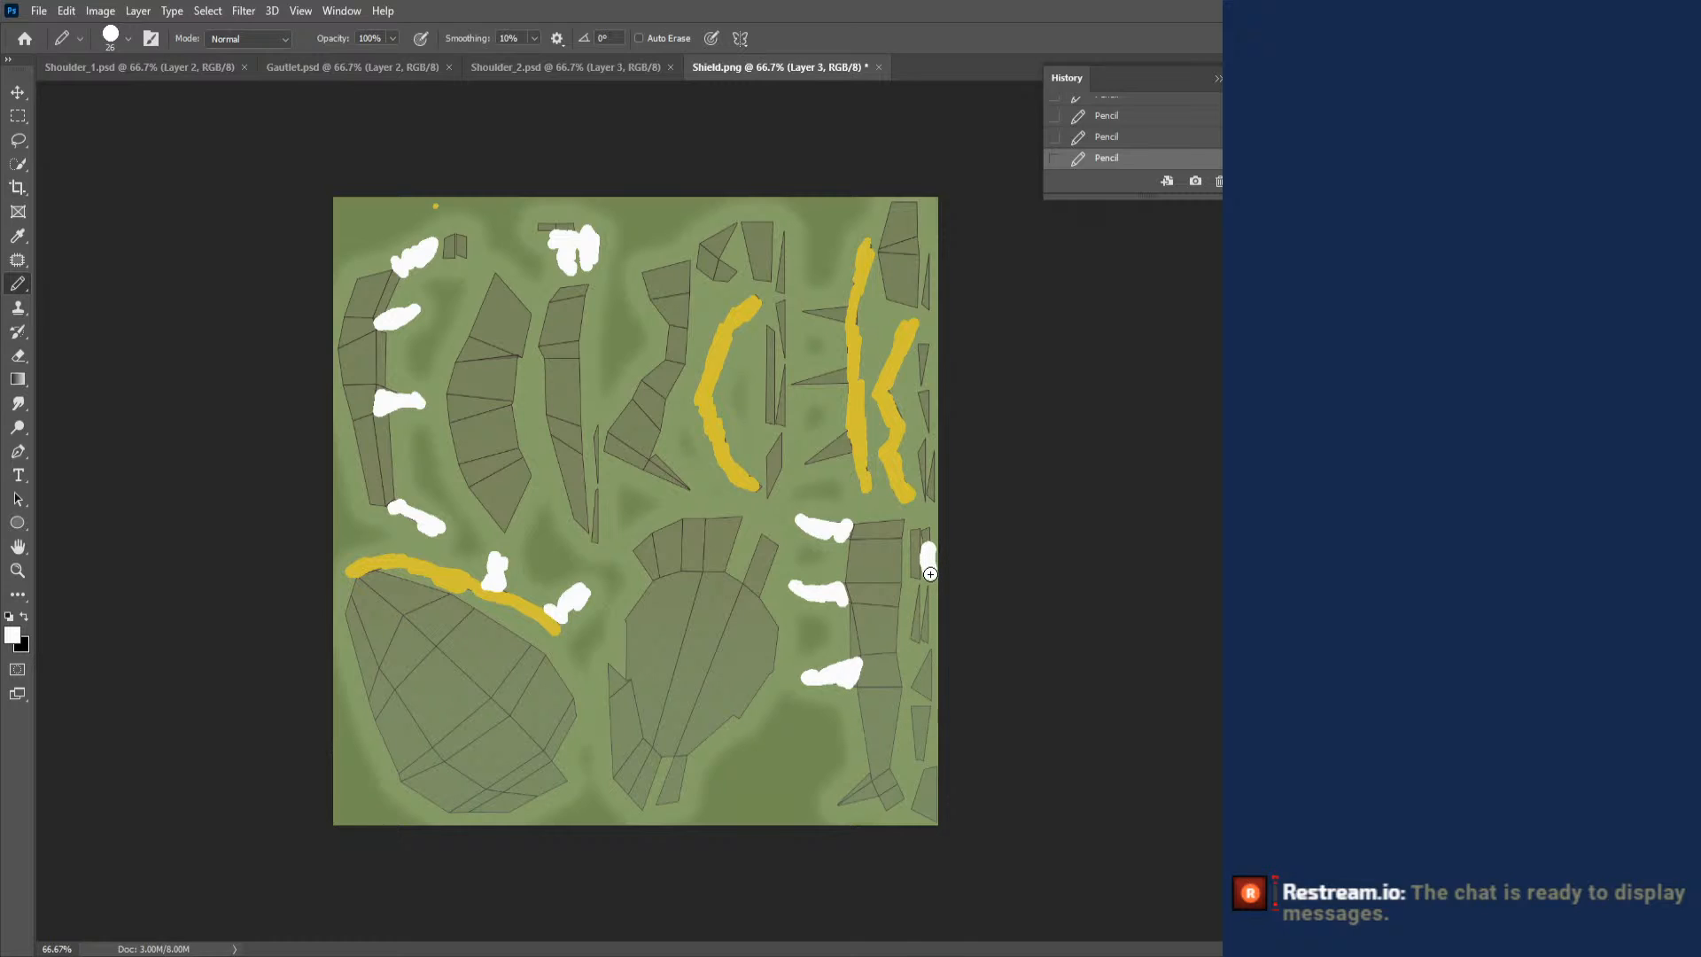
pyautogui.moveTo(930, 574)
pyautogui.mouseDown()
pyautogui.moveTo(927, 527)
pyautogui.moveTo(929, 599)
pyautogui.moveTo(910, 631)
pyautogui.moveTo(936, 664)
pyautogui.moveTo(910, 686)
pyautogui.mouseUp()
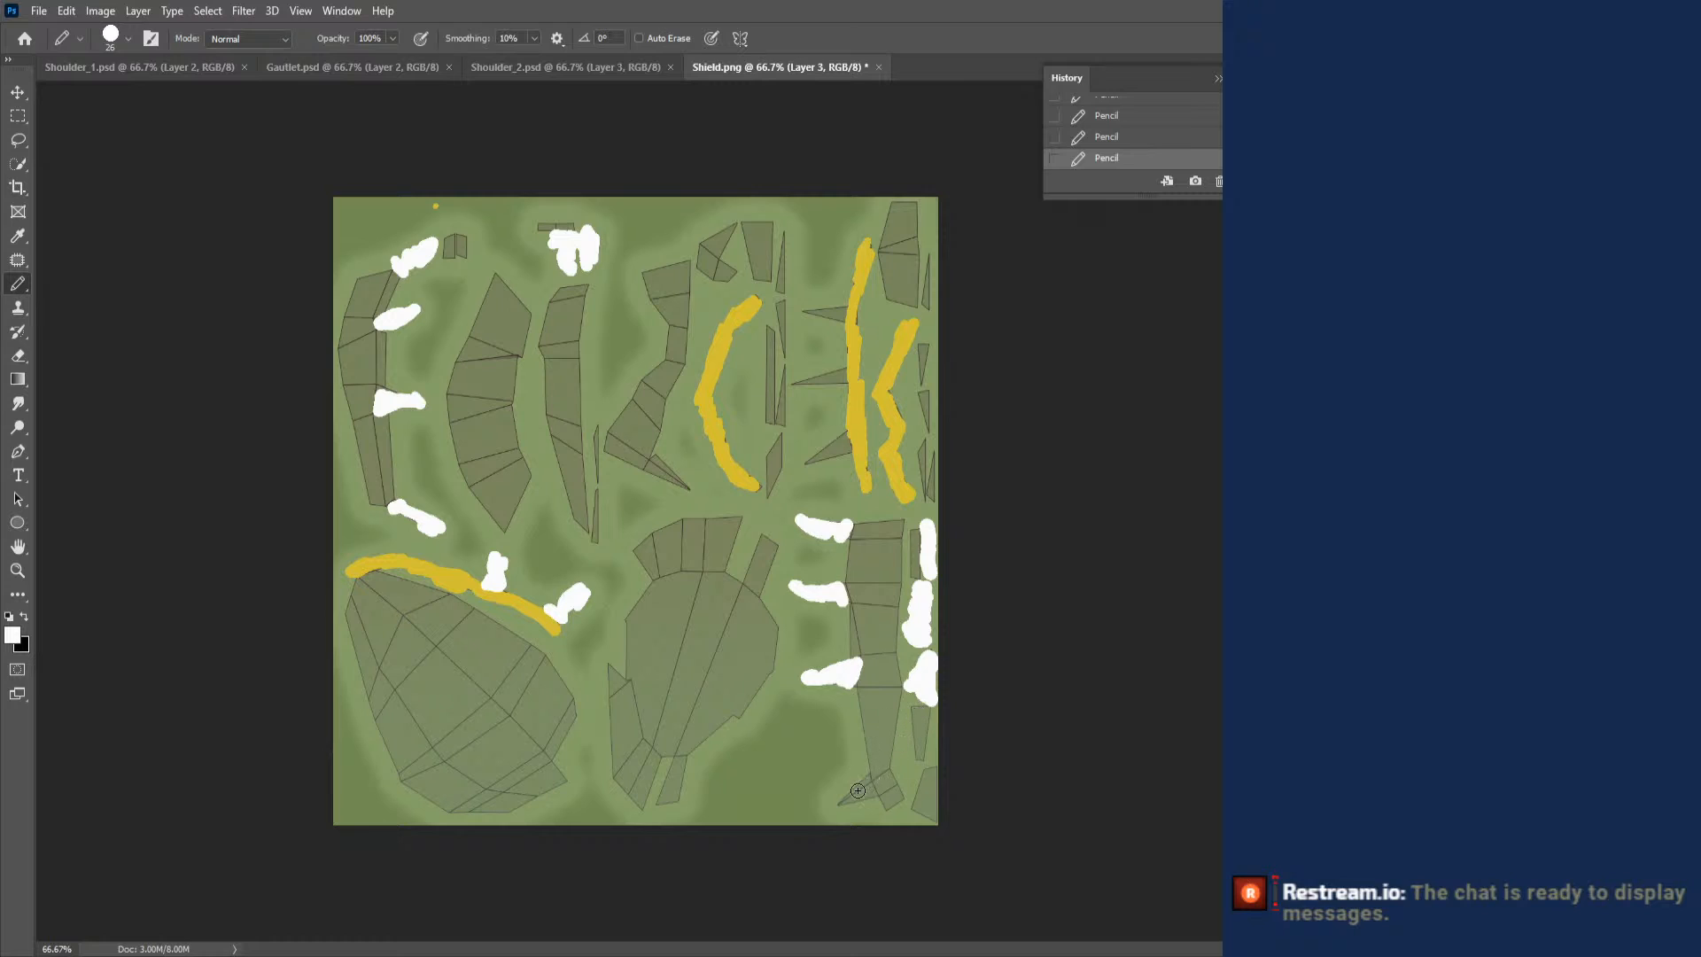
pyautogui.moveTo(842, 802); pyautogui.dragTo(842, 803)
pyautogui.click(842, 803)
pyautogui.moveTo(926, 343); pyautogui.dragTo(925, 343)
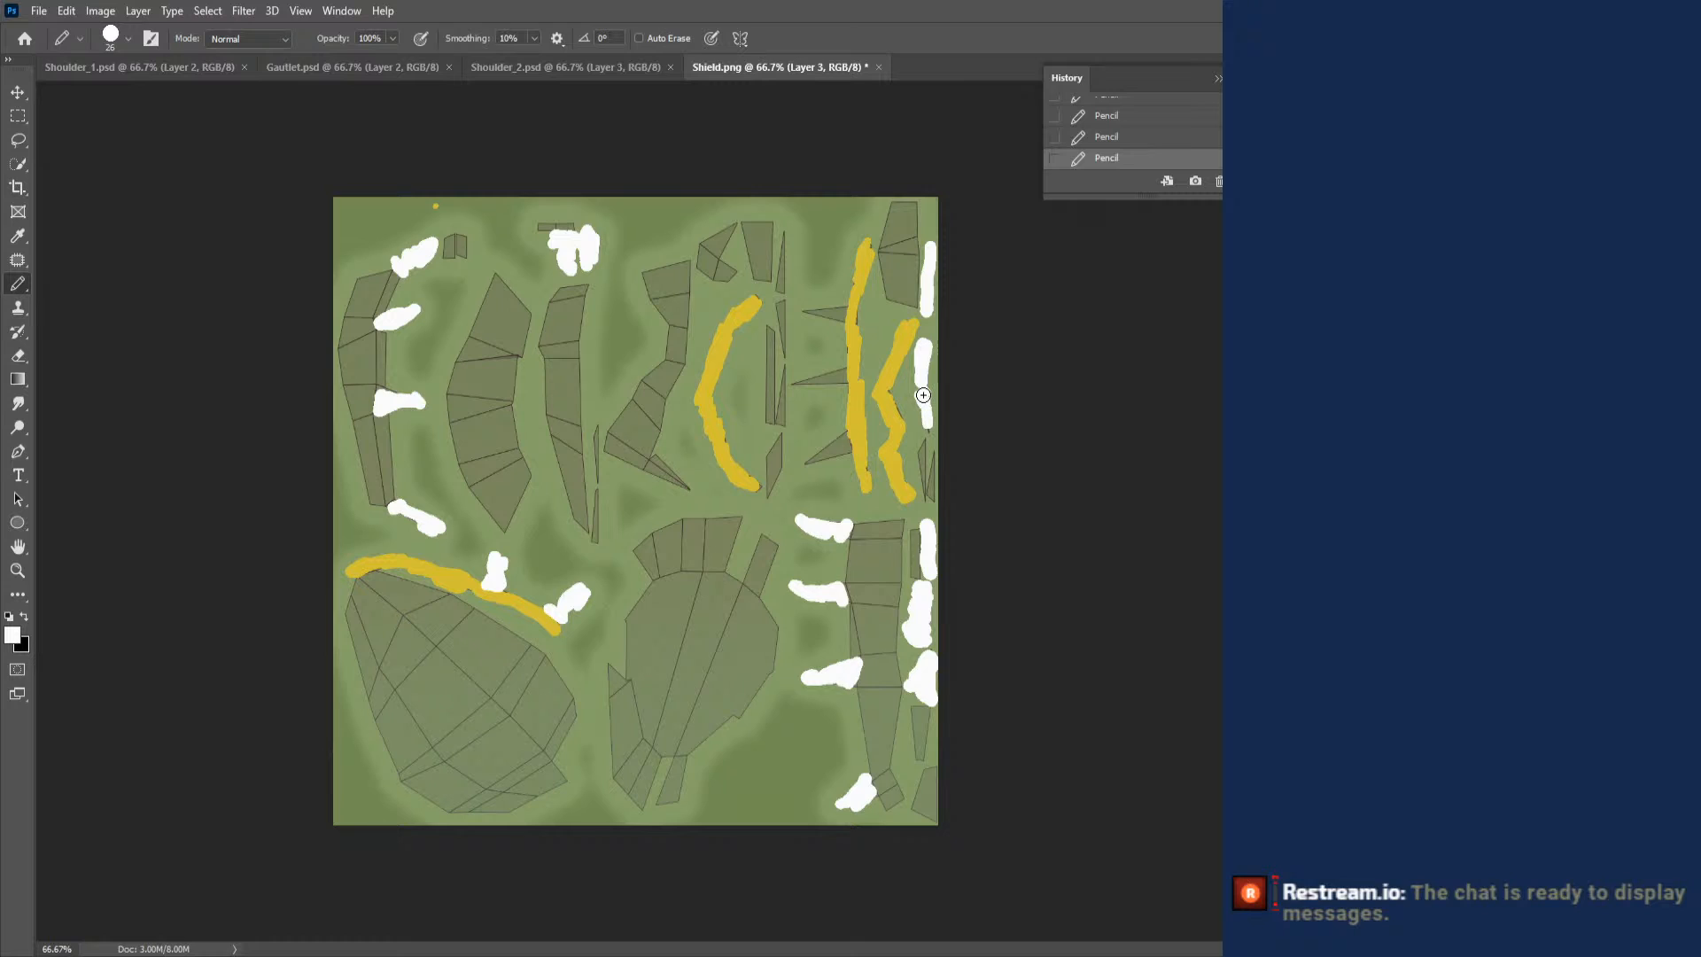
pyautogui.moveTo(923, 395); pyautogui.dragTo(928, 466)
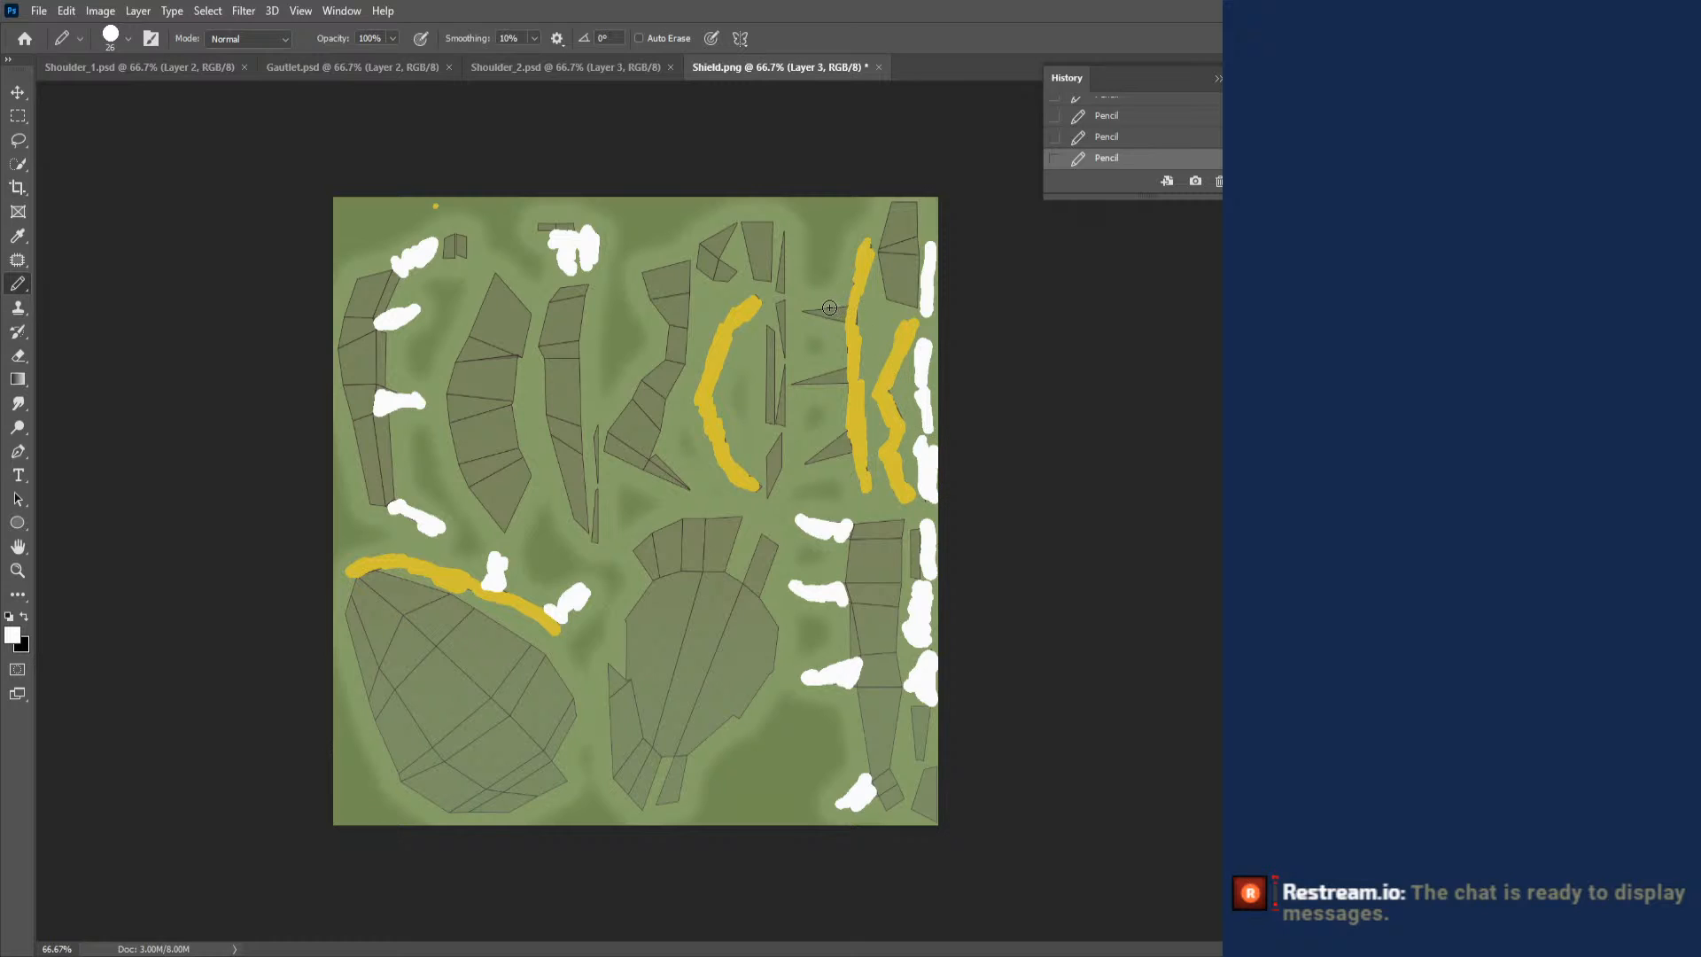
# - Paint the spikes beside the long yellow strip, the thin slivers next to them and the segmented strip's lower tip white
pyautogui.moveTo(803, 312); pyautogui.dragTo(819, 313)
pyautogui.moveTo(800, 382); pyautogui.dragTo(843, 372)
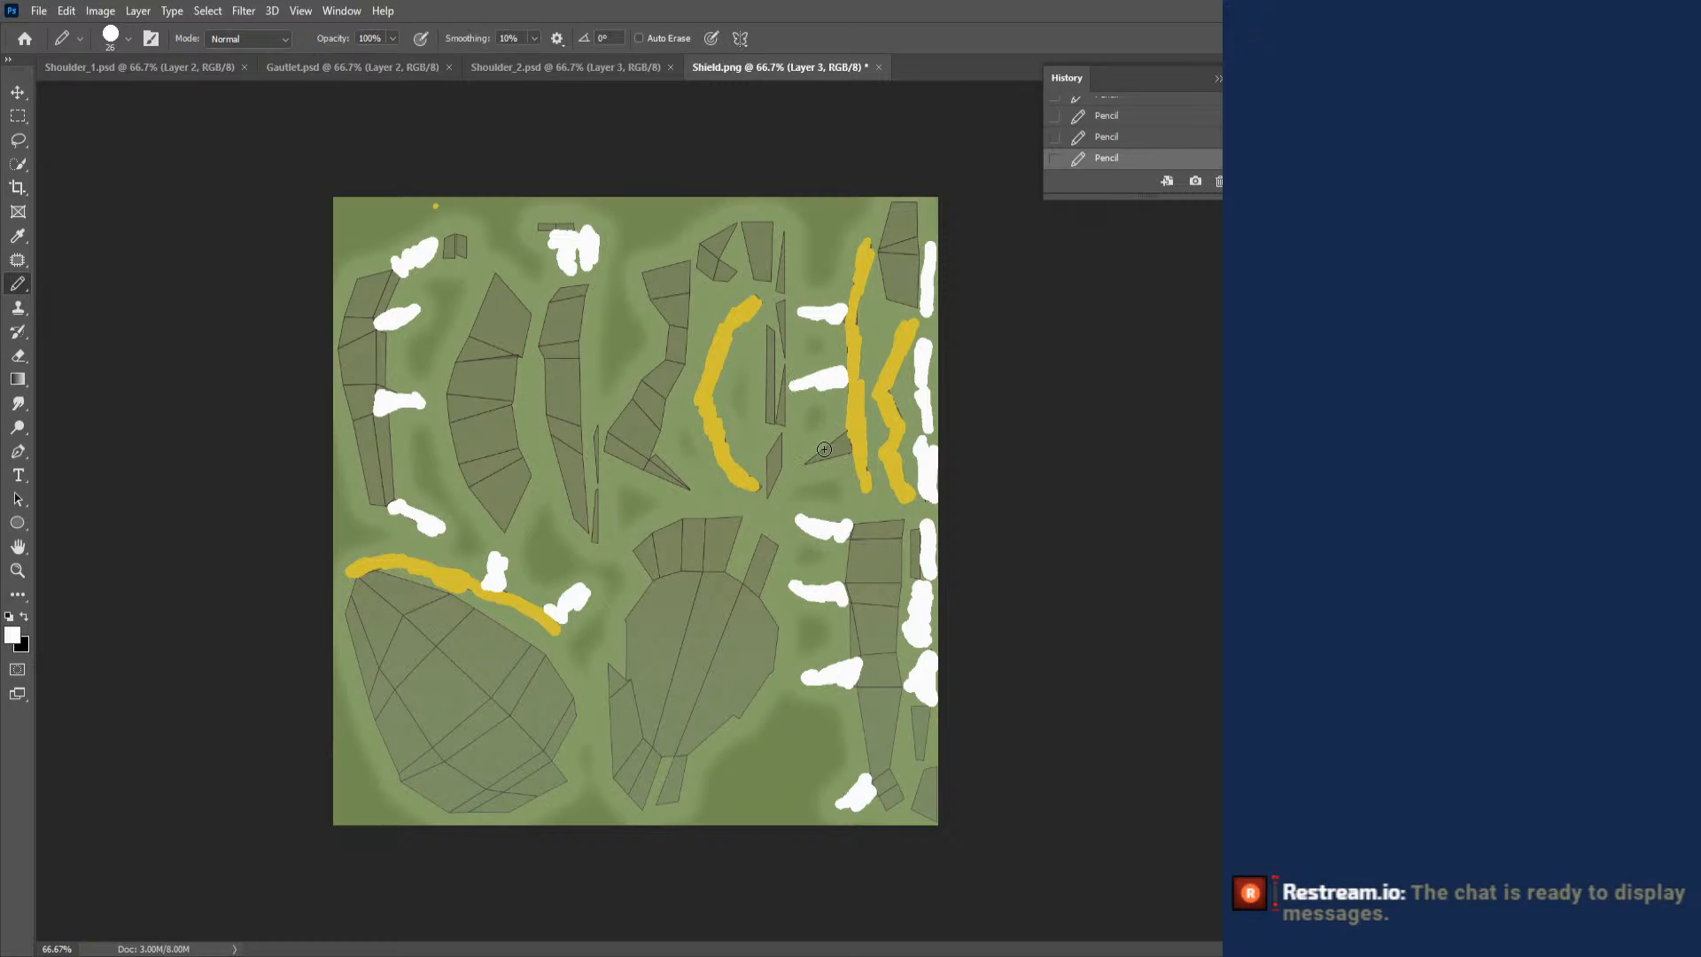
pyautogui.moveTo(811, 462)
pyautogui.mouseDown()
pyautogui.moveTo(839, 437)
pyautogui.moveTo(826, 451)
pyautogui.mouseUp()
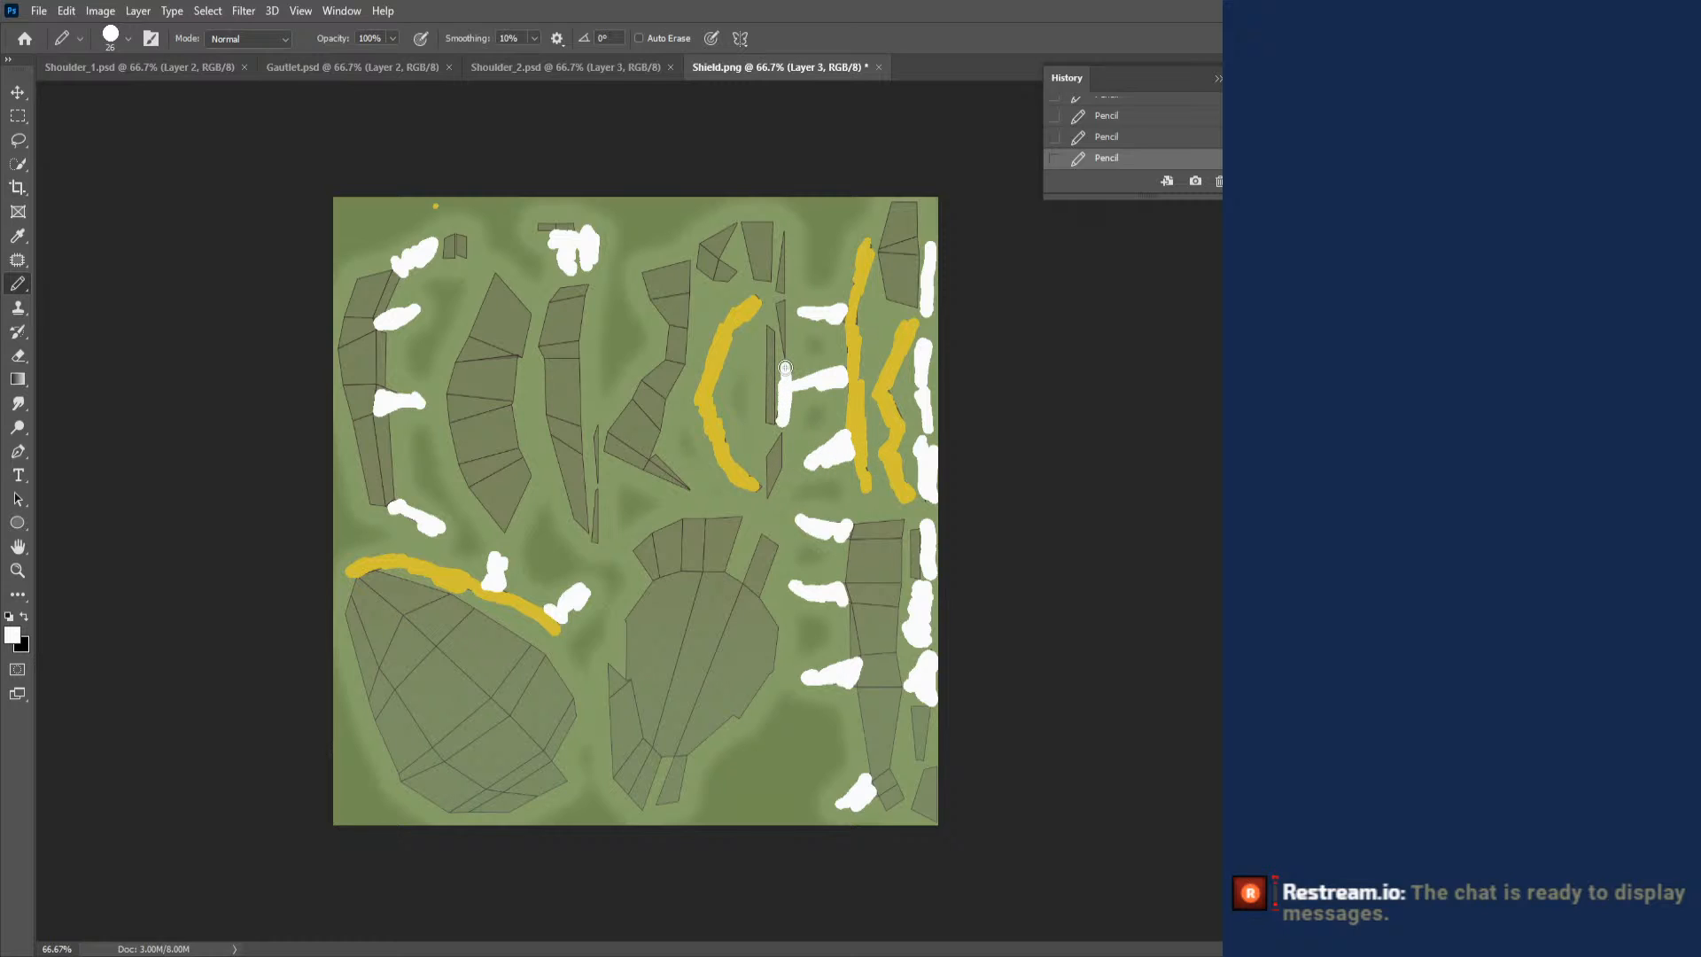
pyautogui.moveTo(785, 368); pyautogui.dragTo(782, 422)
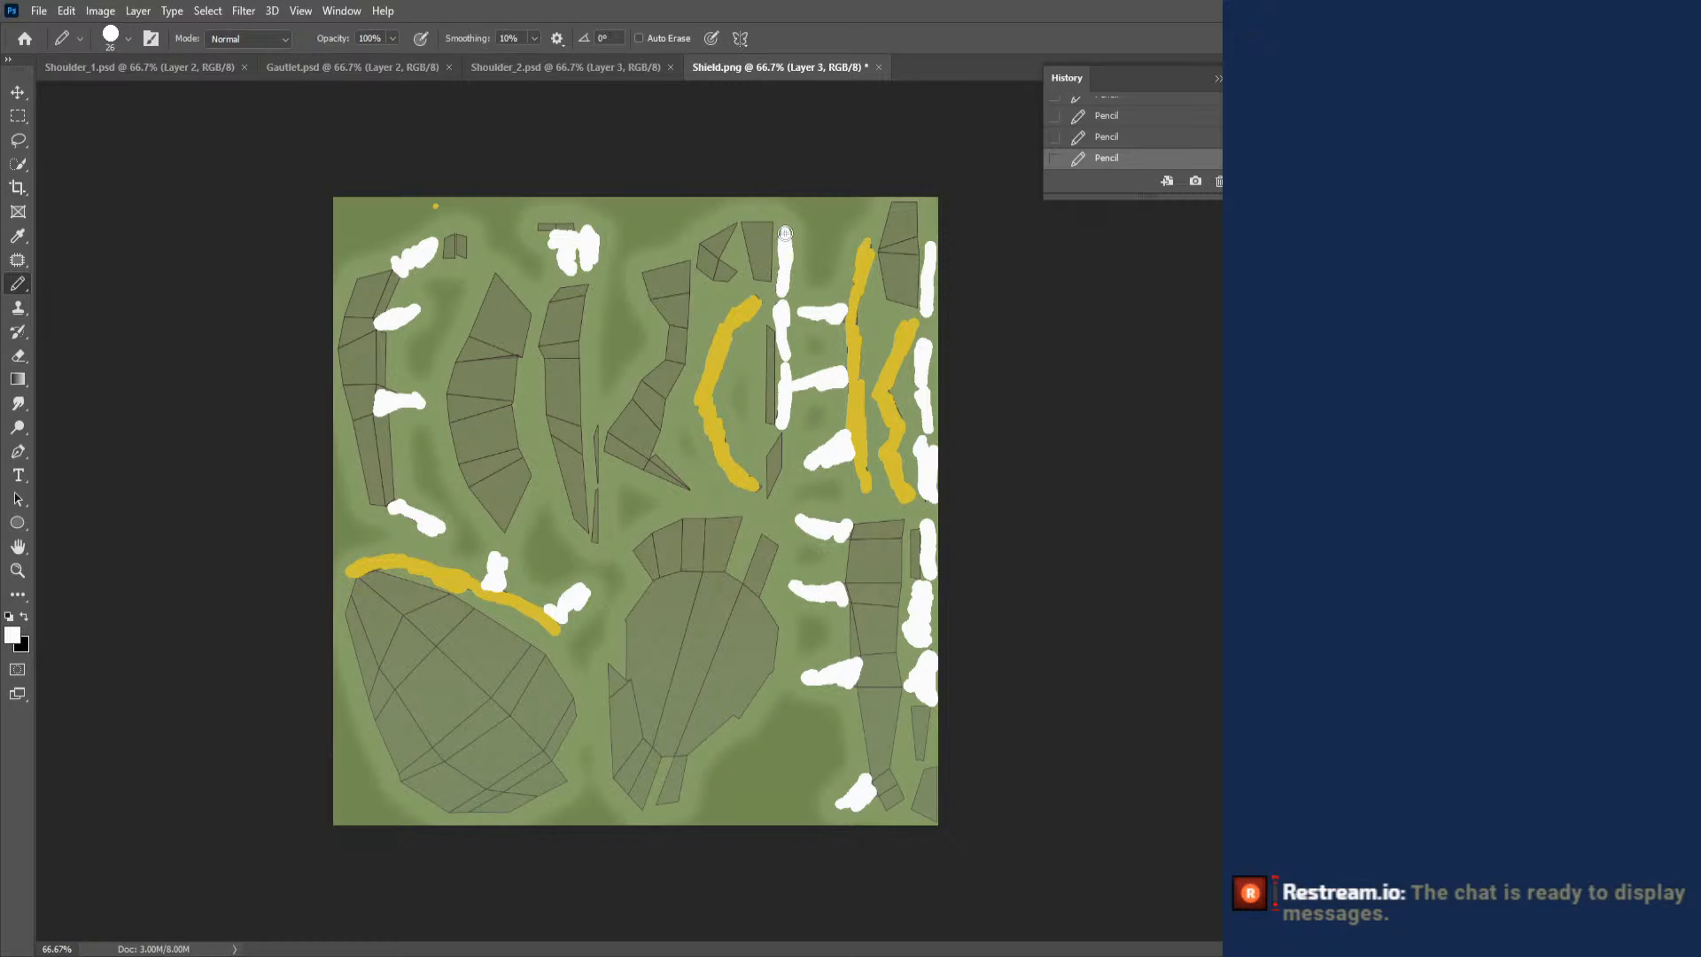
pyautogui.moveTo(656, 470); pyautogui.dragTo(664, 453)
pyautogui.moveTo(596, 426); pyautogui.dragTo(594, 542)
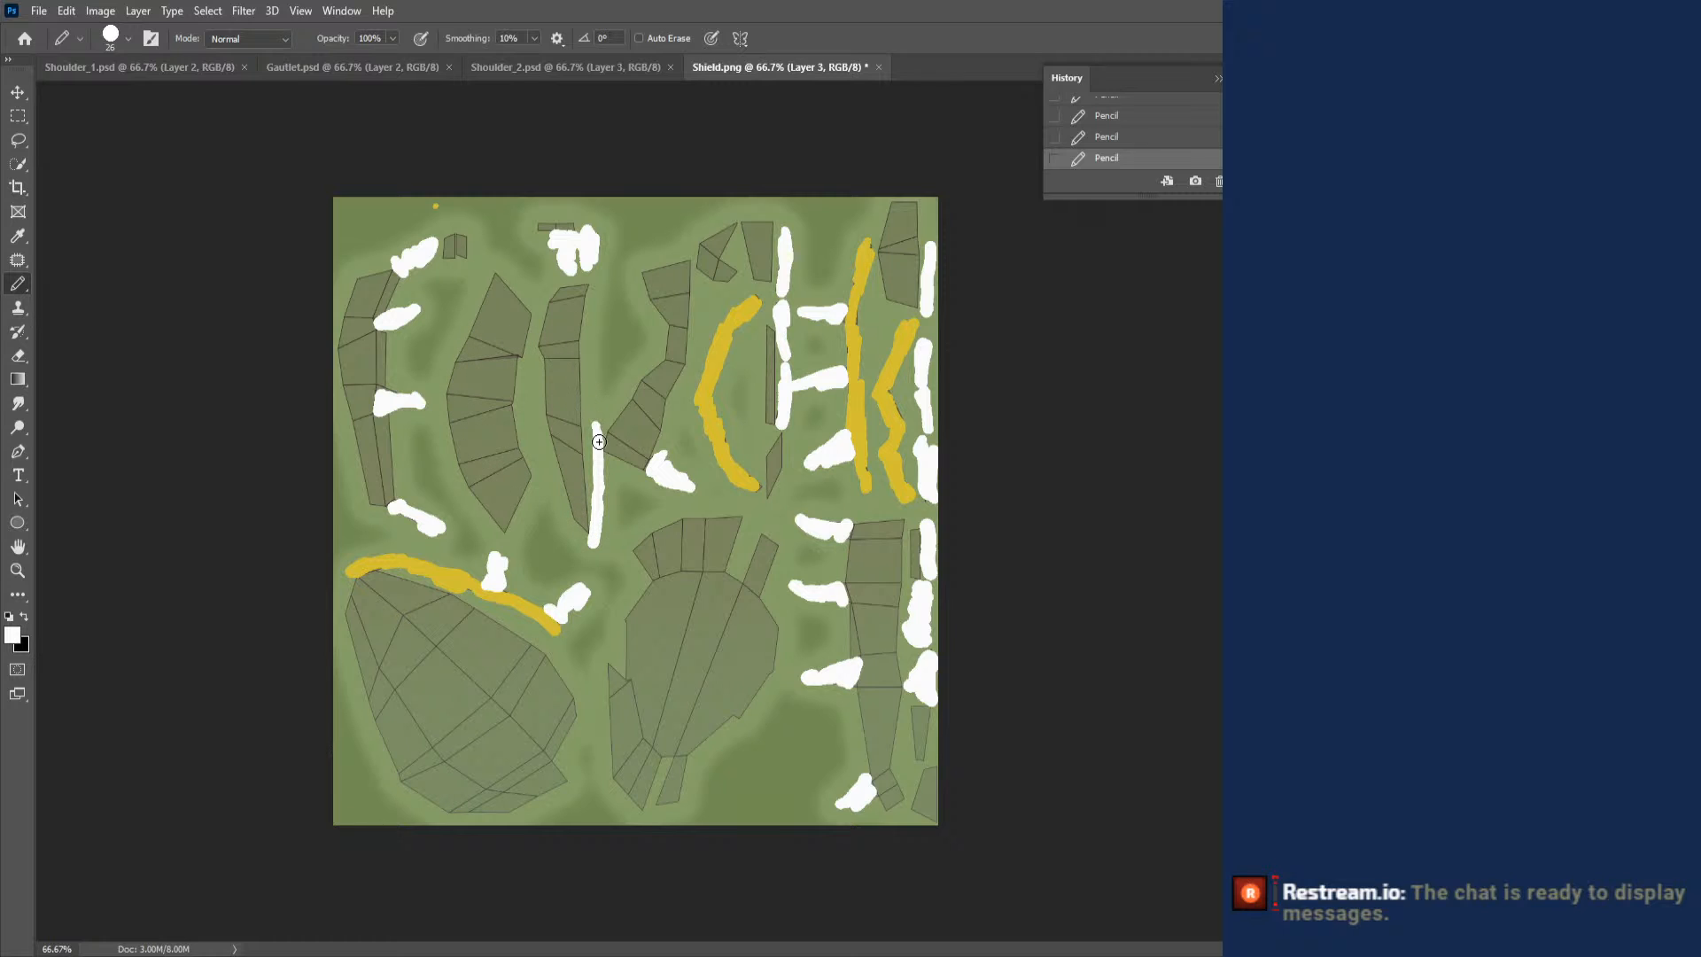
# - Save the shield texture on the computer as Shield in PSD format in the FE Avatar folder, with Maximize Compatibility enabled
pyautogui.hotkey('ctrl', 's')
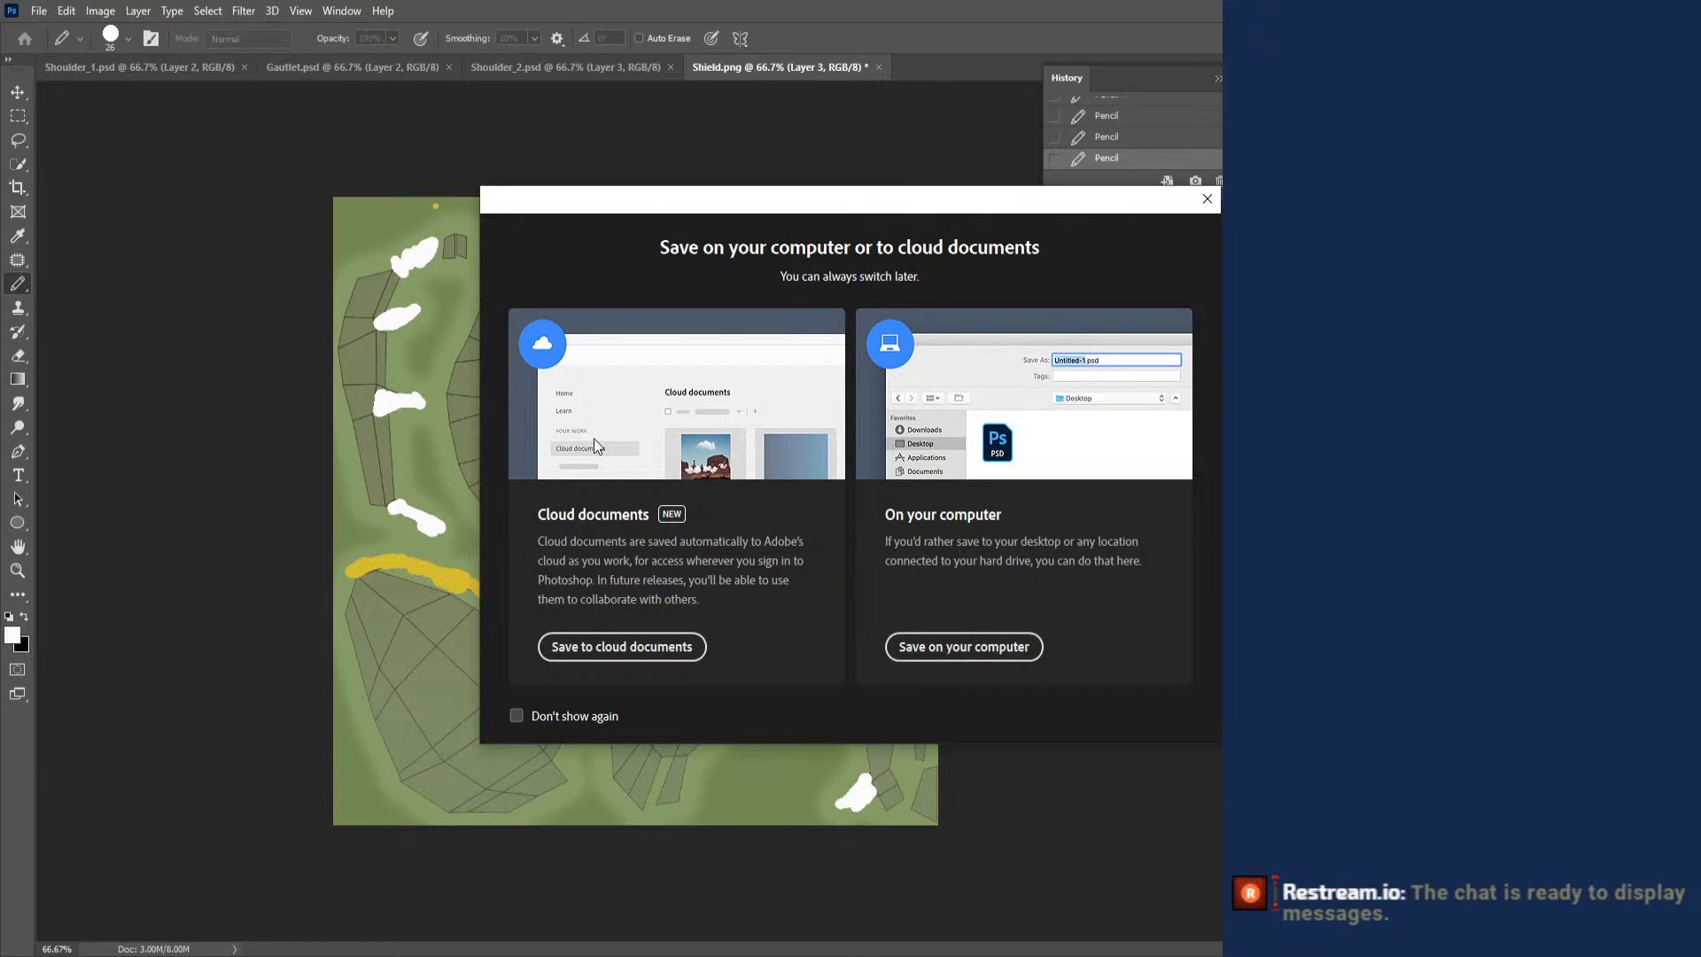
pyautogui.click(1019, 646)
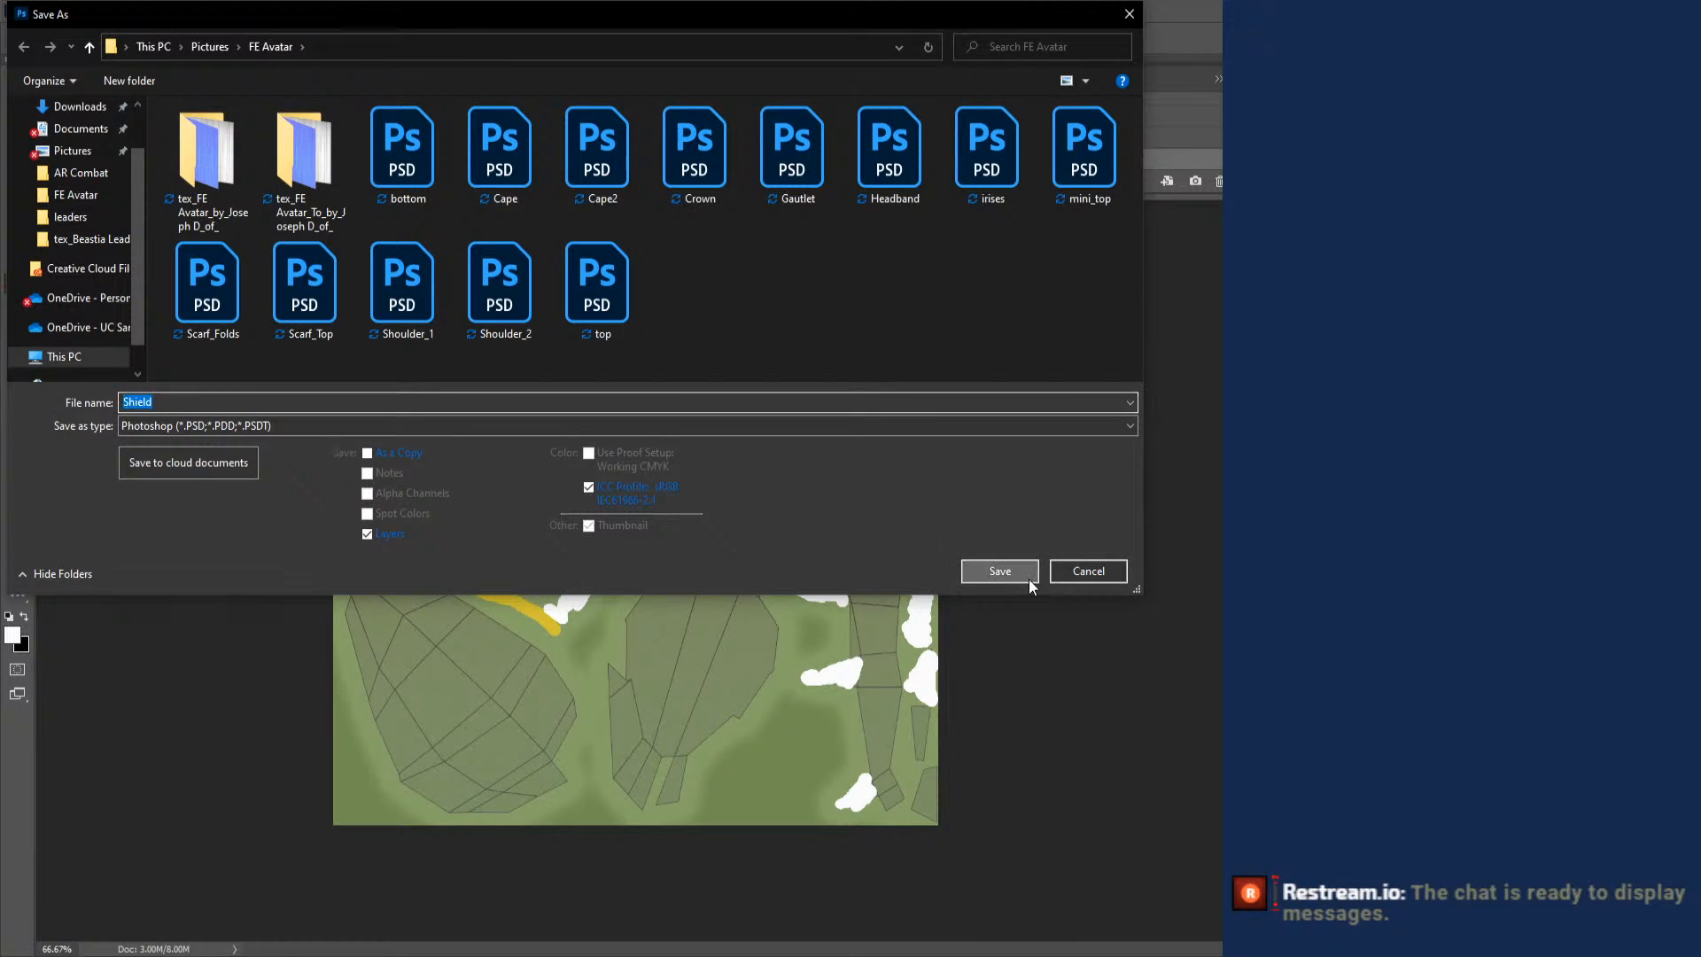
pyautogui.click(1027, 574)
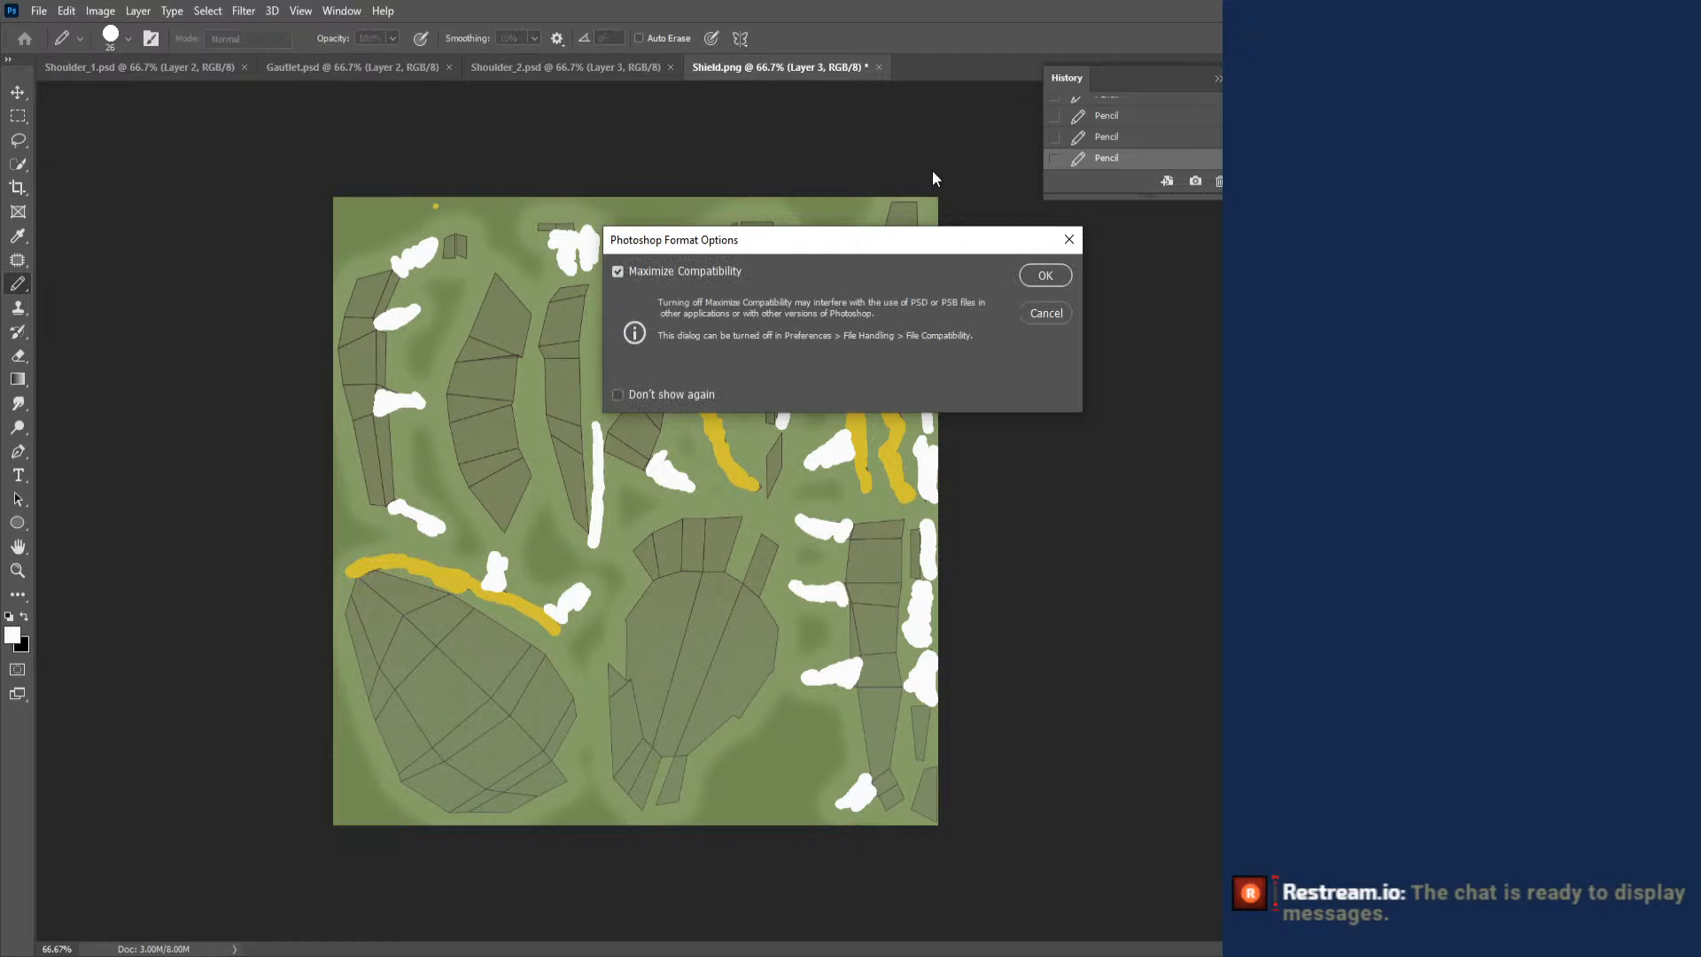
pyautogui.click(1043, 275)
# - In Blender, assign an Image Texture to the Shield material's Base Color and load Shield.psd
pyautogui.hotkey('alt', 'Tab')
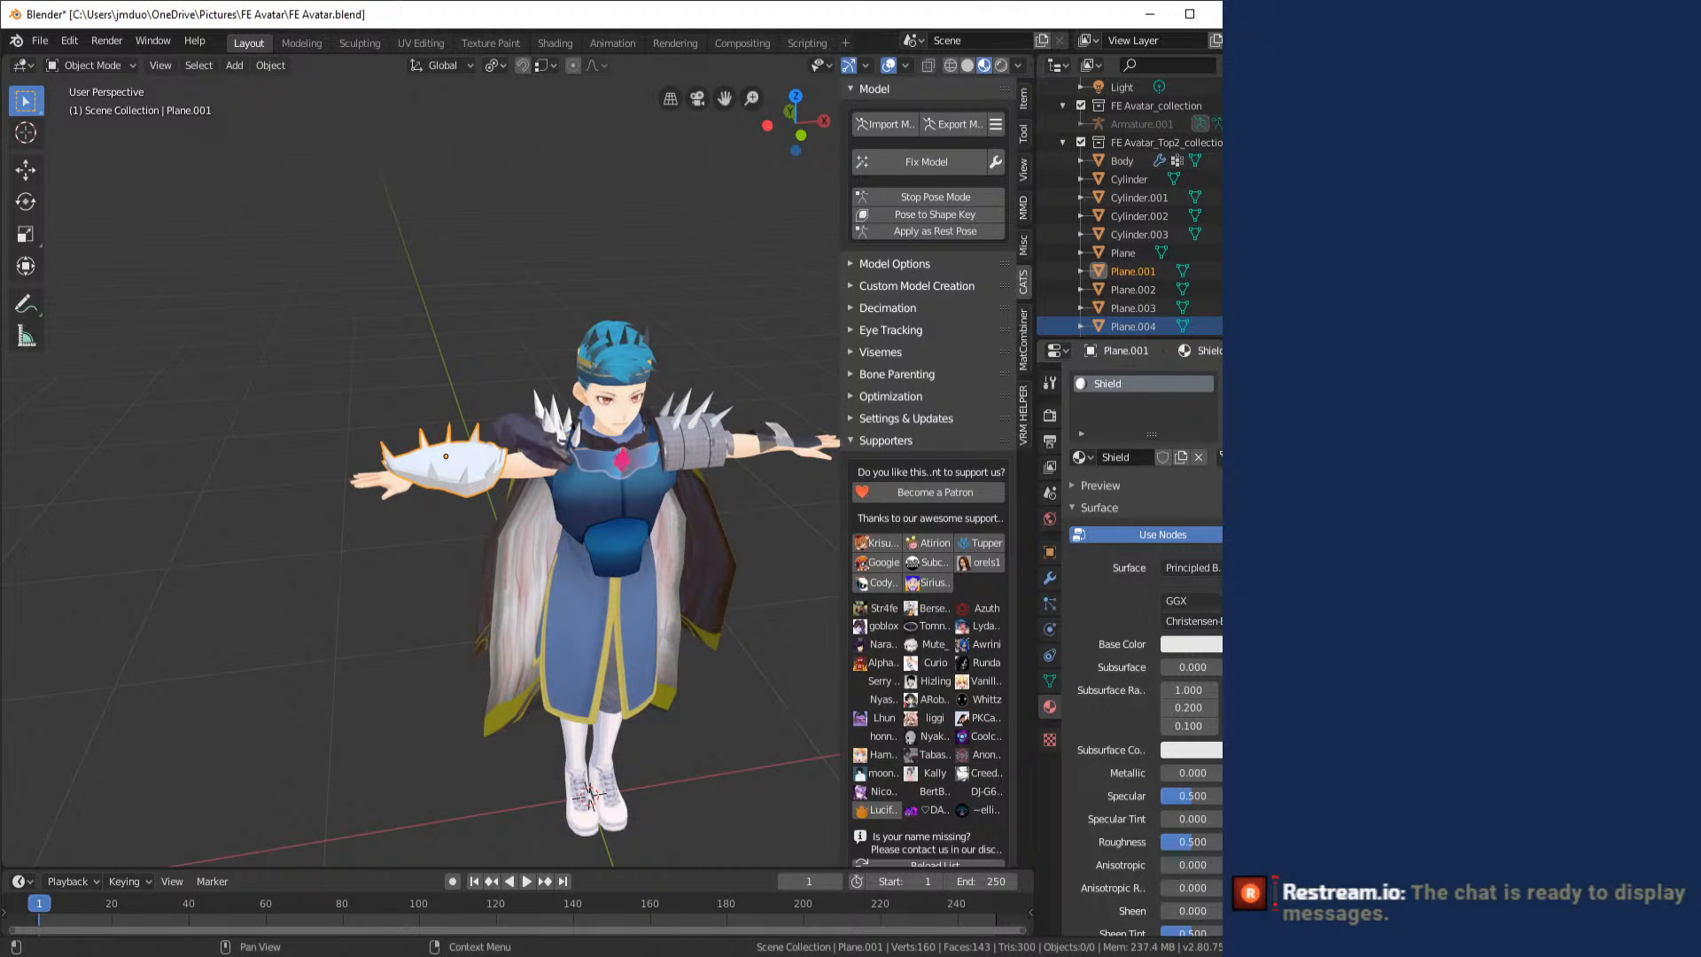
pyautogui.click(1230, 644)
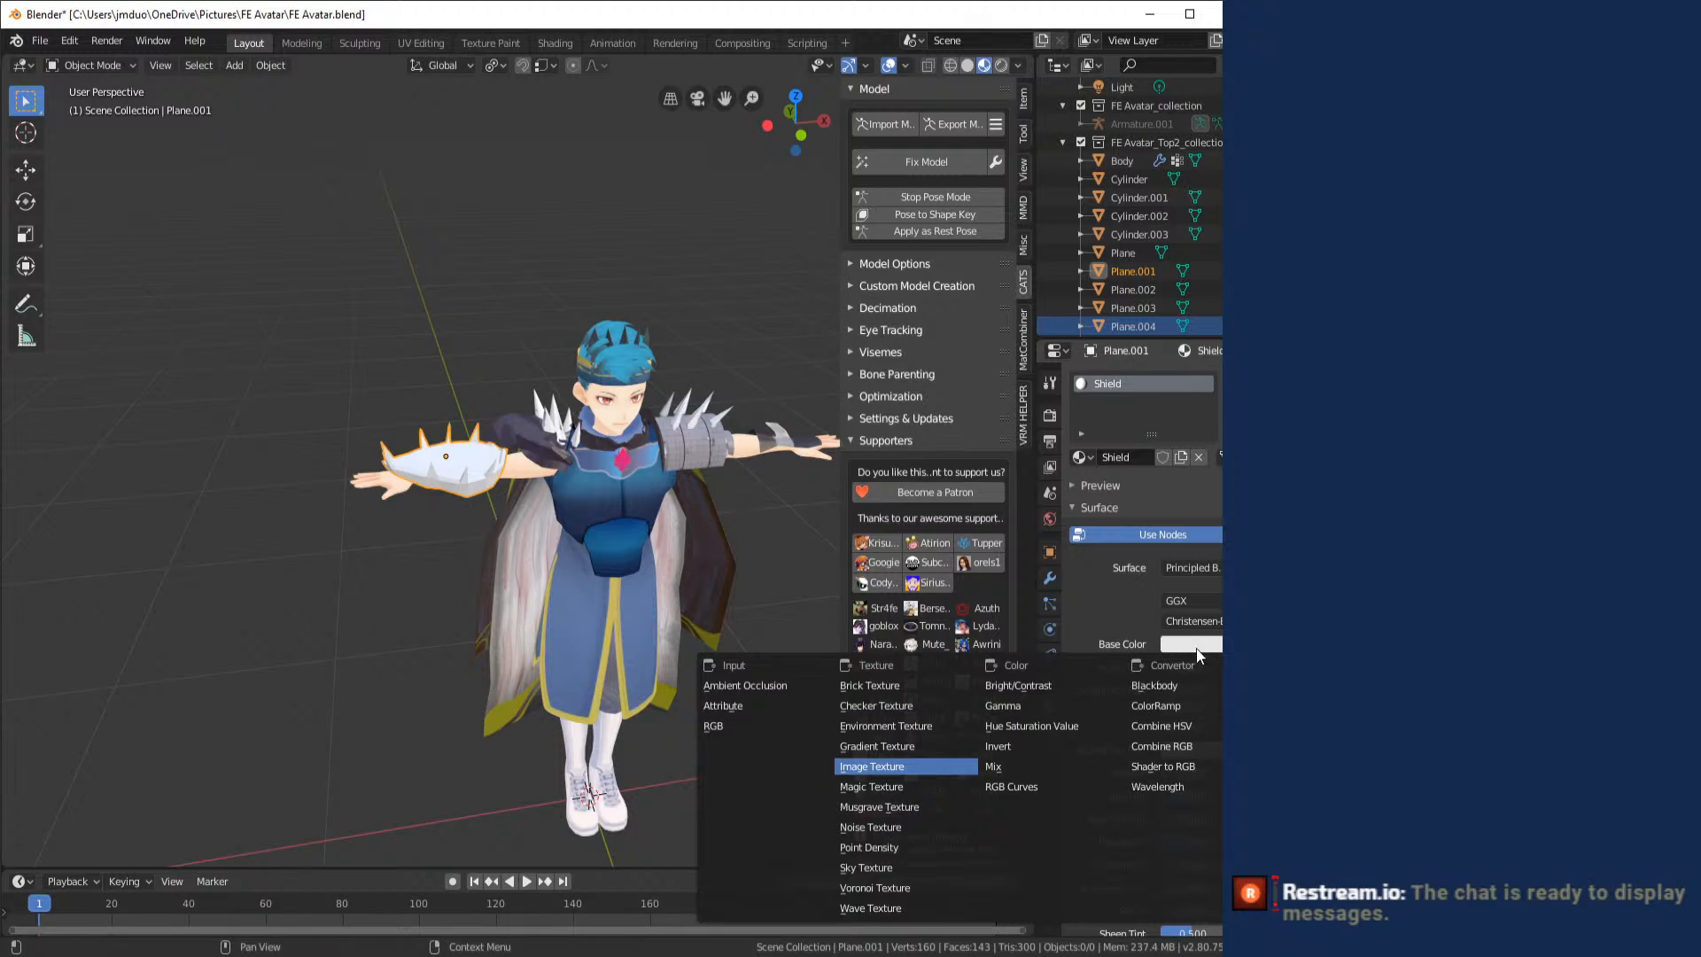
pyautogui.click(872, 766)
pyautogui.click(1231, 666)
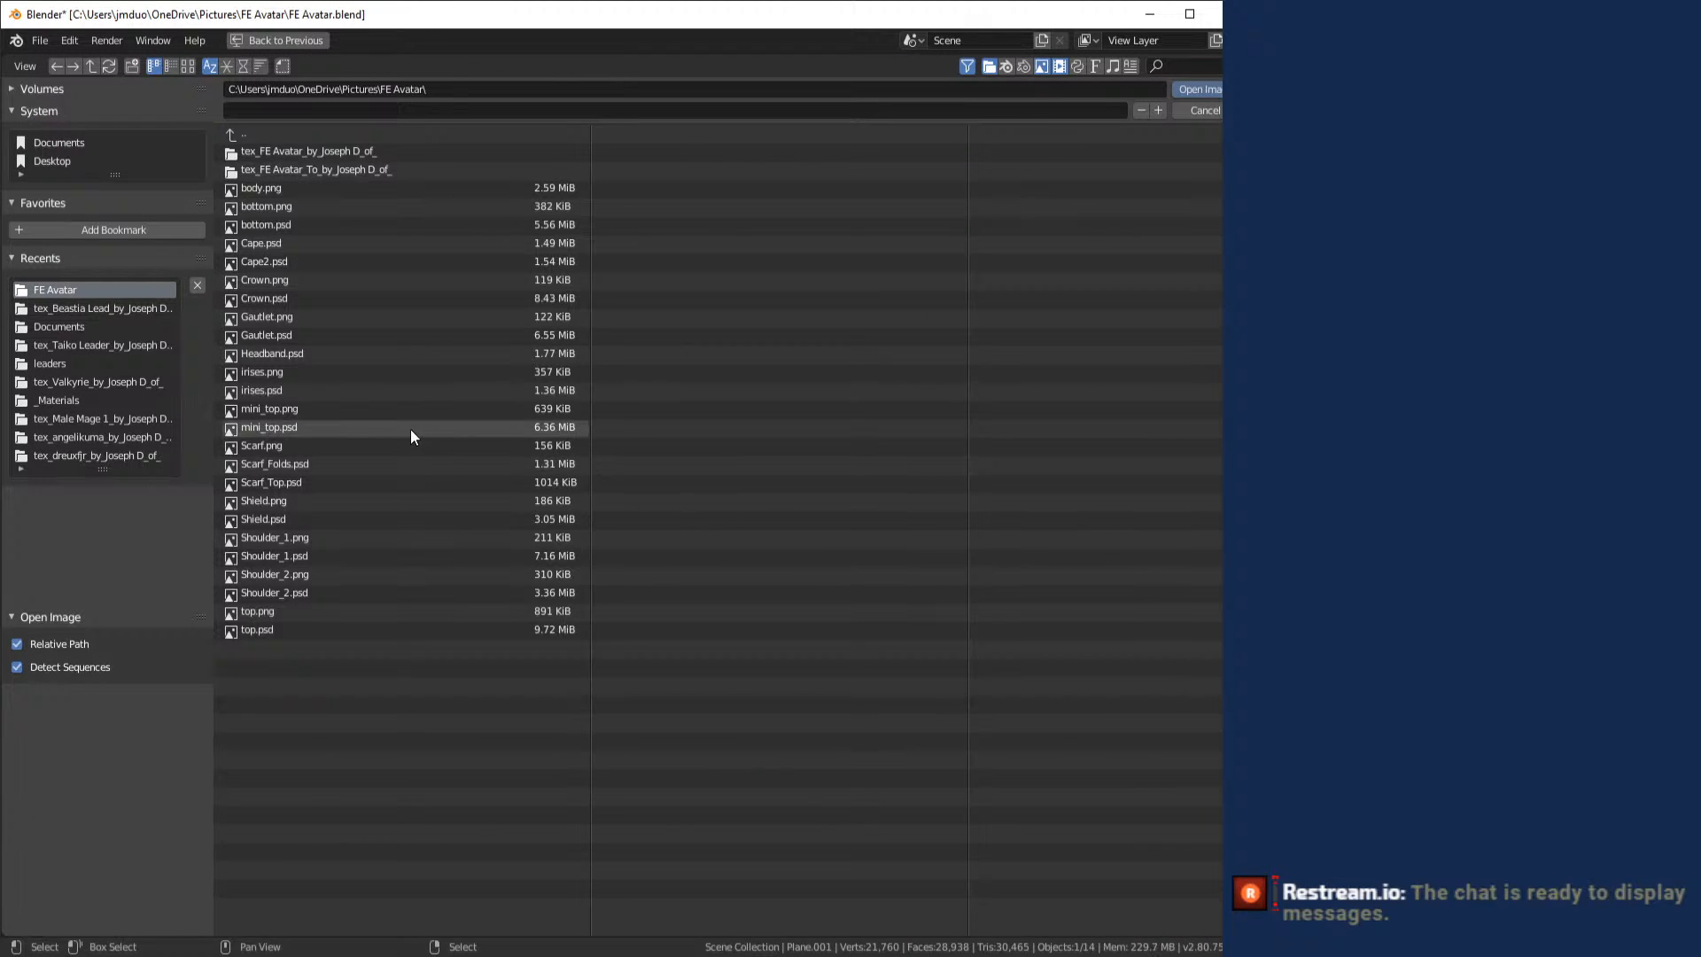
pyautogui.click(357, 517)
pyautogui.press('Return')
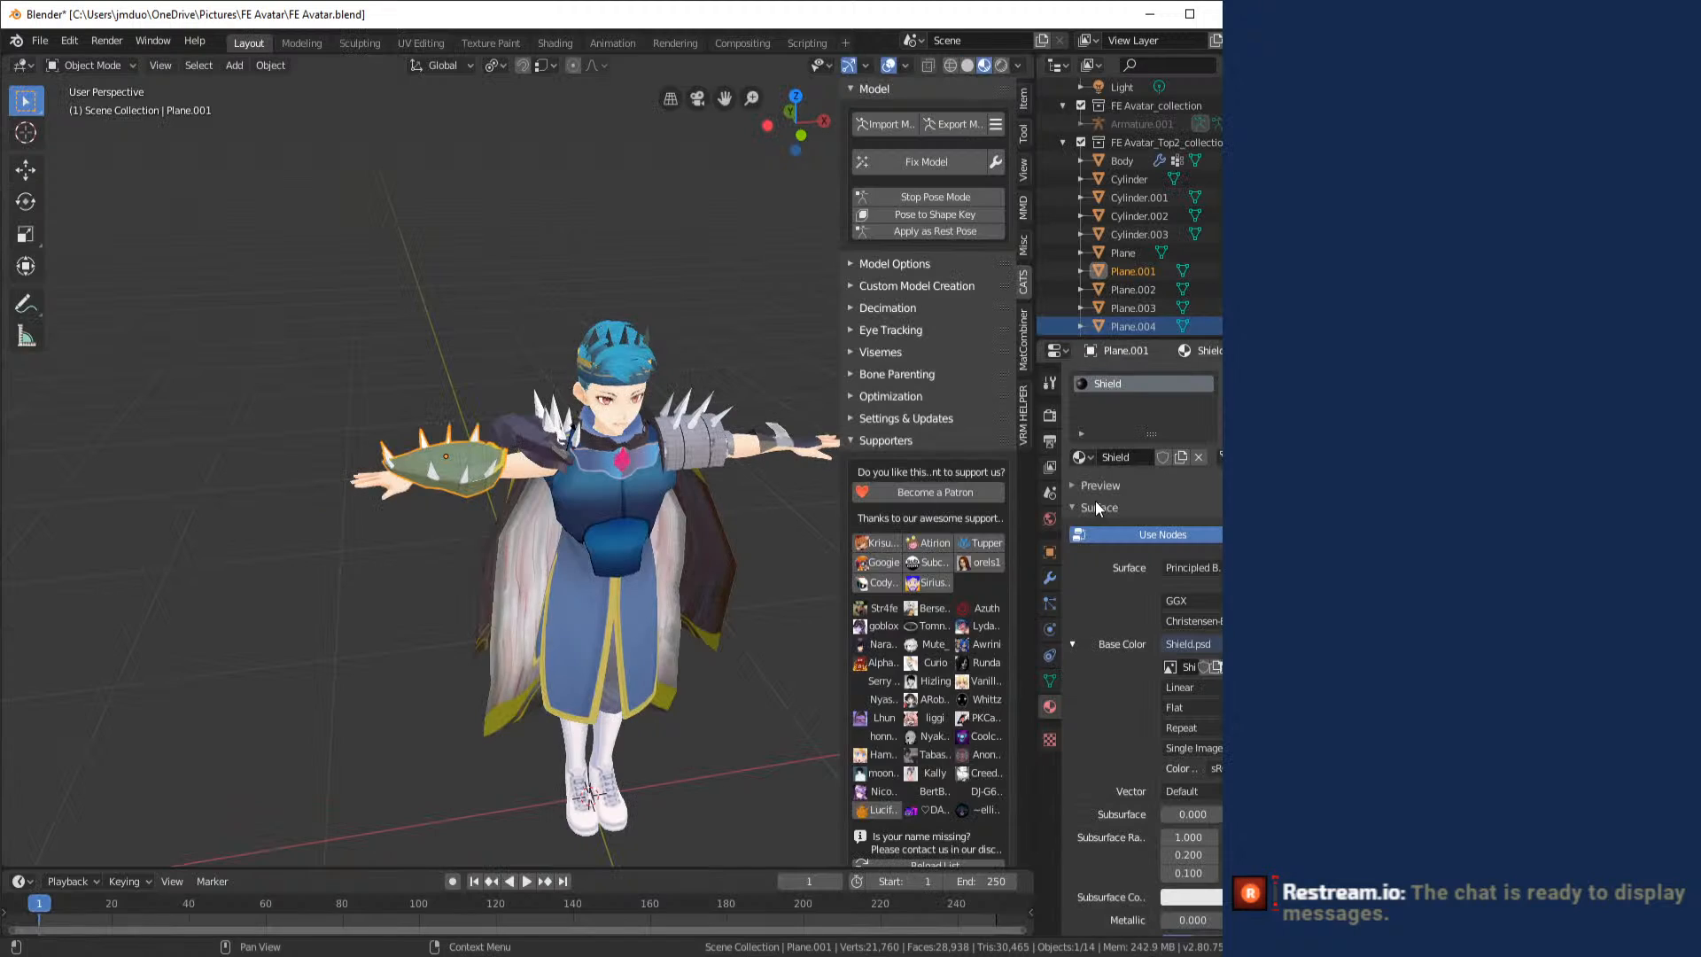
# - Examine the textured forearm shield on the avatar for faces that still lack the gold or white colour
pyautogui.scroll(6, 489, 283)
pyautogui.scroll(-8, 489, 284)
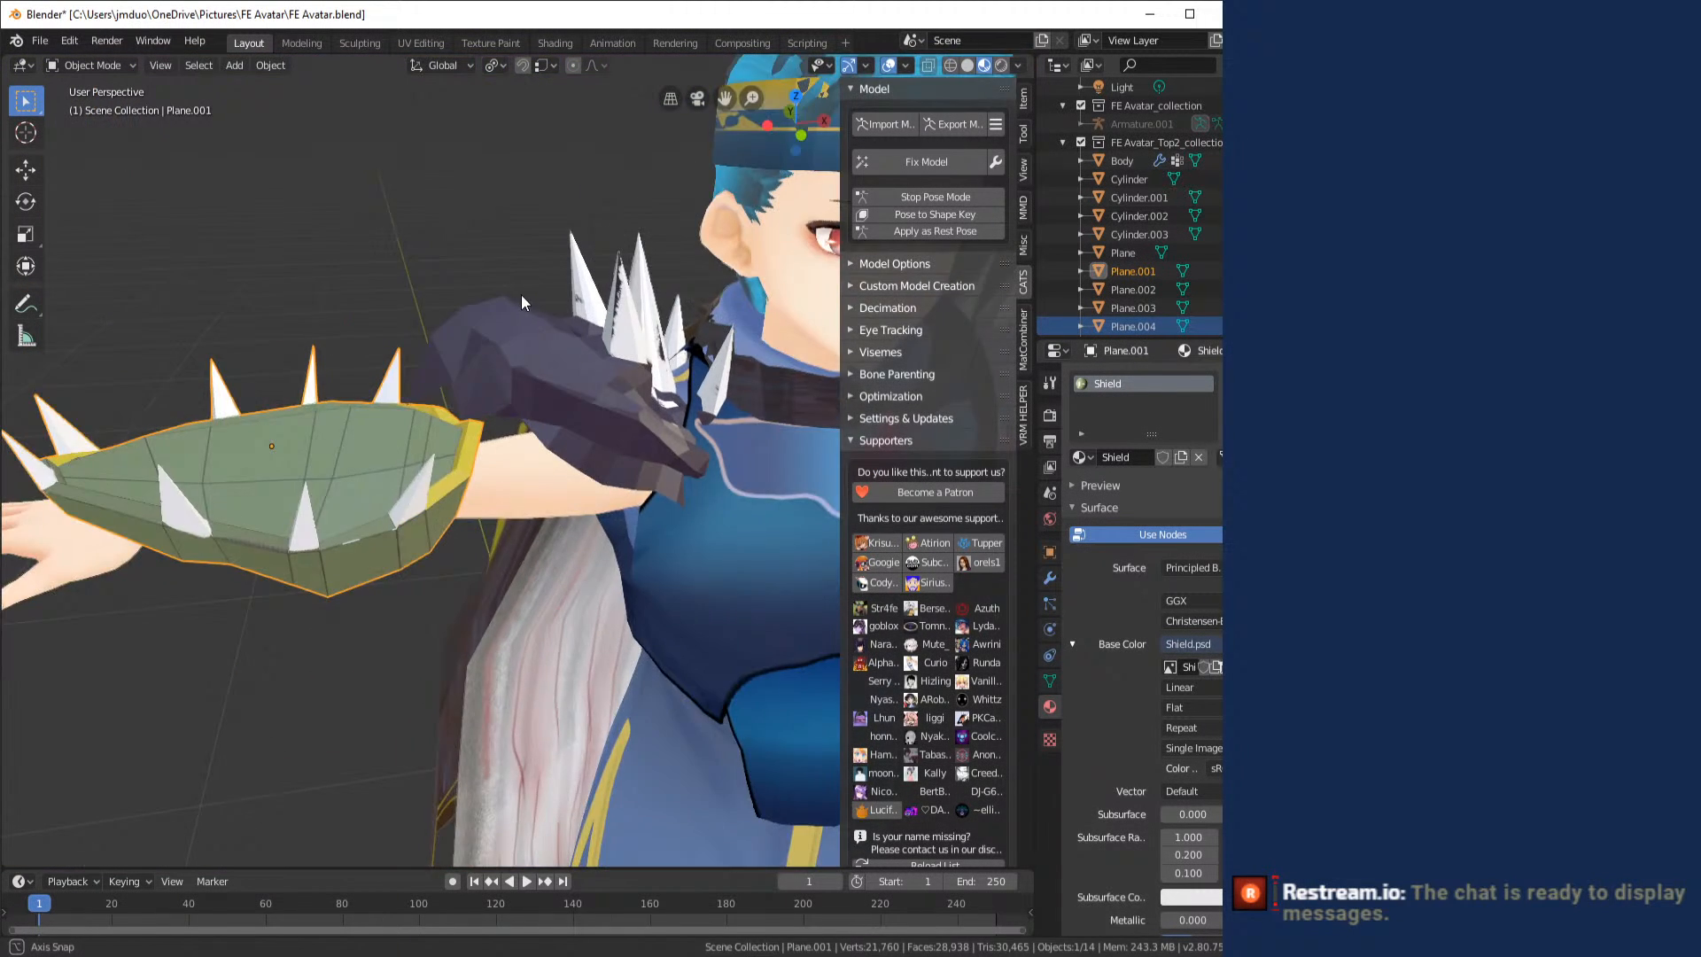
pyautogui.moveTo(522, 302); pyautogui.dragTo(574, 324)
pyautogui.scroll(-4, 582, 299)
pyautogui.scroll(4, 600, 382)
pyautogui.press('Home')
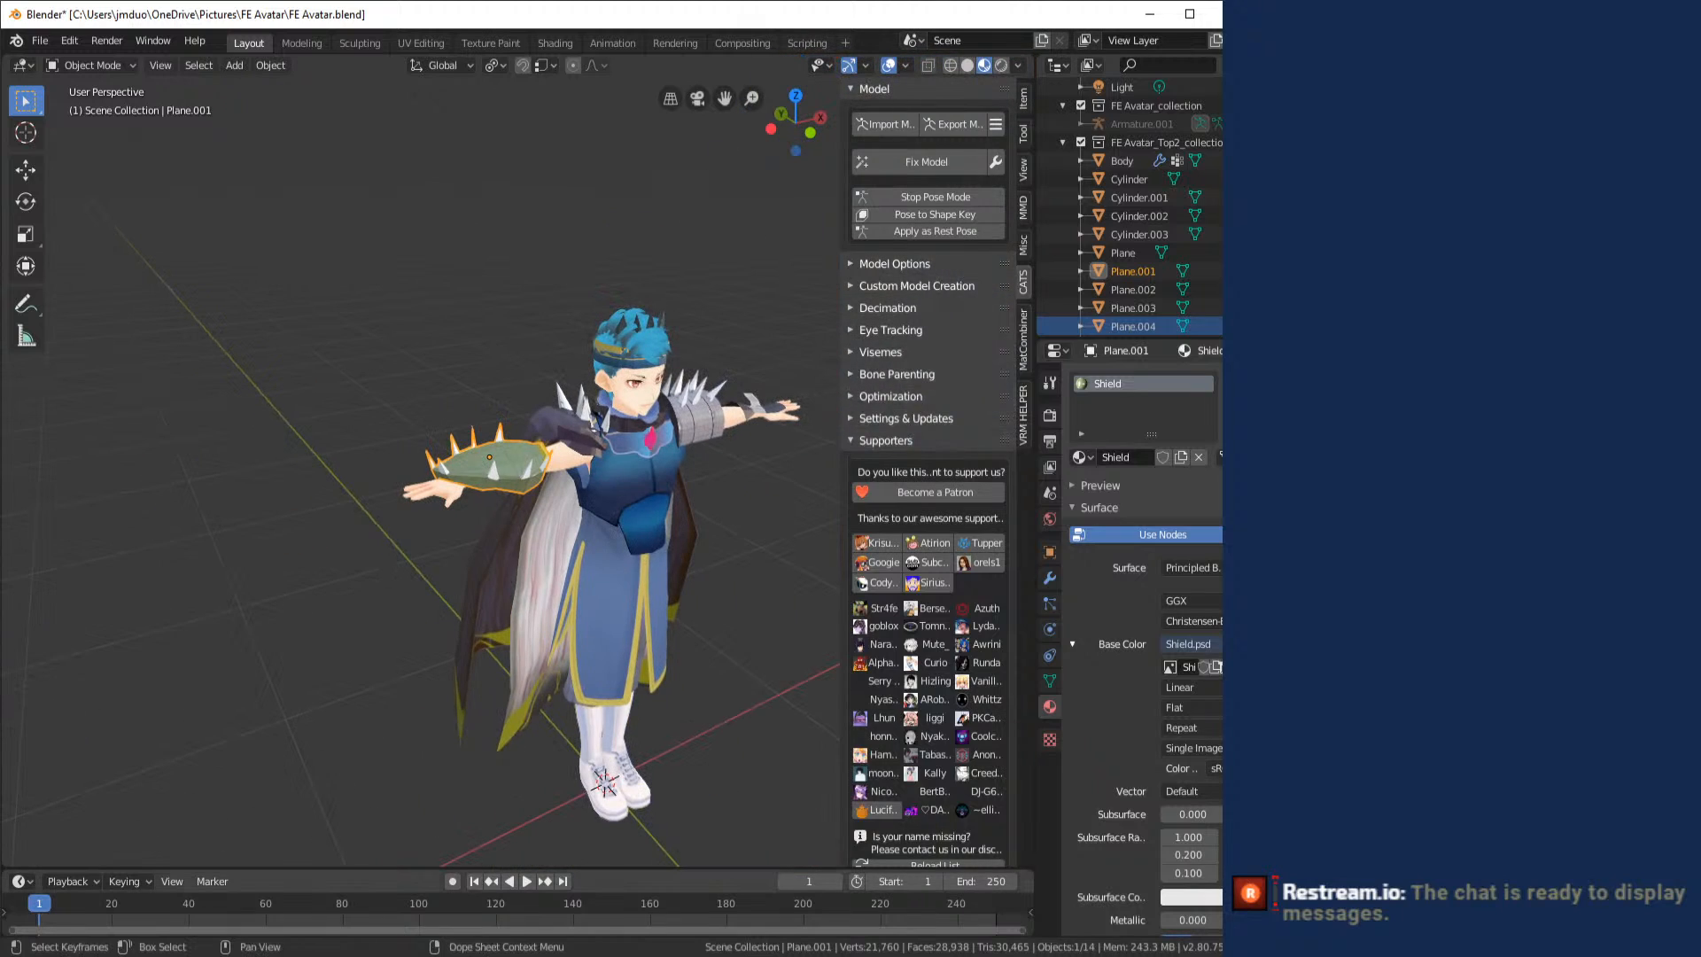
# - Back in Photoshop, sample the golden yellow and paint the two narrow pieces beside the curved rim strip with the Pencil
pyautogui.hotkey('alt', 'Tab')
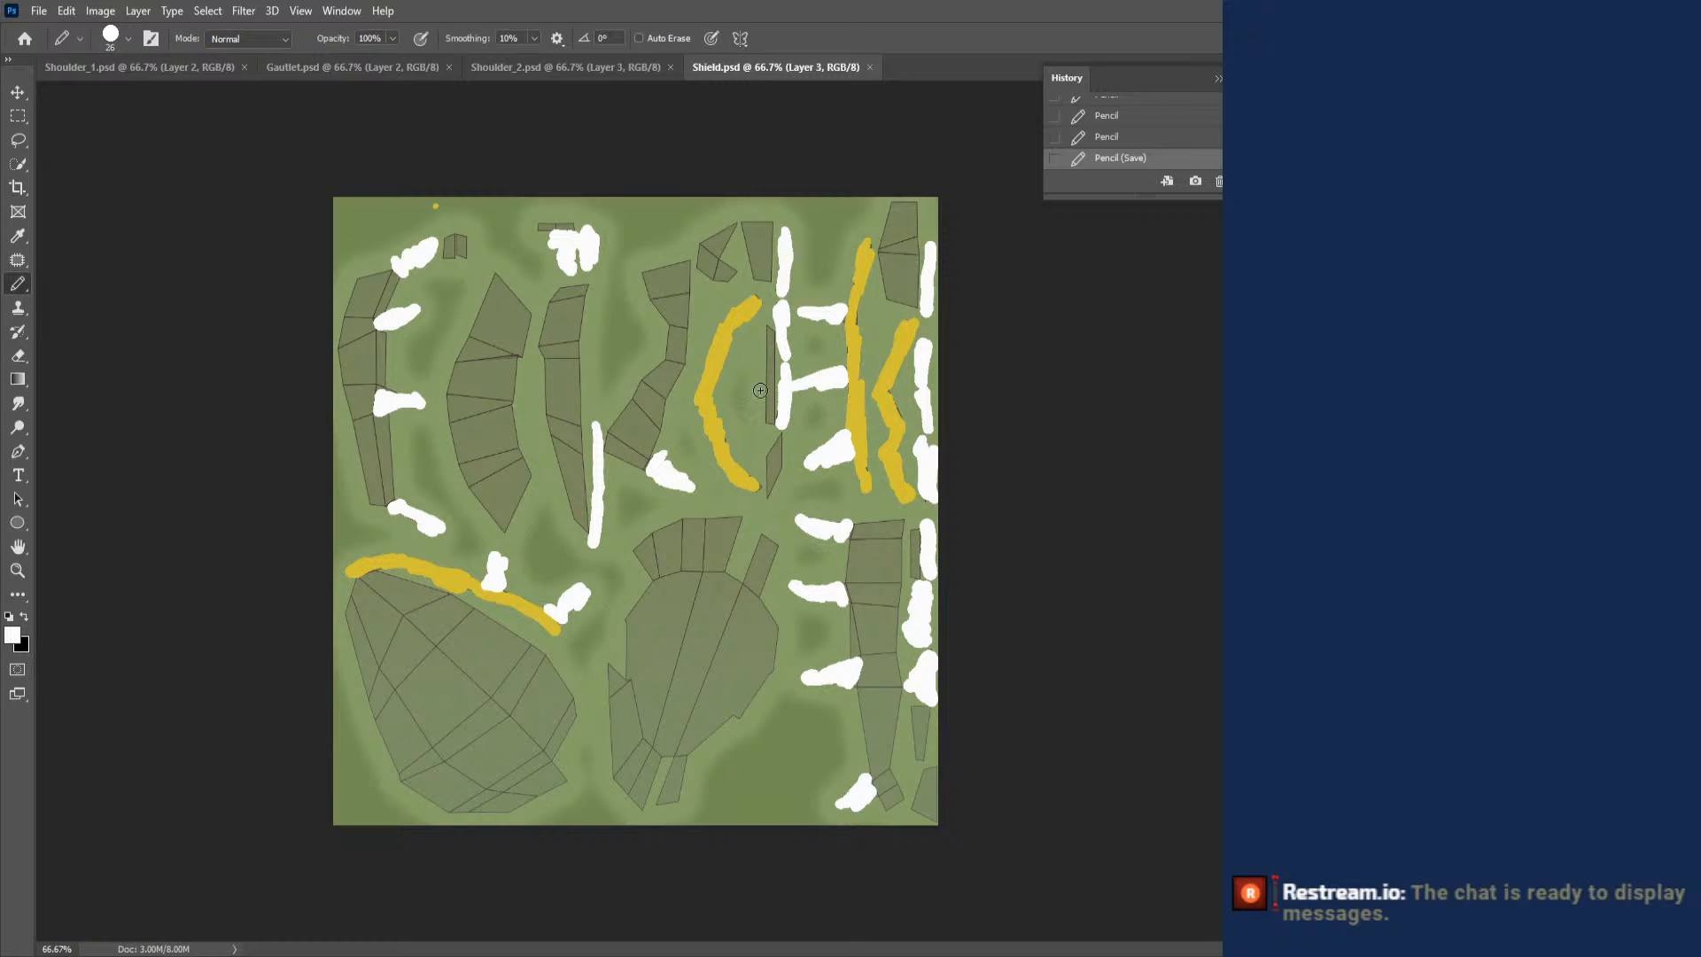
pyautogui.click(18, 236)
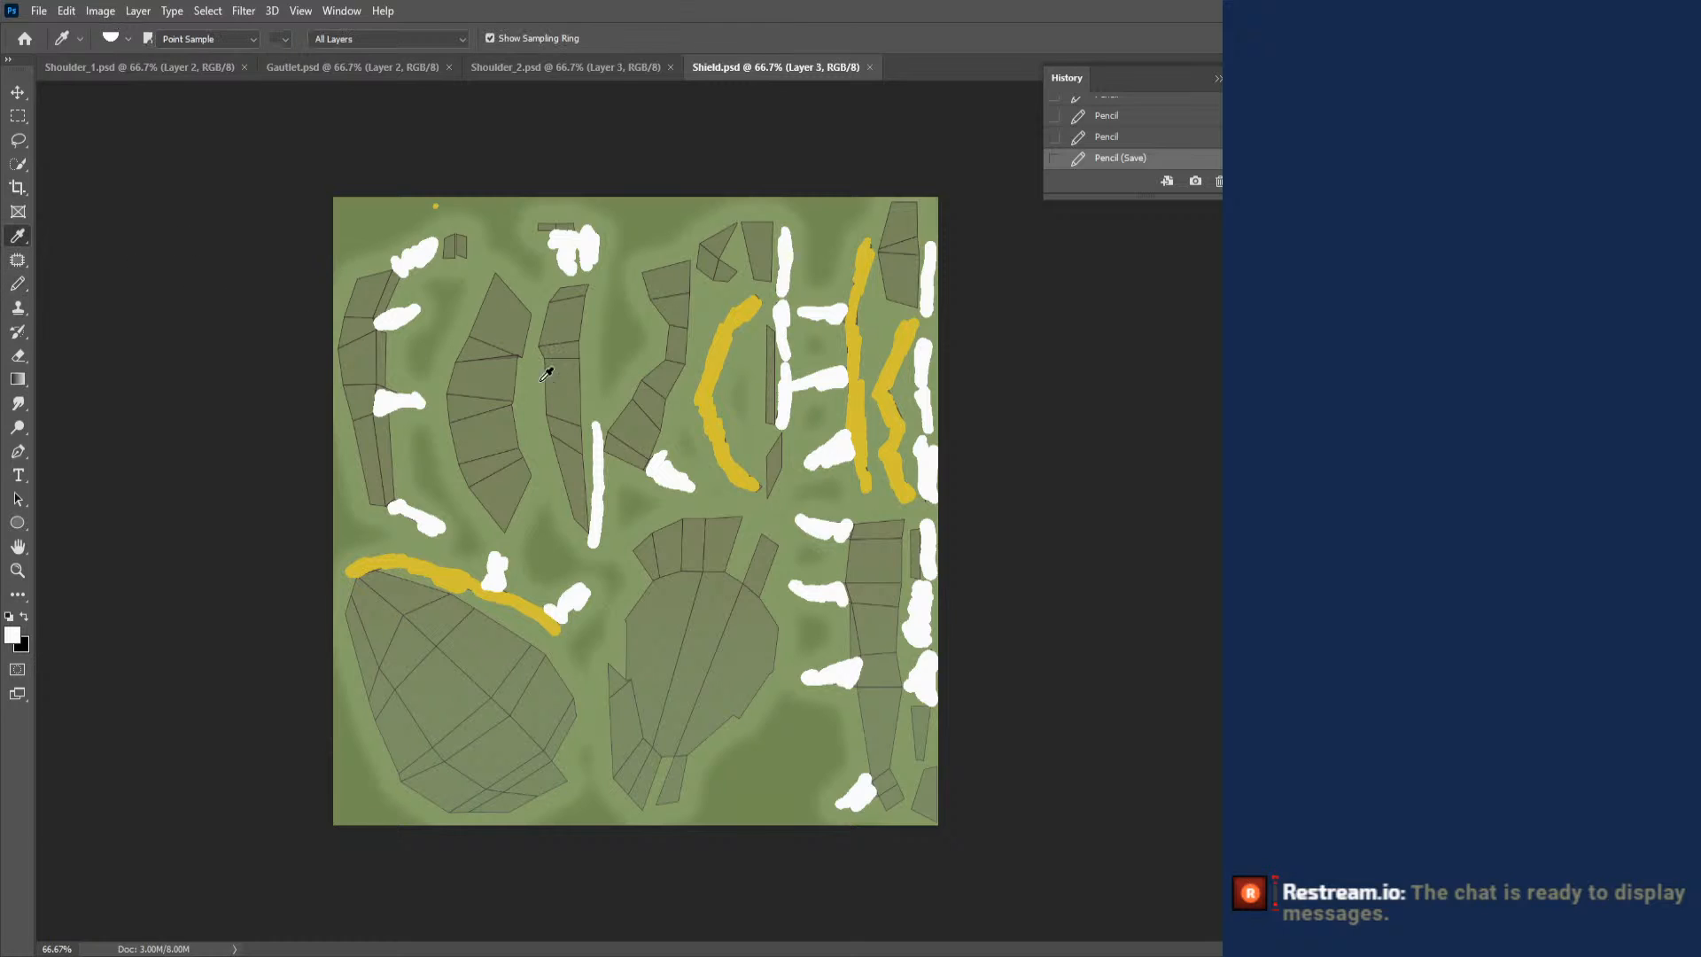
pyautogui.click(728, 440)
pyautogui.click(23, 290)
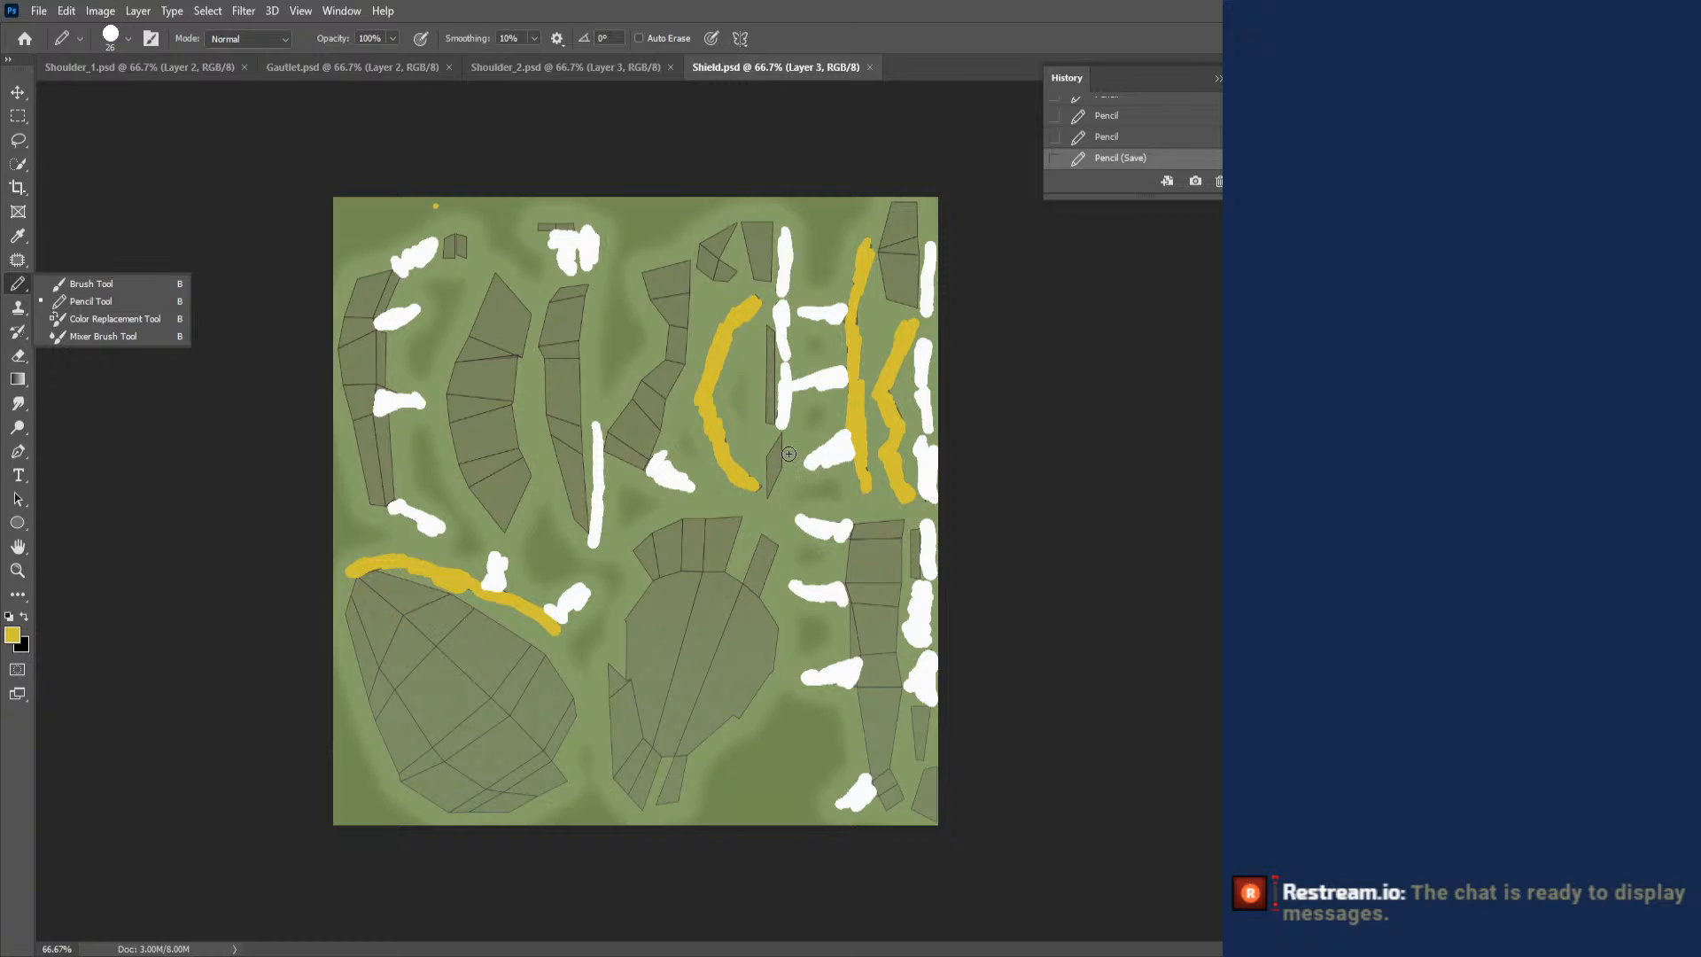
pyautogui.moveTo(763, 457); pyautogui.dragTo(779, 441)
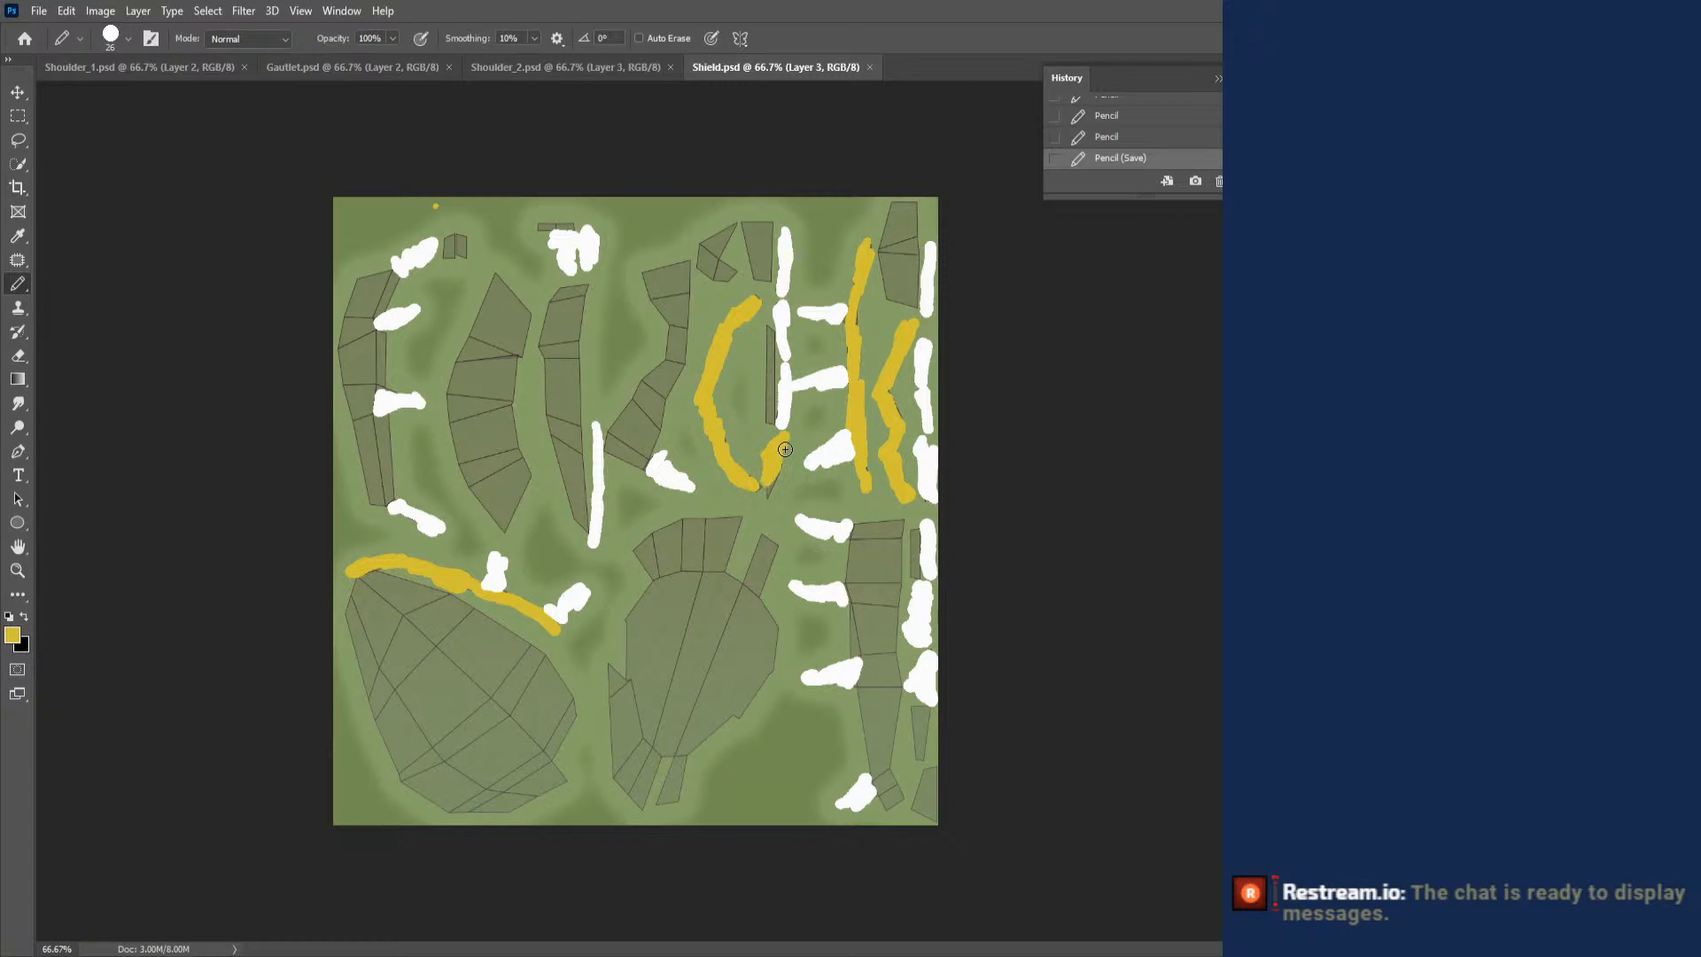
pyautogui.moveTo(767, 351)
pyautogui.mouseDown()
pyautogui.moveTo(766, 333)
pyautogui.moveTo(769, 399)
pyautogui.mouseUp()
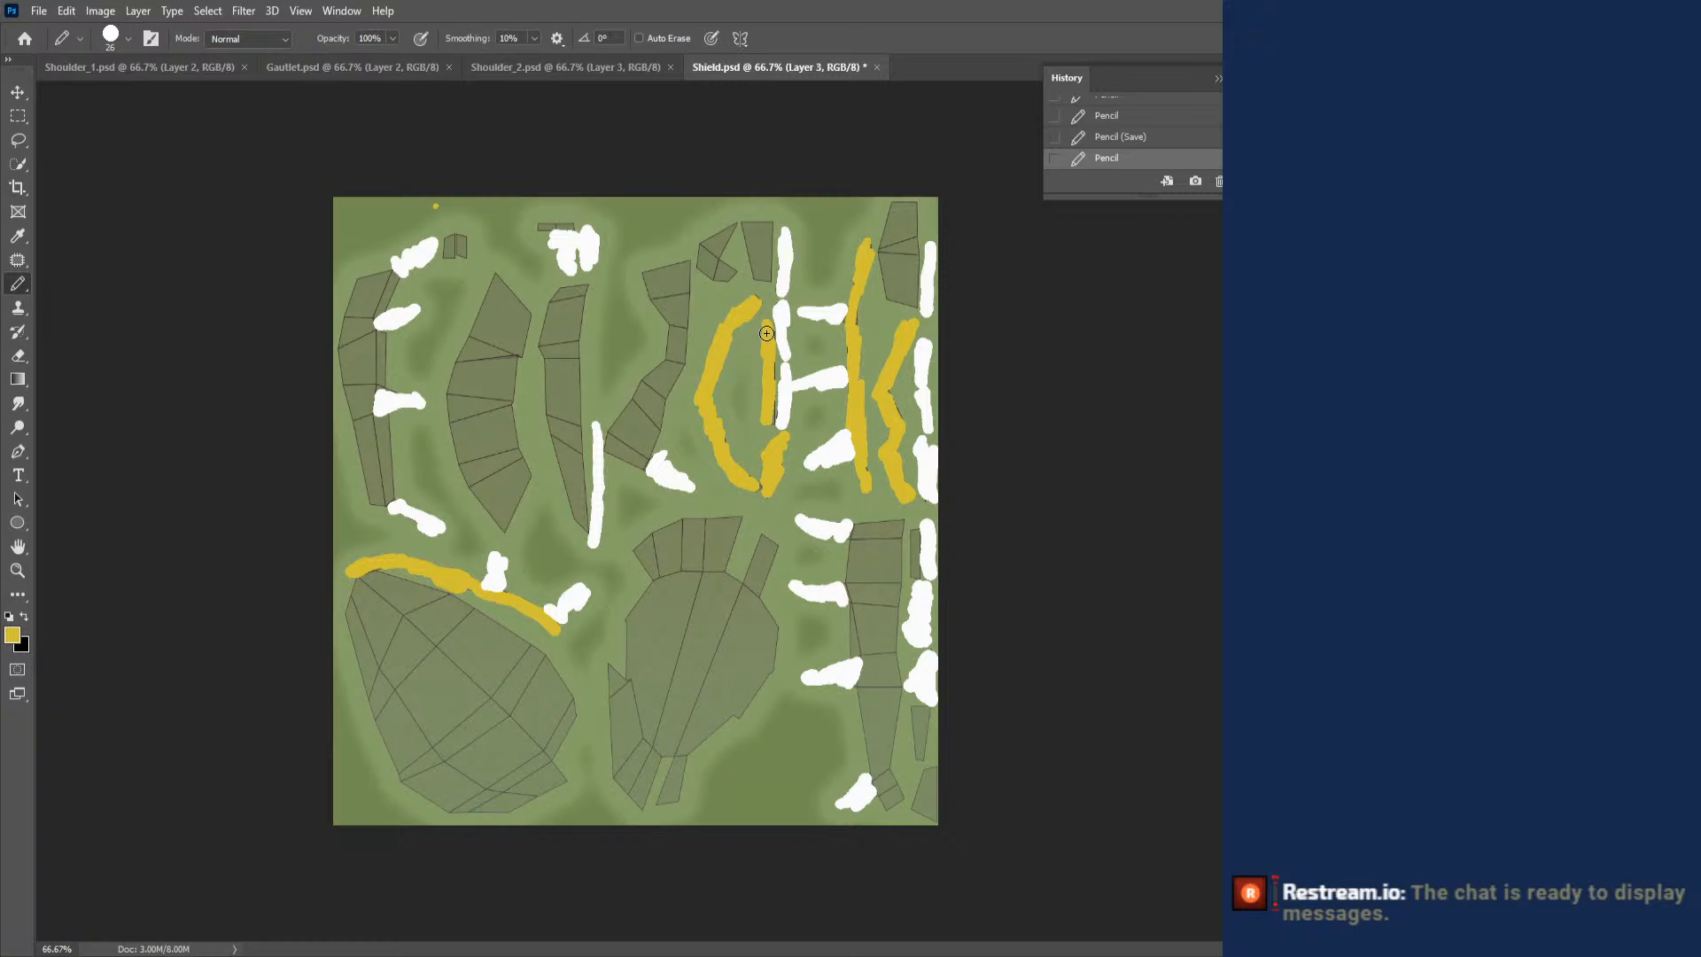
pyautogui.click(766, 333)
# - Paint the remaining small pieces along the lower right edge and the short bar at the layout's upper edge golden yellow
pyautogui.moveTo(913, 528); pyautogui.dragTo(912, 526)
pyautogui.moveTo(915, 713); pyautogui.dragTo(919, 757)
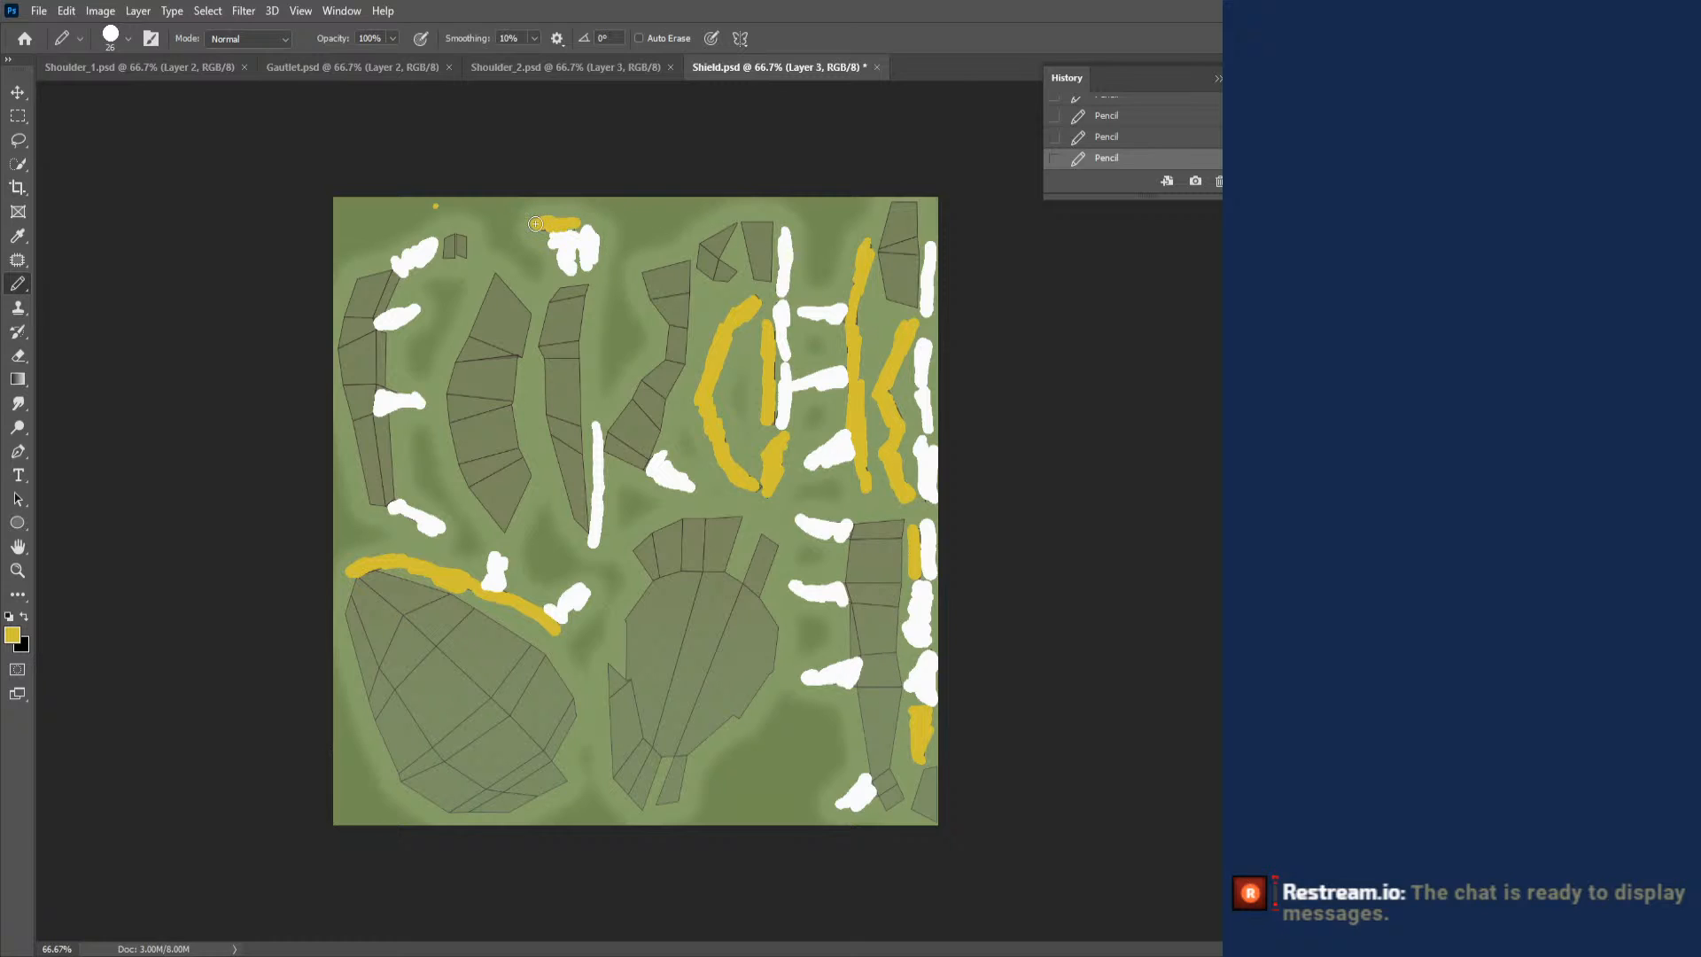
pyautogui.moveTo(918, 764); pyautogui.dragTo(927, 817)
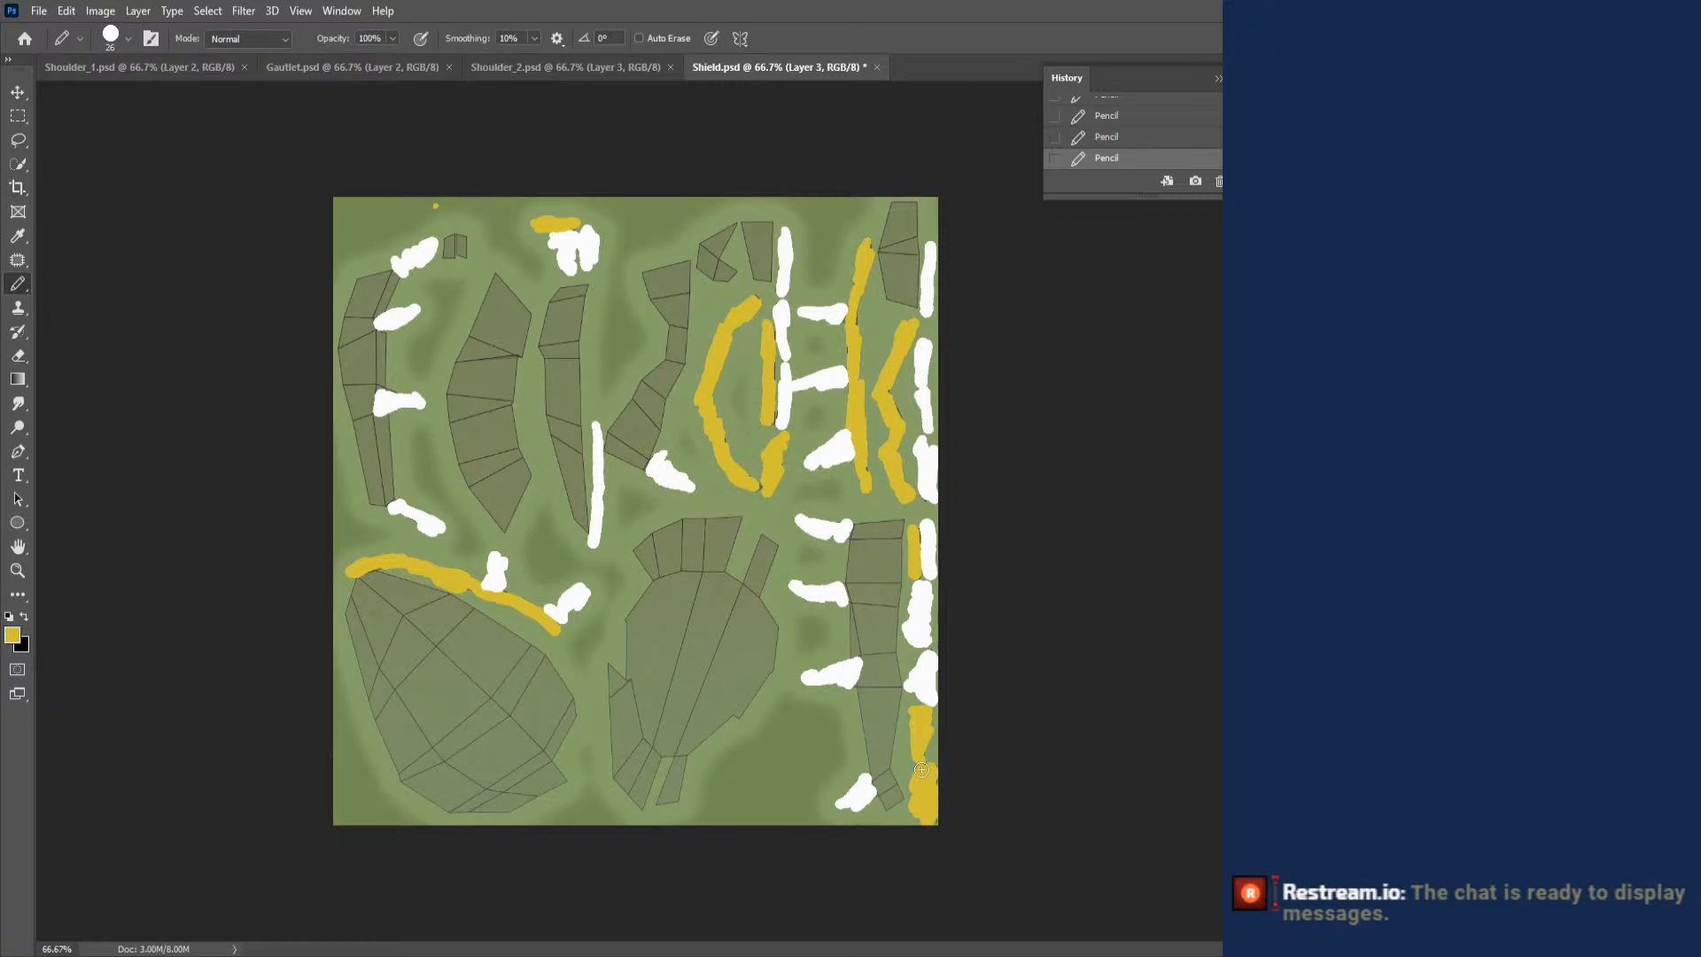
# - Save the shield texture and reload Shield.psd as the Shield material's base colour image in Blender
pyautogui.hotkey('ctrl', 's')
pyautogui.hotkey('alt', 'Tab')
pyautogui.click(1231, 667)
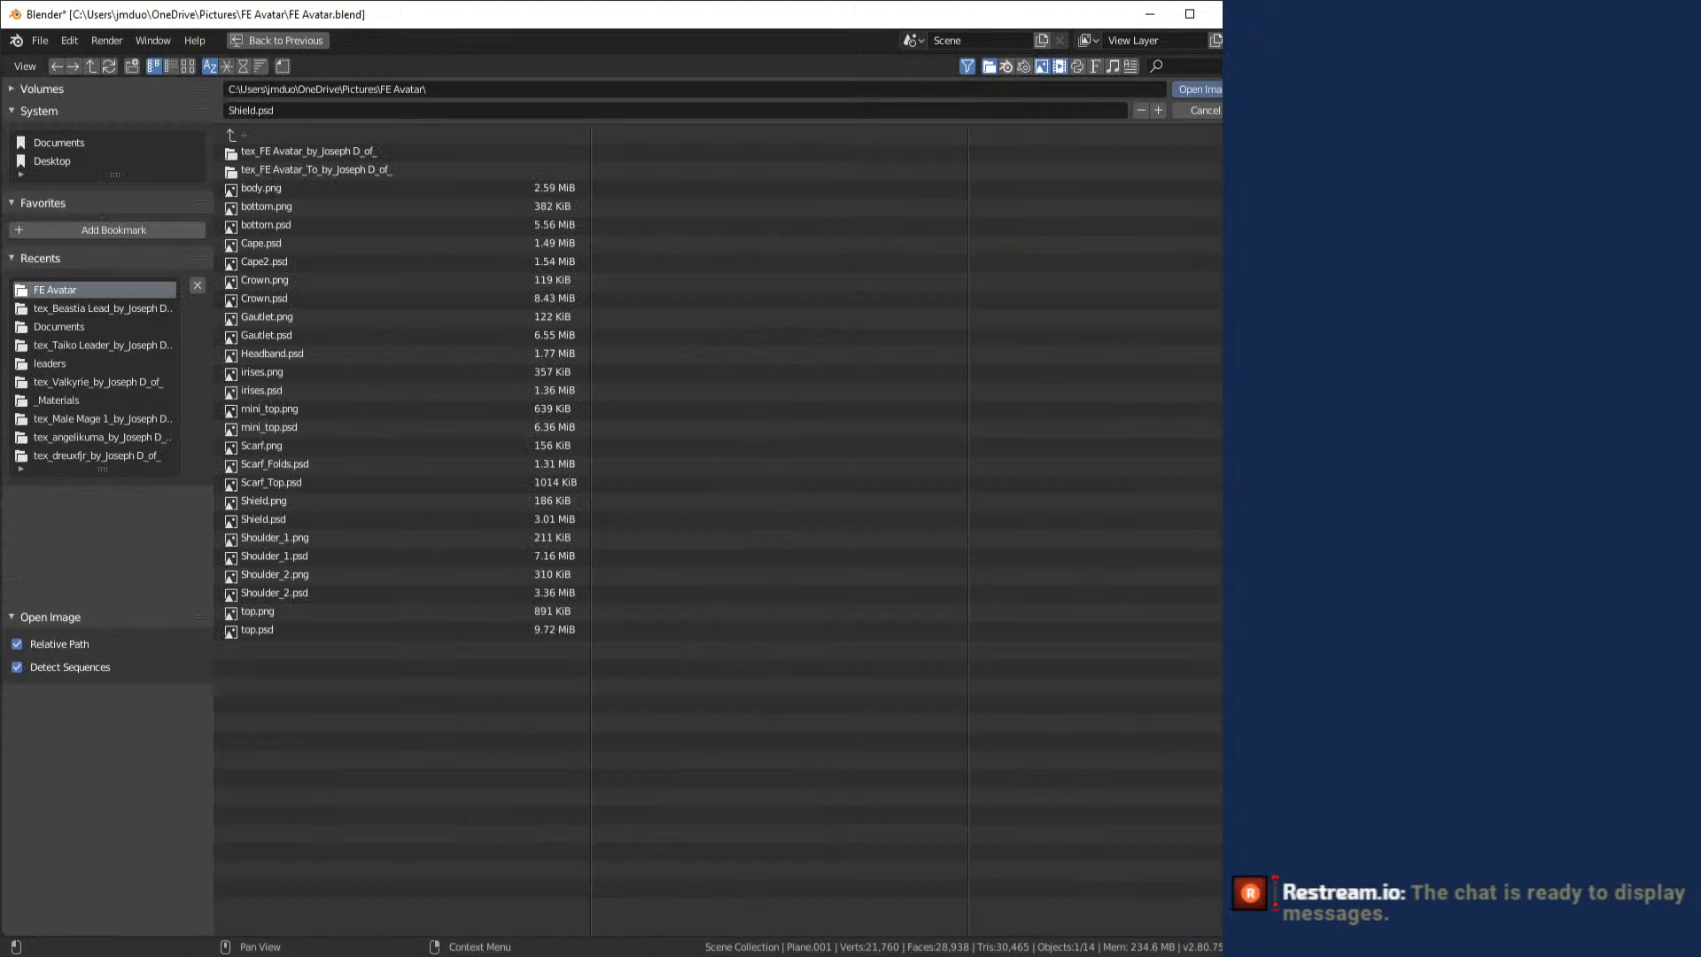
pyautogui.click(301, 519)
pyautogui.doubleClick(301, 519)
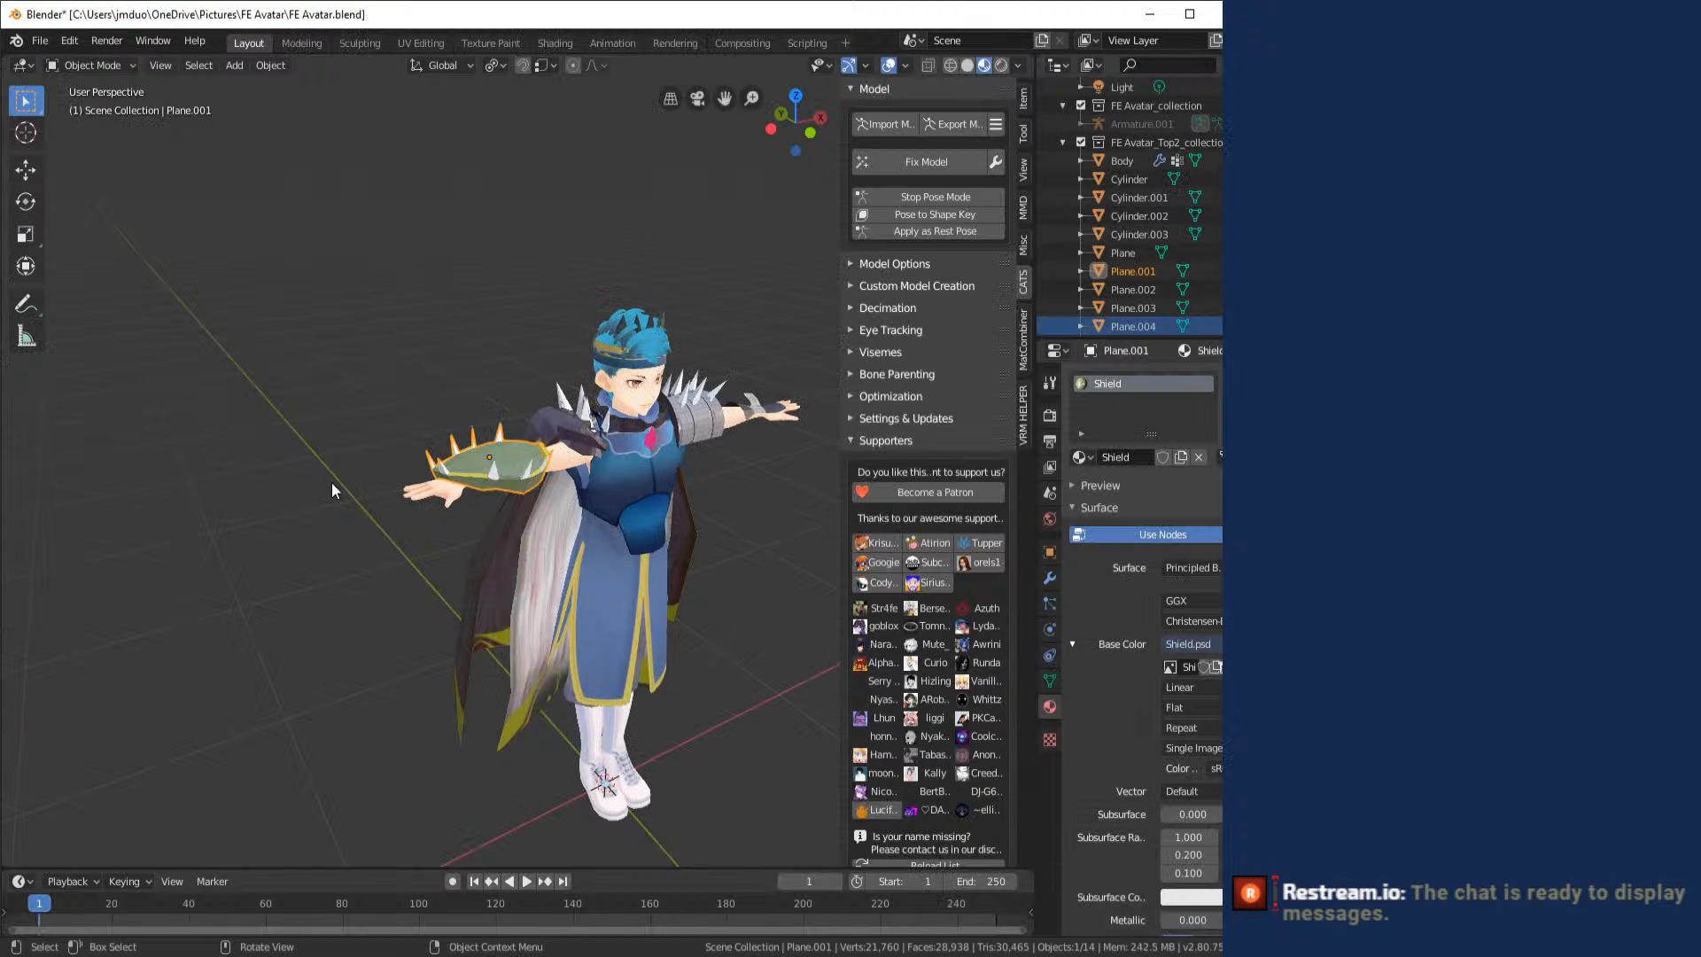
# - Examine the updated shield texture on the avatar's forearm from several sides, and switch to OBS
pyautogui.scroll(5, 443, 525)
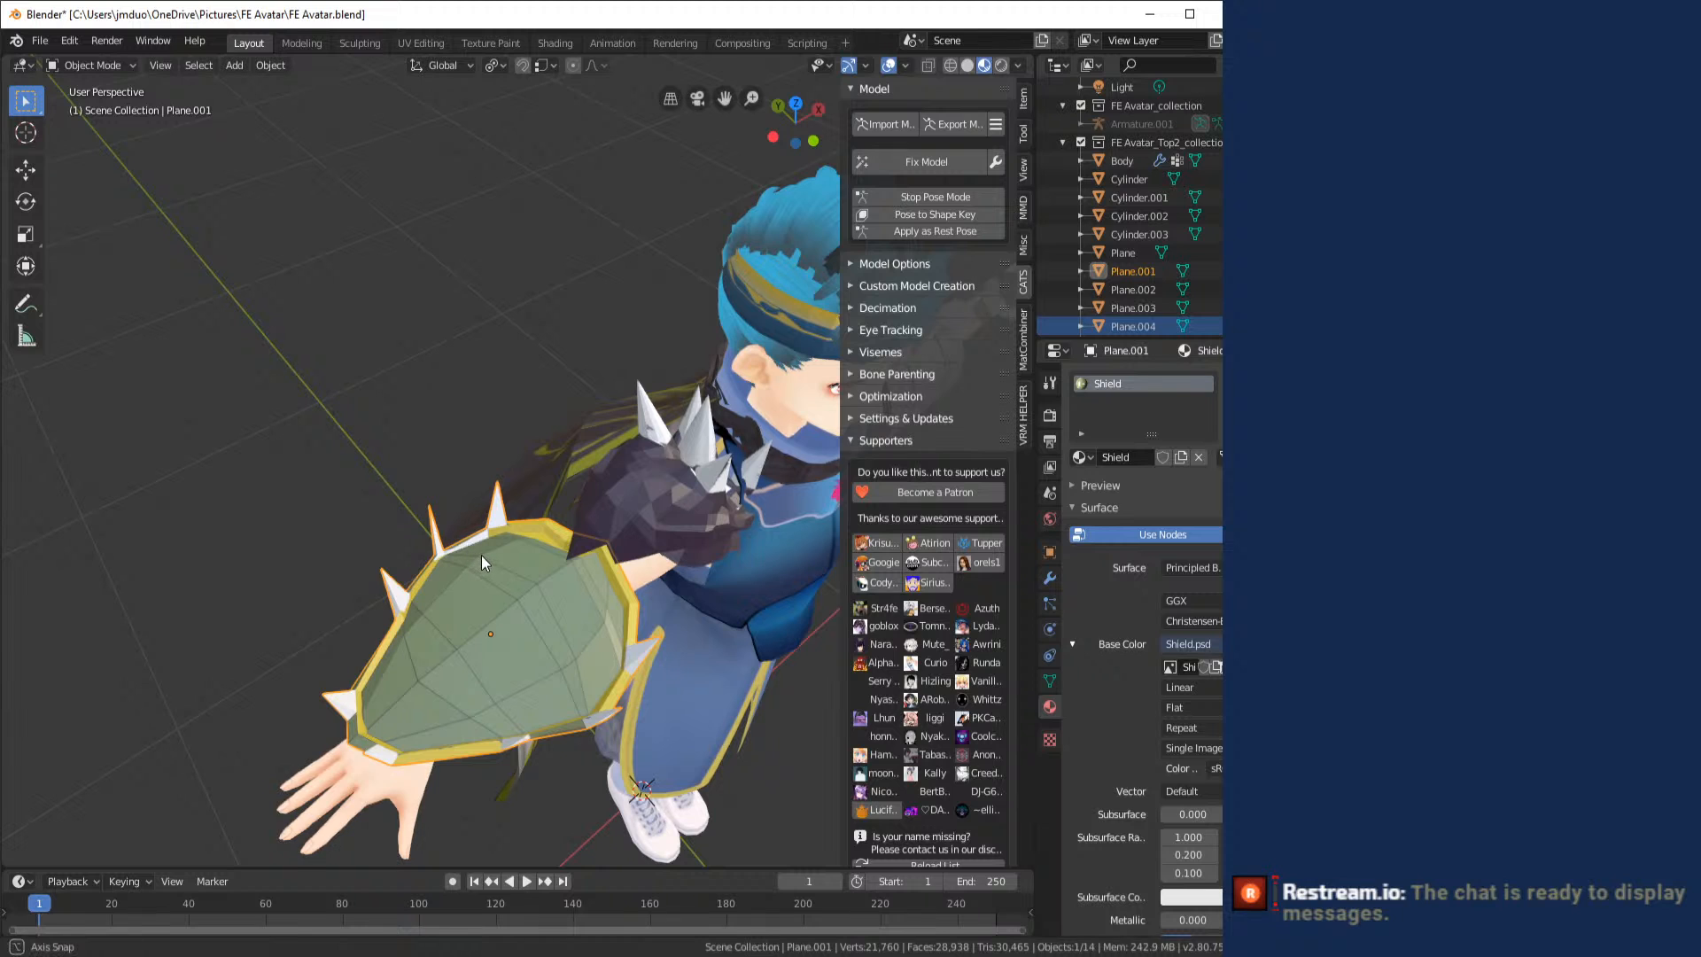
pyautogui.moveTo(478, 529); pyautogui.dragTo(662, 524)
pyautogui.scroll(3, 662, 524)
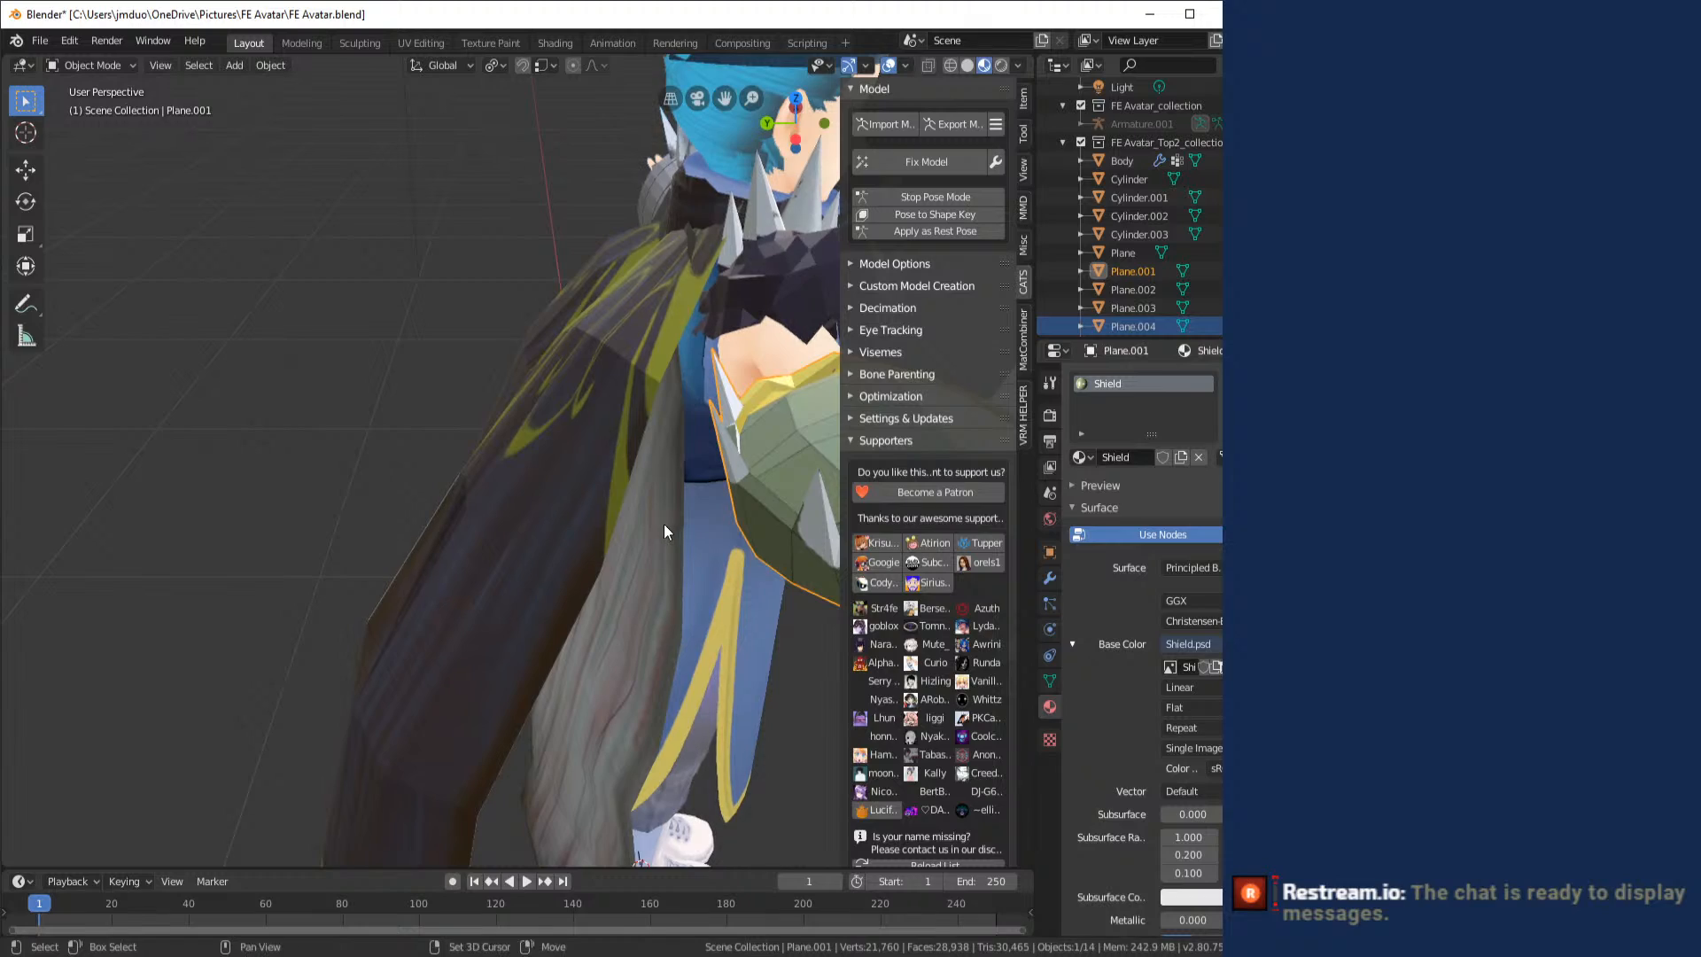
pyautogui.scroll(3, 444, 512)
pyautogui.moveTo(444, 512); pyautogui.dragTo(666, 779)
pyautogui.scroll(-6, 466, 487)
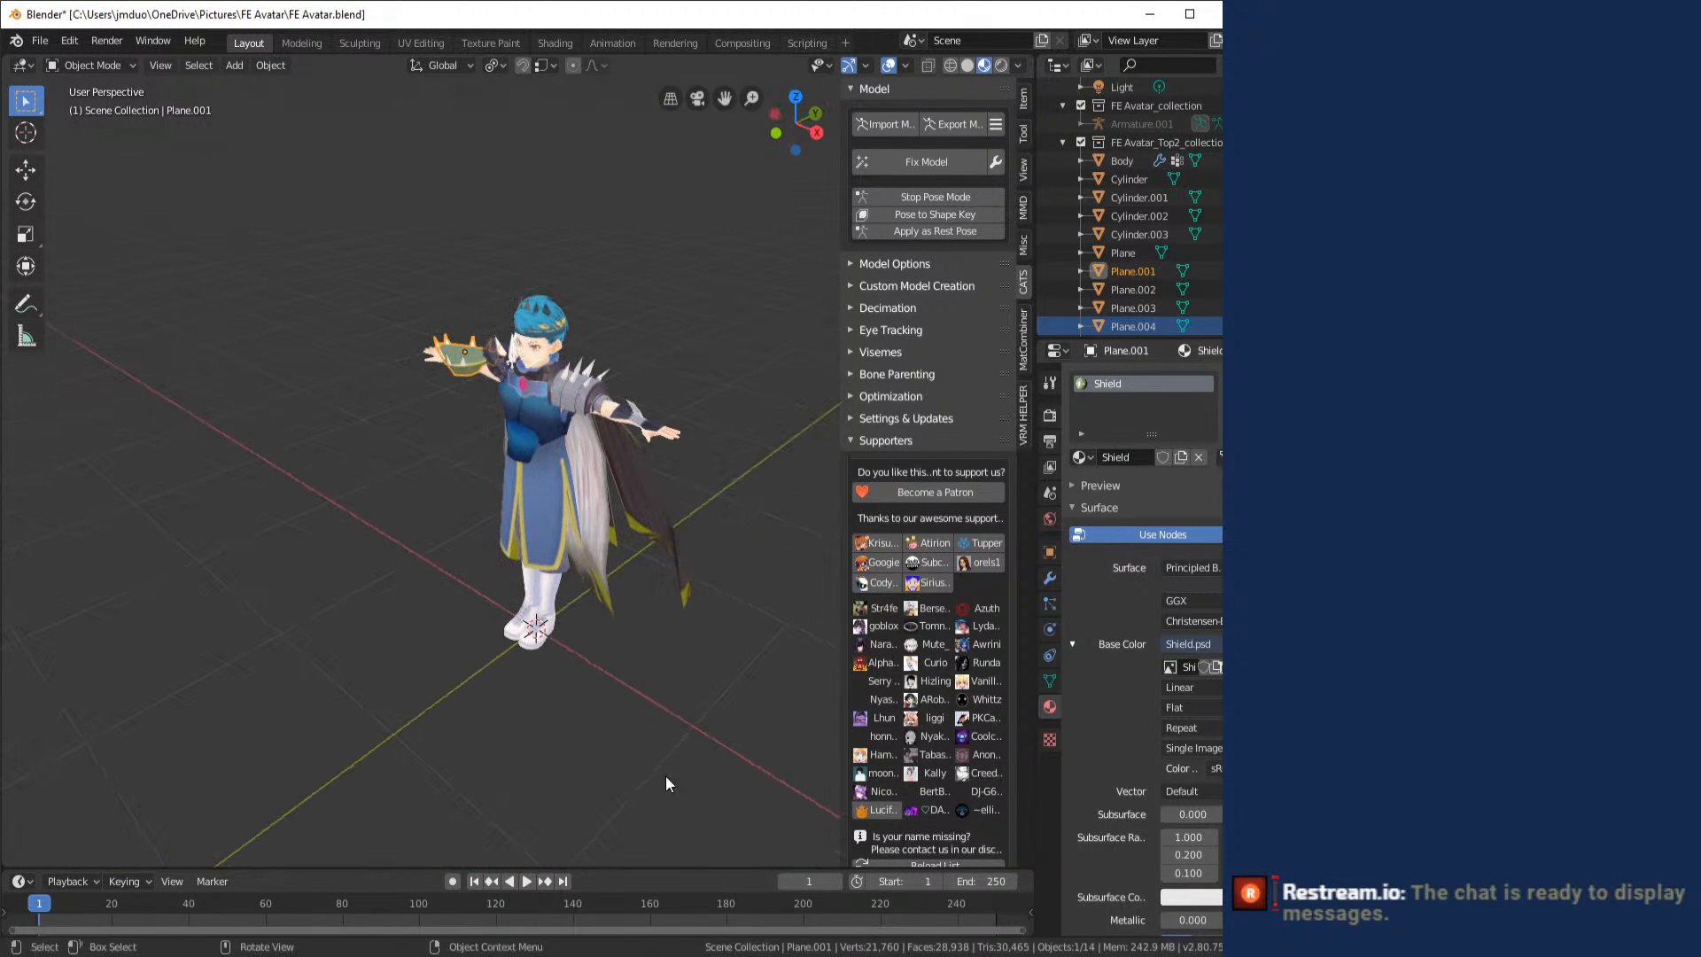
pyautogui.click(988, 954)
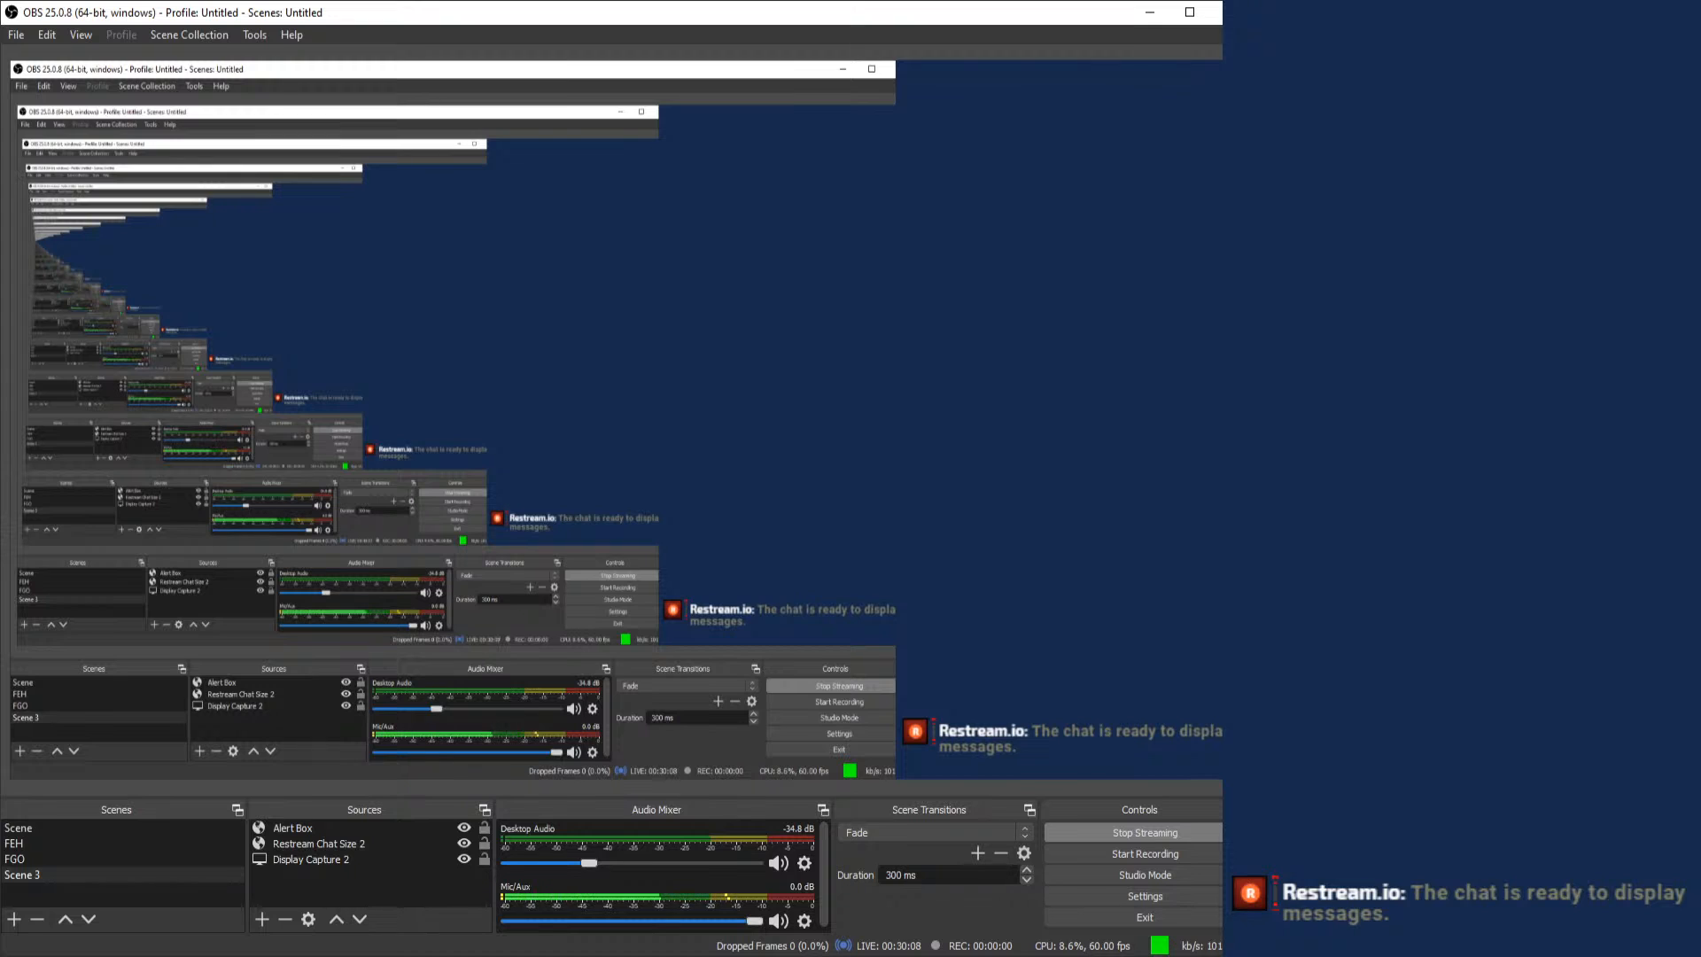
# - Return to Blender, select the avatar's body mesh and examine the skirt, legs and shoes from several angles
pyautogui.click(988, 955)
pyautogui.scroll(12, 528, 424)
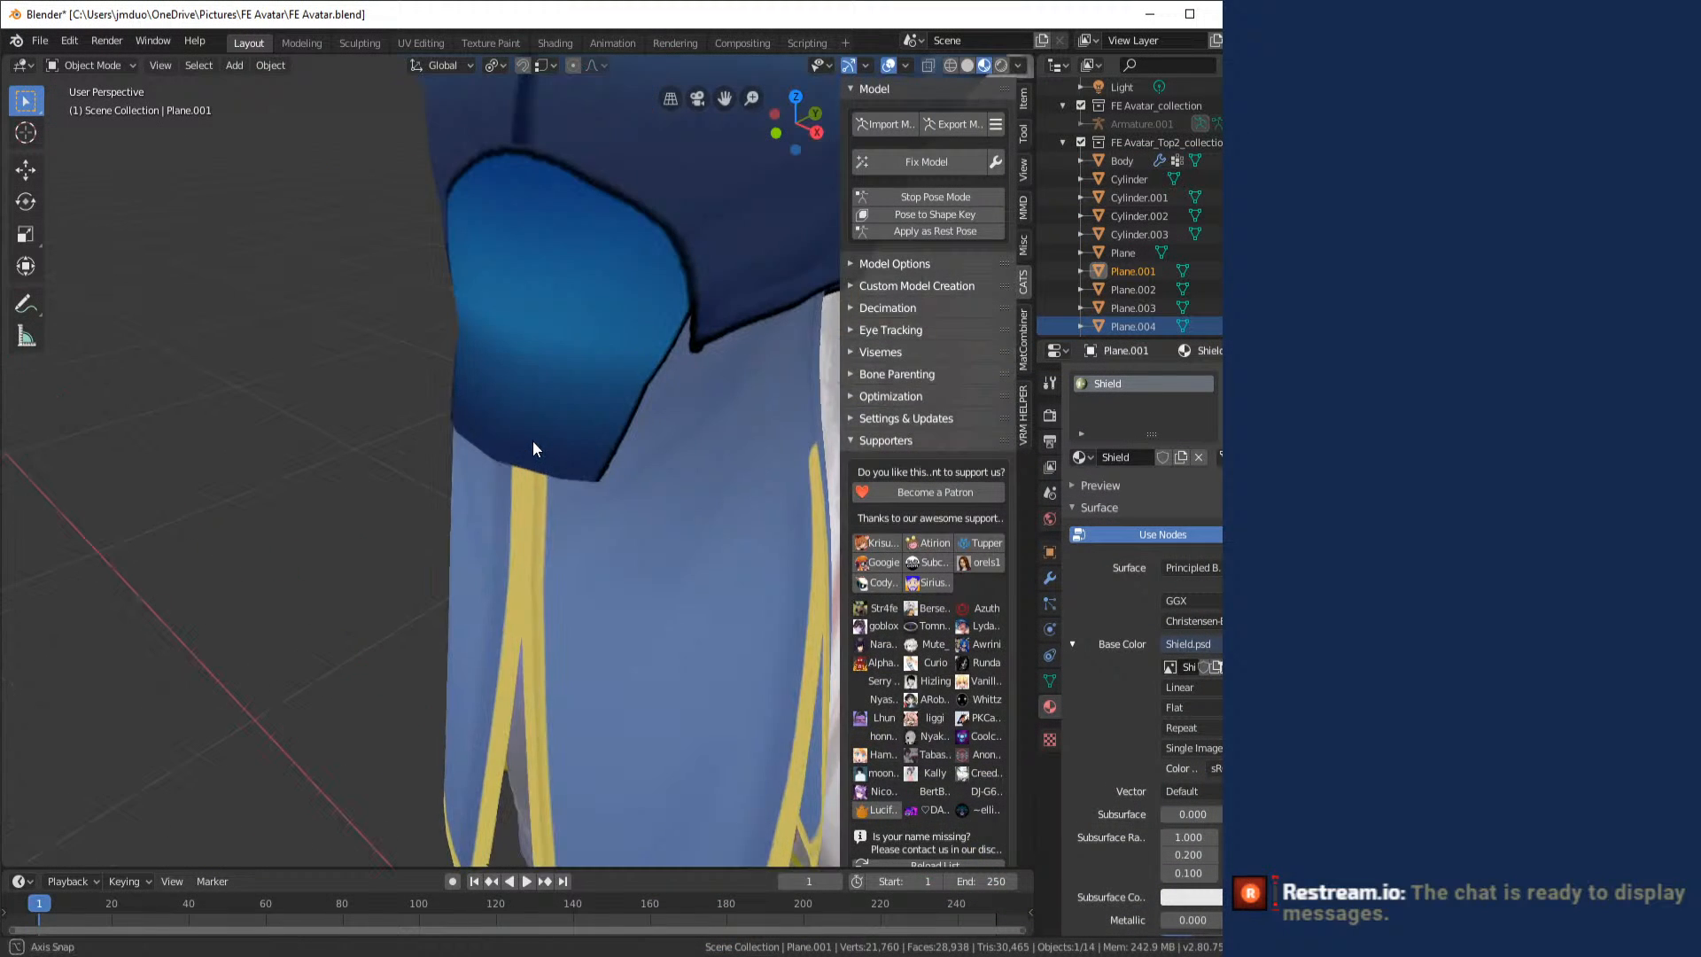
pyautogui.scroll(-10, 608, 460)
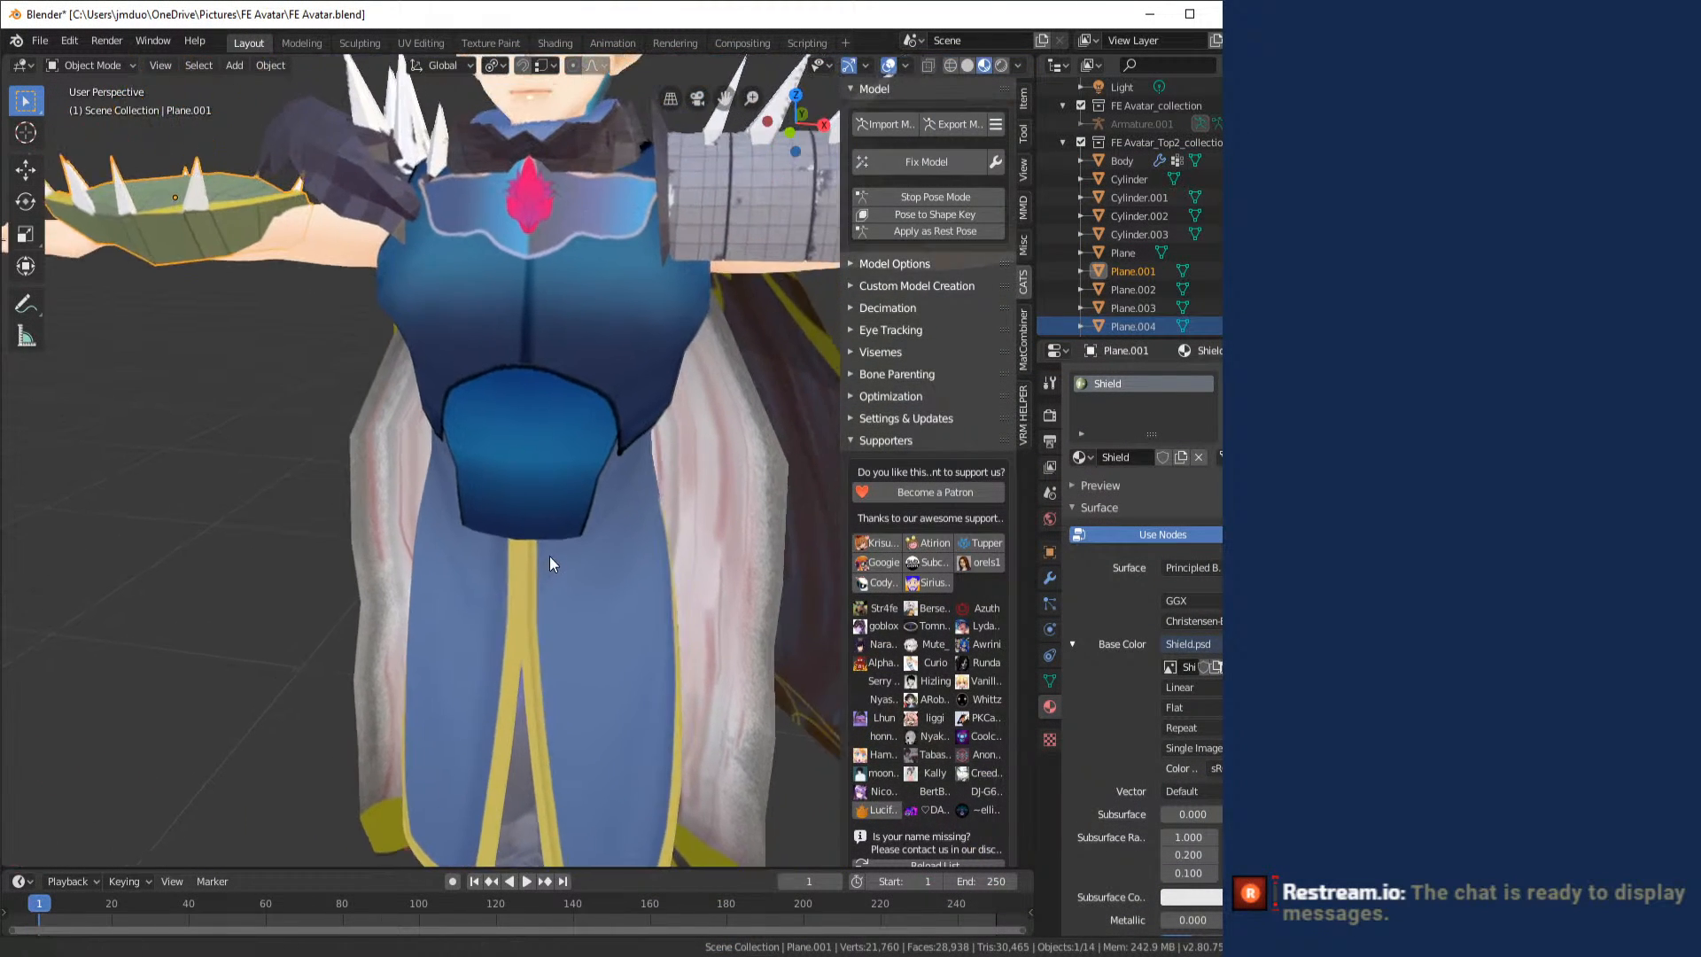
pyautogui.moveTo(450, 636); pyautogui.dragTo(493, 626)
pyautogui.moveTo(273, 653); pyautogui.dragTo(480, 514)
pyautogui.click(481, 514)
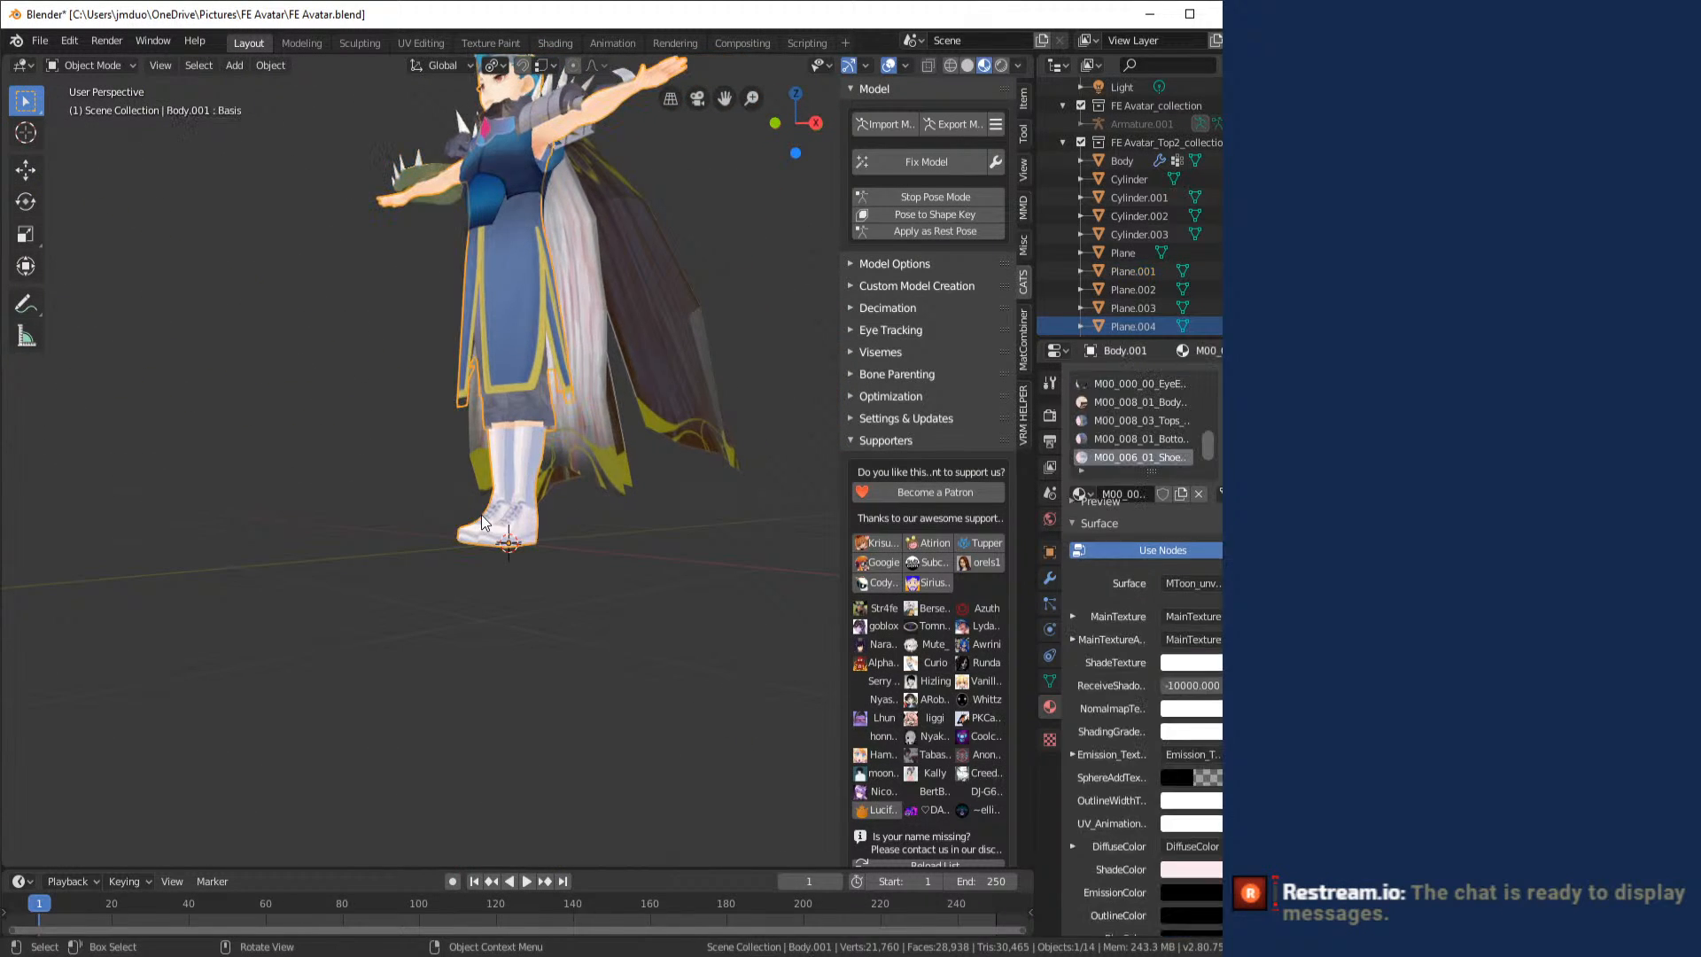
pyautogui.press('KP_Decimal')
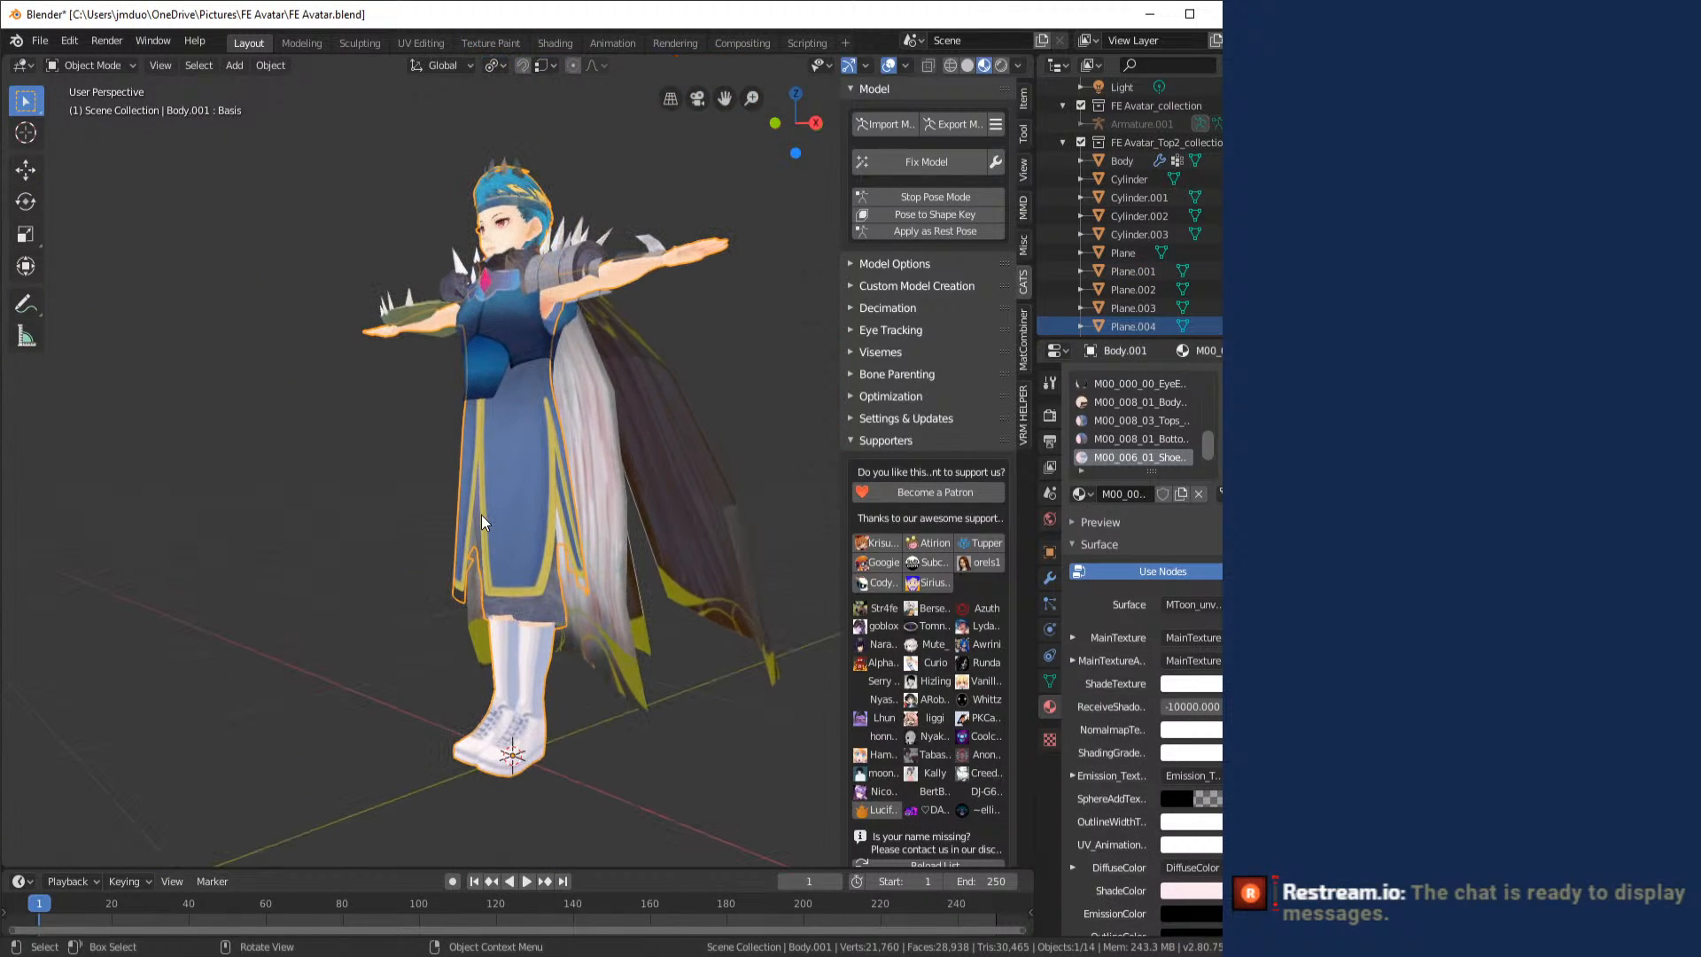
pyautogui.moveTo(478, 620); pyautogui.dragTo(460, 450)
pyautogui.scroll(3, 597, 568)
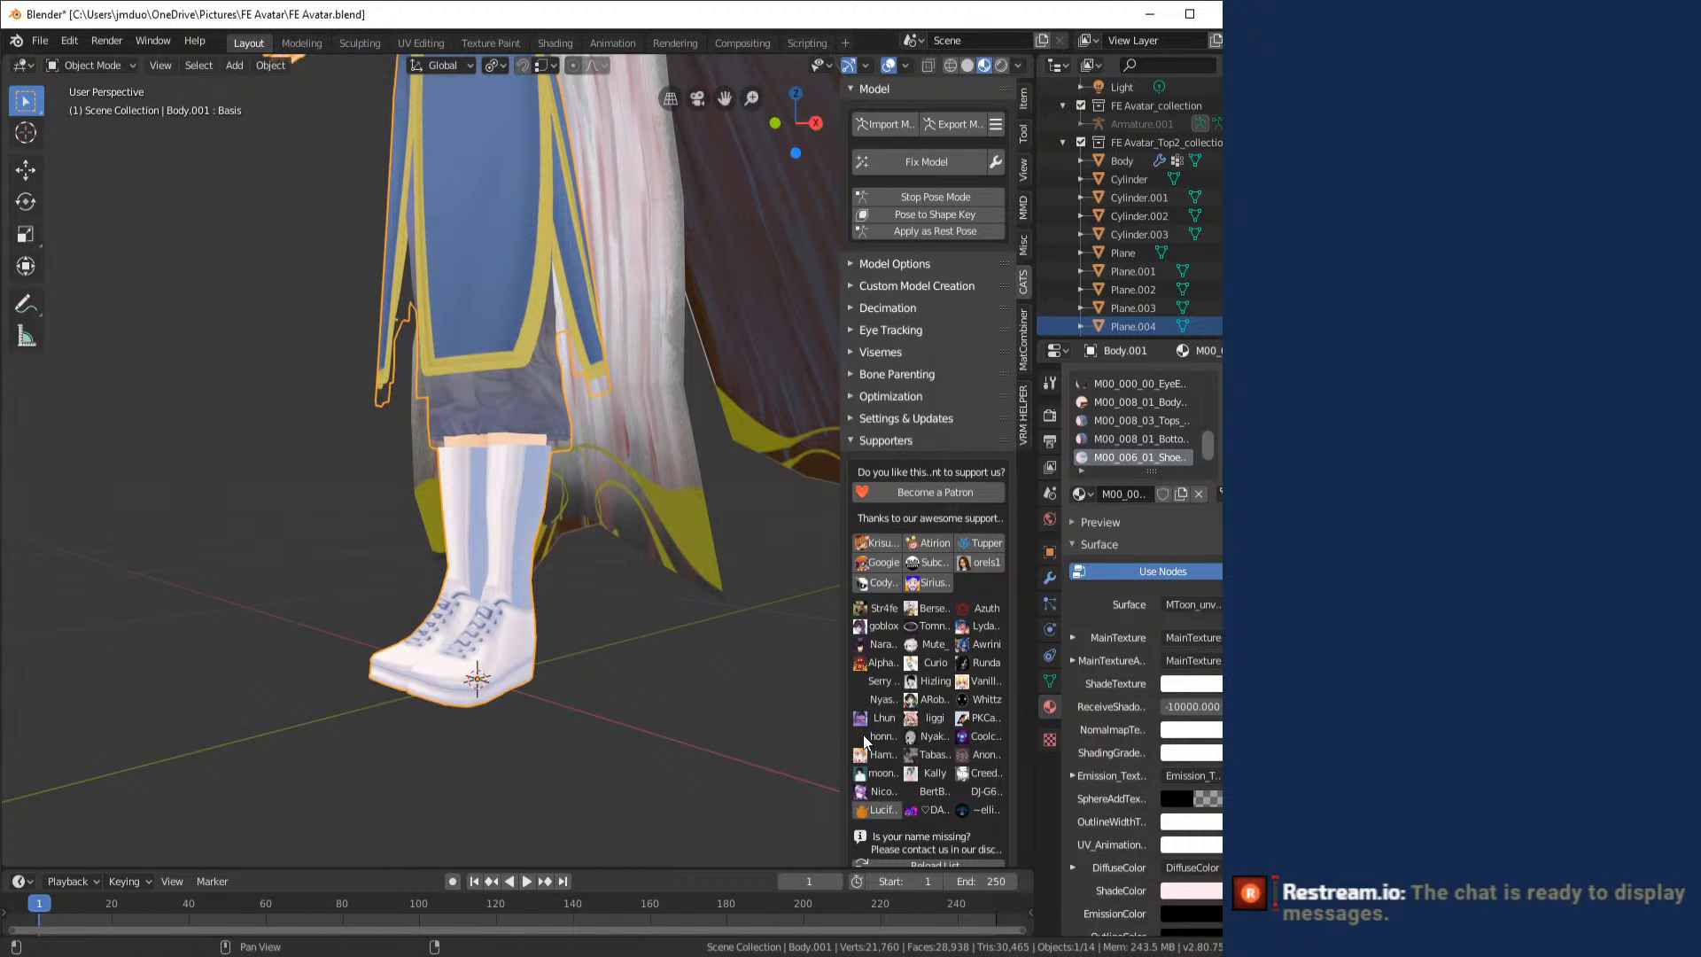
# - Switch to Photos and look over the character outfits in the reference sheet FE Set.png
pyautogui.click(1000, 955)
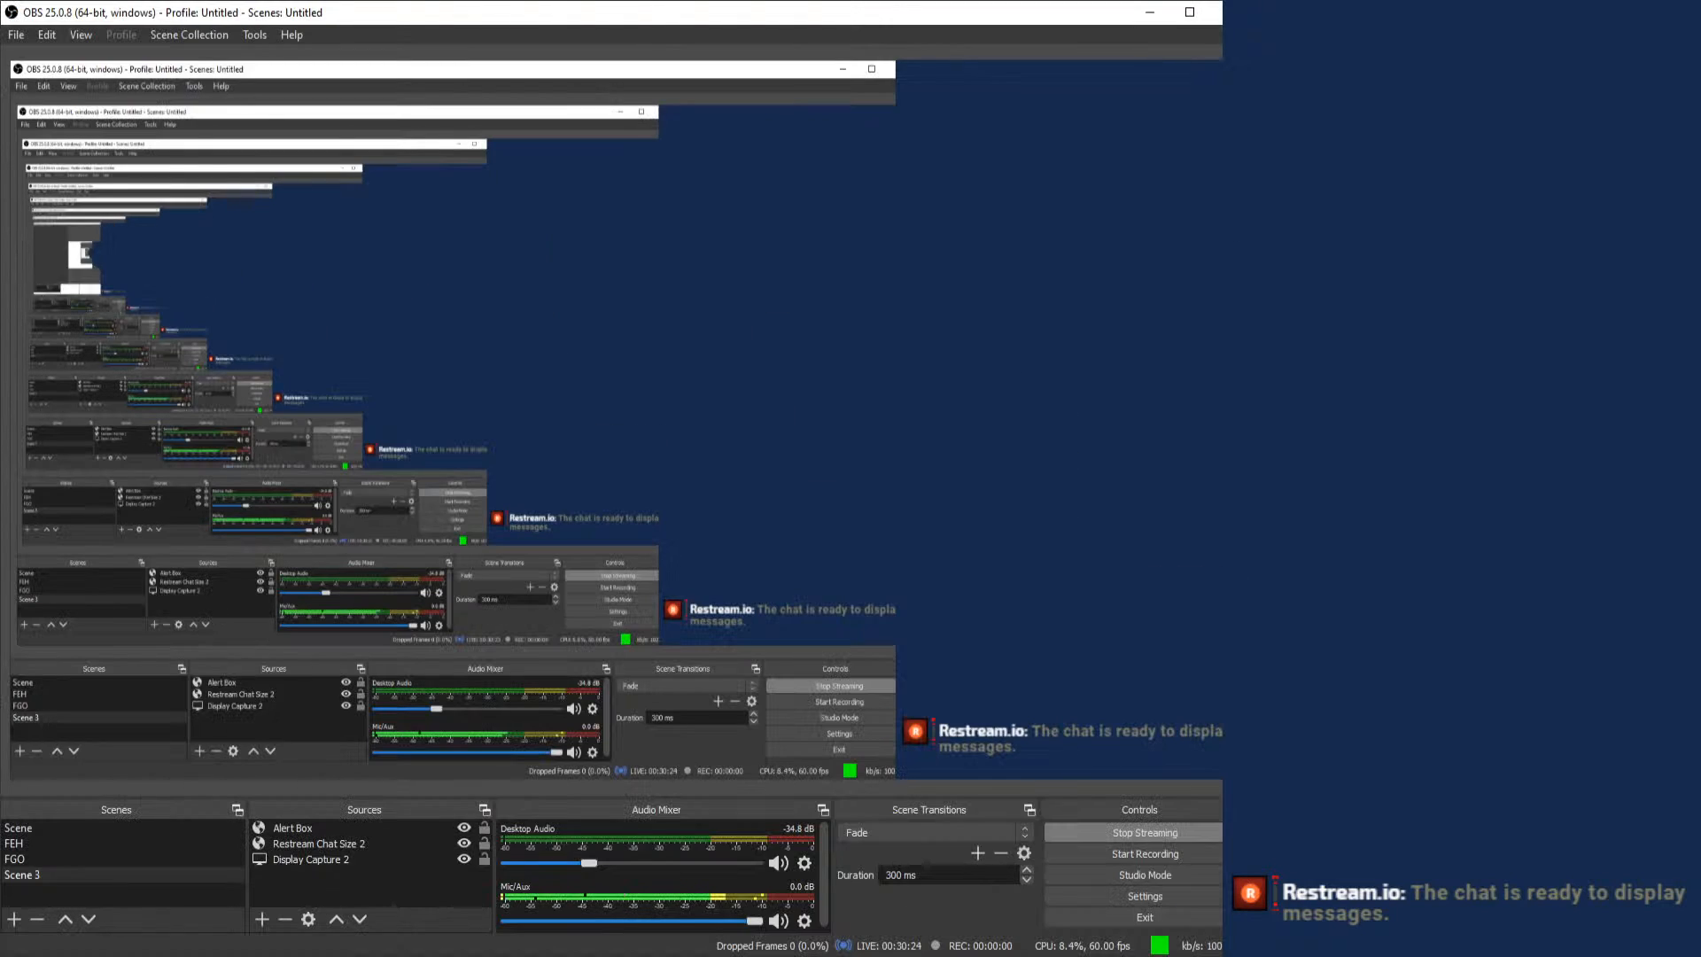
pyautogui.click(1001, 955)
pyautogui.hotkey('alt', 'Tab')
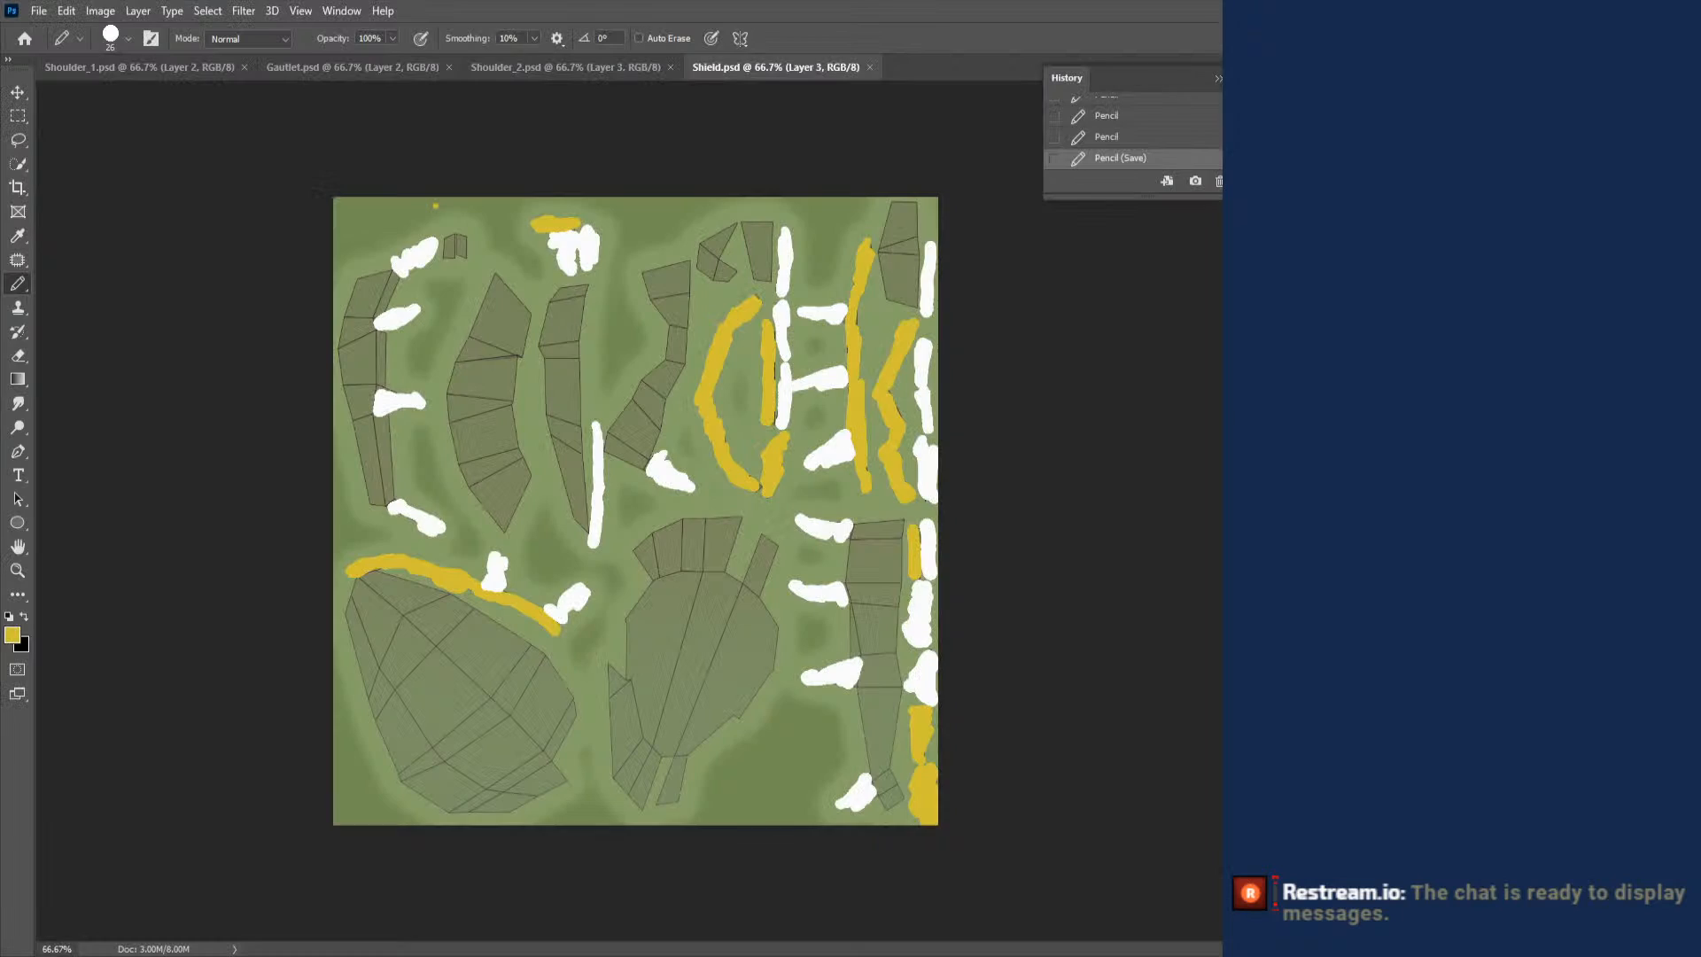
pyautogui.click(1001, 955)
pyautogui.moveTo(977, 955)
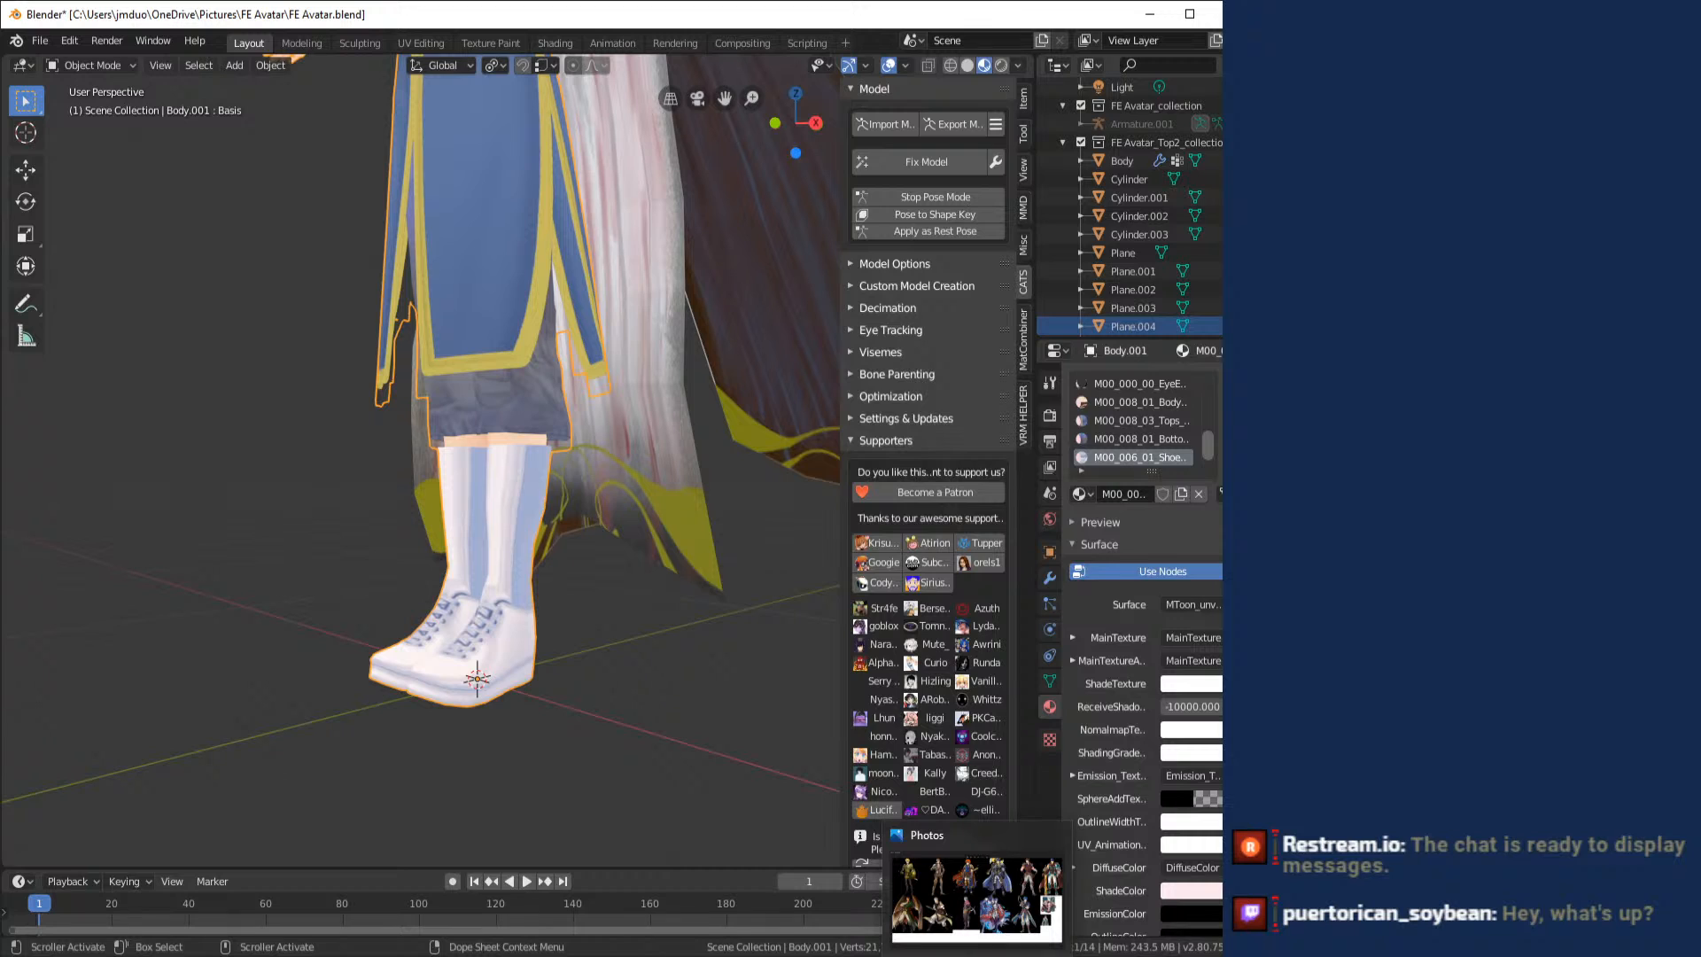
pyautogui.click(976, 954)
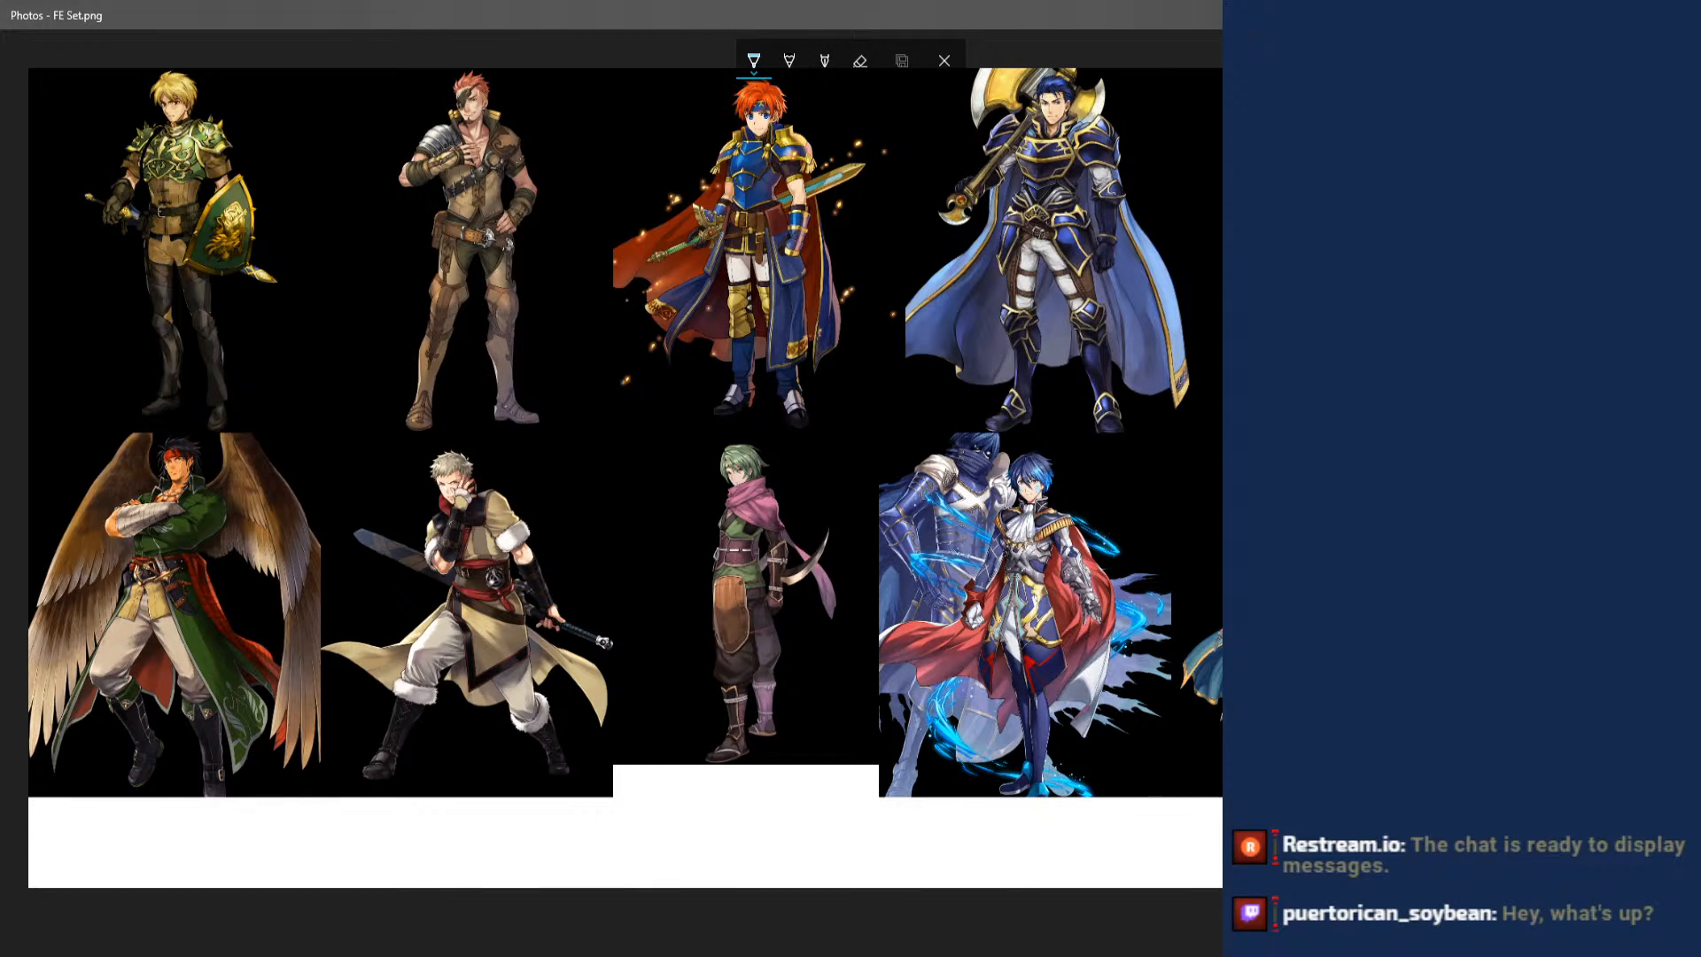
pyautogui.click(803, 955)
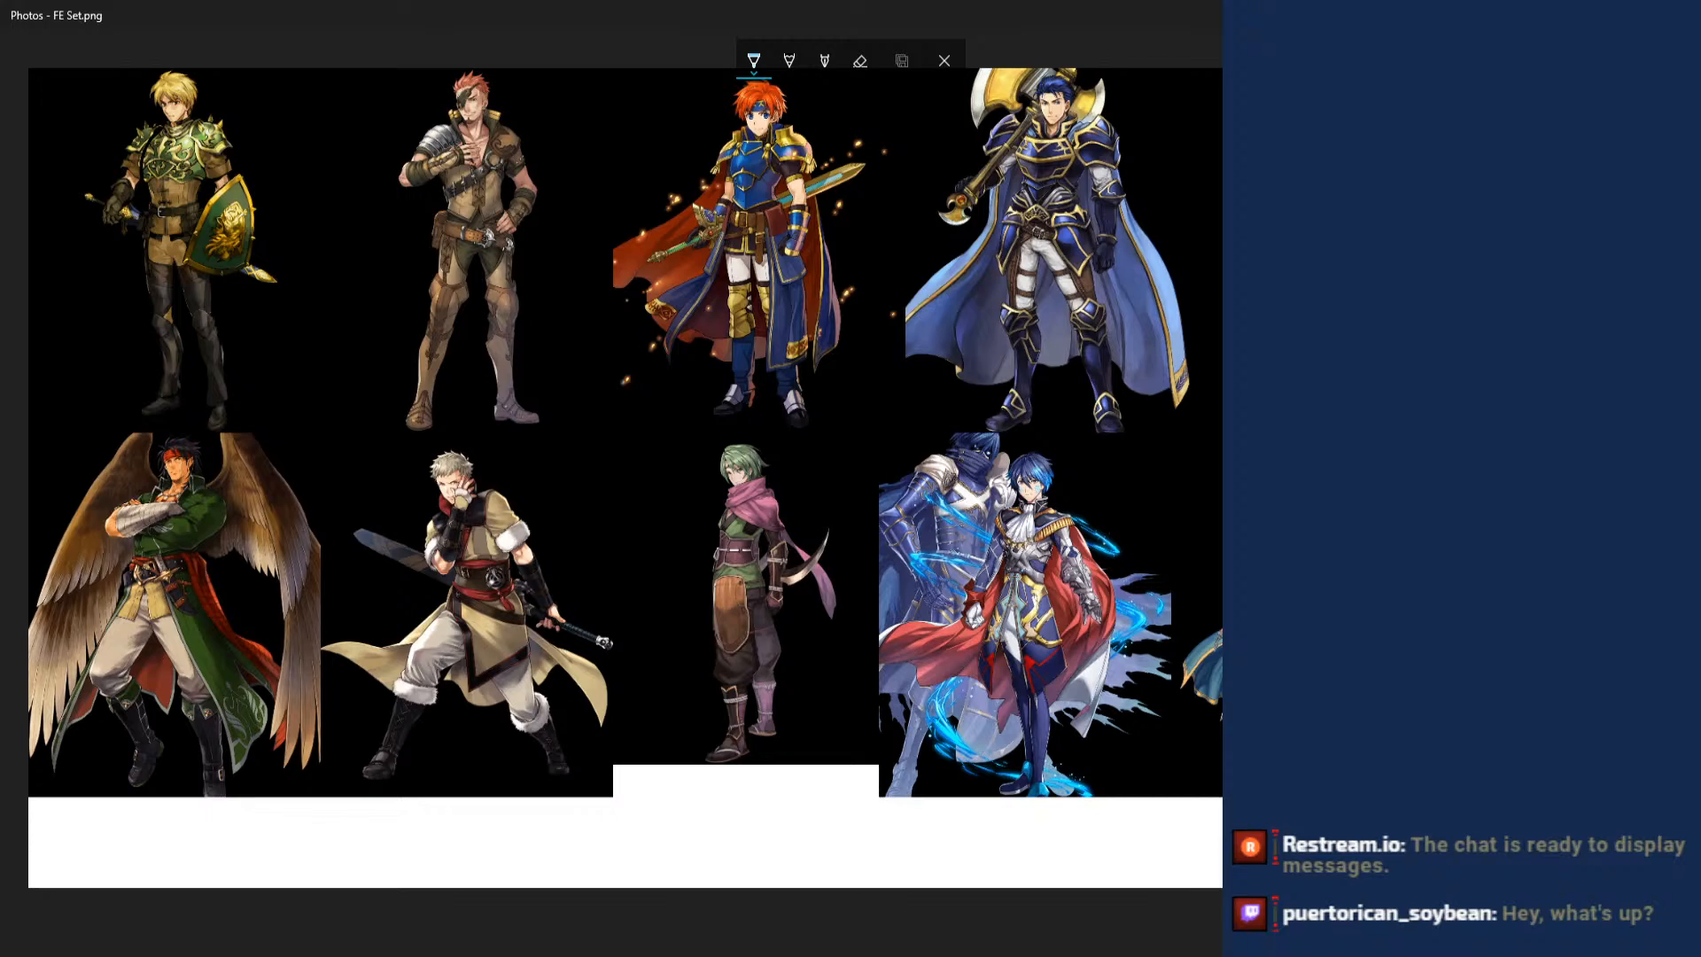
pyautogui.click(1453, 478)
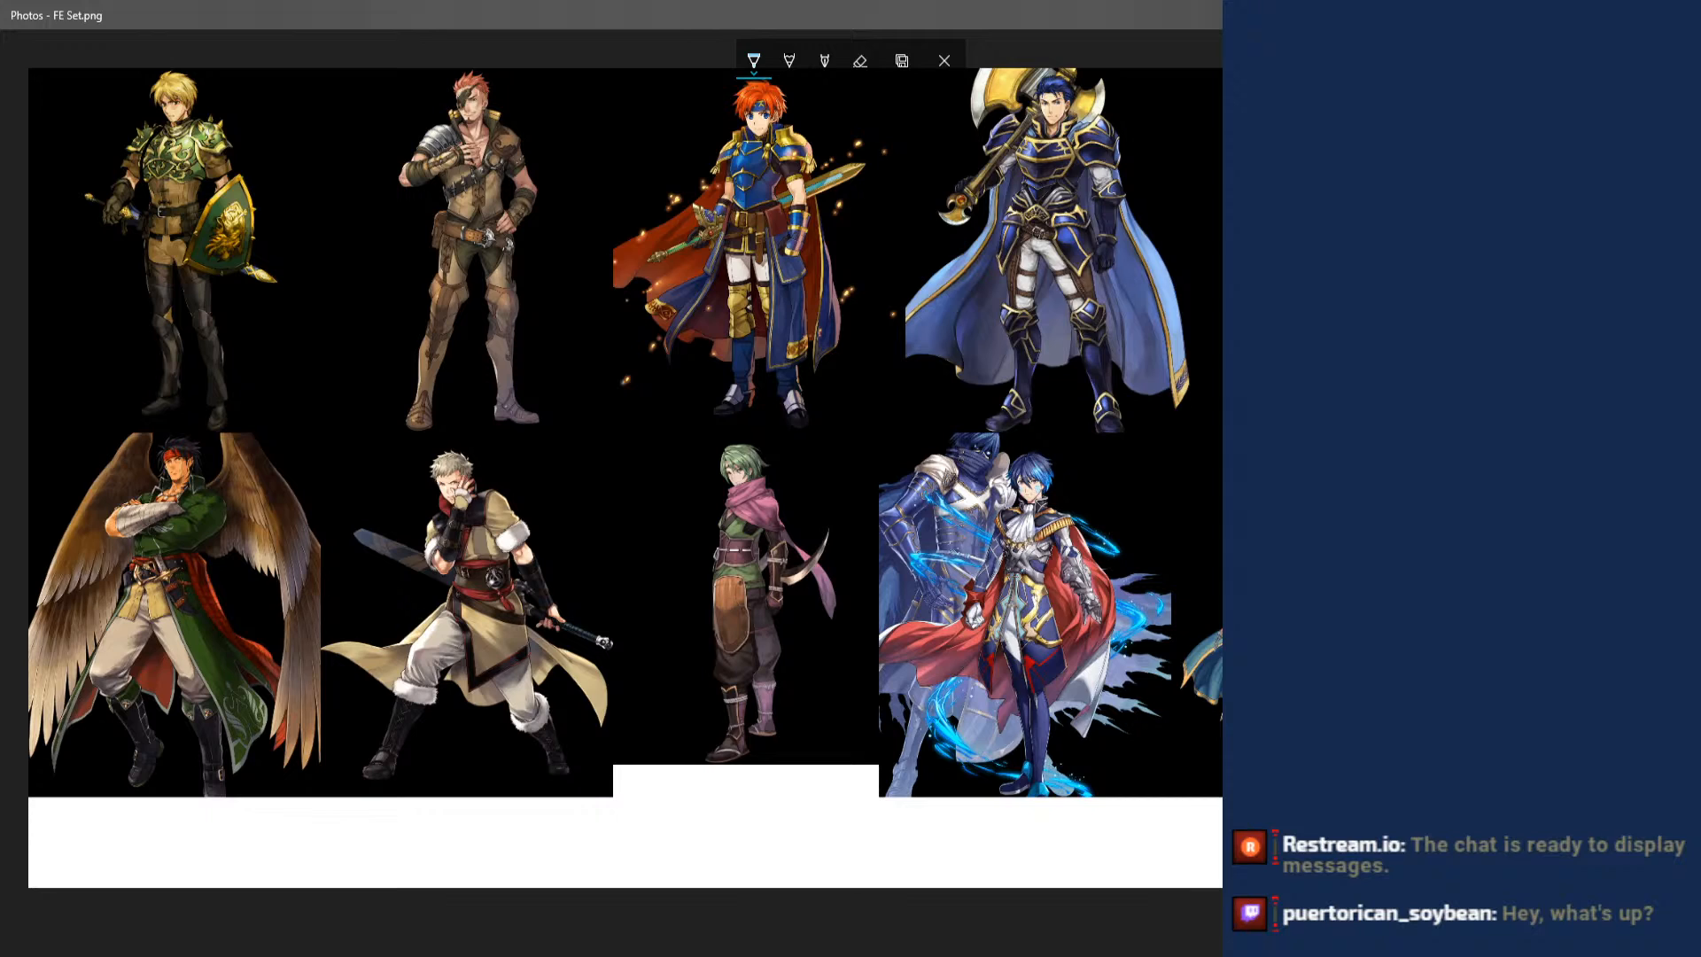
# - Switch to Photoshop and open M00_006_01_Shoes_01.png from the first exported texture folder inside FE Avatar
pyautogui.hotkey('alt', 'Tab')
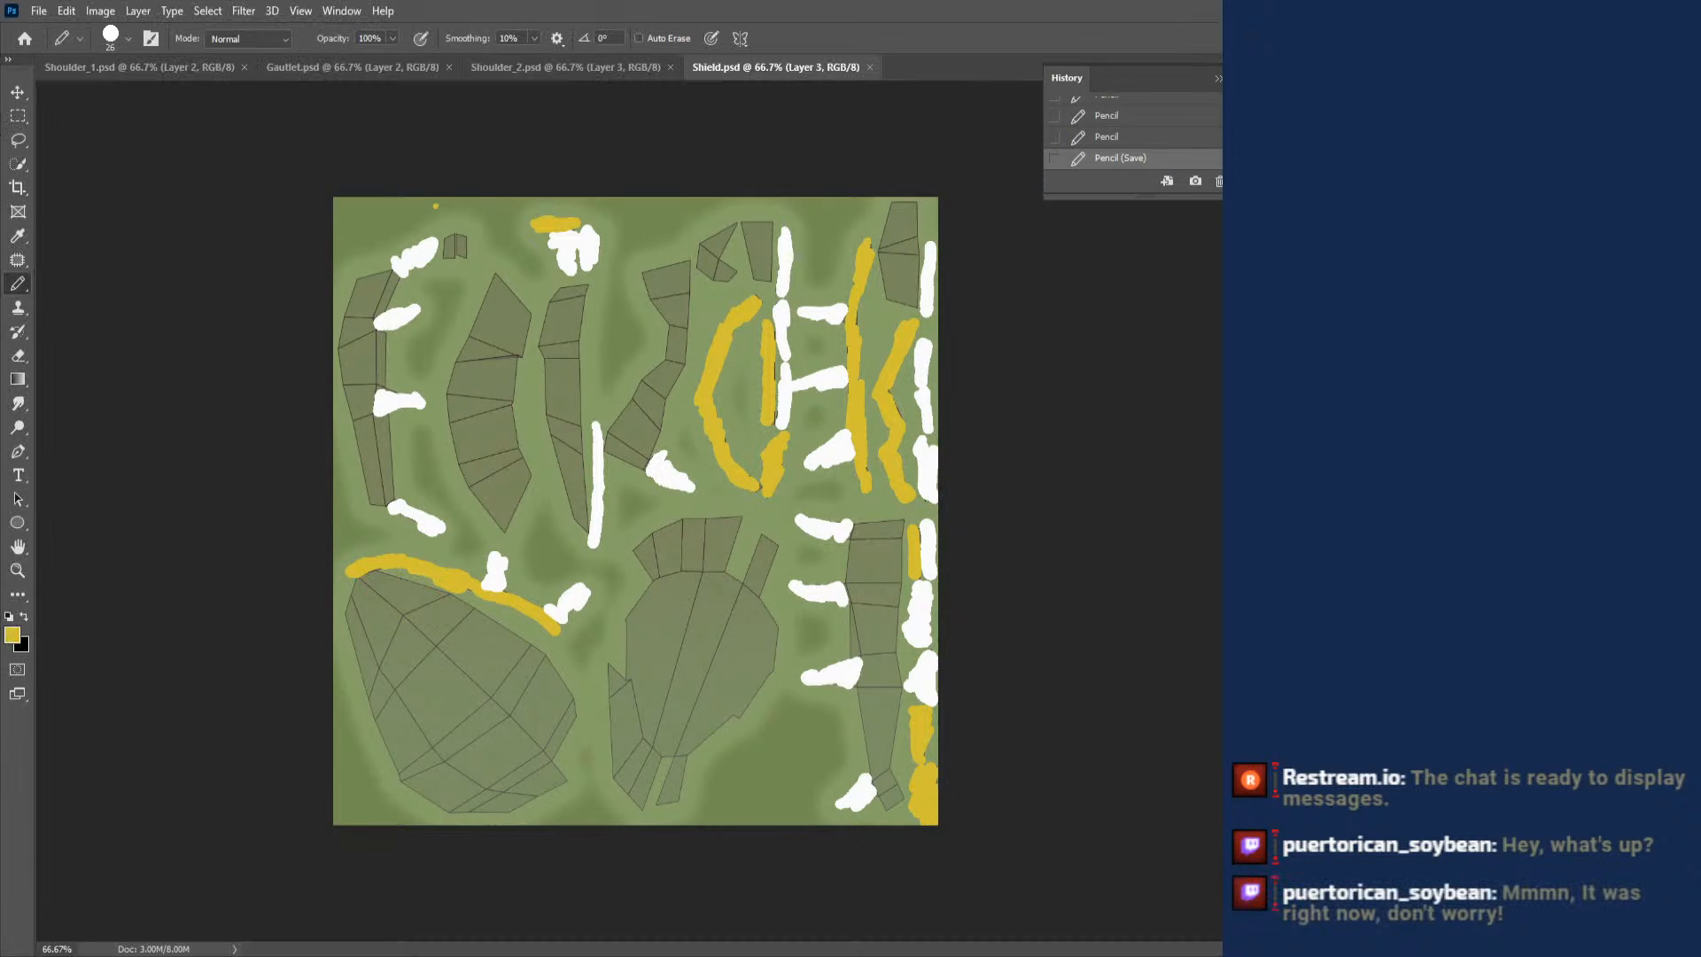
pyautogui.click(37, 12)
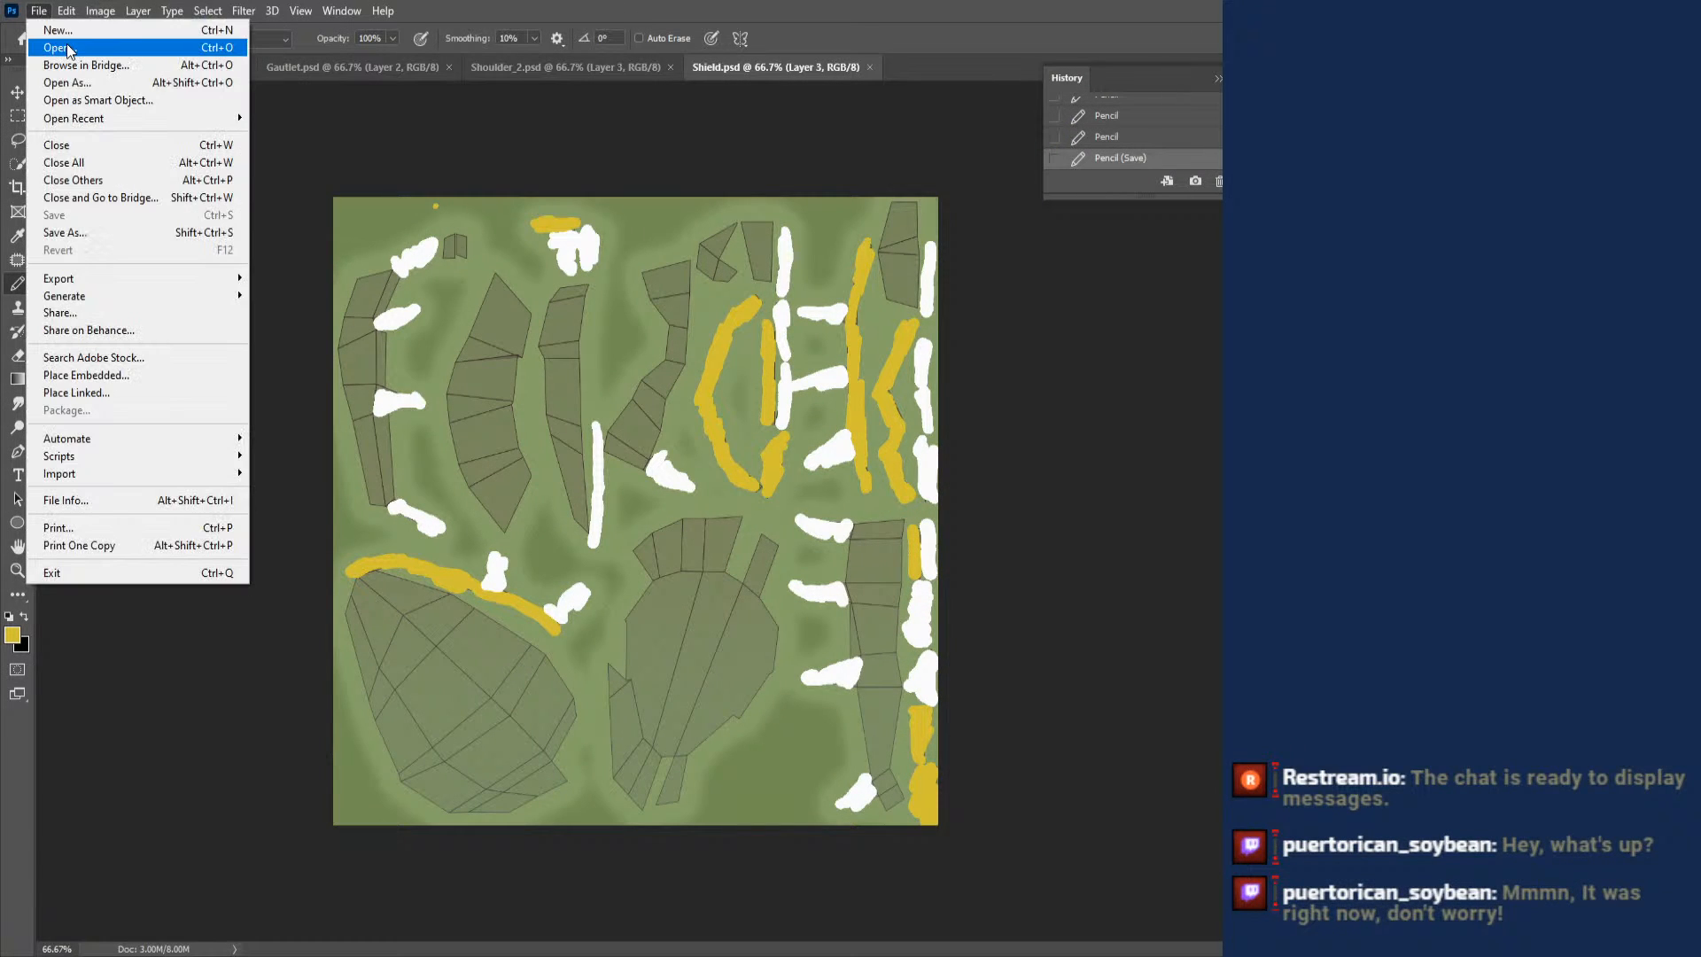
pyautogui.click(61, 48)
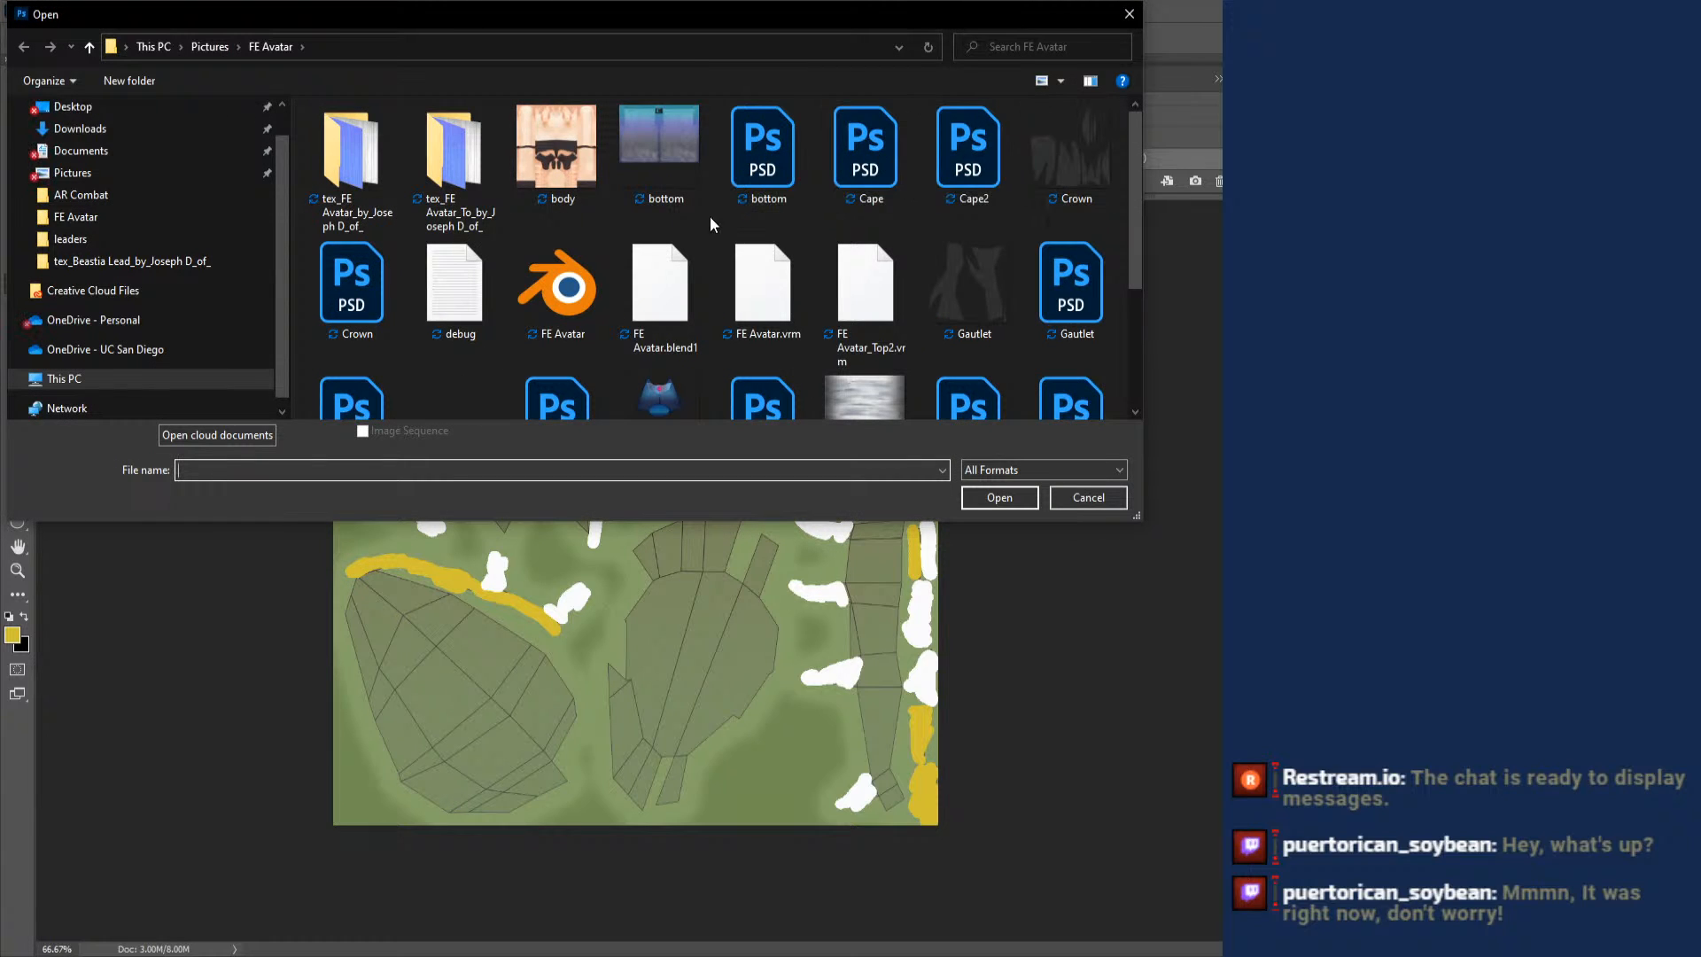
pyautogui.moveTo(1131, 220); pyautogui.dragTo(1118, 355)
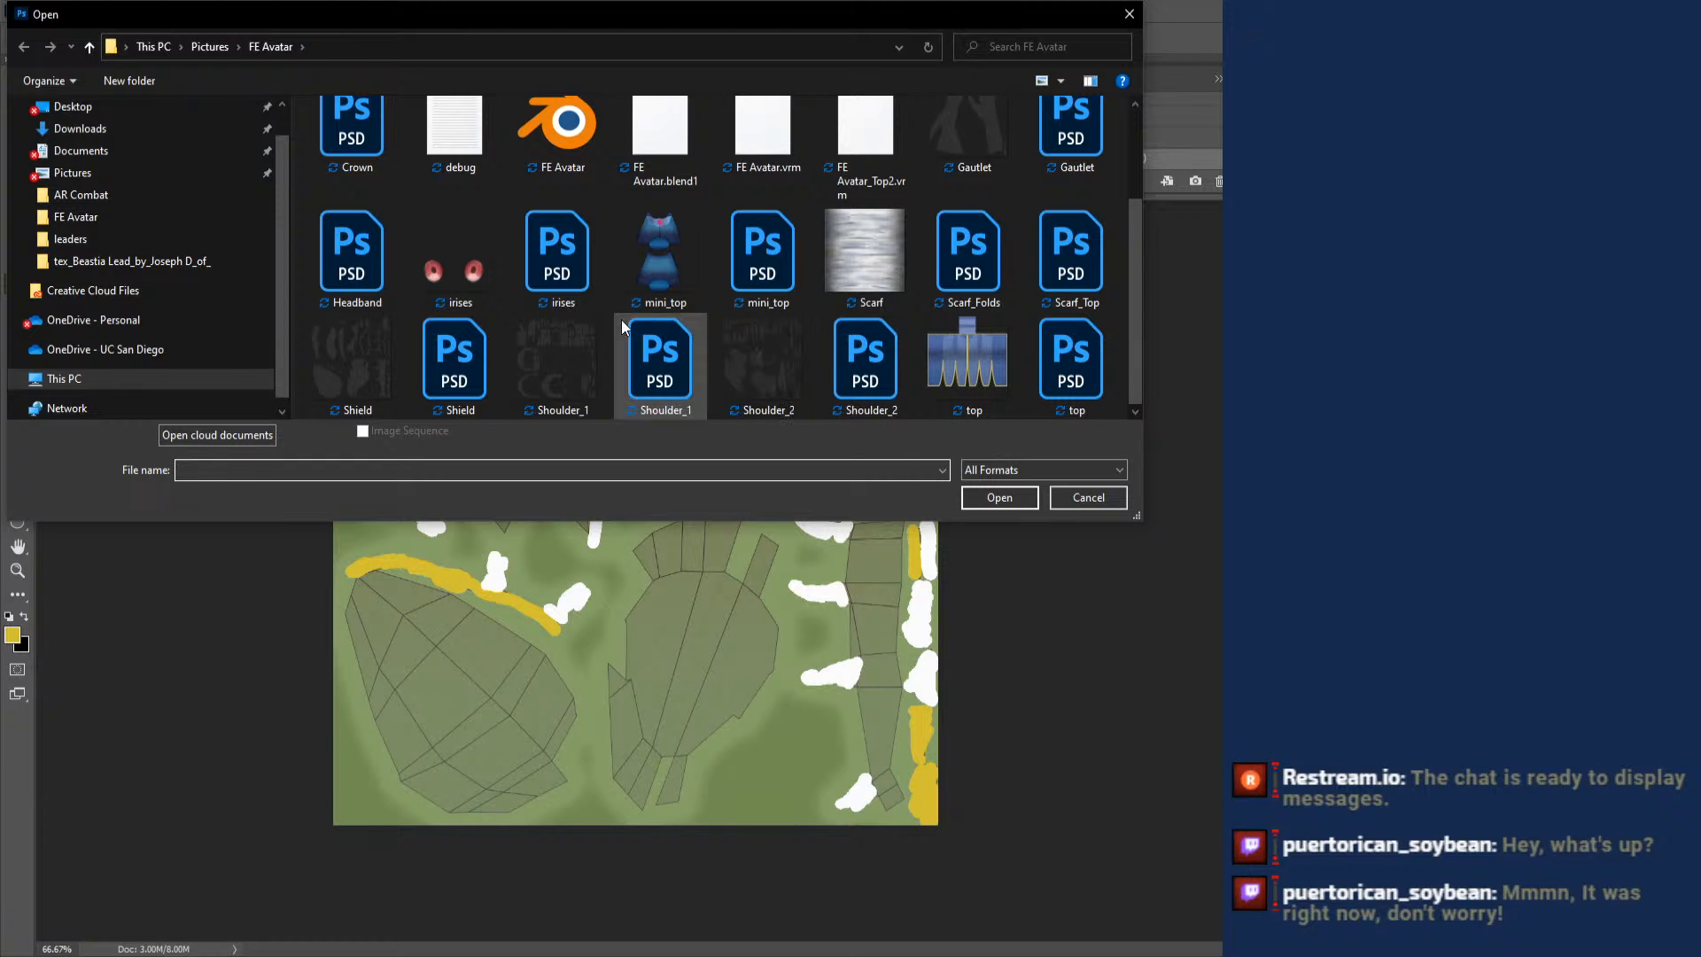
pyautogui.scroll(2, 523, 278)
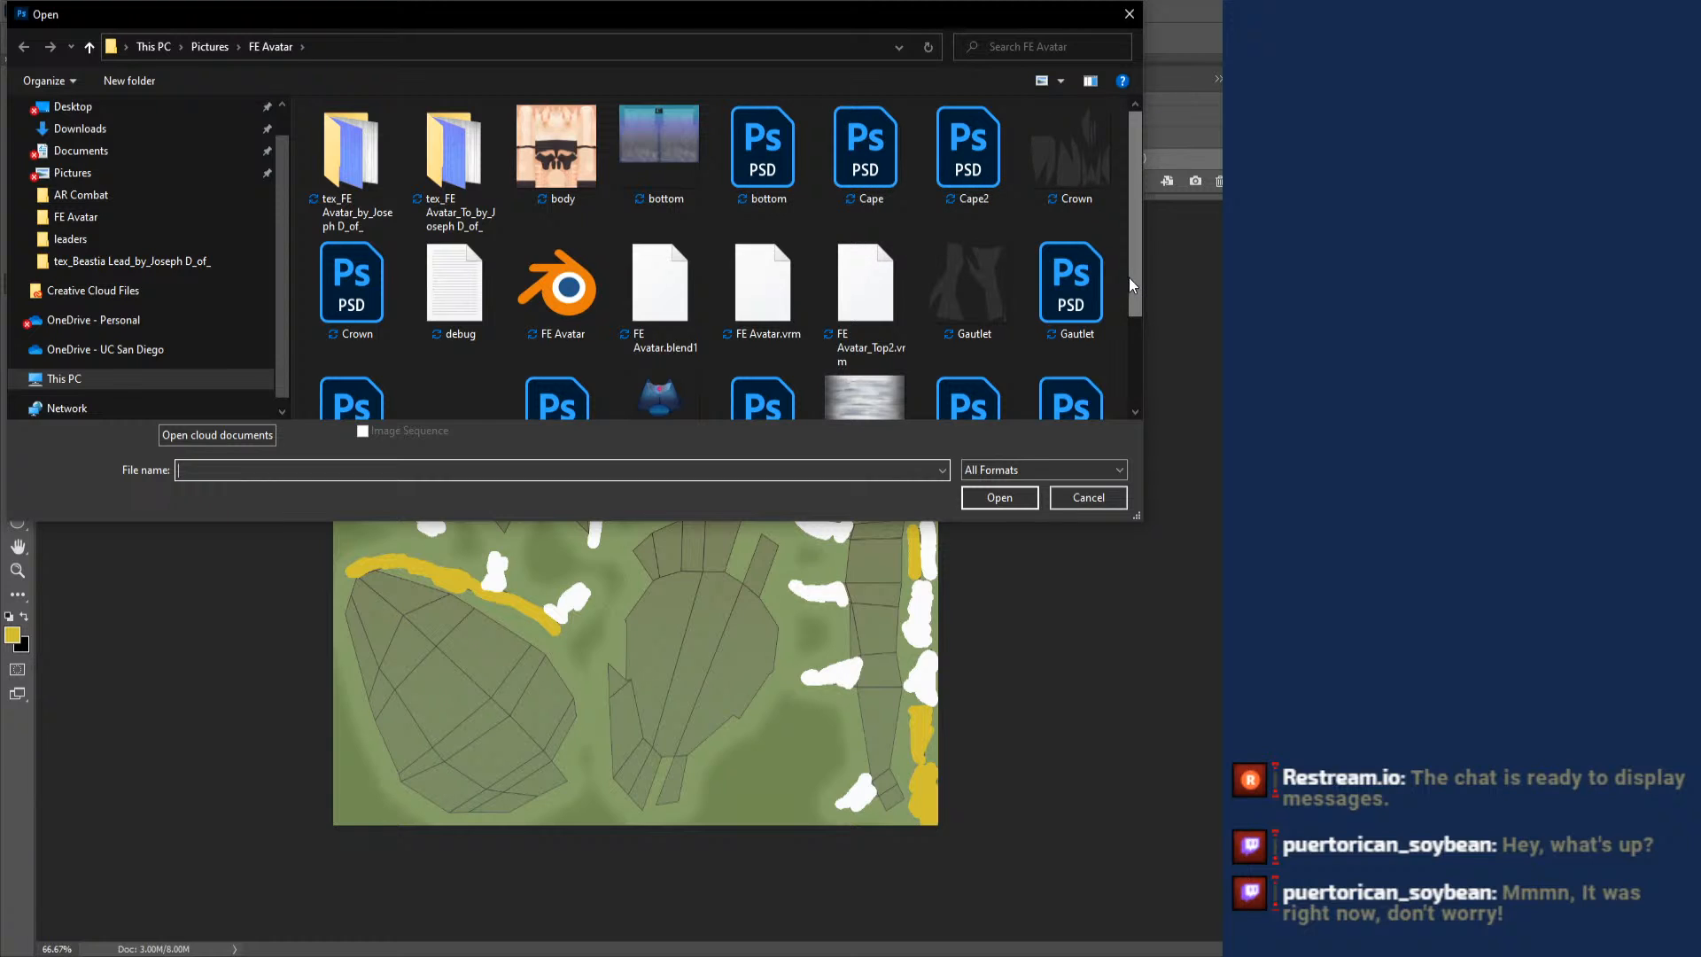
pyautogui.moveTo(1128, 278); pyautogui.dragTo(1145, 325)
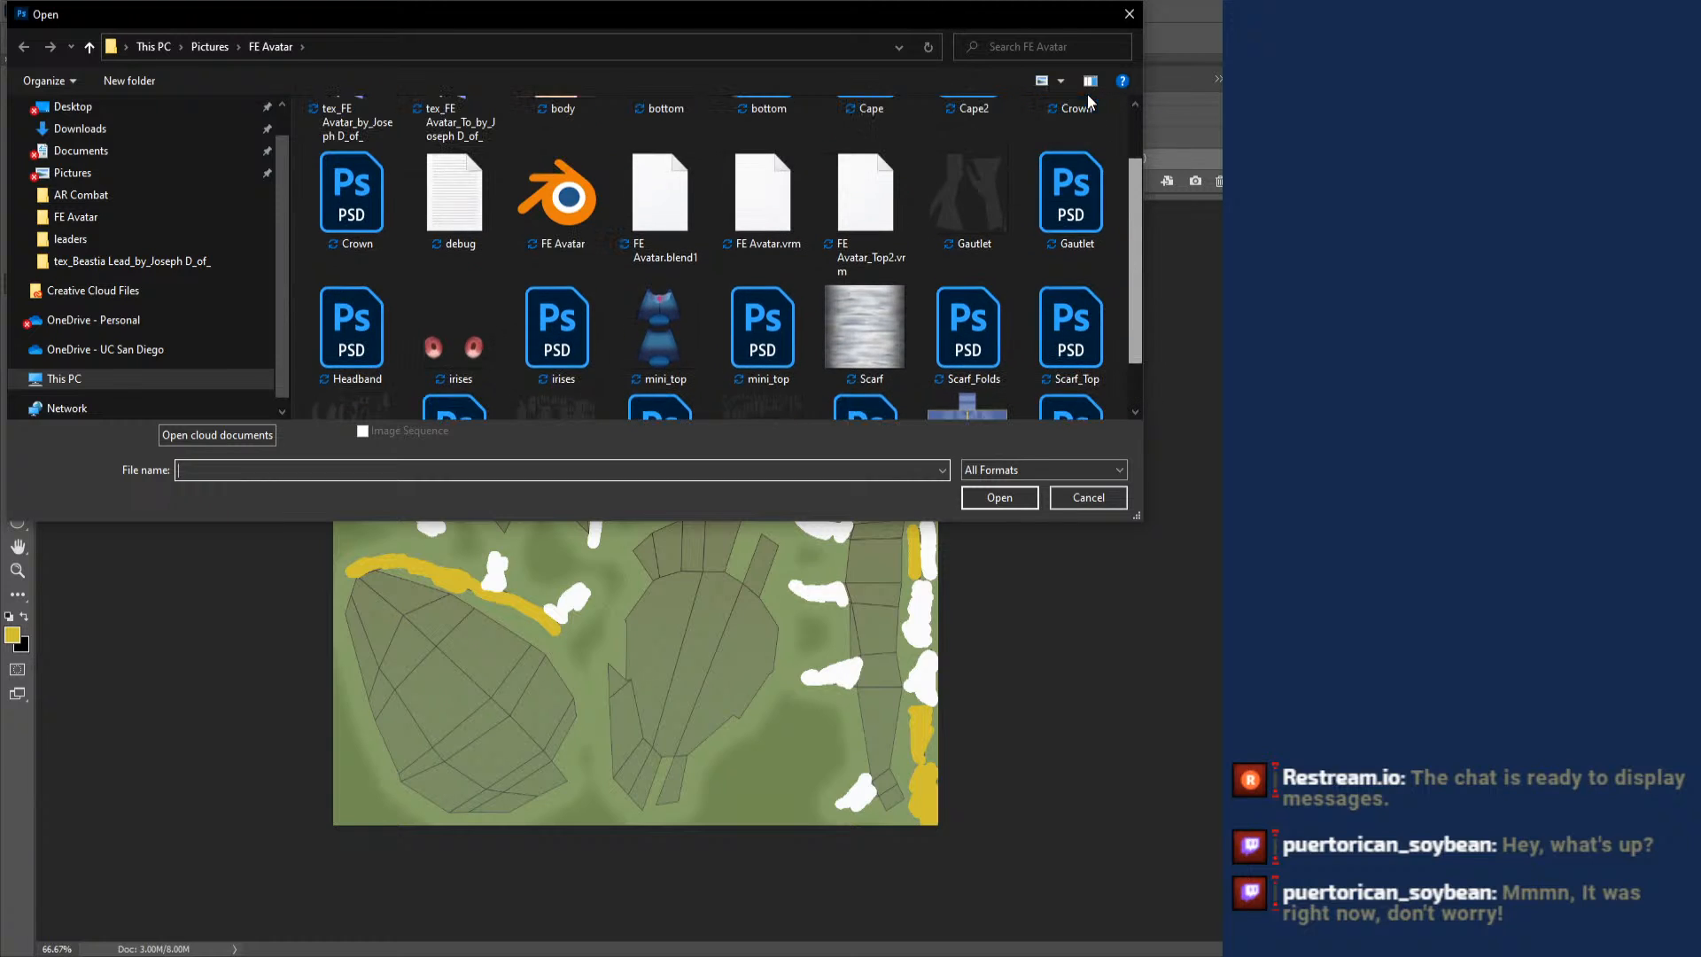
pyautogui.moveTo(1123, 208); pyautogui.dragTo(1087, 96)
pyautogui.scroll(2, 411, 159)
pyautogui.click(376, 168)
pyautogui.doubleClick(375, 168)
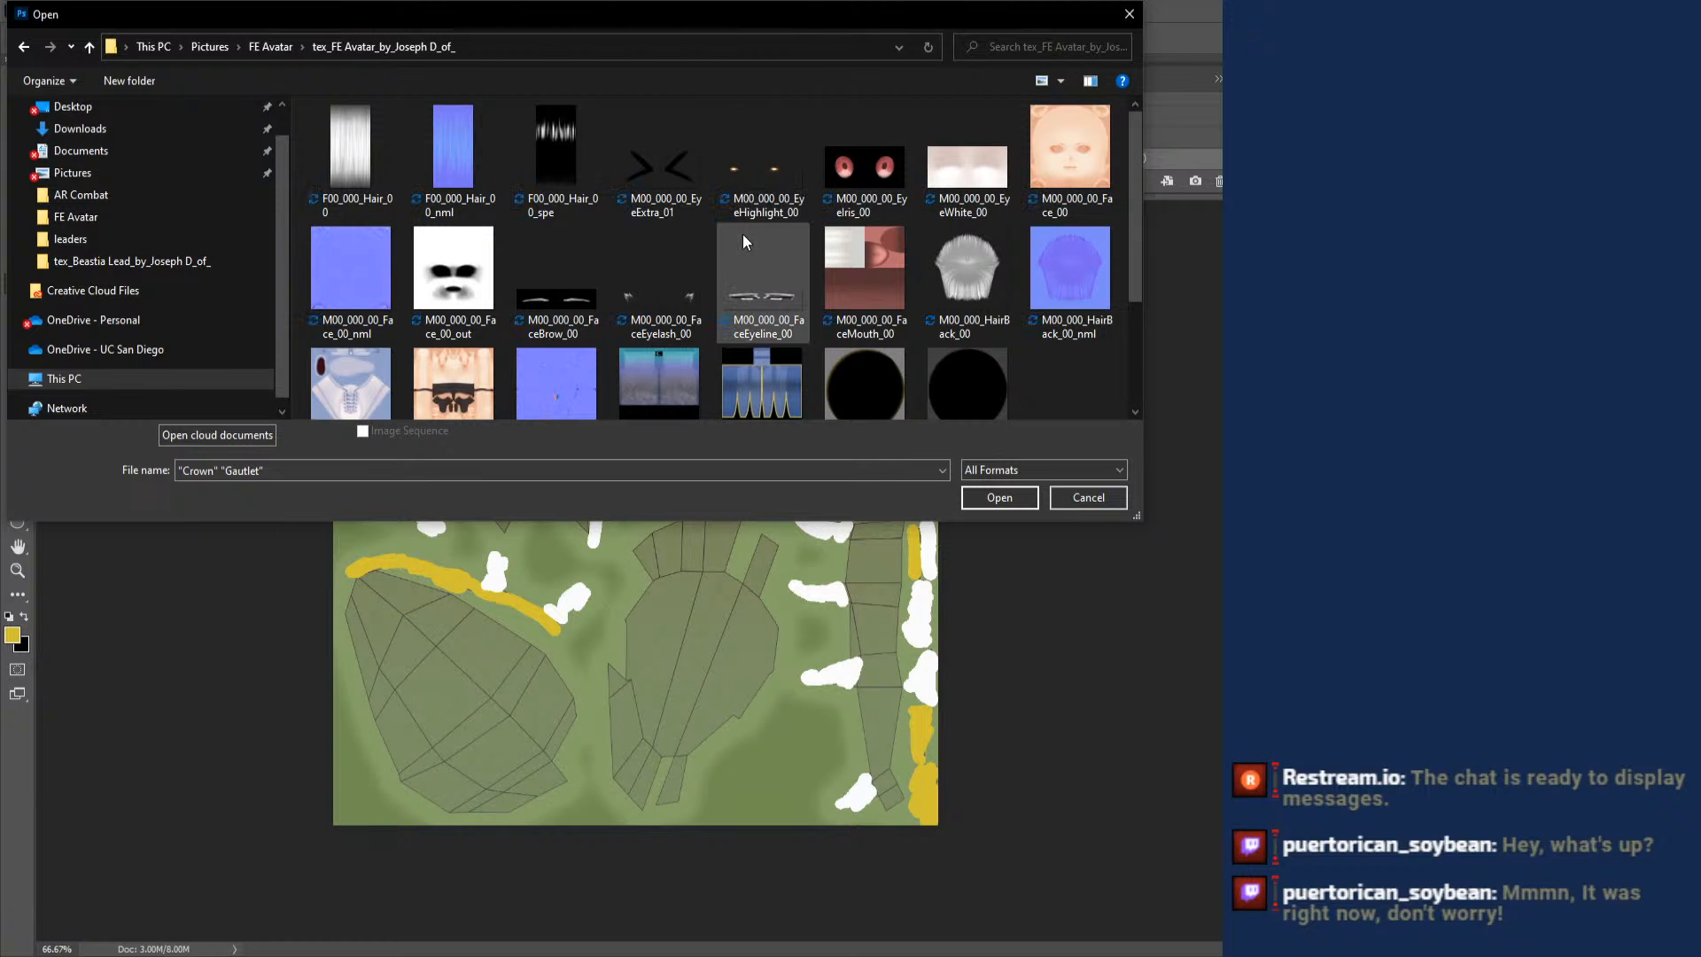
pyautogui.scroll(-1, 743, 251)
pyautogui.press('Escape')
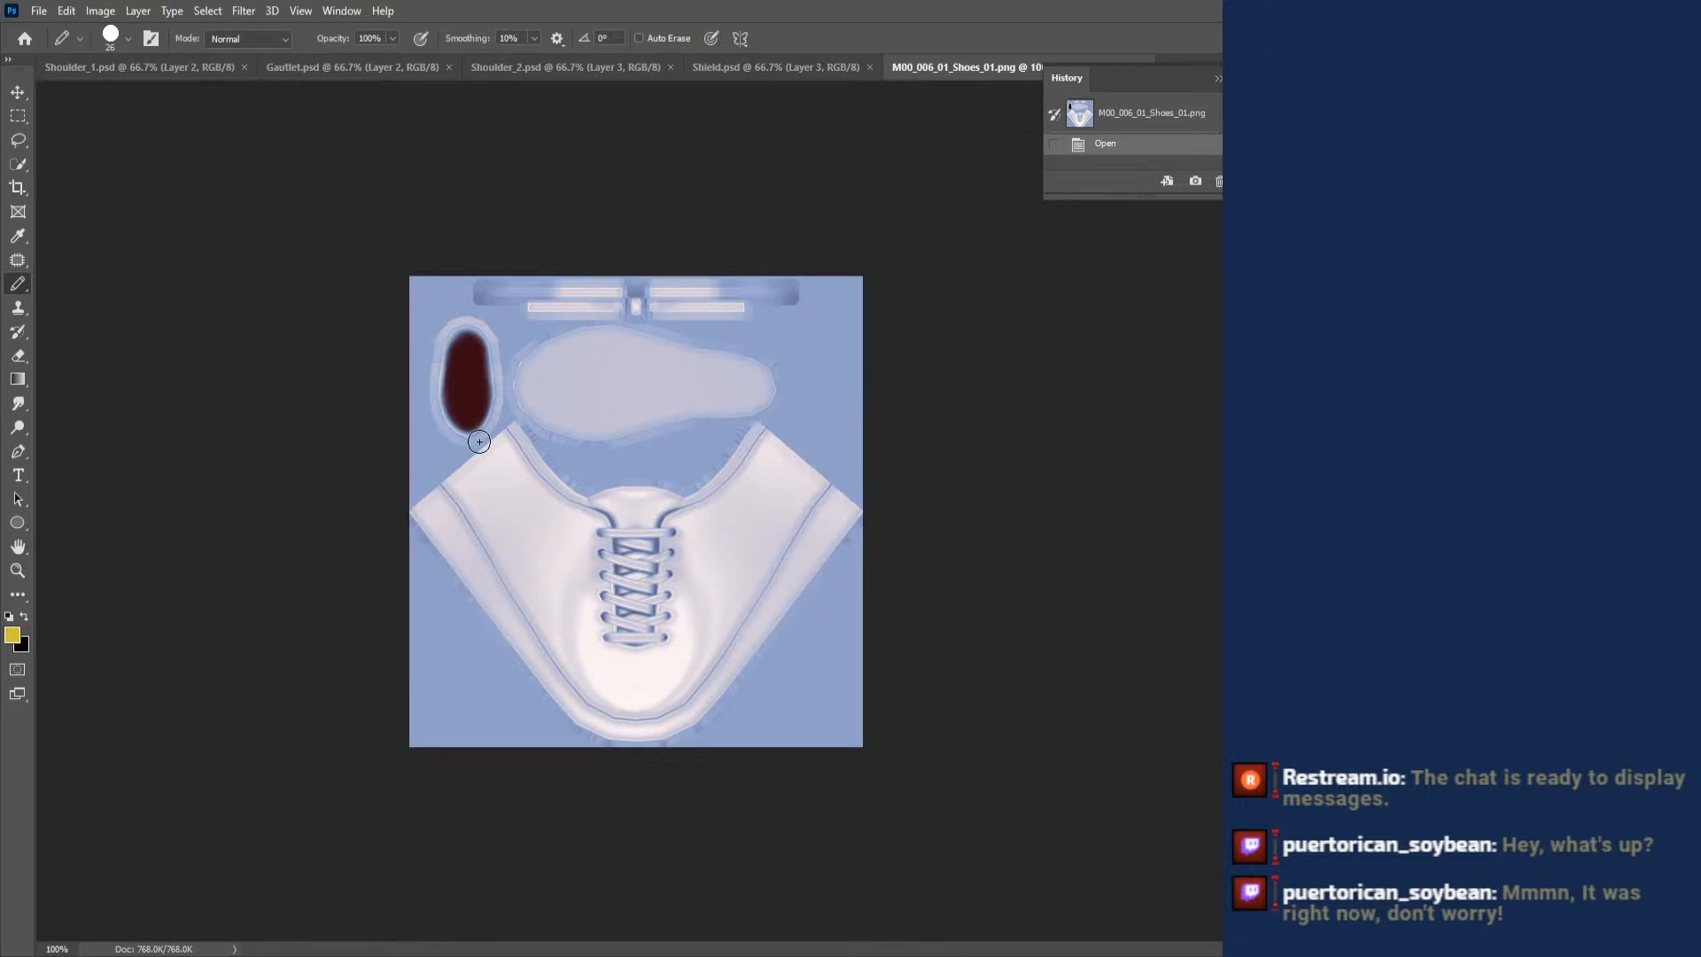
# - Make off-white the paint colour and add a vertical symmetry axis through the centre of the shoe texture
pyautogui.scroll(2, 557, 471)
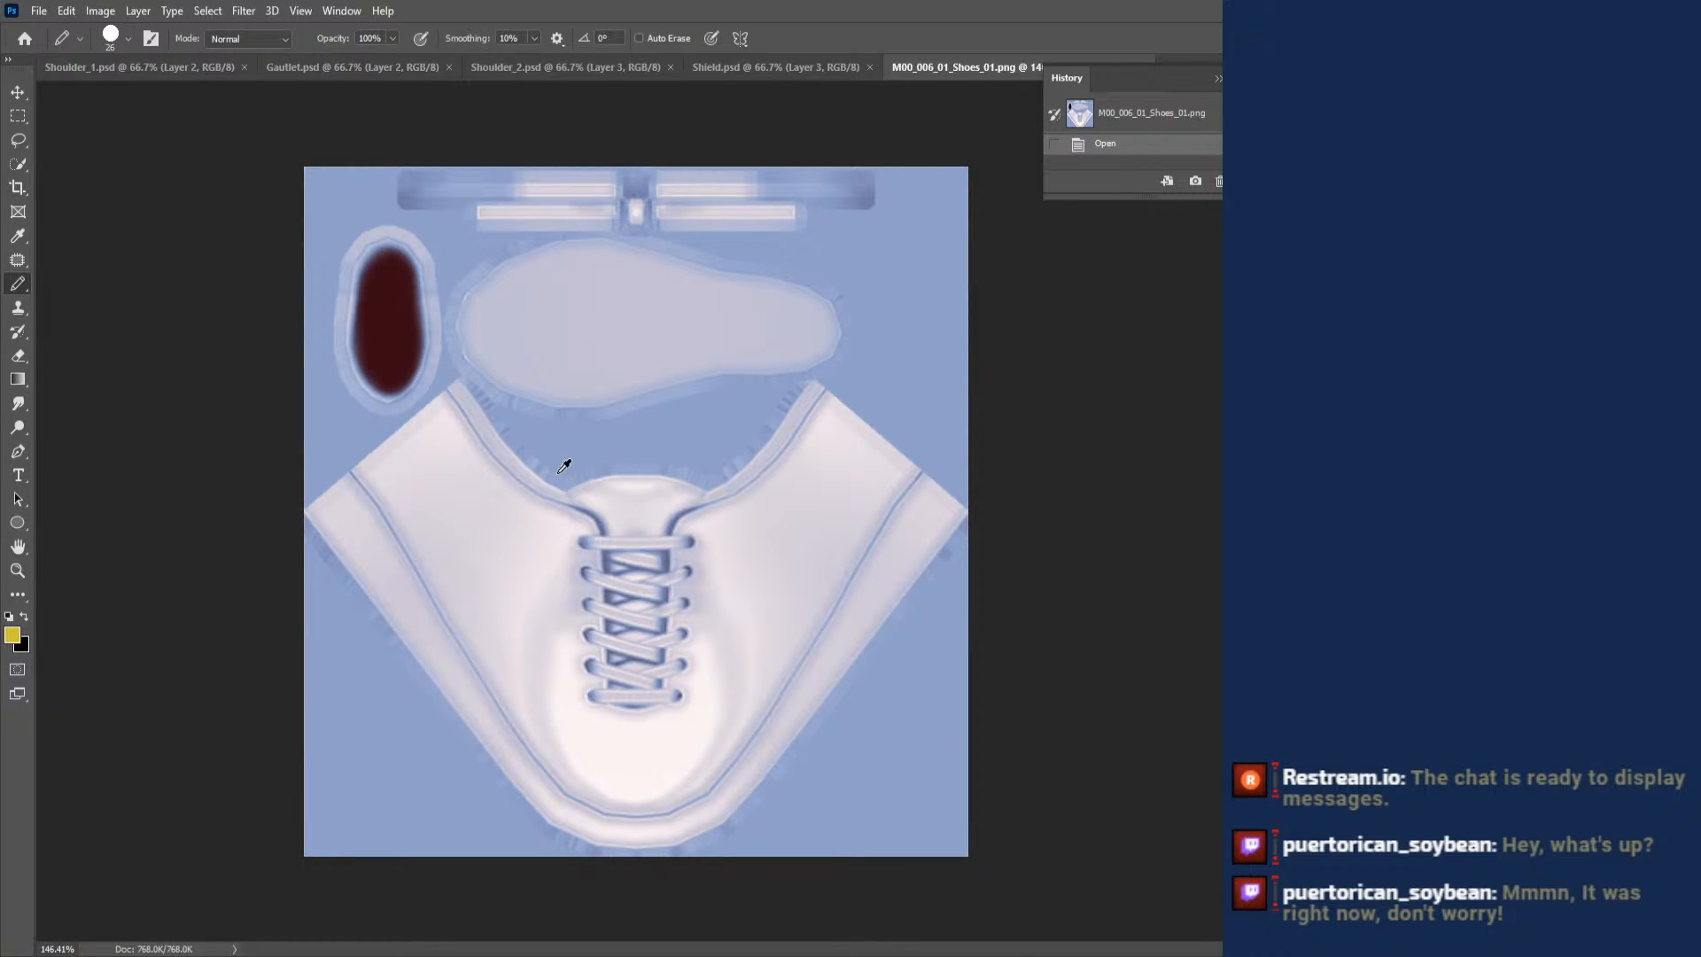
pyautogui.scroll(2, 563, 466)
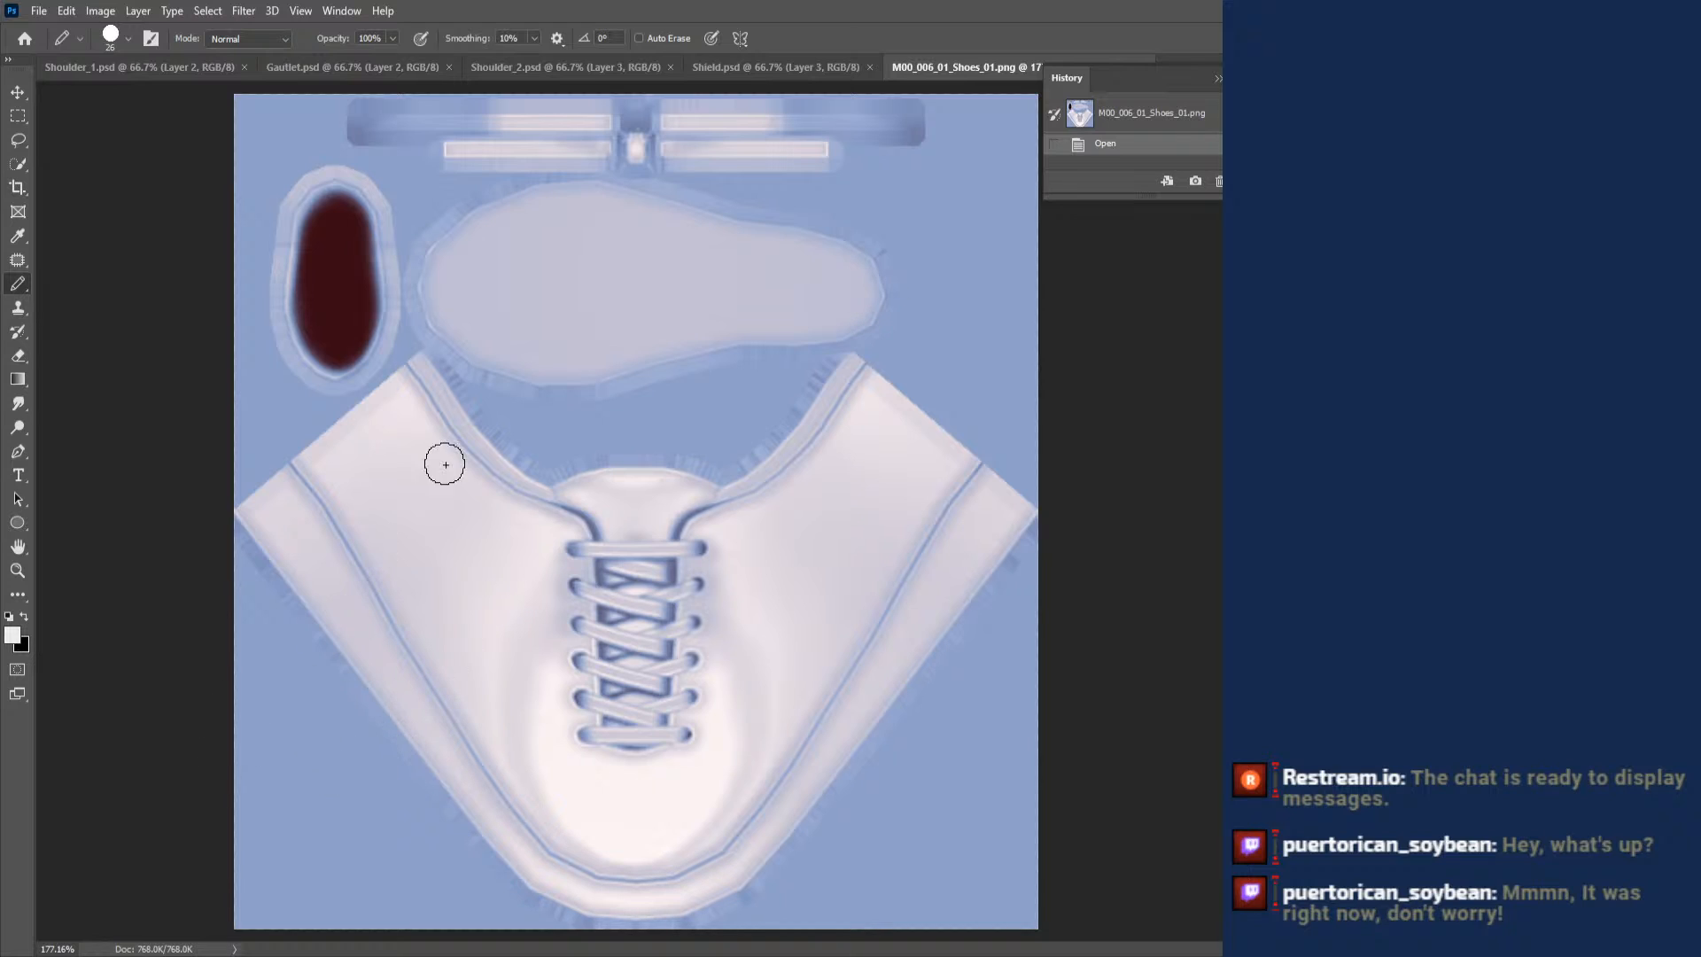
pyautogui.click(744, 36)
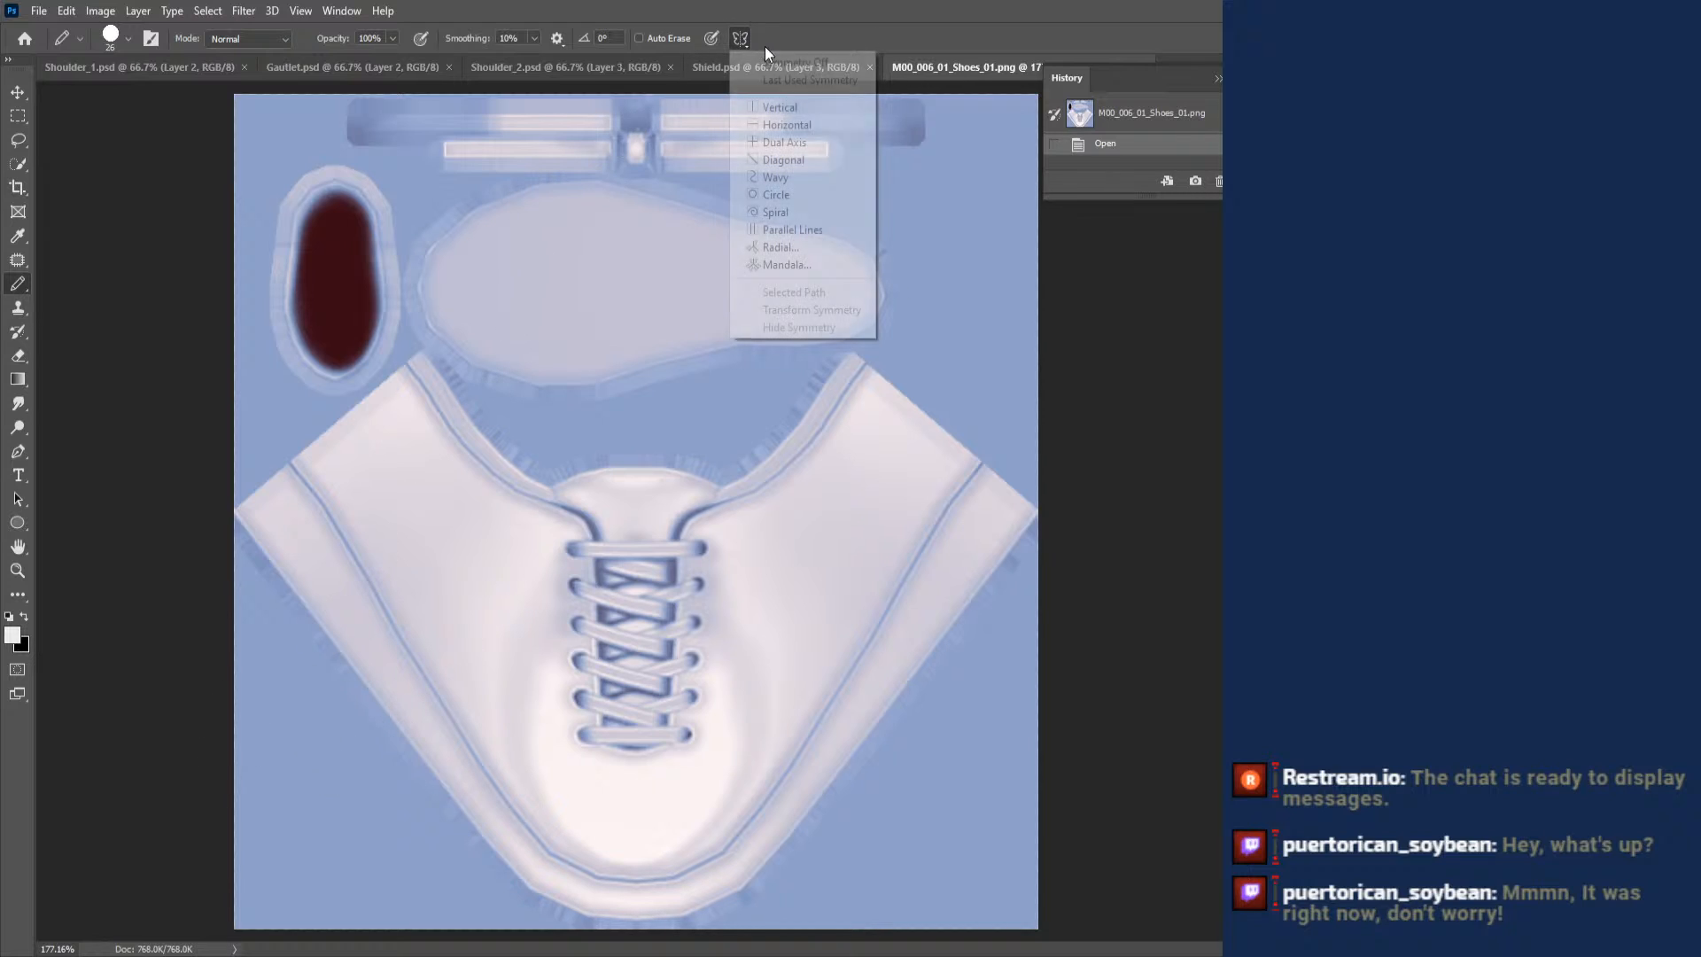
pyautogui.click(809, 108)
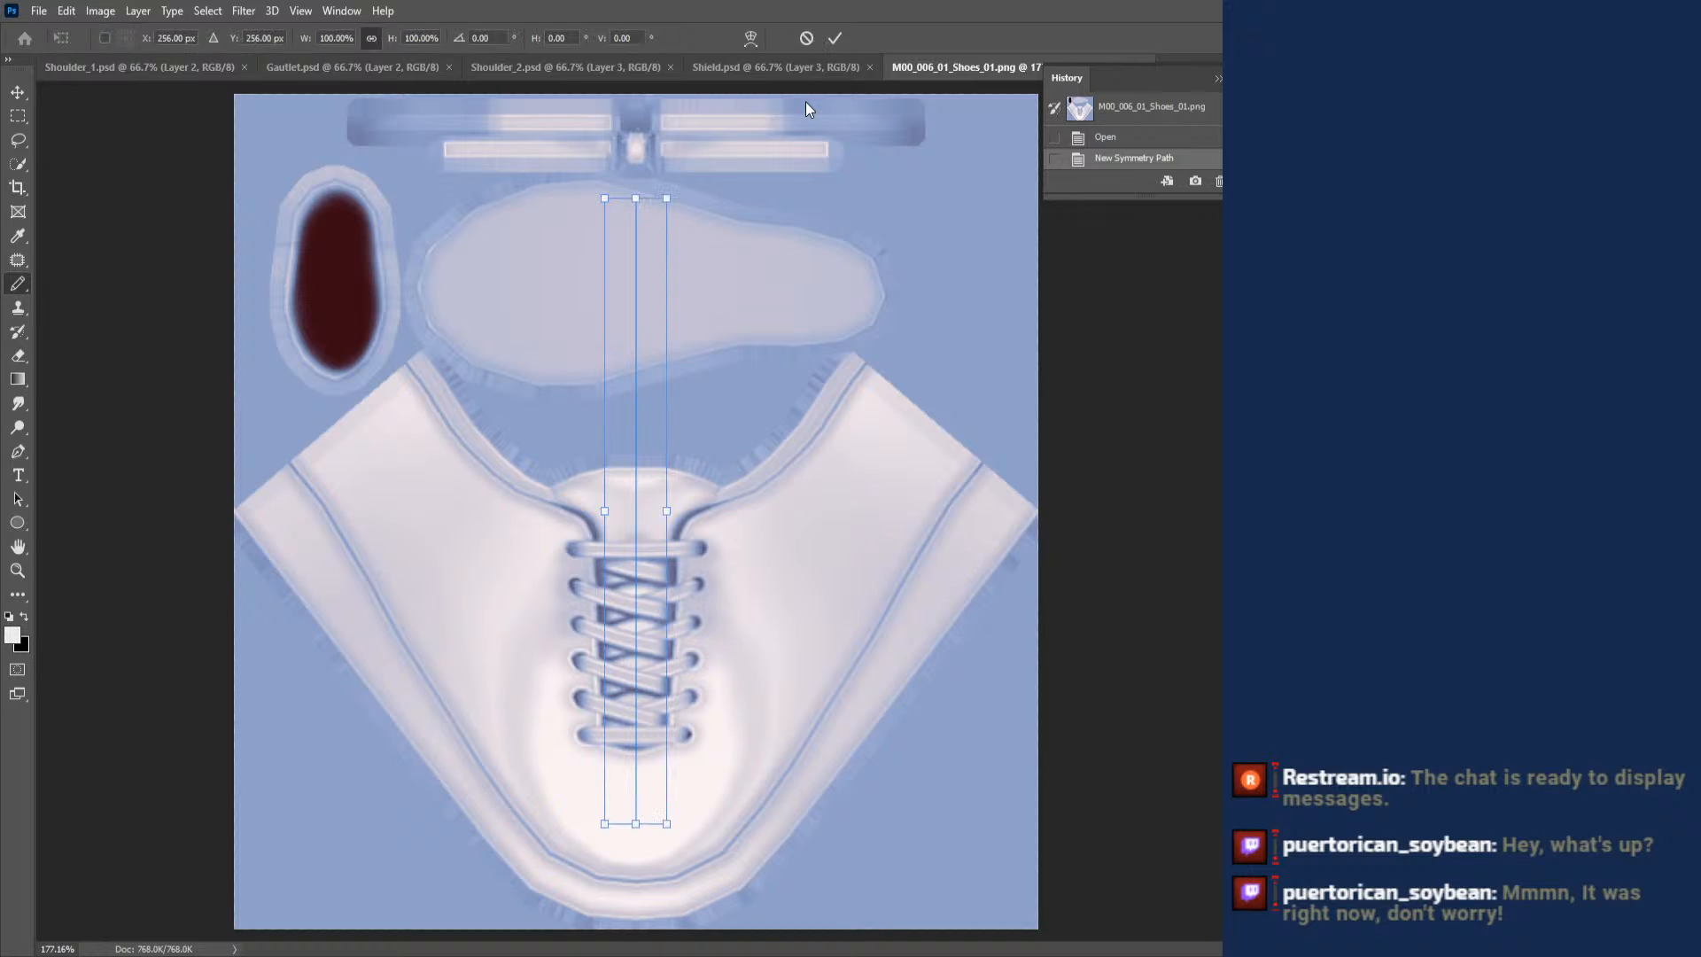
pyautogui.click(17, 284)
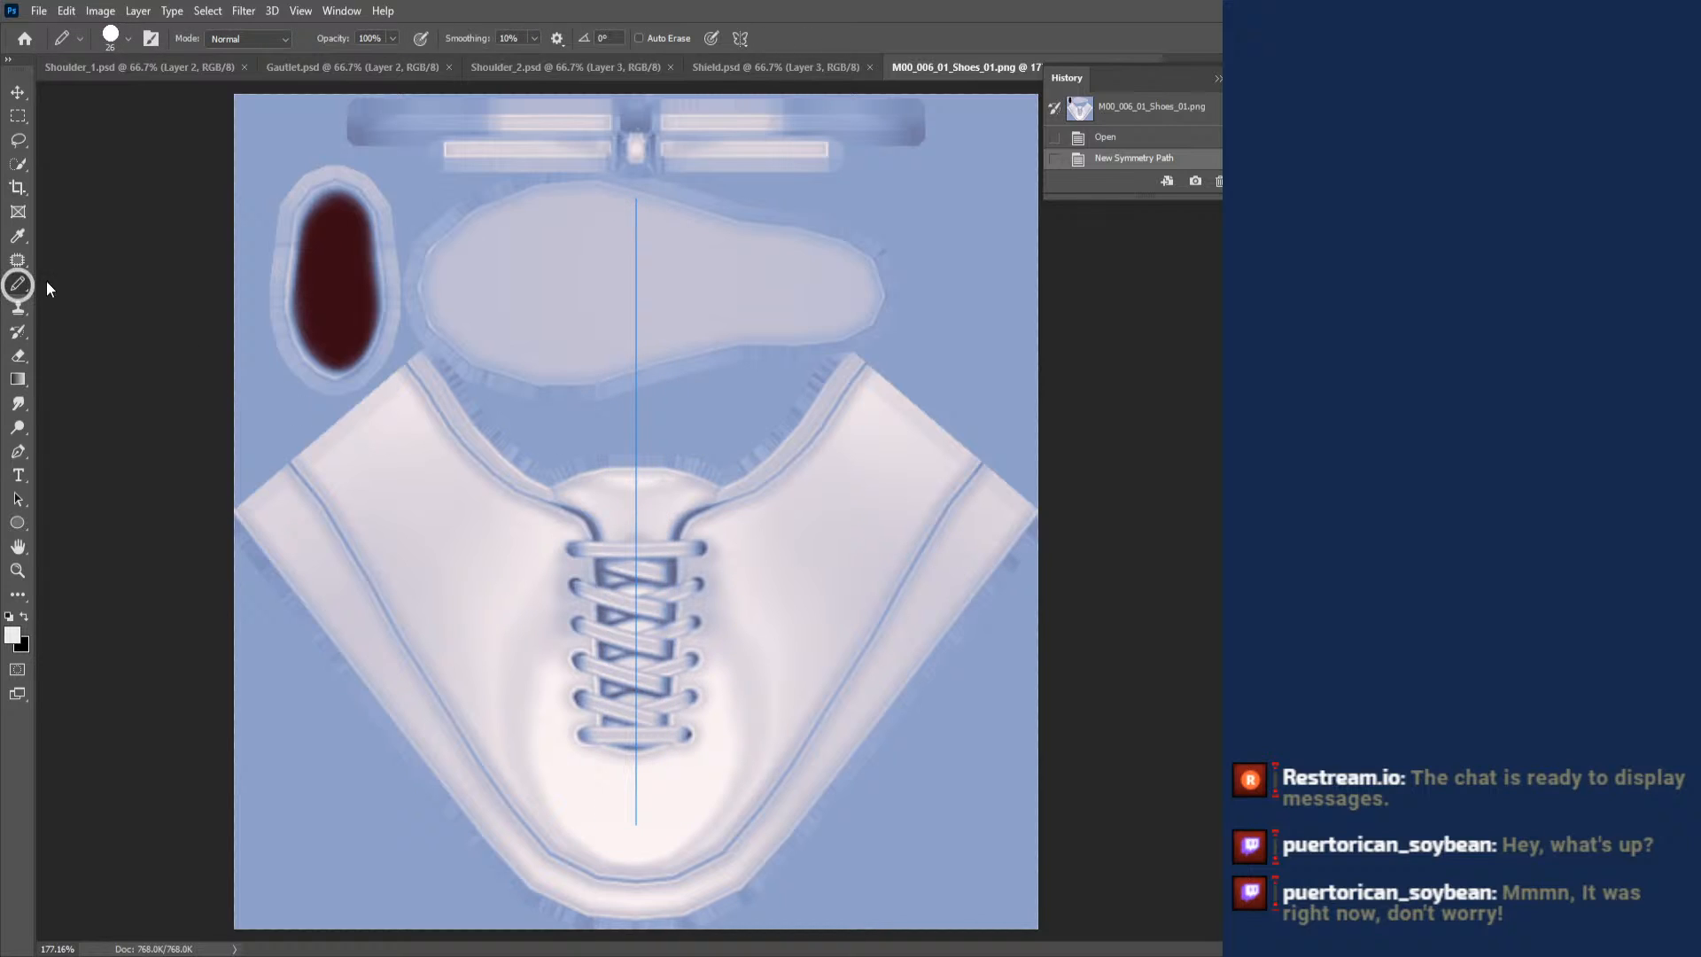
# - Select the Pencil tool and paint the band along the shoe's outer lower edge off-white on both sides
pyautogui.click(52, 282)
pyautogui.rightClick(19, 284)
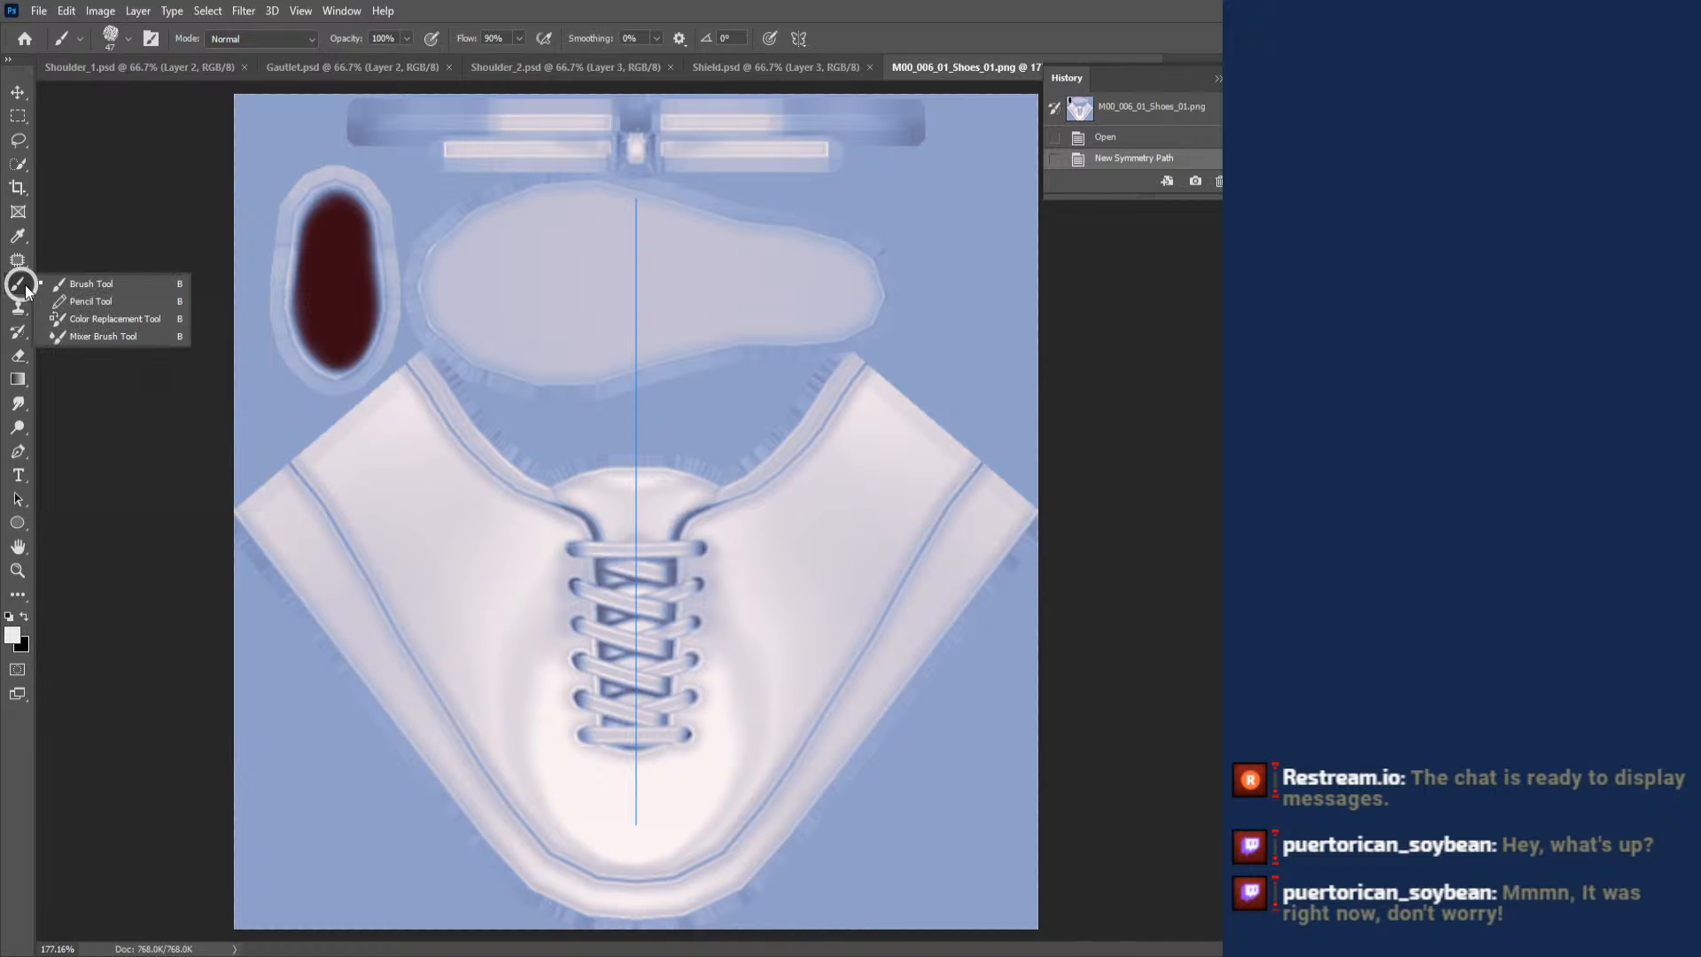
pyautogui.click(65, 300)
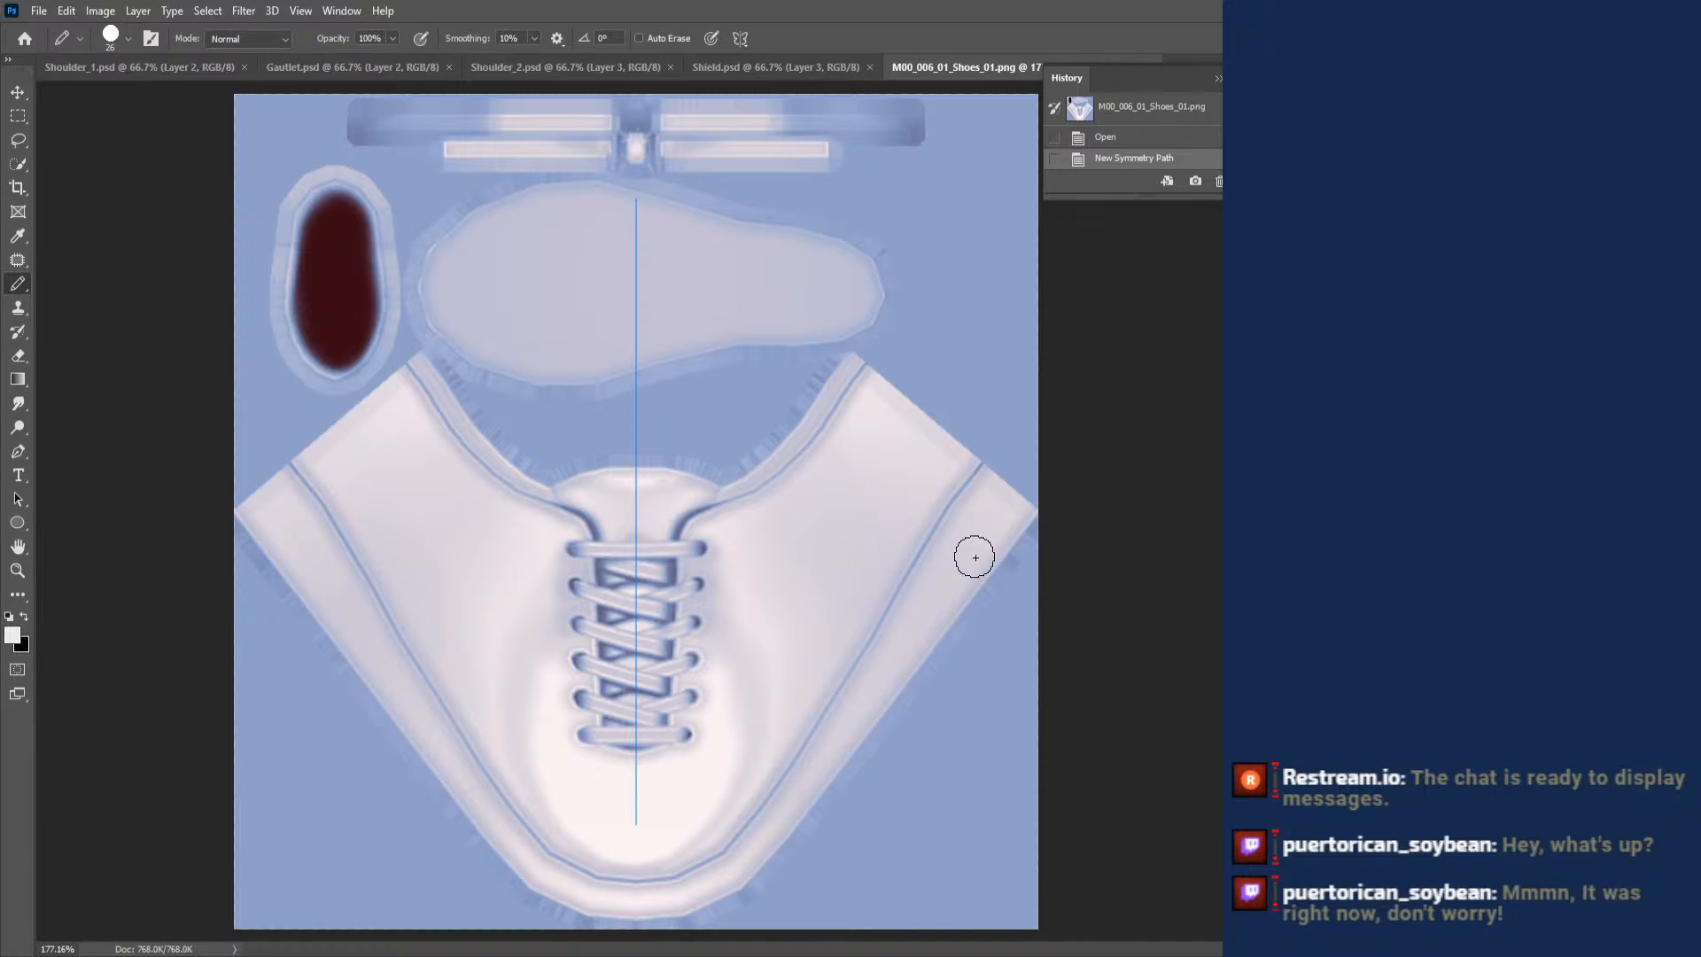
pyautogui.moveTo(971, 554)
pyautogui.mouseDown()
pyautogui.moveTo(992, 527)
pyautogui.moveTo(921, 575)
pyautogui.moveTo(835, 705)
pyautogui.moveTo(930, 611)
pyautogui.mouseUp()
pyautogui.moveTo(992, 527)
pyautogui.mouseDown()
pyautogui.moveTo(784, 837)
pyautogui.moveTo(717, 899)
pyautogui.moveTo(638, 917)
pyautogui.moveTo(650, 882)
pyautogui.moveTo(726, 860)
pyautogui.moveTo(848, 723)
pyautogui.moveTo(725, 836)
pyautogui.mouseUp()
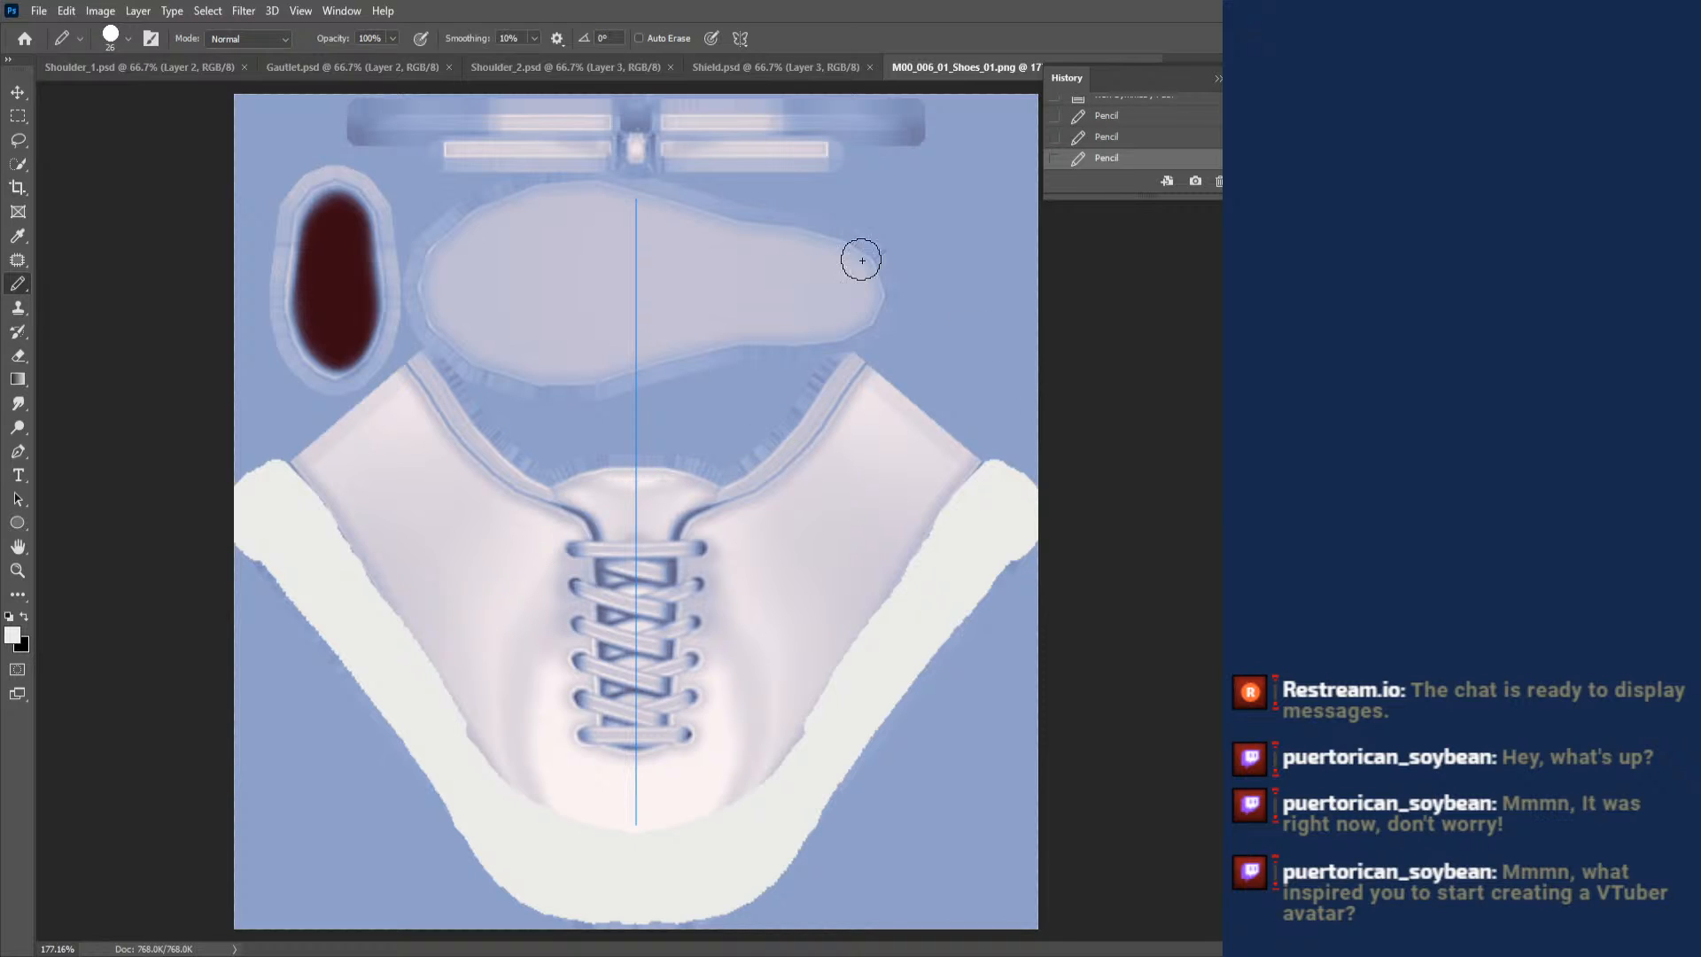
# - Paint the shoe's upper and laces brown, using an 84 px Pencil for the large area and 17 px along the band
pyautogui.rightClick(352, 234)
pyautogui.moveTo(436, 402)
pyautogui.mouseDown()
pyautogui.moveTo(404, 366)
pyautogui.moveTo(457, 398)
pyautogui.moveTo(403, 365)
pyautogui.mouseUp()
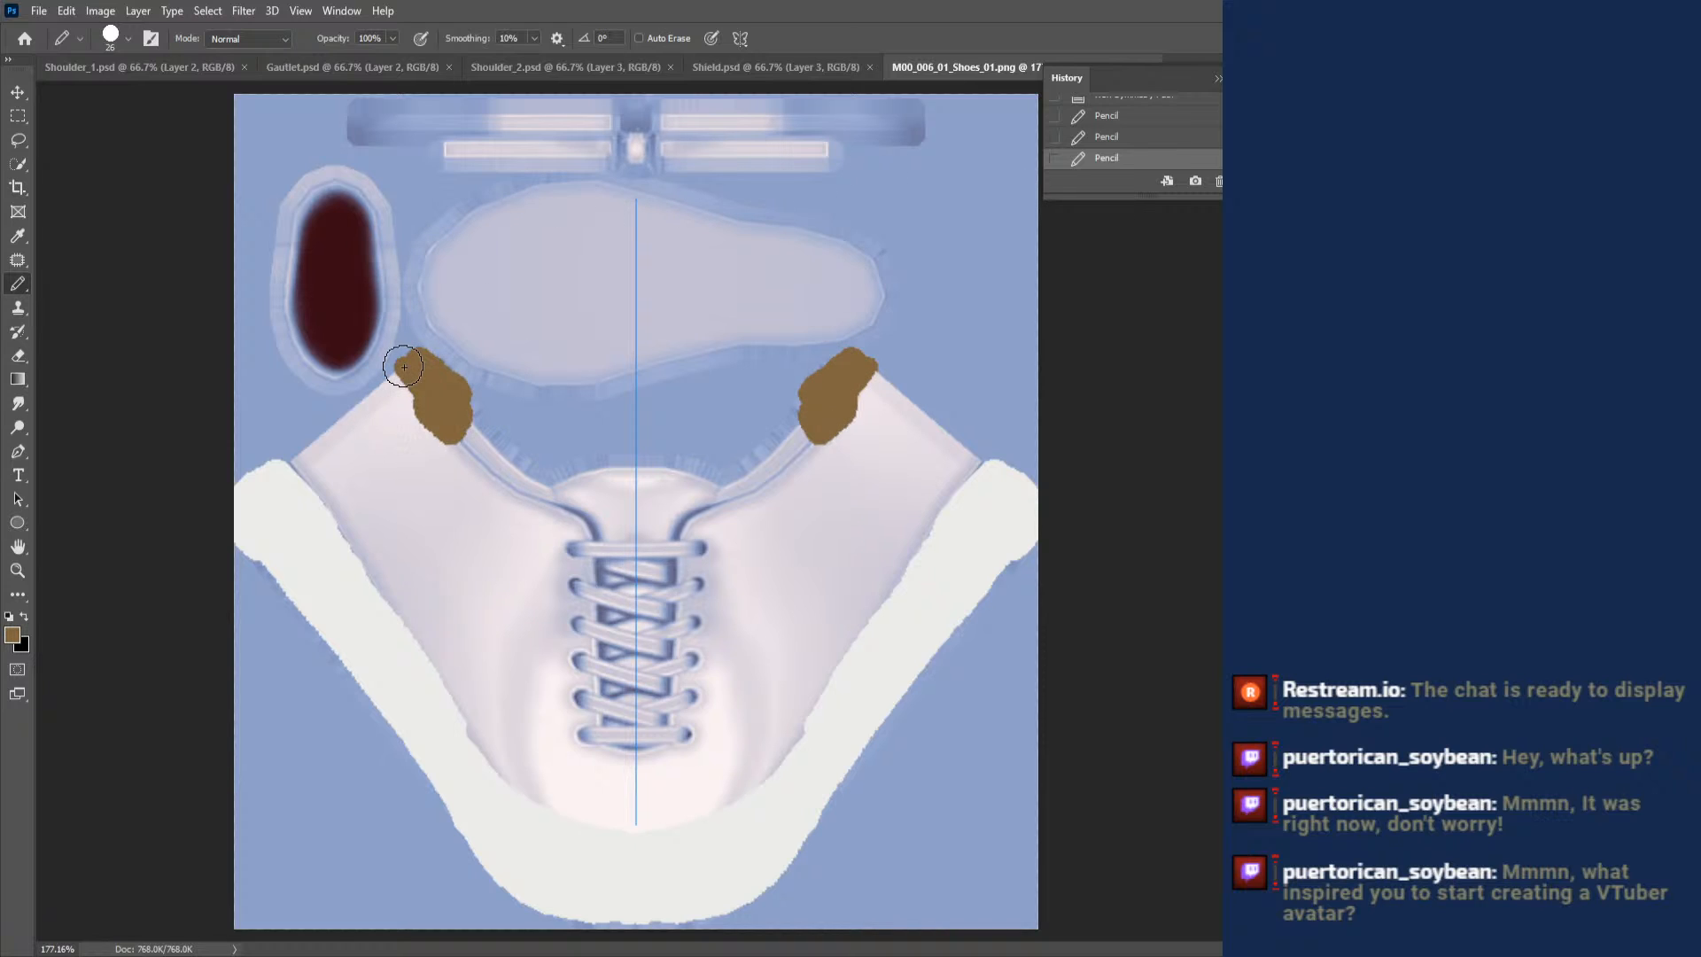
pyautogui.rightClick(494, 272)
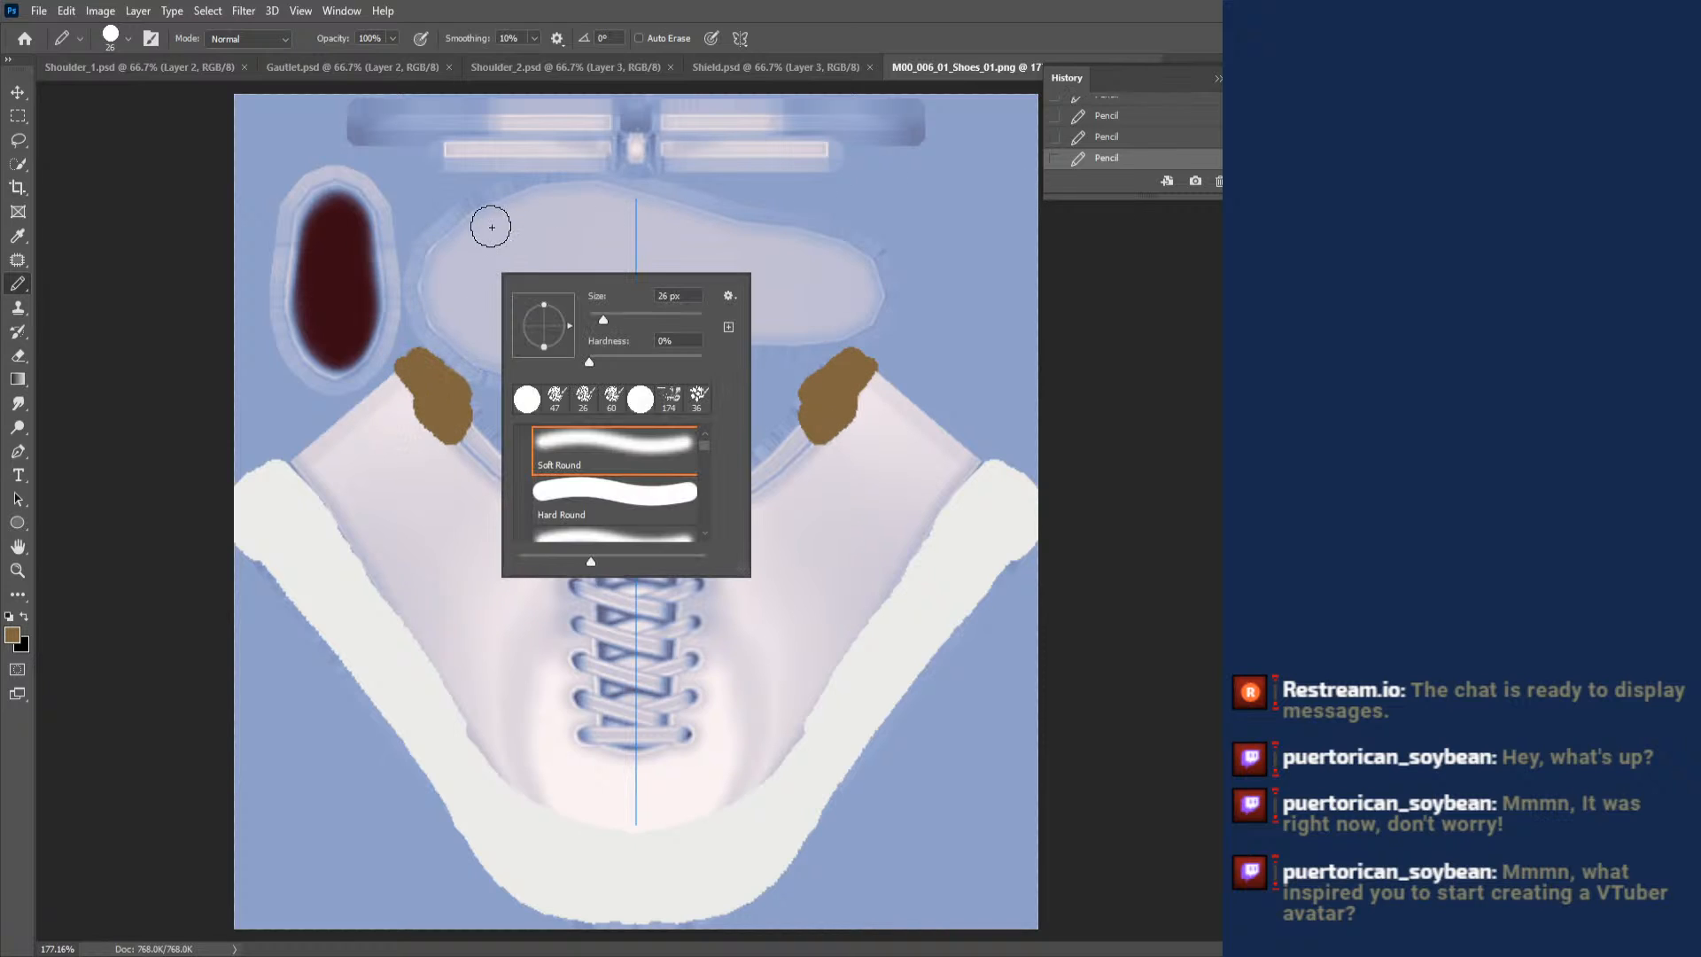
pyautogui.click(622, 313)
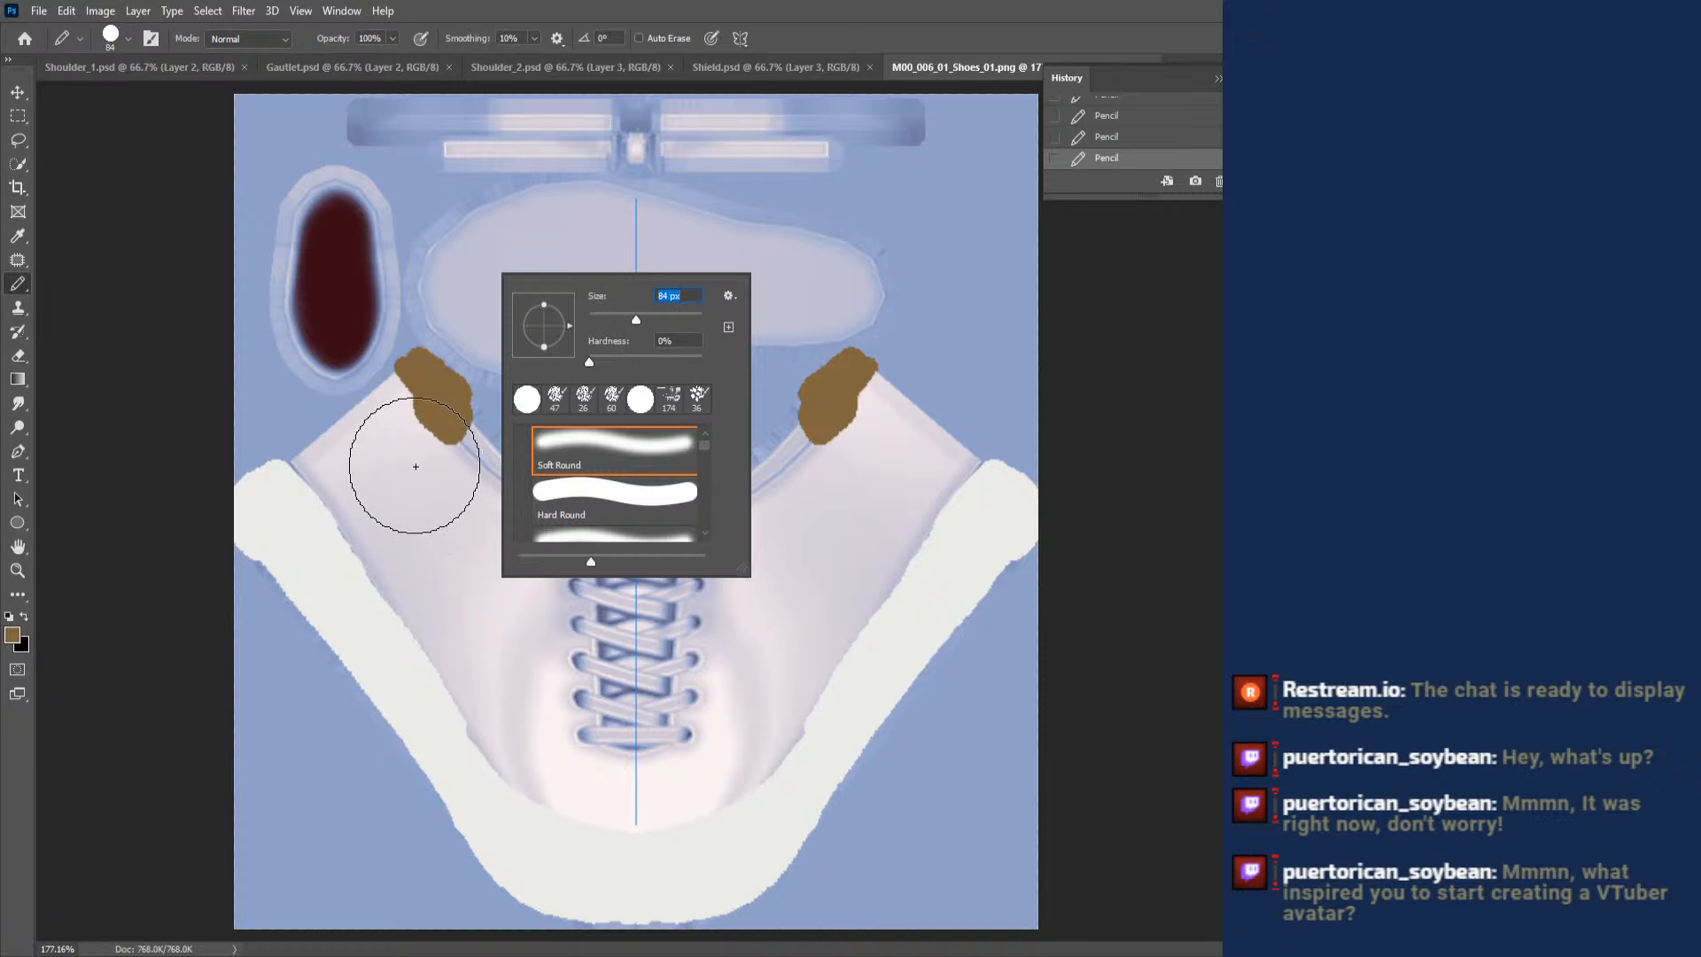
pyautogui.moveTo(410, 463)
pyautogui.mouseDown()
pyautogui.moveTo(398, 471)
pyautogui.moveTo(411, 463)
pyautogui.mouseUp()
pyautogui.moveTo(613, 519)
pyautogui.mouseDown()
pyautogui.moveTo(639, 531)
pyautogui.moveTo(607, 627)
pyautogui.moveTo(617, 675)
pyautogui.moveTo(470, 576)
pyautogui.moveTo(492, 448)
pyautogui.moveTo(425, 416)
pyautogui.moveTo(403, 452)
pyautogui.moveTo(397, 438)
pyautogui.moveTo(350, 469)
pyautogui.moveTo(496, 717)
pyautogui.moveTo(651, 810)
pyautogui.mouseUp()
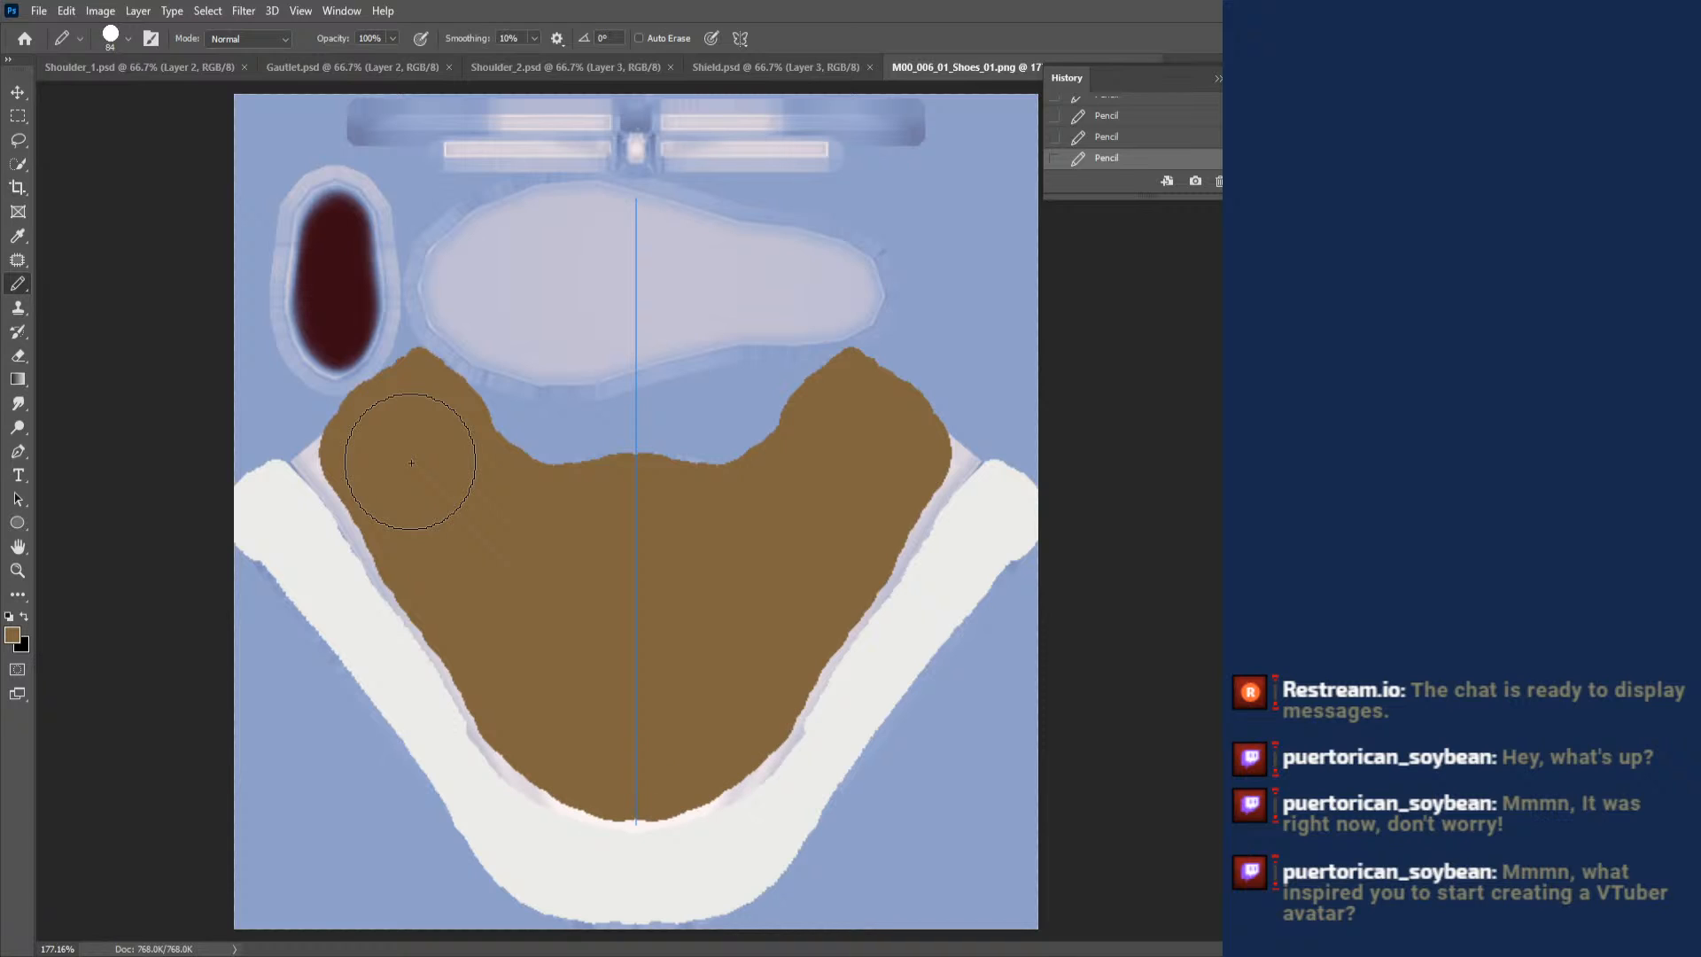
pyautogui.rightClick(813, 412)
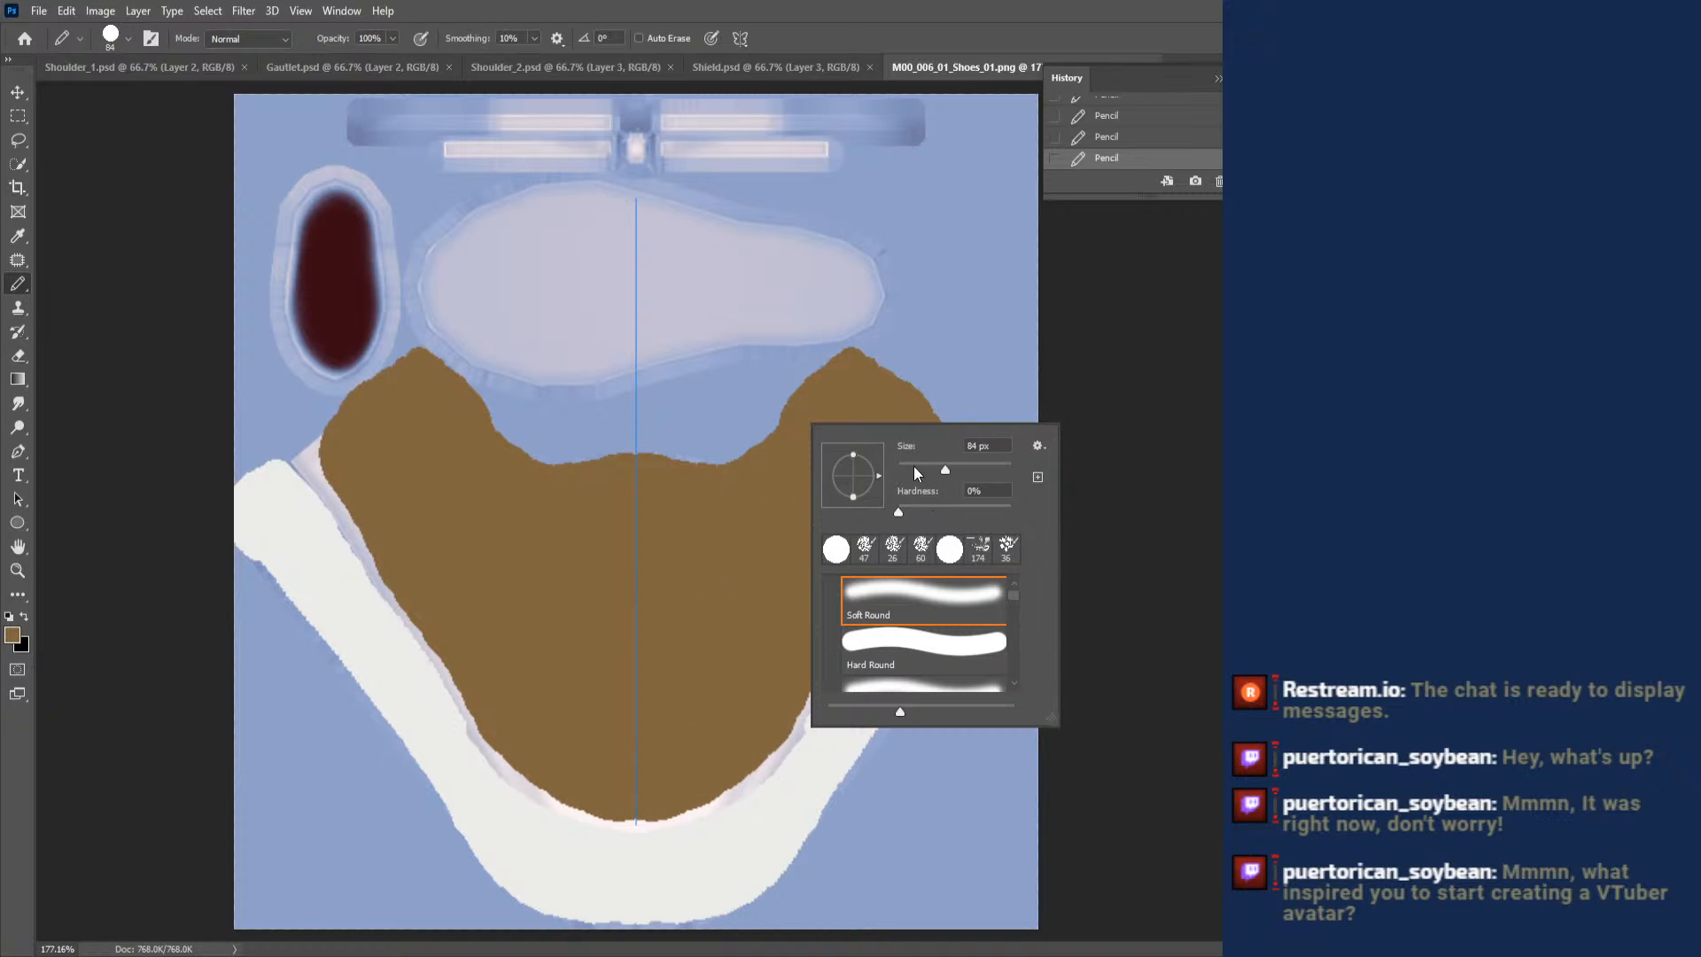
pyautogui.moveTo(913, 467)
pyautogui.mouseDown()
pyautogui.moveTo(967, 459)
pyautogui.moveTo(928, 523)
pyautogui.moveTo(960, 497)
pyautogui.moveTo(778, 757)
pyautogui.moveTo(722, 808)
pyautogui.moveTo(642, 833)
pyautogui.mouseUp()
# - Paint the sole shape above the shoe upper near-black with a 56 px Pencil, undoing and redoing the misplaced strokes
pyautogui.click(737, 553)
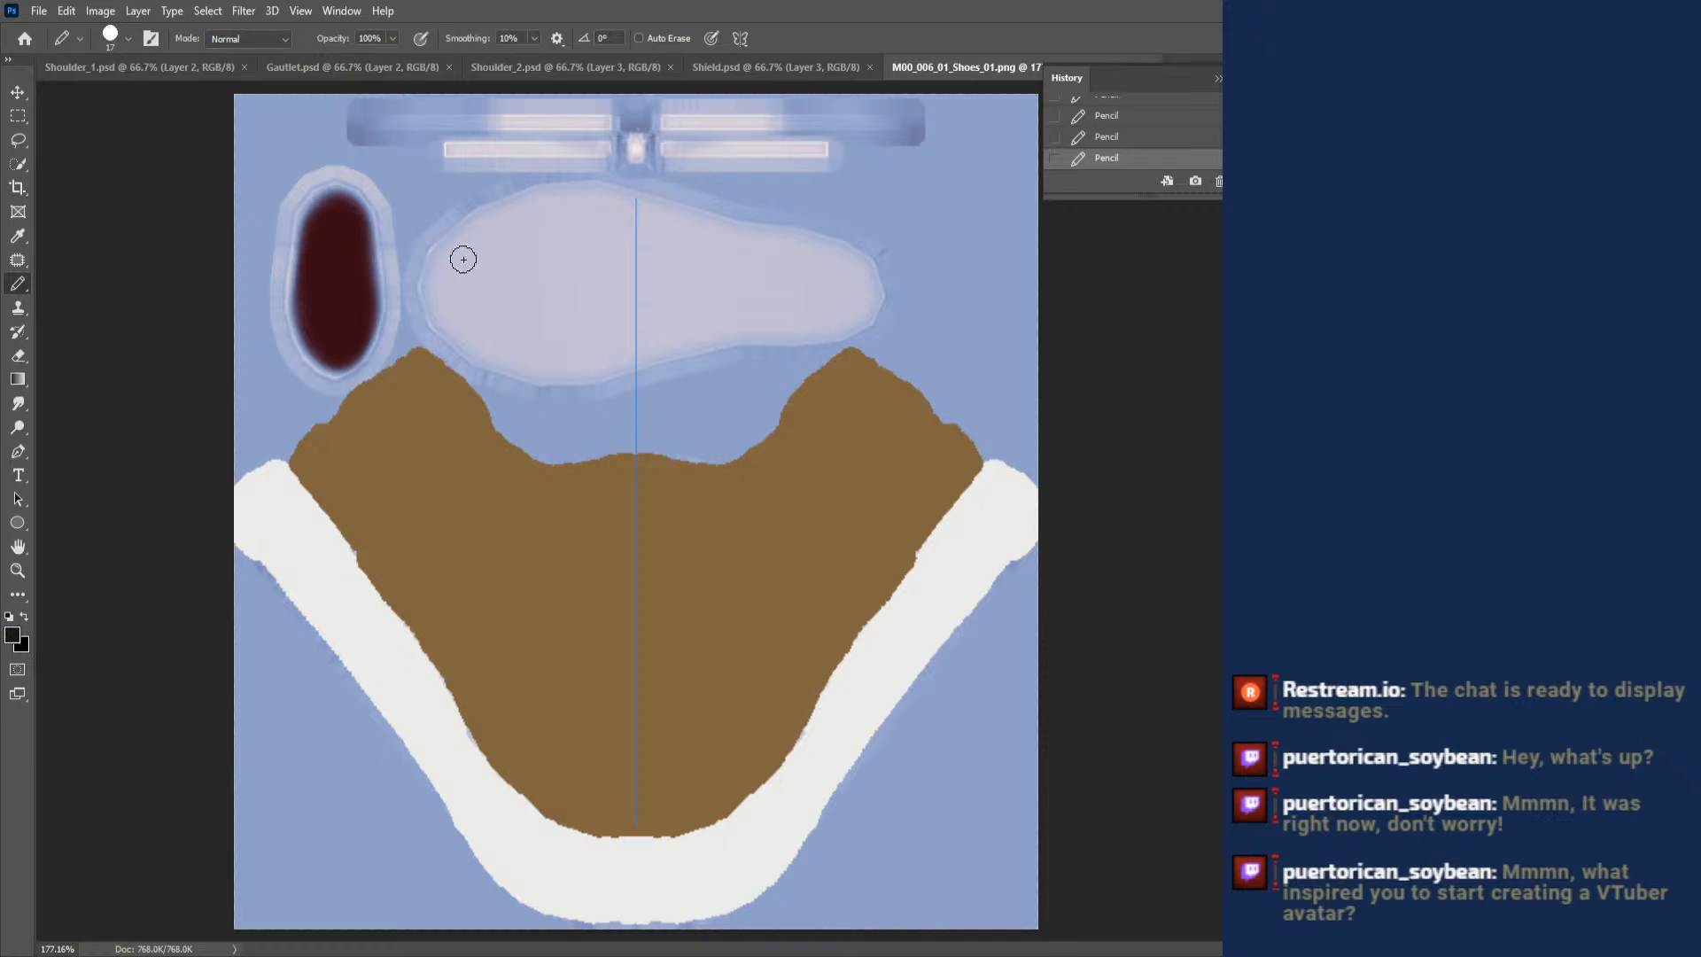
pyautogui.moveTo(449, 234)
pyautogui.mouseDown()
pyautogui.moveTo(487, 206)
pyautogui.moveTo(587, 189)
pyautogui.moveTo(634, 195)
pyautogui.moveTo(641, 232)
pyautogui.moveTo(704, 235)
pyautogui.moveTo(629, 256)
pyautogui.moveTo(595, 236)
pyautogui.moveTo(496, 252)
pyautogui.moveTo(406, 288)
pyautogui.moveTo(419, 312)
pyautogui.mouseUp()
pyautogui.rightClick(695, 232)
pyautogui.click(811, 271)
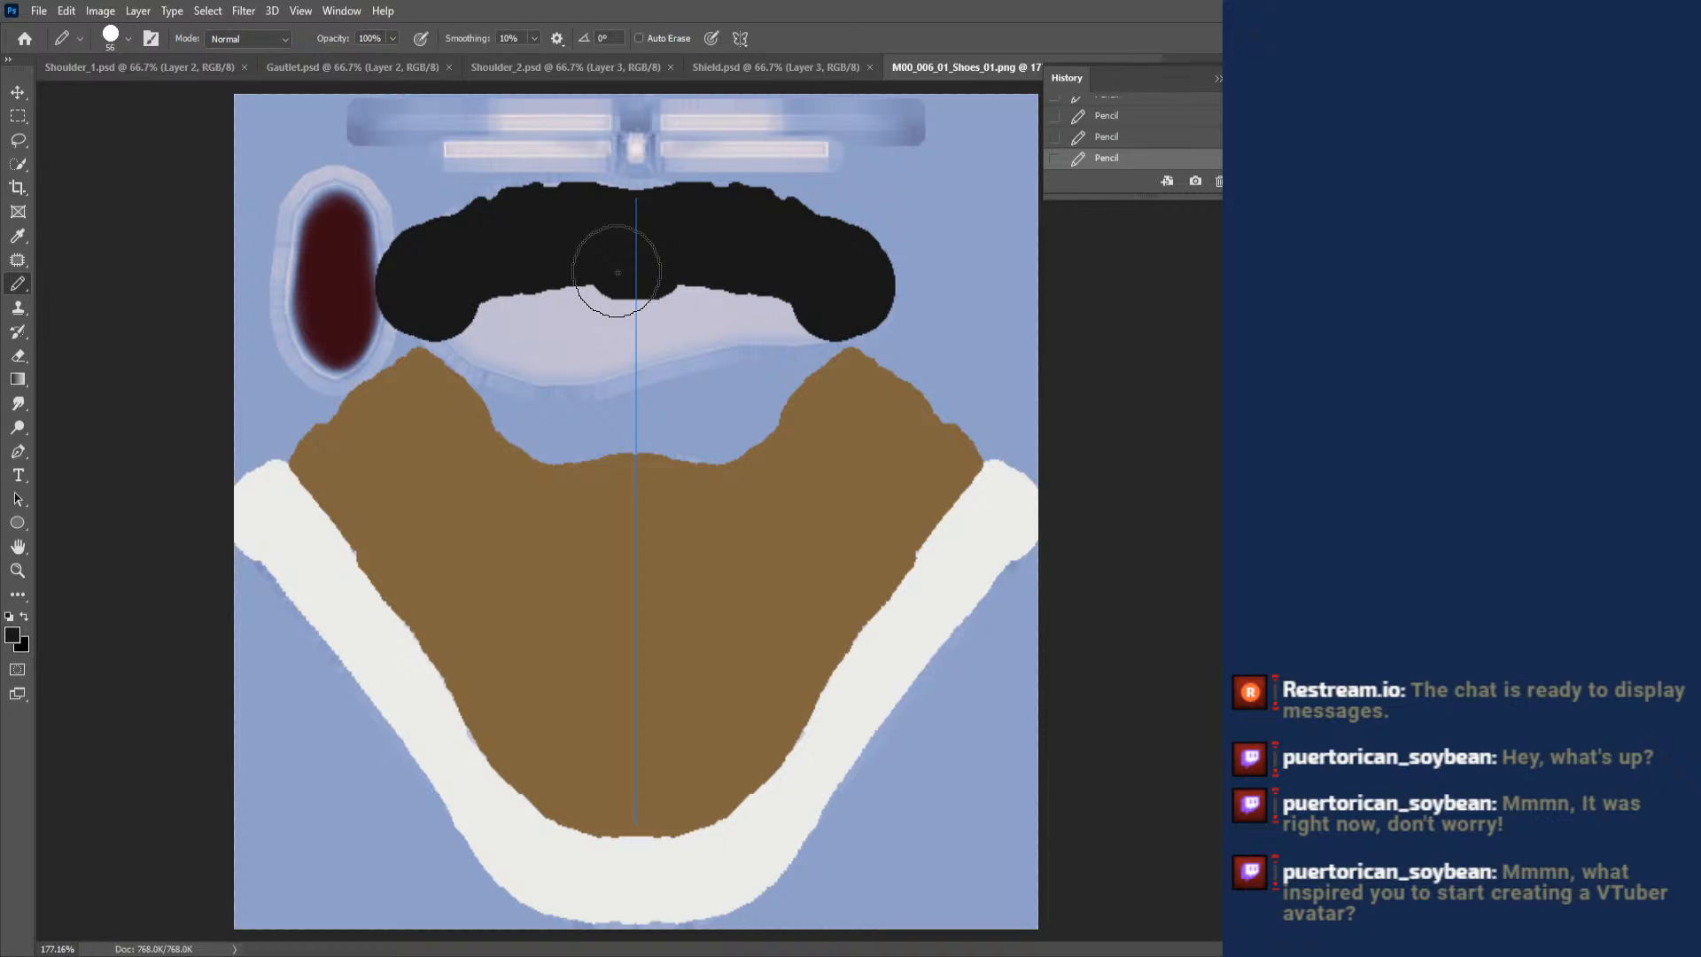
pyautogui.hotkey('ctrl', 'z')
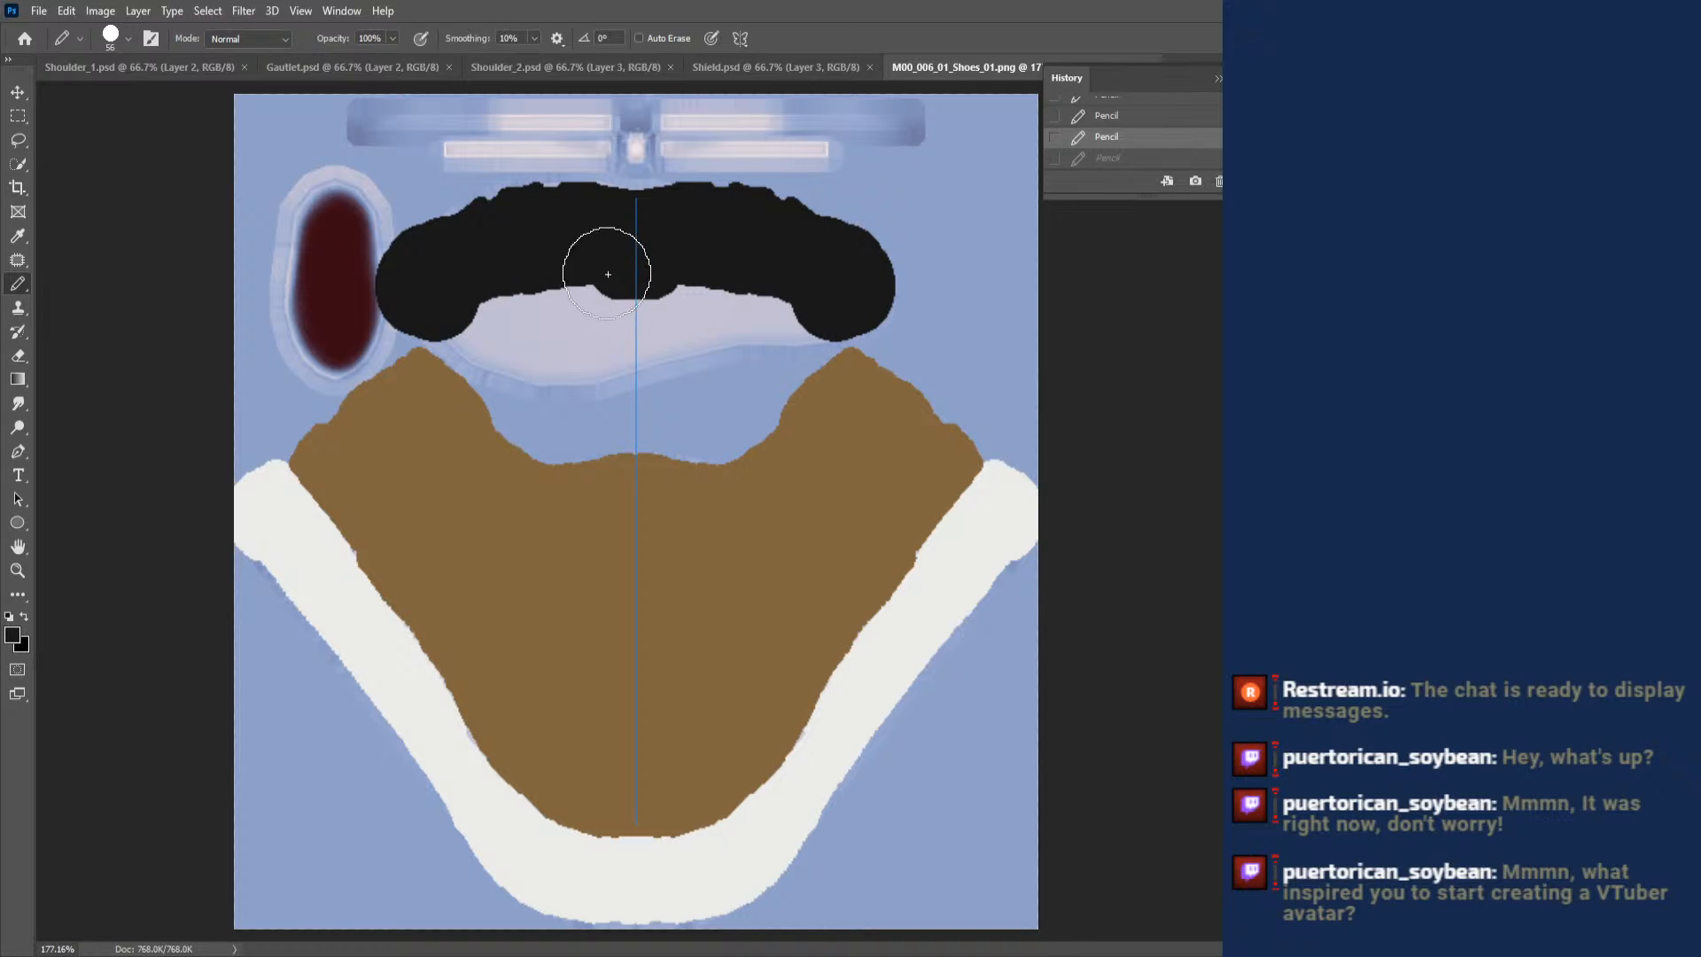
pyautogui.moveTo(627, 274)
pyautogui.mouseDown()
pyautogui.moveTo(556, 225)
pyautogui.moveTo(466, 245)
pyautogui.moveTo(458, 321)
pyautogui.moveTo(611, 319)
pyautogui.moveTo(512, 356)
pyautogui.moveTo(611, 350)
pyautogui.moveTo(603, 376)
pyautogui.moveTo(620, 266)
pyautogui.mouseUp()
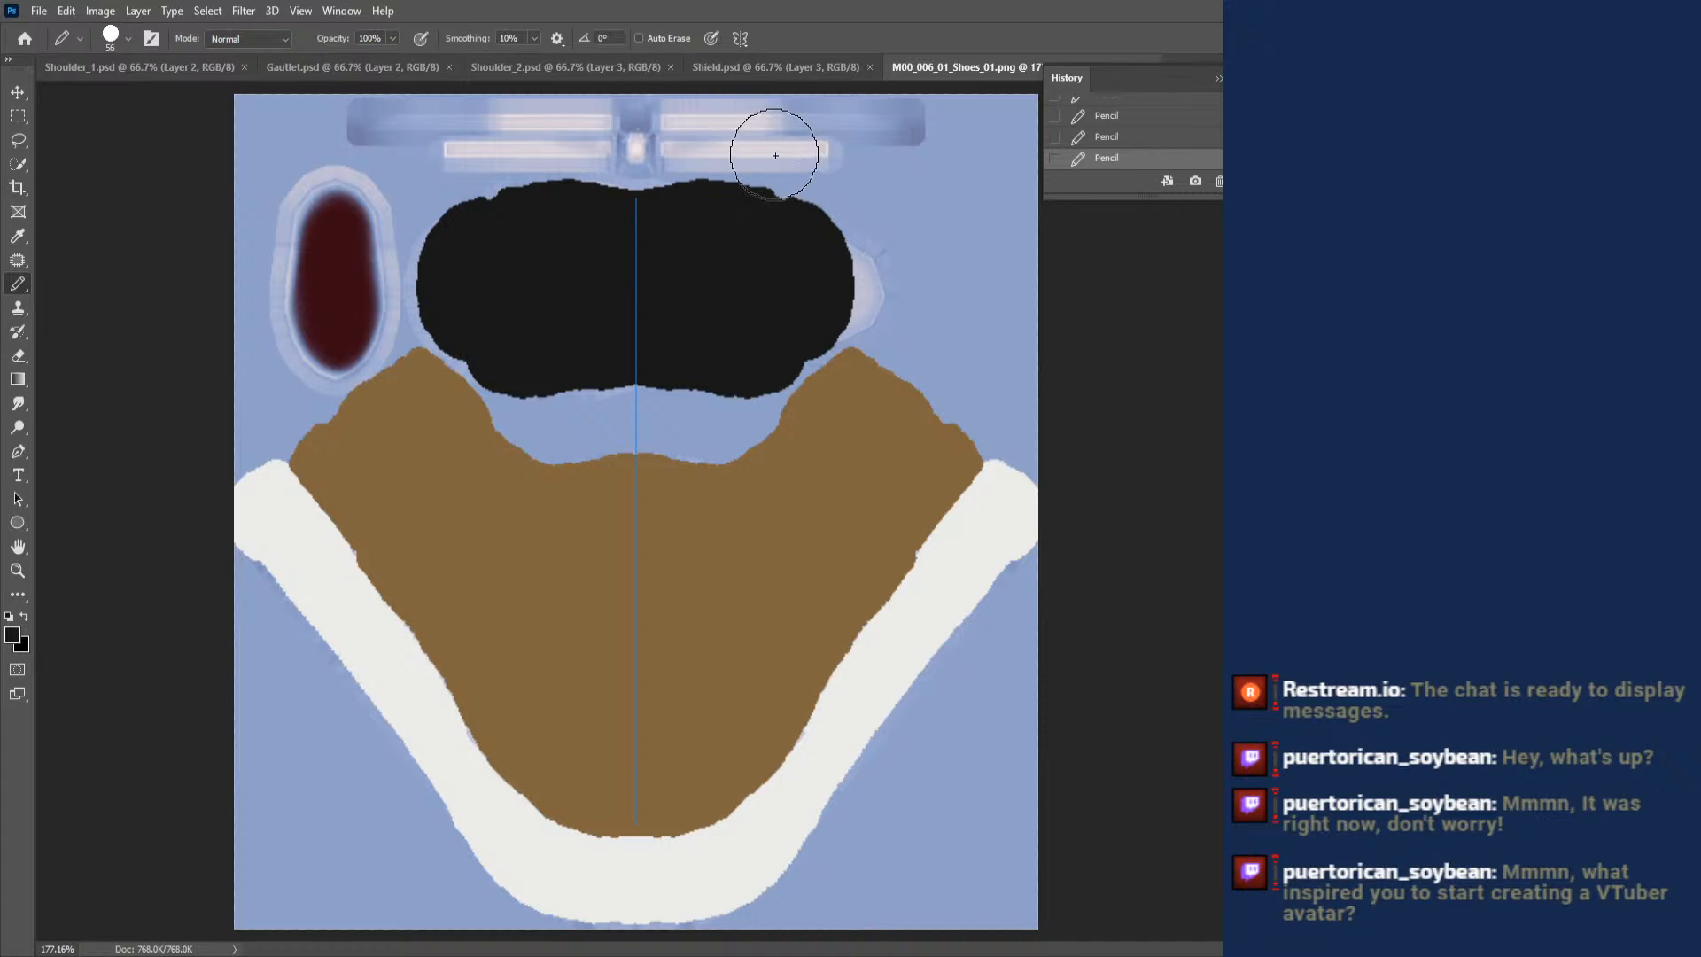
# - Turn off paint symmetry and paint the remaining pale bulge beside the sole shape near-black
pyautogui.click(740, 38)
pyautogui.click(762, 63)
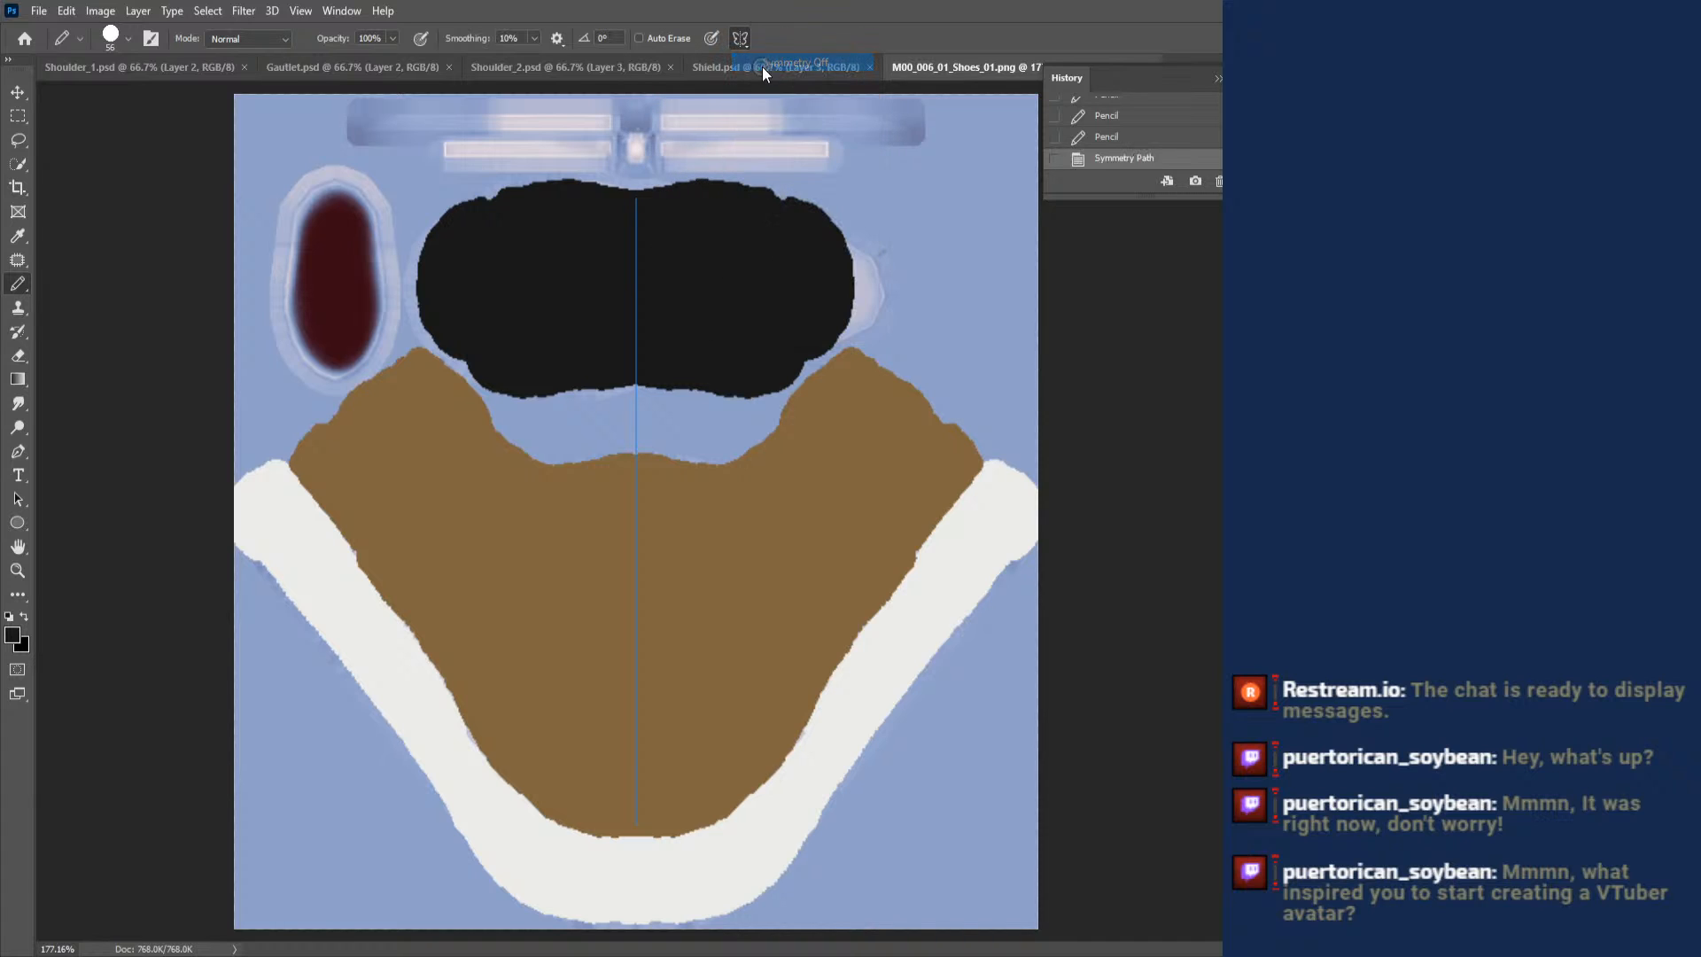
pyautogui.moveTo(820, 251); pyautogui.dragTo(750, 326)
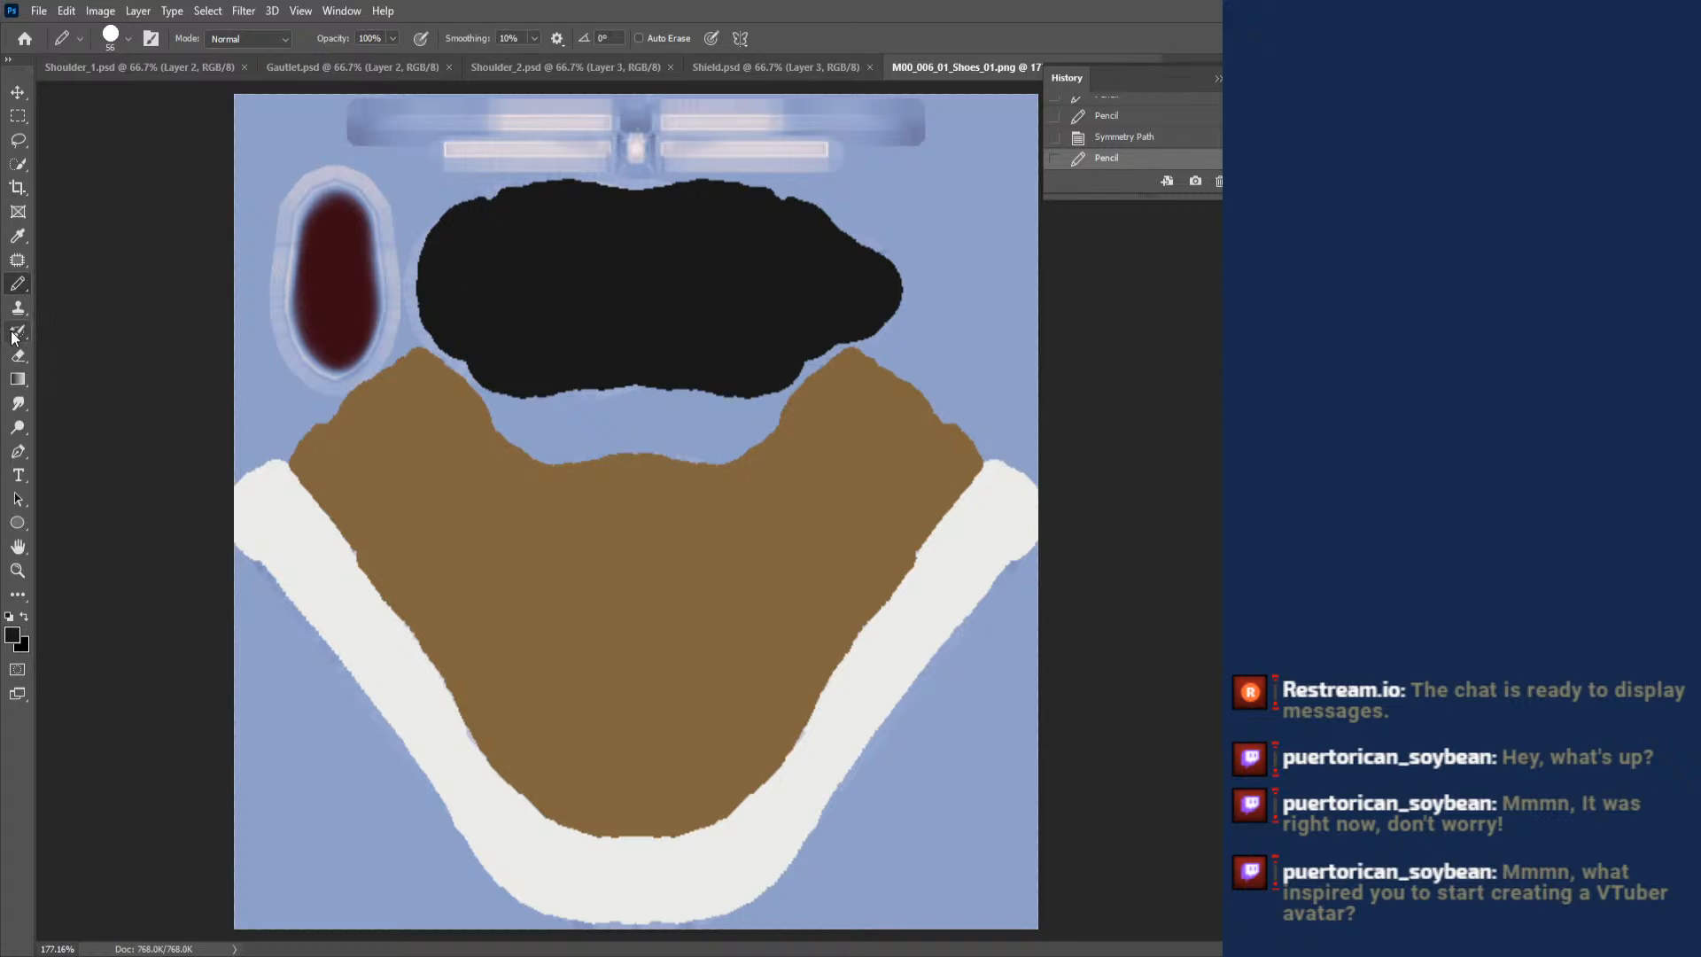
# - Sample the shoe's brown as the base for a darker brown paint colour and set the Pencil size to 31 px
pyautogui.click(17, 236)
pyautogui.click(426, 379)
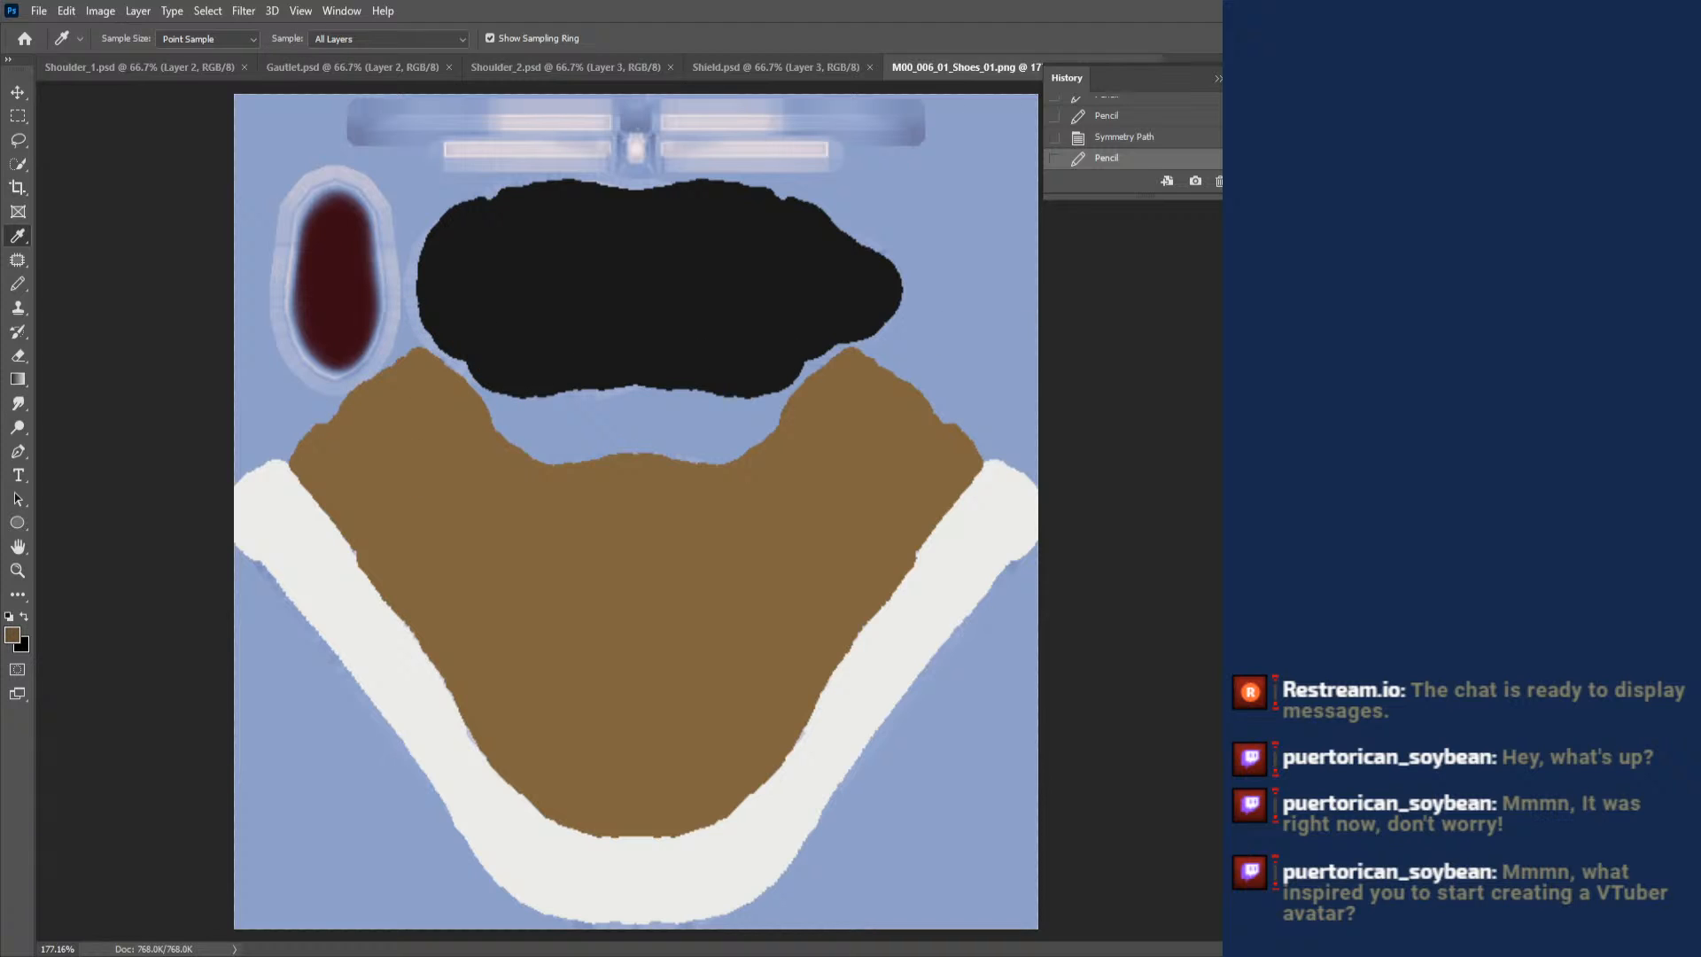
pyautogui.click(18, 283)
pyautogui.rightClick(711, 391)
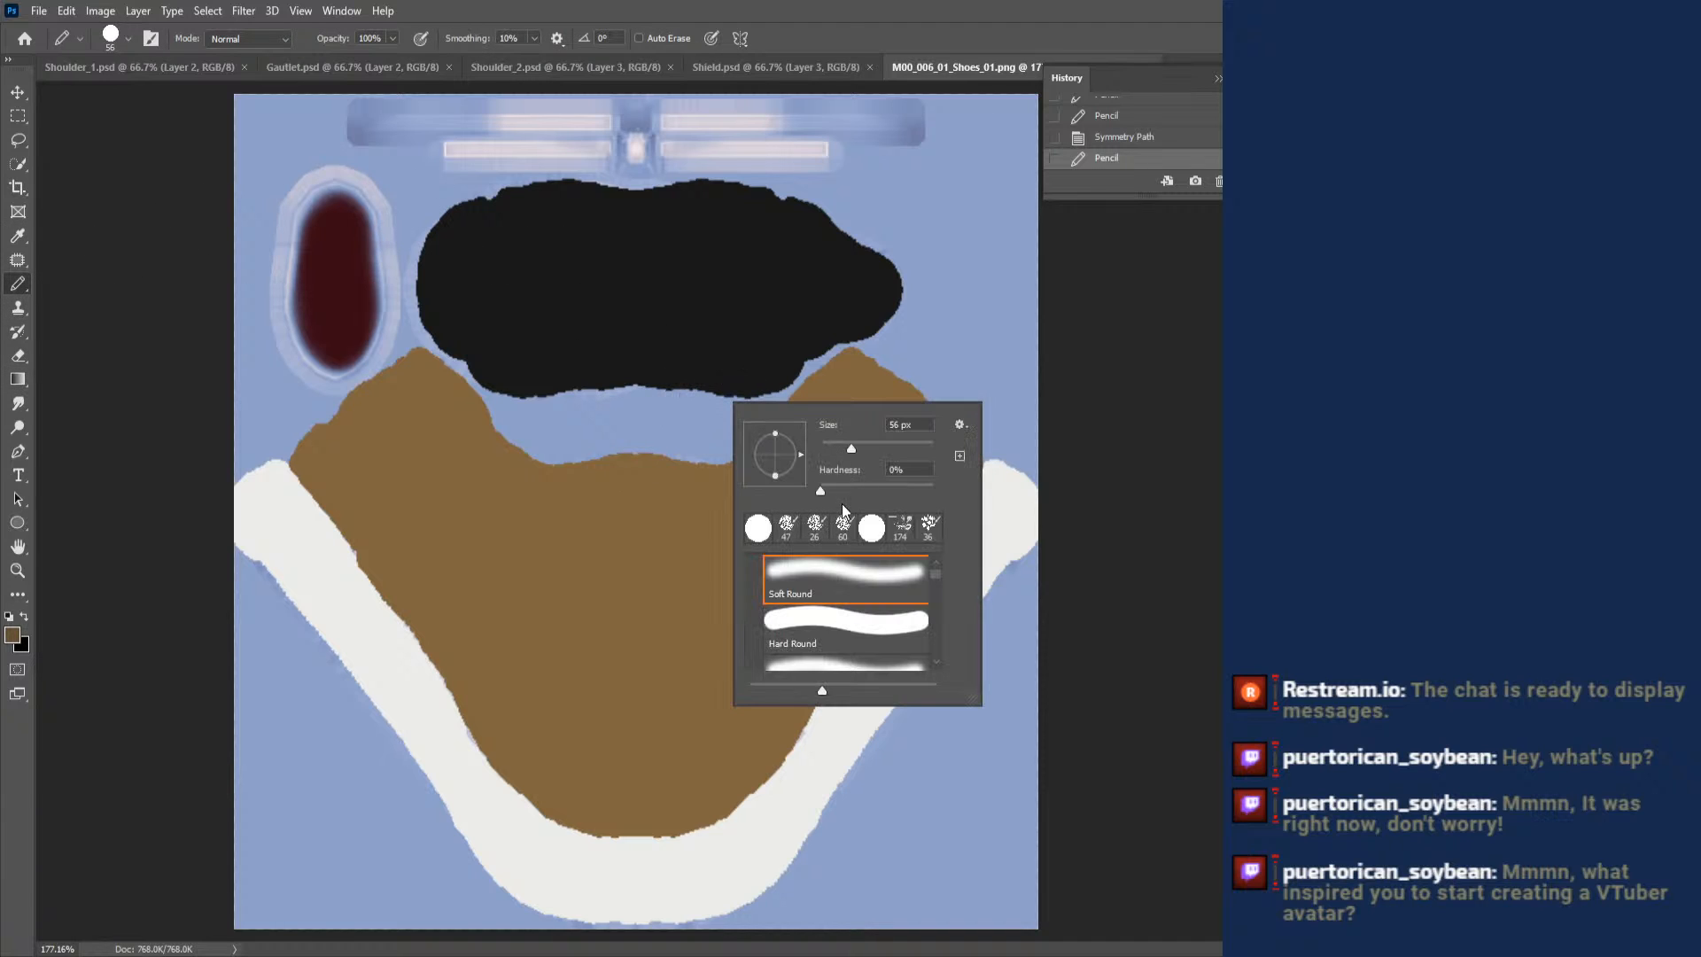
pyautogui.moveTo(840, 443); pyautogui.dragTo(837, 441)
pyautogui.press('Return')
pyautogui.moveTo(581, 782); pyautogui.dragTo(698, 773)
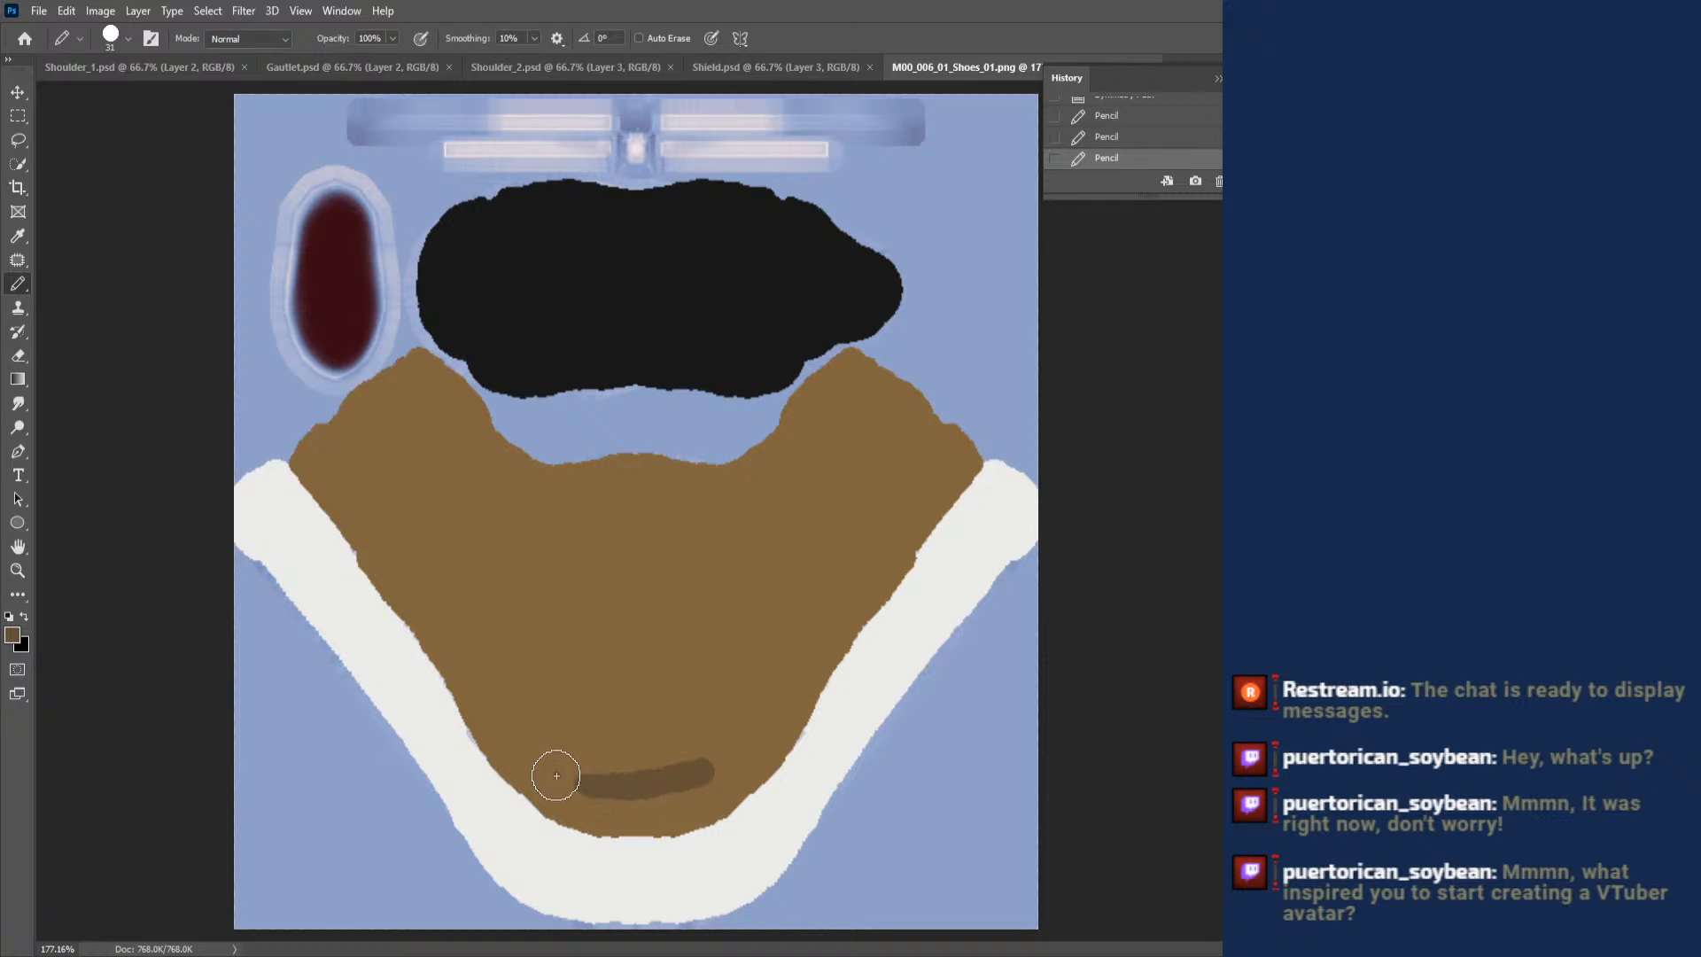
pyautogui.moveTo(554, 774); pyautogui.dragTo(696, 768)
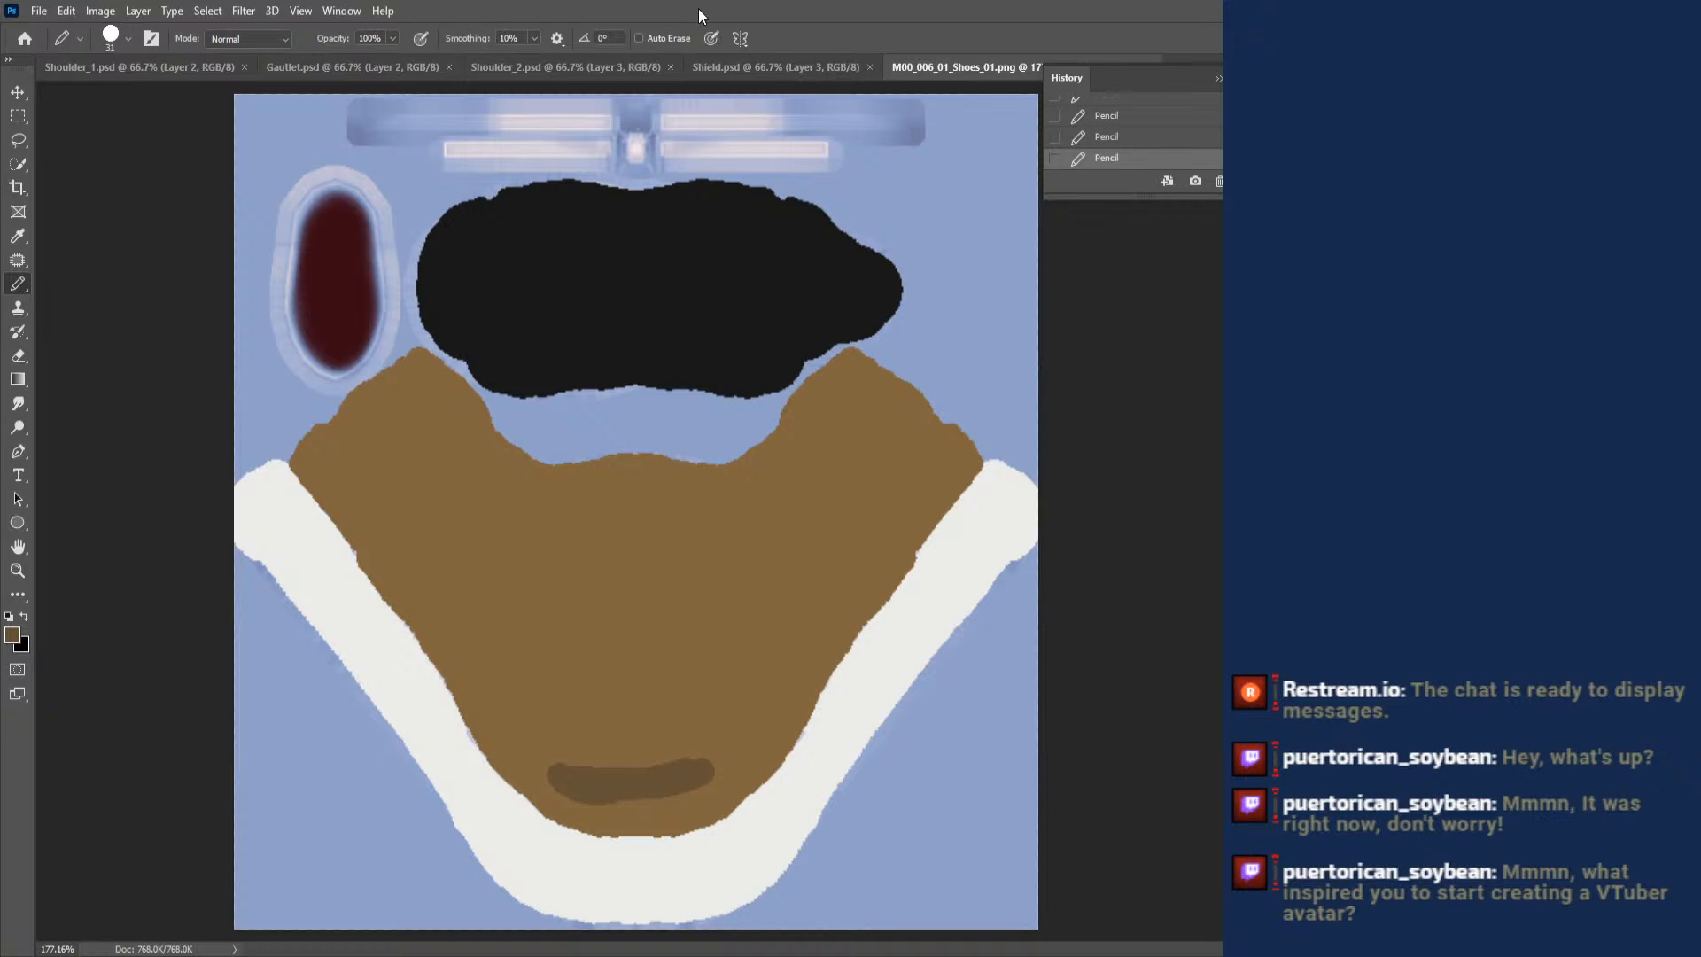
pyautogui.hotkey('ctrl', 'z')
pyautogui.hotkey('ctrl', 'z')
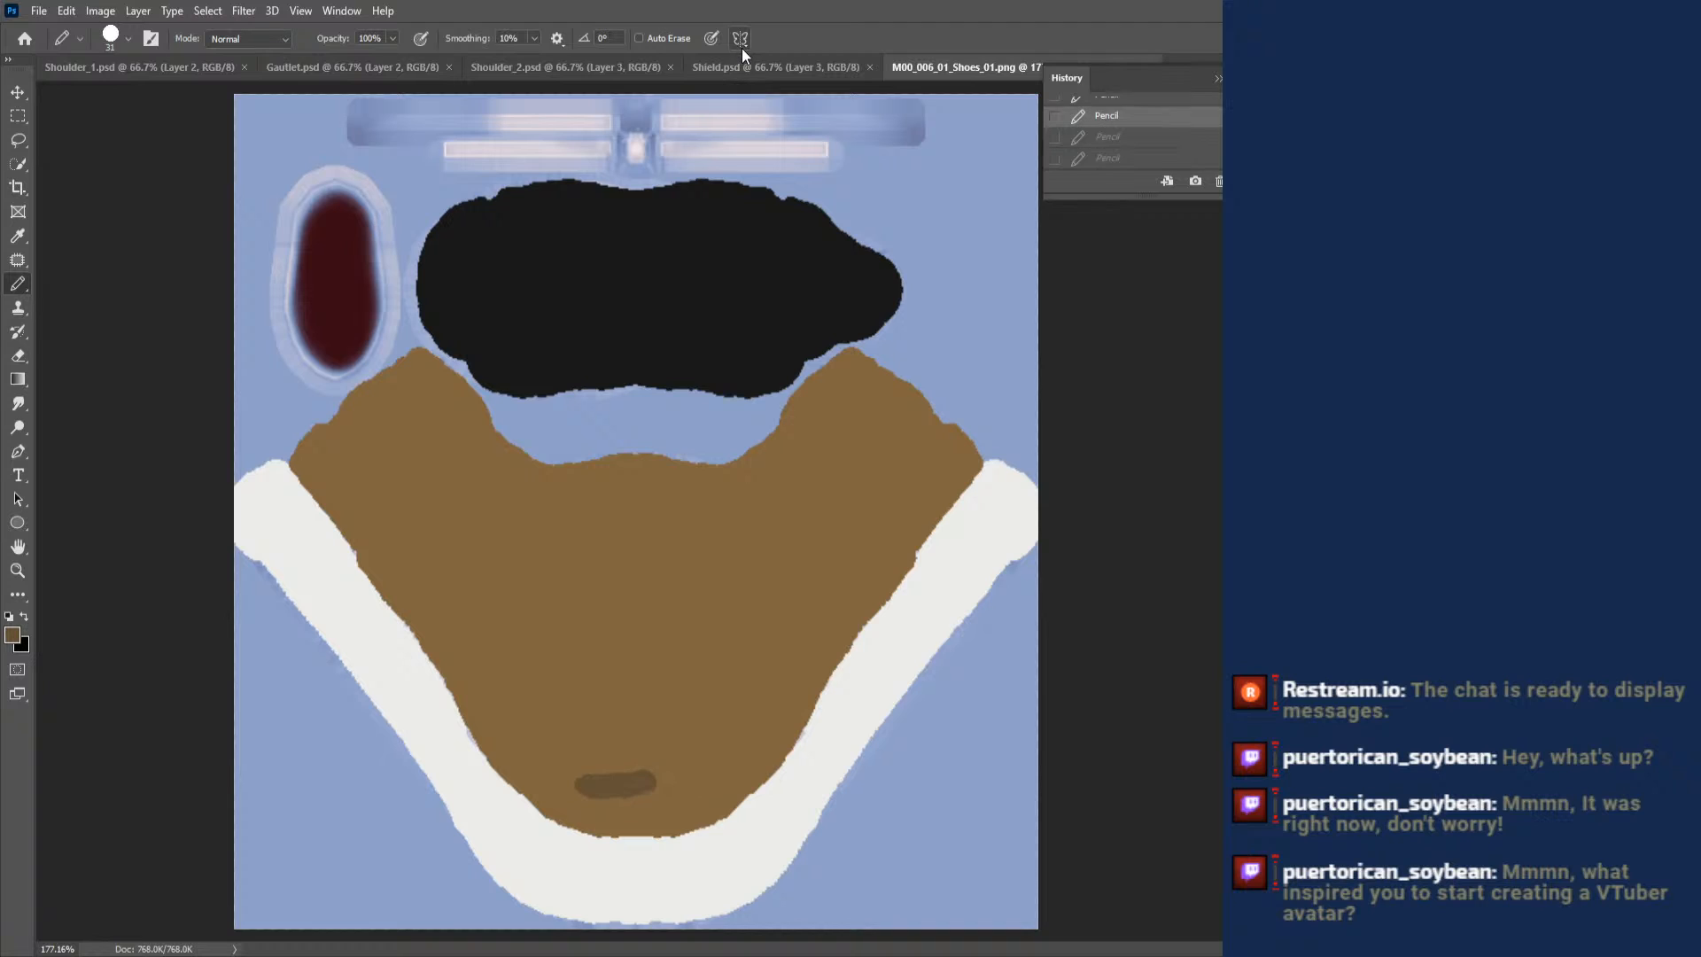
pyautogui.hotkey('ctrl', 'z')
# - Add a vertical symmetry axis through the shoe texture's centre and try a dark brown crisscross lace pattern with the 31 px Pencil
pyautogui.click(742, 39)
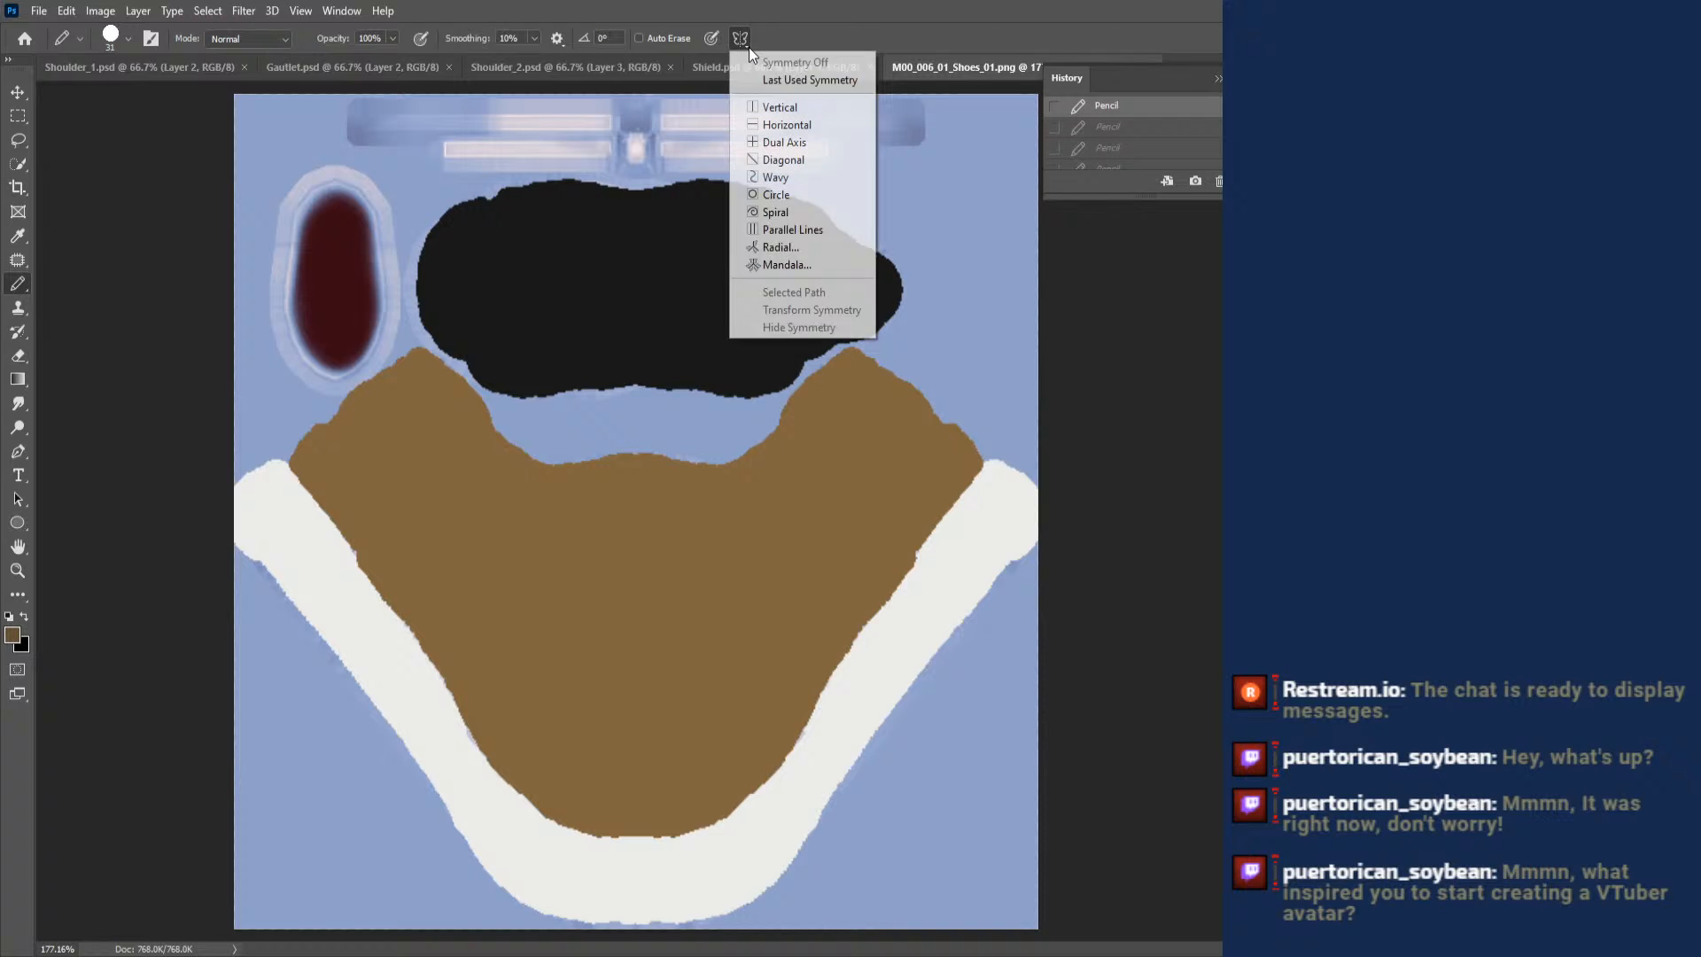
pyautogui.click(785, 107)
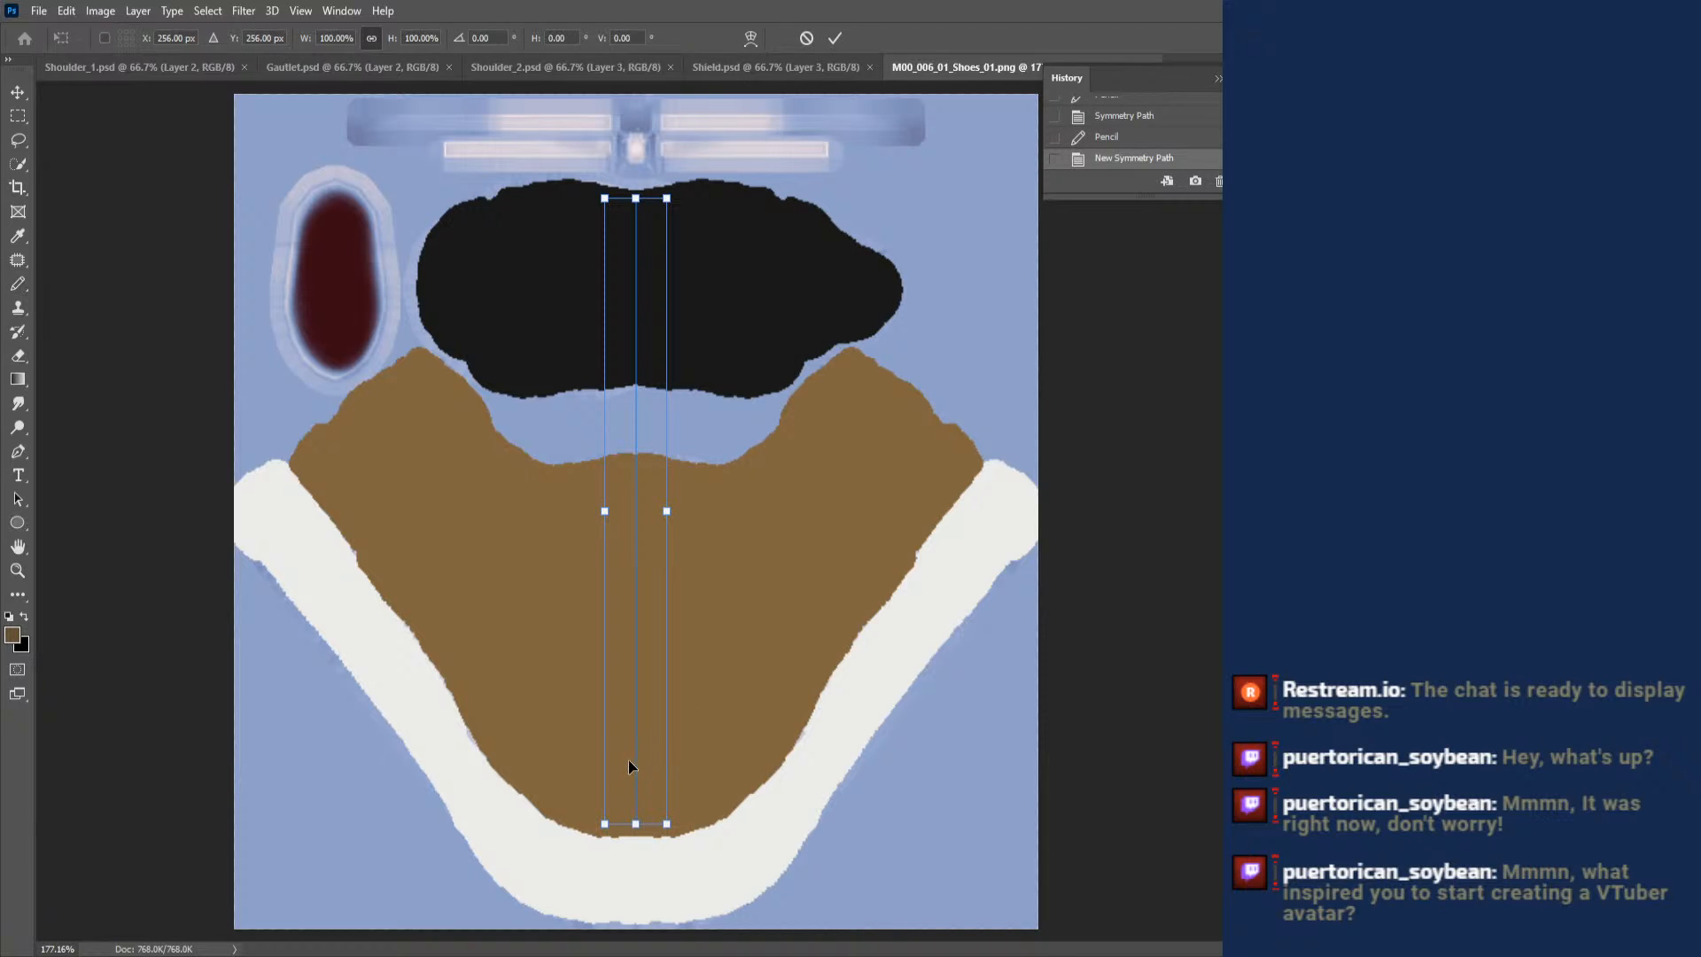
pyautogui.click(18, 288)
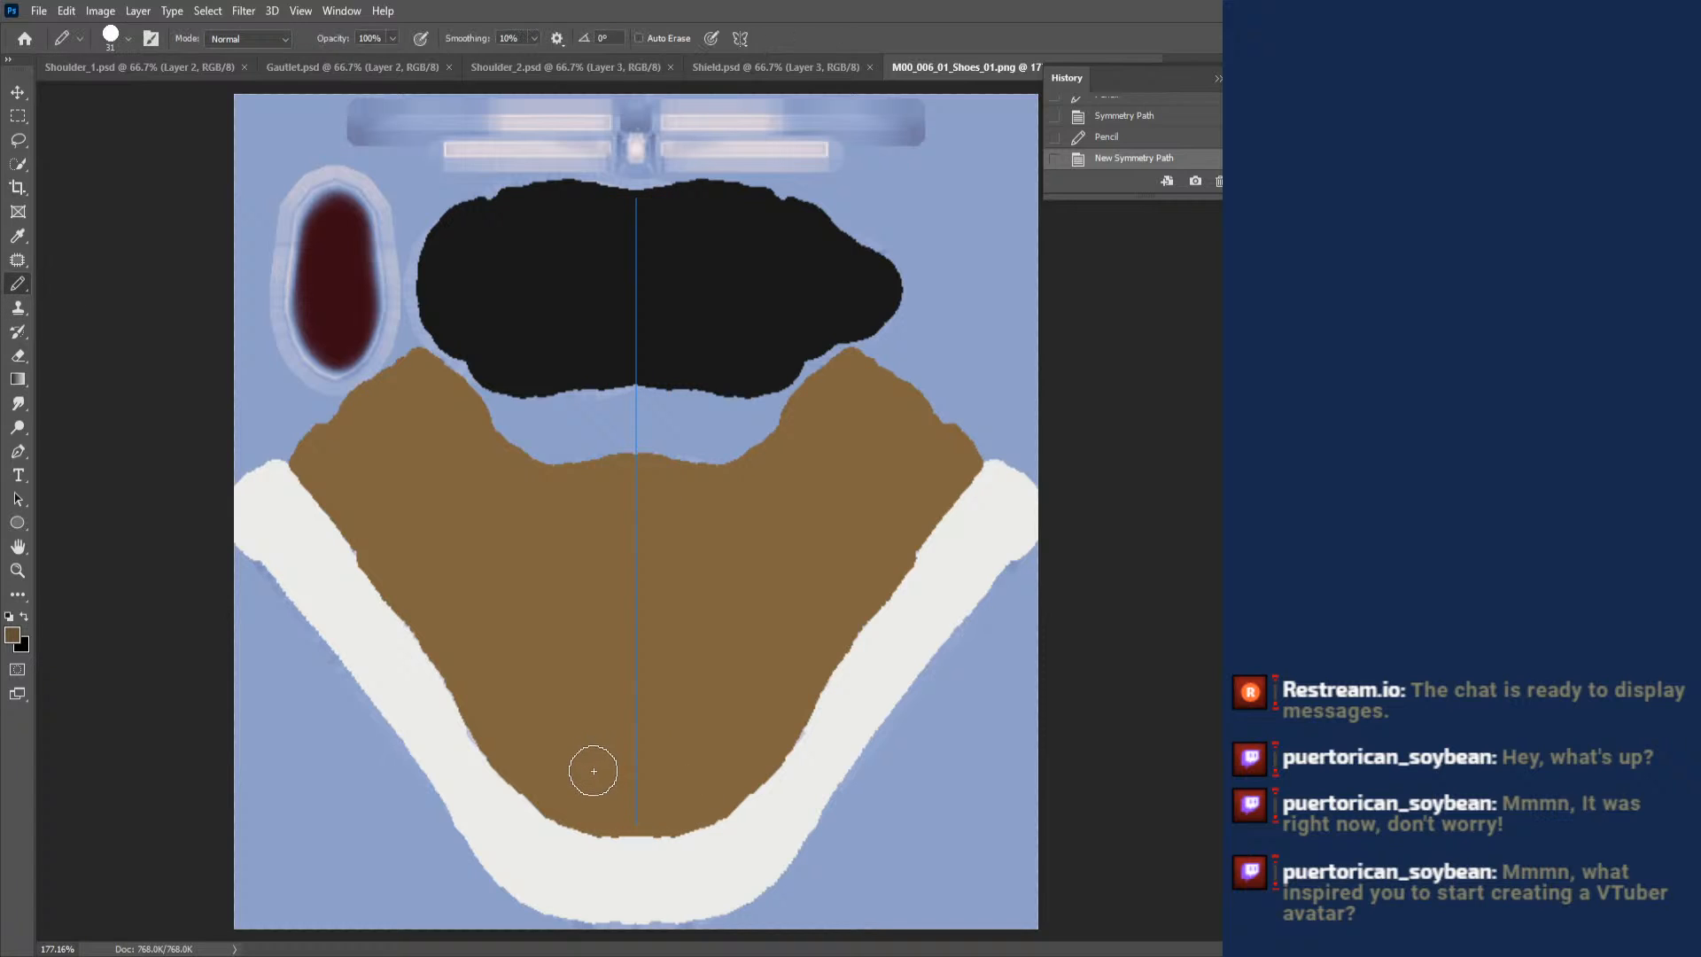
pyautogui.moveTo(588, 771)
pyautogui.mouseDown()
pyautogui.moveTo(544, 760)
pyautogui.moveTo(625, 703)
pyautogui.moveTo(570, 645)
pyautogui.moveTo(636, 607)
pyautogui.moveTo(572, 564)
pyautogui.moveTo(605, 532)
pyautogui.moveTo(663, 532)
pyautogui.moveTo(640, 492)
pyautogui.moveTo(631, 448)
pyautogui.mouseUp()
pyautogui.hotkey('ctrl', 'z')
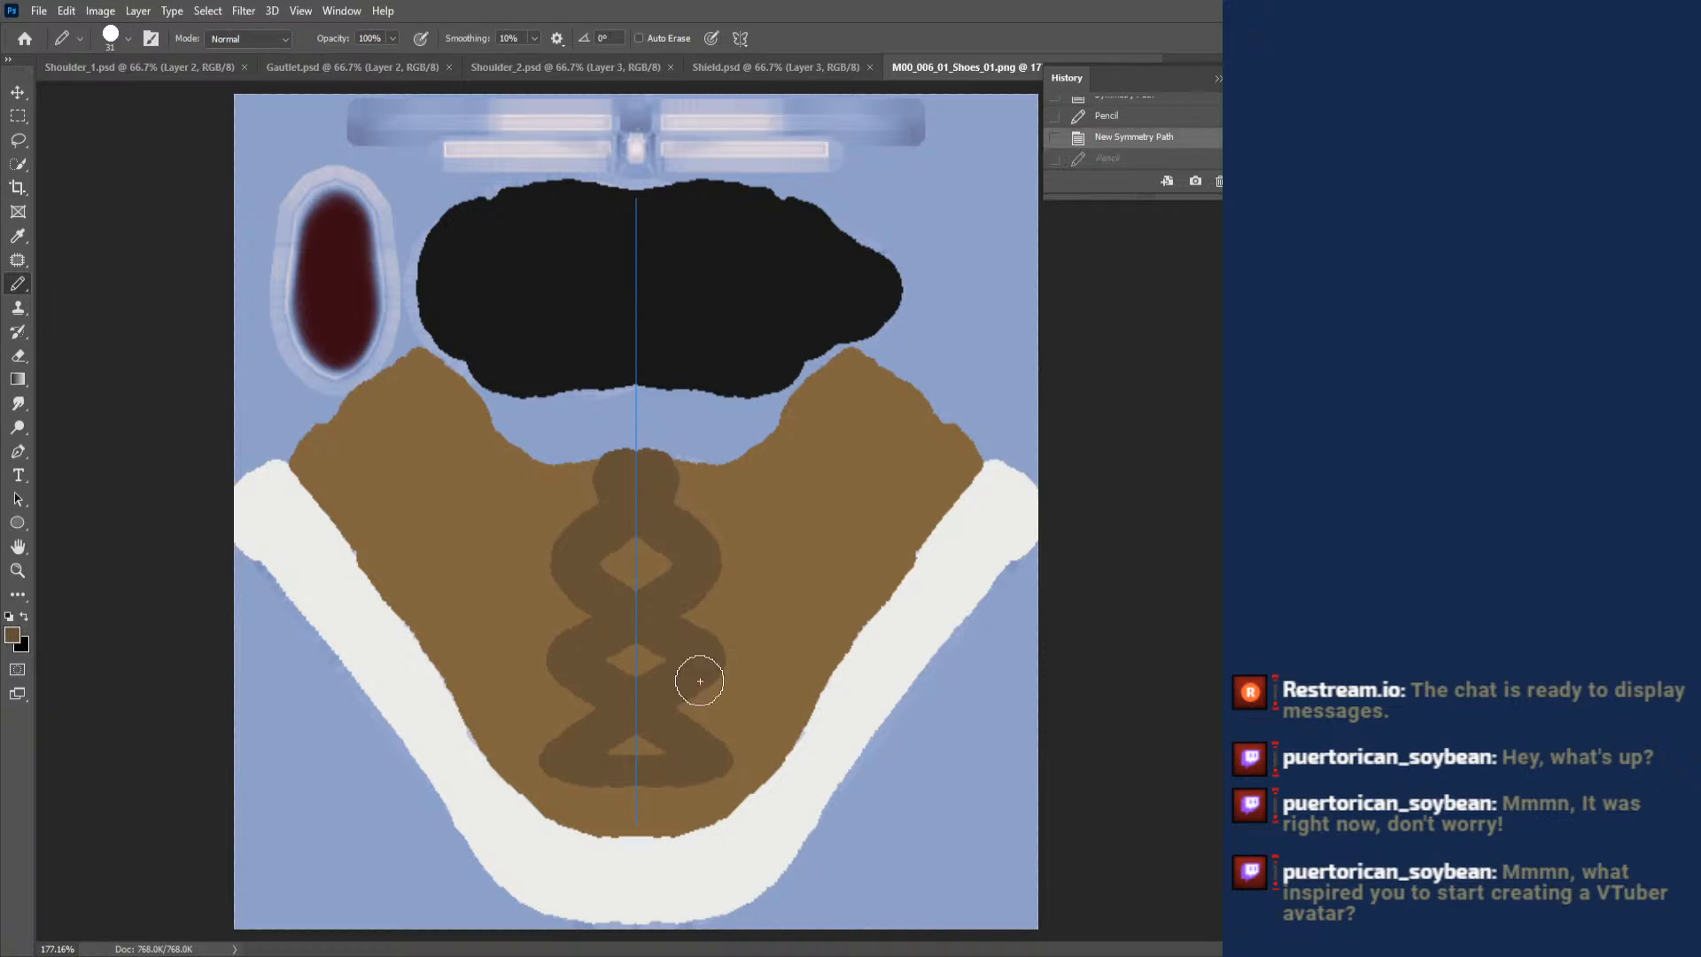
# - Paint a thinner dark brown crisscross lace pattern down the centre of the shoe upper with a 17 px Pencil
pyautogui.rightClick(678, 705)
pyautogui.moveTo(791, 706); pyautogui.dragTo(784, 698)
pyautogui.press('Return')
pyautogui.moveTo(626, 780)
pyautogui.mouseDown()
pyautogui.moveTo(563, 763)
pyautogui.moveTo(548, 734)
pyautogui.moveTo(660, 631)
pyautogui.moveTo(678, 595)
pyautogui.moveTo(657, 584)
pyautogui.mouseUp()
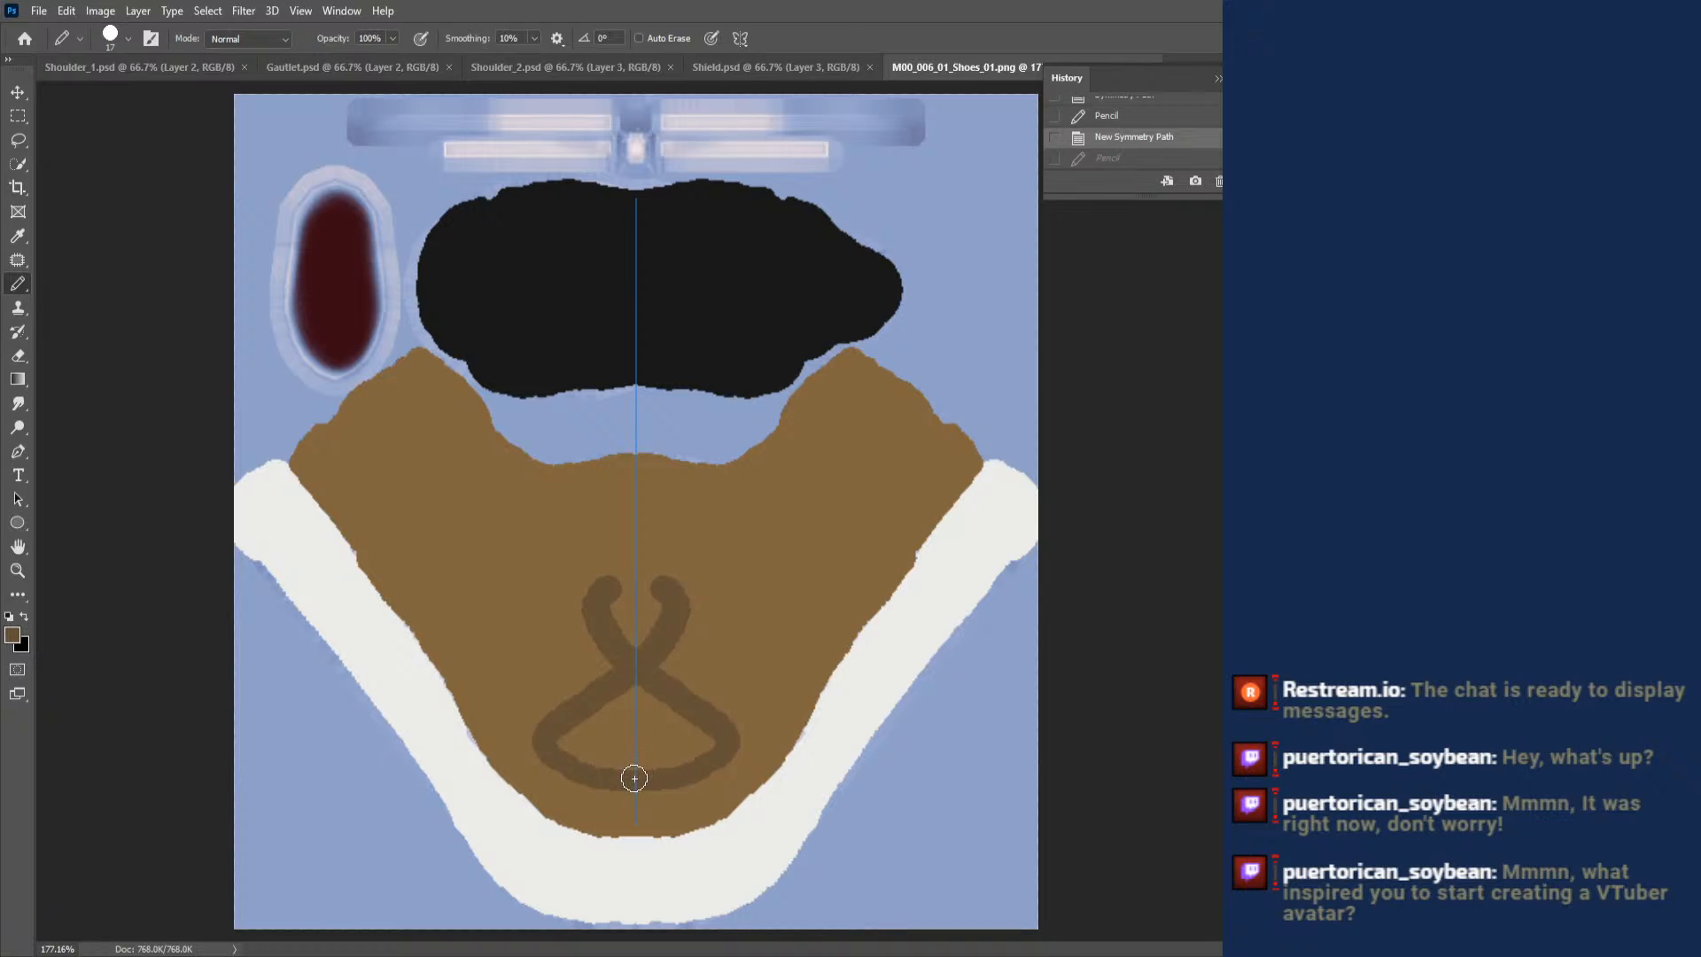
pyautogui.hotkey('ctrl', 'z')
pyautogui.moveTo(630, 779)
pyautogui.mouseDown()
pyautogui.moveTo(588, 780)
pyautogui.moveTo(571, 740)
pyautogui.moveTo(678, 690)
pyautogui.moveTo(647, 664)
pyautogui.moveTo(682, 620)
pyautogui.moveTo(640, 569)
pyautogui.moveTo(680, 518)
pyautogui.moveTo(642, 494)
pyautogui.moveTo(639, 453)
pyautogui.mouseUp()
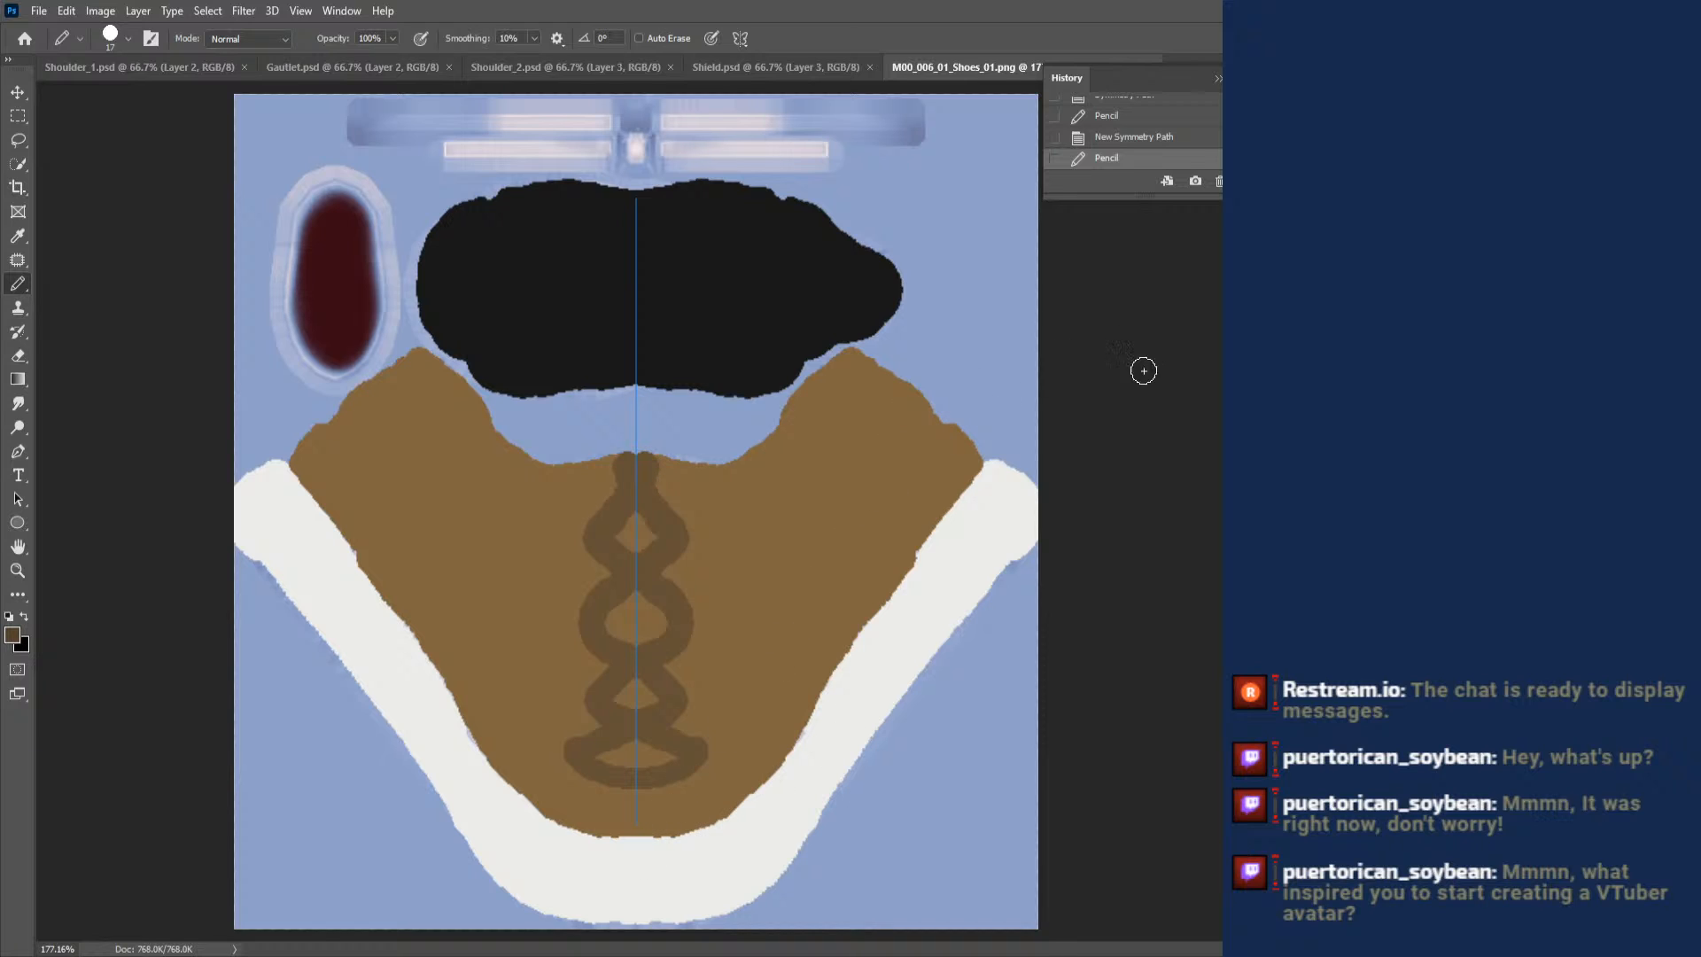
# - Paint four curved stripes in a darker brown down each side of the shoe upper, redoing the third one longer
pyautogui.moveTo(944, 443)
pyautogui.mouseDown()
pyautogui.moveTo(853, 575)
pyautogui.moveTo(837, 531)
pyautogui.moveTo(811, 620)
pyautogui.mouseUp()
pyautogui.moveTo(881, 390); pyautogui.dragTo(797, 627)
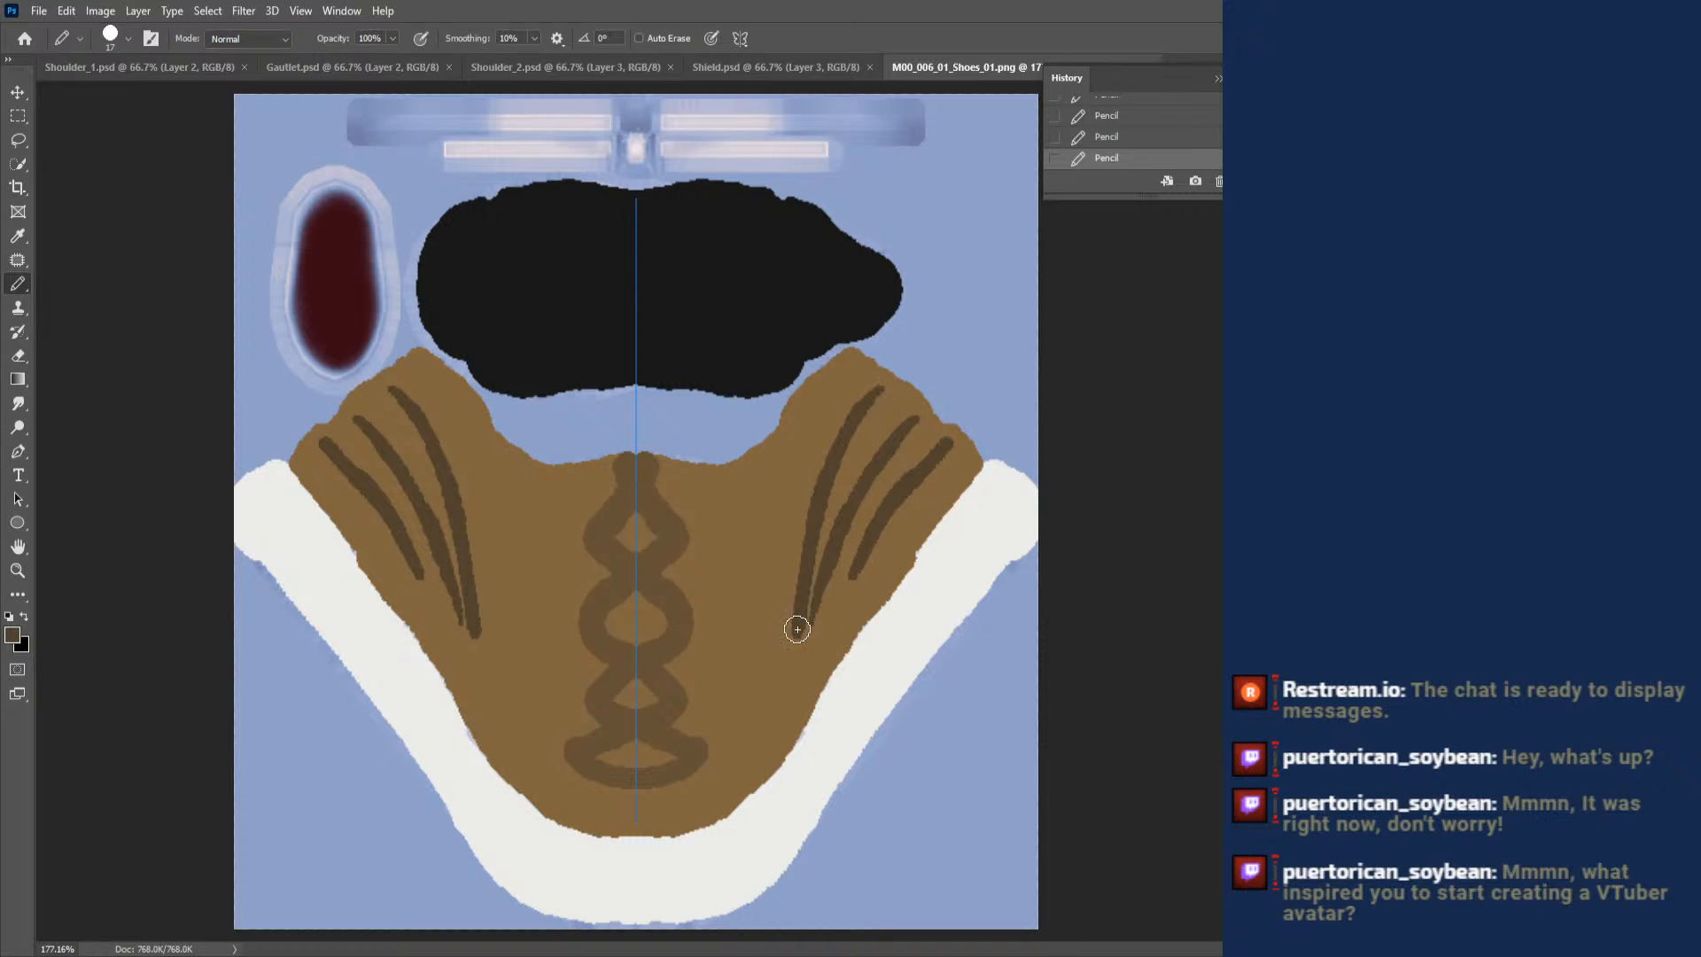
pyautogui.hotkey('ctrl', 'z')
pyautogui.hotkey('ctrl', 'z')
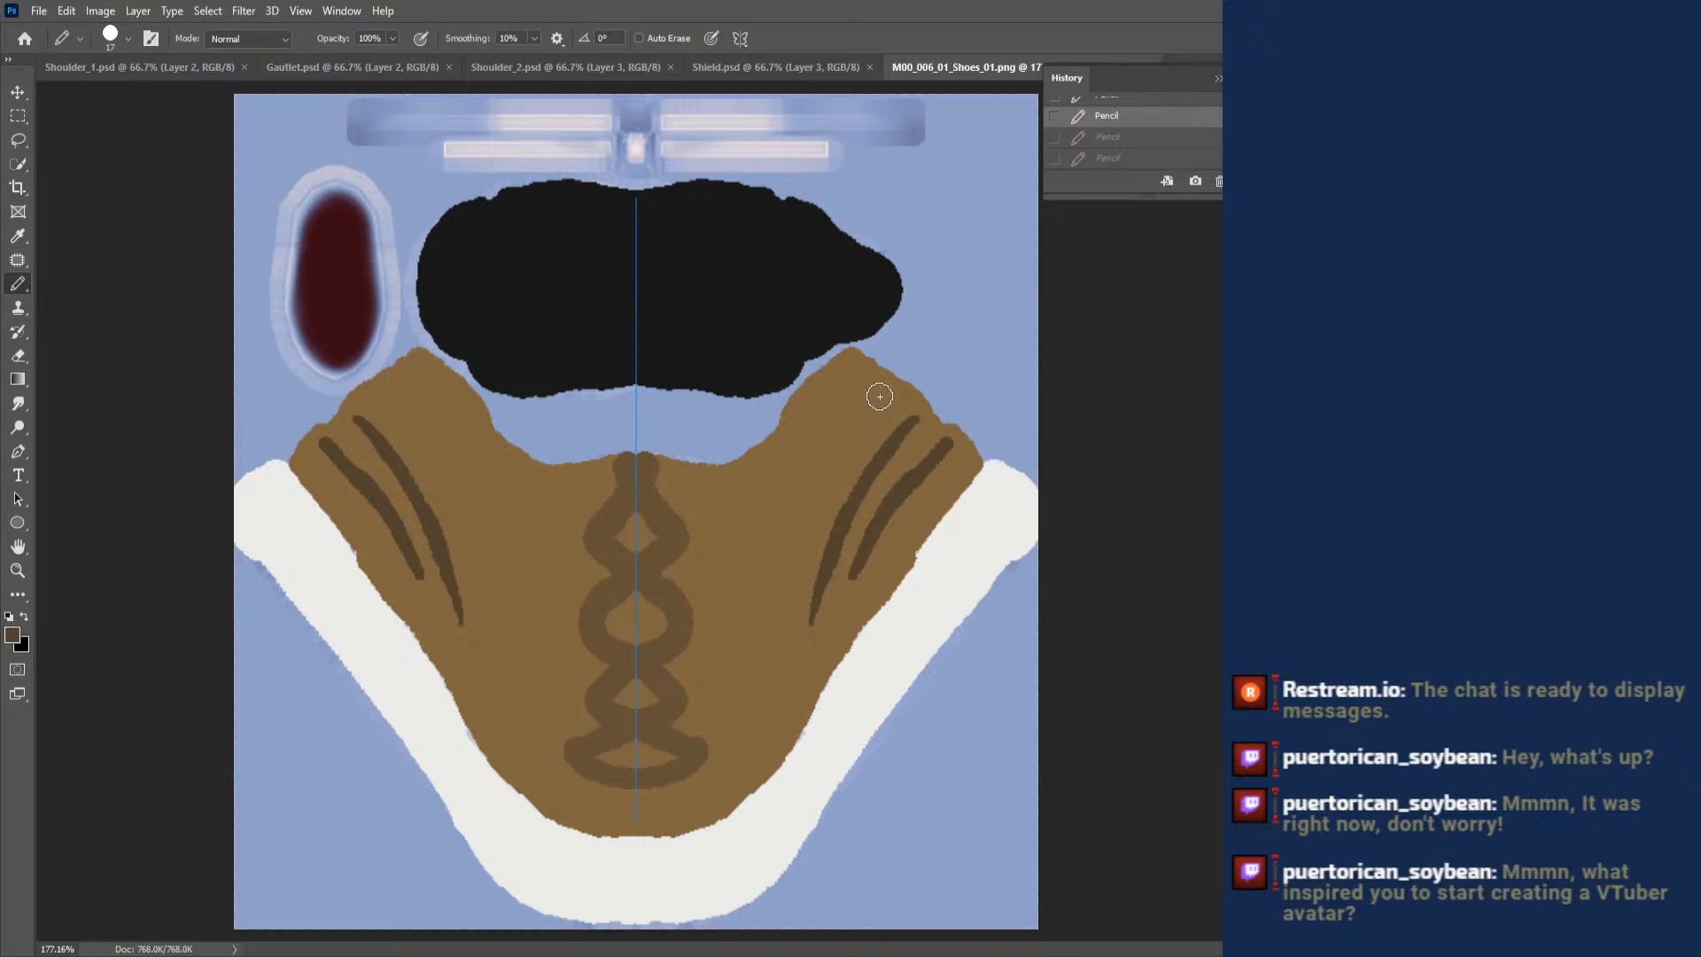
pyautogui.moveTo(879, 395)
pyautogui.mouseDown()
pyautogui.moveTo(781, 579)
pyautogui.moveTo(767, 690)
pyautogui.mouseUp()
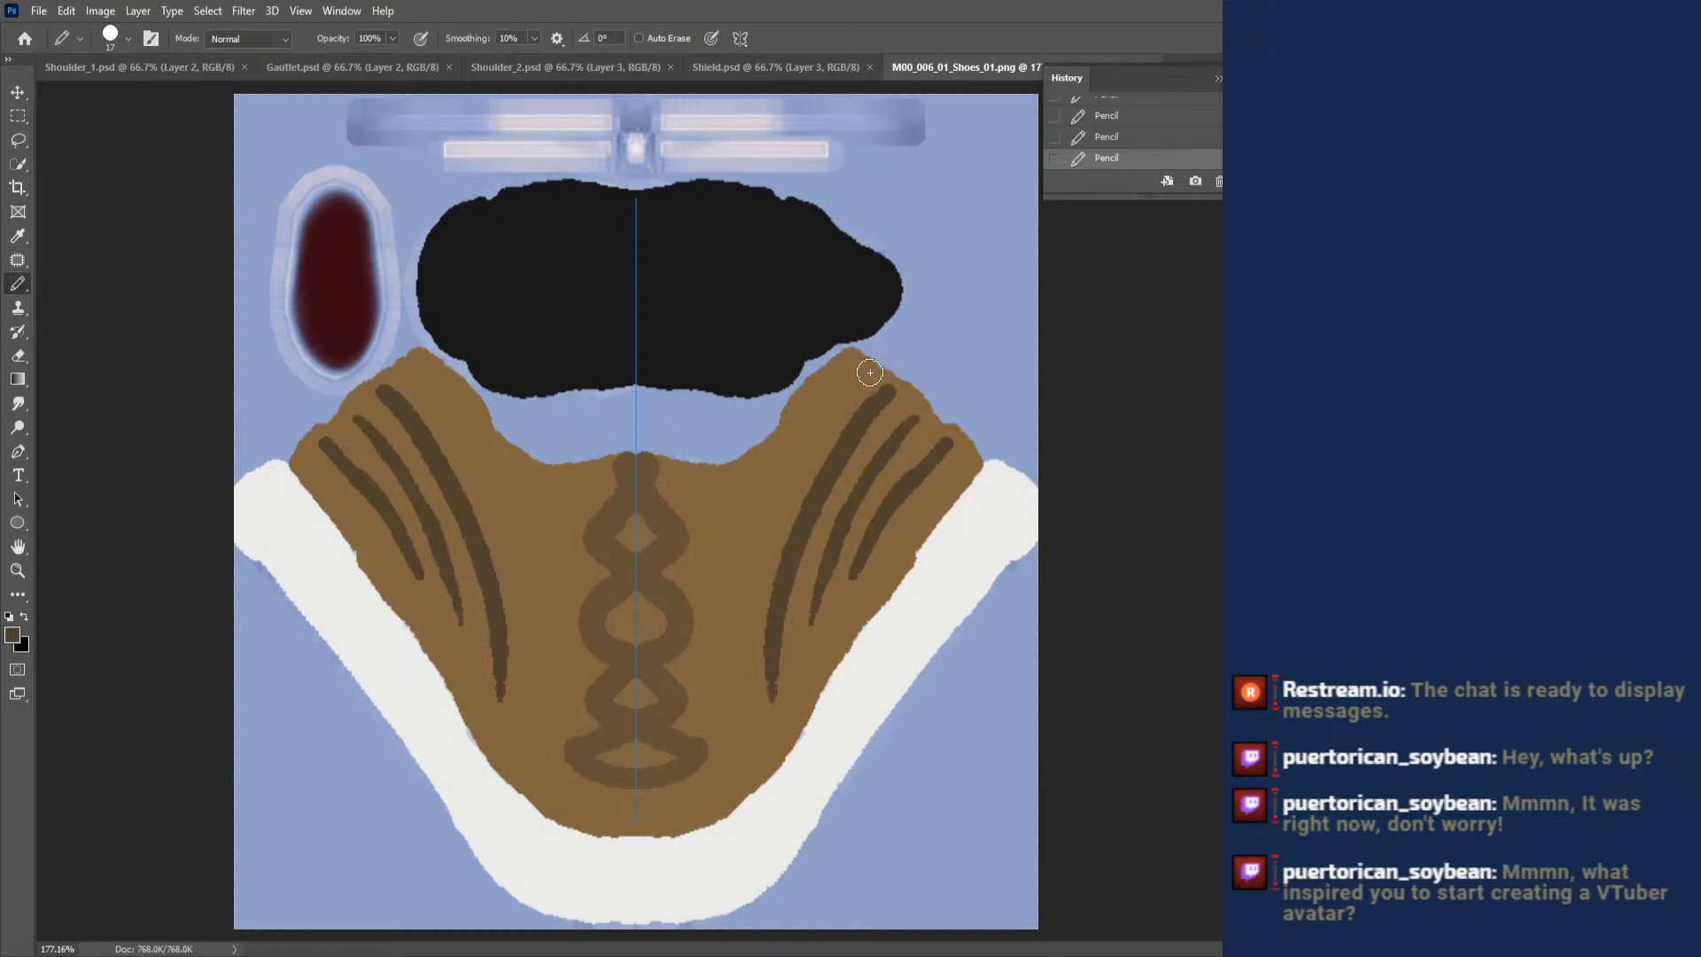
pyautogui.moveTo(847, 375)
pyautogui.mouseDown()
pyautogui.moveTo(773, 504)
pyautogui.moveTo(750, 725)
pyautogui.mouseUp()
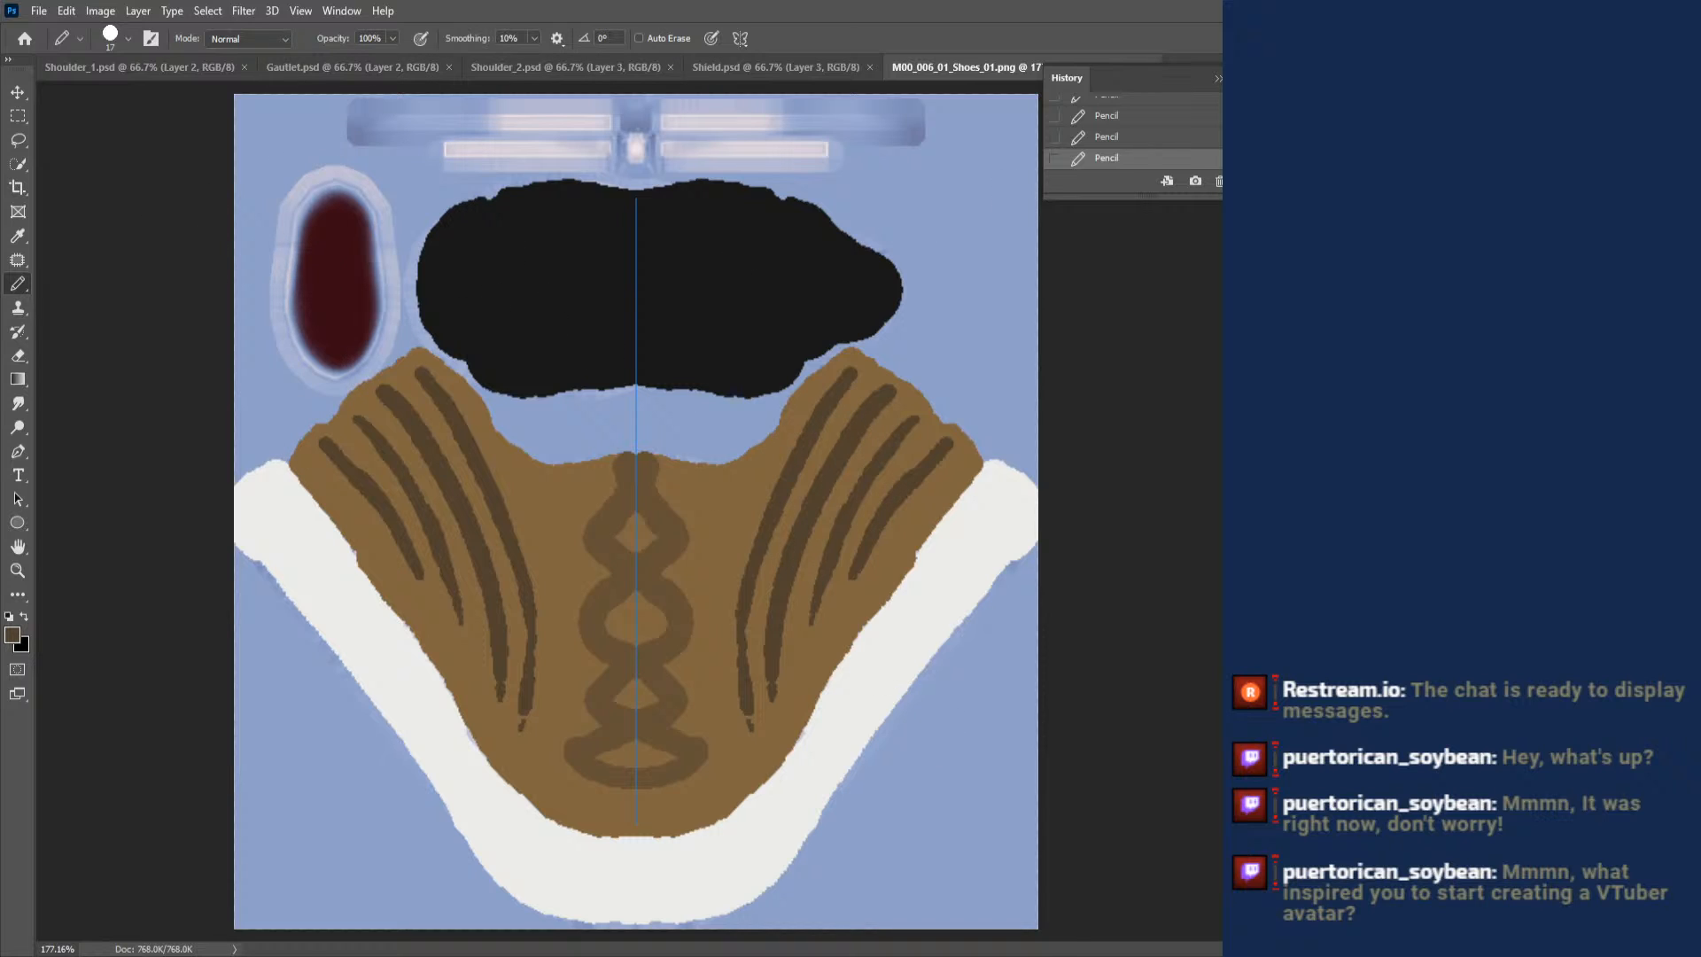
# - Paint thin grey shading strokes along the inner edge of the off-white band and save the shoe texture
pyautogui.moveTo(966, 503)
pyautogui.mouseDown()
pyautogui.moveTo(999, 477)
pyautogui.moveTo(900, 582)
pyautogui.mouseUp()
pyautogui.moveTo(949, 517)
pyautogui.mouseDown()
pyautogui.moveTo(764, 788)
pyautogui.moveTo(684, 840)
pyautogui.mouseUp()
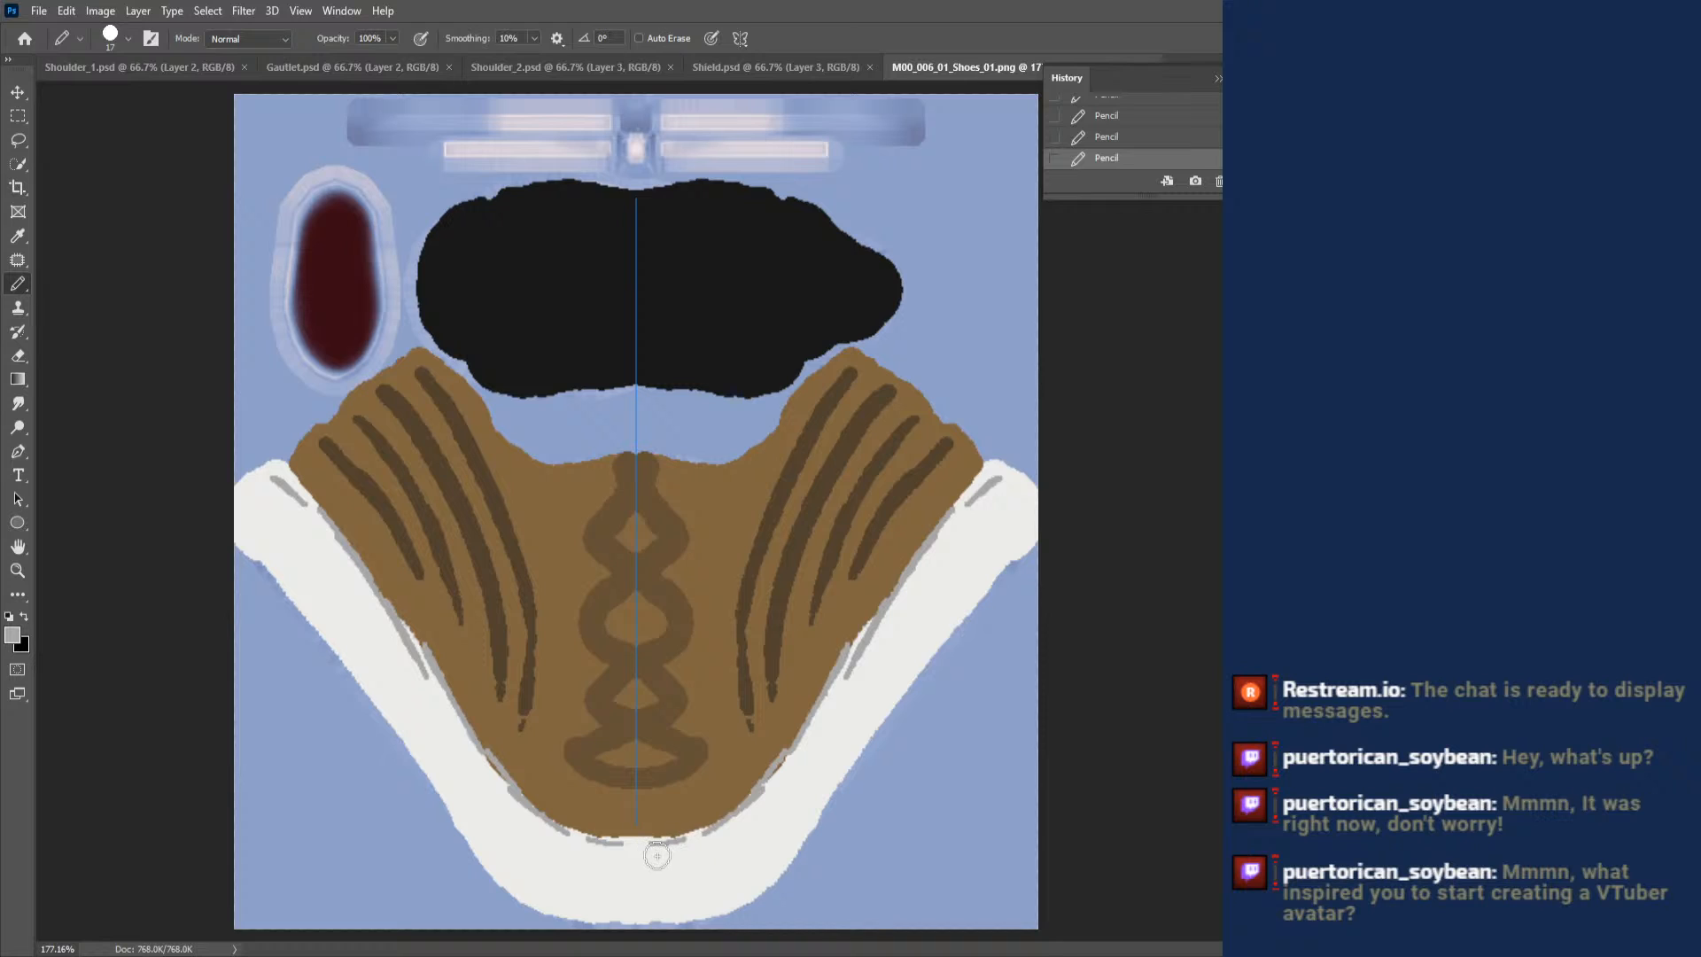
pyautogui.hotkey('ctrl', 's')
# - Switch to Blender with the FE Avatar file open
pyautogui.hotkey('alt', 'Tab')
pyautogui.hotkey('alt', 'Tab')
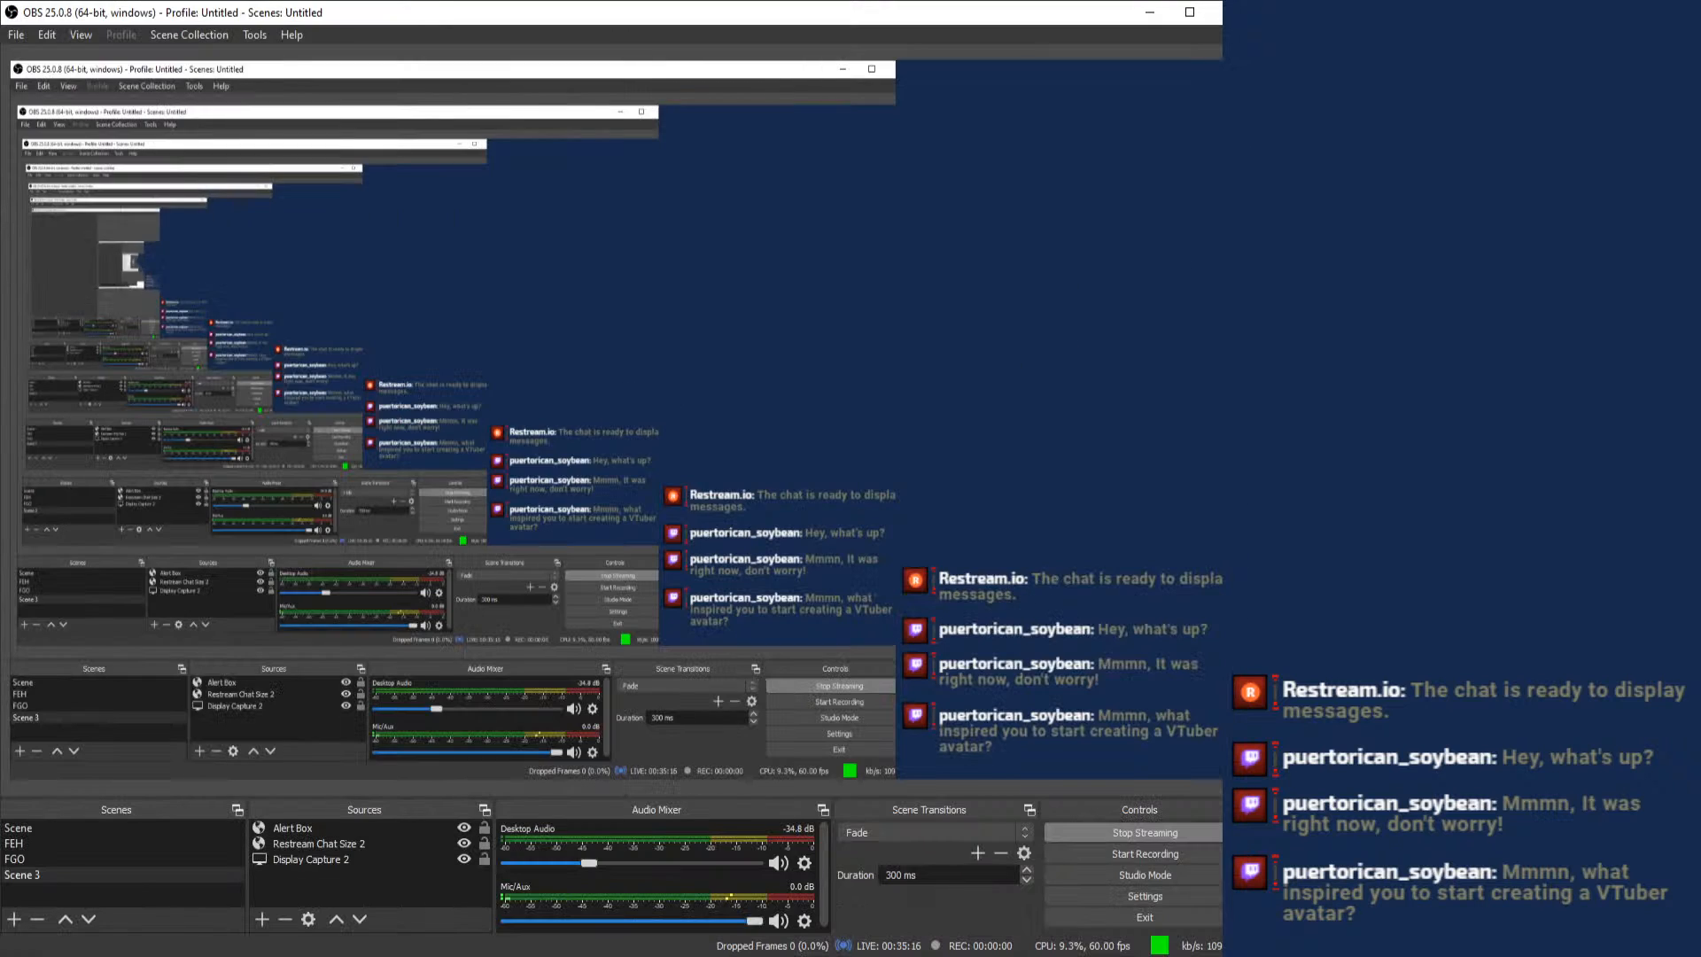
pyautogui.hotkey('alt', 'Tab')
pyautogui.hotkey('alt', 'Tab')
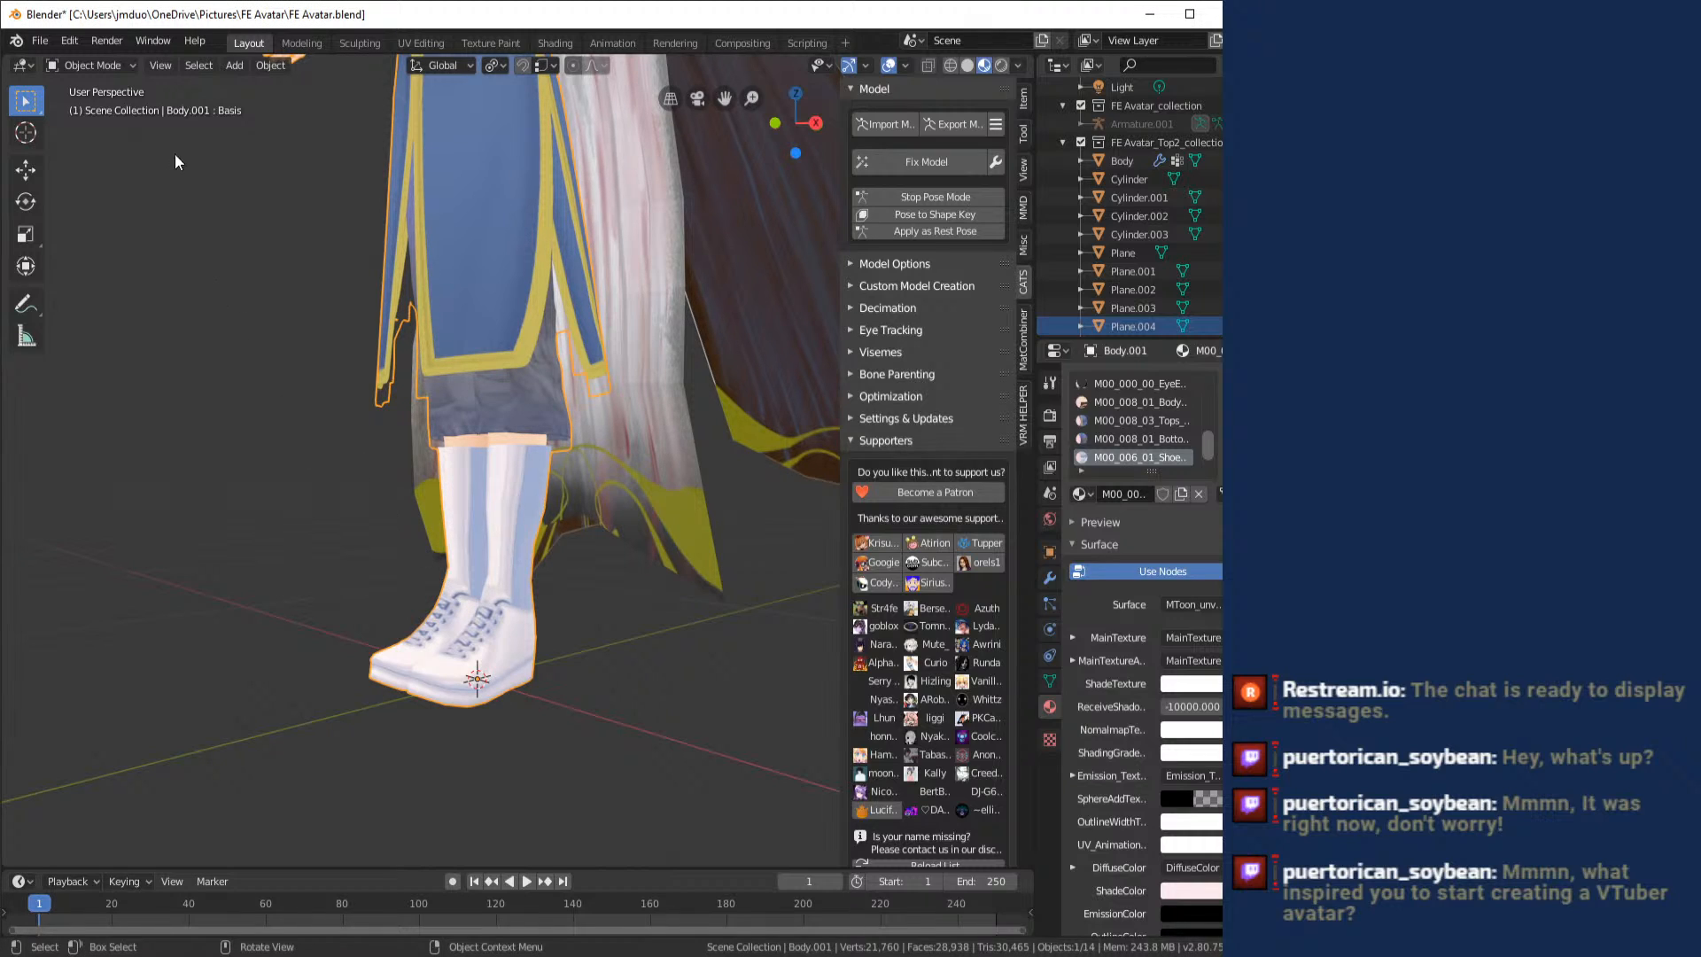
pyautogui.click(120, 65)
pyautogui.click(125, 63)
pyautogui.click(124, 66)
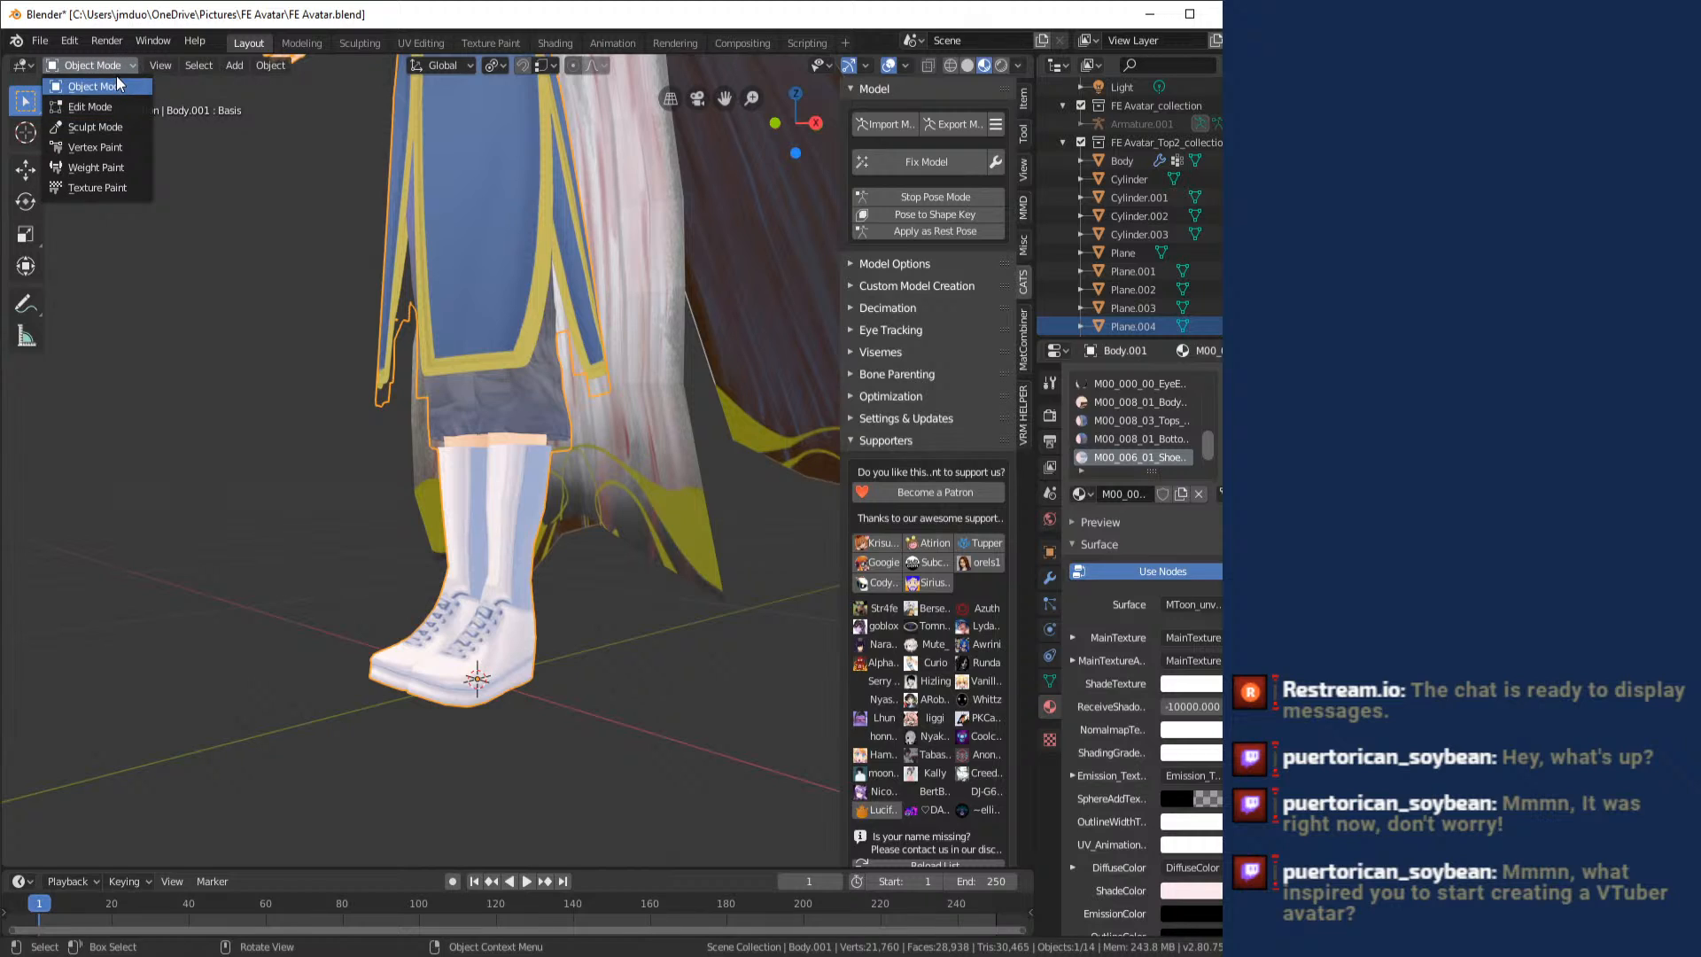
pyautogui.click(114, 68)
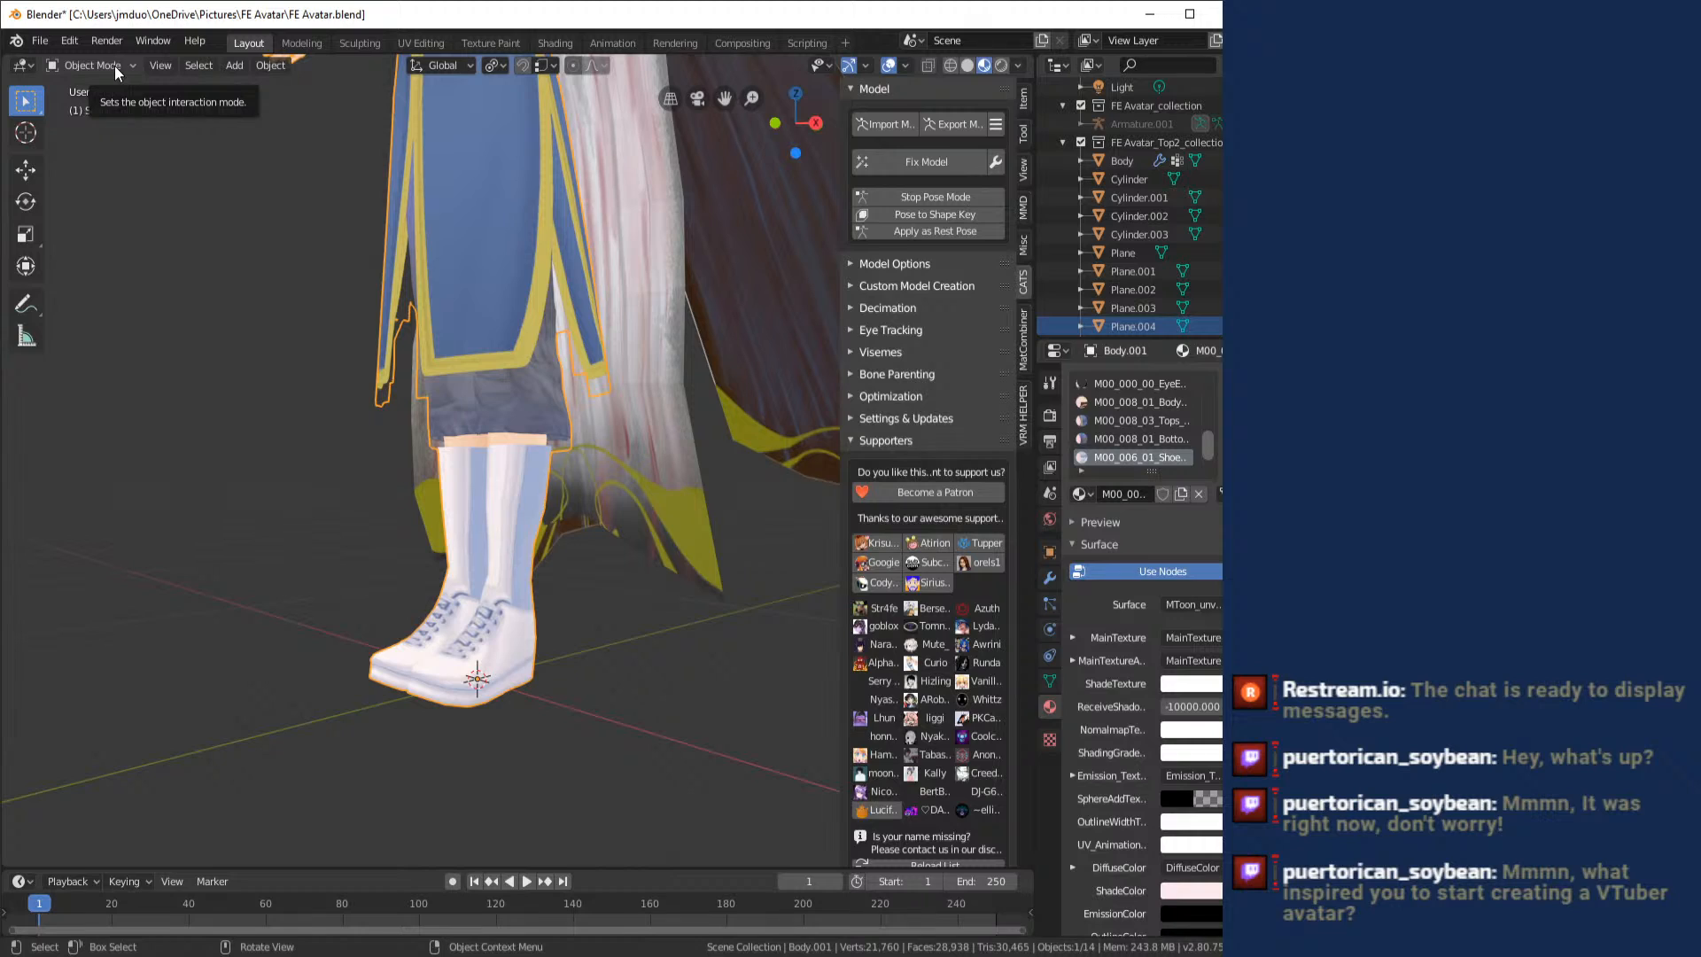
pyautogui.click(114, 67)
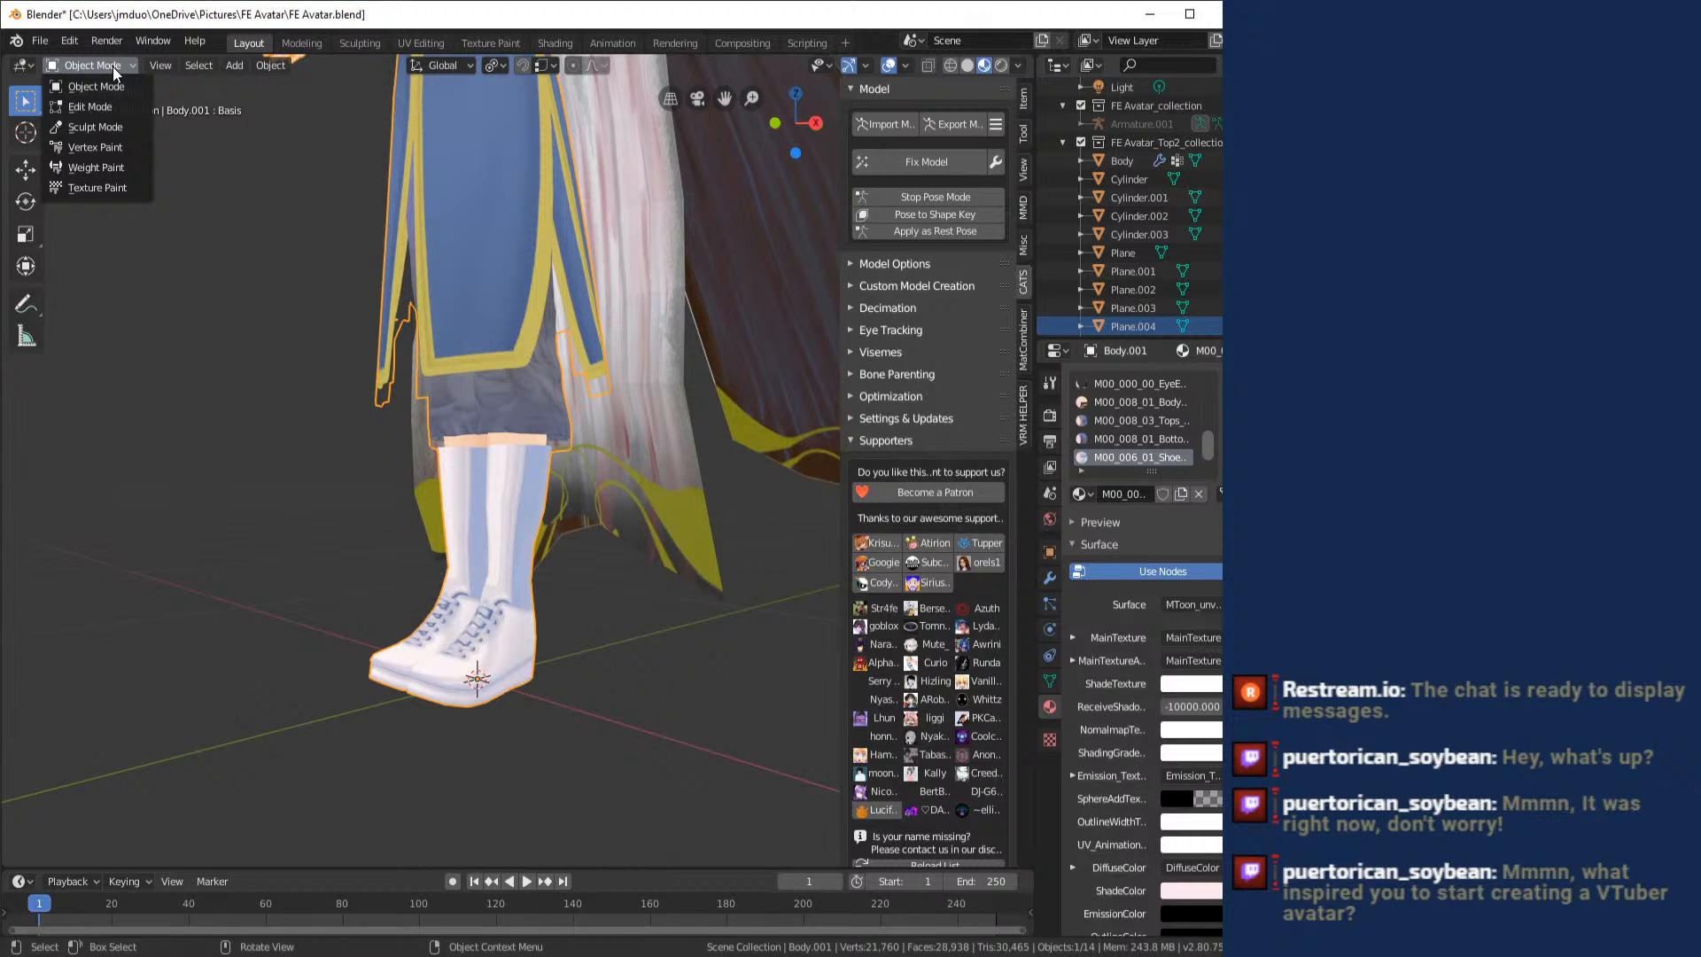
pyautogui.click(103, 69)
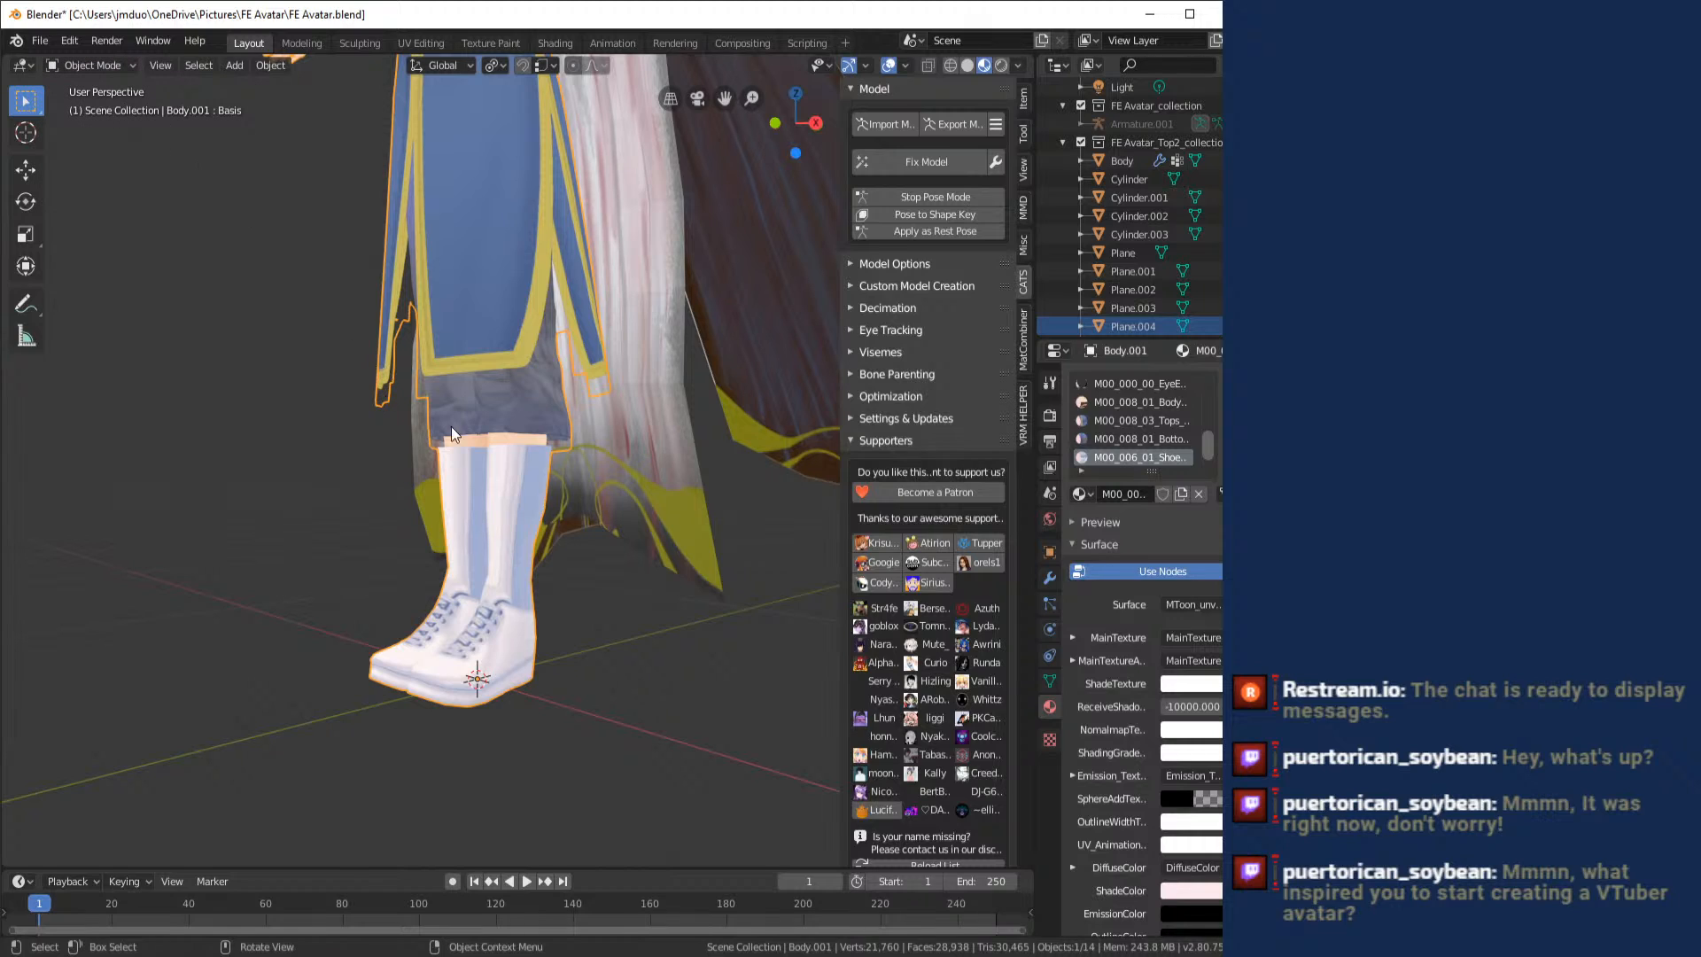
# - Set the shoe material's MainTexture to an Image Texture and load M00_006_01_Shoes_01.png into it
pyautogui.scroll(-1, 1206, 450)
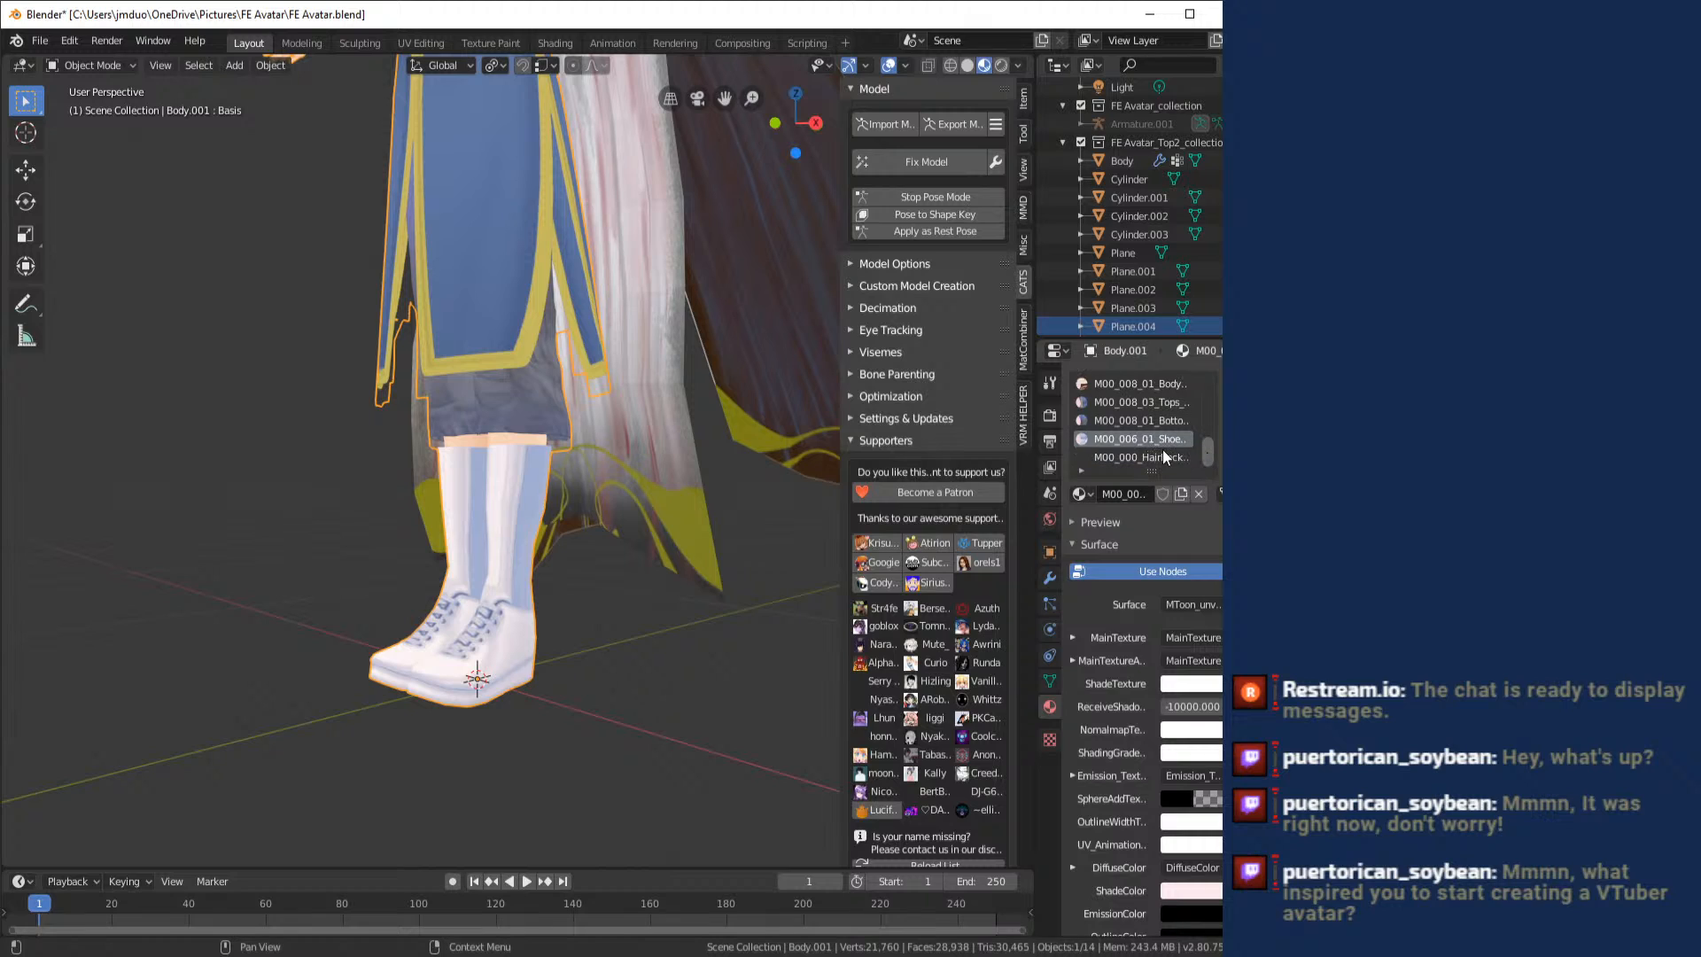
pyautogui.click(1192, 637)
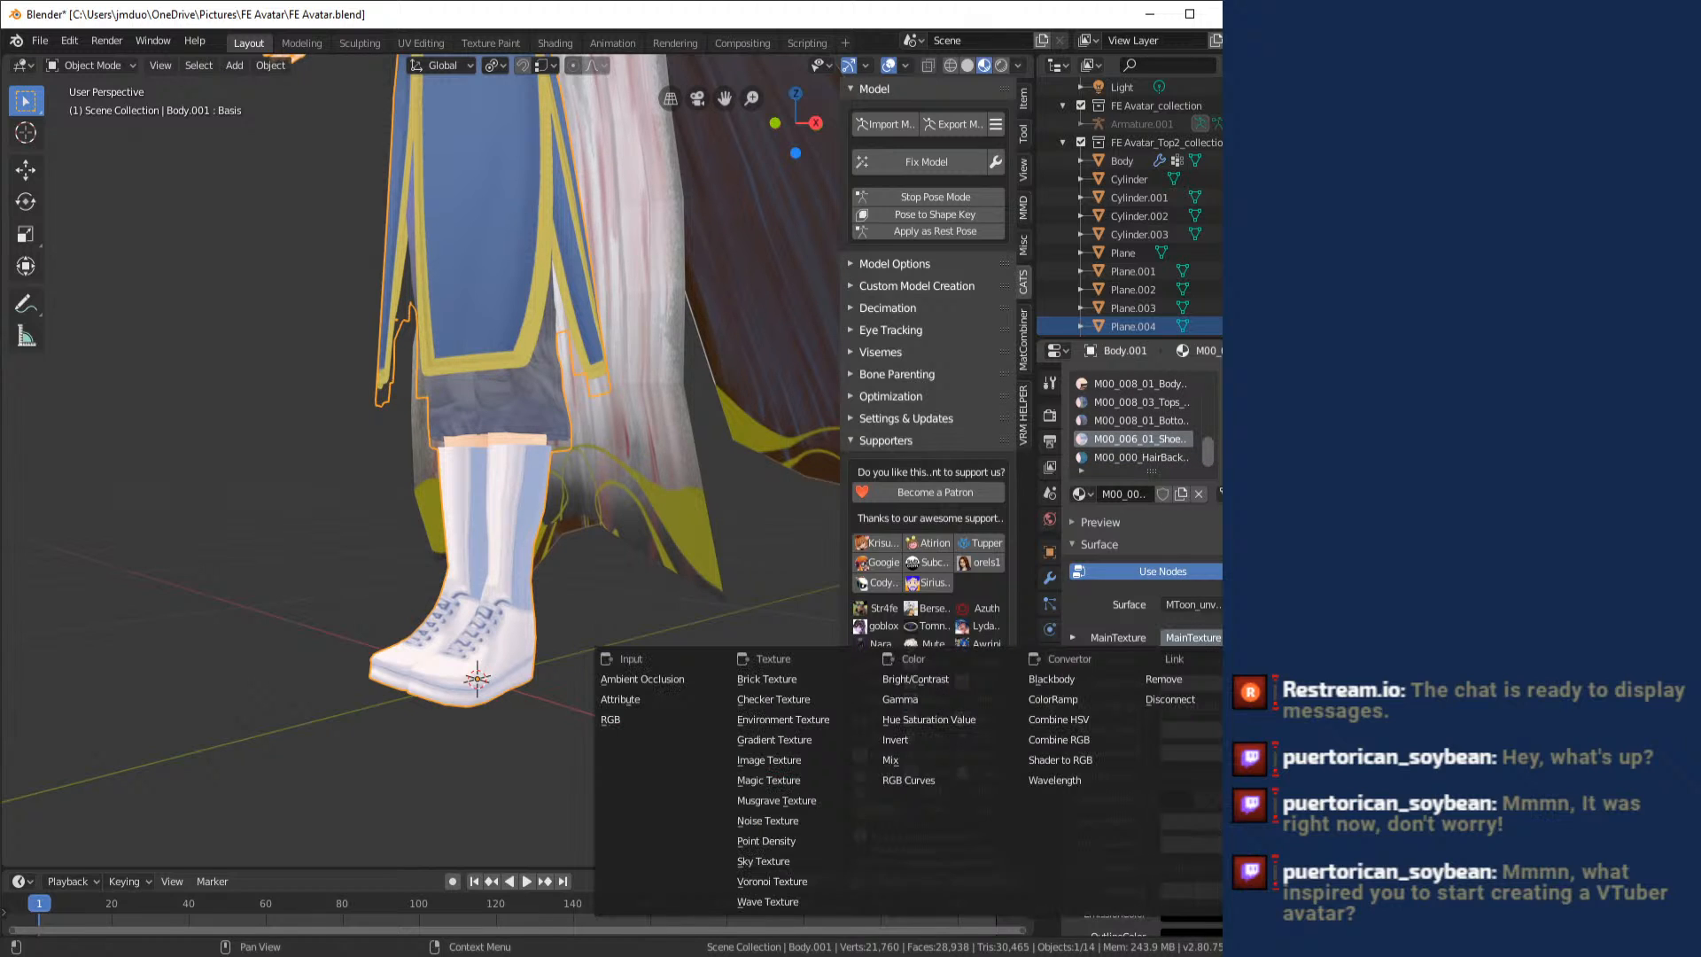
pyautogui.click(768, 760)
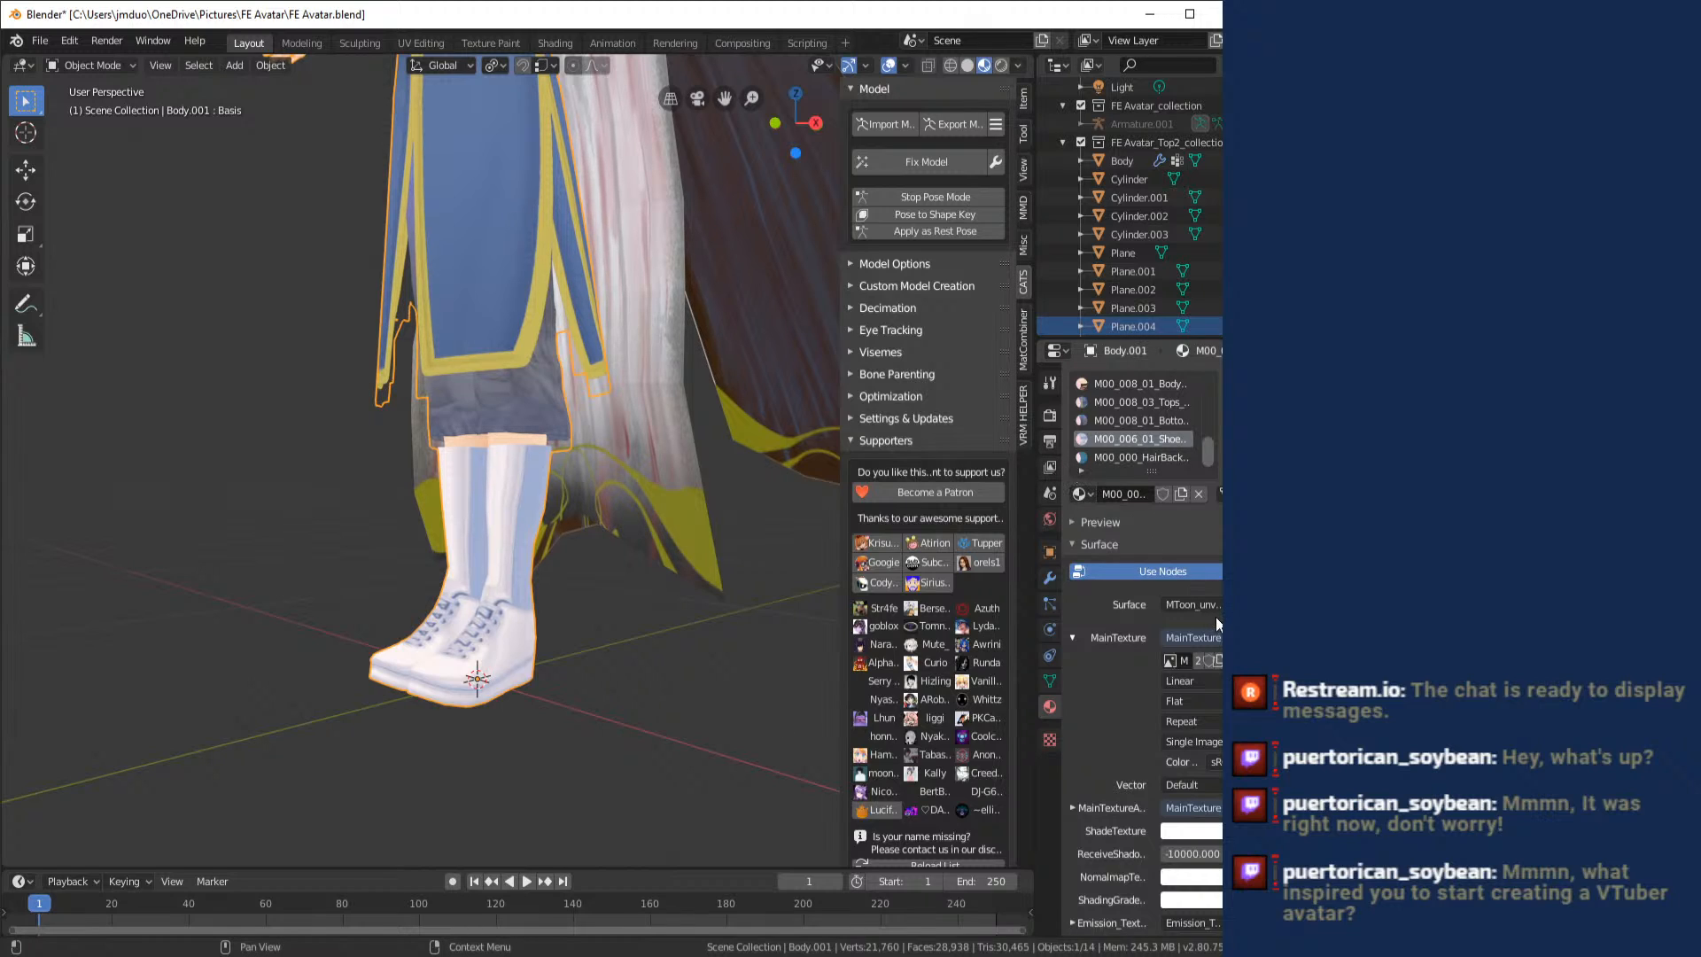
pyautogui.click(1217, 660)
pyautogui.click(1219, 663)
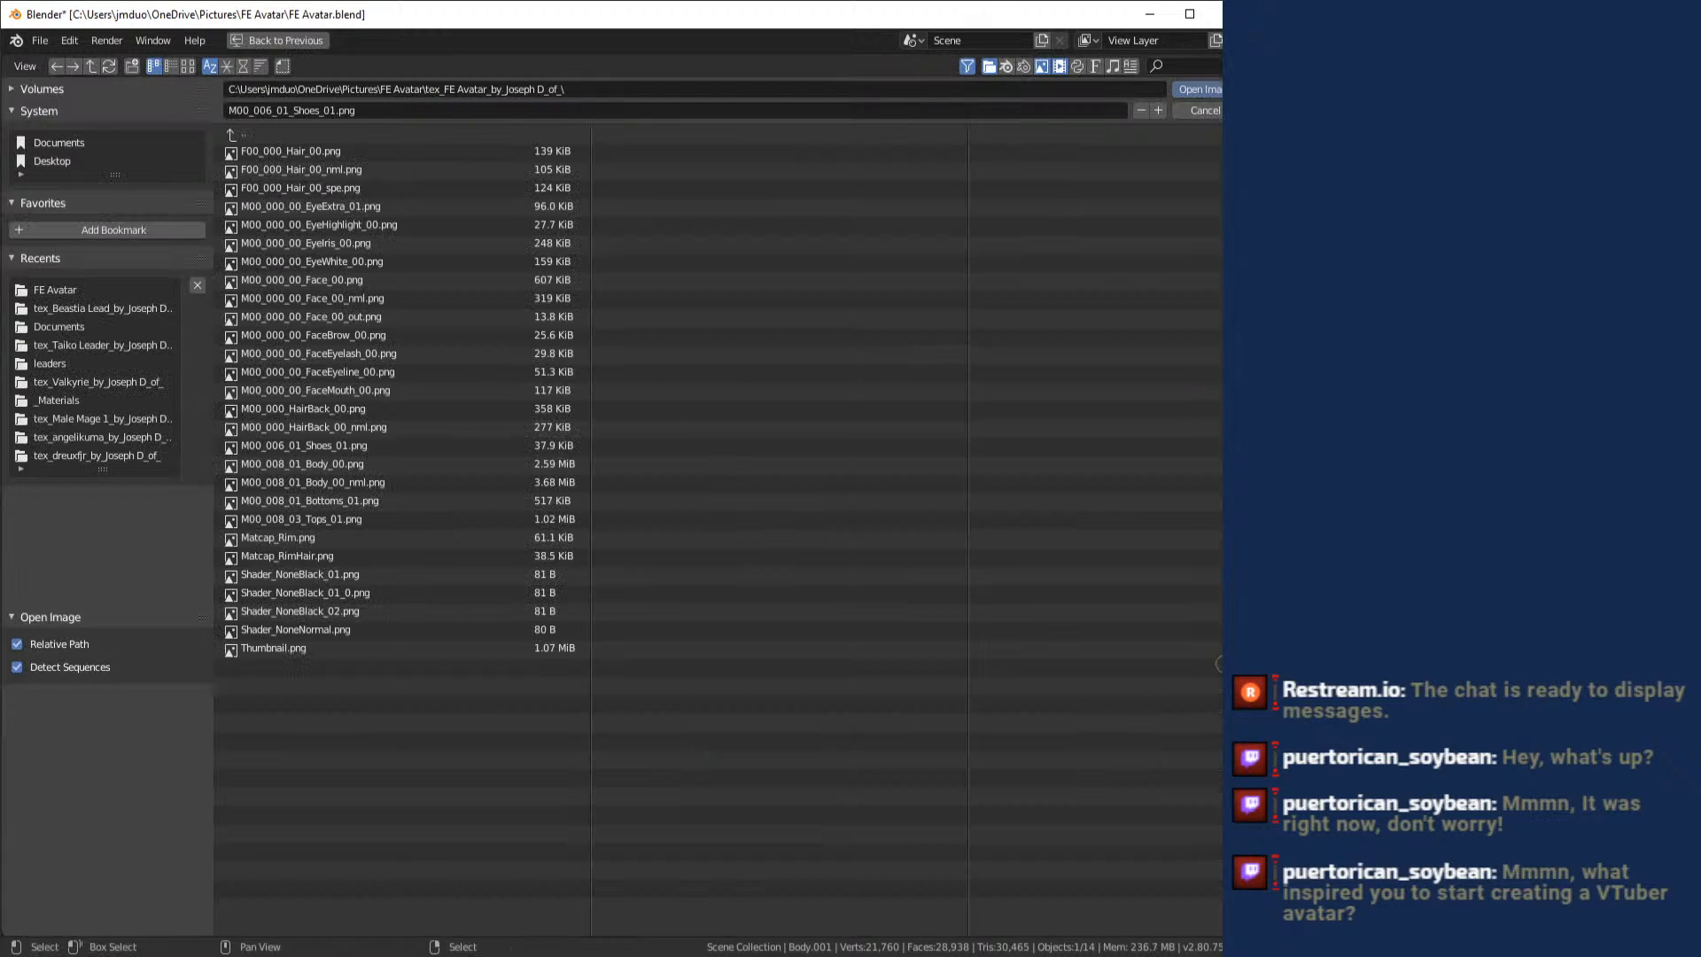
pyautogui.click(351, 445)
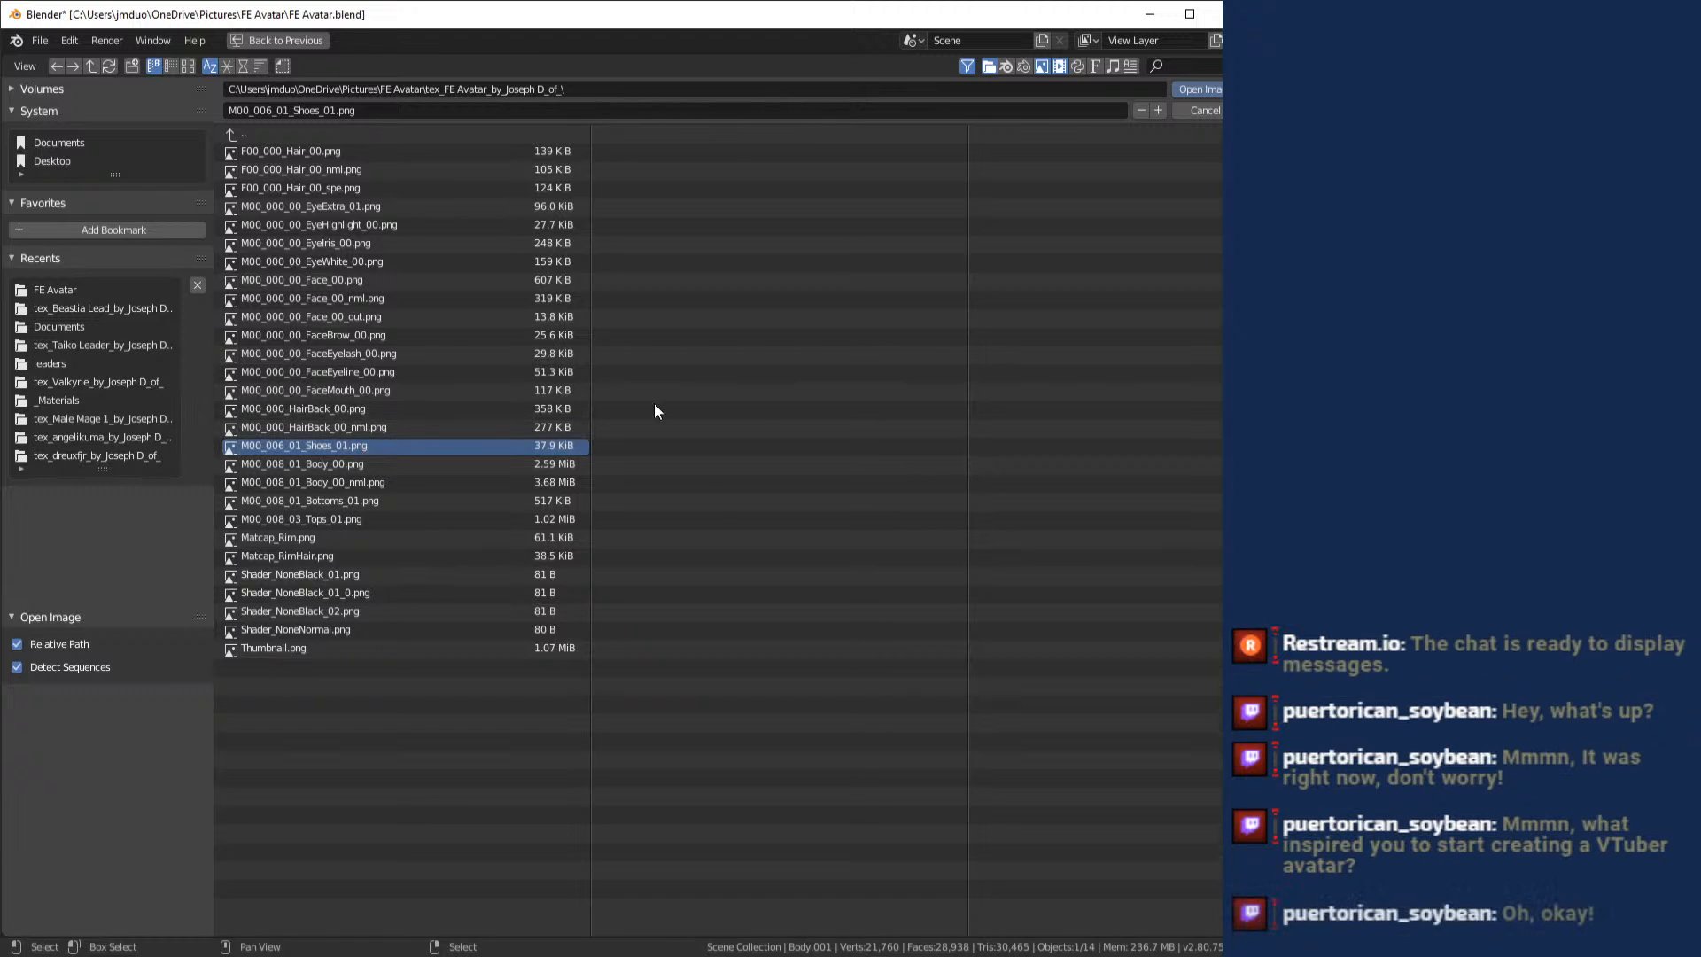
pyautogui.press('Return')
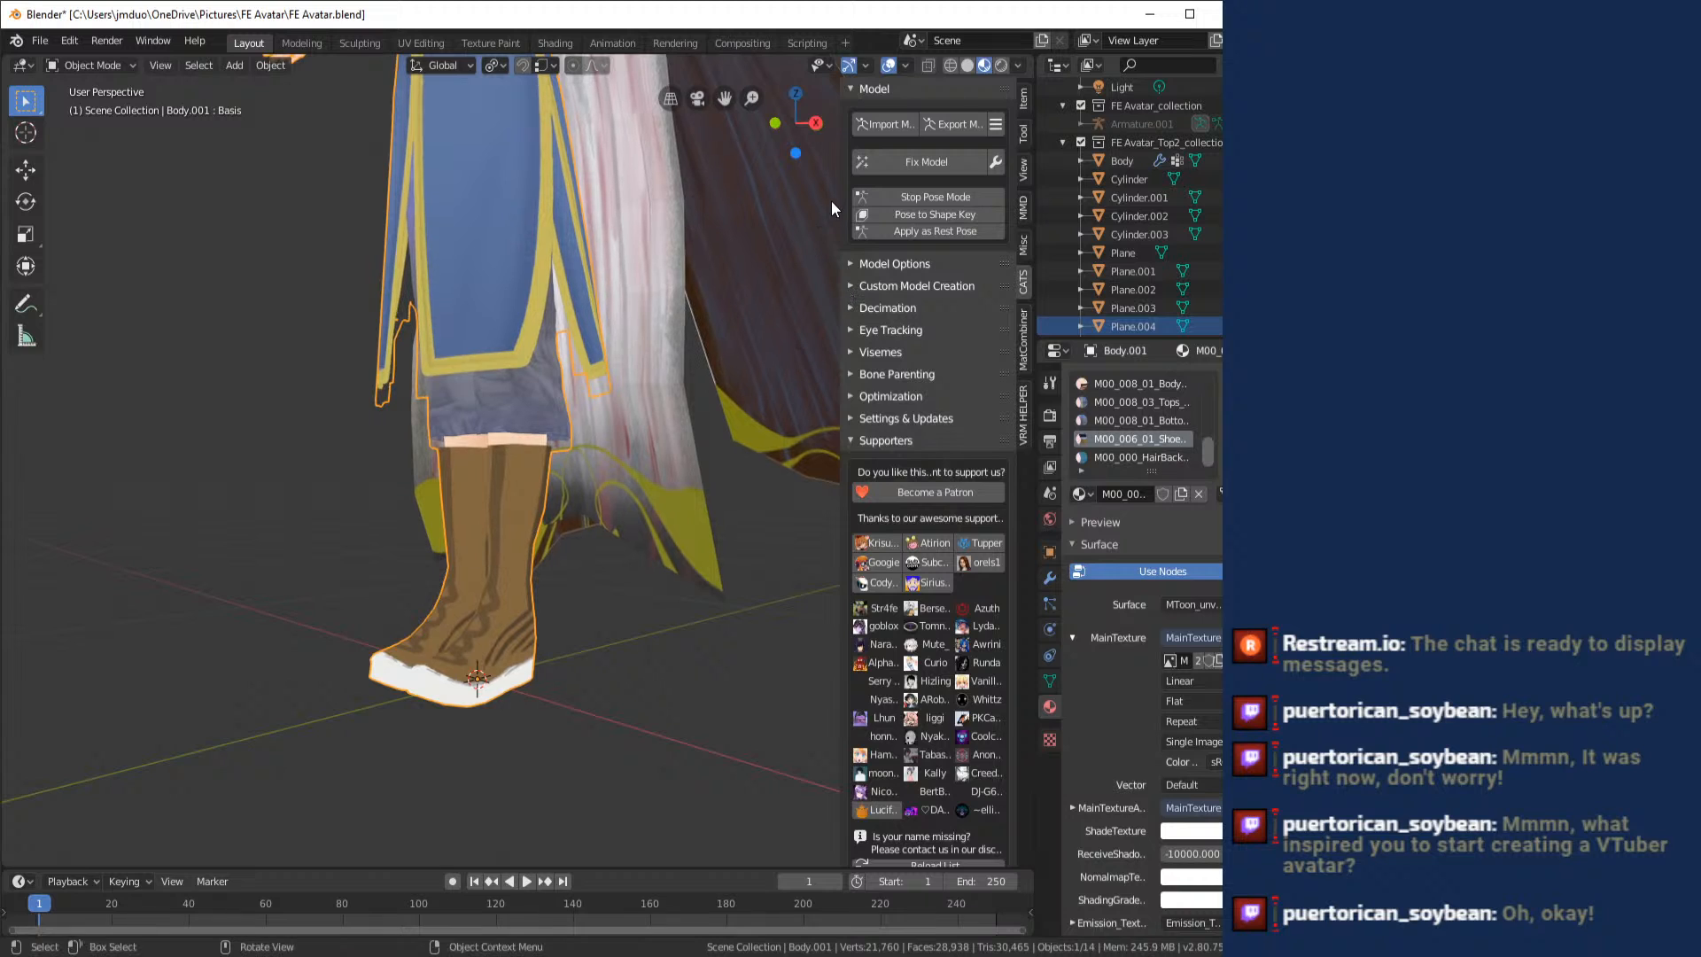
# - Check the boots from the side, back and front, then open the UV Editing workspace and select the entire body mesh
pyautogui.click(775, 123)
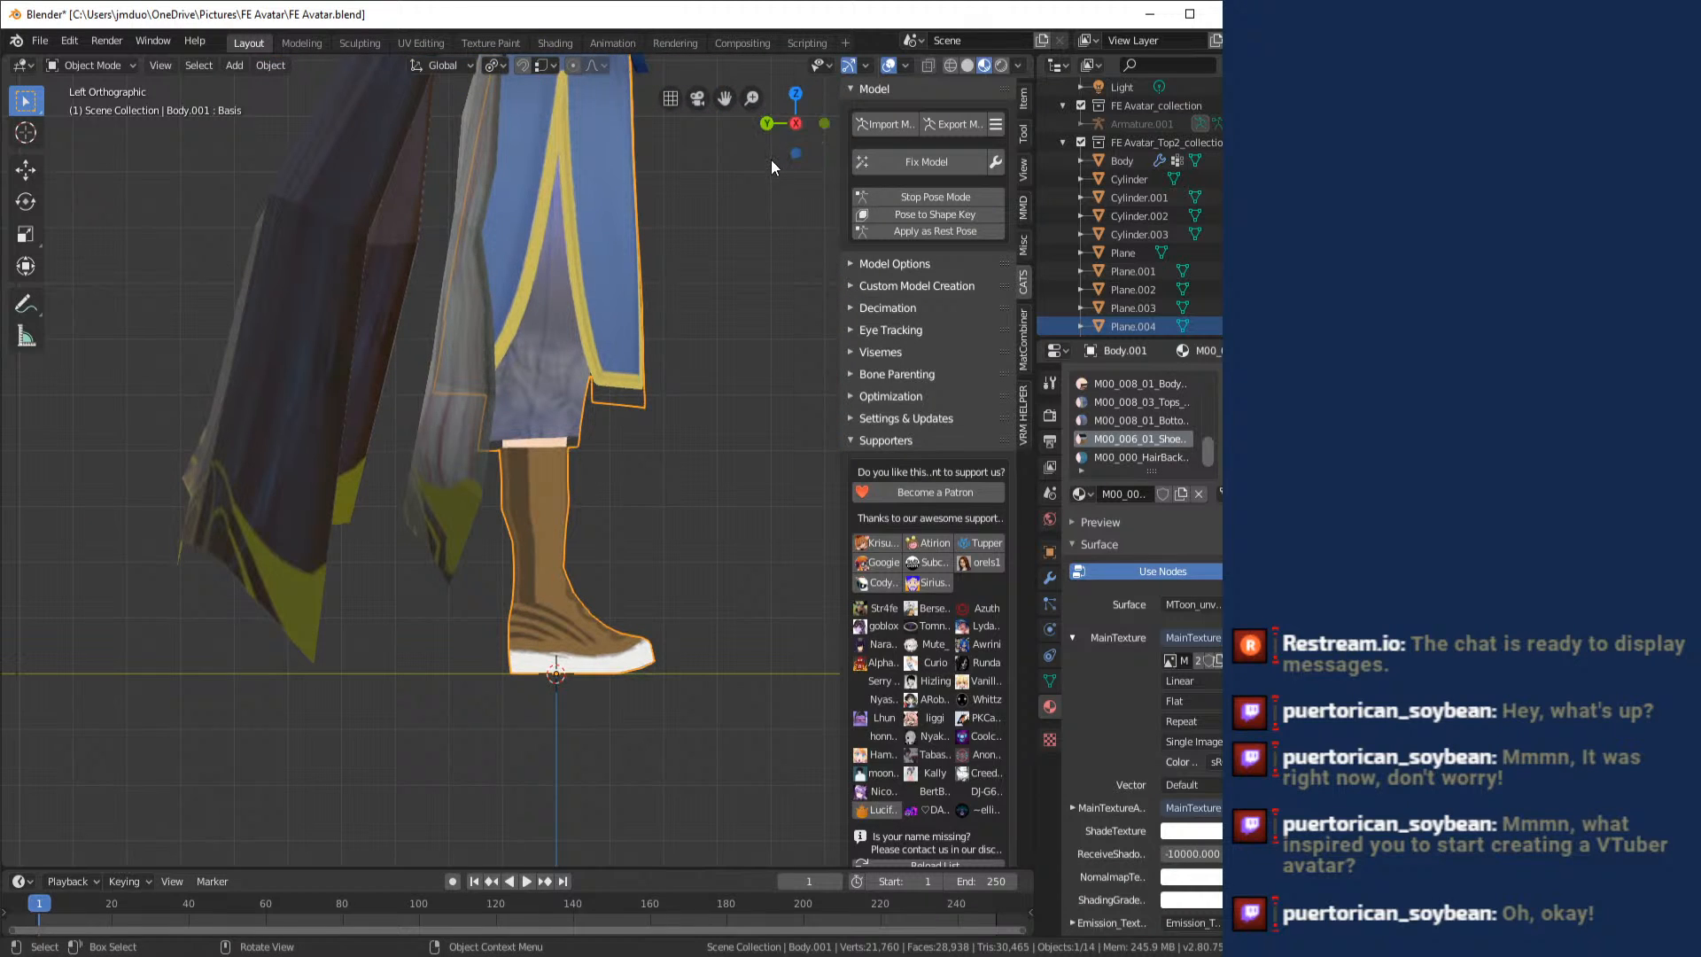
pyautogui.click(769, 124)
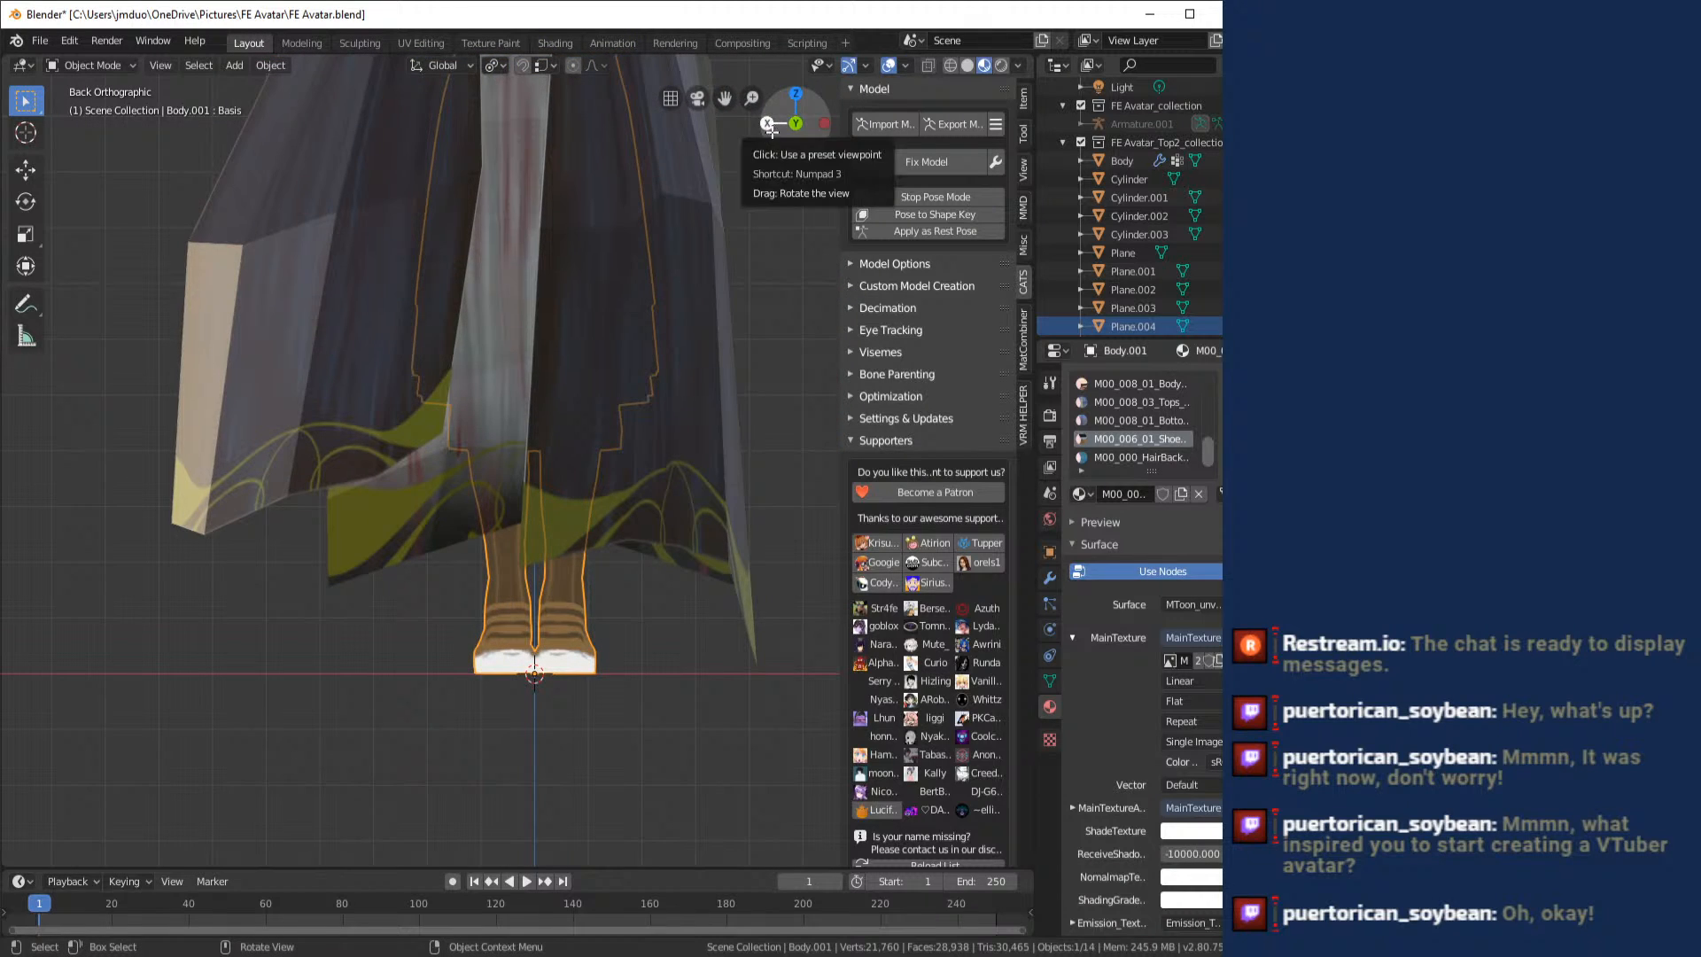
pyautogui.click(824, 124)
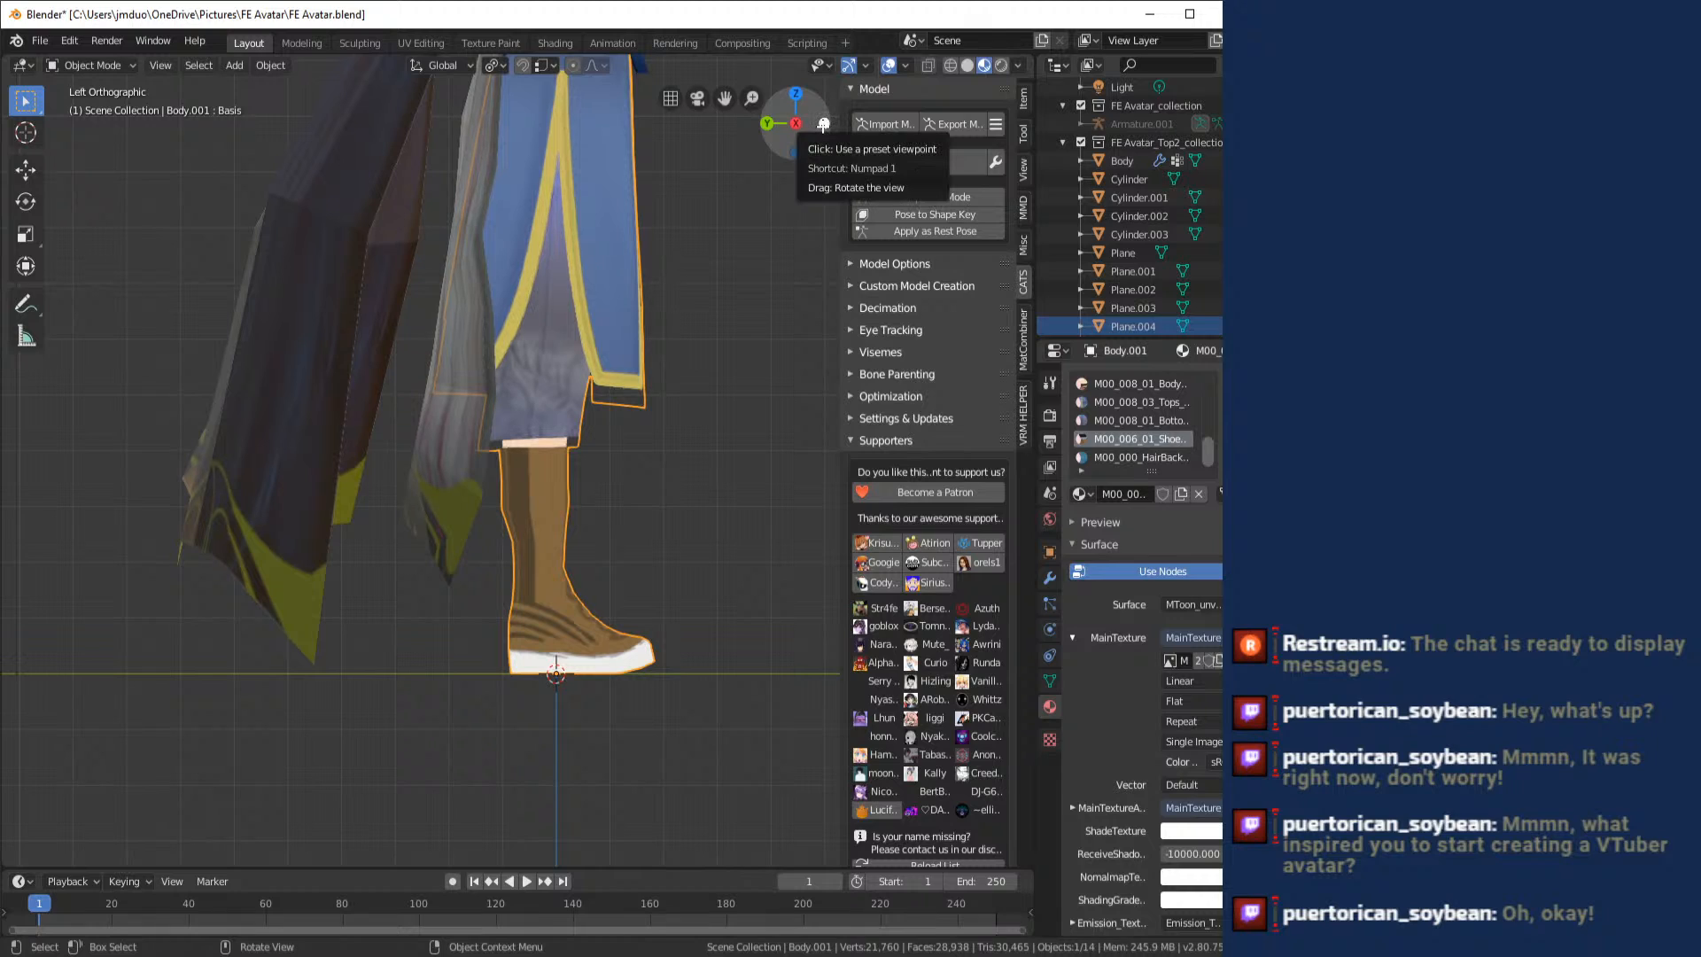
pyautogui.click(824, 124)
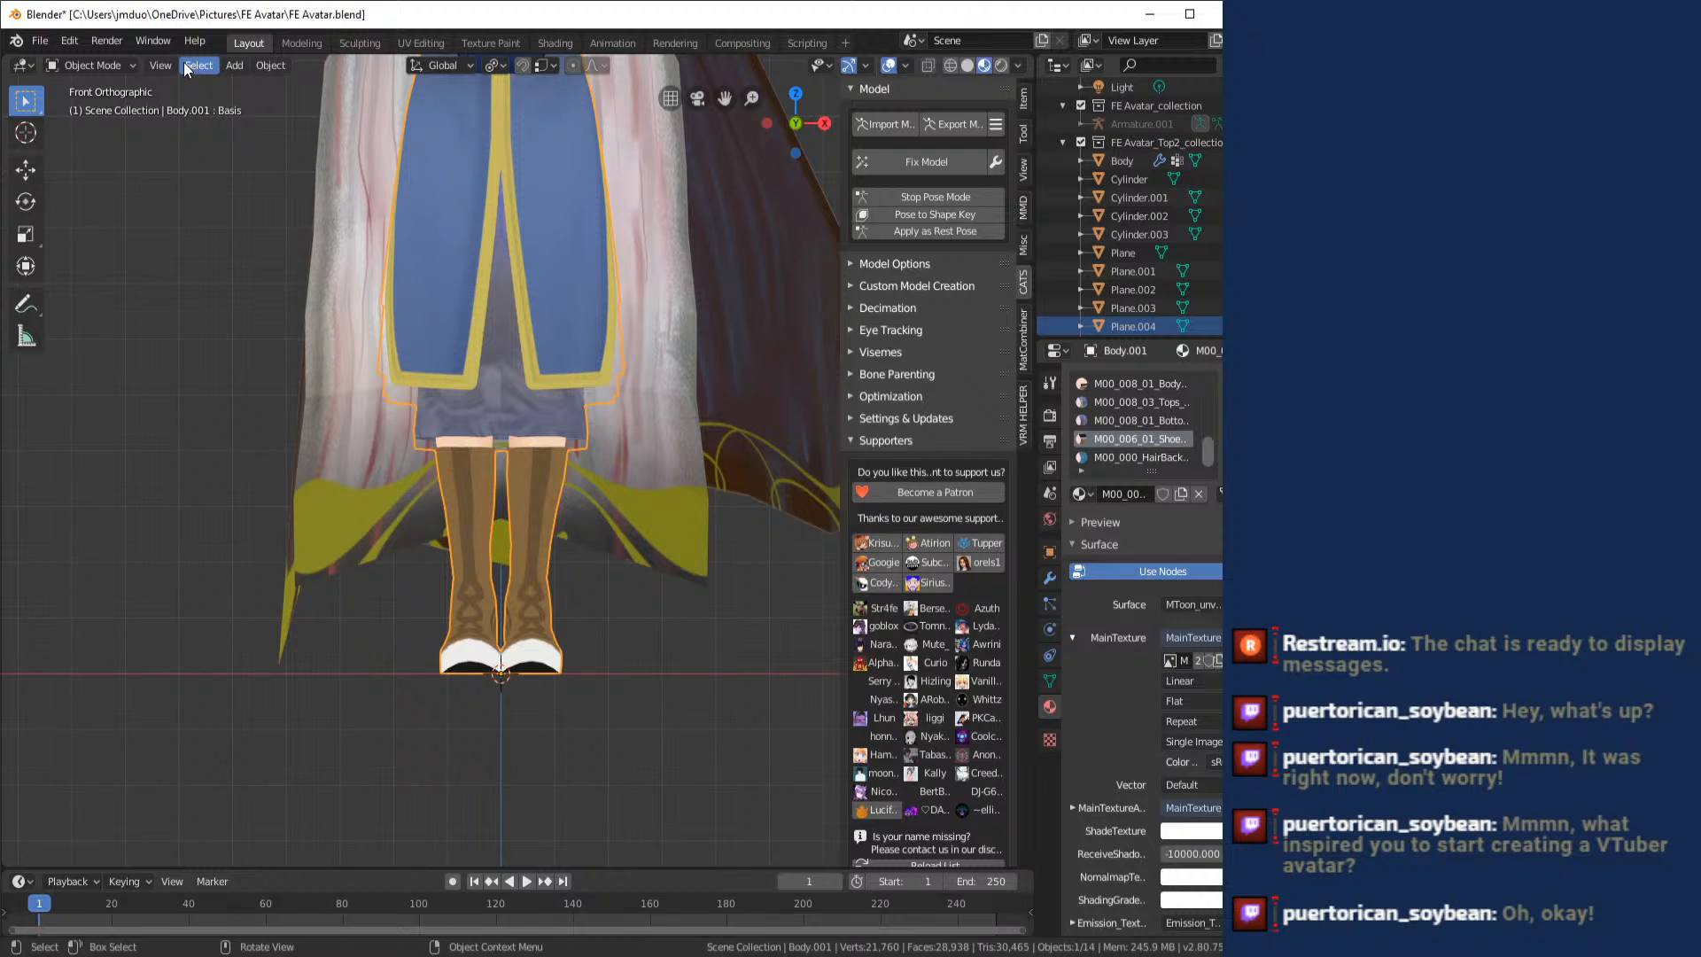
pyautogui.click(411, 40)
pyautogui.press('a')
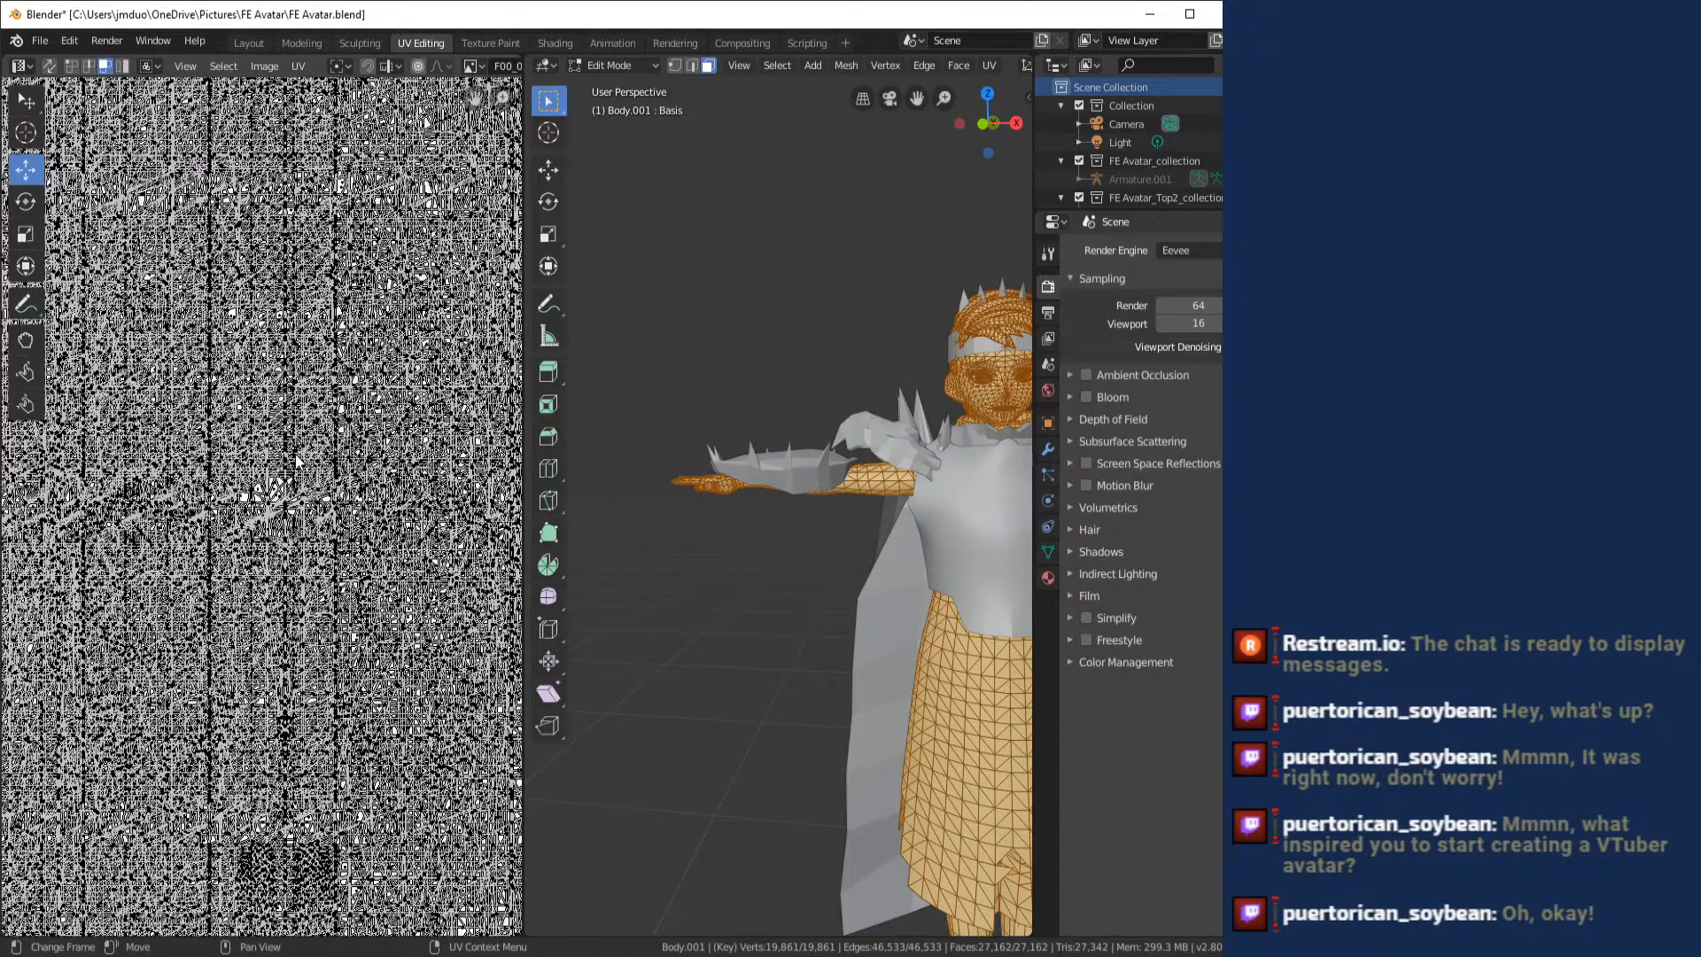
# - Examine the whole body mesh's UV layout, from its upper edge down to the lower corner of the map
pyautogui.scroll(-6, 295, 462)
pyautogui.scroll(1, 290, 476)
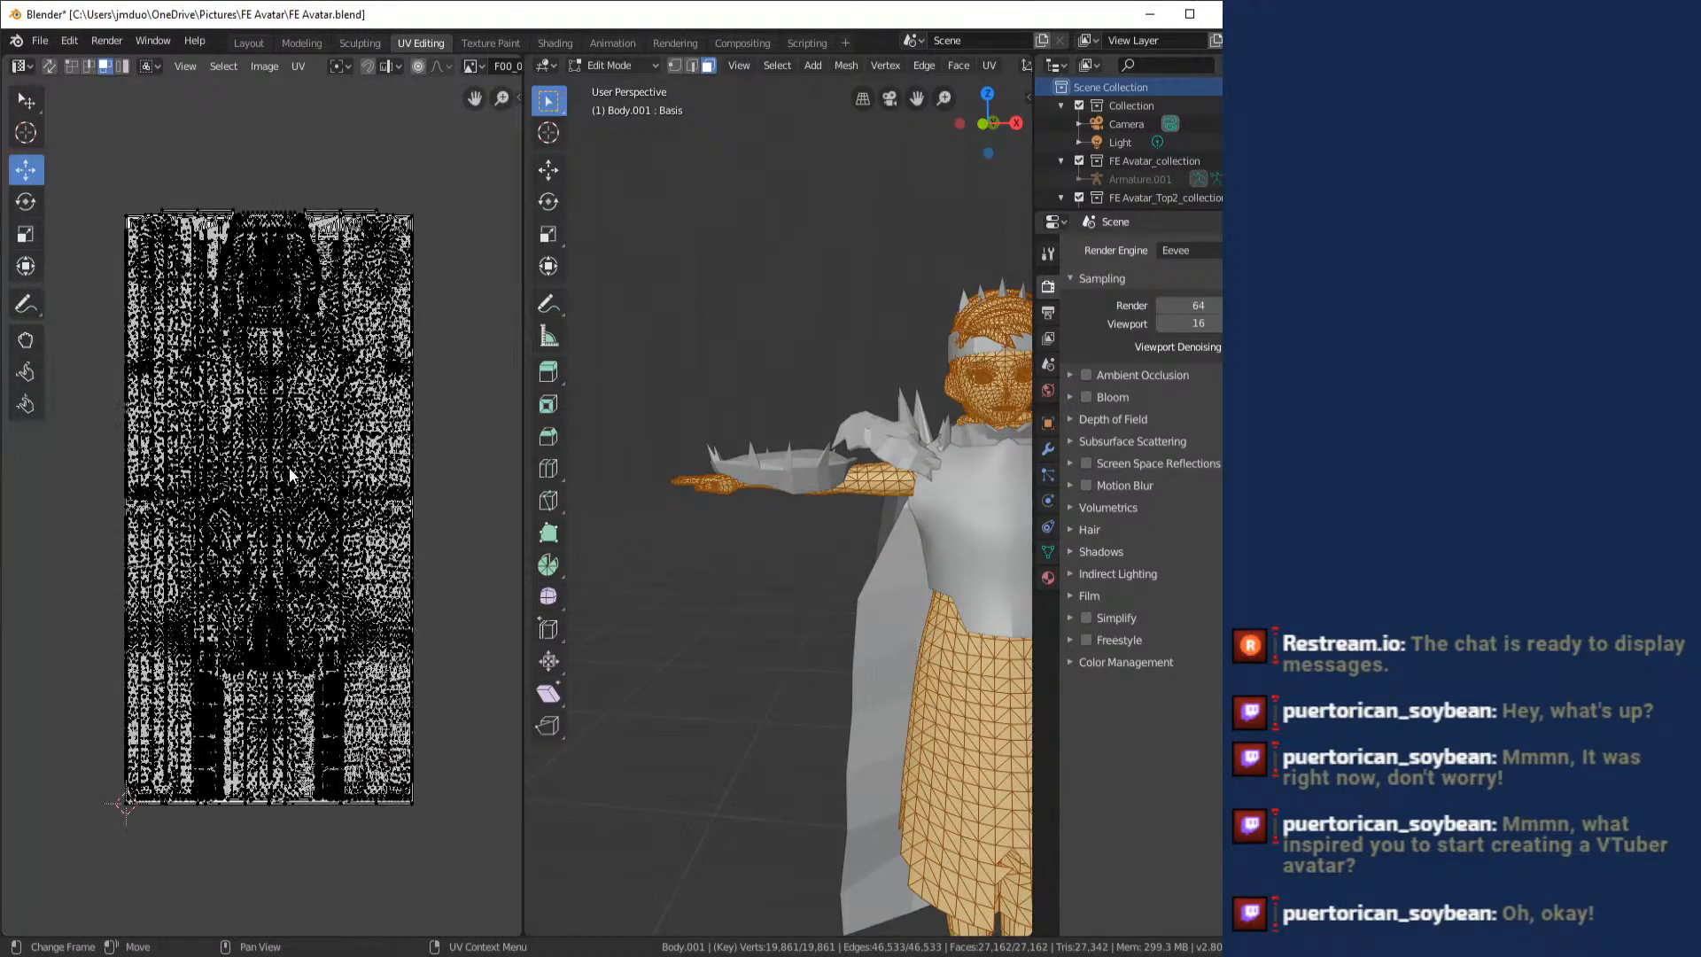
pyautogui.scroll(4, 289, 476)
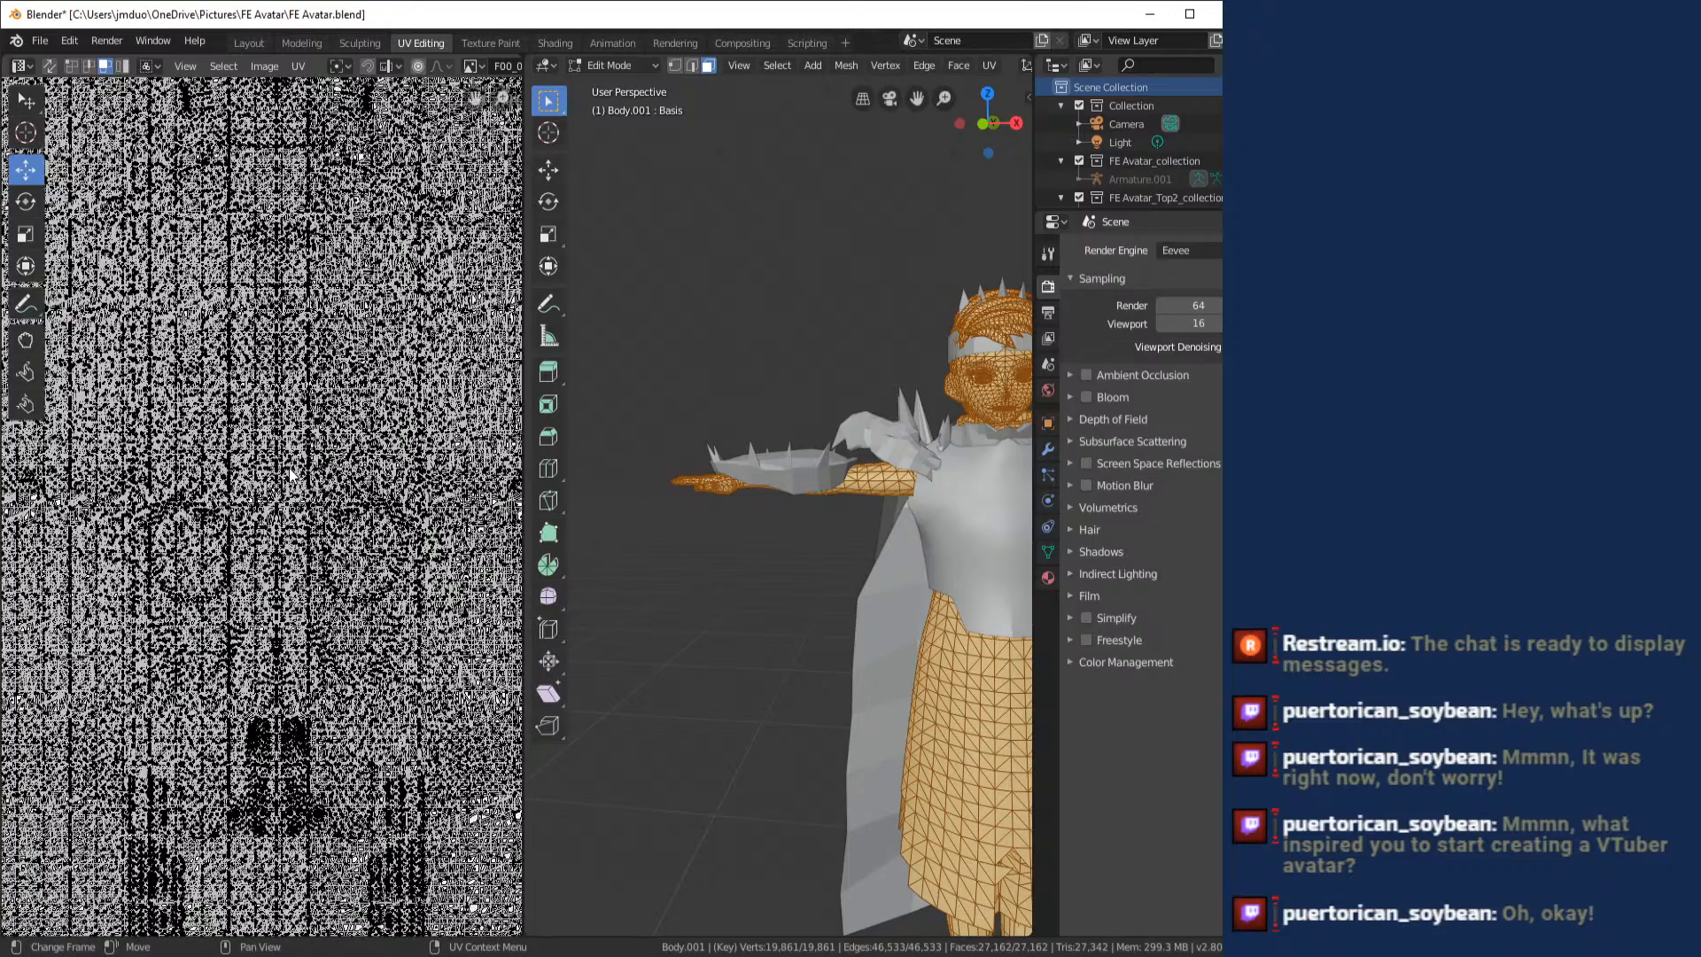
pyautogui.scroll(-5, 289, 476)
pyautogui.scroll(4, 290, 476)
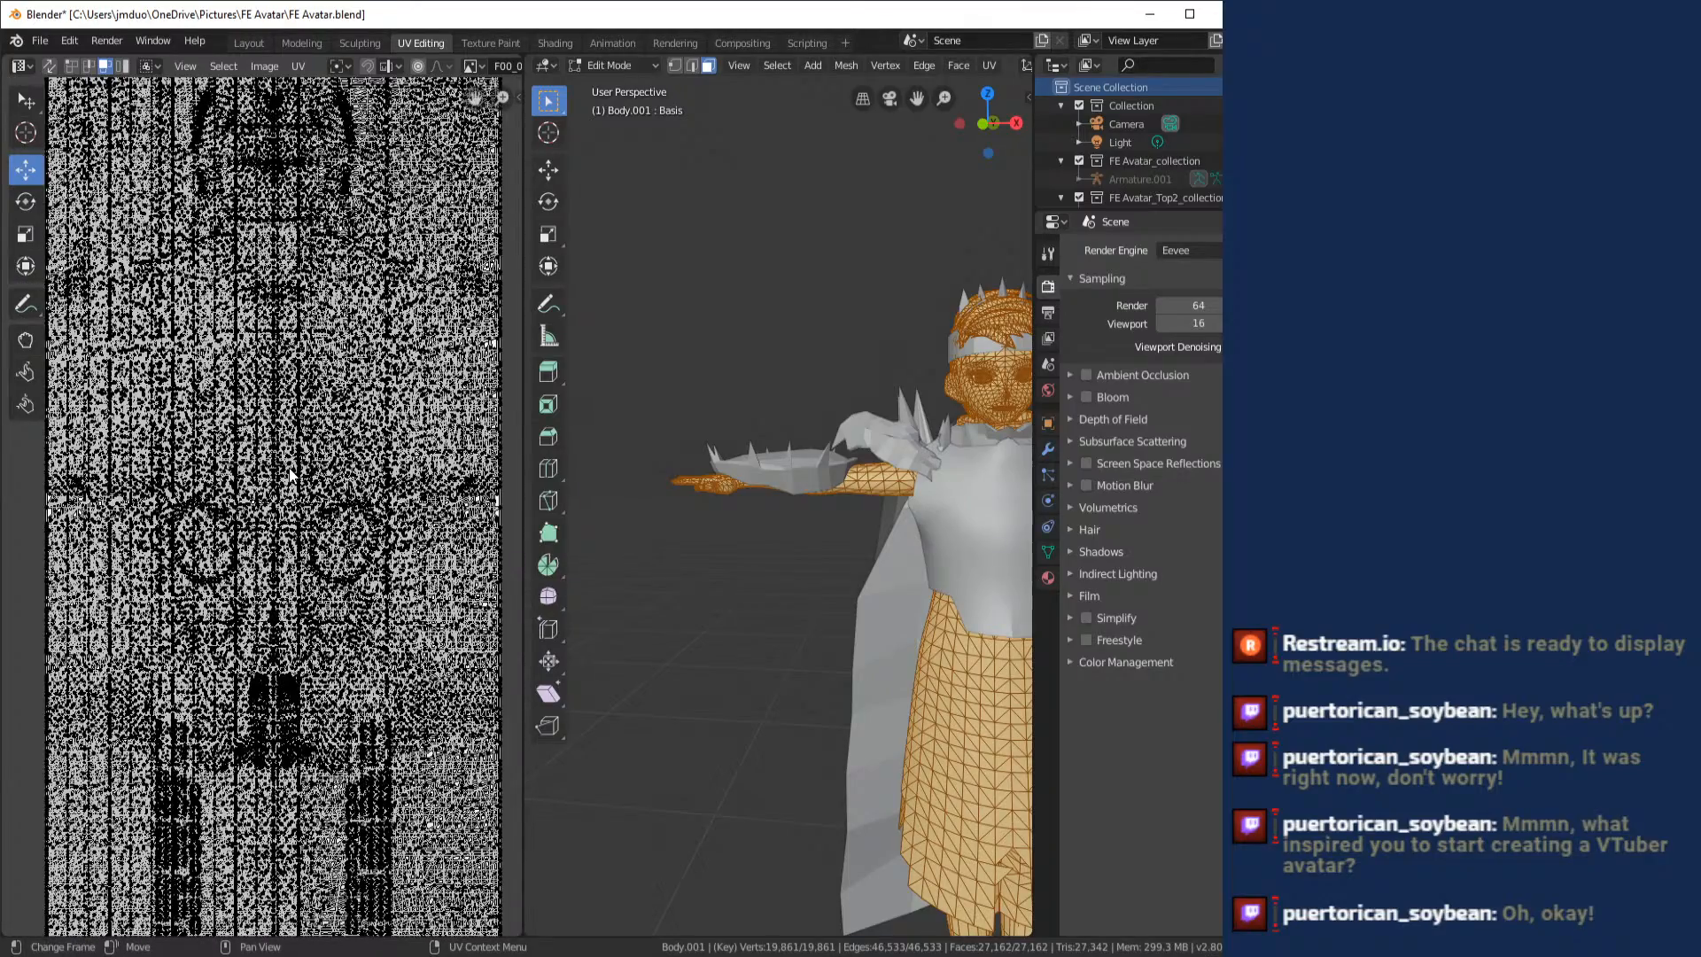
pyautogui.scroll(-4, 290, 475)
pyautogui.scroll(1, 266, 403)
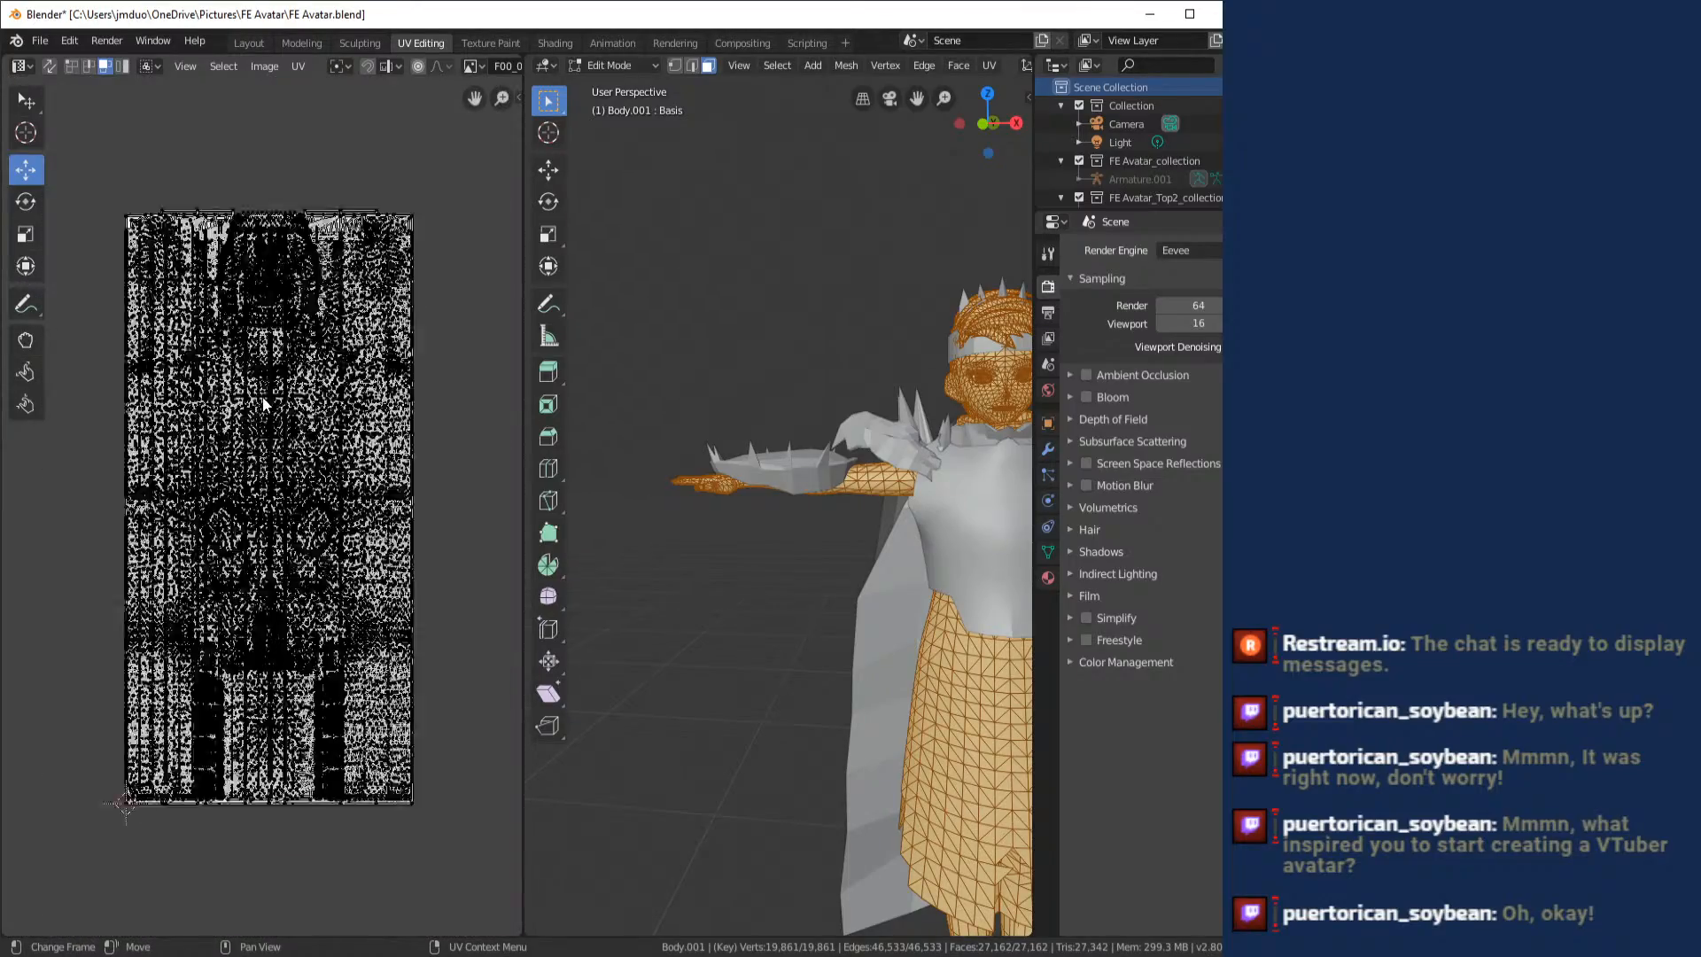
pyautogui.scroll(4, 264, 403)
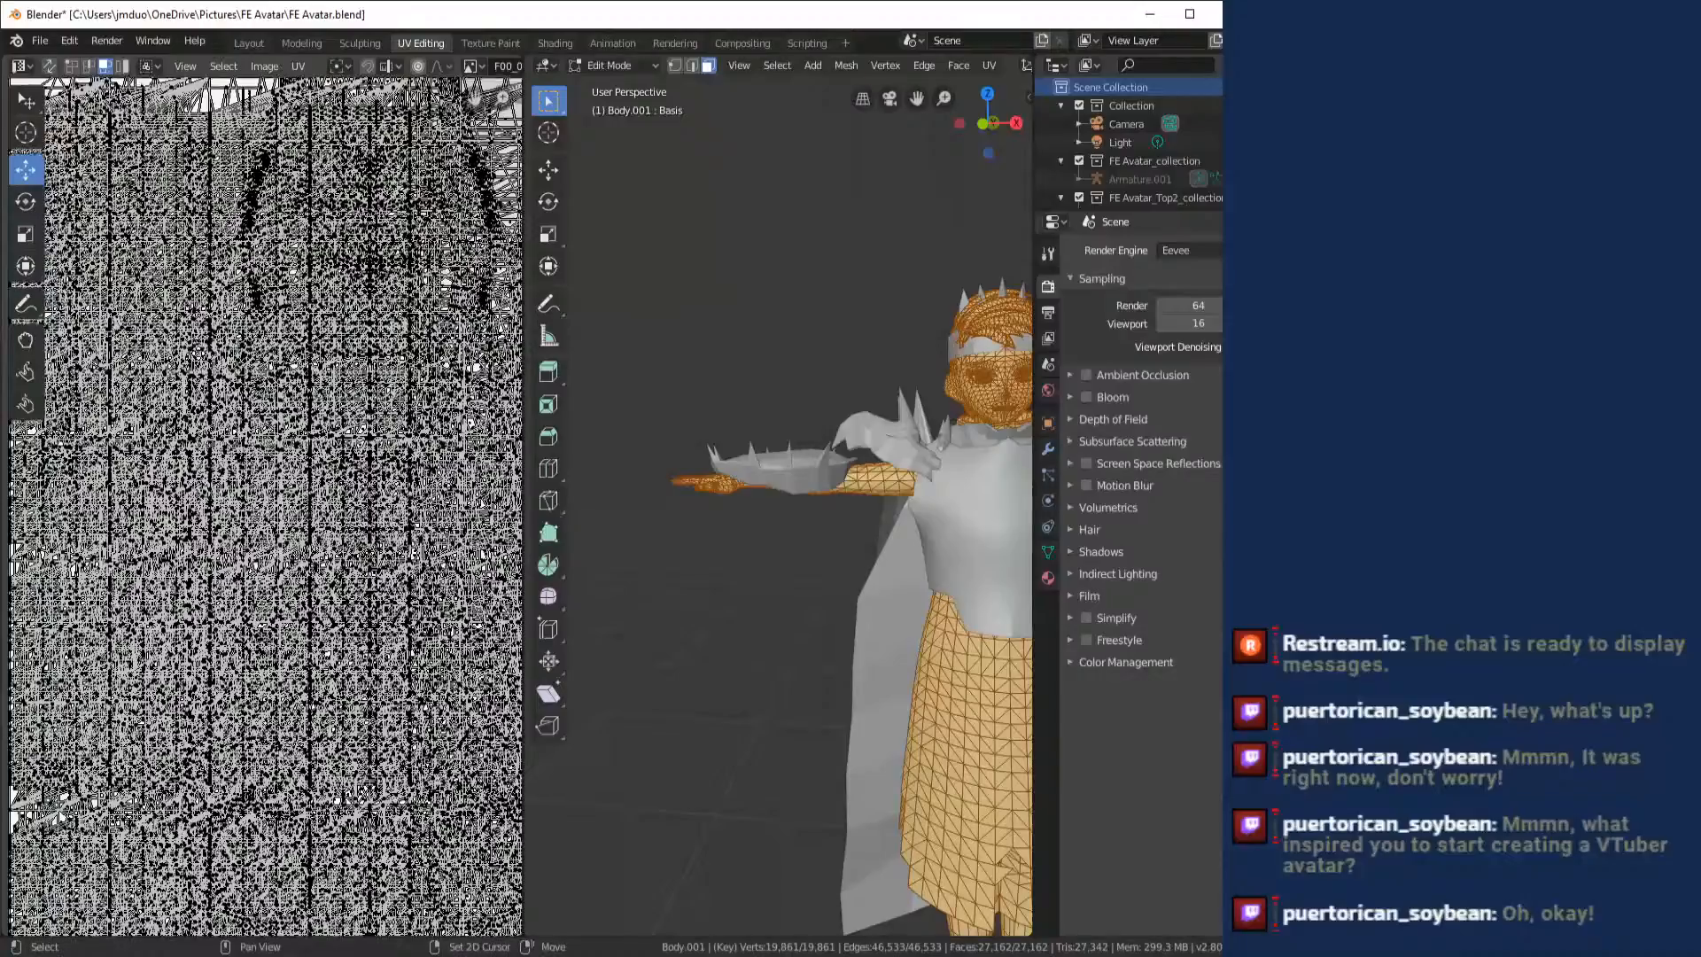
pyautogui.scroll(-3, 22, 427)
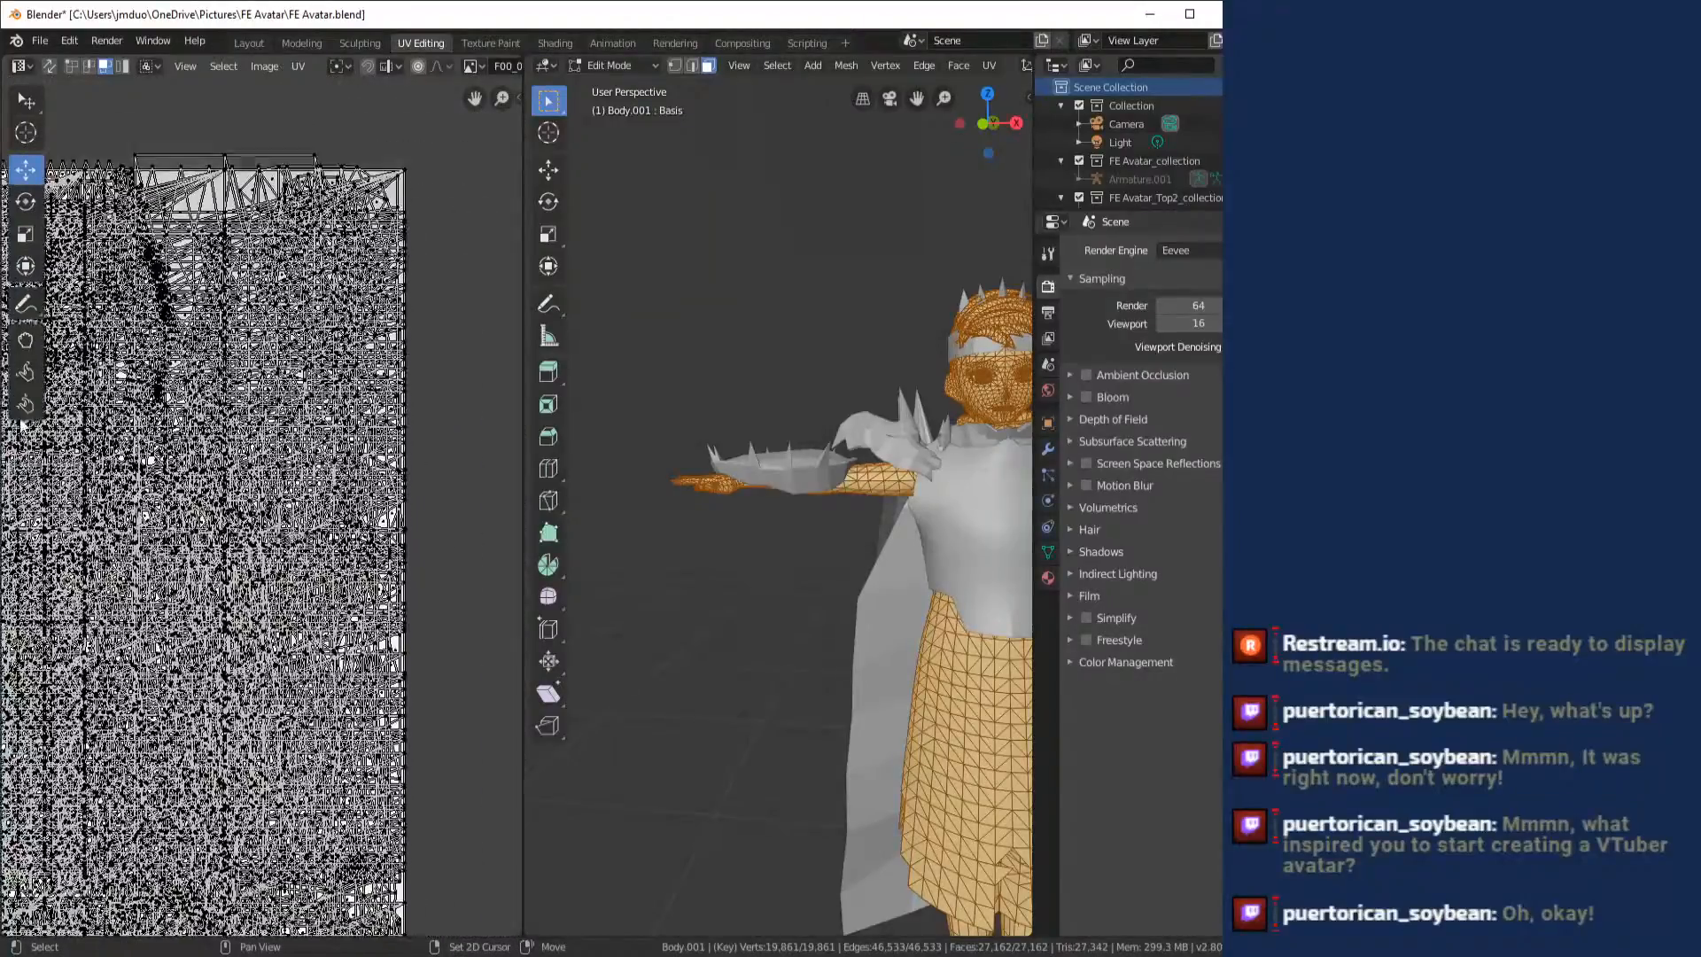
pyautogui.moveTo(22, 427); pyautogui.dragTo(2, 80)
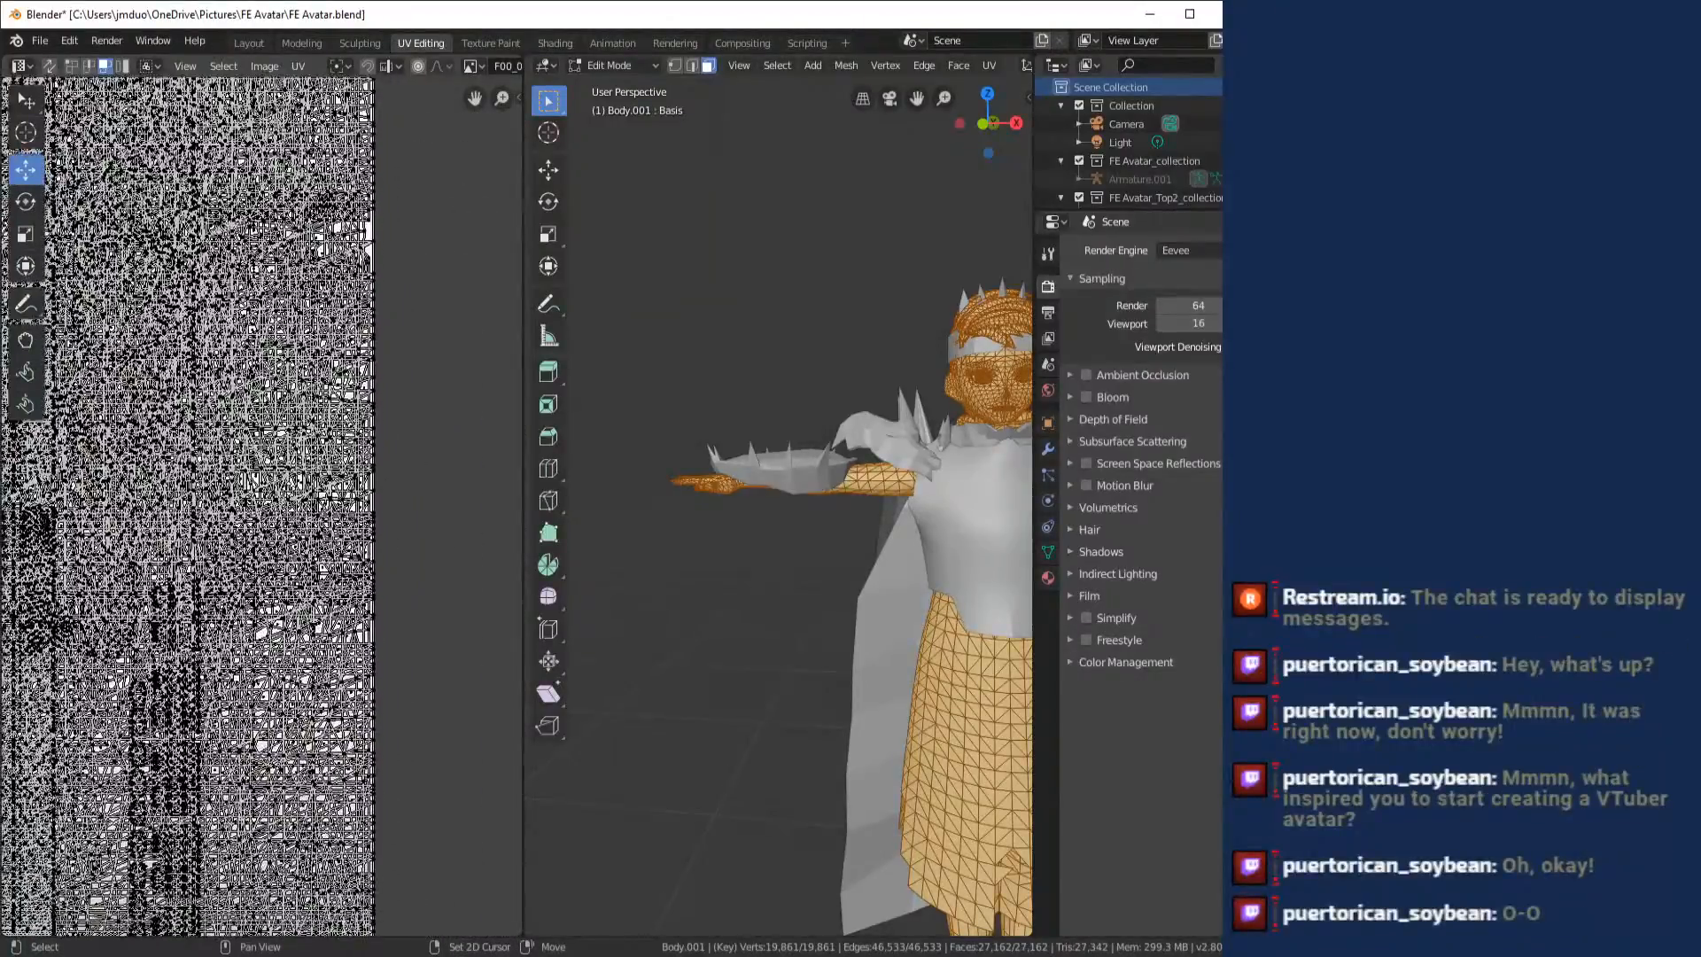
pyautogui.moveTo(97, 926); pyautogui.dragTo(64, 610)
pyautogui.scroll(2, 127, 606)
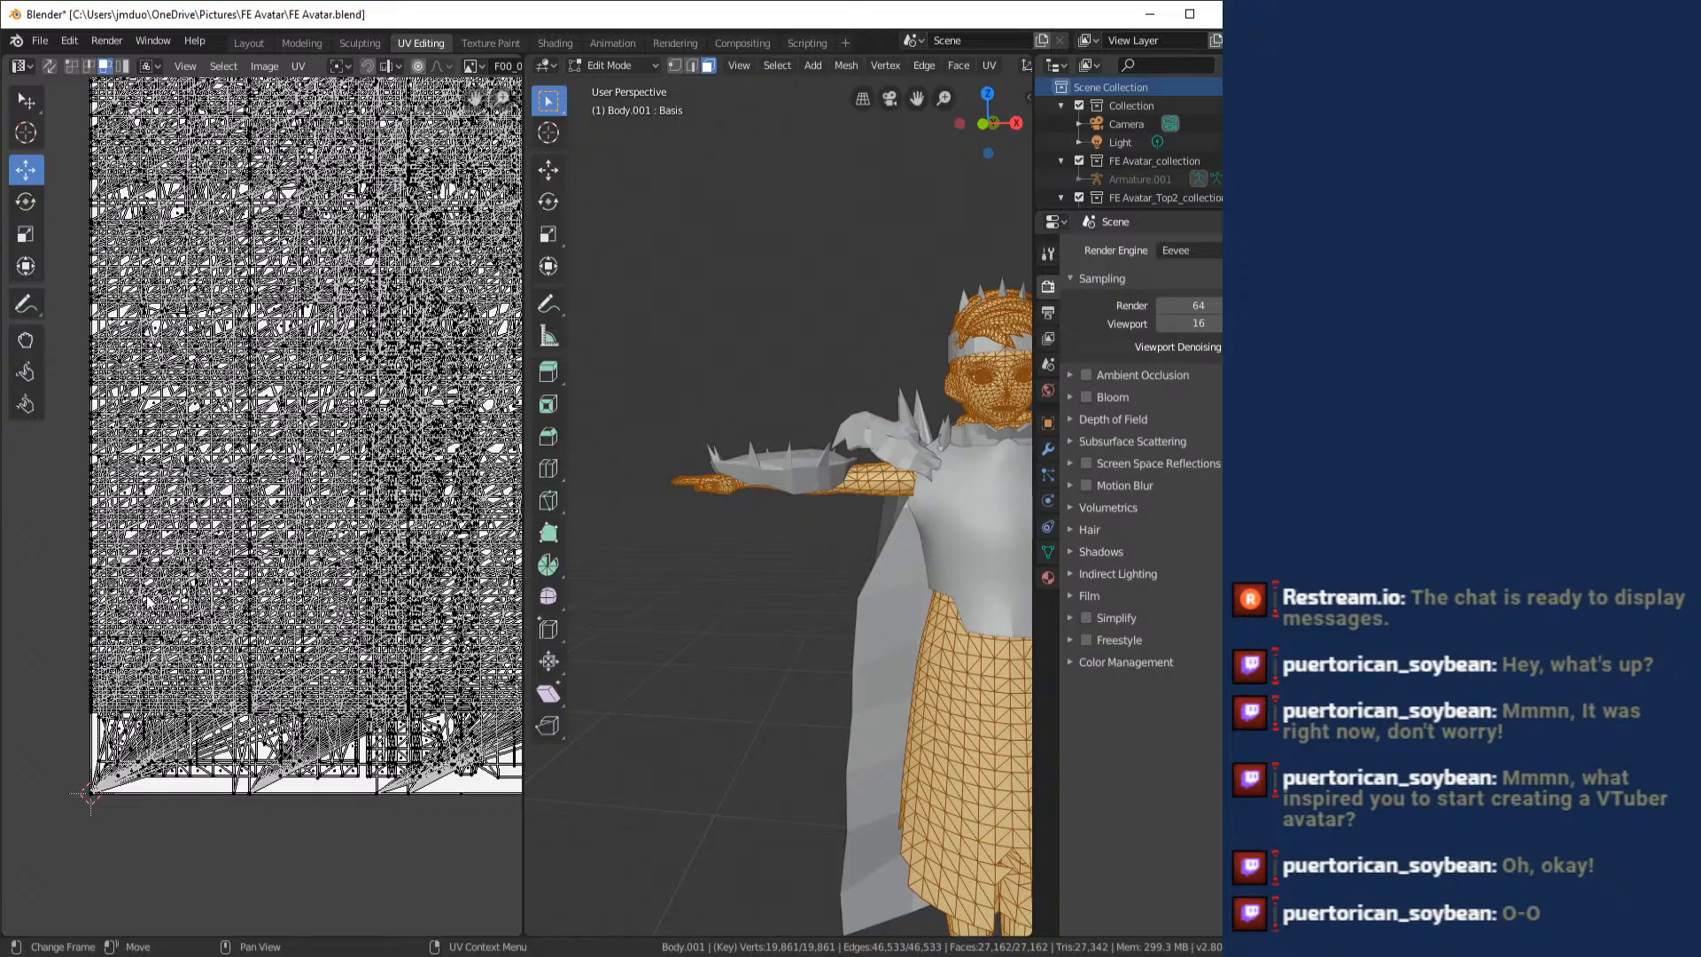
pyautogui.scroll(3, 202, 575)
pyautogui.scroll(-6, 202, 576)
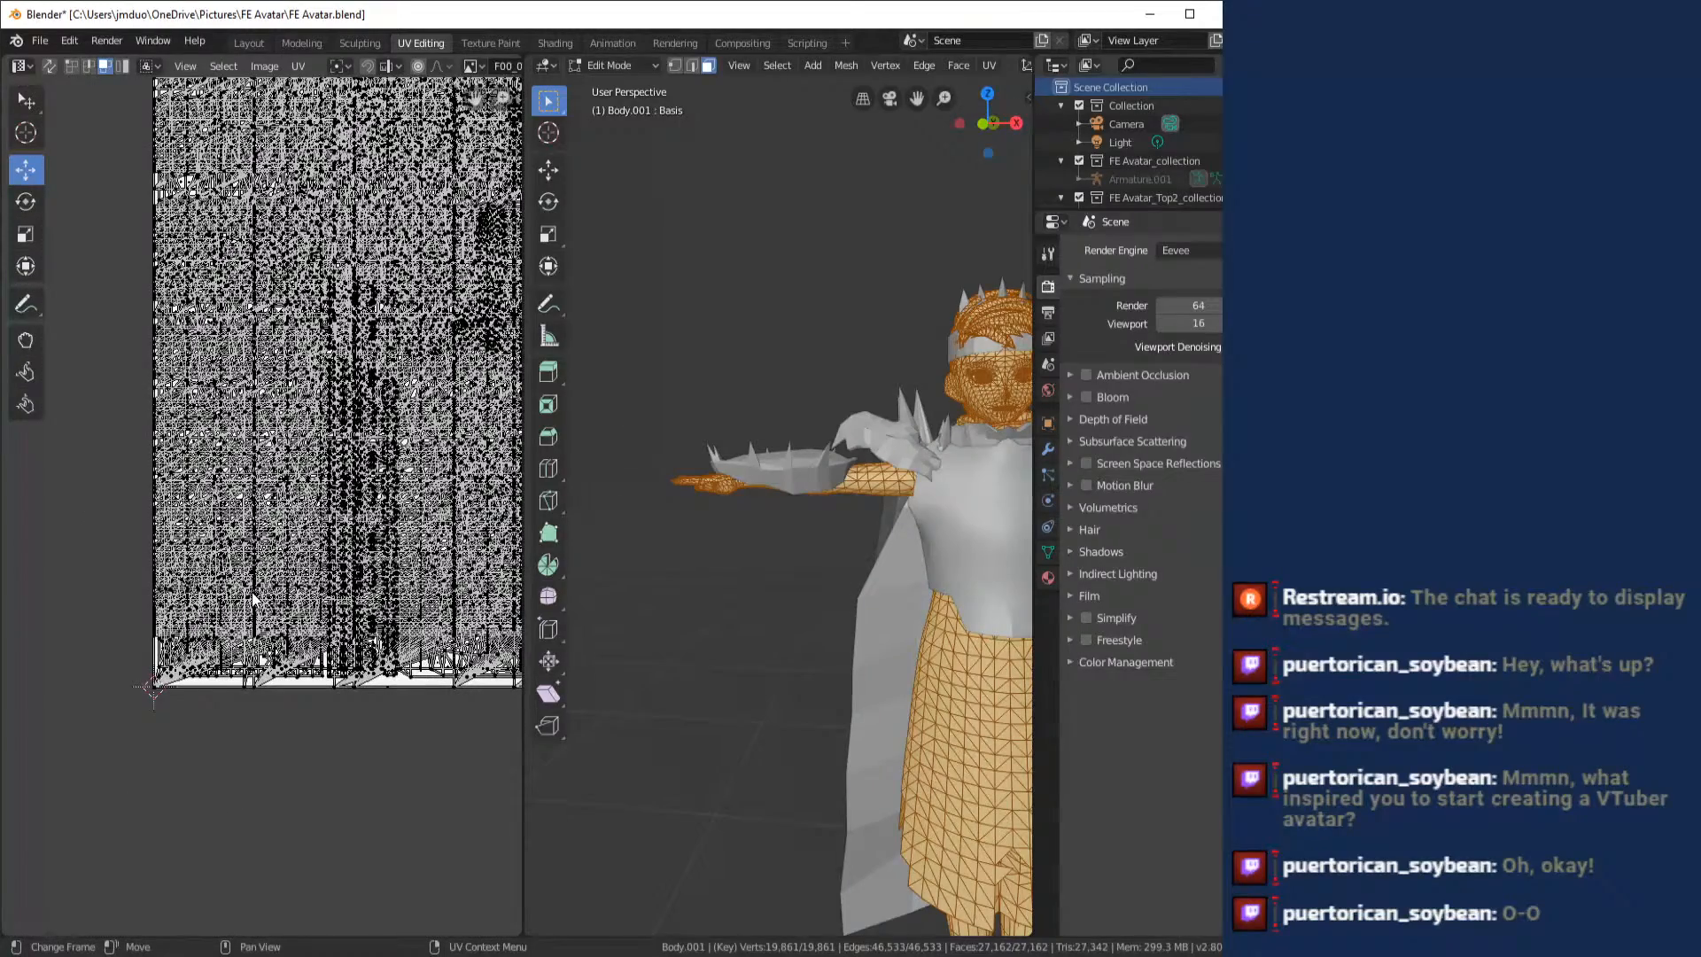
pyautogui.moveTo(255, 598); pyautogui.dragTo(131, 634)
pyautogui.scroll(2, 780, 452)
pyautogui.scroll(-8, 816, 558)
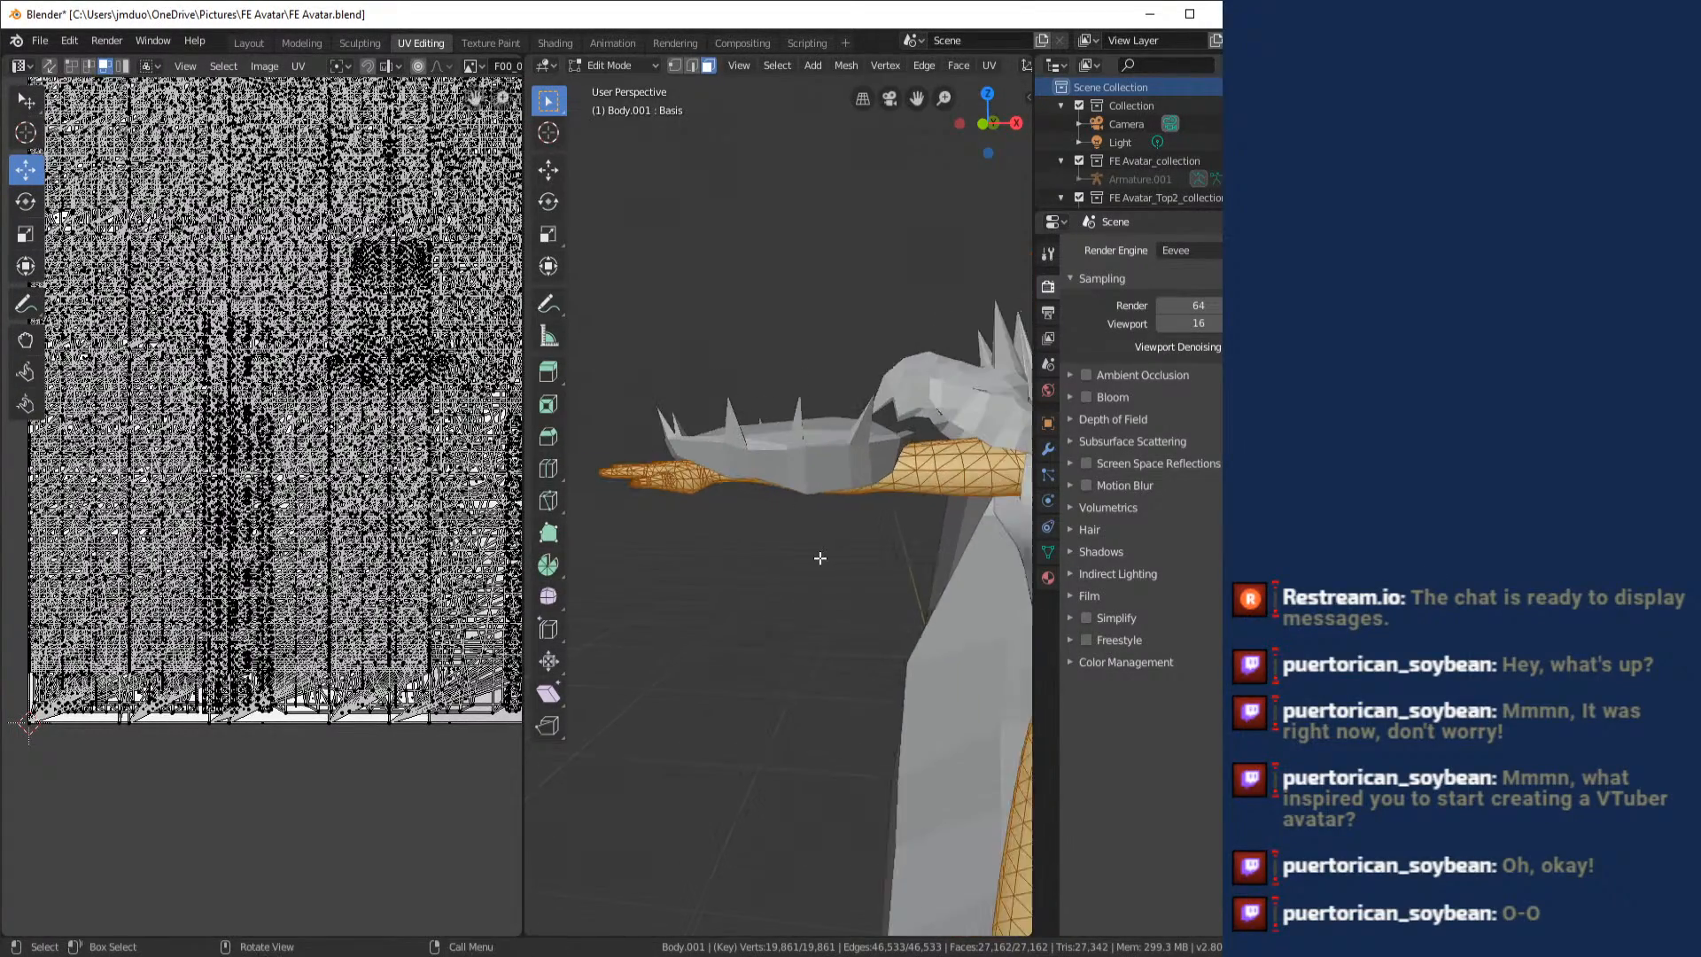
# - Select the single stray triangular face inside the front slit of the coat on the body mesh
pyautogui.moveTo(799, 556); pyautogui.dragTo(626, 357)
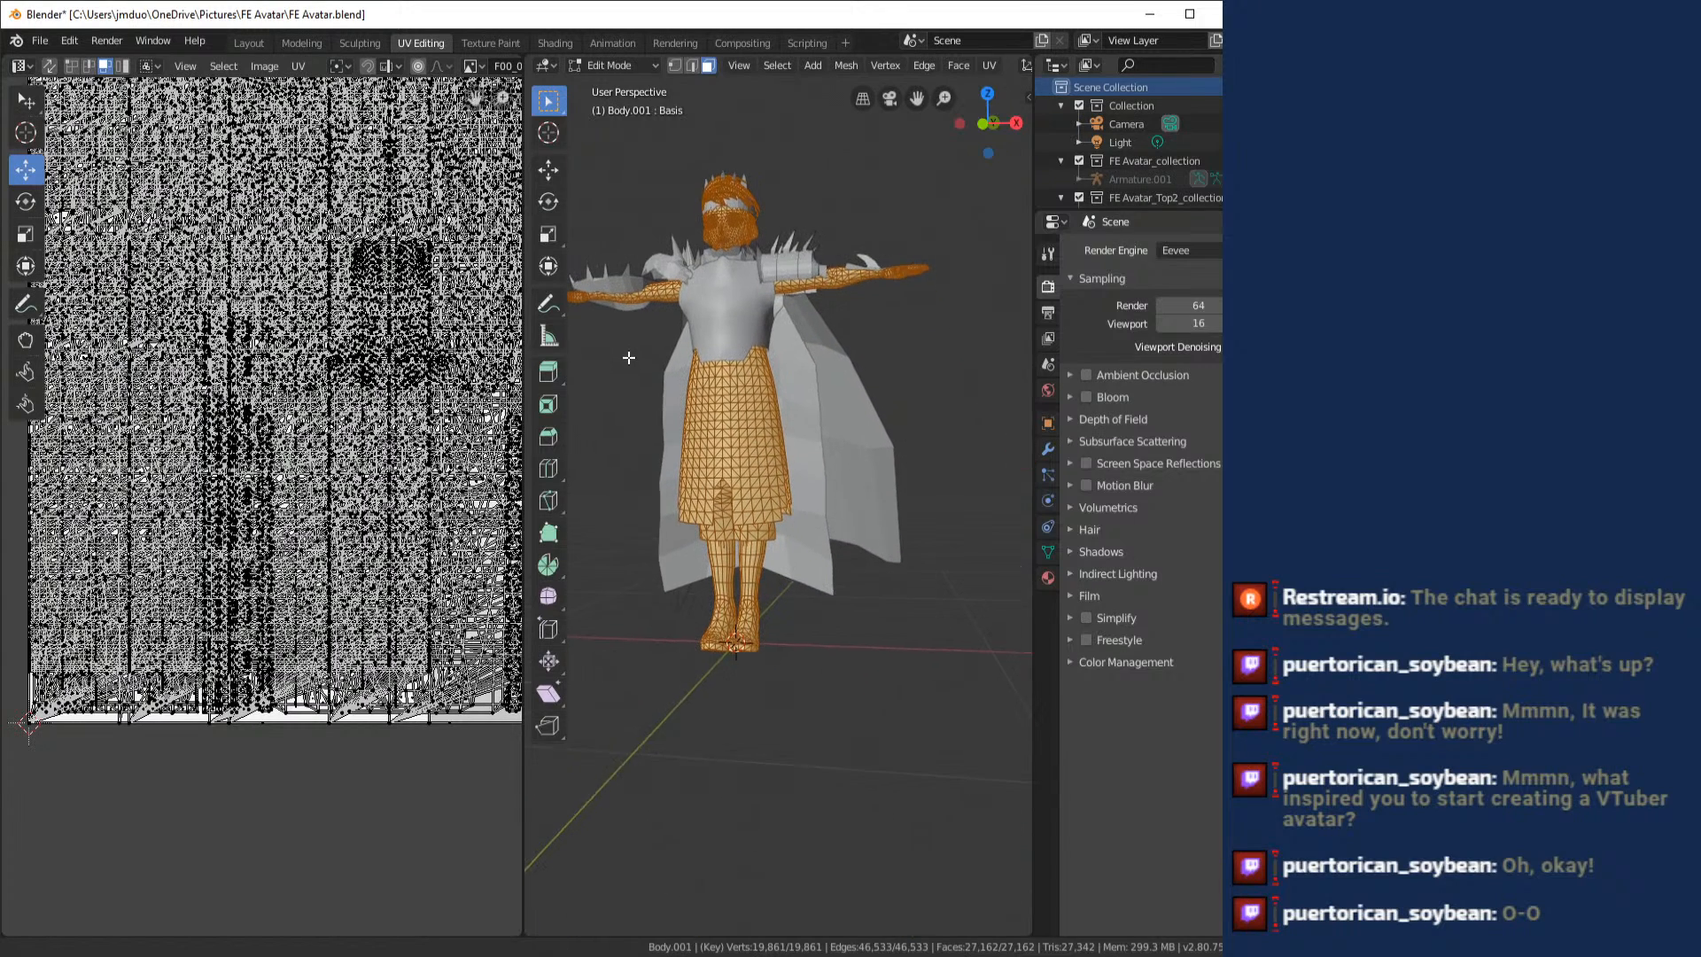
pyautogui.scroll(7, 637, 381)
pyautogui.moveTo(759, 616); pyautogui.dragTo(848, 406)
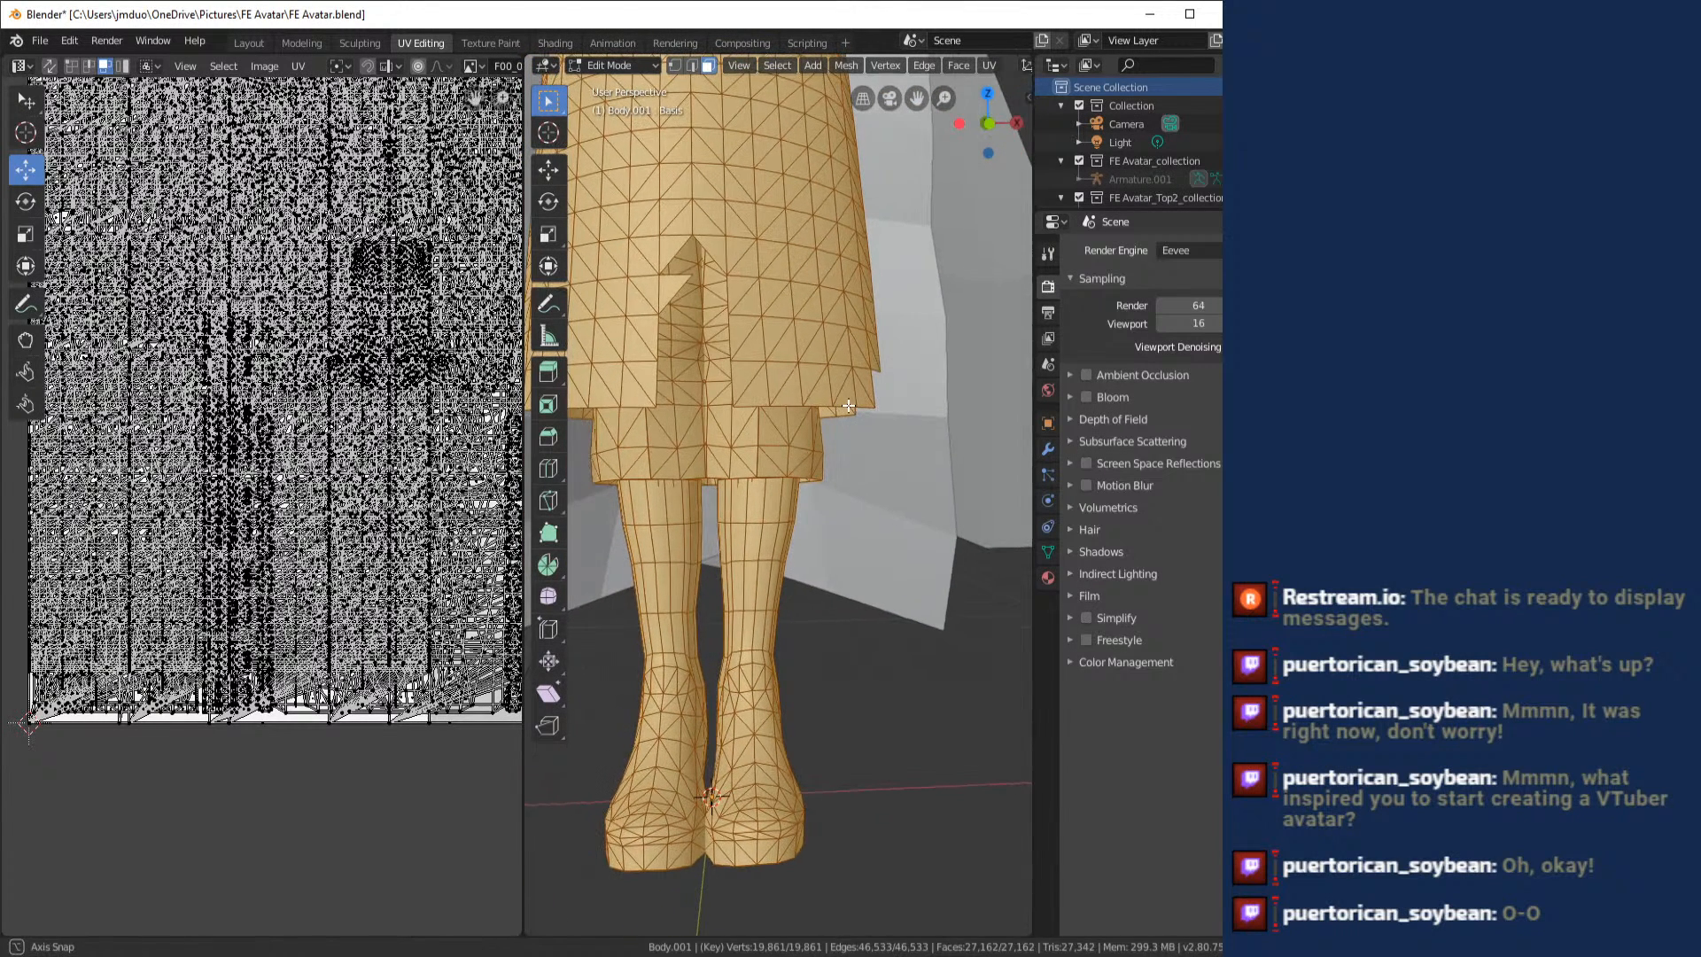
pyautogui.click(666, 289)
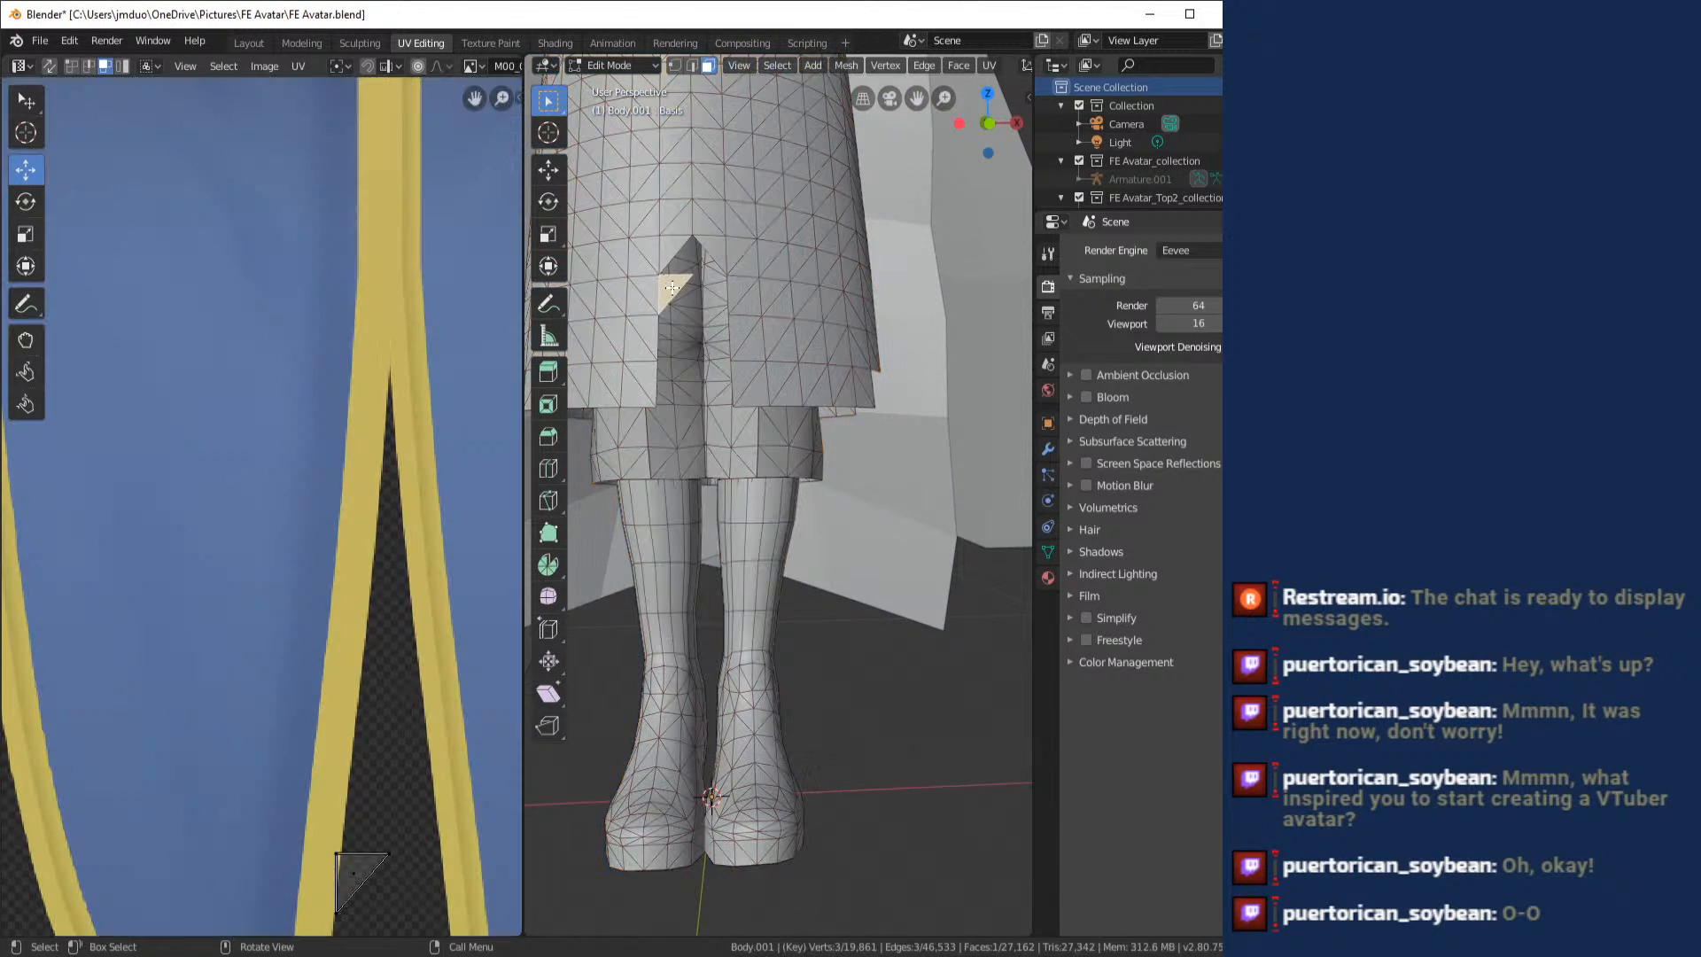
# - Open the body mesh for editing in the Layout workspace, viewed from the front at the coat slit
pyautogui.click(249, 42)
pyautogui.moveTo(527, 340); pyautogui.dragTo(579, 471)
pyautogui.click(115, 67)
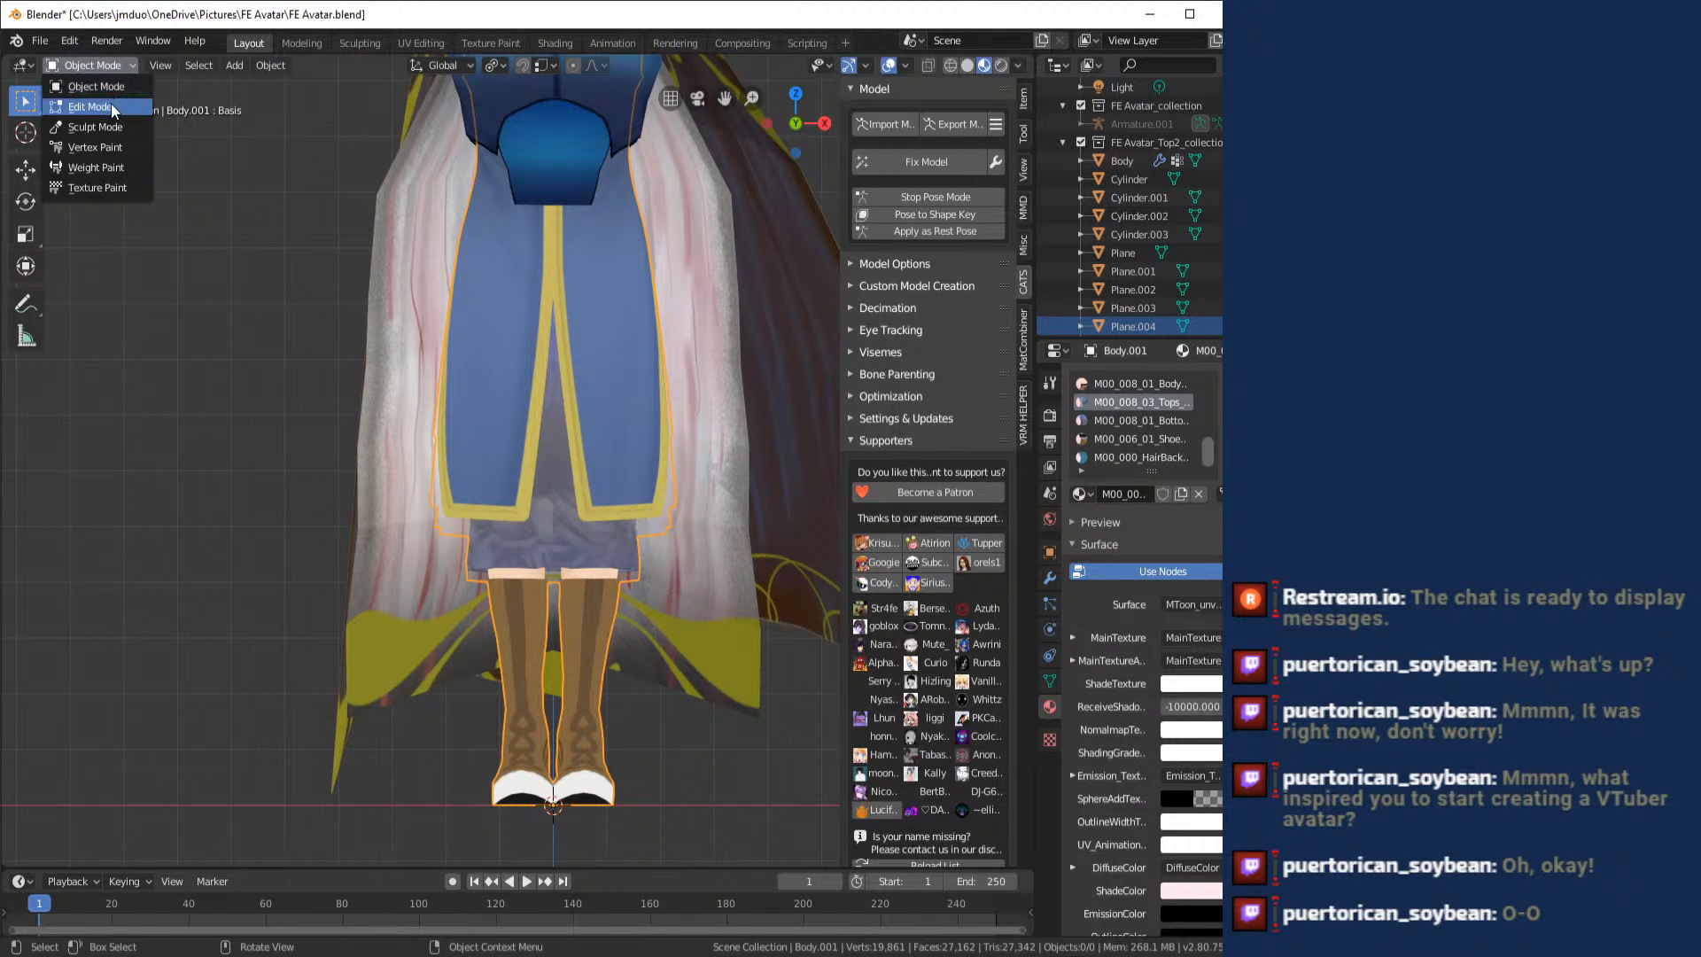
pyautogui.click(110, 105)
pyautogui.scroll(5, 558, 478)
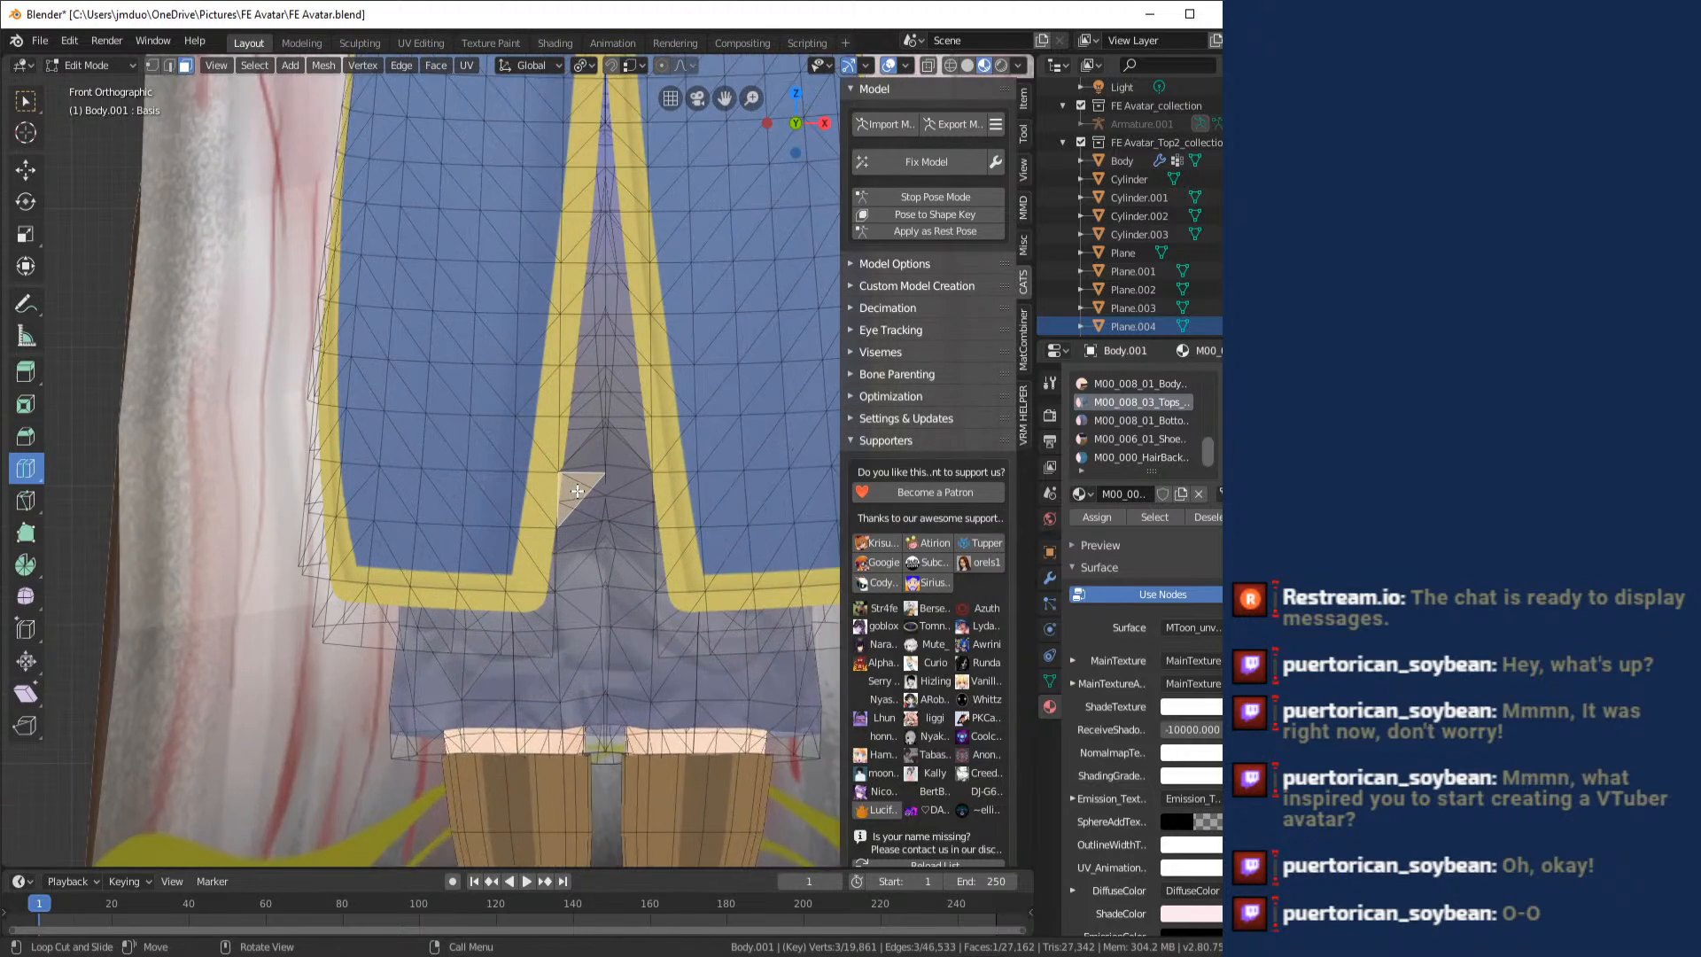
# - Add two loop cuts across the stray triangular face in the coat slit
pyautogui.scroll(3, 600, 497)
pyautogui.click(615, 506)
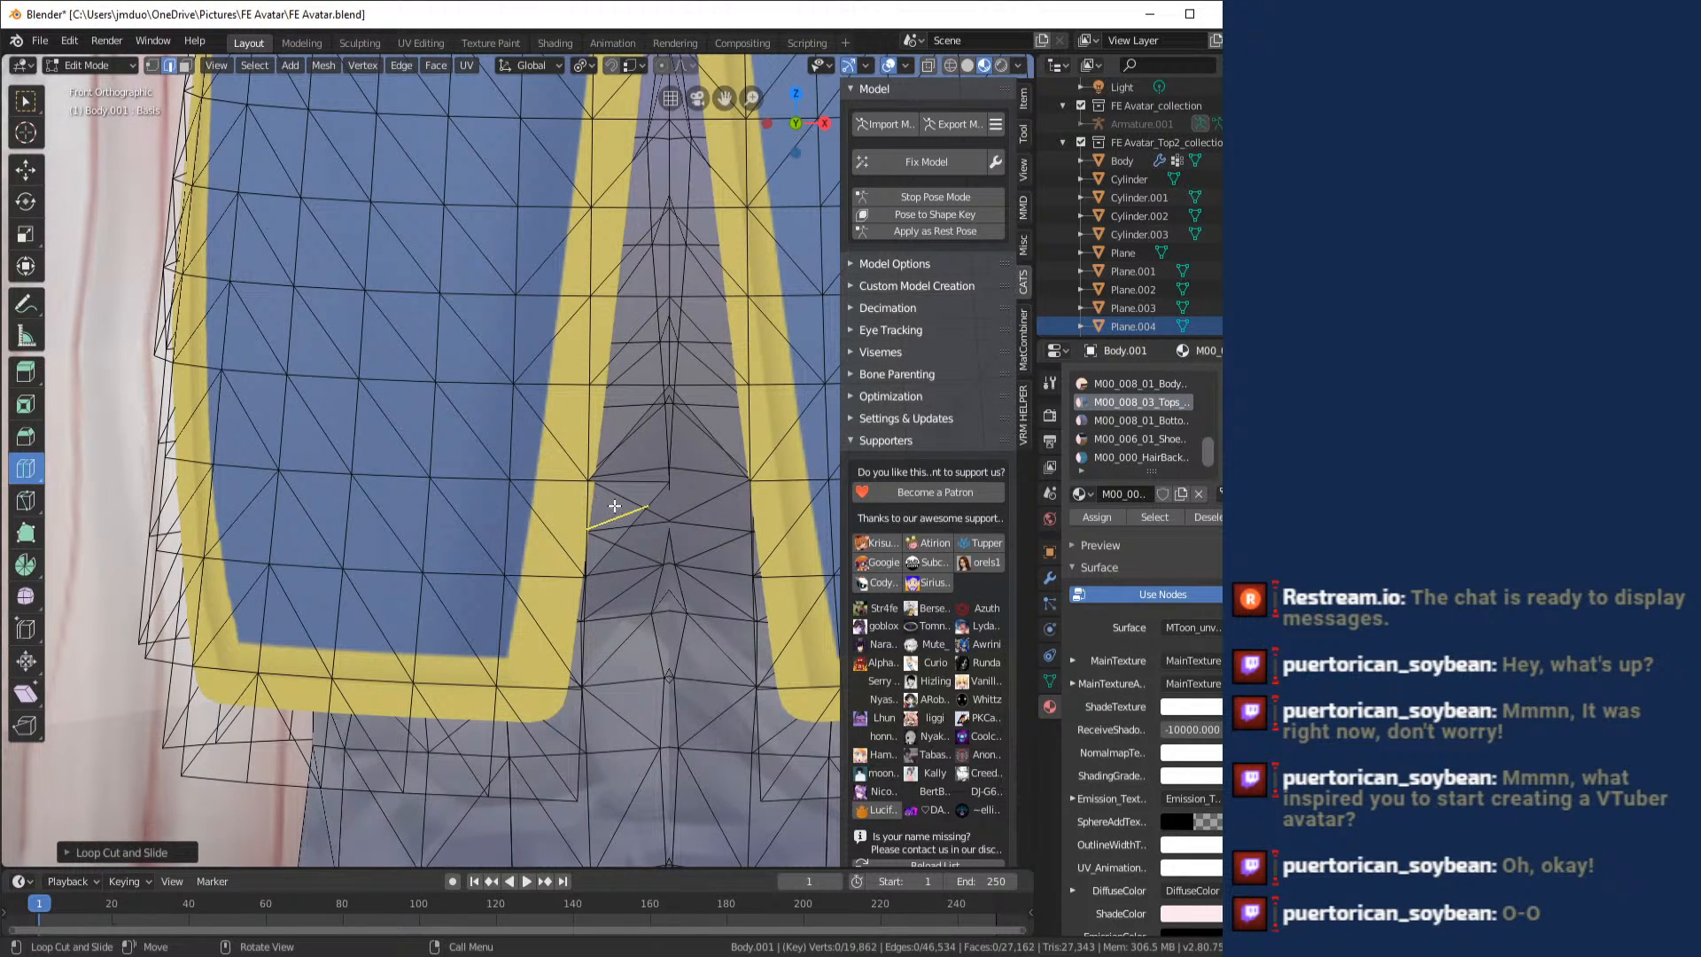
pyautogui.press('3')
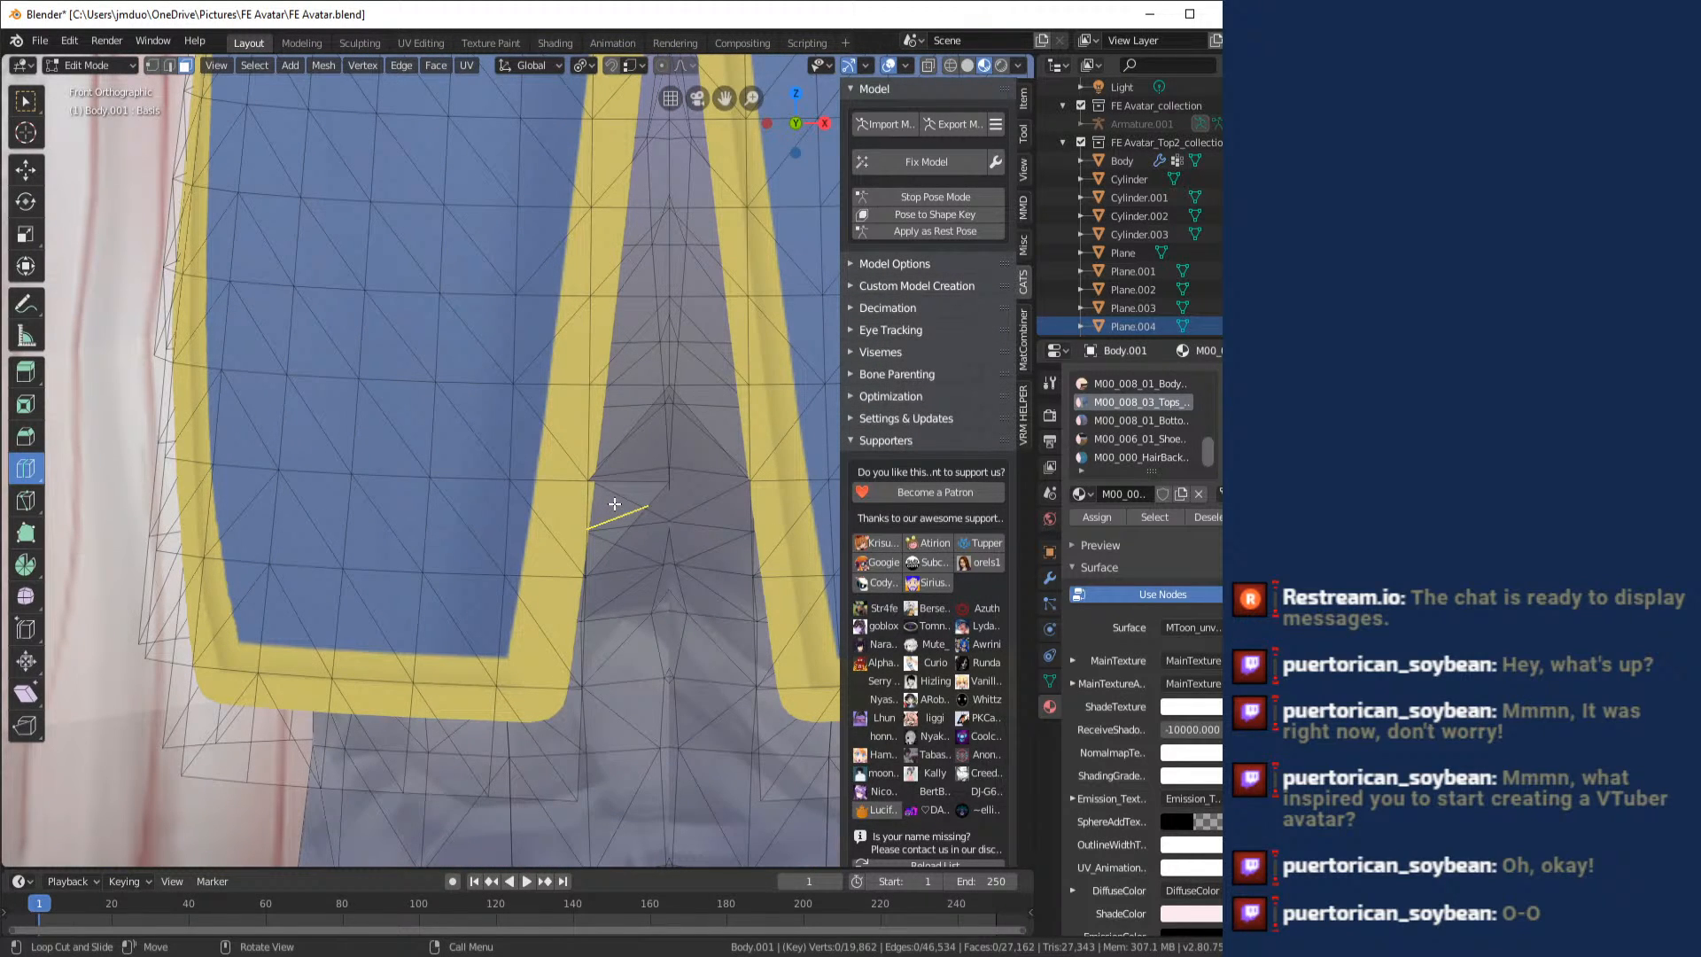
pyautogui.click(620, 496)
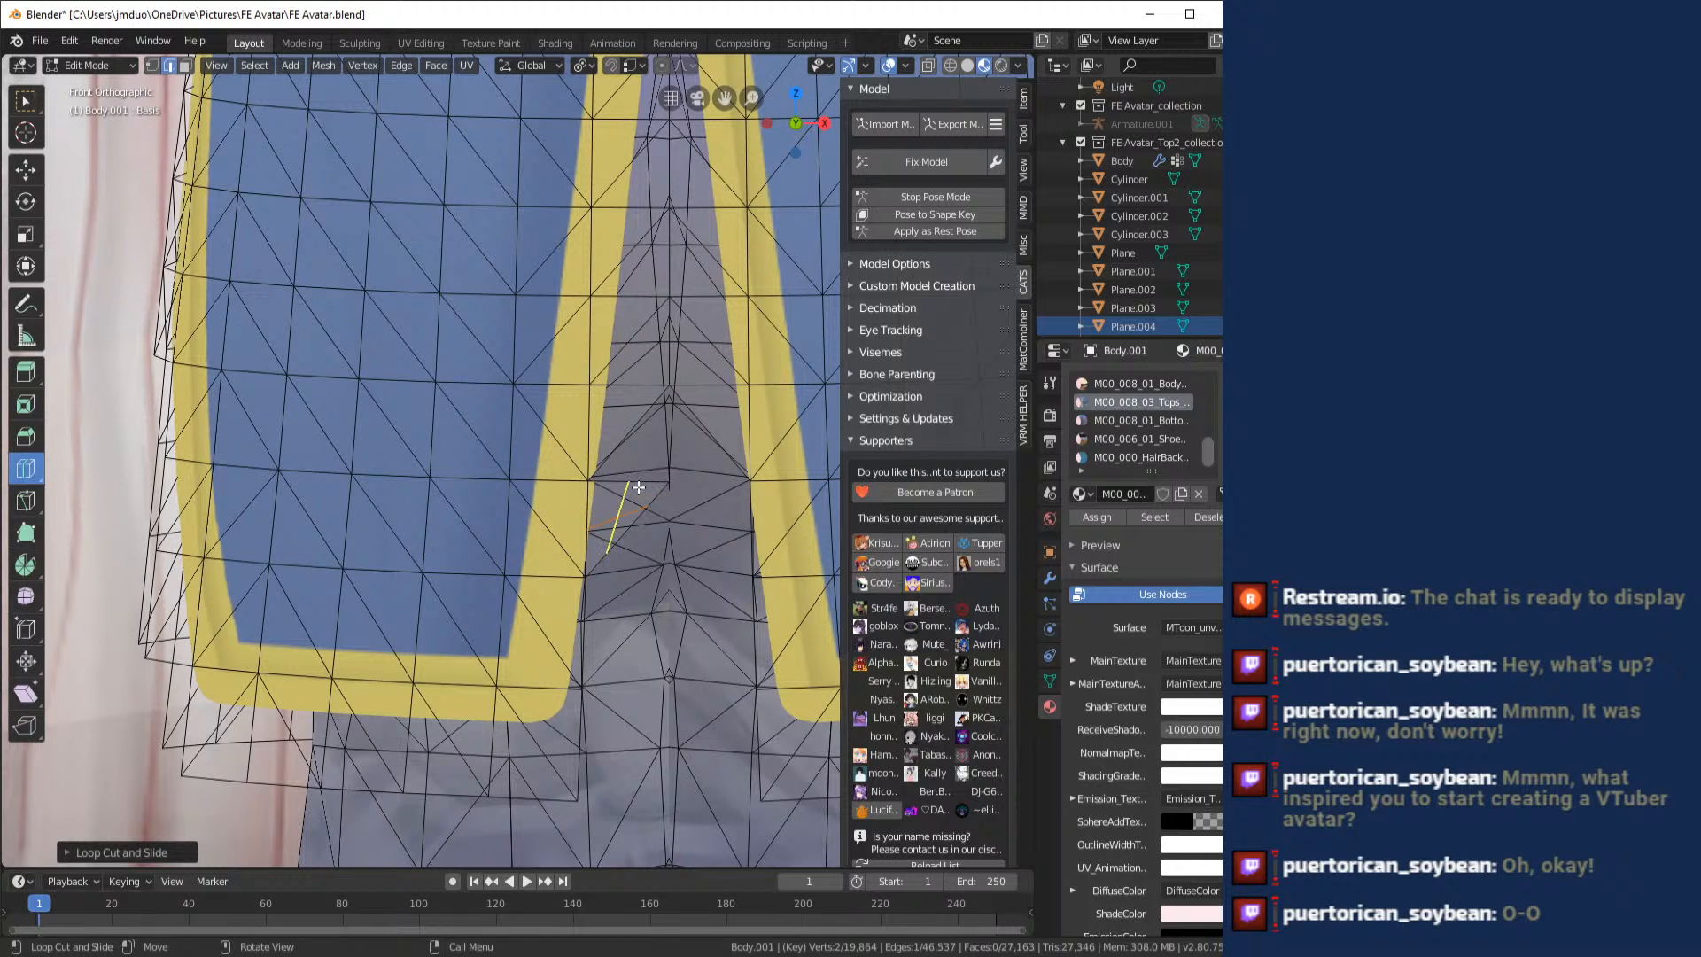
# - Select both pieces of the stray triangle beside the coat slit's yellow trim and delete their faces
pyautogui.click(26, 169)
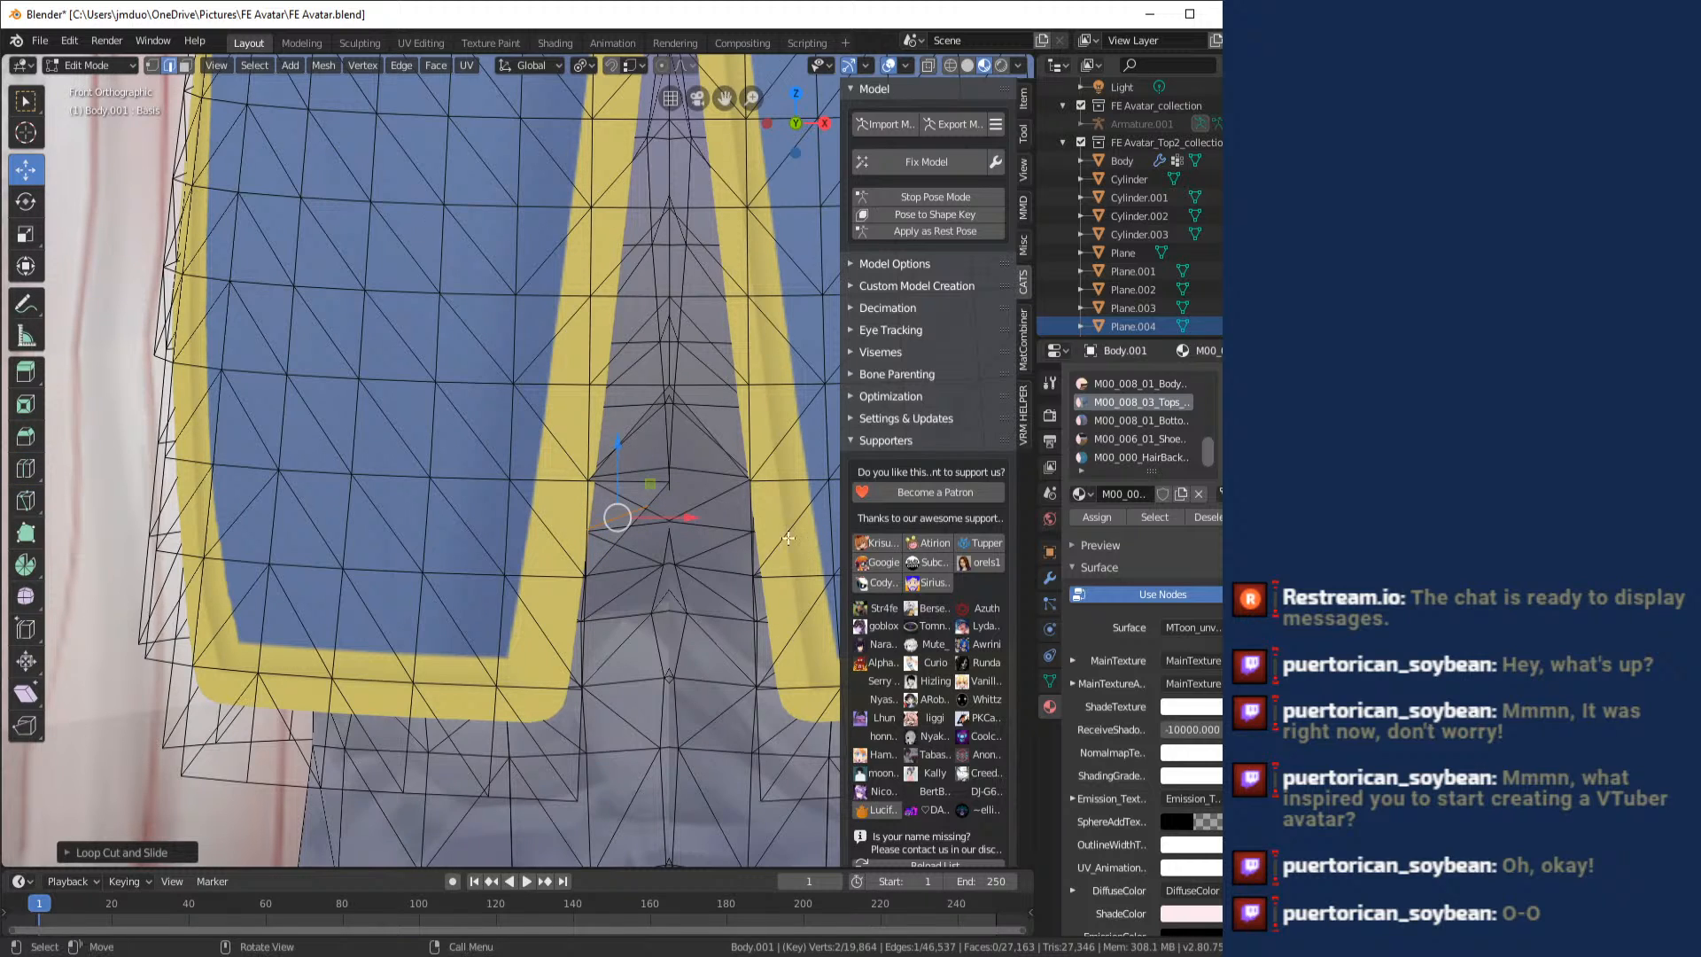
pyautogui.press('3')
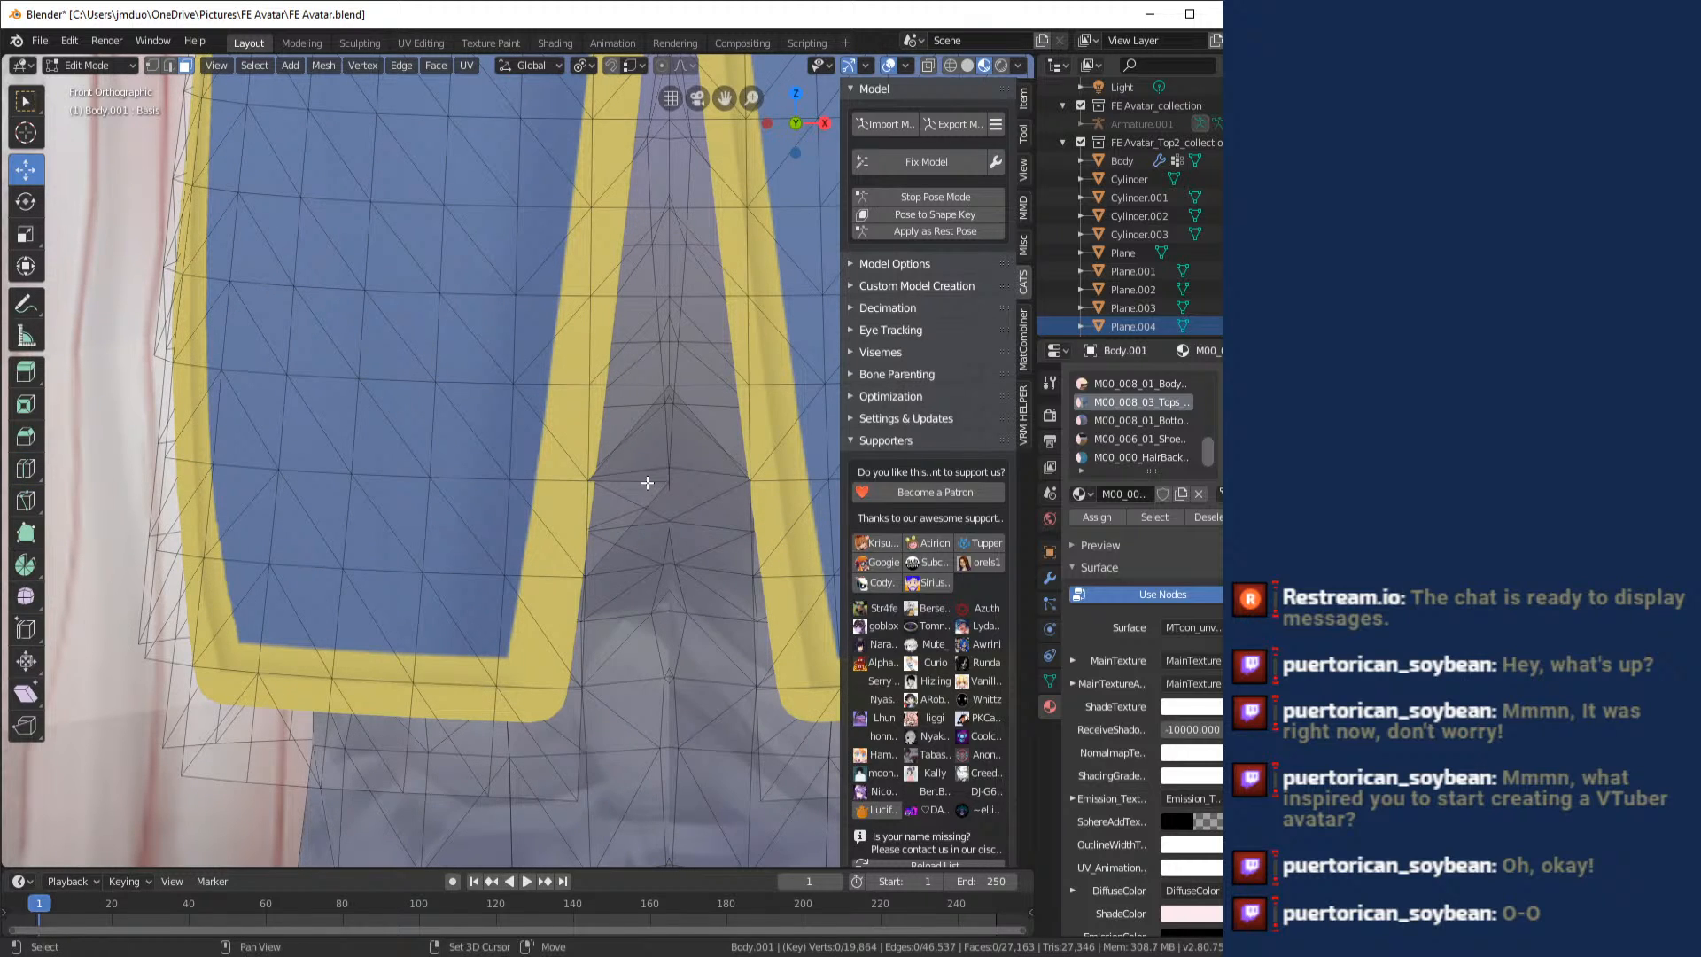
pyautogui.click(630, 497)
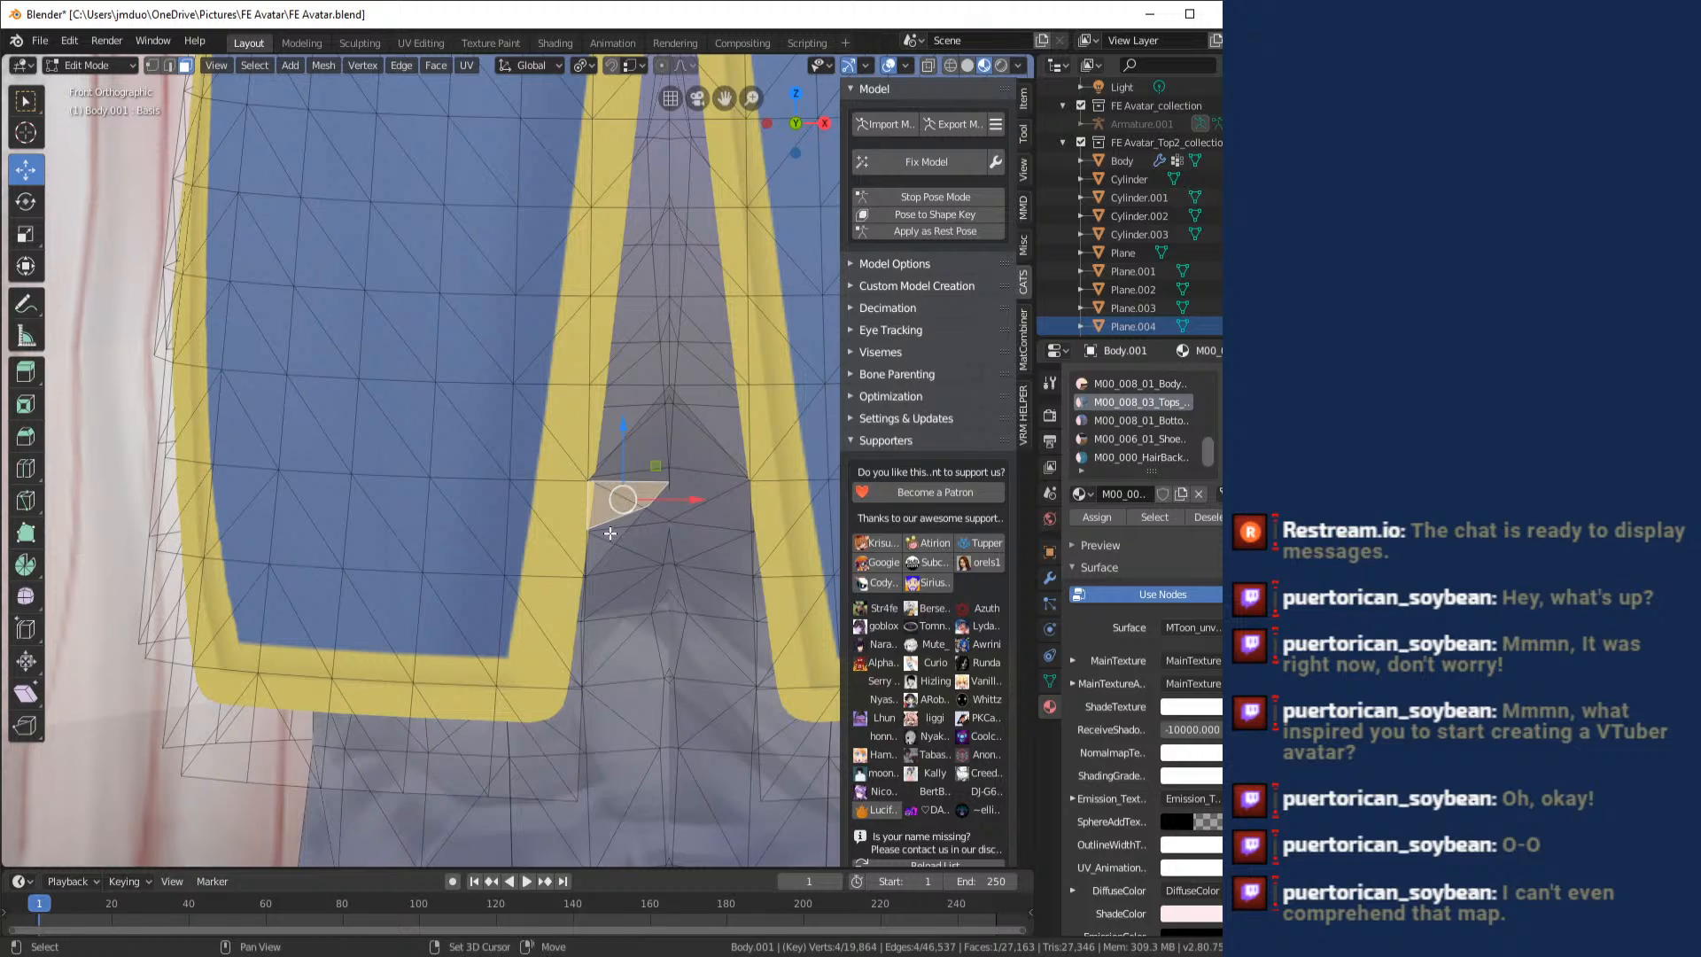
pyautogui.keyDown('shift'); pyautogui.click(605, 545); pyautogui.keyUp('shift')
pyautogui.moveTo(553, 485); pyautogui.dragTo(542, 489)
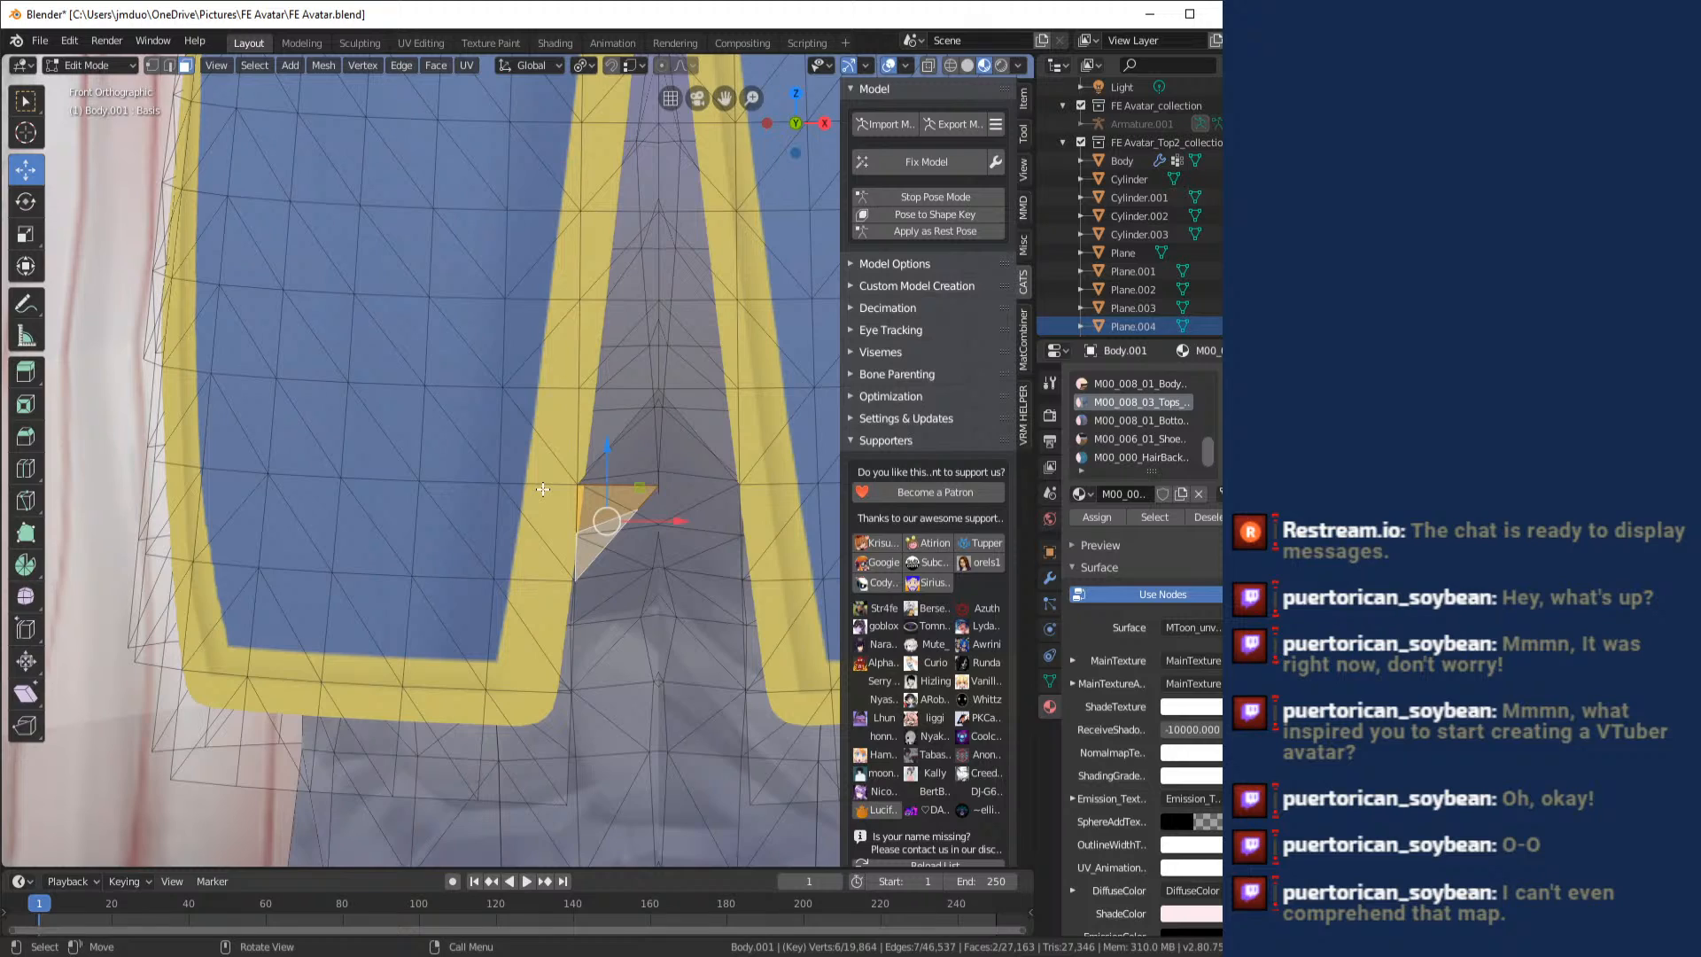
pyautogui.press('x')
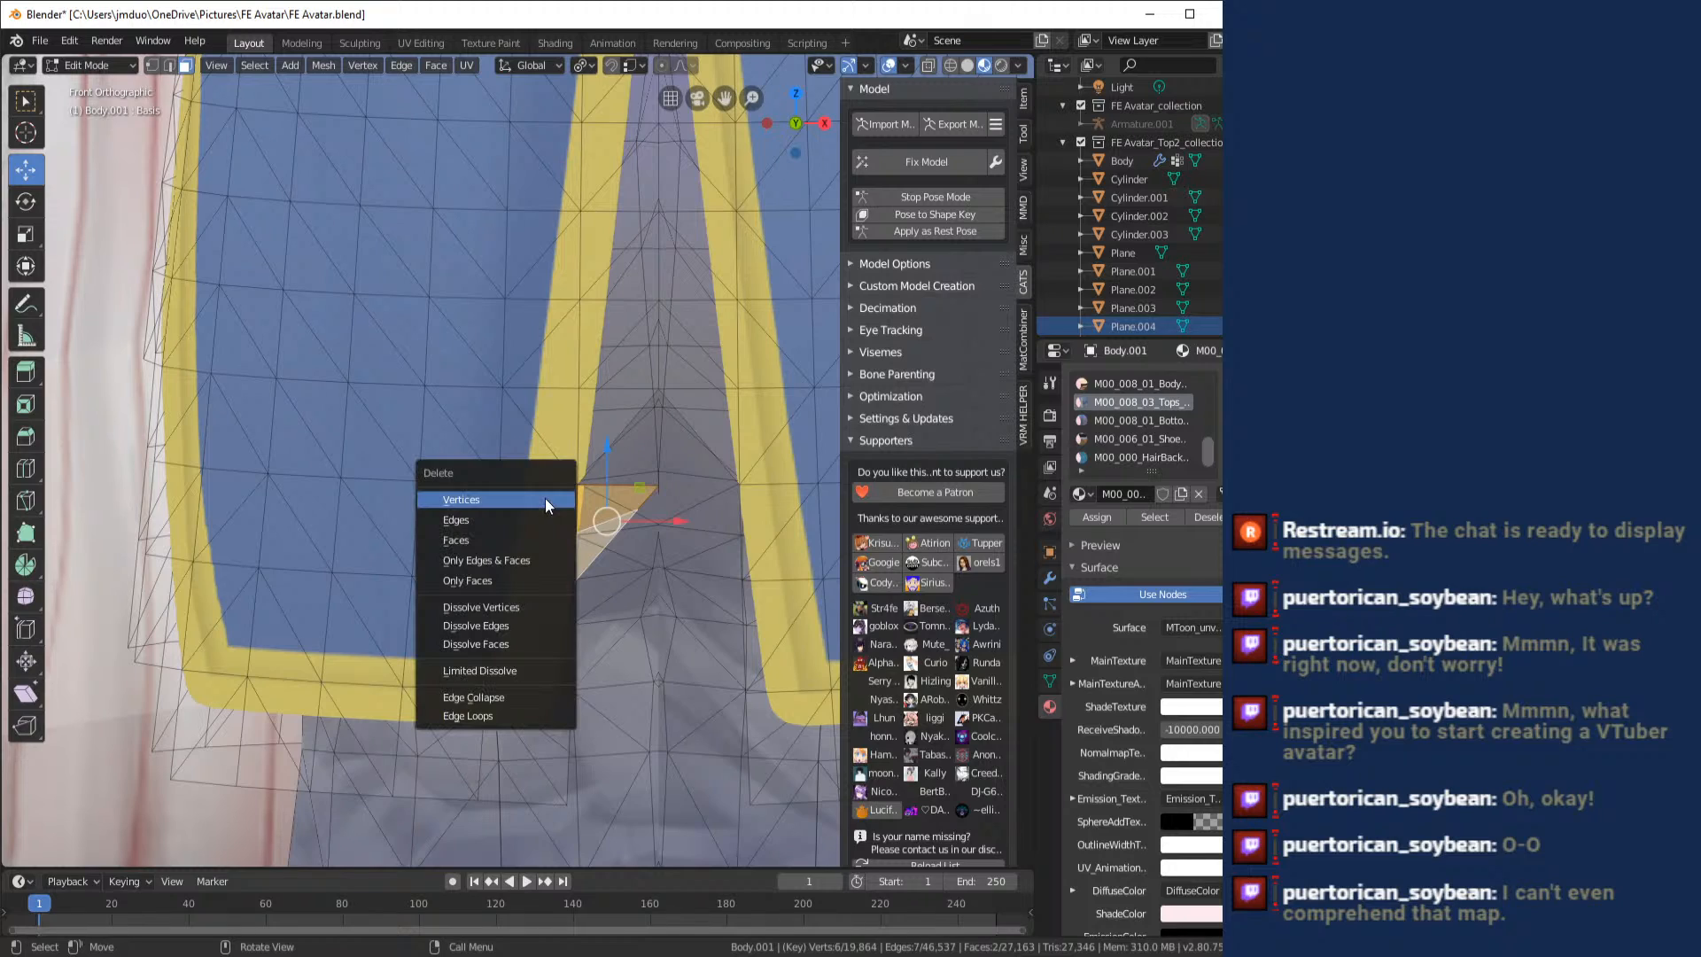
pyautogui.click(480, 540)
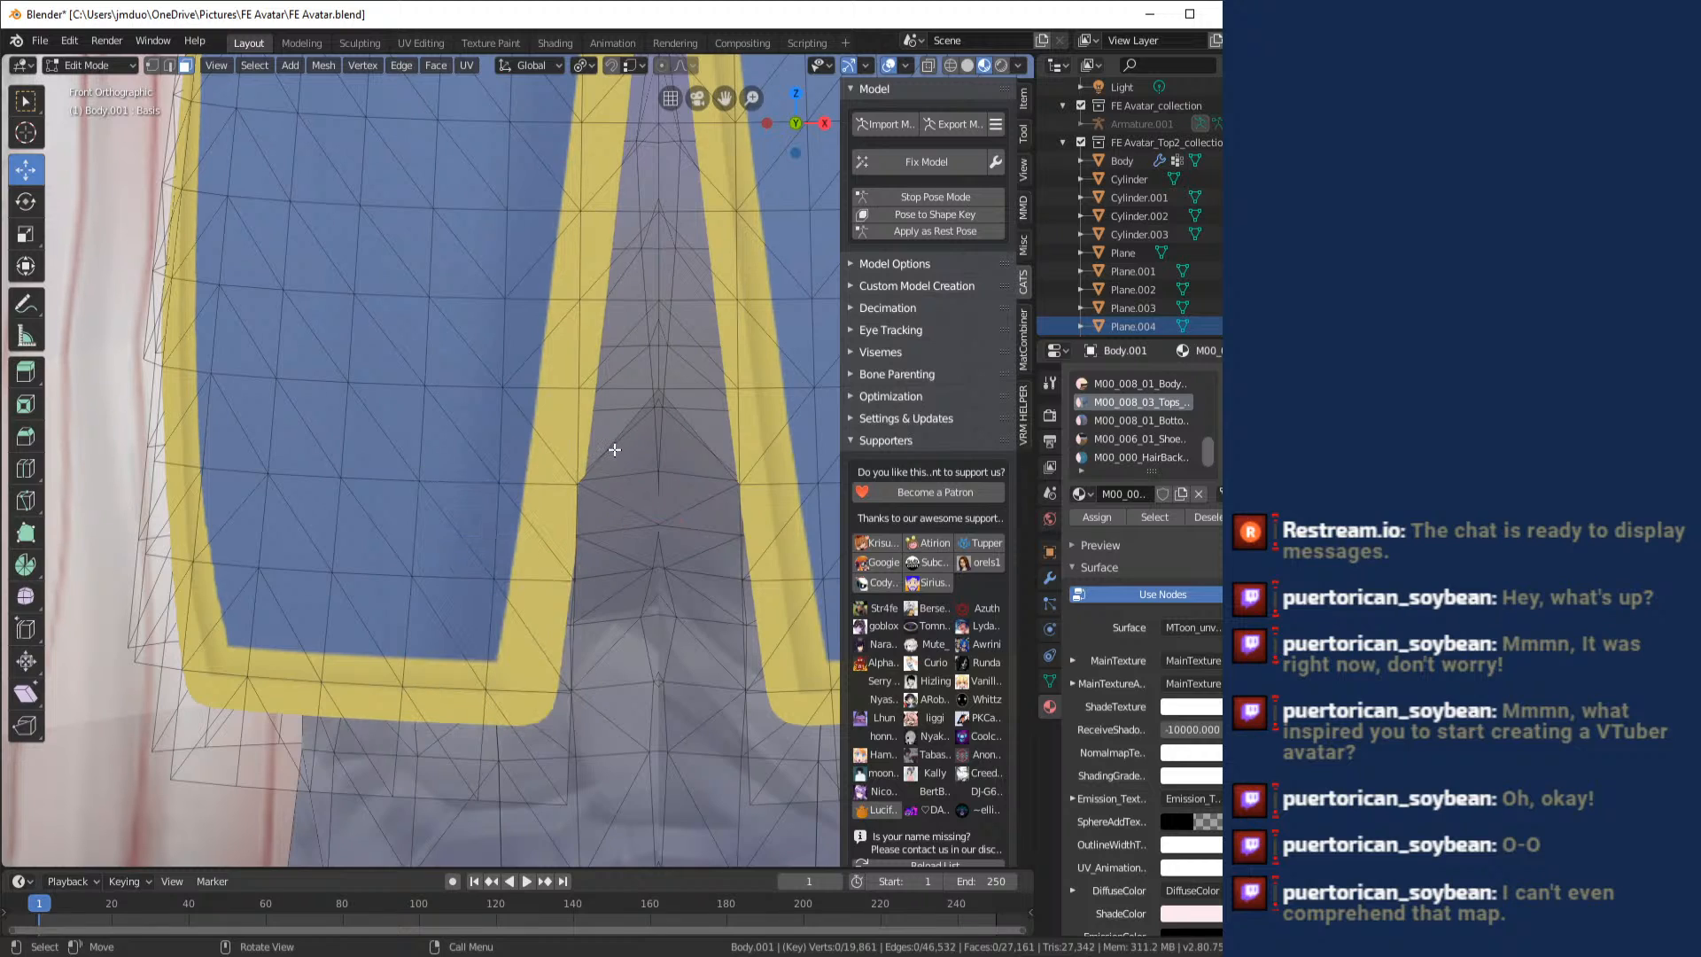
# - Inspect the coat slit, the shorts from below and the boots for further stray faces
pyautogui.scroll(-6, 617, 449)
pyautogui.moveTo(597, 346)
pyautogui.mouseDown()
pyautogui.moveTo(588, 429)
pyautogui.moveTo(490, 450)
pyautogui.moveTo(854, 341)
pyautogui.moveTo(979, 384)
pyautogui.moveTo(874, 425)
pyautogui.moveTo(619, 418)
pyautogui.moveTo(619, 344)
pyautogui.mouseUp()
pyautogui.scroll(-6, 490, 450)
pyautogui.scroll(10, 619, 418)
pyautogui.scroll(4, 619, 343)
pyautogui.scroll(-3, 623, 359)
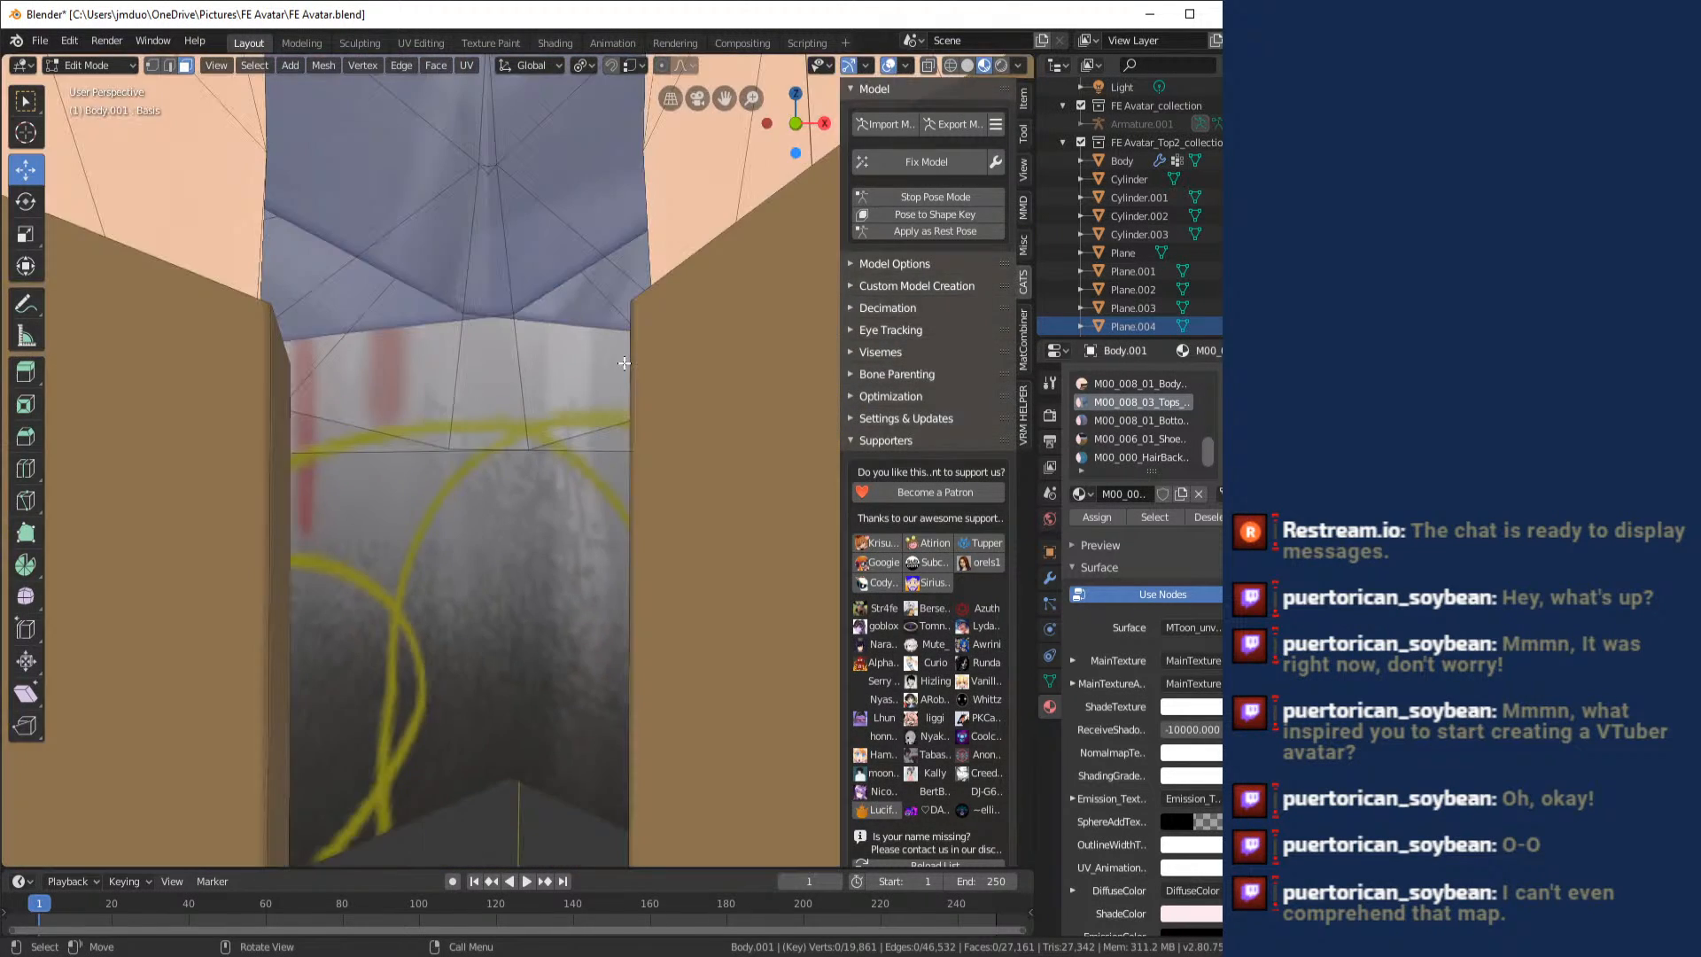
pyautogui.scroll(3, 624, 366)
pyautogui.scroll(-6, 625, 366)
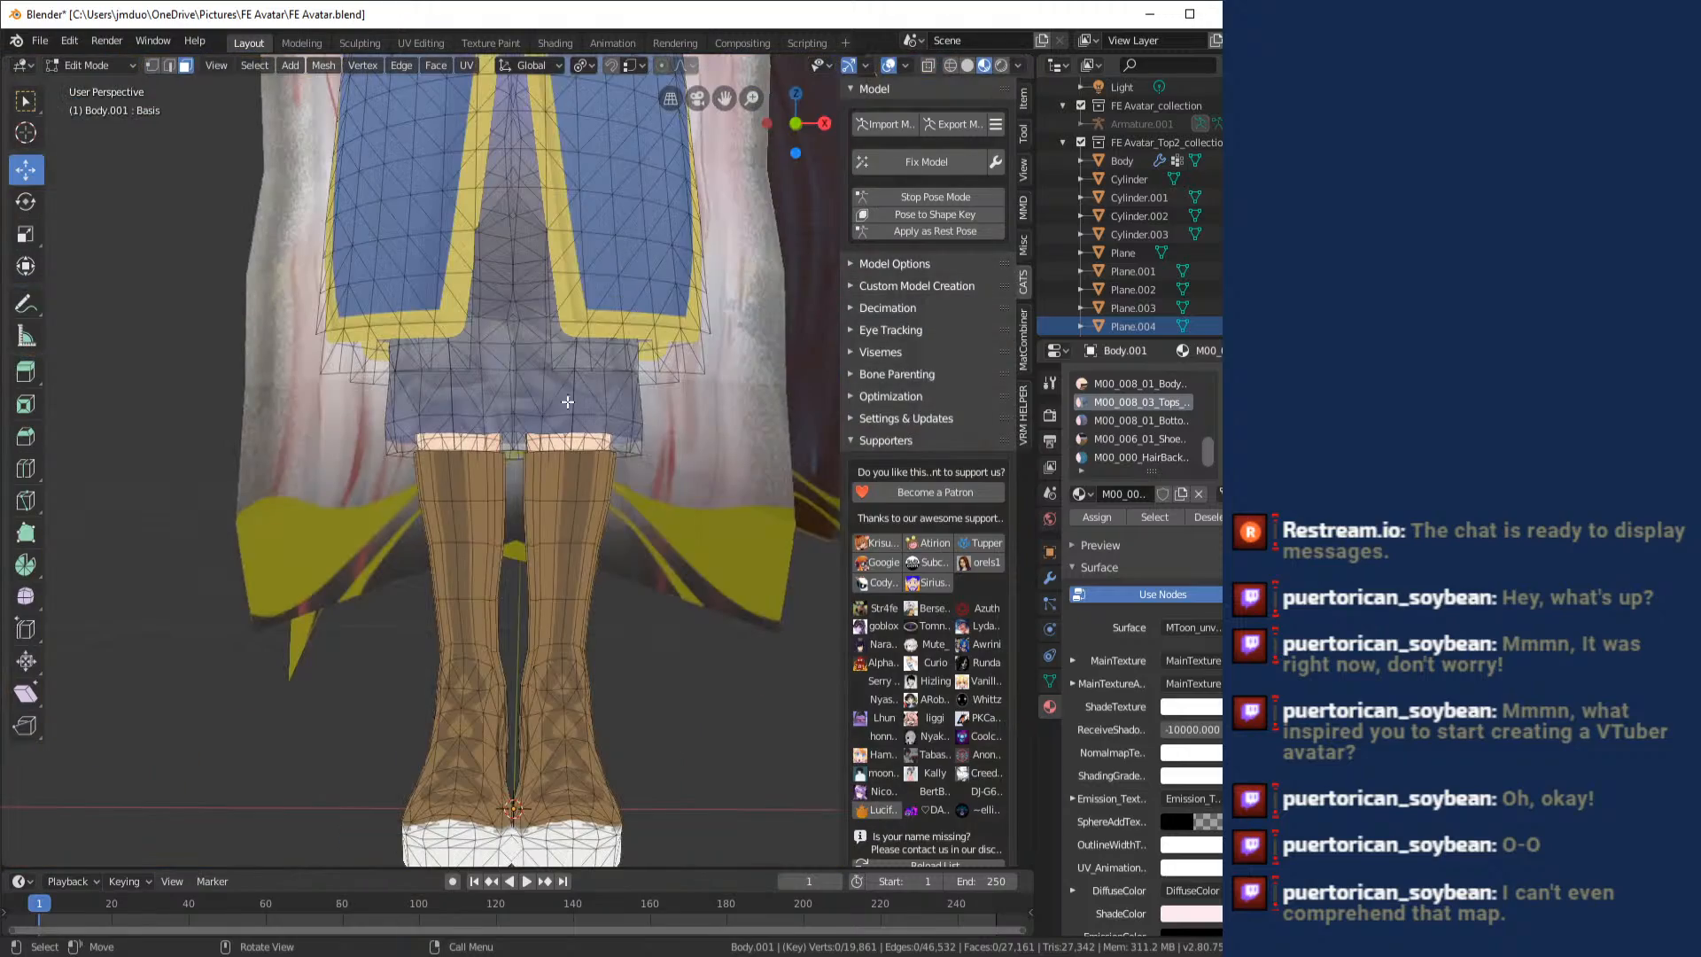
pyautogui.scroll(2, 558, 433)
pyautogui.moveTo(560, 434)
pyautogui.mouseDown()
pyautogui.moveTo(383, 438)
pyautogui.moveTo(554, 417)
pyautogui.moveTo(456, 381)
pyautogui.moveTo(301, 375)
pyautogui.moveTo(649, 405)
pyautogui.moveTo(582, 414)
pyautogui.mouseUp()
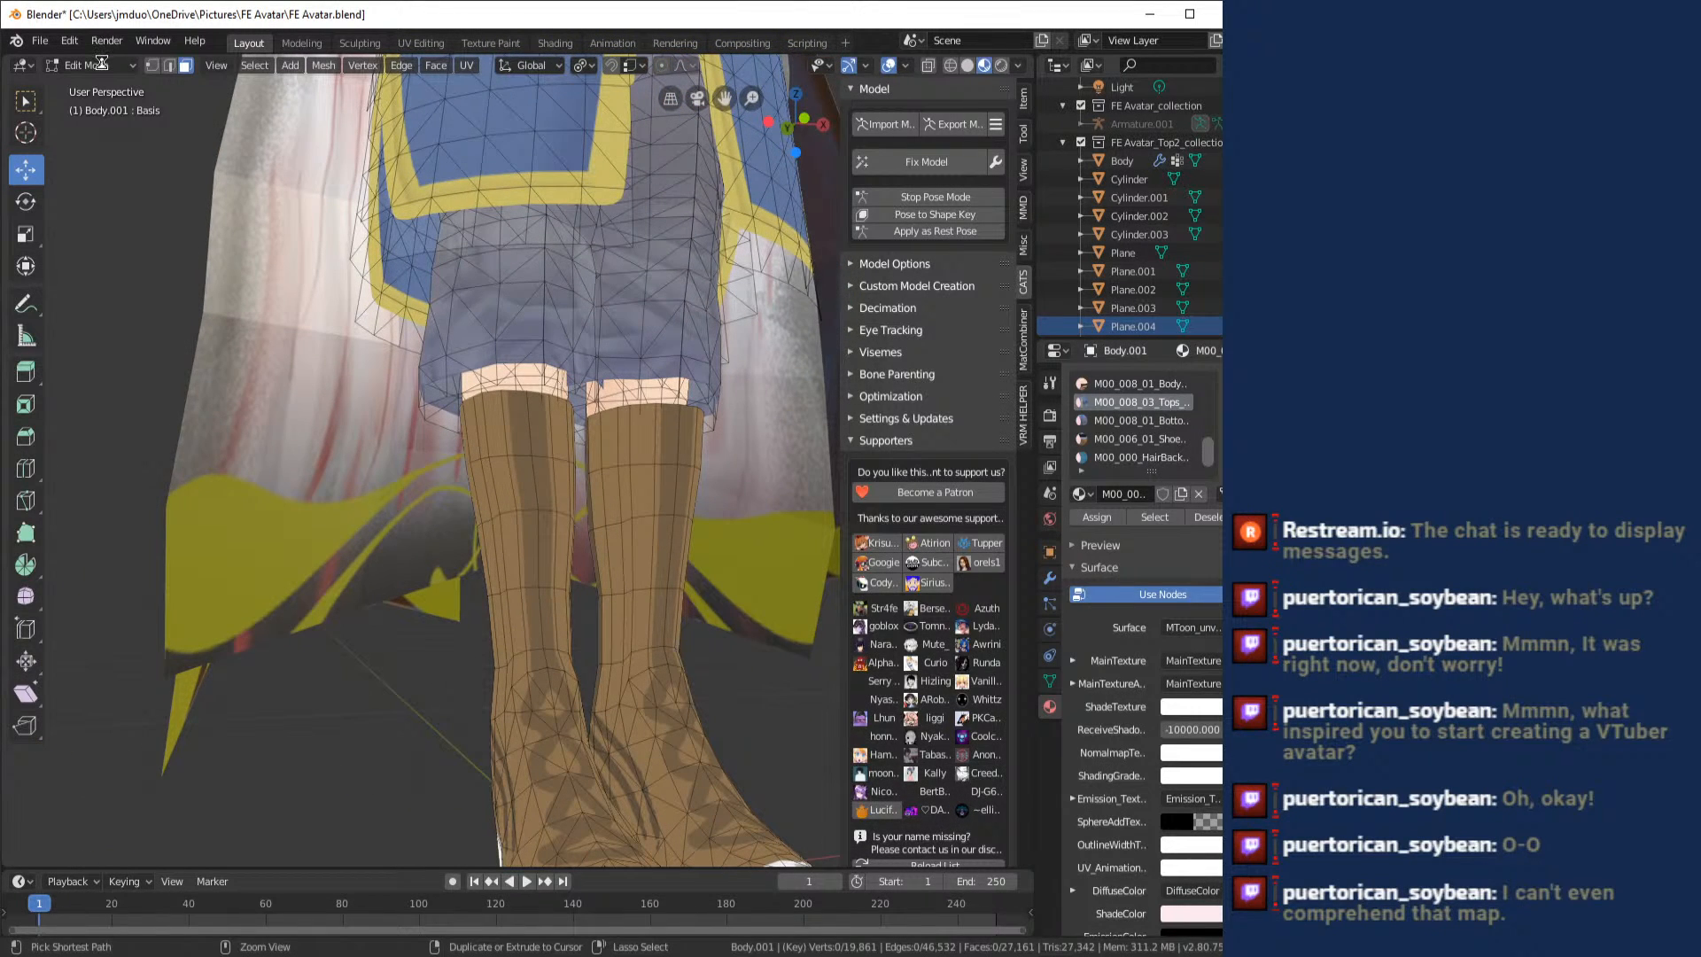
# - Save the Blender file and return the body to Object Mode to check the whole avatar
pyautogui.hotkey('ctrl', 's')
pyautogui.click(102, 64)
pyautogui.click(109, 87)
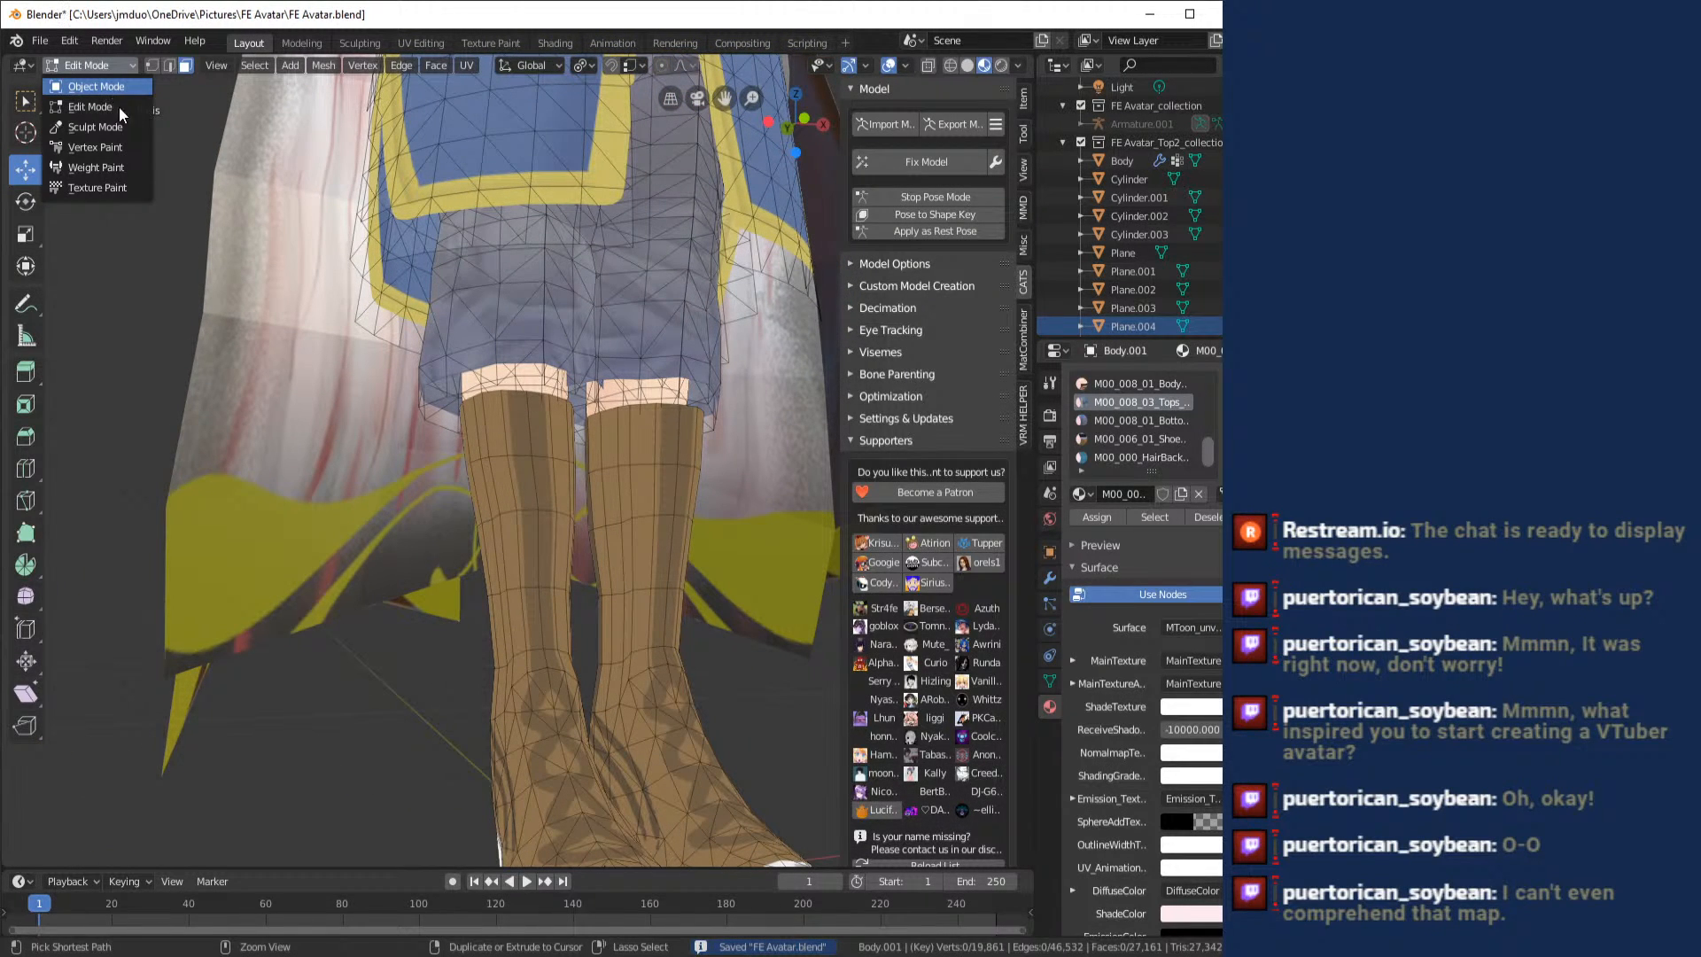
pyautogui.scroll(-6, 331, 282)
pyautogui.moveTo(525, 330); pyautogui.dragTo(597, 512)
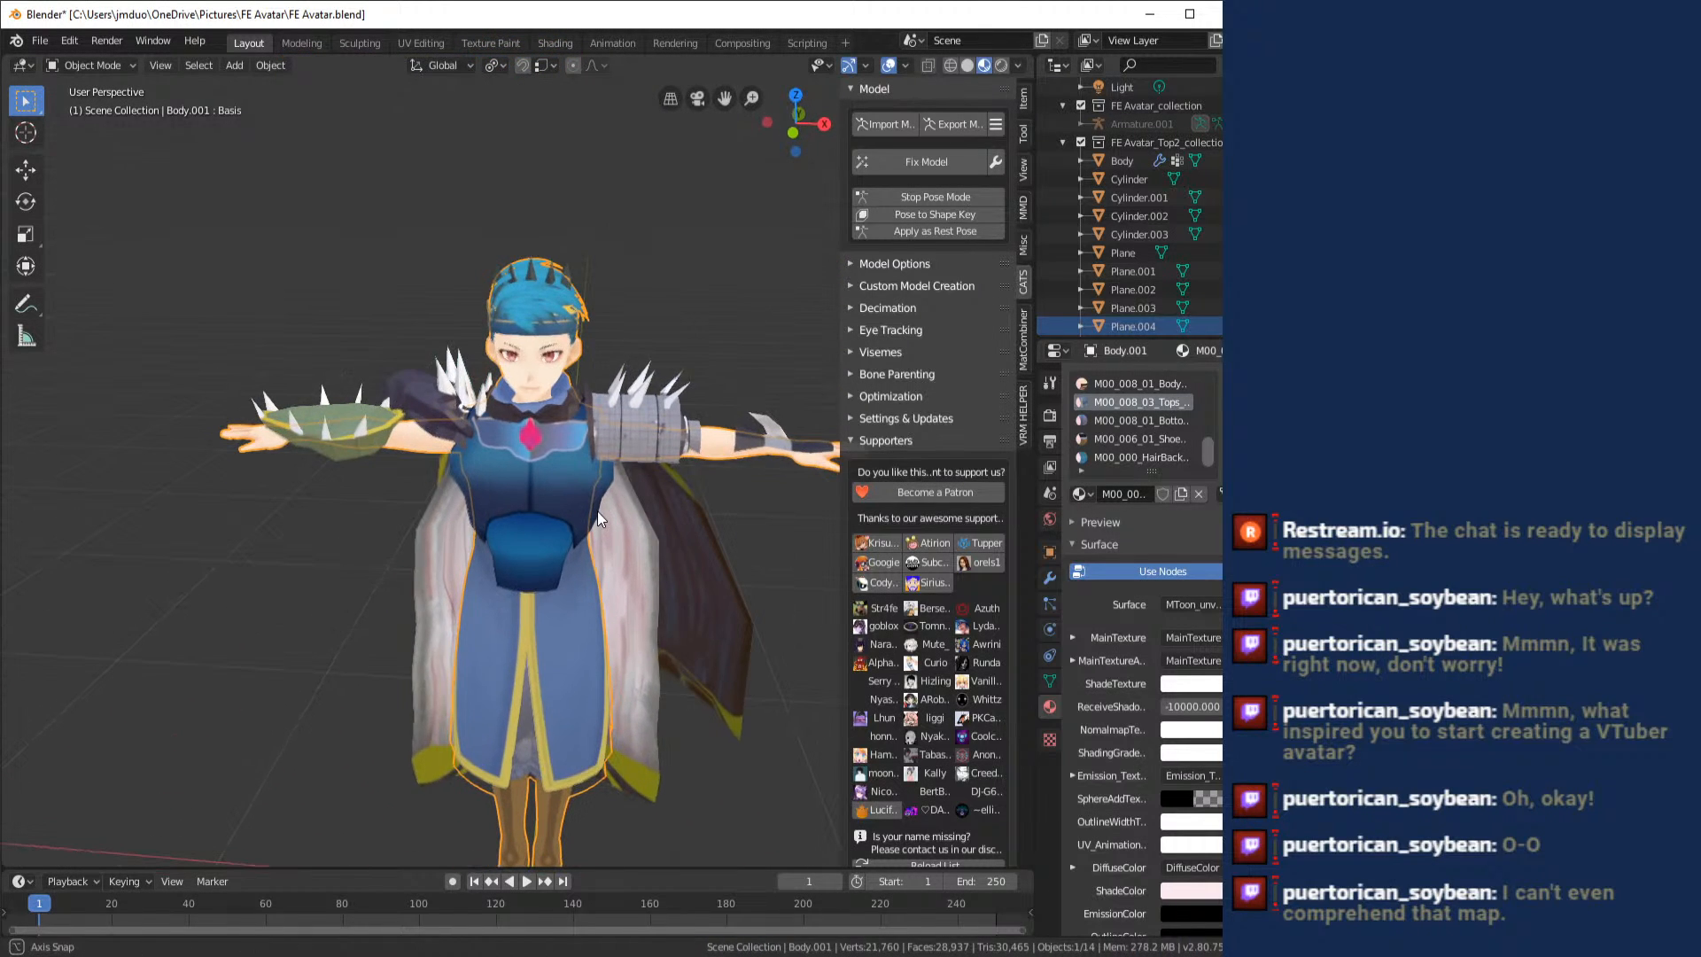
pyautogui.scroll(8, 576, 413)
pyautogui.scroll(-10, 598, 406)
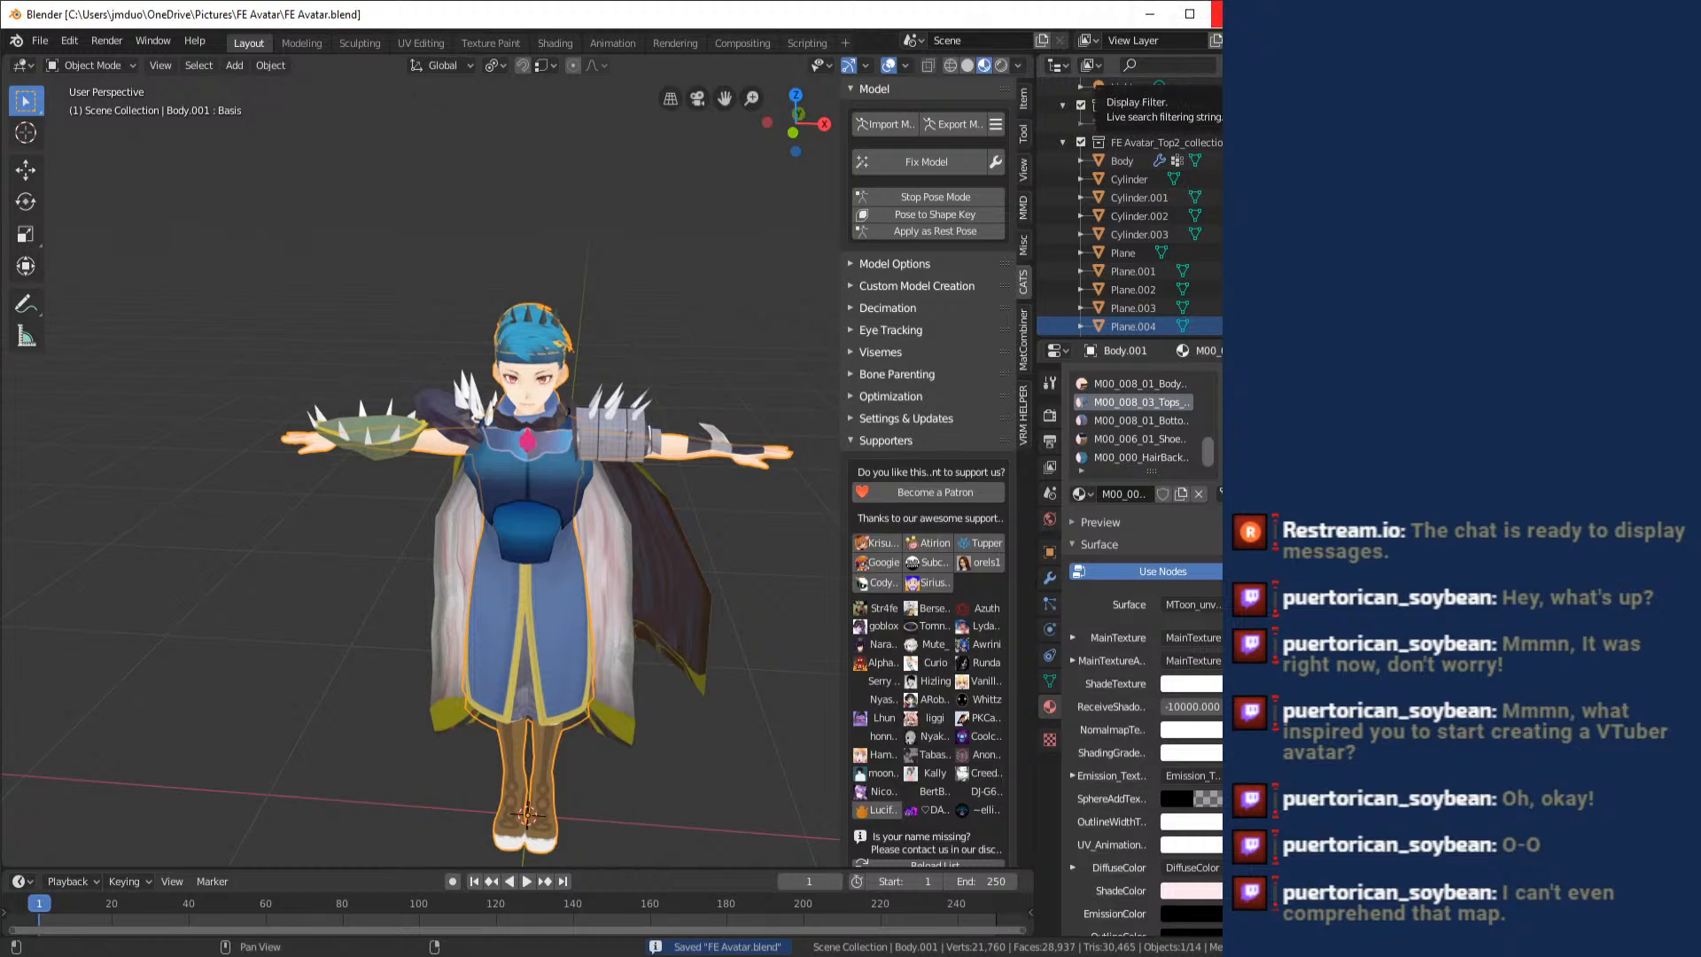
# - Launch VRoid Studio and open the FE Avatar_Top2 avatar
pyautogui.click(427, 955)
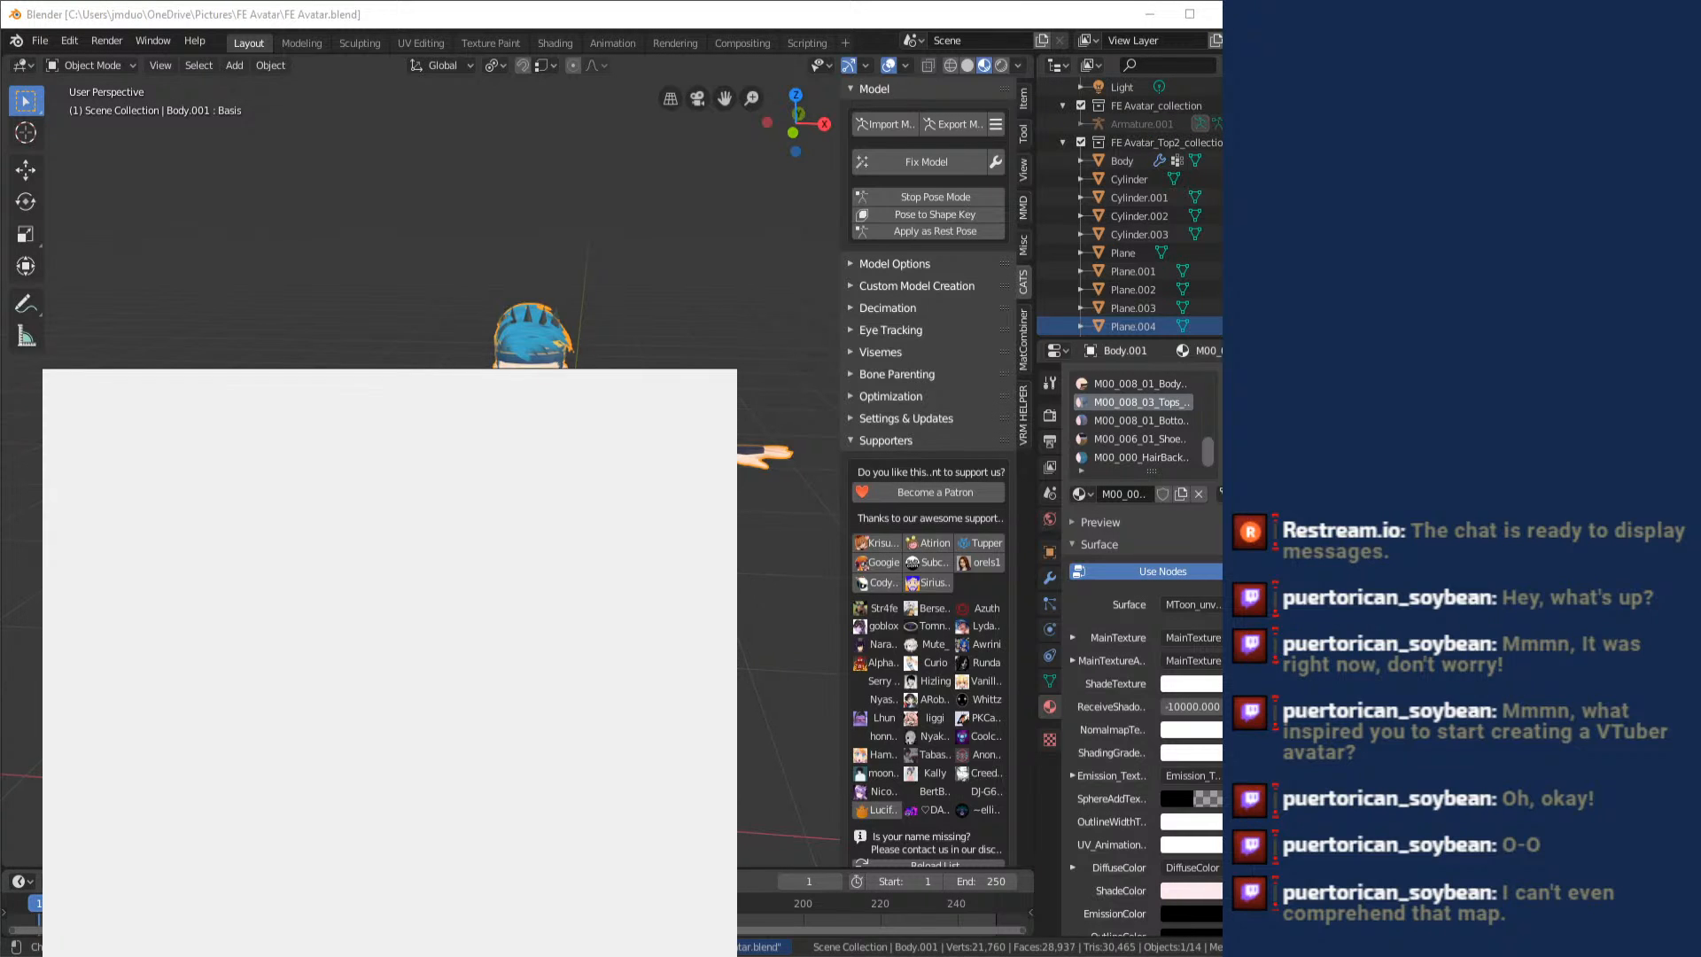
pyautogui.write('vroids')
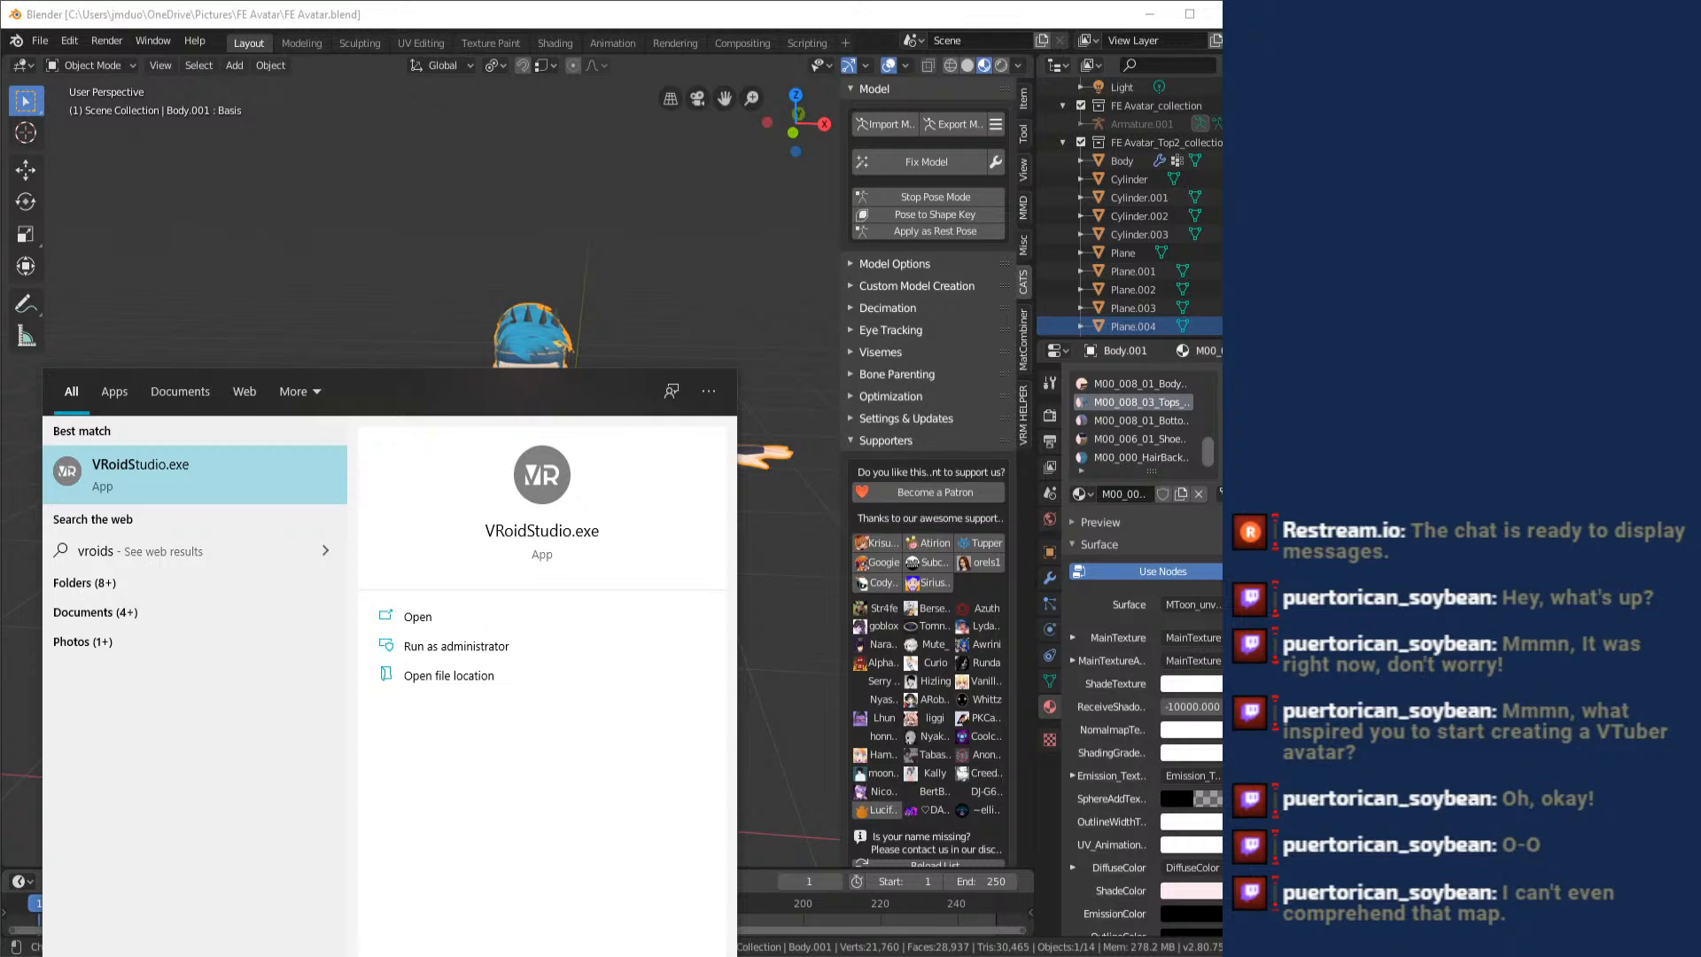
pyautogui.press('Return')
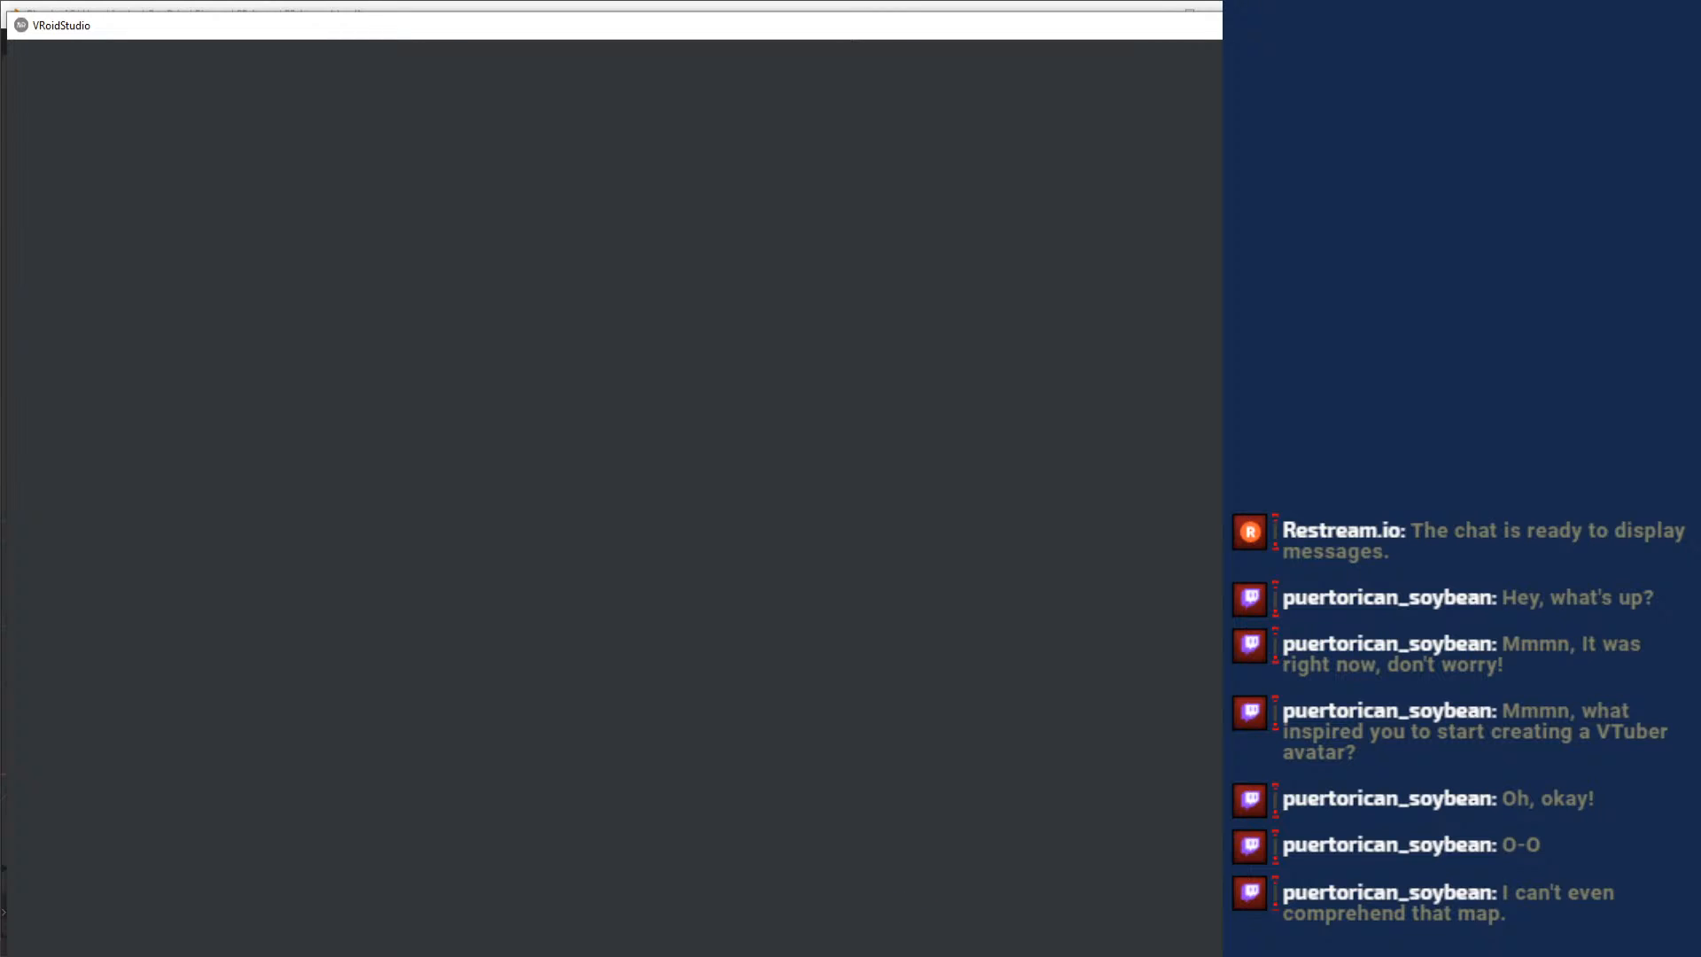
pyautogui.moveTo(889, 954)
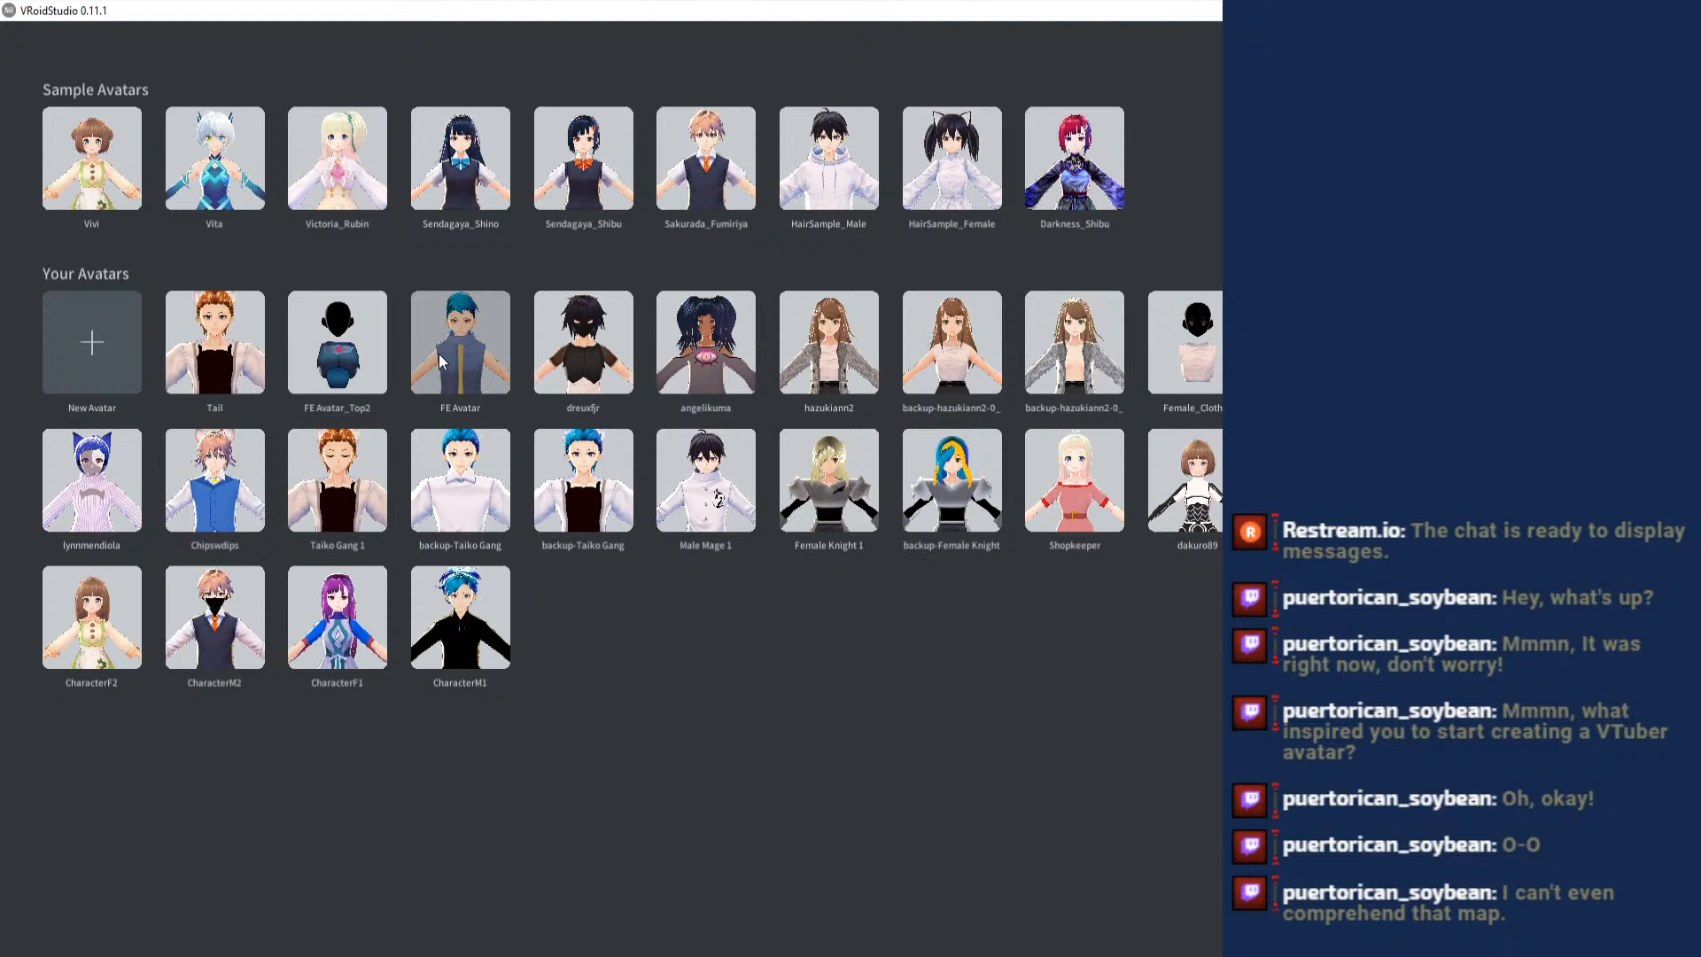
pyautogui.click(363, 359)
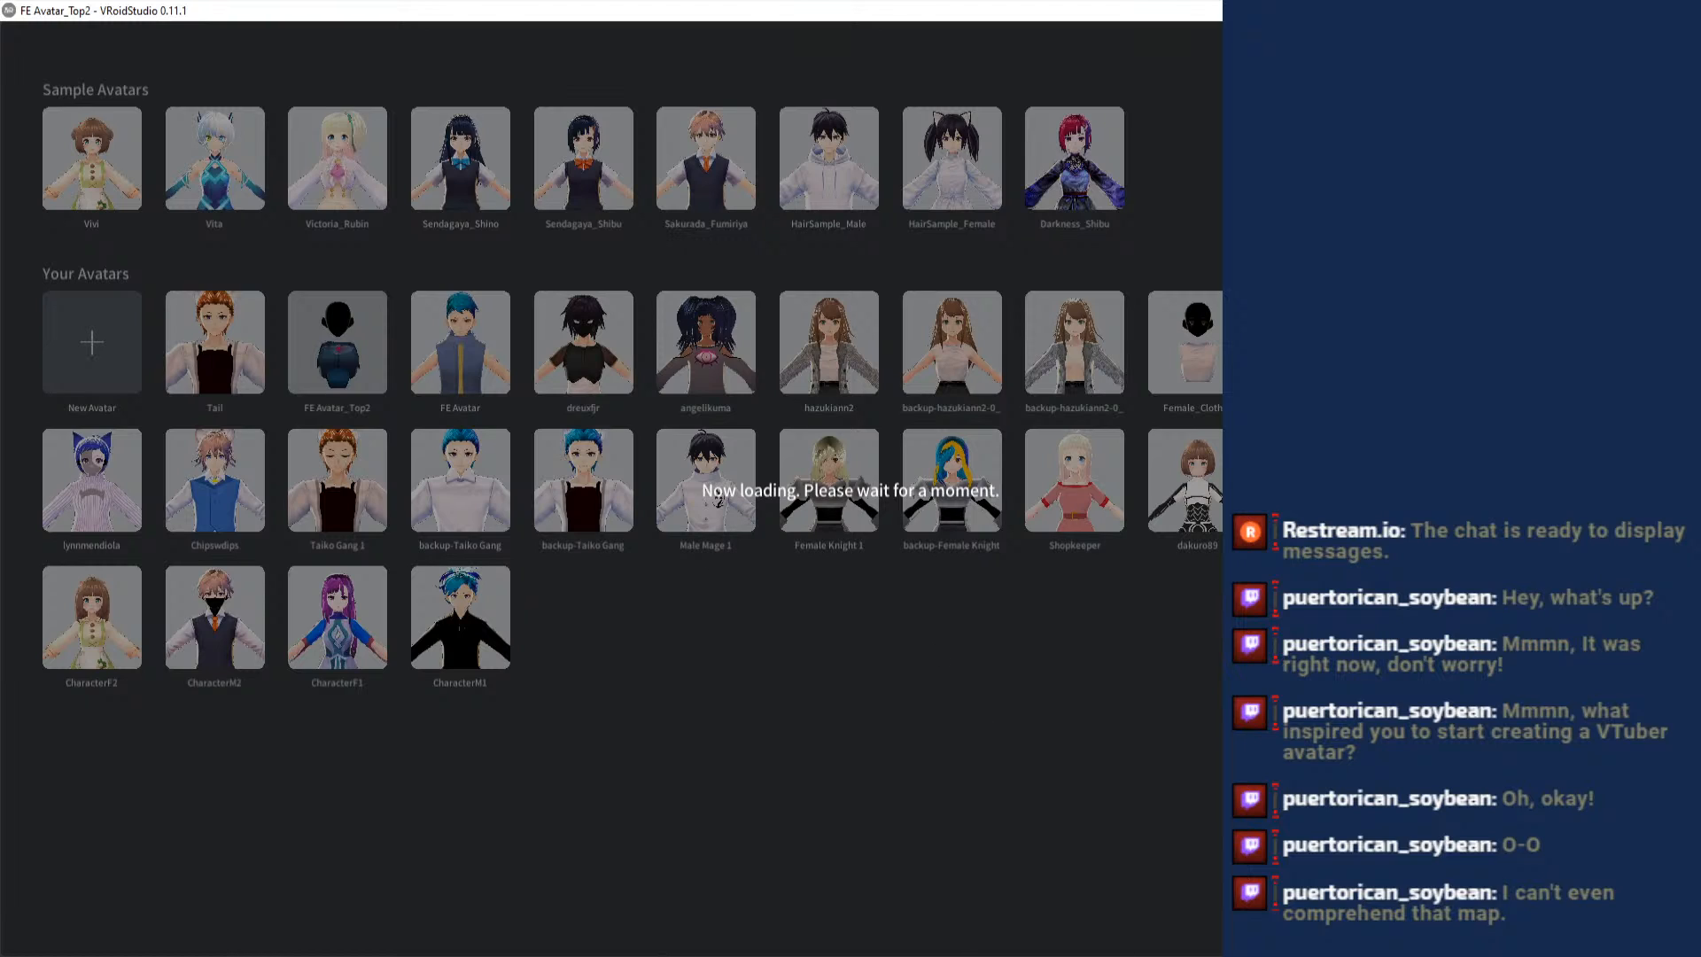
pyautogui.moveTo(629, 955)
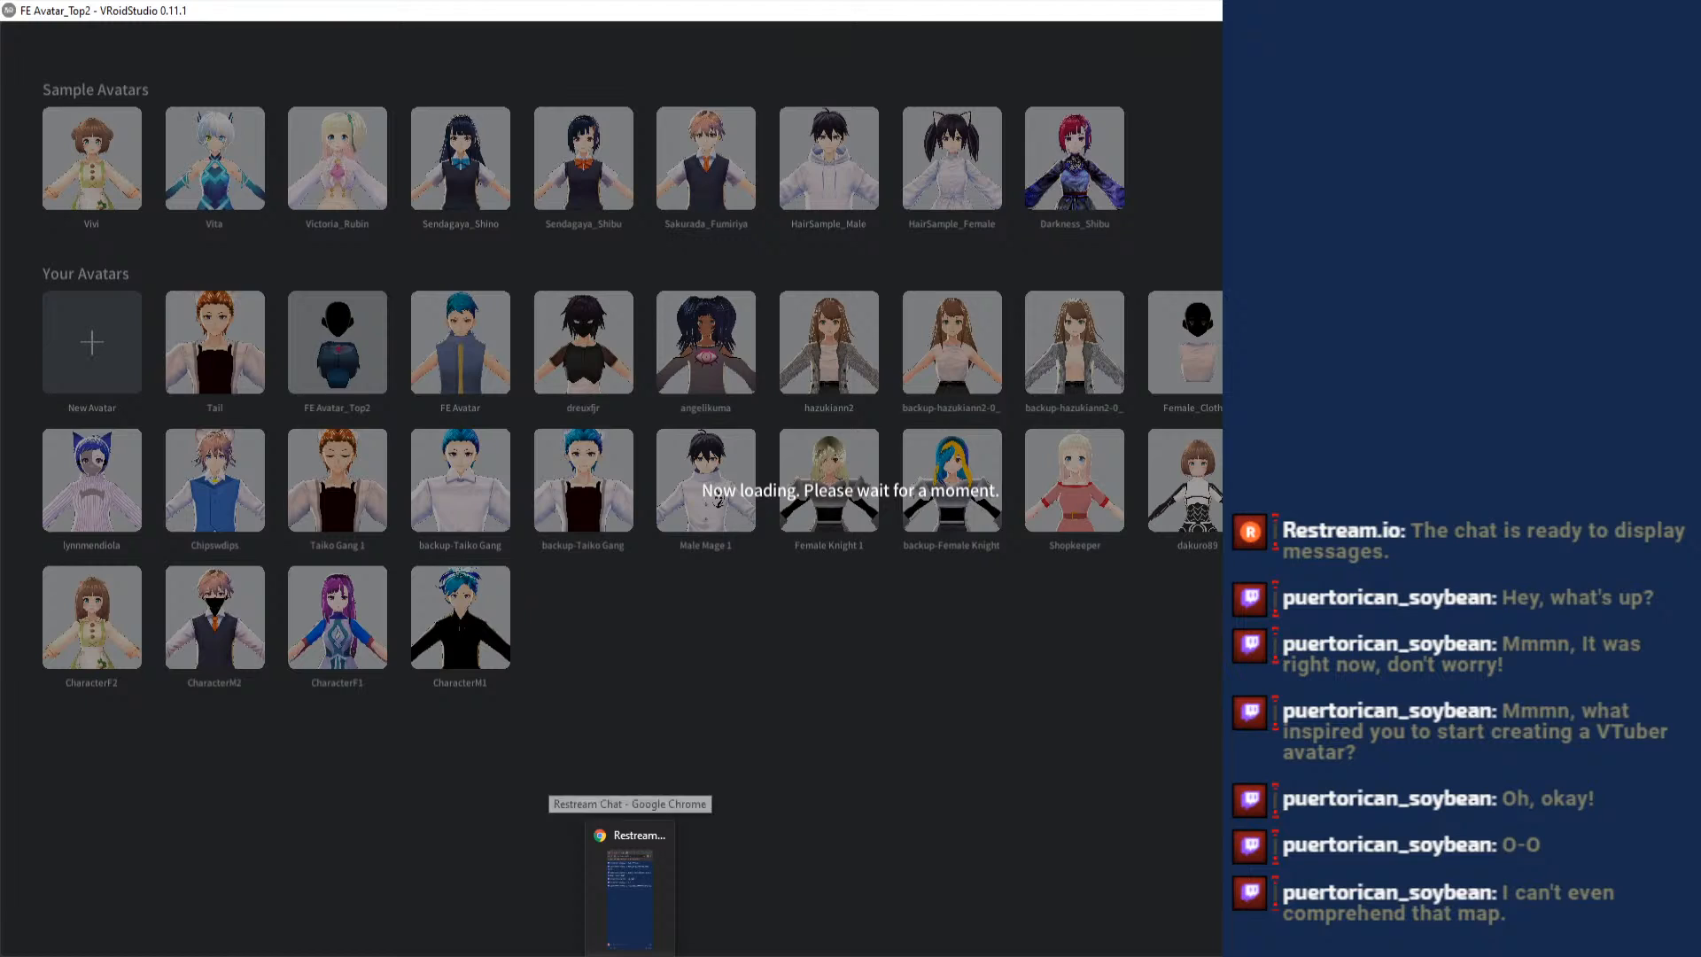
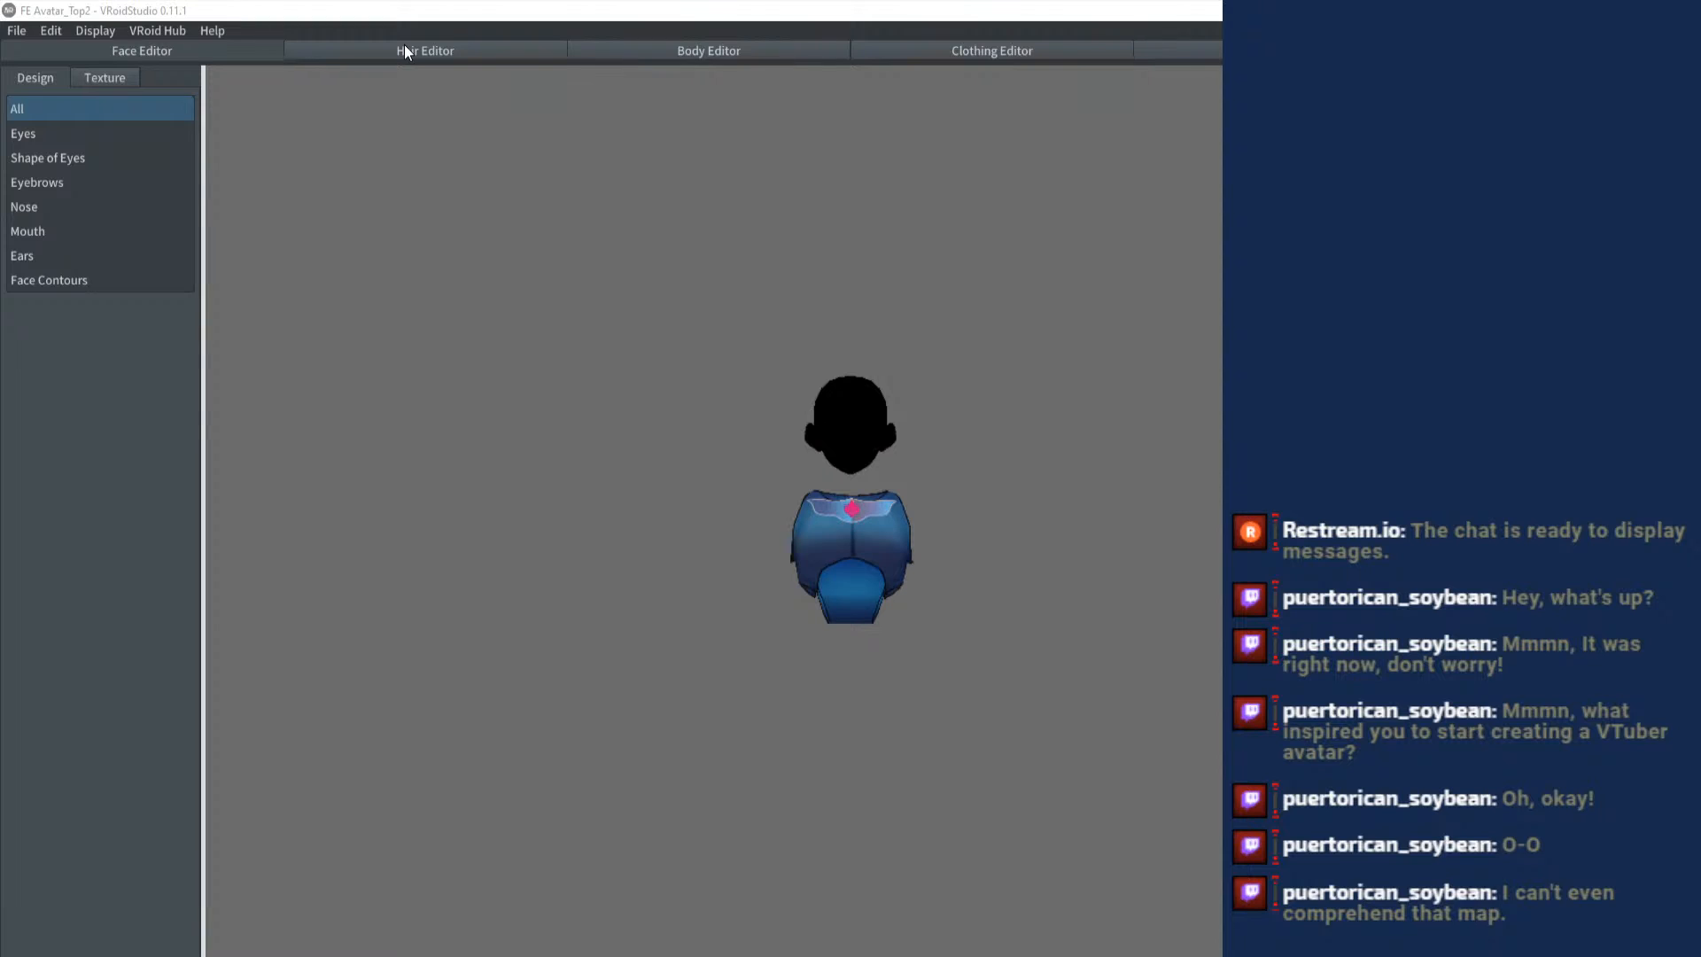
# - Open the Hair Editor and add a new freehand hair group
pyautogui.click(406, 52)
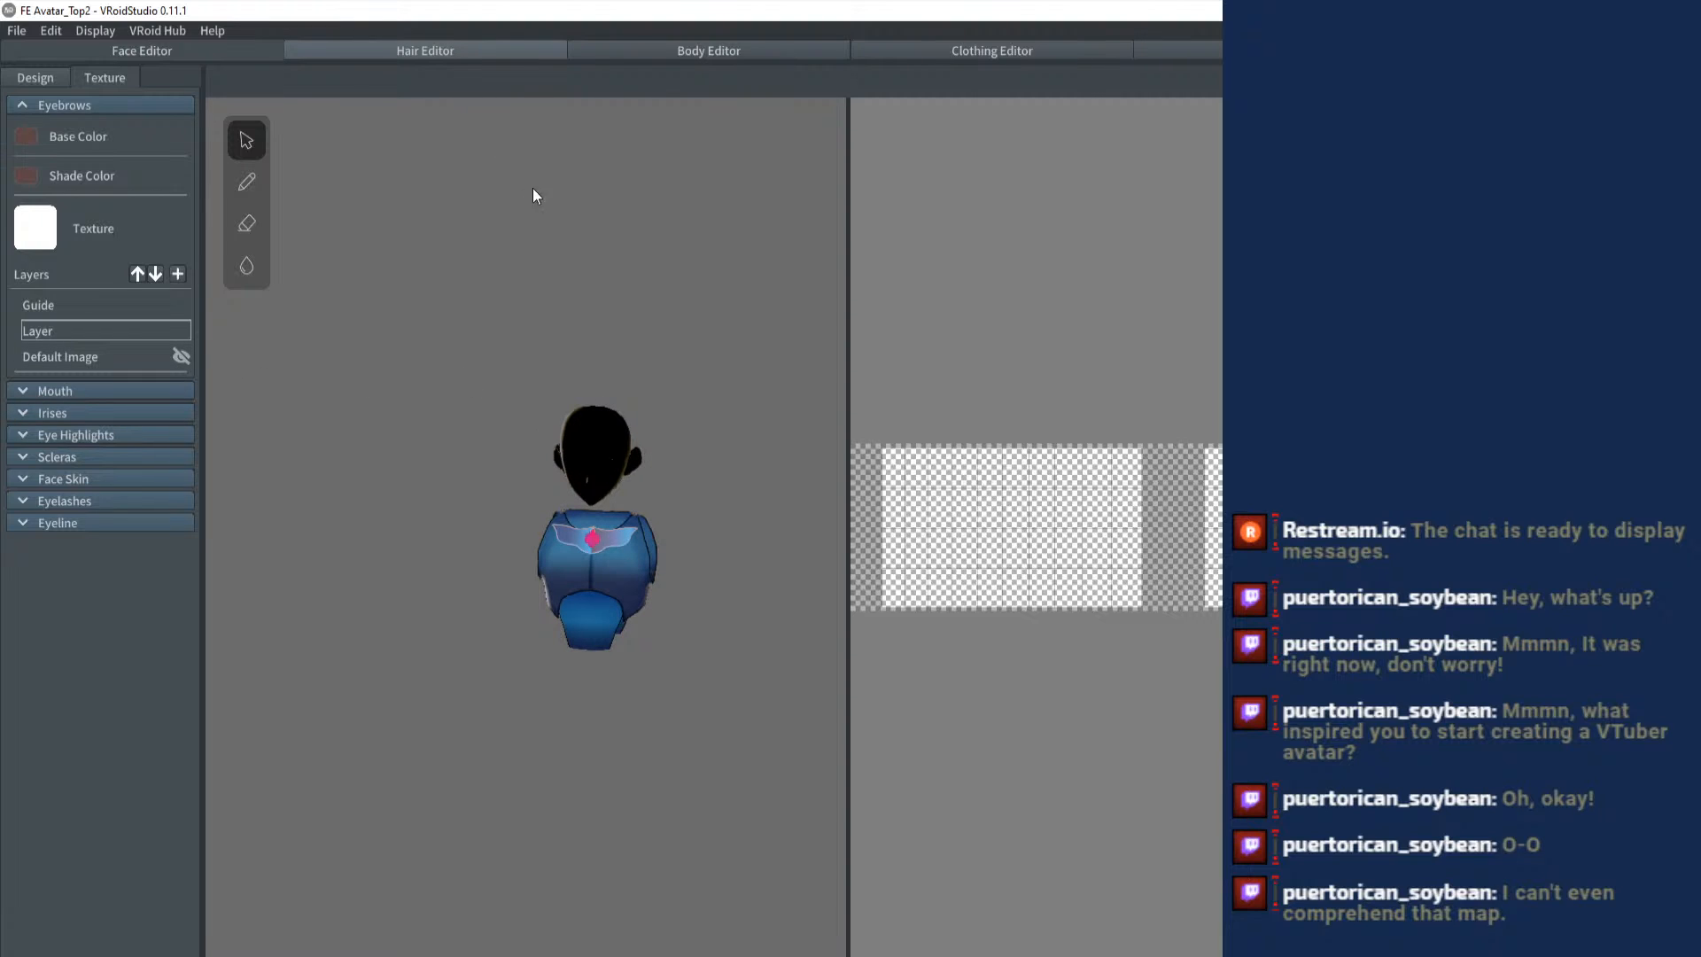
pyautogui.click(446, 70)
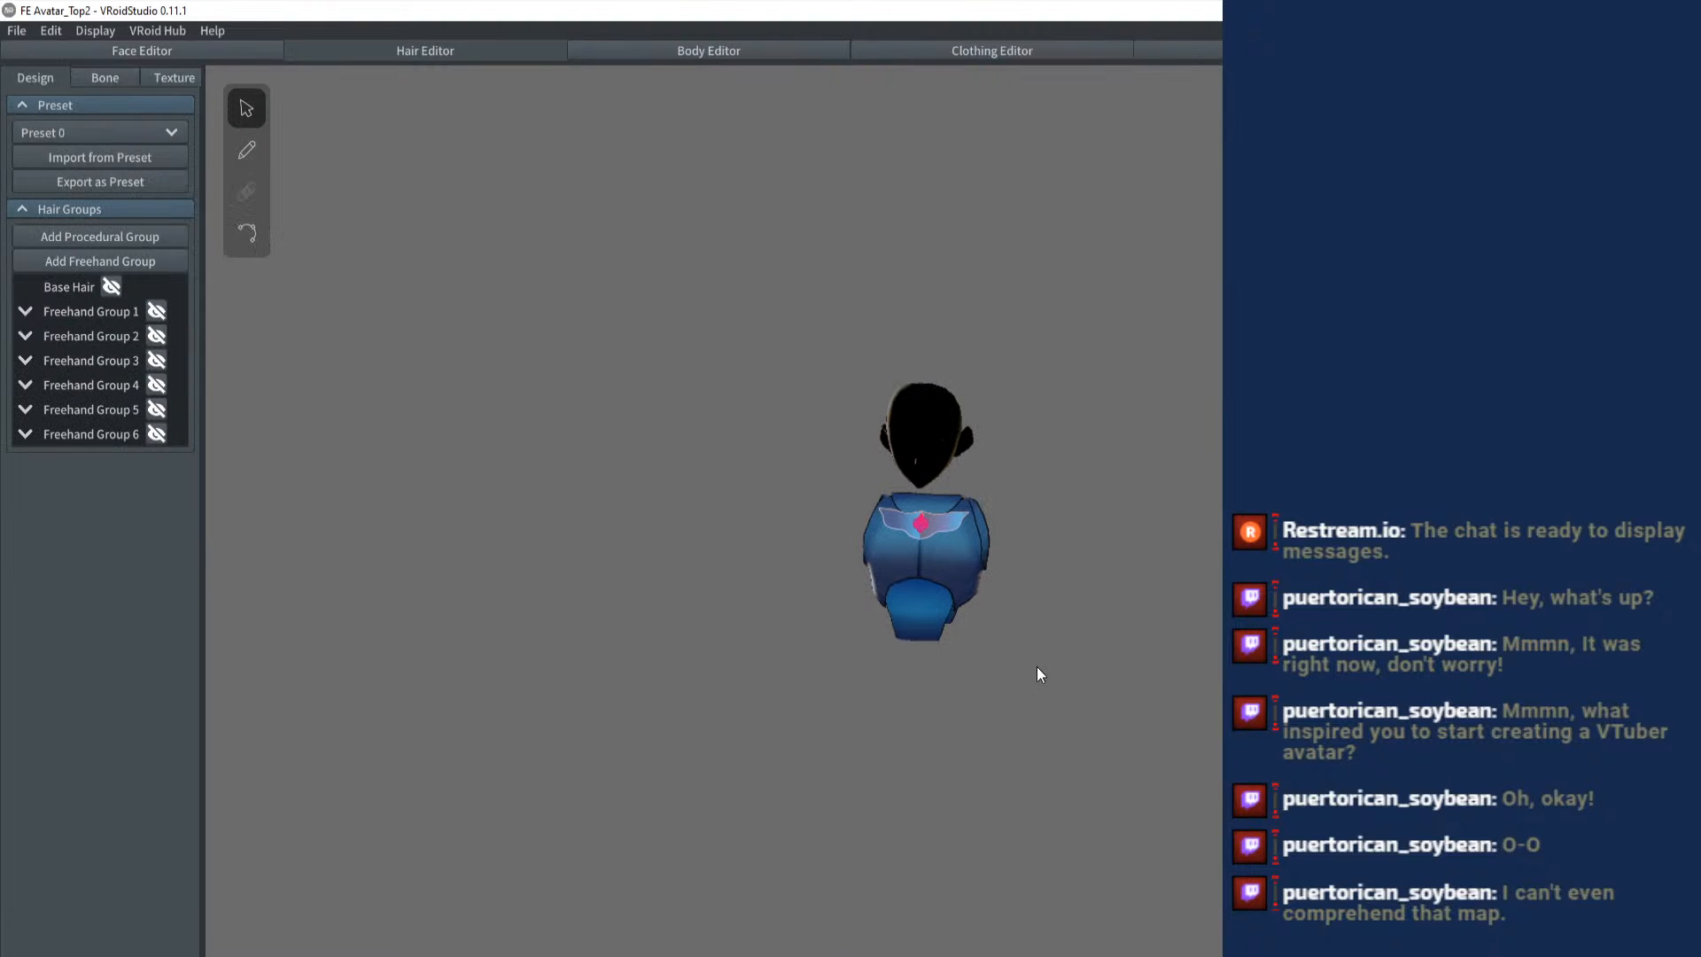
pyautogui.click(136, 261)
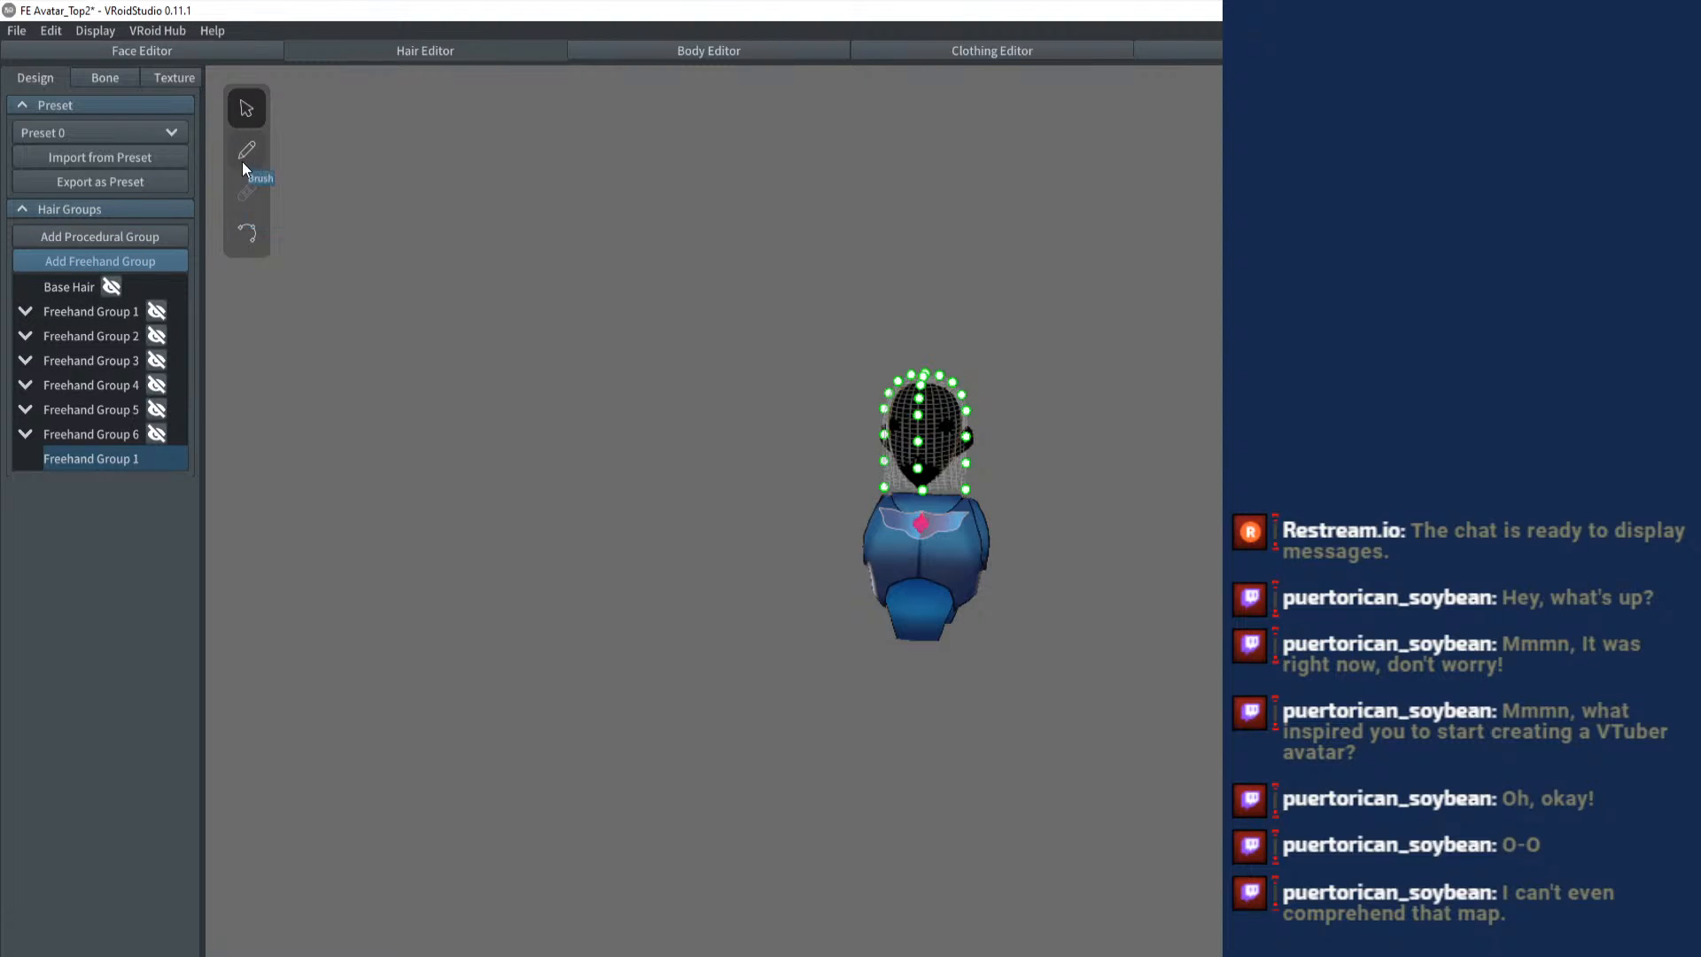
# - Widen the lower back of the new group's guide mesh and realign its front control point near the mouth
pyautogui.scroll(5, 1141, 402)
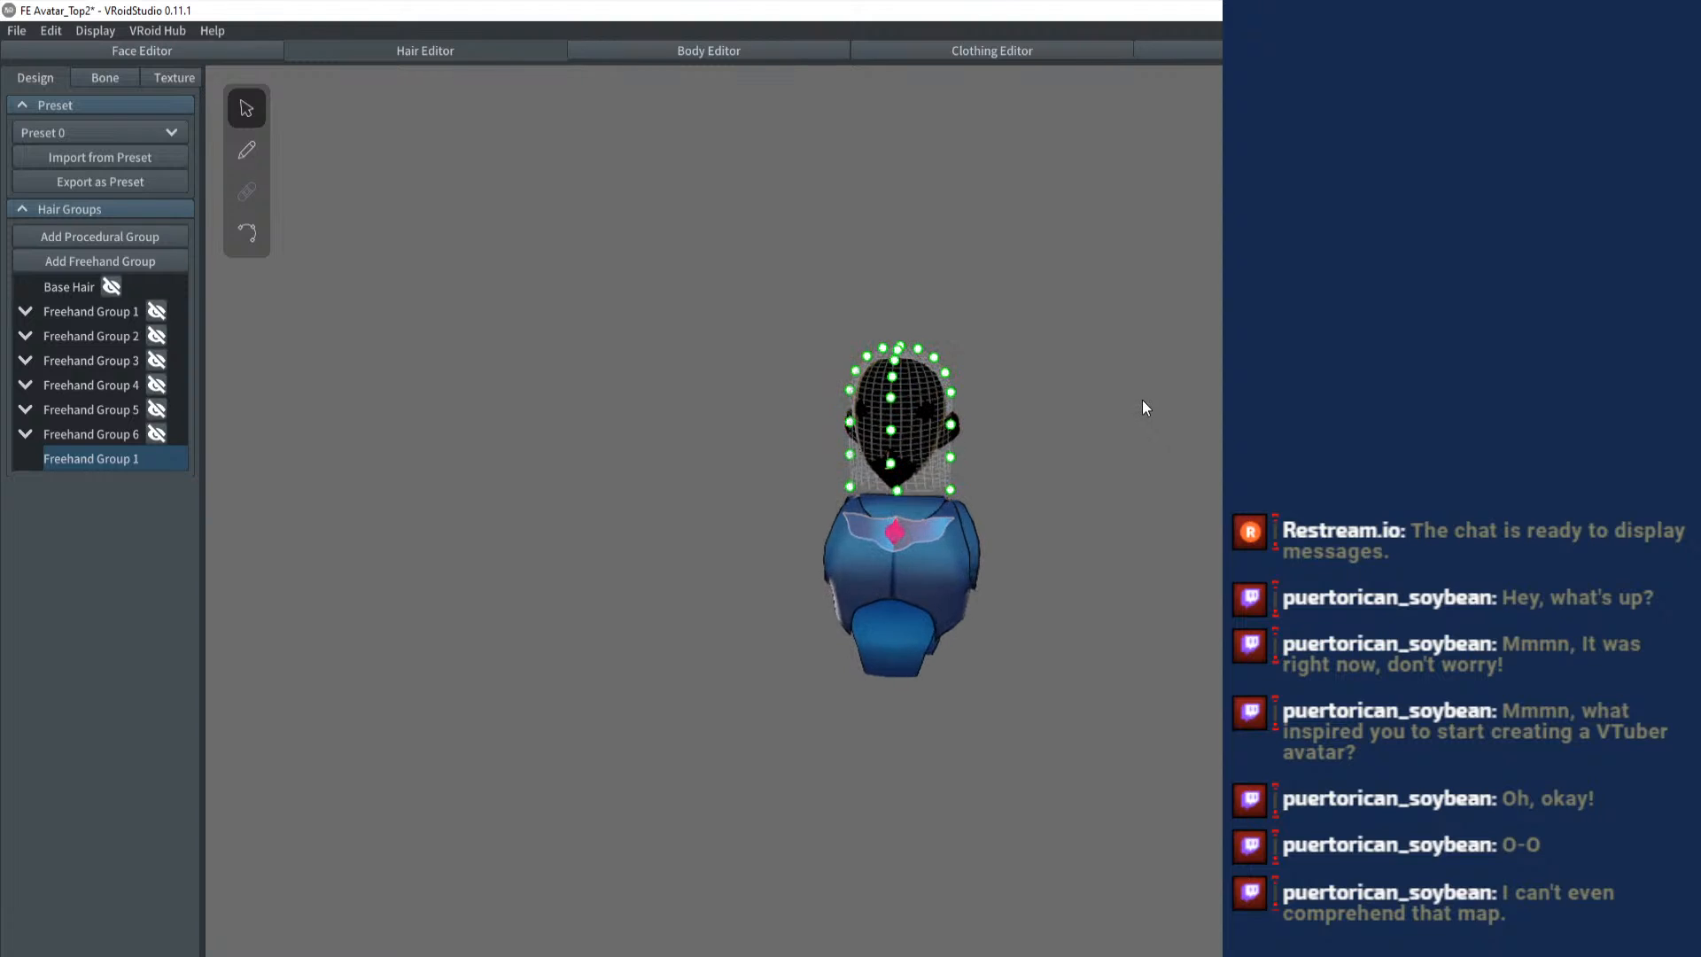
pyautogui.scroll(4, 1142, 396)
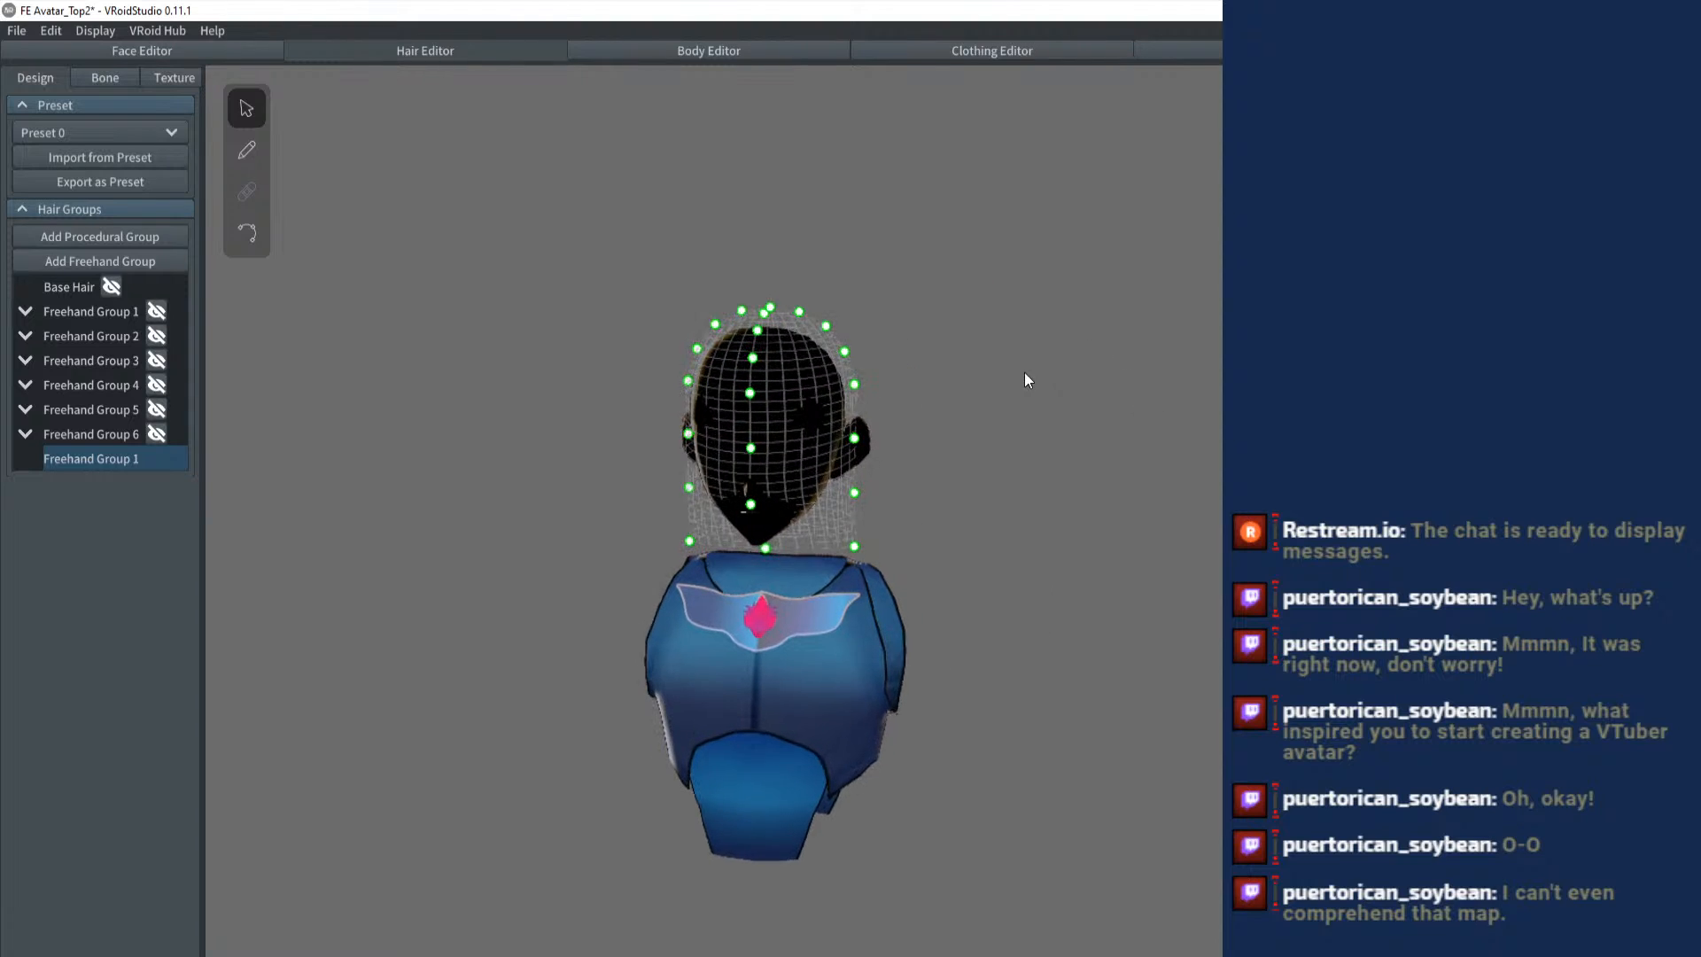
pyautogui.moveTo(852, 365); pyautogui.dragTo(852, 412)
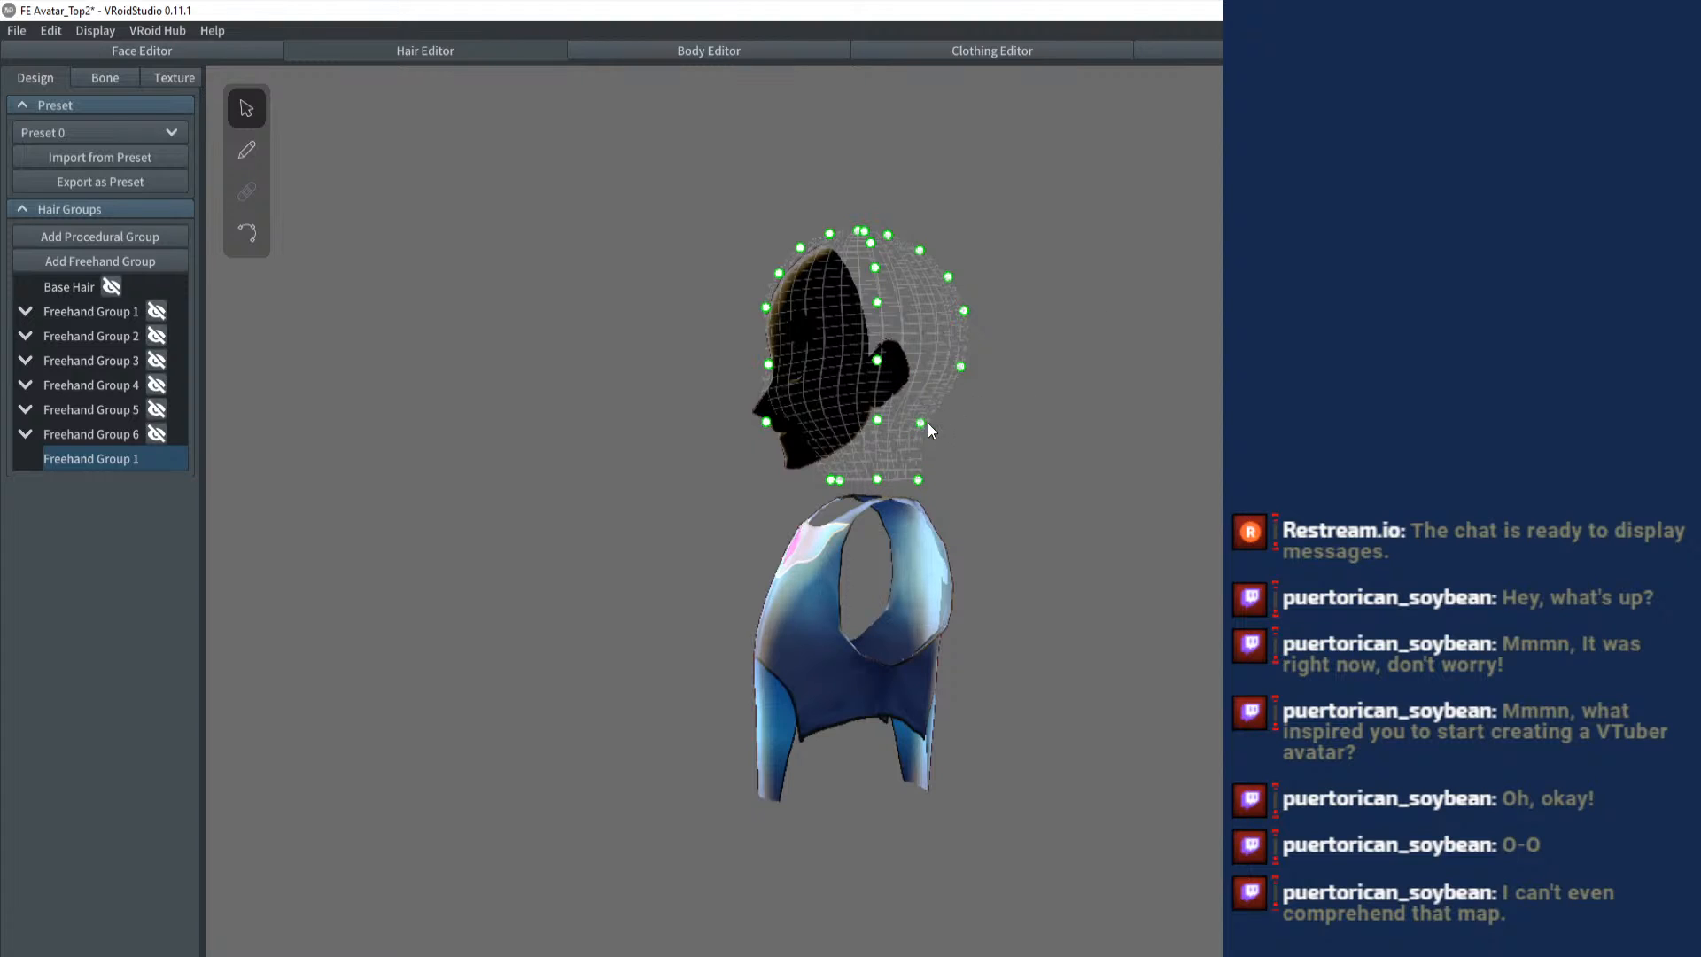
pyautogui.moveTo(922, 423); pyautogui.dragTo(956, 428)
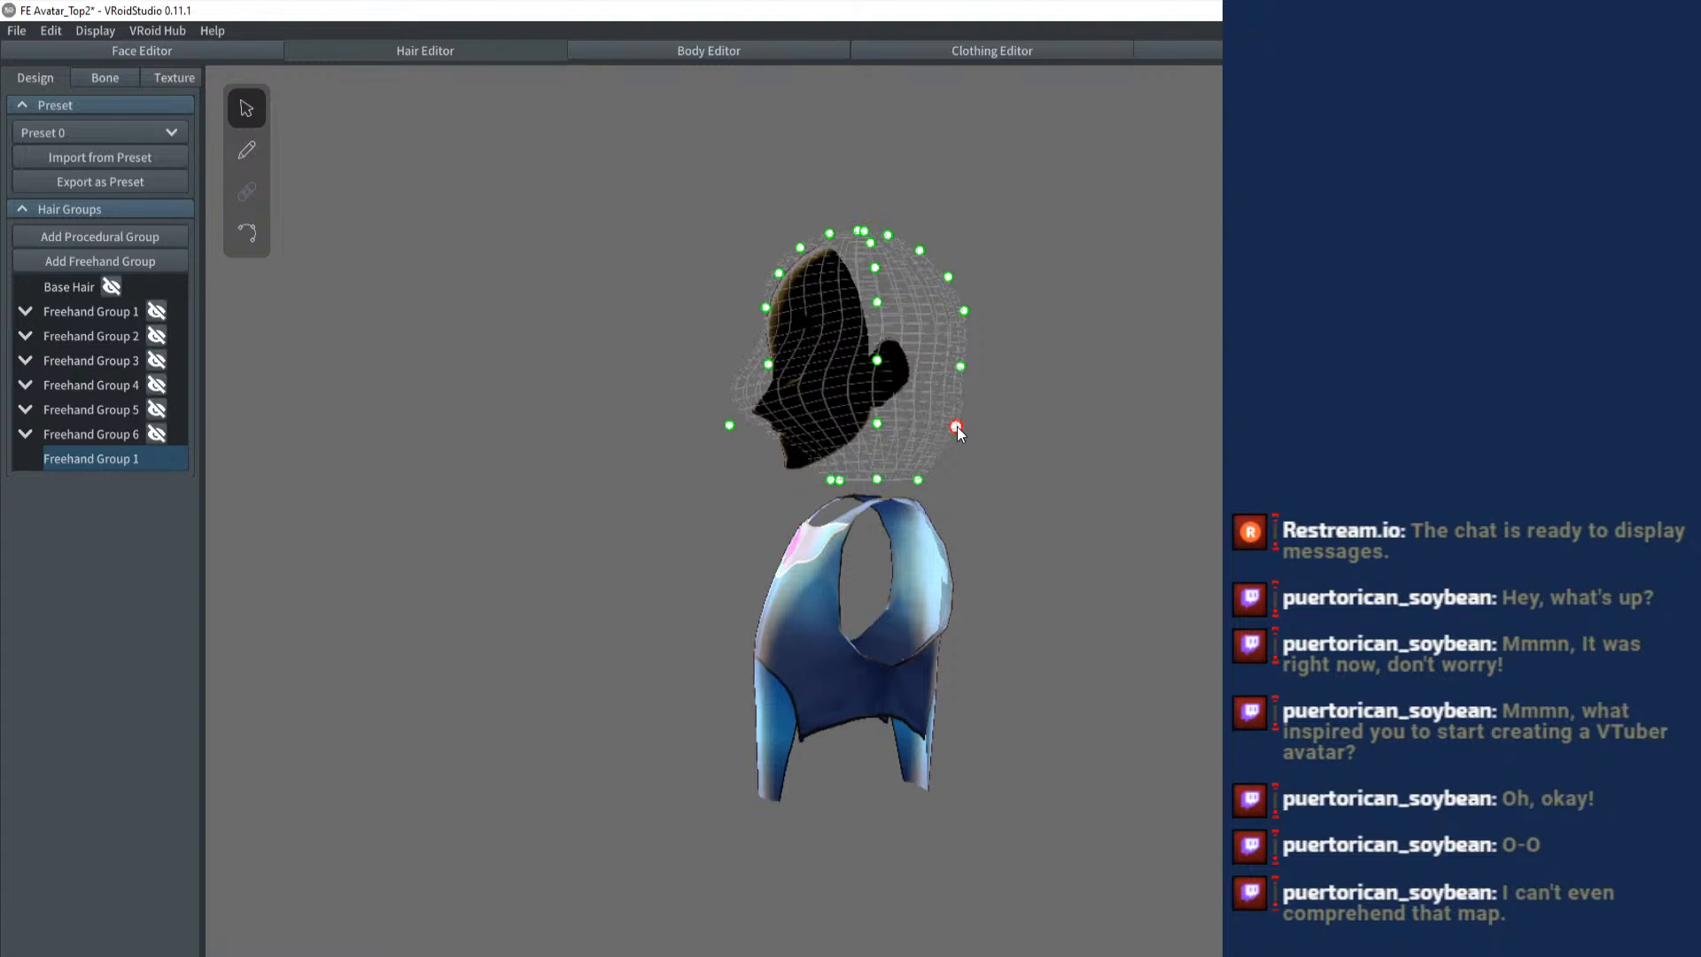
pyautogui.moveTo(918, 482); pyautogui.dragTo(945, 481)
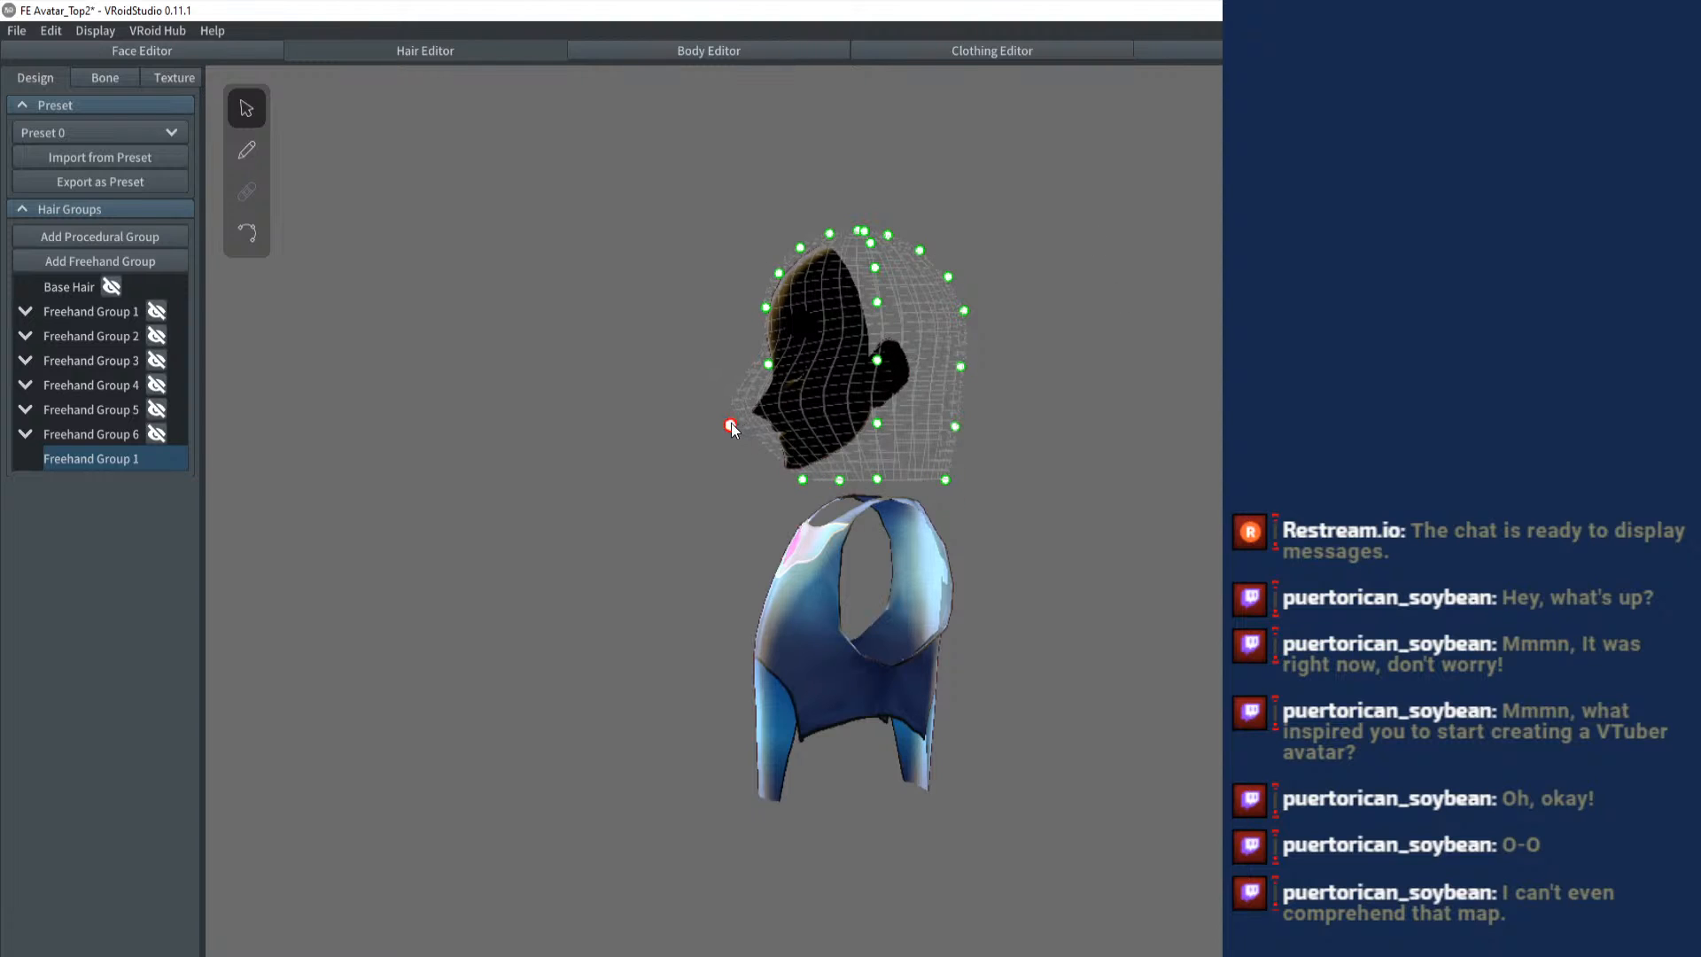
pyautogui.moveTo(731, 427); pyautogui.dragTo(771, 429)
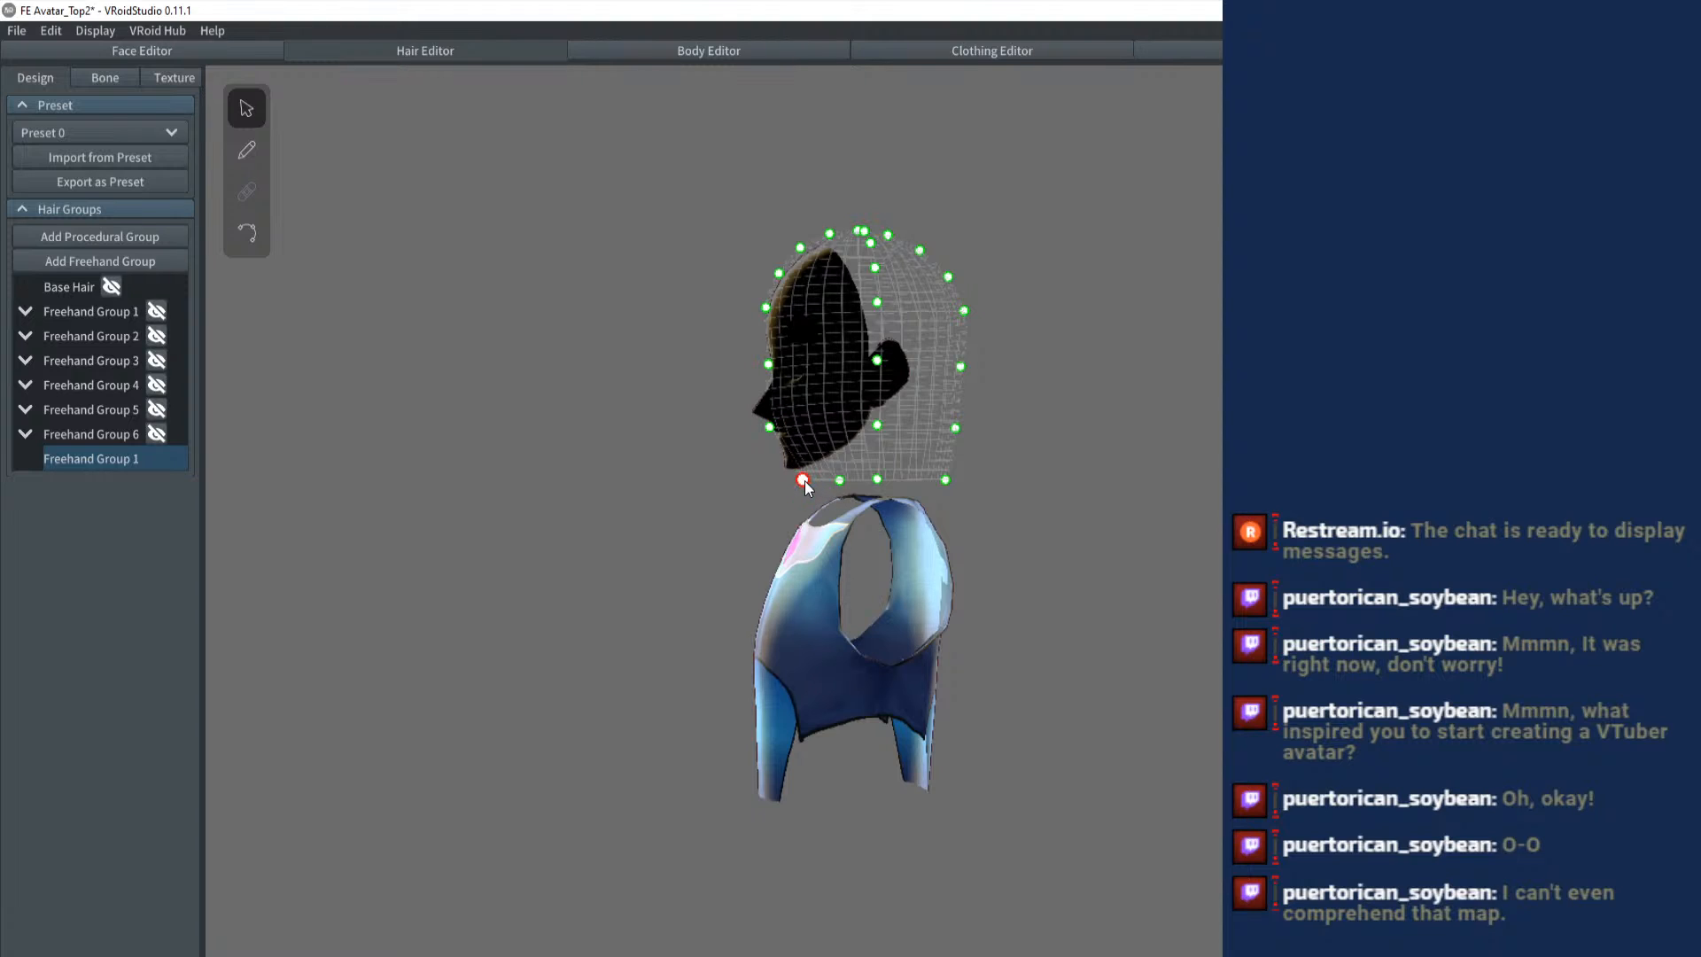
# - Try to flare the guide mesh's lower edge outward at chin and neck level, and undo those changes
pyautogui.moveTo(804, 480); pyautogui.dragTo(778, 479)
pyautogui.hotkey('ctrl', 'z')
pyautogui.moveTo(965, 466)
pyautogui.mouseDown()
pyautogui.moveTo(1010, 450)
pyautogui.moveTo(946, 477)
pyautogui.mouseUp()
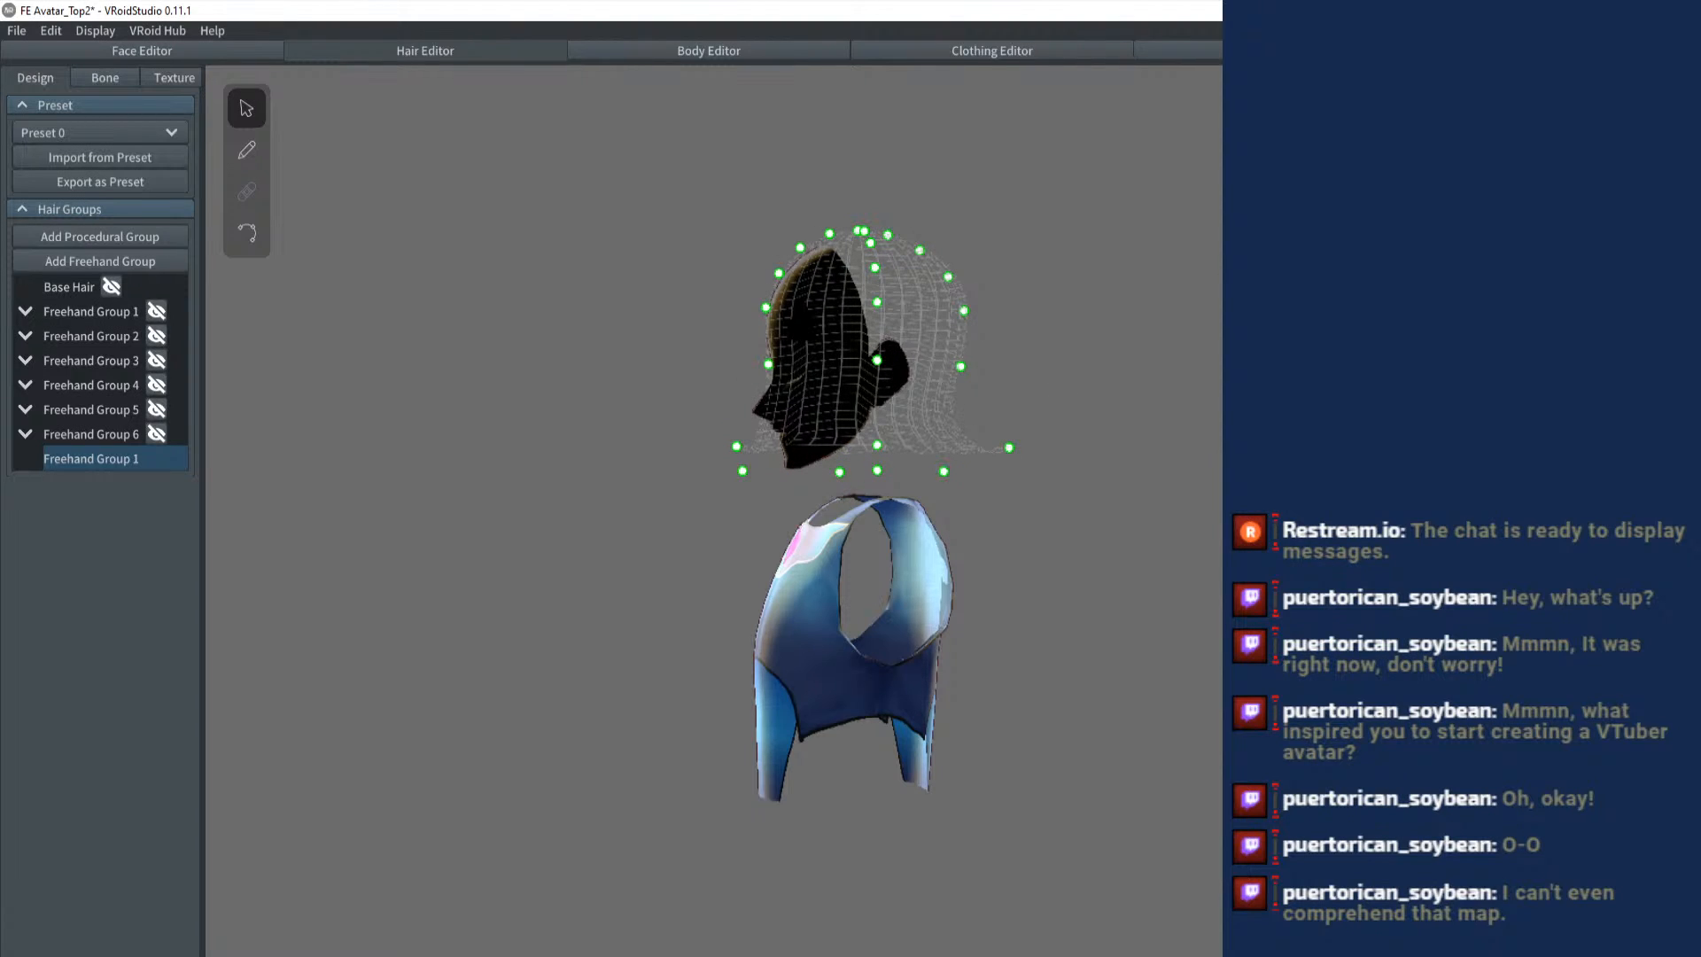
pyautogui.moveTo(747, 471); pyautogui.dragTo(763, 472)
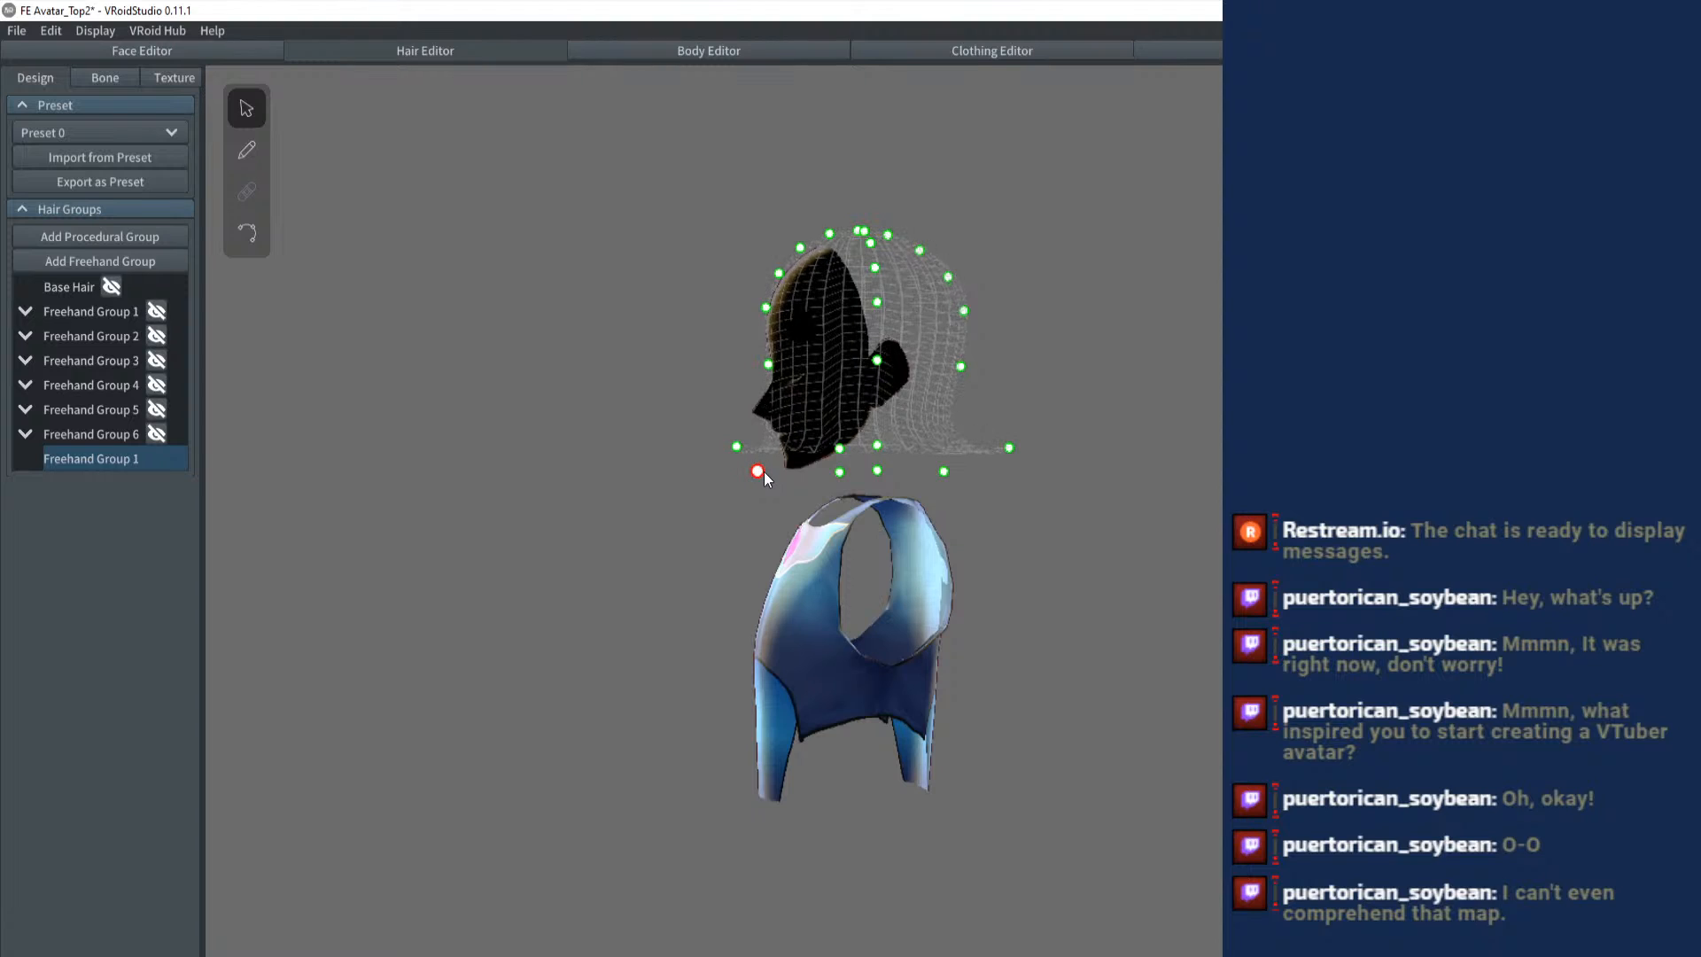
pyautogui.click(973, 440)
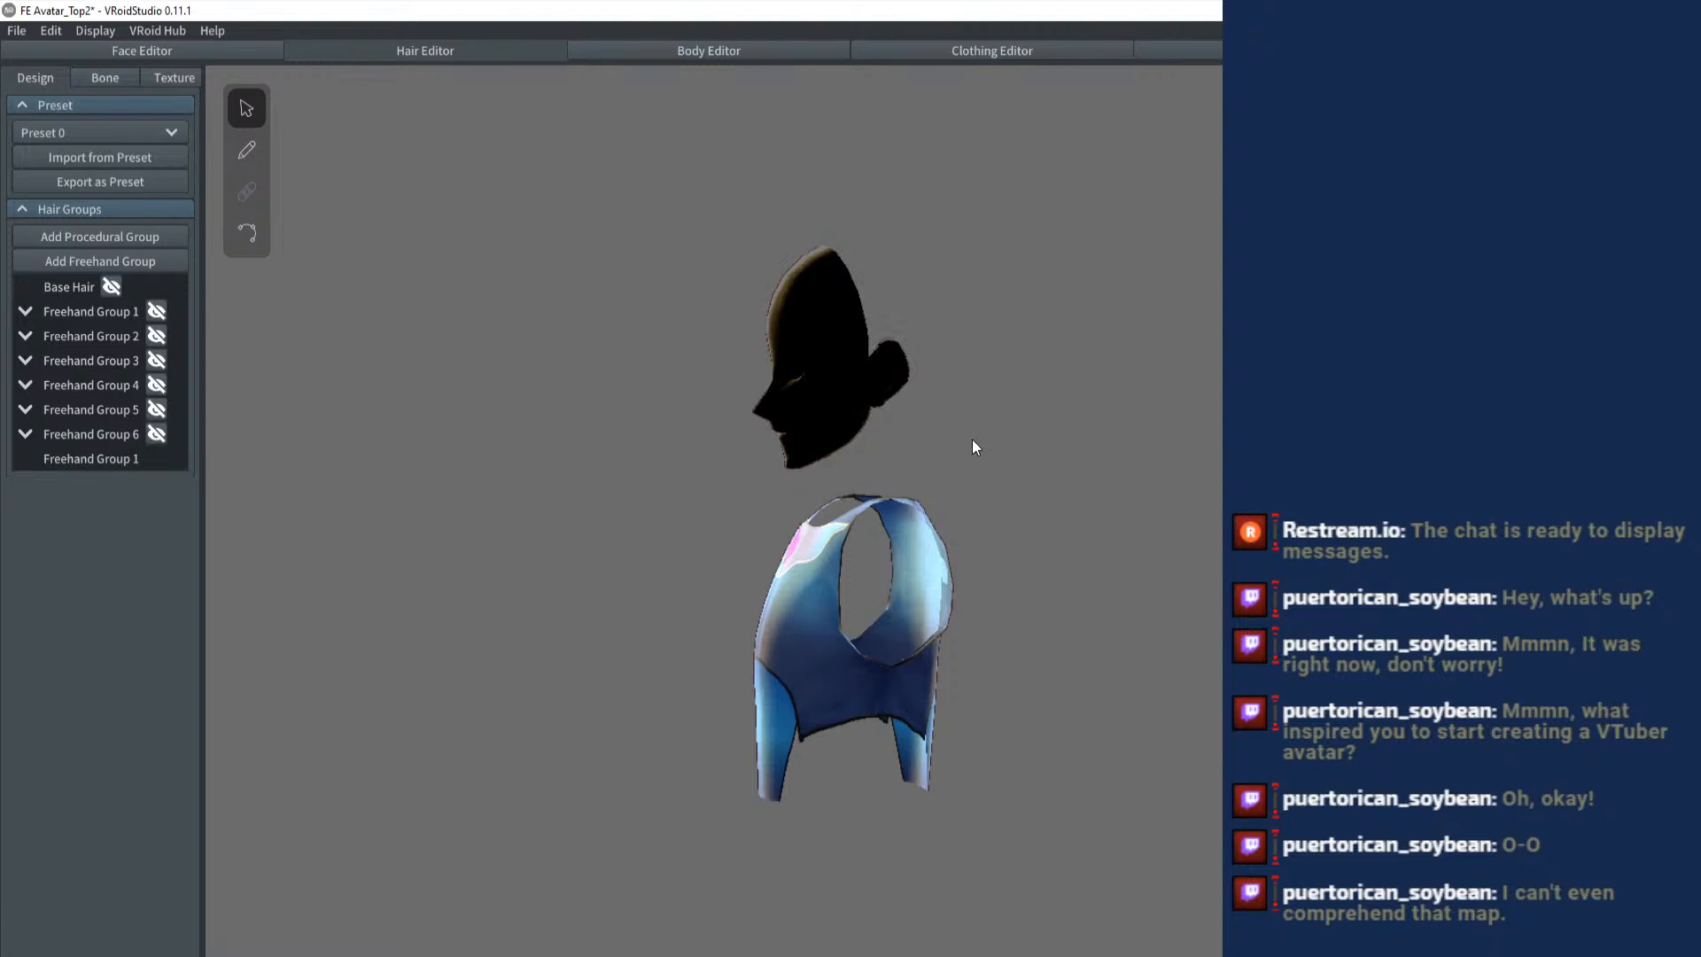
pyautogui.click(98, 460)
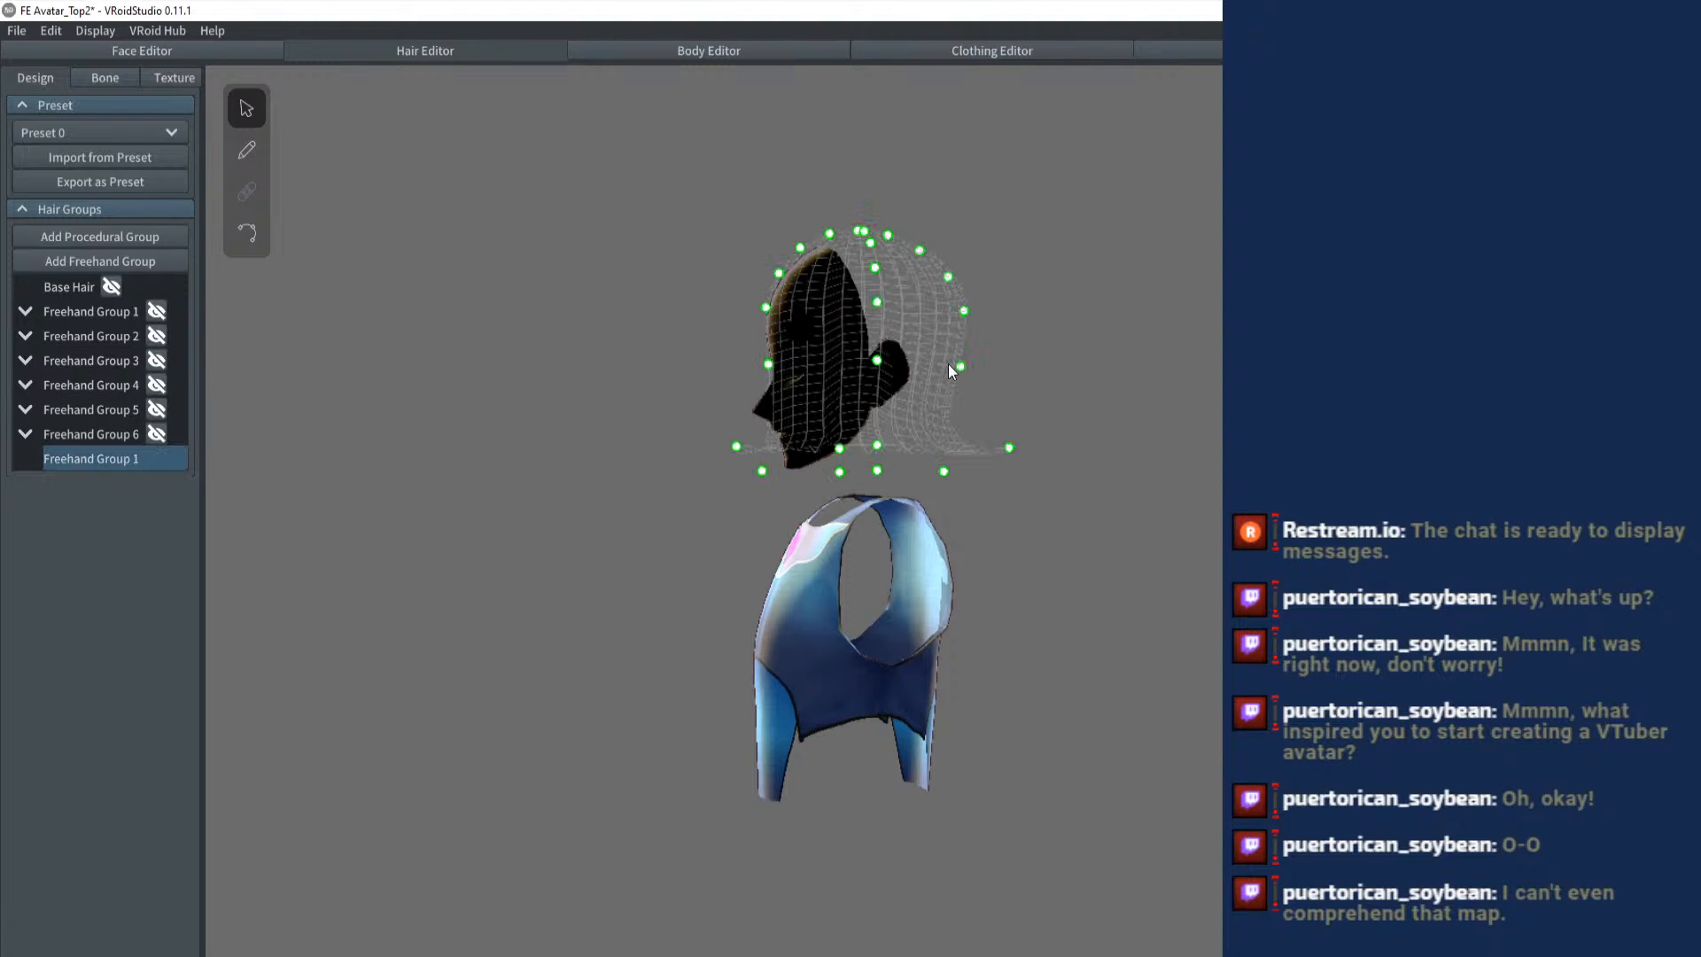
pyautogui.moveTo(963, 371); pyautogui.dragTo(954, 497)
pyautogui.hotkey('ctrl', 'z')
pyautogui.hotkey('ctrl', 'z')
pyautogui.hotkey('ctrl', 'z')
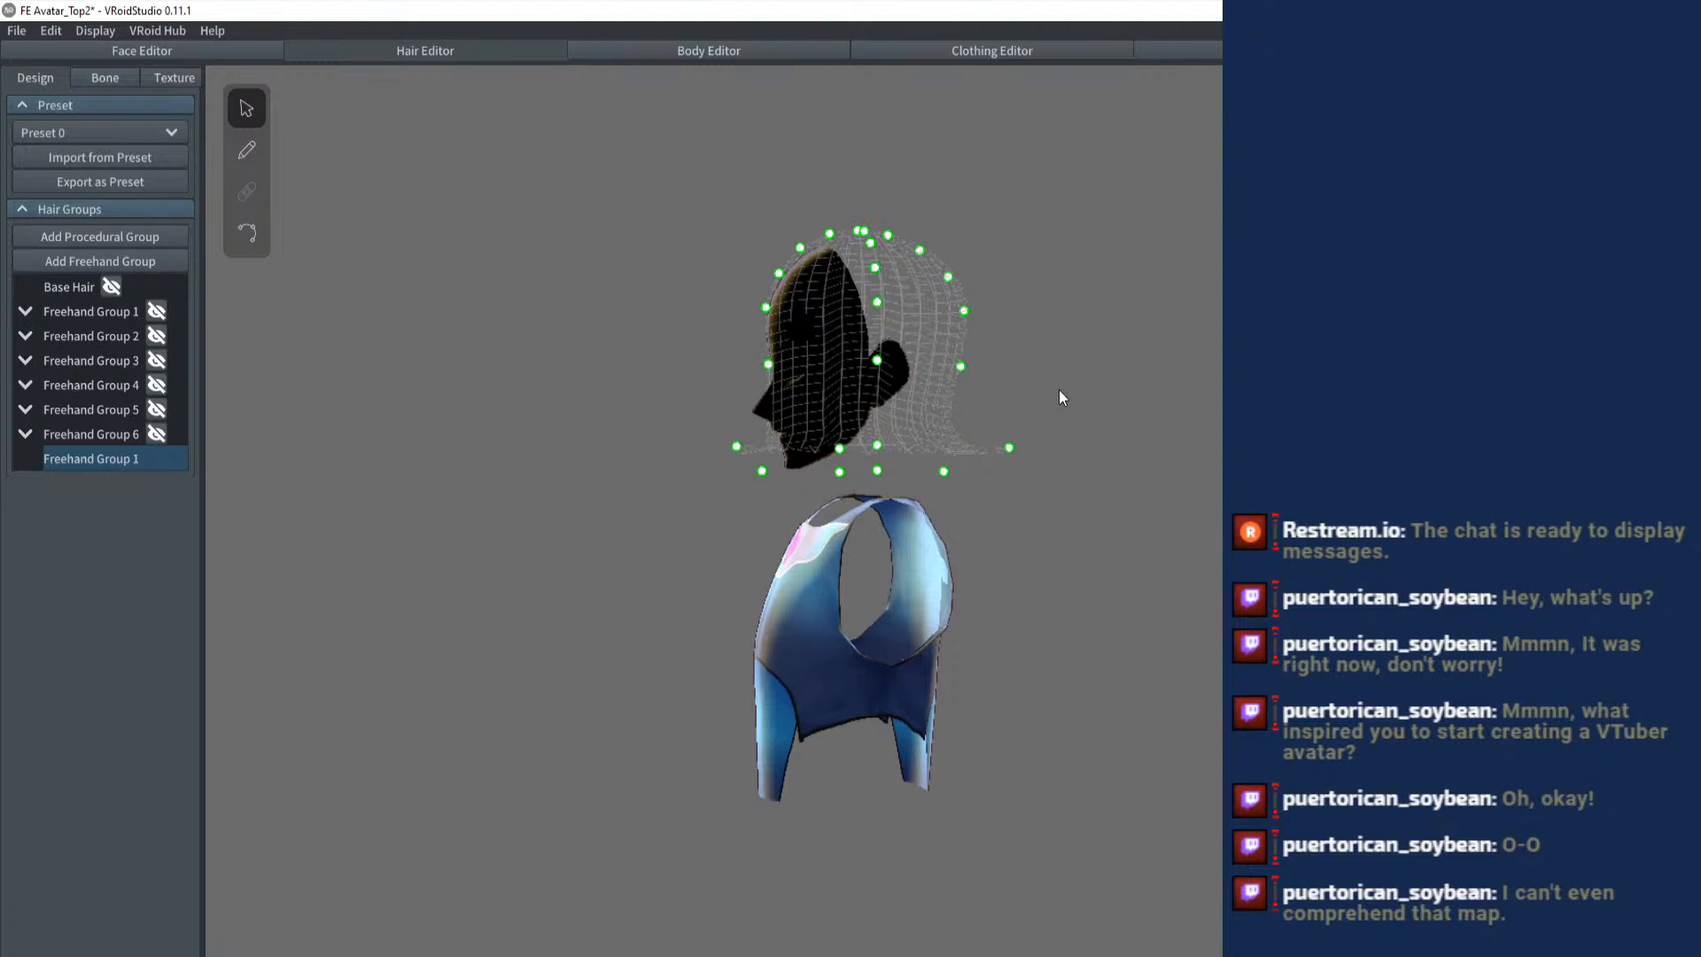
pyautogui.hotkey('ctrl', 'z')
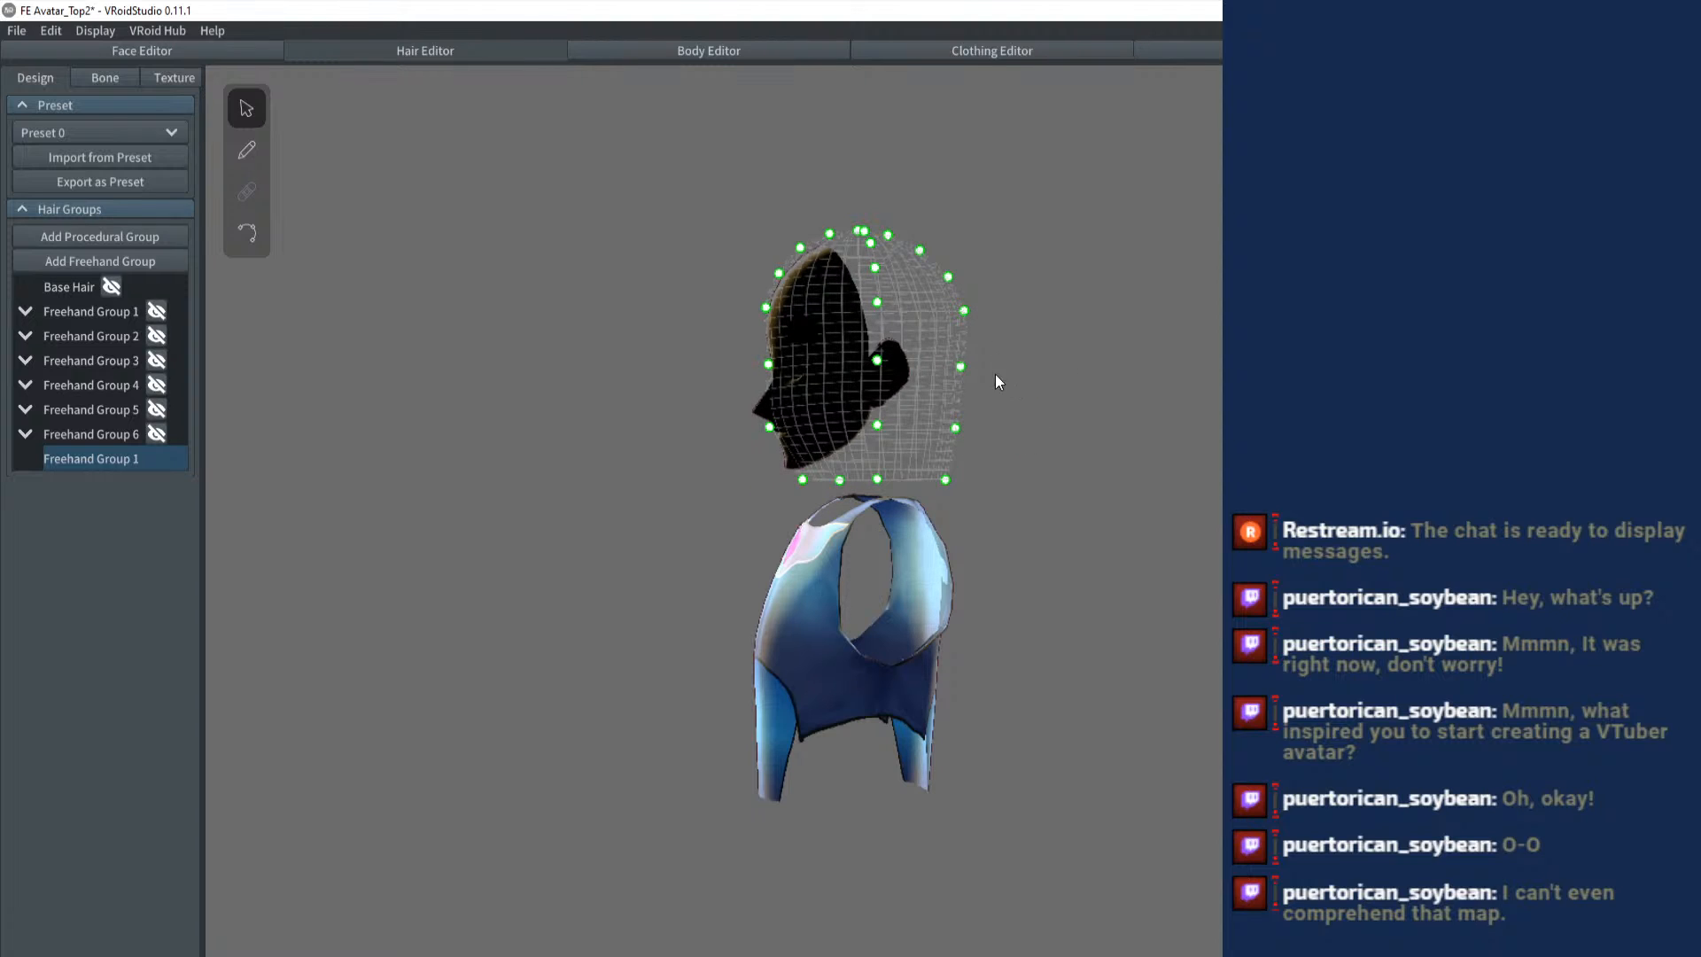
# - Raise the guide mesh's control points row by row above the head, forming an upward-opening bowl
pyautogui.moveTo(998, 377); pyautogui.dragTo(992, 485)
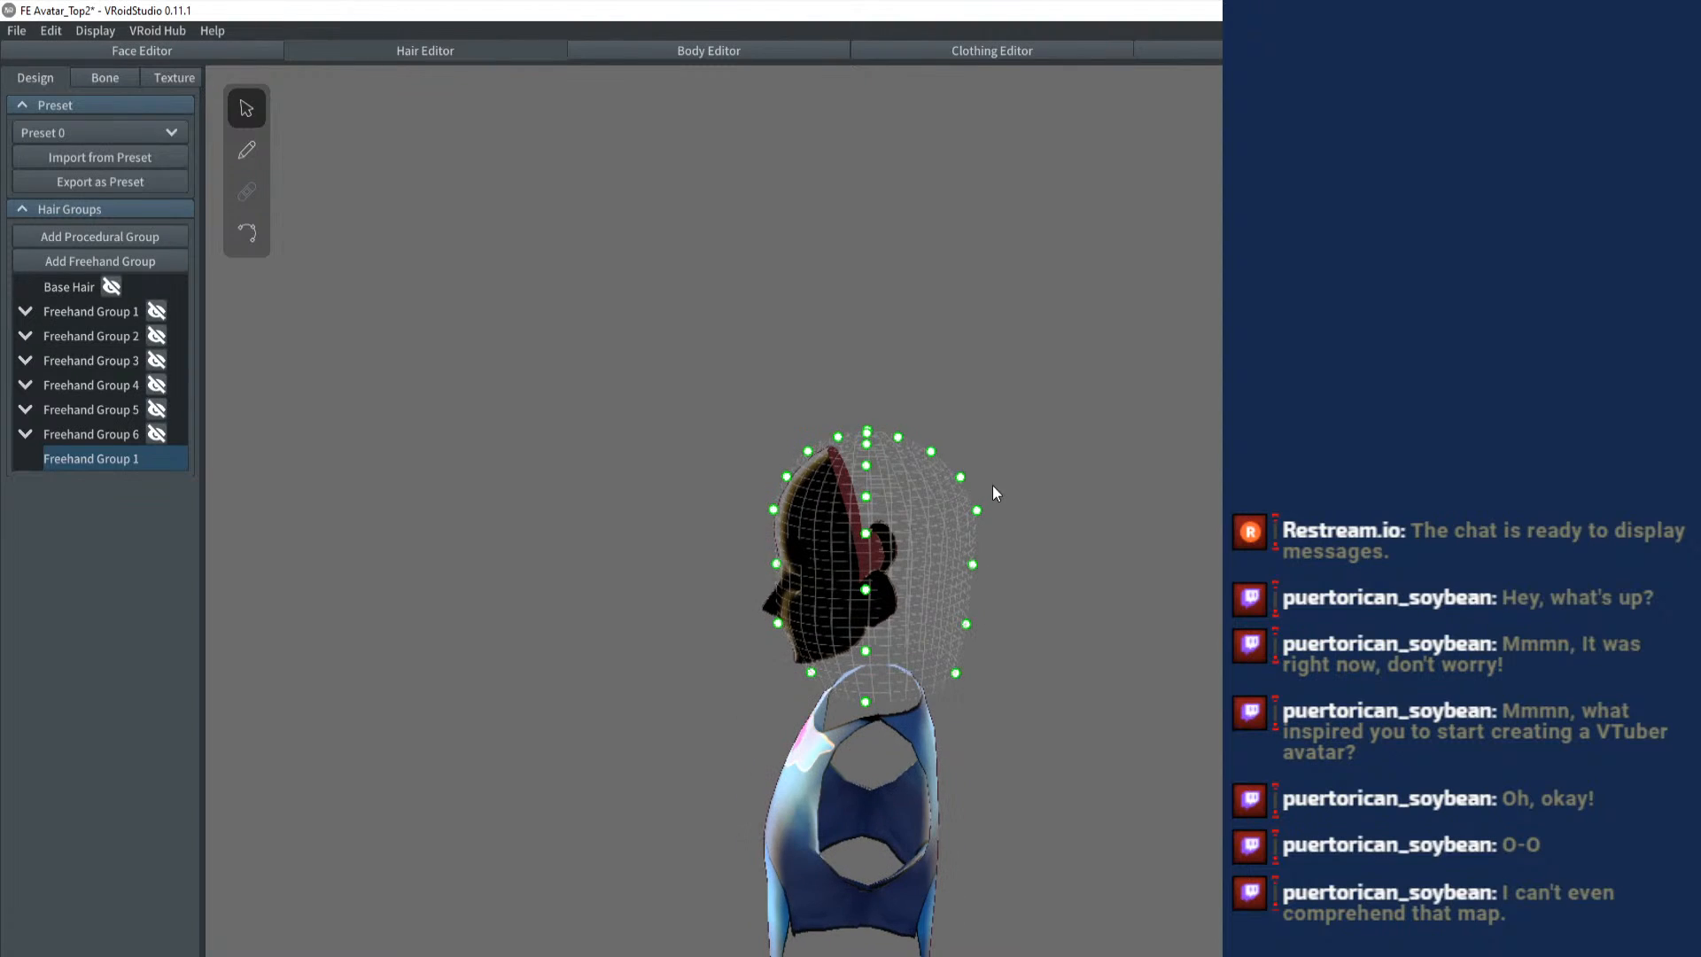
pyautogui.moveTo(899, 438); pyautogui.dragTo(970, 410)
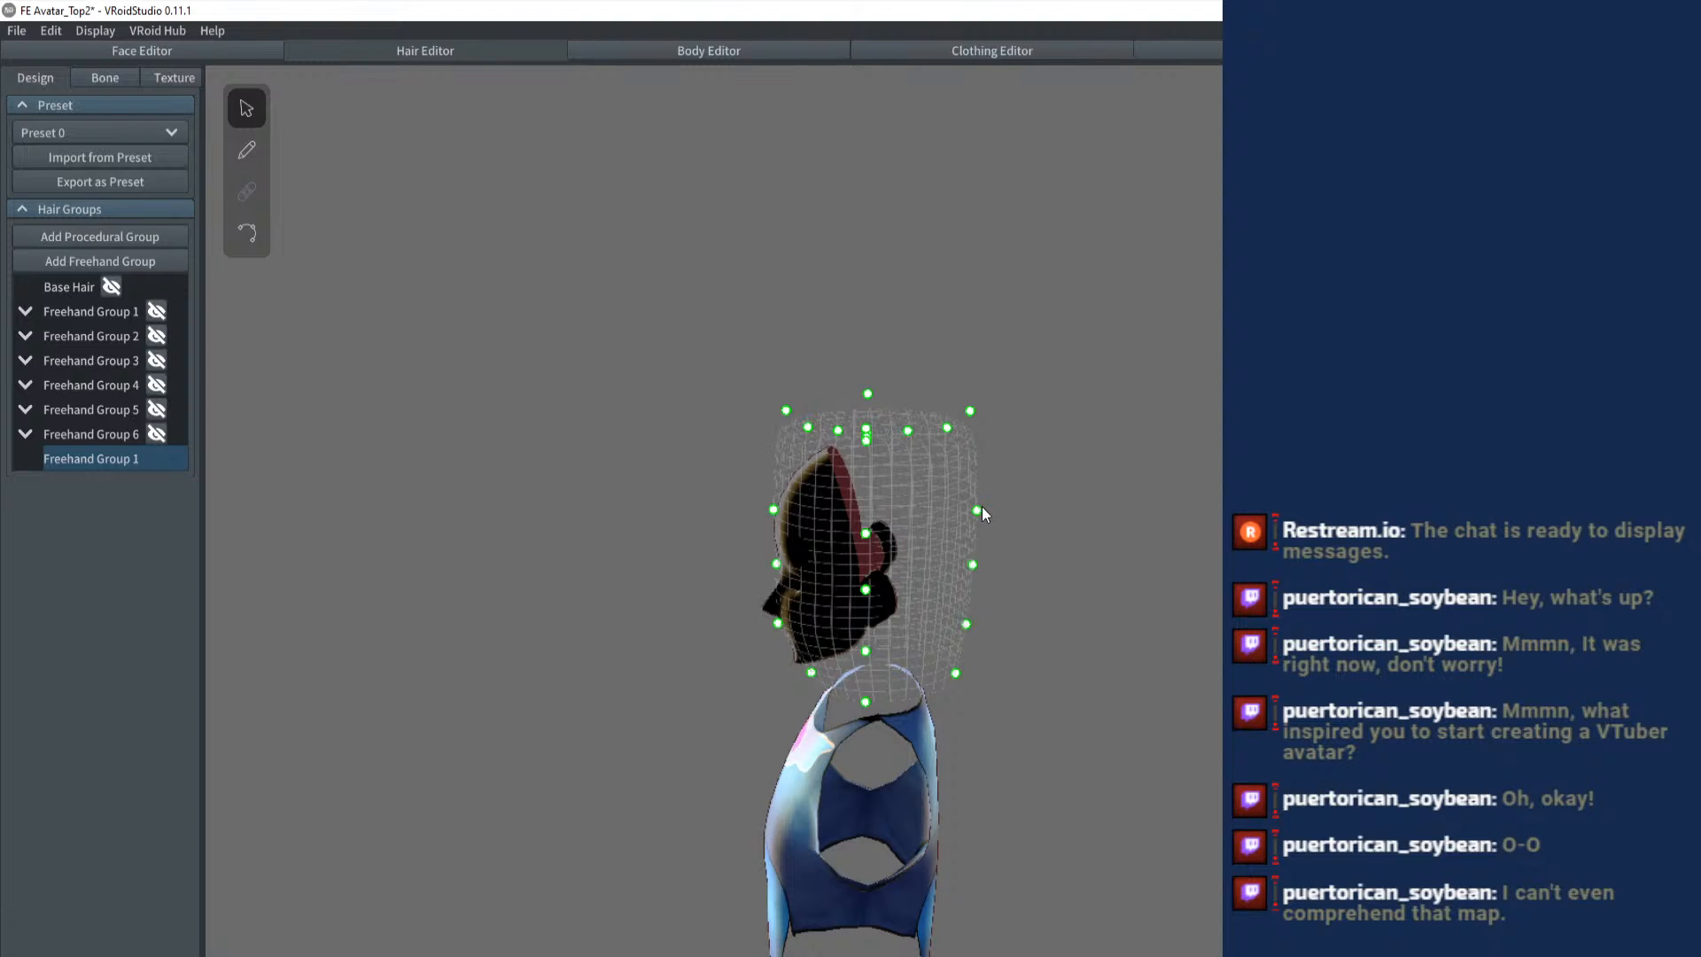
pyautogui.moveTo(979, 509); pyautogui.dragTo(1000, 409)
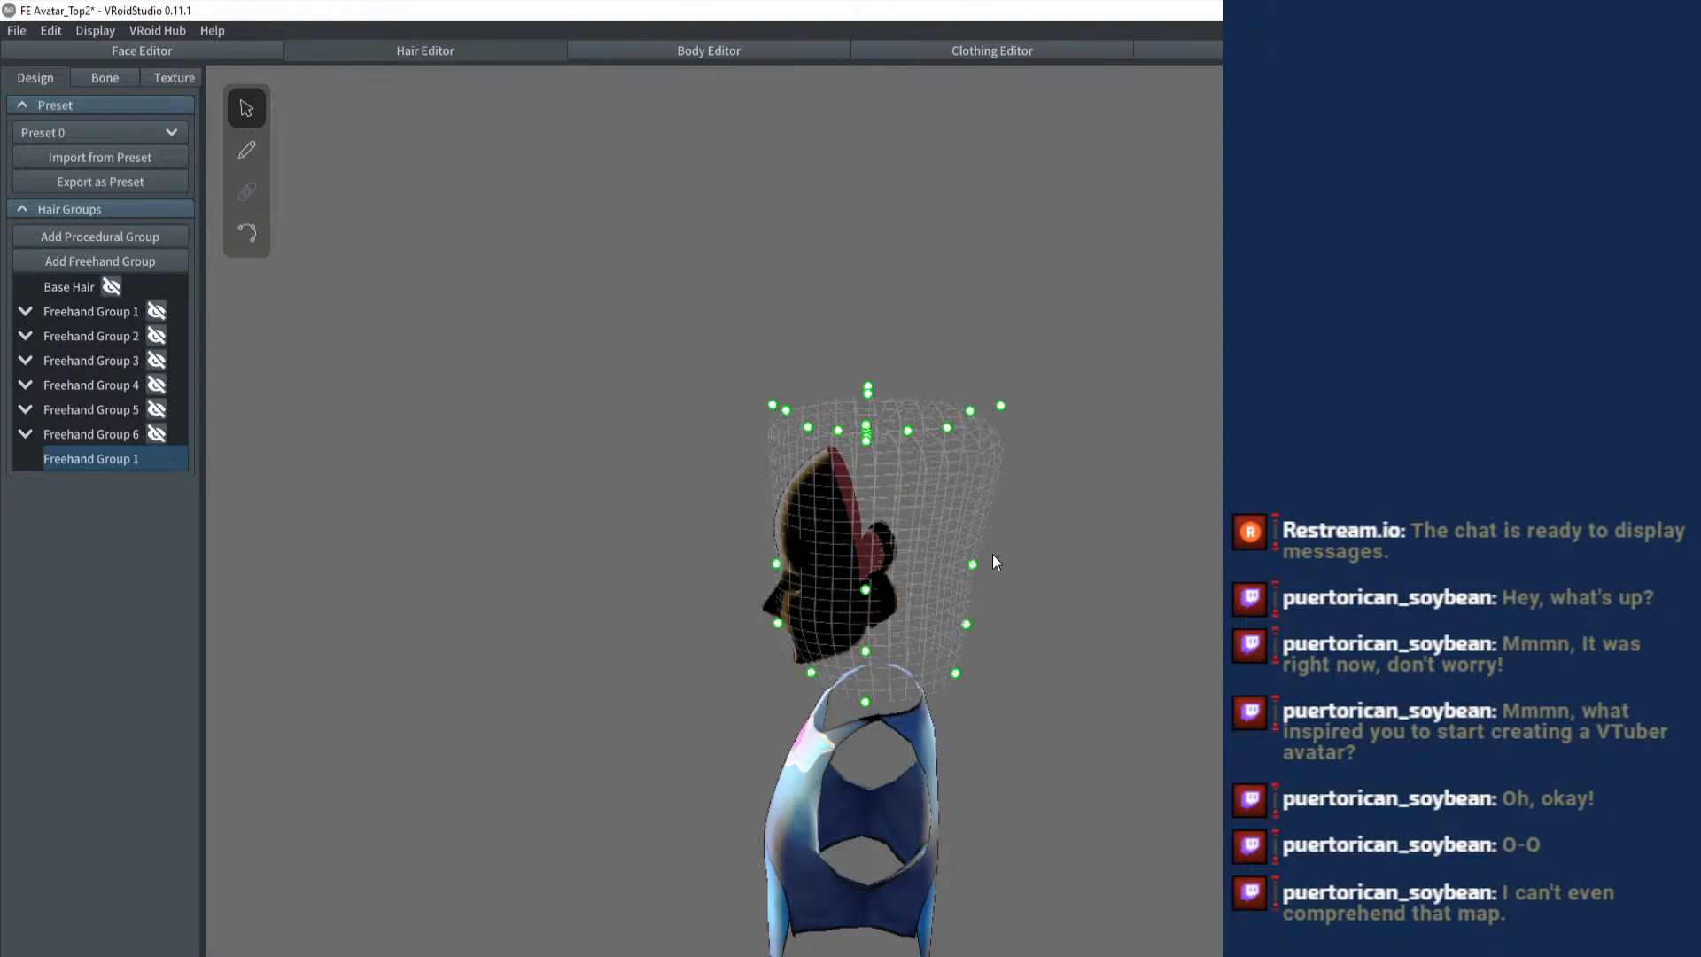
pyautogui.moveTo(973, 565); pyautogui.dragTo(1031, 391)
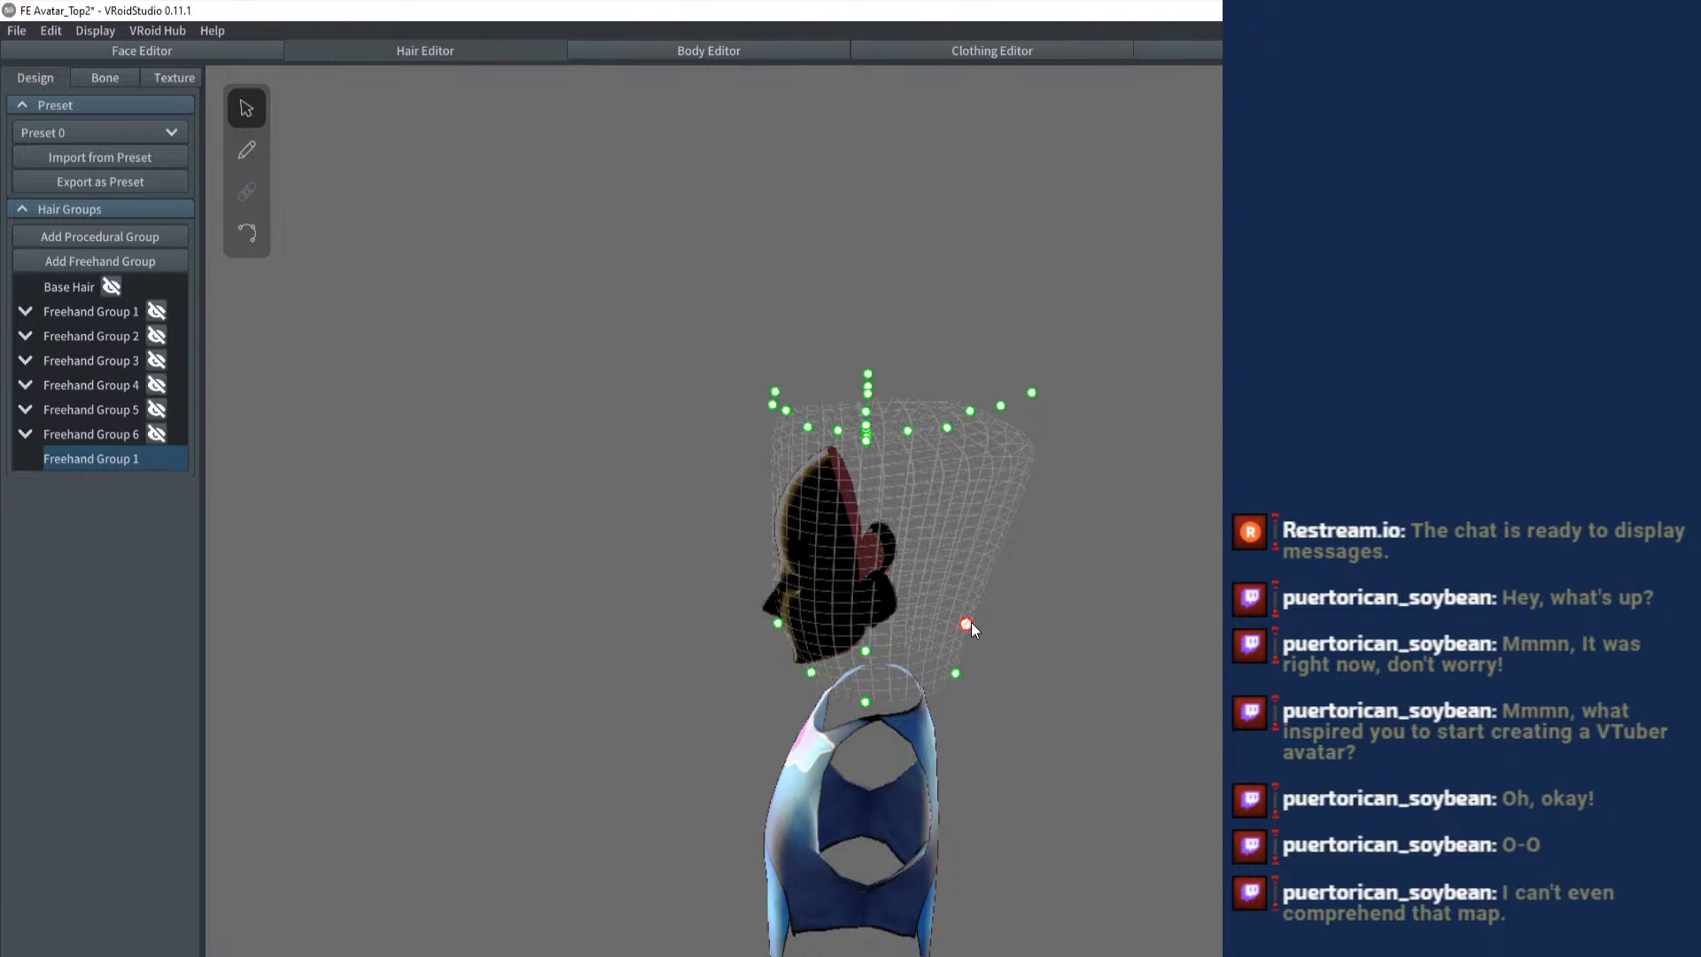
pyautogui.moveTo(971, 622); pyautogui.dragTo(1067, 383)
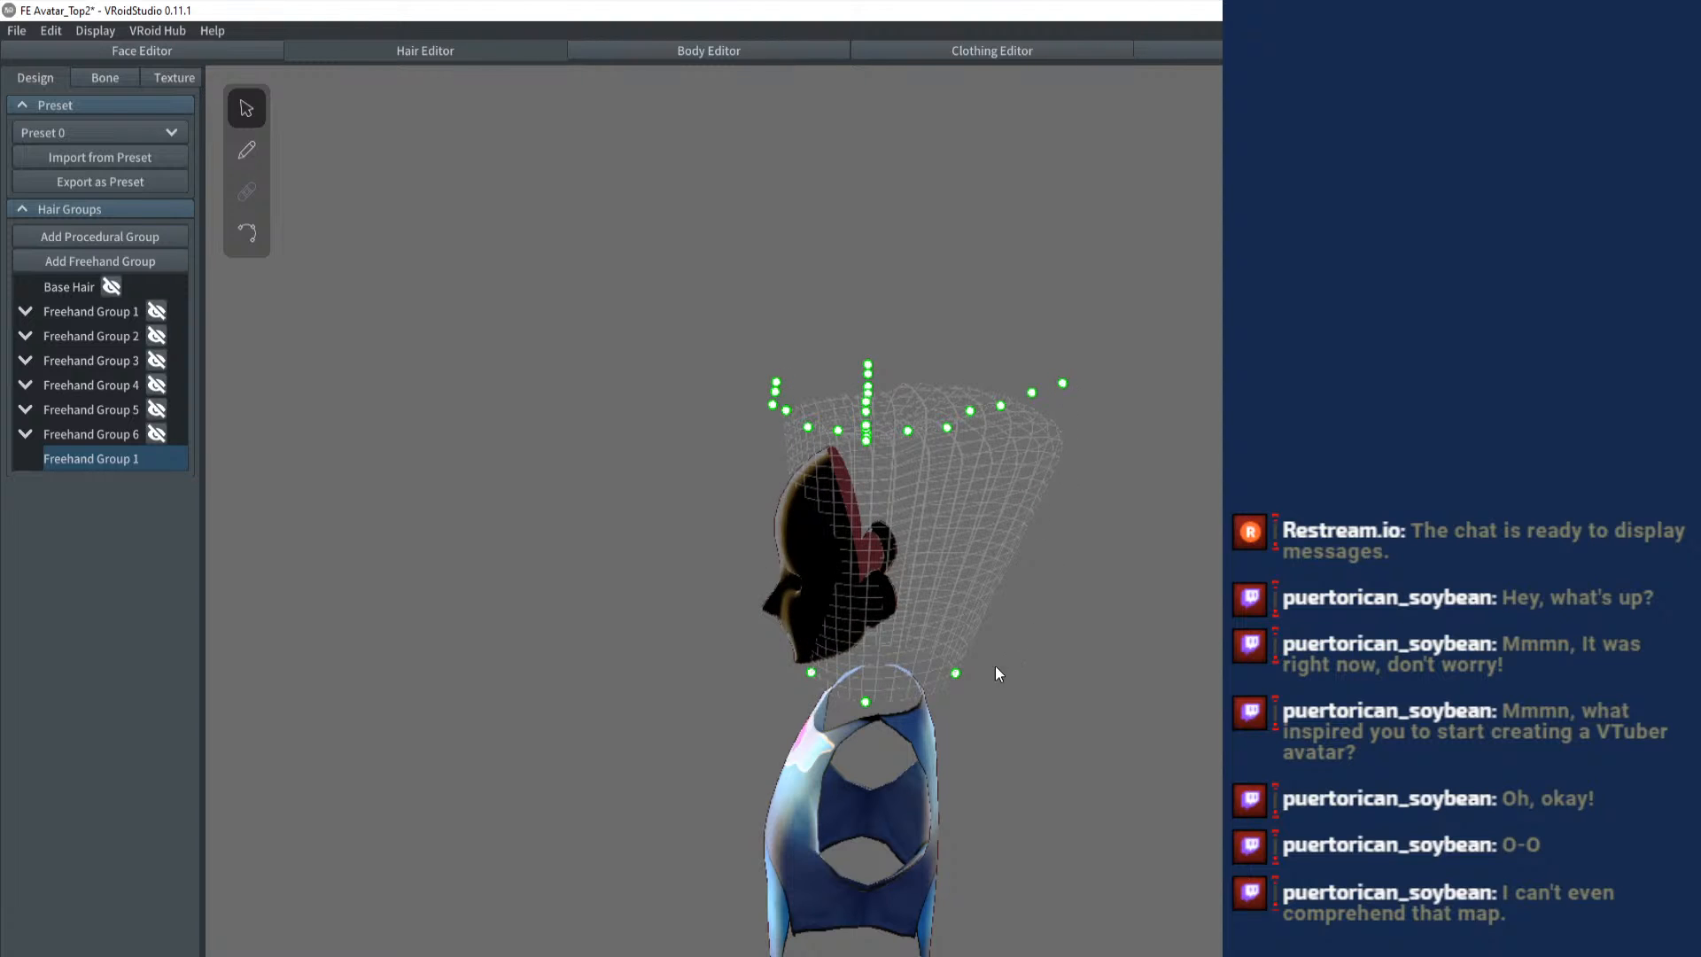
pyautogui.moveTo(960, 673); pyautogui.dragTo(1097, 352)
# - Spread the side control points outward from the front so the bowl-shaped guide mesh widens evenly toward its rim
pyautogui.moveTo(939, 446)
pyautogui.mouseDown()
pyautogui.moveTo(1056, 442)
pyautogui.moveTo(1061, 481)
pyautogui.moveTo(1077, 478)
pyautogui.moveTo(975, 475)
pyautogui.moveTo(943, 496)
pyautogui.moveTo(859, 471)
pyautogui.moveTo(865, 403)
pyautogui.moveTo(740, 408)
pyautogui.moveTo(776, 446)
pyautogui.moveTo(949, 457)
pyautogui.mouseUp()
pyautogui.click(794, 431)
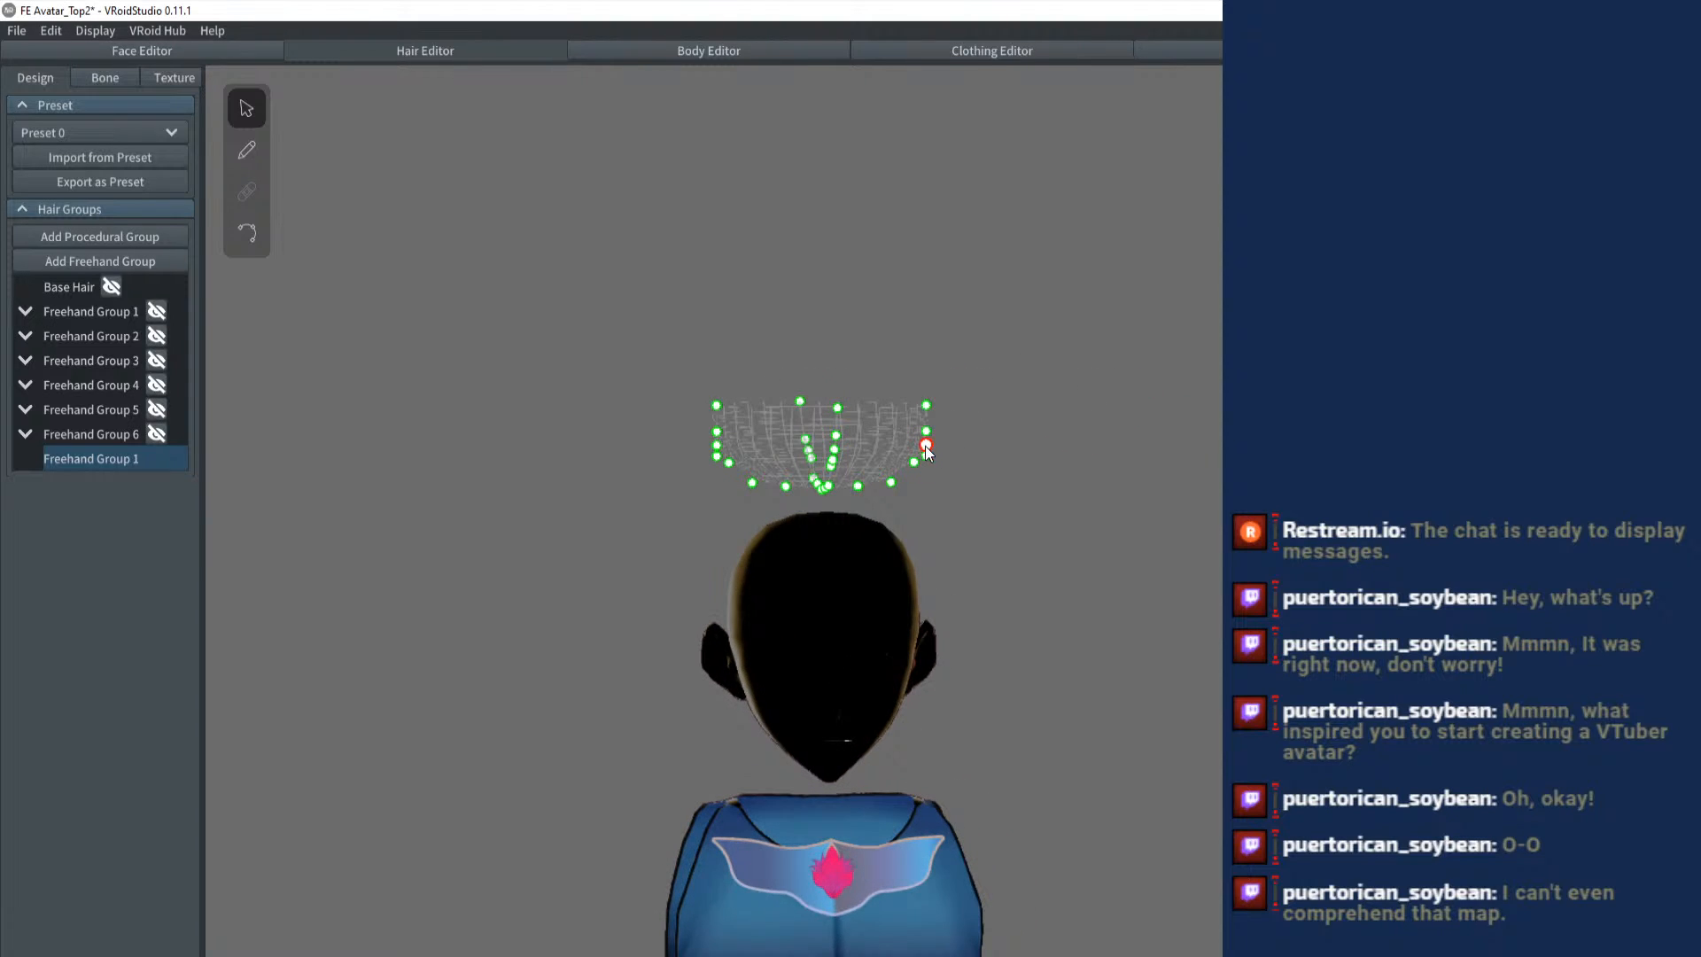
pyautogui.scroll(5, 923, 485)
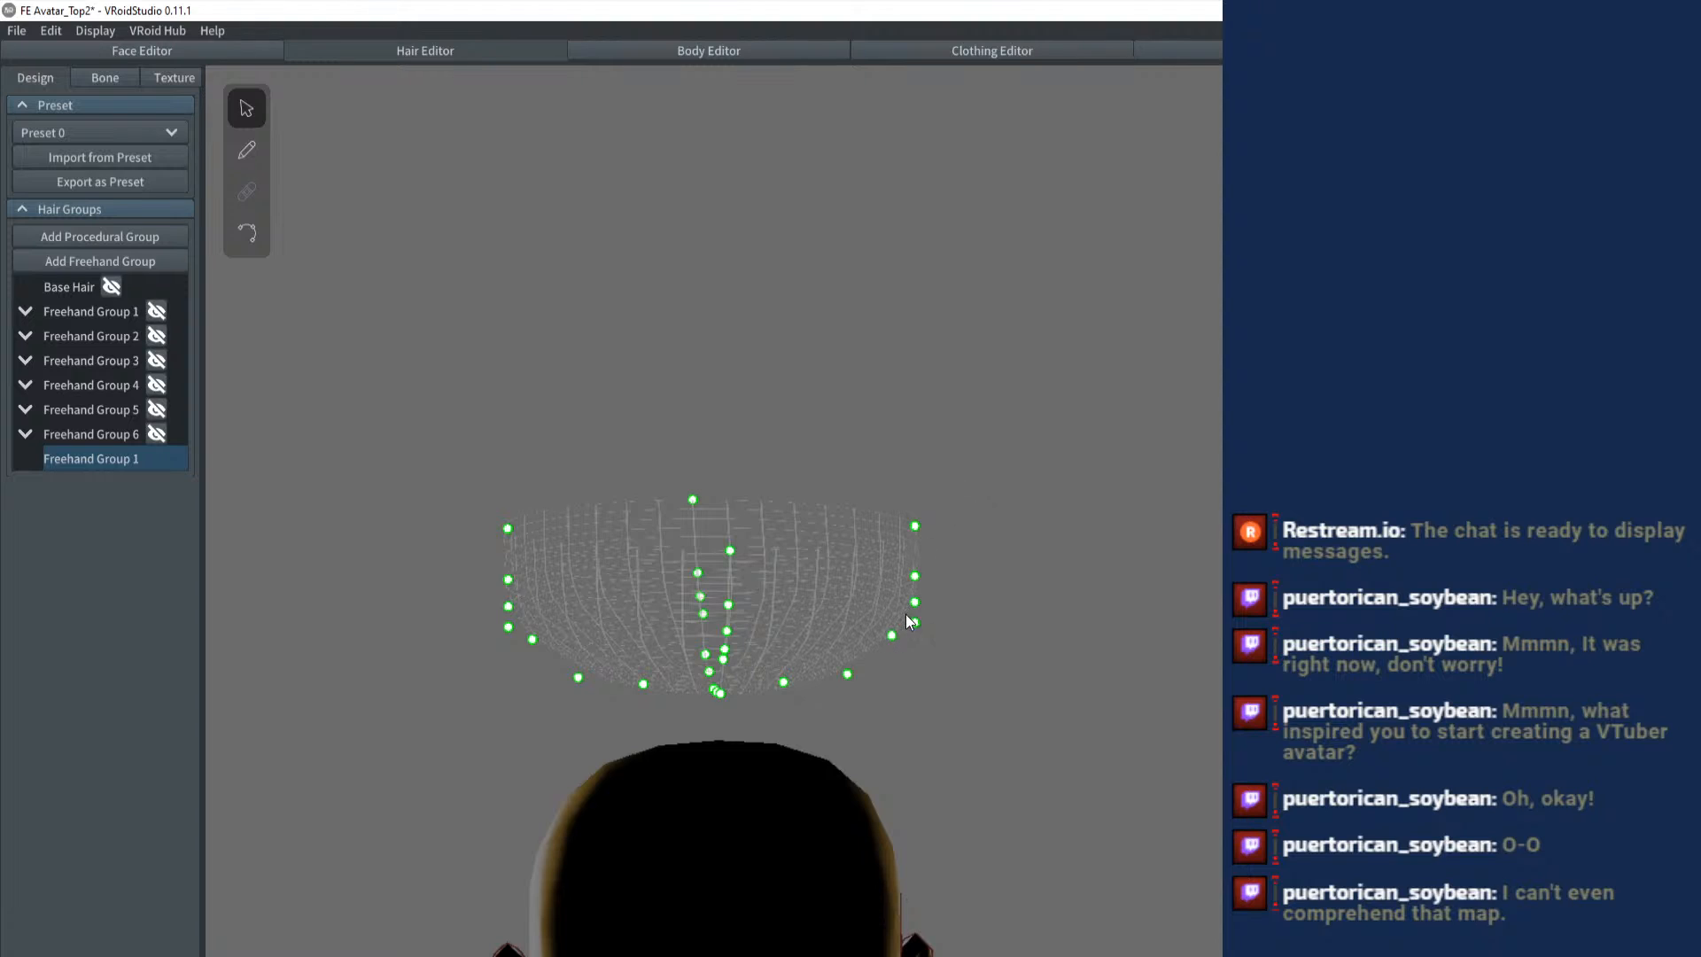
pyautogui.moveTo(893, 639); pyautogui.dragTo(970, 572)
pyautogui.moveTo(465, 644); pyautogui.dragTo(421, 576)
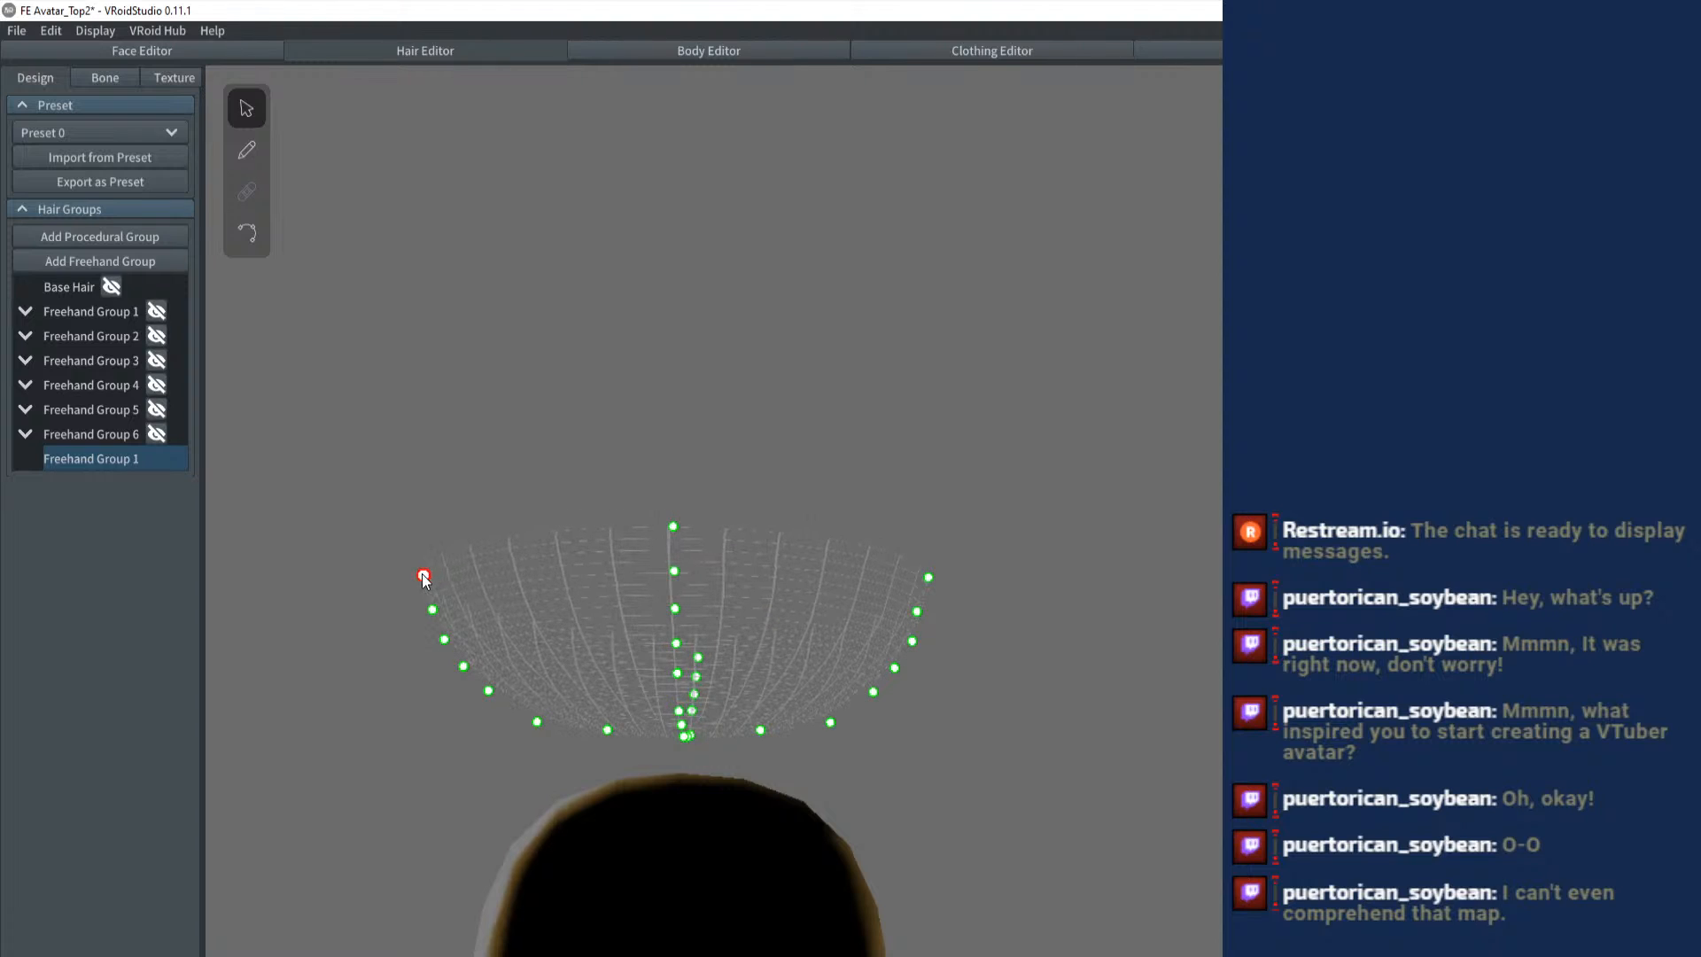
# - Pull the bowl's rear control points inward from the side to shorten the guide mesh behind the head
pyautogui.moveTo(567, 577); pyautogui.dragTo(1123, 597)
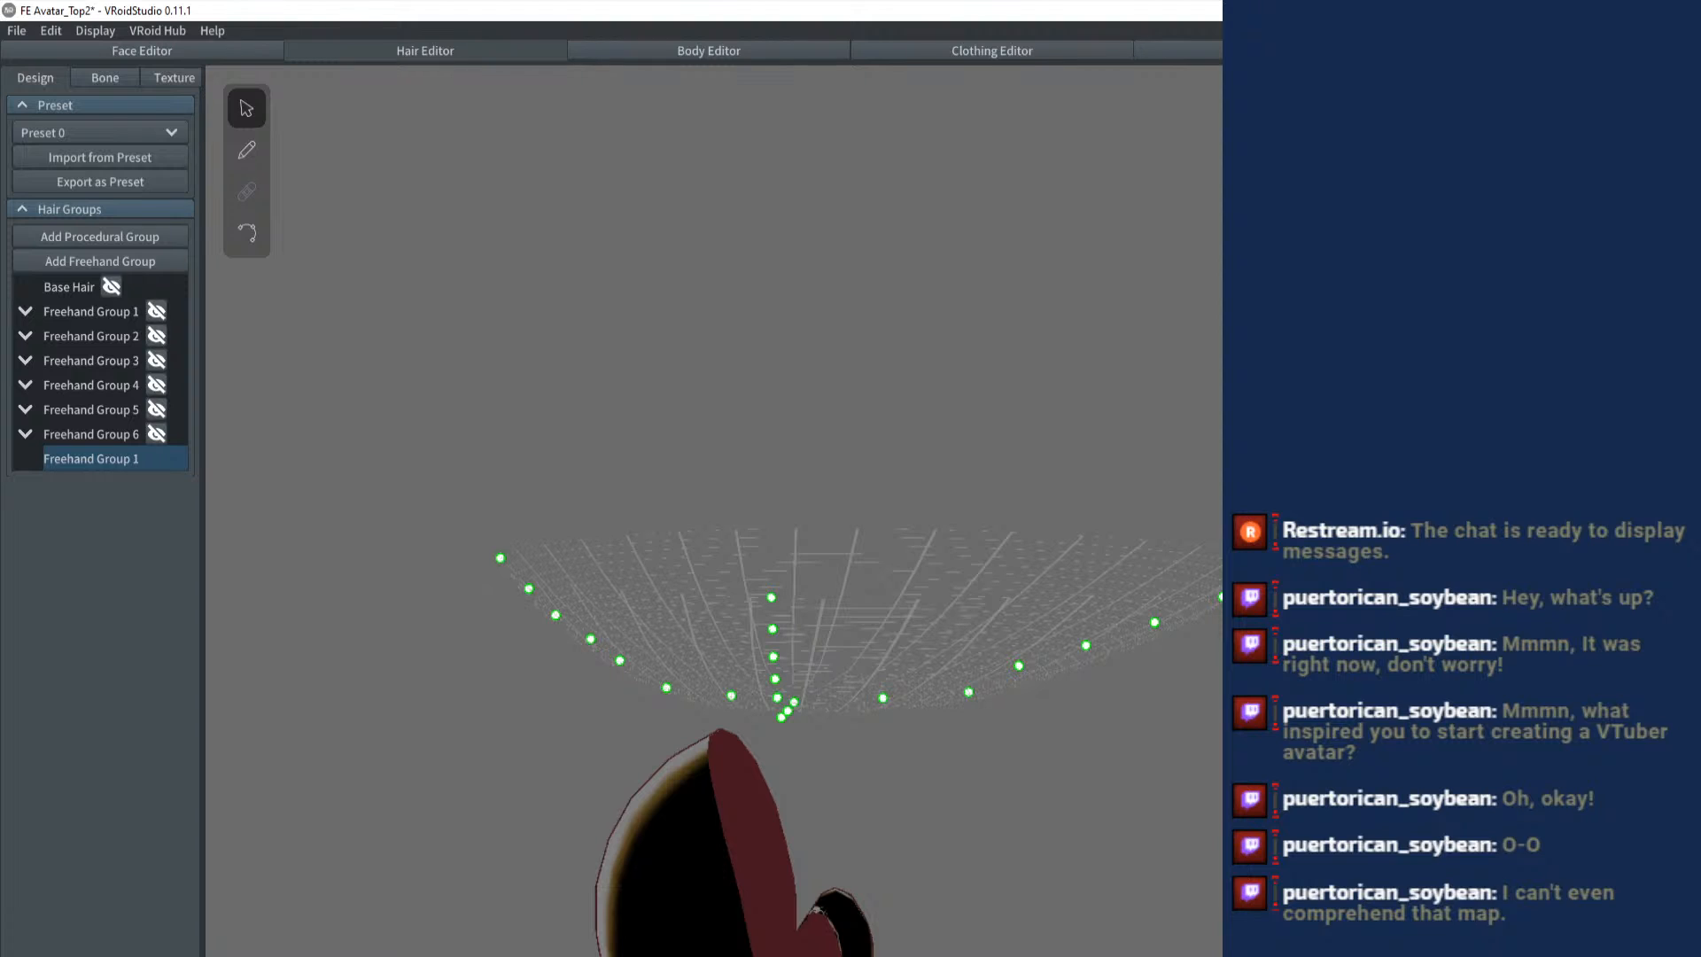
pyautogui.moveTo(1221, 571); pyautogui.dragTo(1096, 563)
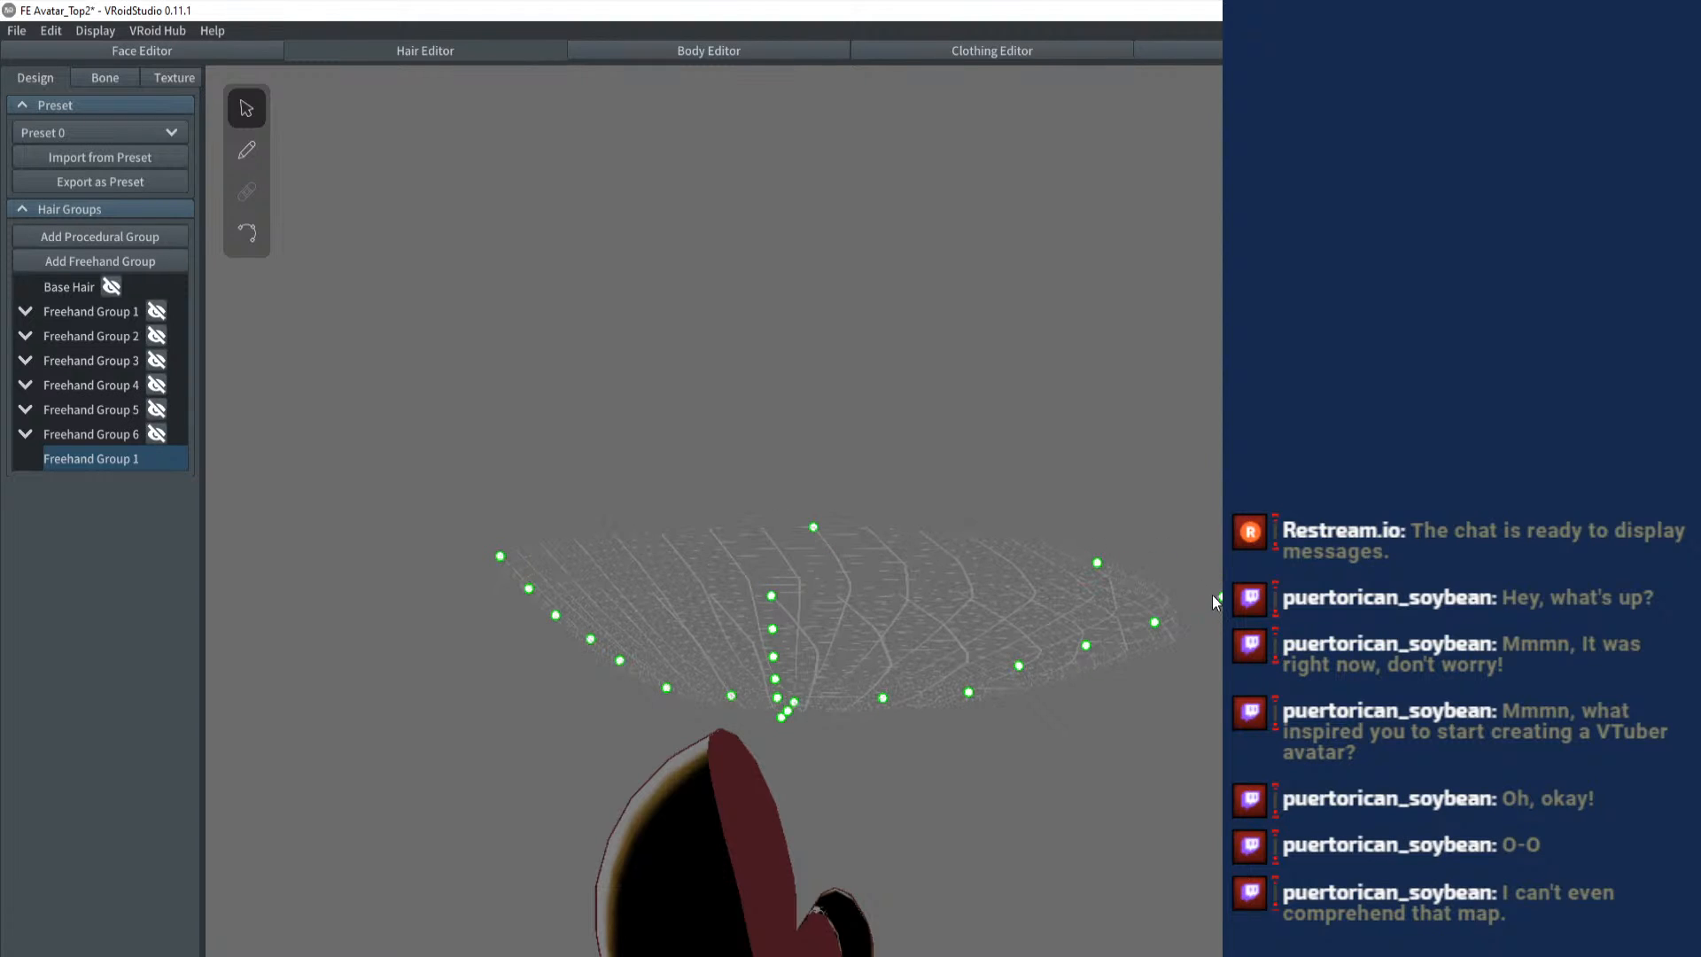
pyautogui.moveTo(1215, 600); pyautogui.dragTo(1114, 611)
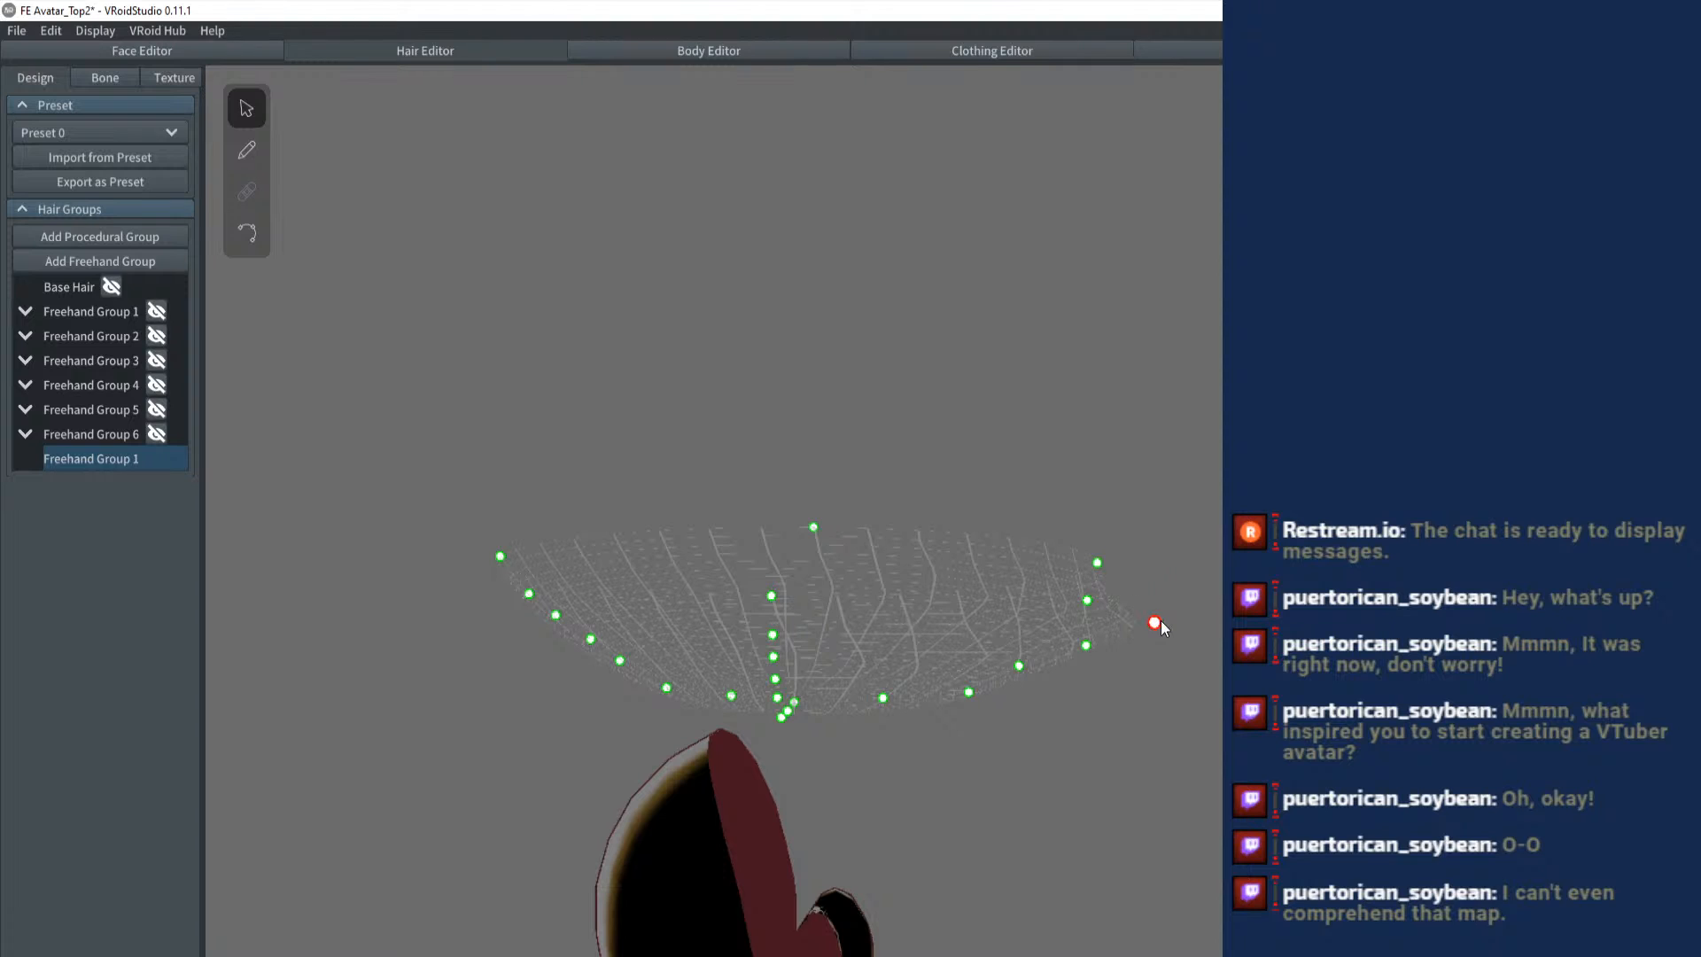
pyautogui.moveTo(1141, 627); pyautogui.dragTo(594, 472)
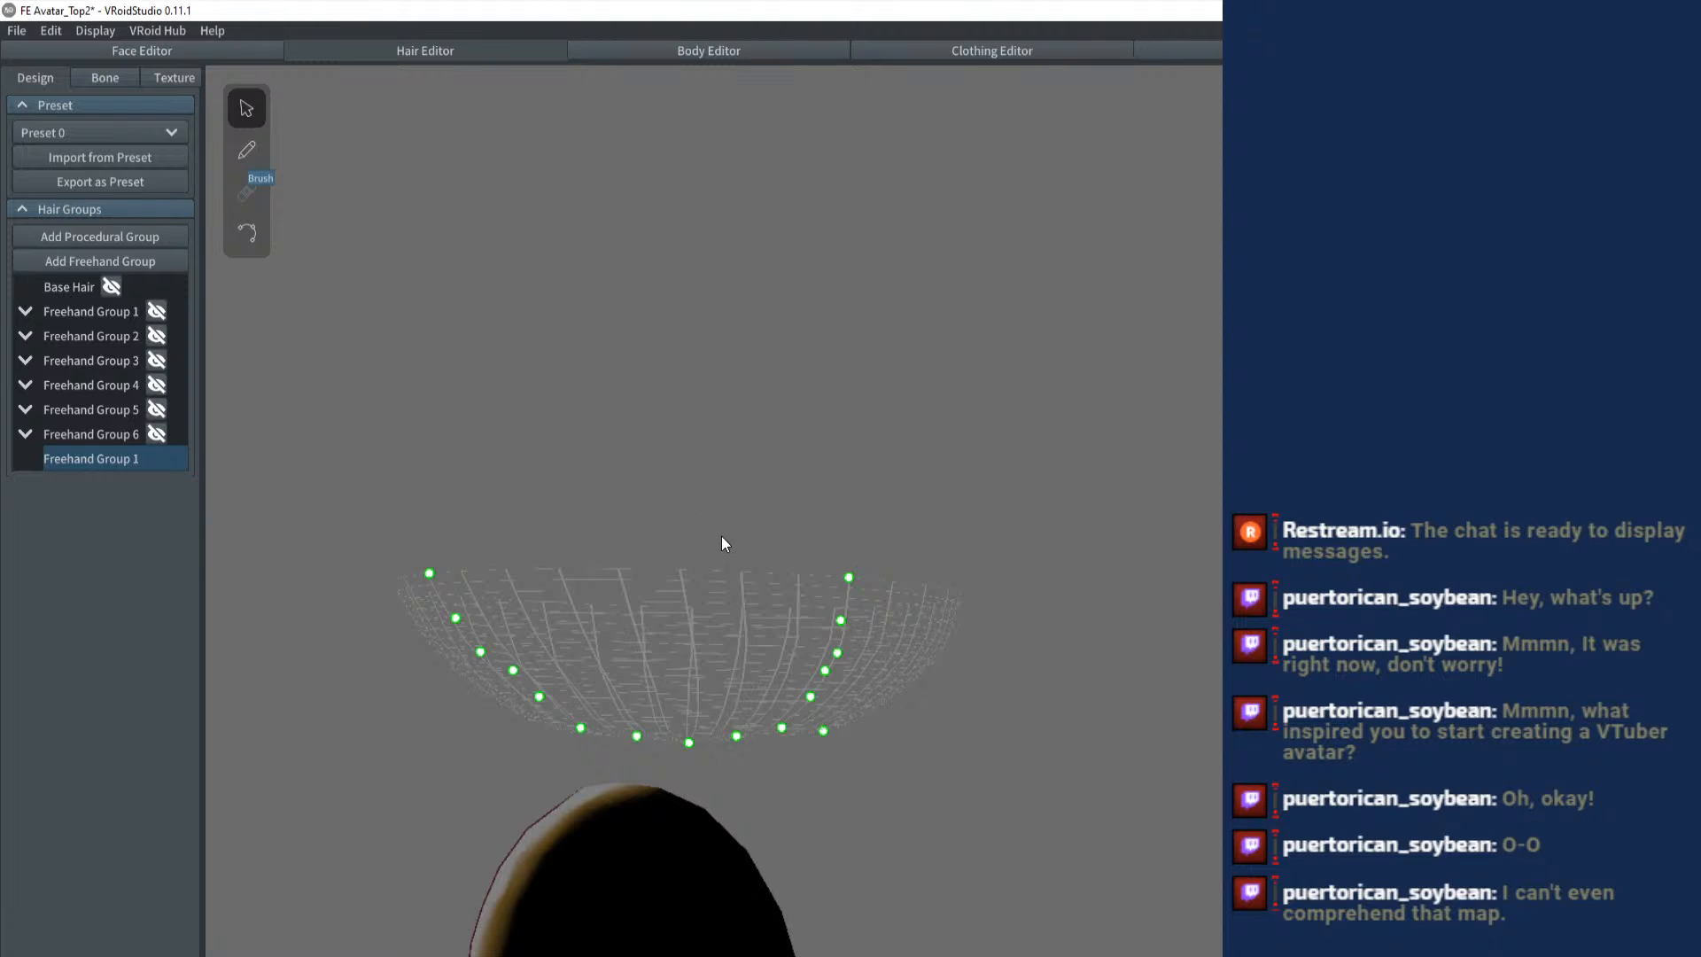
# - Try brushing mirrored hair strands that fan out from the guide mesh's centre to its rim, and undo them
pyautogui.press('b')
pyautogui.moveTo(772, 624); pyautogui.dragTo(799, 592)
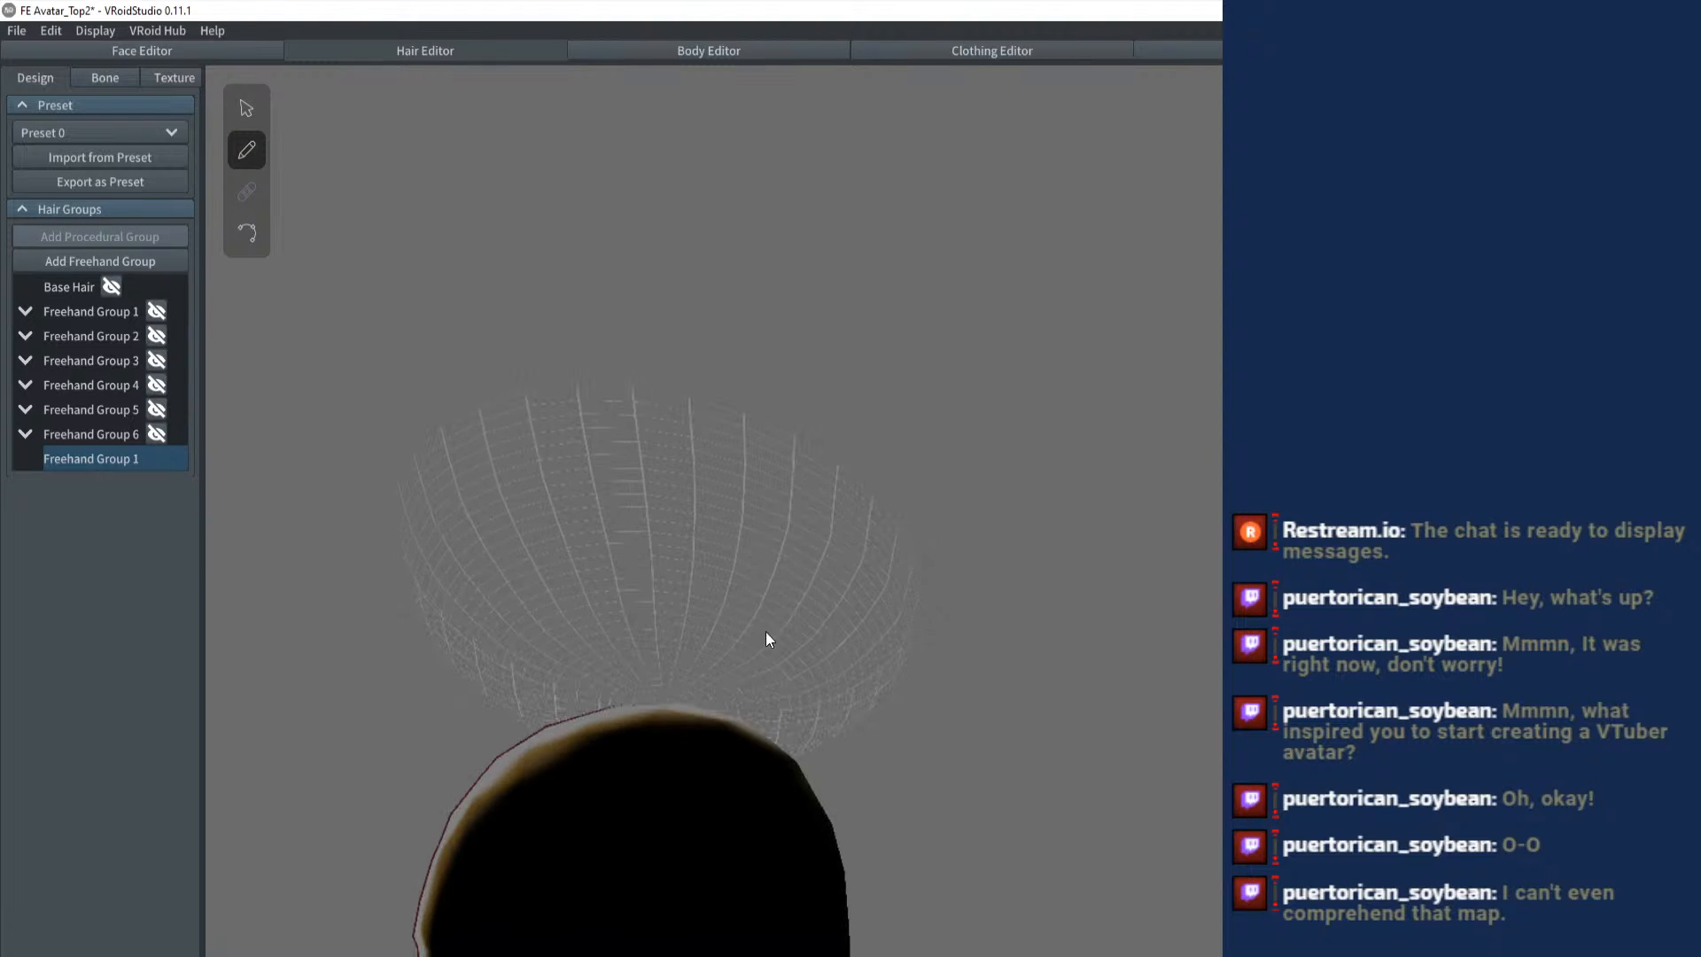
pyautogui.moveTo(1048, 543); pyautogui.dragTo(783, 774)
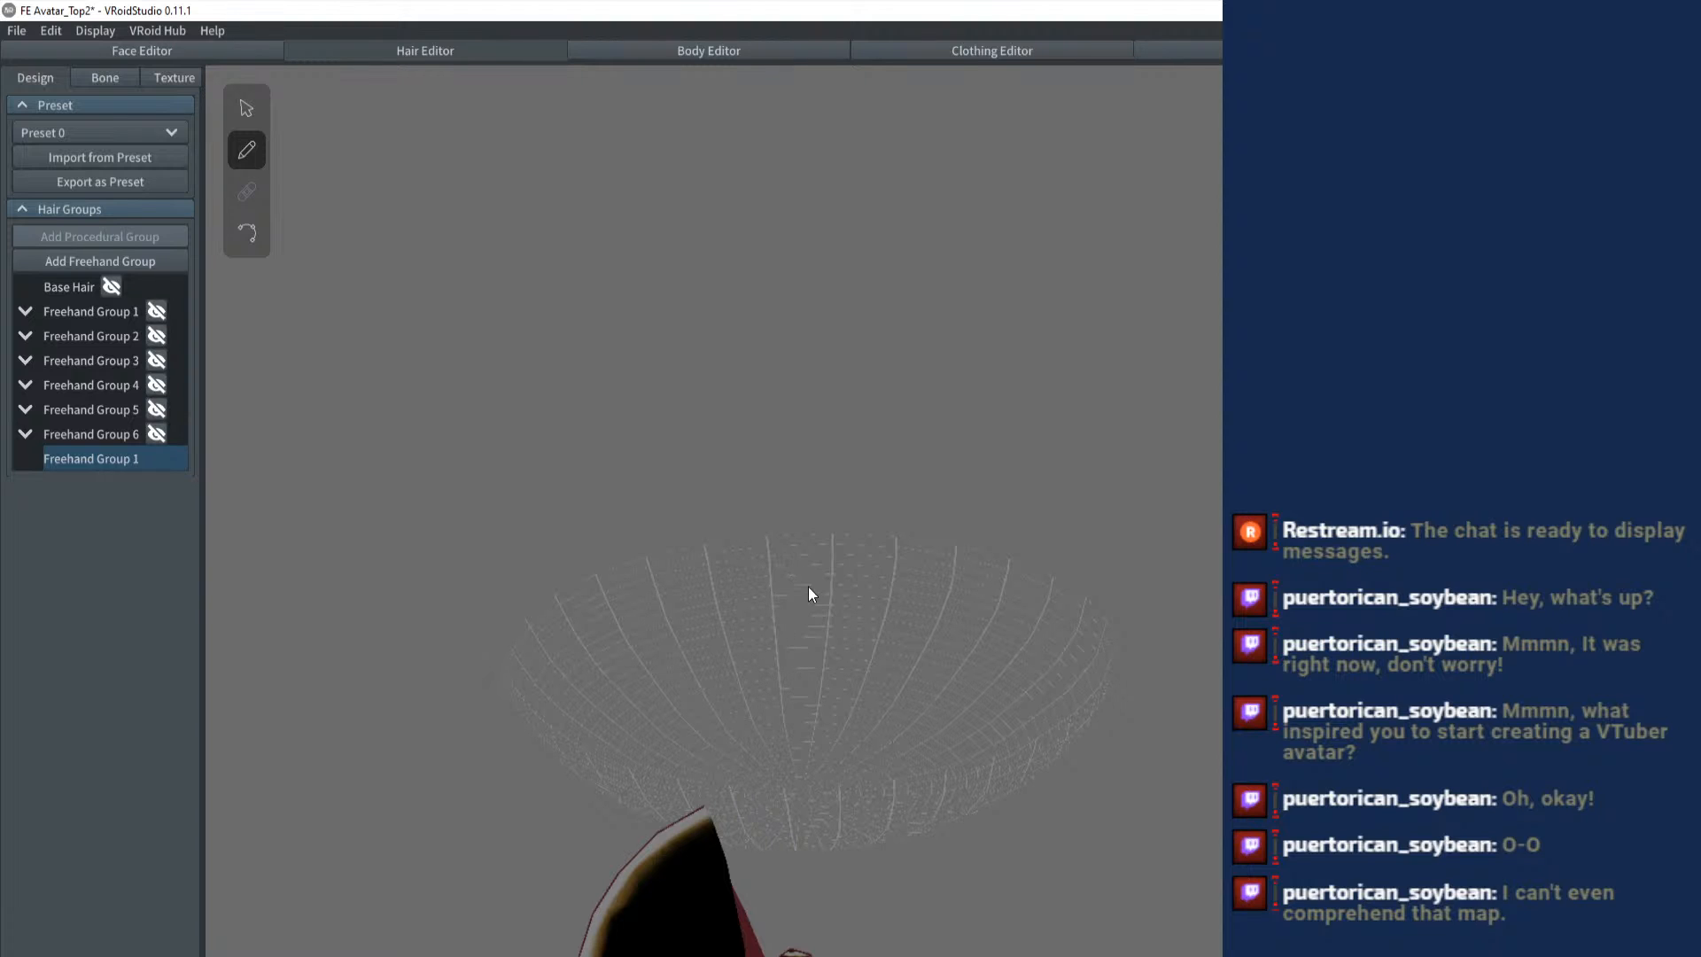
pyautogui.moveTo(808, 587)
pyautogui.mouseDown()
pyautogui.moveTo(872, 594)
pyautogui.moveTo(815, 643)
pyautogui.moveTo(822, 530)
pyautogui.moveTo(823, 577)
pyautogui.mouseUp()
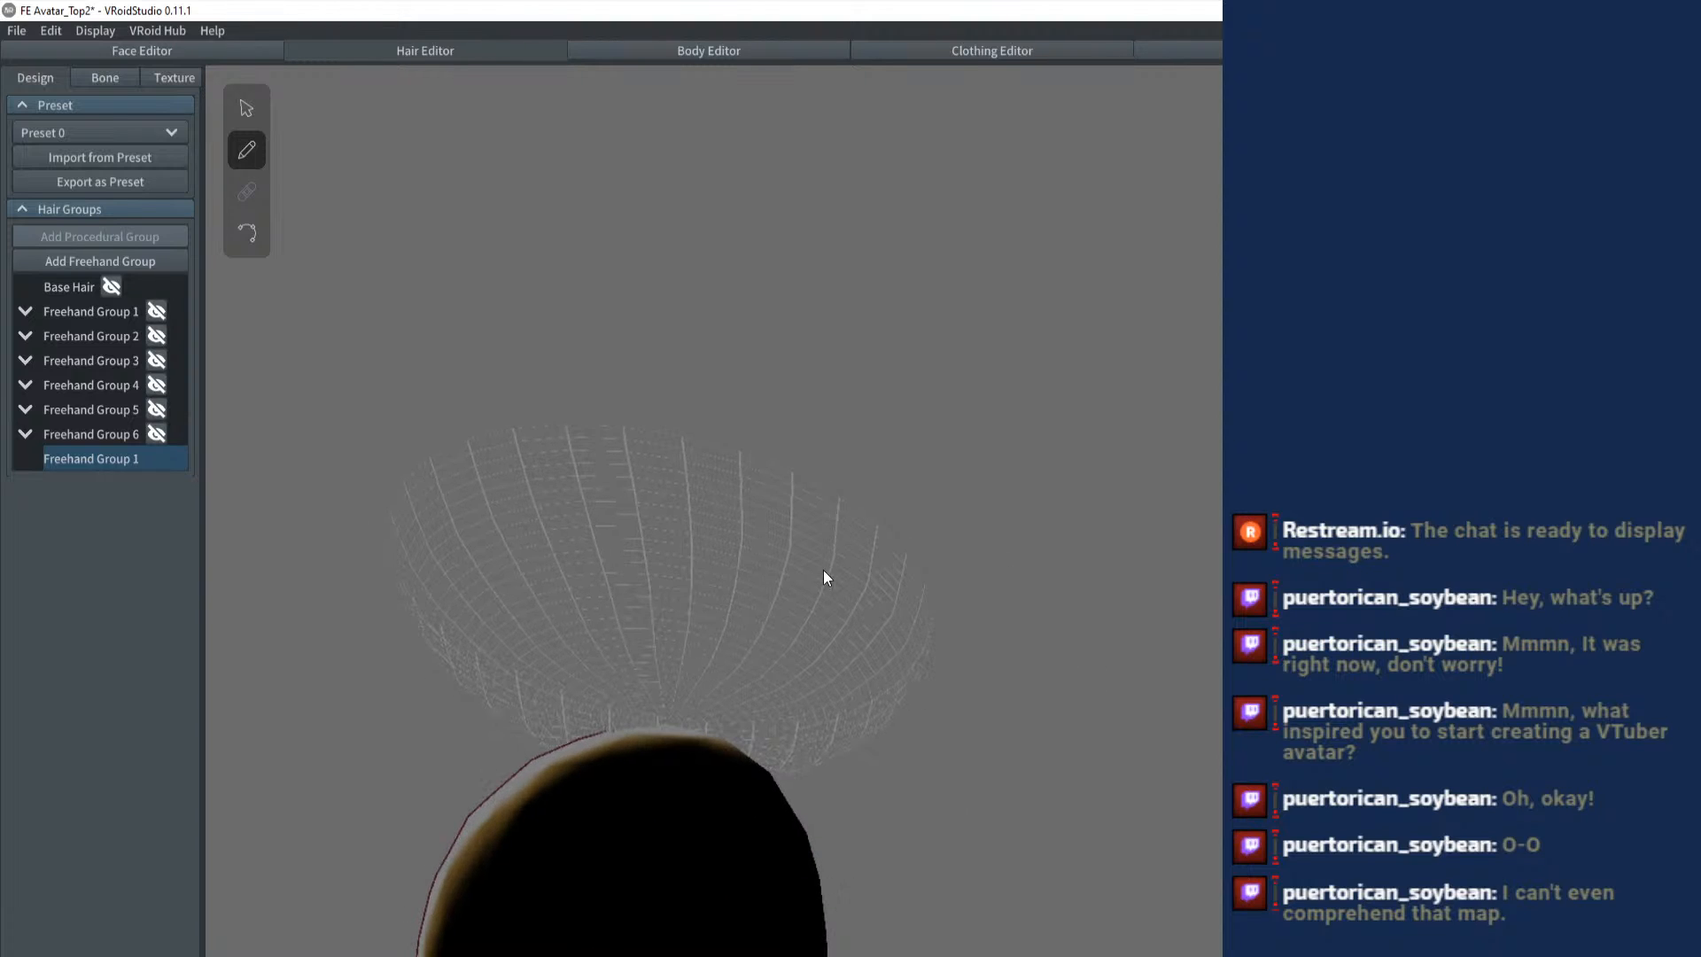
pyautogui.moveTo(800, 640); pyautogui.dragTo(956, 850)
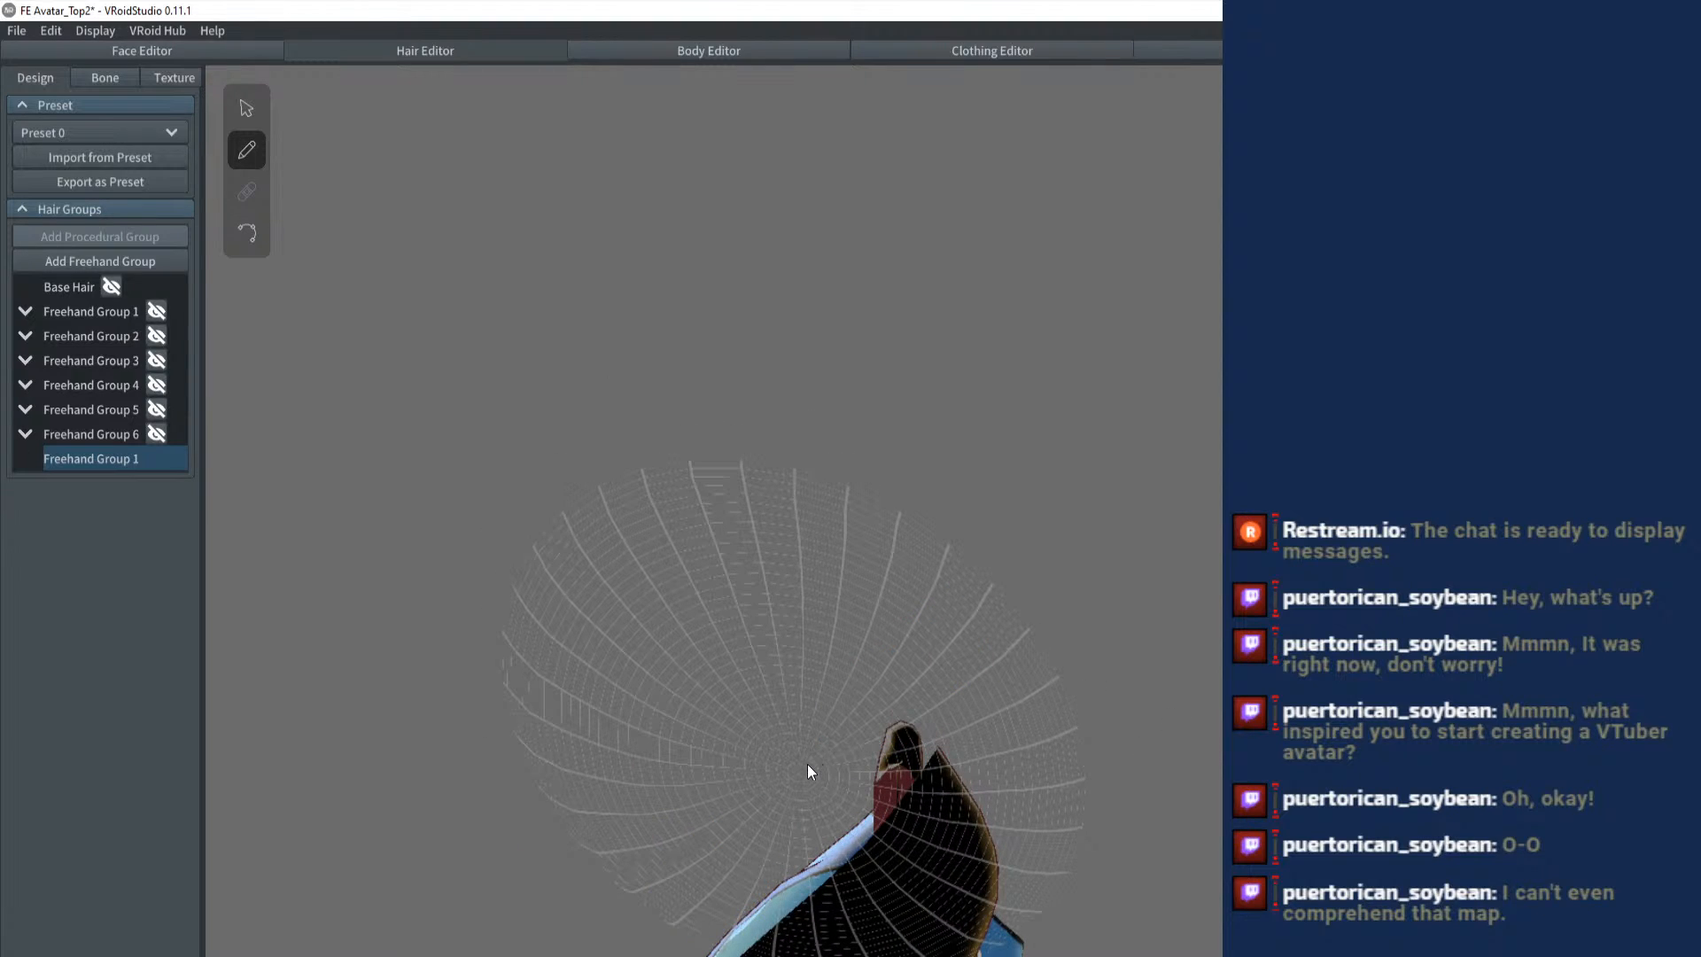
pyautogui.moveTo(806, 763); pyautogui.dragTo(987, 561)
pyautogui.moveTo(824, 762); pyautogui.dragTo(1076, 613)
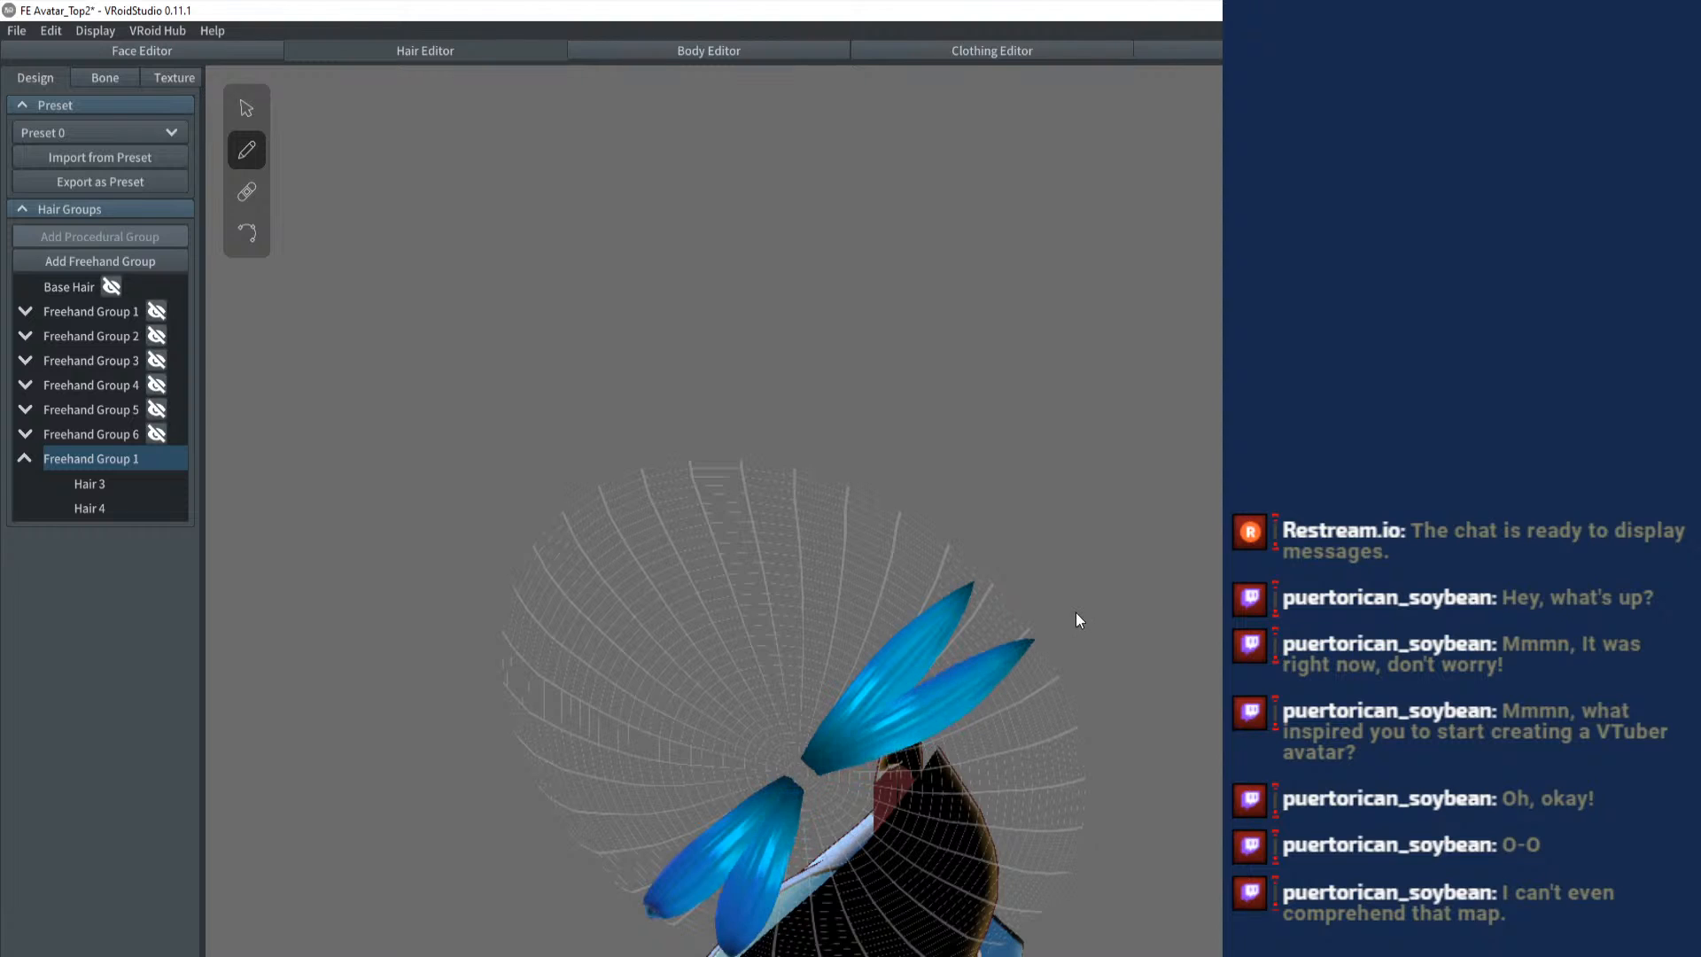
pyautogui.moveTo(892, 783)
pyautogui.mouseDown()
pyautogui.moveTo(1107, 771)
pyautogui.moveTo(1139, 786)
pyautogui.mouseUp()
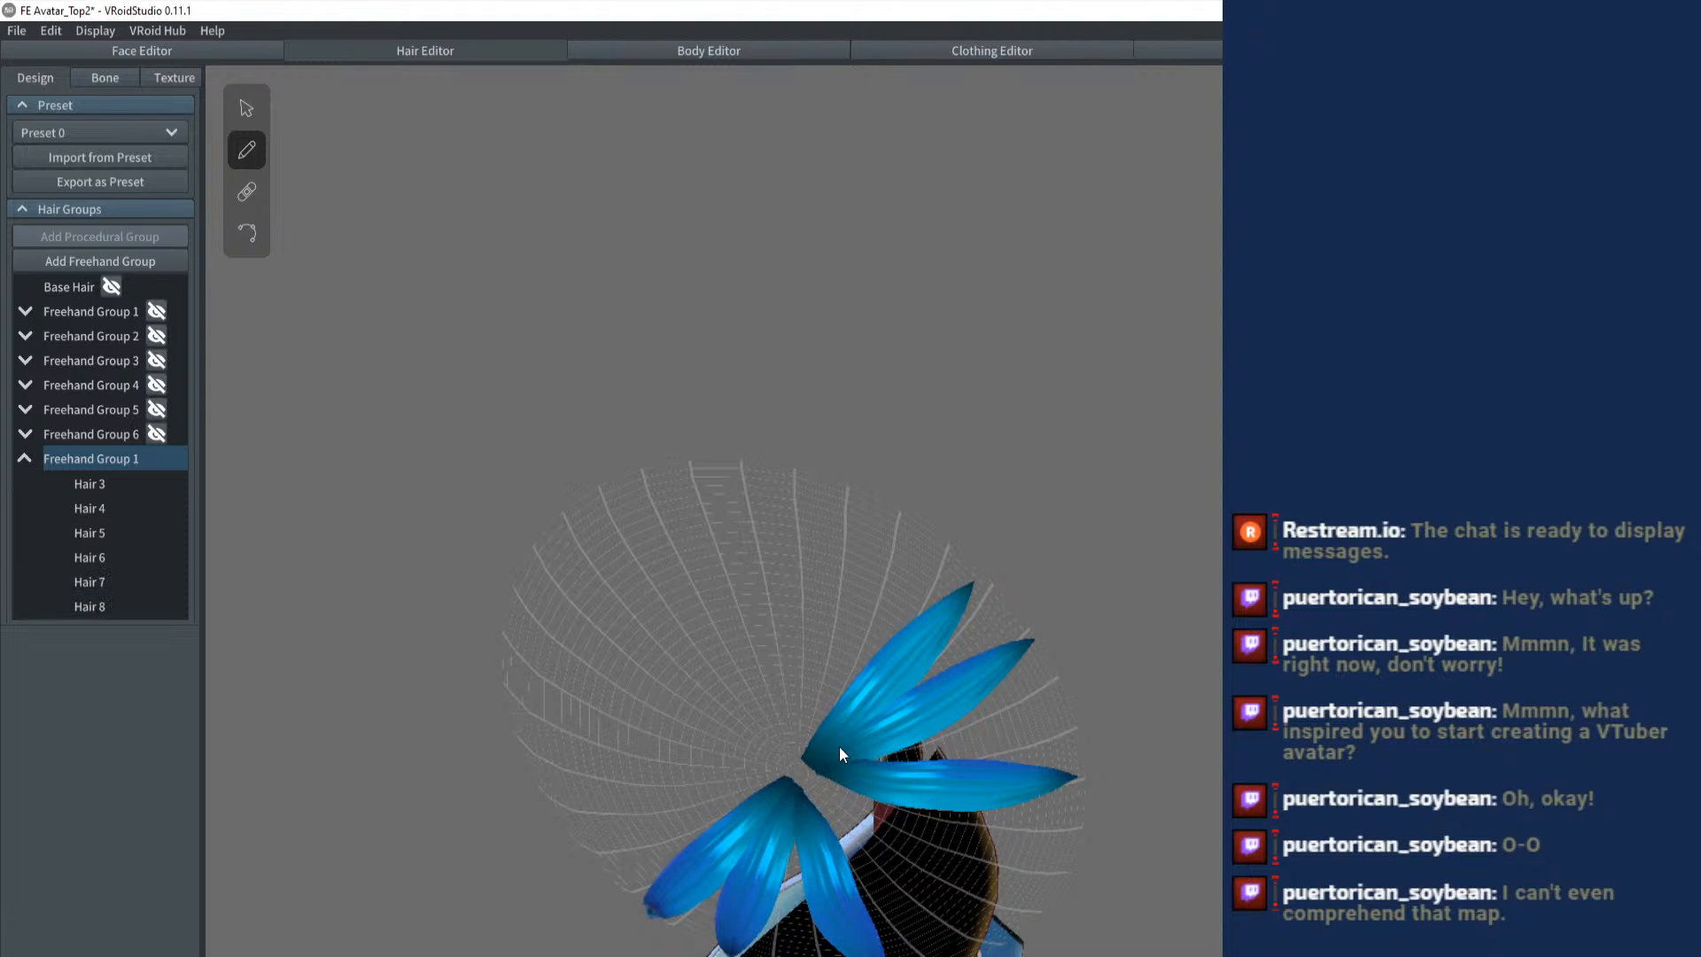
pyautogui.moveTo(838, 747)
pyautogui.mouseDown()
pyautogui.moveTo(1095, 728)
pyautogui.moveTo(939, 749)
pyautogui.moveTo(1235, 578)
pyautogui.mouseUp()
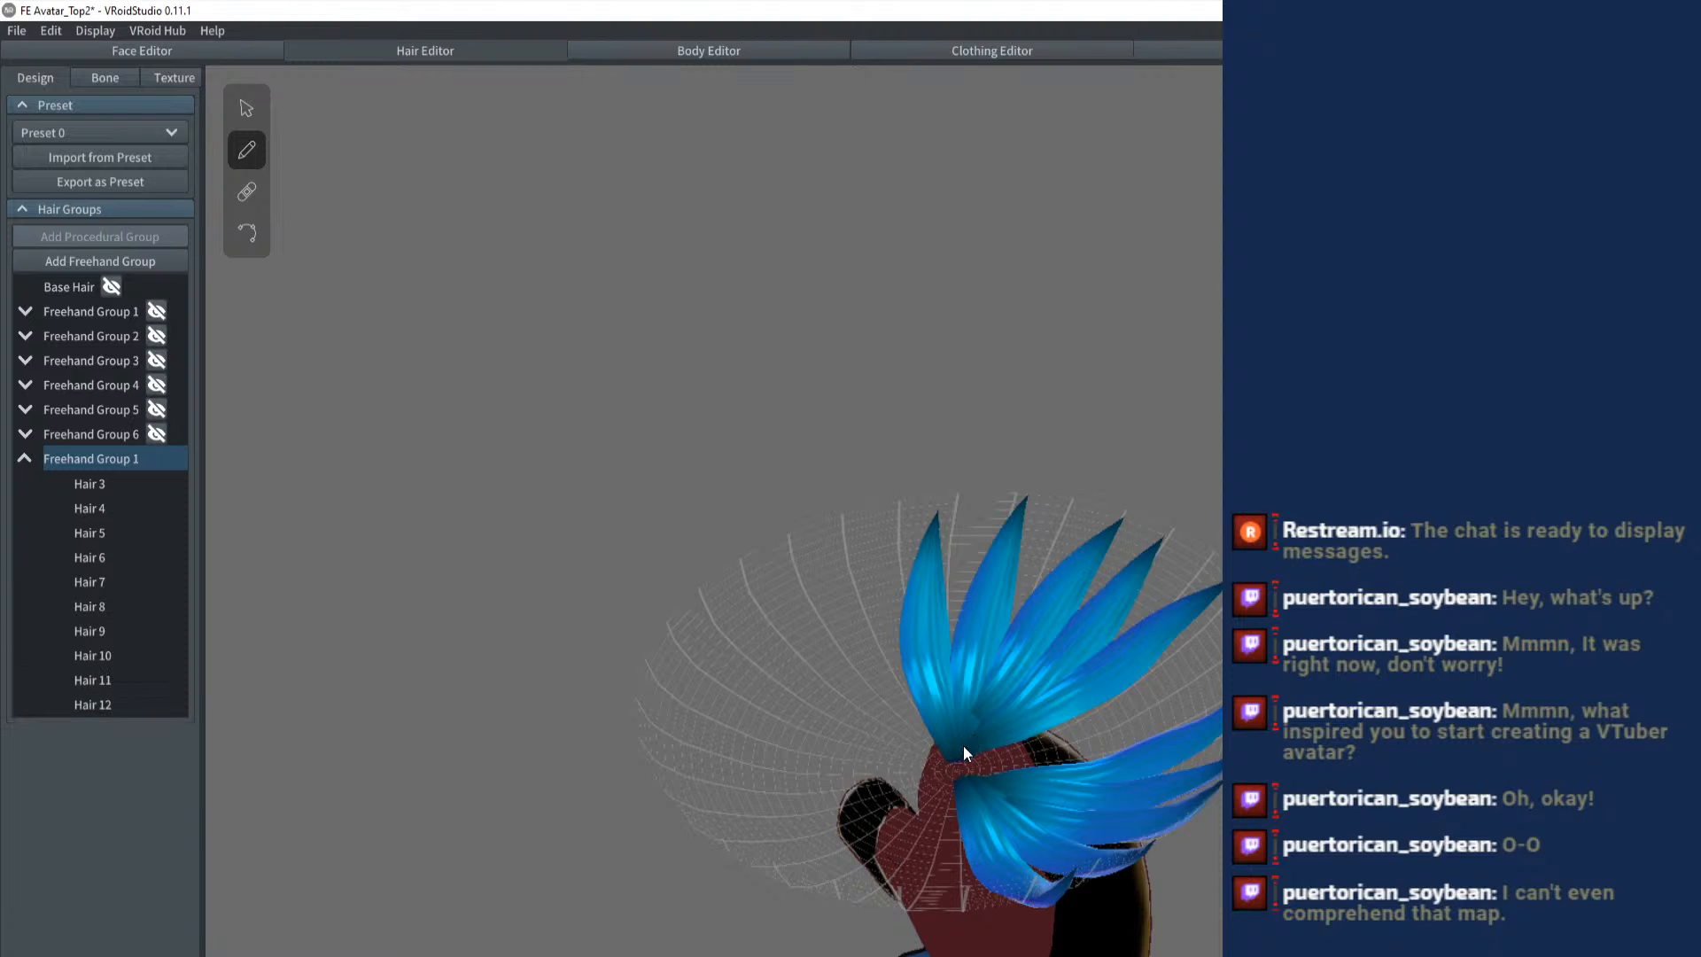
pyautogui.moveTo(963, 746); pyautogui.dragTo(1232, 647)
pyautogui.moveTo(1150, 733)
pyautogui.mouseDown()
pyautogui.moveTo(1051, 584)
pyautogui.moveTo(1018, 549)
pyautogui.moveTo(986, 547)
pyautogui.moveTo(1084, 543)
pyautogui.moveTo(986, 467)
pyautogui.moveTo(1064, 578)
pyautogui.moveTo(1116, 554)
pyautogui.moveTo(1124, 479)
pyautogui.moveTo(1059, 546)
pyautogui.moveTo(1183, 523)
pyautogui.moveTo(1221, 485)
pyautogui.moveTo(1167, 504)
pyautogui.moveTo(1220, 469)
pyautogui.mouseUp()
pyautogui.hotkey('ctrl', 'z')
pyautogui.hotkey('ctrl', 'z')
pyautogui.hotkey('ctrl', 'z')
pyautogui.hotkey('ctrl', 'z')
pyautogui.hotkey('ctrl', 'z')
pyautogui.hotkey('ctrl', 'z')
pyautogui.hotkey('ctrl', 'z')
# - Try brushing short mirrored hair strands near the guide mesh's rim, and undo all of them
pyautogui.moveTo(1143, 505); pyautogui.dragTo(1220, 479)
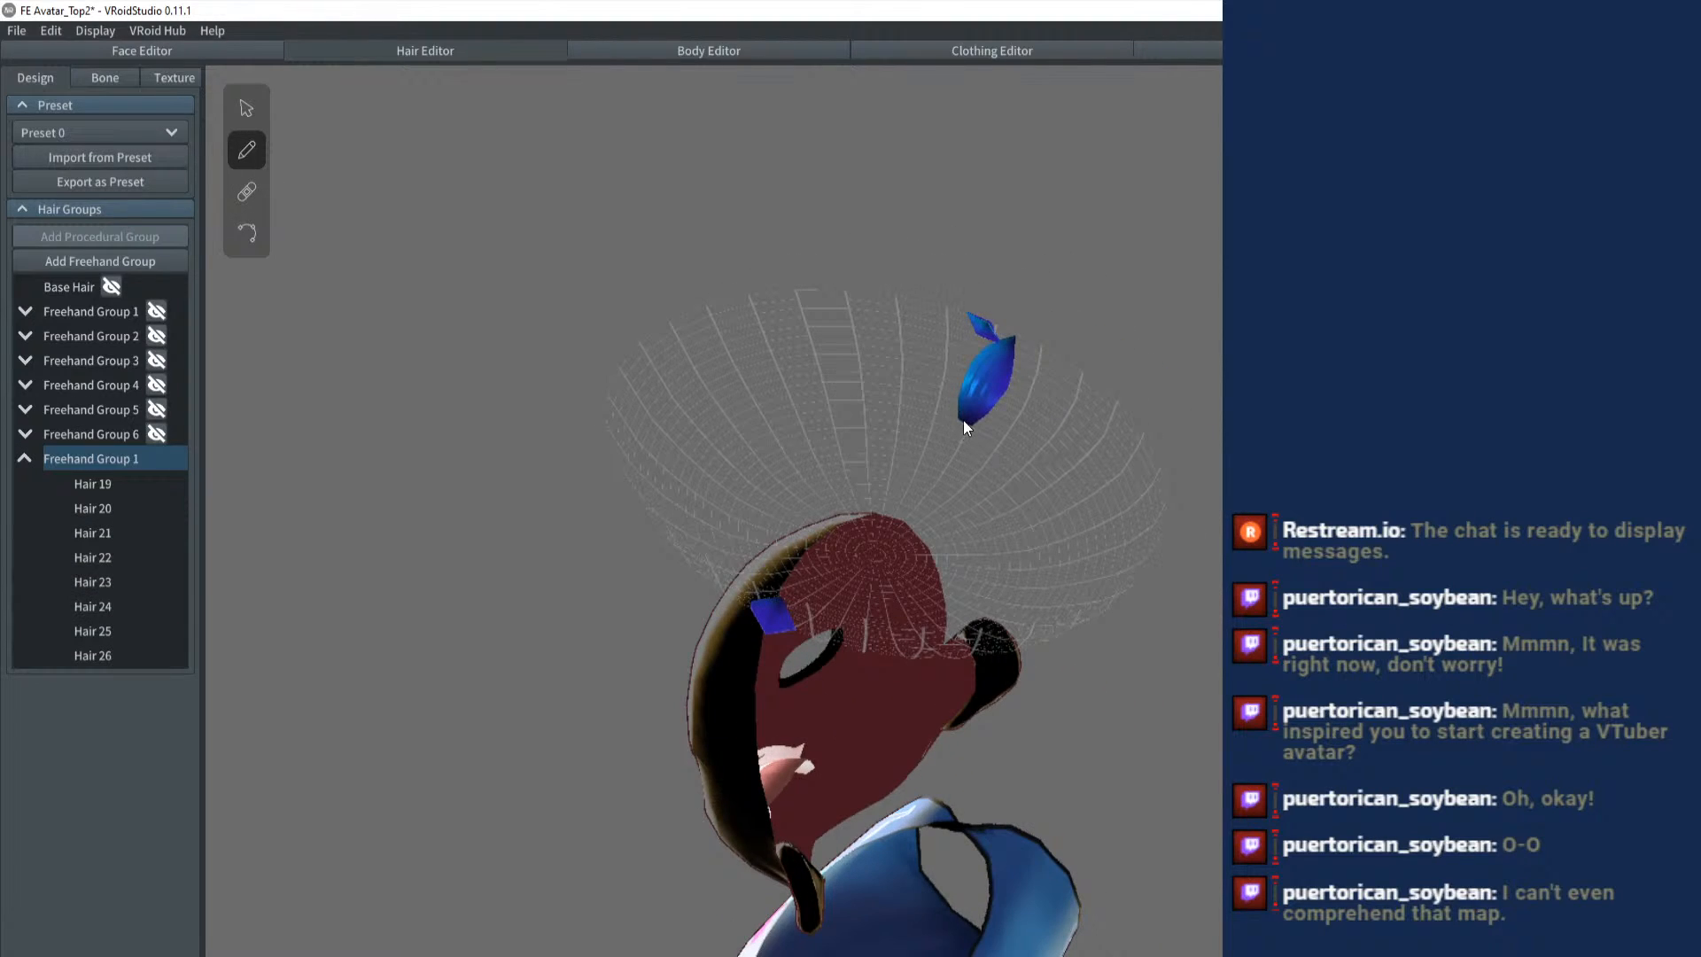
pyautogui.hotkey('ctrl', 'z')
pyautogui.moveTo(955, 337)
pyautogui.mouseDown()
pyautogui.moveTo(916, 378)
pyautogui.moveTo(935, 388)
pyautogui.moveTo(928, 344)
pyautogui.moveTo(912, 349)
pyautogui.mouseUp()
pyautogui.hotkey('ctrl', 'z')
pyautogui.hotkey('ctrl', 'z')
pyautogui.hotkey('ctrl', 'z')
pyautogui.hotkey('ctrl', 'z')
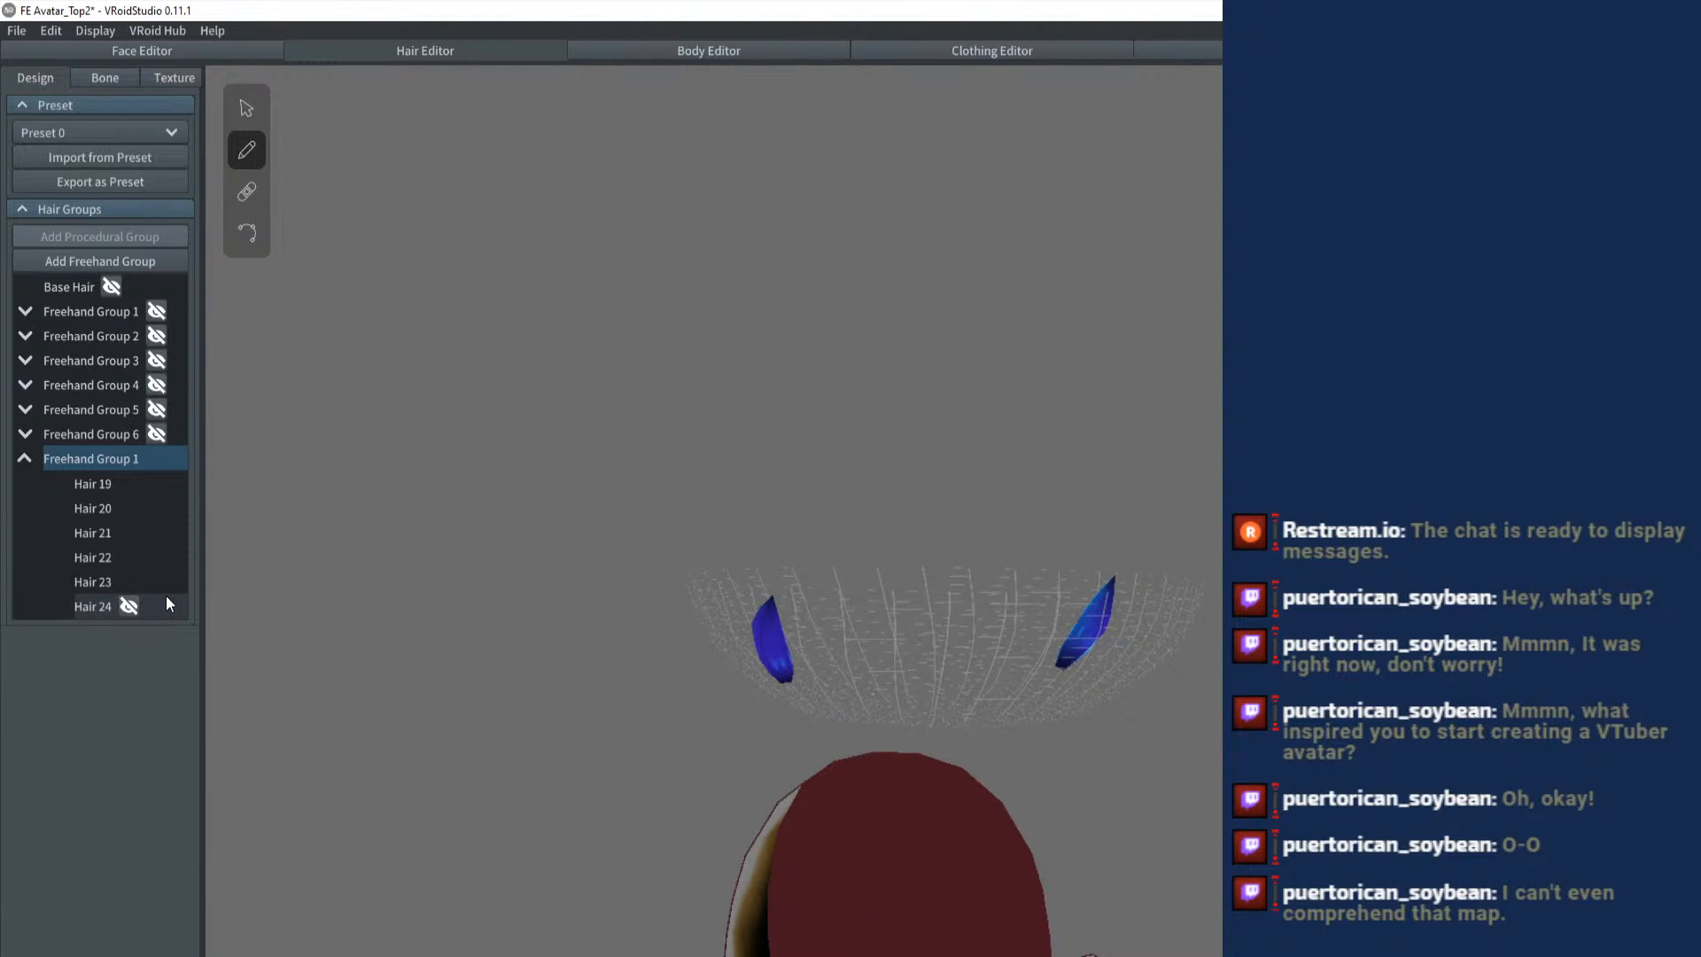
pyautogui.hotkey('ctrl', 'z')
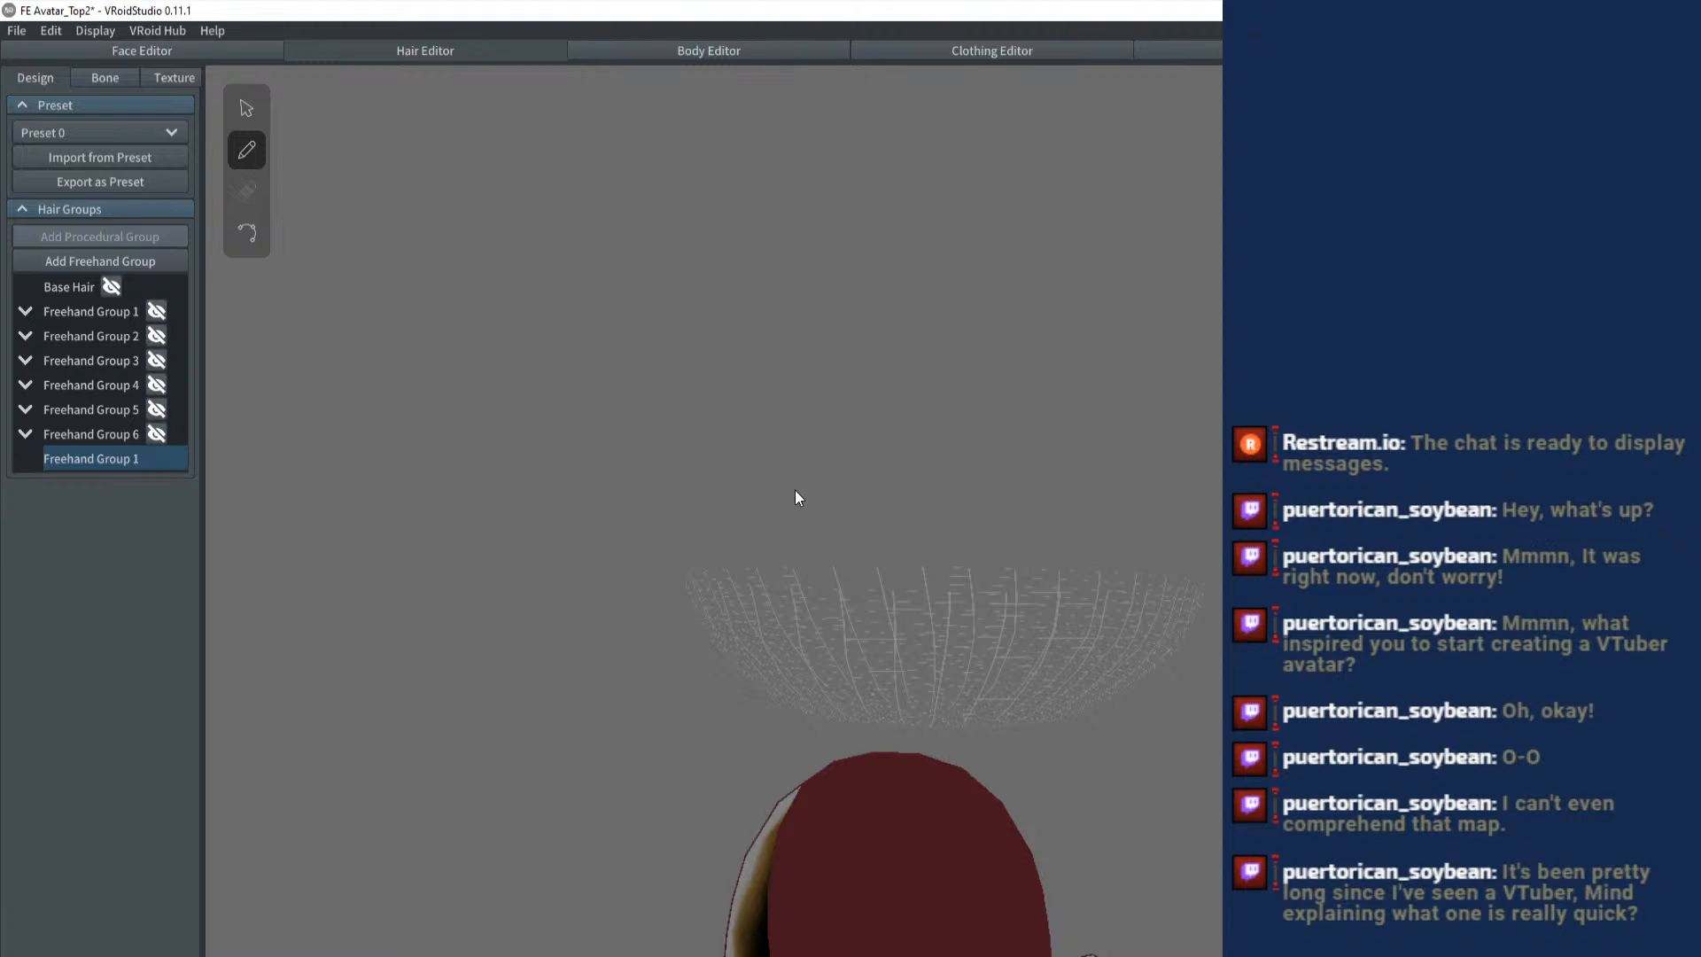
# - Brush a row of short upright mirrored strands along the guide mesh's rim, from the sides toward the front
pyautogui.moveTo(797, 497)
pyautogui.mouseDown()
pyautogui.moveTo(835, 532)
pyautogui.moveTo(792, 364)
pyautogui.mouseUp()
pyautogui.click(76, 464)
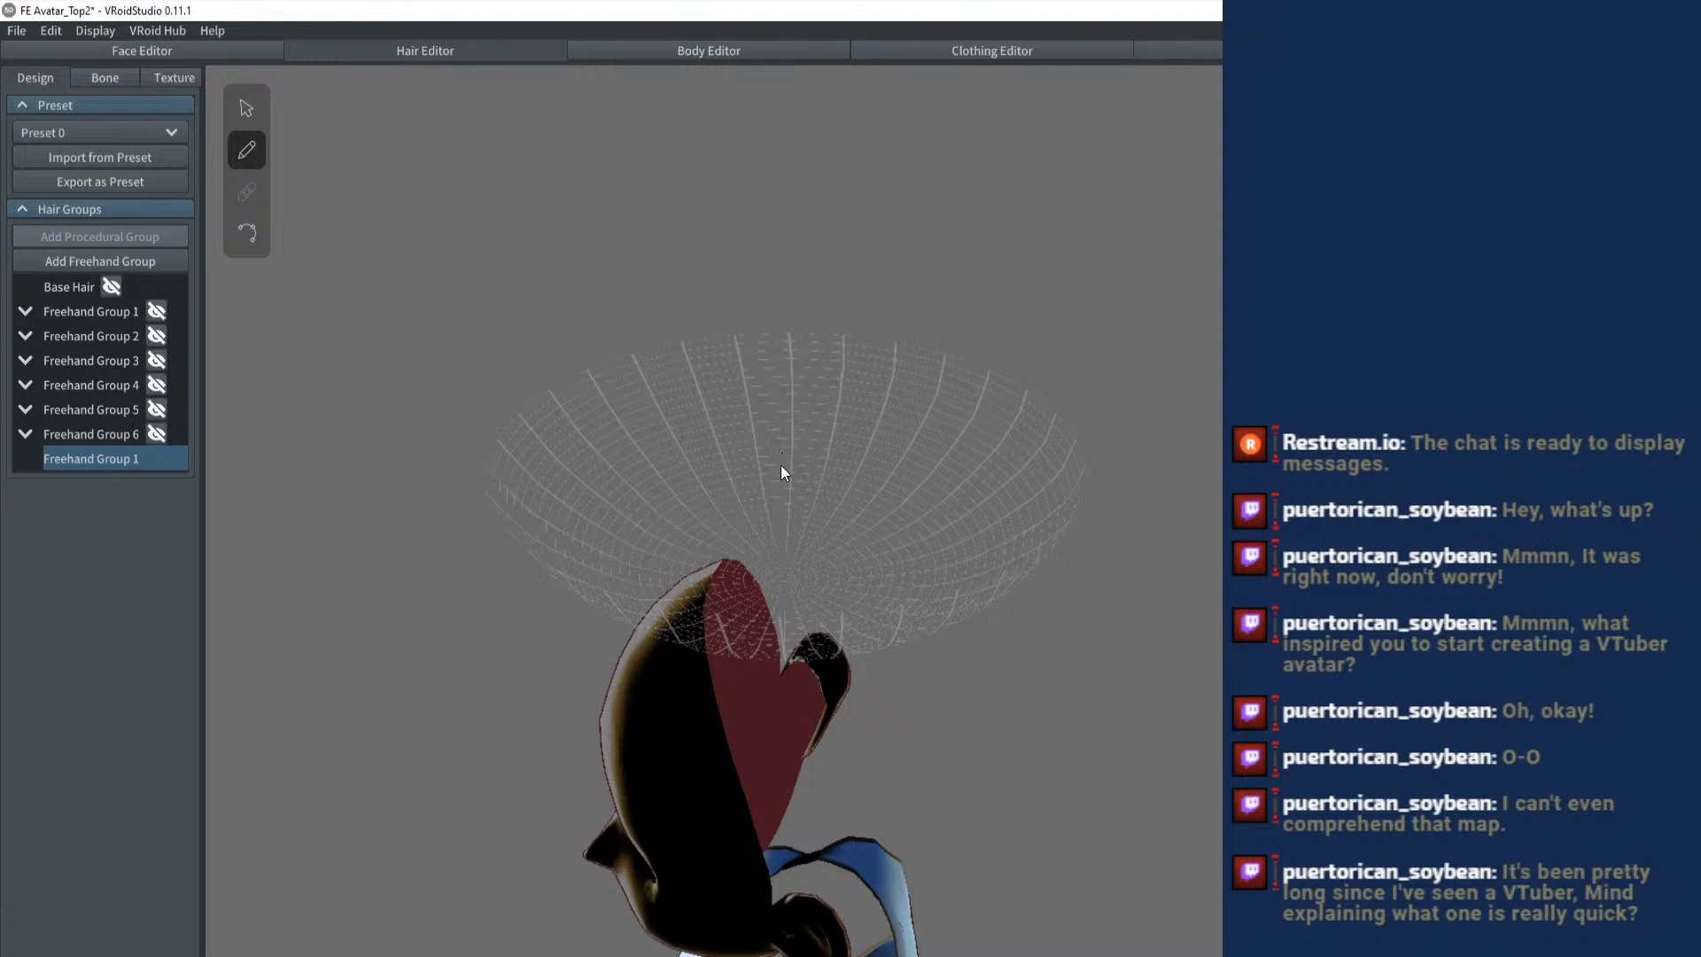
pyautogui.moveTo(793, 447); pyautogui.dragTo(813, 321)
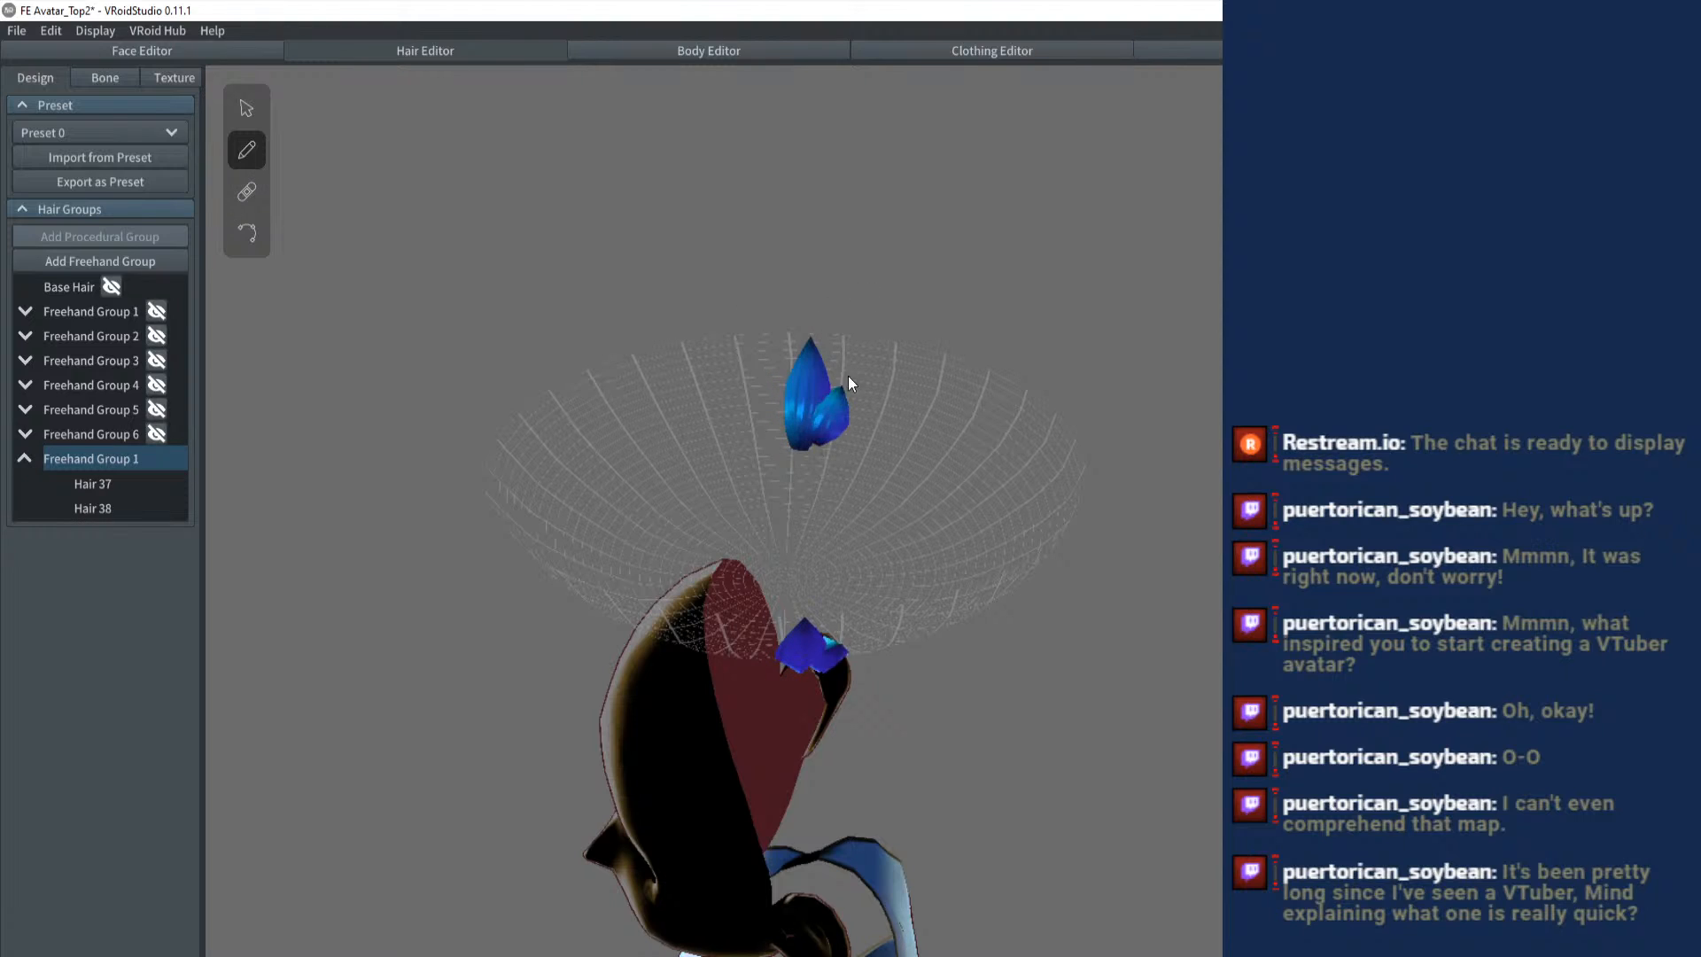
pyautogui.moveTo(847, 375); pyautogui.dragTo(864, 320)
pyautogui.moveTo(838, 443); pyautogui.dragTo(894, 335)
pyautogui.moveTo(872, 447); pyautogui.dragTo(927, 342)
pyautogui.moveTo(894, 452)
pyautogui.mouseDown()
pyautogui.moveTo(964, 351)
pyautogui.moveTo(983, 400)
pyautogui.moveTo(1004, 381)
pyautogui.mouseUp()
pyautogui.moveTo(956, 450)
pyautogui.mouseDown()
pyautogui.moveTo(1044, 401)
pyautogui.moveTo(1149, 379)
pyautogui.moveTo(1082, 404)
pyautogui.moveTo(1130, 397)
pyautogui.mouseUp()
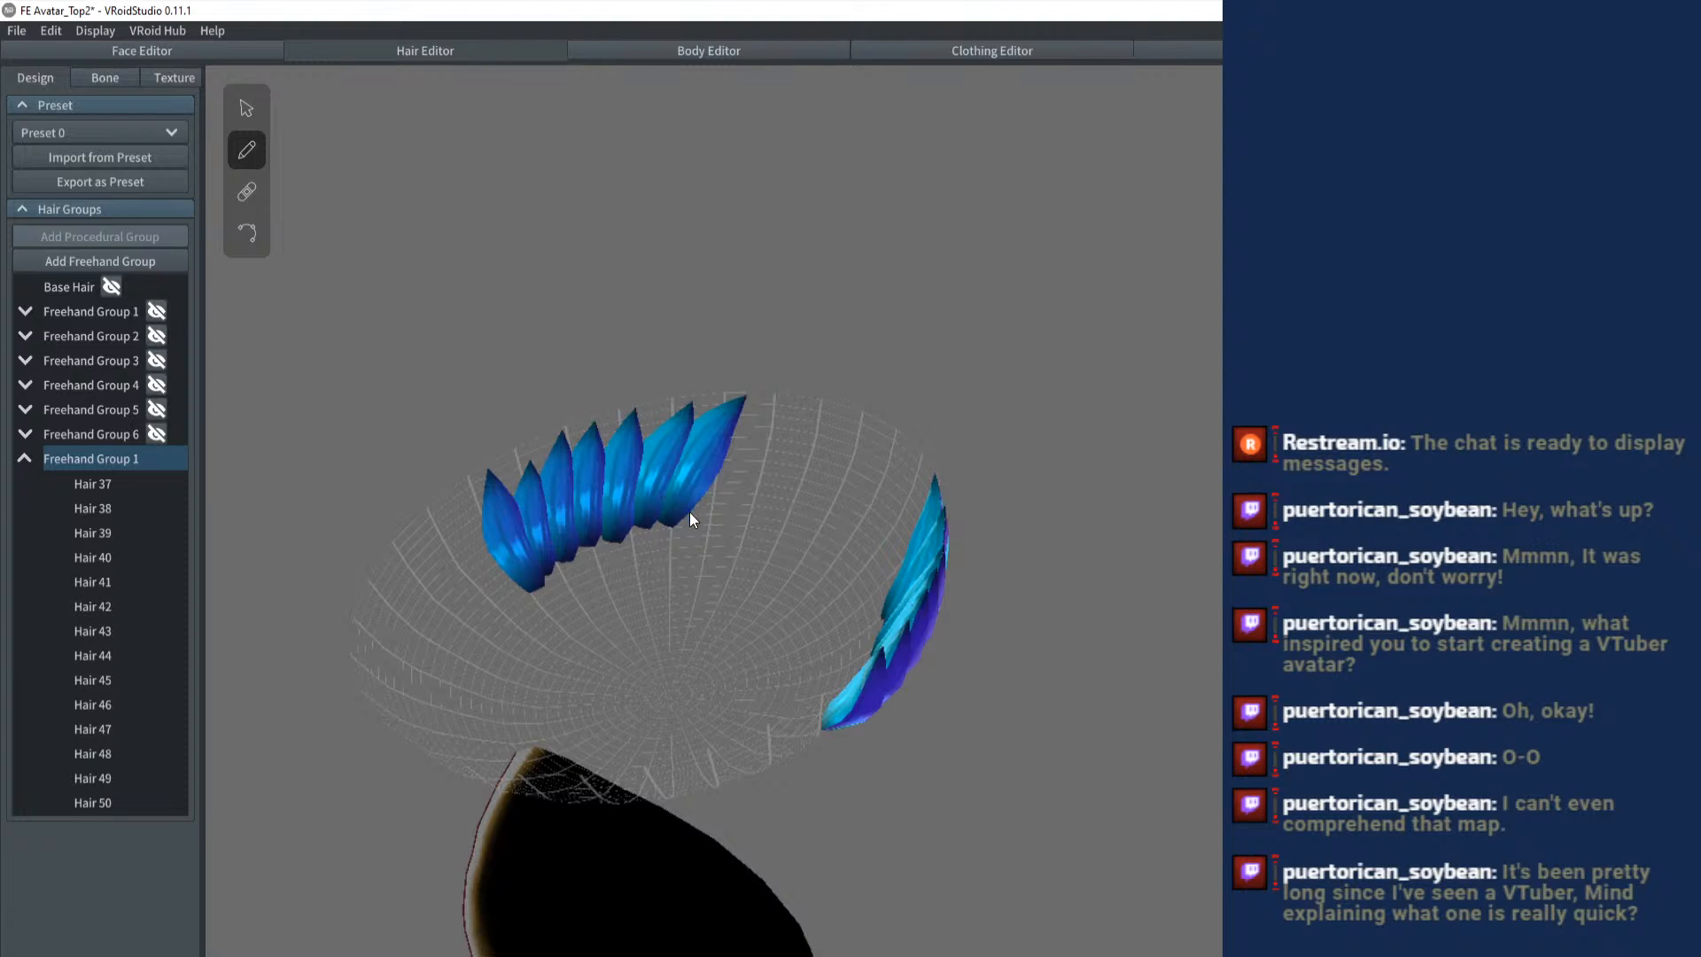
# - Continue the mirrored strands along the rim until both rows meet at the front centre, redrawing the misplaced one
pyautogui.moveTo(689, 518)
pyautogui.mouseDown()
pyautogui.moveTo(780, 396)
pyautogui.moveTo(802, 416)
pyautogui.mouseUp()
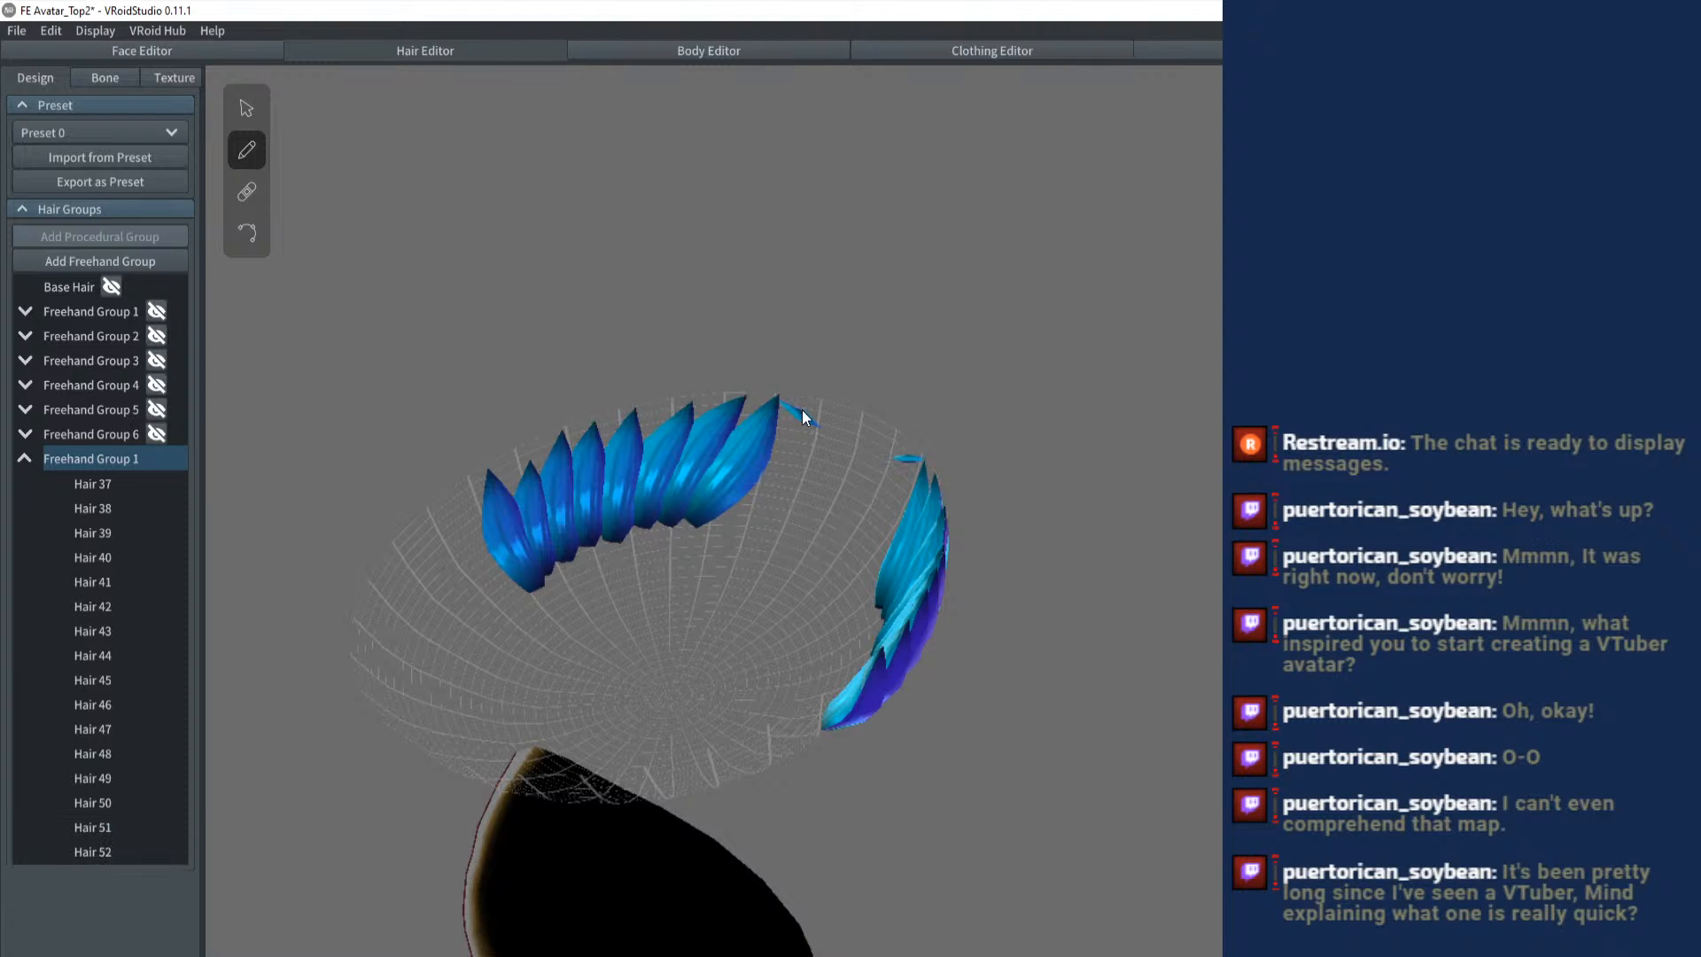
pyautogui.hotkey('ctrl', 'z')
pyautogui.moveTo(741, 521); pyautogui.dragTo(808, 384)
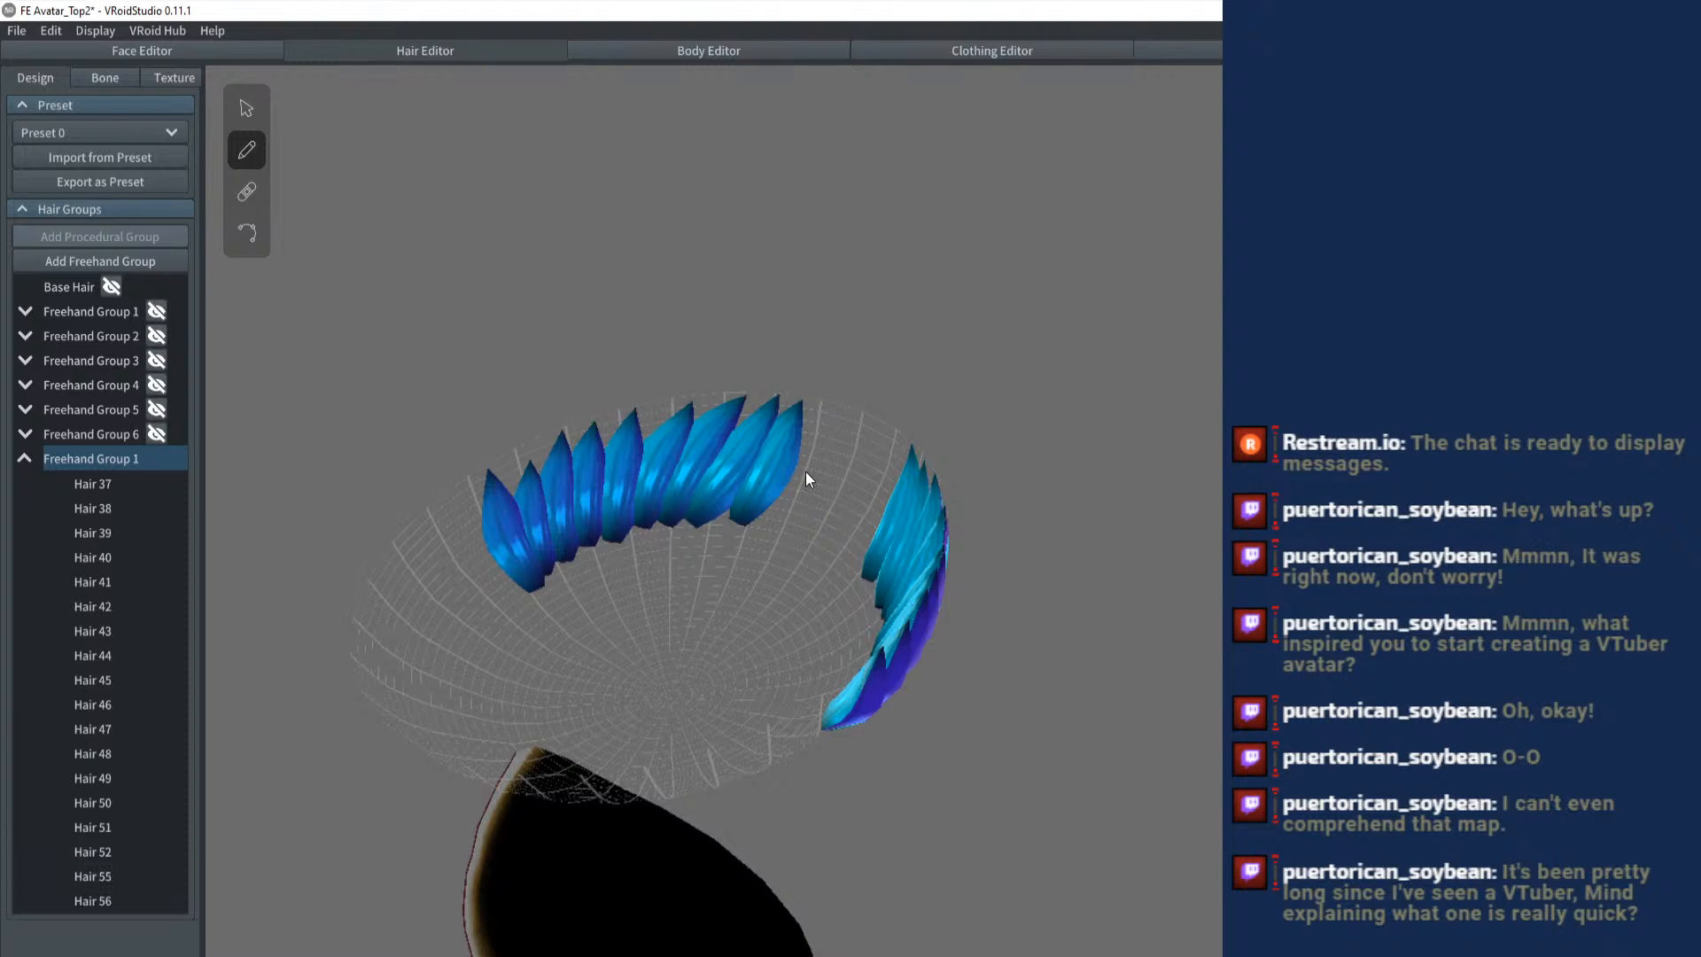
pyautogui.moveTo(773, 524)
pyautogui.mouseDown()
pyautogui.moveTo(838, 413)
pyautogui.moveTo(967, 388)
pyautogui.mouseUp()
pyautogui.moveTo(726, 589); pyautogui.dragTo(744, 439)
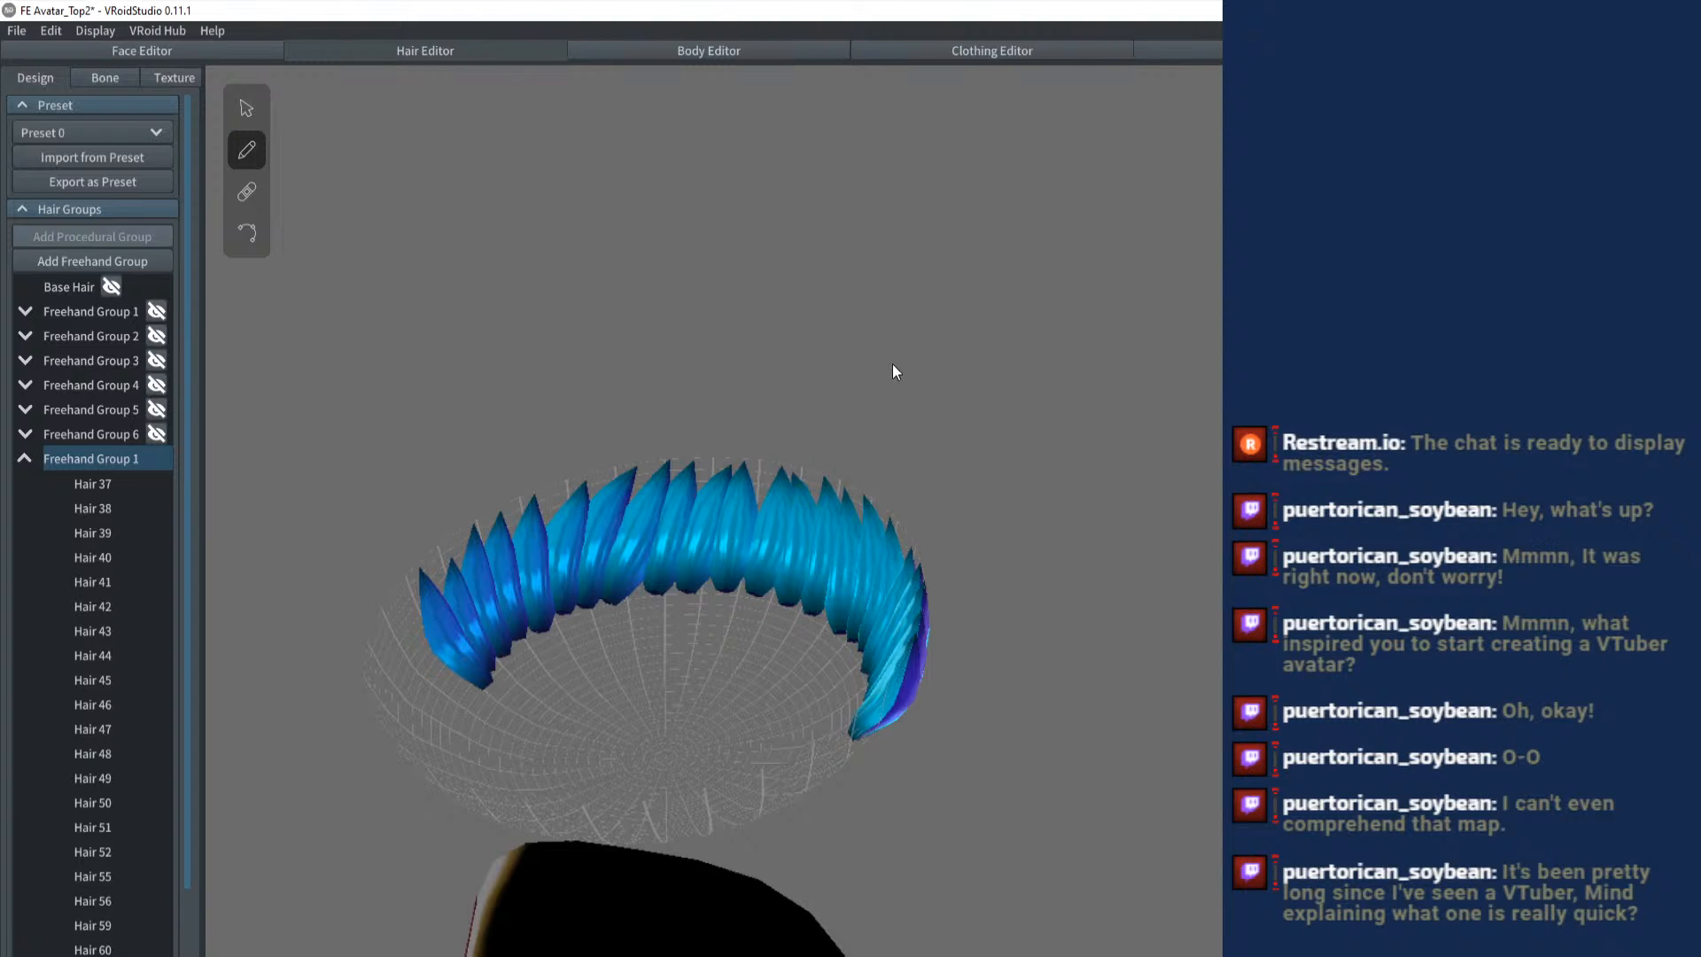
# - Extend the mirrored strand row from the sides toward the back of the rim, undoing and redrawing badly placed strands
pyautogui.moveTo(891, 364); pyautogui.dragTo(762, 359)
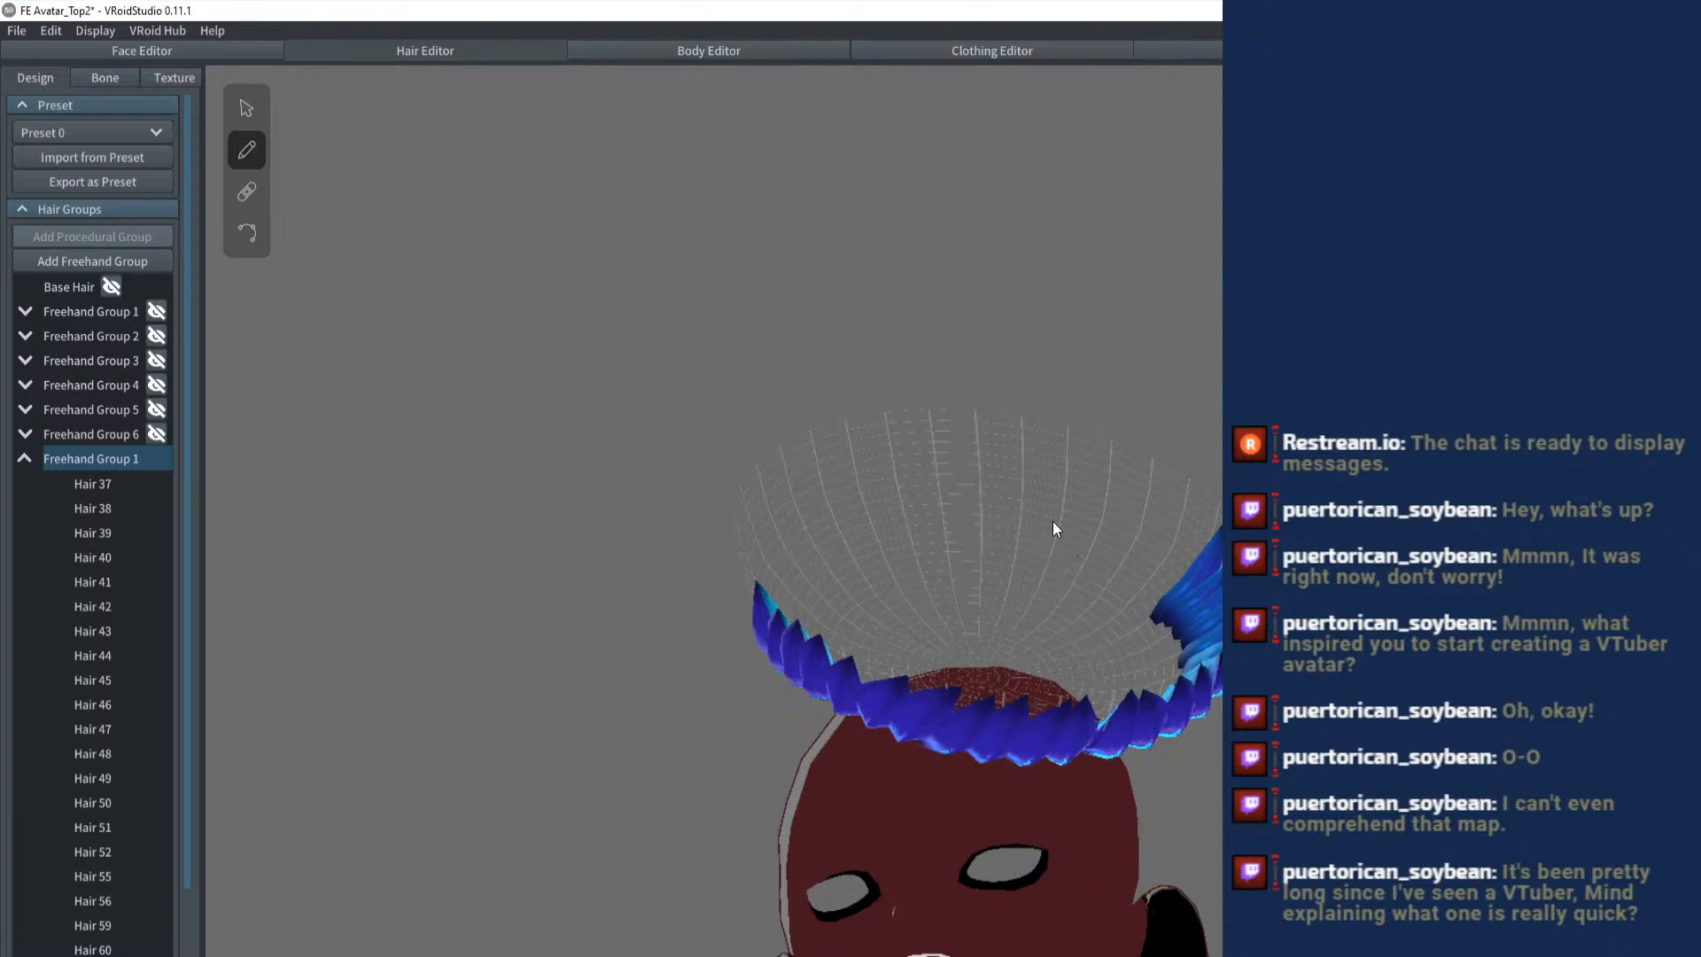
pyautogui.moveTo(1052, 528); pyautogui.dragTo(875, 486)
pyautogui.moveTo(837, 508); pyautogui.dragTo(857, 386)
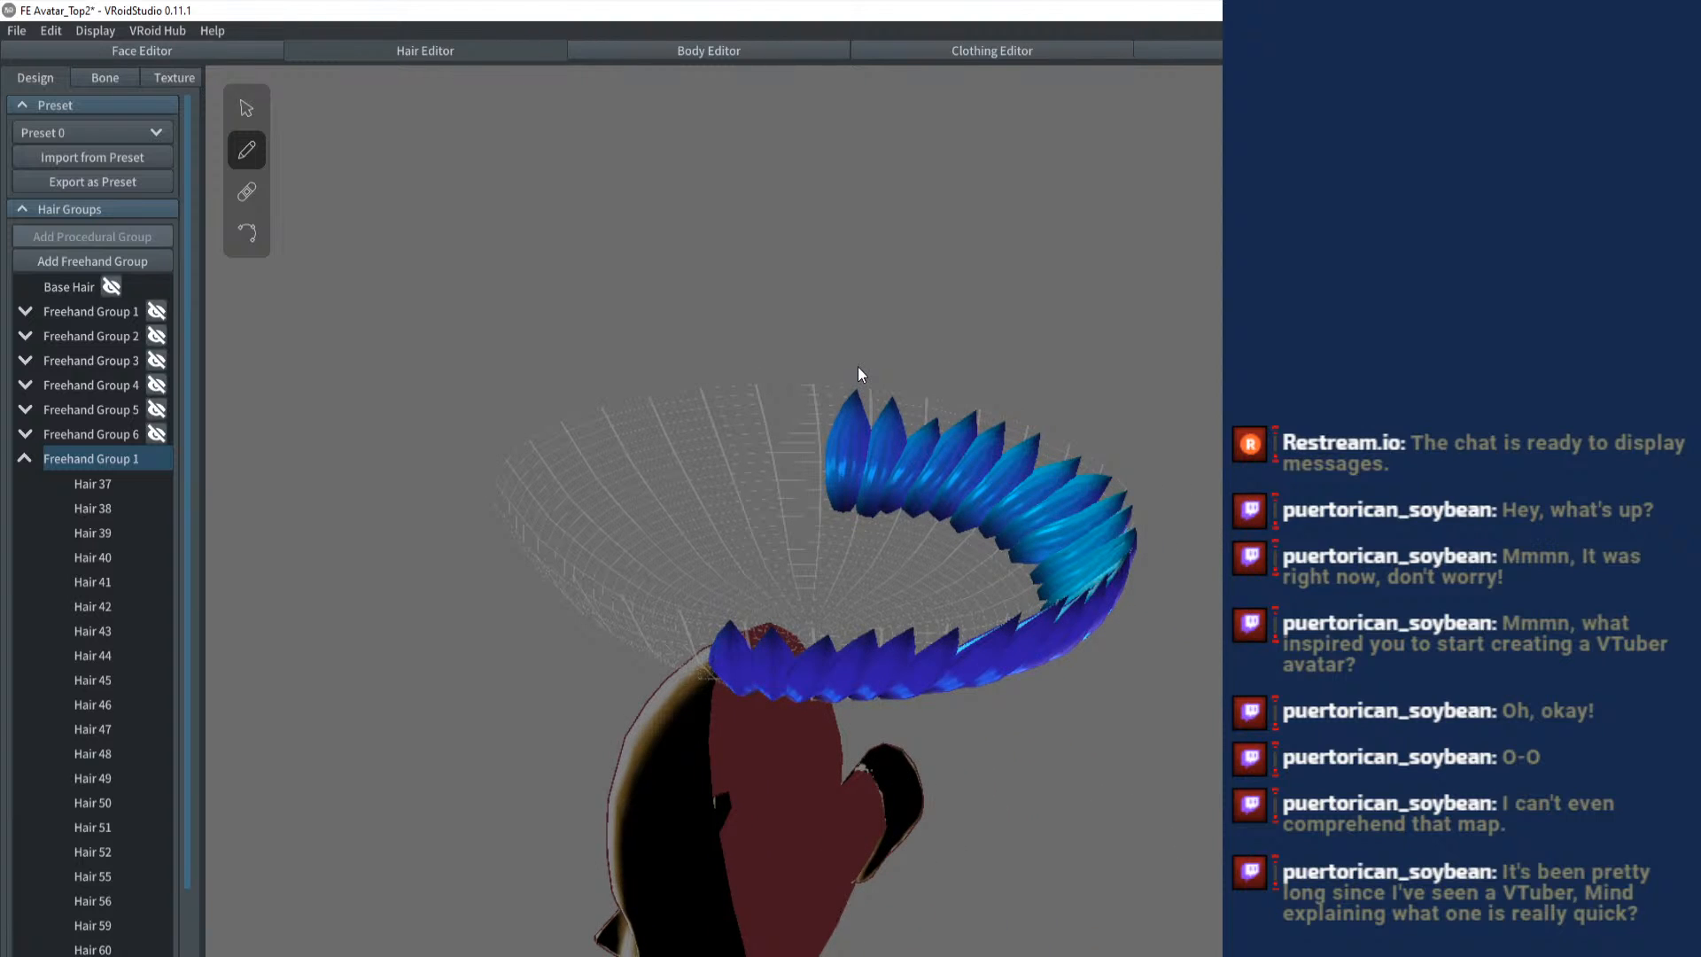
pyautogui.moveTo(810, 498); pyautogui.dragTo(812, 369)
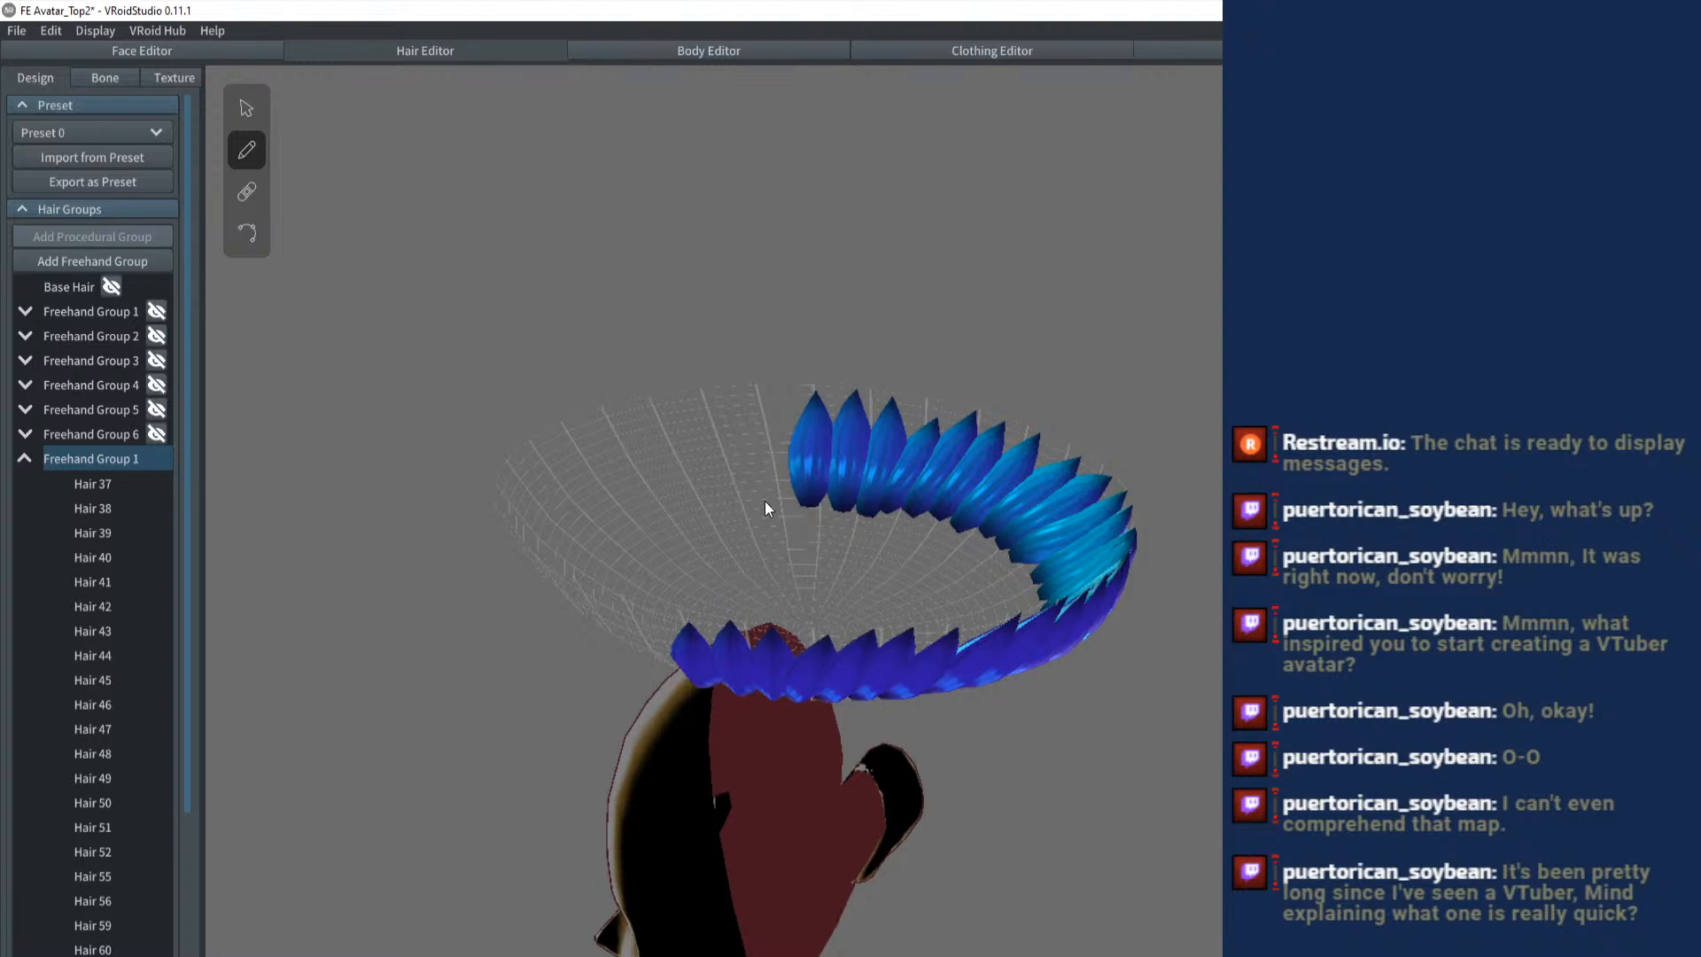
pyautogui.hotkey('ctrl', 'z')
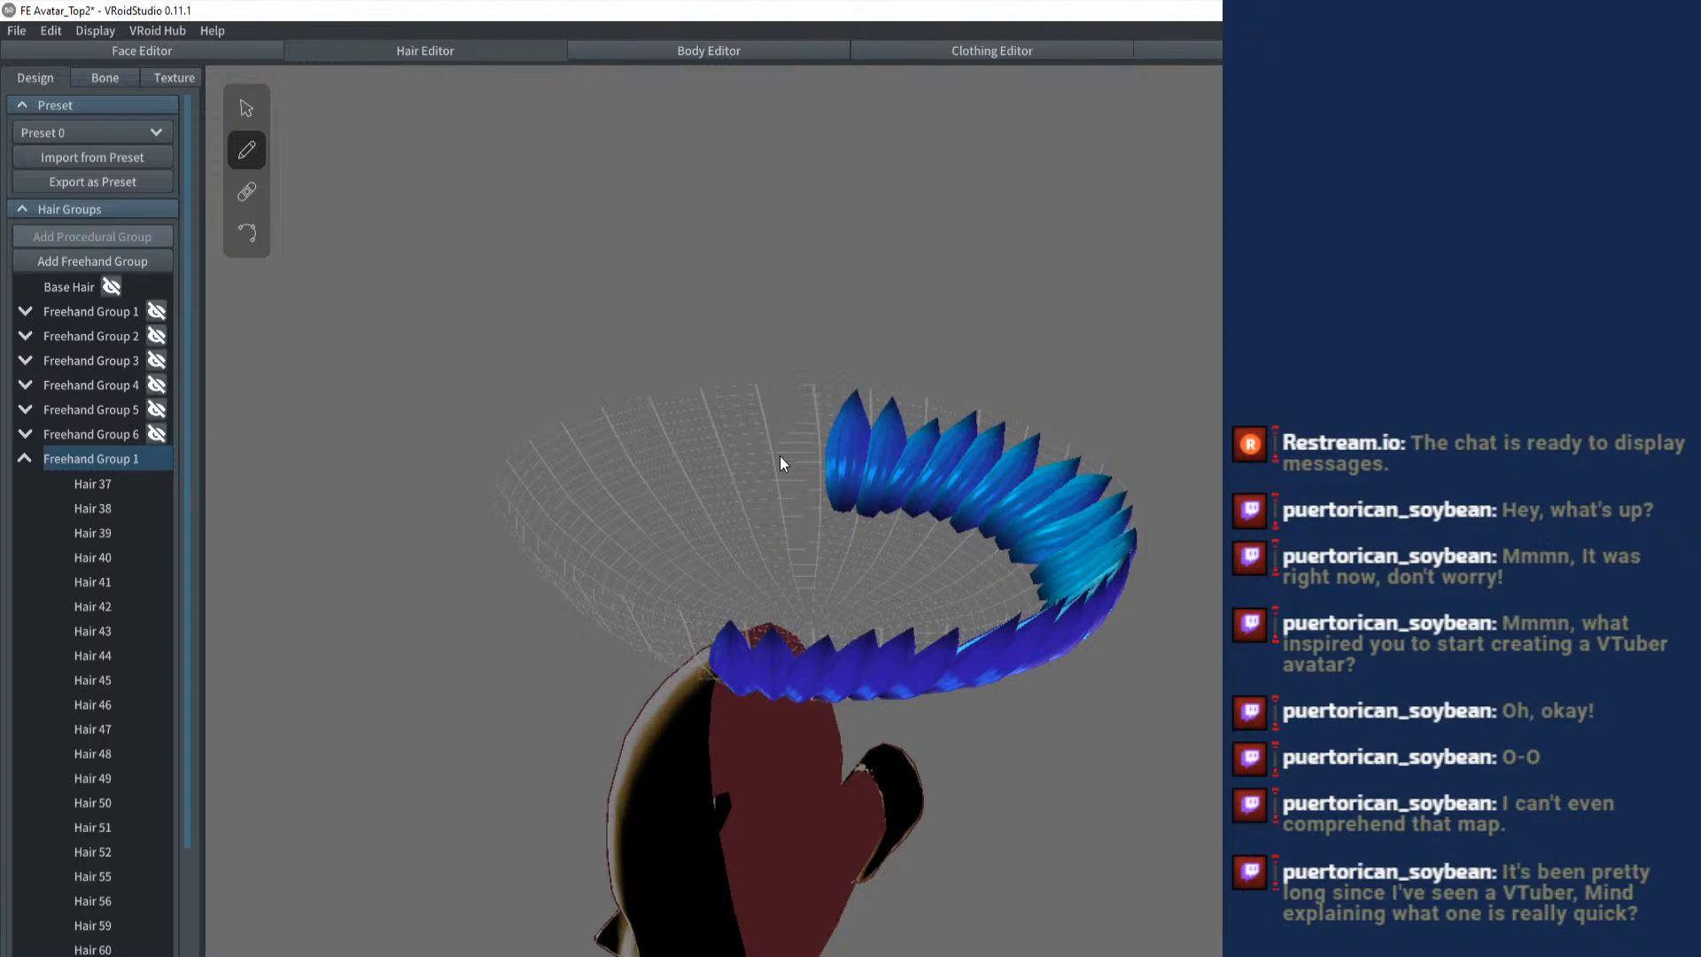
pyautogui.moveTo(814, 496); pyautogui.dragTo(822, 375)
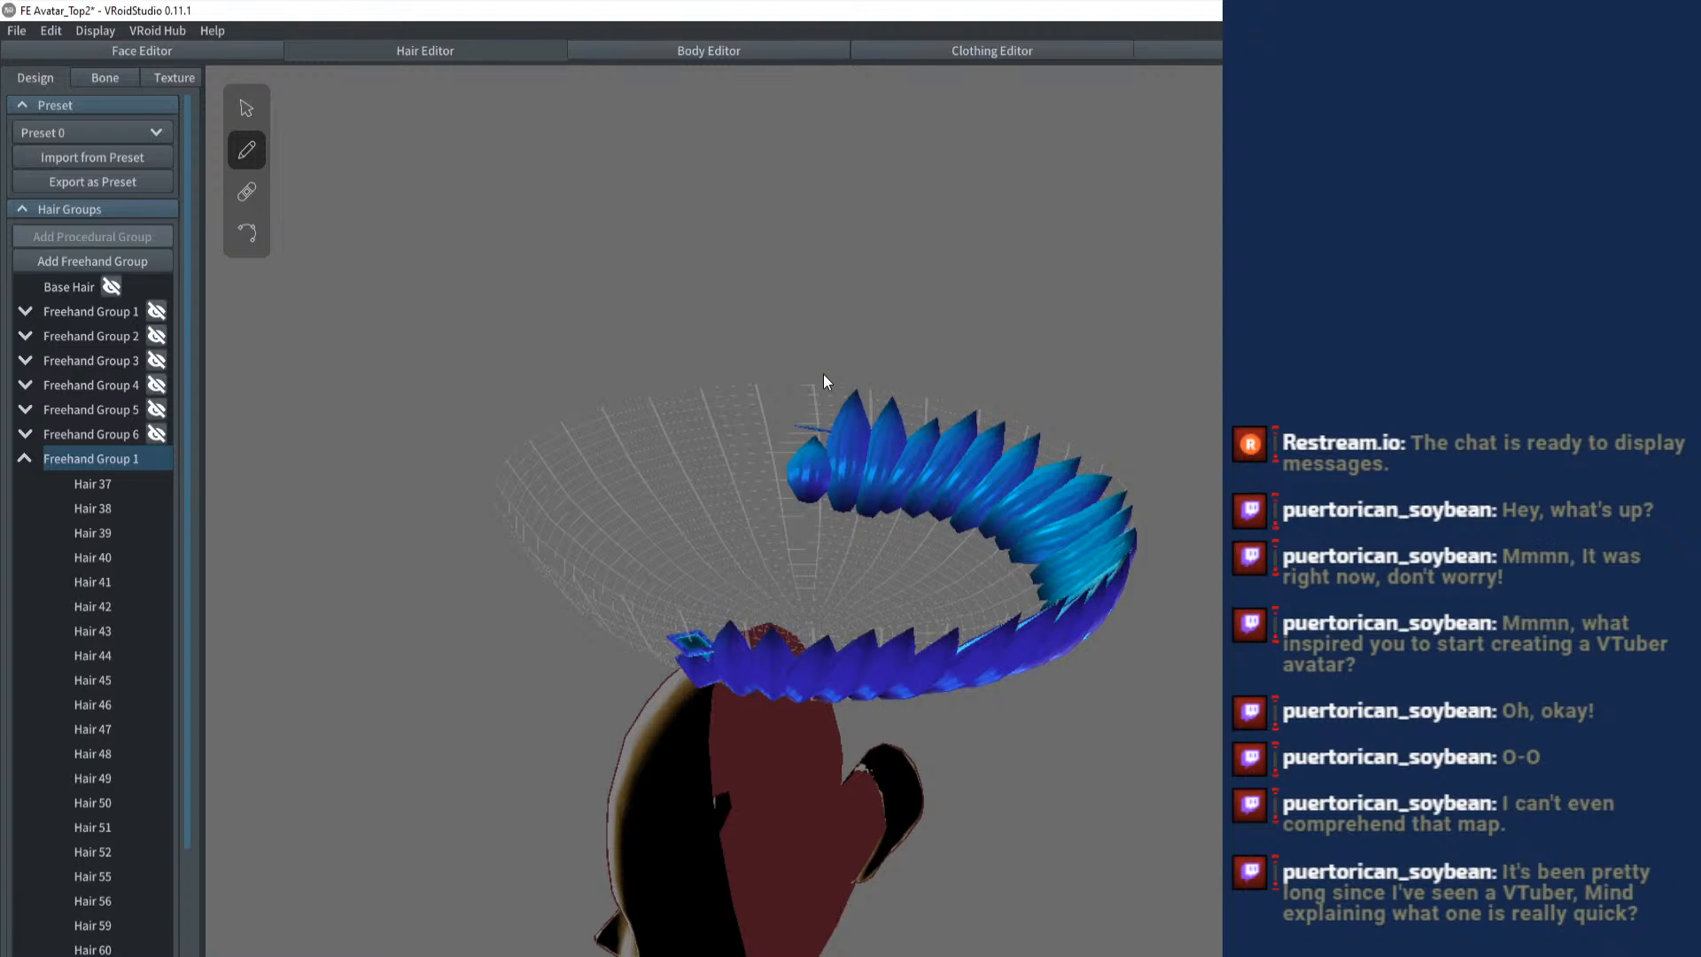
pyautogui.hotkey('ctrl', 'z')
pyautogui.moveTo(806, 496); pyautogui.dragTo(816, 362)
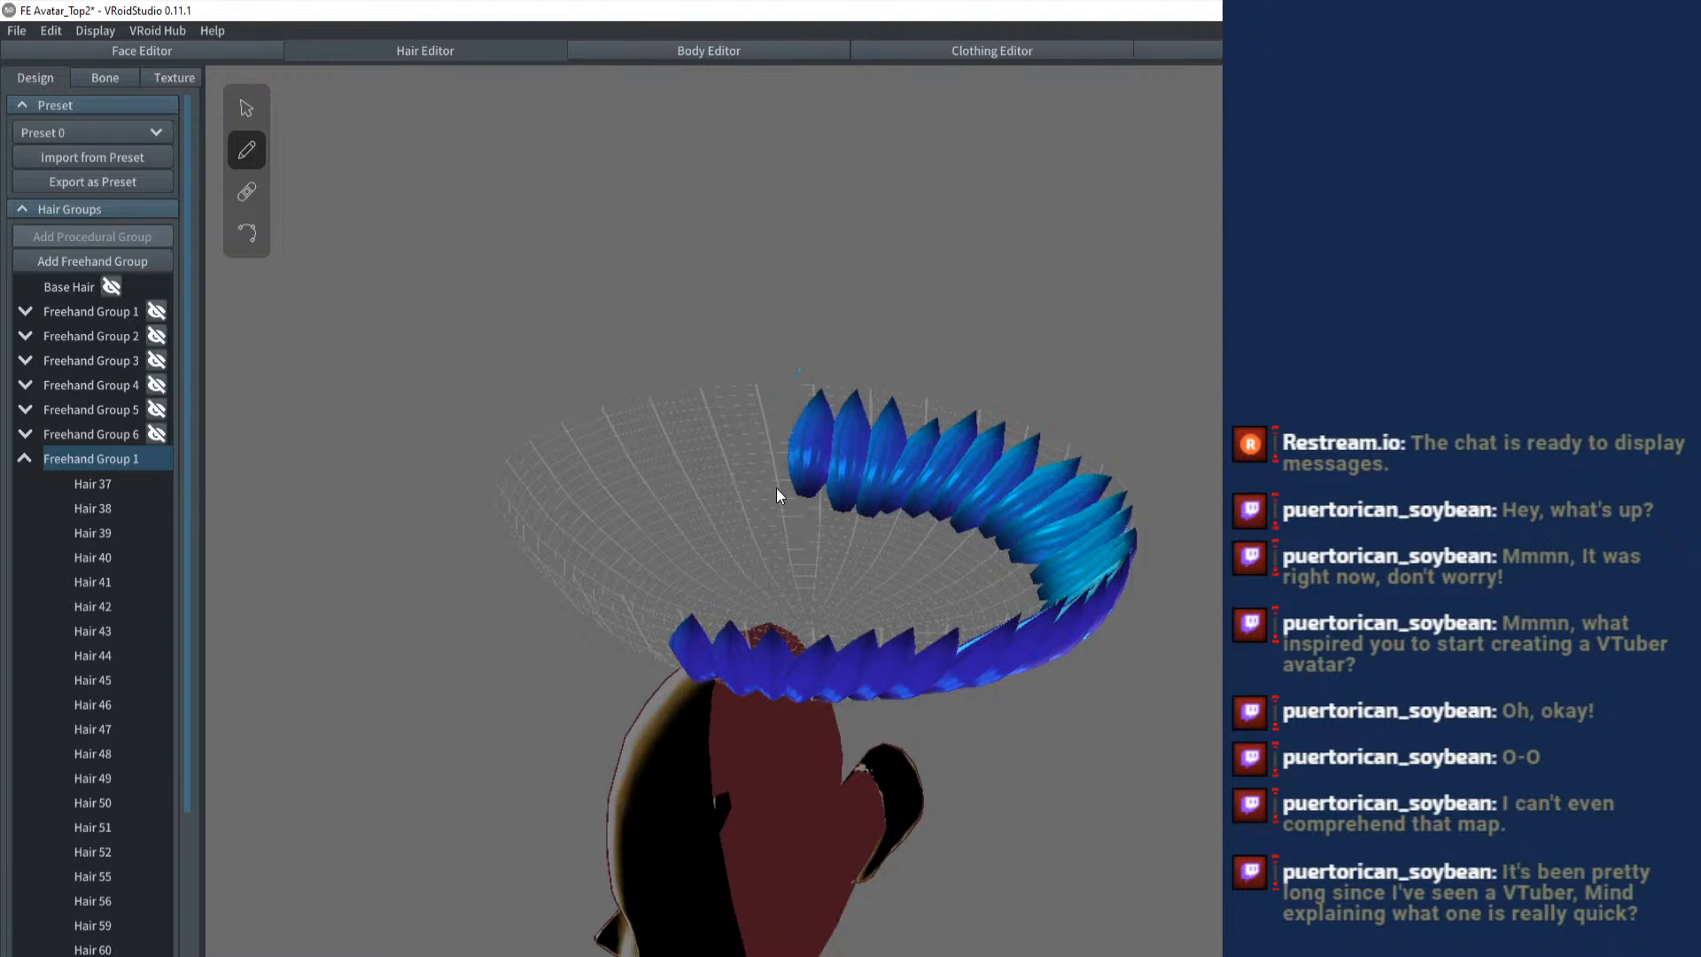
# - Redraw the next mirrored strand pair until it sits close against the end of the row
pyautogui.moveTo(771, 496); pyautogui.dragTo(778, 368)
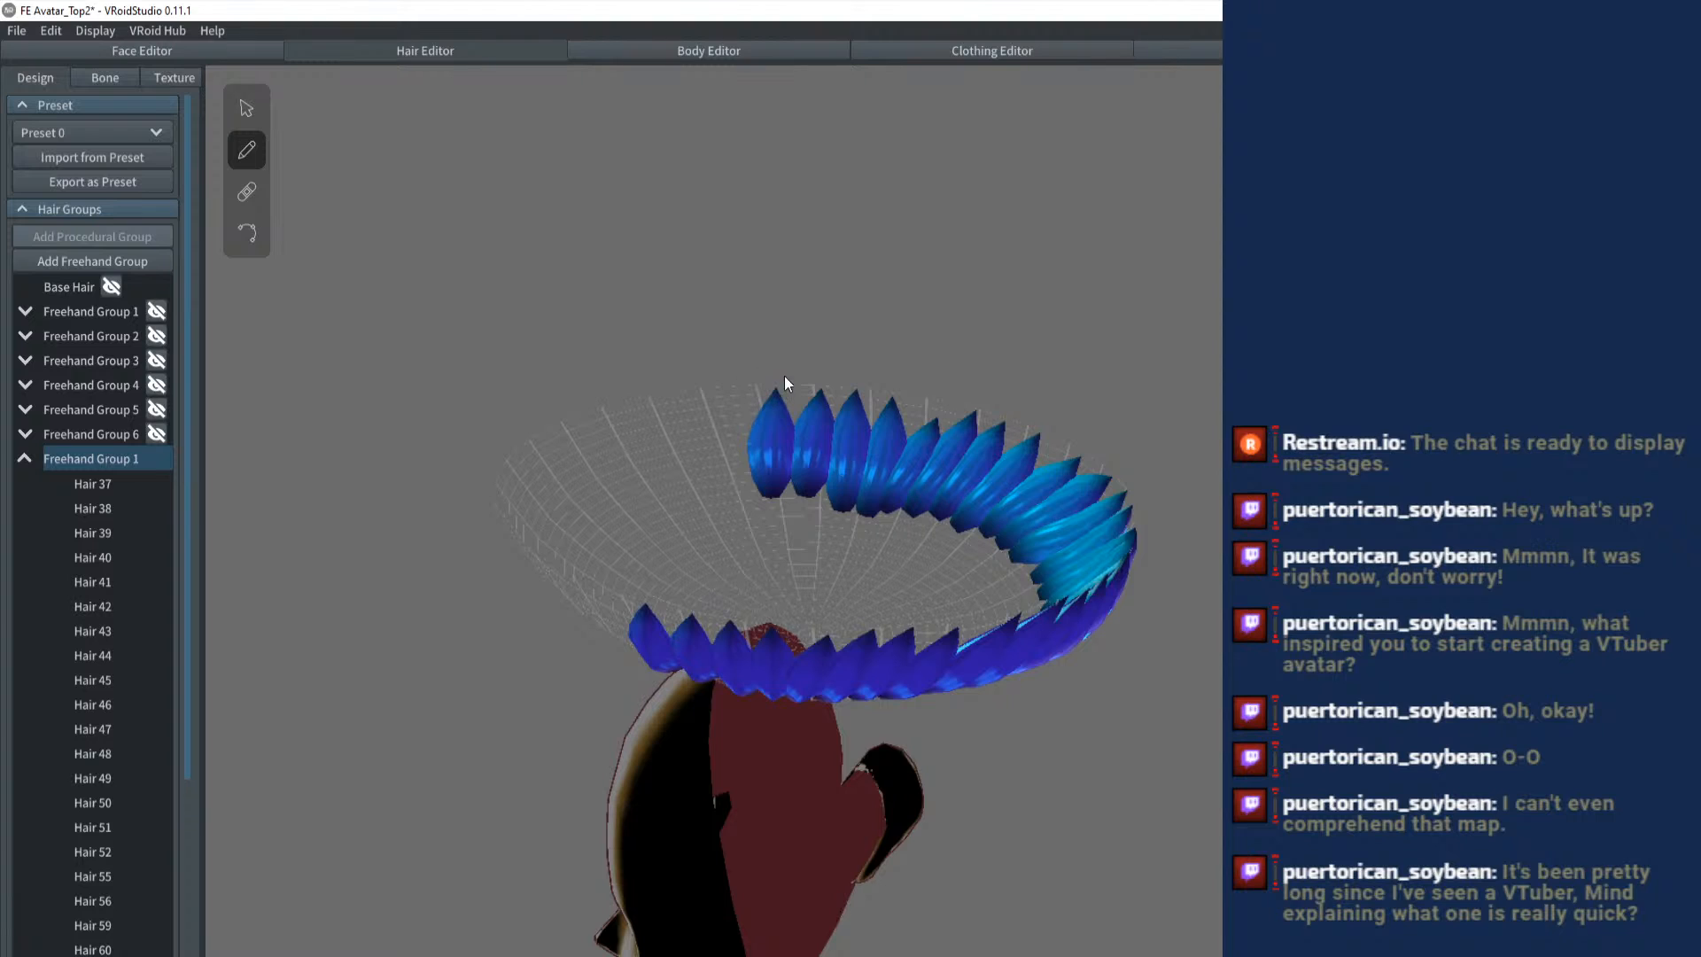
pyautogui.moveTo(774, 361); pyautogui.dragTo(736, 379)
pyautogui.hotkey('ctrl', 'z')
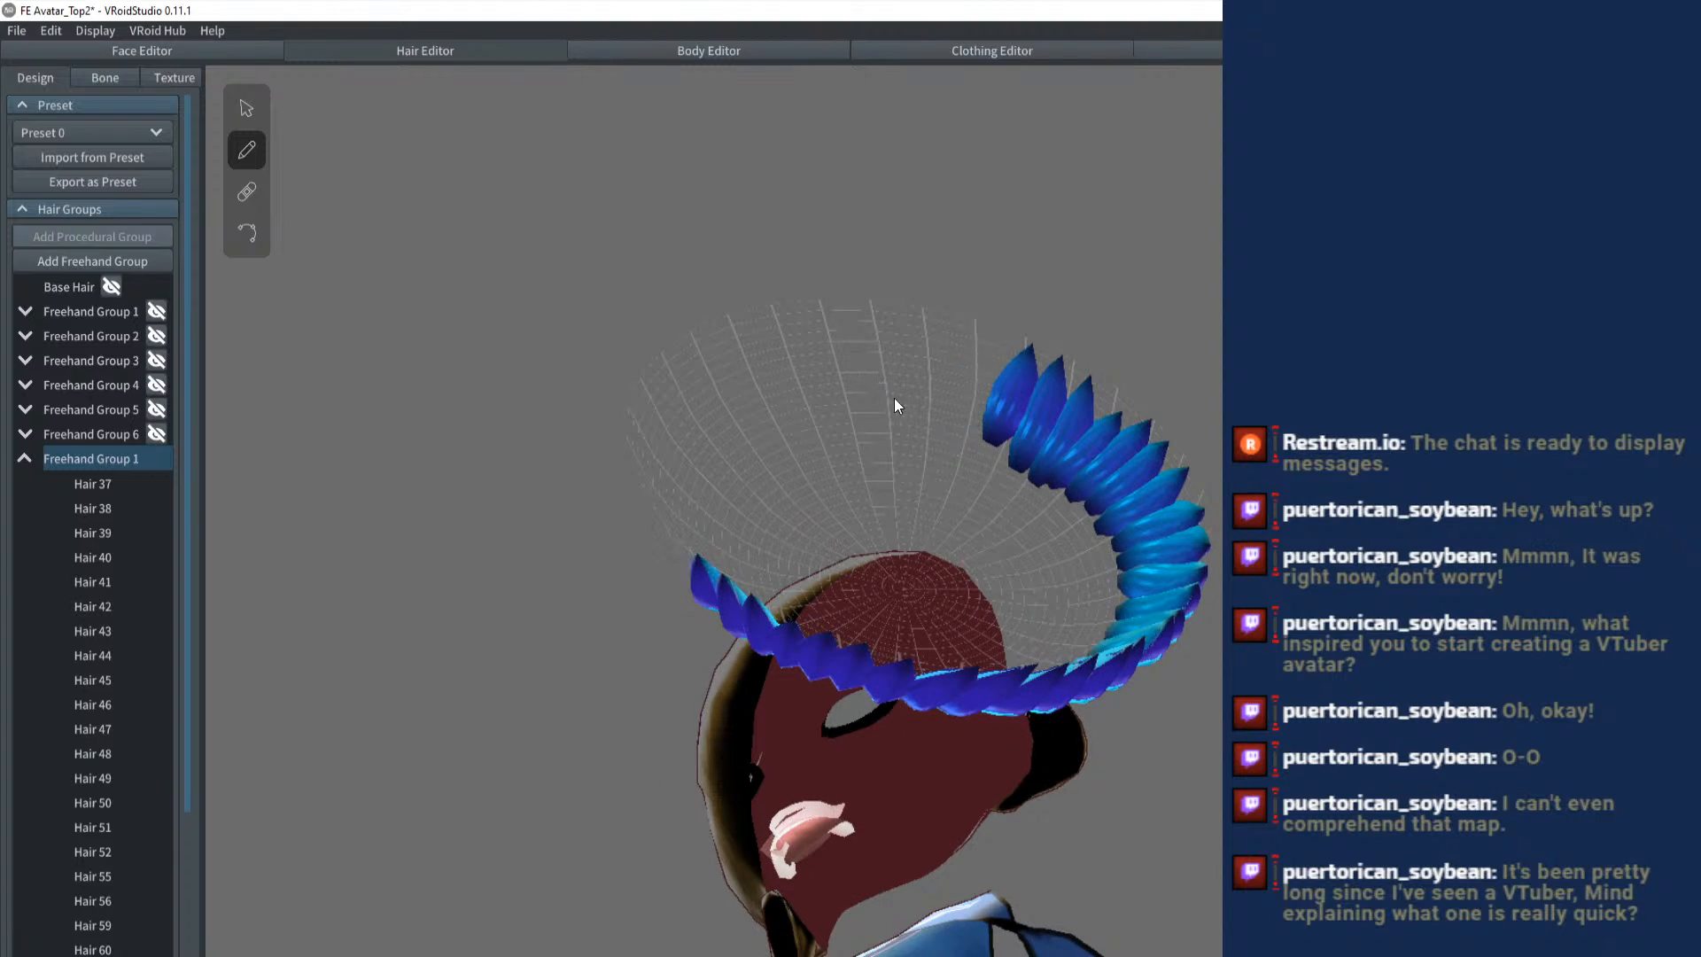
pyautogui.moveTo(954, 423); pyautogui.dragTo(997, 315)
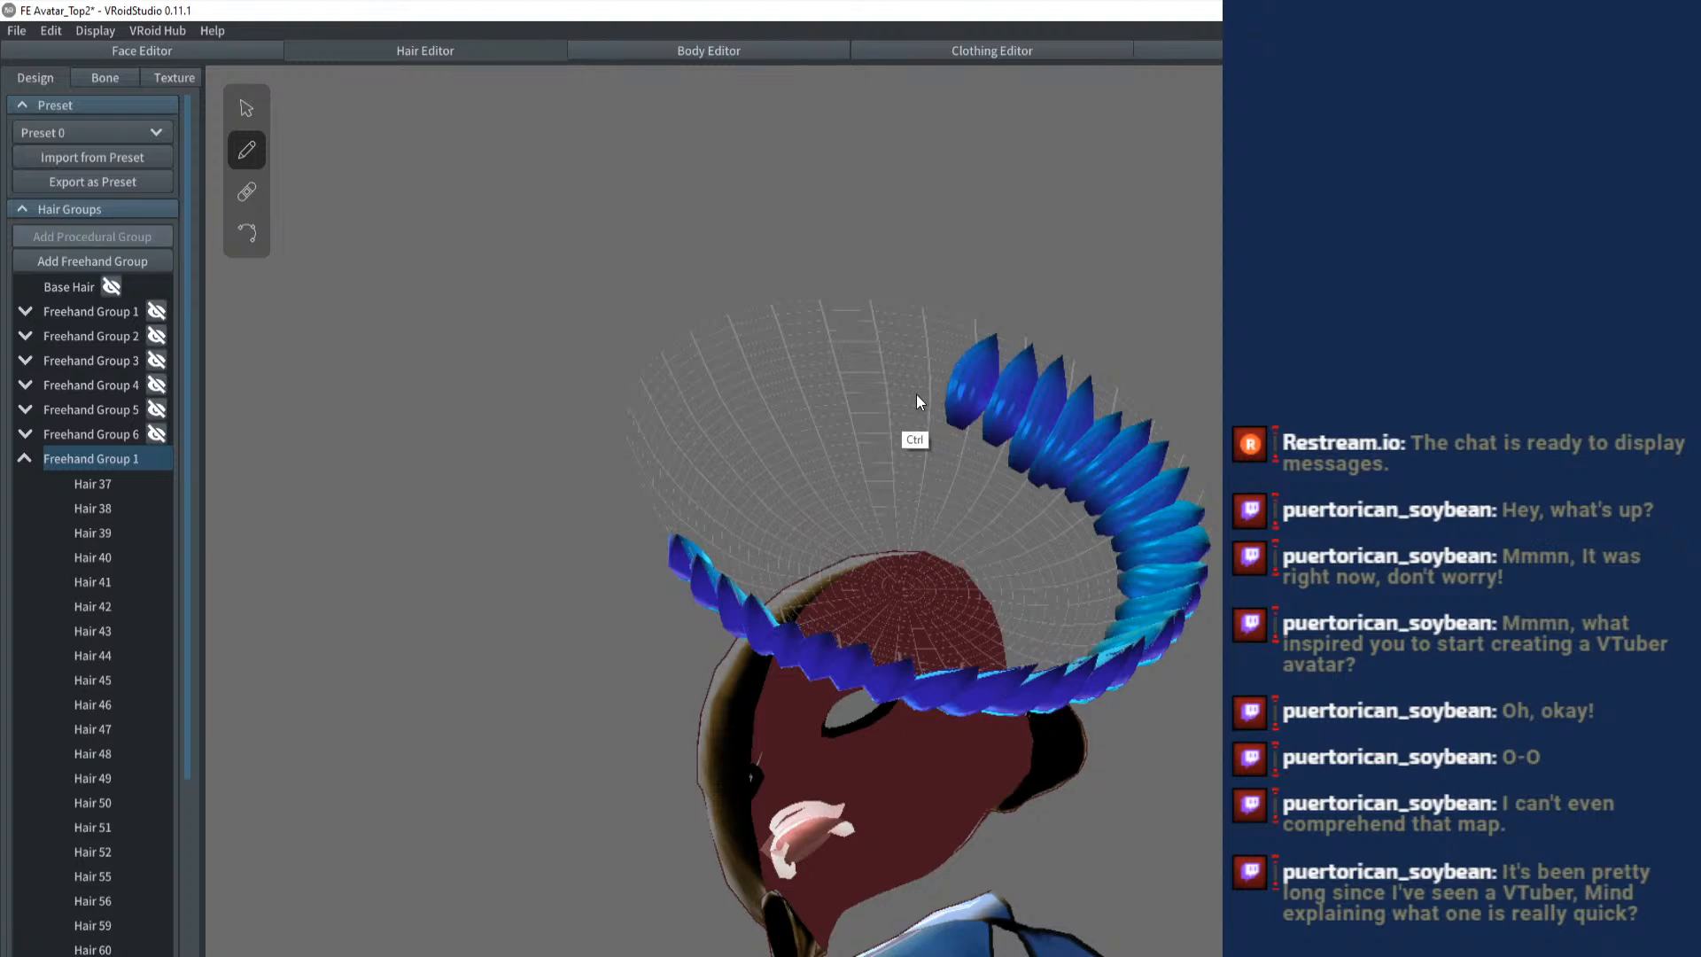
pyautogui.hotkey('ctrl', 'z')
pyautogui.moveTo(957, 427); pyautogui.dragTo(1013, 324)
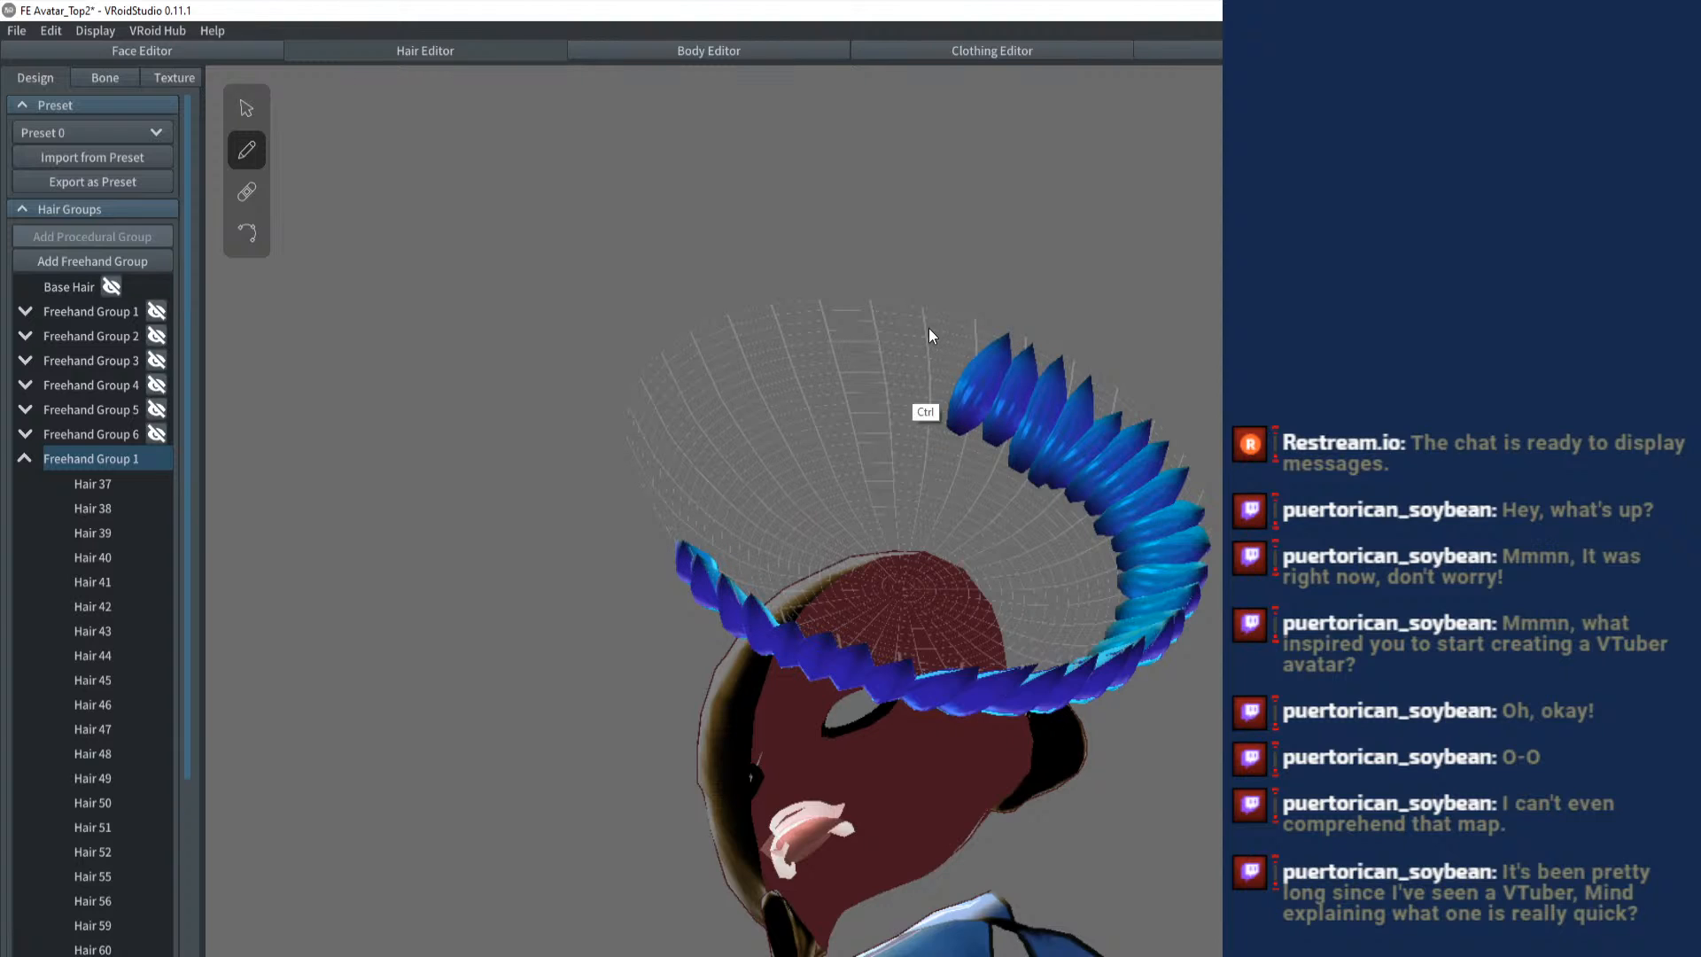
# - Brush further overlapping mirrored strand pairs along the rim toward the back of the head
pyautogui.moveTo(917, 370); pyautogui.dragTo(828, 365)
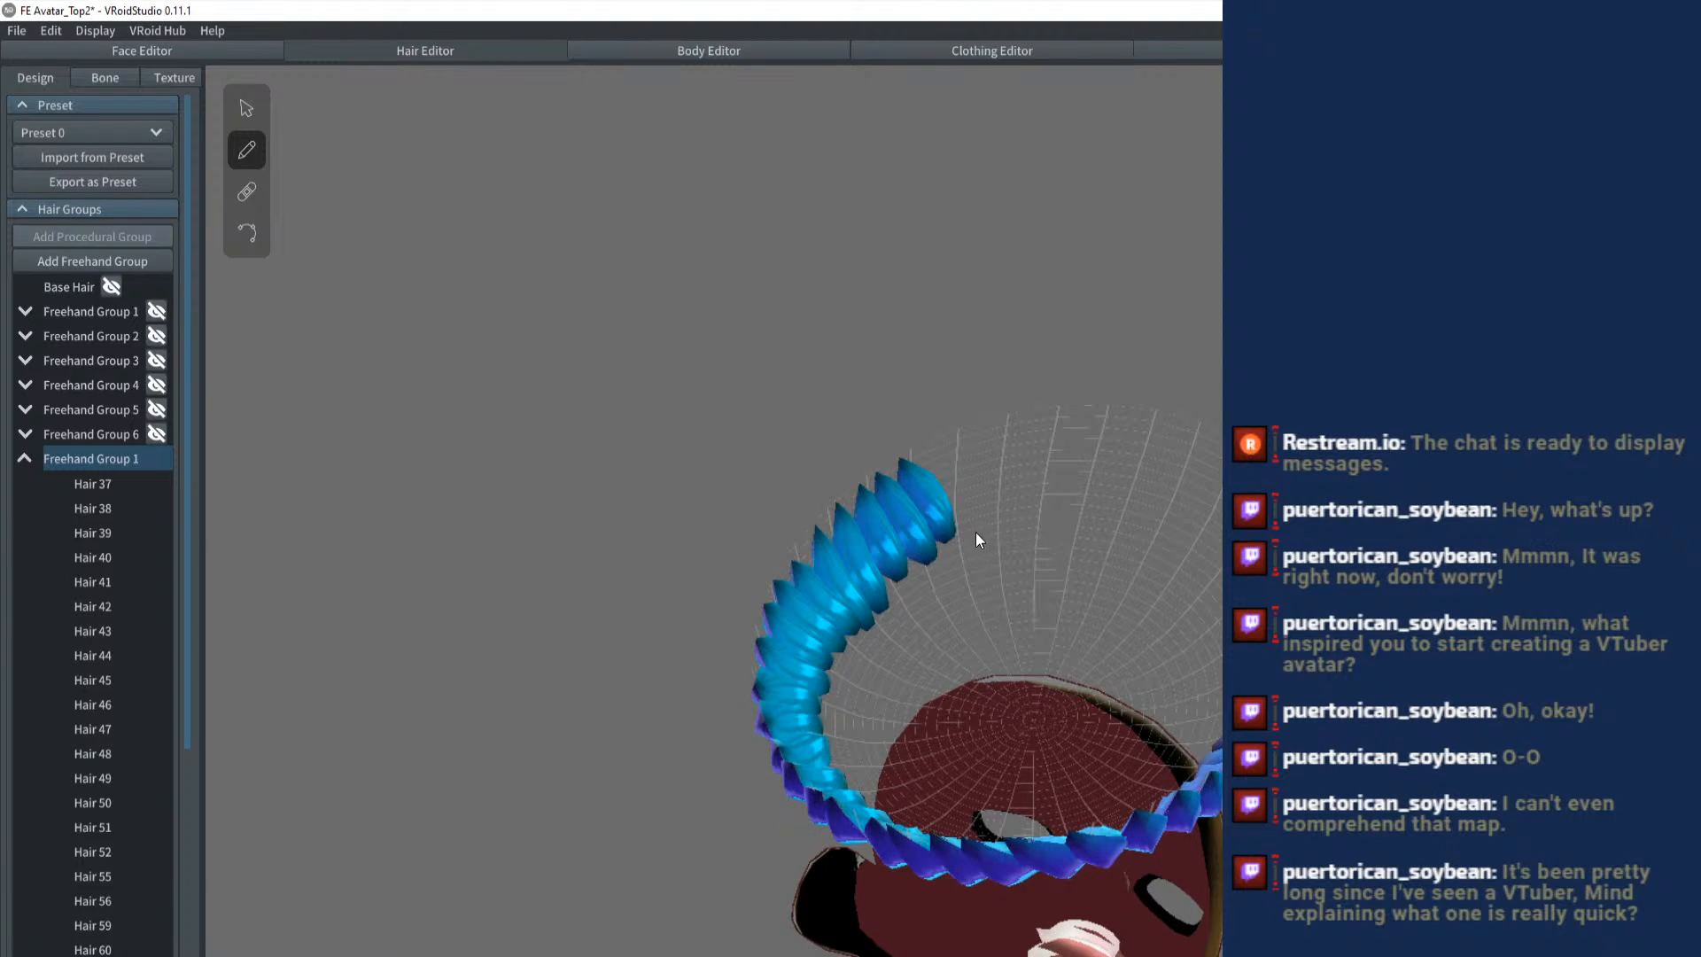
pyautogui.moveTo(946, 445); pyautogui.dragTo(958, 516)
pyautogui.moveTo(981, 439); pyautogui.dragTo(1006, 513)
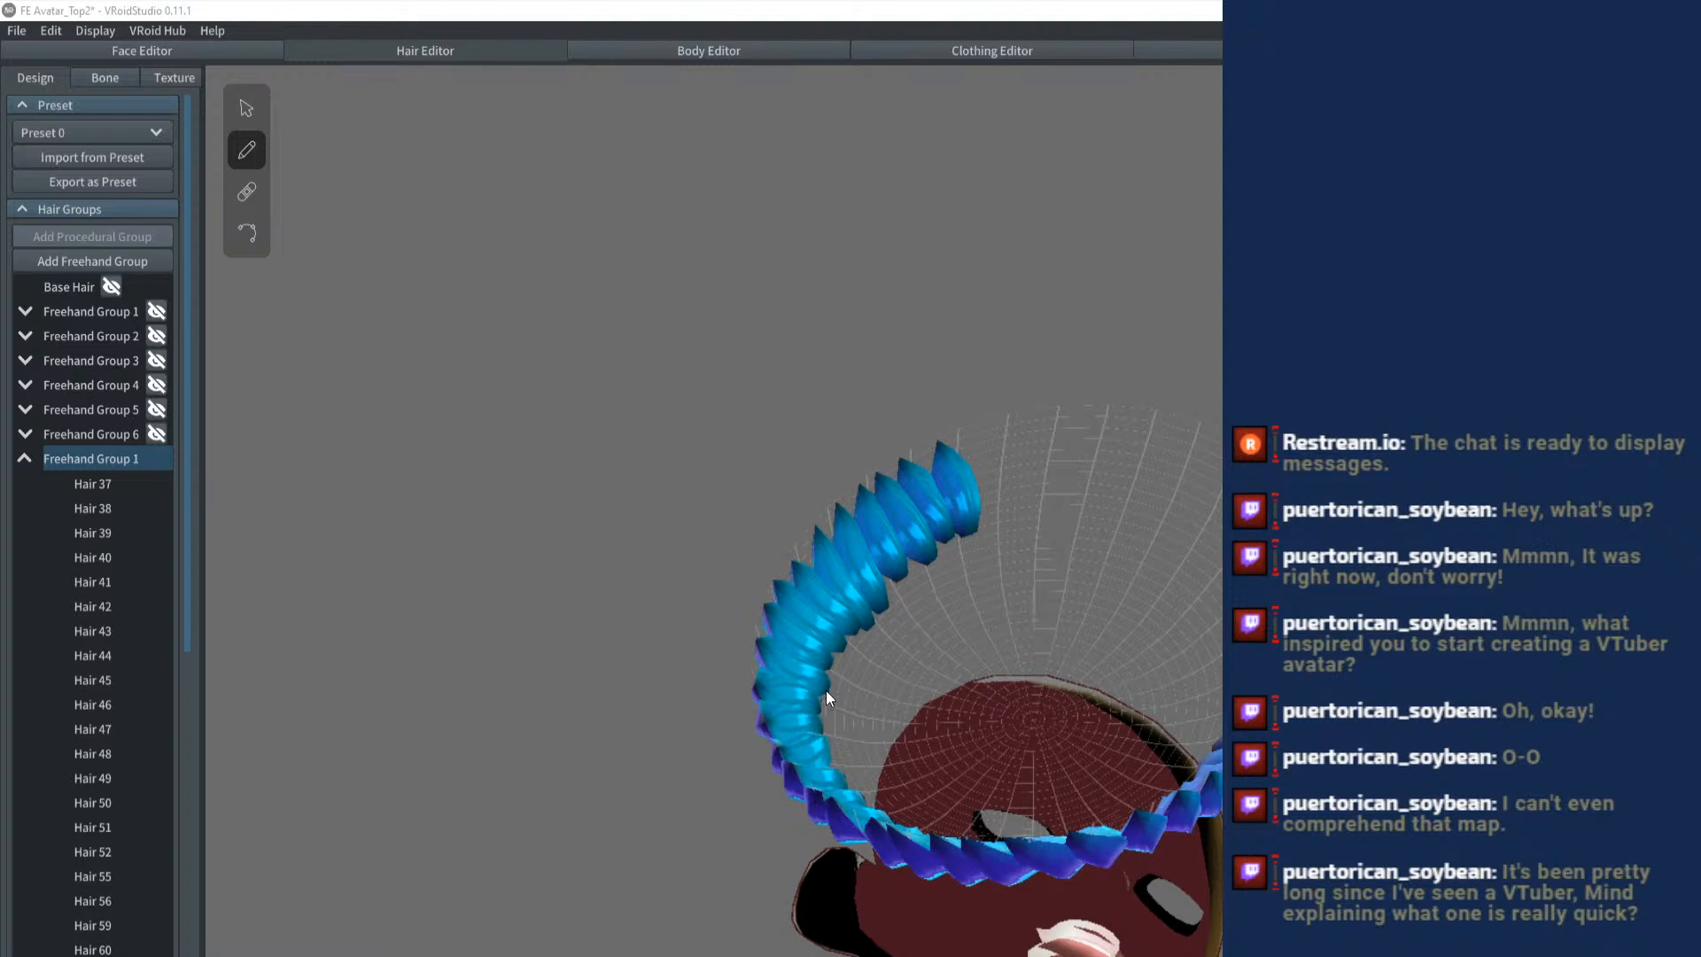
pyautogui.moveTo(894, 481); pyautogui.dragTo(853, 468)
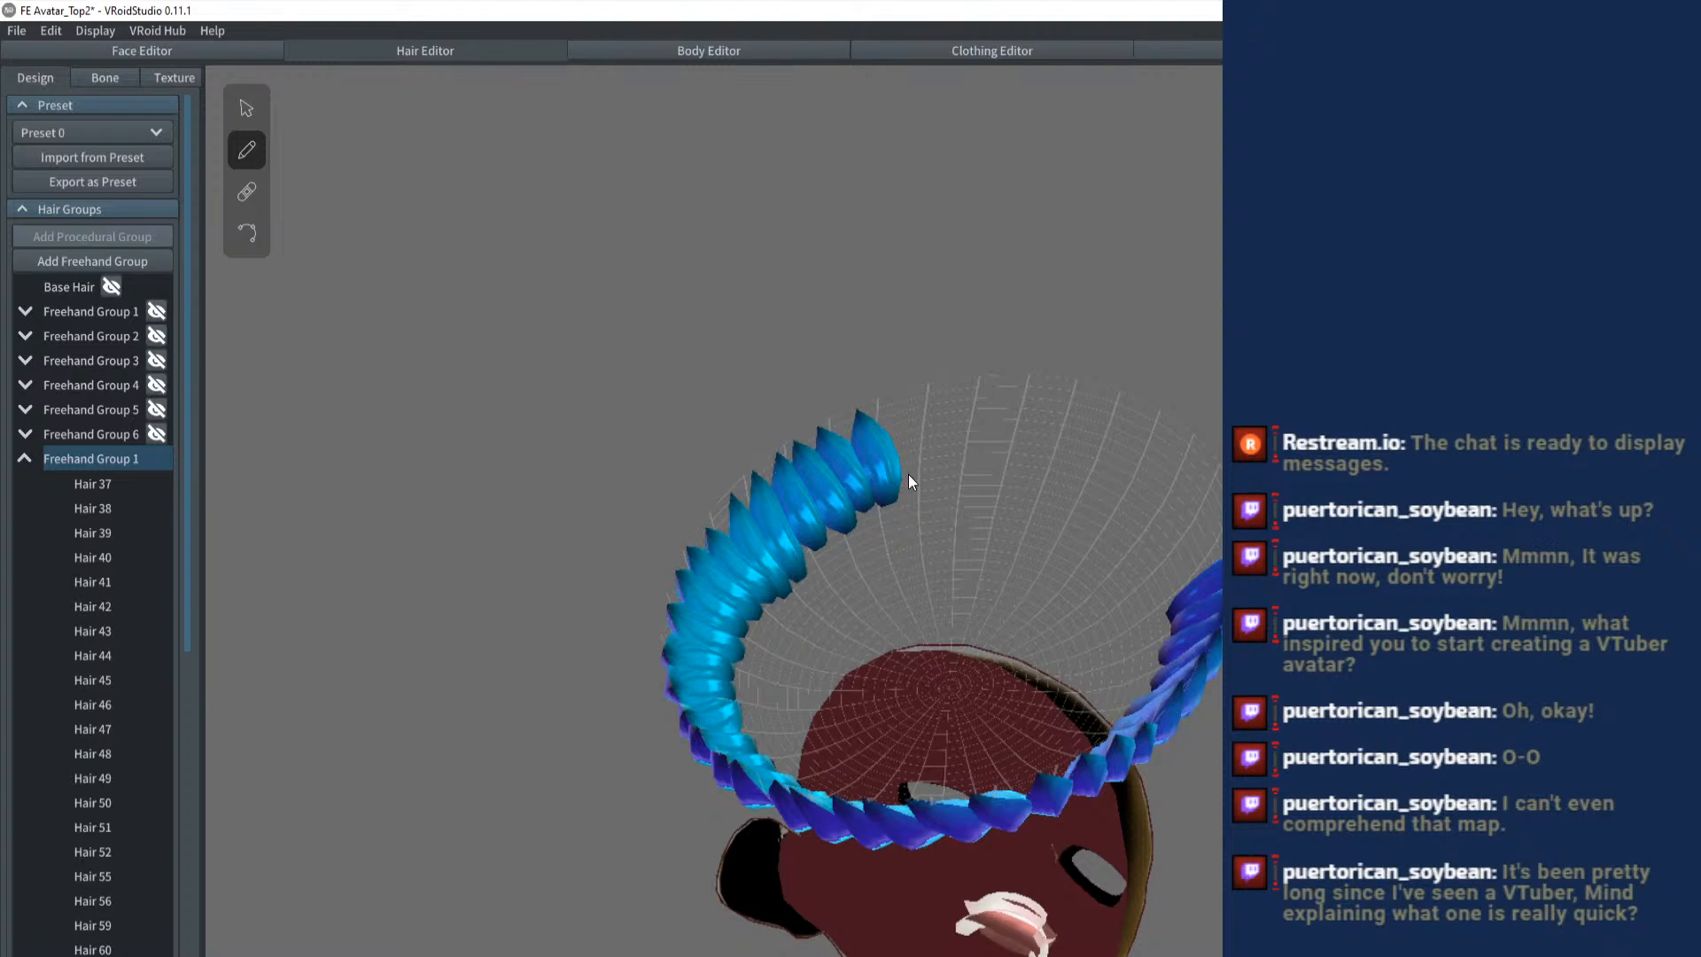
pyautogui.moveTo(907, 471)
pyautogui.mouseDown()
pyautogui.moveTo(878, 395)
pyautogui.moveTo(924, 440)
pyautogui.moveTo(927, 473)
pyautogui.moveTo(923, 408)
pyautogui.mouseUp()
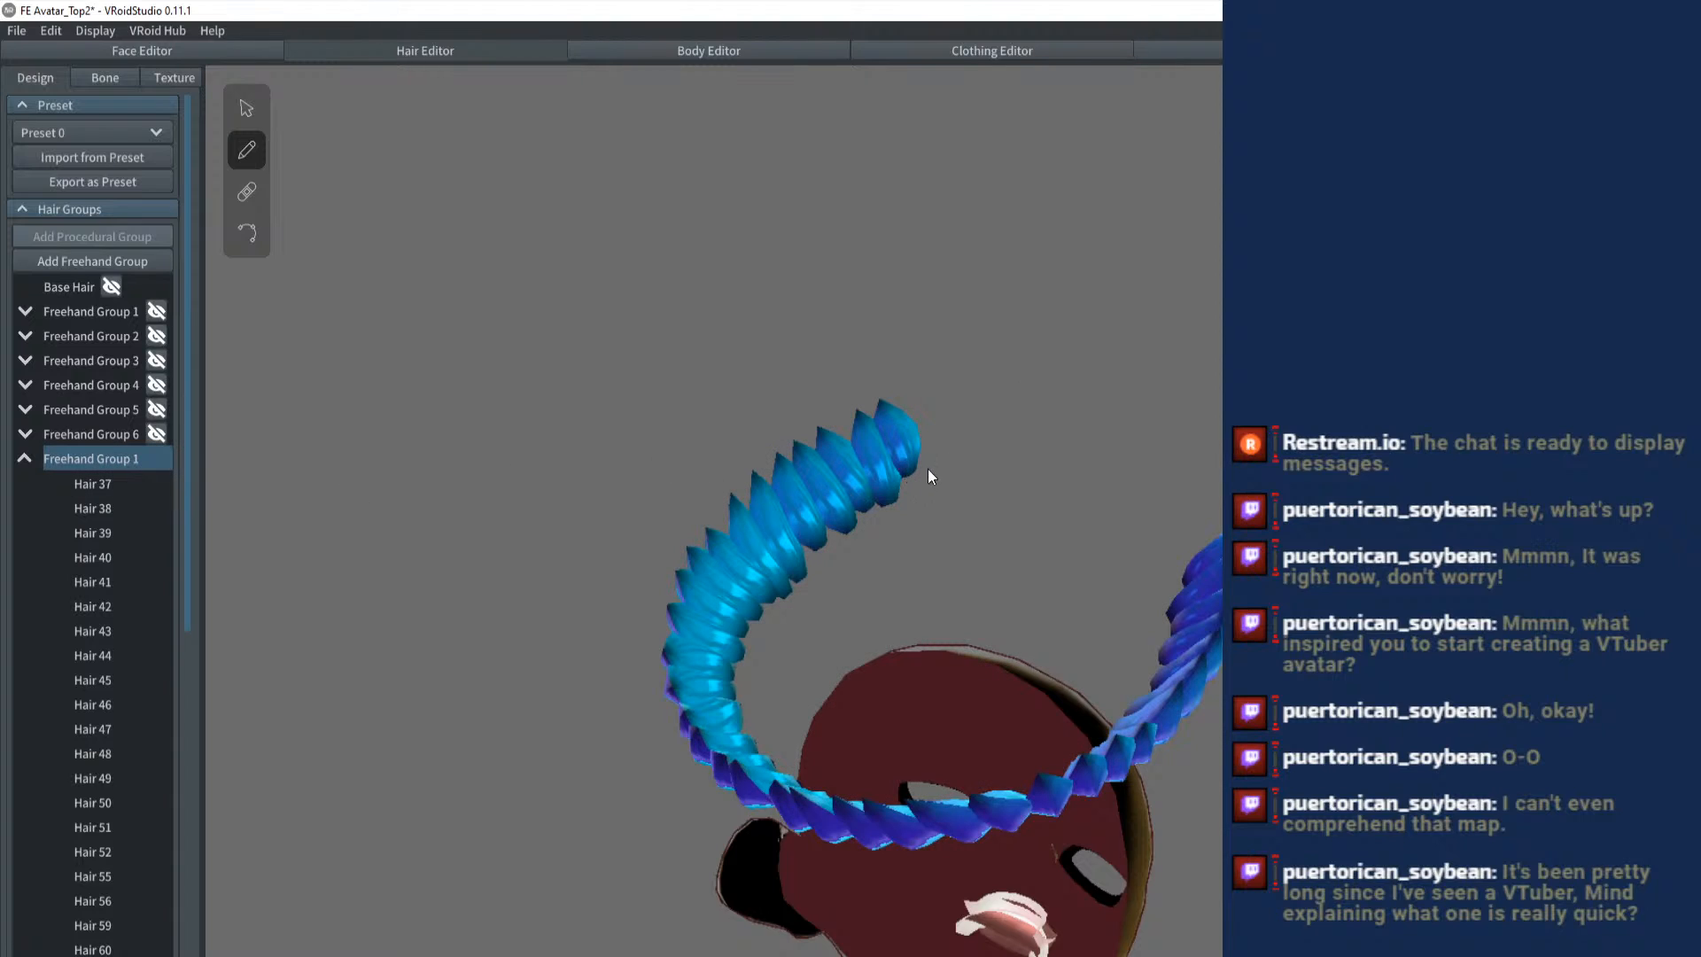
pyautogui.moveTo(925, 466); pyautogui.dragTo(919, 389)
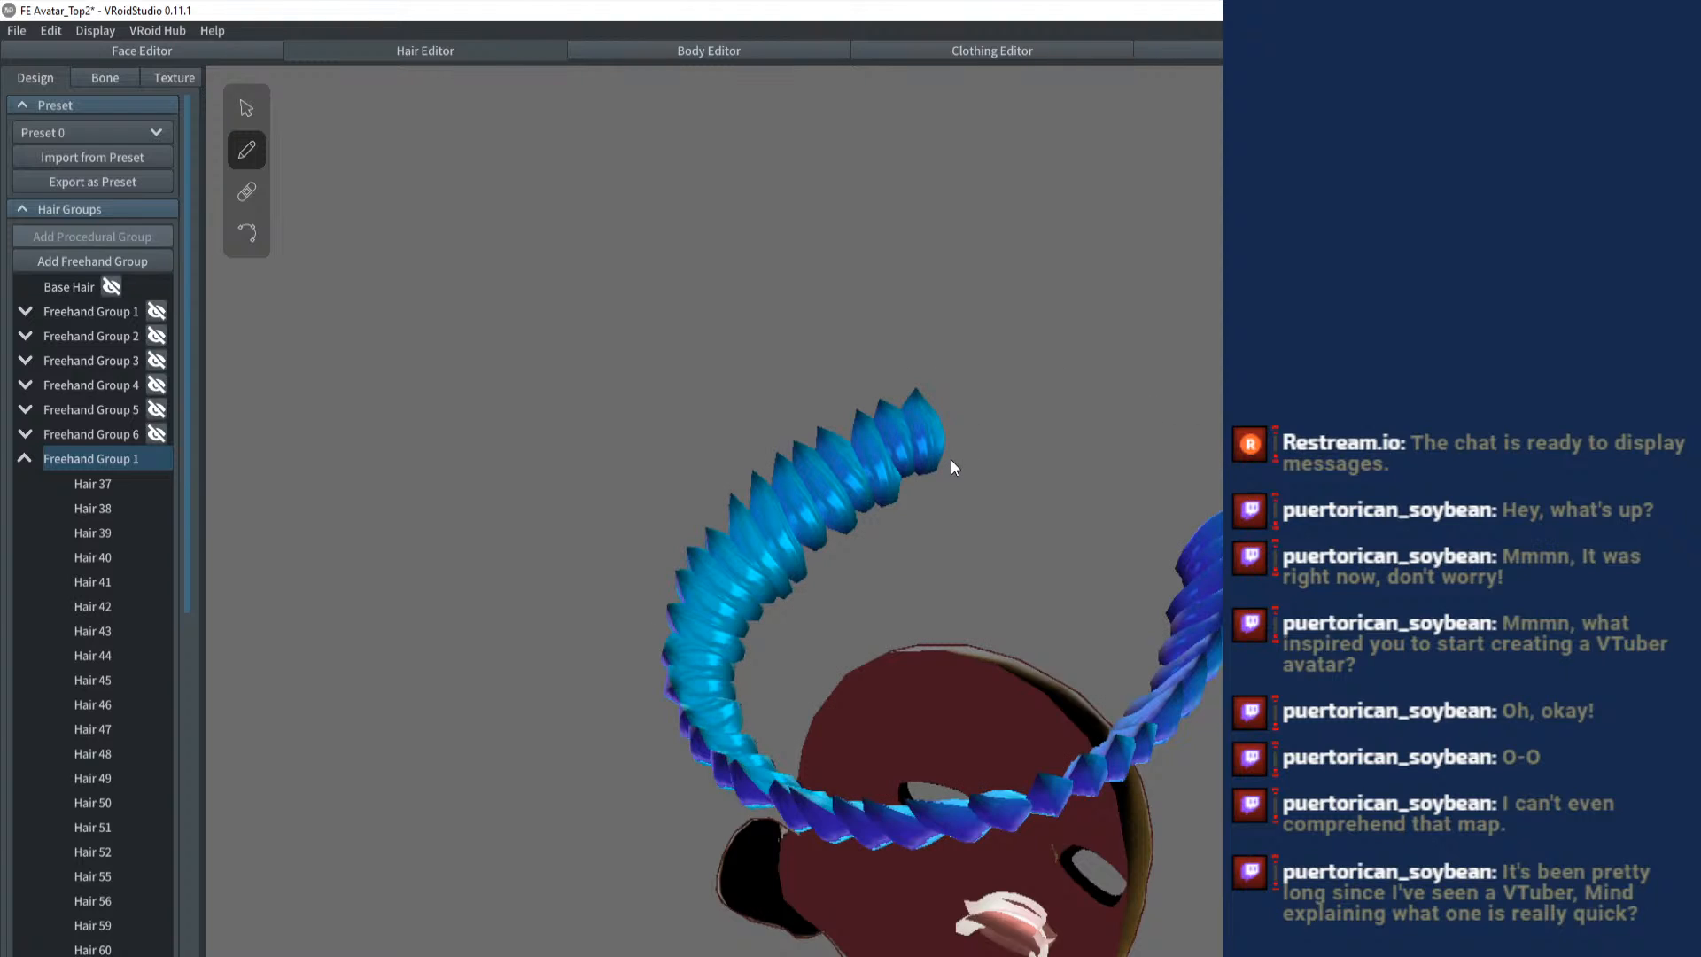
# - Reselect the expanded Freehand Group 1 and brush the remaining mirrored strands to close the ring at the back centre
pyautogui.click(85, 455)
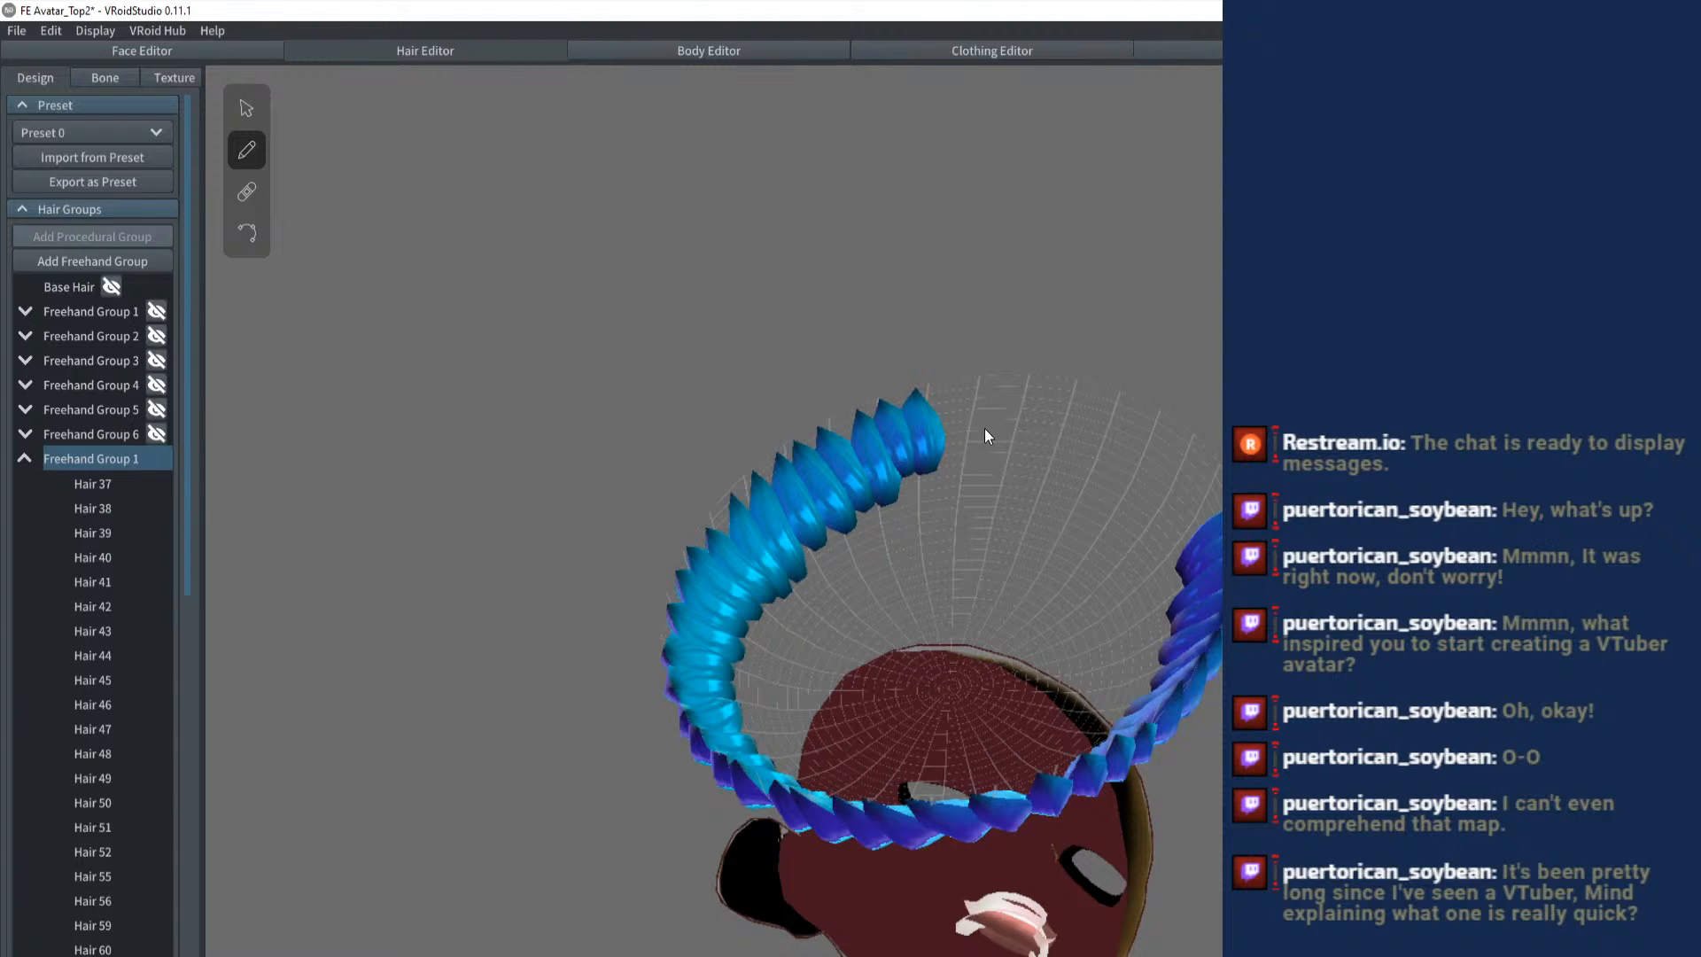
pyautogui.moveTo(948, 472); pyautogui.dragTo(955, 406)
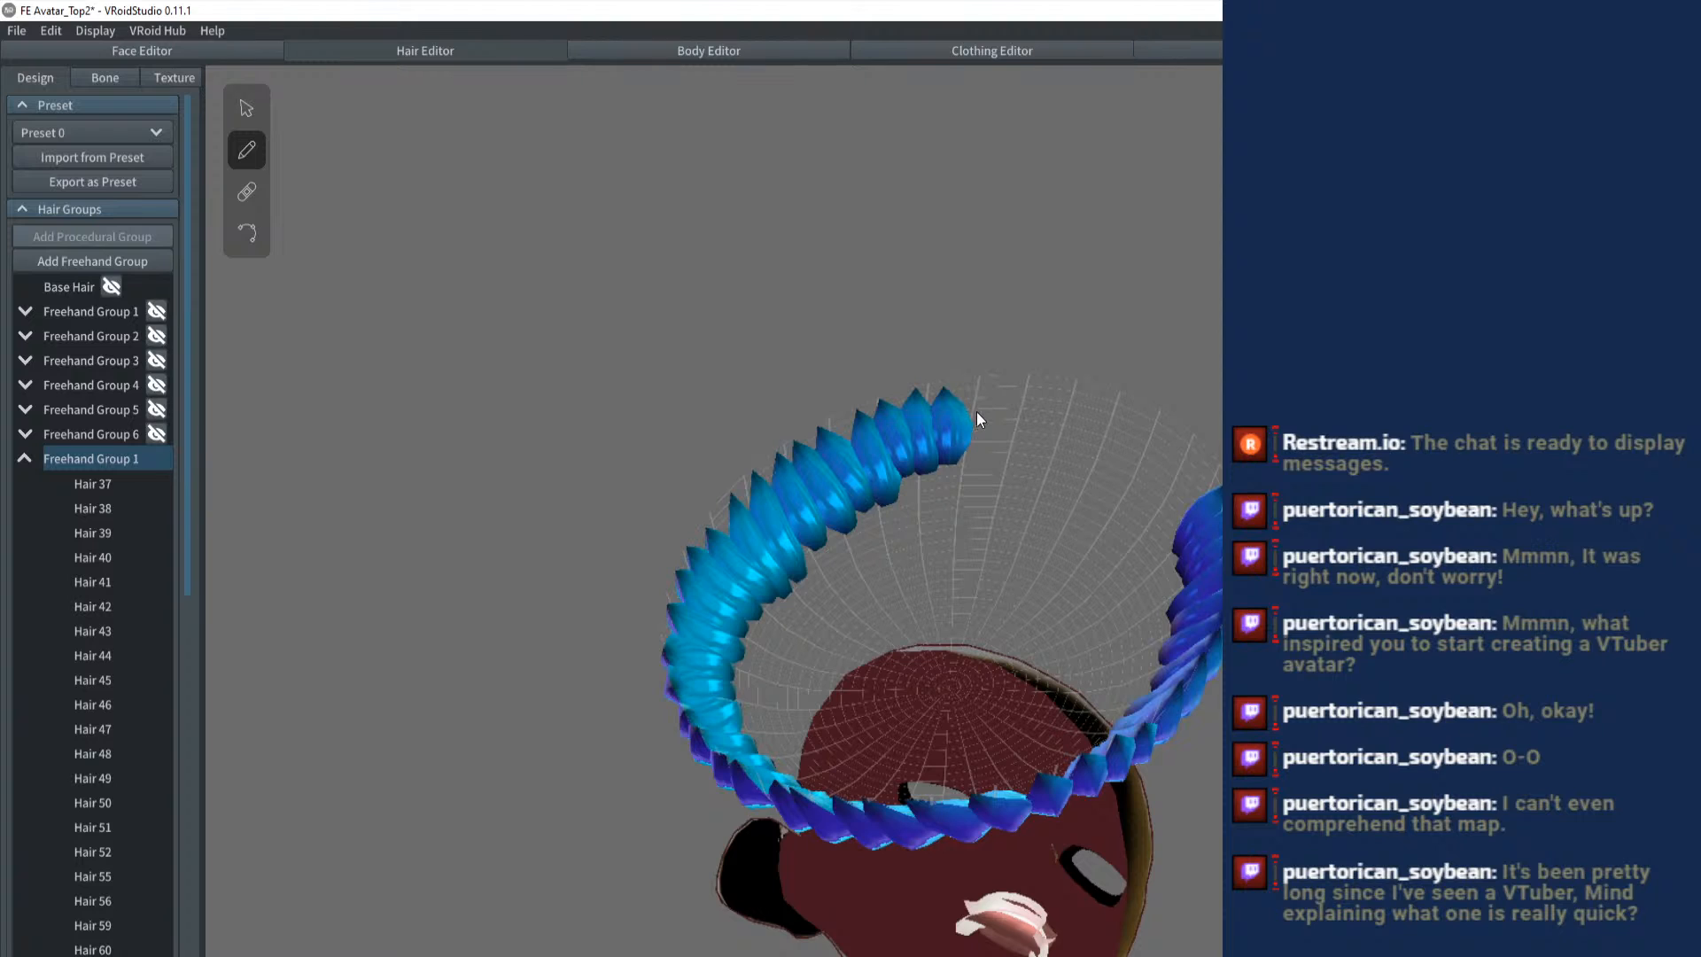
pyautogui.moveTo(971, 473); pyautogui.dragTo(970, 472)
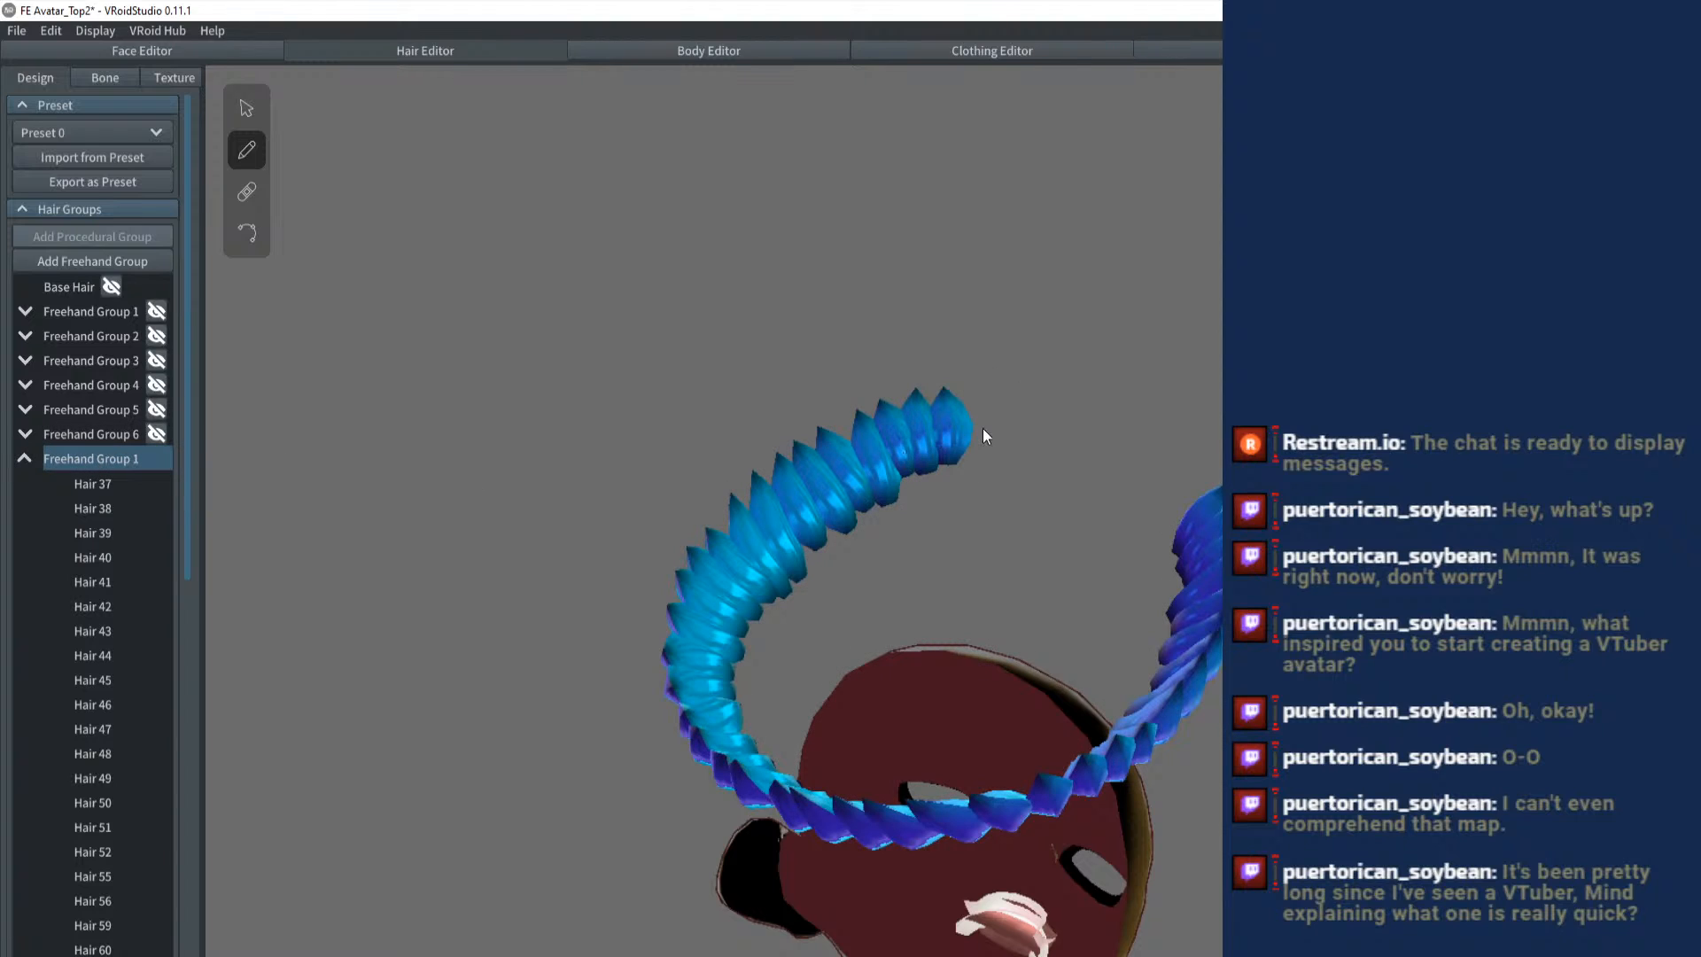
pyautogui.moveTo(981, 427); pyautogui.dragTo(932, 423)
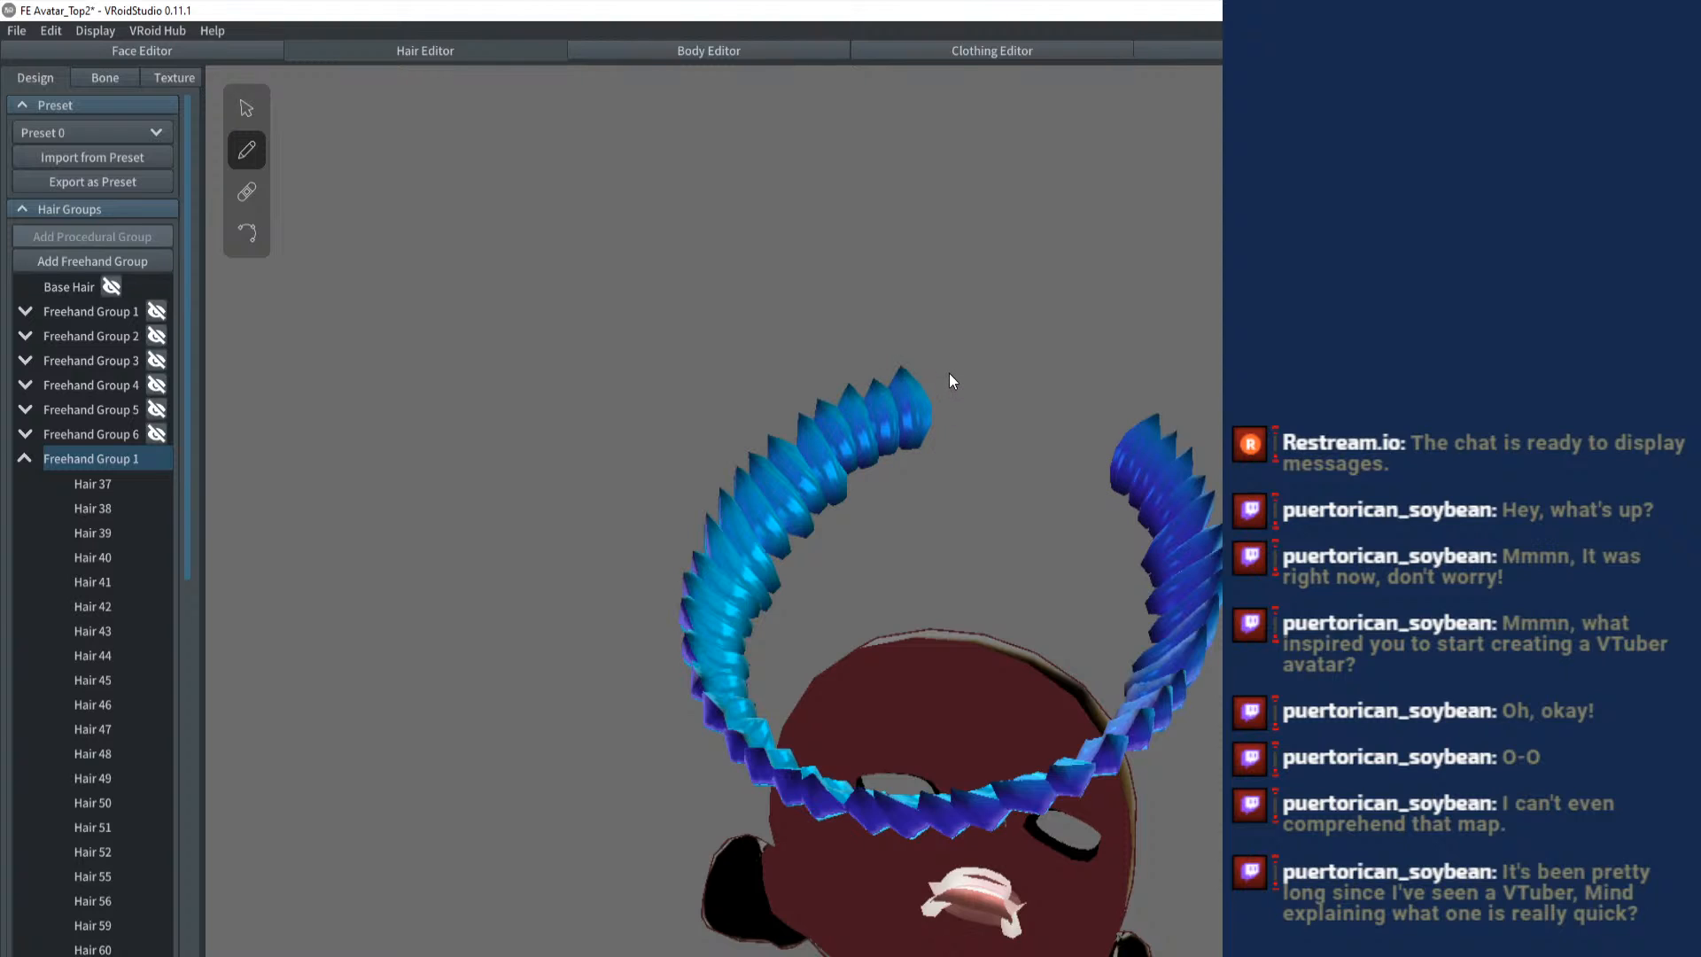
pyautogui.moveTo(933, 445); pyautogui.dragTo(921, 368)
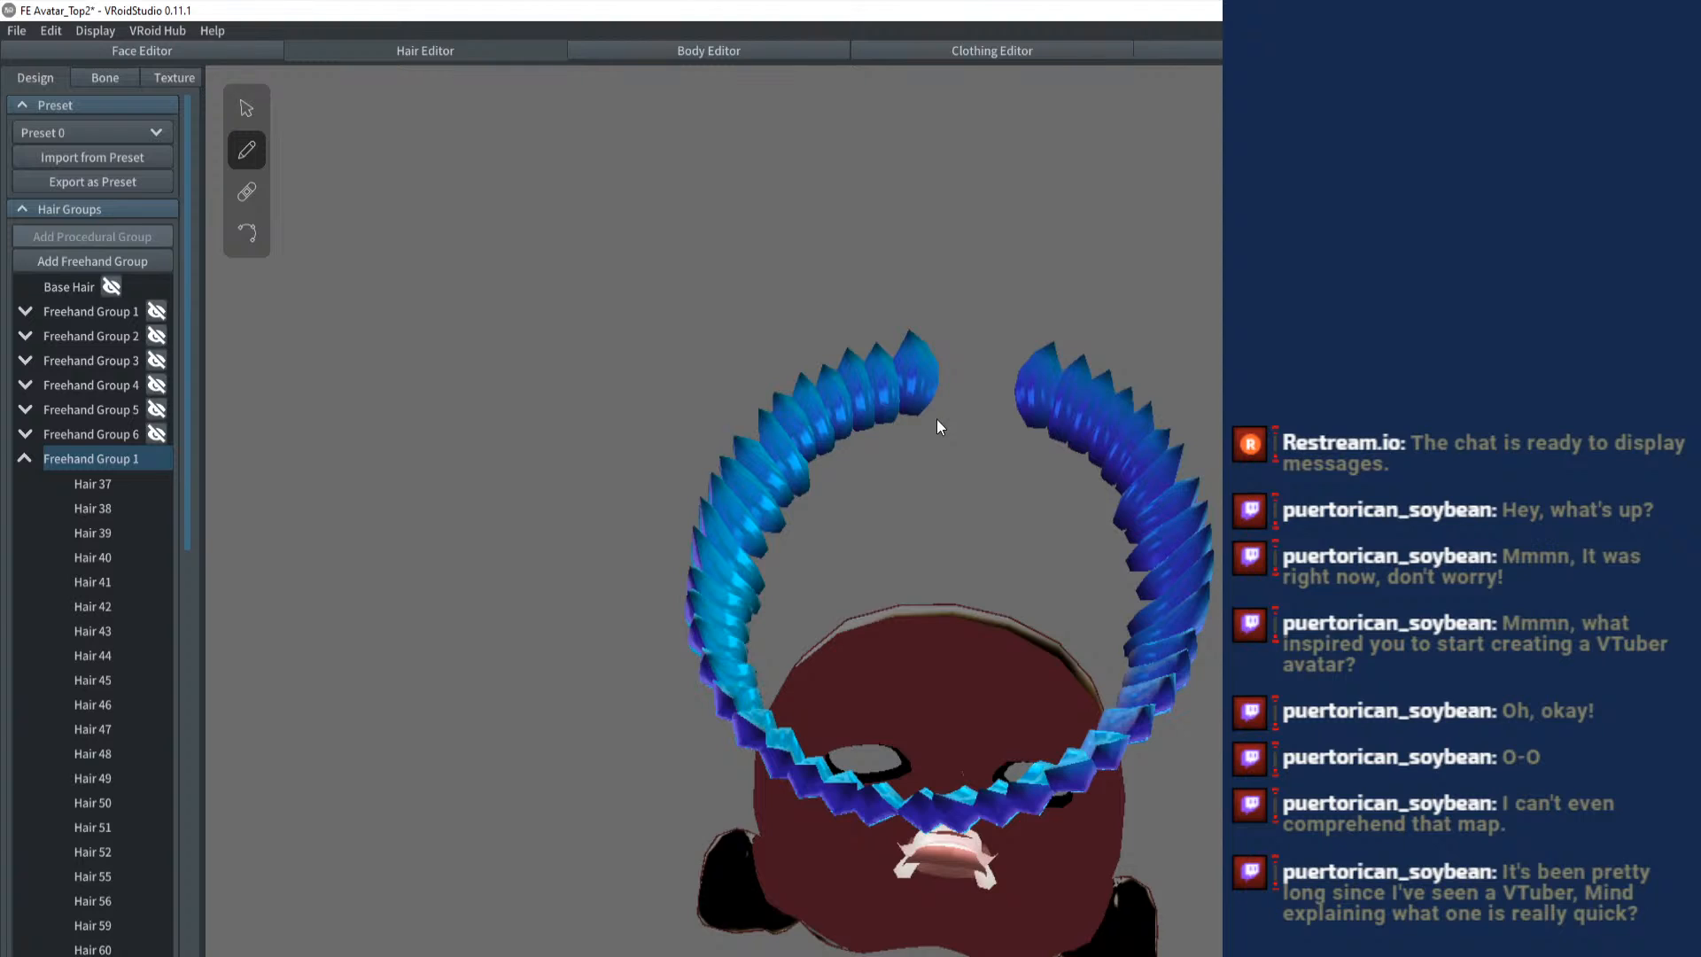
pyautogui.moveTo(937, 415)
pyautogui.mouseDown()
pyautogui.moveTo(935, 333)
pyautogui.moveTo(958, 405)
pyautogui.moveTo(960, 346)
pyautogui.mouseUp()
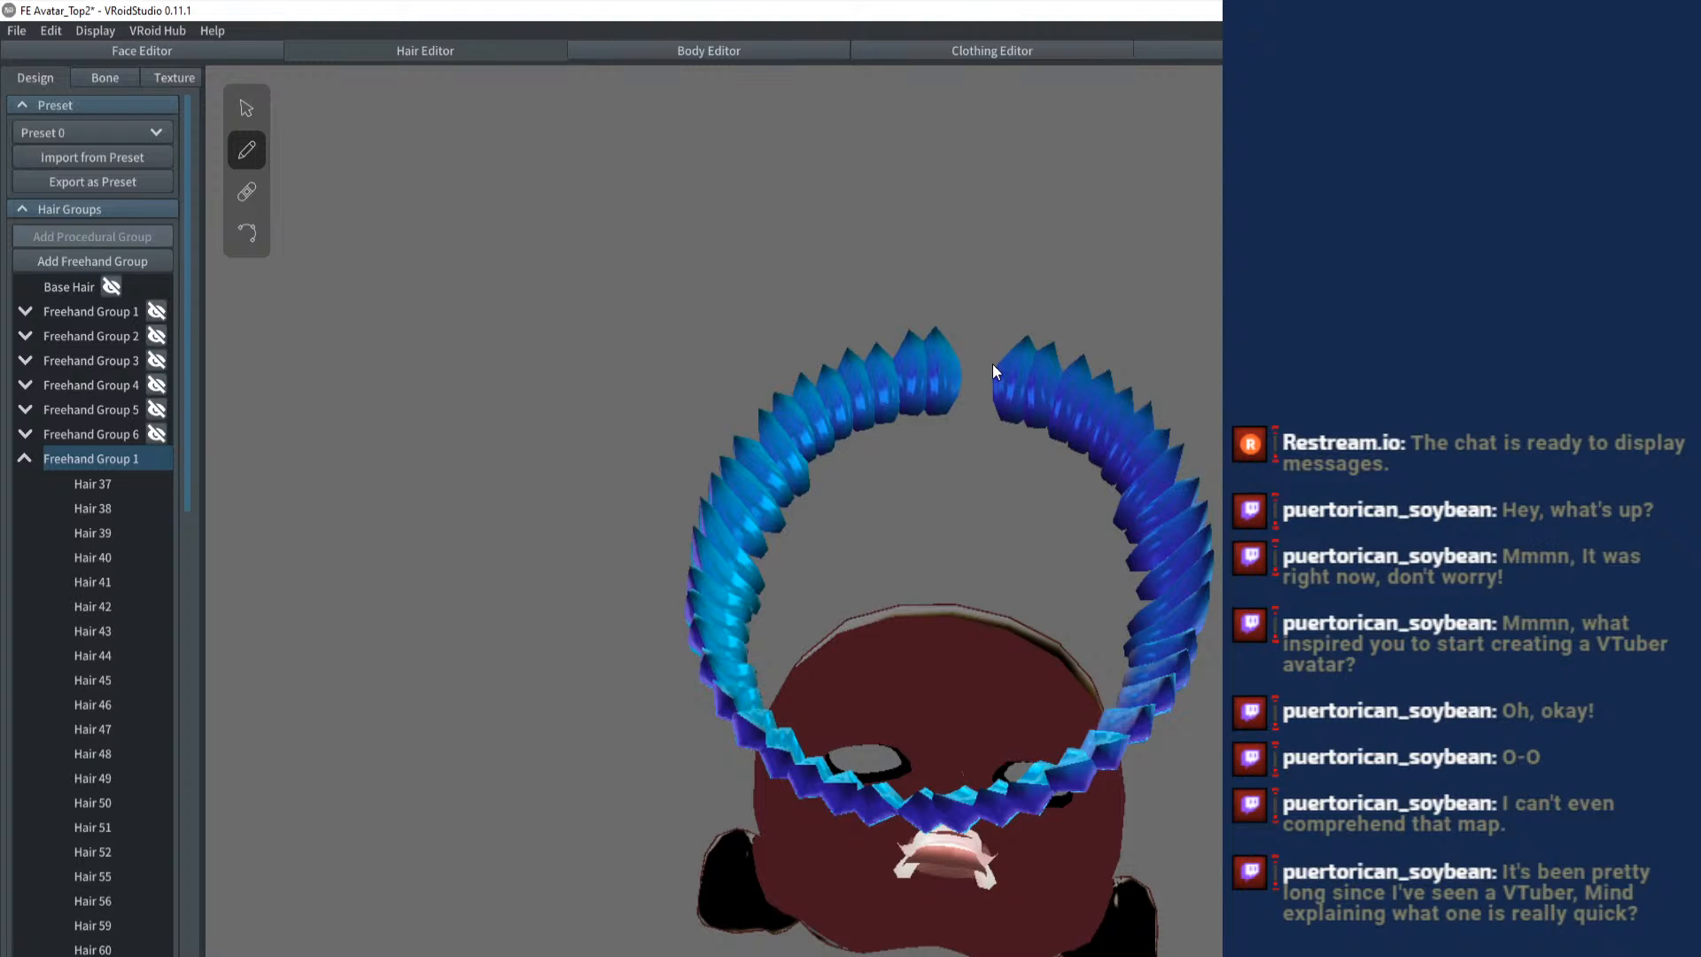
pyautogui.moveTo(964, 388); pyautogui.dragTo(968, 379)
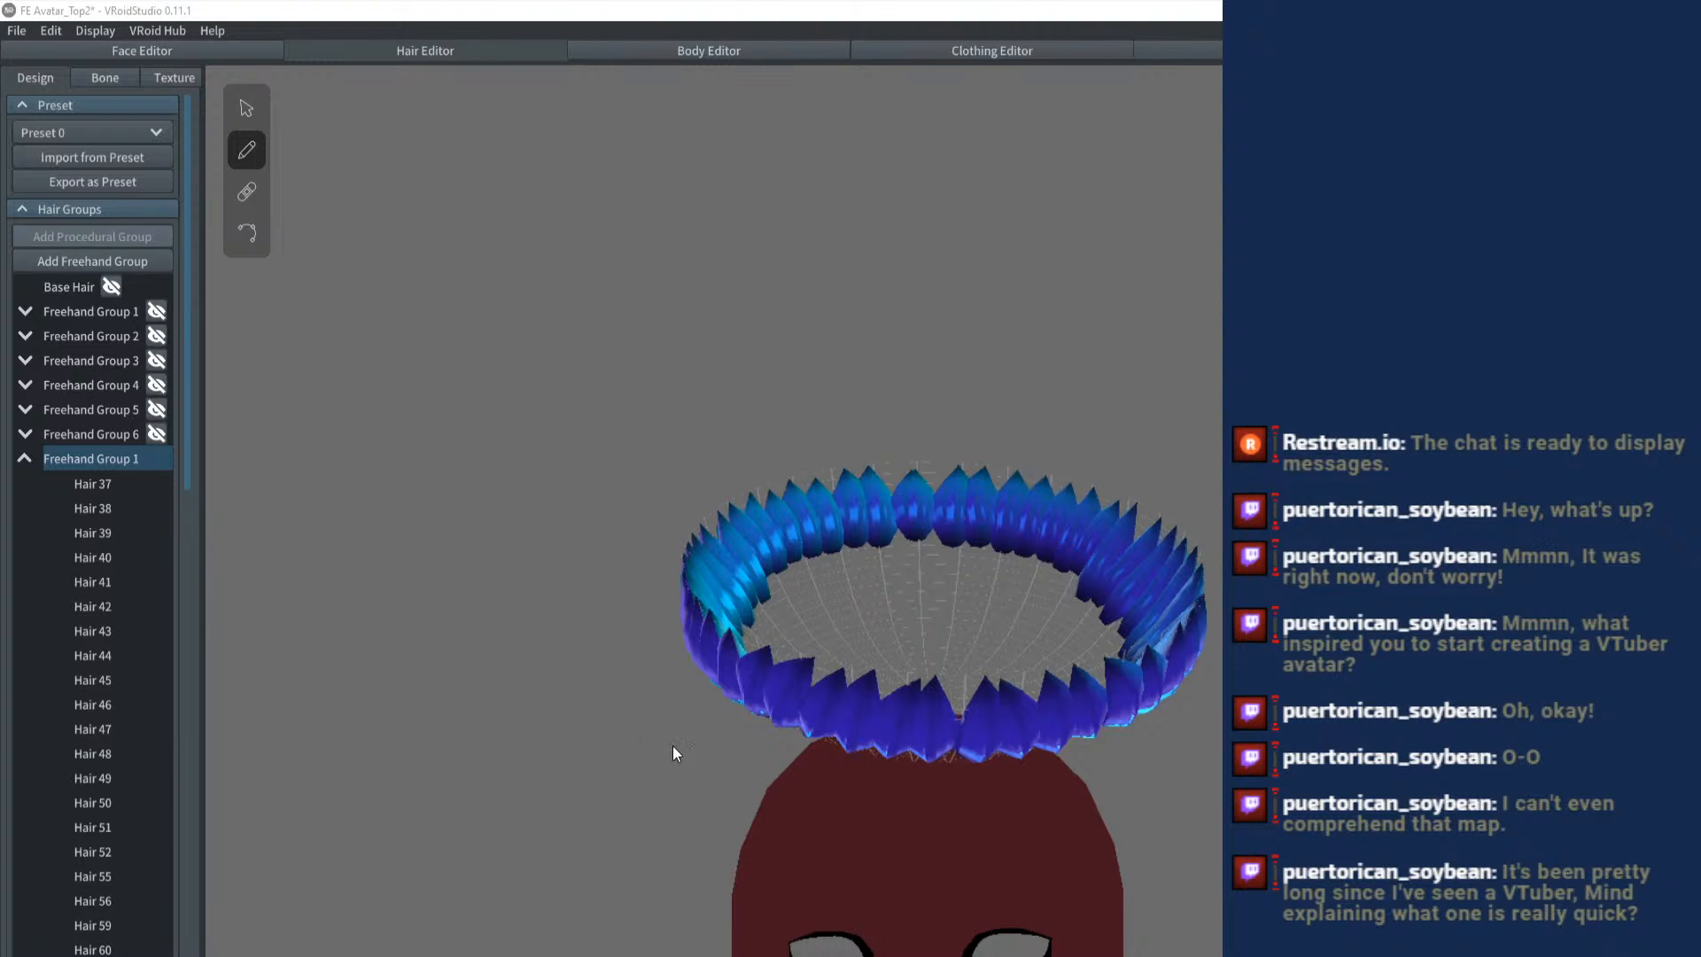
# - Close the Blender window and leave Photoshop to return to VRoid Studio
pyautogui.rightClick(888, 956)
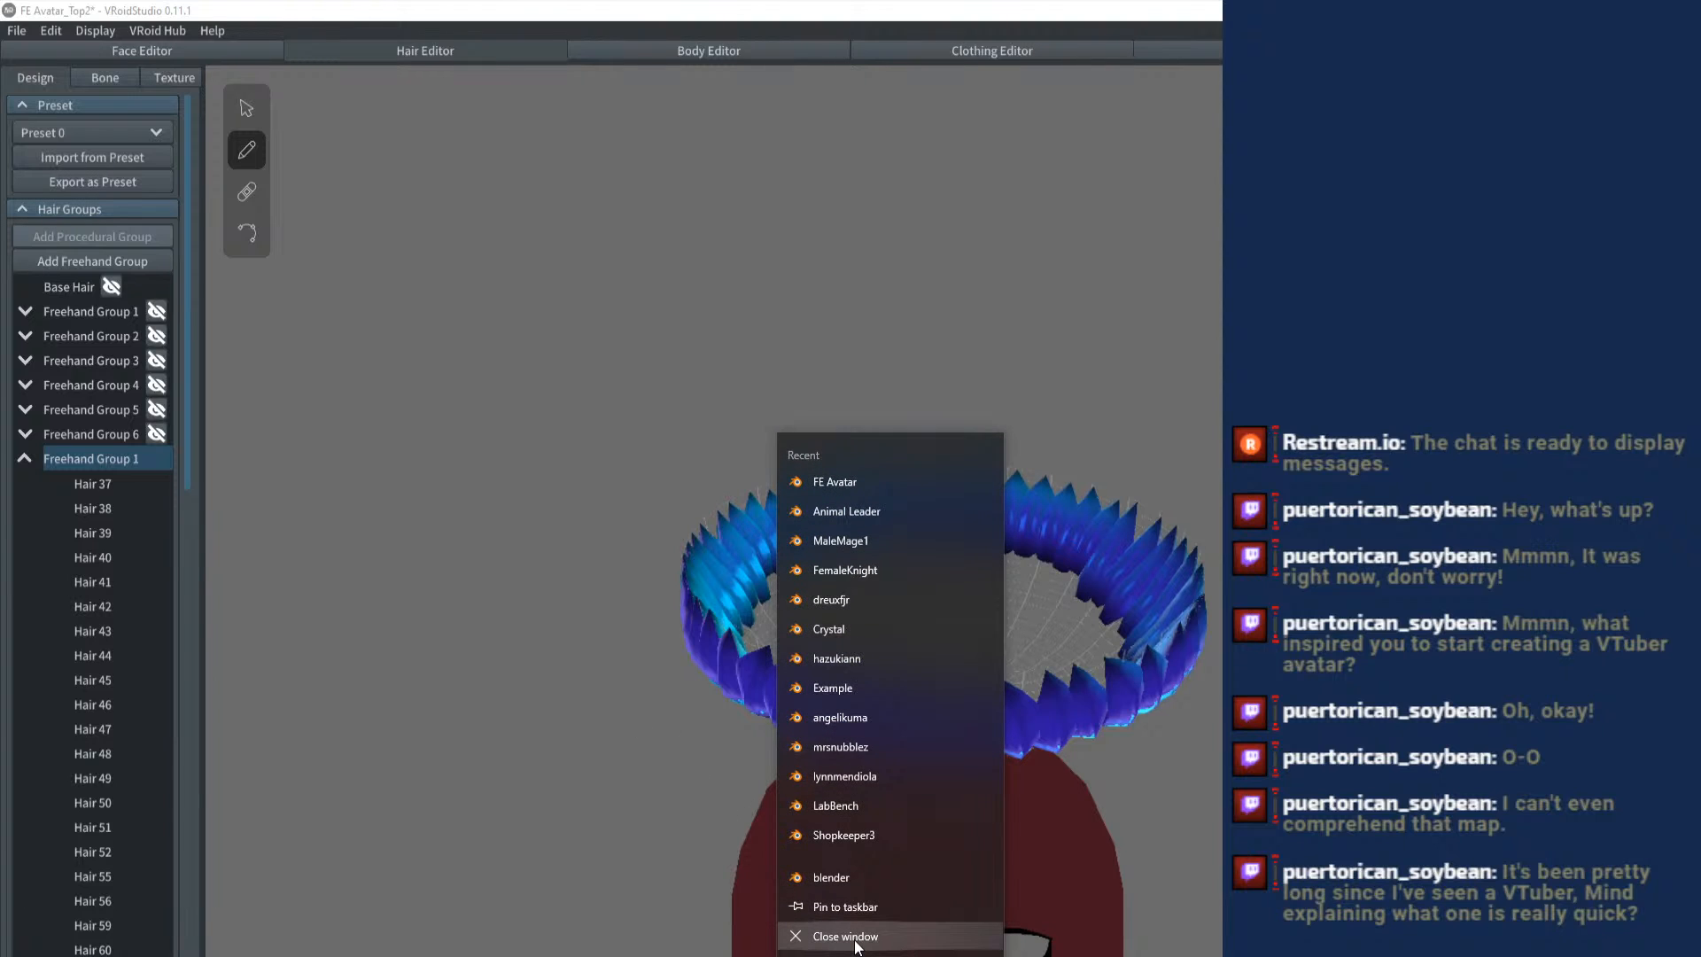
pyautogui.click(850, 936)
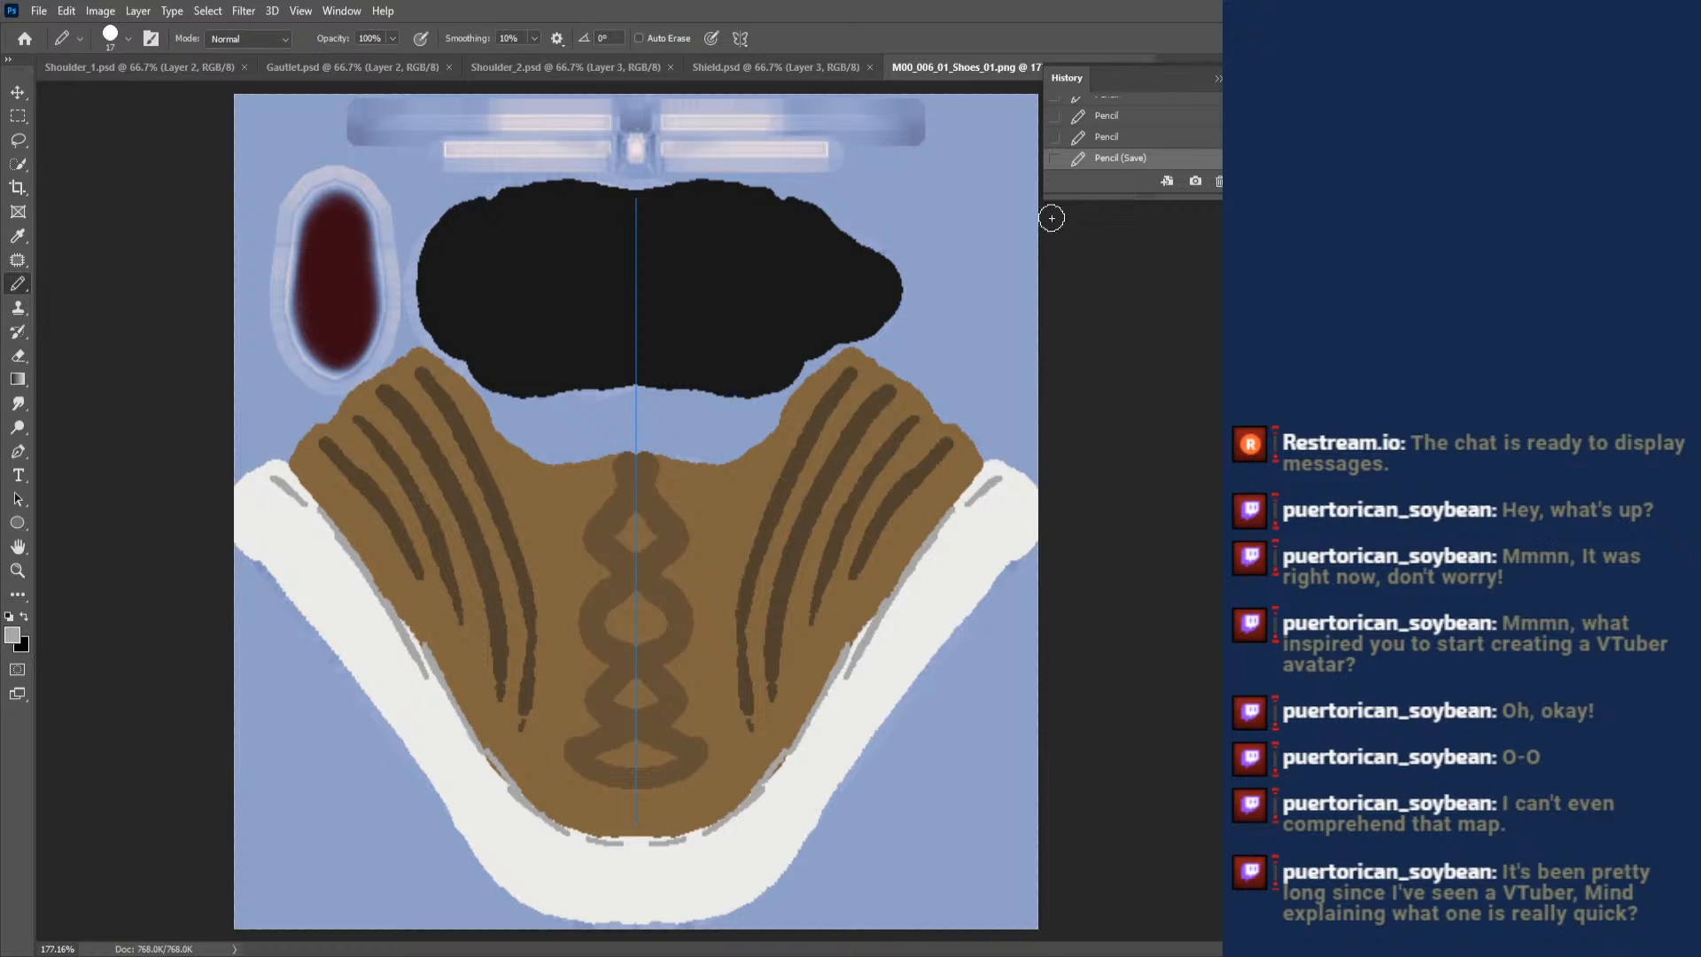
pyautogui.click(18, 116)
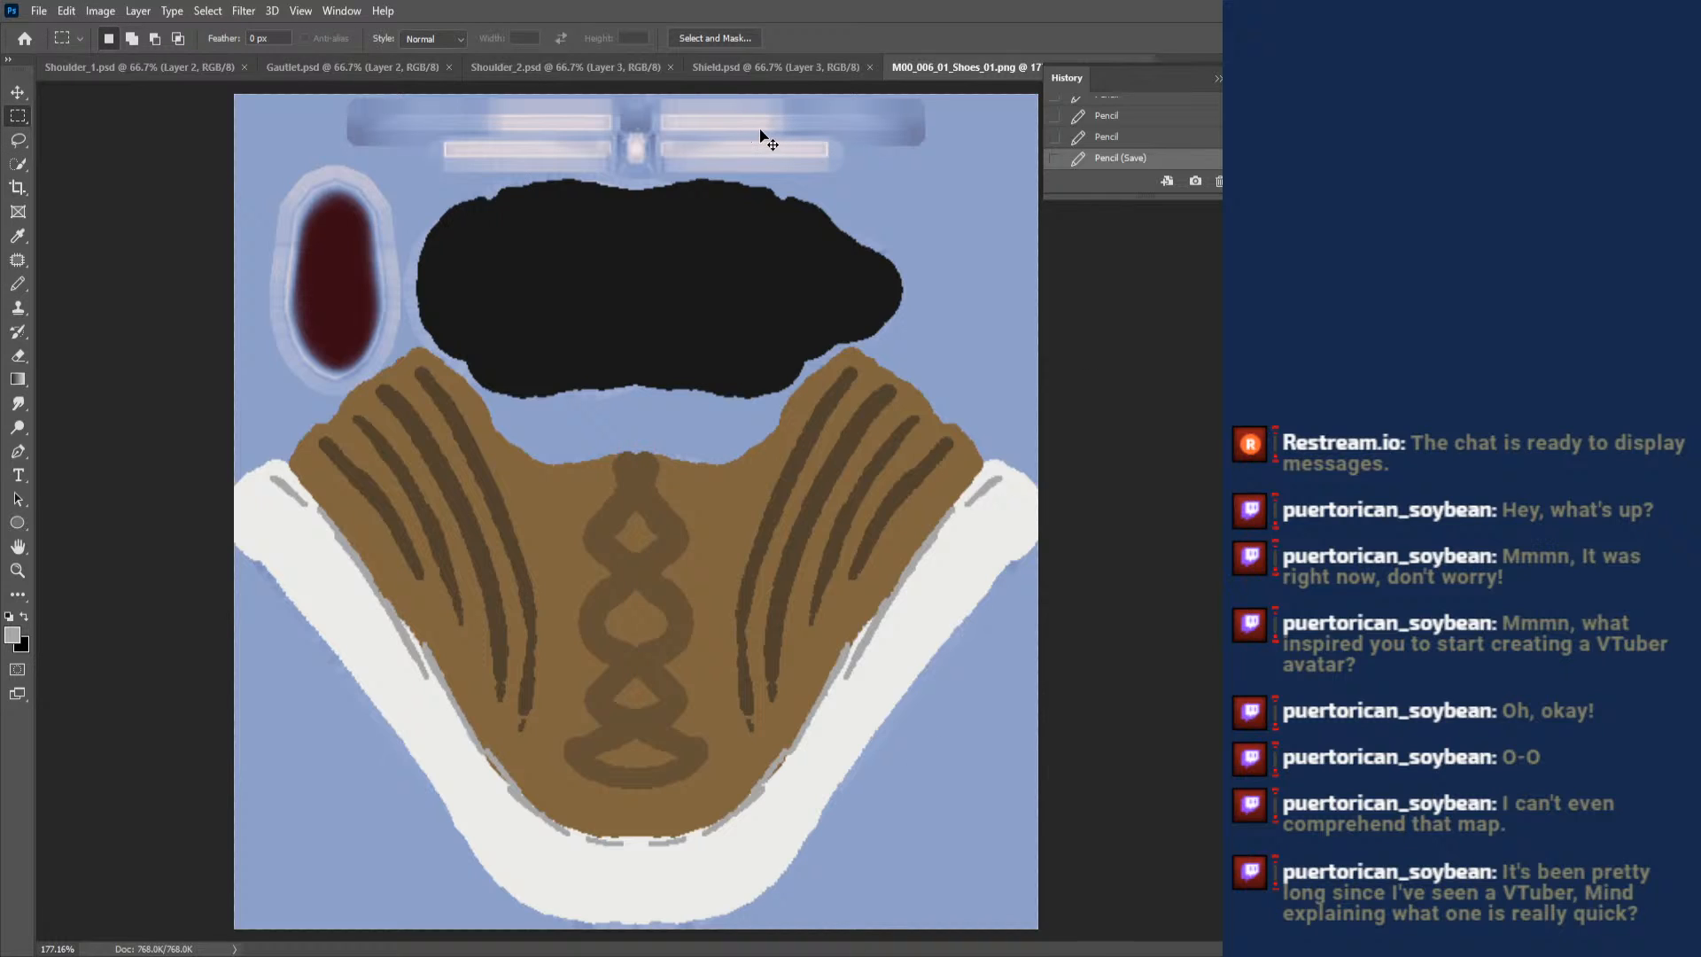
pyautogui.click(1681, 11)
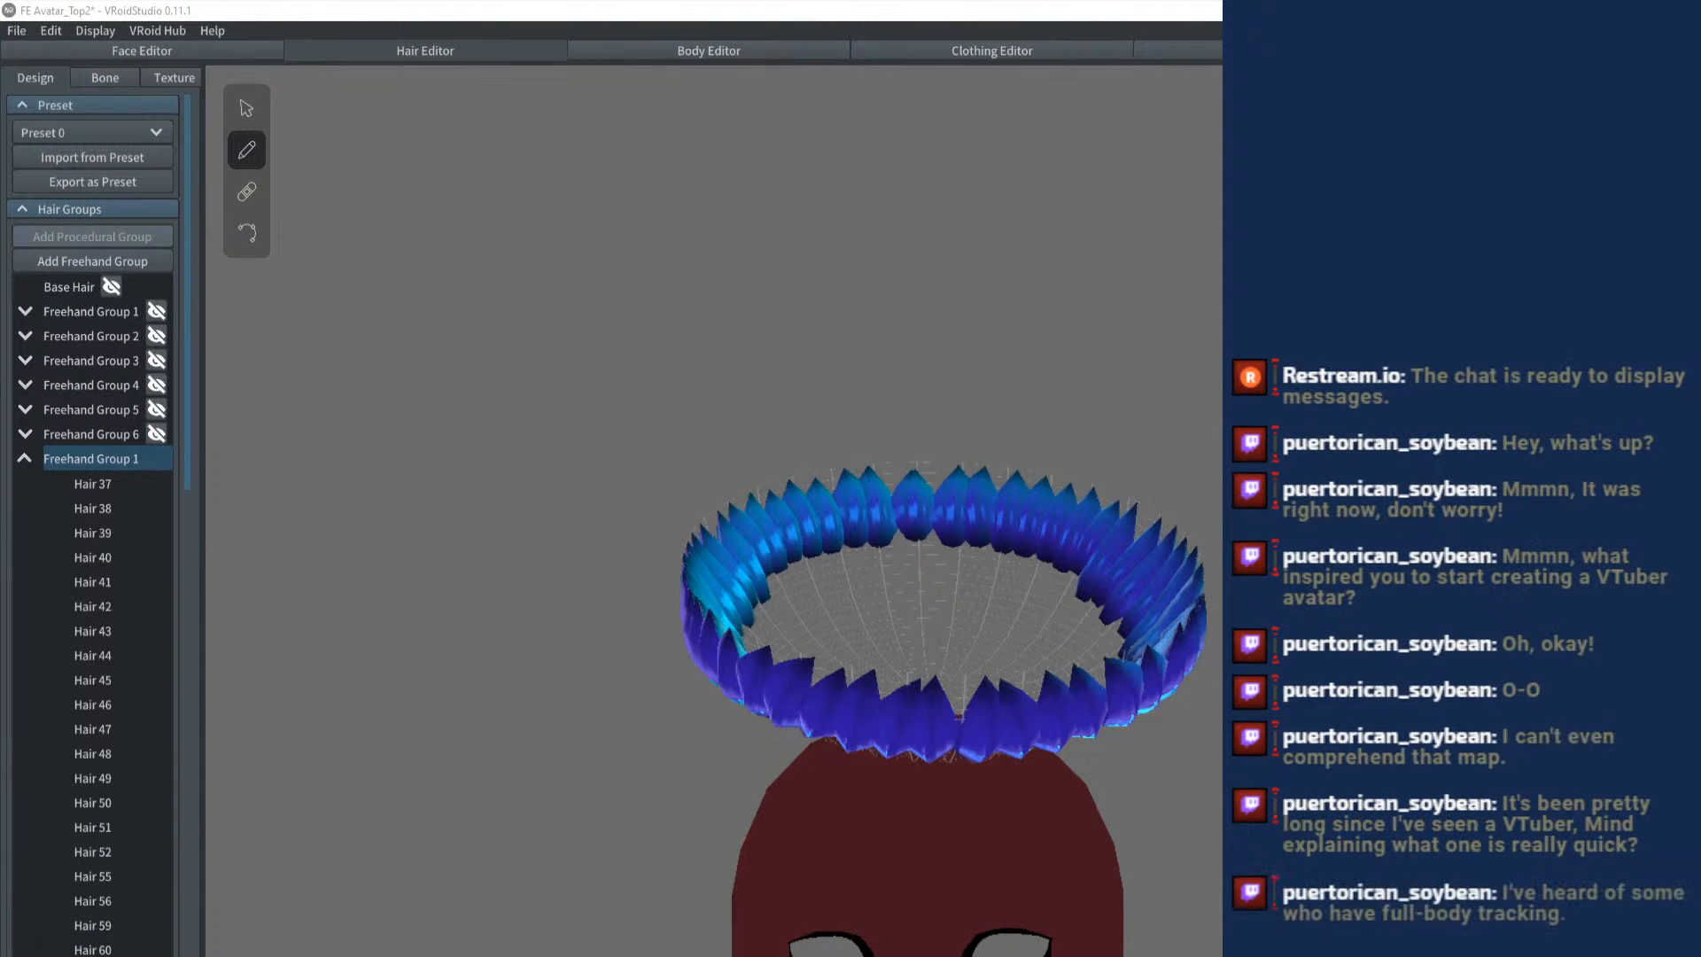
# - Switch to Blender and examine the avatar's cape, skirt and armour up close and from several angles
pyautogui.moveTo(933, 956)
pyautogui.click(767, 954)
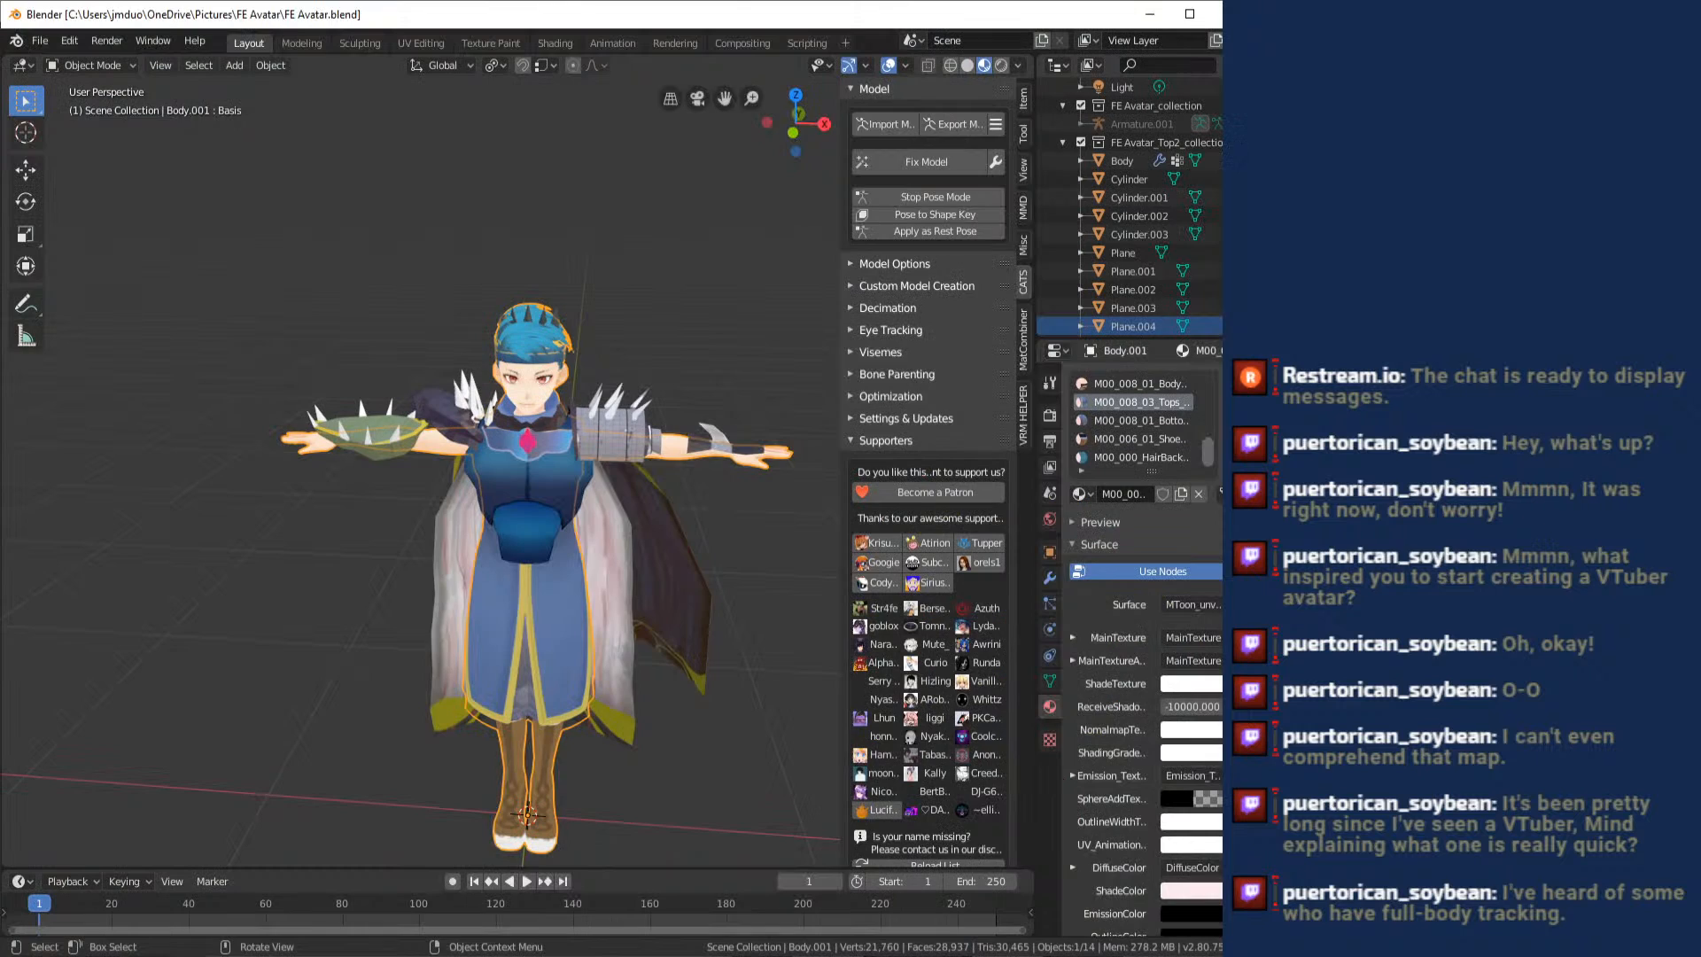
pyautogui.moveTo(732, 637); pyautogui.dragTo(592, 557)
pyautogui.scroll(8, 705, 505)
pyautogui.scroll(-5, 656, 528)
pyautogui.scroll(5, 592, 556)
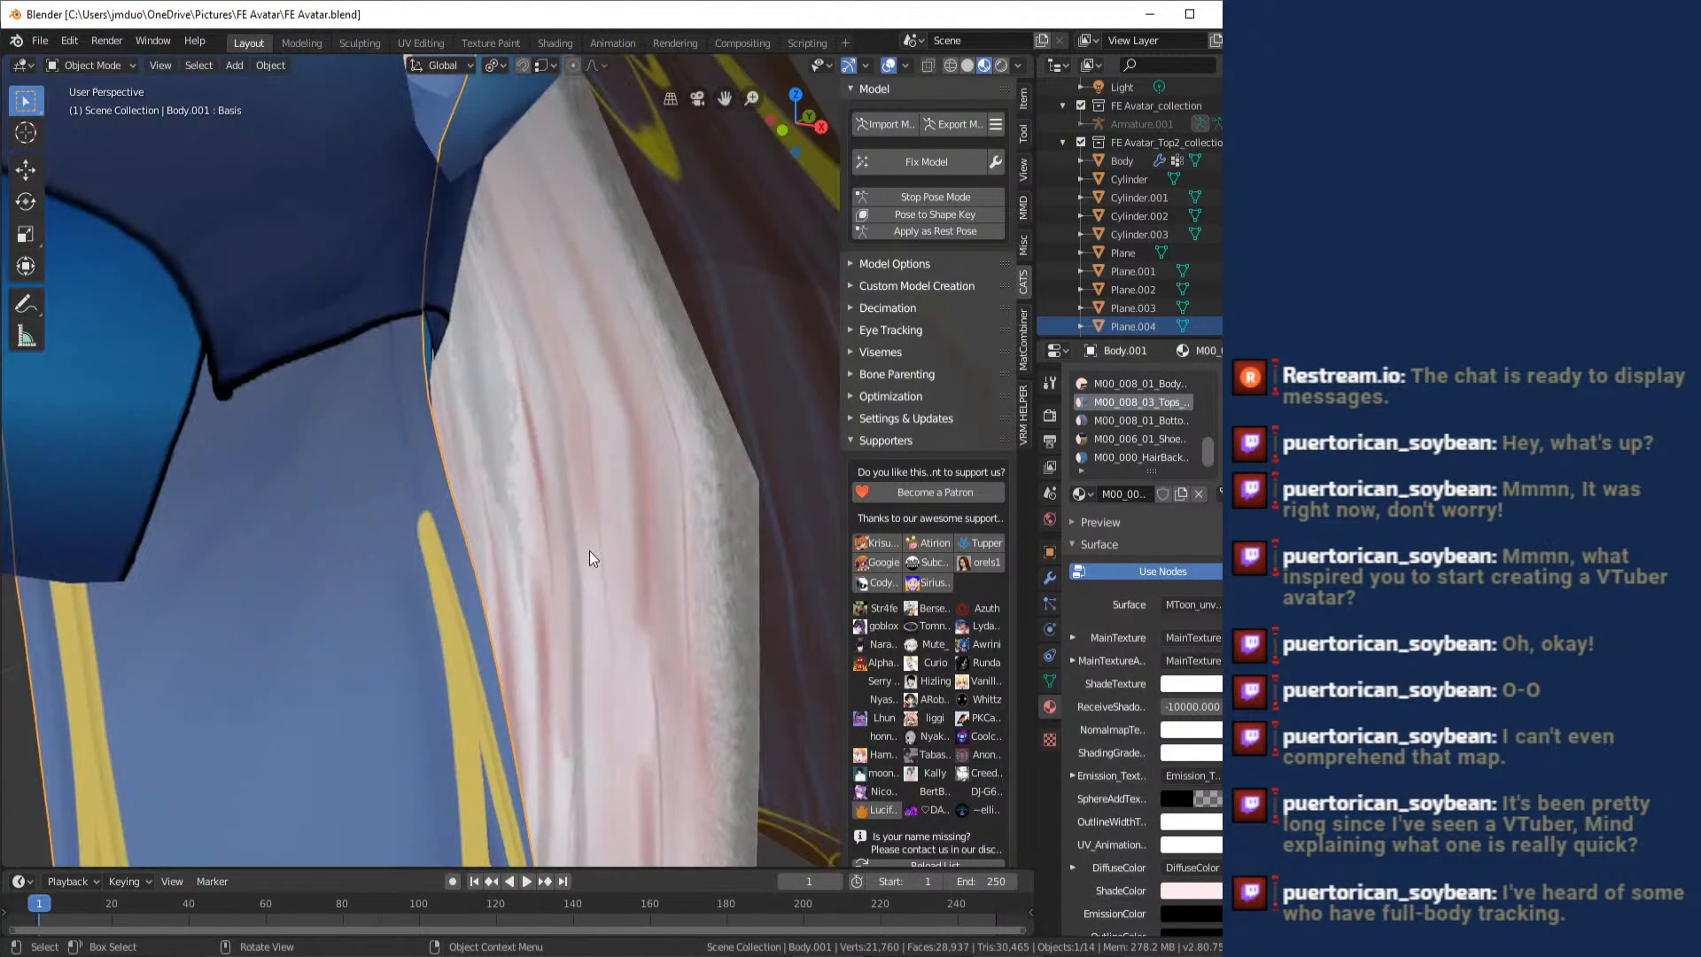
pyautogui.scroll(-10, 588, 550)
pyautogui.scroll(5, 586, 551)
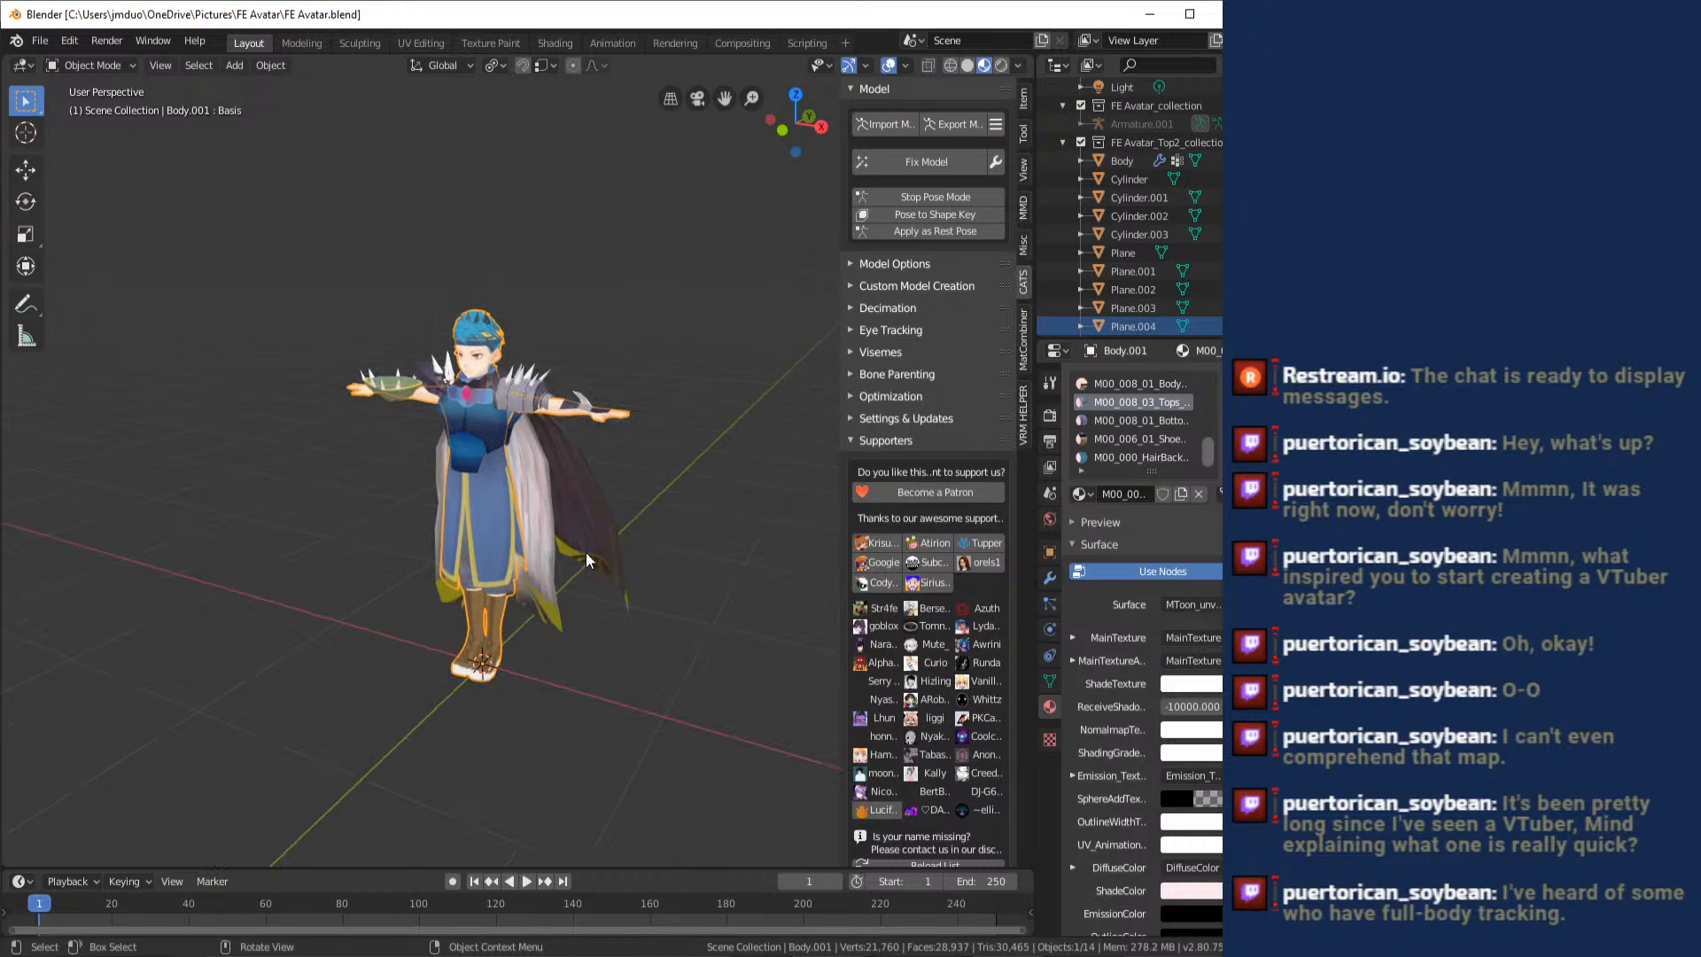
pyautogui.moveTo(586, 551); pyautogui.dragTo(585, 544)
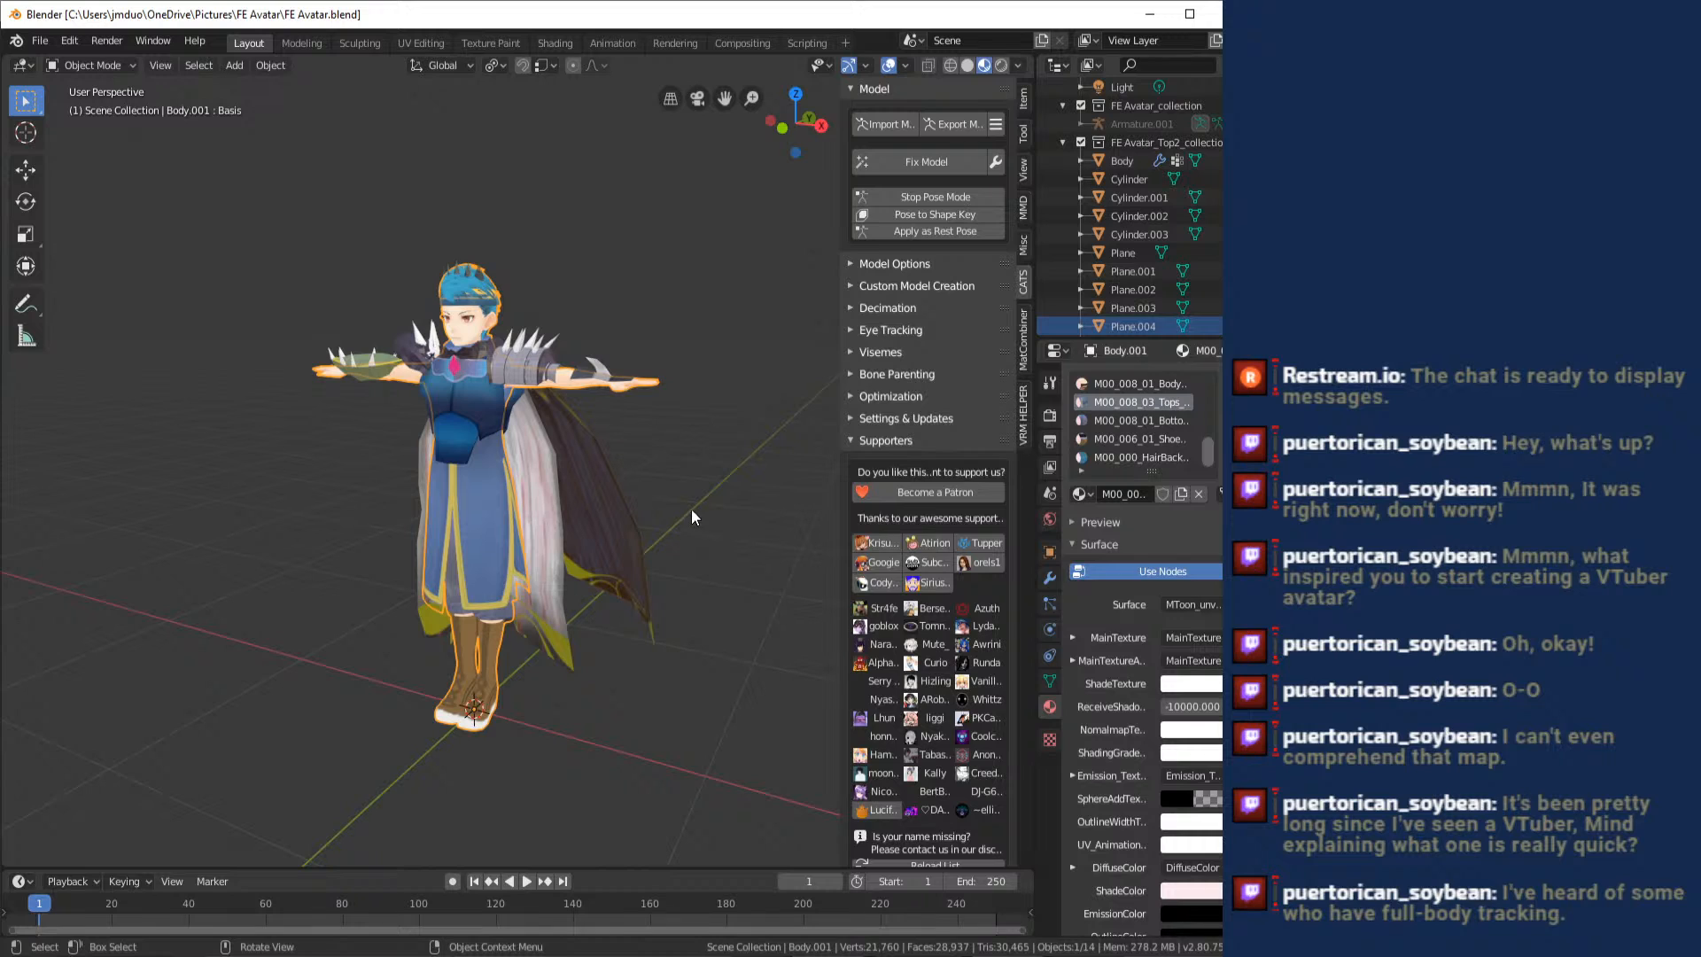
pyautogui.moveTo(699, 489); pyautogui.dragTo(664, 463)
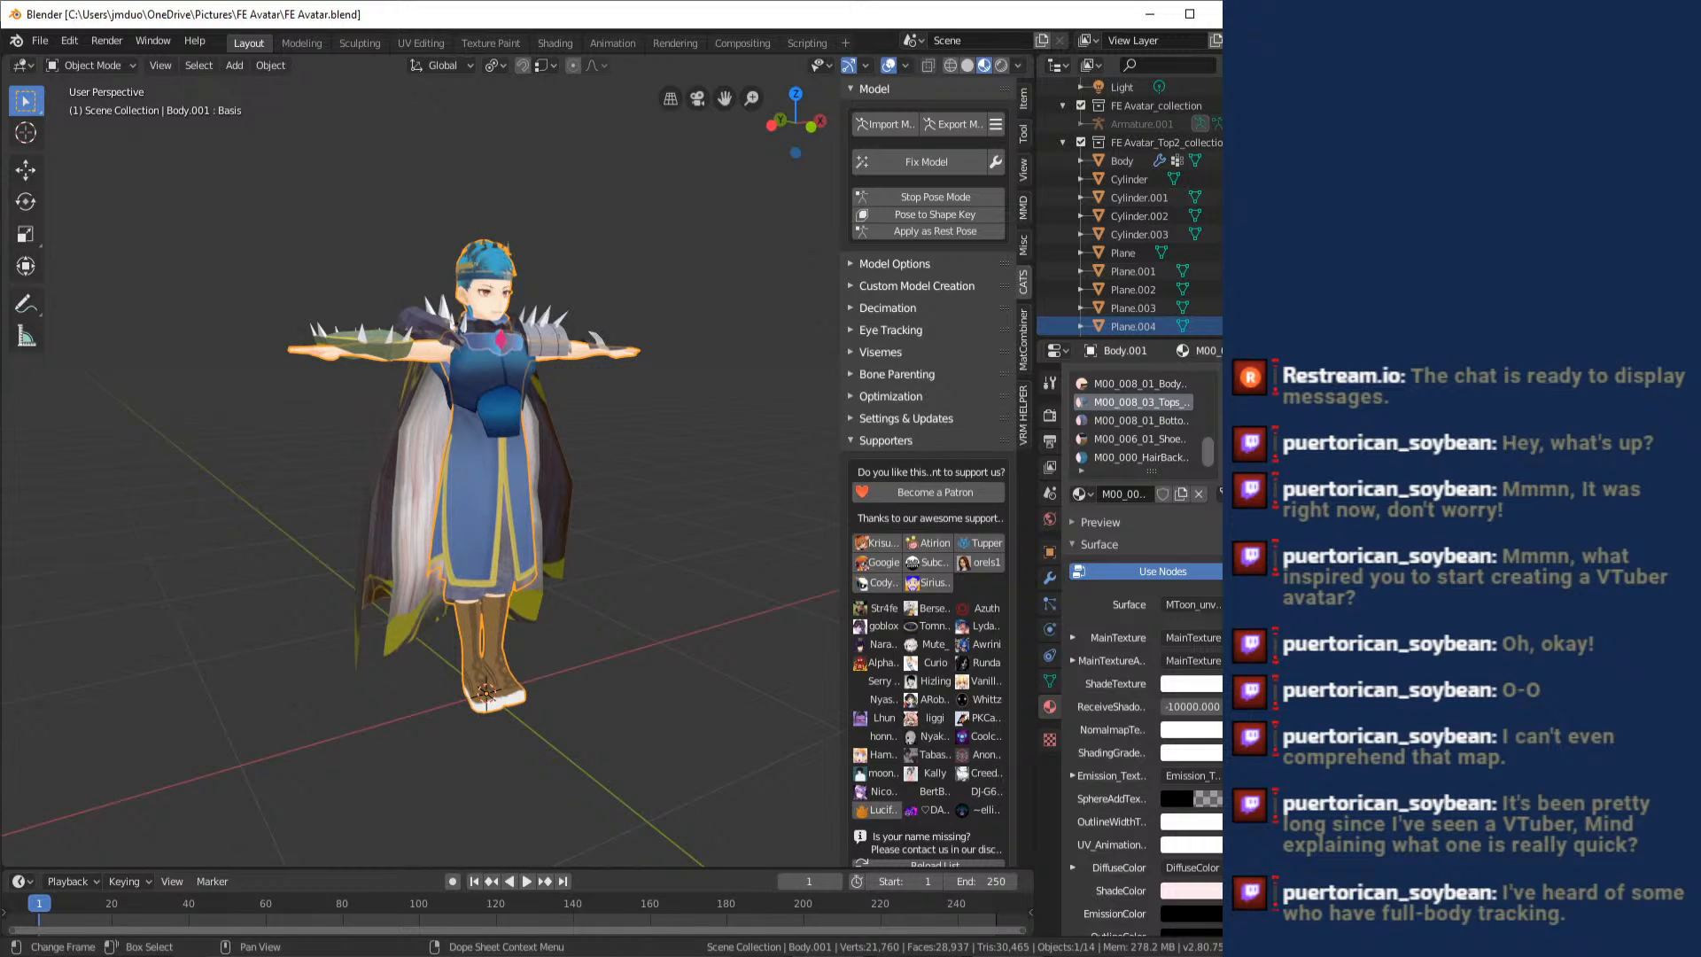
# - Leave Blender and return to the VRoid Studio hair editor
pyautogui.click(891, 955)
pyautogui.click(891, 955)
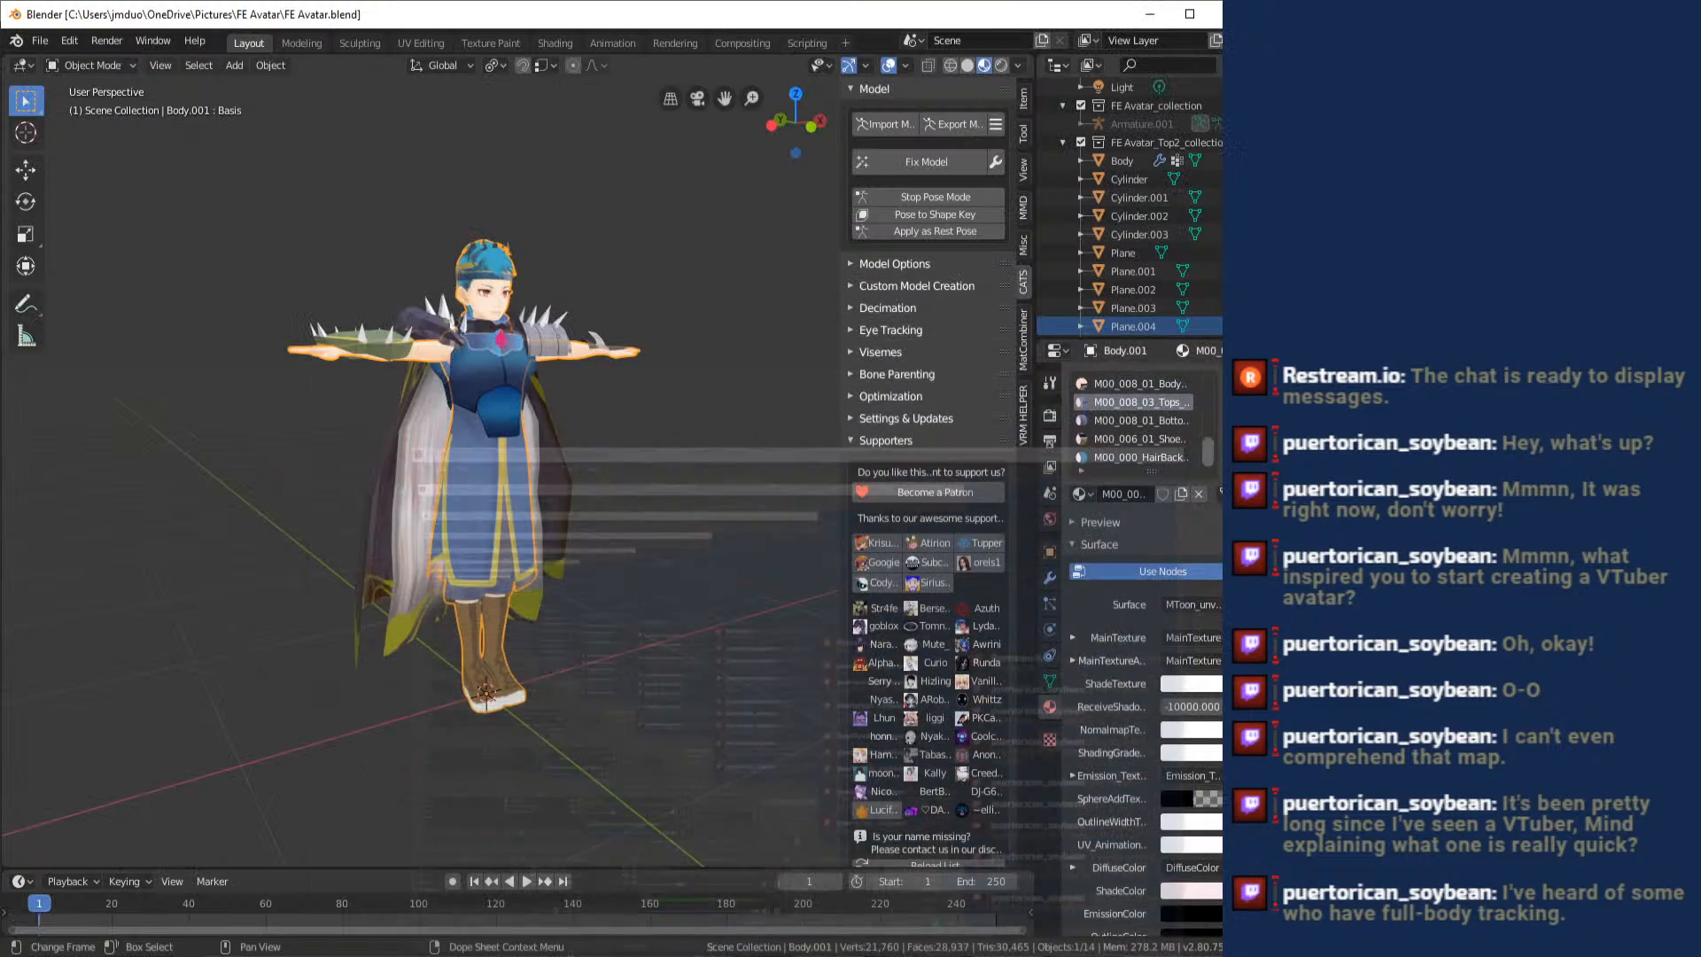
pyautogui.moveTo(846, 954)
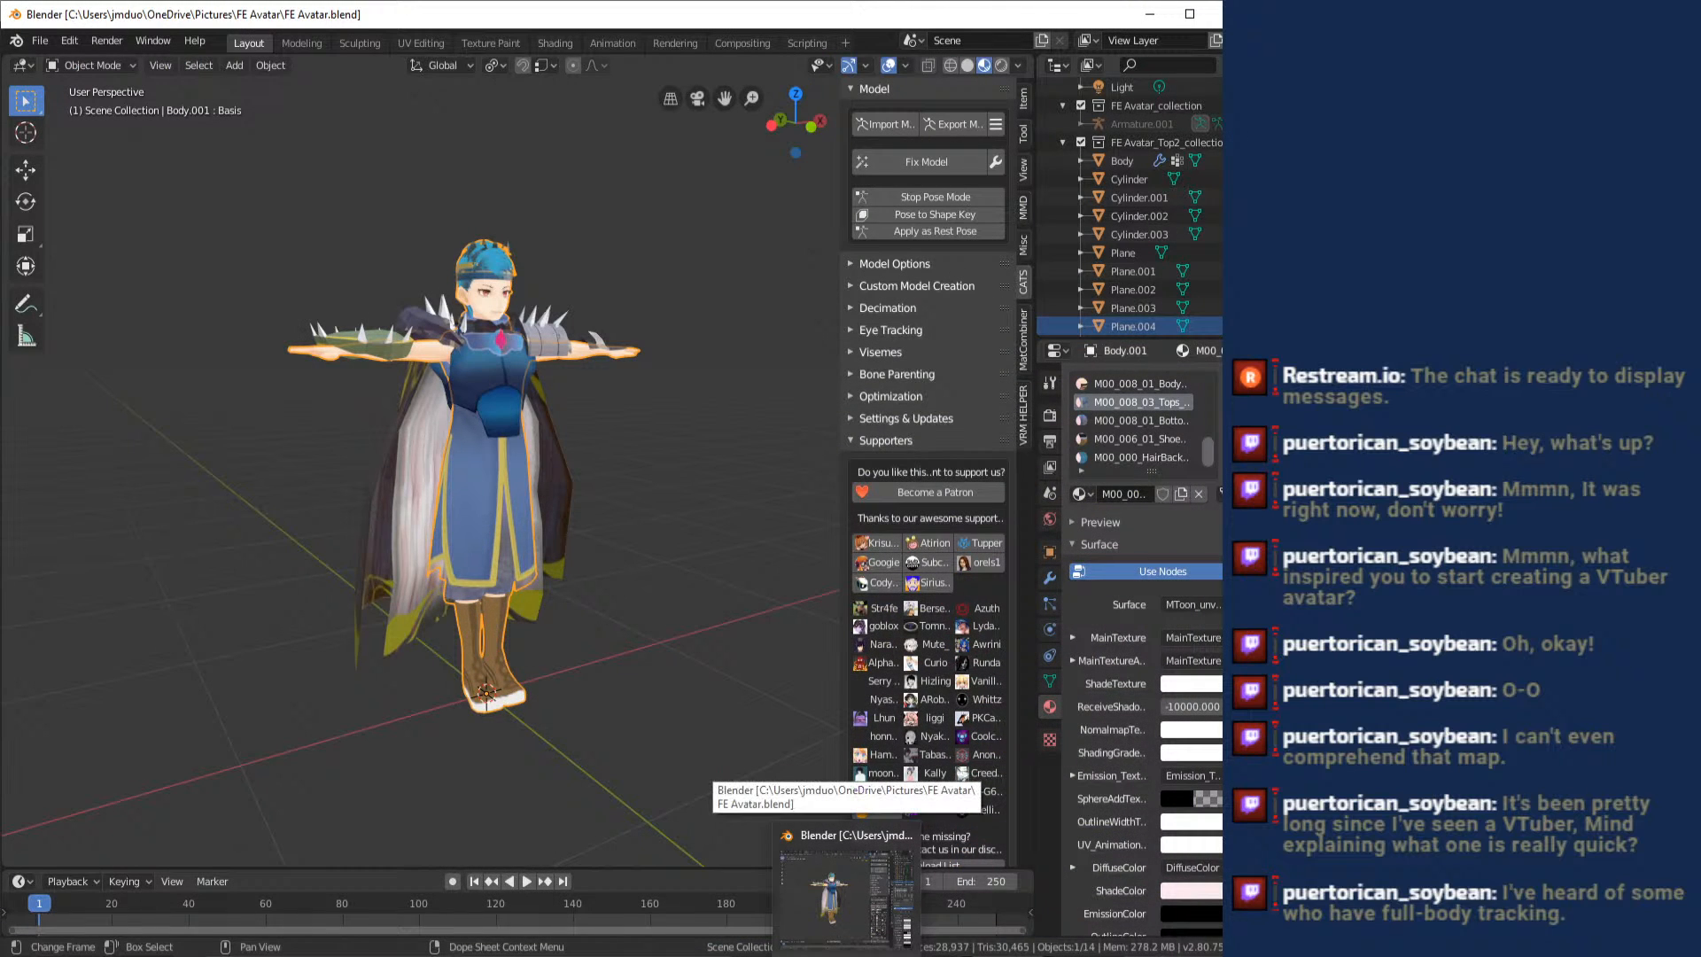
pyautogui.click(846, 954)
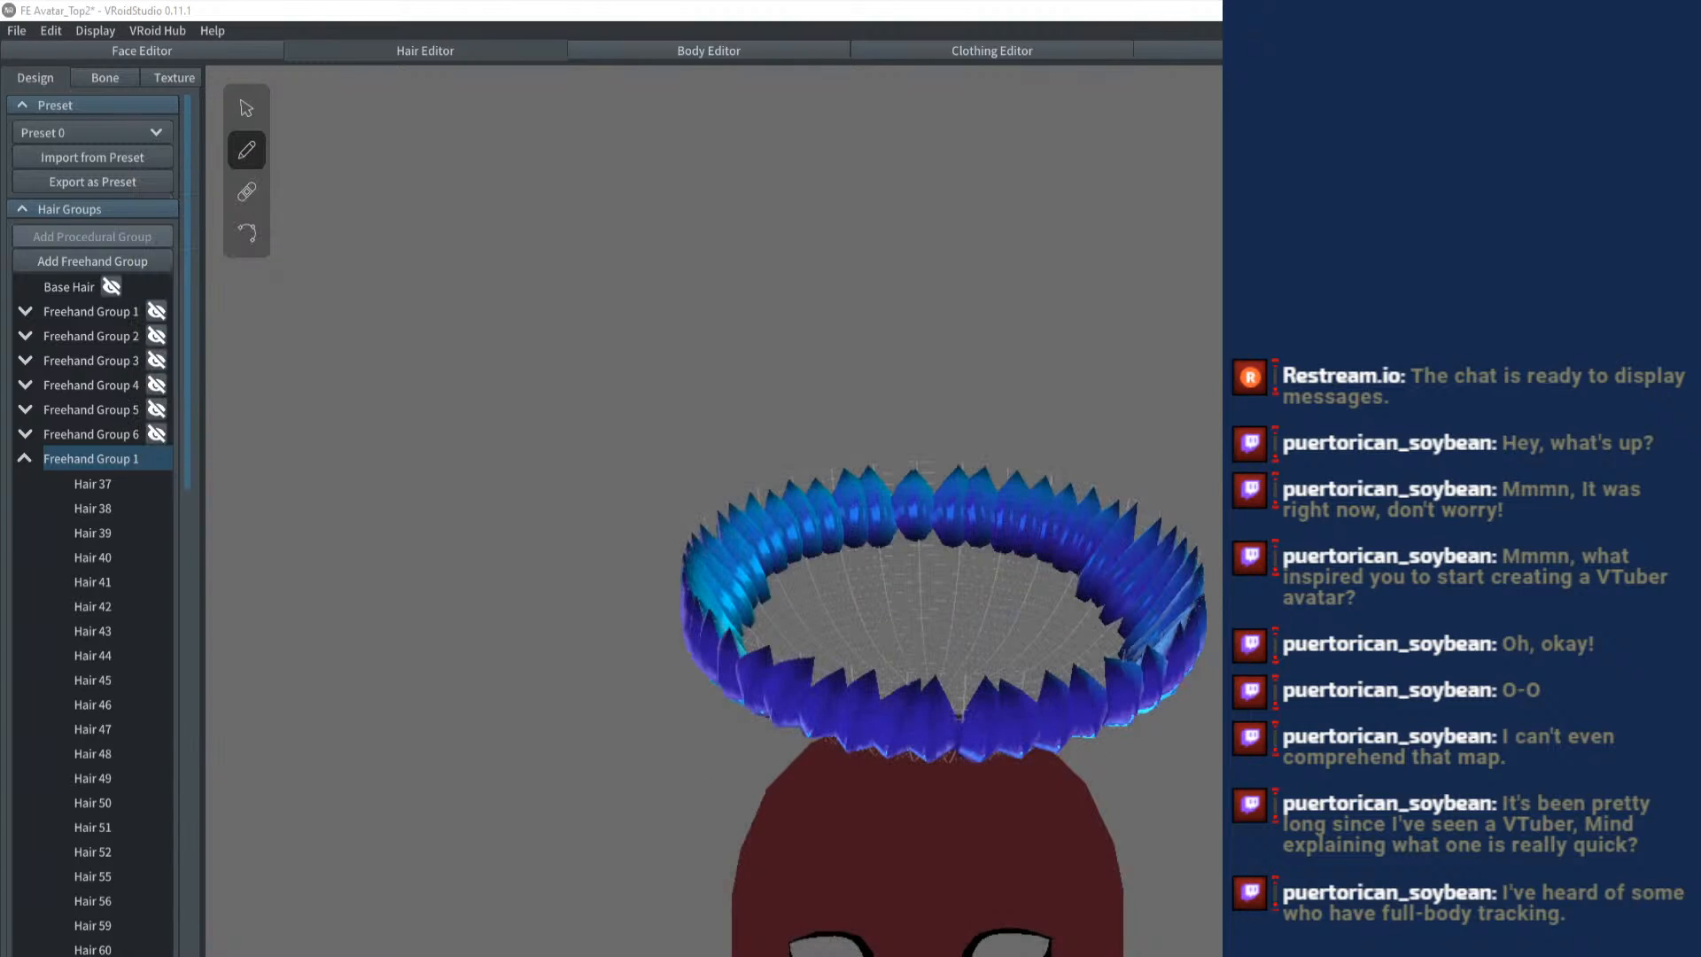
pyautogui.click(846, 955)
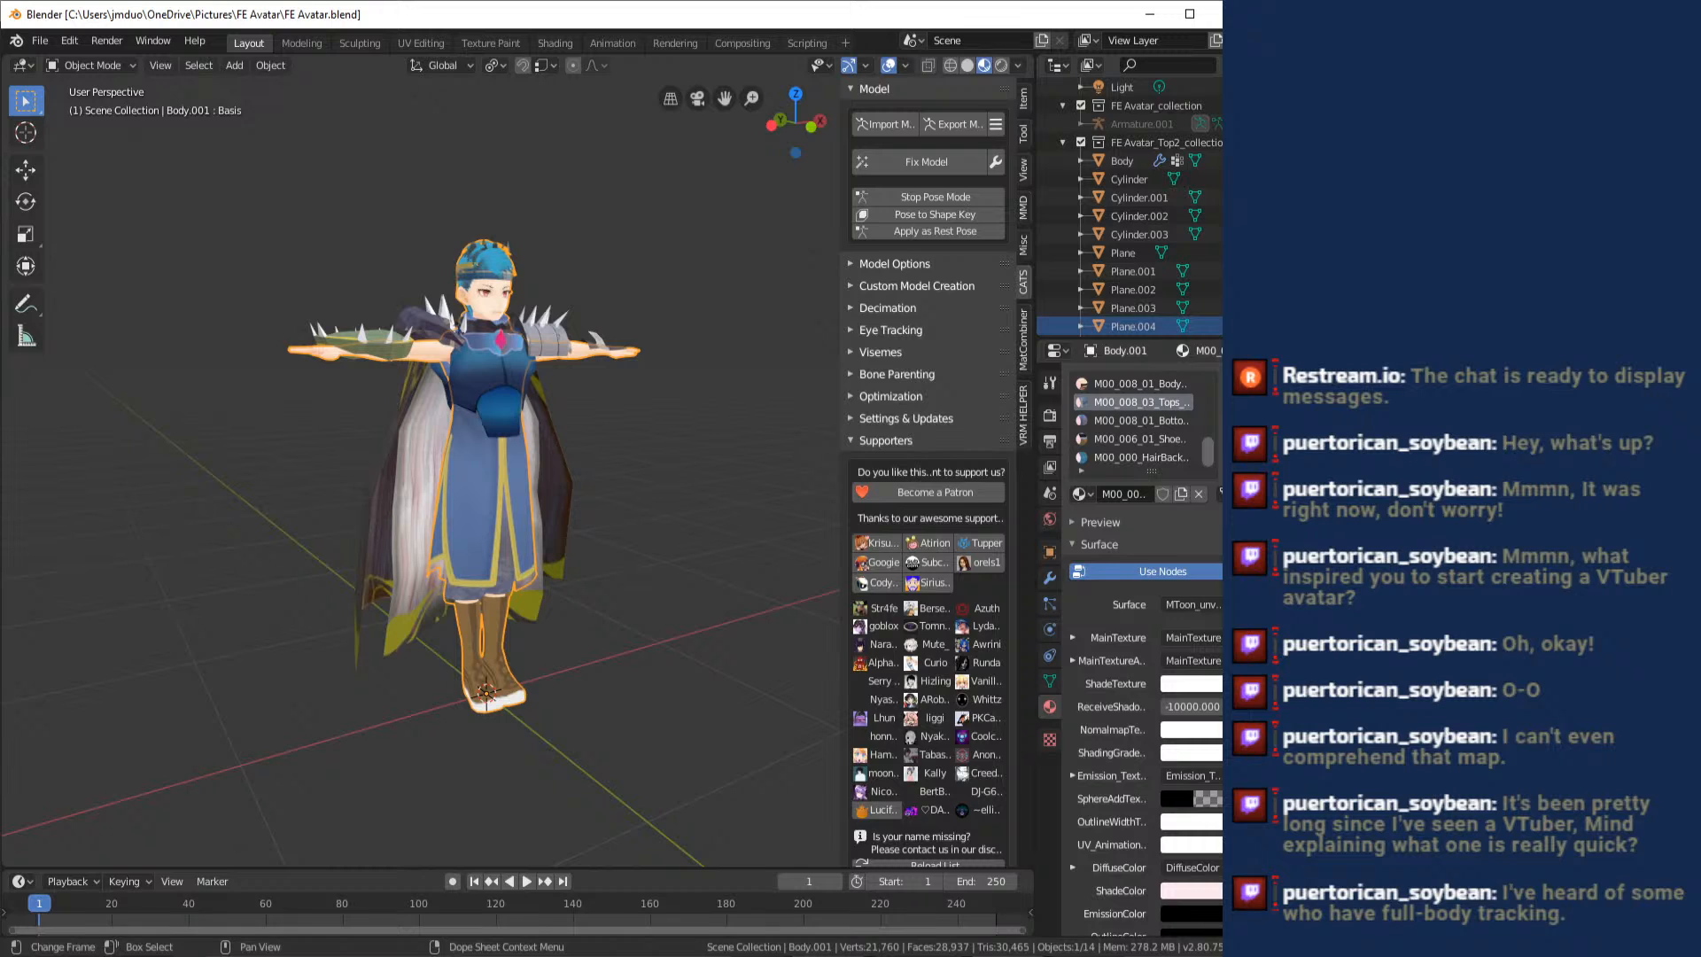
pyautogui.click(805, 955)
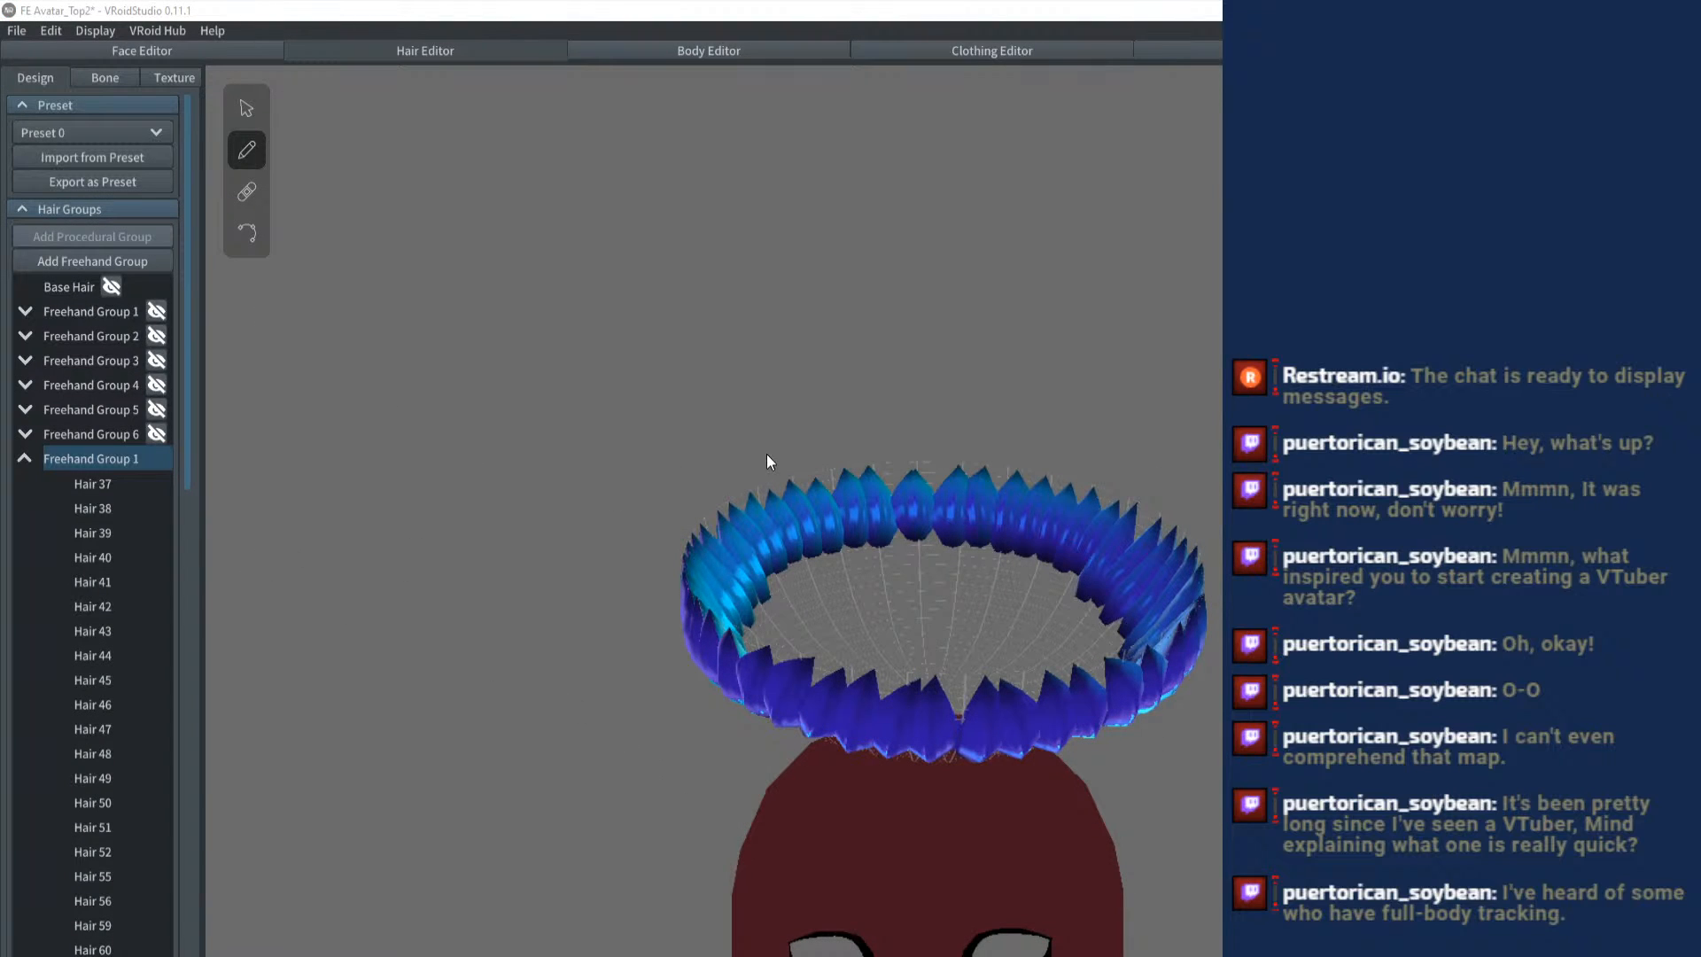
# - Collapse the finished ring's Freehand Group 1 and add a new freehand group
pyautogui.moveTo(829, 445); pyautogui.dragTo(761, 391)
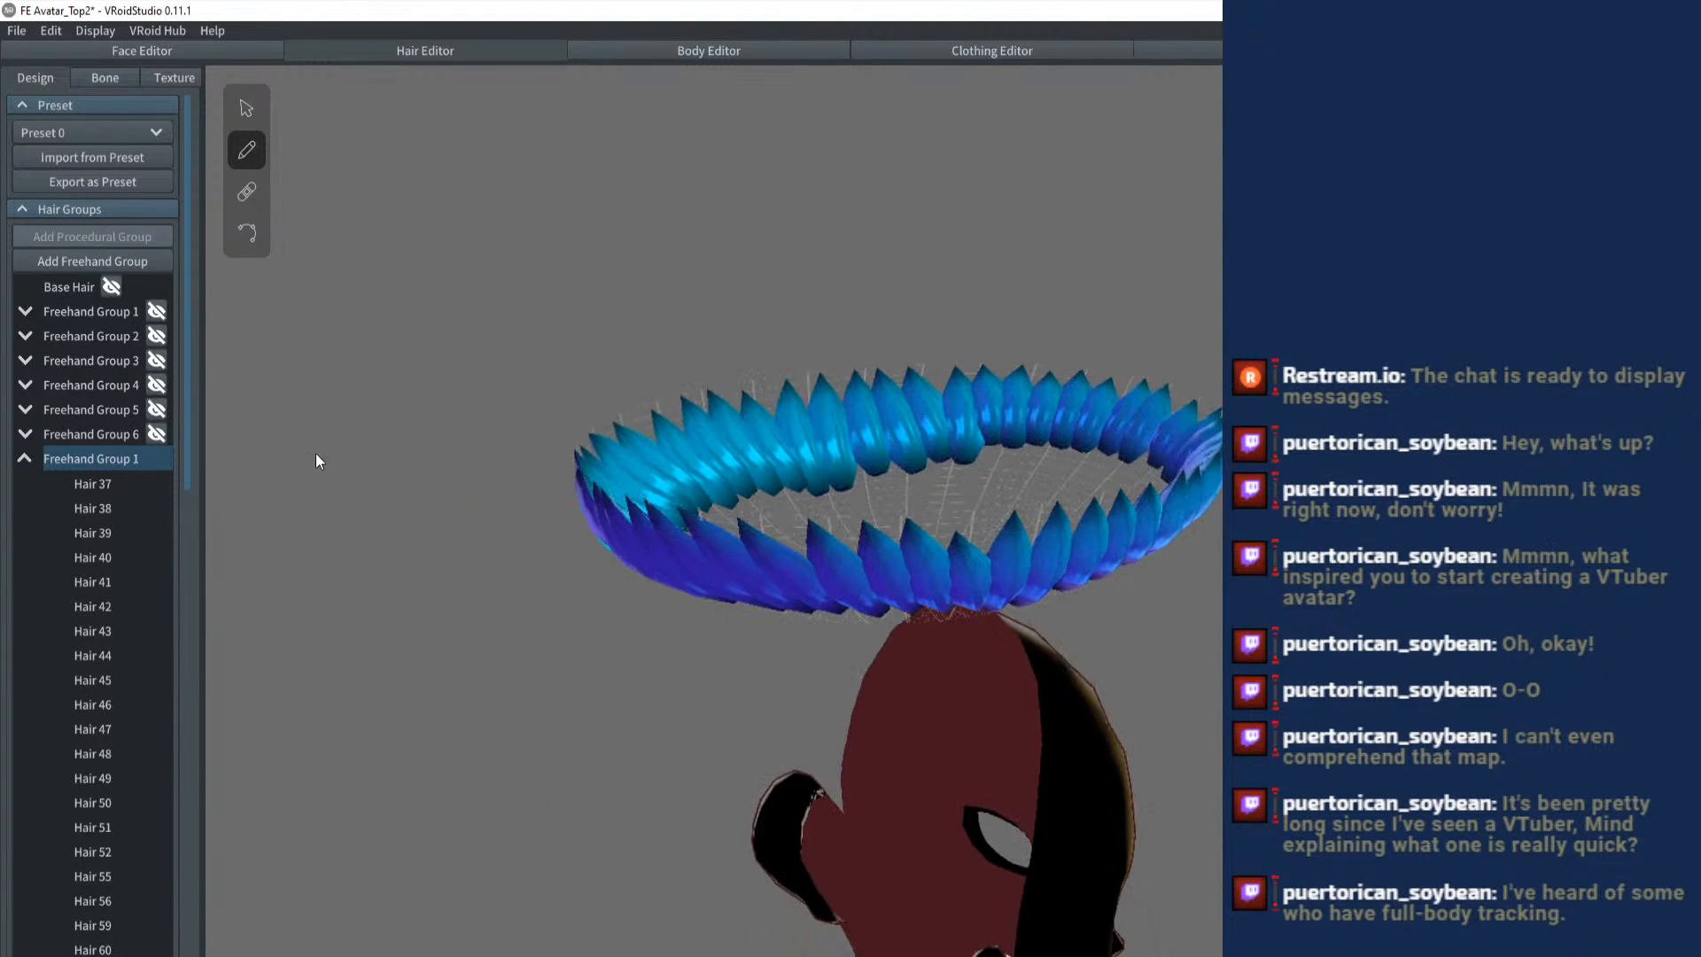
pyautogui.click(28, 455)
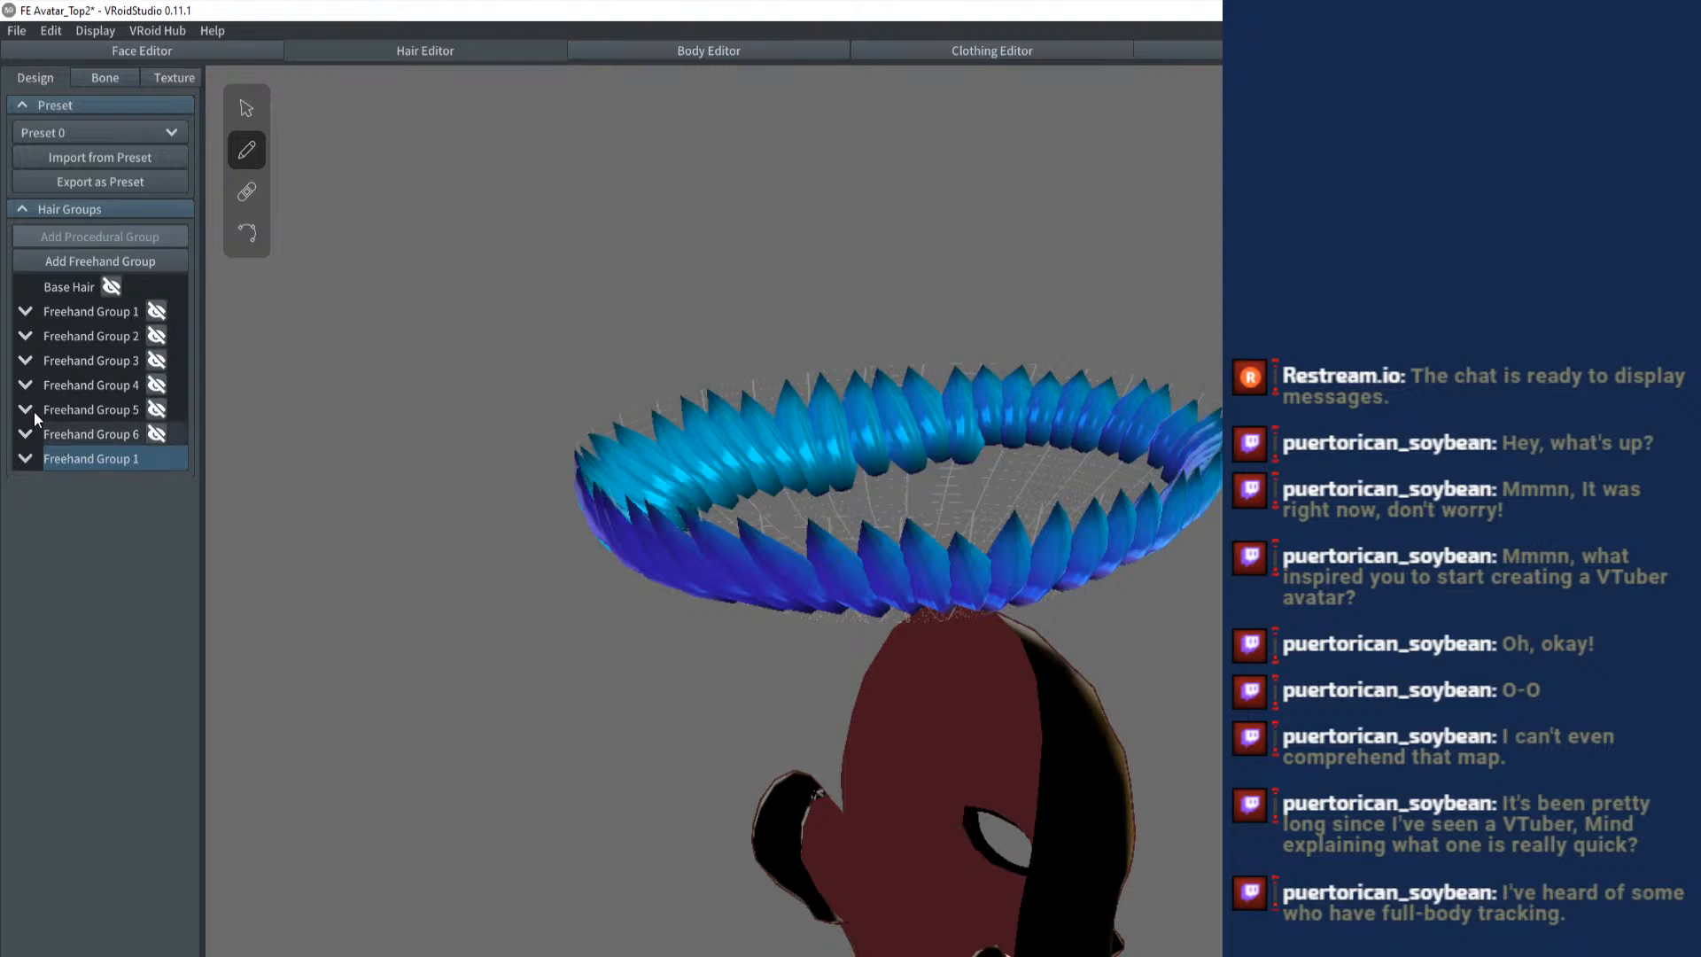
pyautogui.click(102, 262)
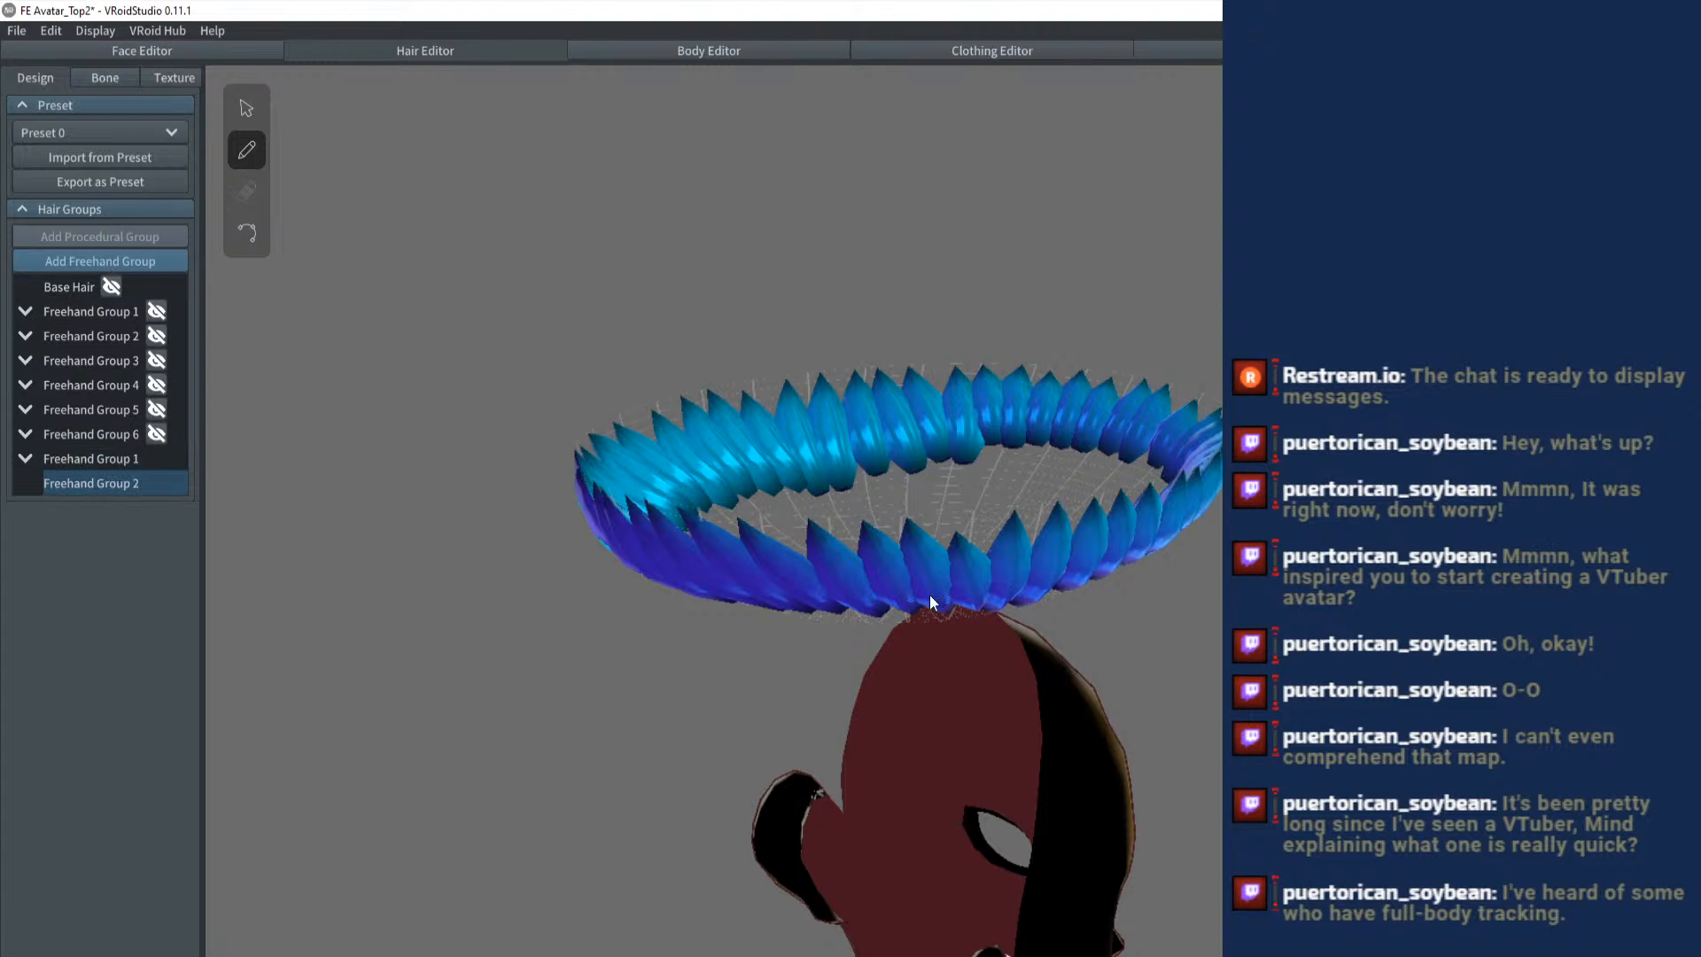
# - Reshape the new group's guide mesh with its control points, lowering the bowl and flaring the rim outward beyond the strand ring
pyautogui.moveTo(928, 593)
pyautogui.mouseDown()
pyautogui.moveTo(1042, 518)
pyautogui.moveTo(427, 209)
pyautogui.mouseUp()
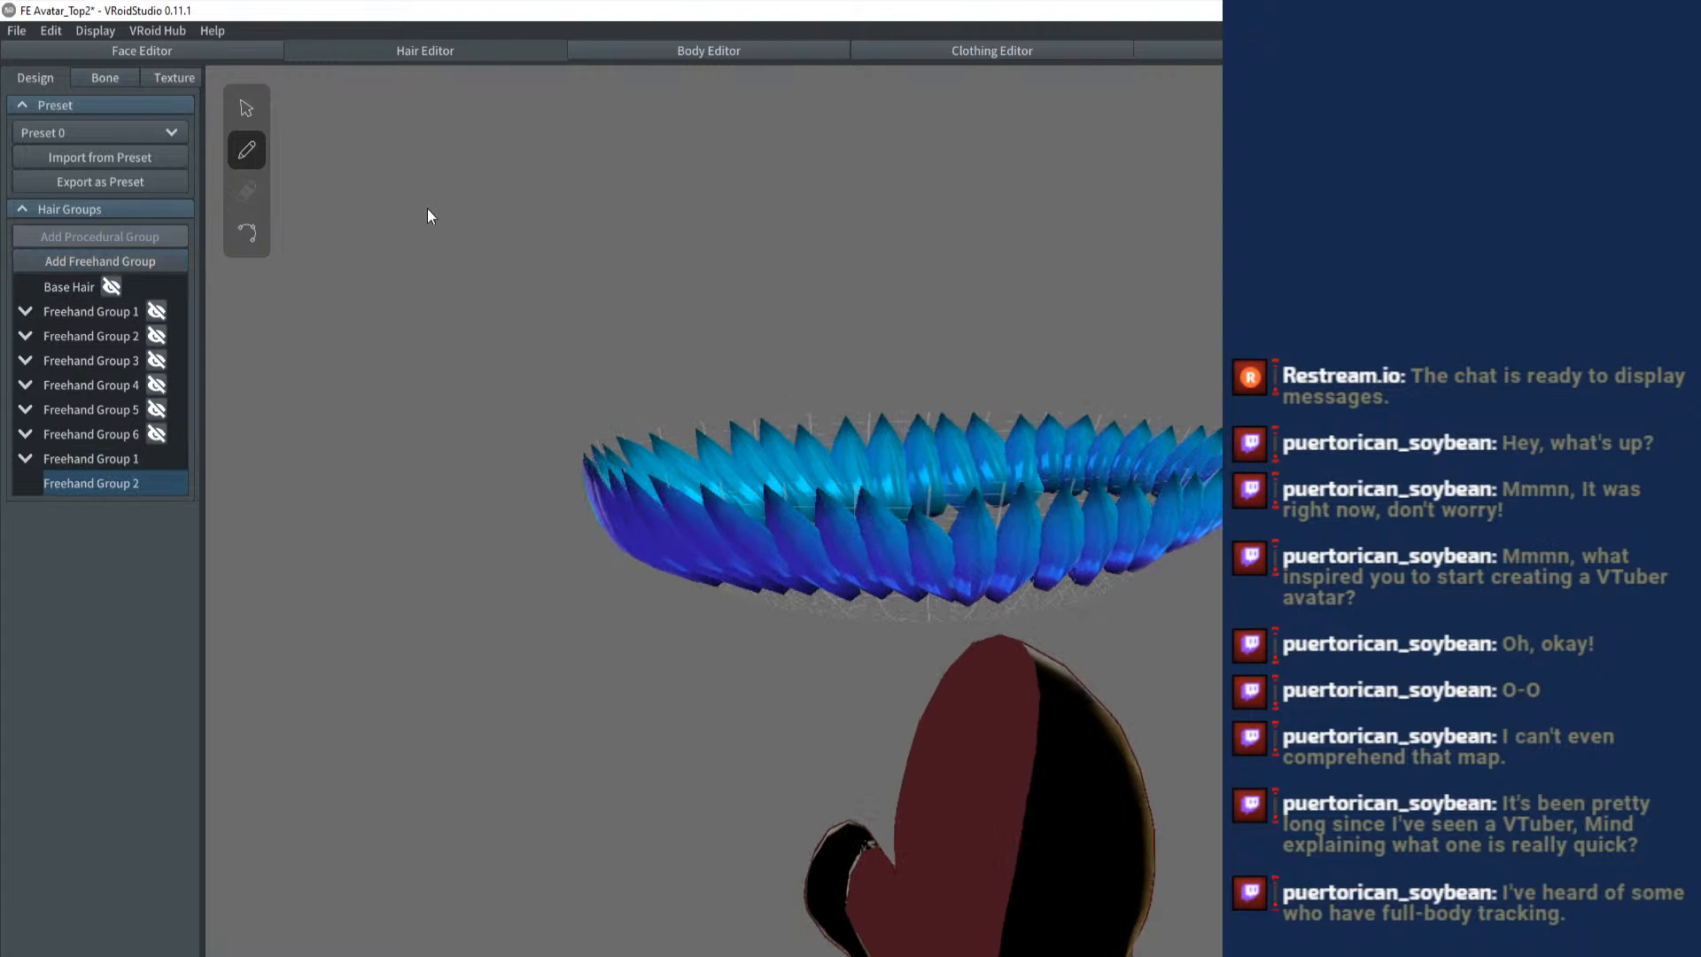
pyautogui.click(247, 108)
pyautogui.moveTo(928, 407); pyautogui.dragTo(923, 471)
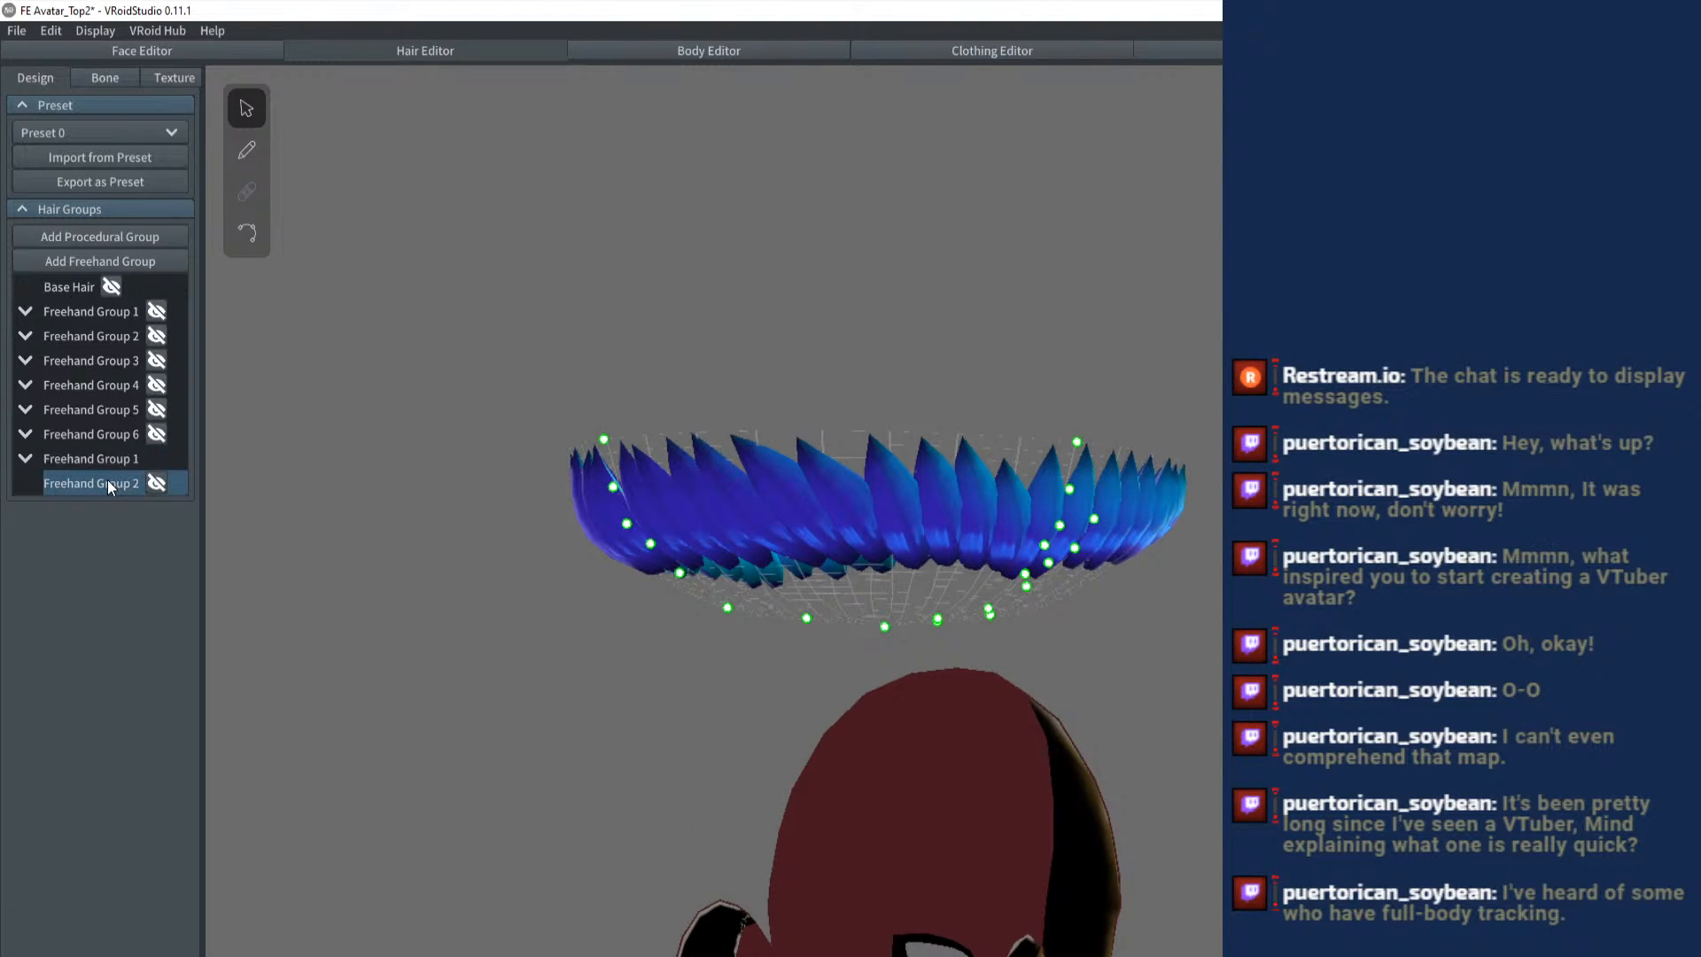
pyautogui.moveTo(886, 626); pyautogui.dragTo(1187, 495)
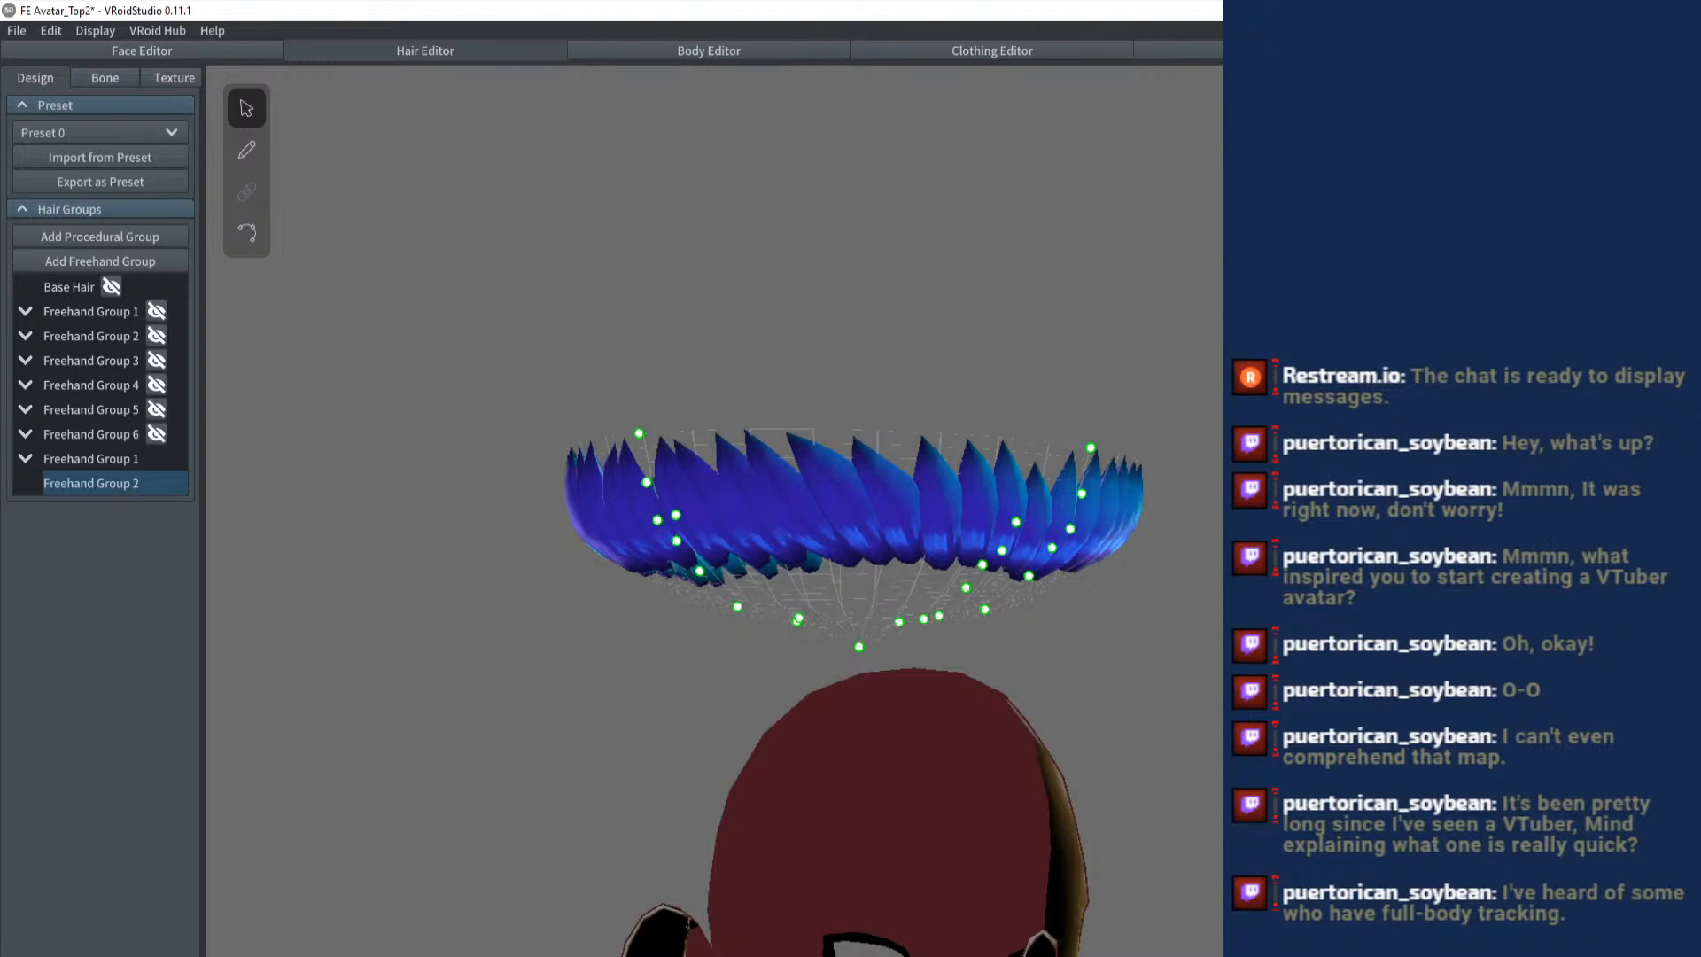
pyautogui.moveTo(1140, 645); pyautogui.dragTo(1109, 513)
pyautogui.moveTo(1089, 452); pyautogui.dragTo(1118, 457)
pyautogui.moveTo(1120, 464); pyautogui.dragTo(1352, 465)
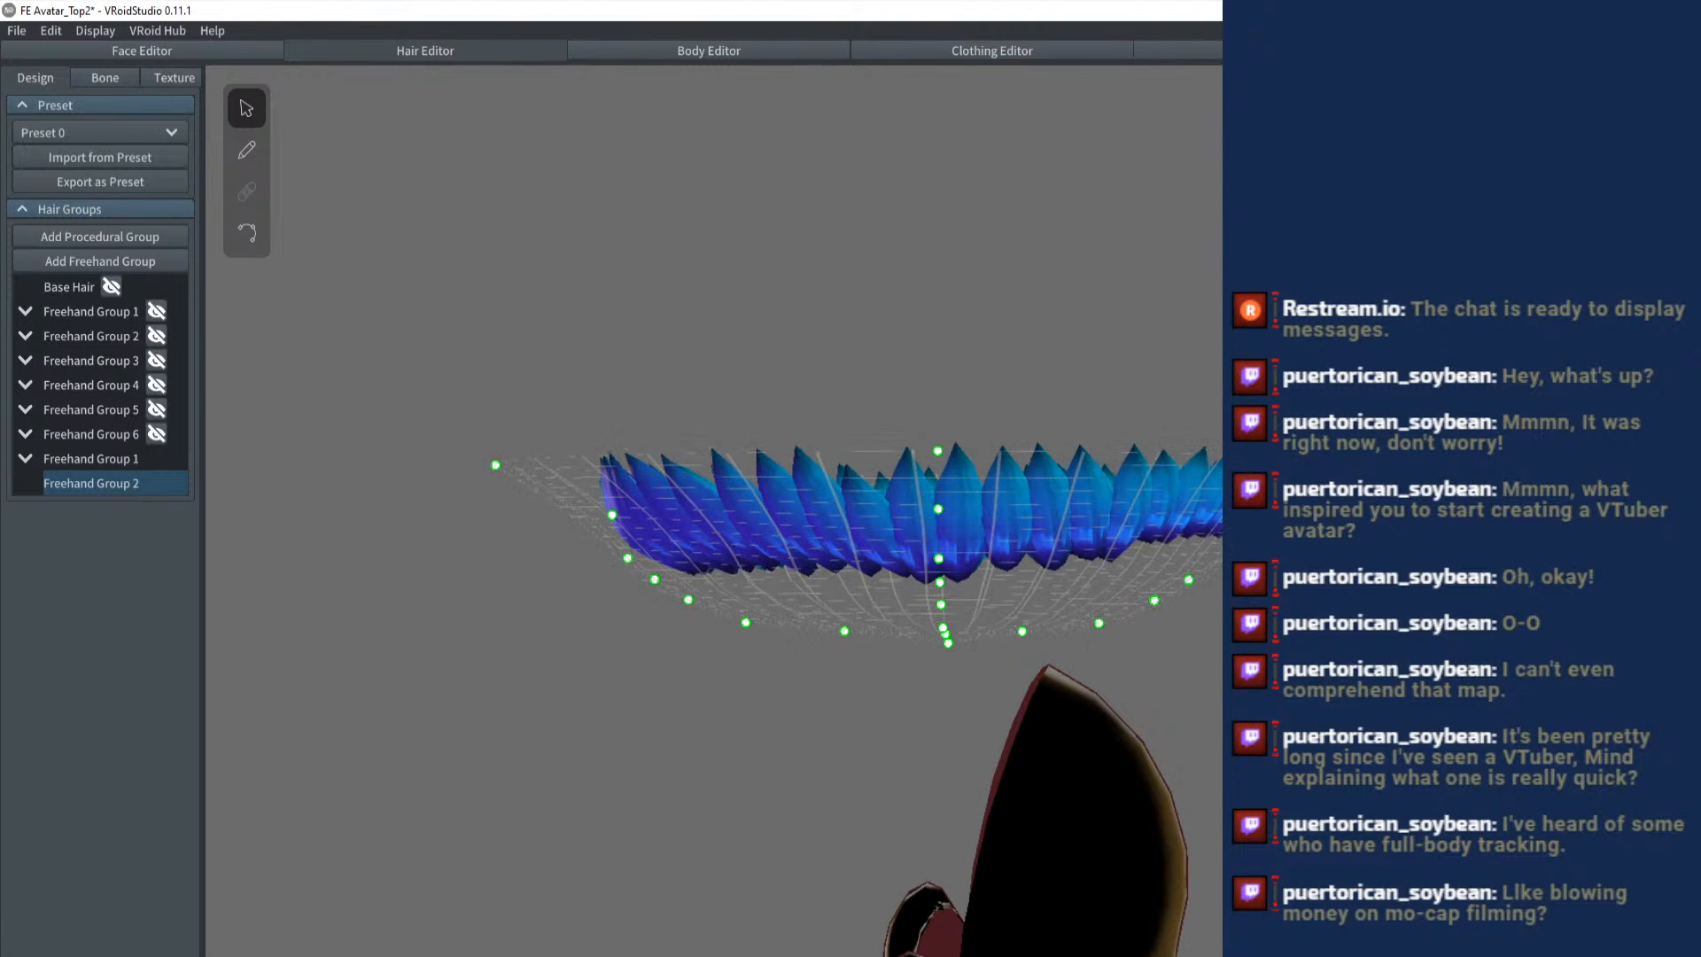
pyautogui.moveTo(1275, 514); pyautogui.dragTo(1152, 612)
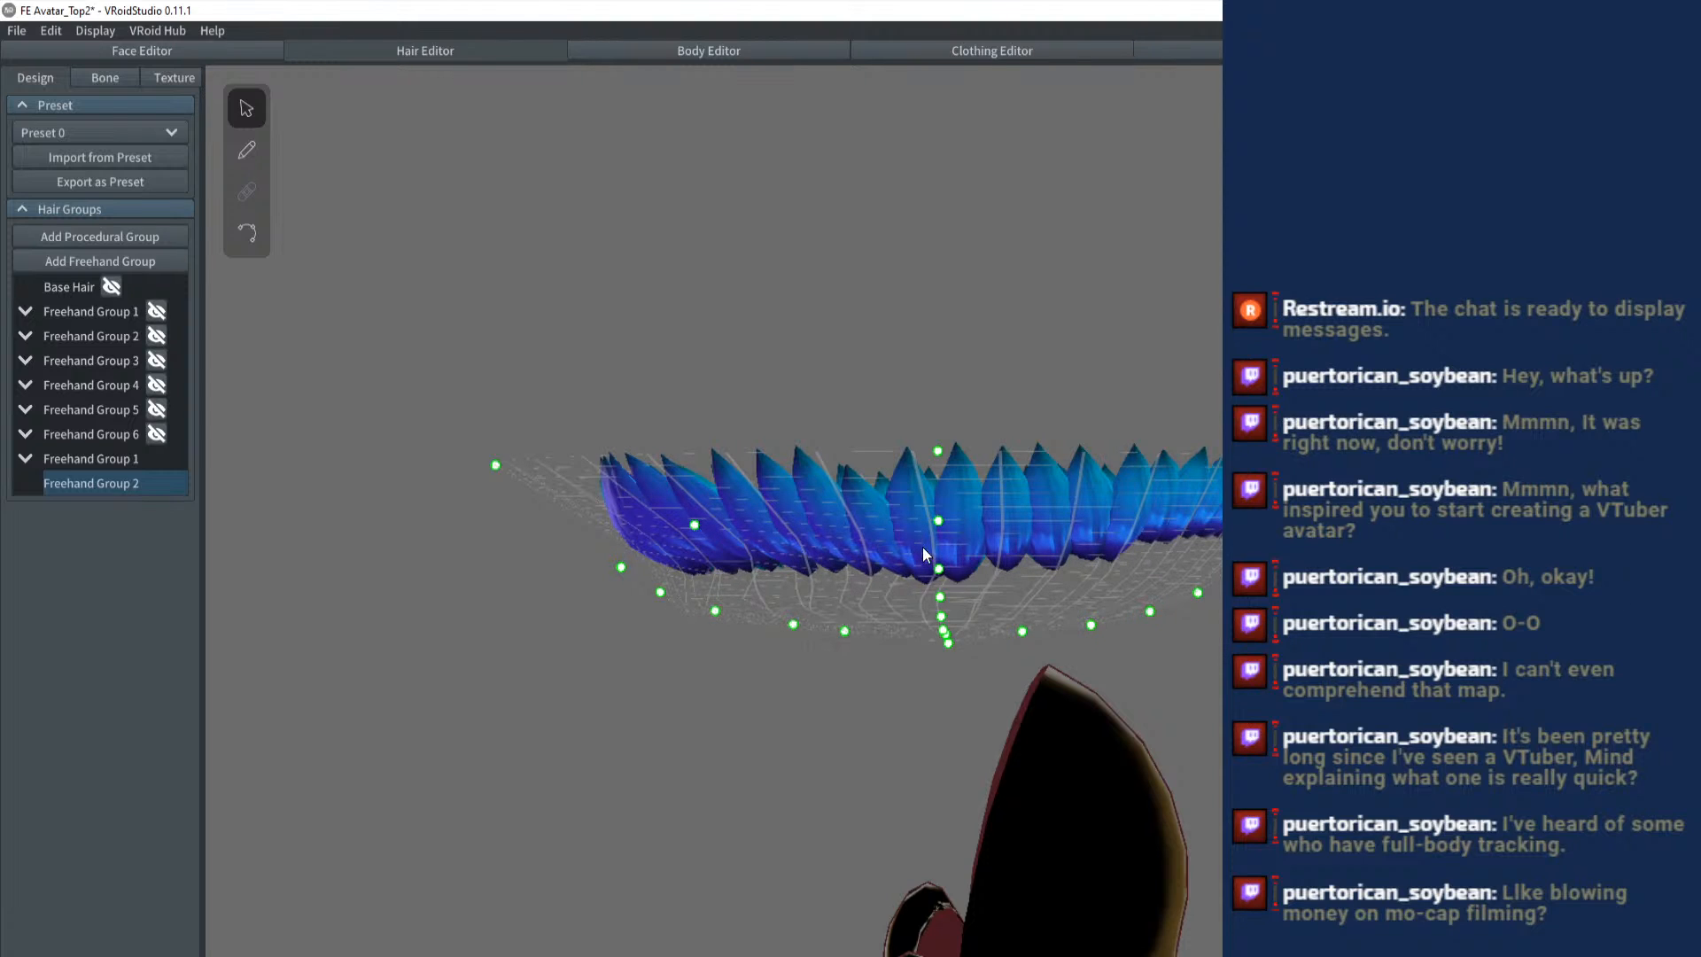
pyautogui.moveTo(922, 545); pyautogui.dragTo(961, 577)
# - Brush a long strand along the guide's centre line out to the rim, with mirrored strand pairs fanning beside it
pyautogui.click(257, 149)
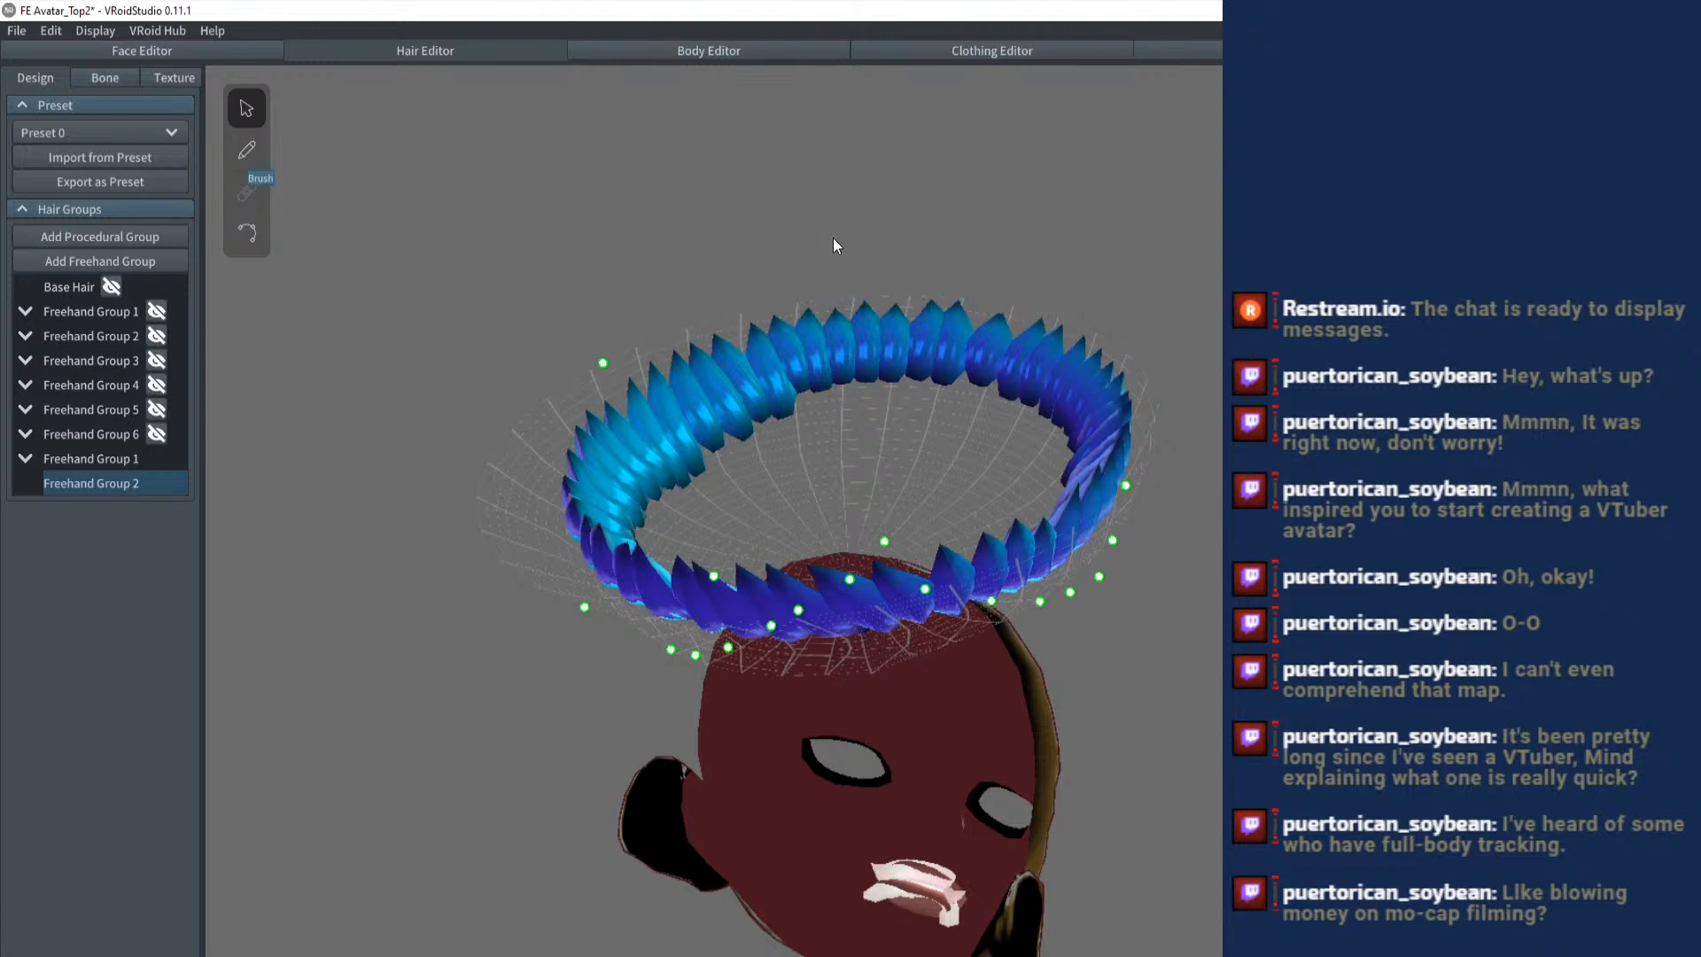
pyautogui.moveTo(797, 390); pyautogui.dragTo(798, 145)
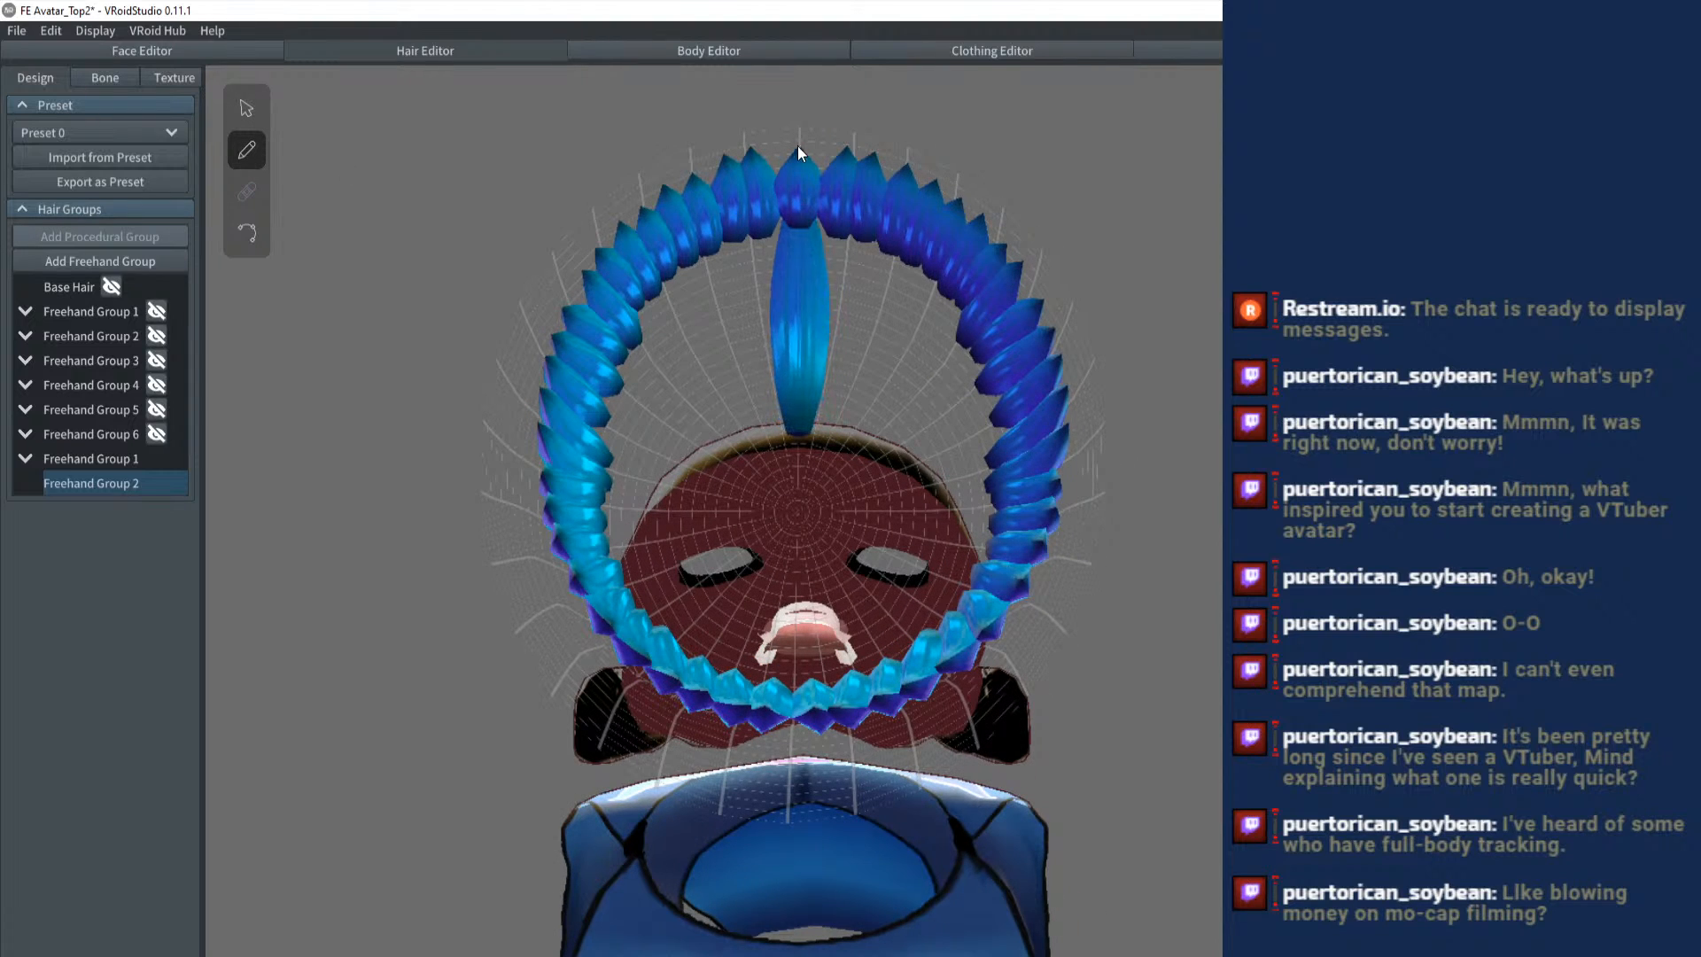
pyautogui.moveTo(816, 433); pyautogui.dragTo(885, 167)
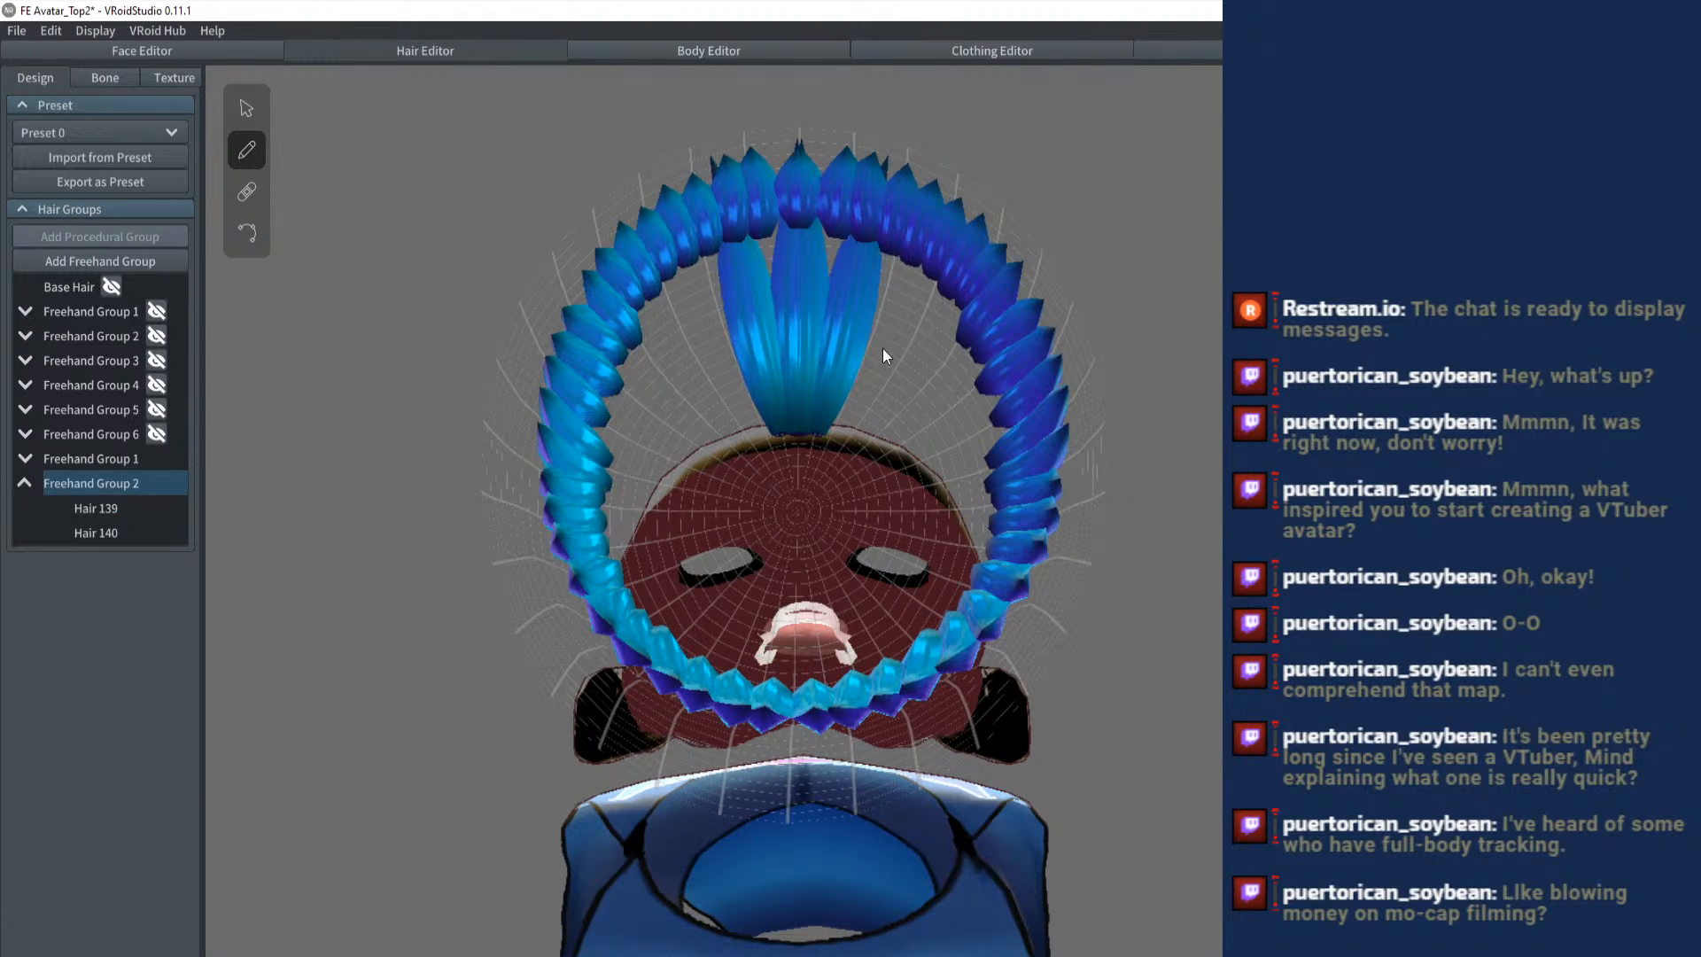
pyautogui.moveTo(830, 431); pyautogui.dragTo(957, 196)
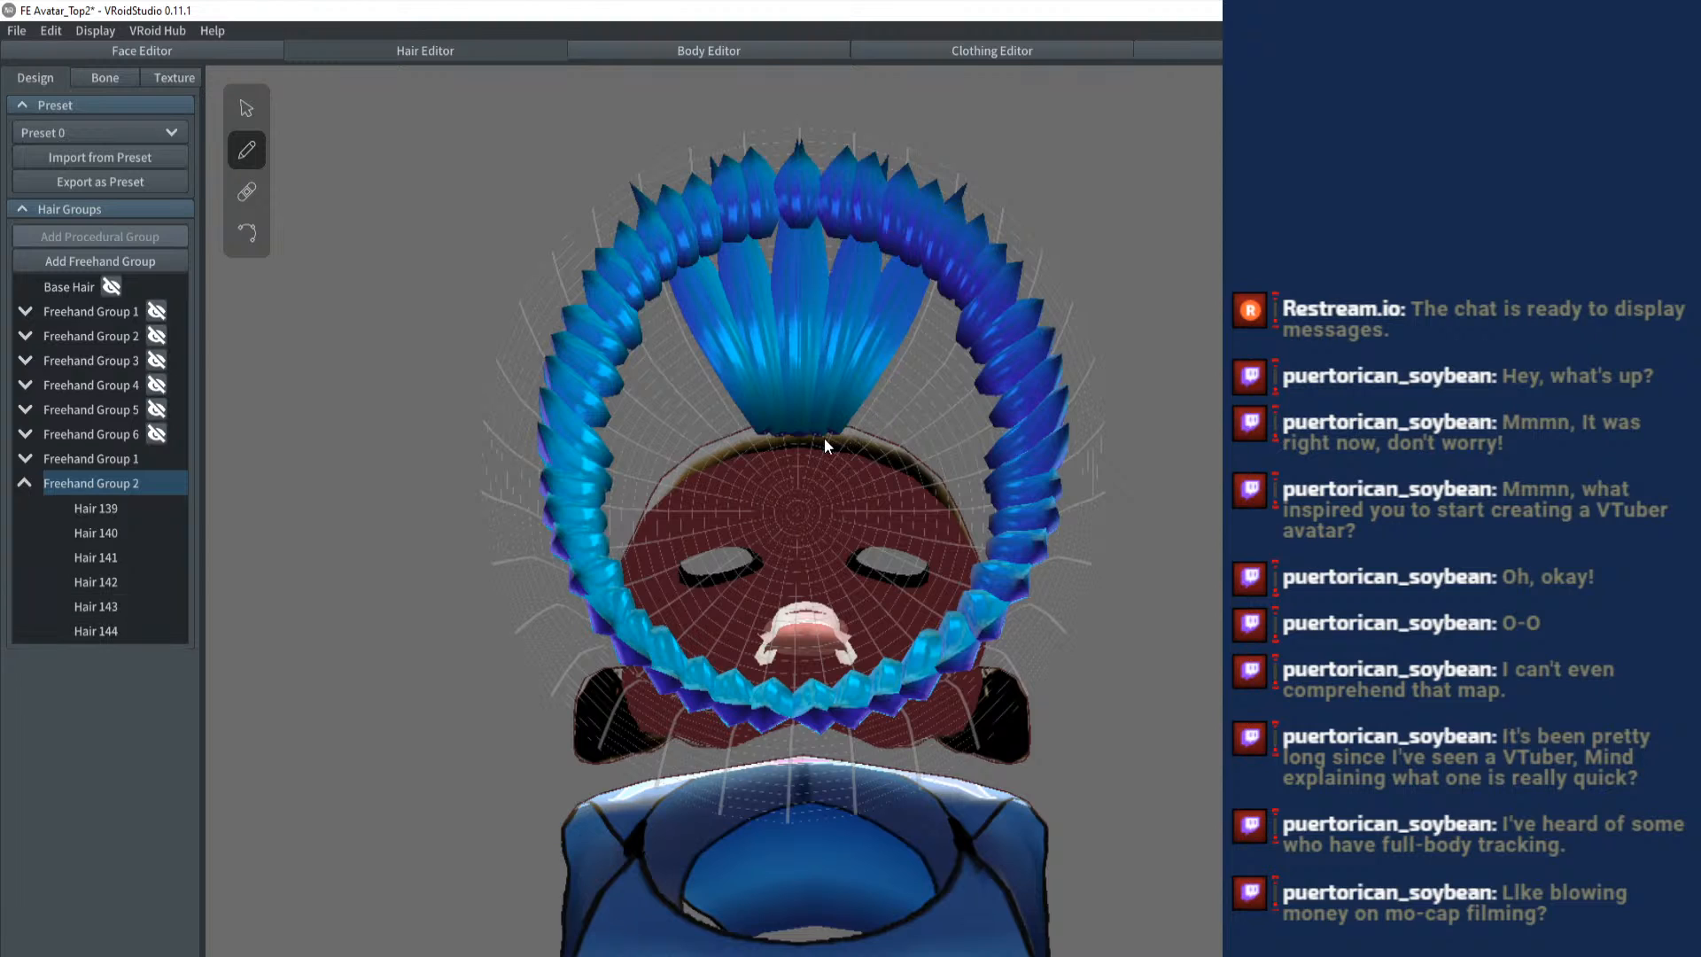
# - Redraw the next mirrored strand pair and extend the fan of long strands around to both sides of the guide
pyautogui.moveTo(877, 401); pyautogui.dragTo(1003, 289)
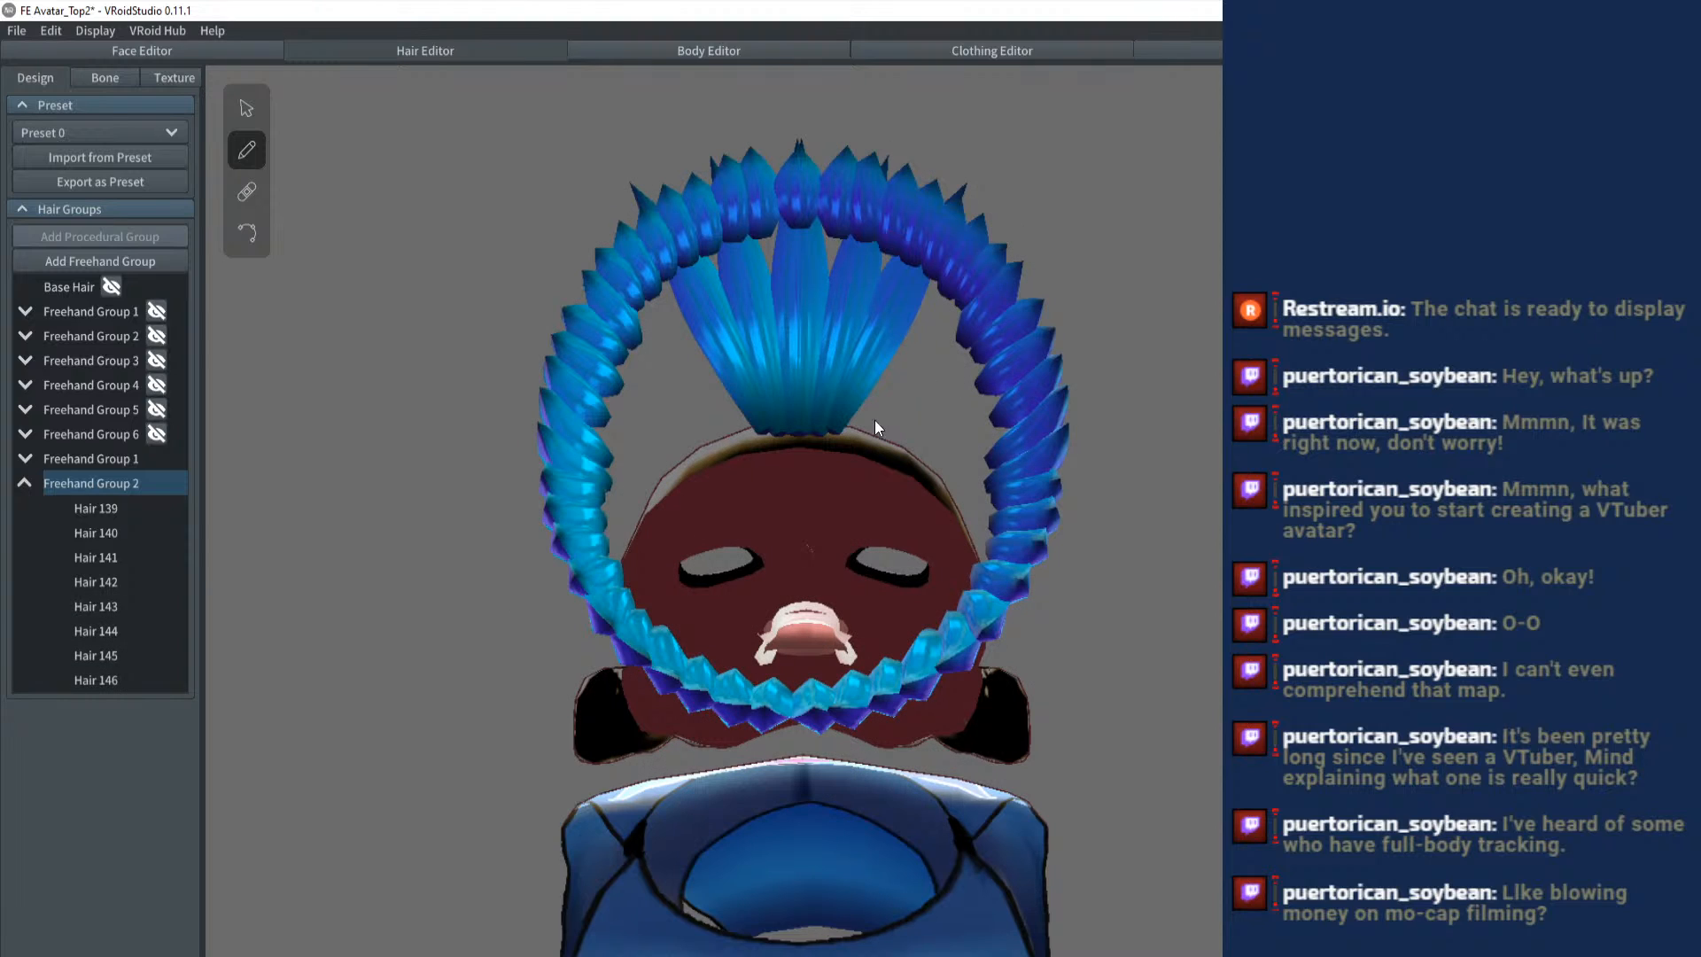
pyautogui.hotkey('ctrl', 'z')
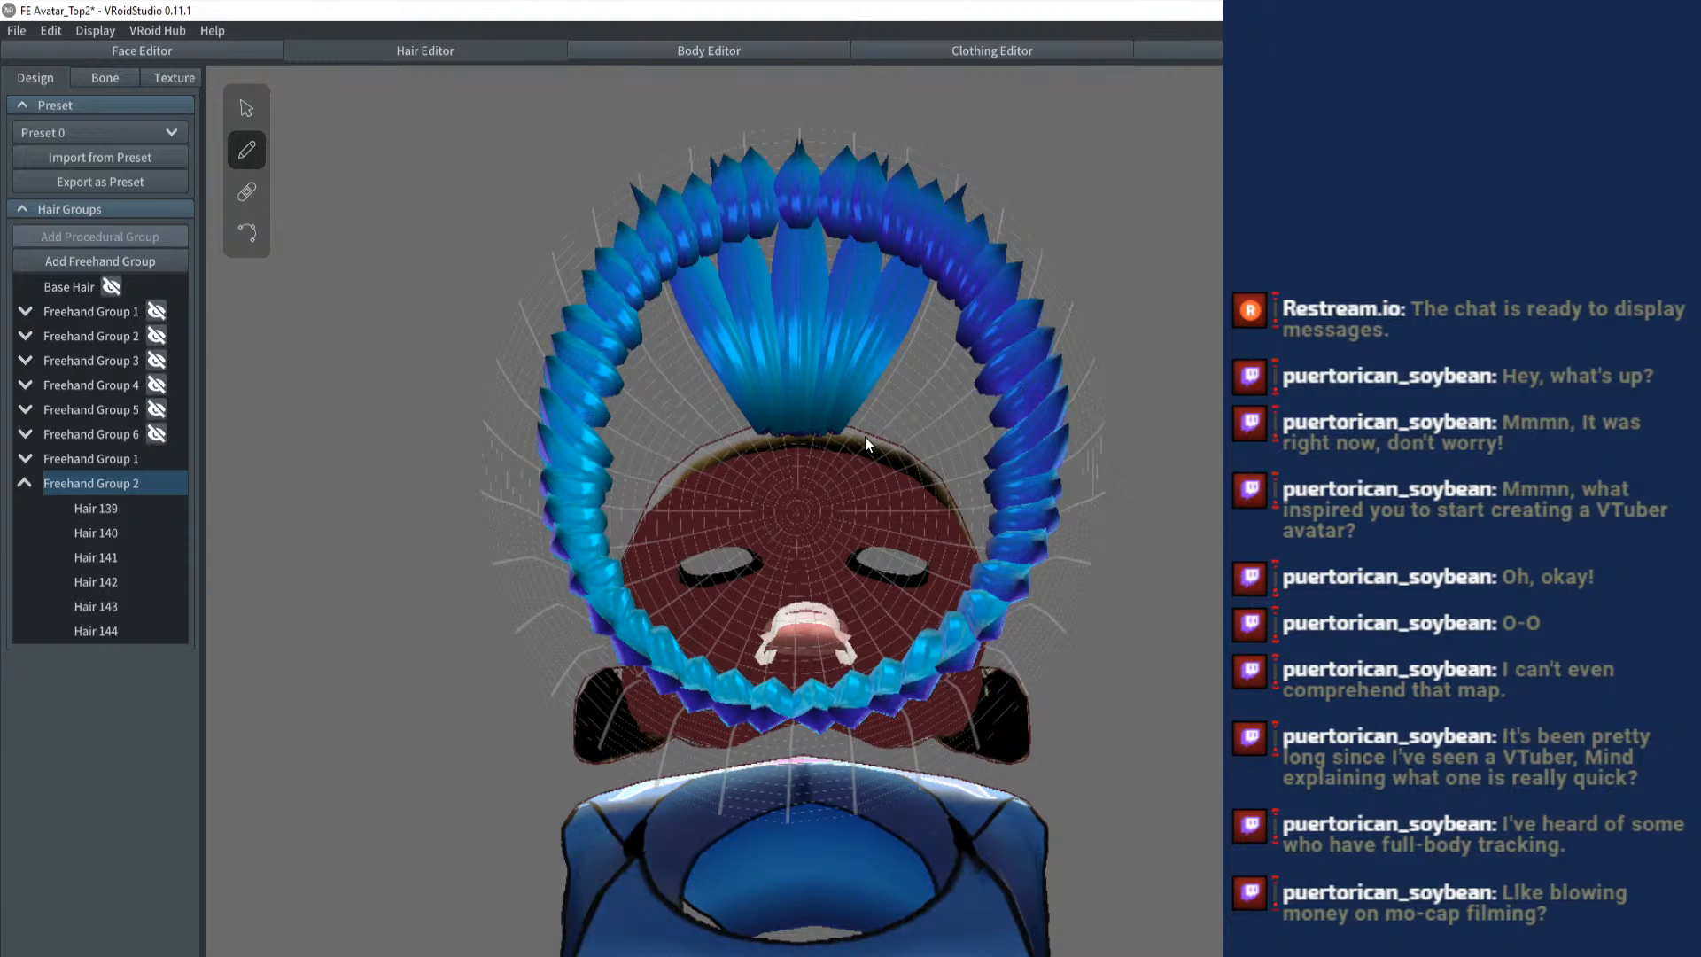
pyautogui.moveTo(864, 436)
pyautogui.mouseDown()
pyautogui.moveTo(853, 415)
pyautogui.moveTo(992, 242)
pyautogui.moveTo(886, 413)
pyautogui.moveTo(1031, 289)
pyautogui.mouseUp()
pyautogui.moveTo(930, 413); pyautogui.dragTo(1061, 347)
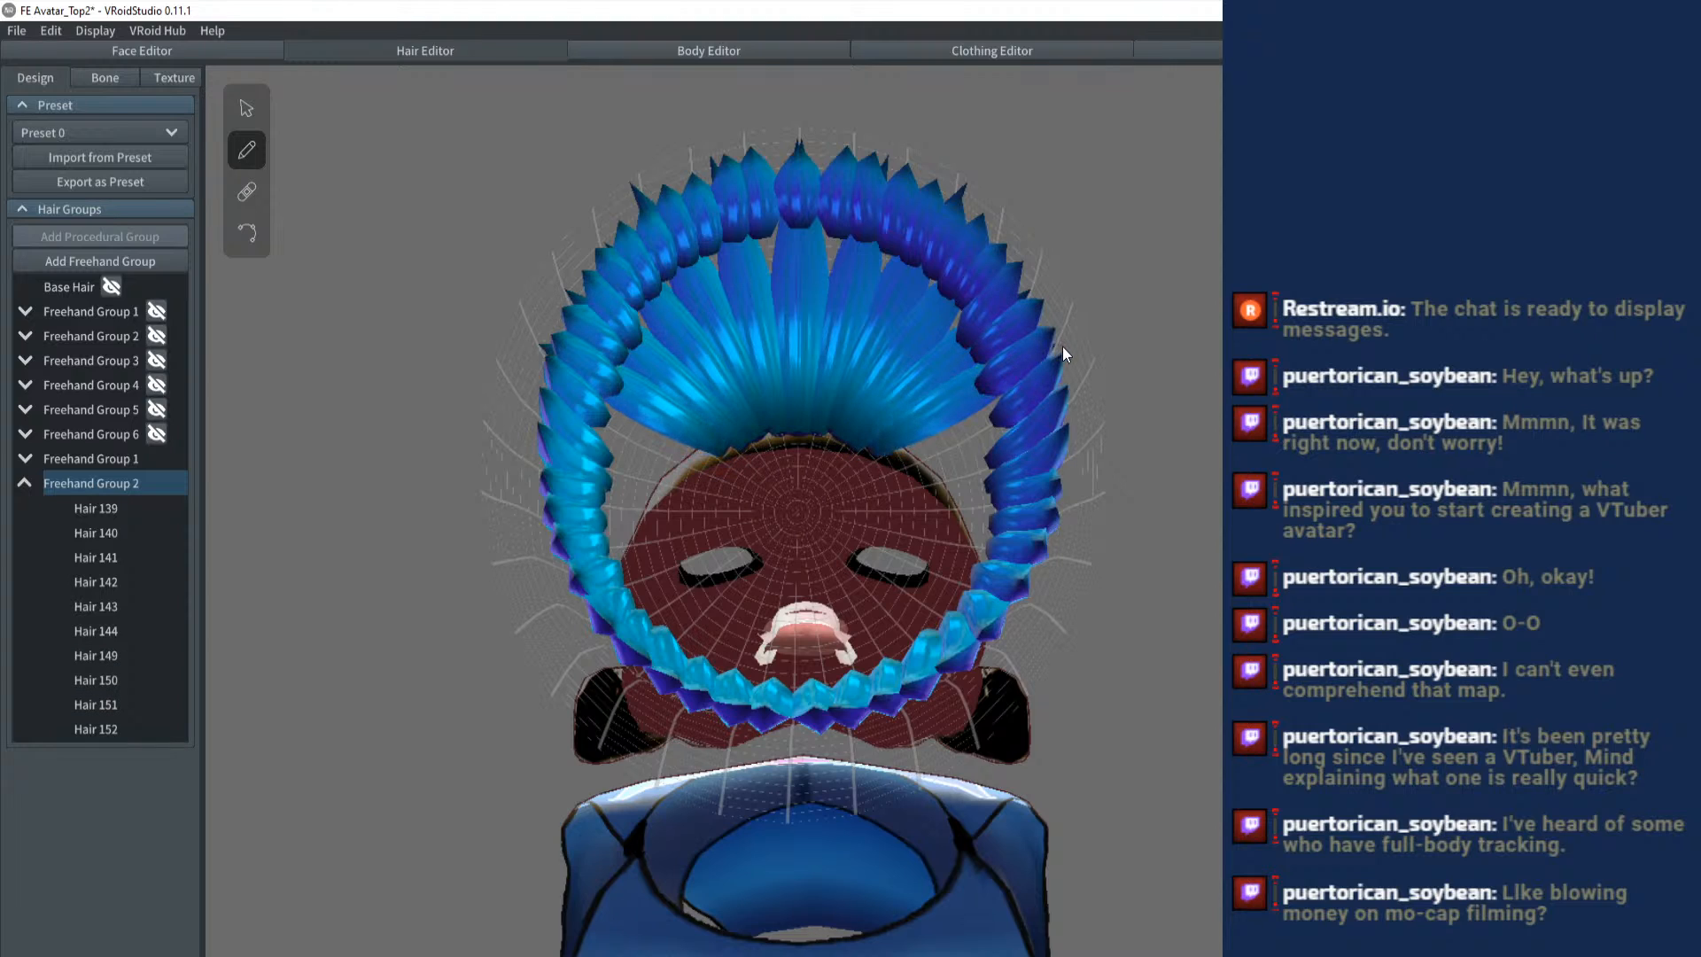
pyautogui.moveTo(879, 458)
pyautogui.mouseDown()
pyautogui.moveTo(1075, 406)
pyautogui.moveTo(1086, 455)
pyautogui.mouseUp()
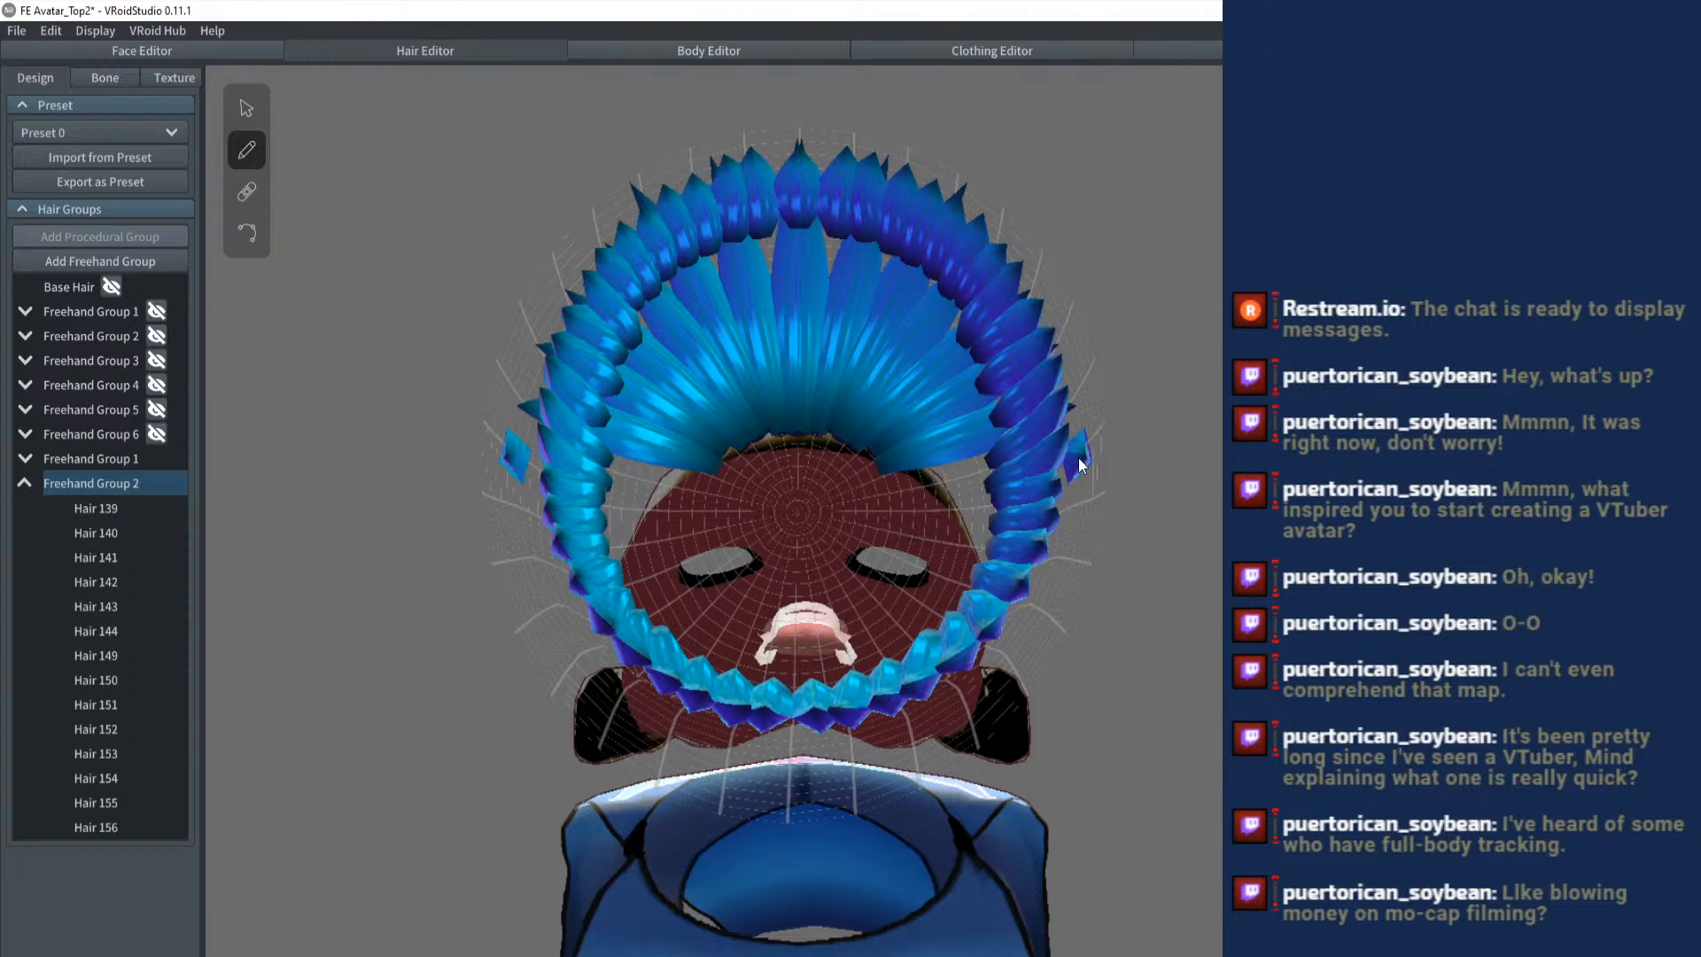
# - Redraw the pair at the sides to reach past the ring, and brush further long mirrored pairs beside it
pyautogui.click(875, 480)
pyautogui.hotkey('ctrl', 'z')
pyautogui.moveTo(875, 480); pyautogui.dragTo(1103, 441)
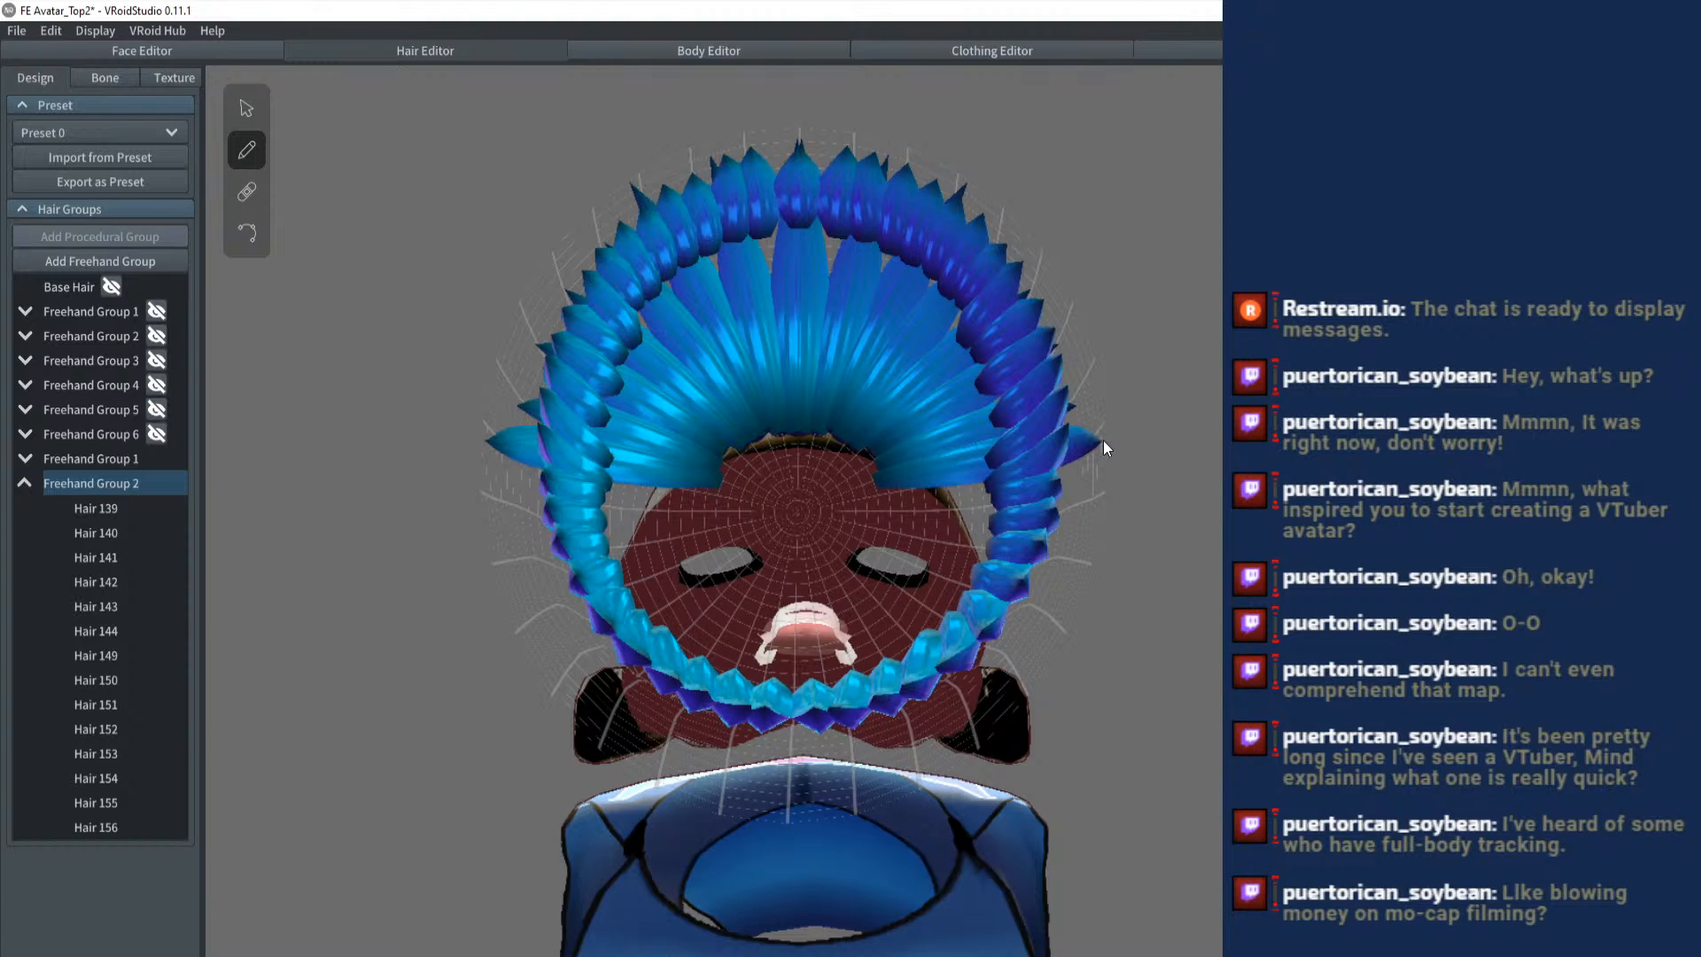
pyautogui.moveTo(923, 487); pyautogui.dragTo(1107, 481)
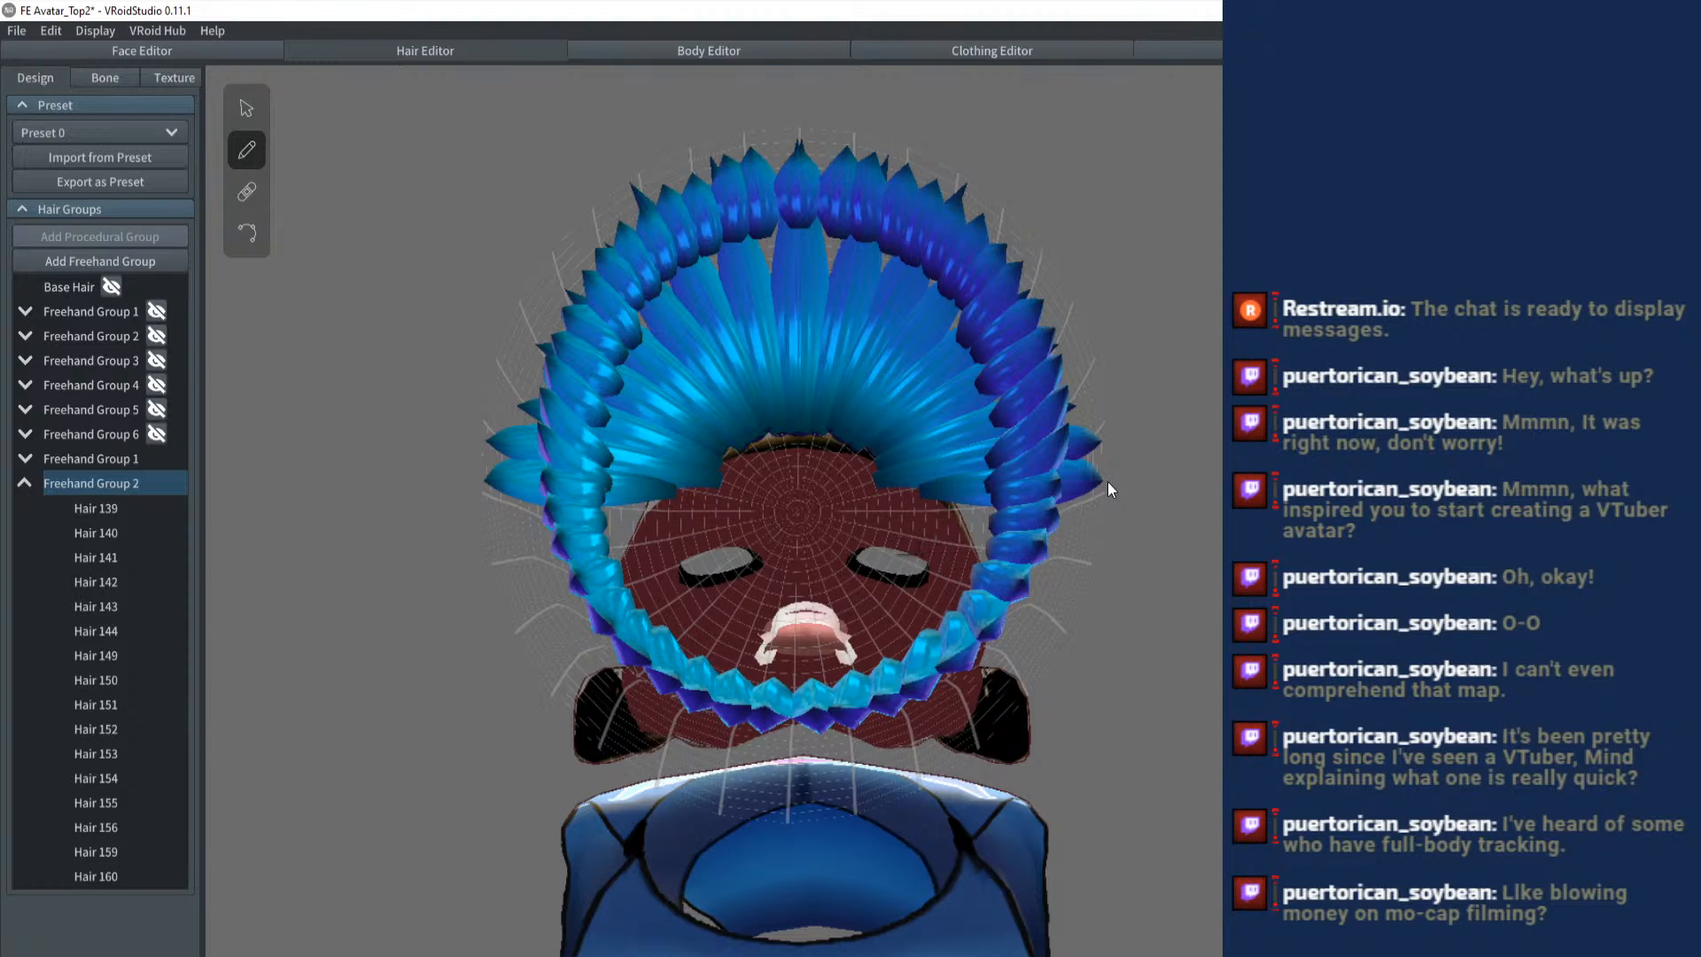
pyautogui.moveTo(870, 496); pyautogui.dragTo(1103, 482)
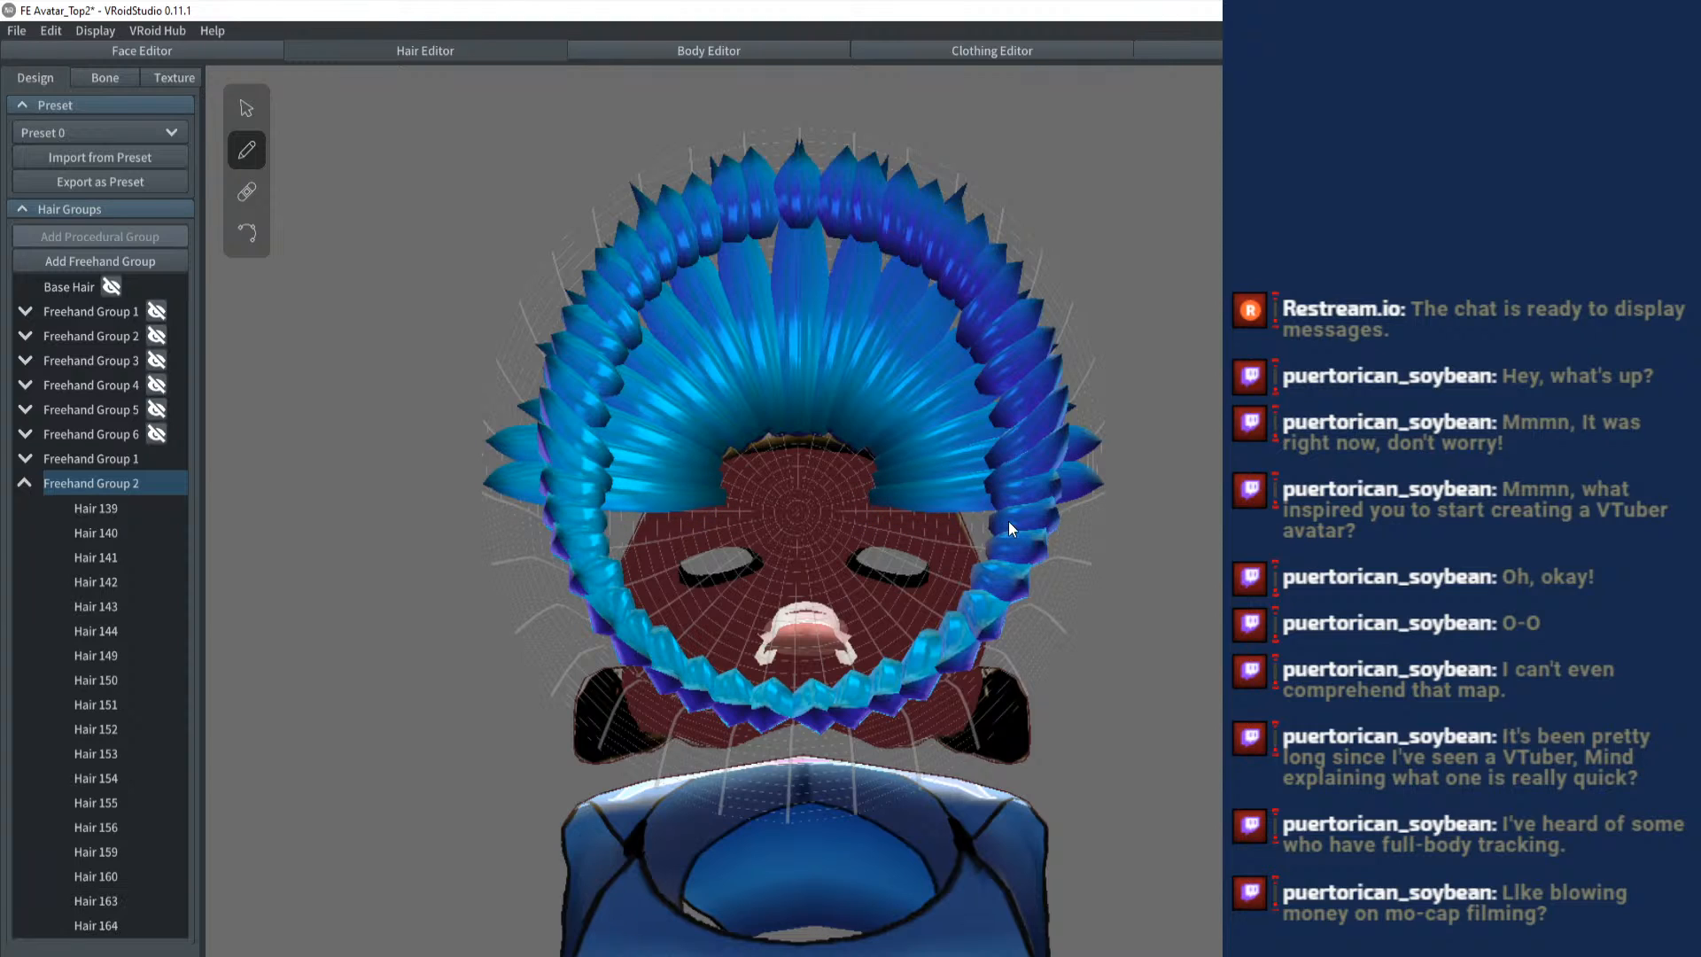
# - Brush the mirrored pairs just beyond the sides, redrawing them as long strands that start at the inner edge of the fan
pyautogui.moveTo(1008, 521); pyautogui.dragTo(1098, 535)
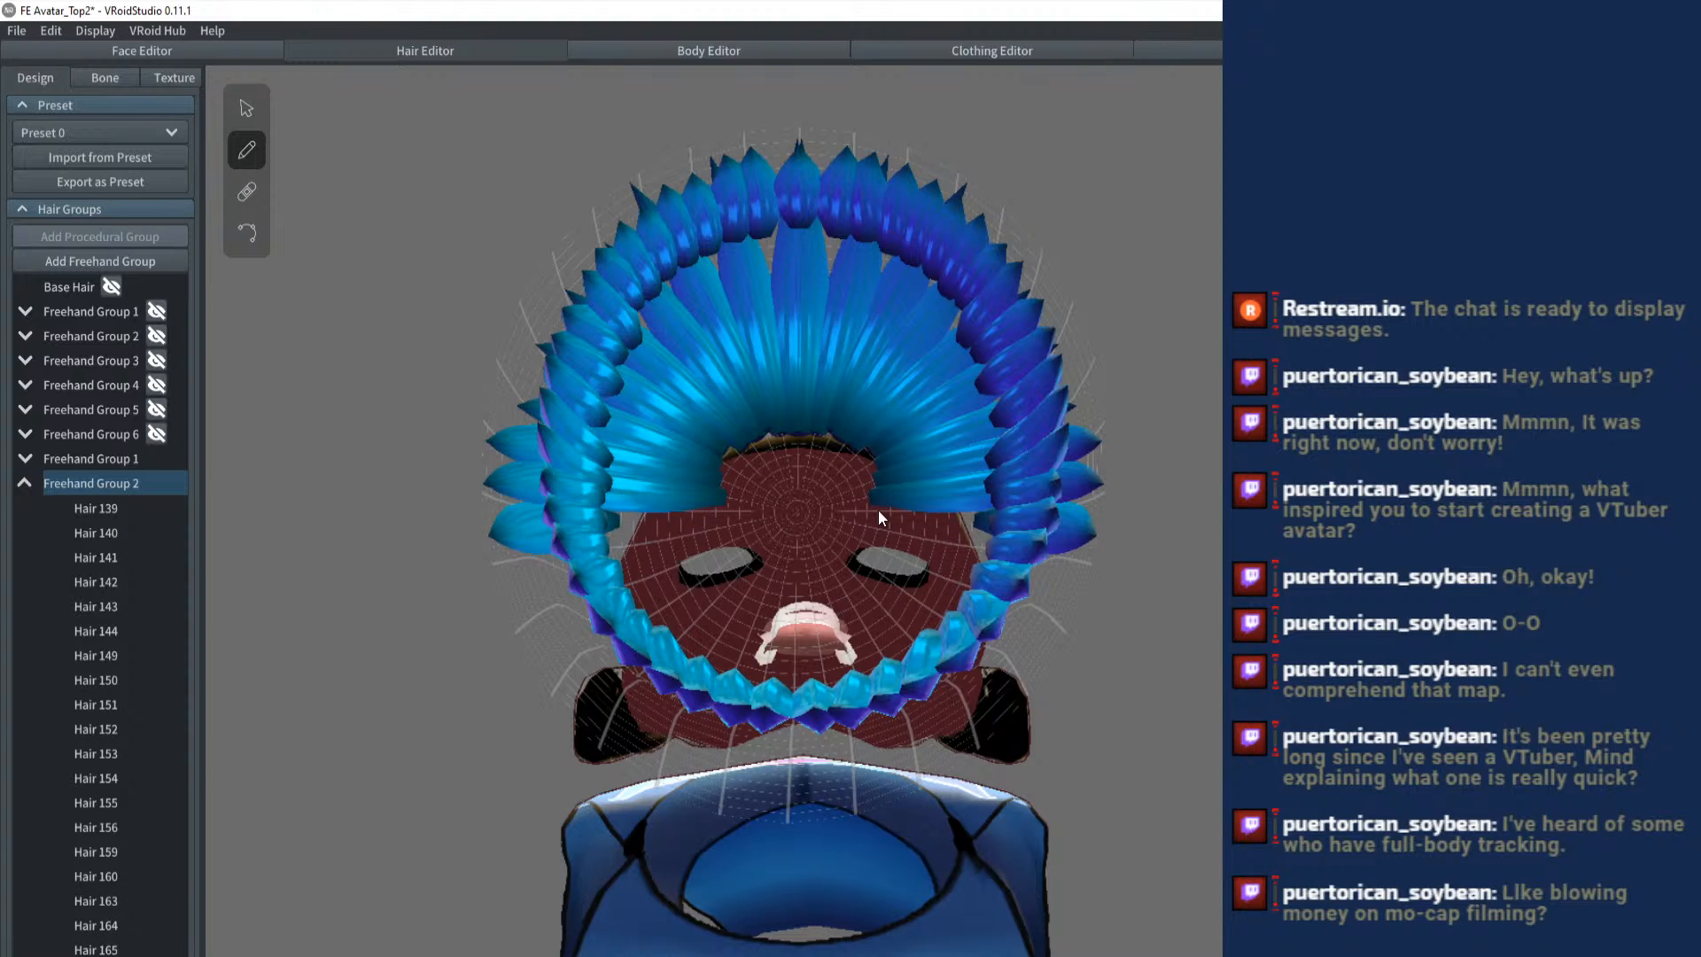
pyautogui.moveTo(874, 508); pyautogui.dragTo(1107, 539)
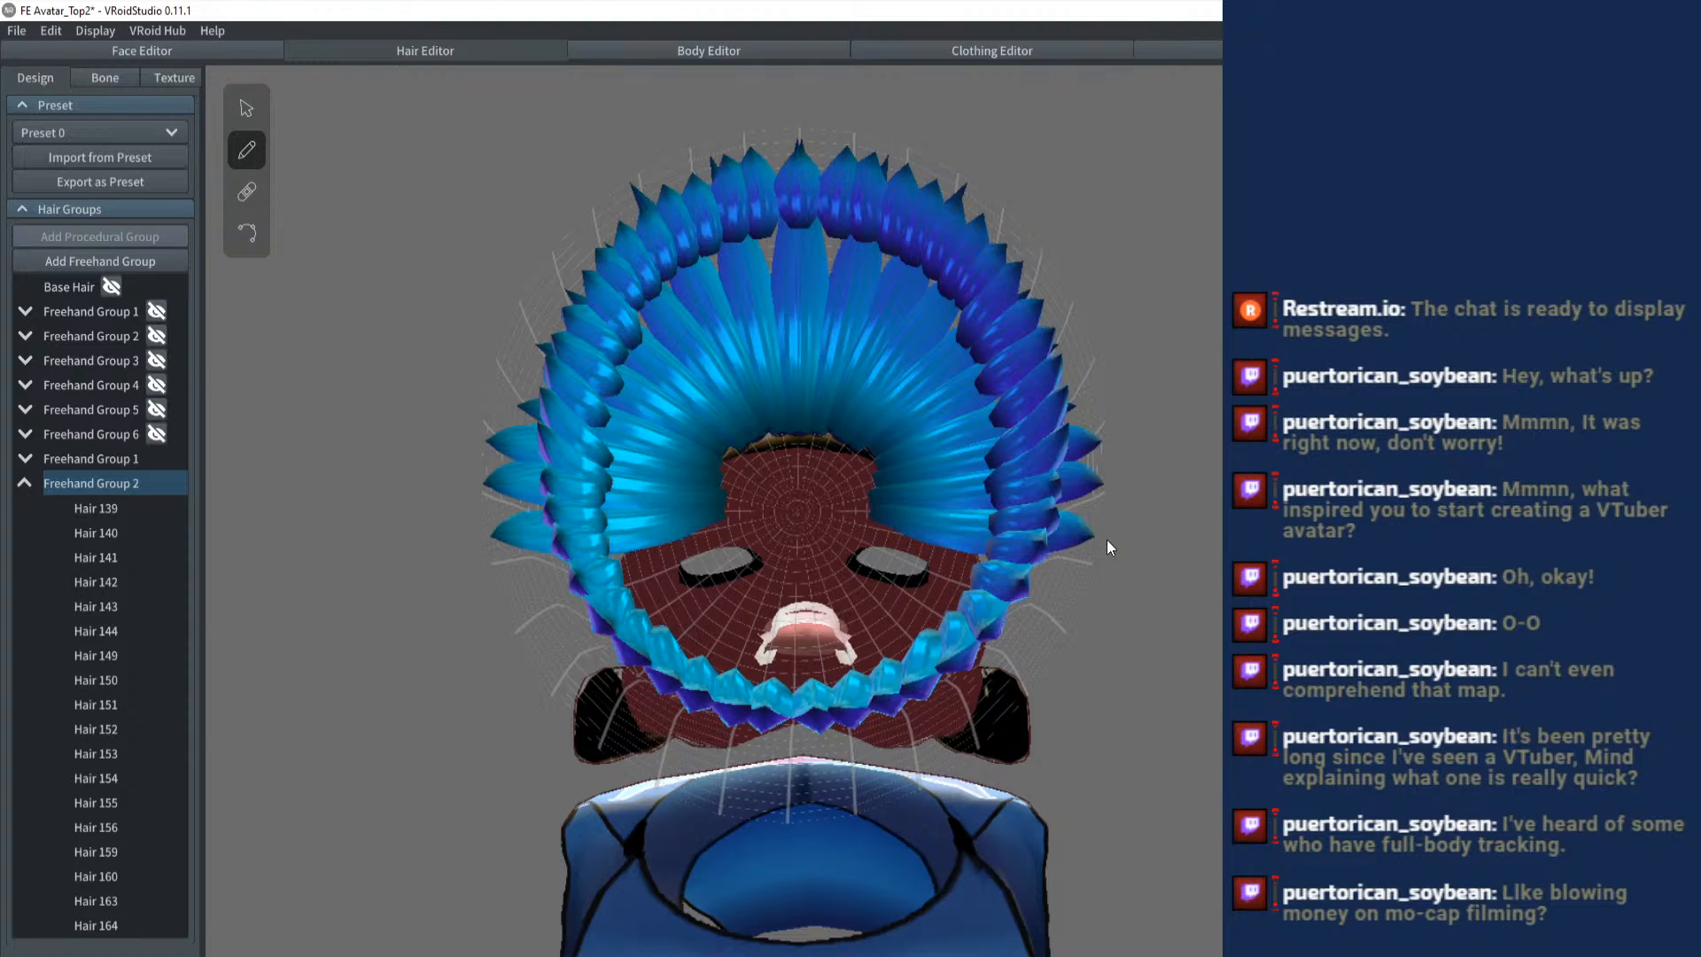
pyautogui.moveTo(935, 558); pyautogui.dragTo(1042, 618)
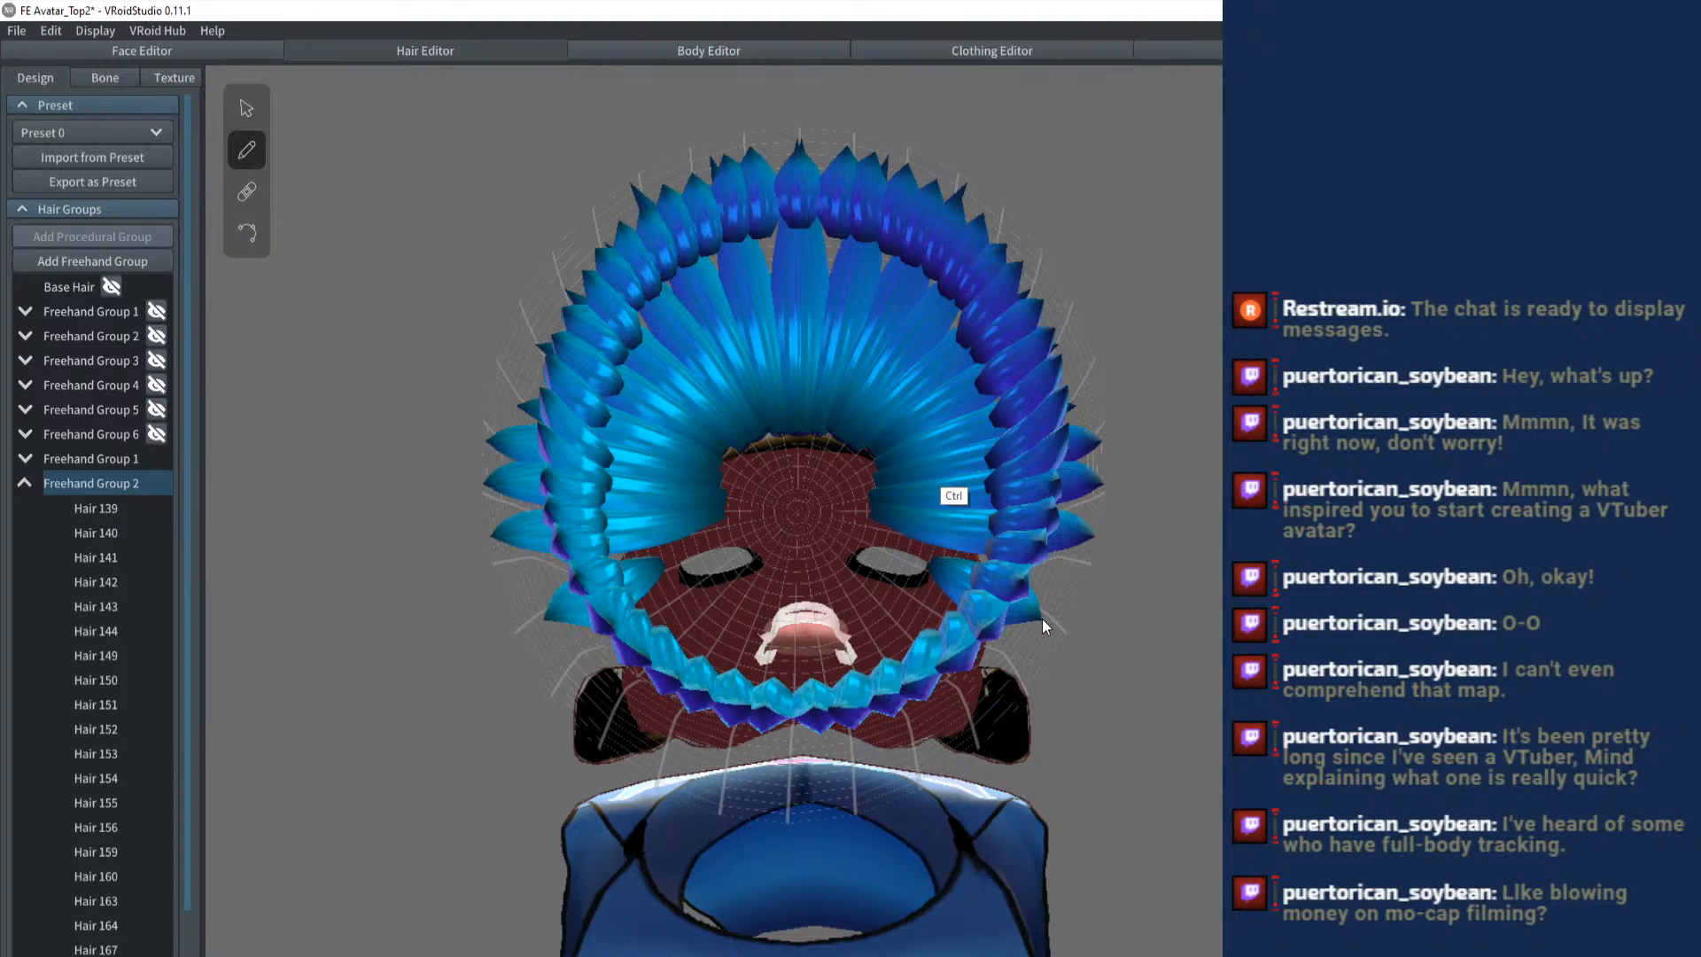
pyautogui.hotkey('ctrl', 'z')
pyautogui.moveTo(875, 526); pyautogui.dragTo(1061, 608)
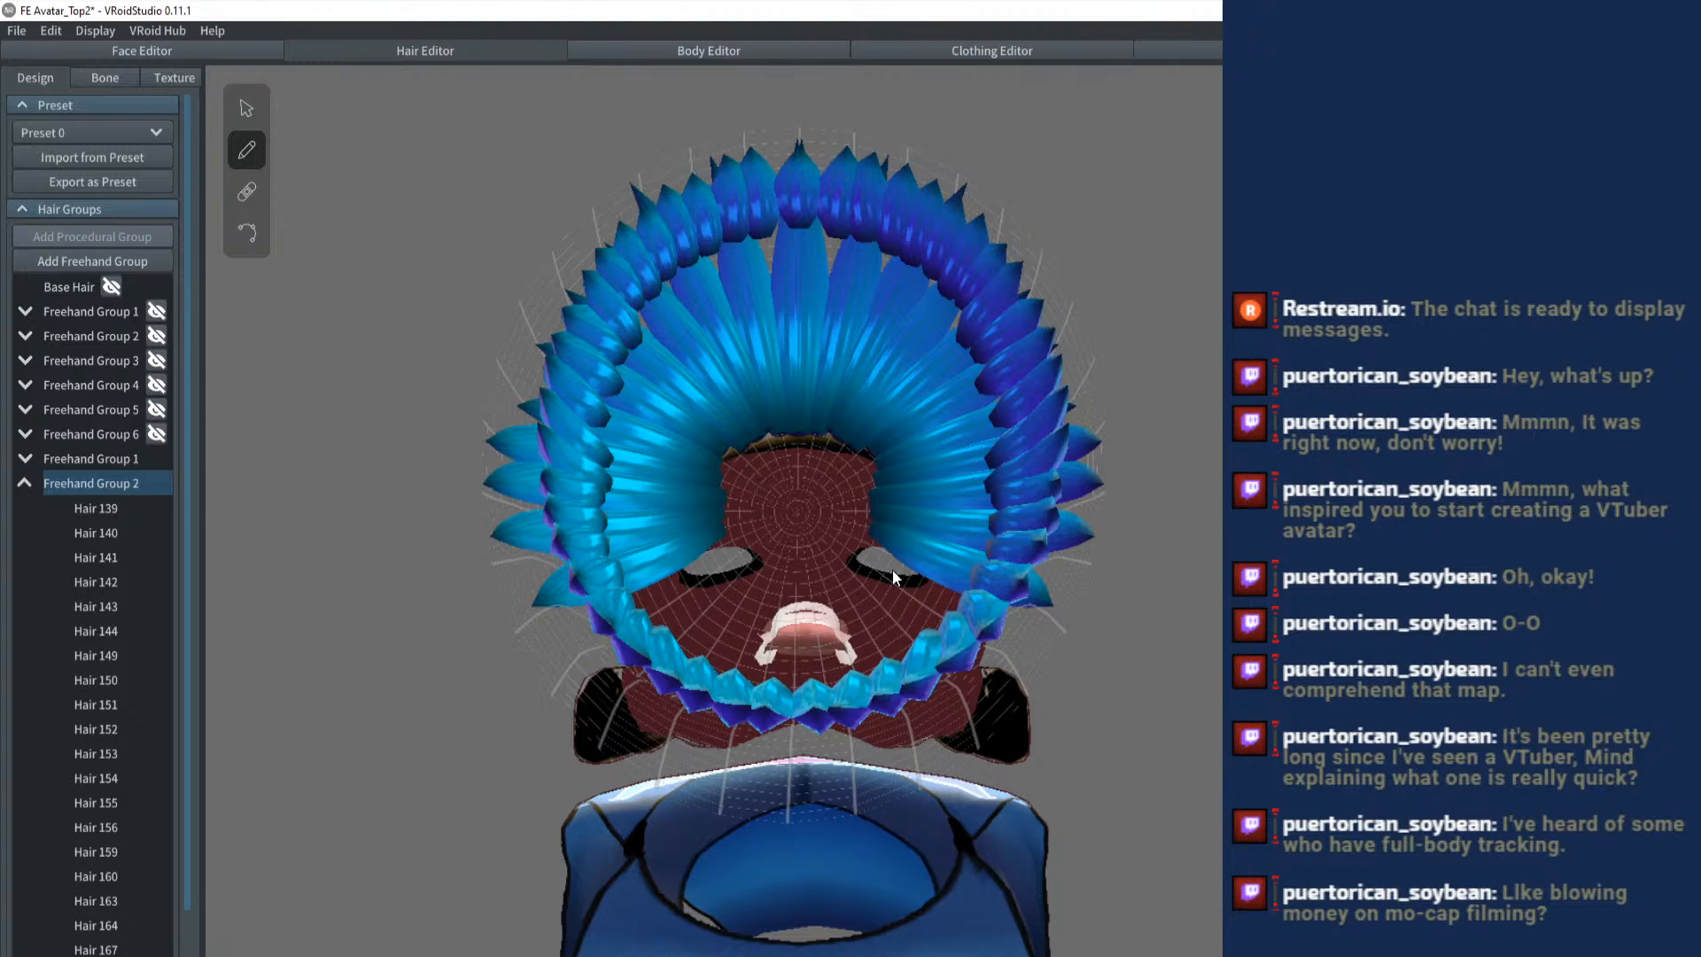
# - Brush and redraw the next mirrored strands so they curve toward the fan's remaining open end
pyautogui.moveTo(891, 570); pyautogui.dragTo(1002, 663)
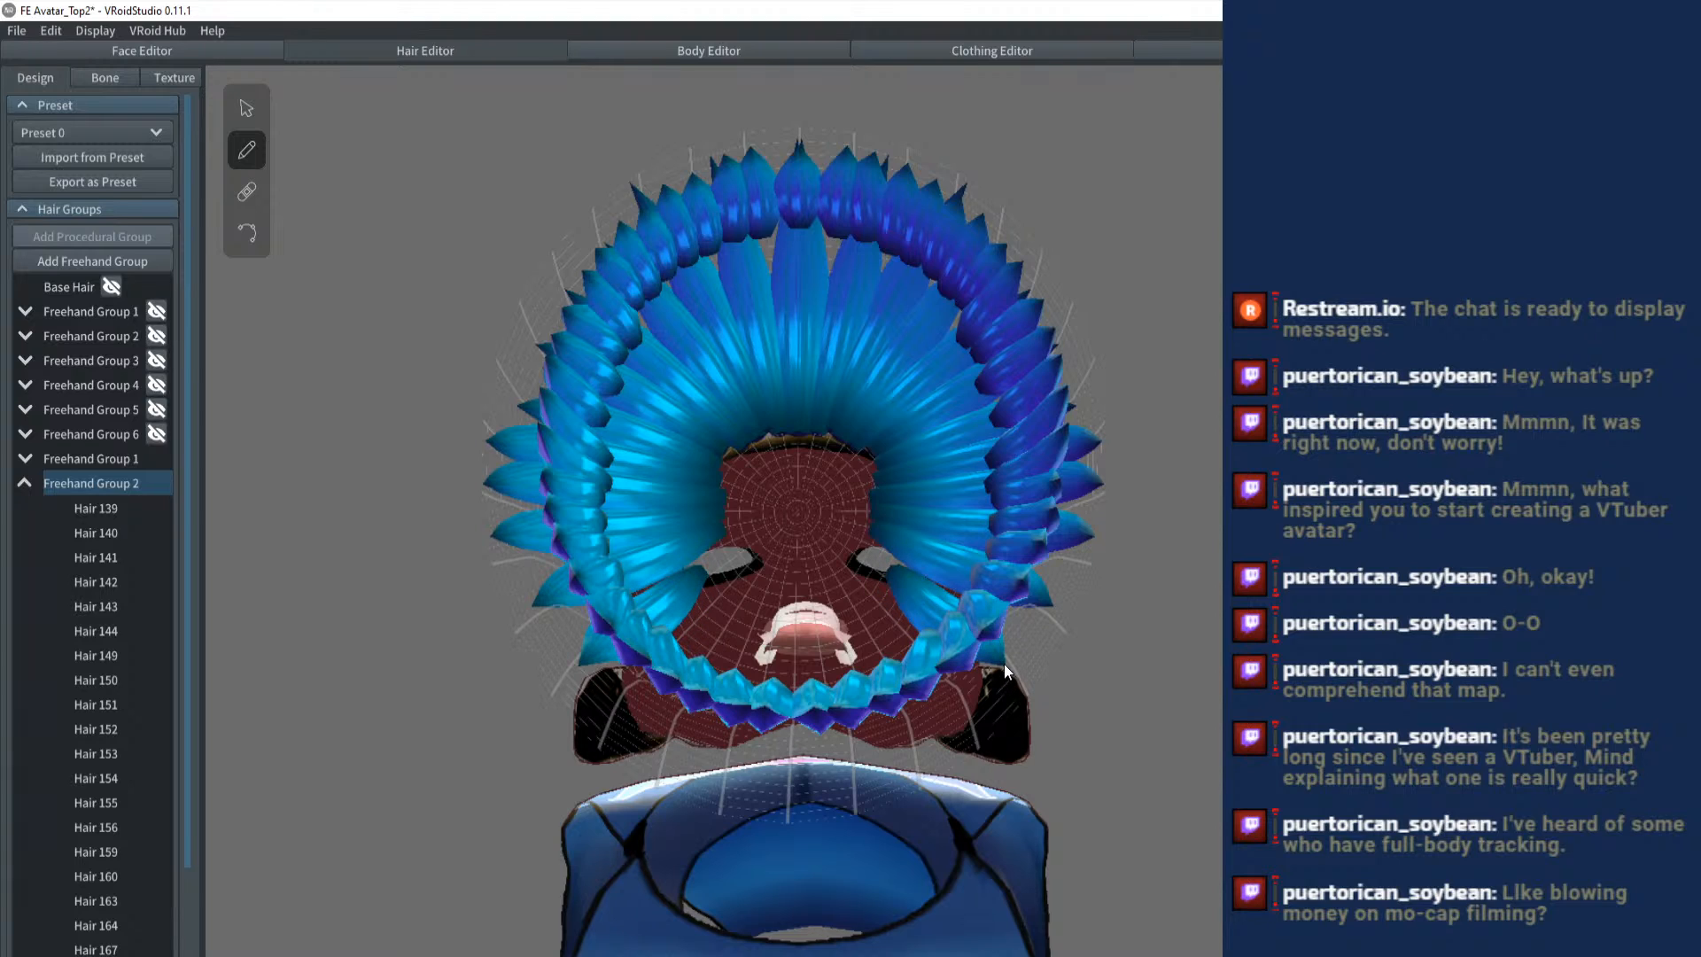
pyautogui.hotkey('ctrl', 'z')
pyautogui.moveTo(885, 586); pyautogui.dragTo(950, 721)
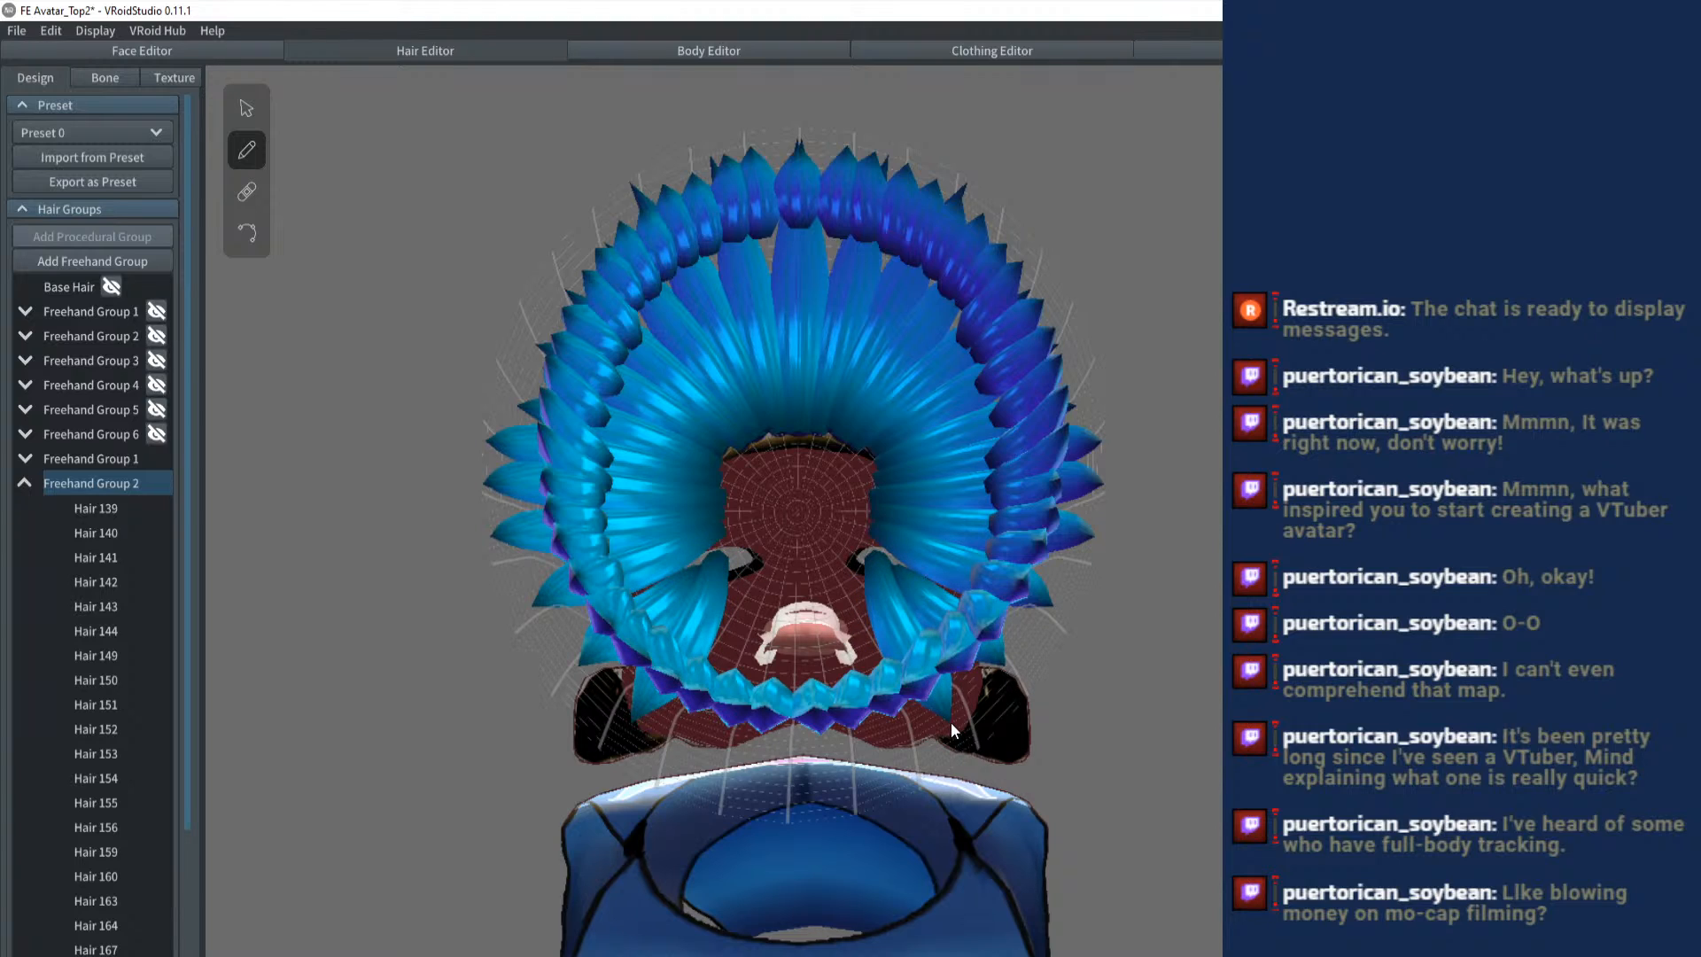
# - Redraw the mirrored pair as longer strands, brush another pair beside it, and close the fan's gap with a single central strand
pyautogui.moveTo(853, 663); pyautogui.dragTo(879, 751)
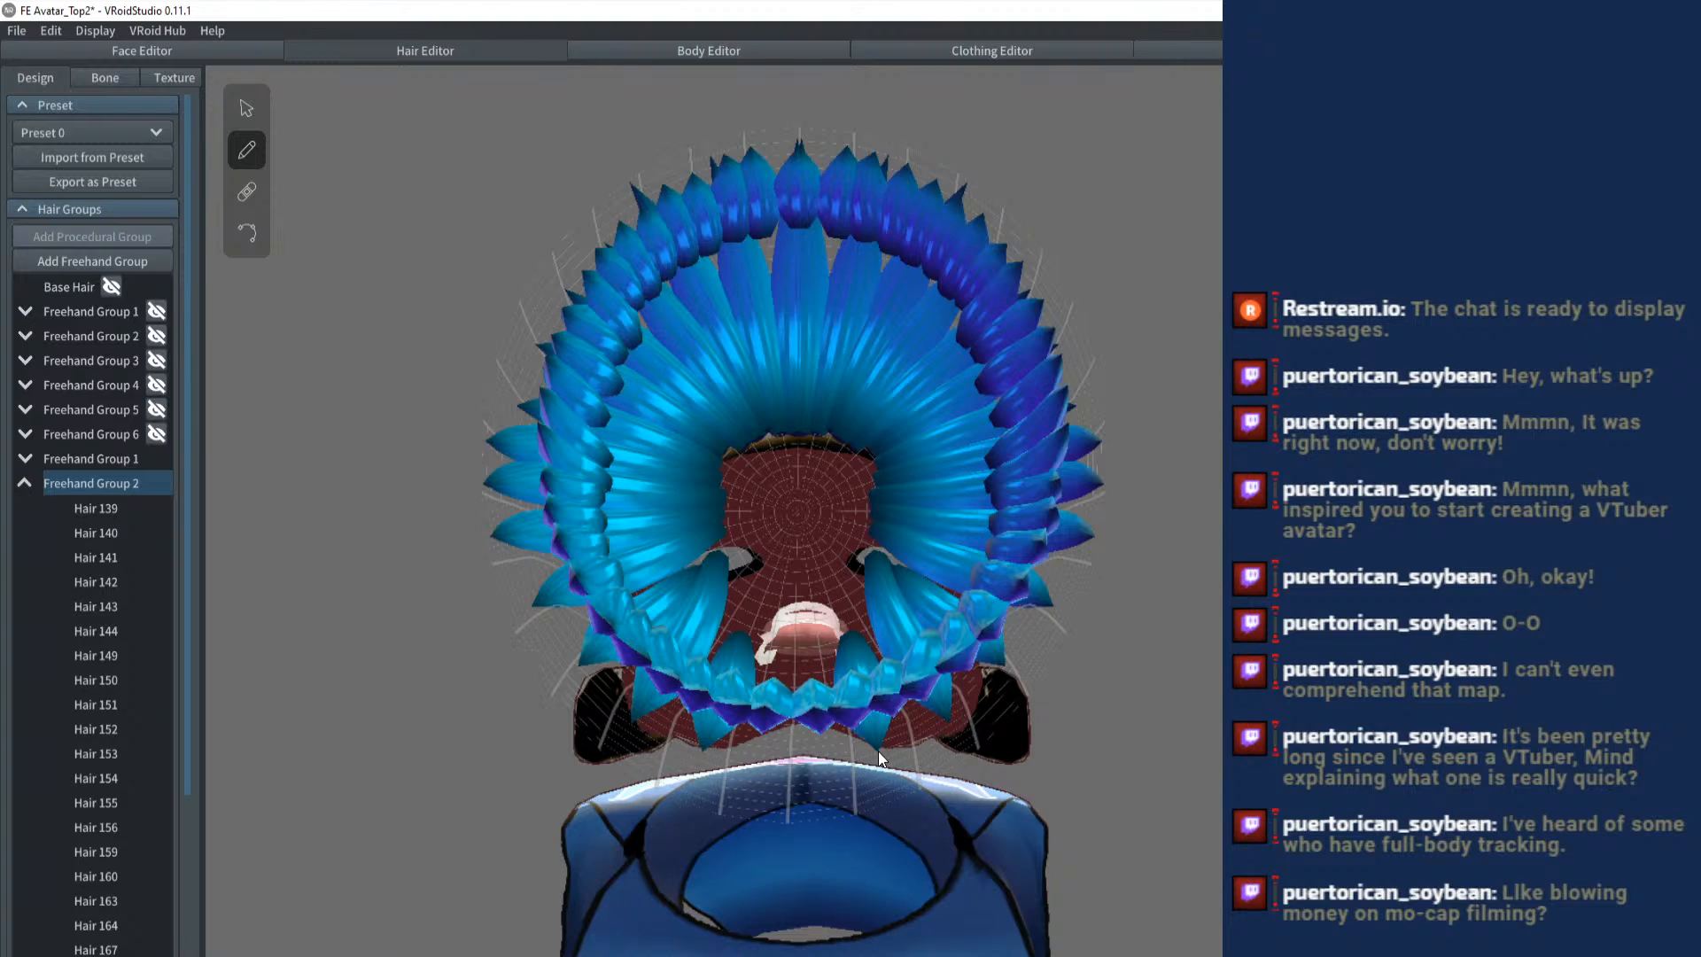
pyautogui.hotkey('ctrl', 'z')
pyautogui.moveTo(852, 586); pyautogui.dragTo(905, 773)
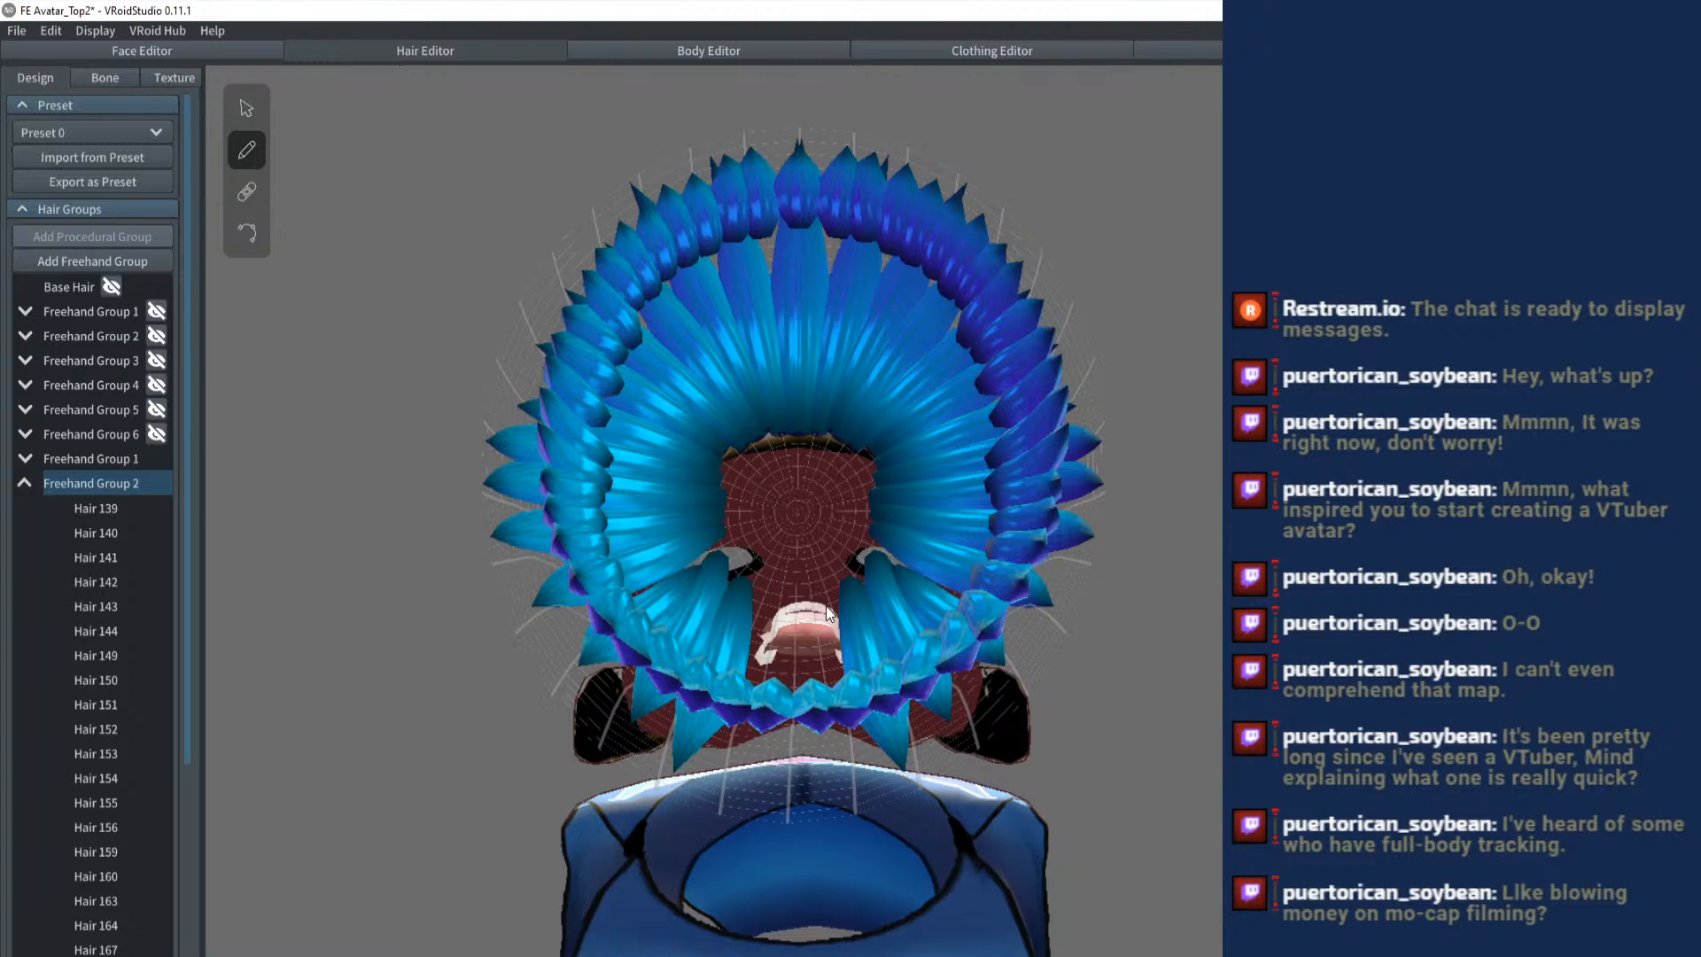
pyautogui.moveTo(830, 611); pyautogui.dragTo(863, 817)
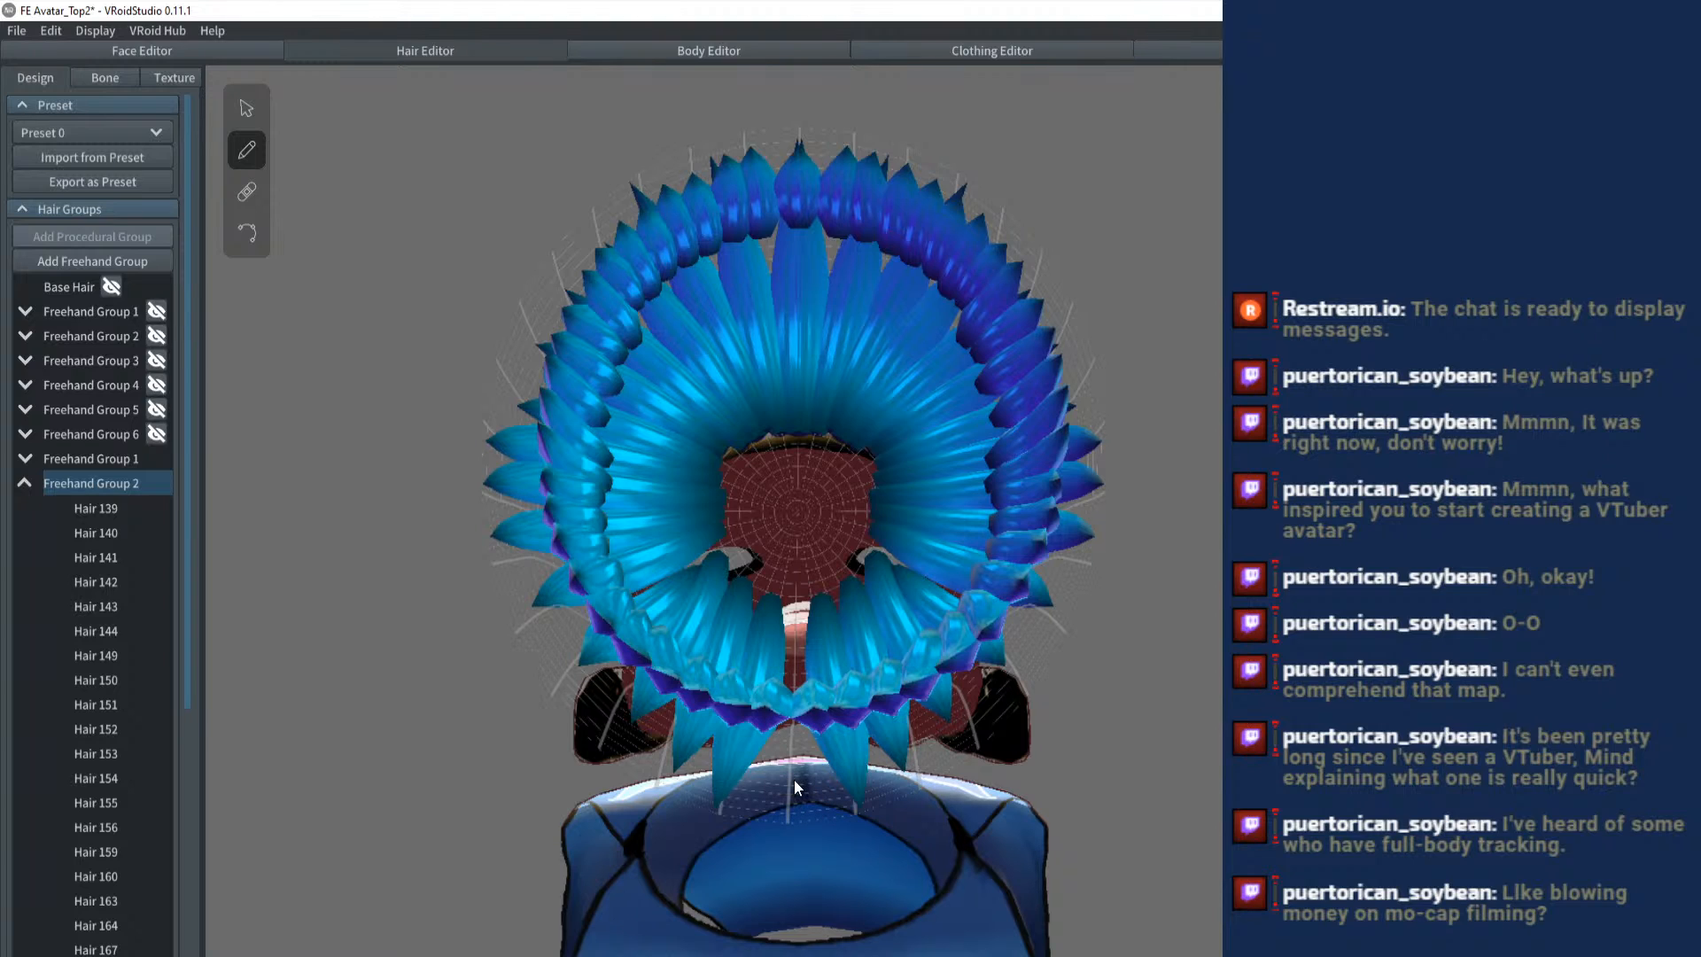
pyautogui.scroll(2, 793, 779)
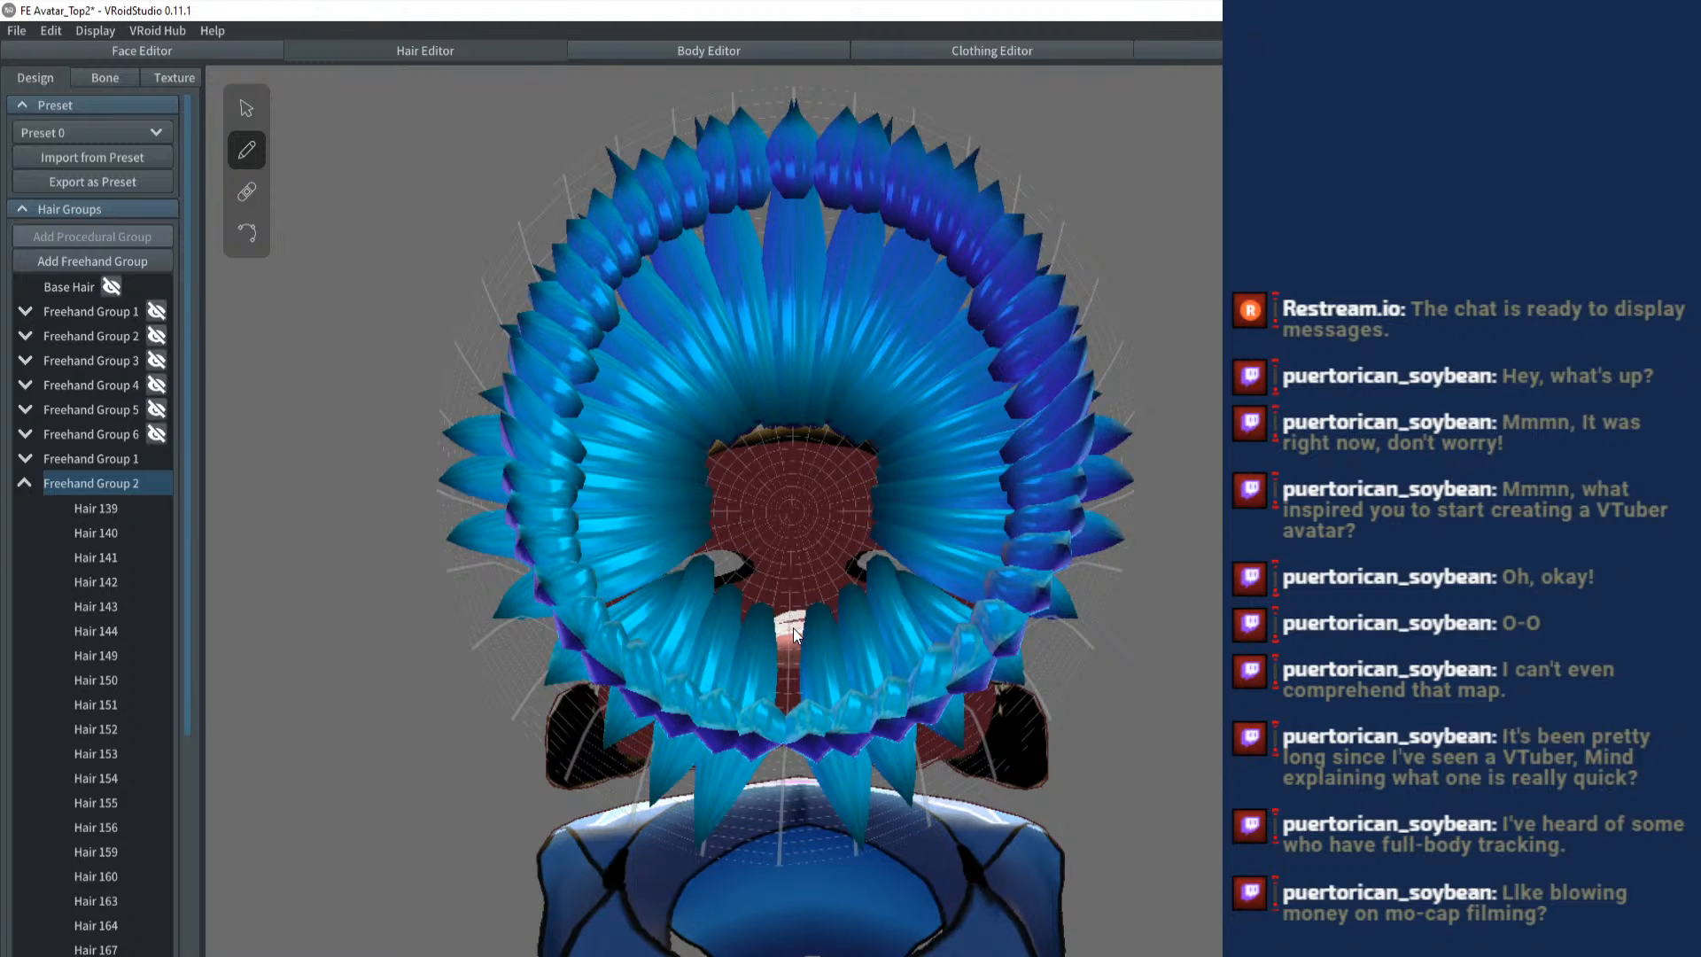
pyautogui.moveTo(784, 765); pyautogui.dragTo(780, 859)
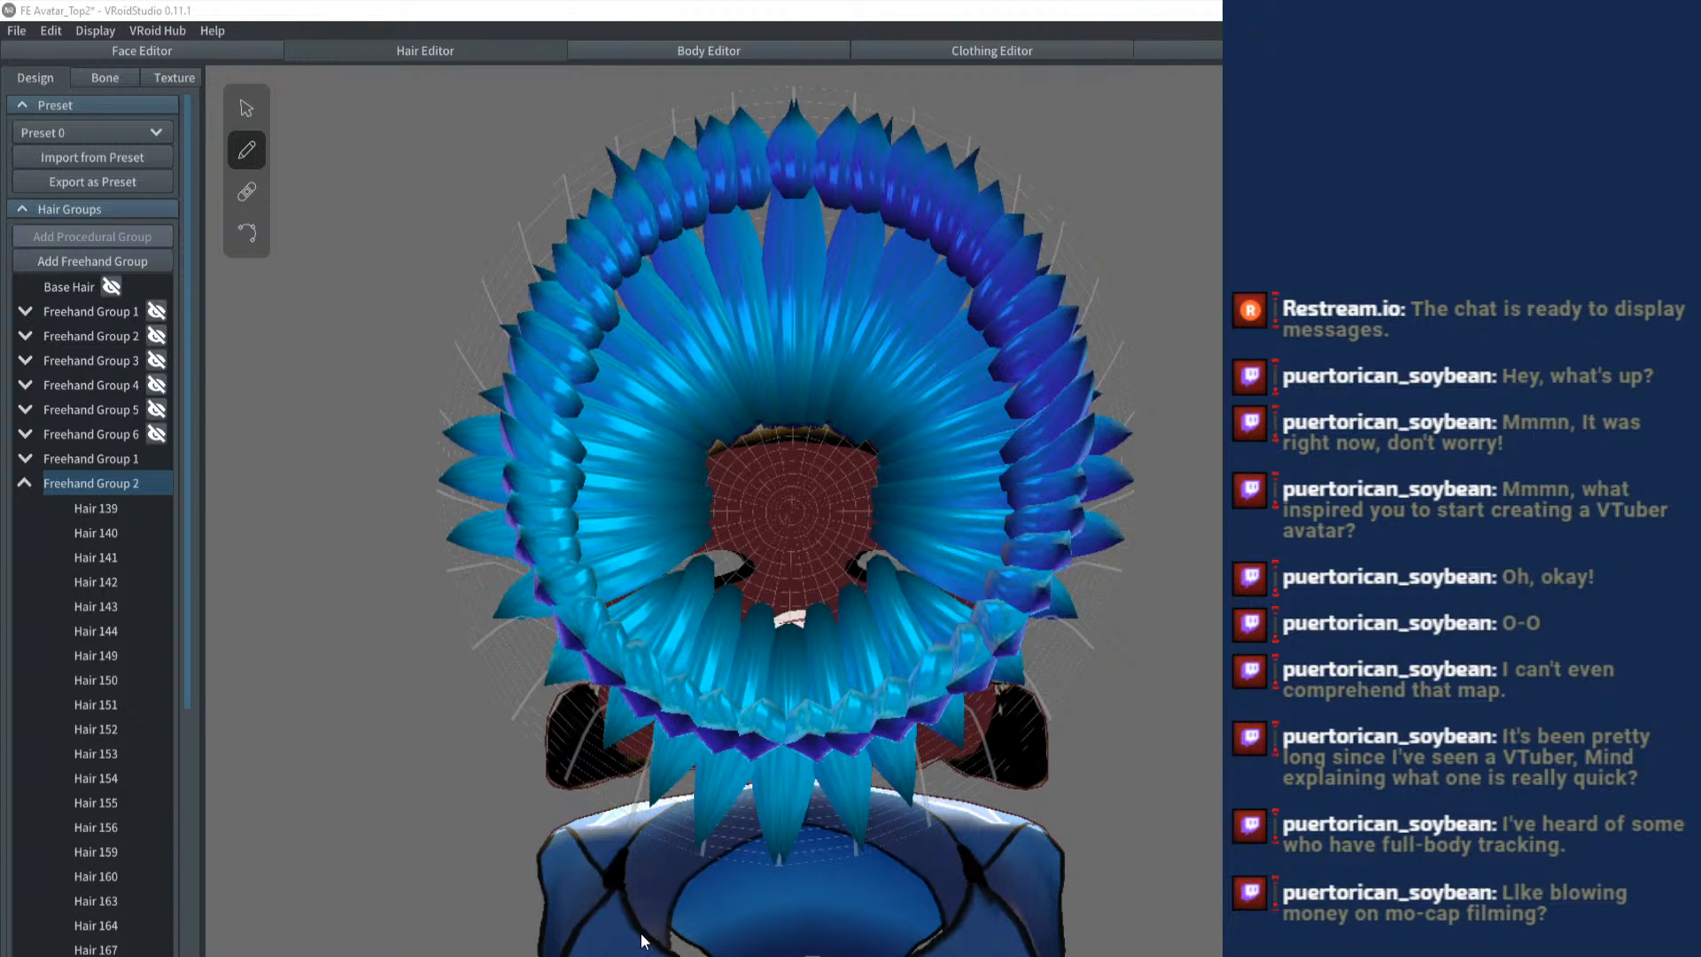
# - Select Freehand Group 1 and pull the control points along its guide mesh's rim outward to widen the shorter strand ring
pyautogui.moveTo(642, 941); pyautogui.dragTo(845, 640)
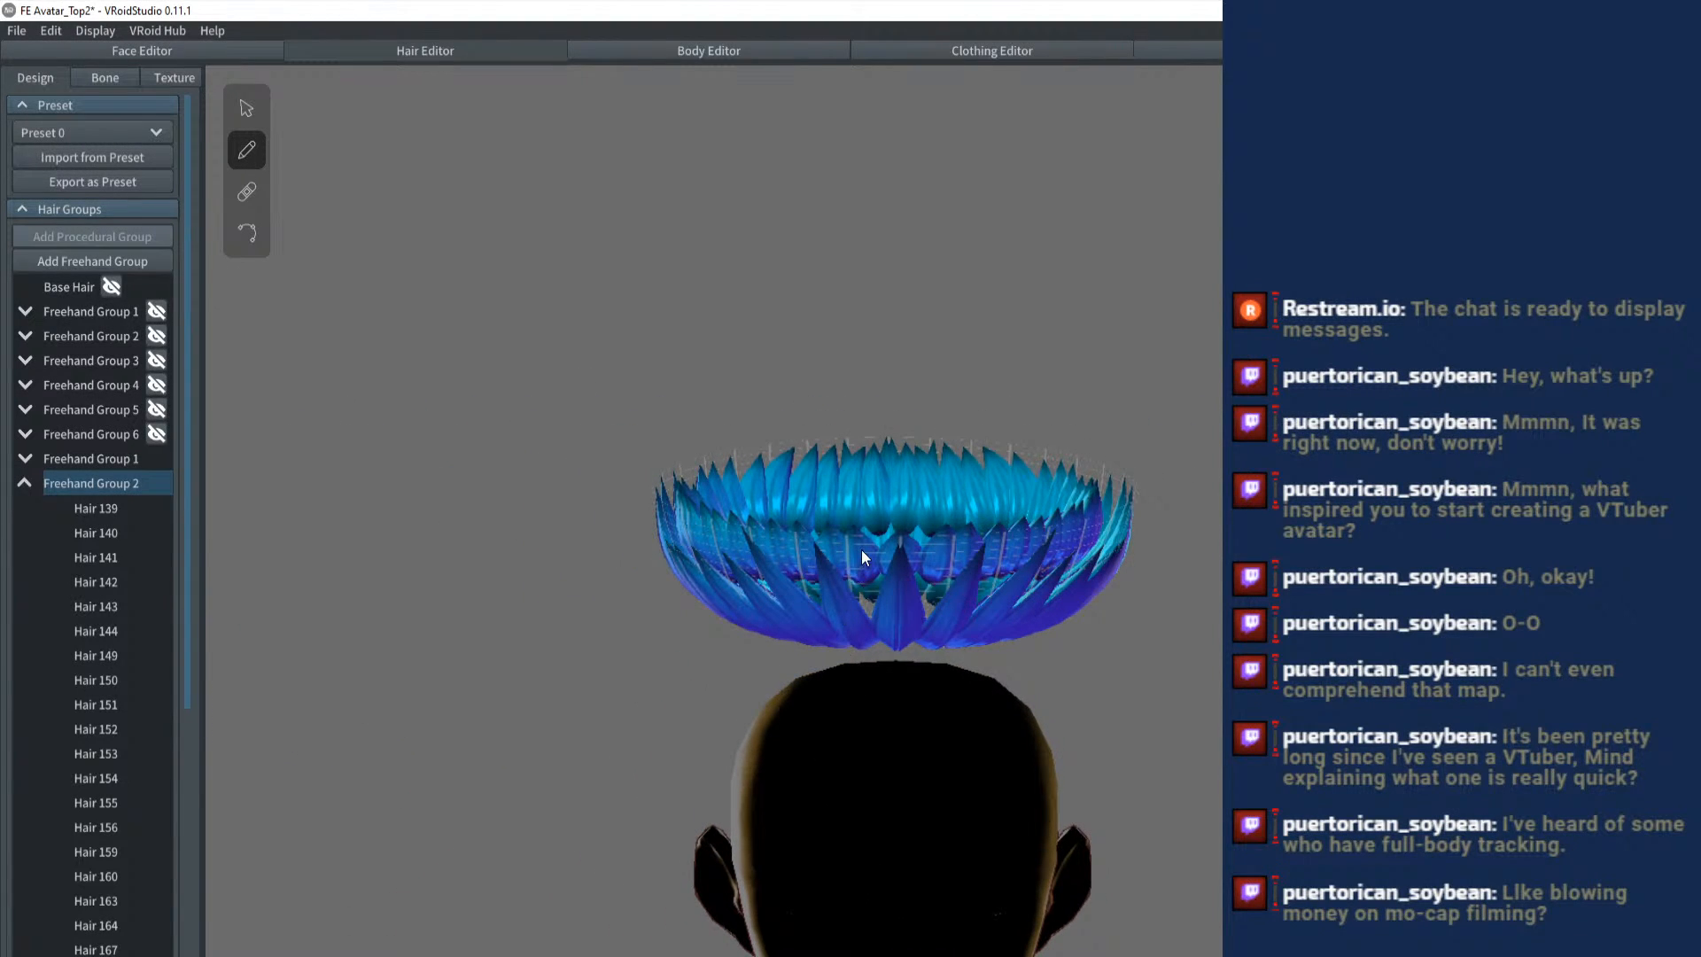
pyautogui.click(99, 459)
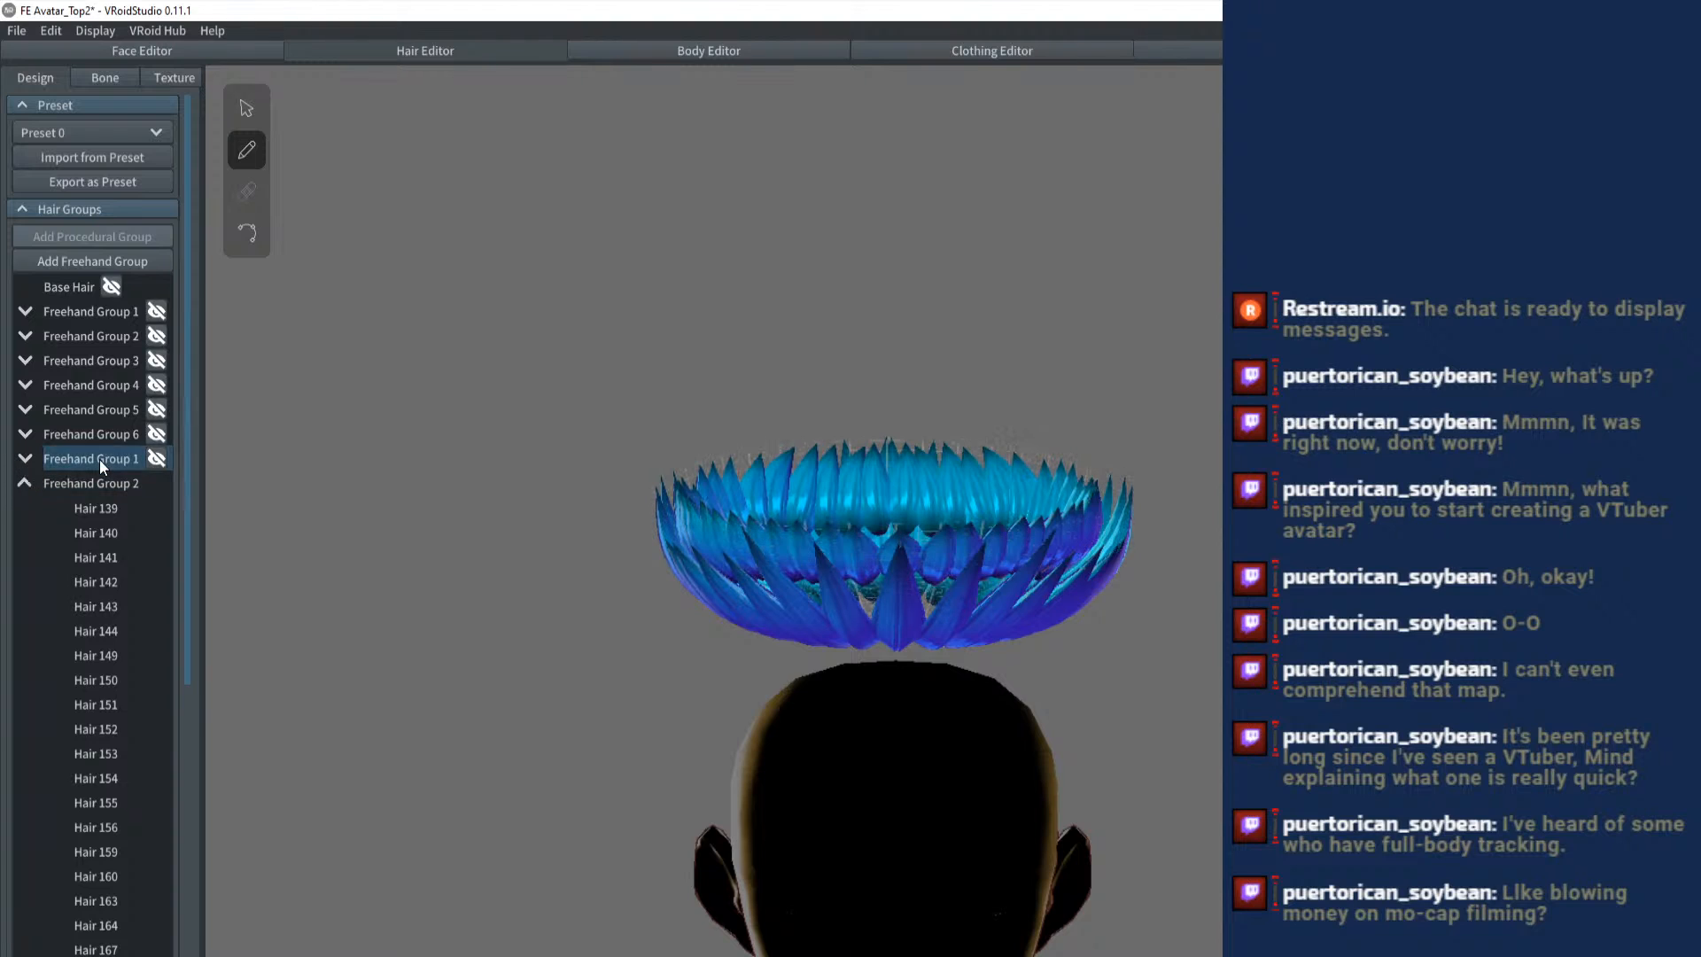
pyautogui.click(252, 114)
pyautogui.moveTo(1130, 552); pyautogui.dragTo(1096, 540)
pyautogui.scroll(3, 978, 582)
pyautogui.moveTo(978, 582); pyautogui.dragTo(991, 611)
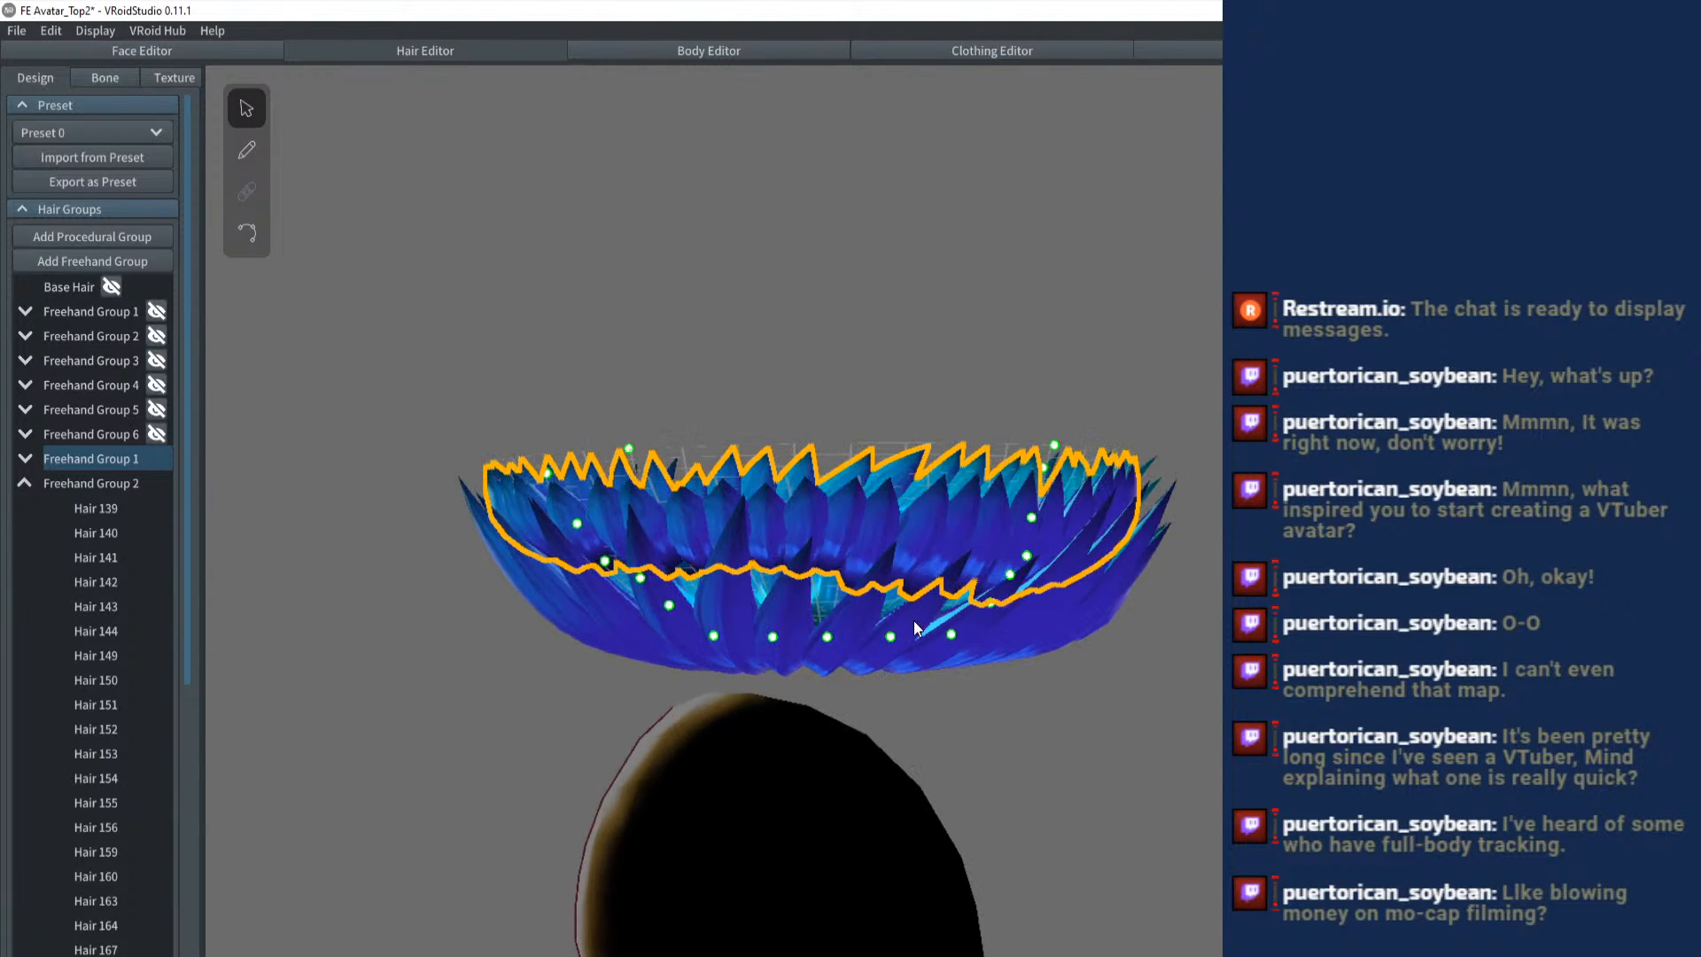
pyautogui.moveTo(829, 639); pyautogui.dragTo(991, 632)
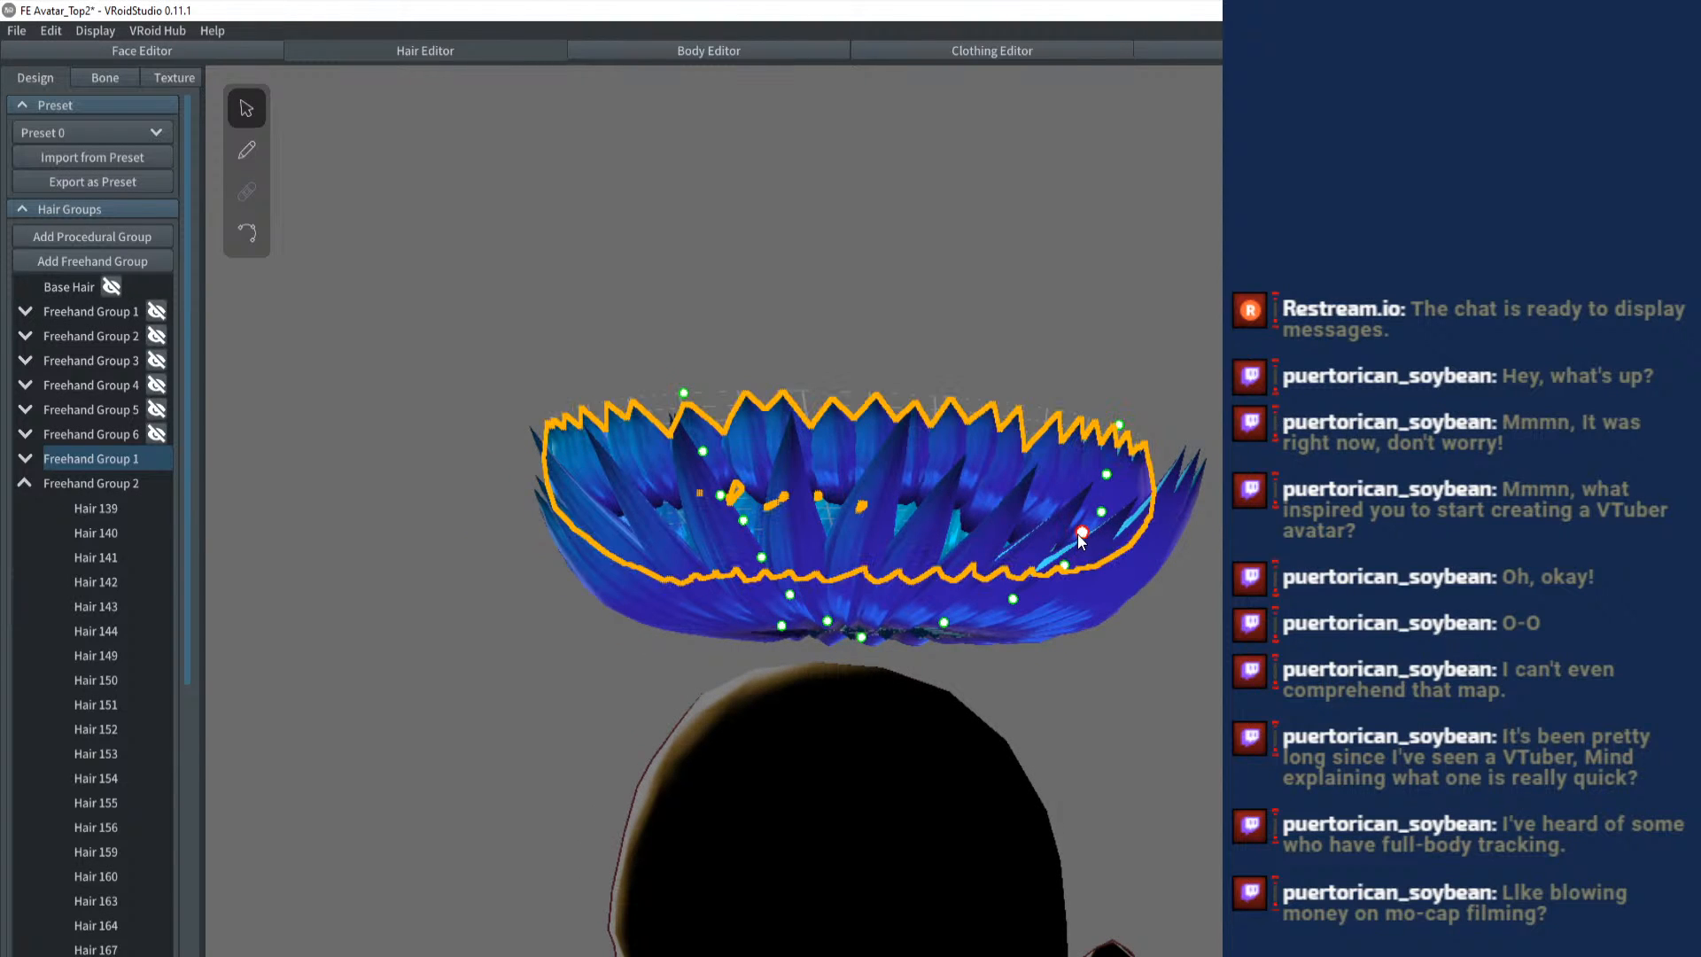
pyautogui.moveTo(1091, 547)
pyautogui.mouseDown()
pyautogui.moveTo(1095, 515)
pyautogui.moveTo(1123, 518)
pyautogui.moveTo(1123, 491)
pyautogui.moveTo(1149, 511)
pyautogui.mouseUp()
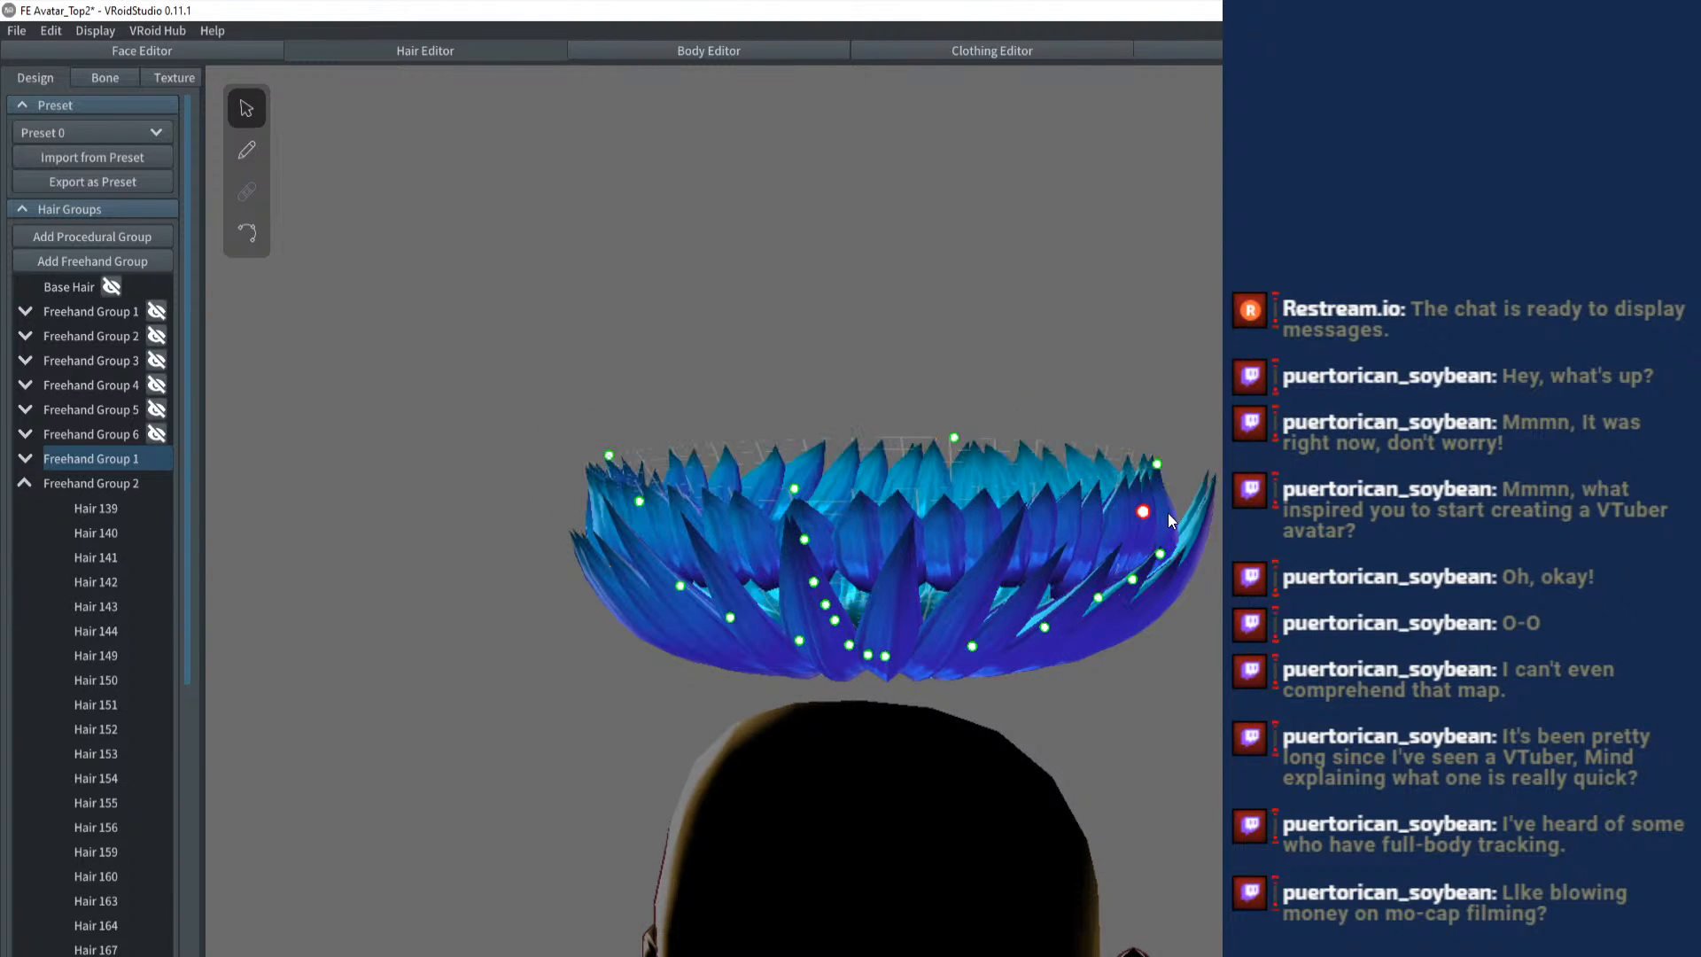
pyautogui.click(1156, 464)
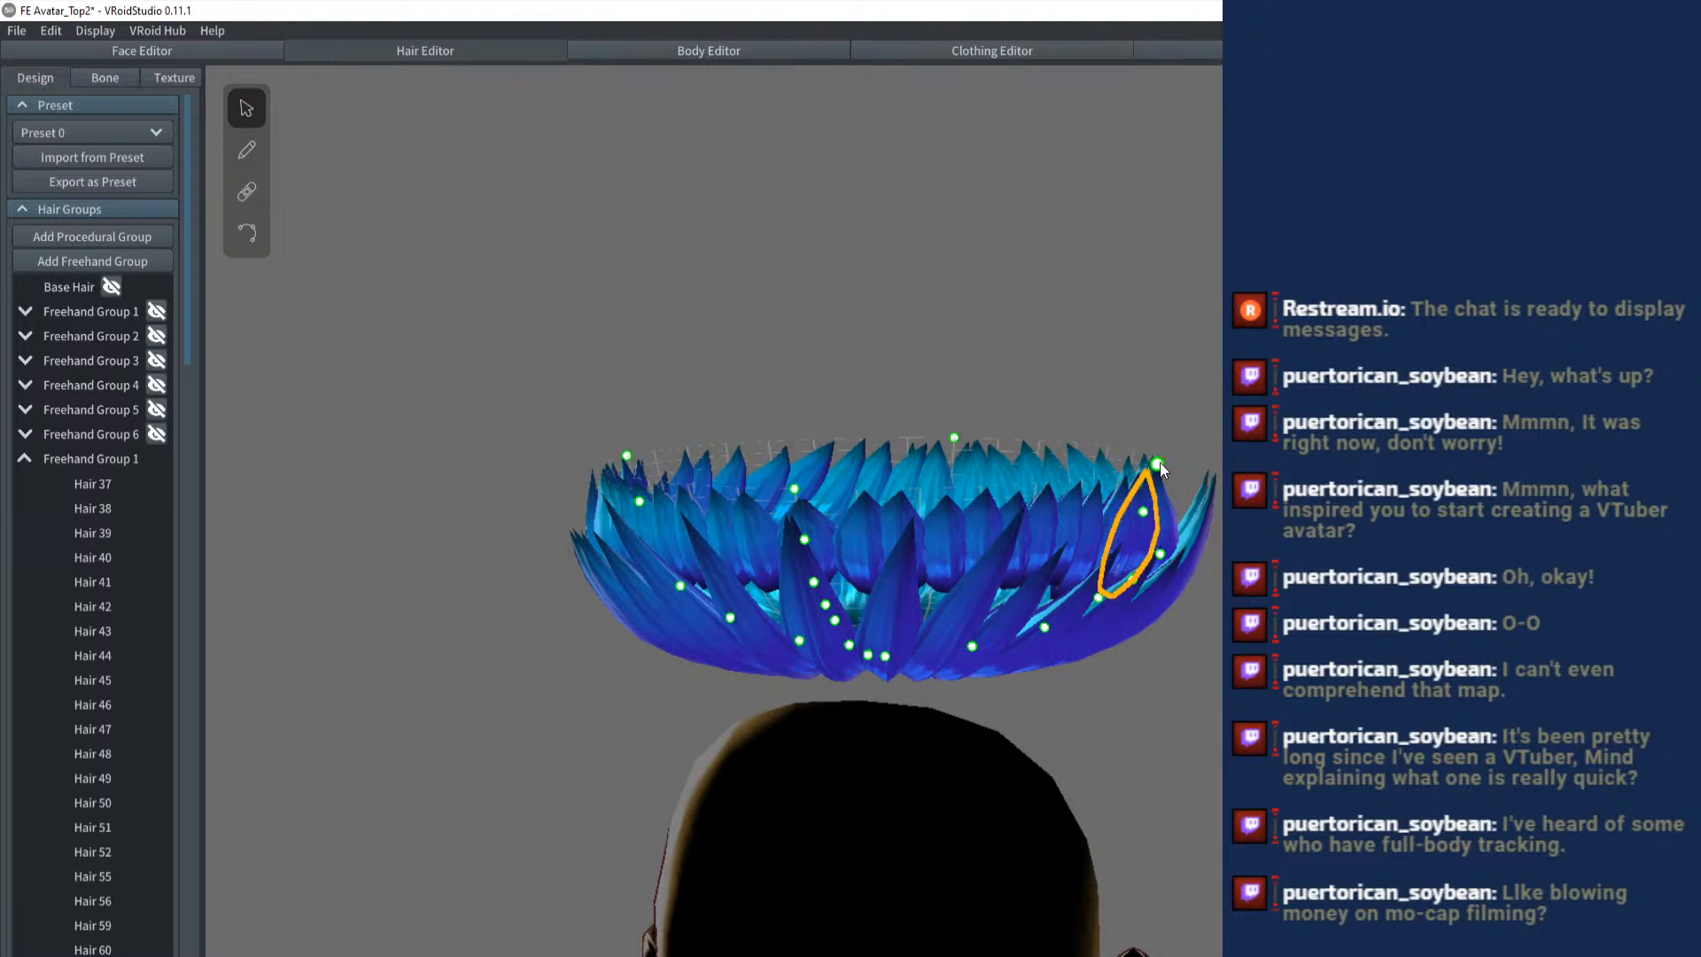
pyautogui.moveTo(1160, 462); pyautogui.dragTo(1178, 461)
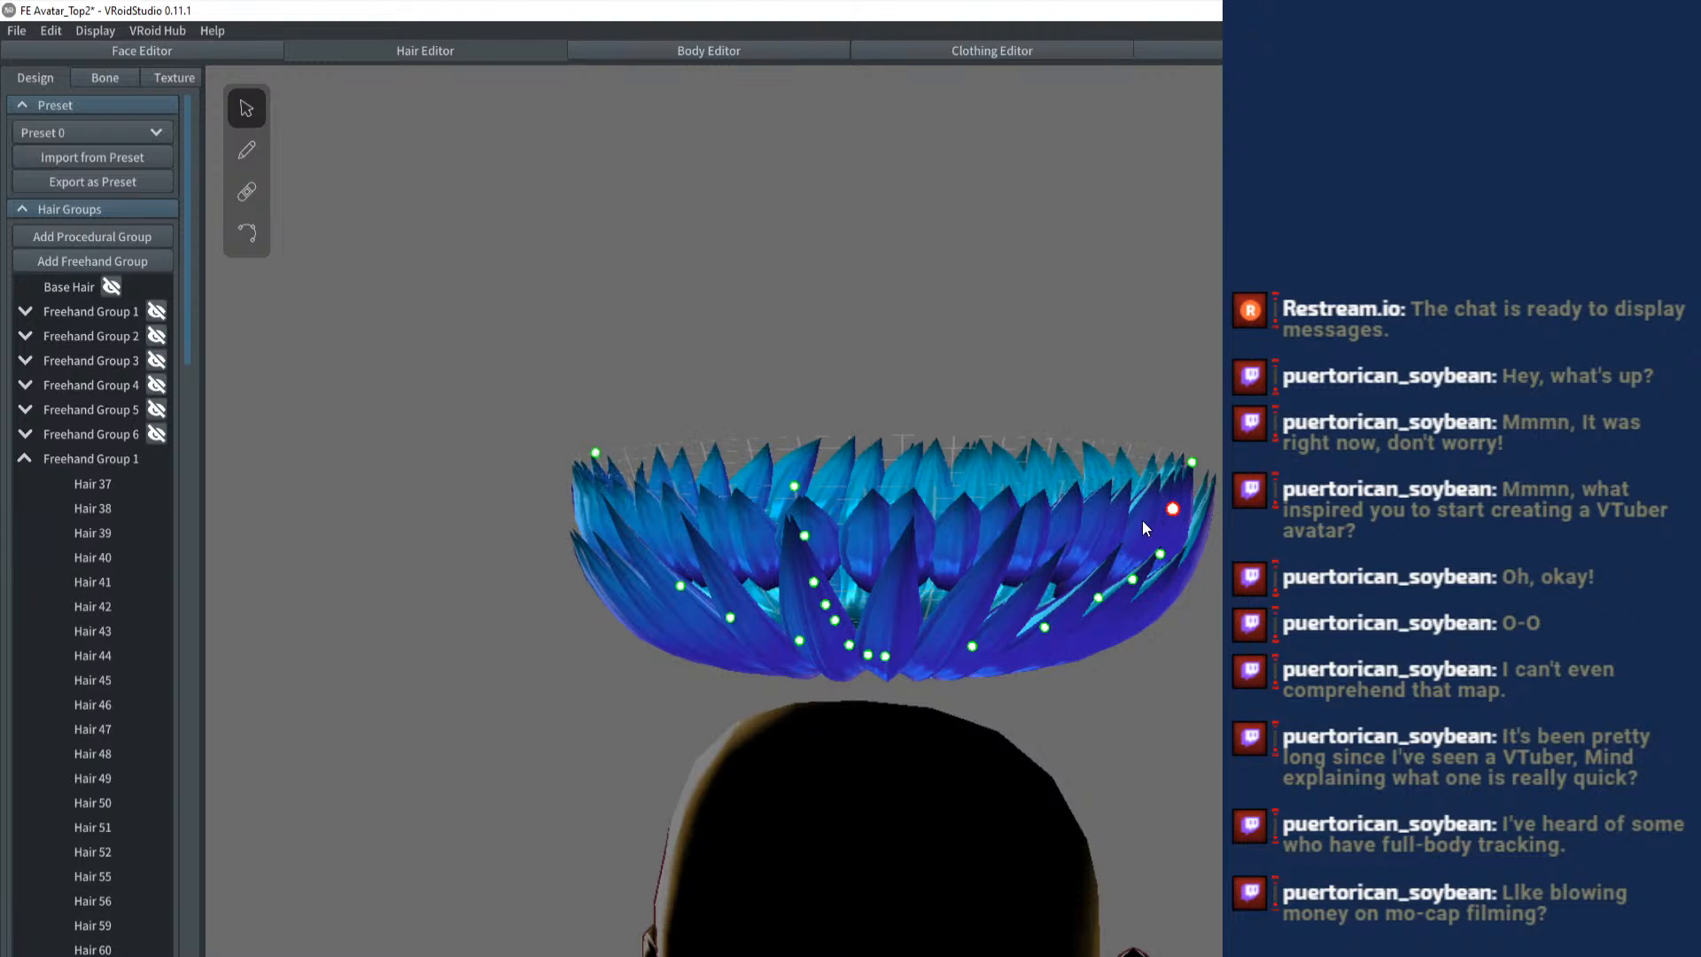
pyautogui.moveTo(1141, 519); pyautogui.dragTo(1113, 498)
pyautogui.moveTo(765, 454); pyautogui.dragTo(939, 447)
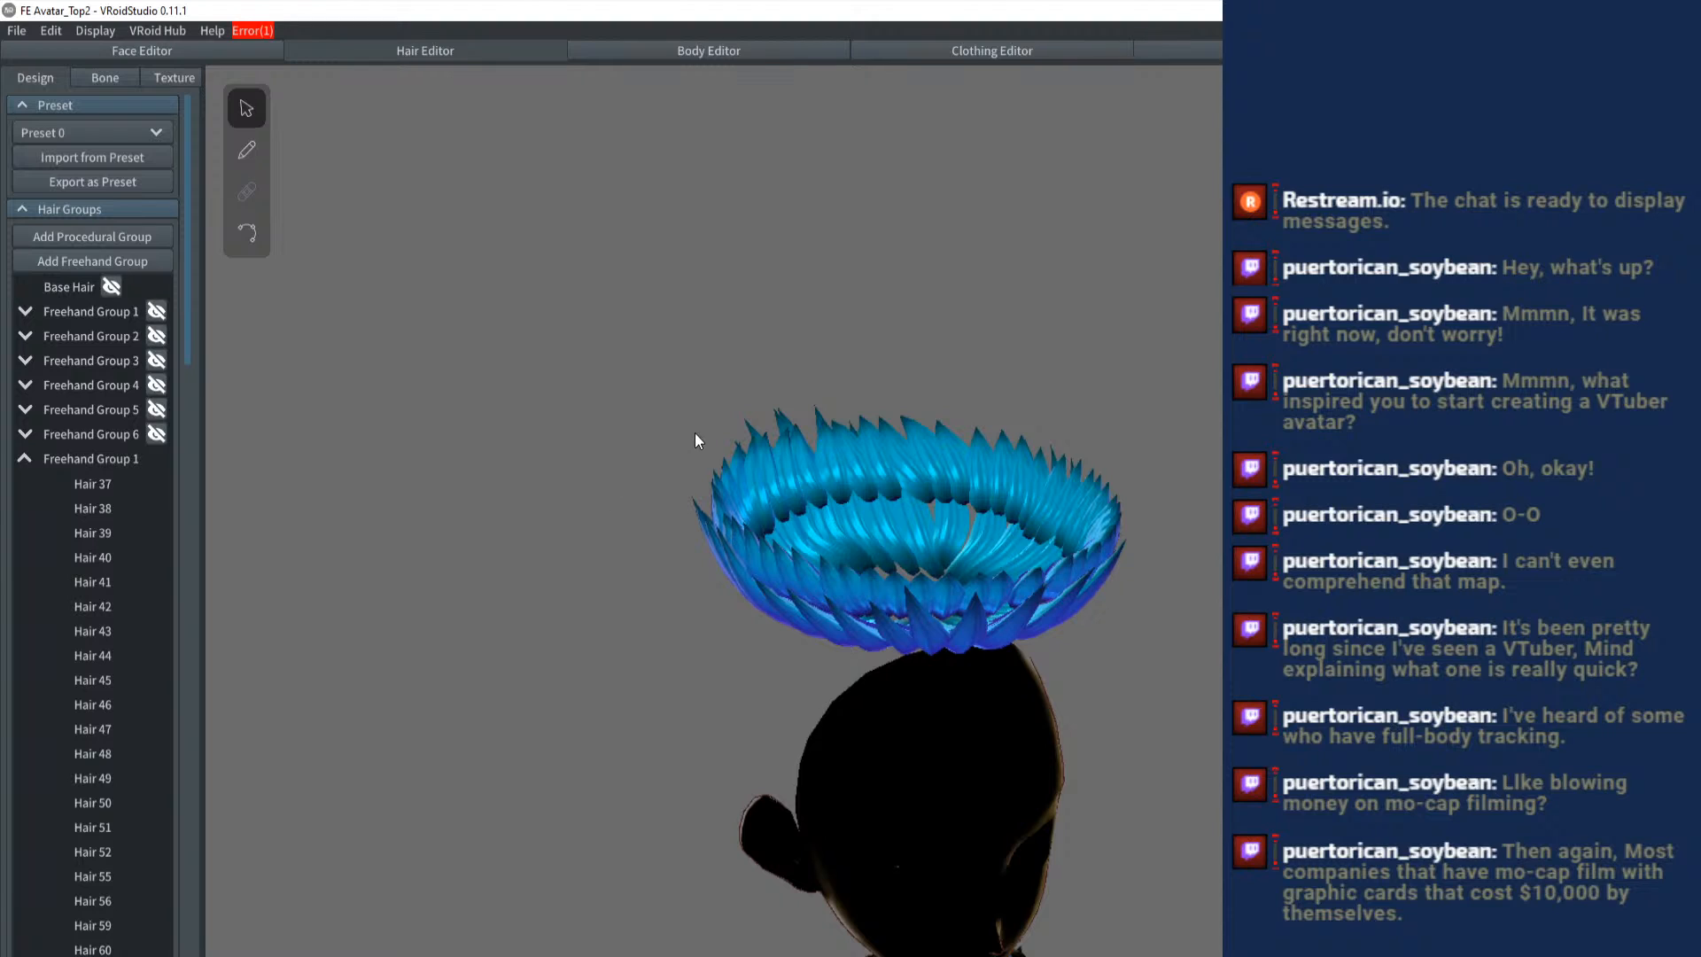
pyautogui.moveTo(694, 432); pyautogui.dragTo(611, 341)
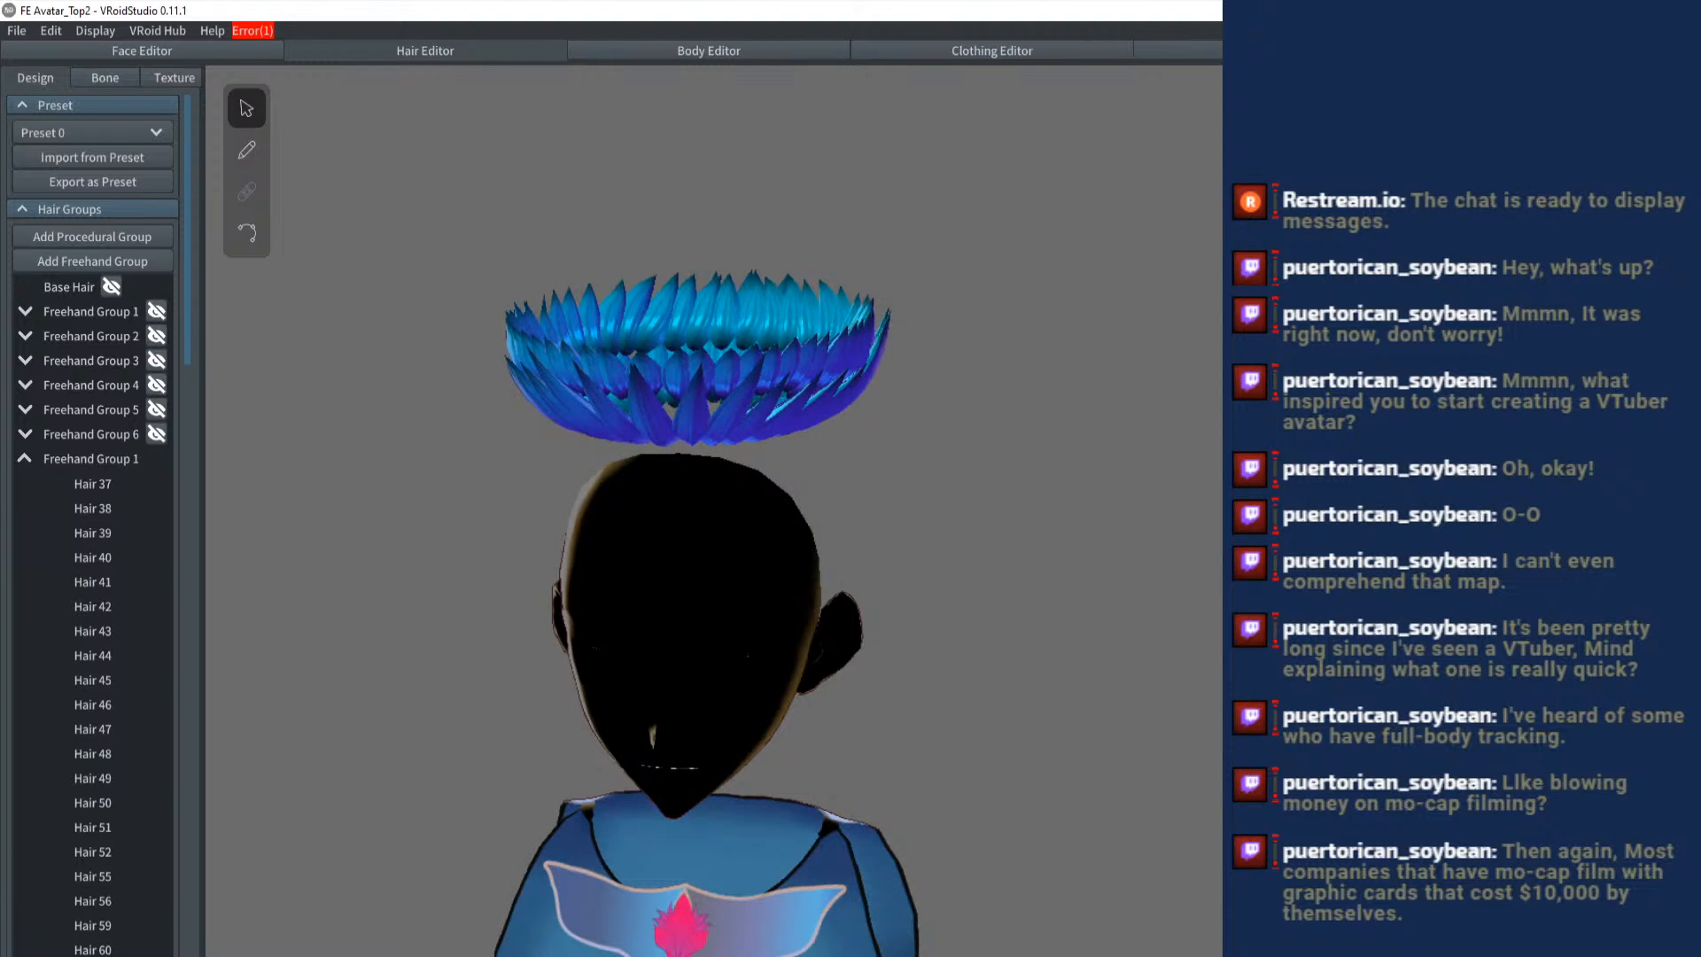
# - Read the error information and close it, and collapse the hair lists of the two visible freehand groups
pyautogui.click(253, 31)
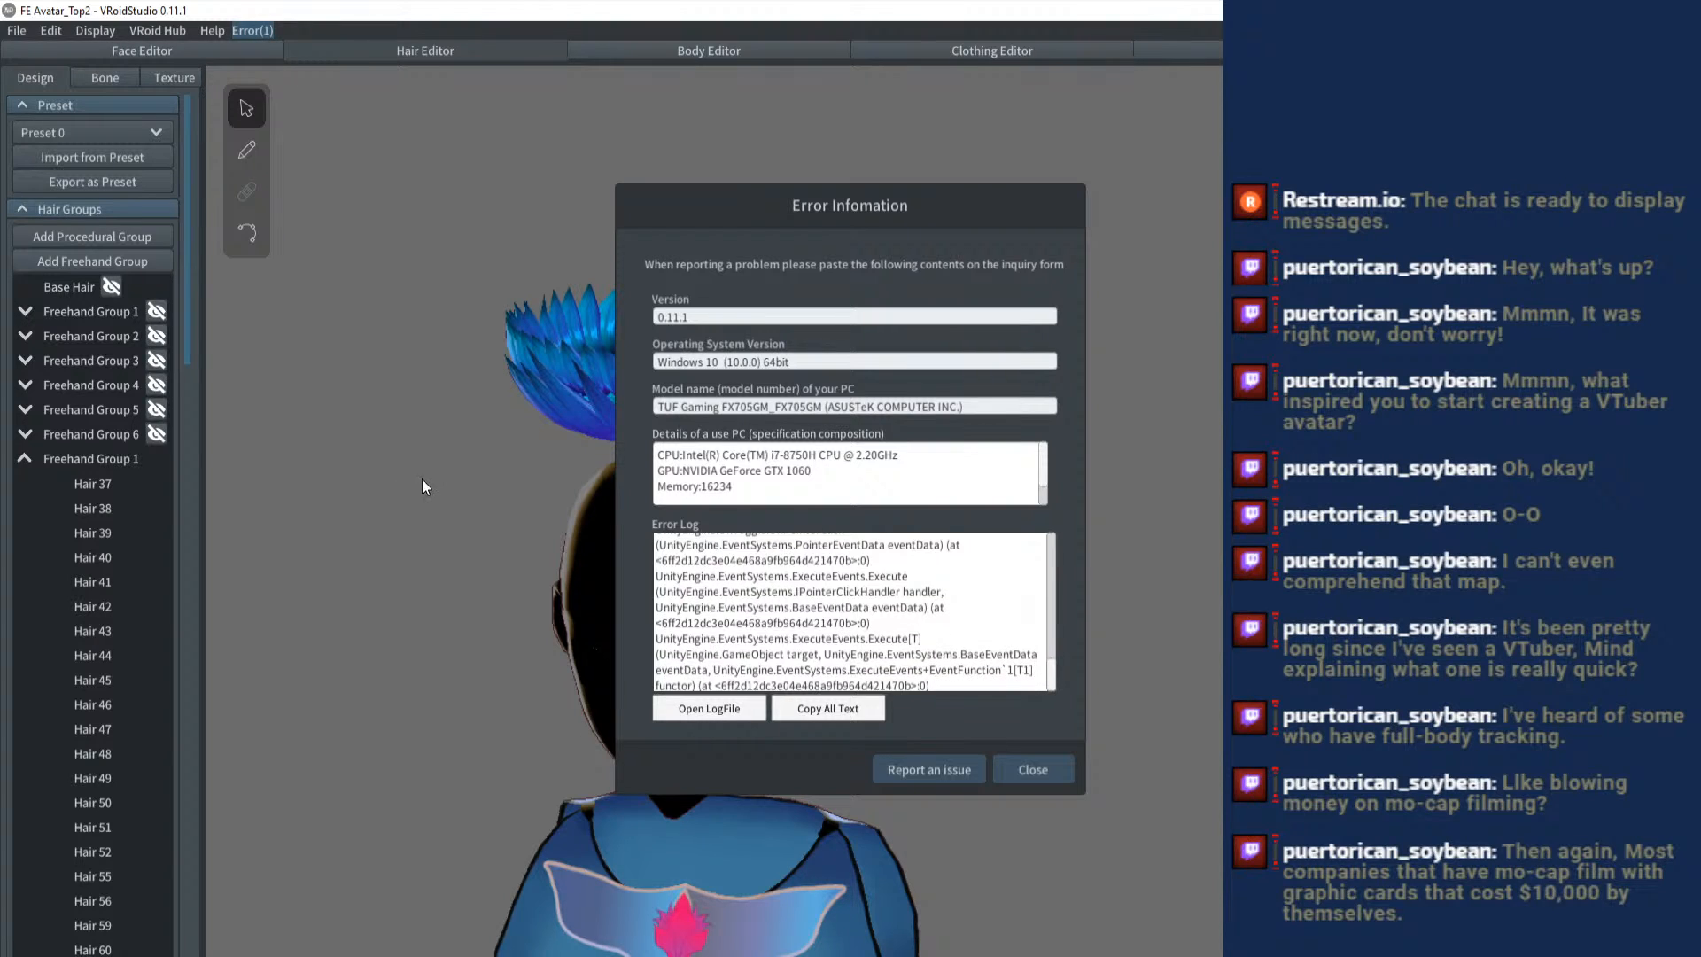
pyautogui.click(1030, 767)
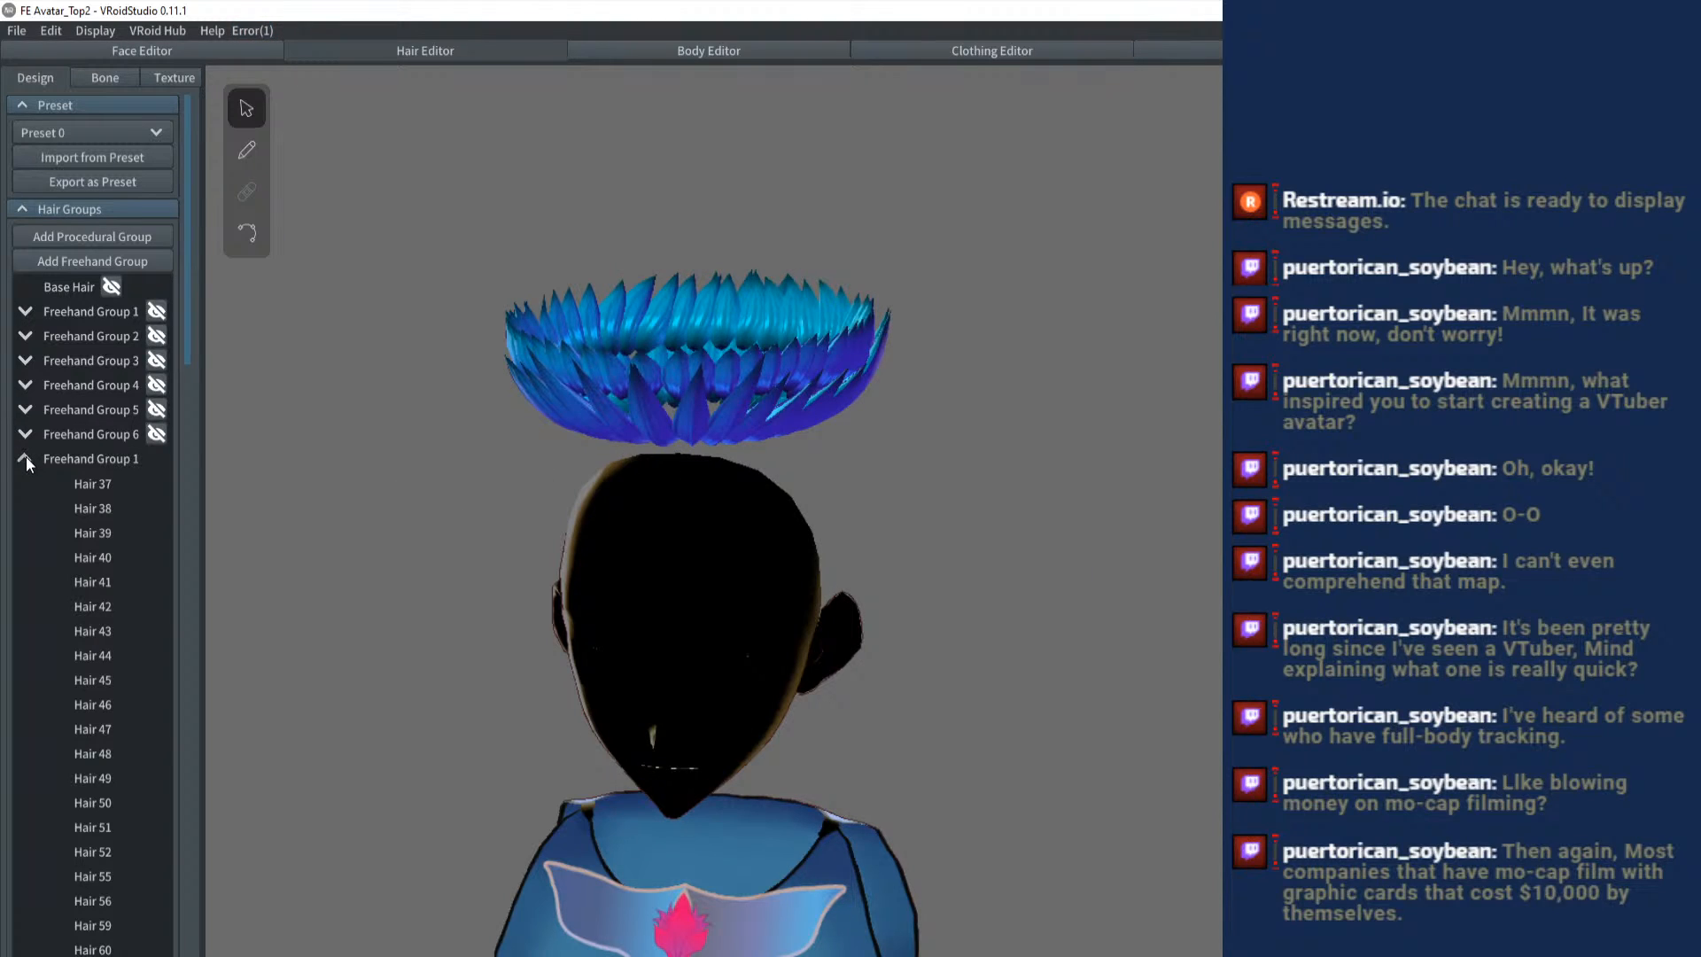
pyautogui.click(24, 457)
pyautogui.click(20, 484)
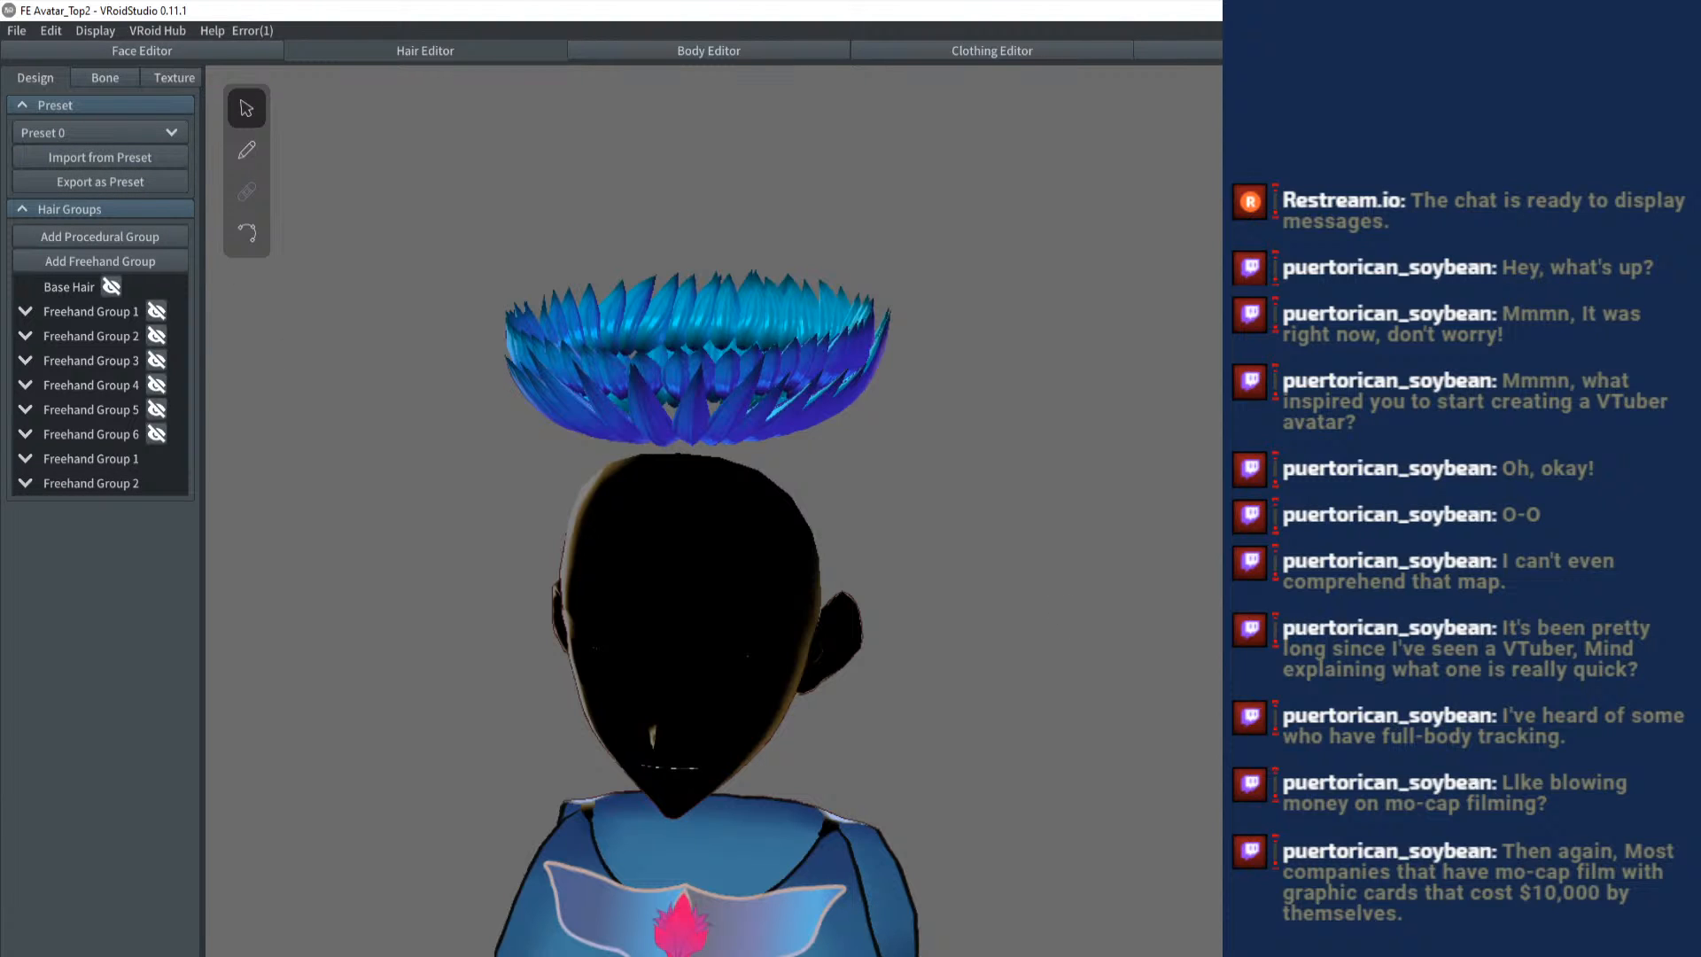
# - Launch VRoidStudio from the Windows search and open the saved FE Avatar_Top2 avatar
pyautogui.press('super+s')
pyautogui.hotkey('alt', 'Tab')
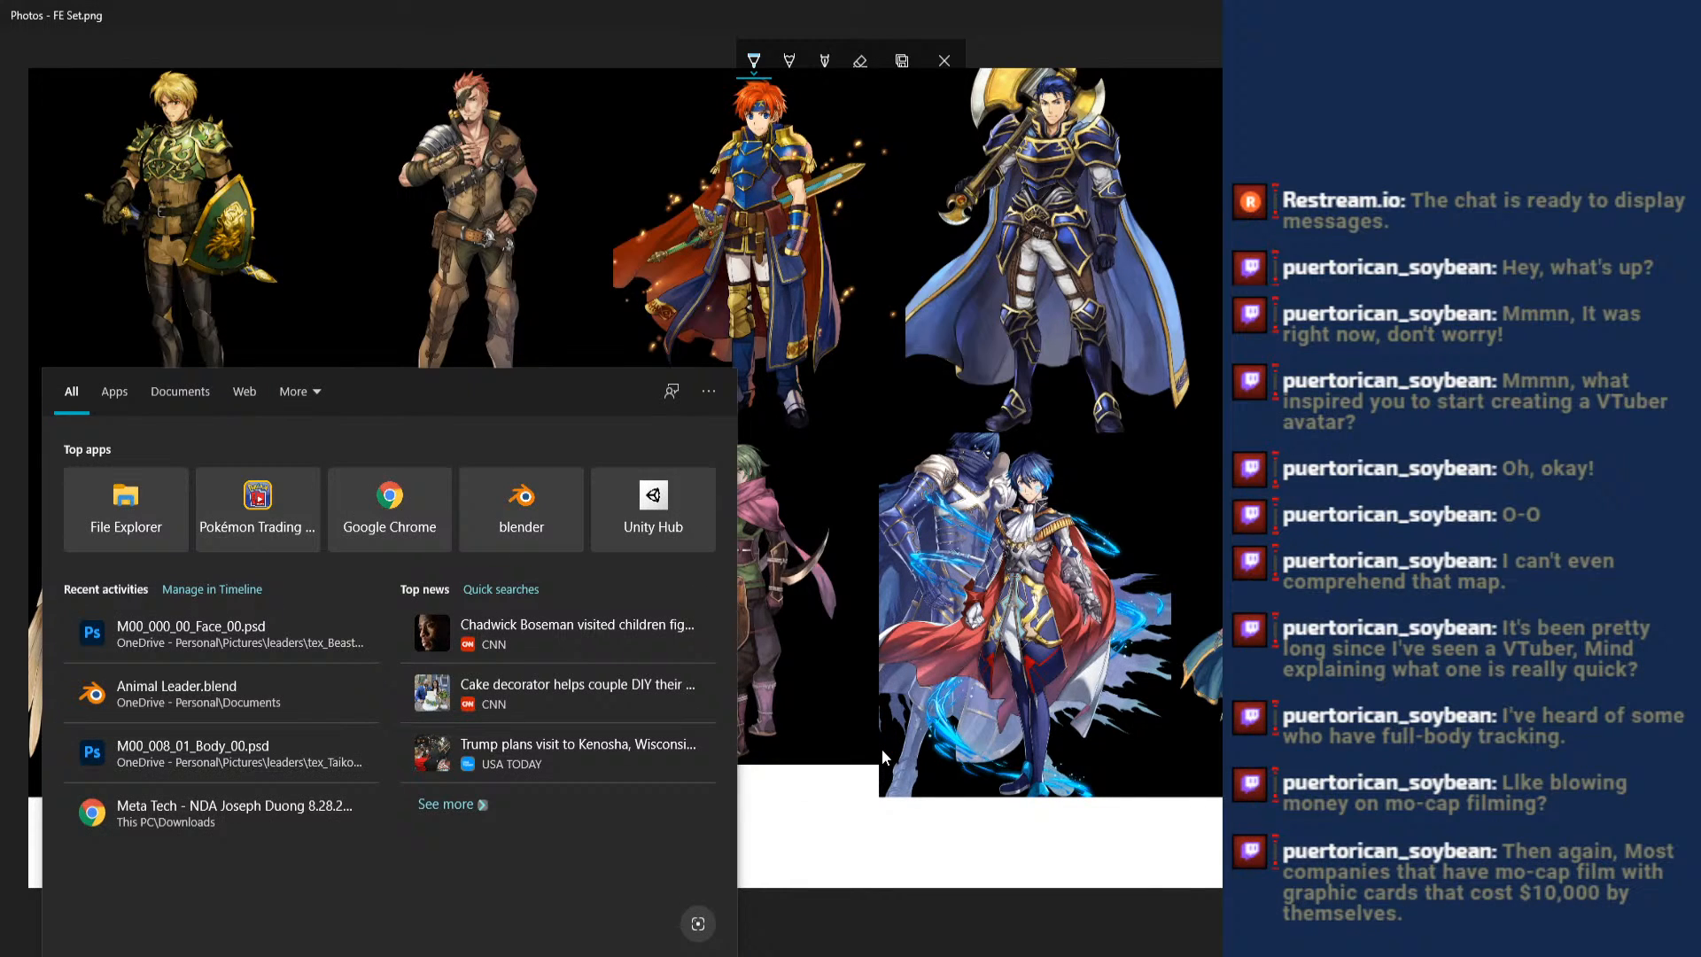
pyautogui.write('vroids')
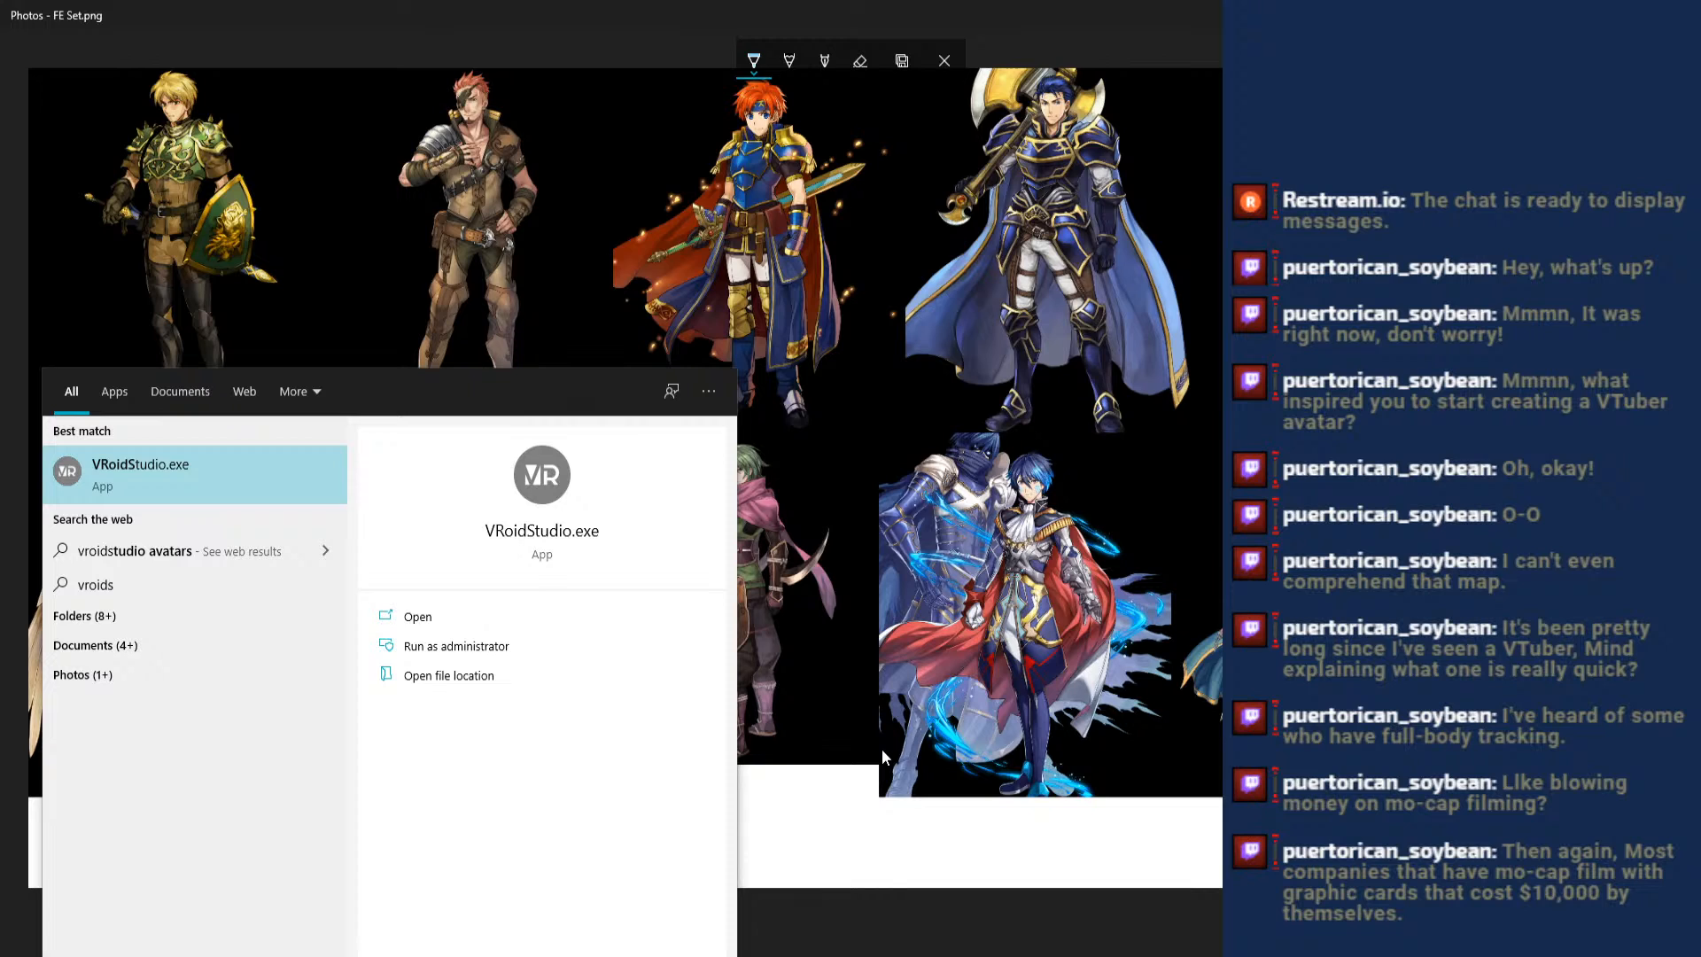
pyautogui.press('Return')
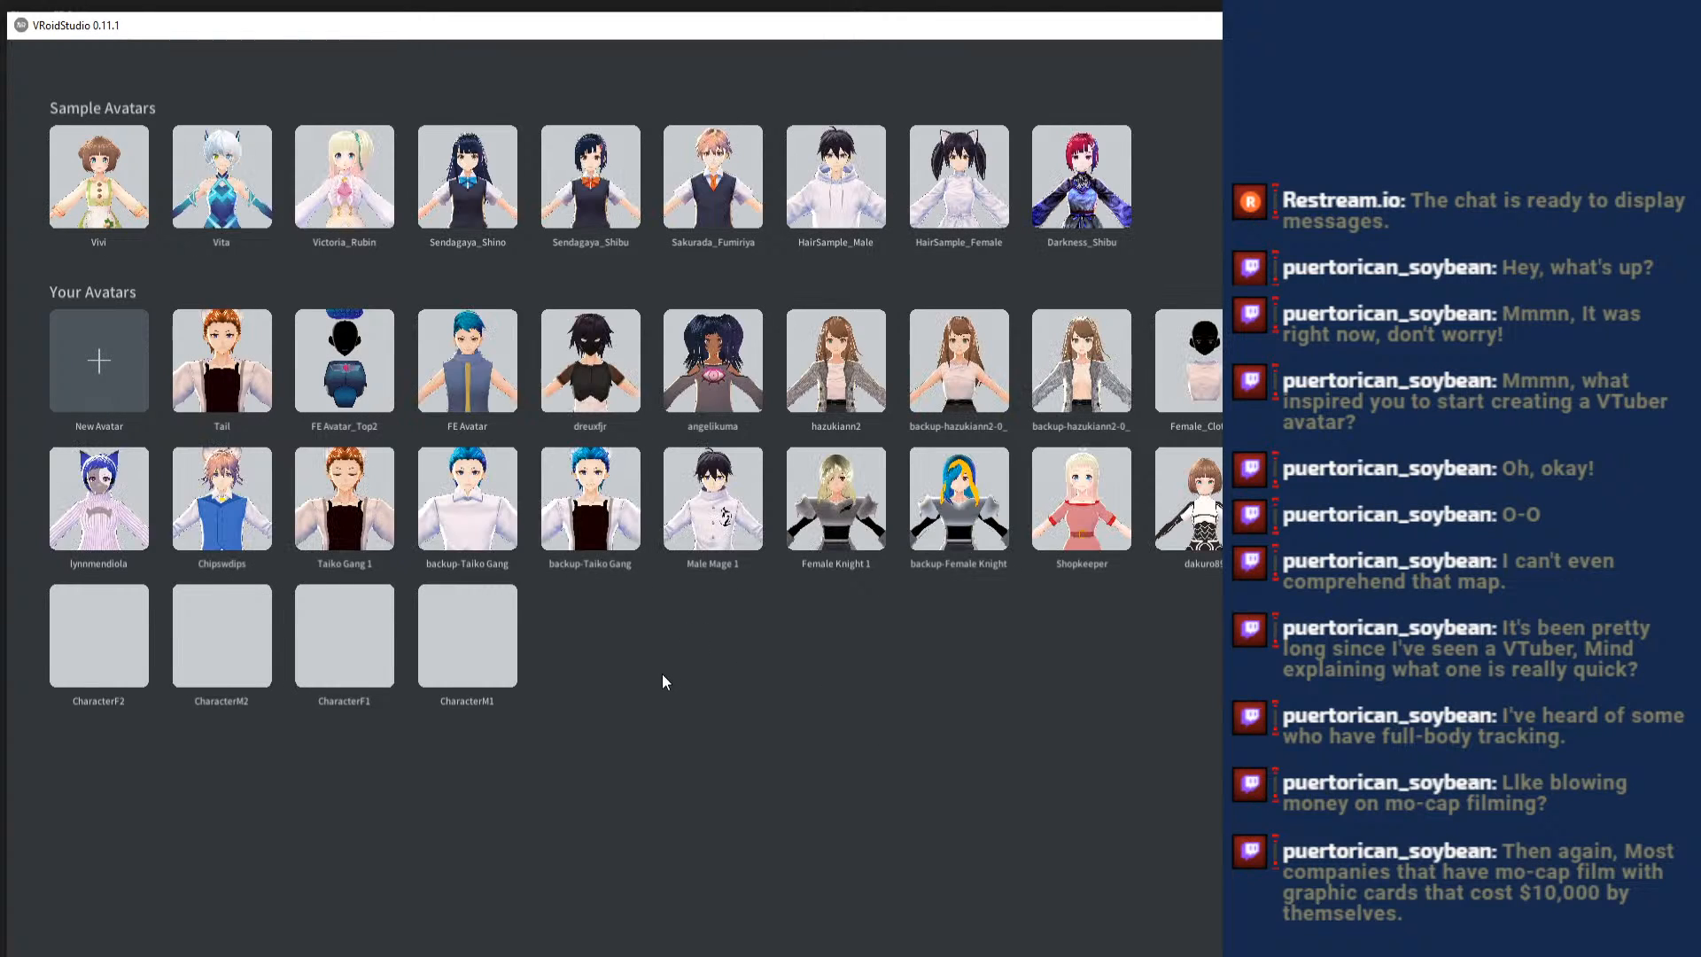
pyautogui.click(370, 391)
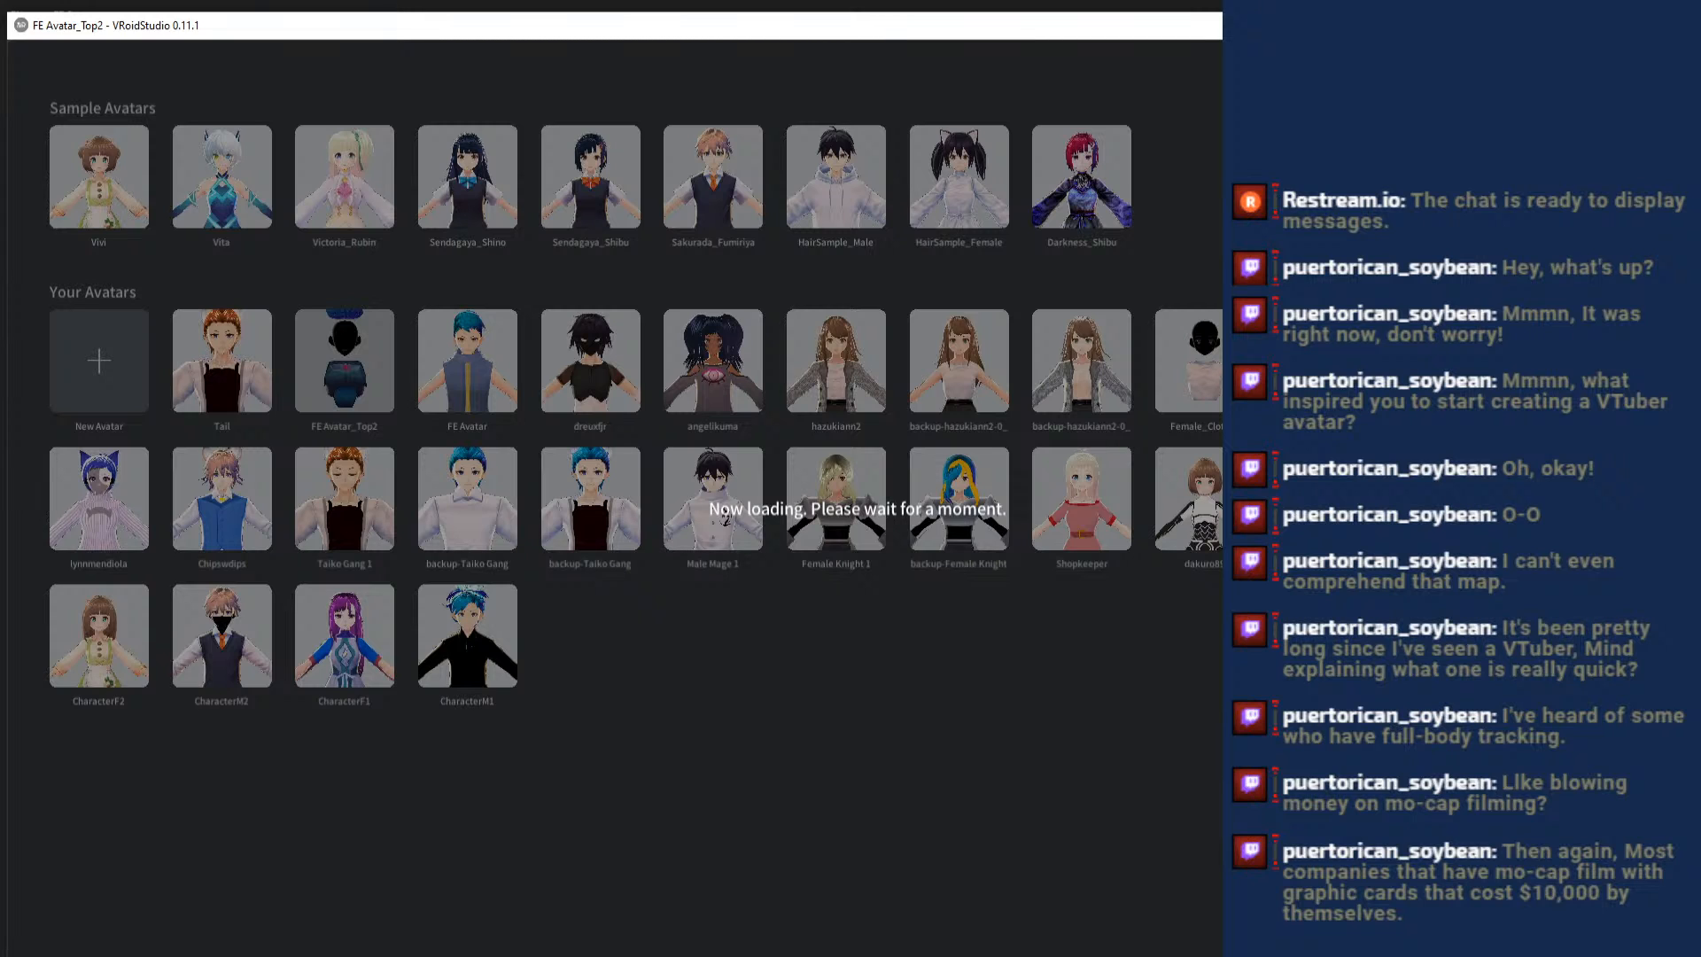
pyautogui.click(838, 954)
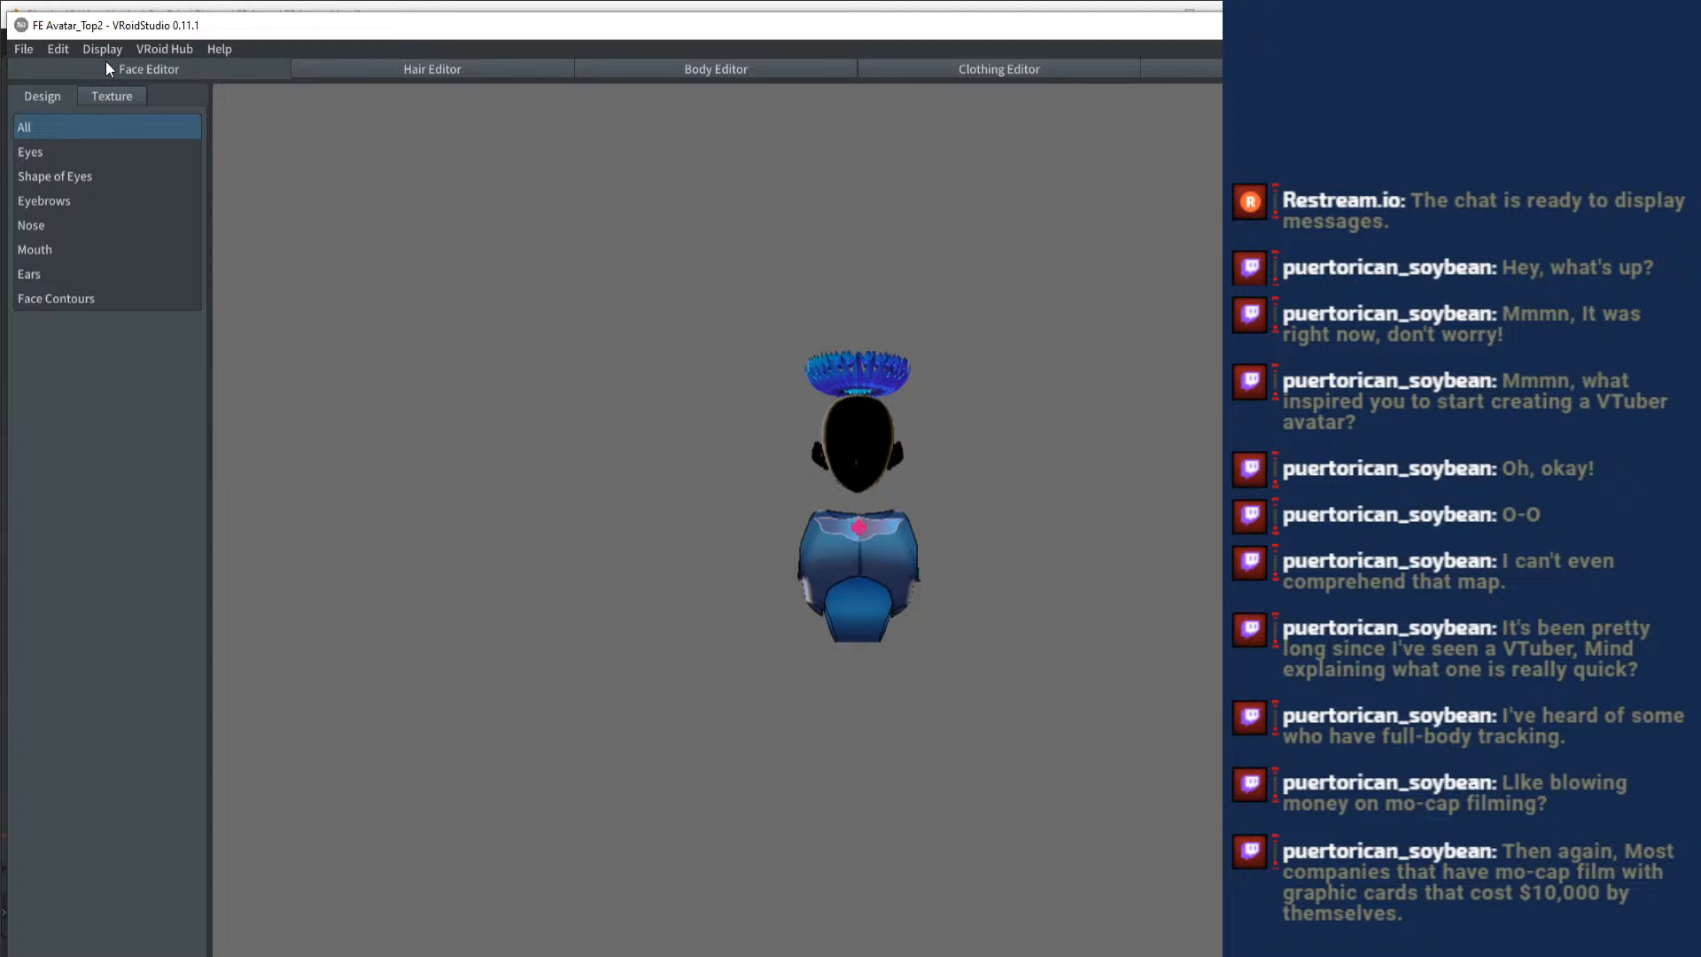
# - In the Hair Editor, check Freehand Group 1 by toggling its visibility, and change the strand crown's colour to gold
pyautogui.click(380, 76)
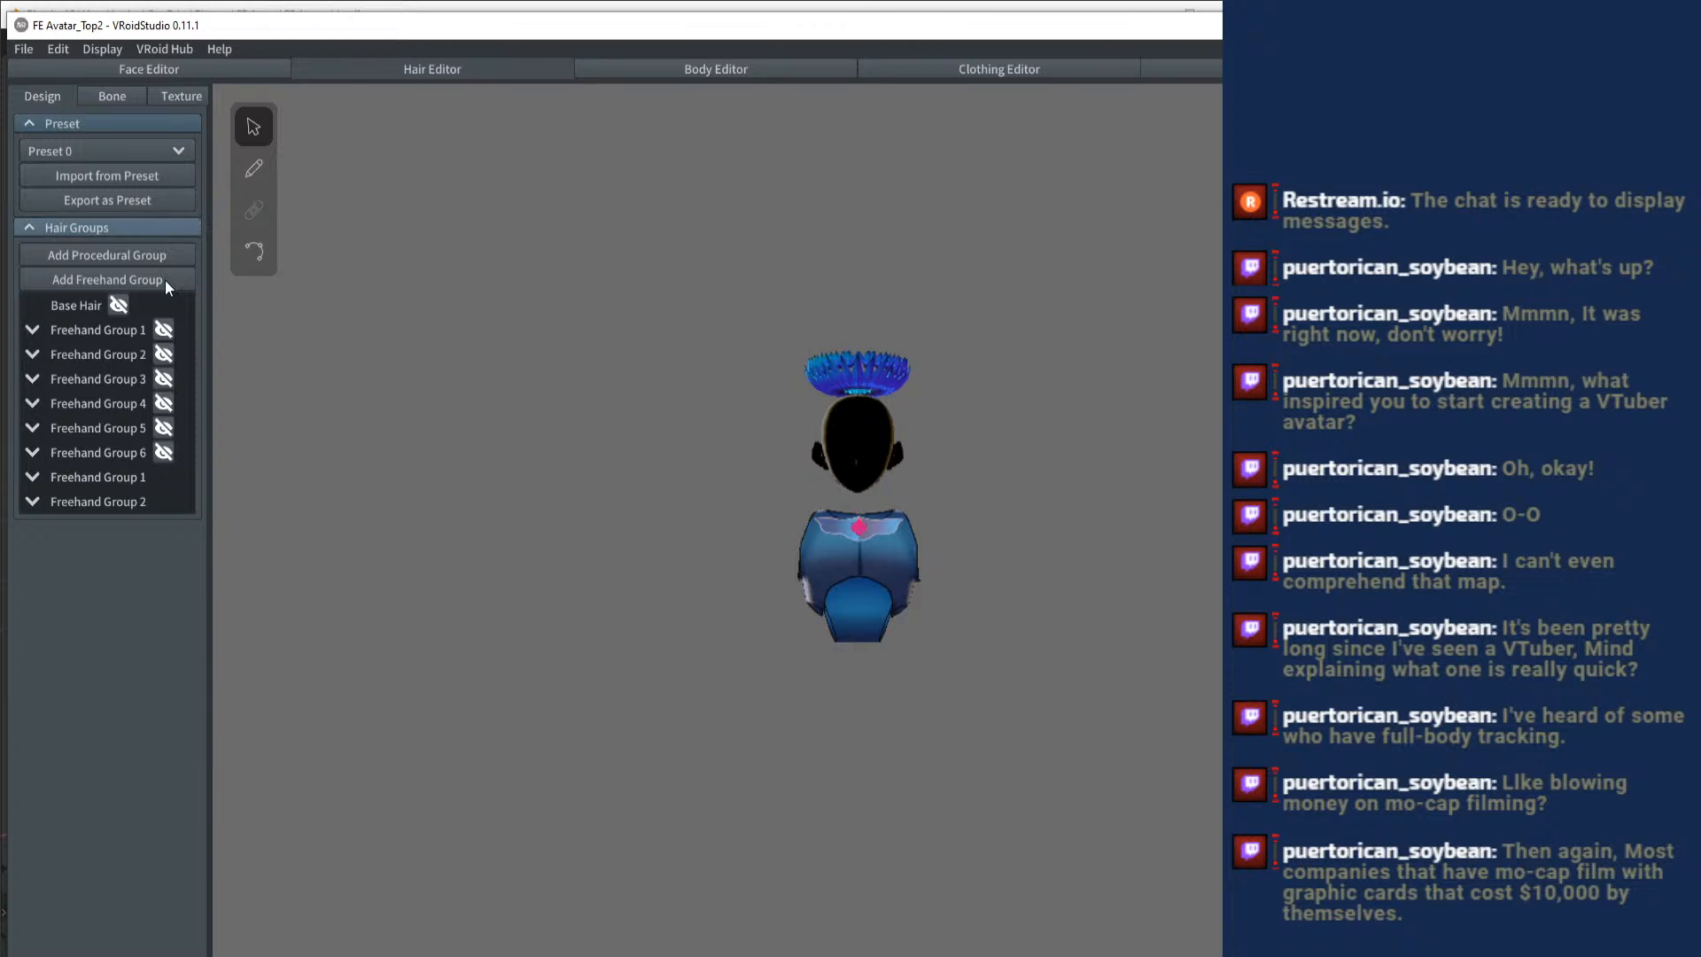
pyautogui.click(156, 476)
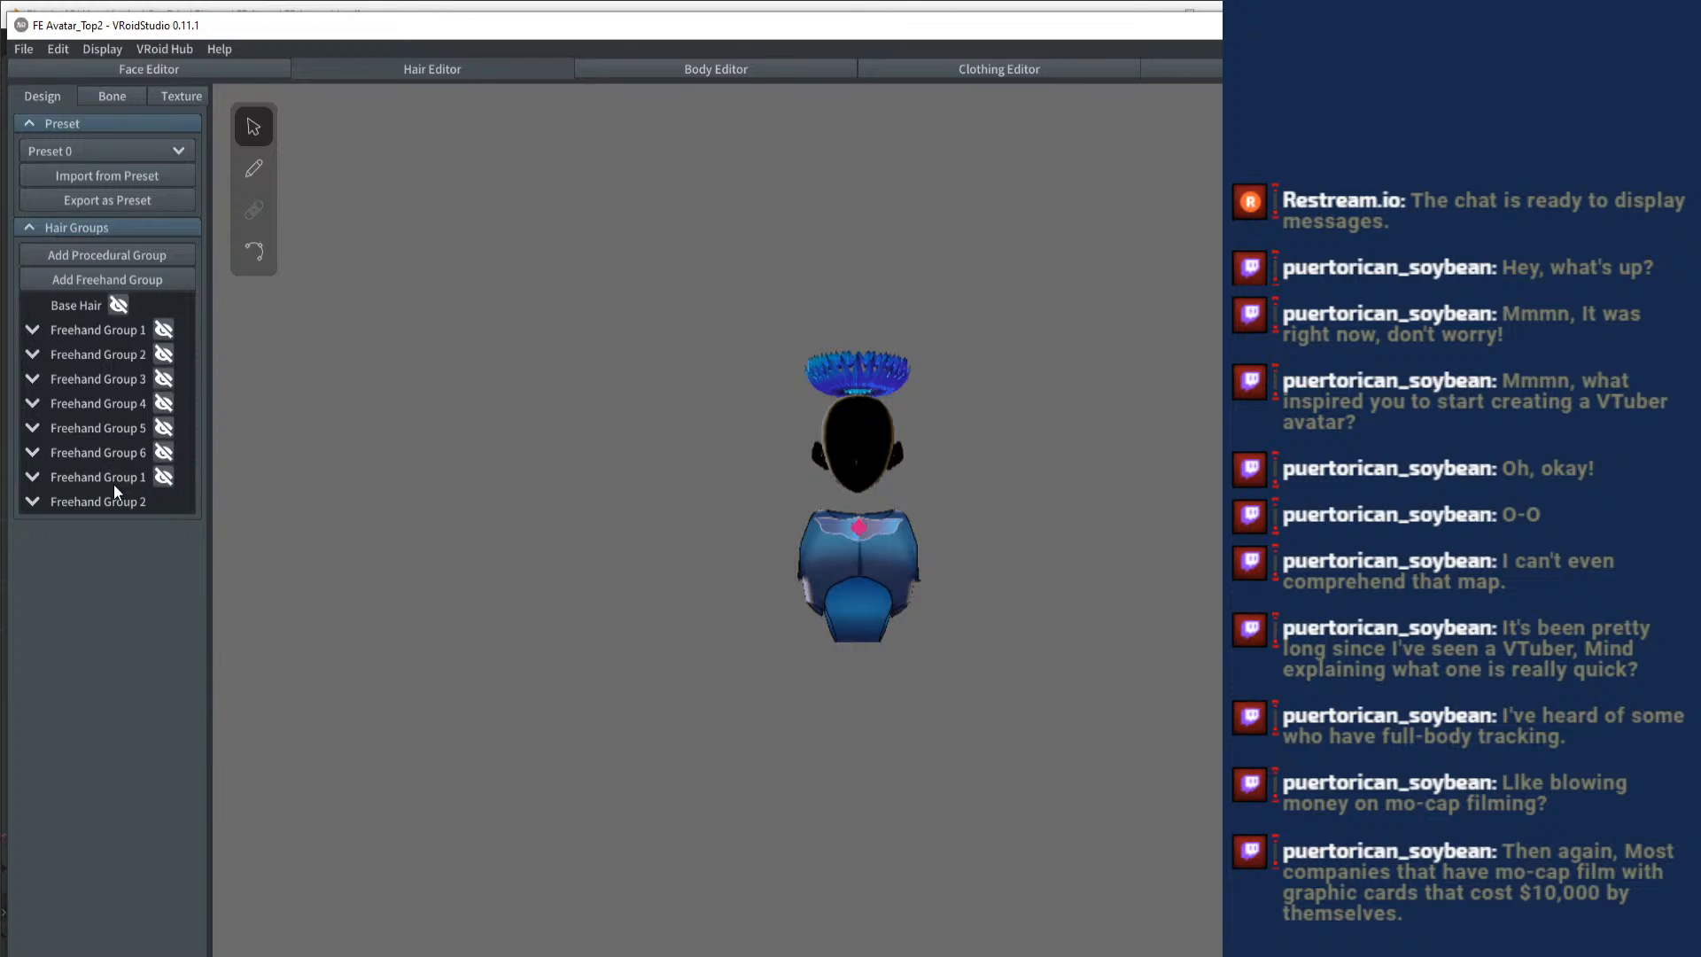
pyautogui.click(126, 477)
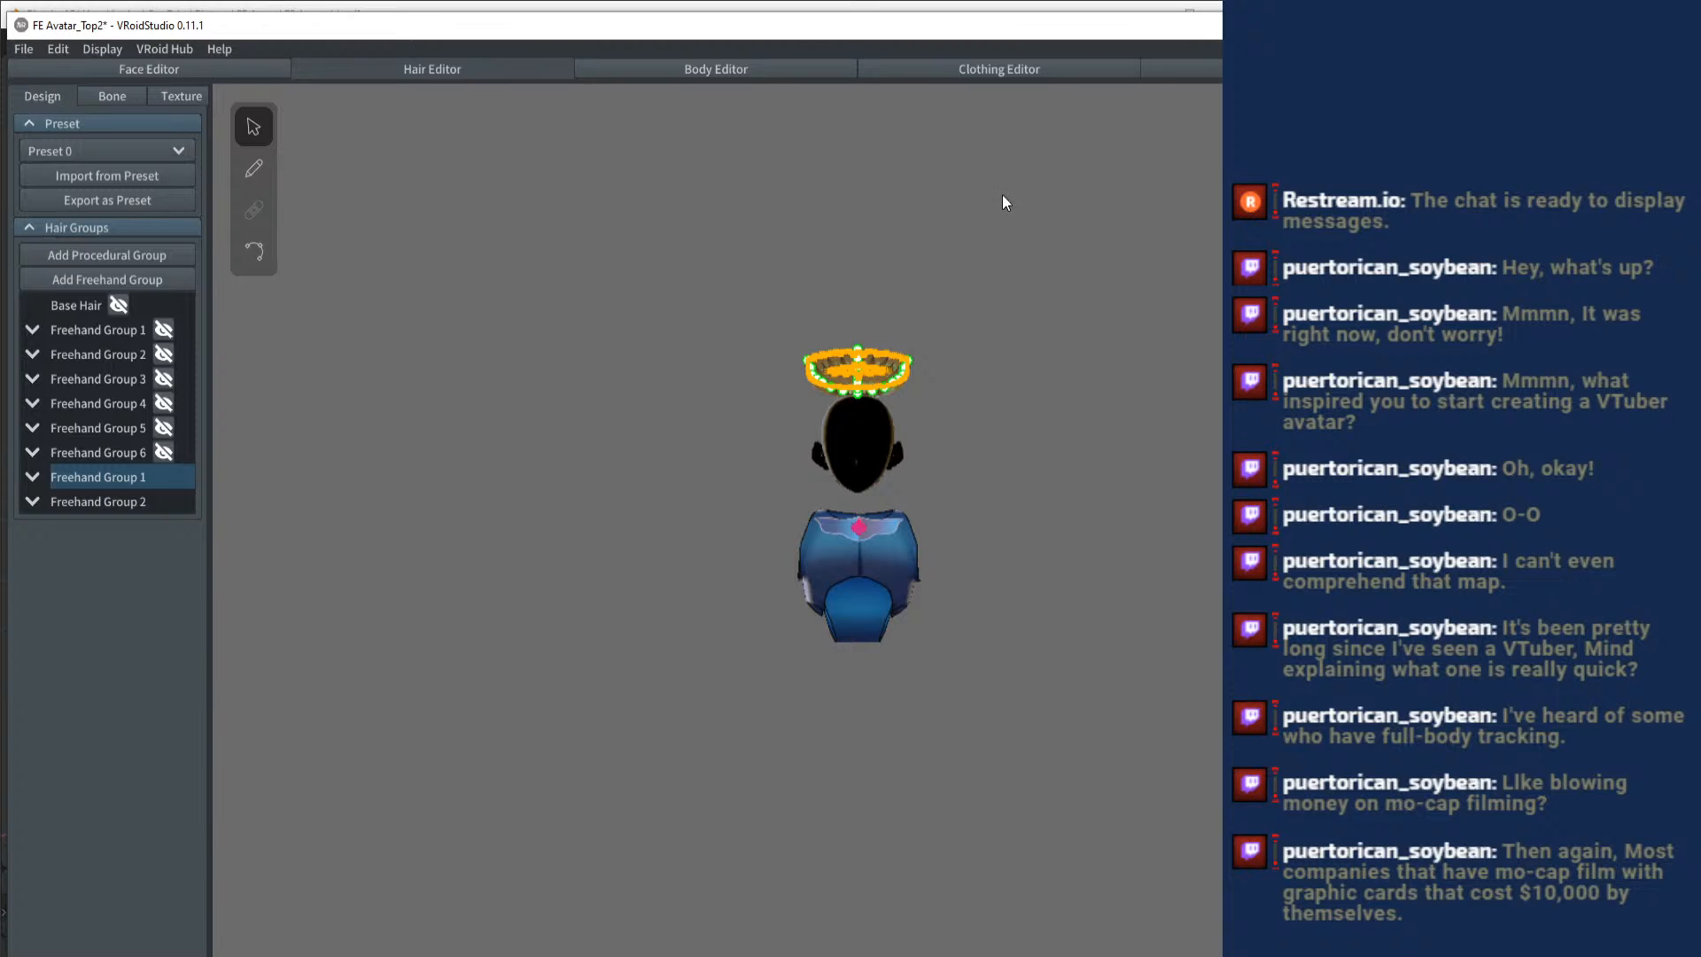
pyautogui.click(994, 239)
pyautogui.scroll(2, 990, 293)
pyautogui.moveTo(1018, 300); pyautogui.dragTo(779, 395)
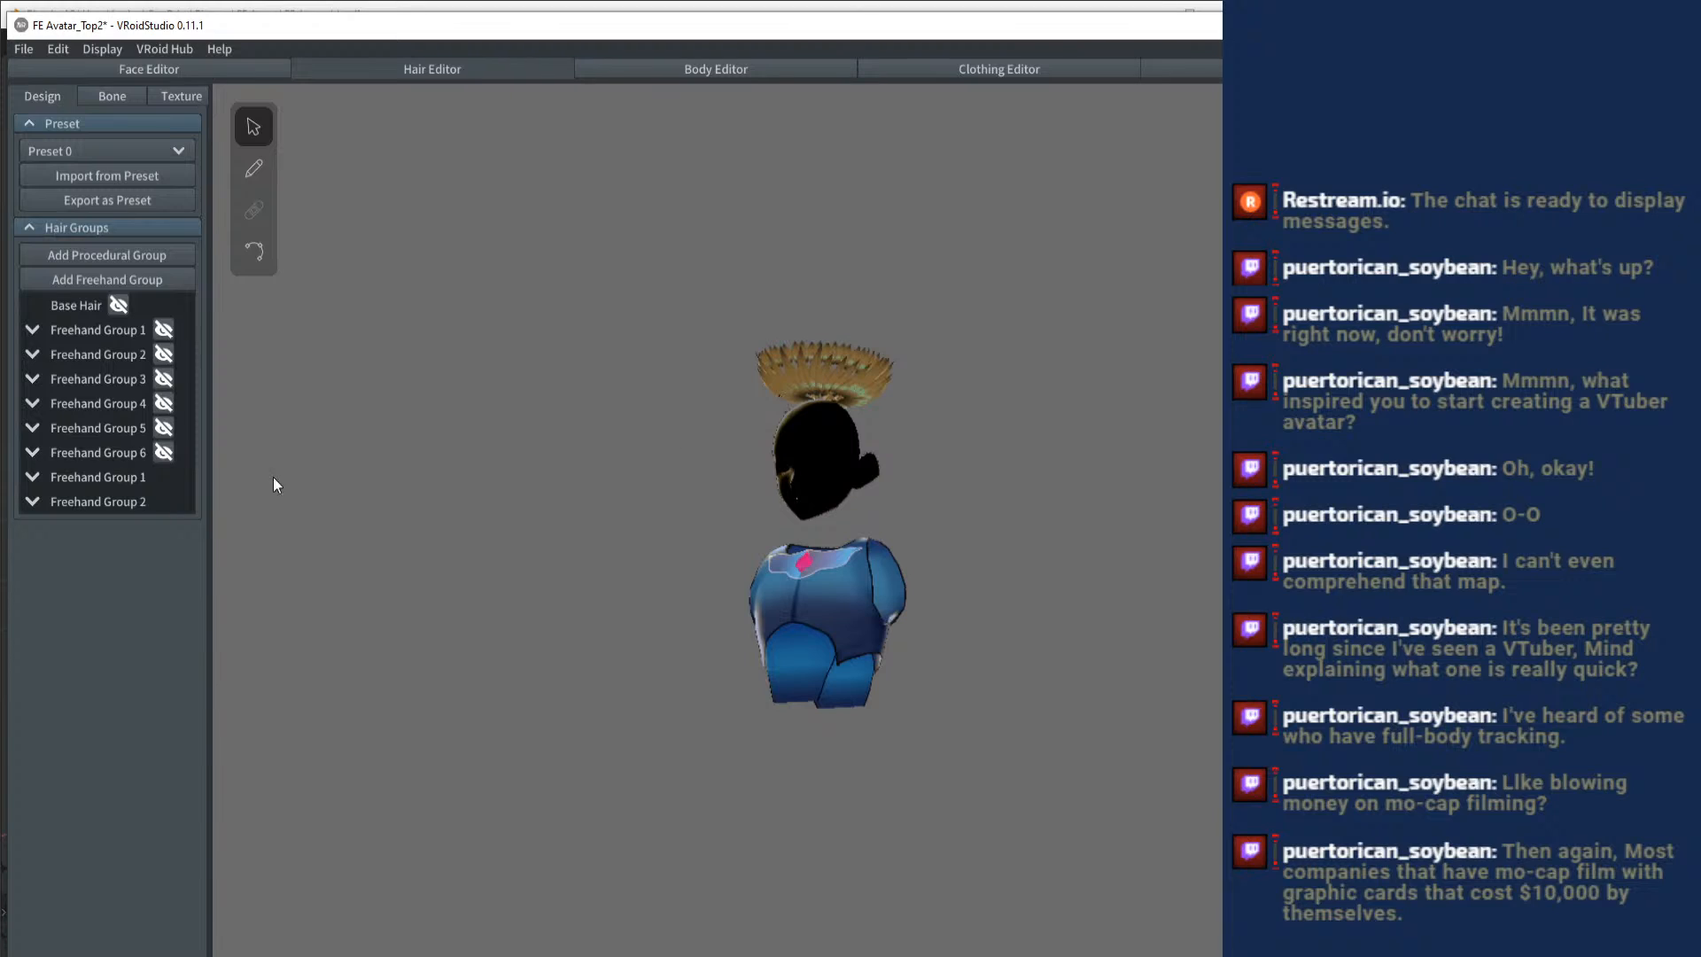
# - Highlight Freehand Group 2 and inspect the gold crown on the head from several angles
pyautogui.click(69, 500)
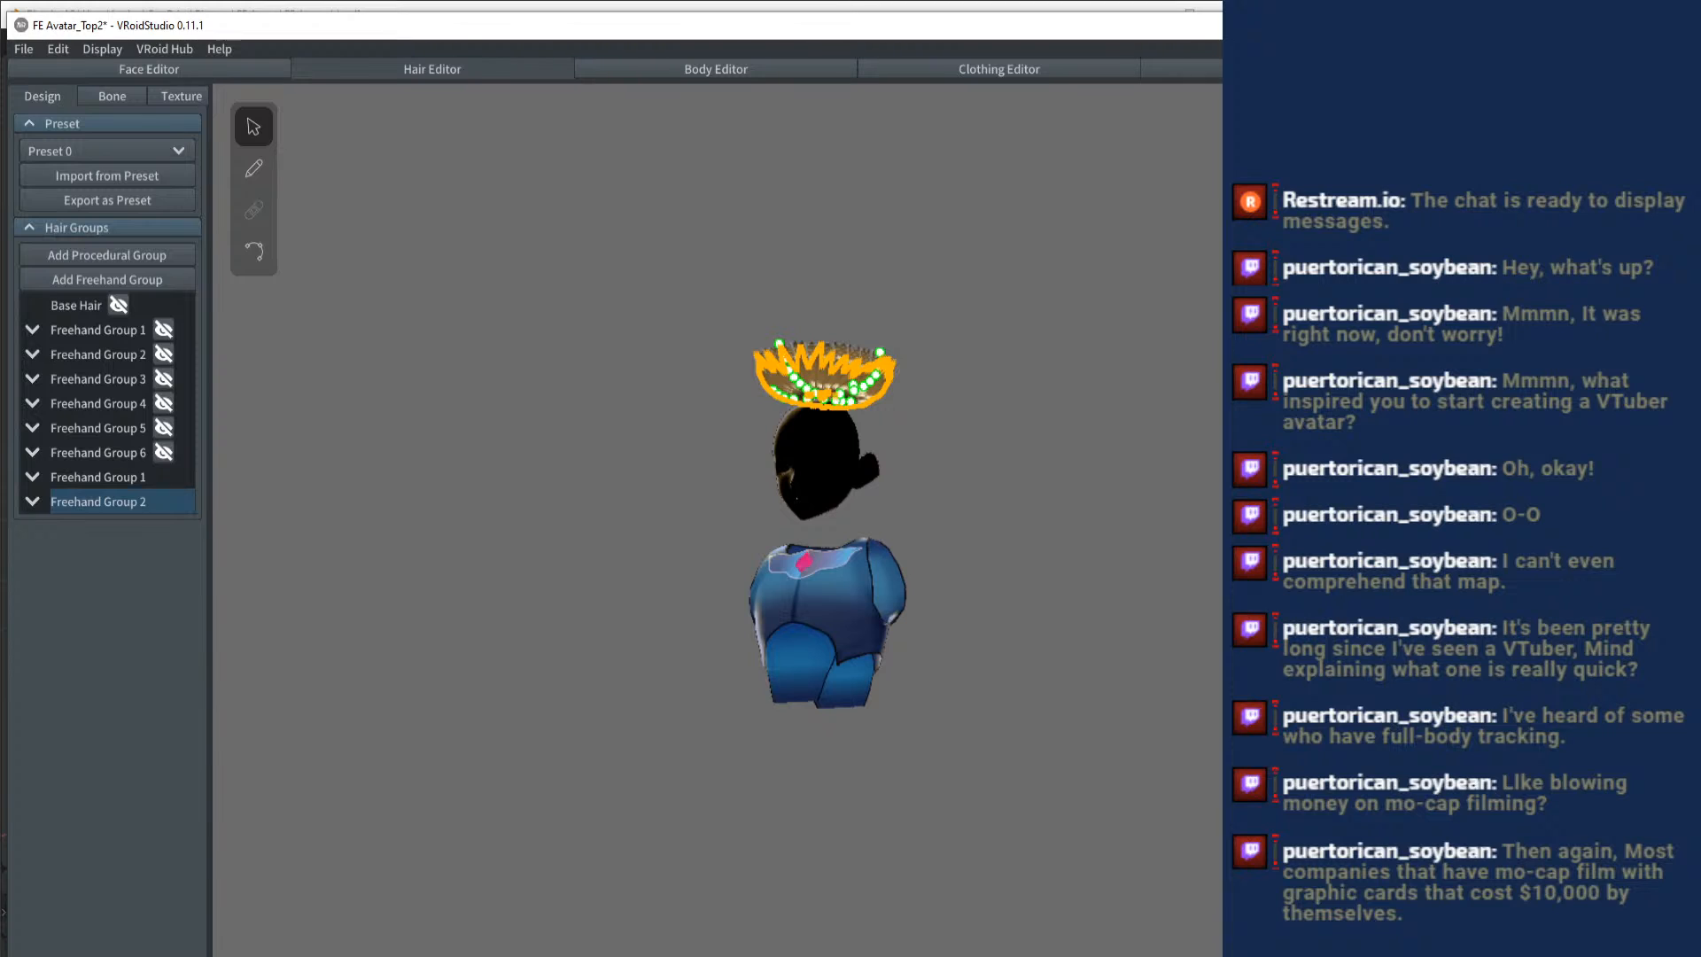
pyautogui.click(974, 532)
pyautogui.moveTo(974, 531)
pyautogui.mouseDown()
pyautogui.moveTo(895, 531)
pyautogui.moveTo(868, 655)
pyautogui.moveTo(1001, 549)
pyautogui.moveTo(1054, 532)
pyautogui.moveTo(1098, 478)
pyautogui.mouseUp()
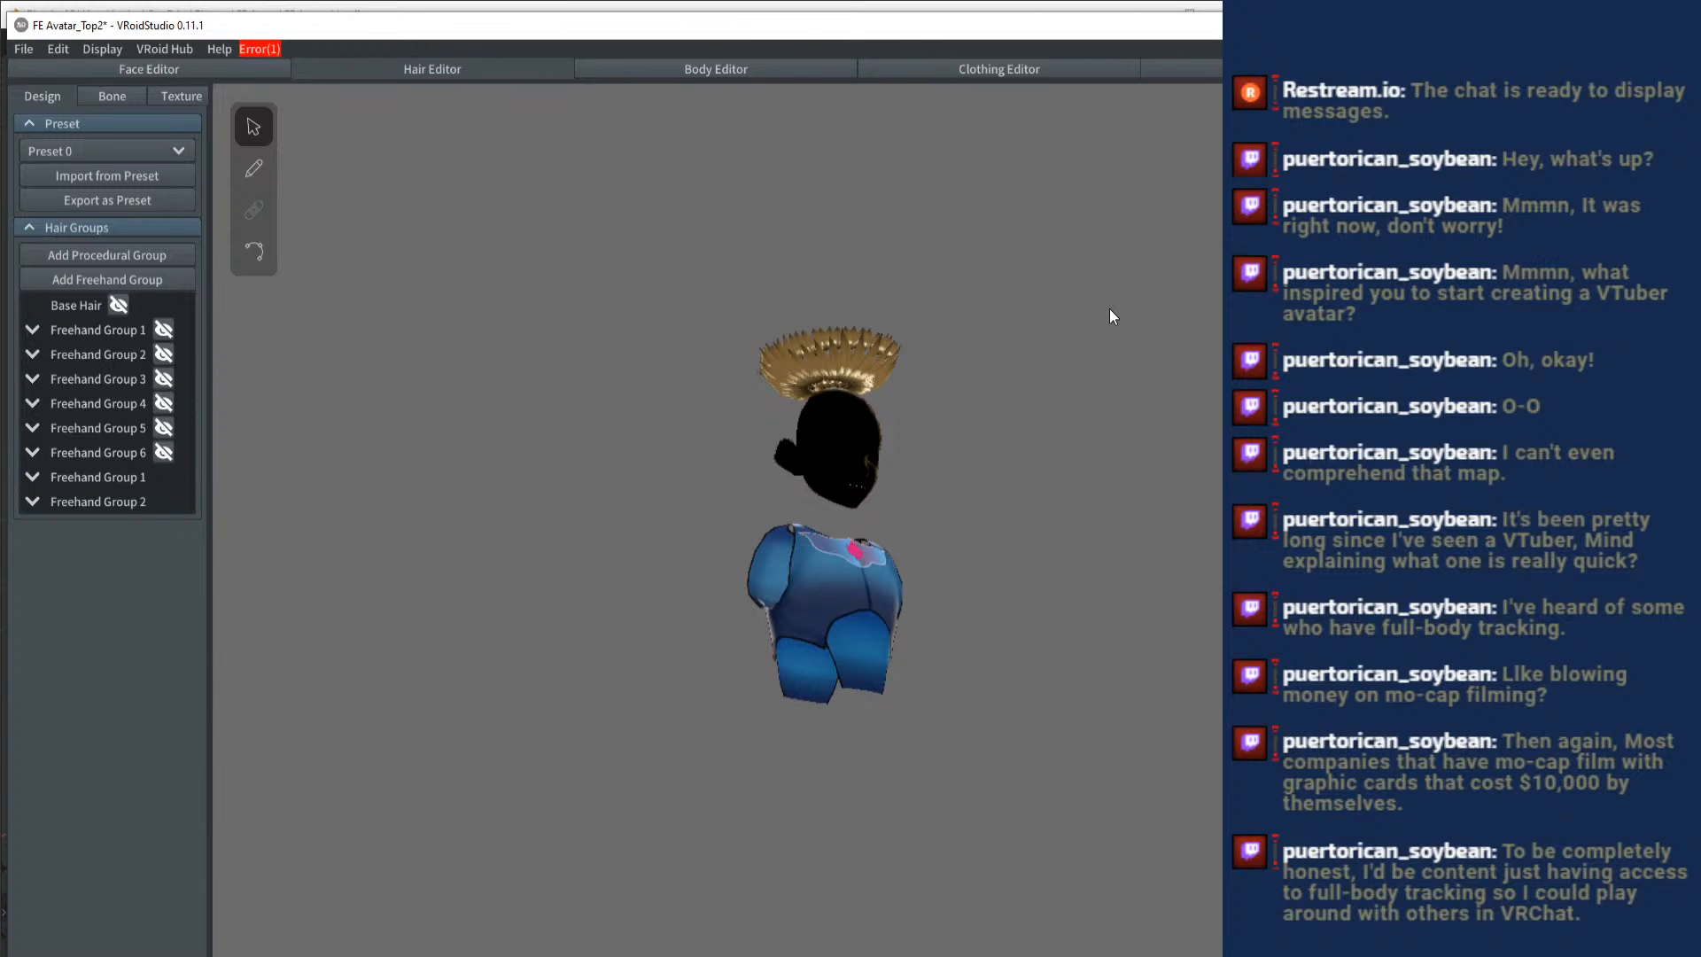
pyautogui.scroll(5, 1105, 325)
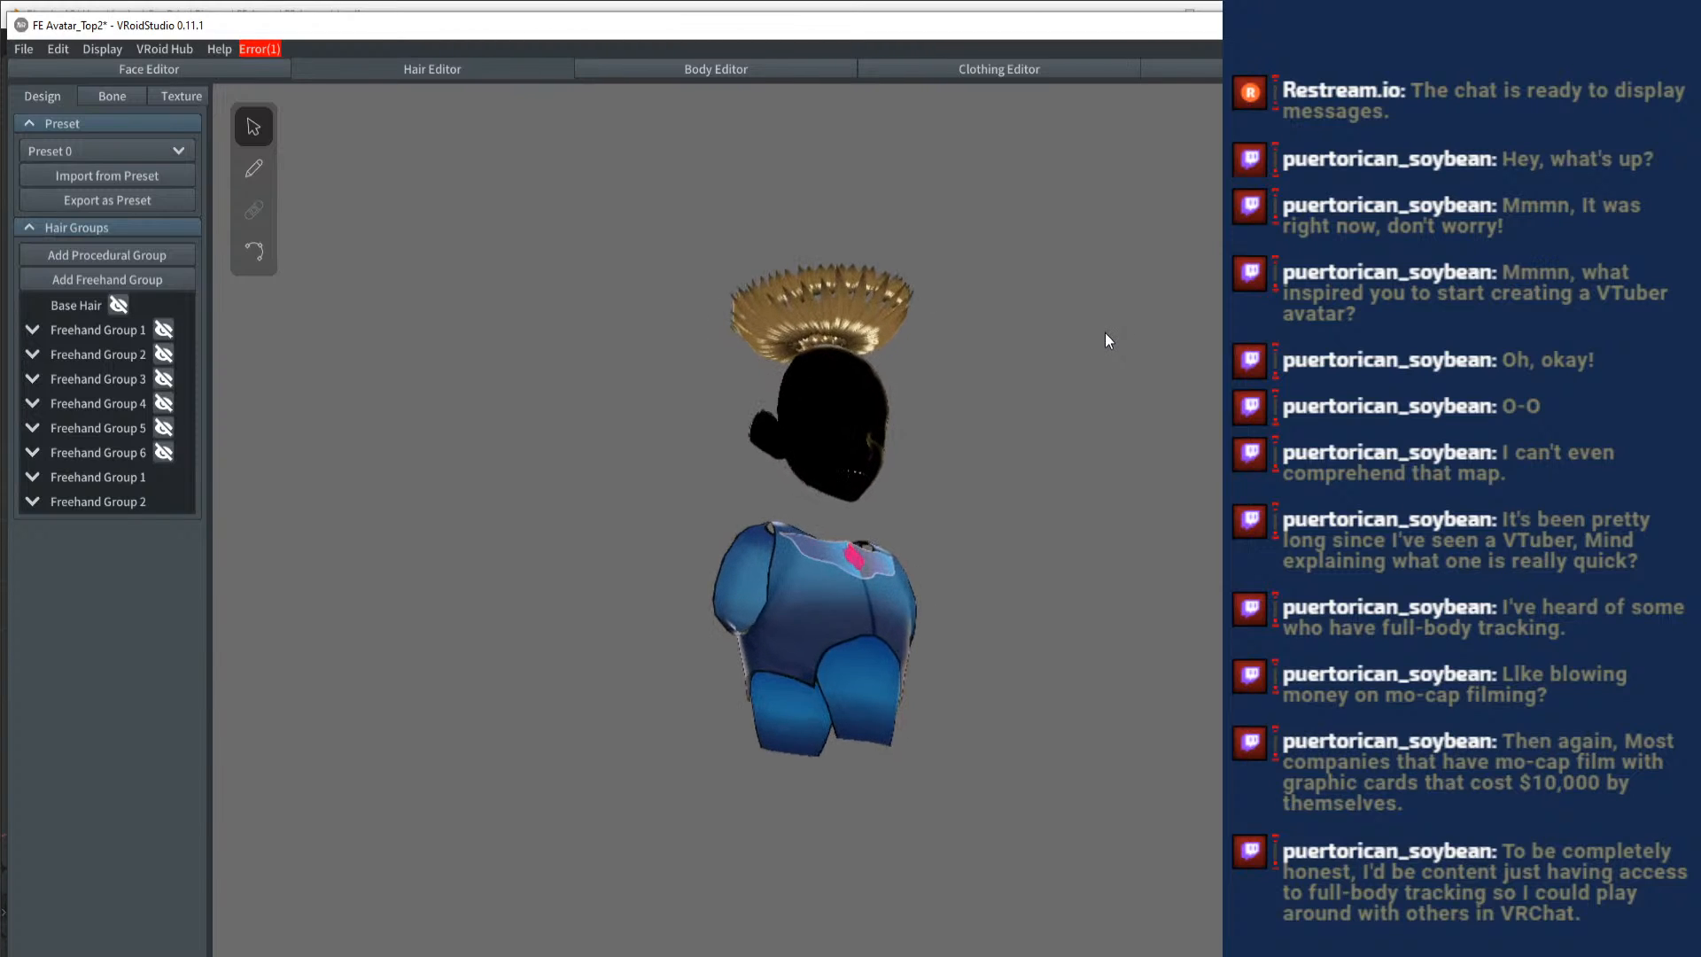
pyautogui.moveTo(1103, 409); pyautogui.dragTo(1018, 470)
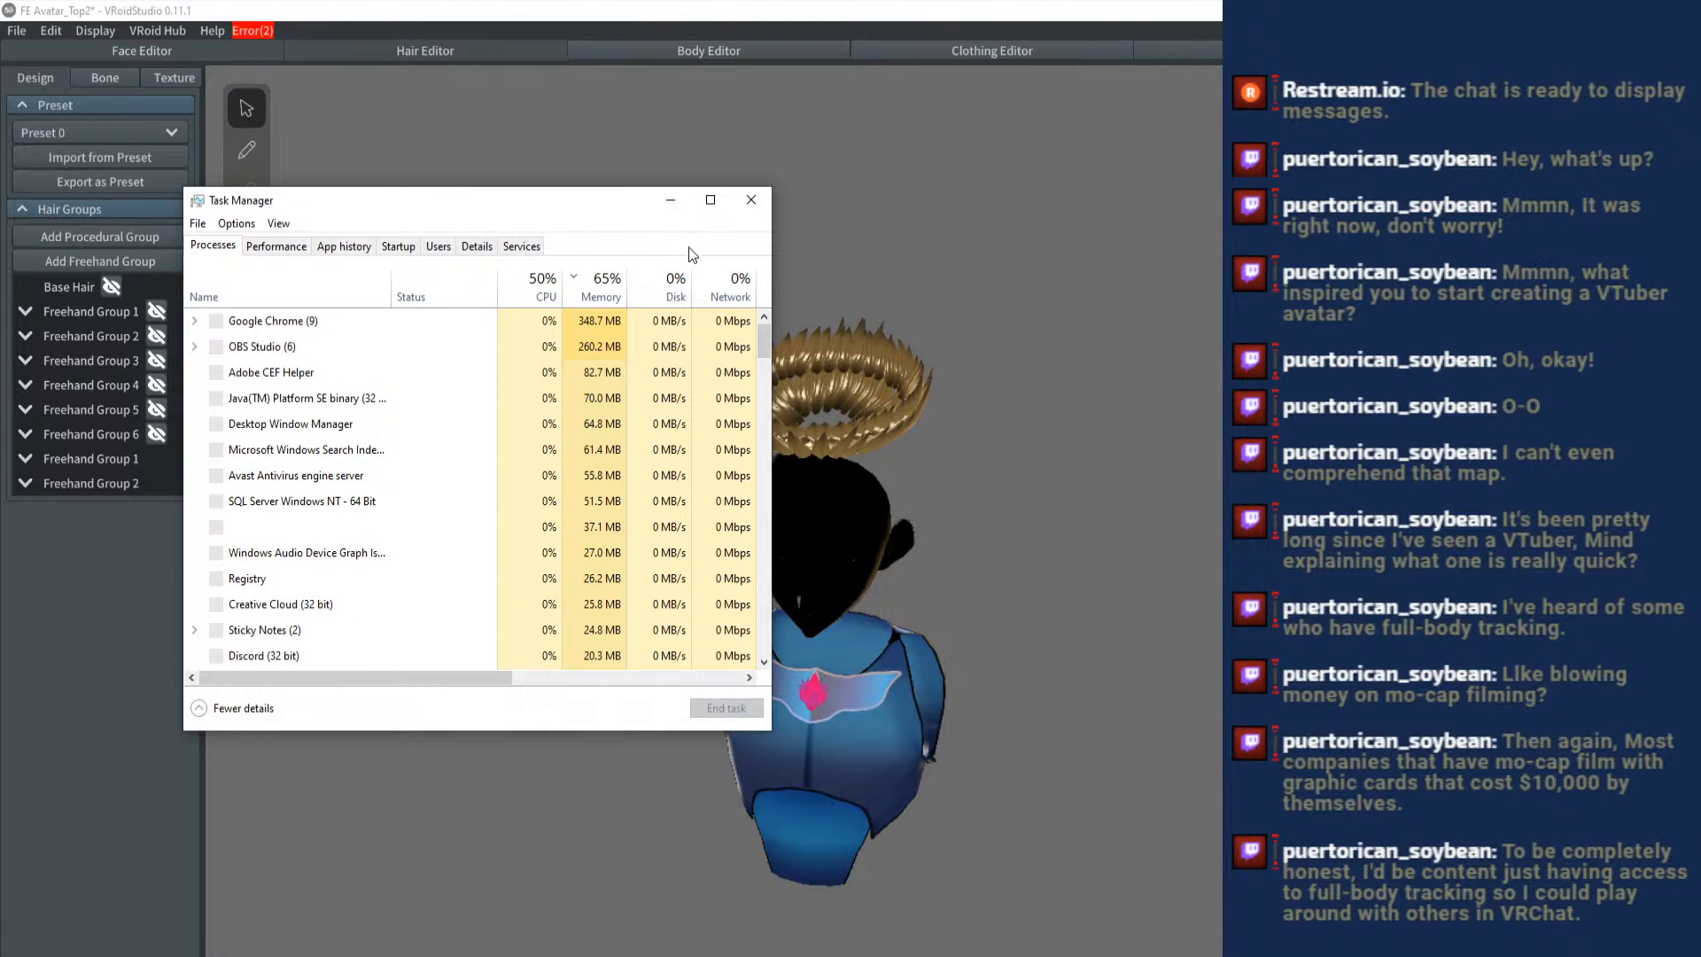
# - Enlarge Task Manager to examine the running processes' resource use, and close it
pyautogui.moveTo(645, 205); pyautogui.dragTo(763, 206)
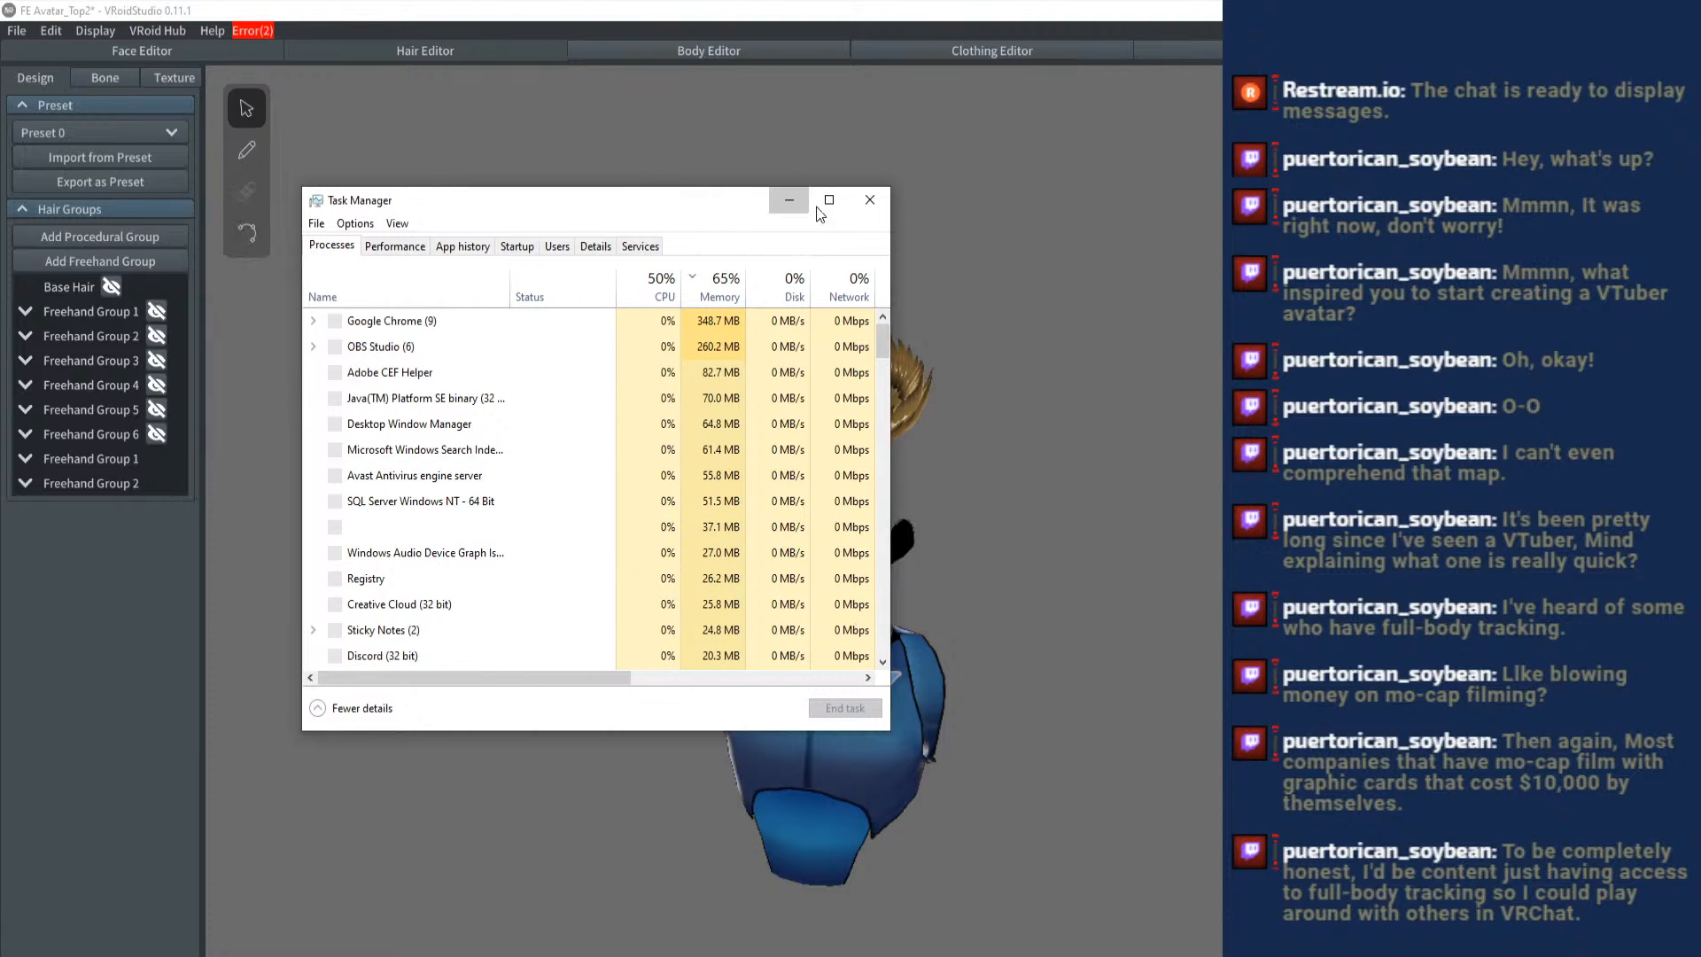
pyautogui.doubleClick(708, 205)
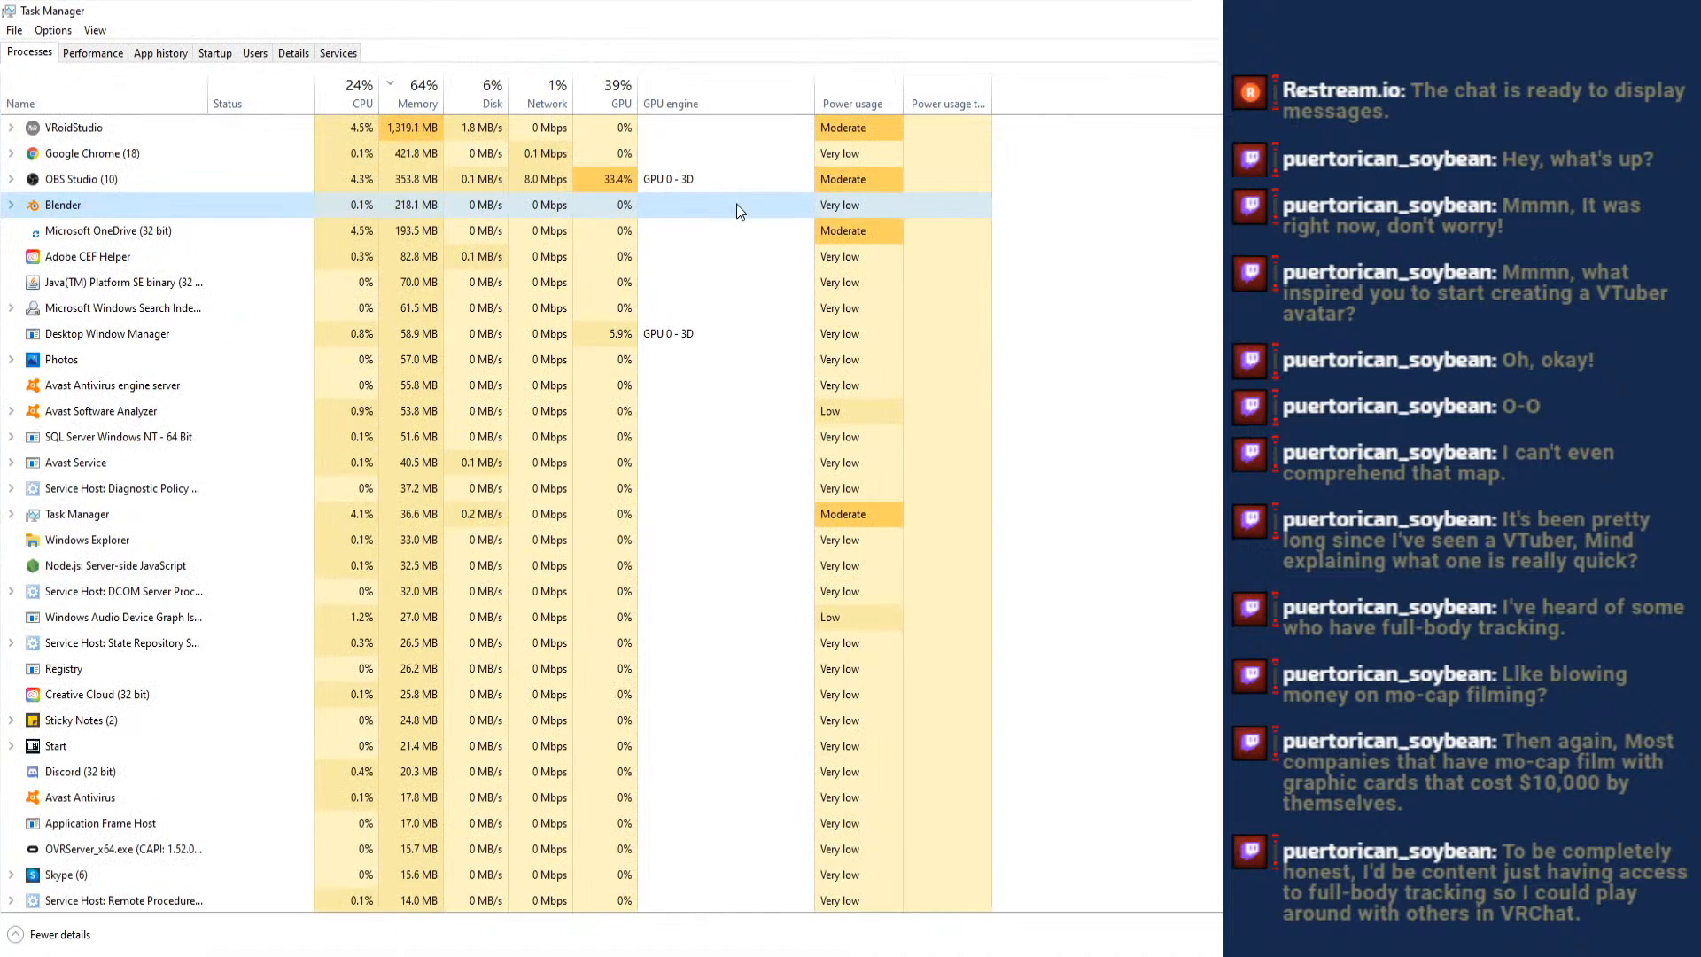
pyautogui.click(1679, 11)
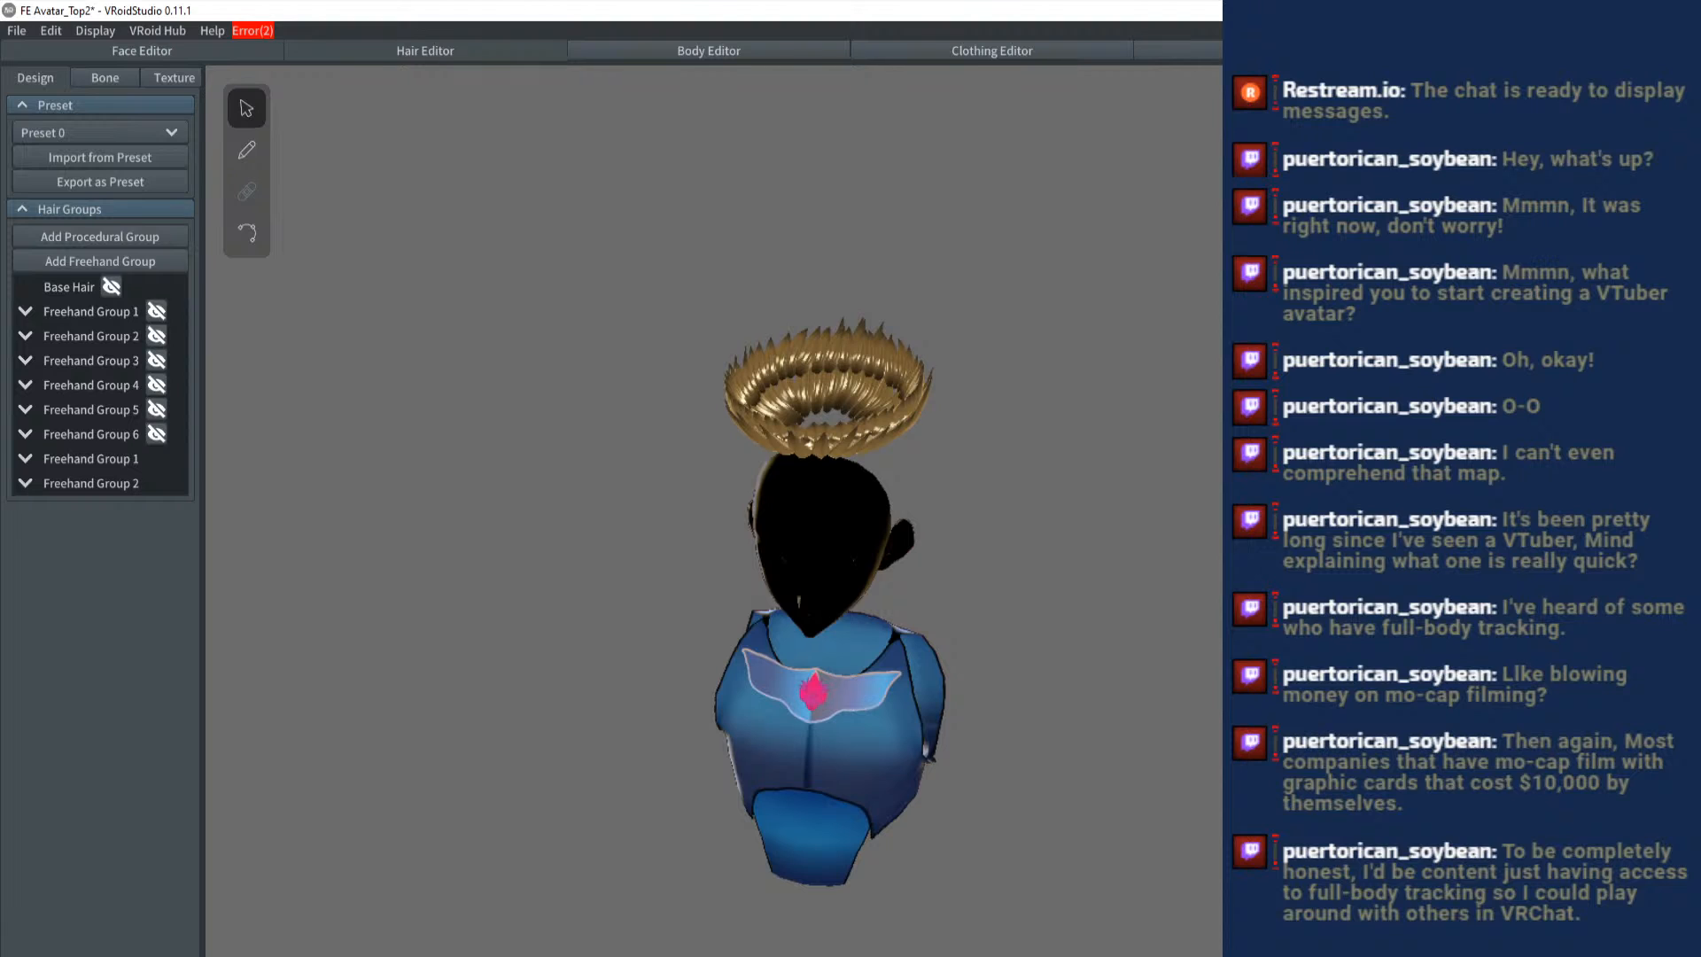
pyautogui.hotkey('alt', 'Tab')
pyautogui.hotkey('alt', 'Tab')
pyautogui.click(633, 895)
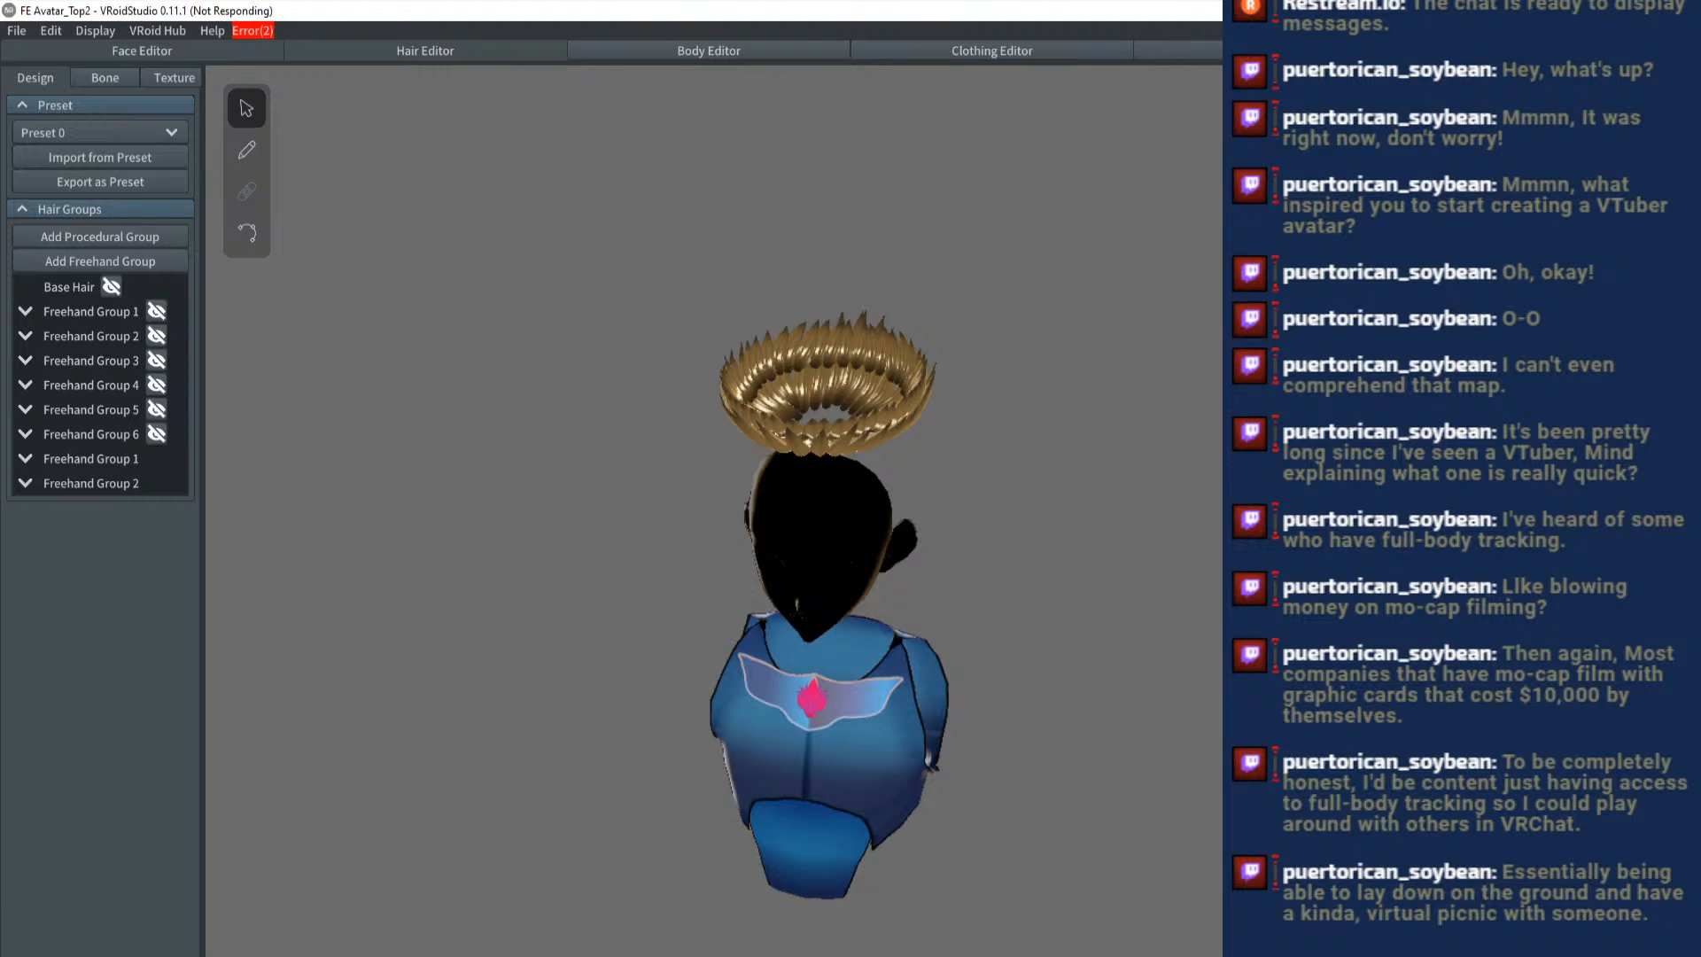
pyautogui.hotkey('alt', 'Tab')
pyautogui.hotkey('alt', 'Tab')
pyautogui.keyDown('ctrl'); pyautogui.click(897, 769); pyautogui.keyUp('ctrl')
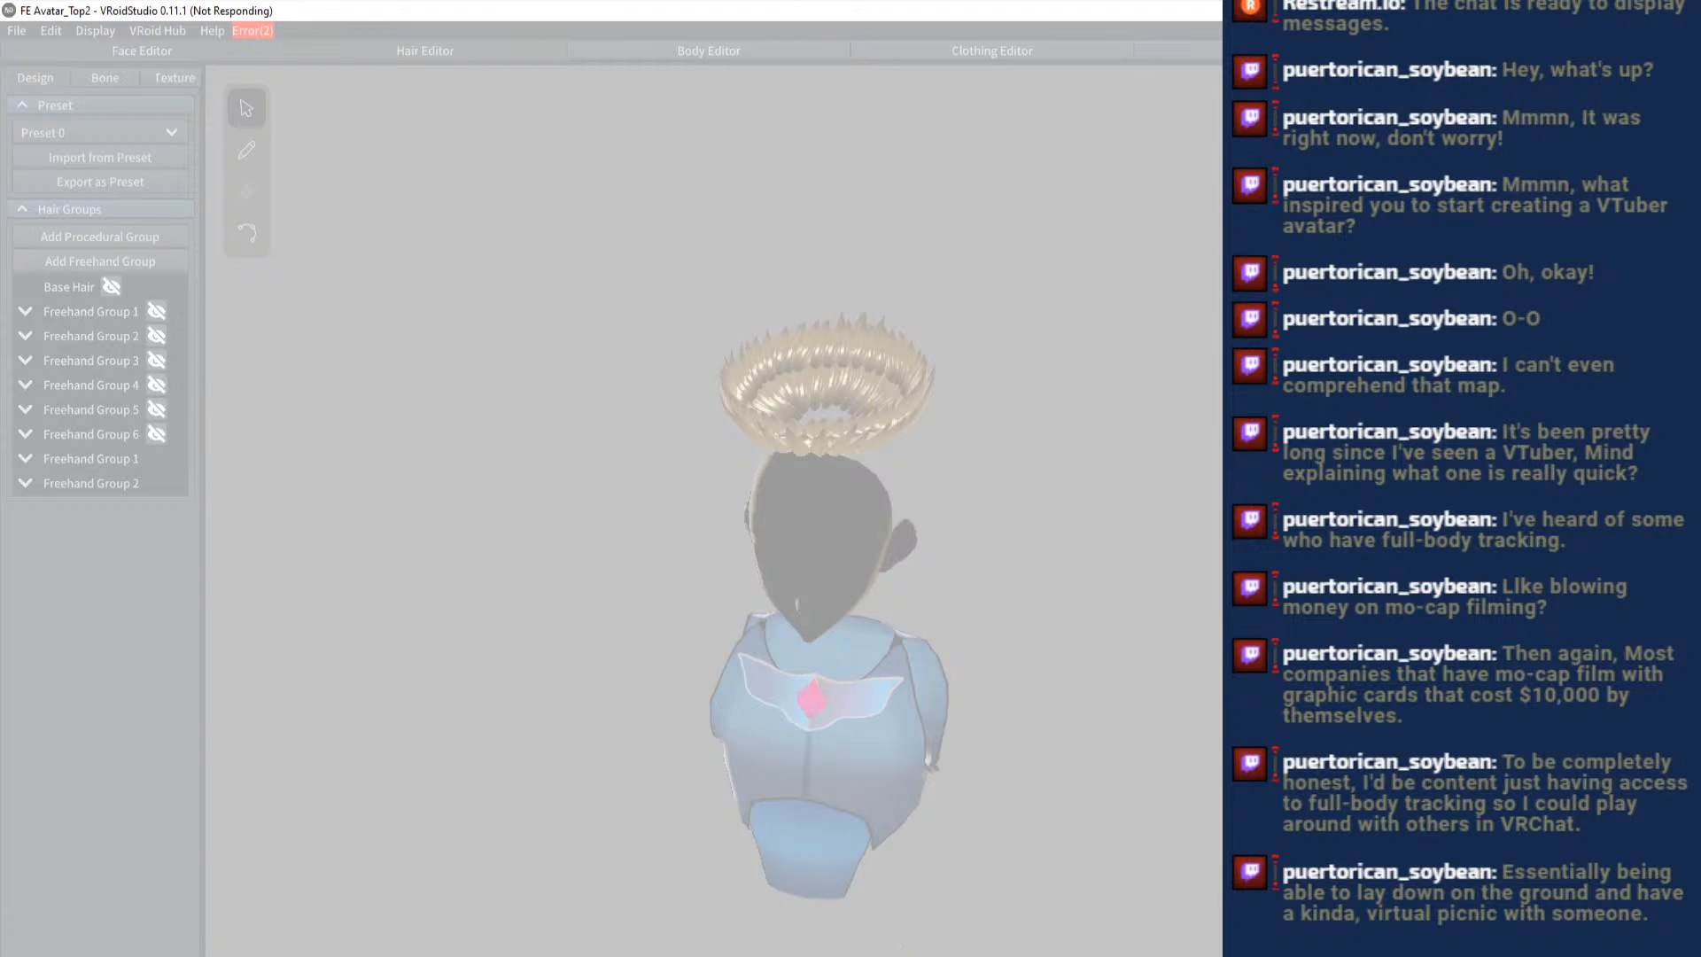
pyautogui.moveTo(889, 955)
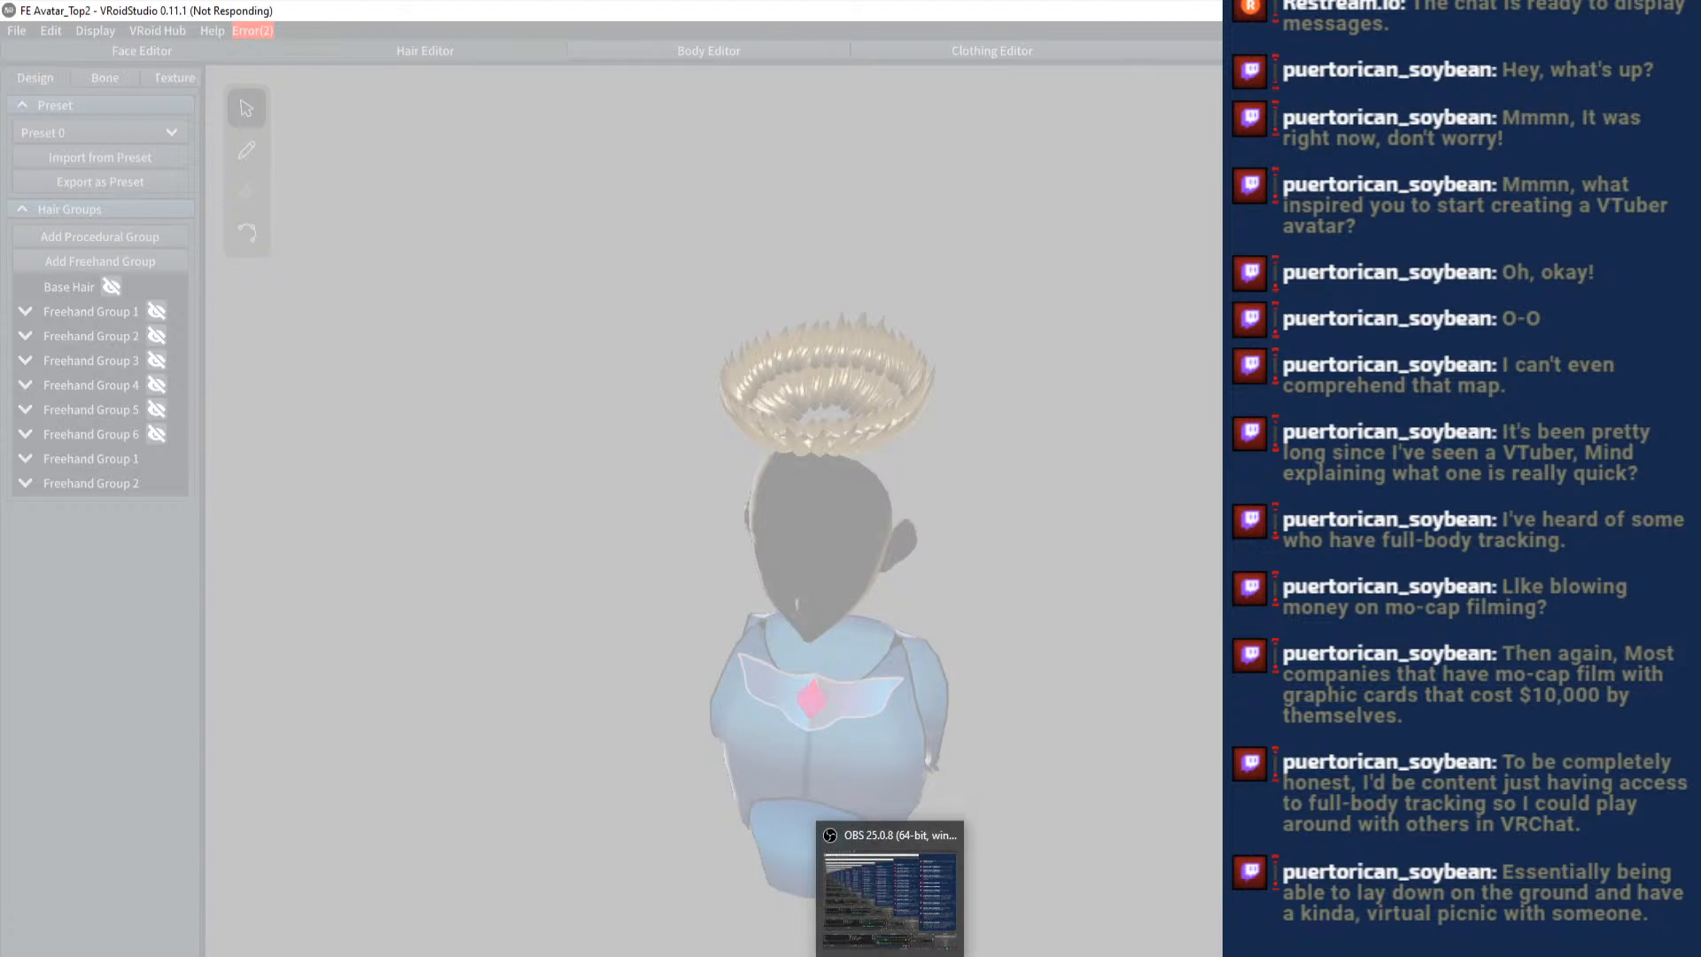